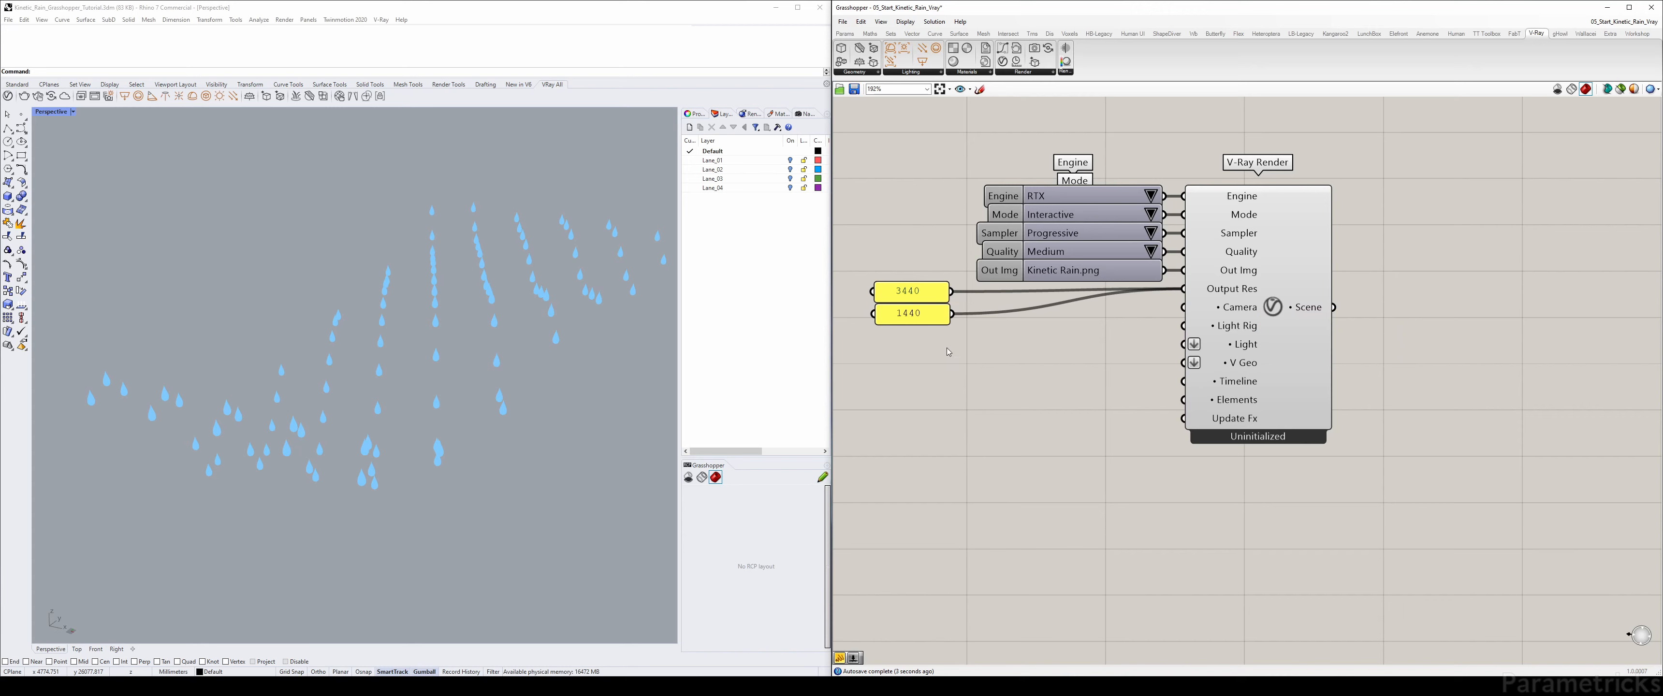
- Disconnect the 3440 and 1440 panels from the V-Ray Render component's Output Res input
ctrl+drag(952, 292, 1181, 289)
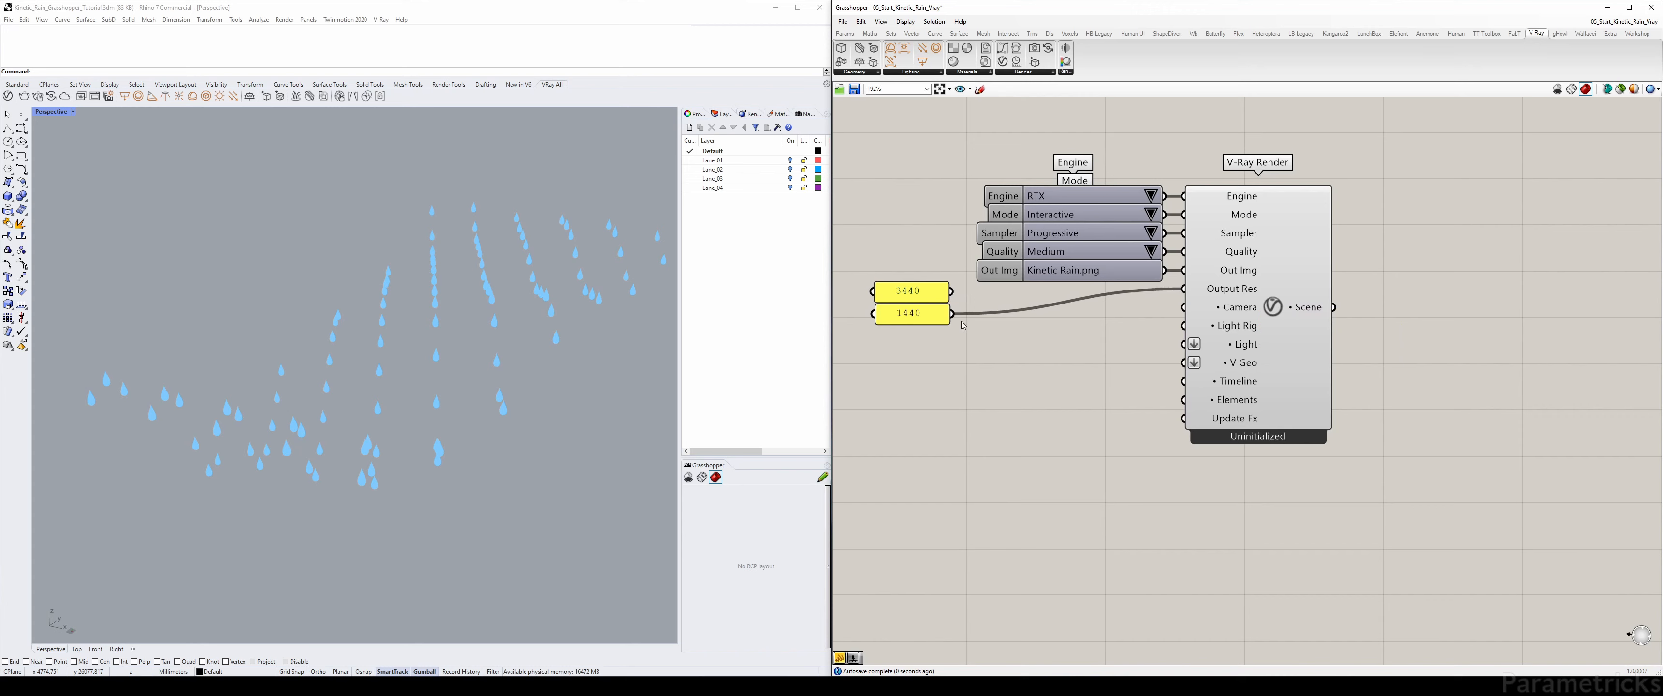
ctrl+drag(952, 314, 1183, 289)
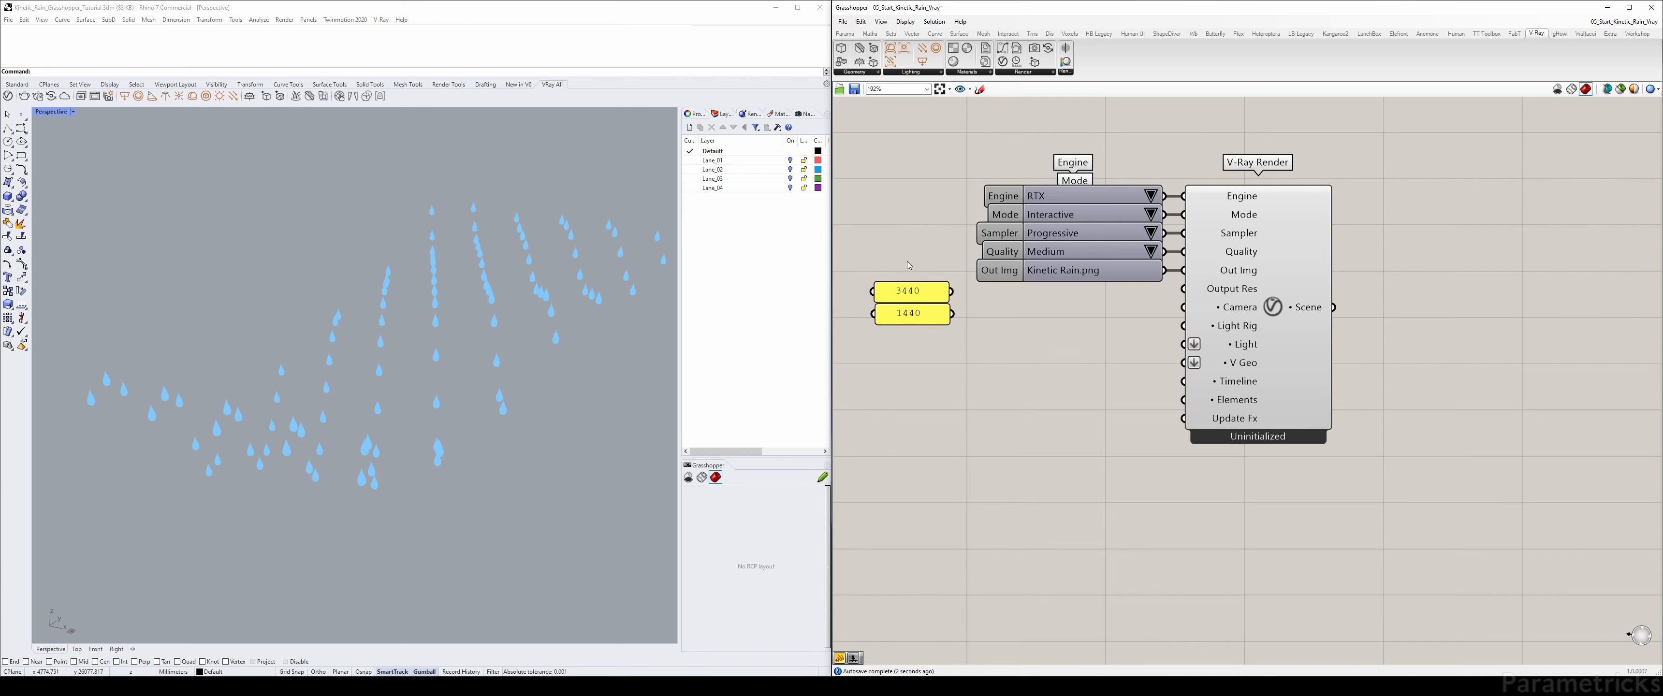
drag(907, 262, 903, 336)
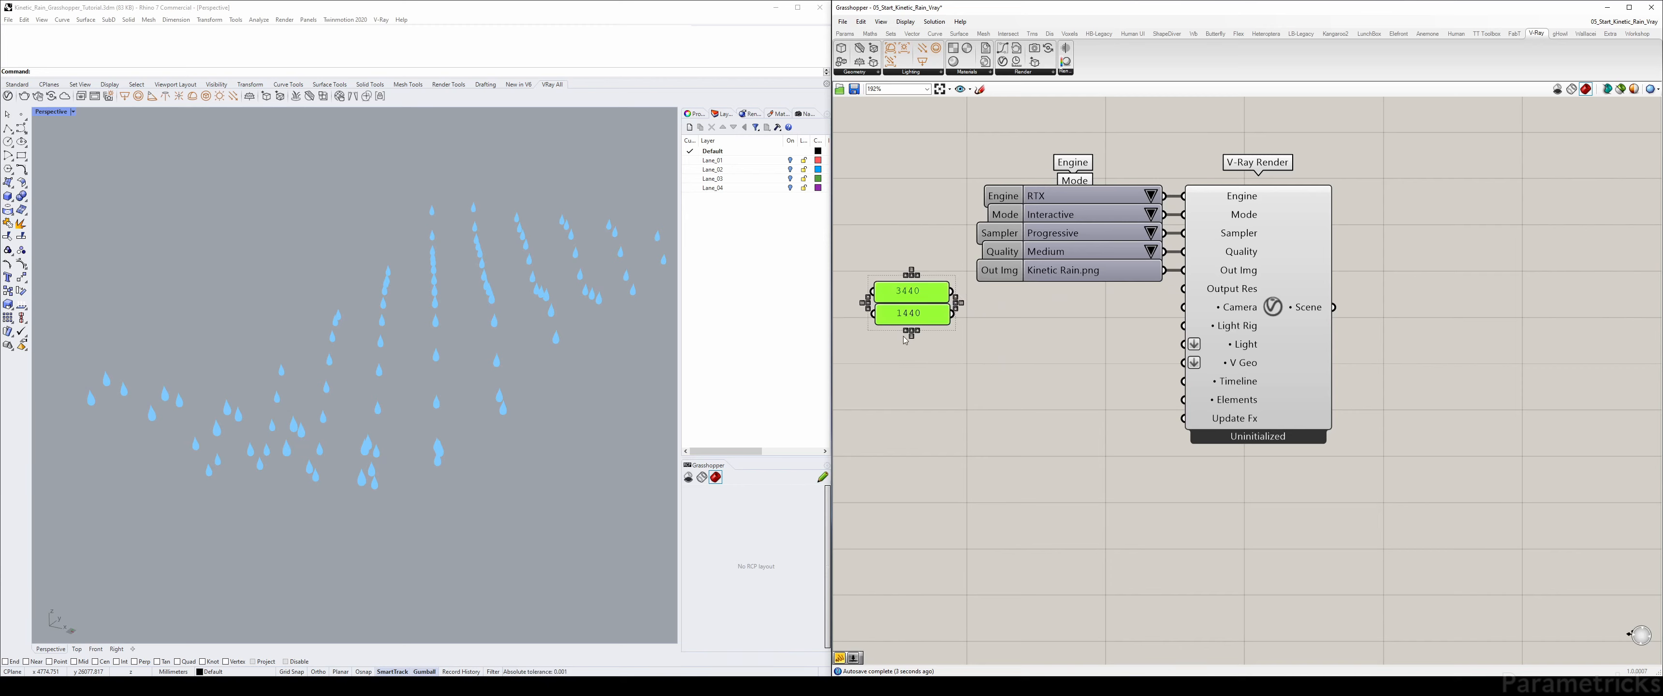
- Add a Multiplication component beside the two resolution panels, shifting the panels away from it to make room
double_click(955, 373)
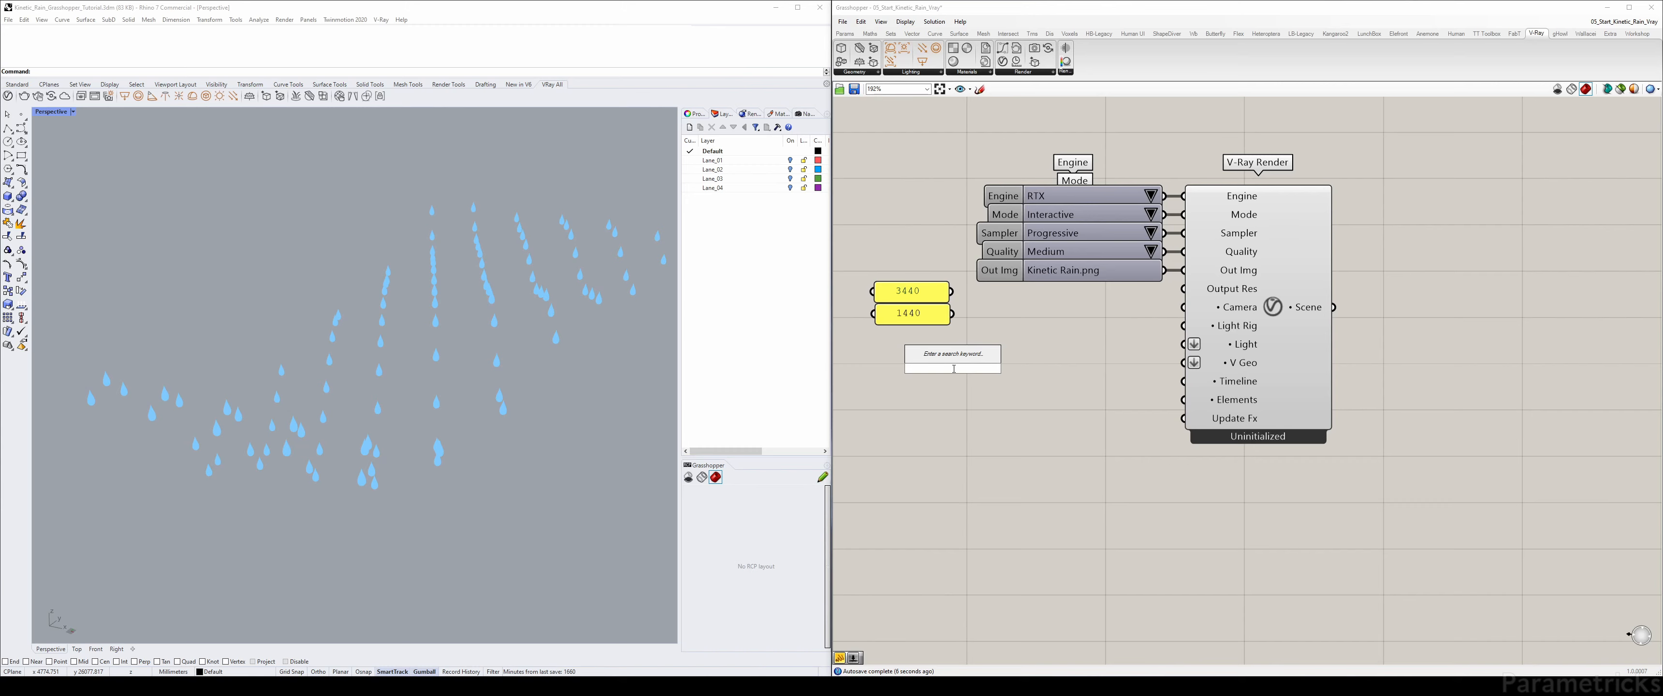
text(multiplication)
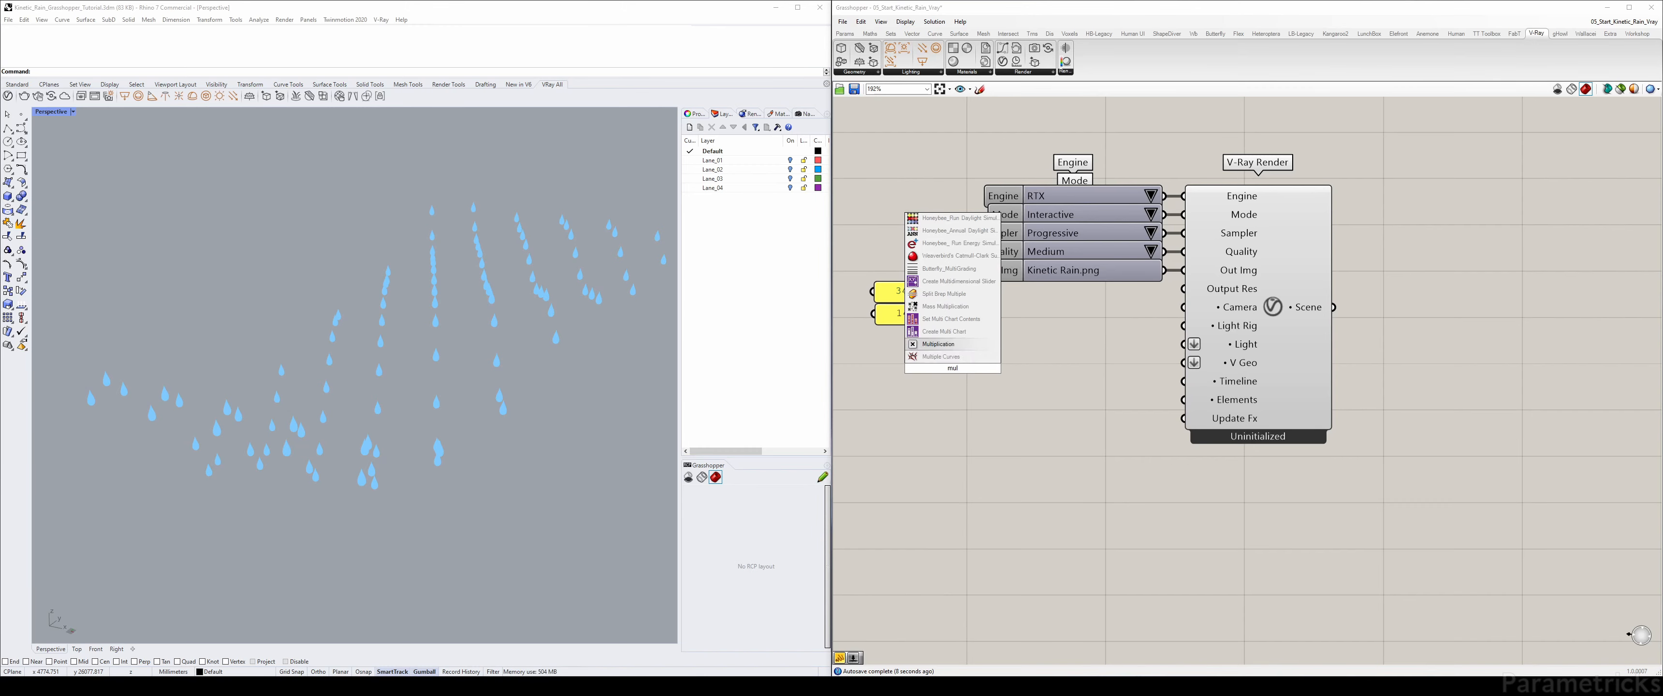
key(Return)
drag(955, 372, 895, 317)
click(901, 267)
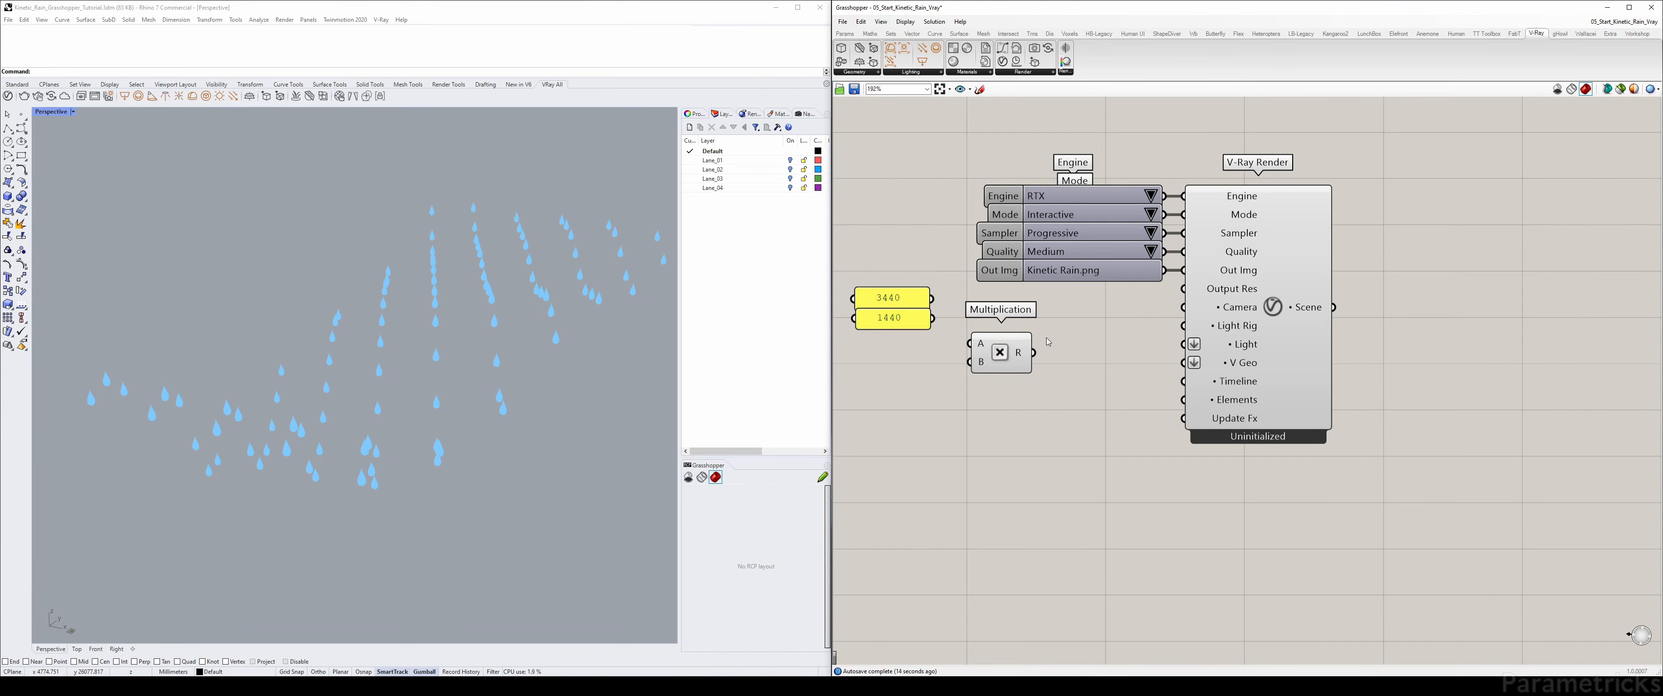
drag(1001, 356, 1001, 348)
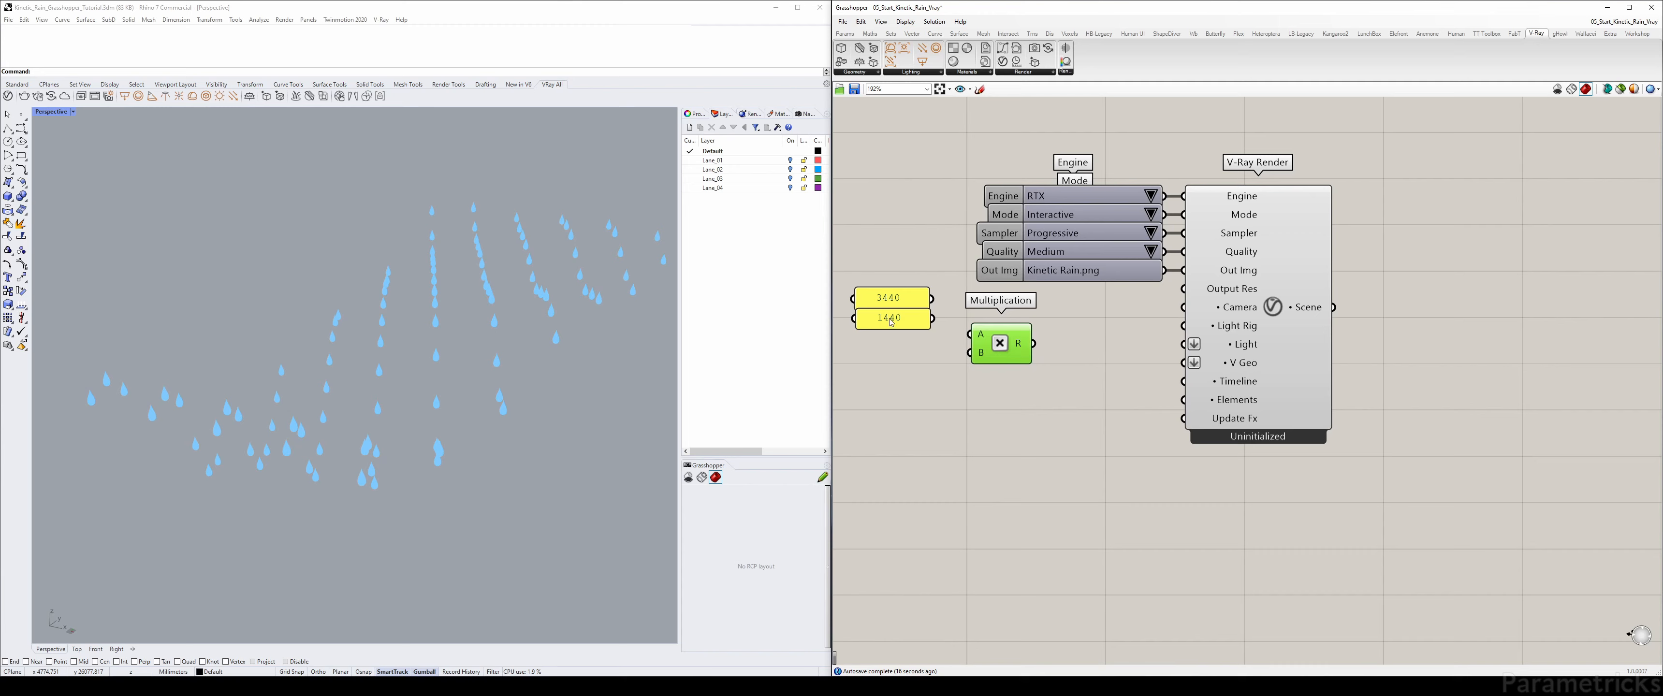
- Attach an enlarged panel to the Multiplication result and move V-Ray Render farther away to open up space
alt+drag(891, 321, 1003, 347)
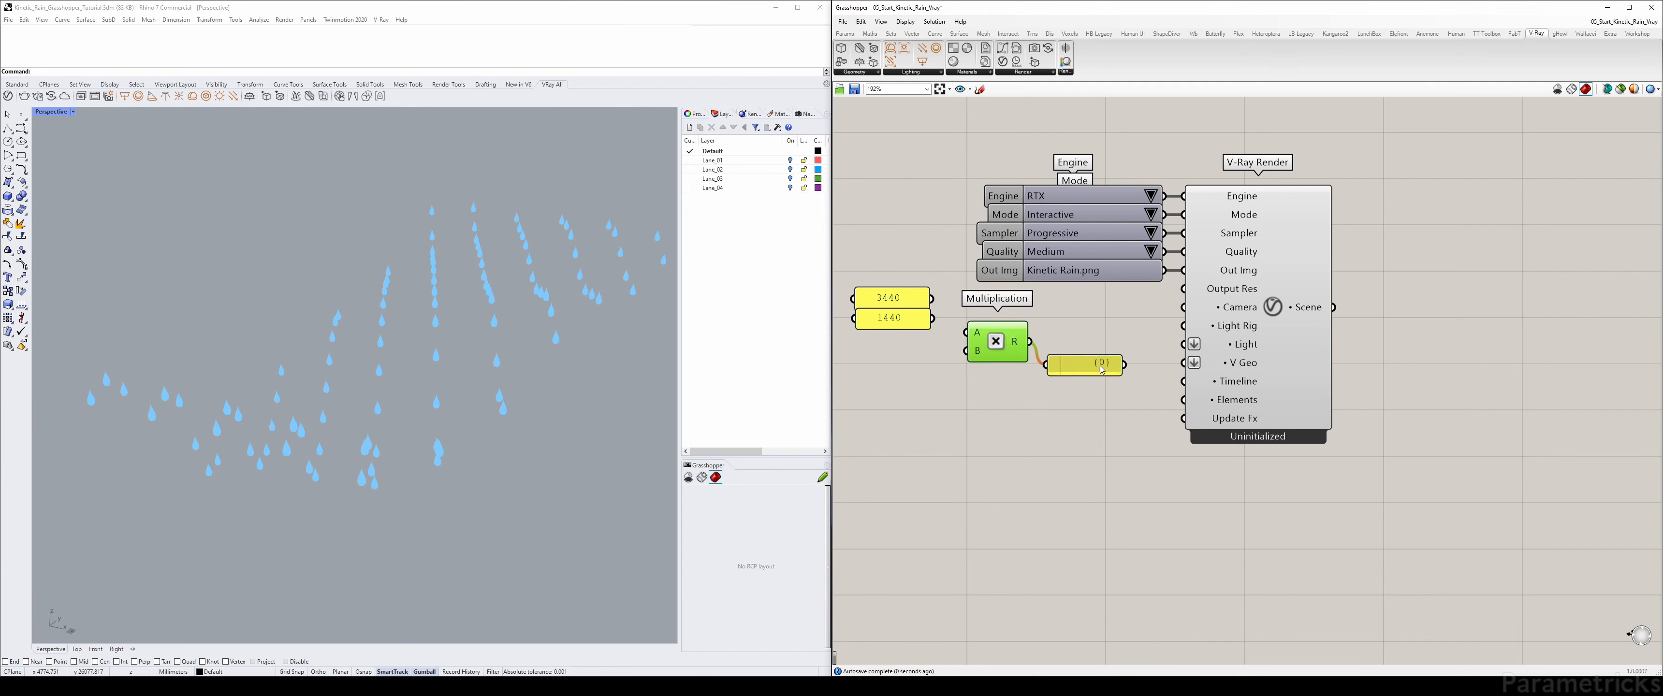
drag(1126, 381, 1148, 401)
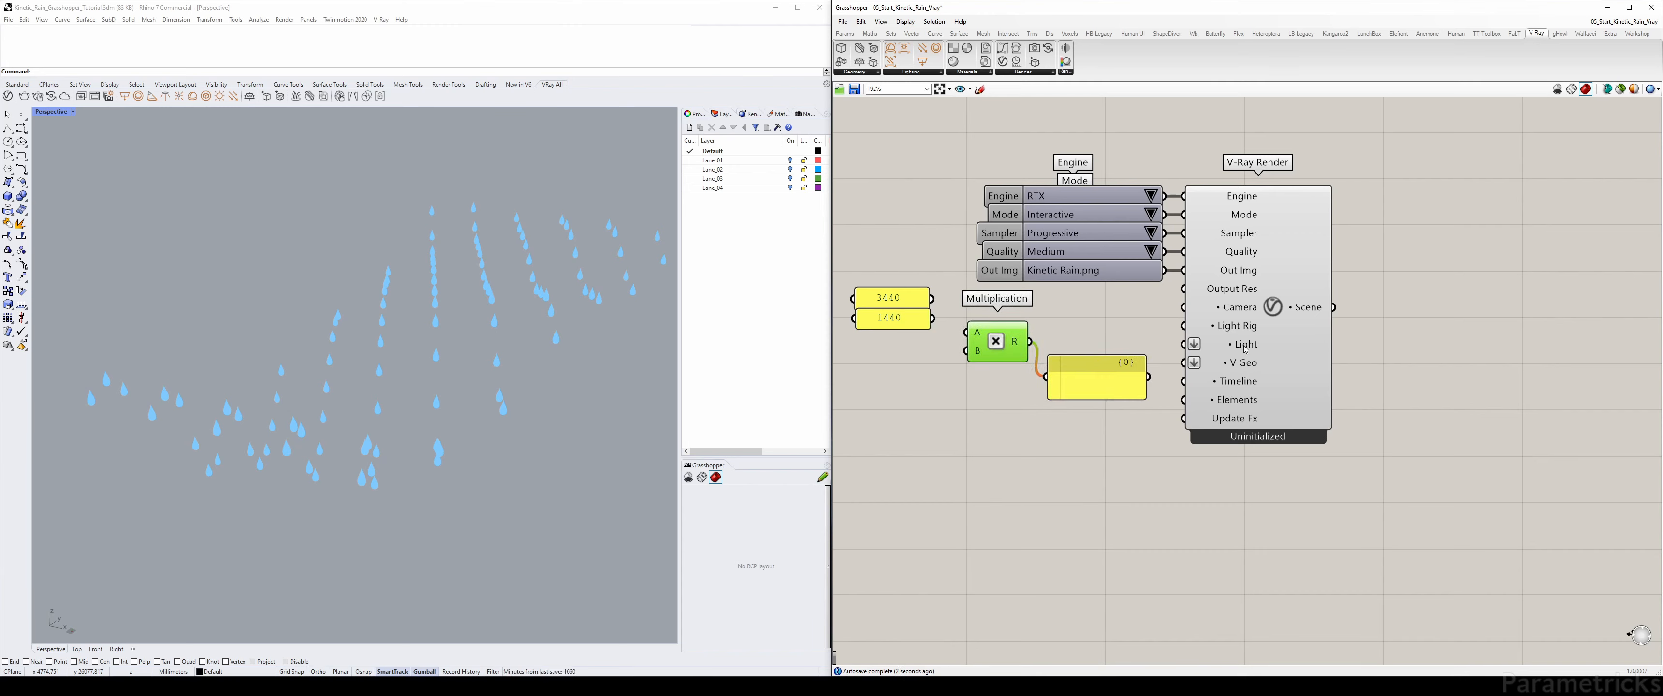
drag(1246, 348, 1311, 347)
right_drag(1007, 446, 1063, 439)
drag(1000, 348, 897, 272)
drag(955, 314, 922, 315)
click(943, 374)
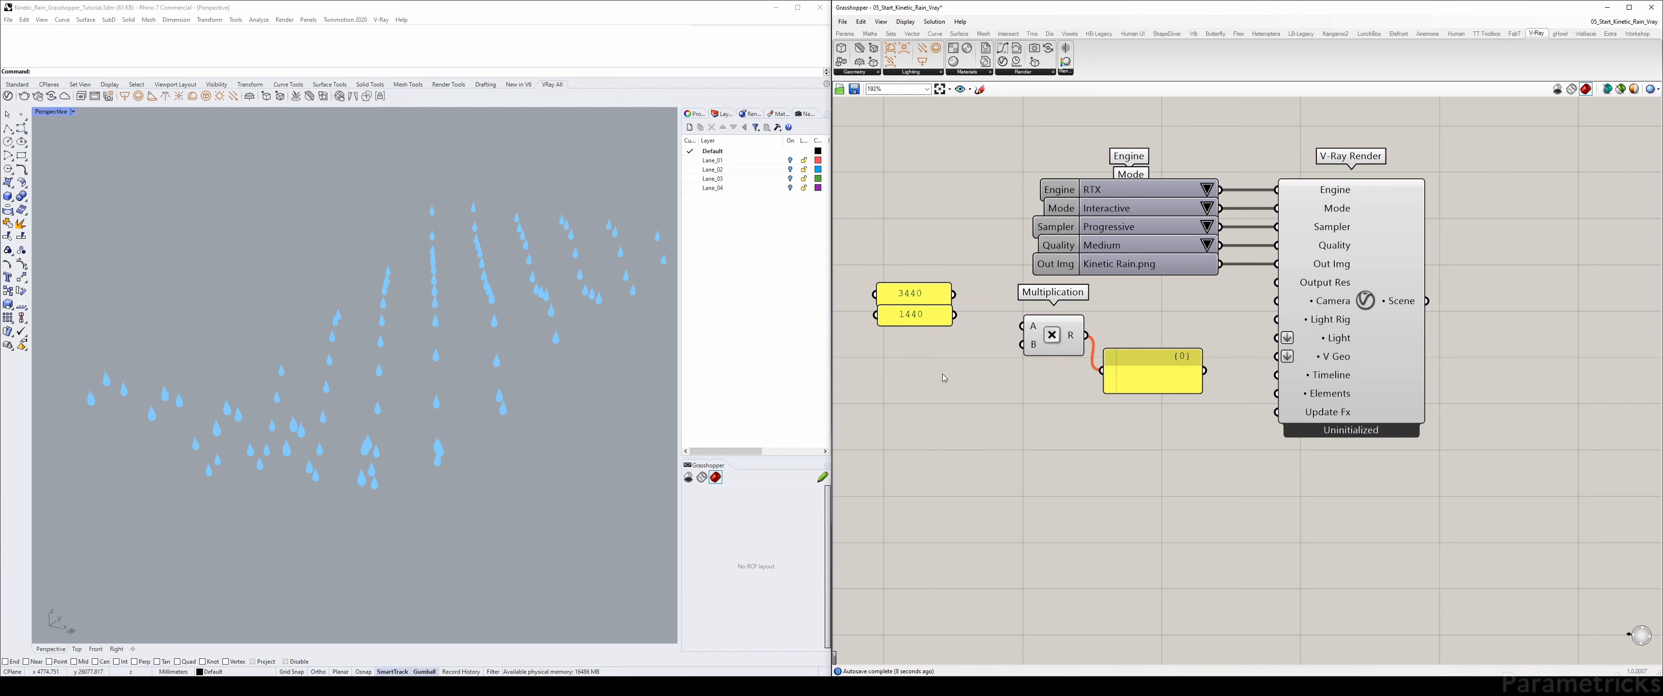
- Add an Entwine component near the resolution panels and reduce it to two inputs
double_click(943, 374)
text(entwin)
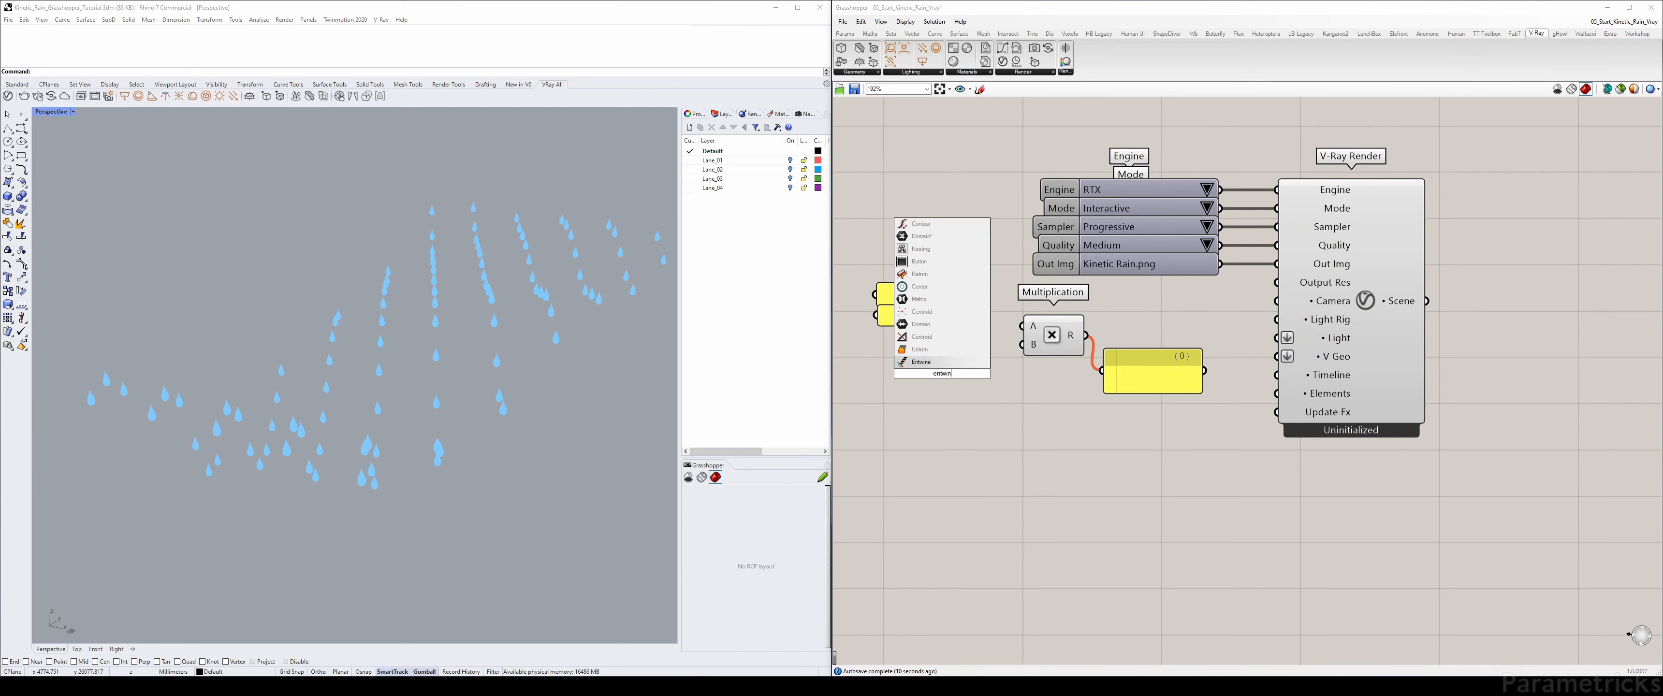
key(Return)
scroll(940, 386, up, 2)
scroll(940, 386, up, 2)
click(936, 401)
scroll(936, 403, down, 3)
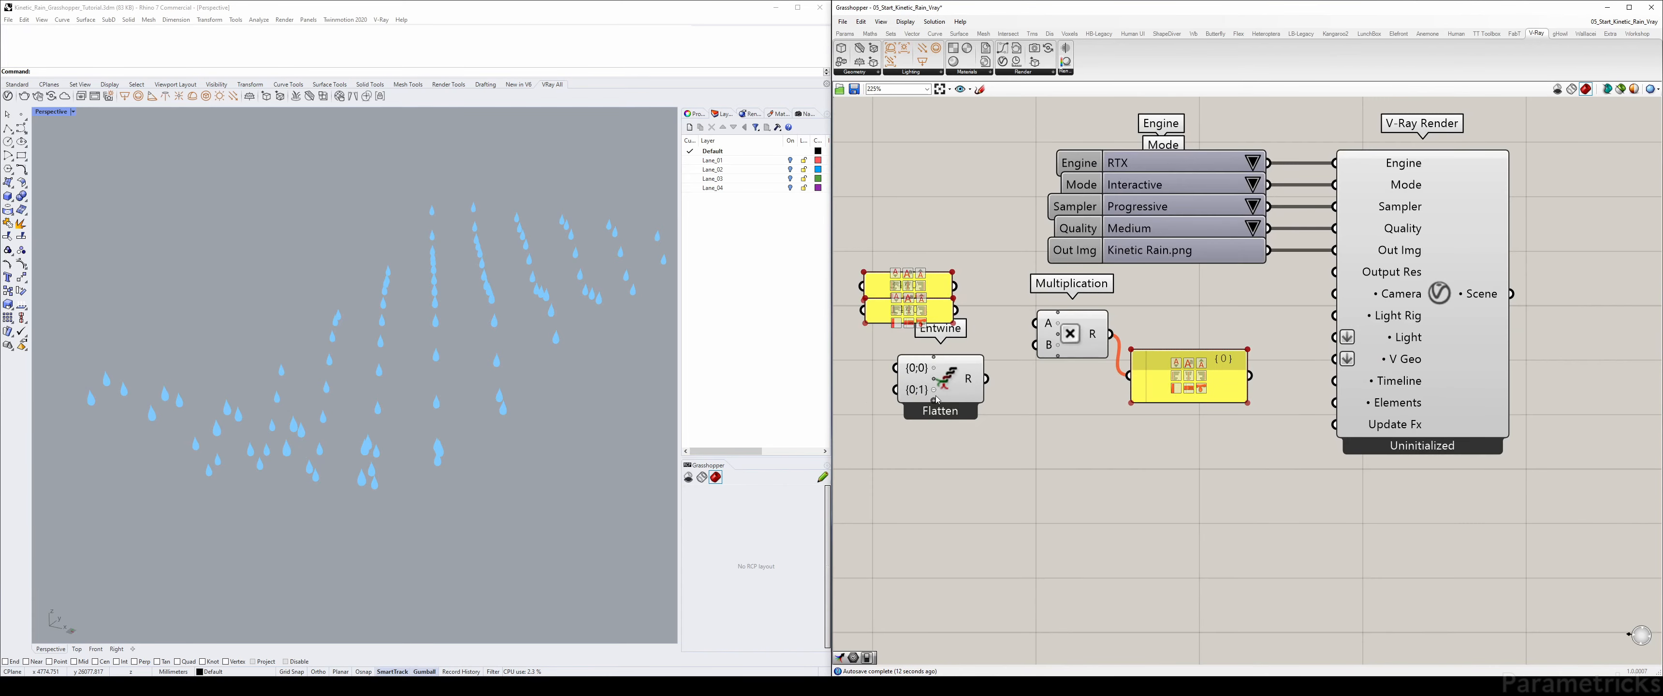
- Place Entwine before Multiplication, feed it the 3440 and 1440 panels, and connect its result to Multiplication's A input
drag(937, 394, 1009, 306)
click(961, 311)
drag(928, 354, 867, 288)
mouse_move(1033, 304)
mouse_down()
mouse_move(993, 300)
mouse_move(1035, 323)
mouse_up()
click(941, 392)
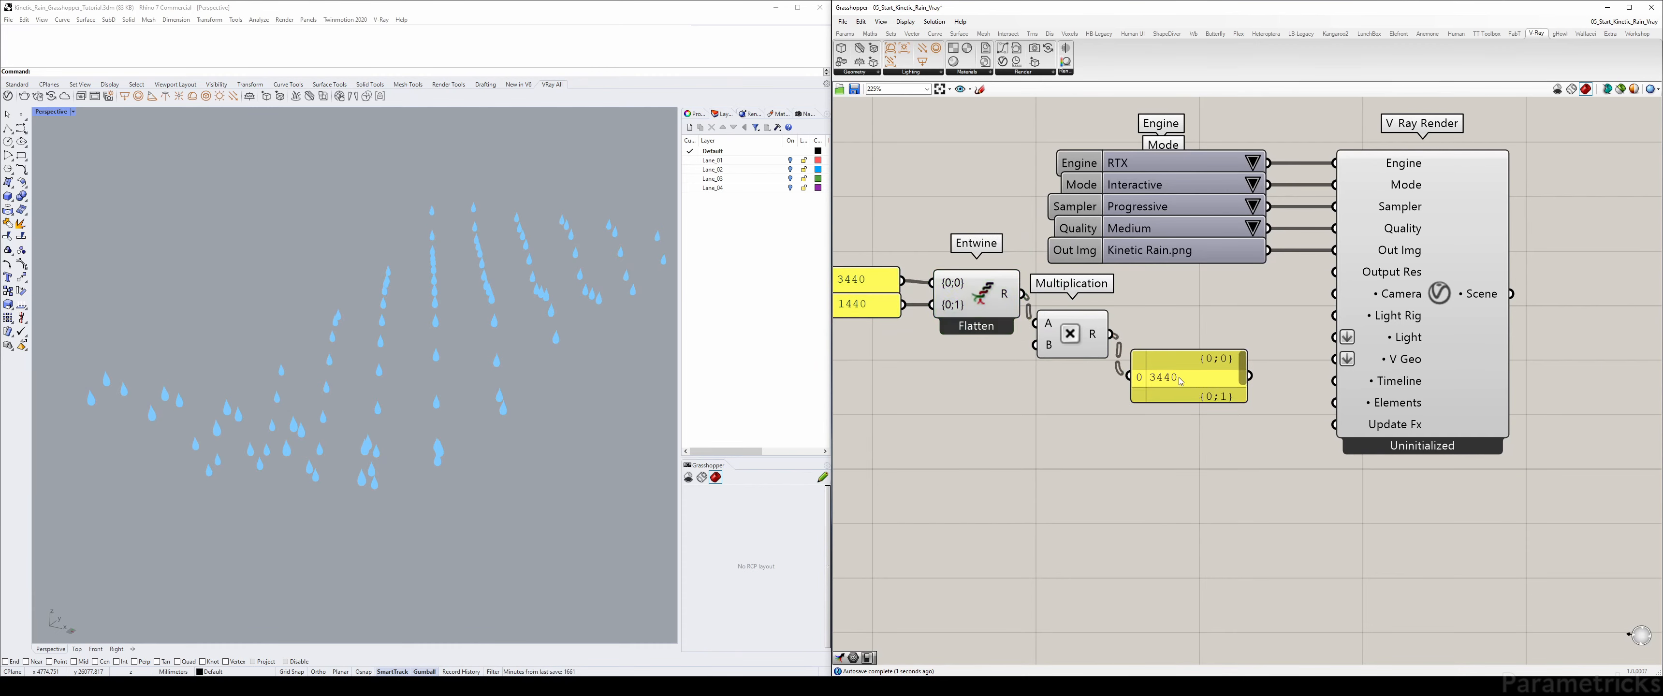
- Flatten the Entwine result output and adjust the spacing between Entwine and Multiplication
mouse_move(1095, 336)
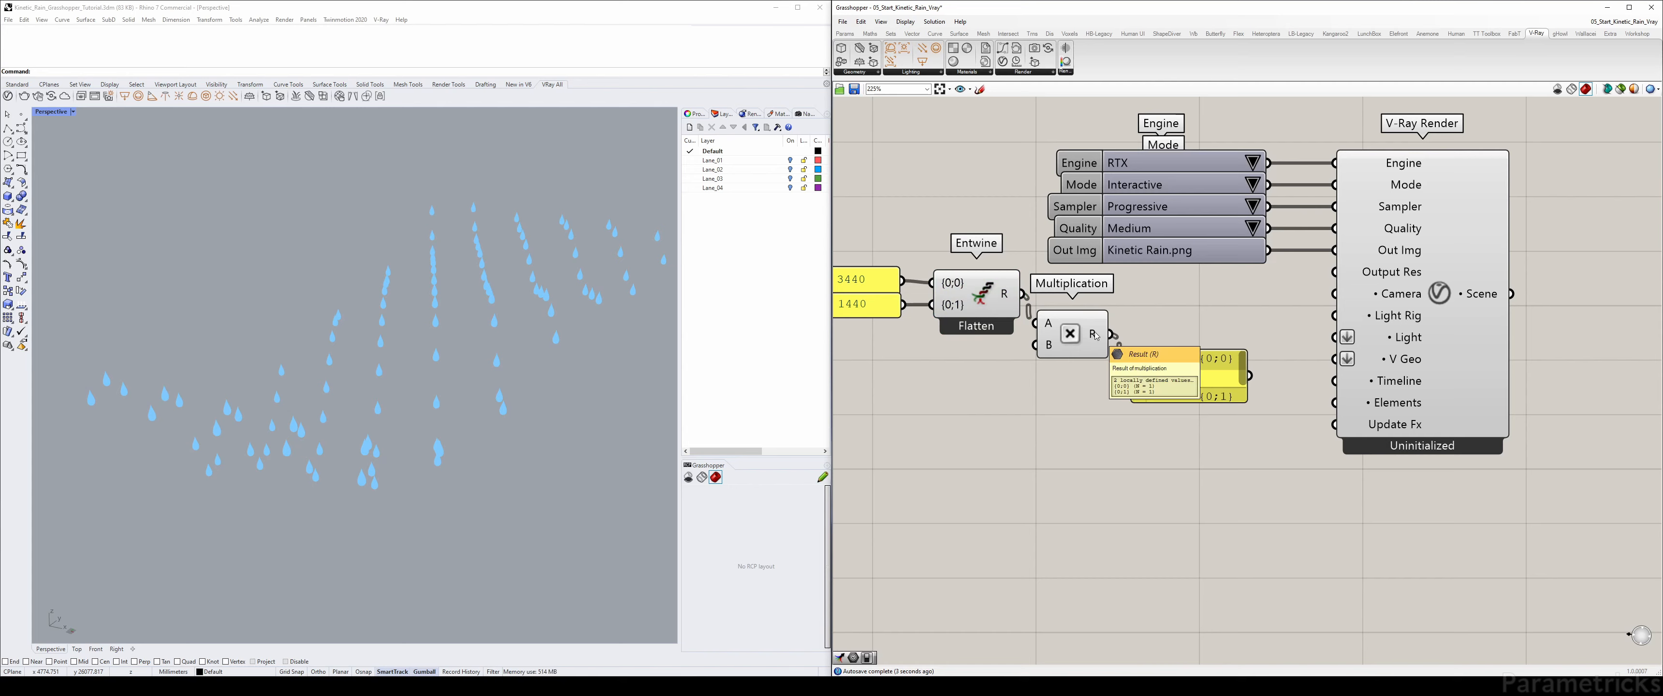
right_click(1009, 299)
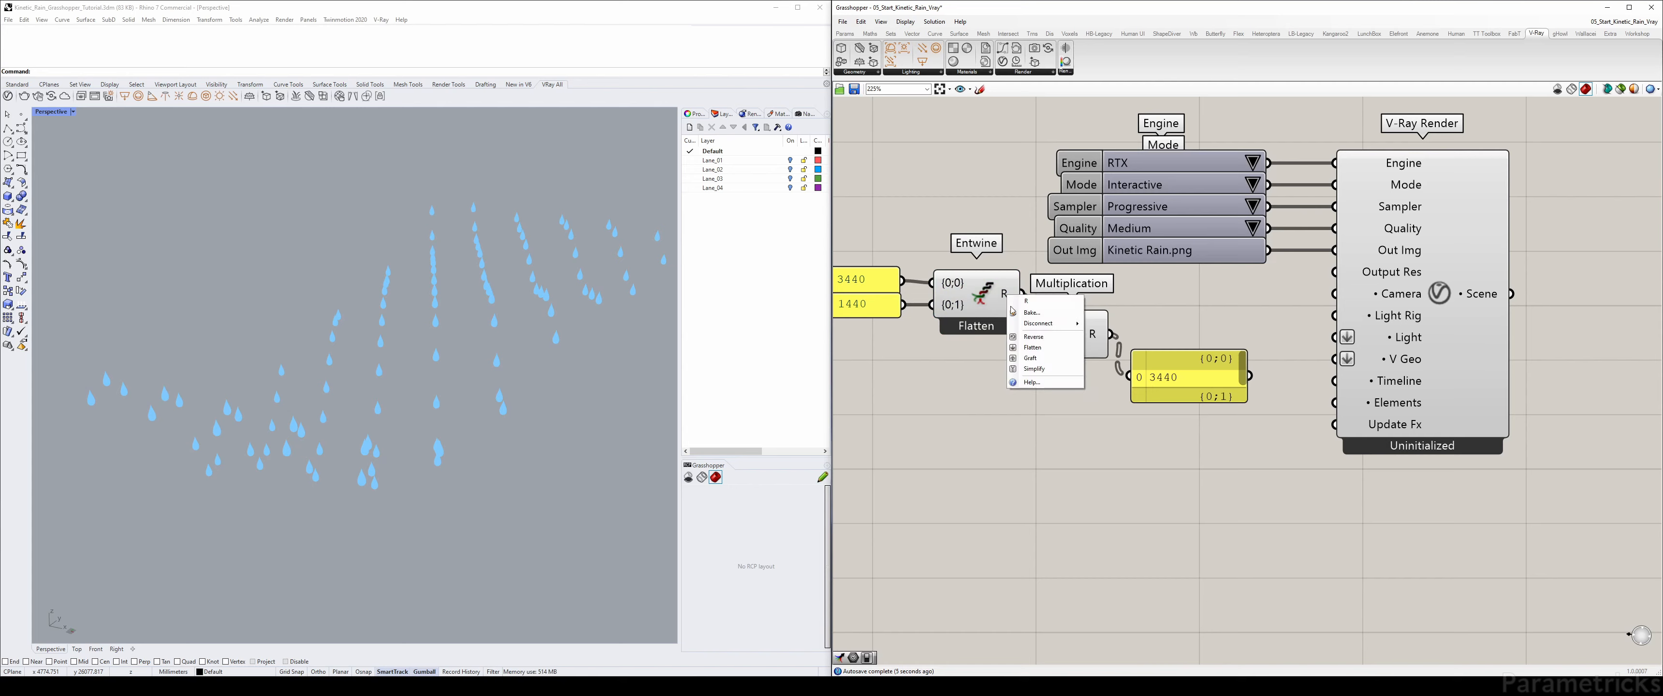
click(1045, 348)
click(1082, 330)
drag(1083, 331, 1094, 329)
drag(991, 300, 979, 300)
- Add a number slider set to 0.1 with an upper limit of 1.0 and connect it to Multiplication's B input
double_click(978, 357)
text(0)
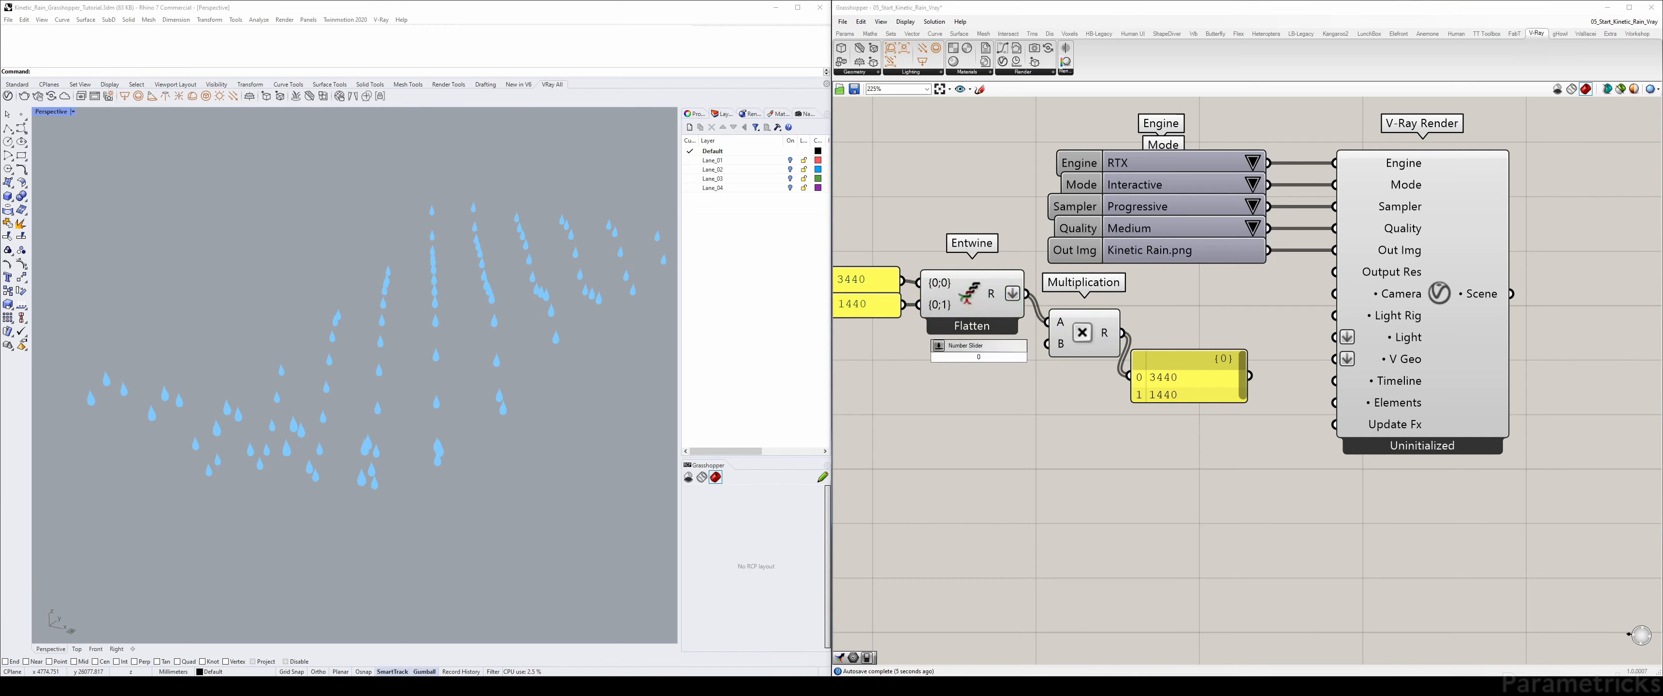
text(.1<)
key(Return)
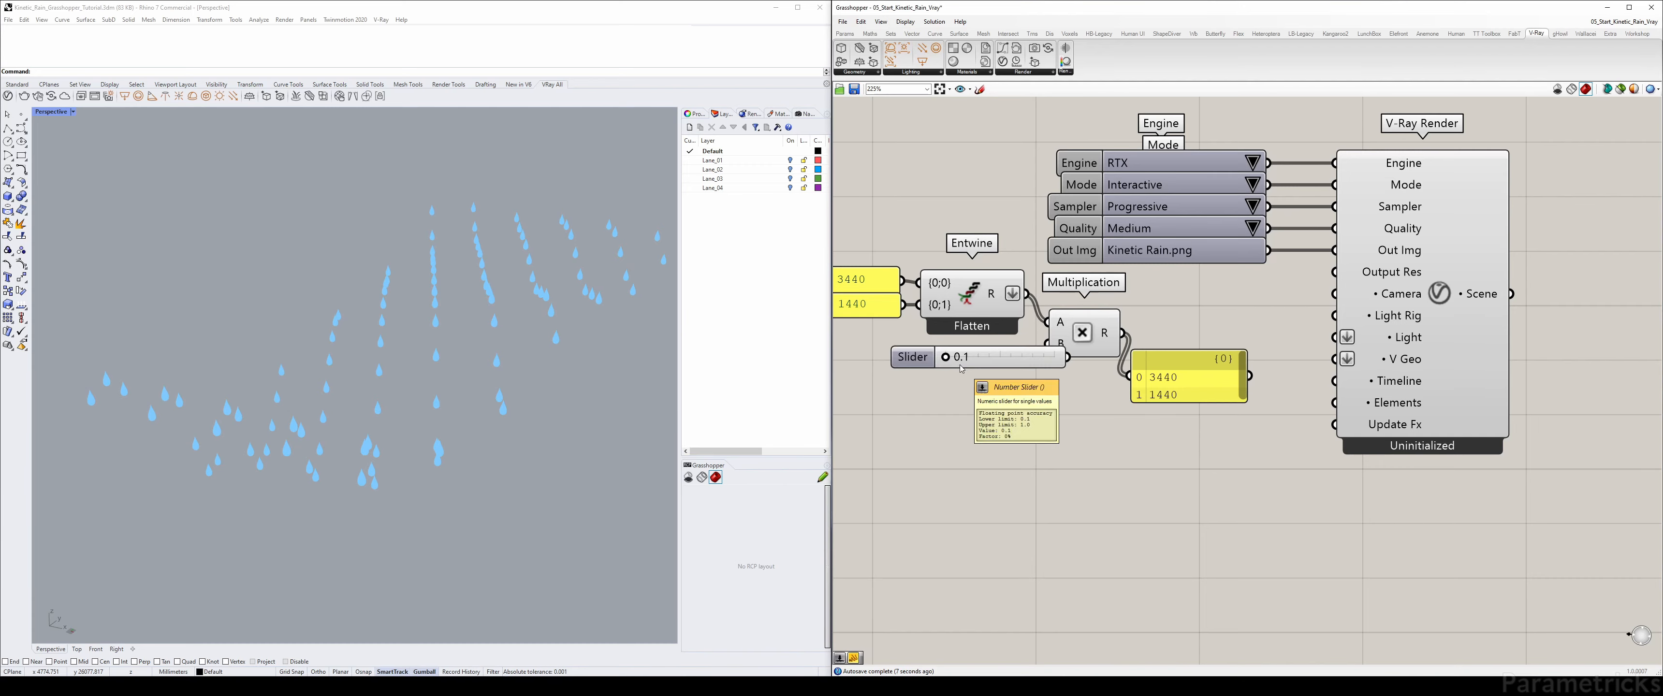
scroll(1037, 358, down, 2)
drag(1036, 357, 1084, 345)
scroll(1049, 353, up, 2)
scroll(1007, 354, up, 1)
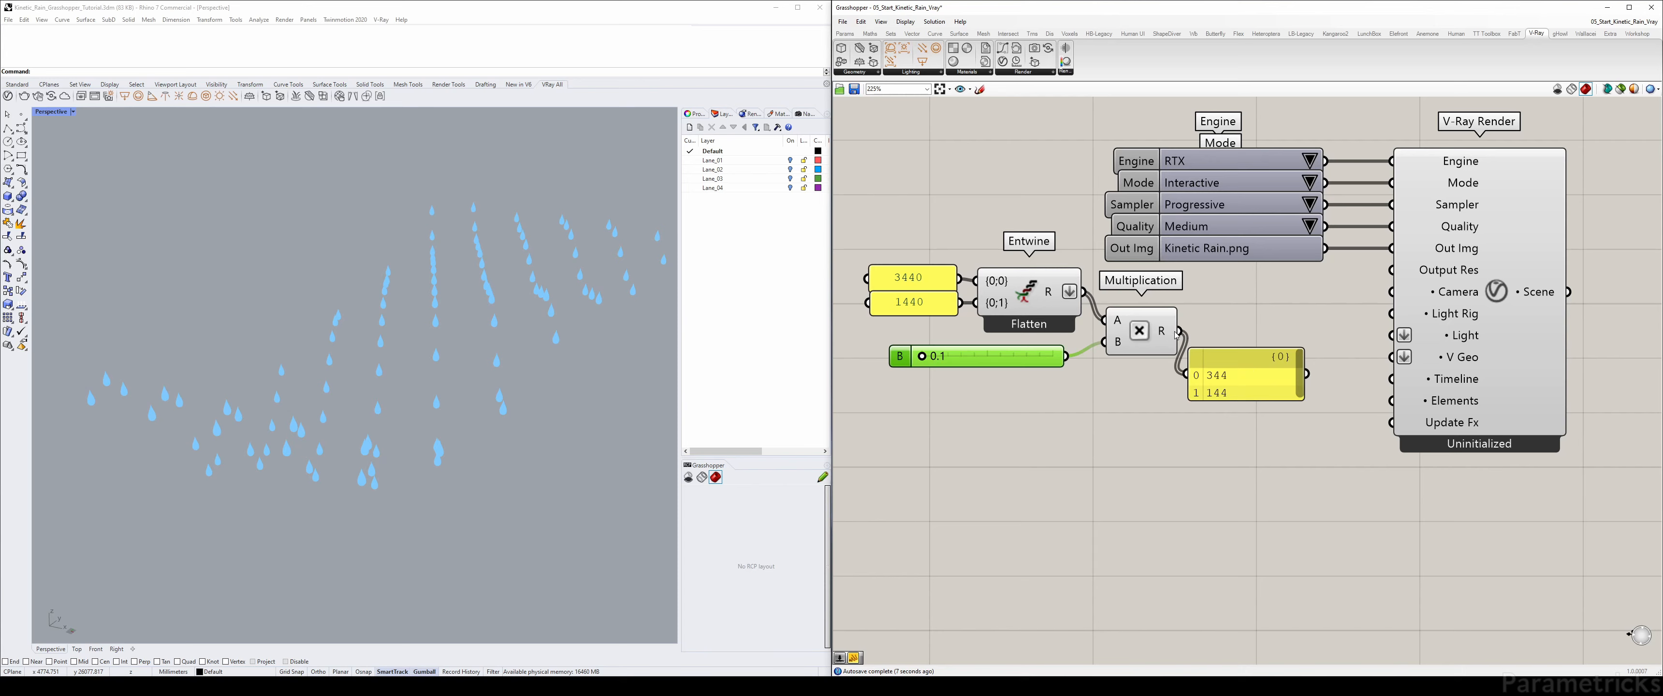
- Connect the Multiplication result to V-Ray Render's Output Res input and set the multiplier slider to 0.5
drag(1179, 332, 1391, 271)
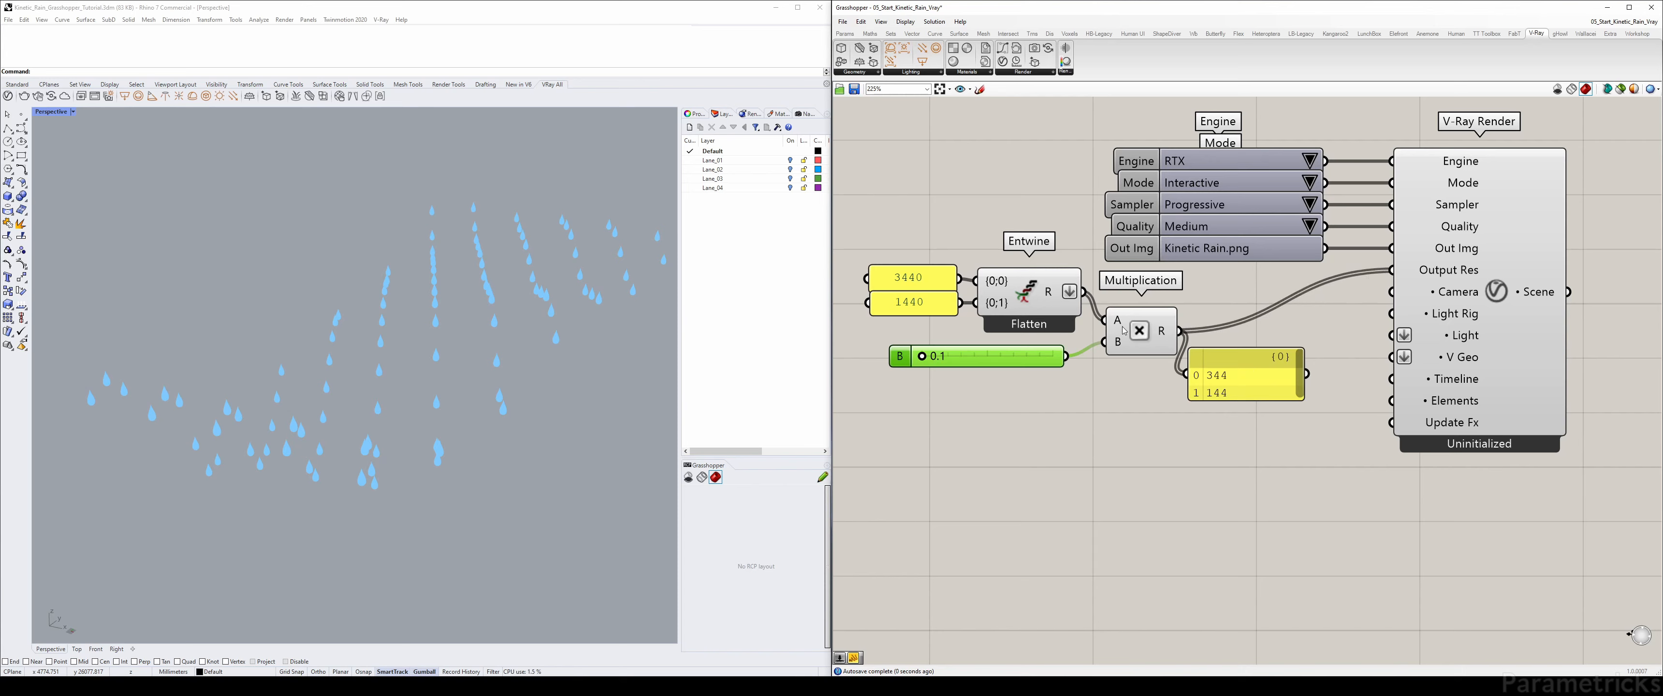
drag(1304, 401, 1309, 409)
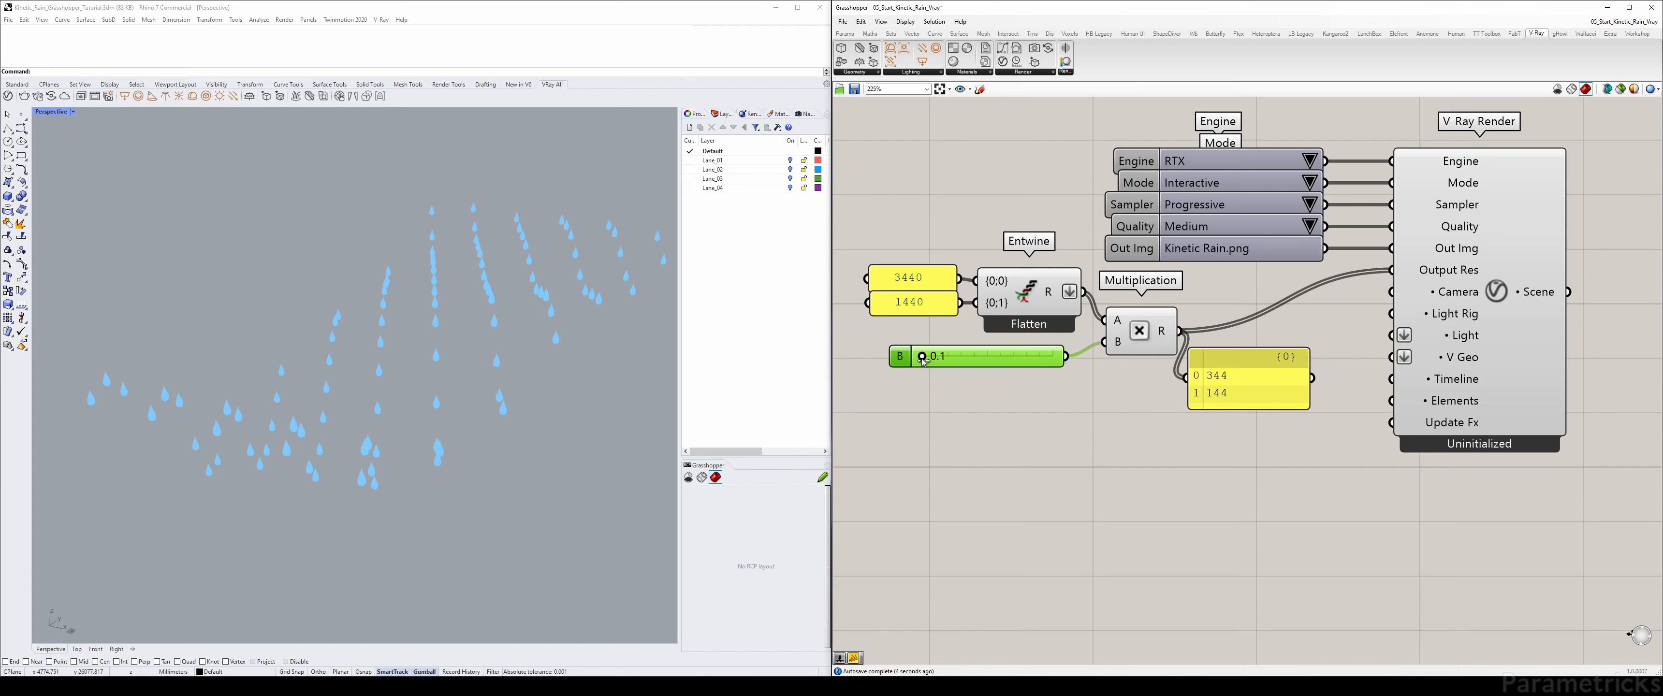
drag(922, 356, 980, 356)
drag(1232, 386, 1238, 381)
right_click(1246, 376)
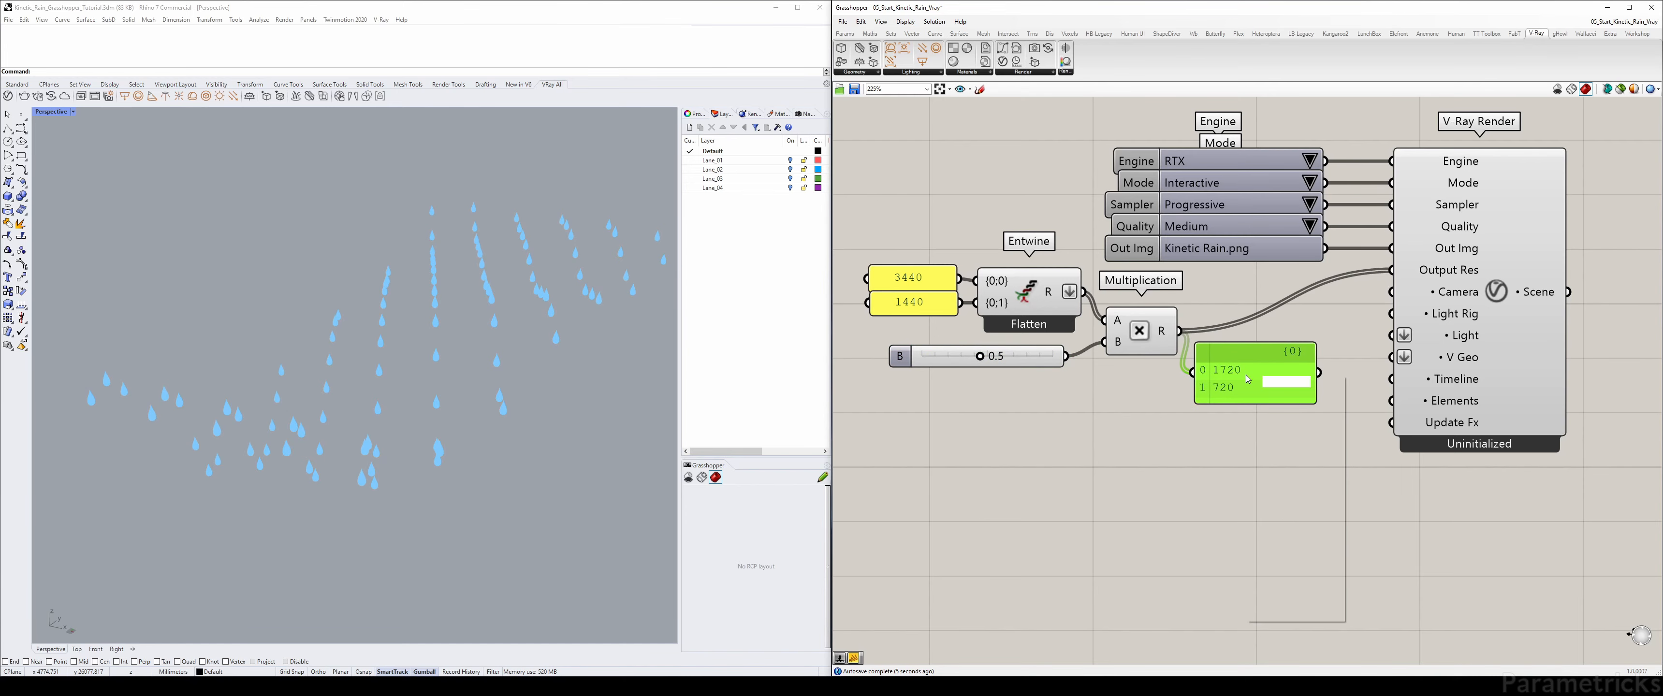
click(1128, 399)
right_drag(1131, 395, 1109, 357)
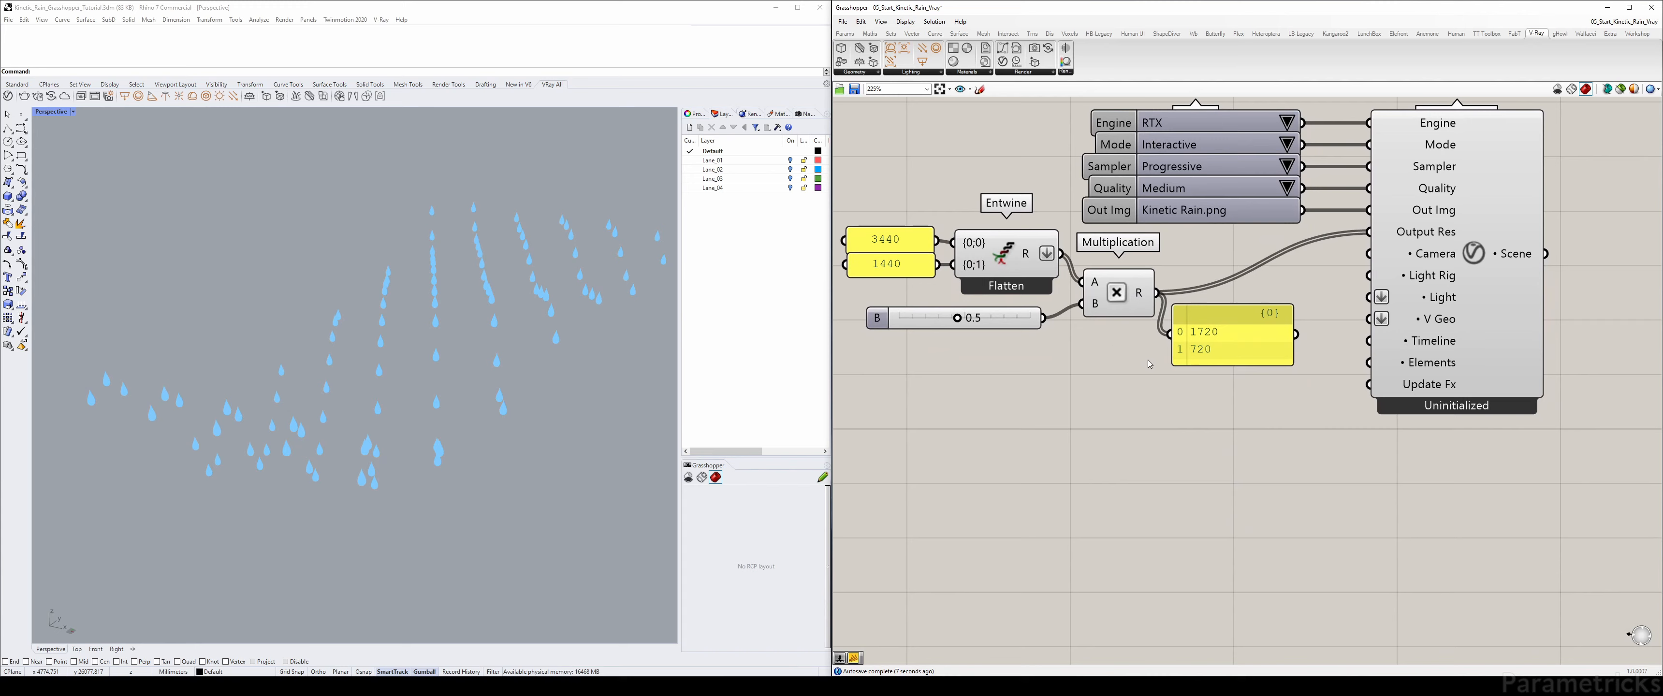
- Tidy the placement of the 3440 panel, the Multiplication component and the result panel
drag(881, 238, 882, 234)
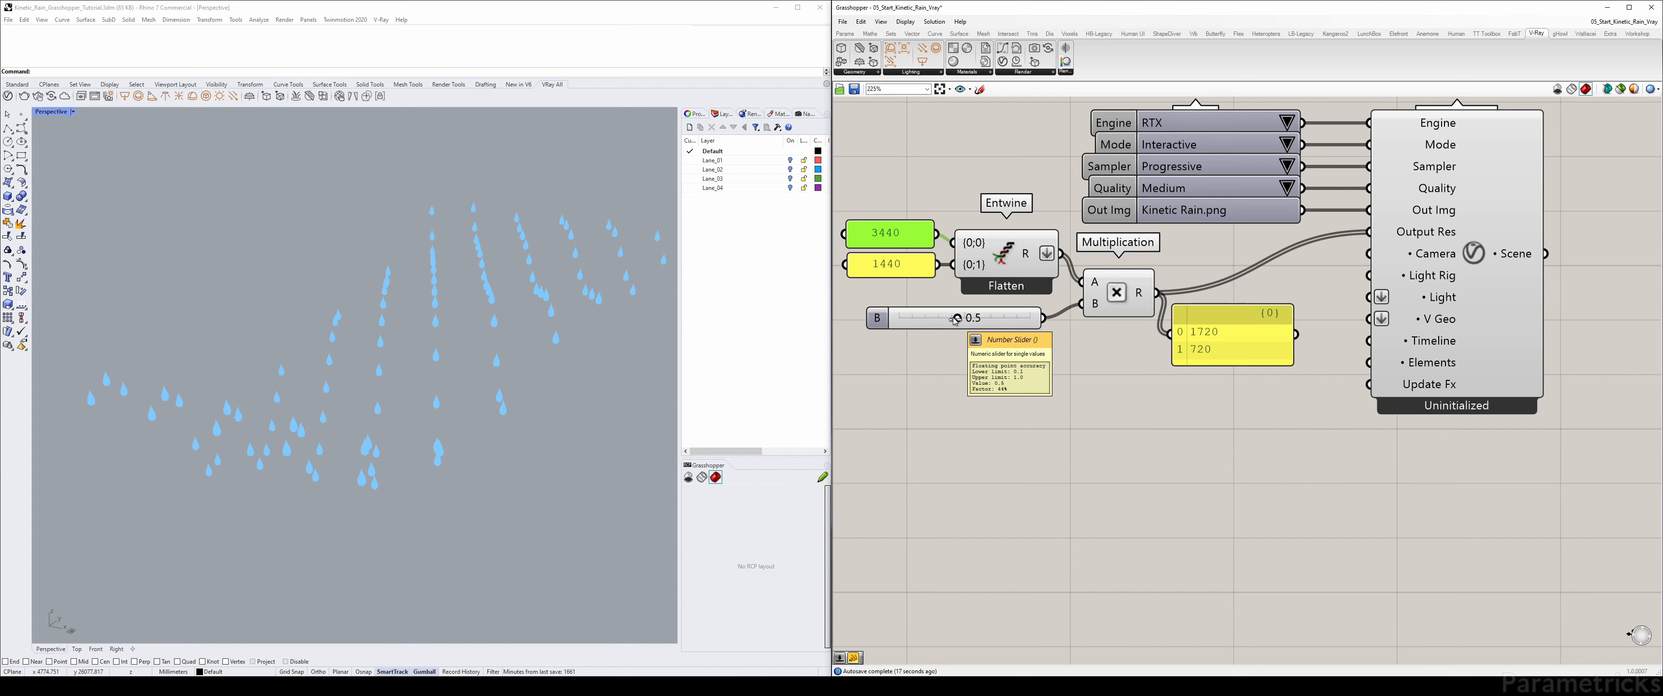
mouse_move(955, 320)
mouse_down()
mouse_move(1081, 322)
mouse_move(962, 326)
mouse_up()
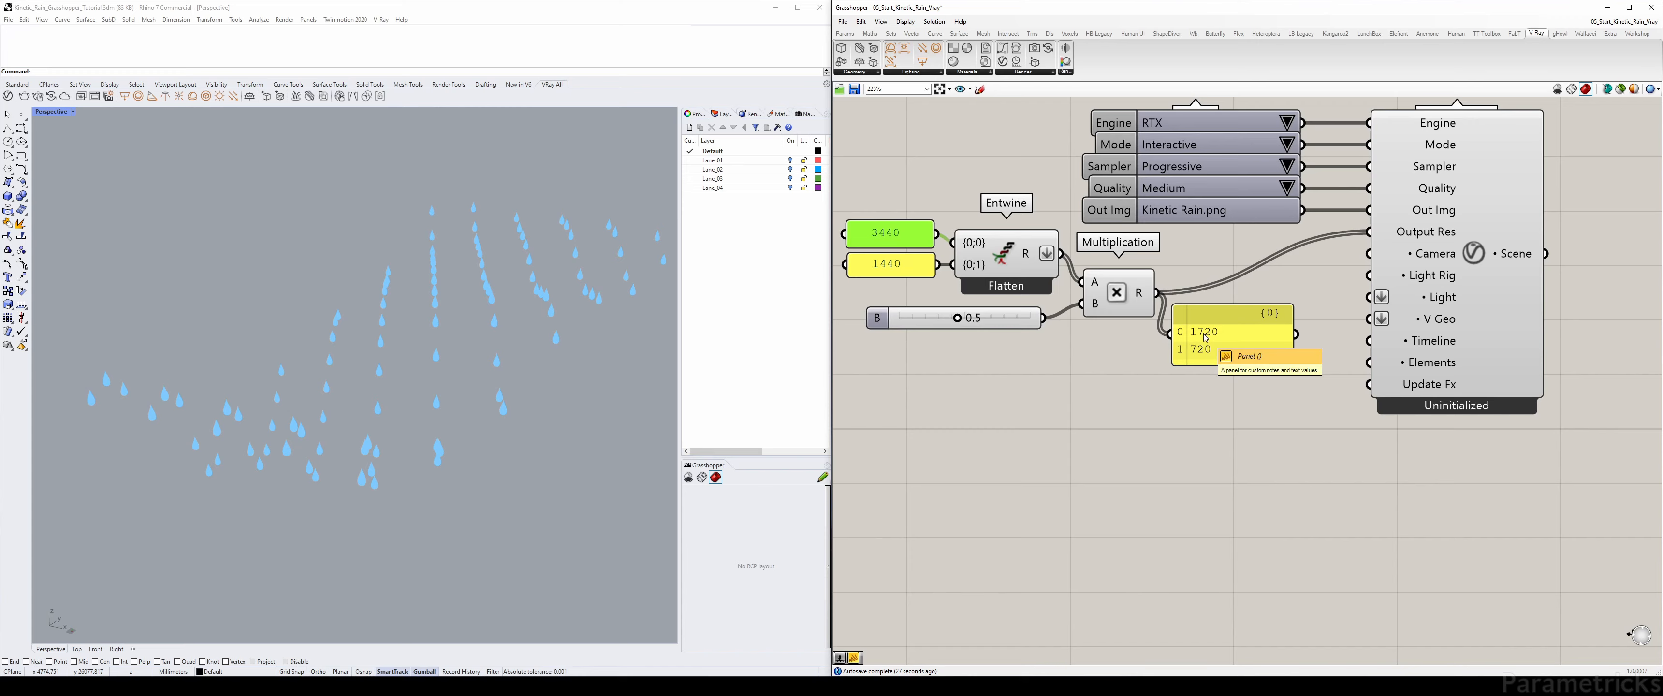
drag(1117, 293, 1108, 287)
drag(1233, 336, 1243, 333)
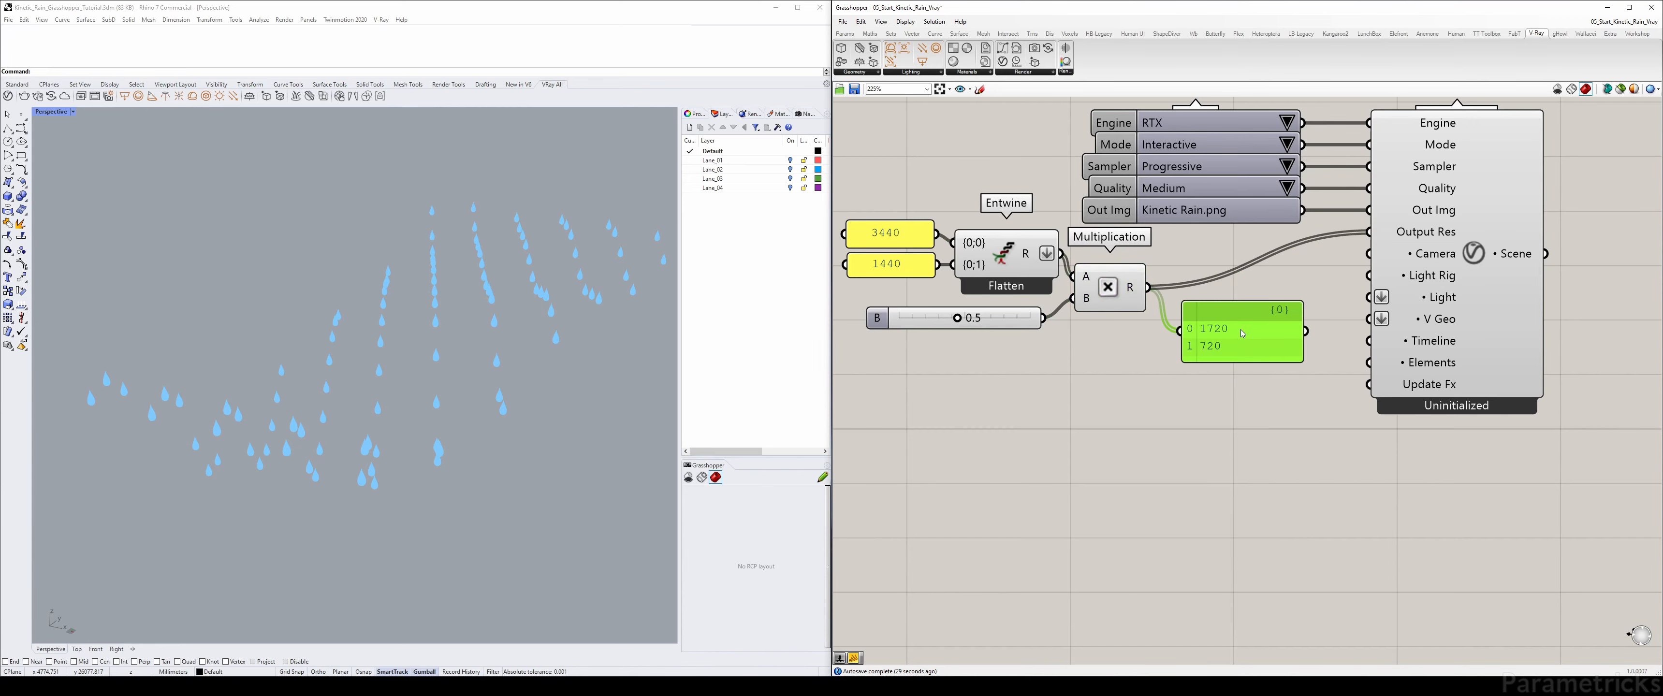
drag(1109, 304, 1123, 304)
scroll(1123, 329, down, 1)
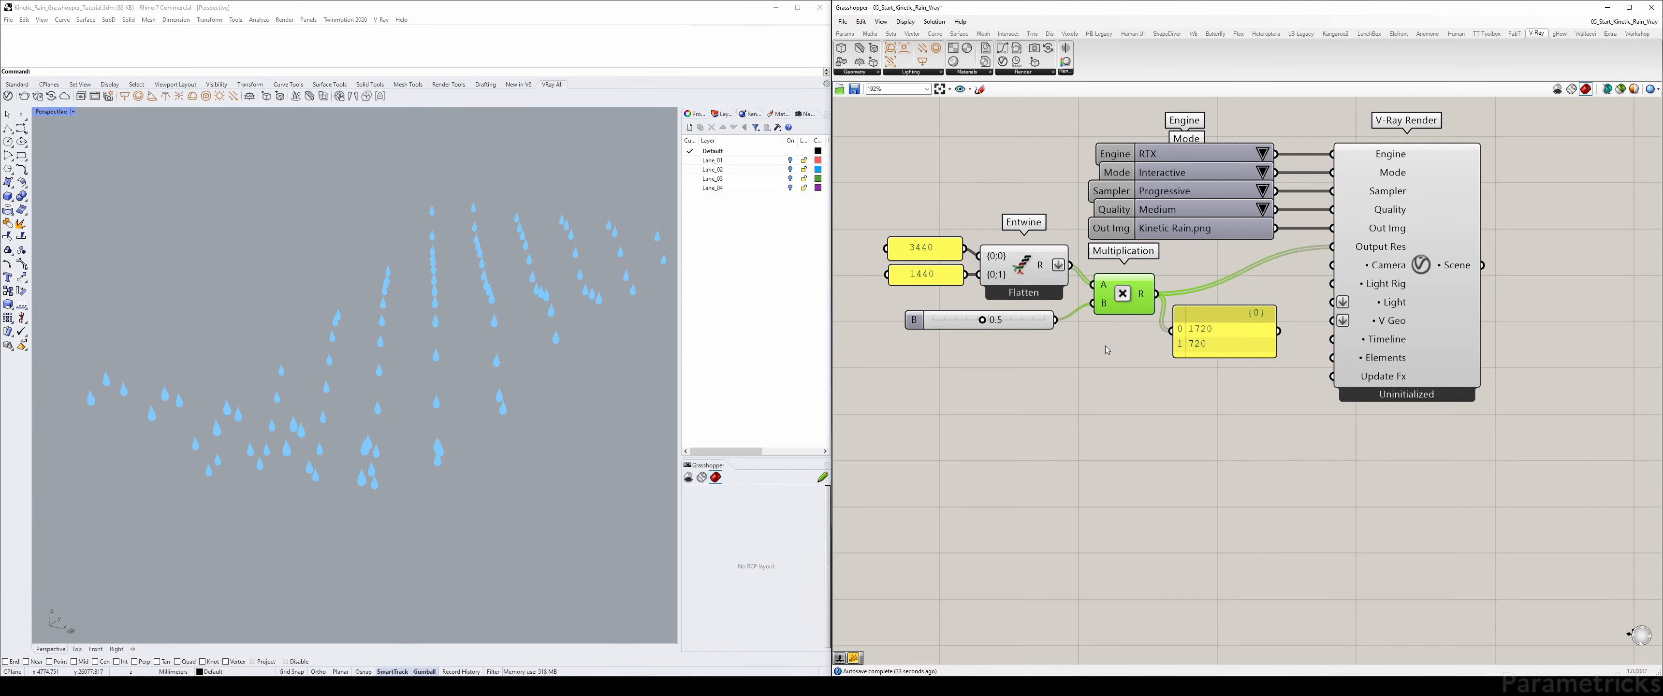
- Move the V-Ray Render component slightly farther from its input controls
right_drag(1195, 217, 1120, 227)
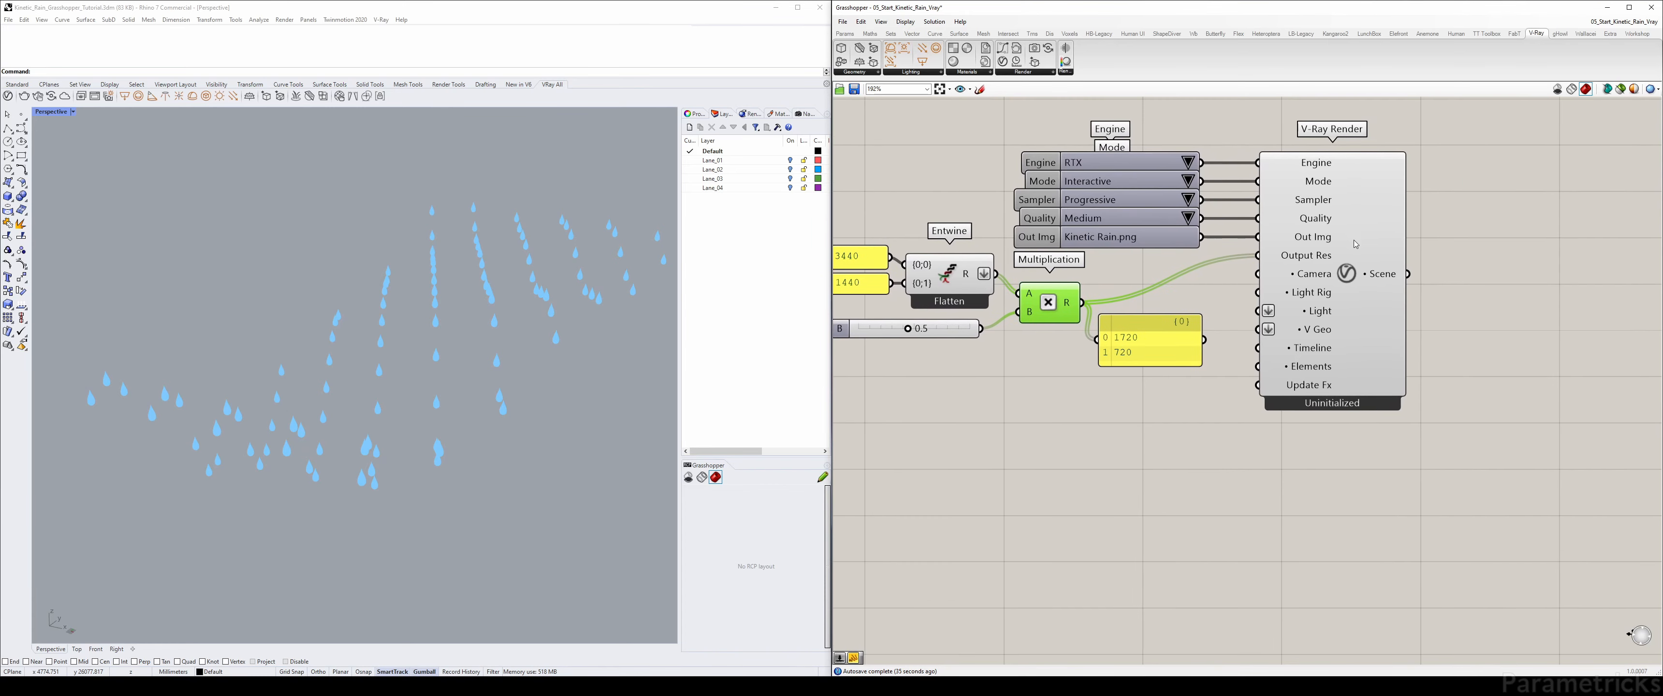
drag(1356, 244, 1380, 247)
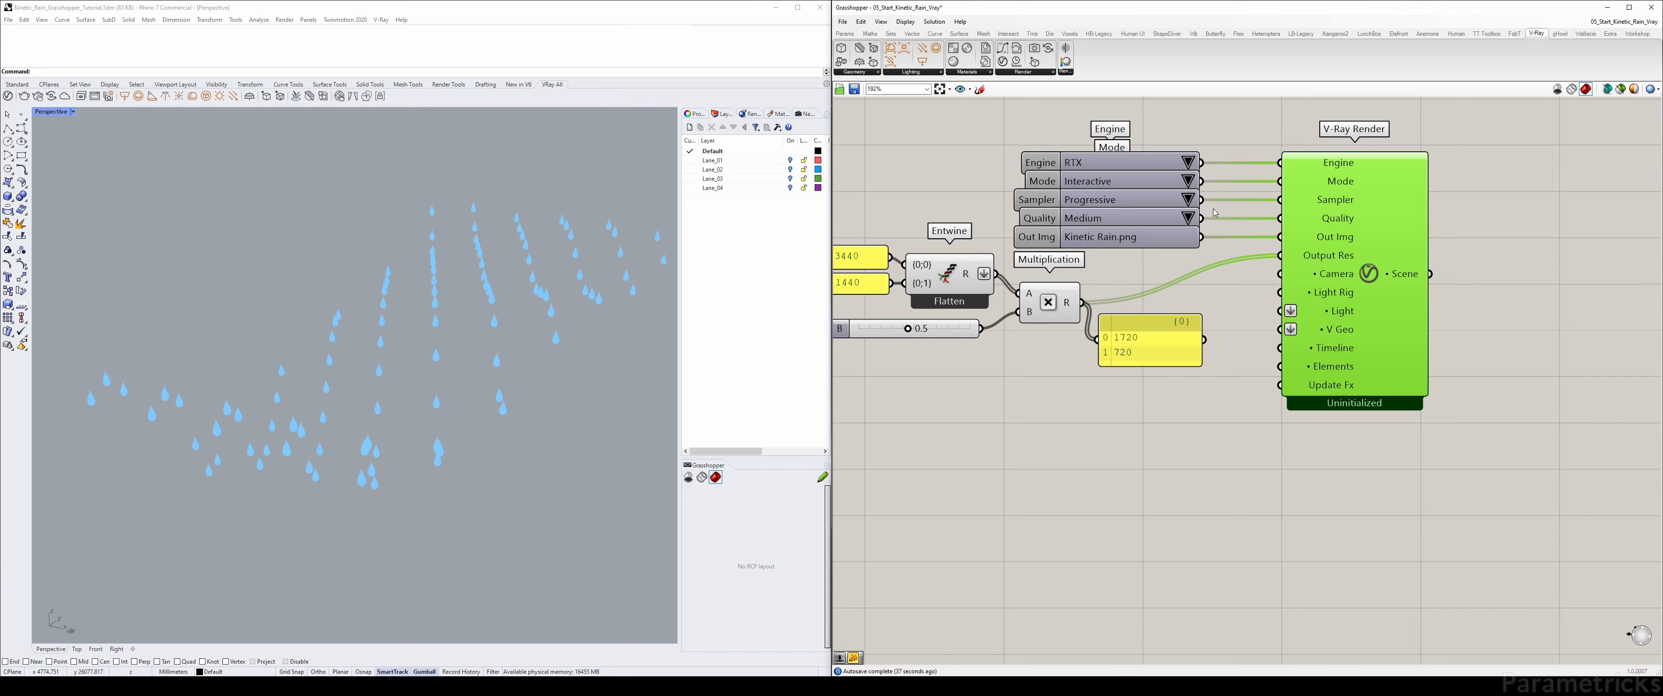
right_drag(1076, 250, 1124, 240)
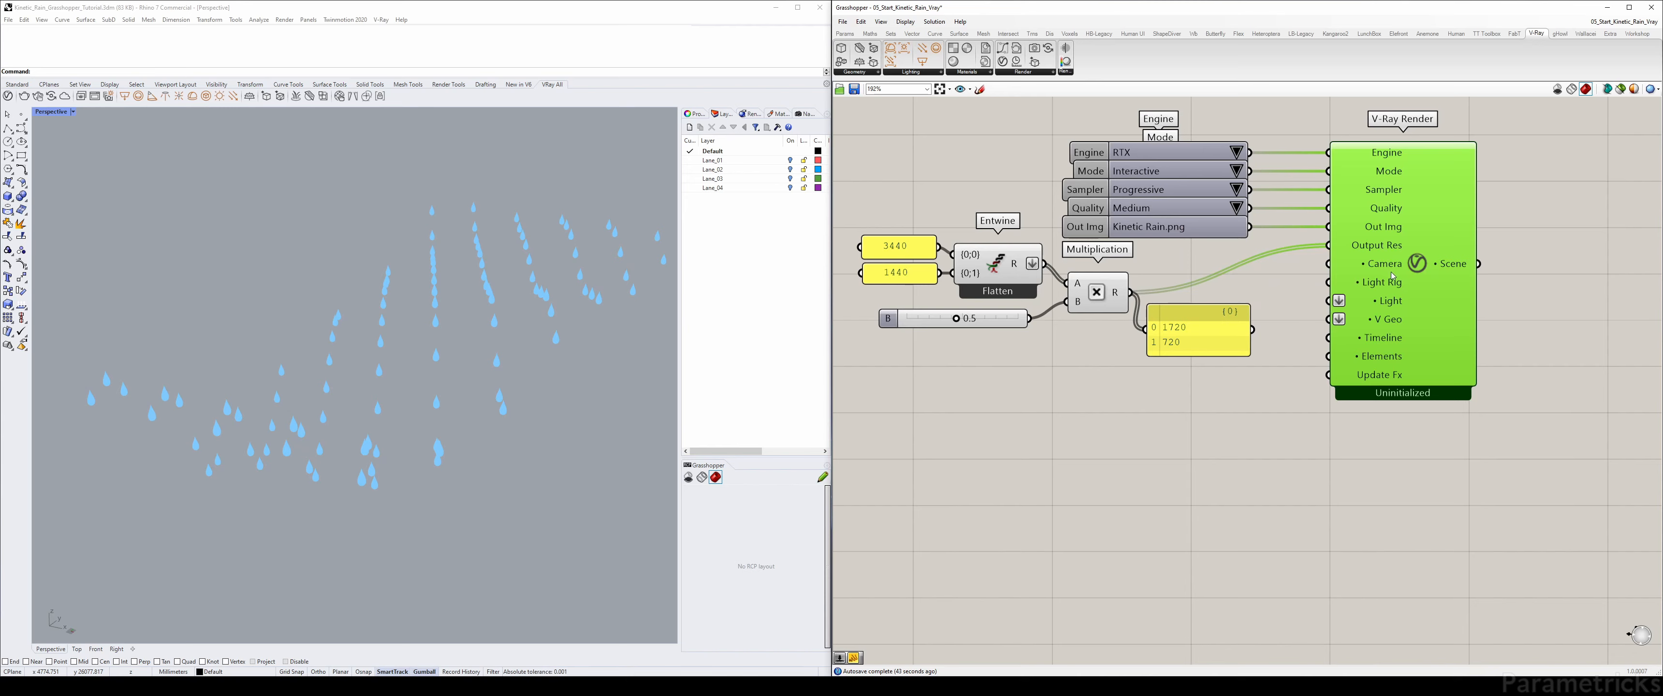
drag(1382, 268, 1395, 268)
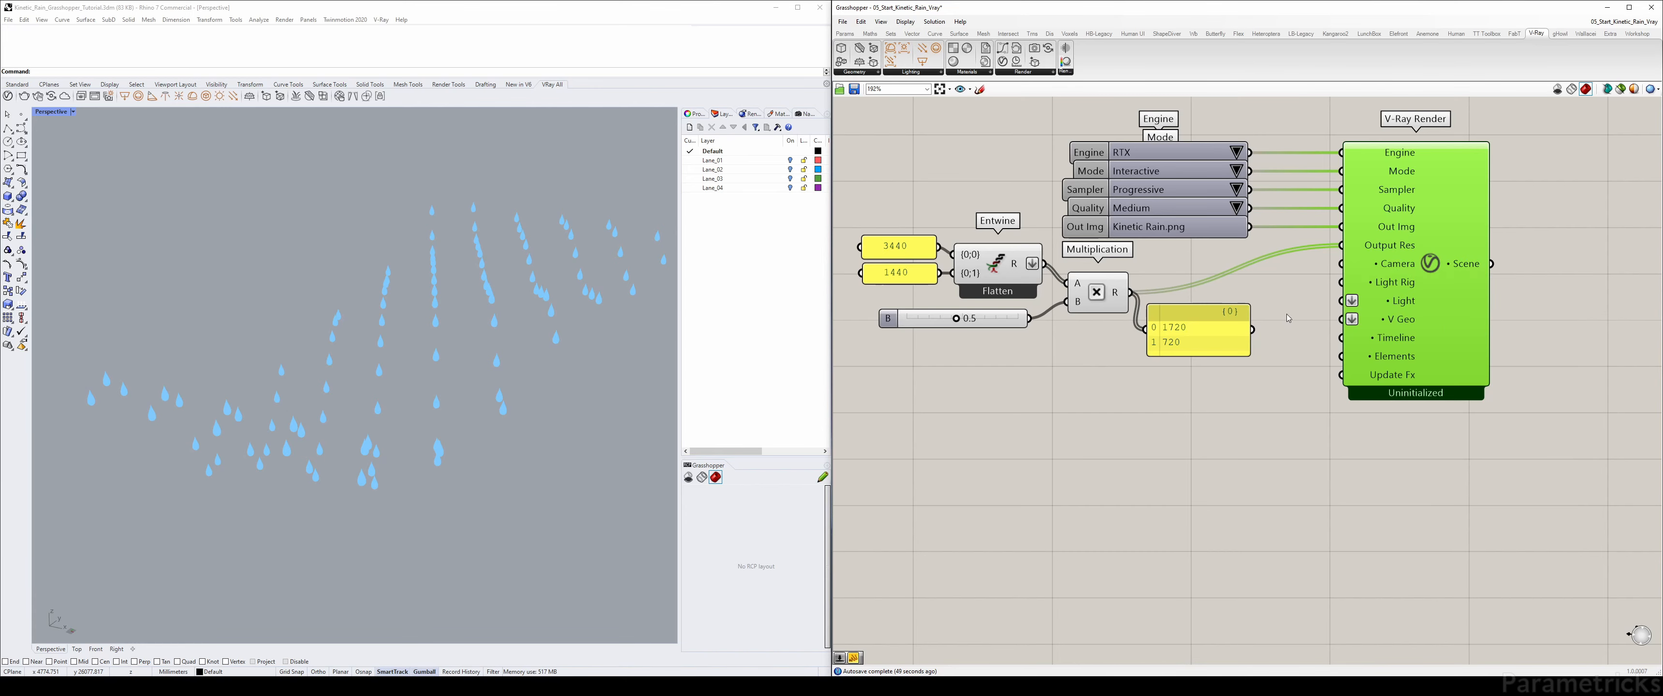
right_drag(1086, 348, 1145, 344)
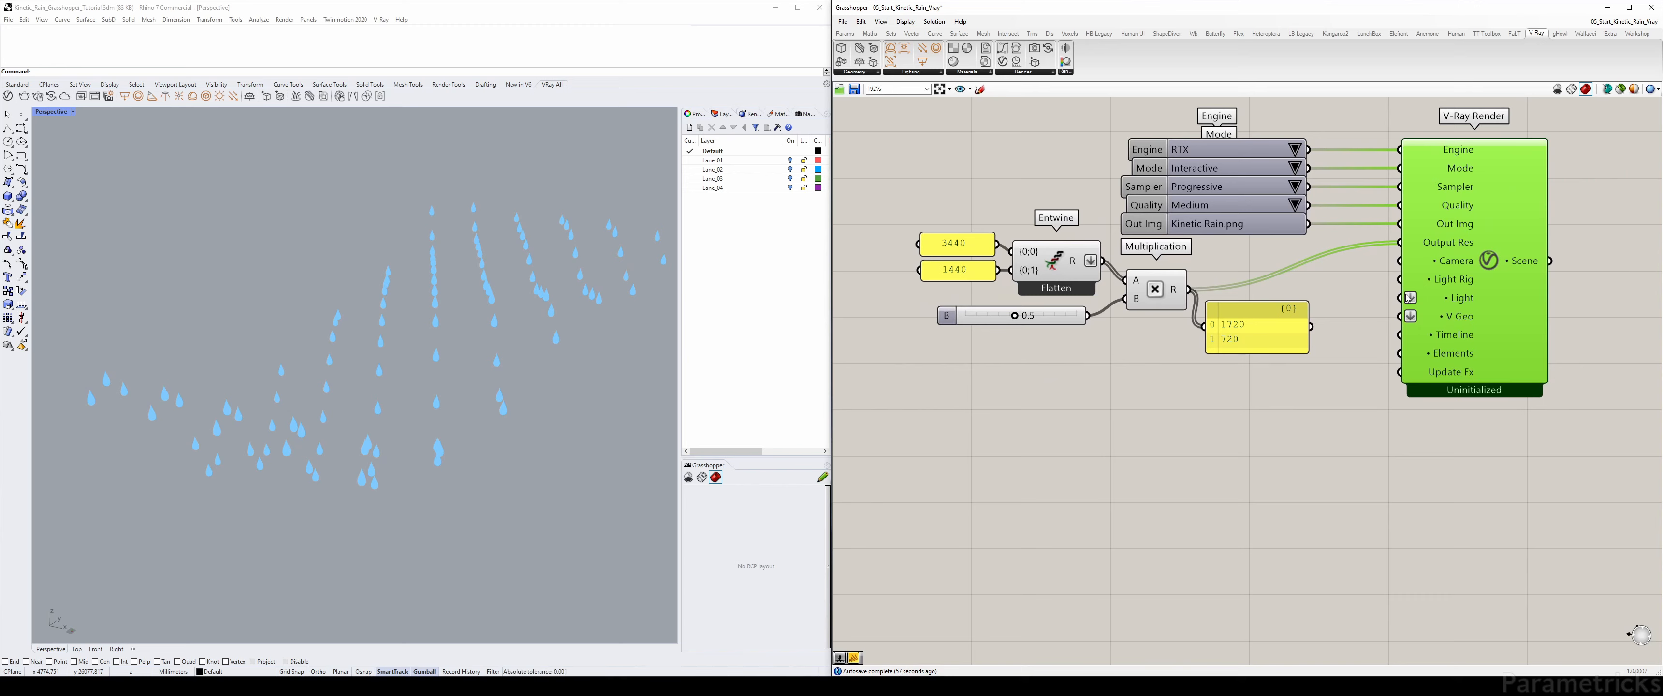
- Extract V-Ray Render's Camera input as a separate parameter and place it below the multiplier slider
right_click(1452, 265)
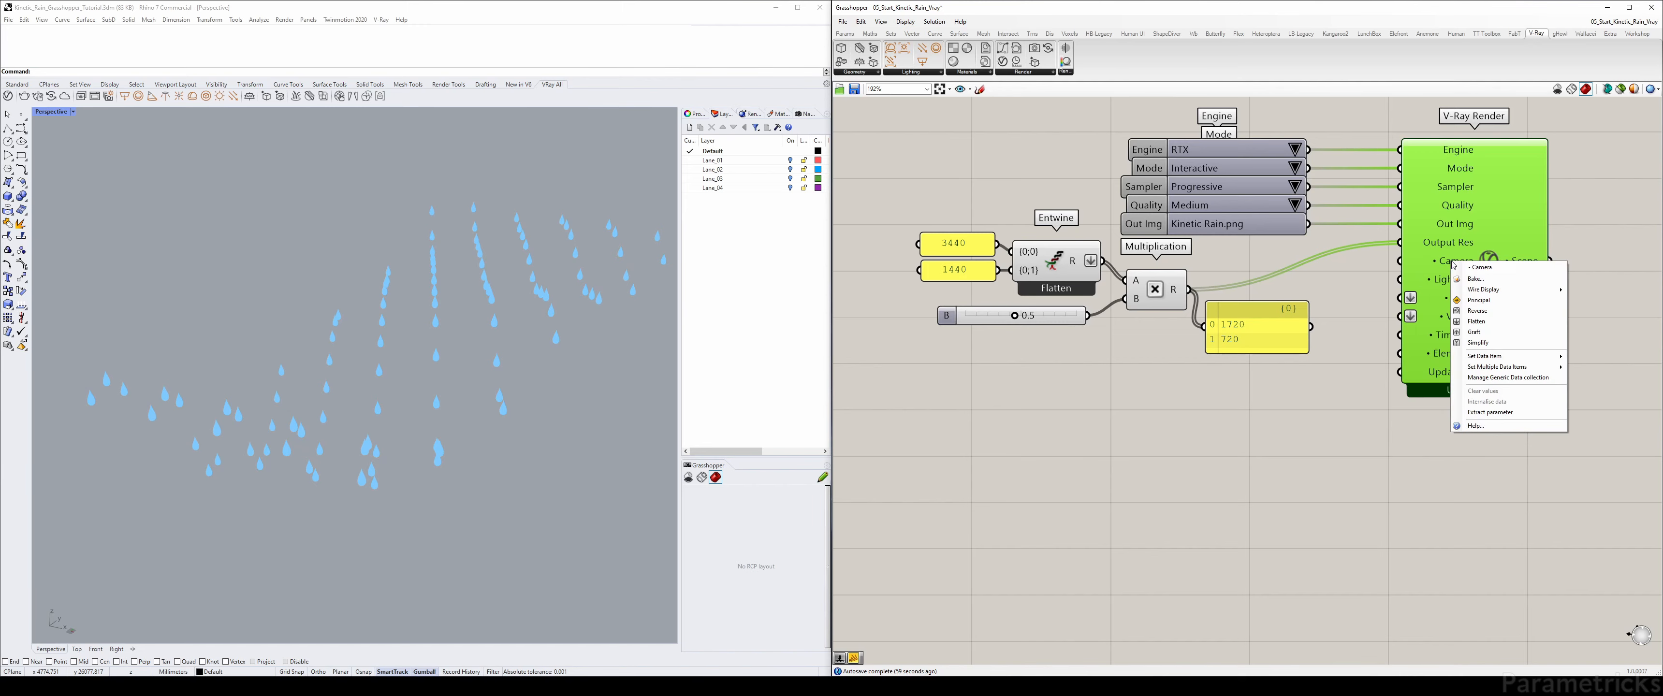
click(1491, 412)
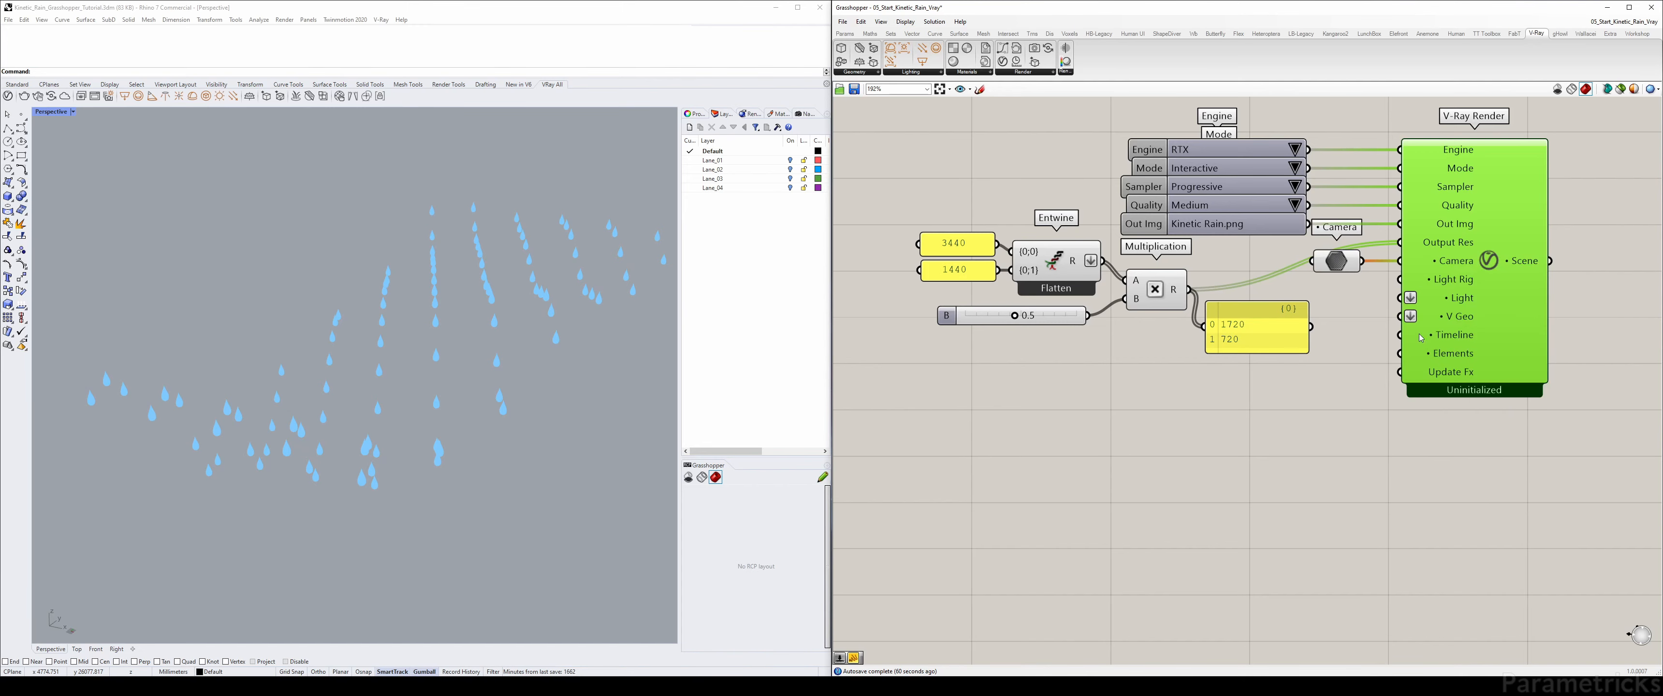
drag(1348, 267, 980, 375)
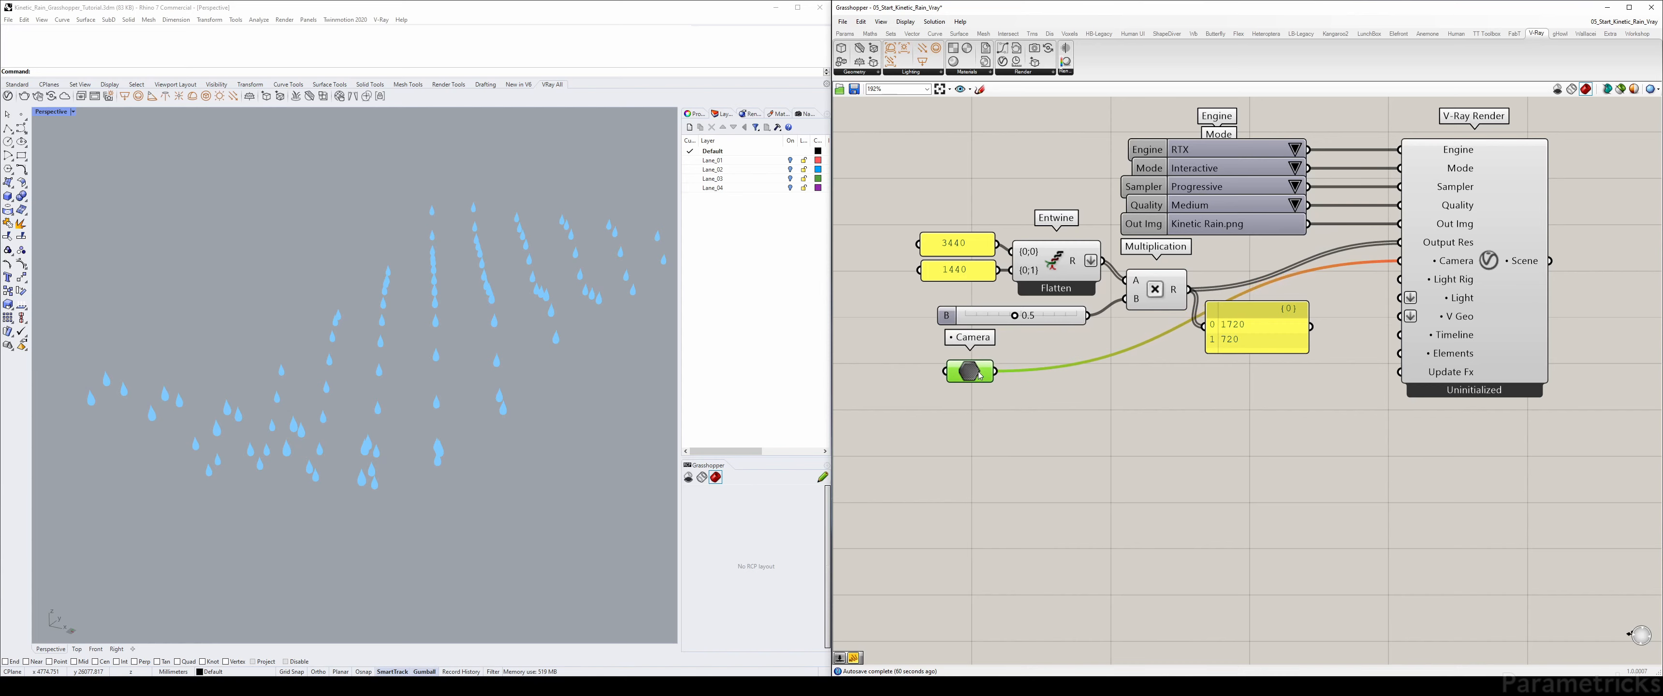
- Display the extracted Camera parameter by its name instead of its icon and align it below the multiplier slider
right_click(977, 375)
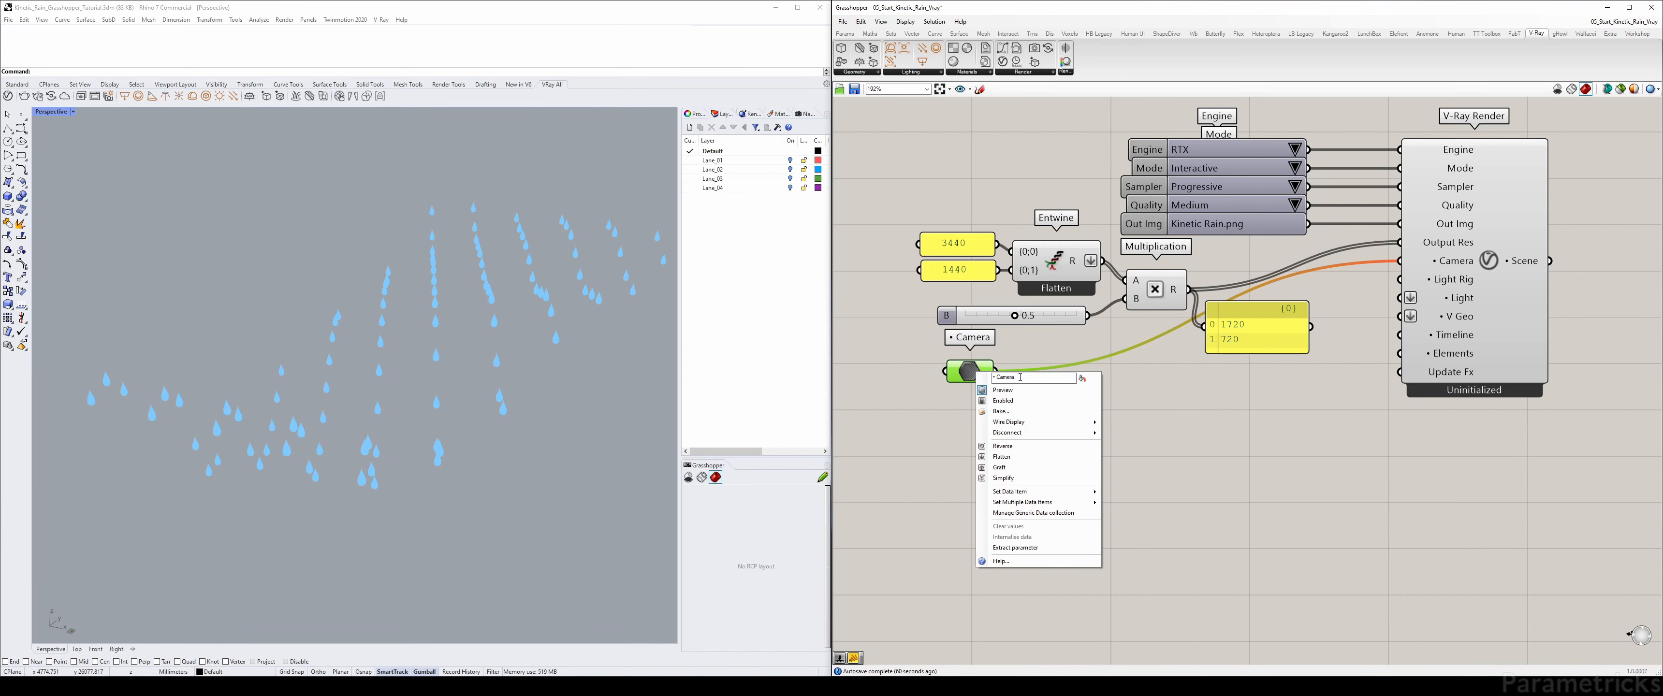
click(984, 380)
drag(982, 374, 984, 373)
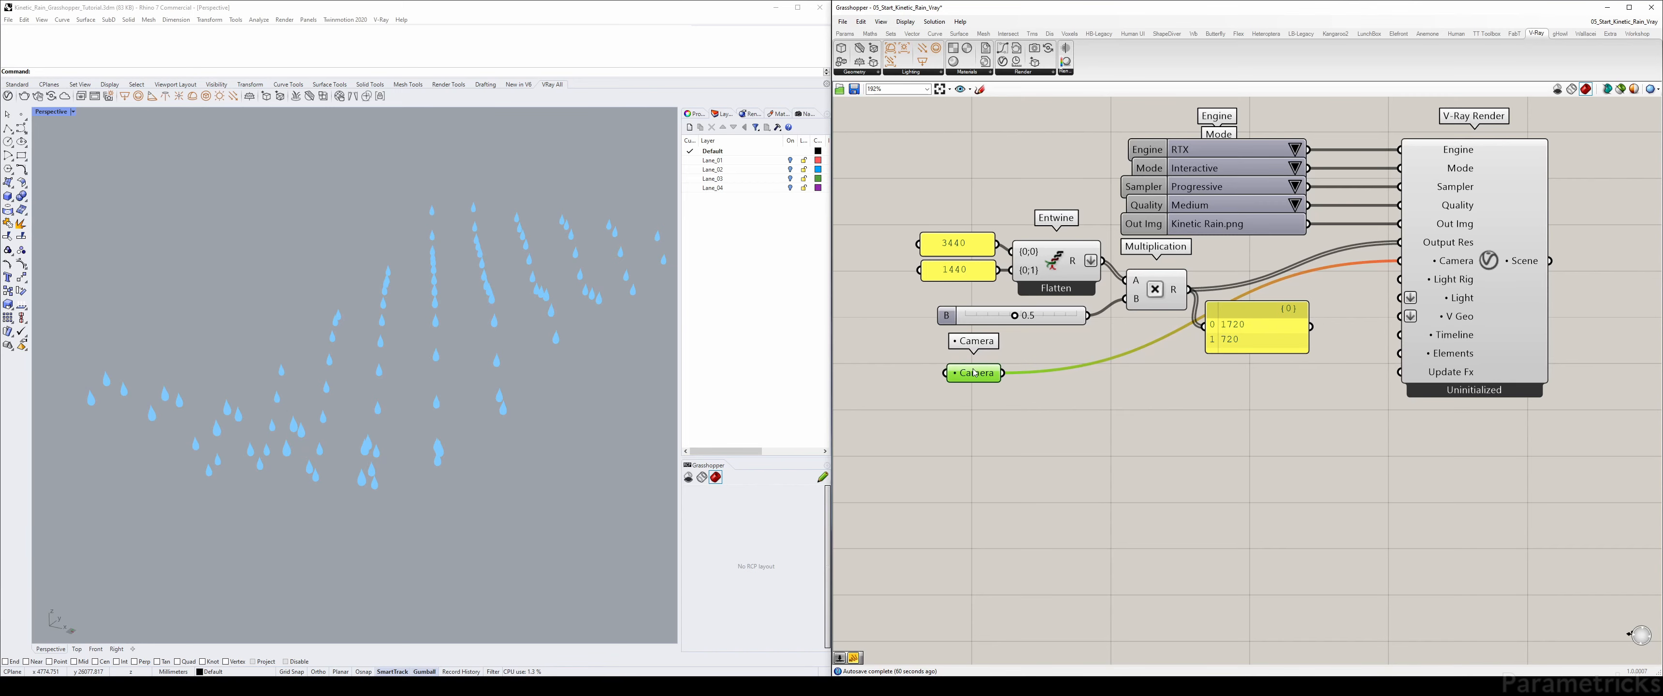
right_drag(973, 380, 1009, 333)
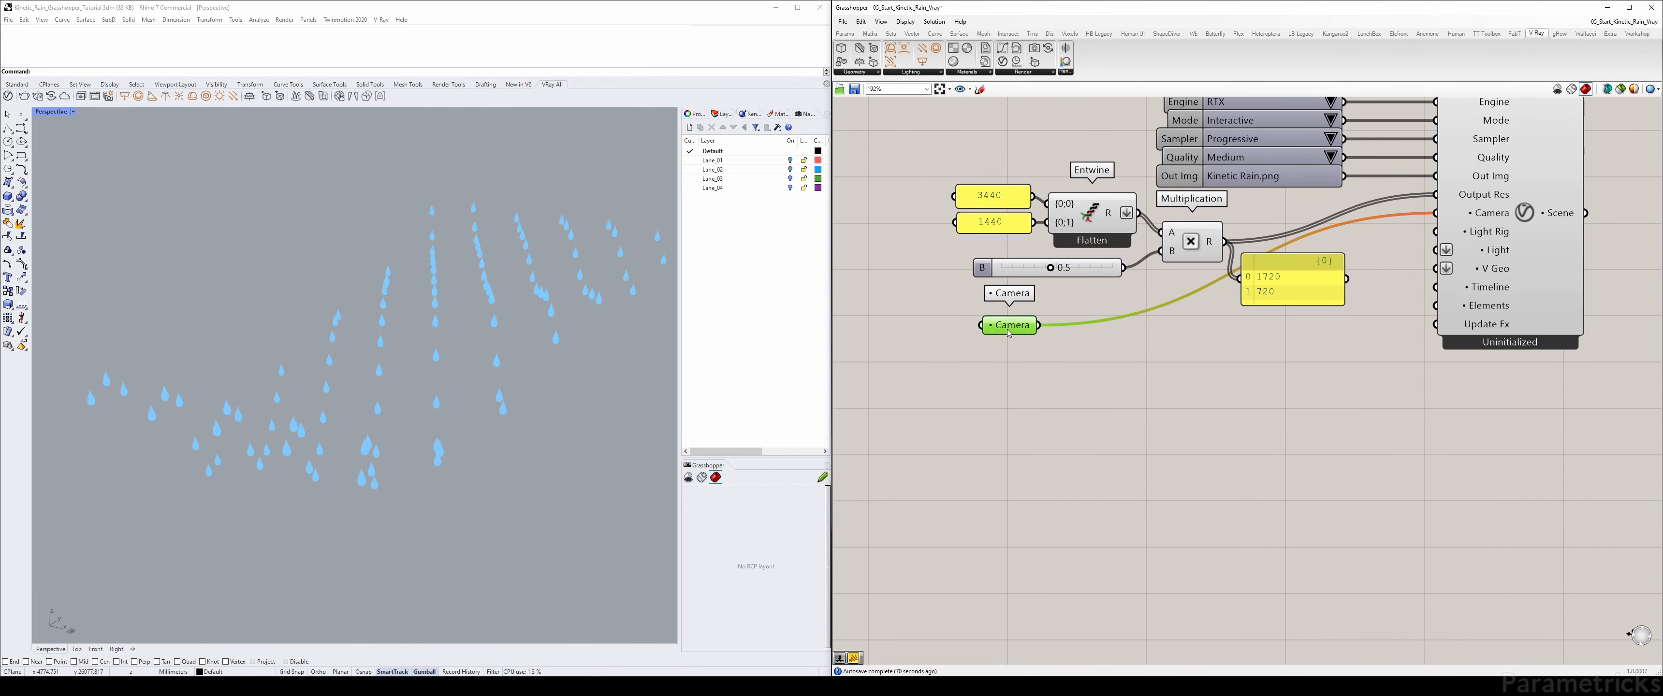
right_drag(1203, 202, 1112, 296)
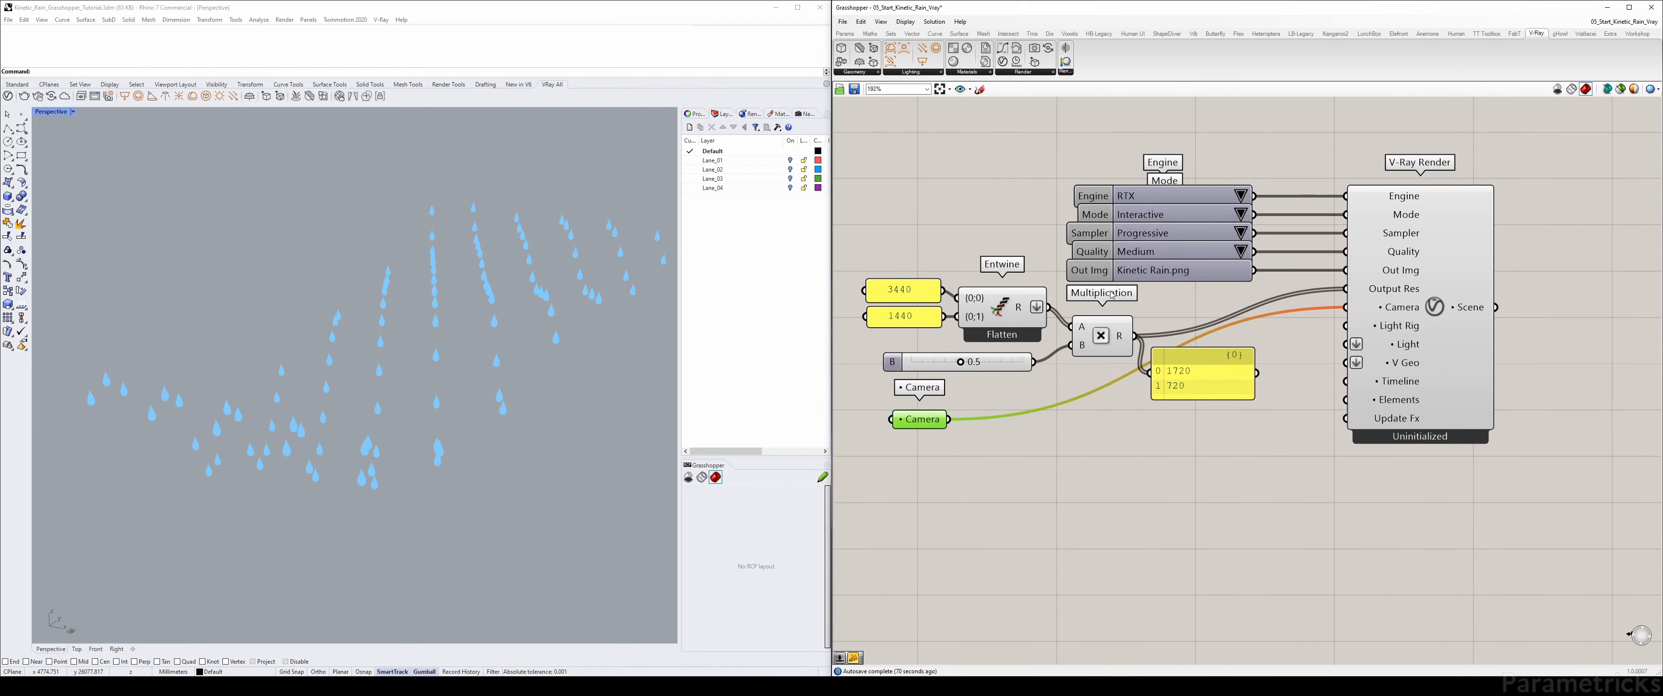
drag(948, 419, 1026, 427)
right_drag(1007, 429, 1136, 364)
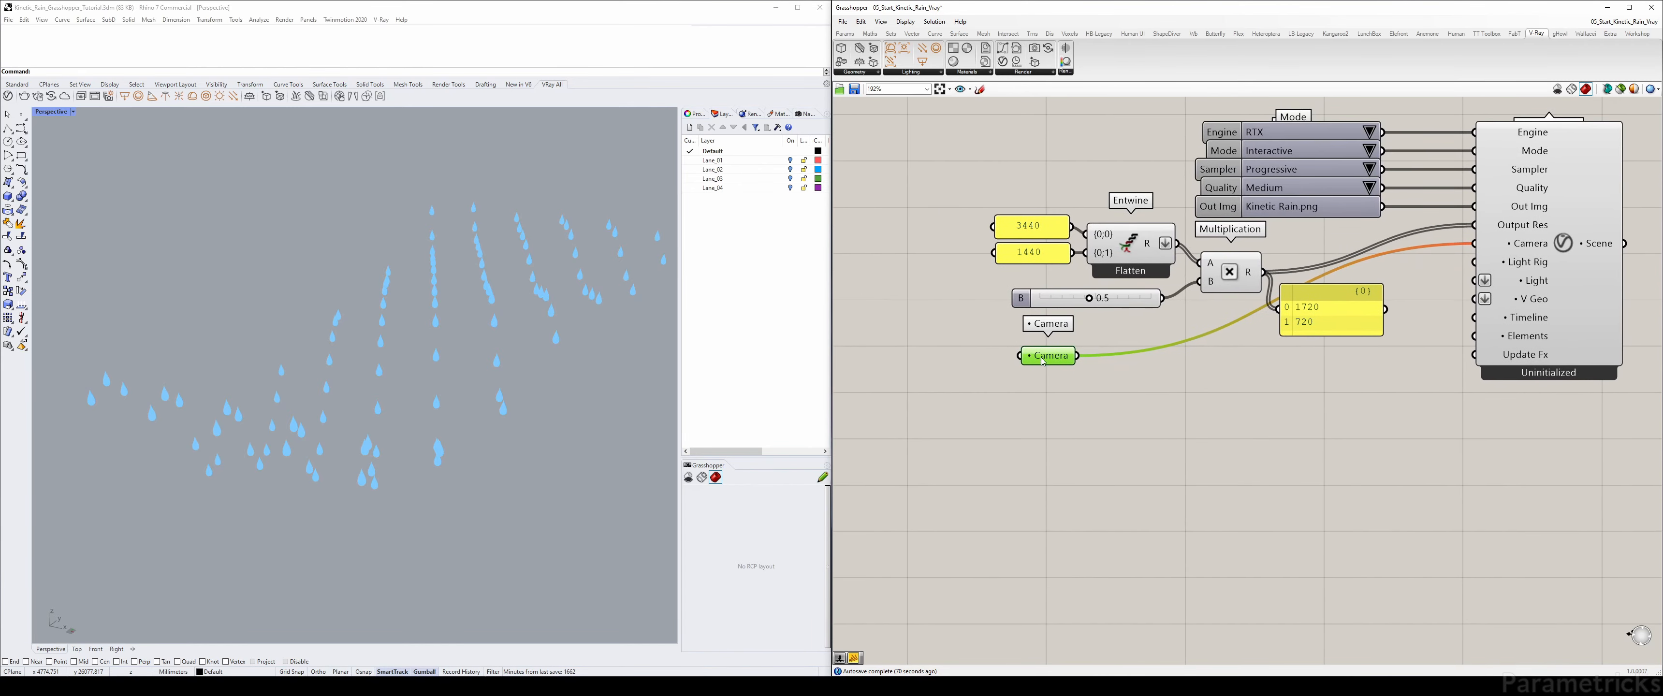
drag(1045, 363, 1015, 364)
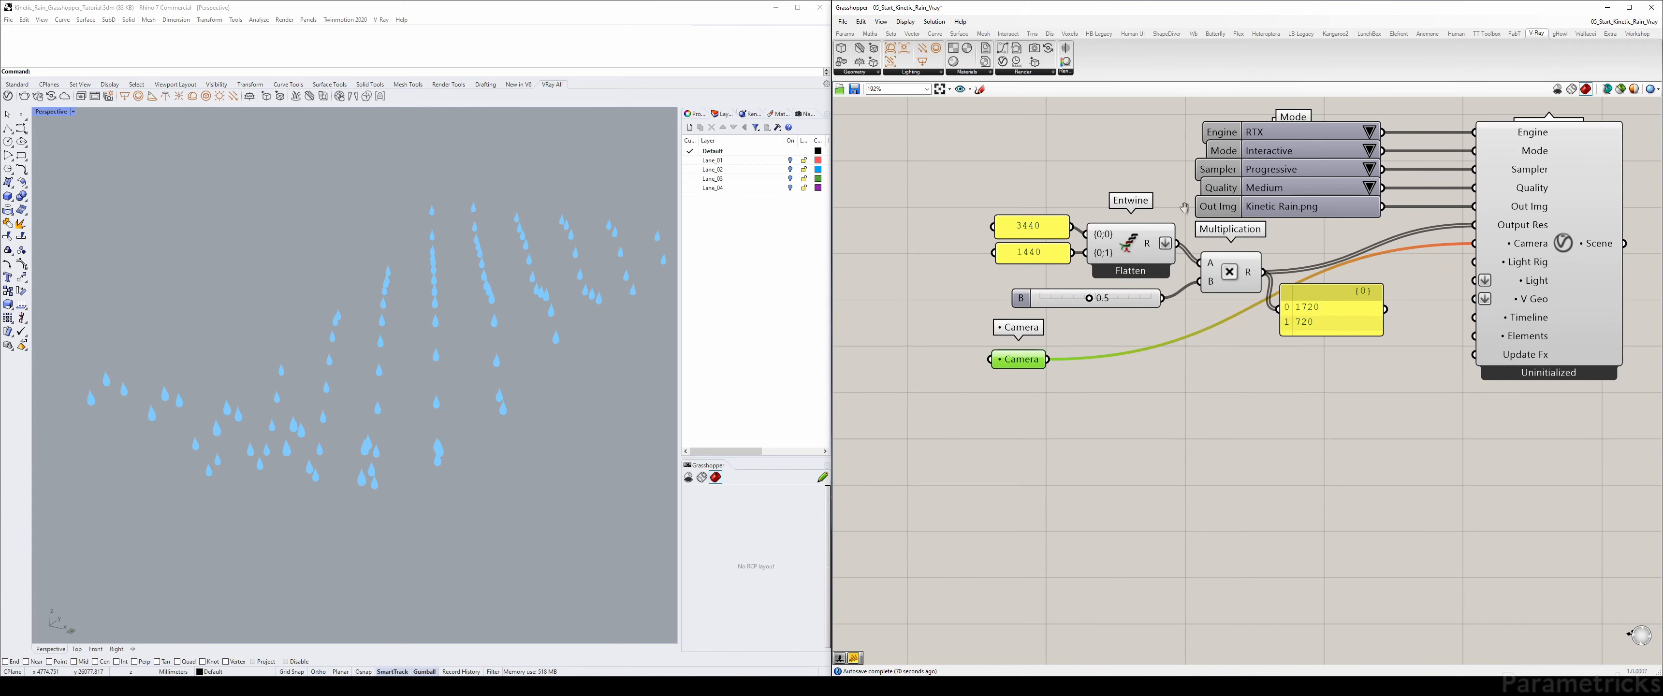
- Move the Engine, Mode, Sampler, Quality and Out Img inputs together farther from V-Ray Render, above the resolution panels
right_drag(1190, 206, 1166, 282)
drag(1272, 157, 986, 259)
click(1044, 168)
click(929, 278)
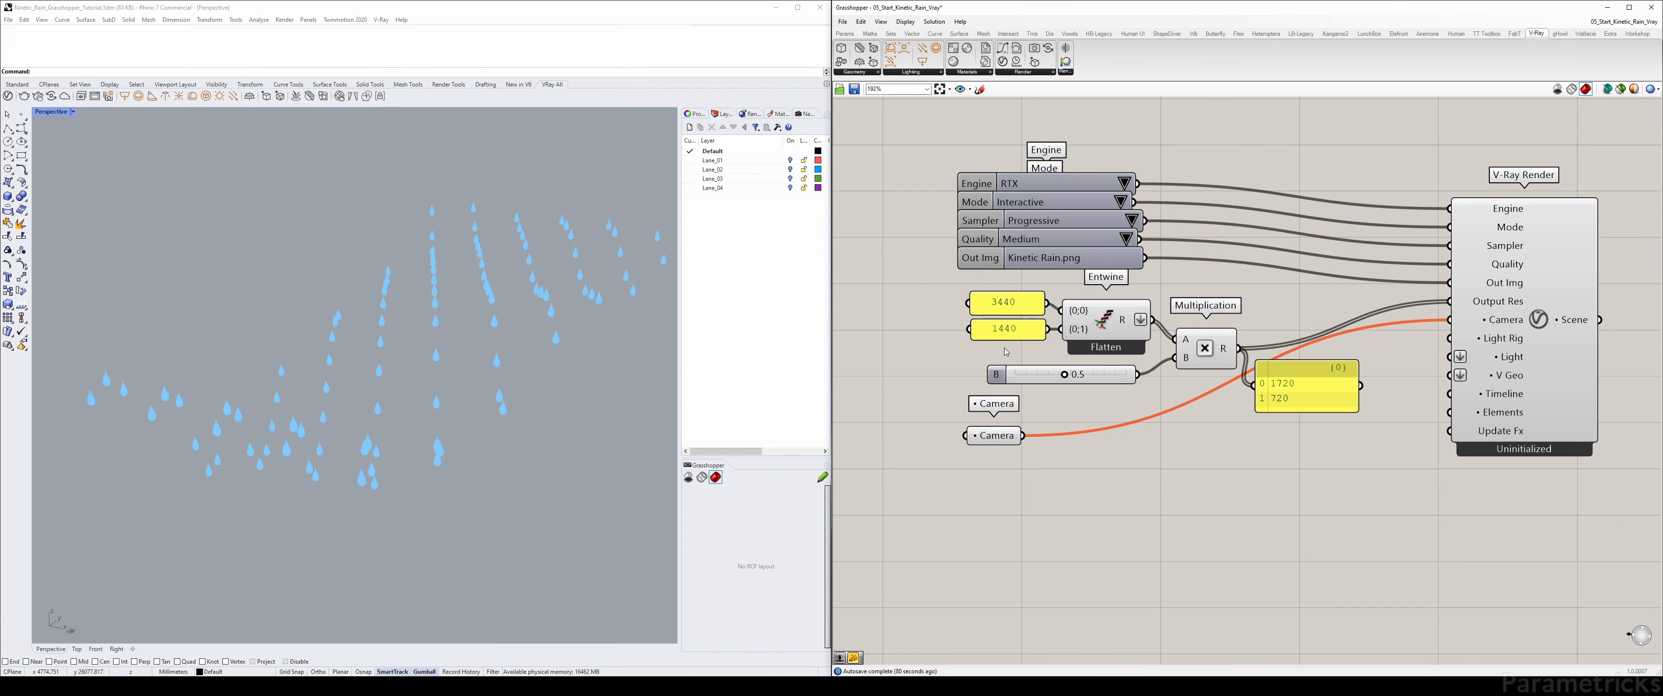
- Tidy the placement of the resolution panels, Entwine, Multiplication, the multiplier slider, the result panel and the Camera parameter
drag(1023, 310, 1104, 311)
drag(1205, 348, 1208, 328)
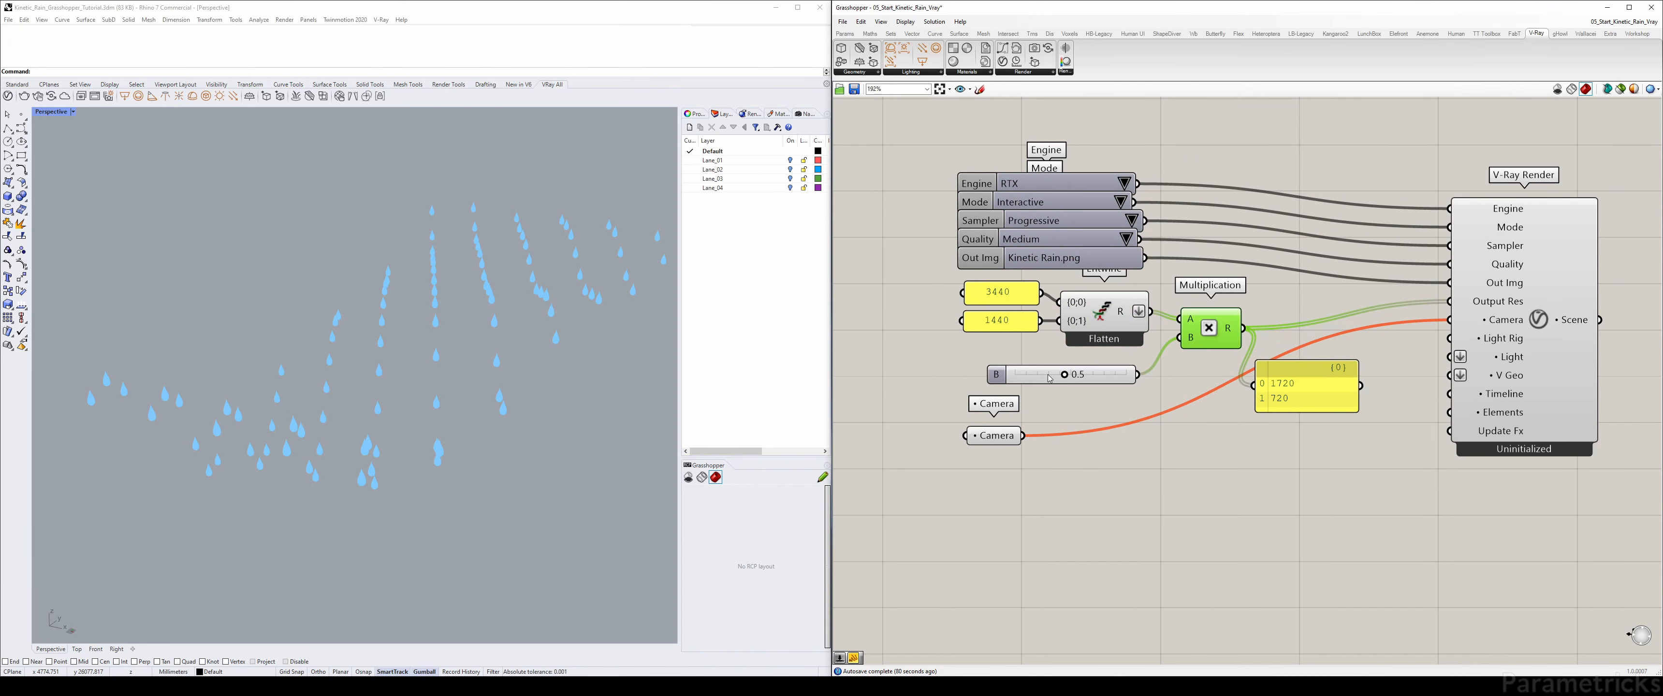
drag(1007, 374, 990, 364)
drag(1322, 401, 1342, 379)
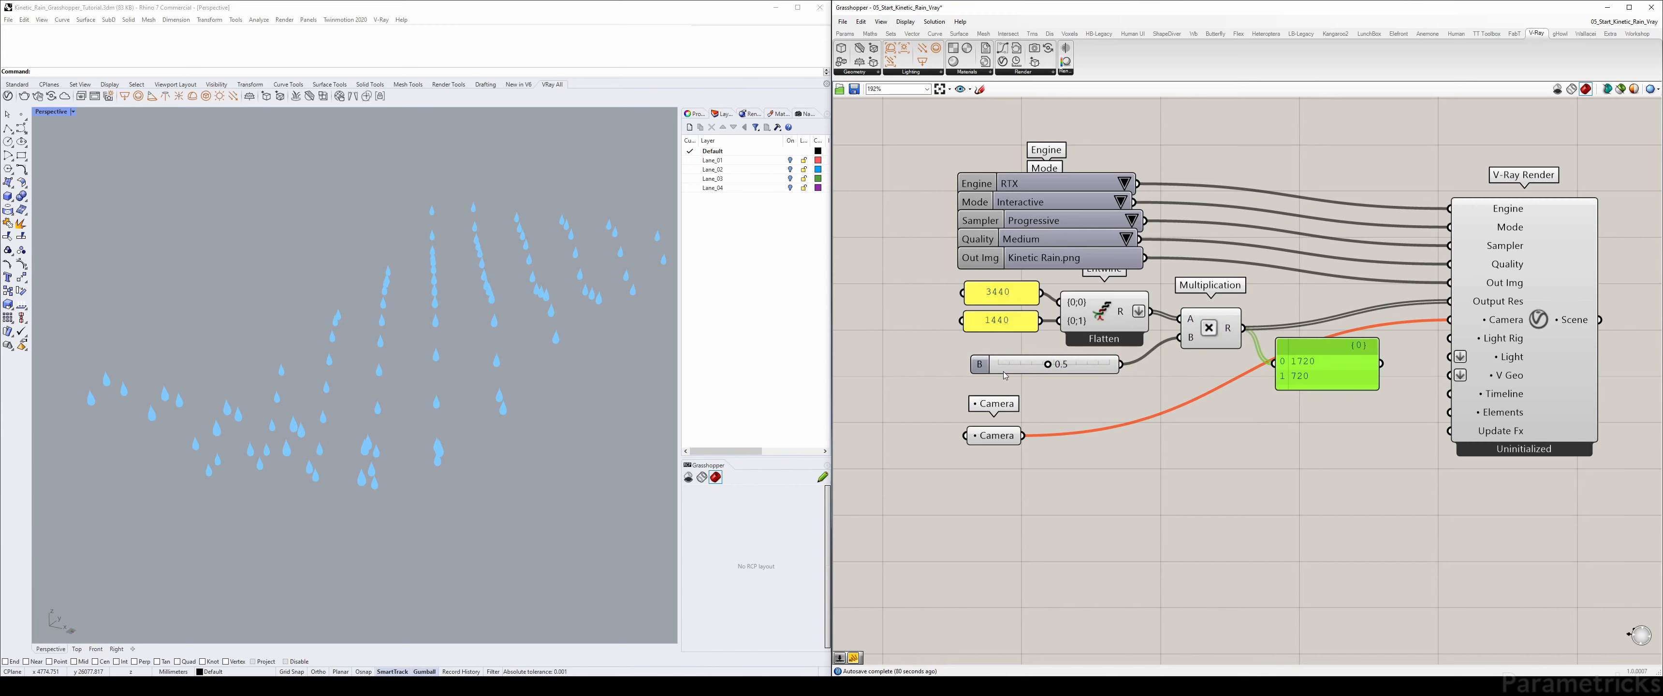
mouse_move(994, 446)
mouse_down()
mouse_move(997, 412)
mouse_move(1000, 429)
mouse_up()
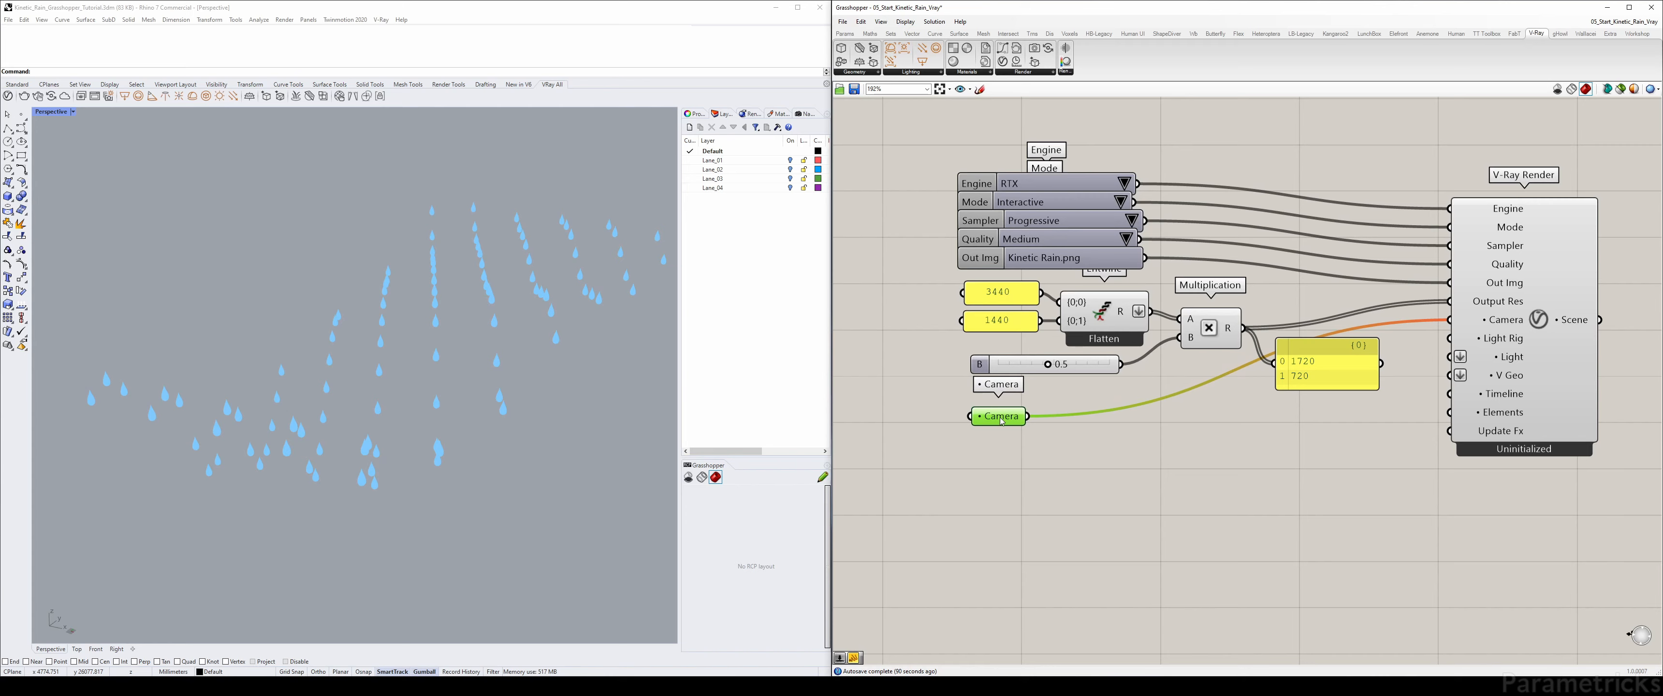
drag(1001, 421, 1000, 428)
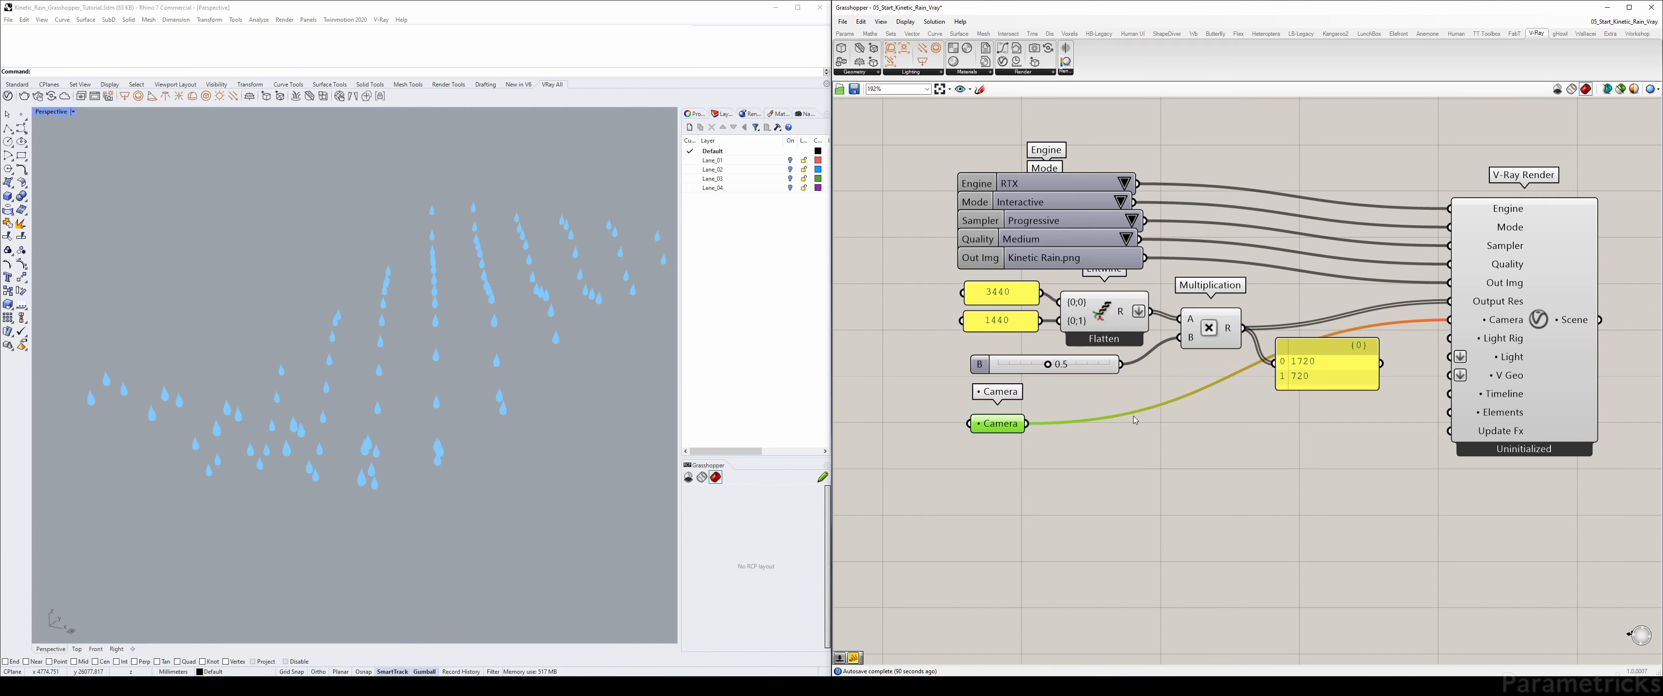
right_drag(1225, 334, 1180, 293)
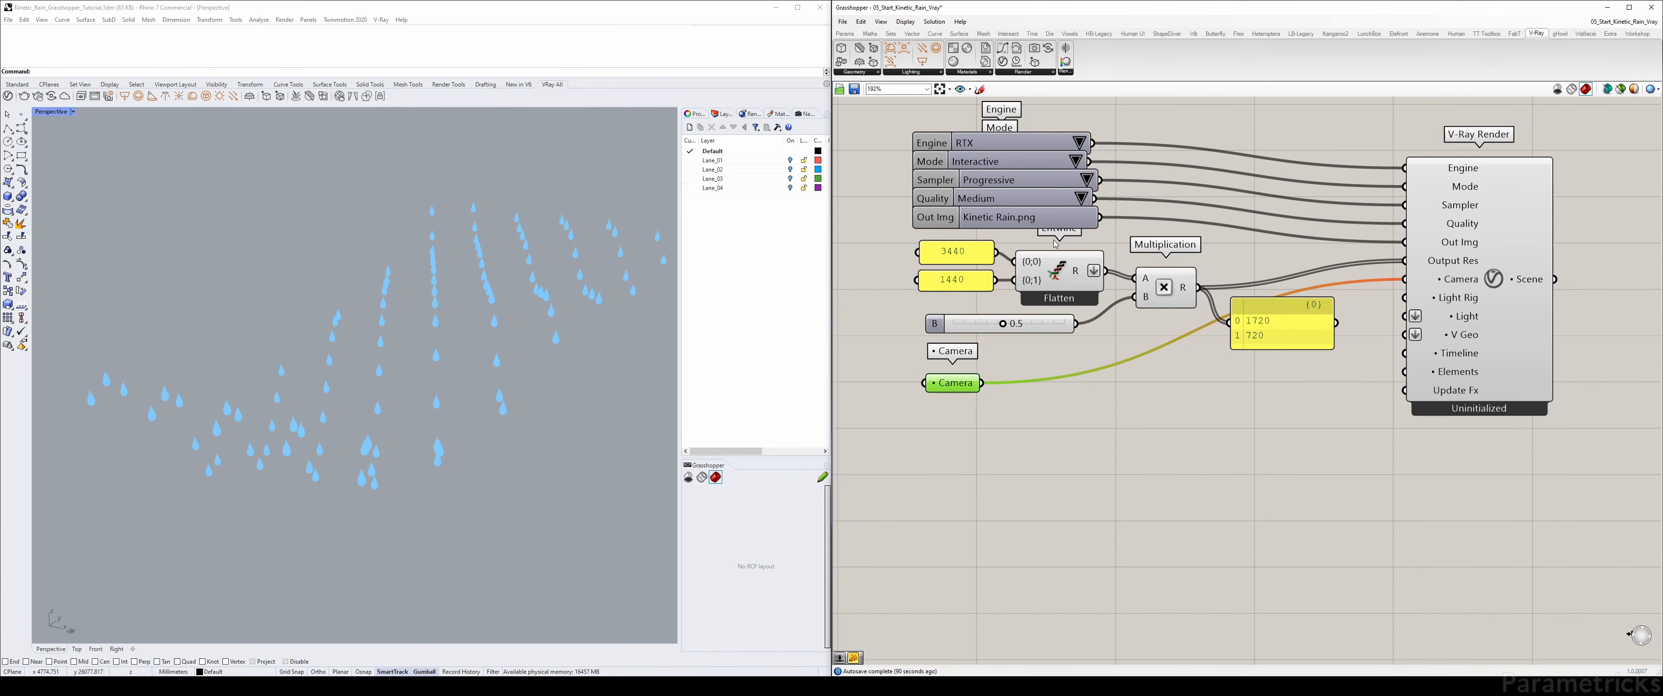
right_click(1459, 299)
click(1502, 448)
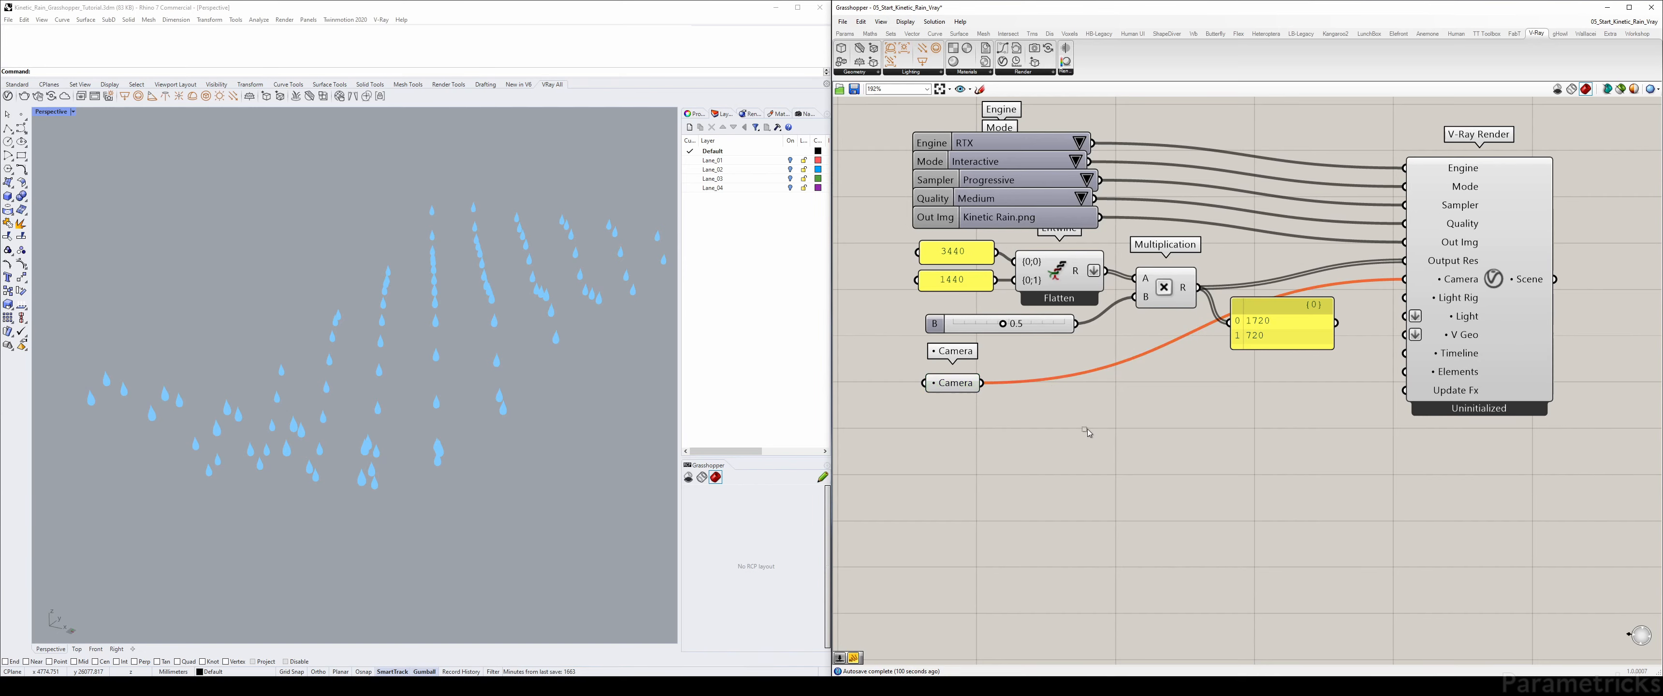
right_click(1458, 298)
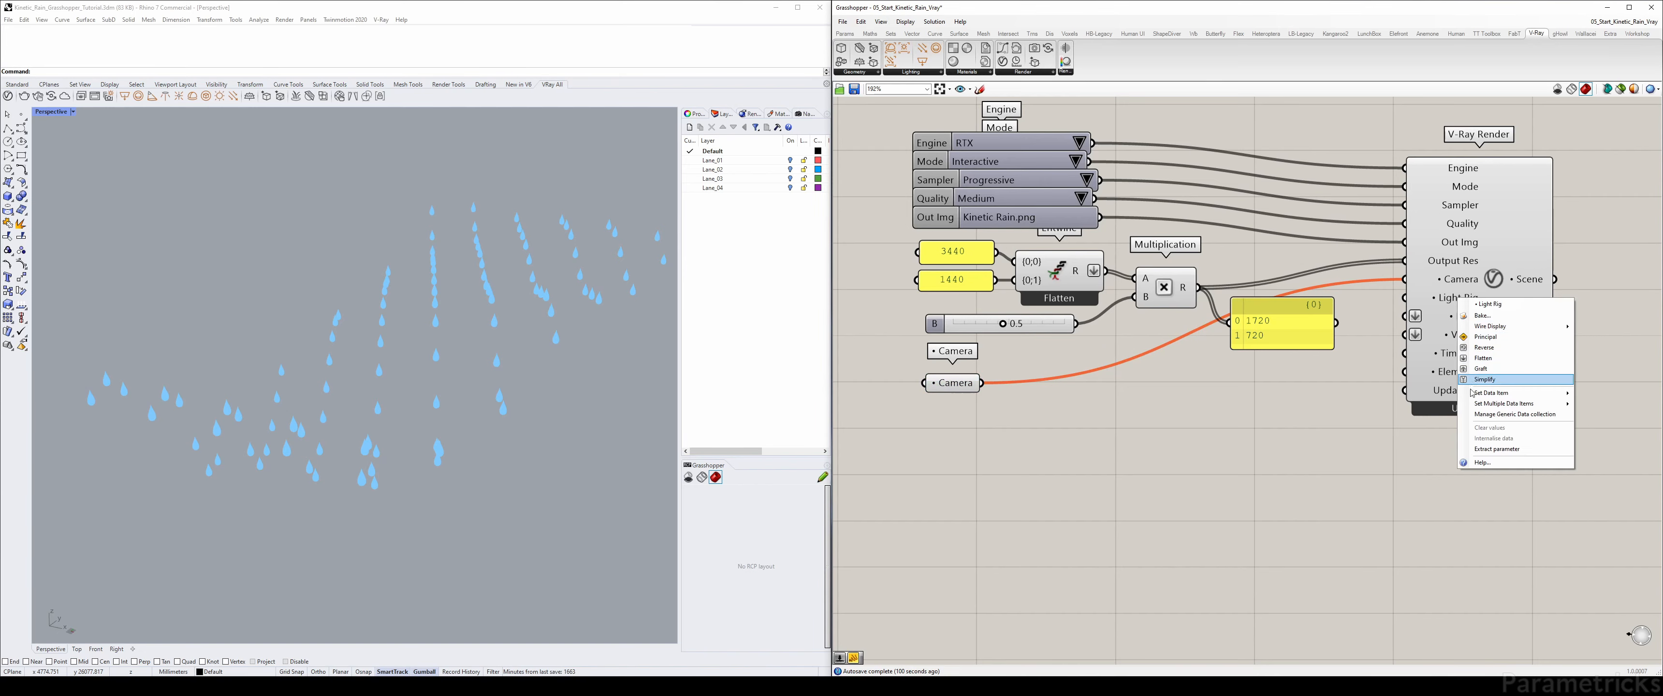
click(1492, 450)
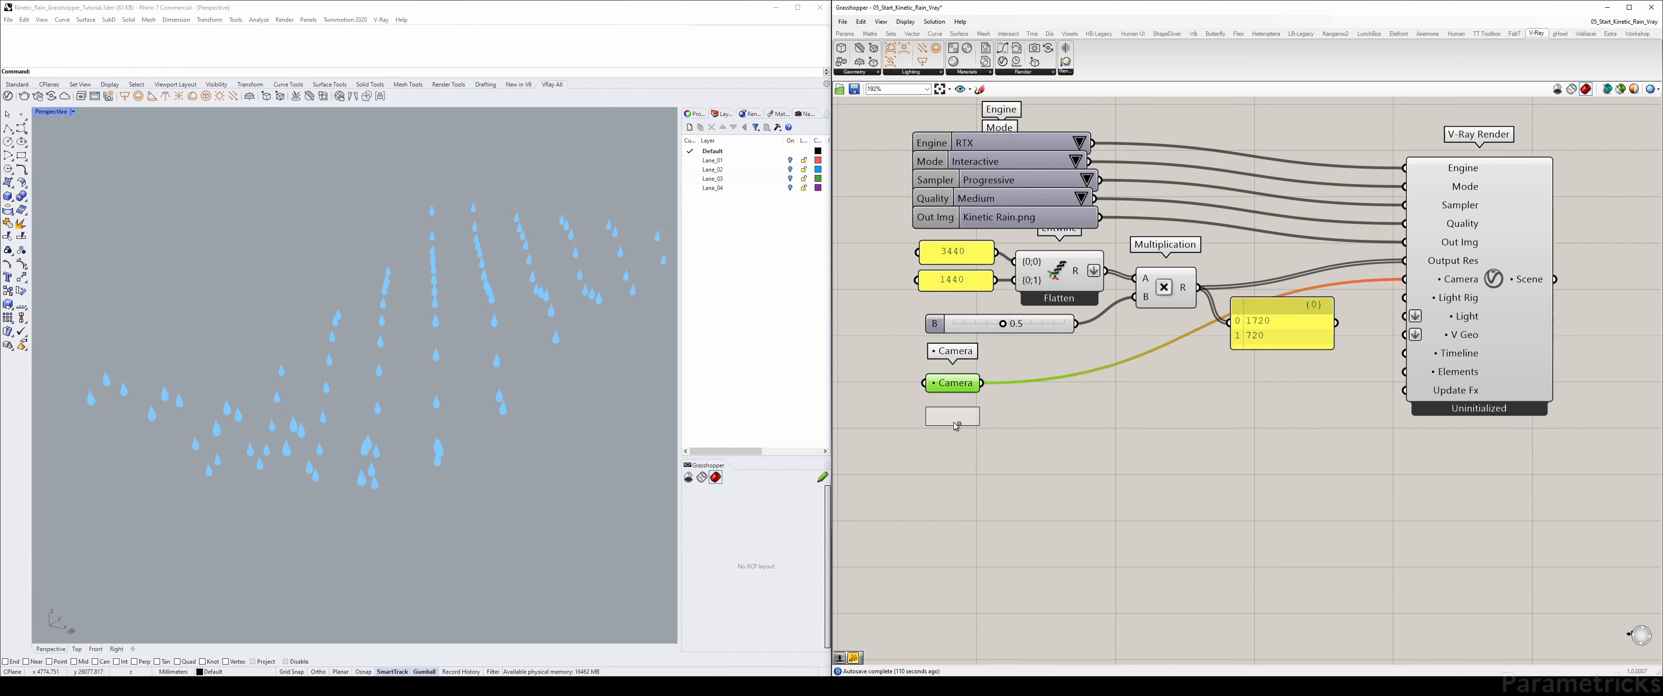
- Place a copy of the Camera parameter directly below the original and connect it to V-Ray Render's Light input
right_click(959, 426)
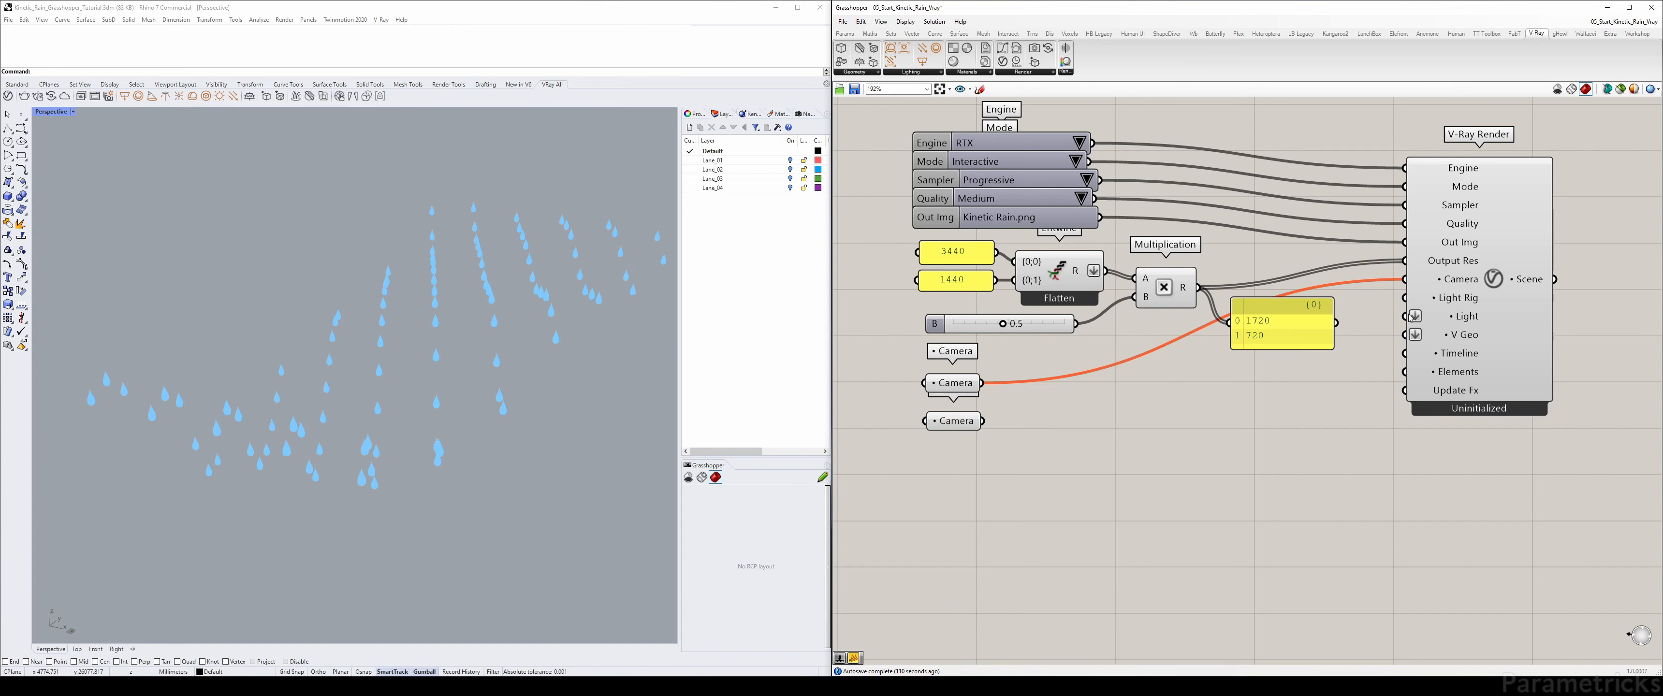
drag(961, 419, 956, 417)
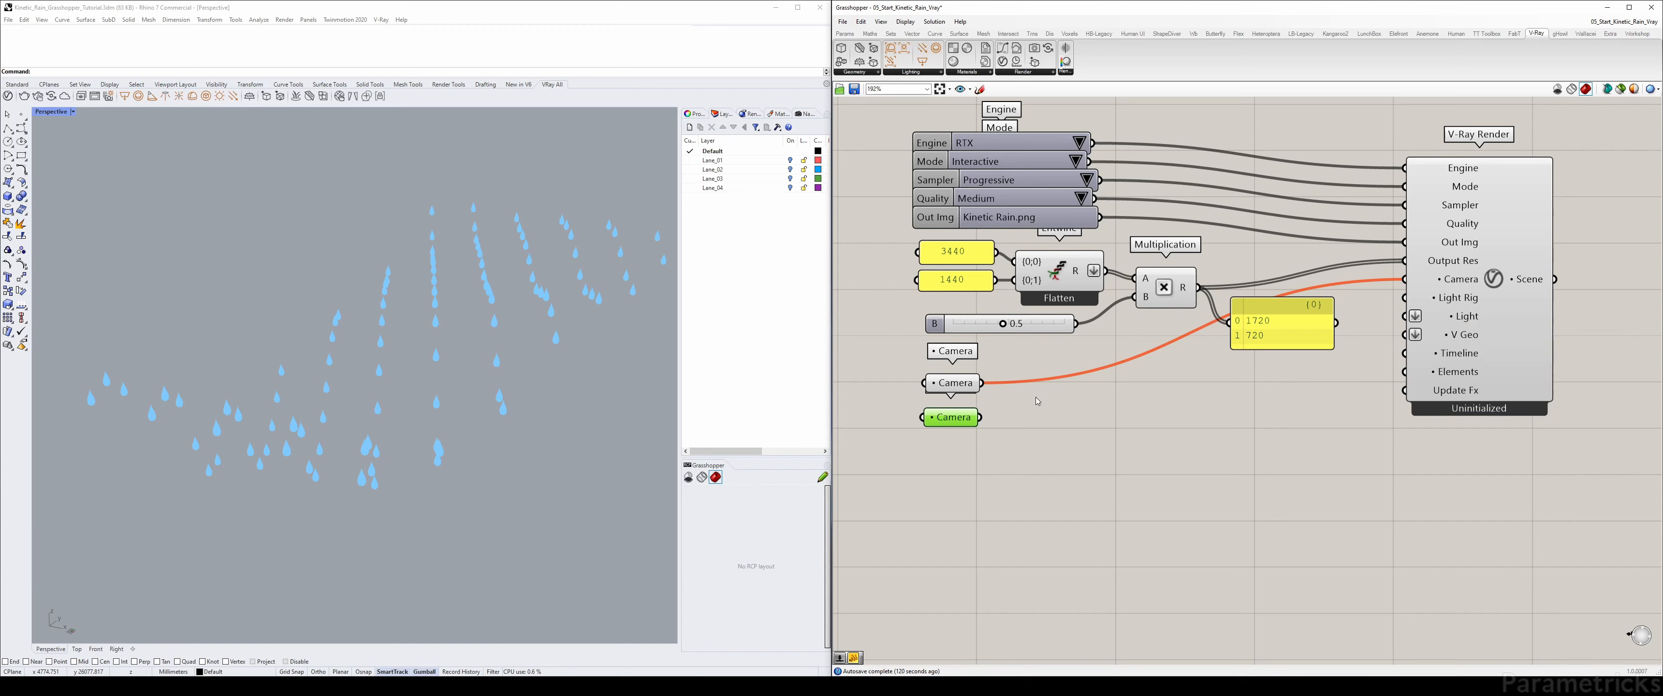
drag(963, 418, 964, 415)
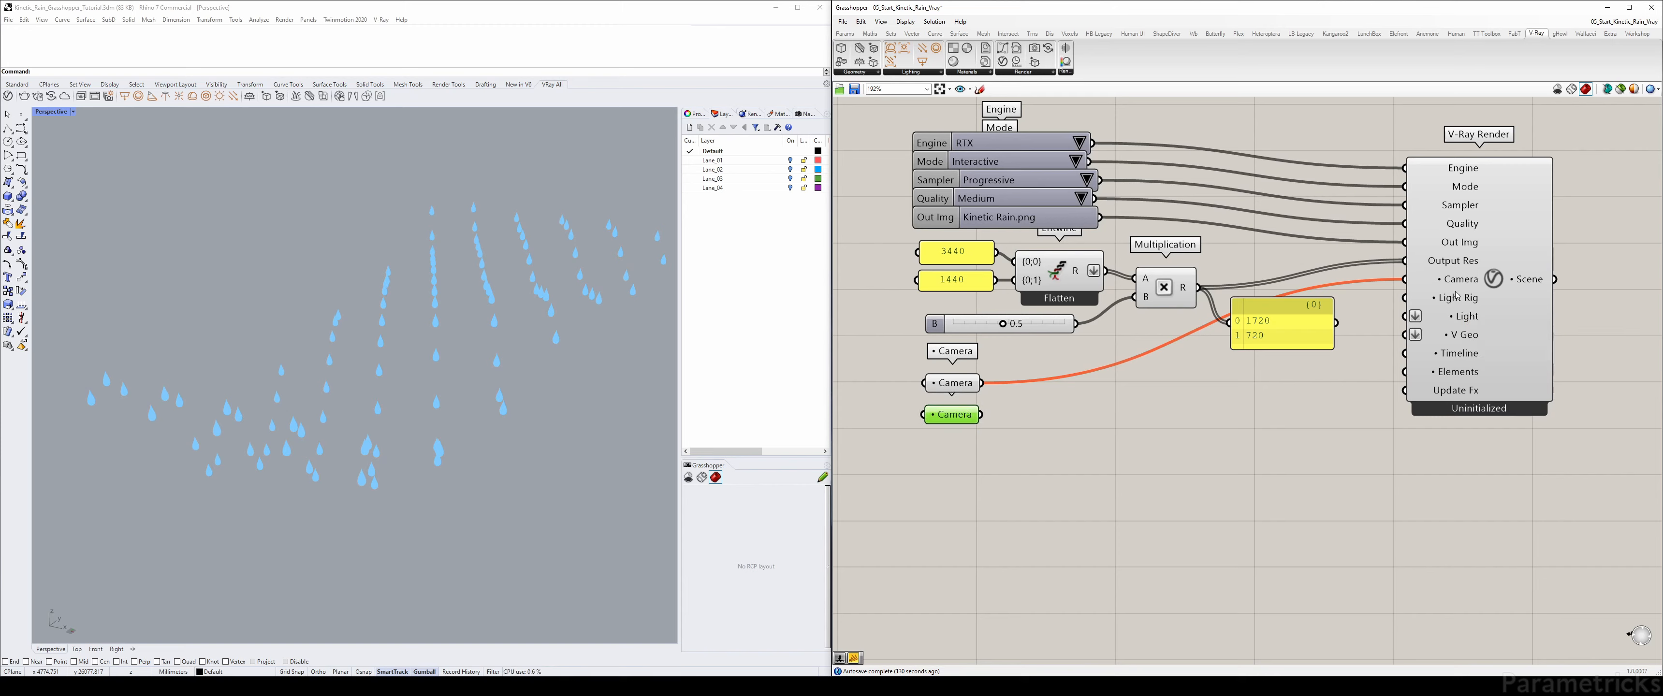
drag(981, 415, 1405, 315)
- Rename the copied Camera parameter as Light
right_click(963, 419)
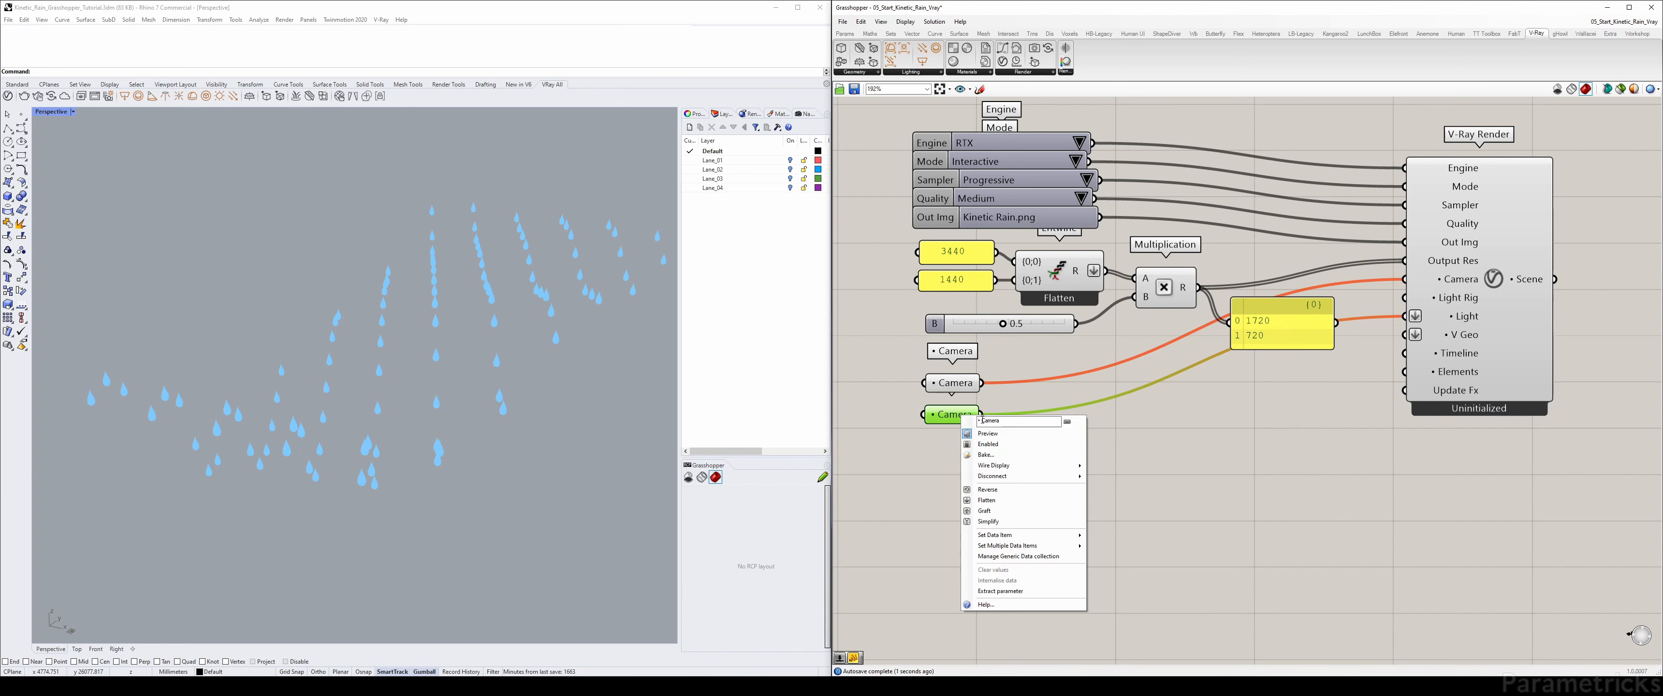
key(BackSpace)
key(BackSpace)
key(BackSpace)
key(BackSpace)
key(BackSpace)
text(Light)
click(1169, 444)
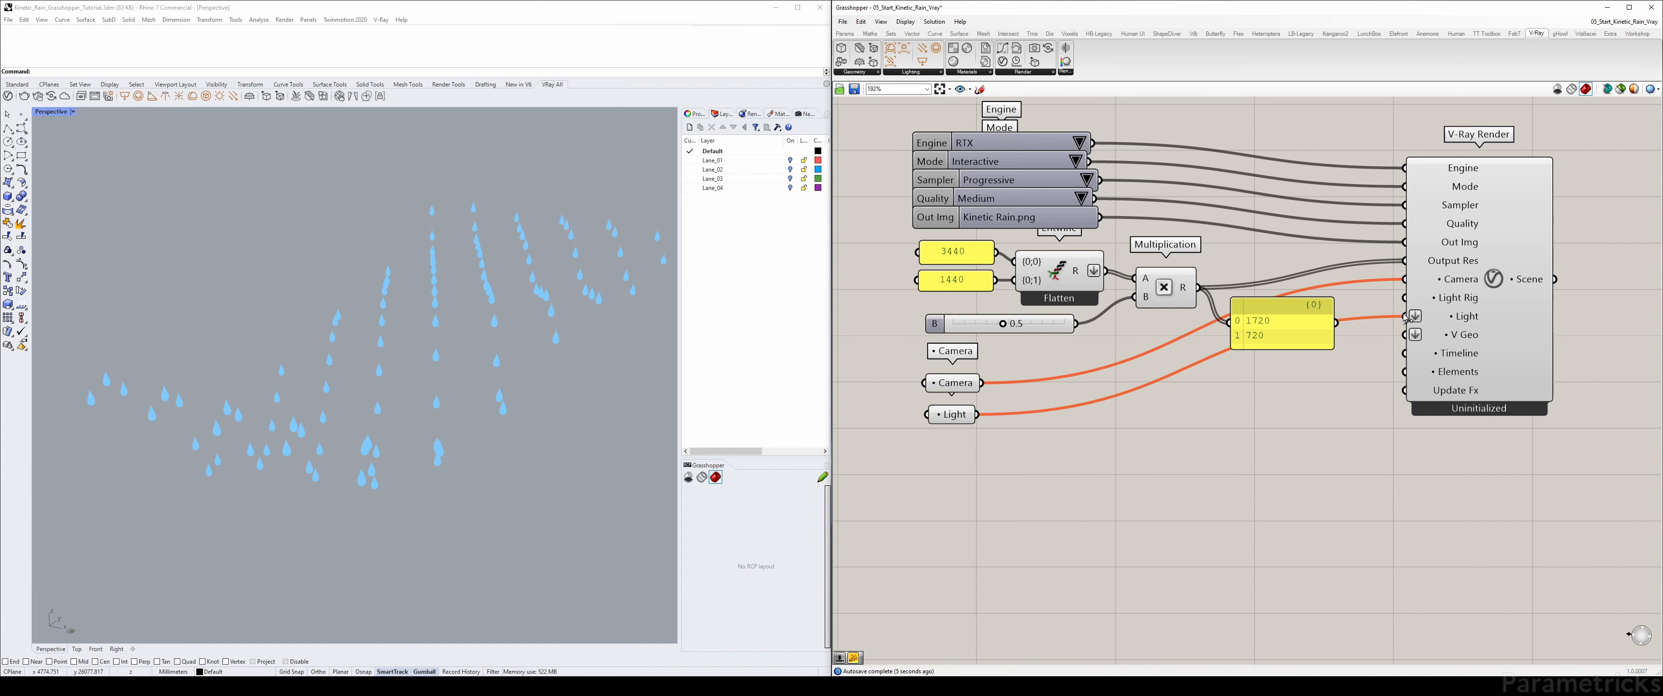
- Extract V-Ray Render's V Geo input as a separate parameter, place it below Light and display it by name
right_click(1471, 317)
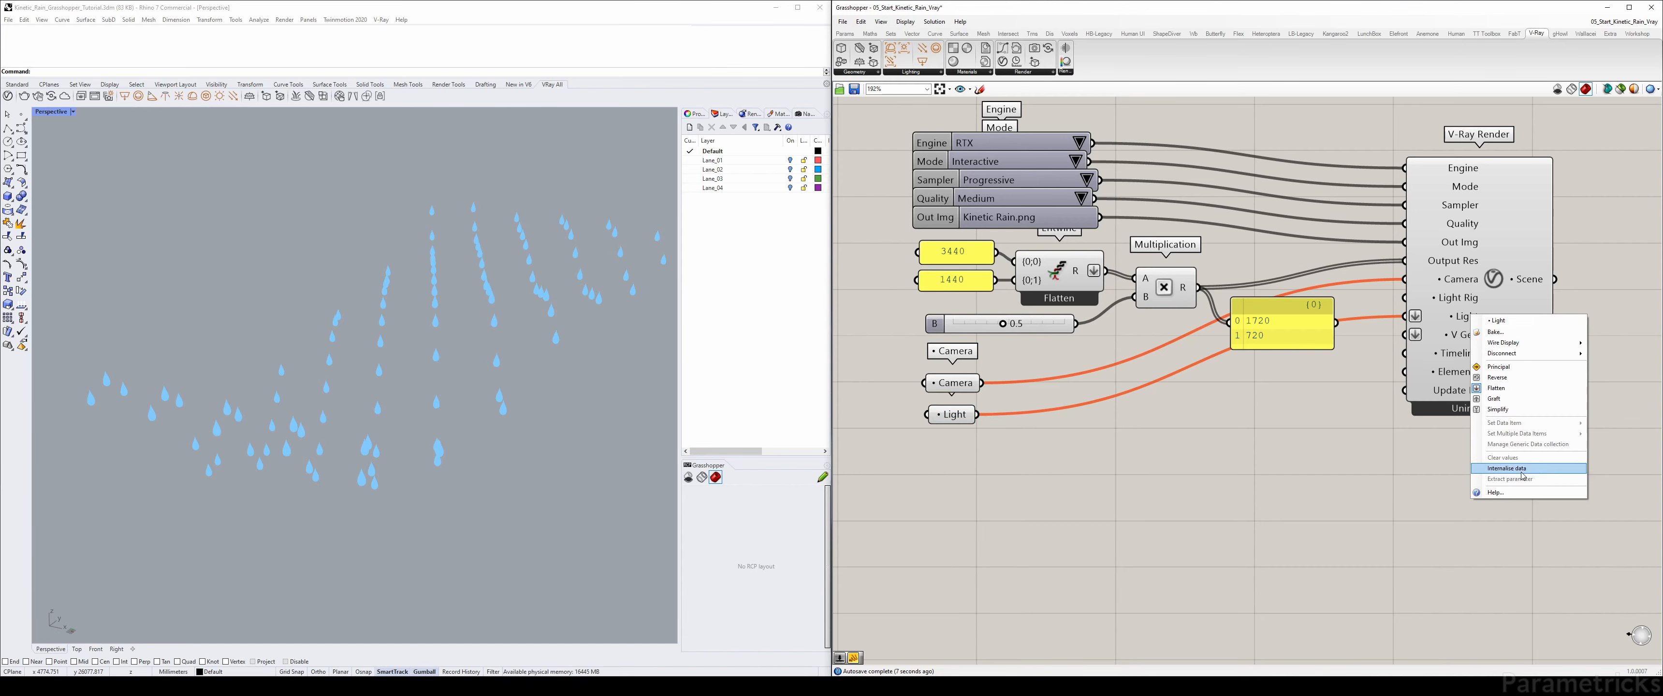
right_click(1470, 342)
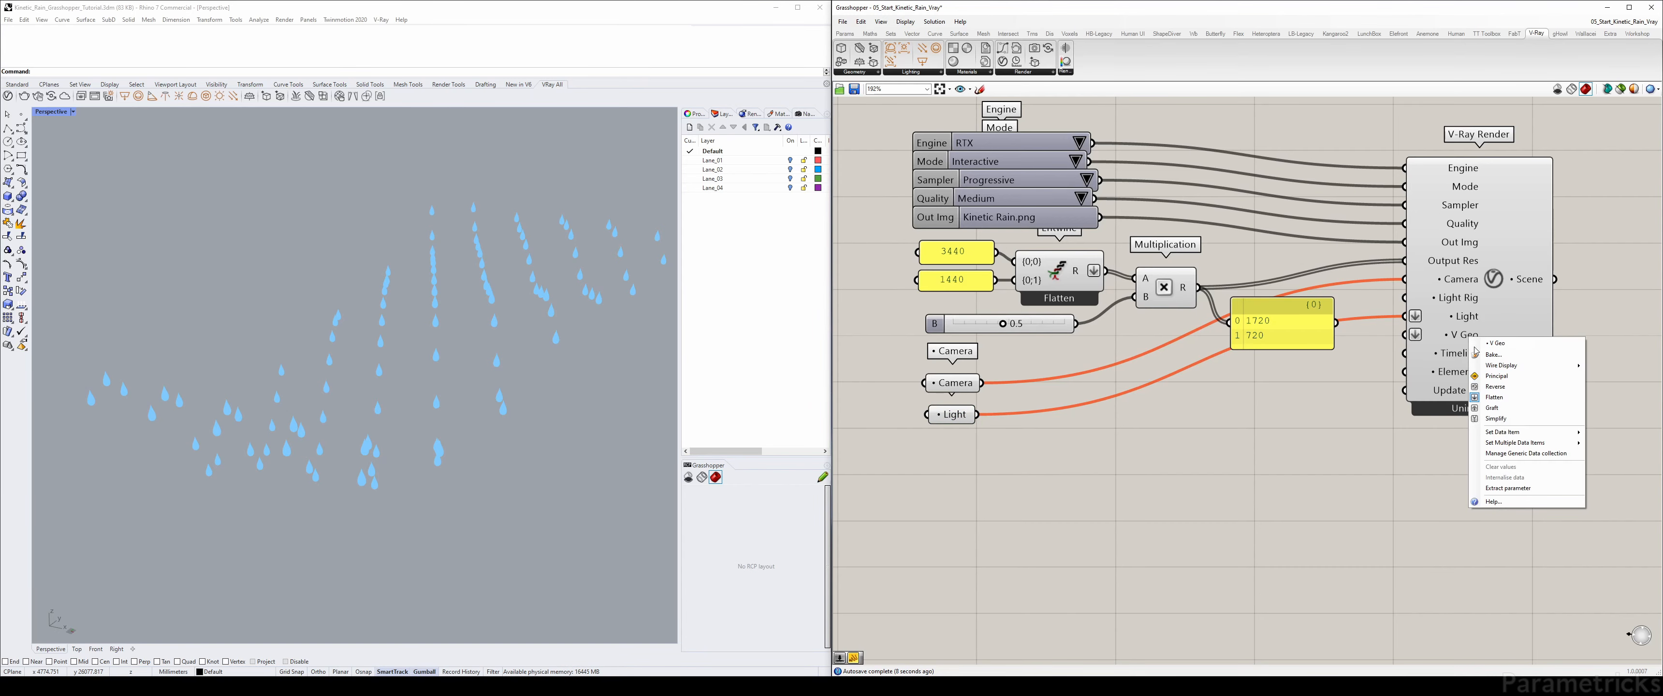
click(1517, 489)
drag(1335, 340, 953, 417)
right_click(975, 444)
click(1083, 453)
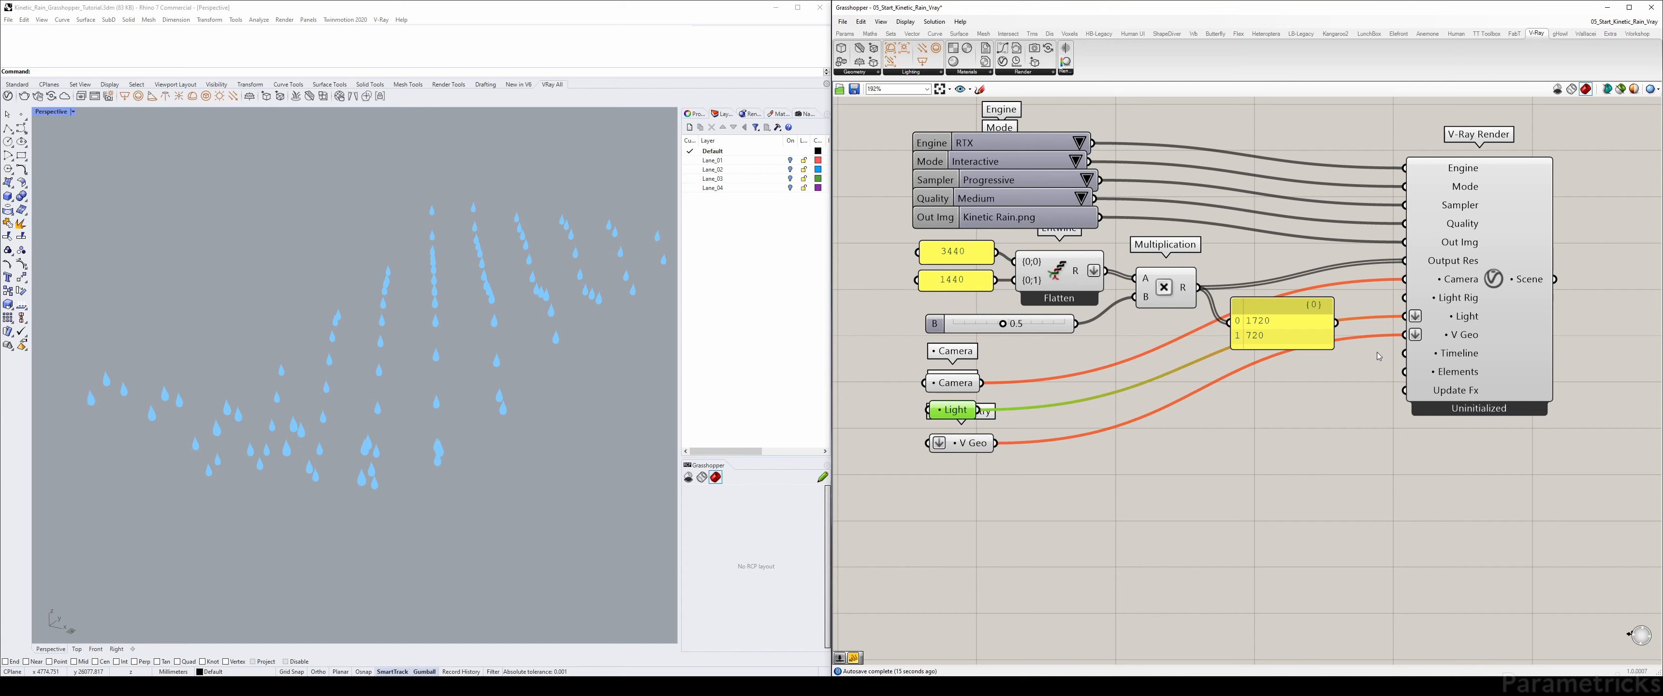
- Turn off Flatten on the extracted V Geo parameter and line up the Camera, Light and V Geo parameters
right_click(972, 444)
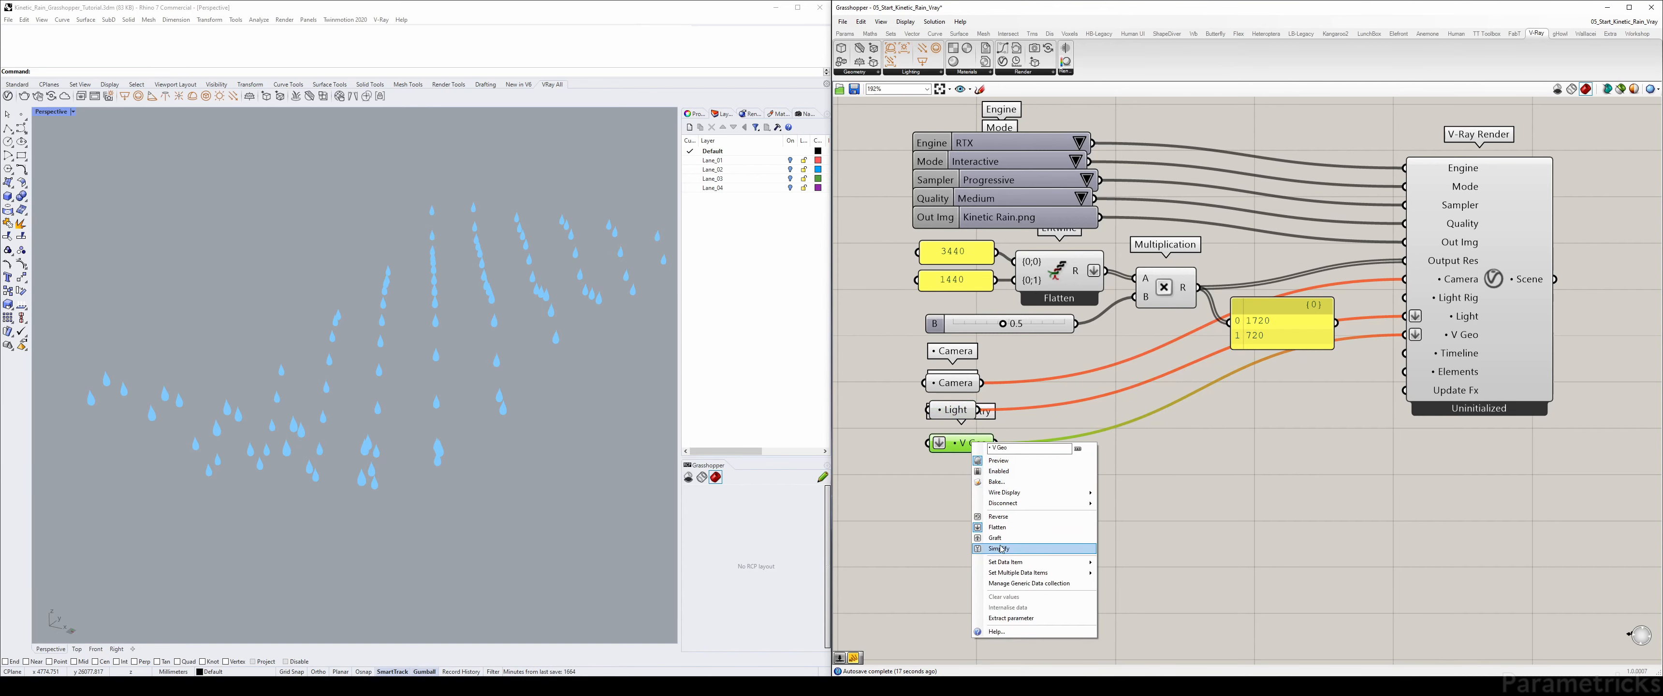
click(997, 527)
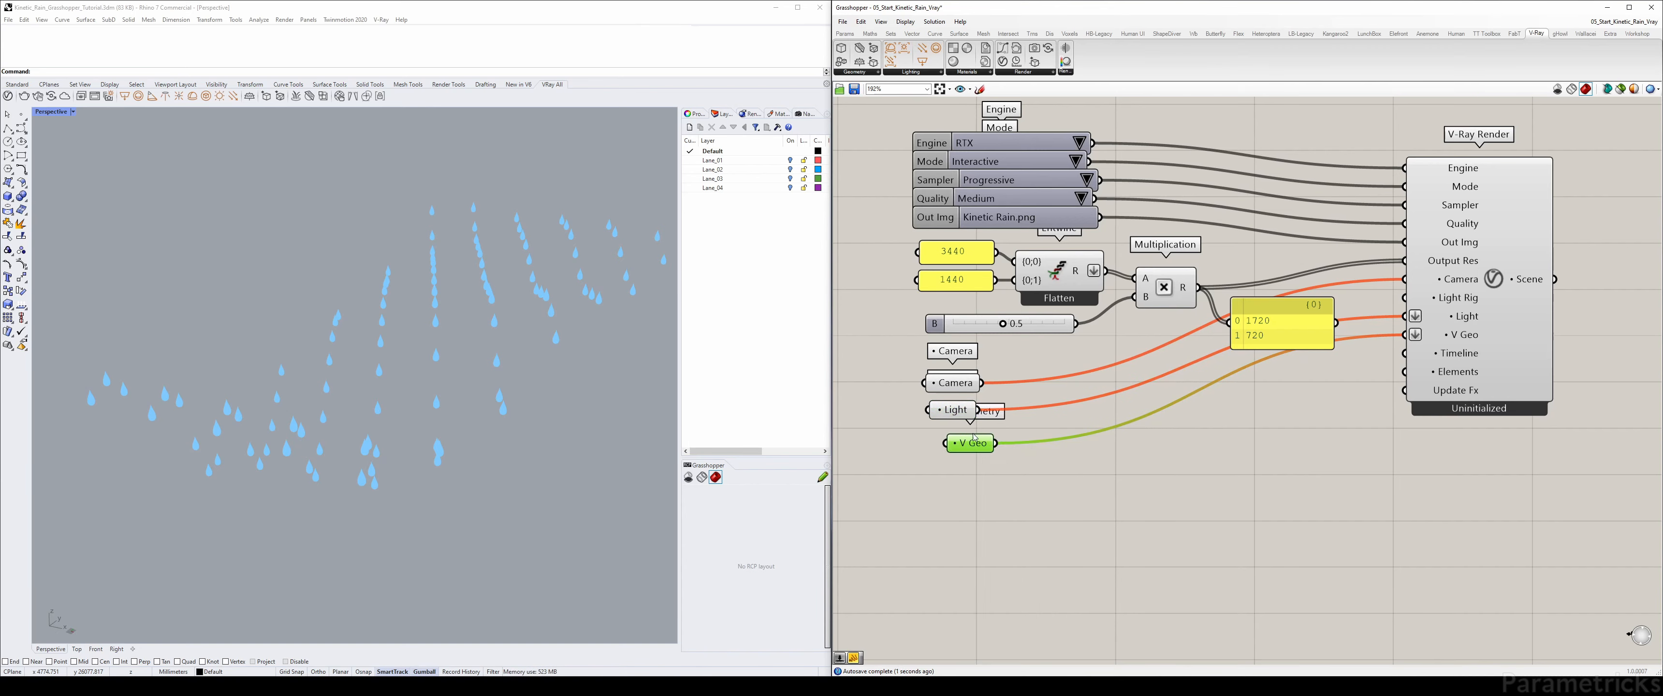
mouse_move(974, 437)
mouse_down()
mouse_move(951, 454)
mouse_move(950, 436)
mouse_up()
drag(952, 385, 952, 410)
click(951, 444)
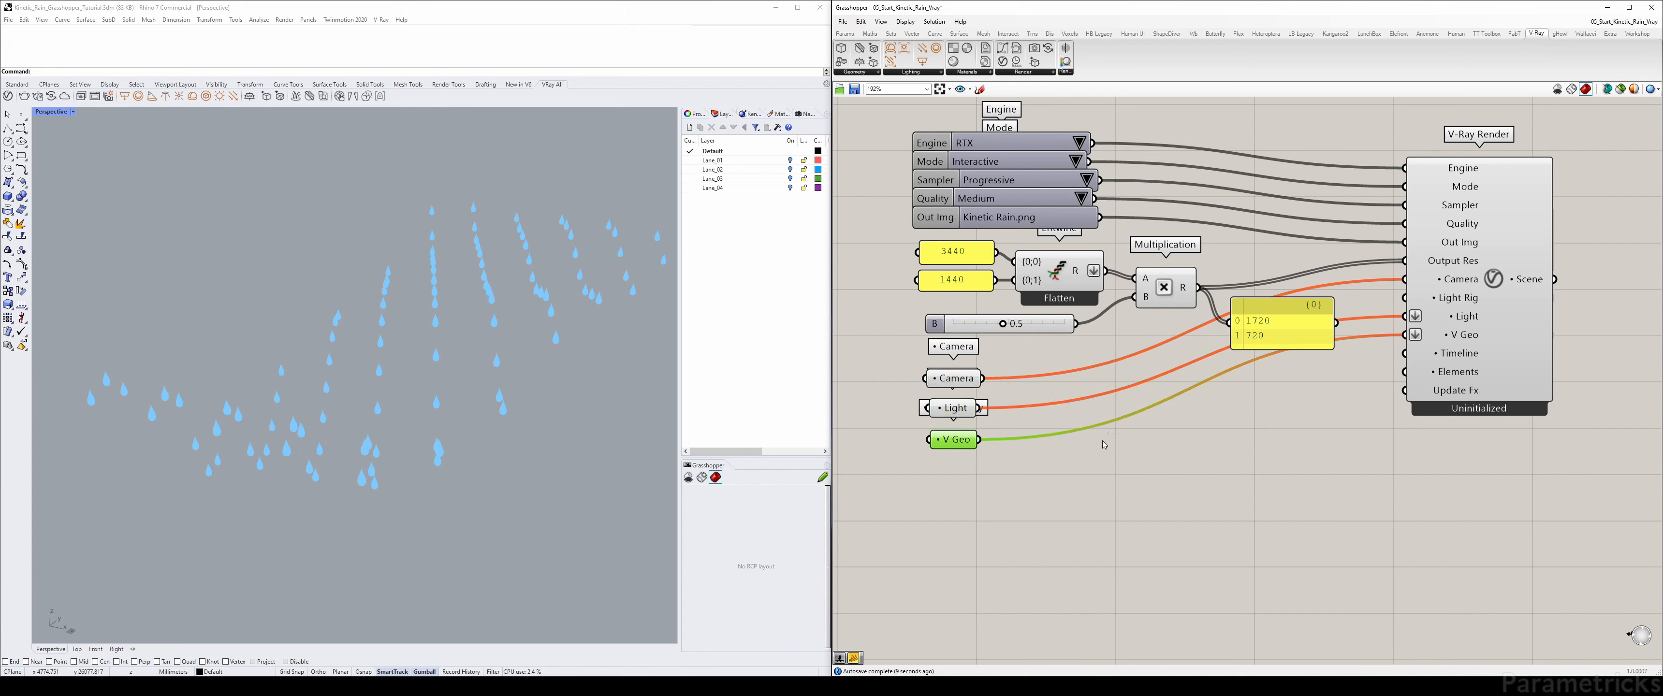
- Extract V-Ray Render's Timeline input as a separate parameter, place it below V Geo and display it by name
right_click(1455, 357)
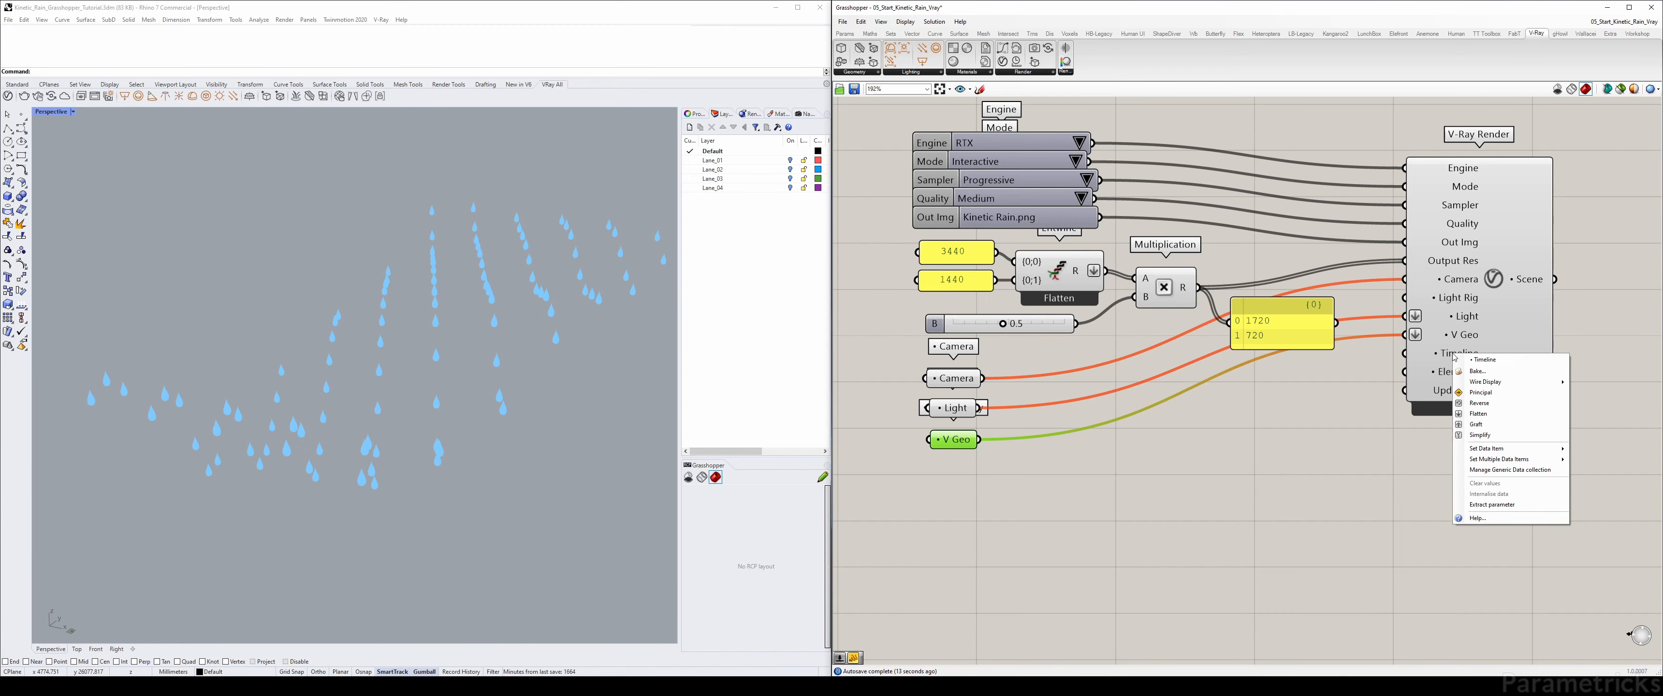
click(1510, 504)
drag(1356, 357, 967, 472)
right_click(982, 487)
click(1088, 482)
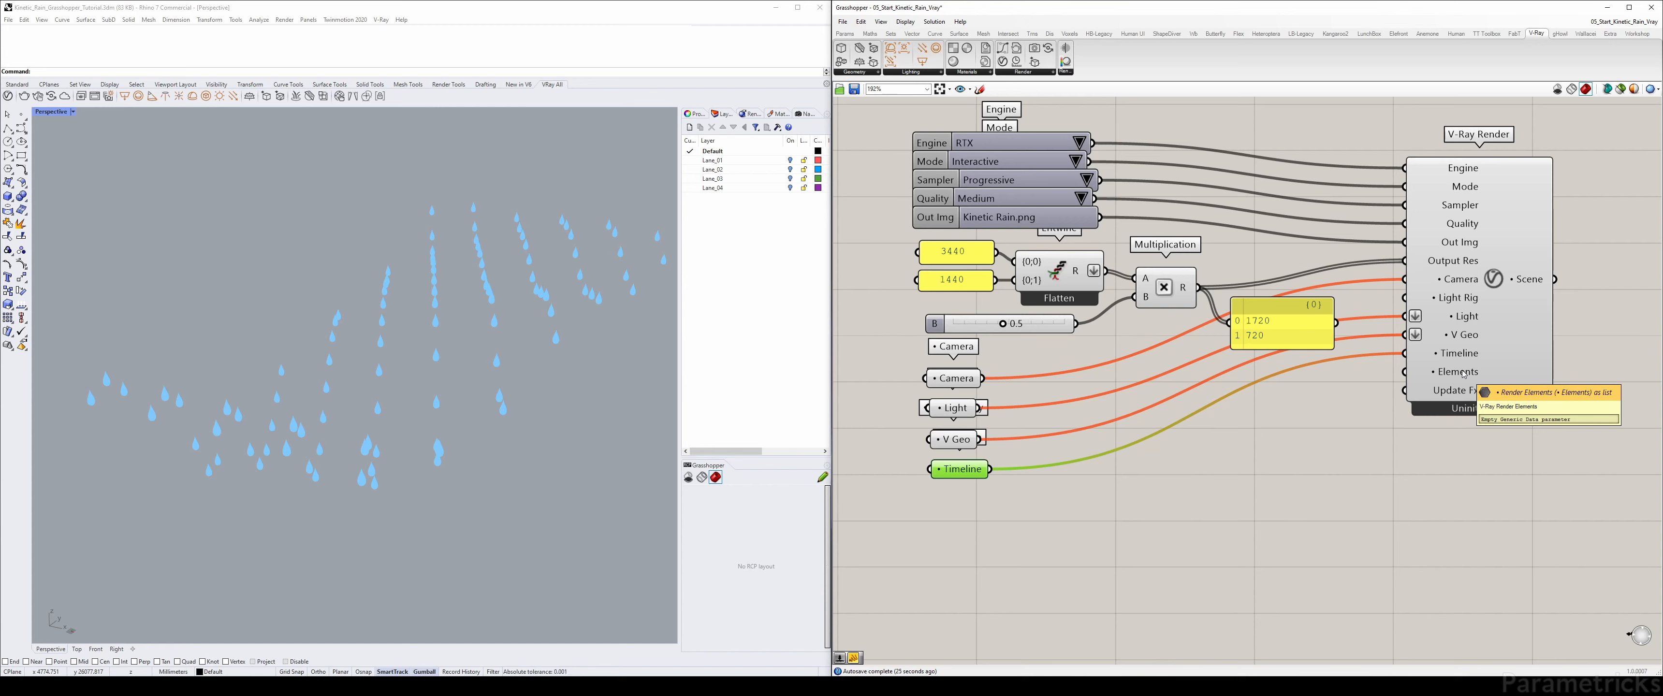
- Add a V-Ray Element Denoiser below the result panel and connect its Element output to V-Ray Render's Elements input
click(1065, 71)
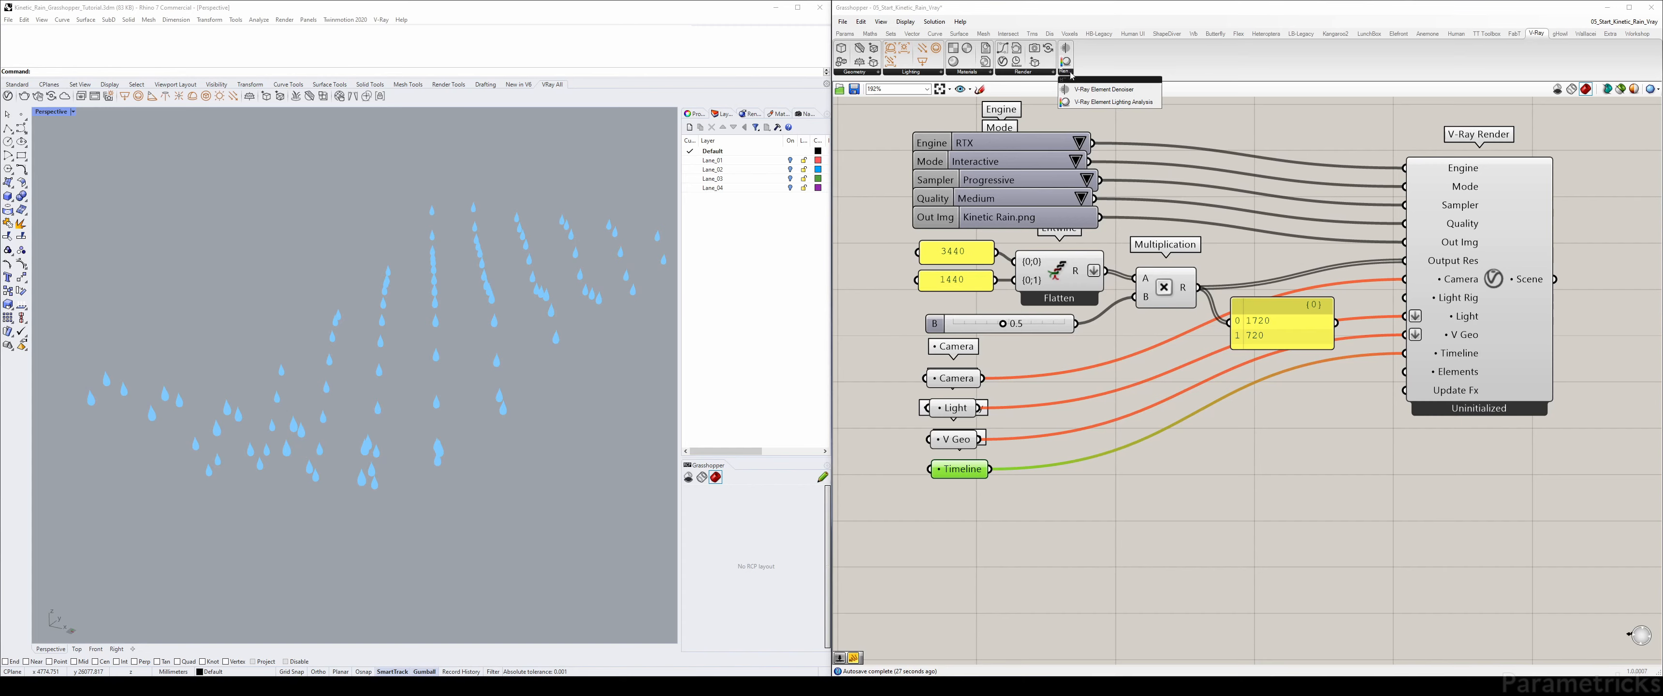
click(1126, 94)
click(1256, 439)
right_drag(1259, 433, 1207, 371)
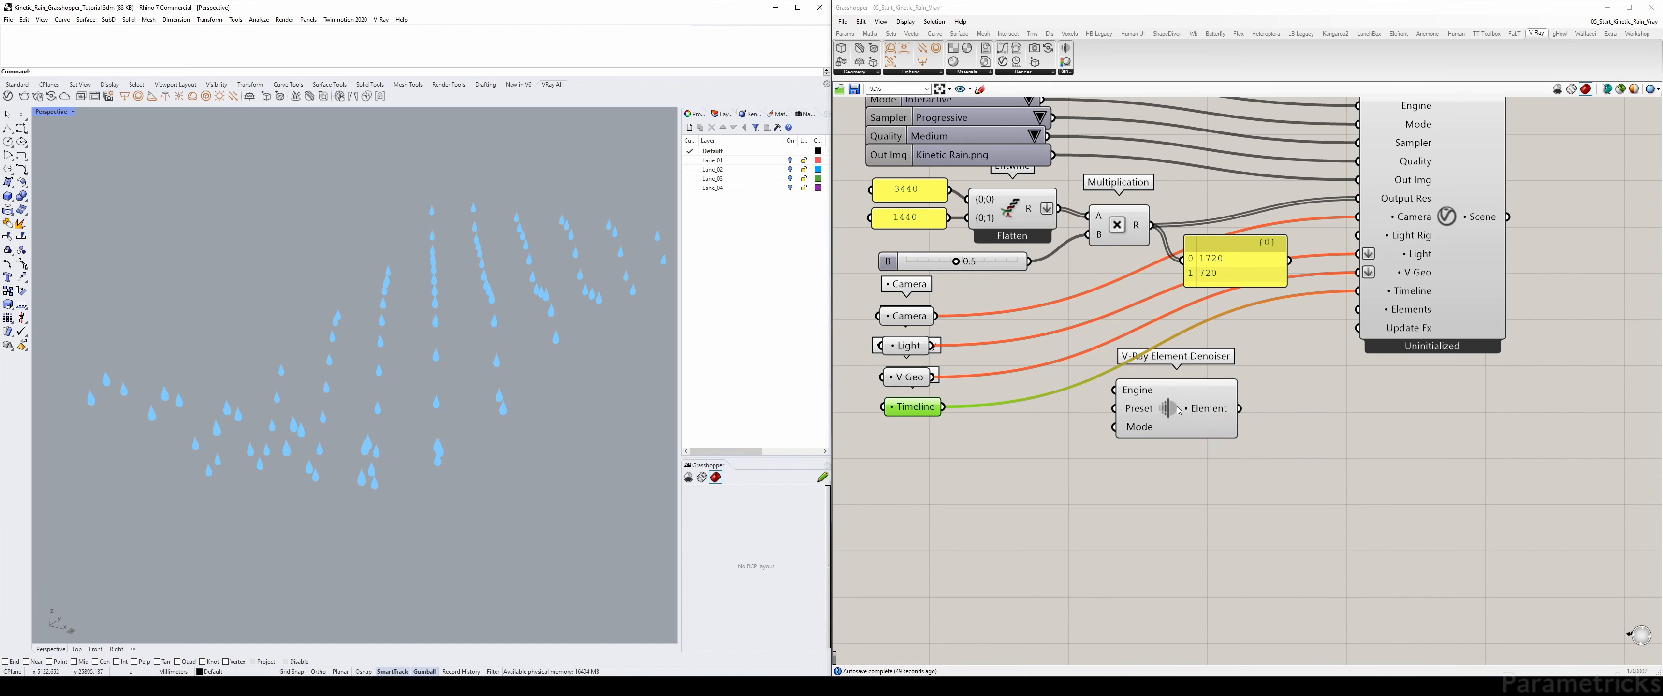
drag(1179, 411, 1358, 309)
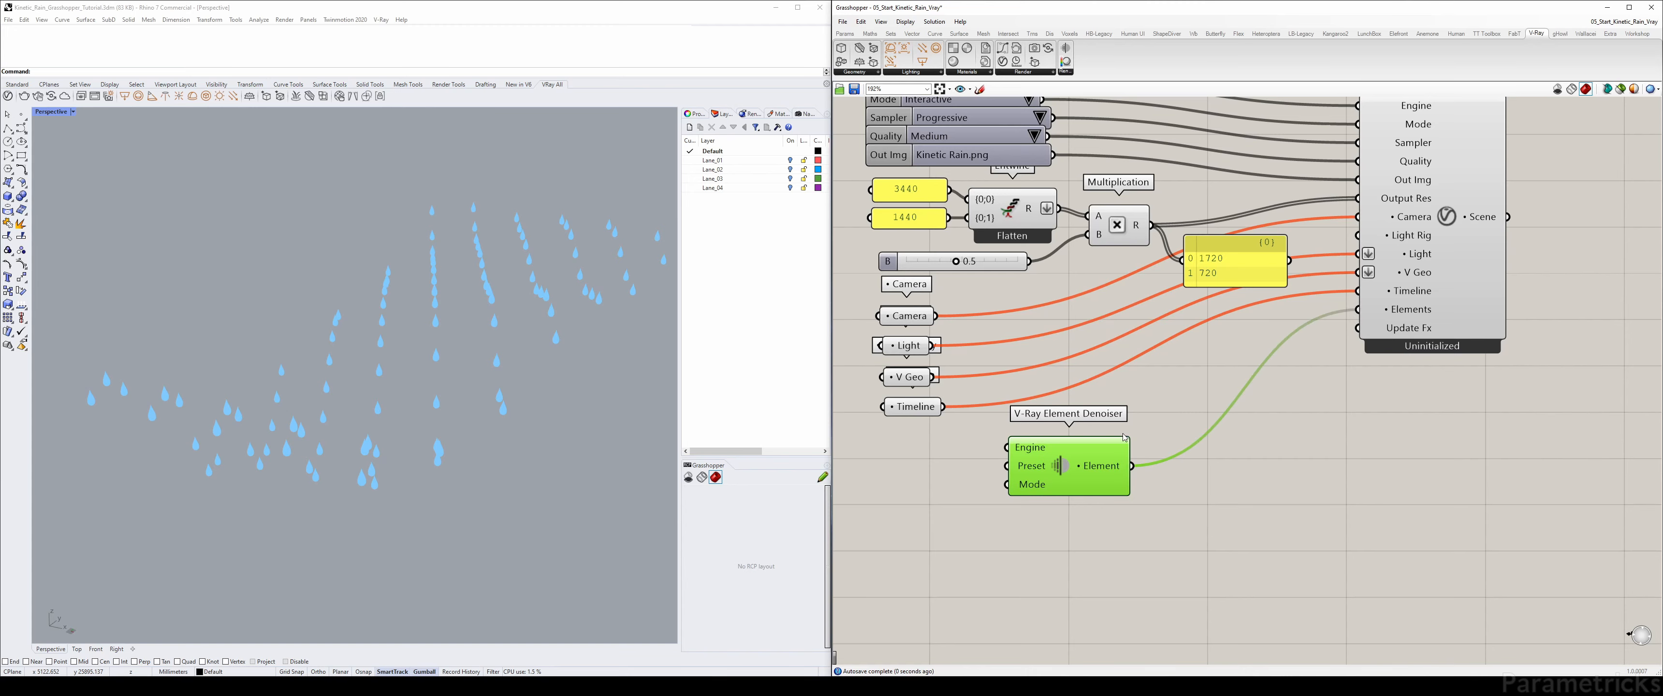
drag(1060, 465, 1162, 444)
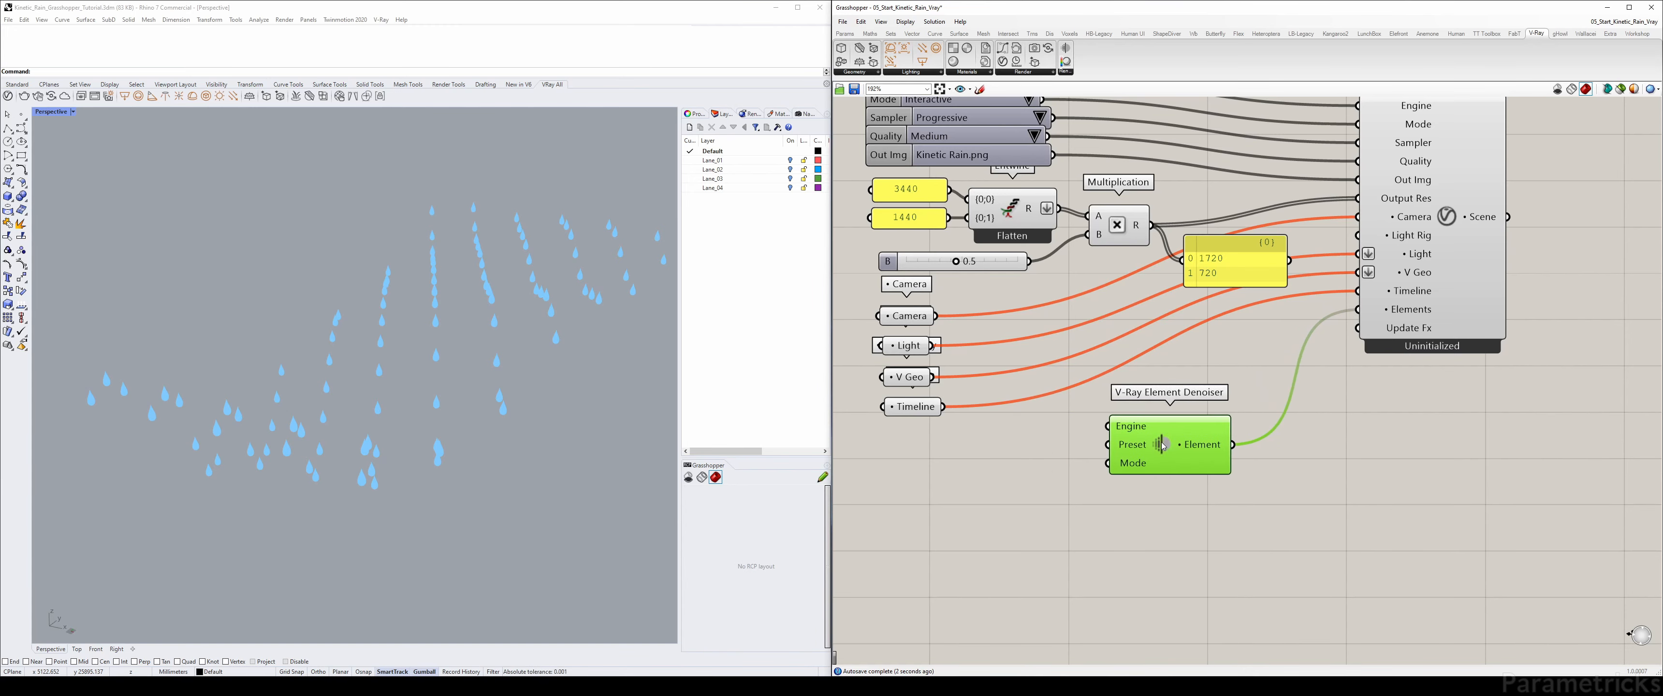
- Generate value lists for the Denoiser's Engine, Preset and Mode inputs and shift them just below the Timeline parameter
right_click(1163, 445)
click(1214, 497)
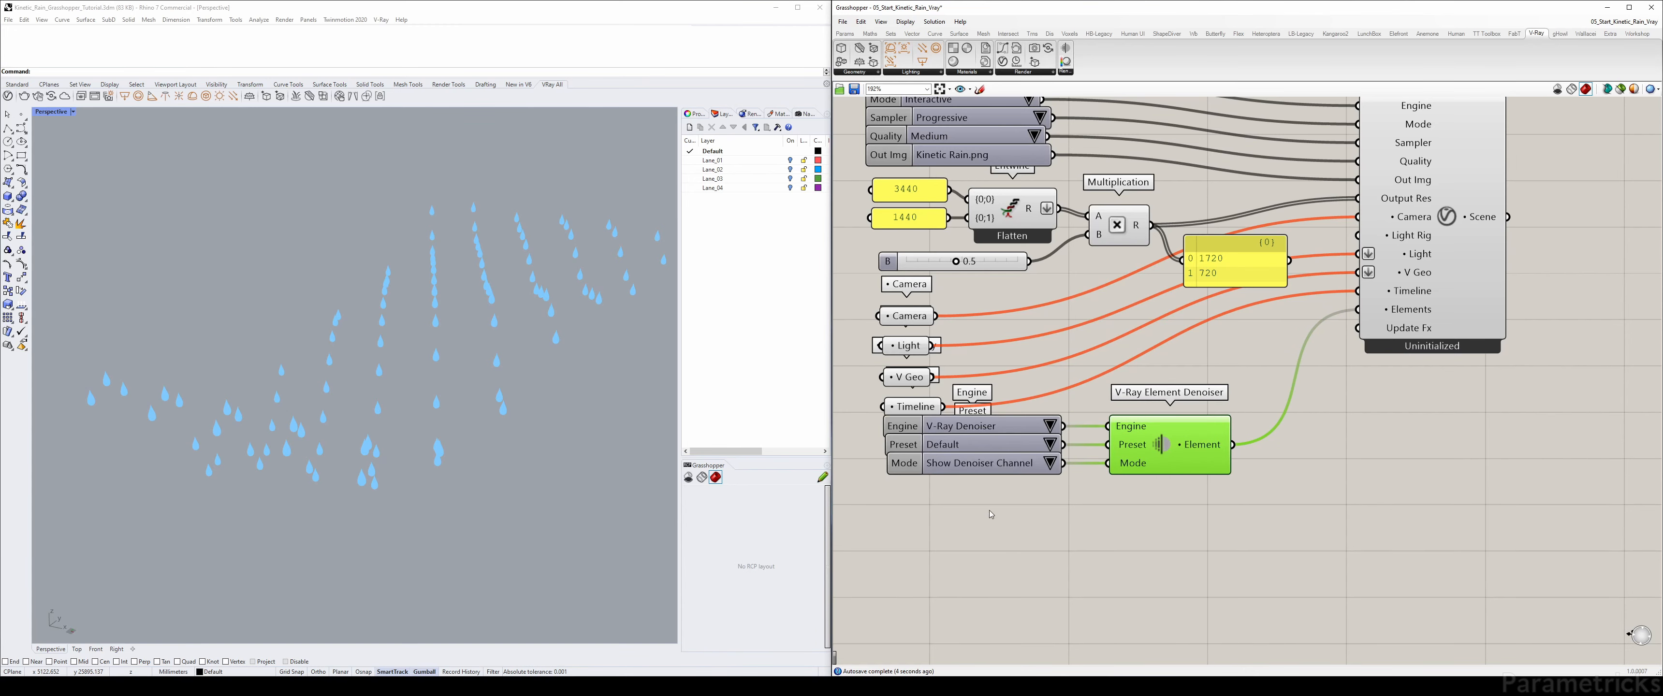
drag(991, 515, 910, 430)
drag(910, 433, 911, 447)
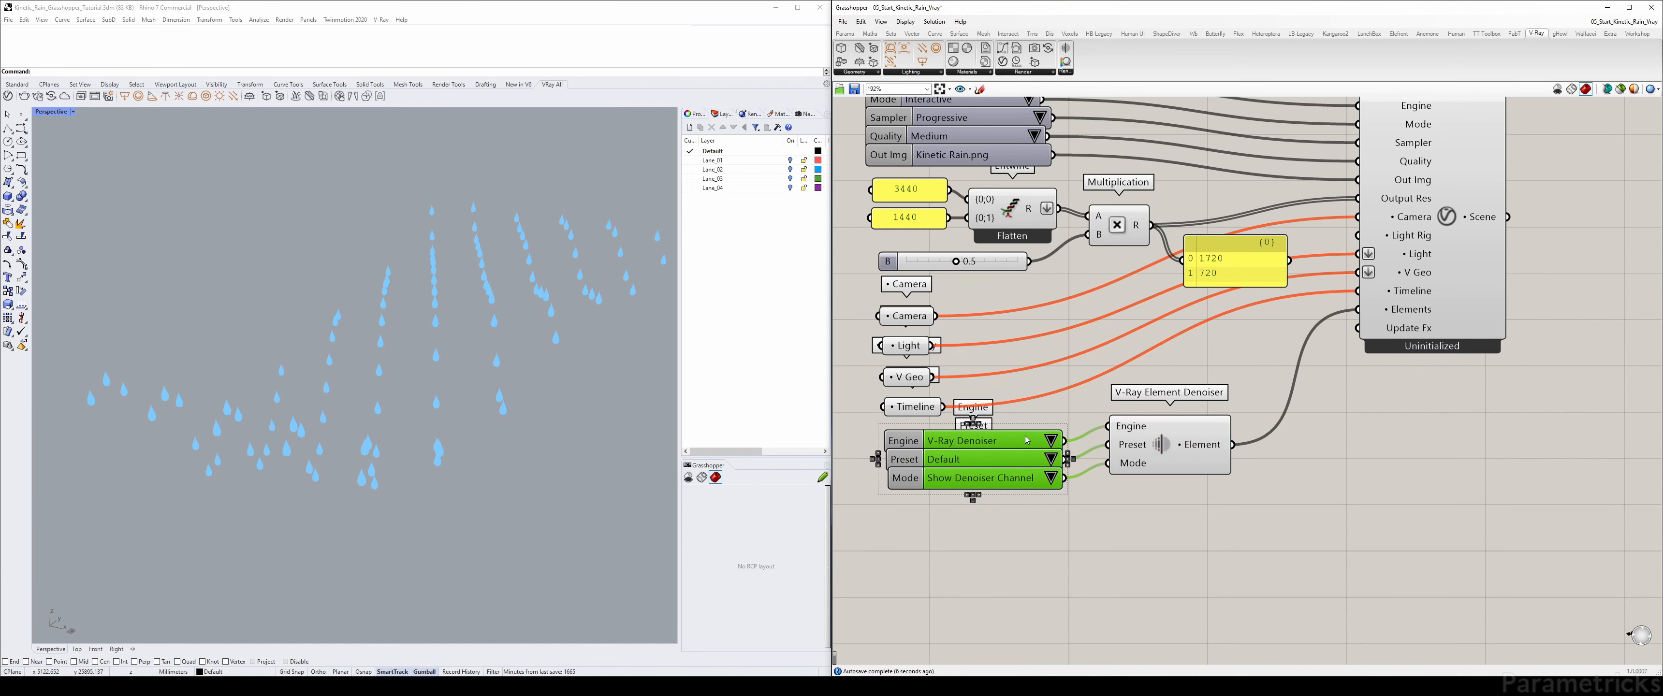
click(1075, 426)
right_drag(1006, 507, 1103, 472)
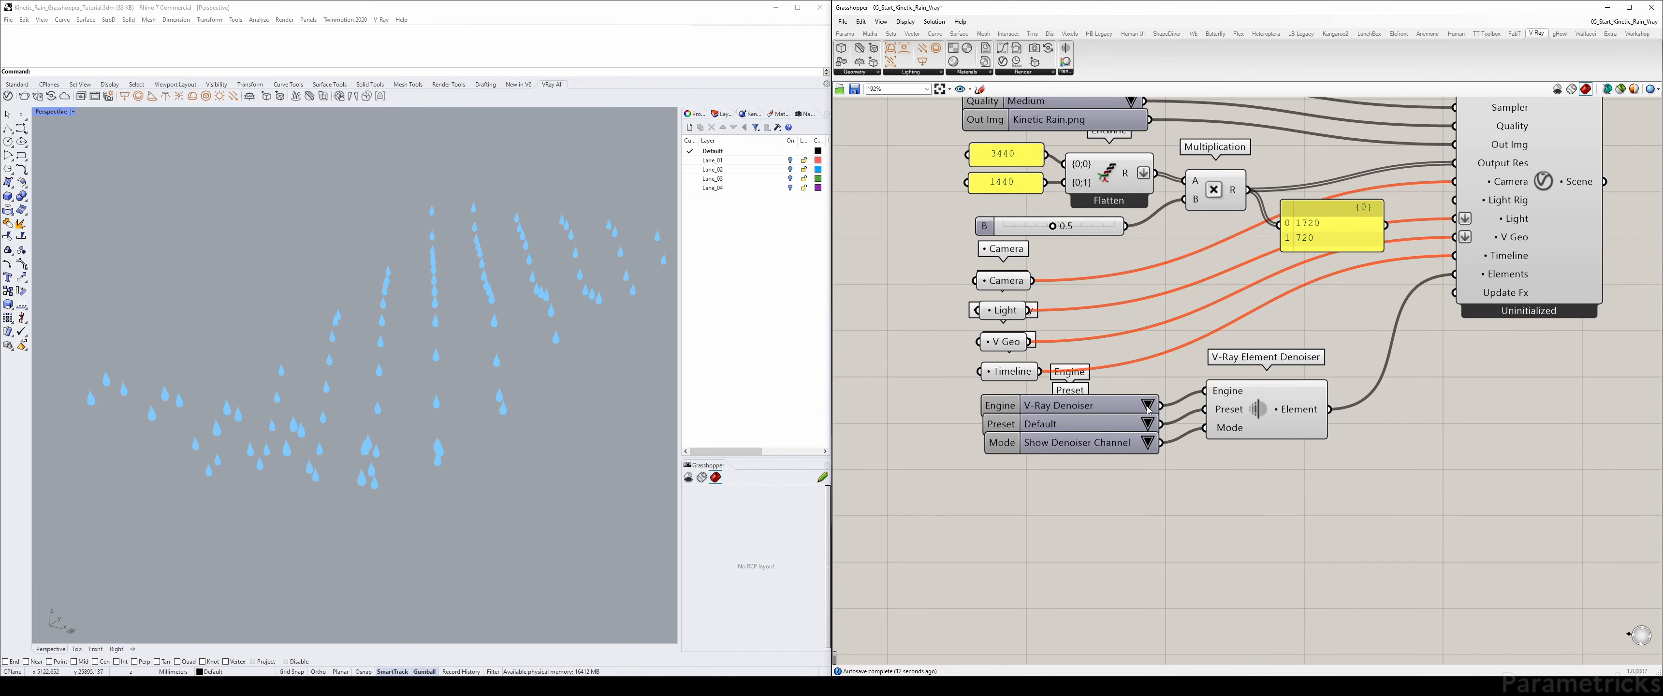
- Delete the Denoiser's Engine, Preset and Mode value lists and move the V-Ray Element Denoiser up beneath the result panel
drag(1153, 471, 1096, 391)
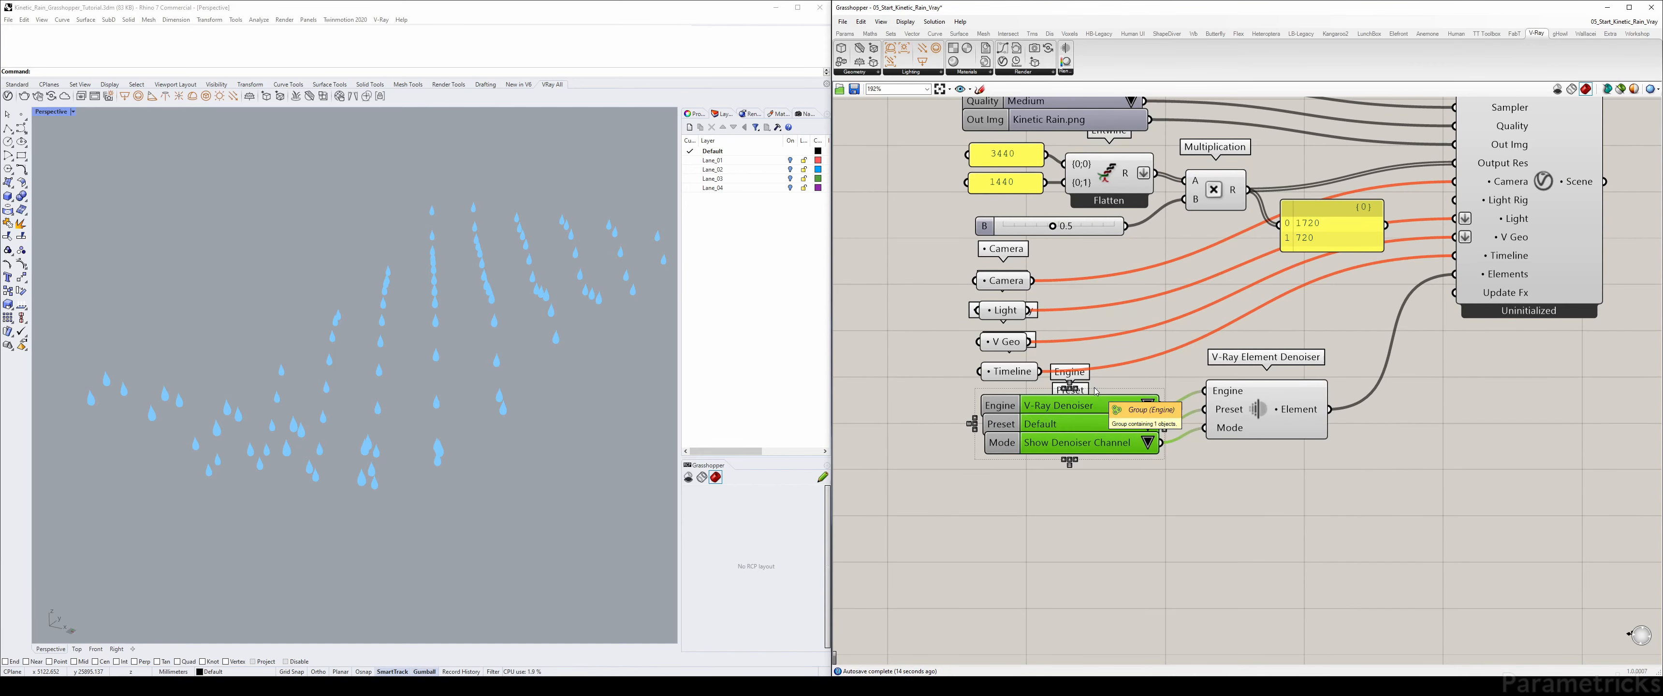
key(Delete)
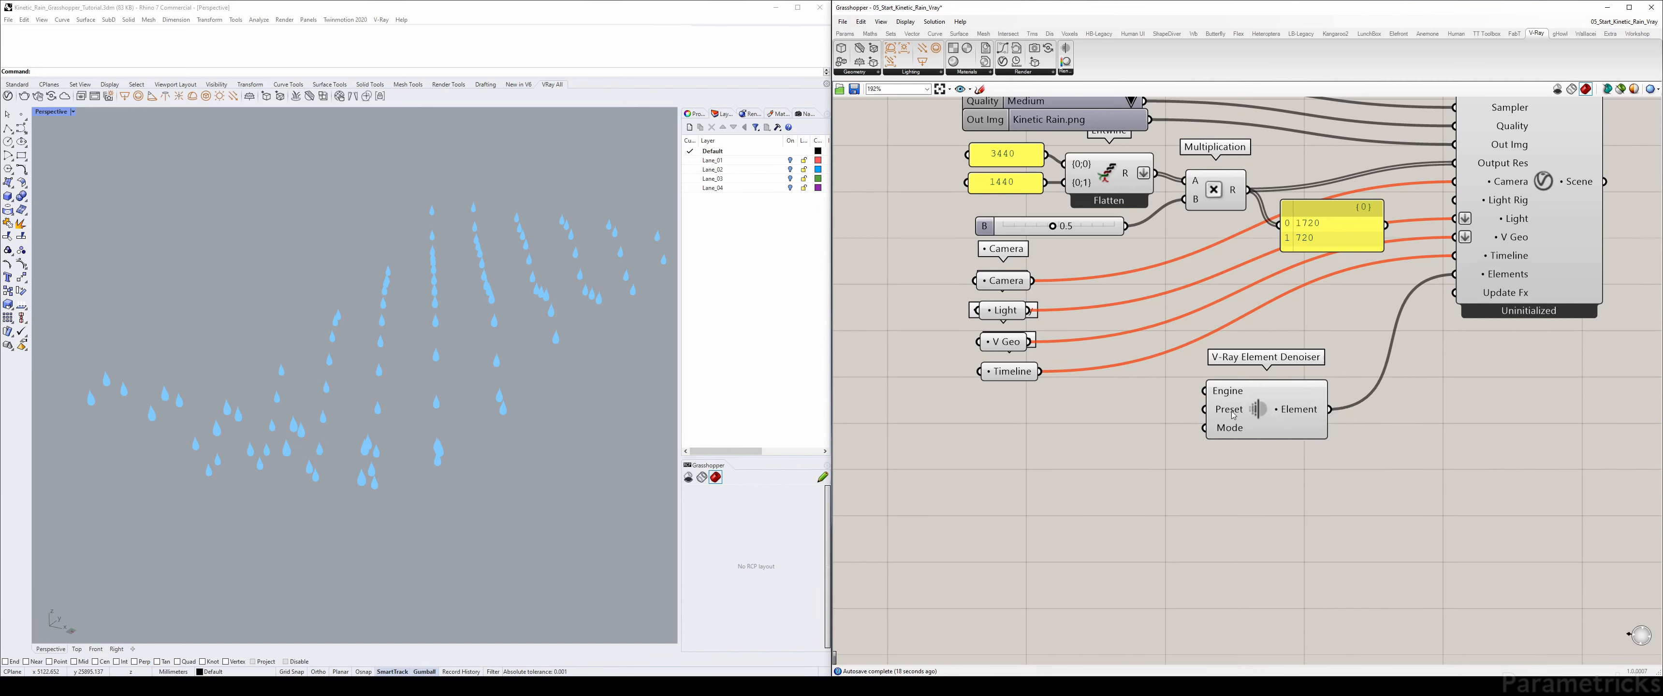
drag(1264, 408, 1326, 363)
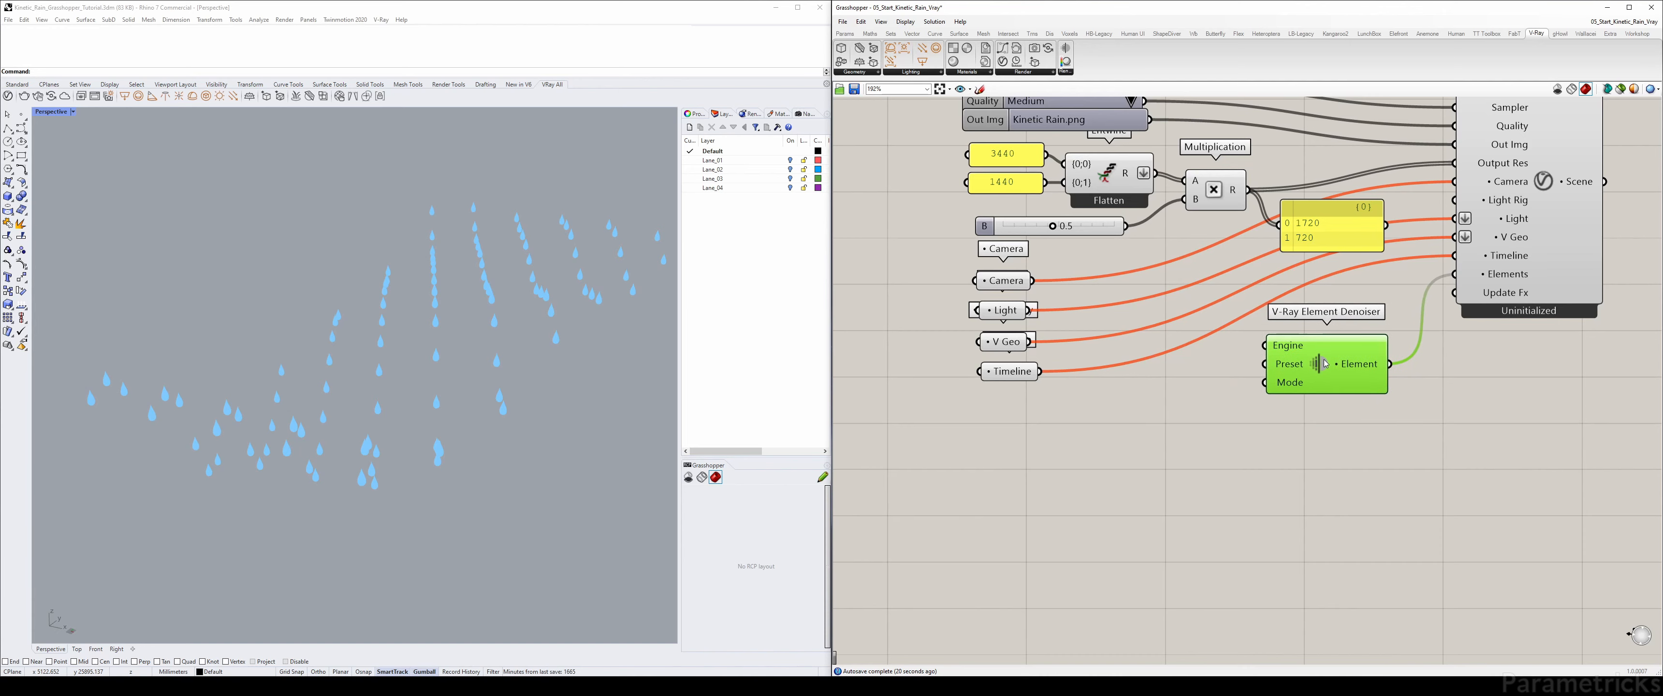
click(1232, 415)
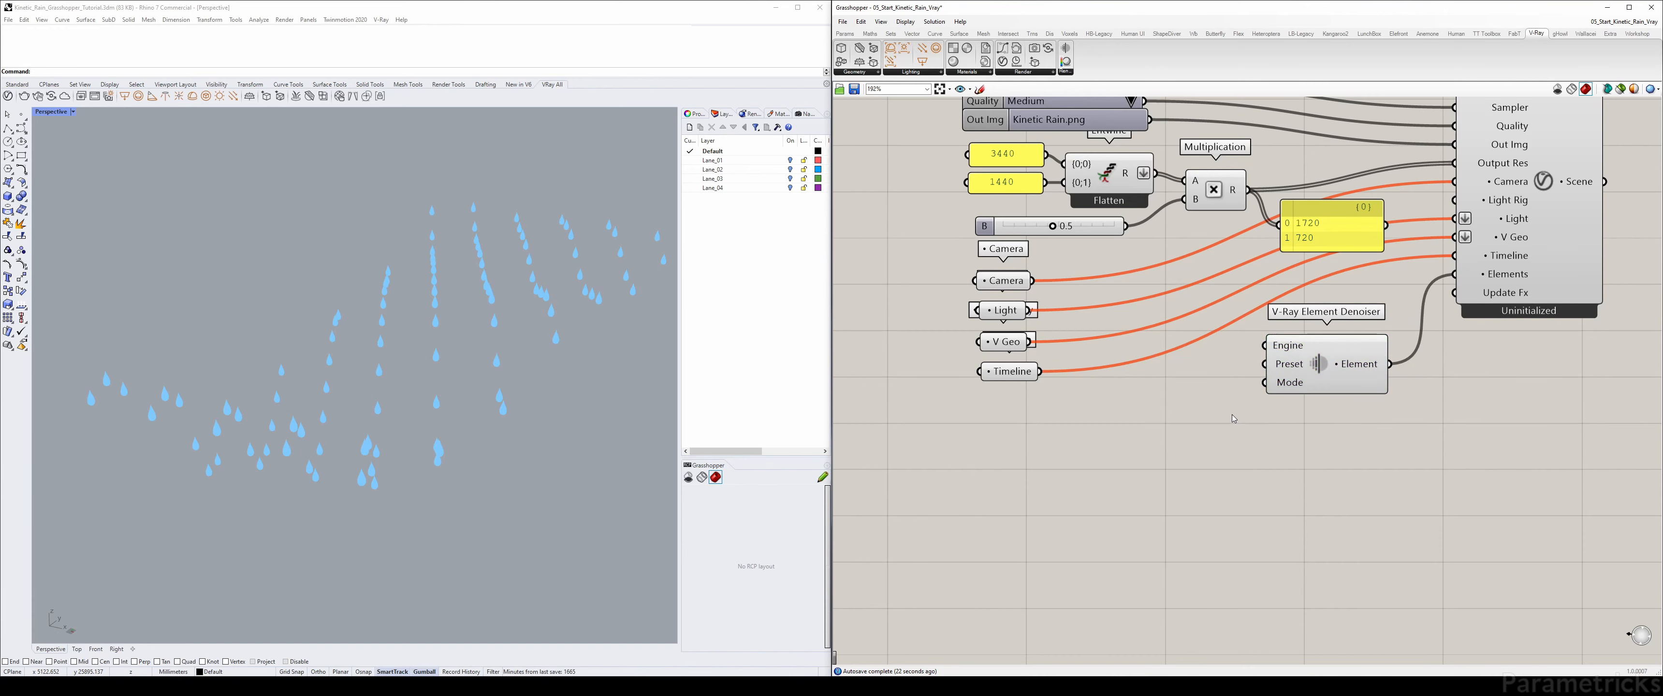
scroll(1169, 375, down, 4)
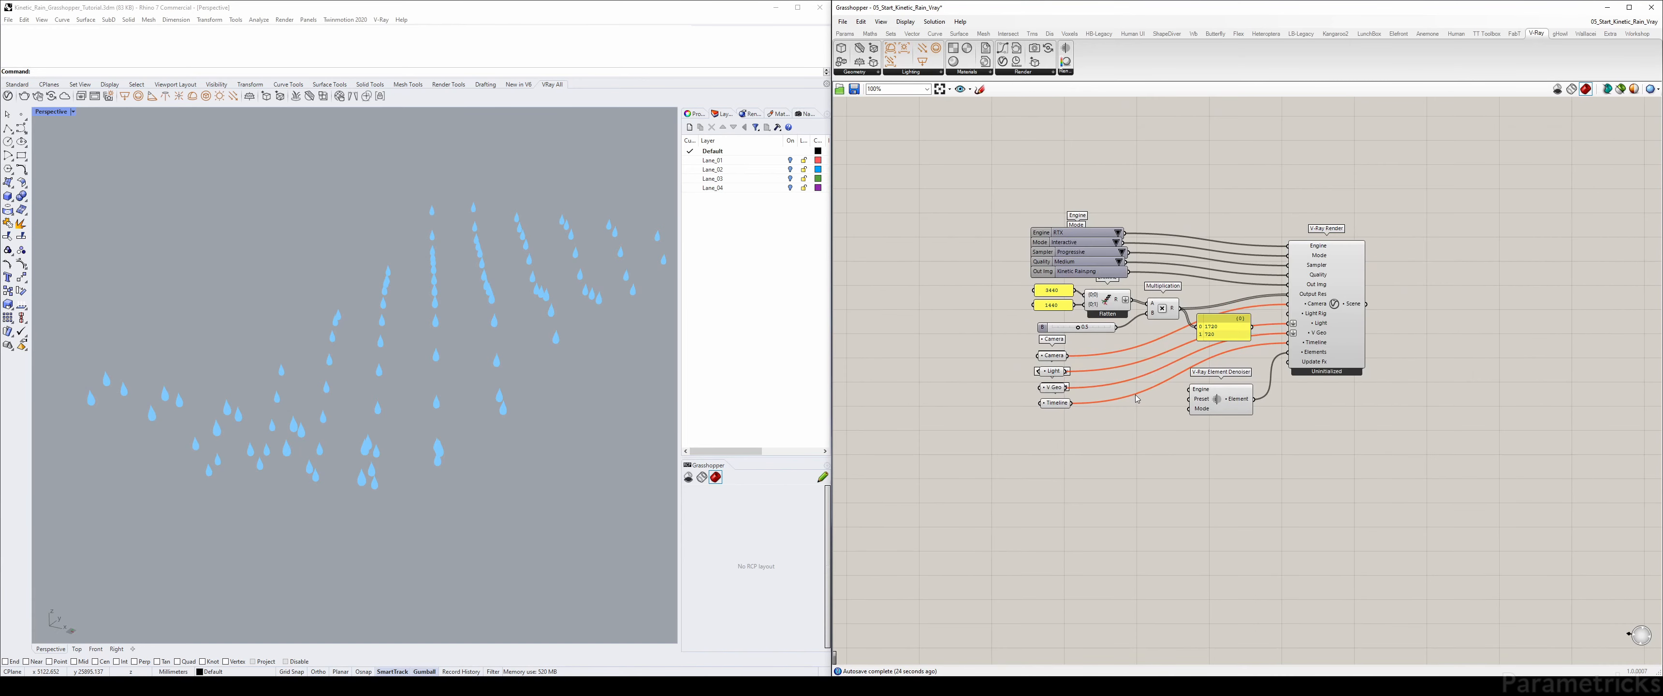
click(1205, 413)
drag(1204, 411, 1213, 406)
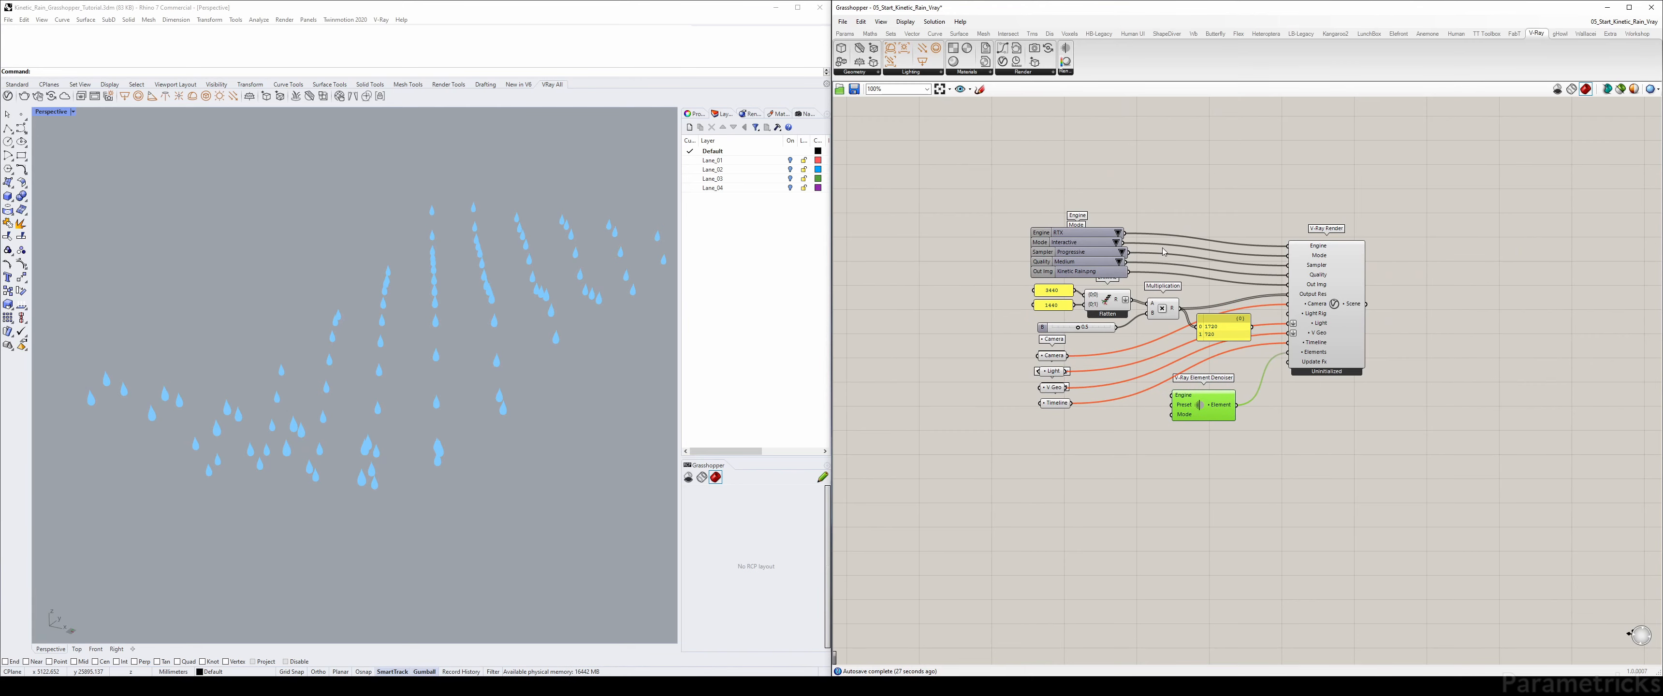
scroll(1340, 325, up, 2)
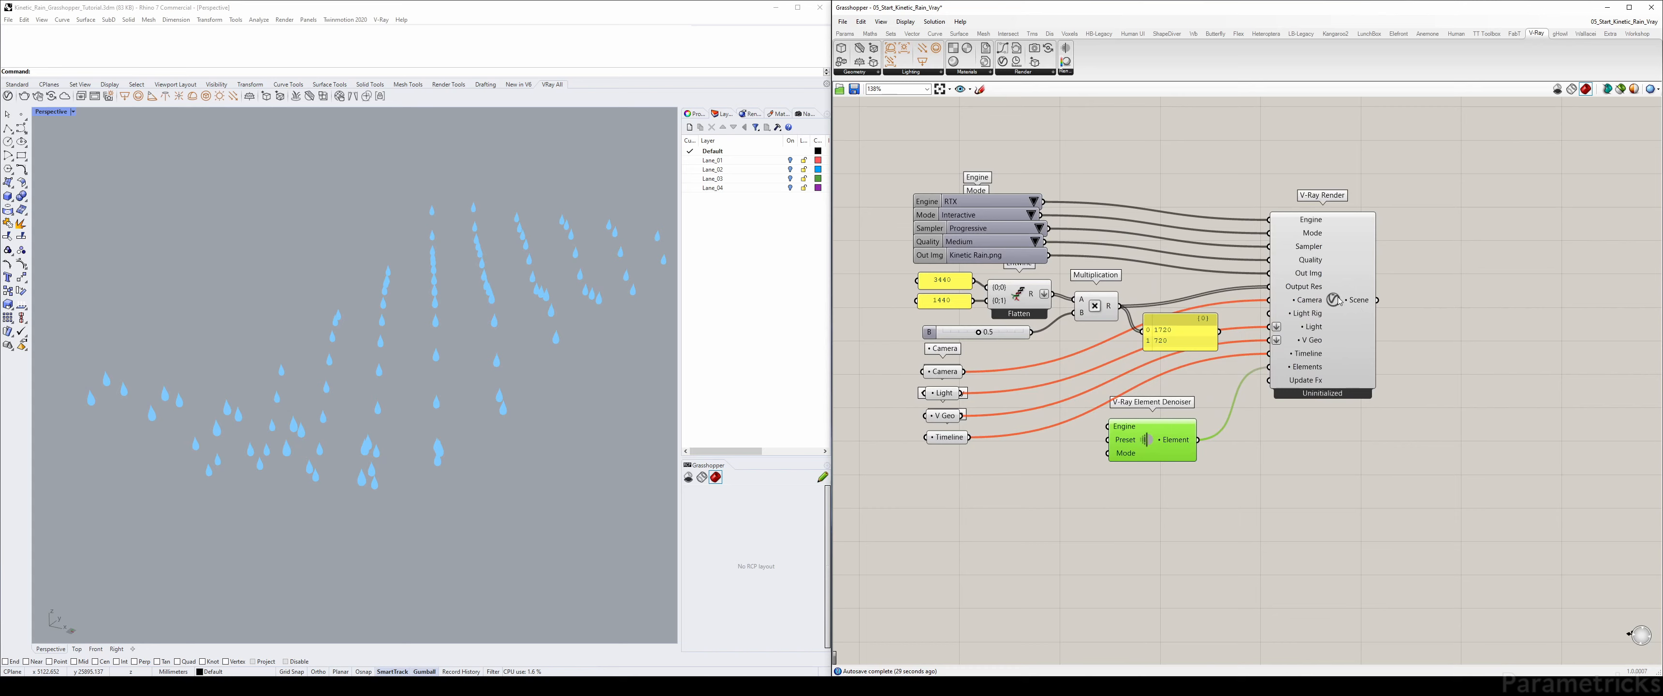
click(1340, 300)
right_click(1340, 301)
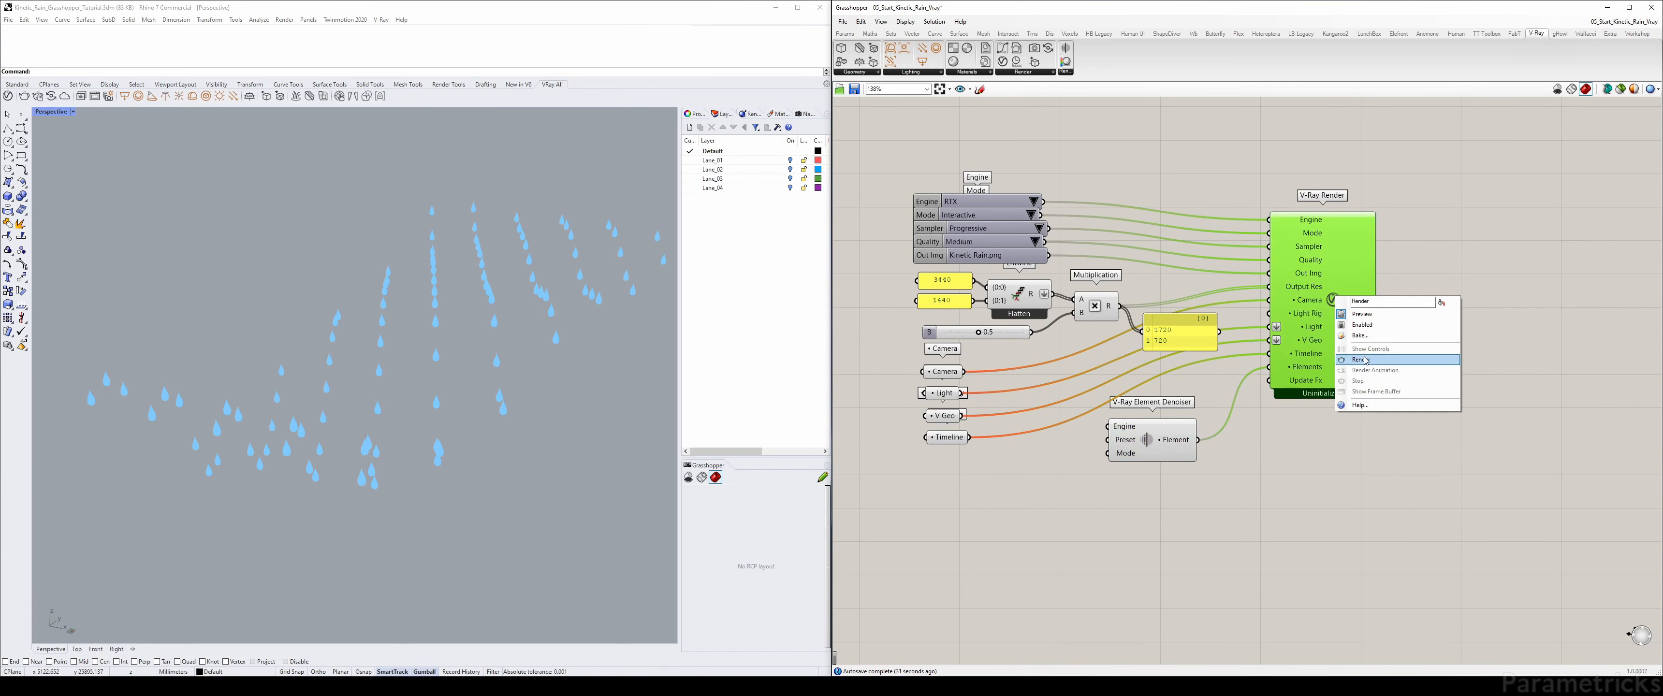
click(1160, 192)
click(944, 418)
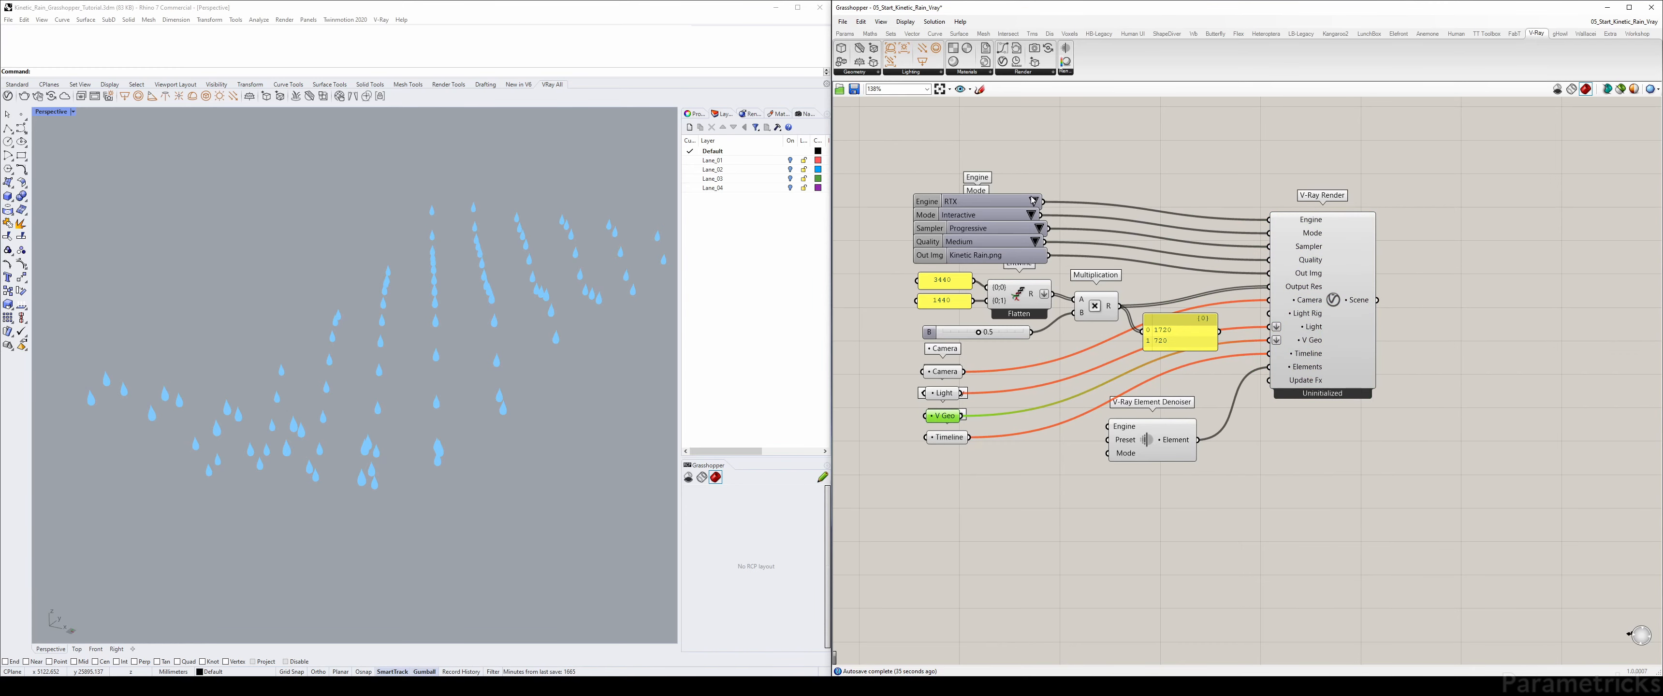
- Add a Scribble reading "VRAY Render" above the render settings value lists
click(1039, 146)
right_drag(892, 123, 1041, 138)
double_click(1037, 137)
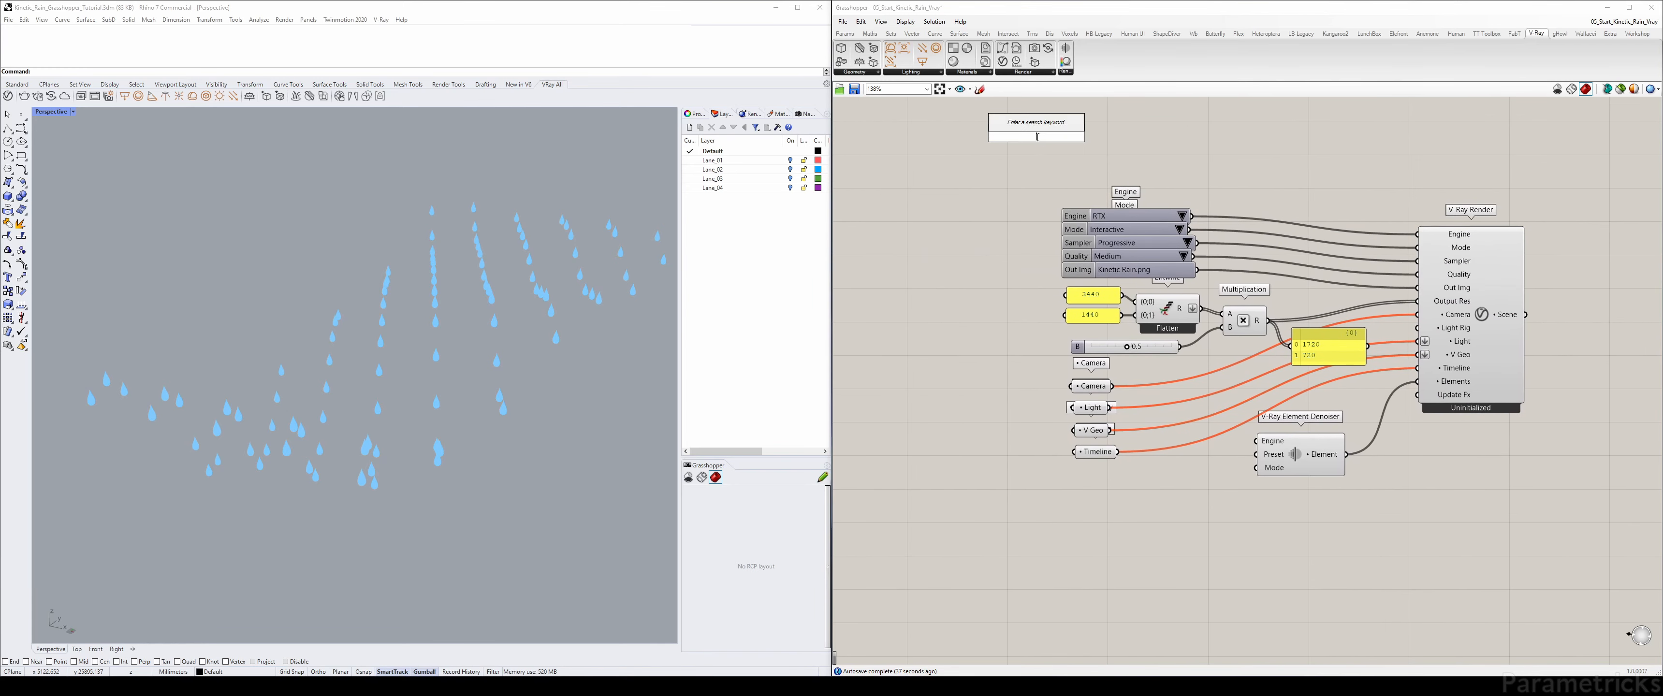
text(scri)
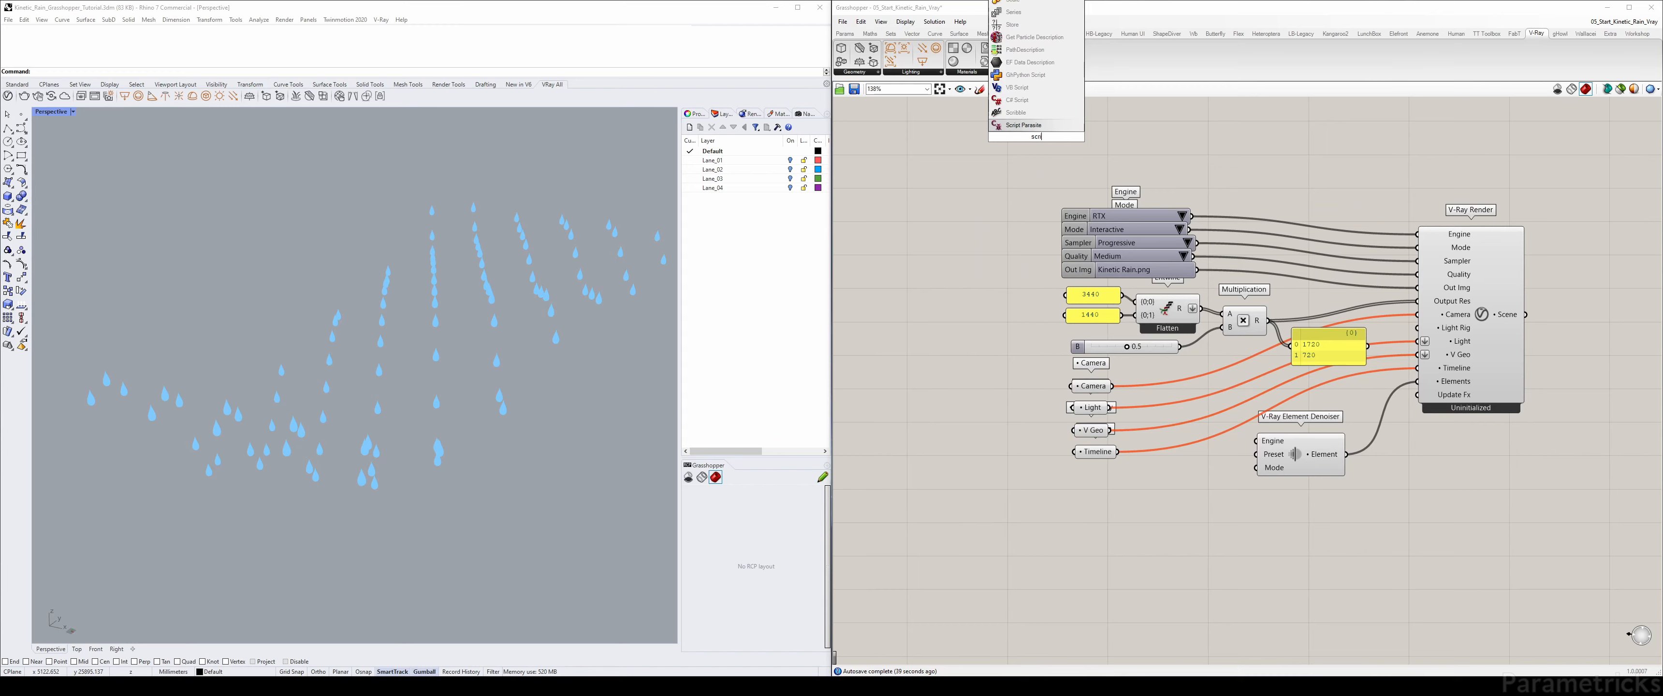
key(Return)
double_click(1038, 140)
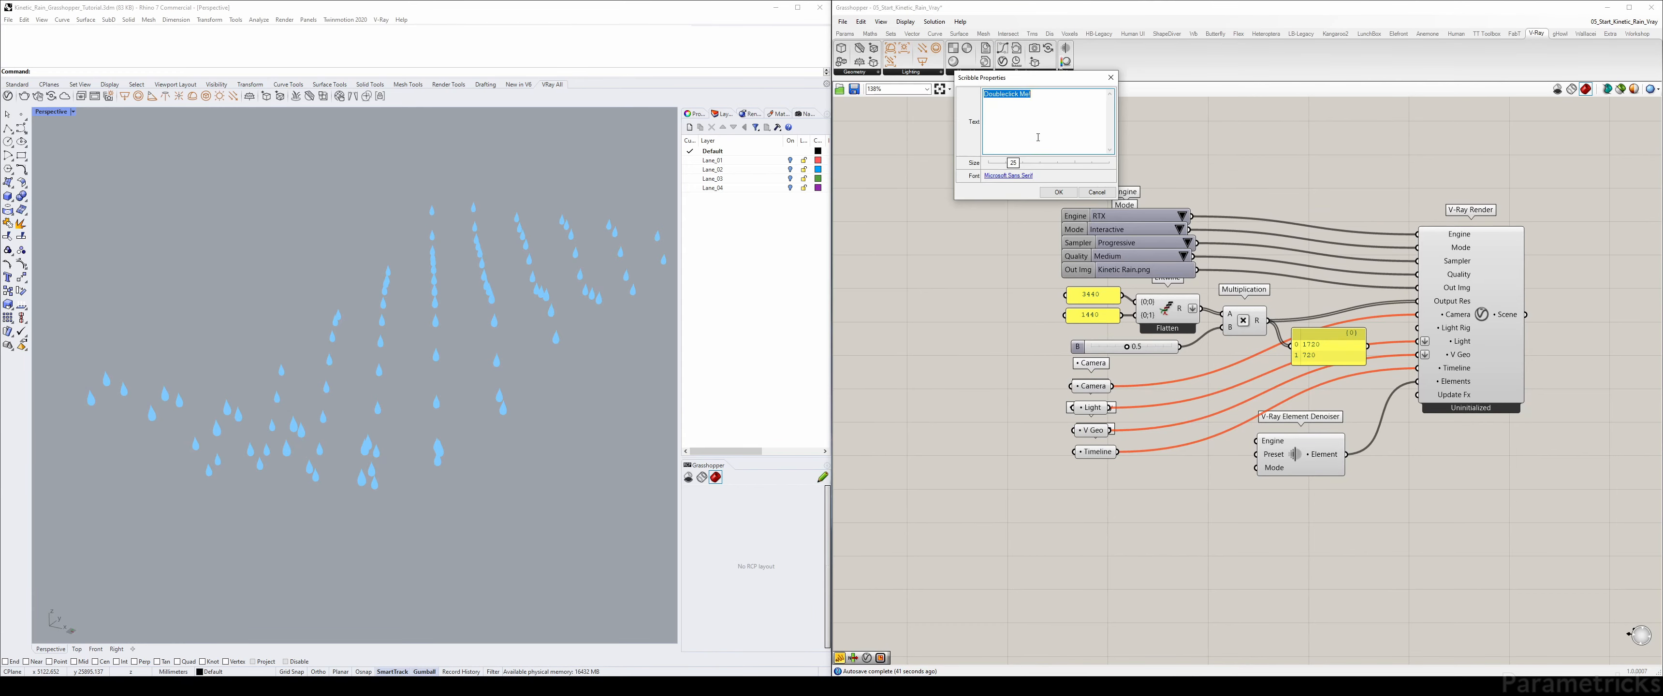
text(VRAY Render)
click(1055, 196)
- Set the VRAY Render title's text size to 80, matching the Animation Setup title, and place it just above the value lists
scroll(1054, 189, down, 4)
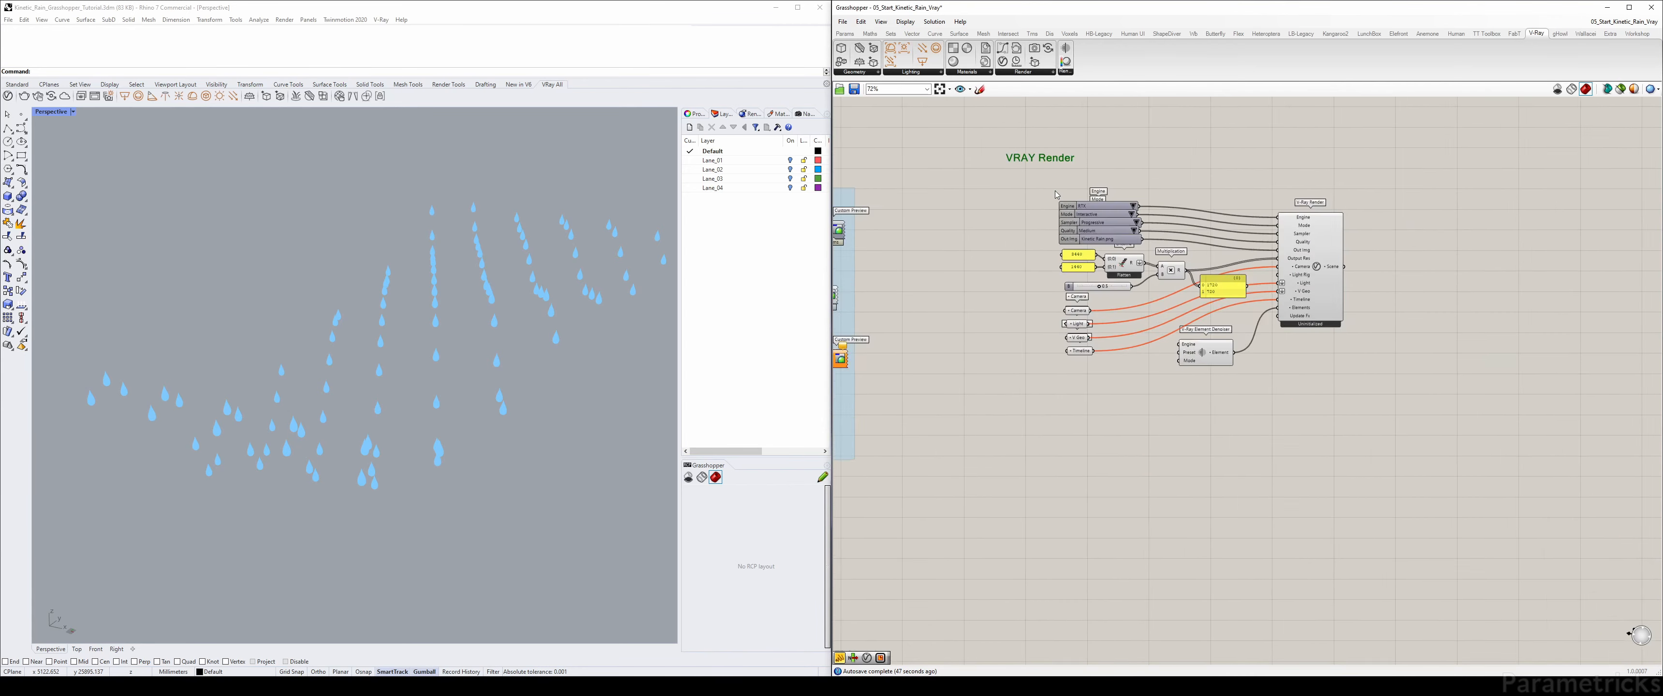
mouse_move(1041, 189)
right_down()
mouse_move(1263, 193)
mouse_move(1645, 165)
right_up()
click(989, 184)
double_click(990, 184)
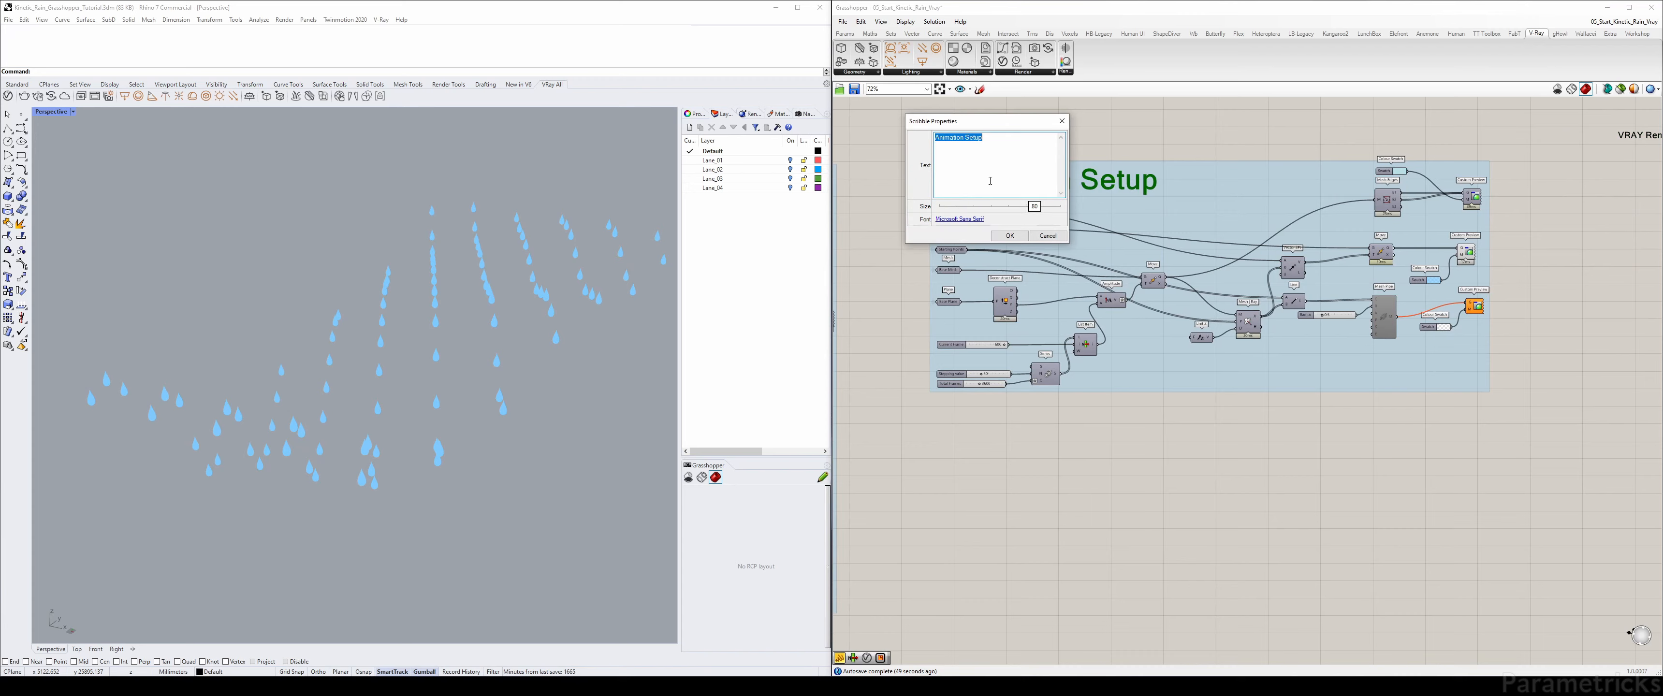
key(Escape)
scroll(1018, 181, down, 5)
right_drag(1289, 165, 978, 172)
scroll(979, 171, up, 6)
double_click(986, 158)
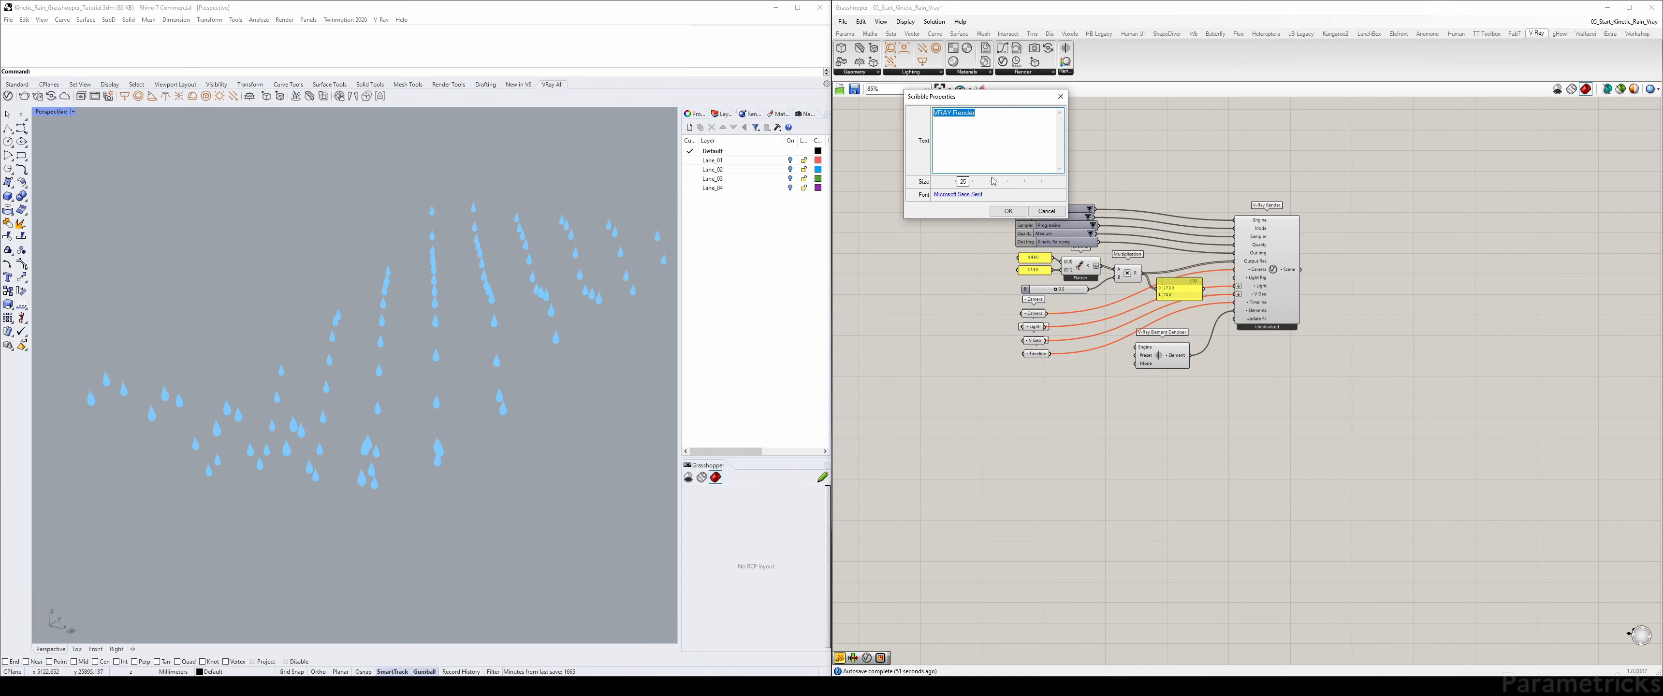
double_click(995, 183)
text(80)
key(Return)
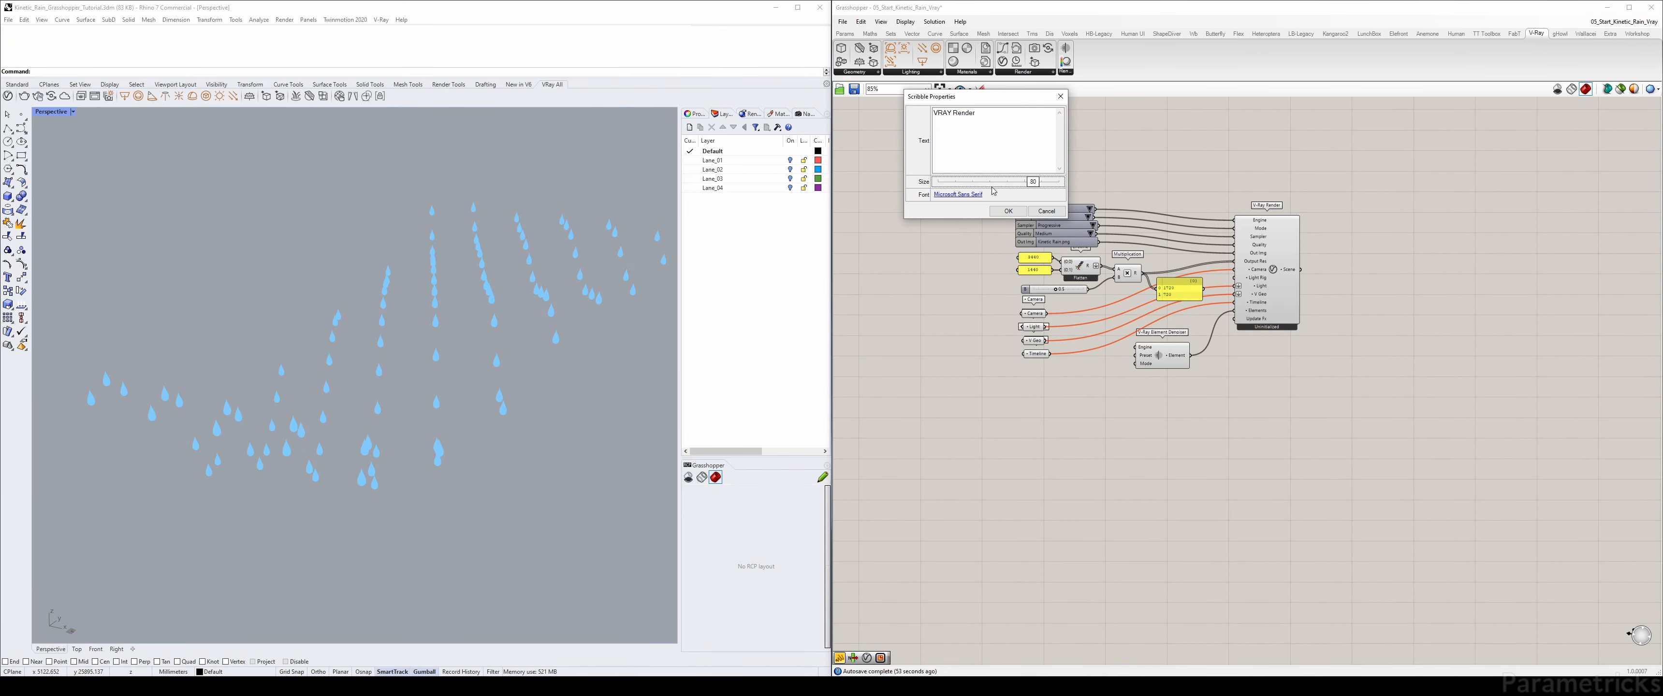
click(1006, 210)
drag(1017, 180, 1065, 186)
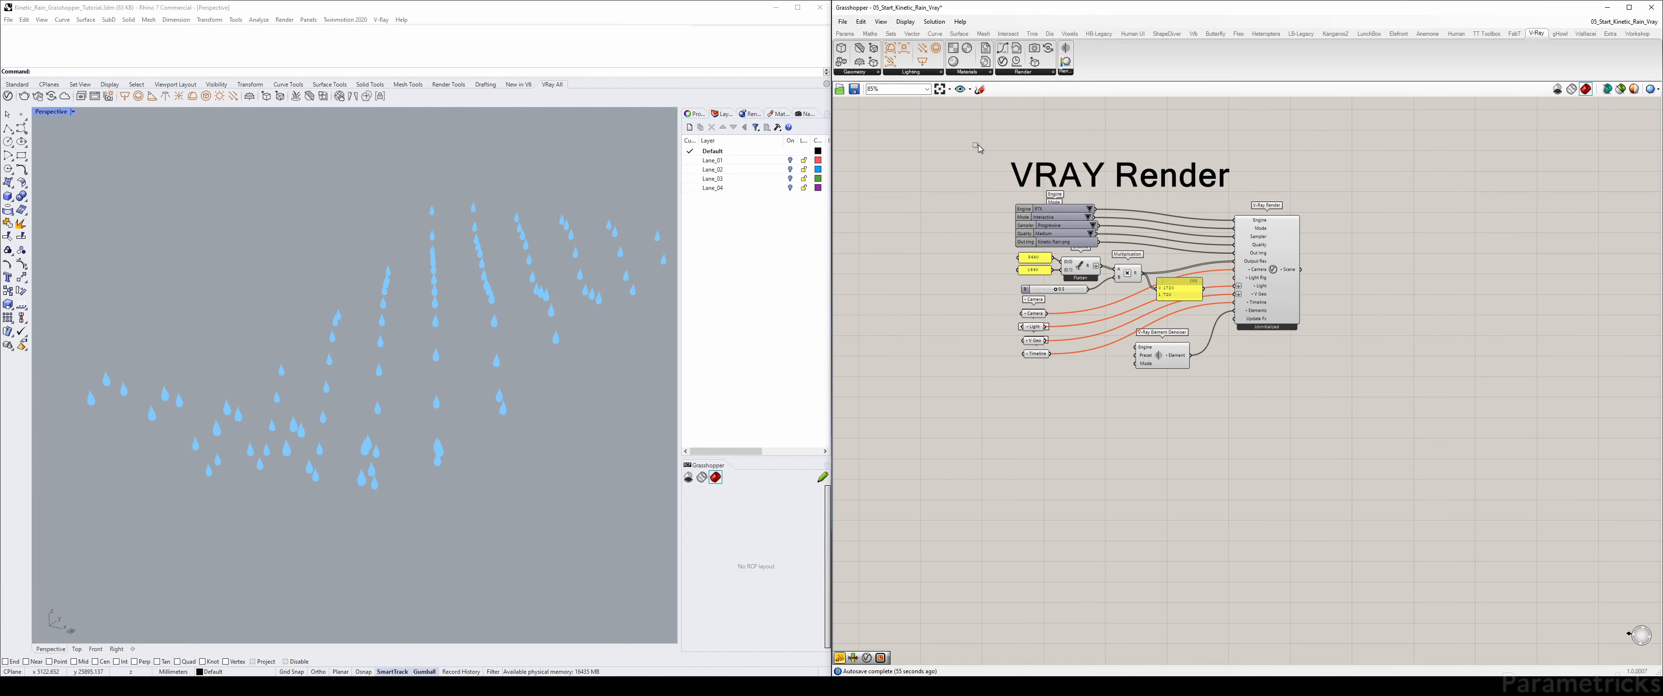
- Group the VRAY Render title with all of its render components
drag(980, 149, 1481, 475)
key(ctrl+g)
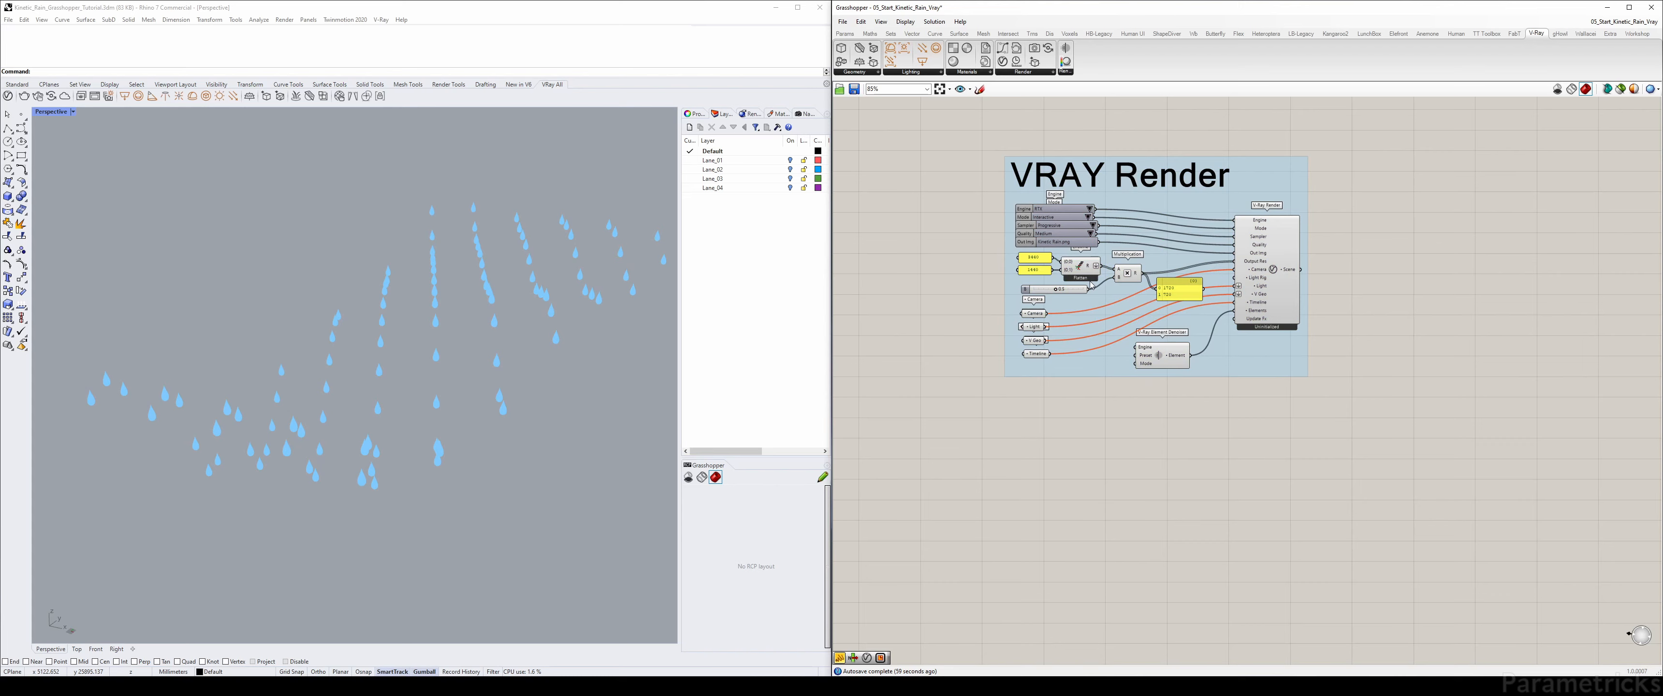
right_drag(986, 259, 1201, 239)
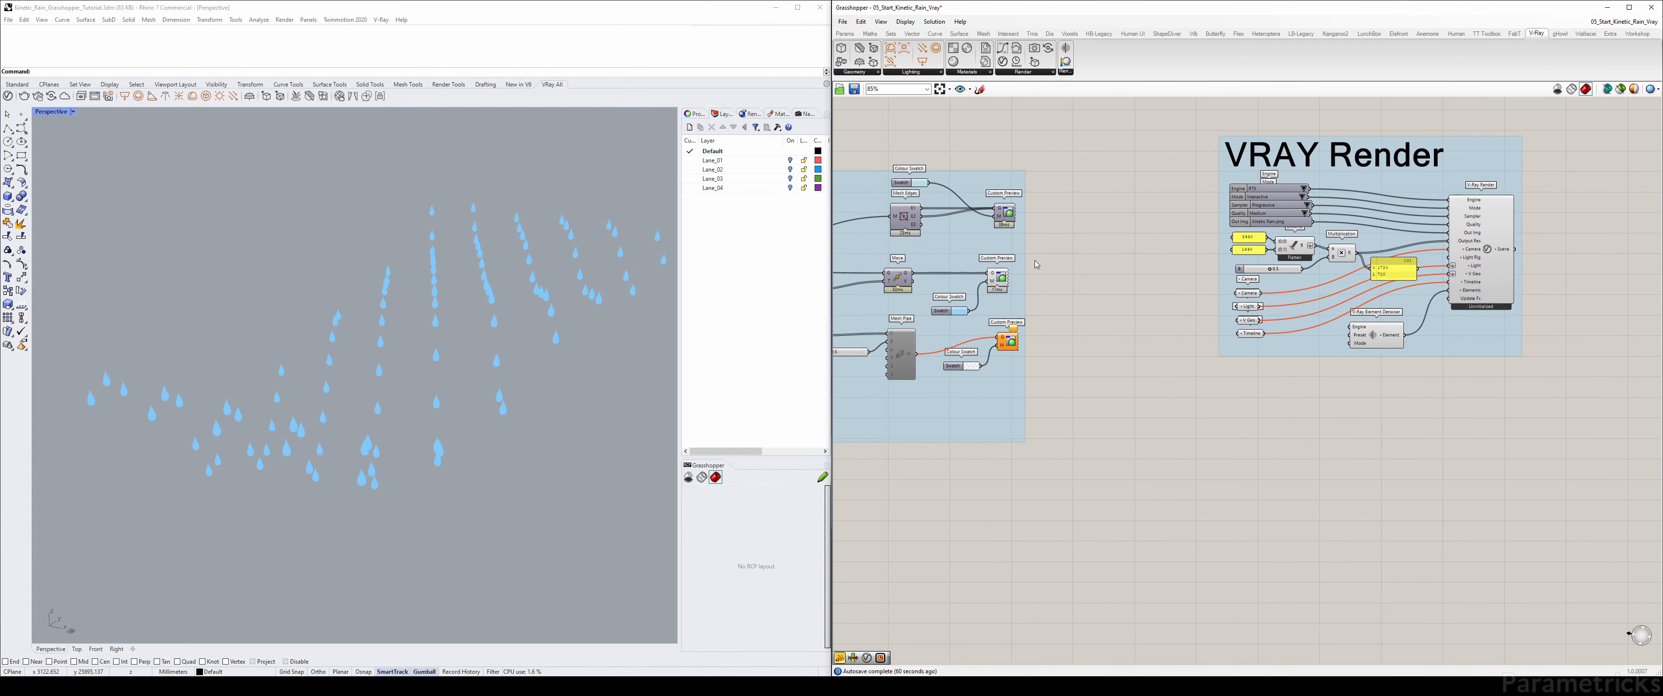
click(1305, 337)
scroll(1172, 211, up, 3)
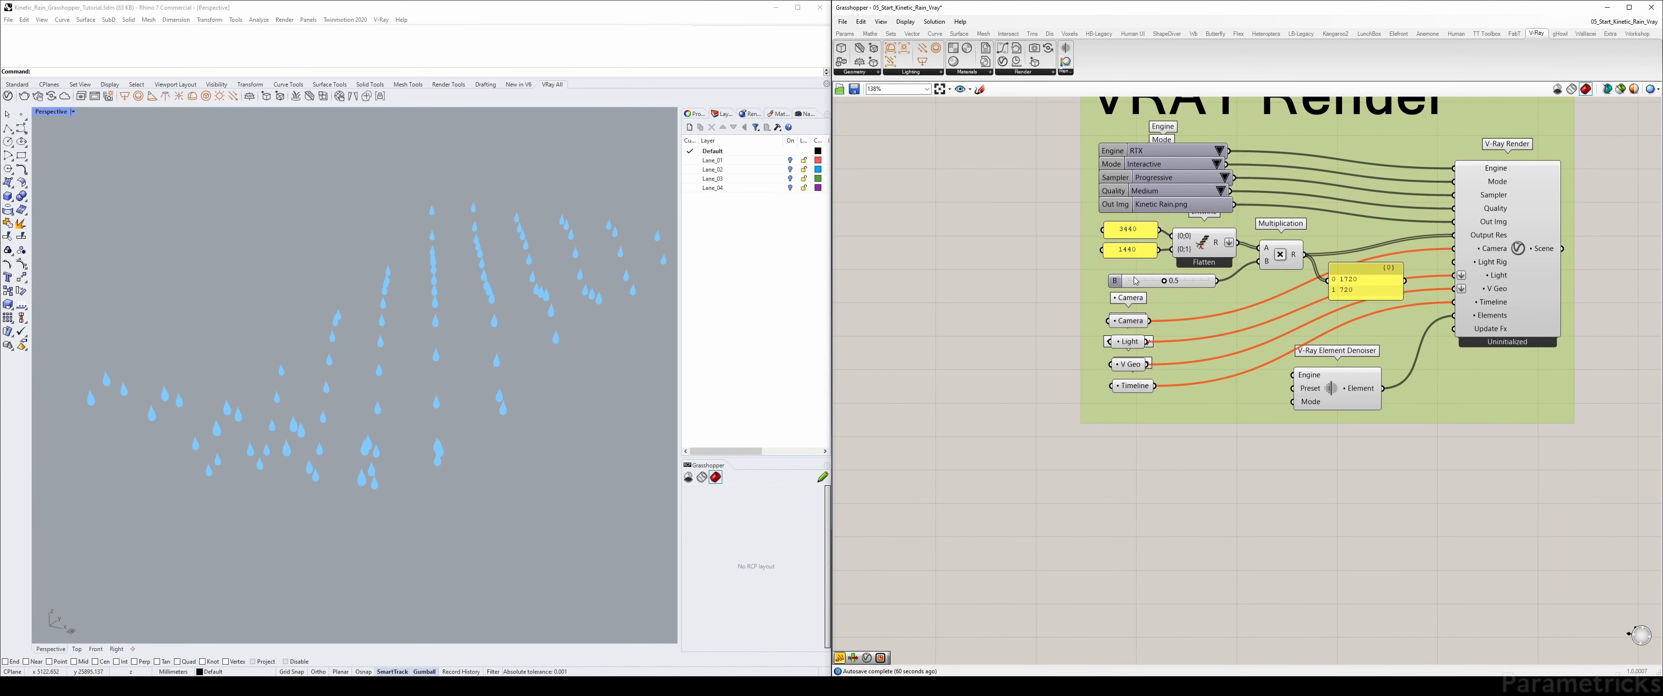
click(1494, 250)
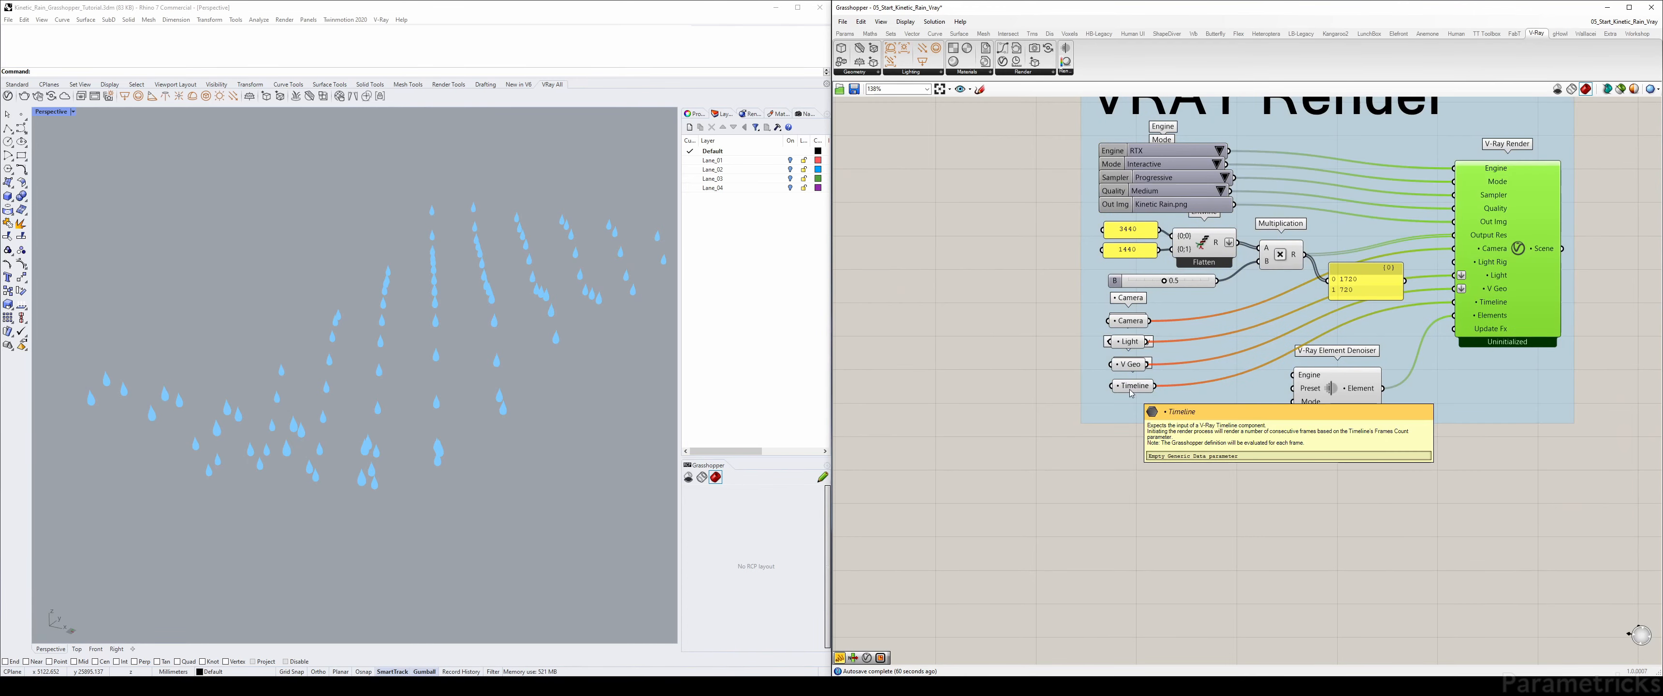
- Add a V-Ray Timeline component below the Animation Setup group, near the Series component and frame sliders
click(1011, 380)
scroll(1010, 379, down, 4)
right_drag(1010, 380, 1352, 257)
right_drag(1084, 338, 1345, 302)
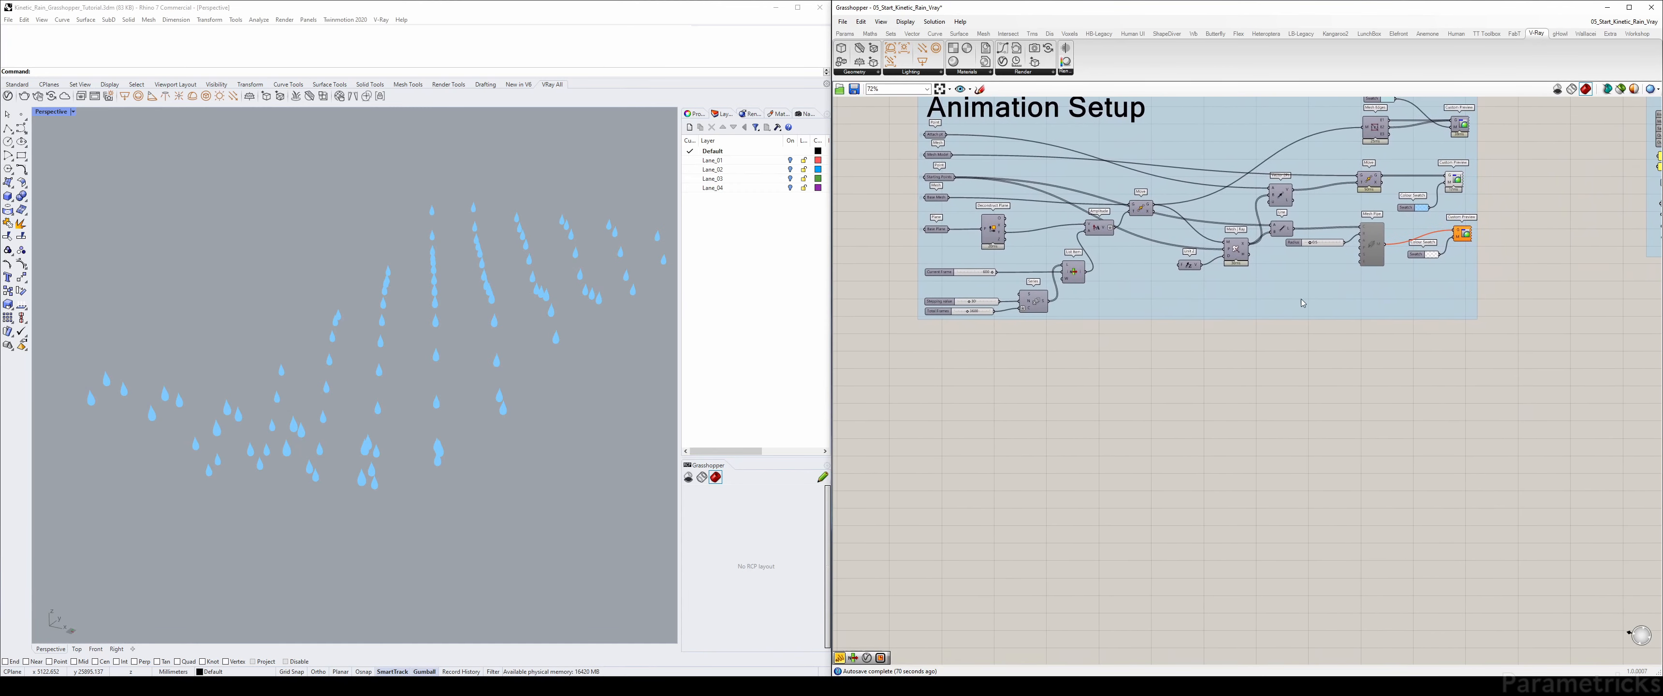
scroll(989, 323, up, 3)
right_drag(978, 368, 973, 322)
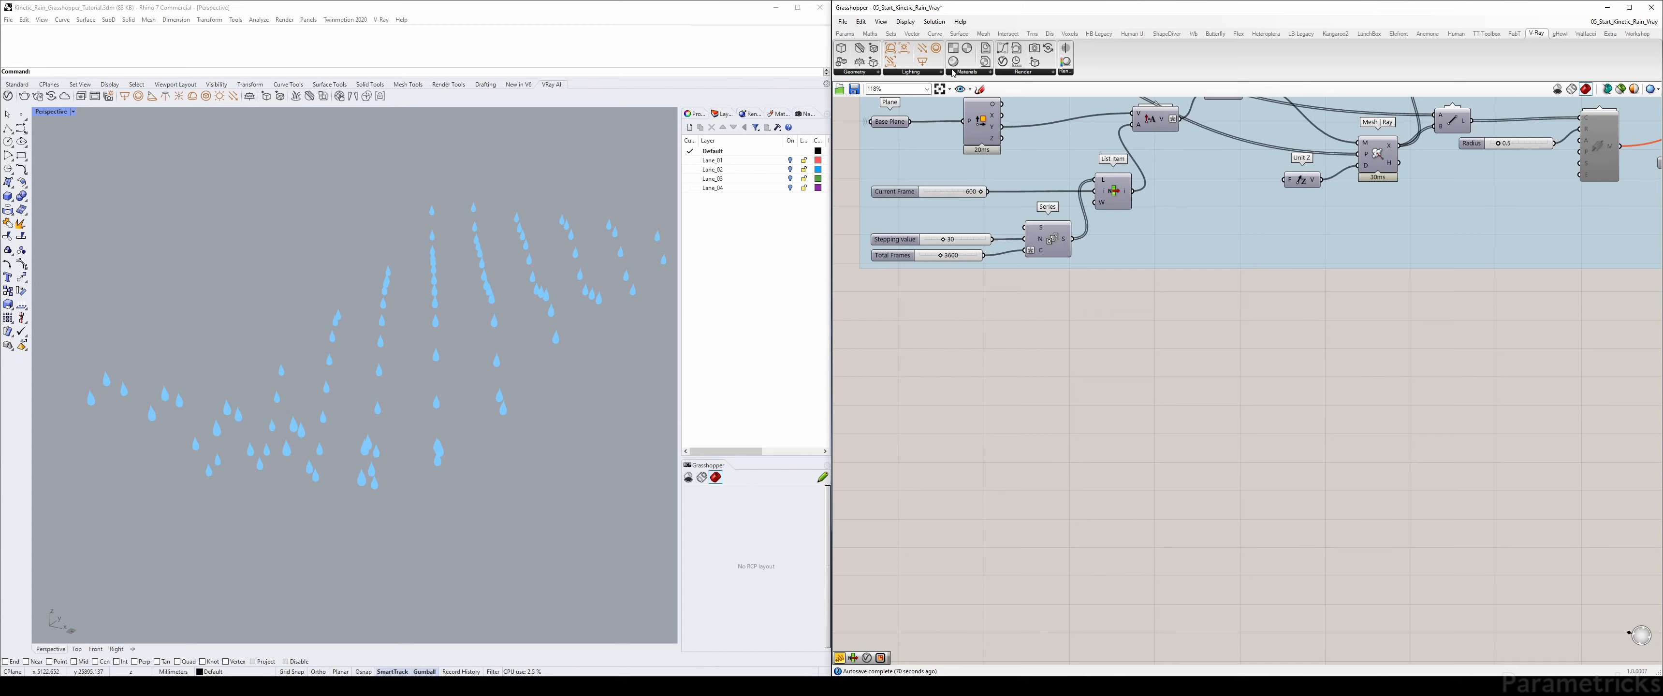
mouse_move(1024, 71)
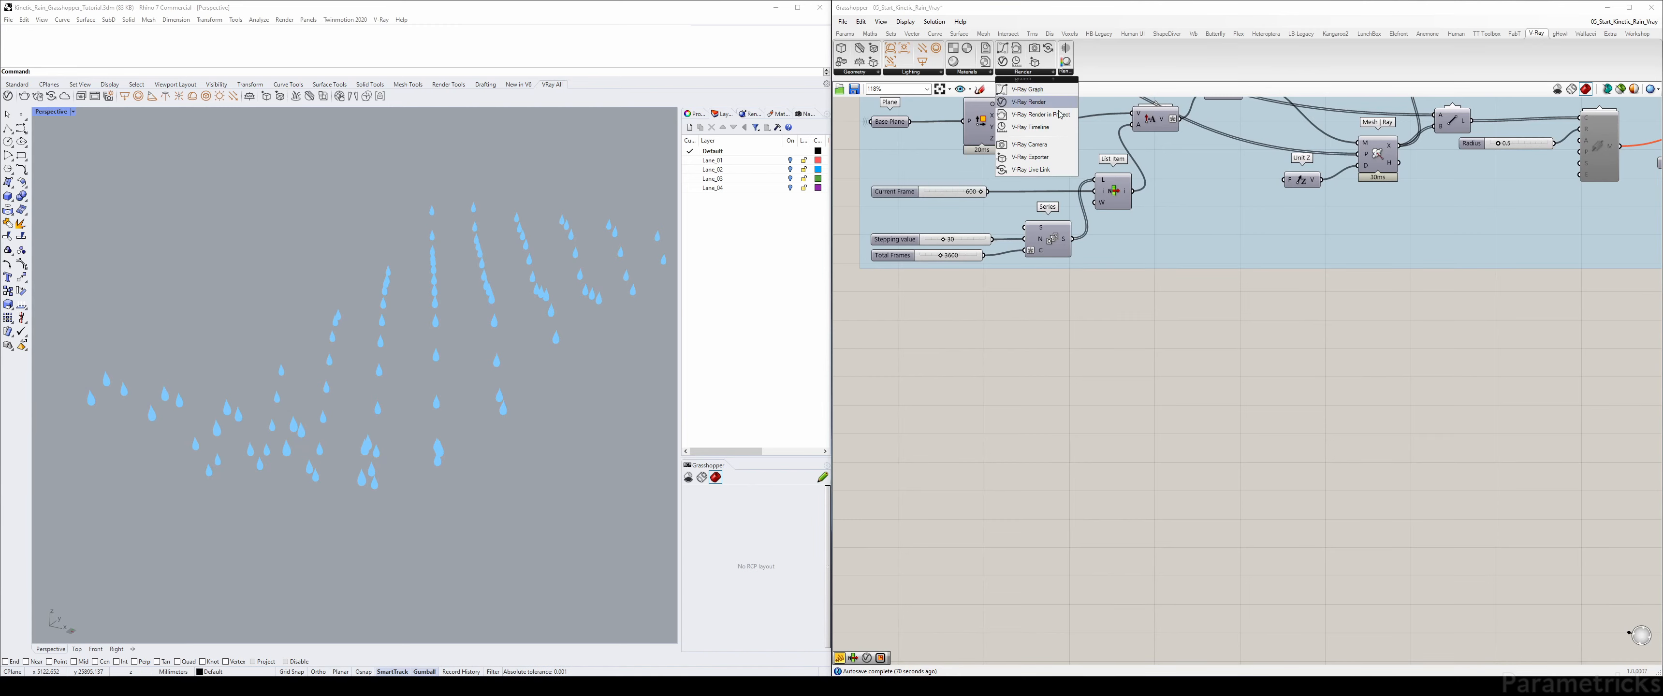
drag(1058, 131, 1114, 408)
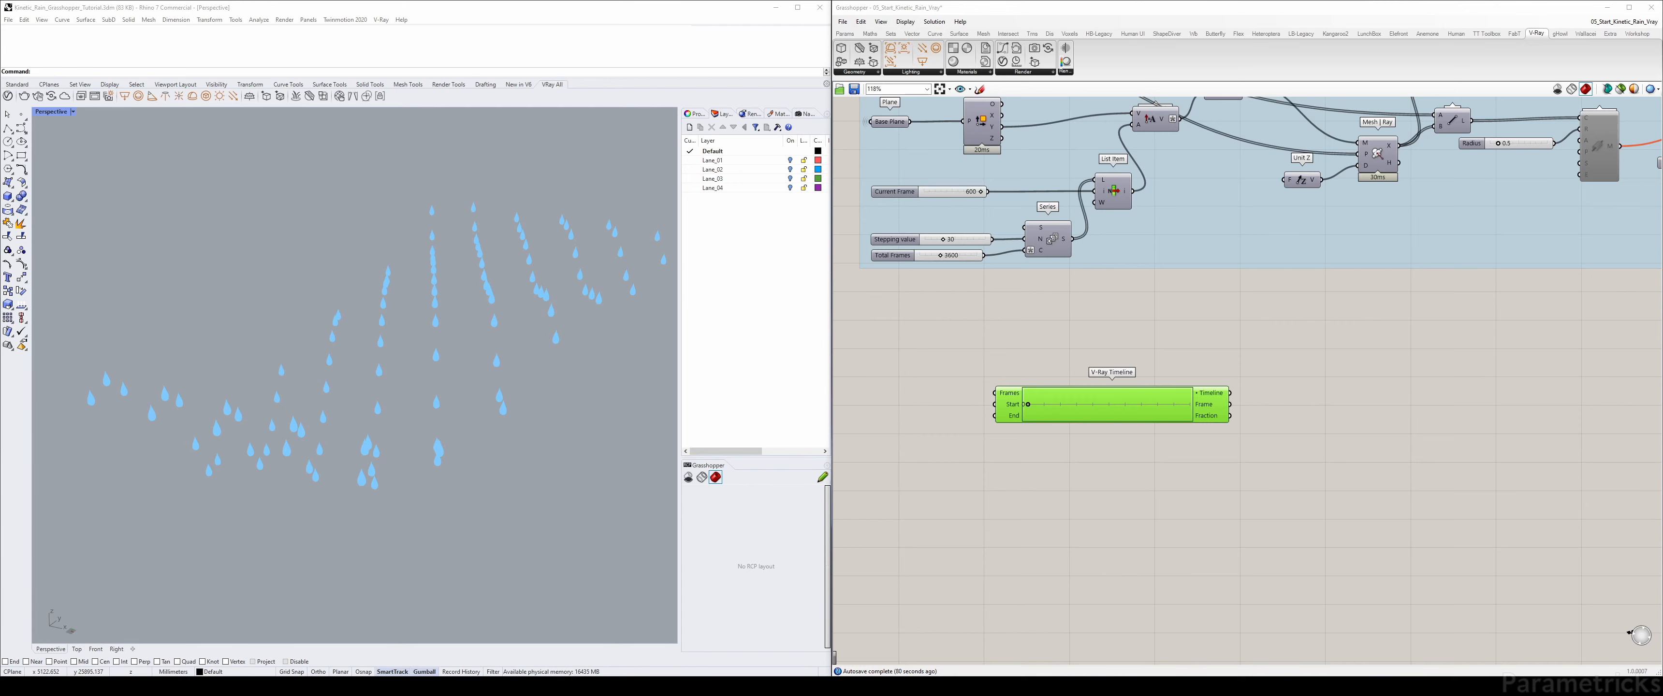
click(997, 314)
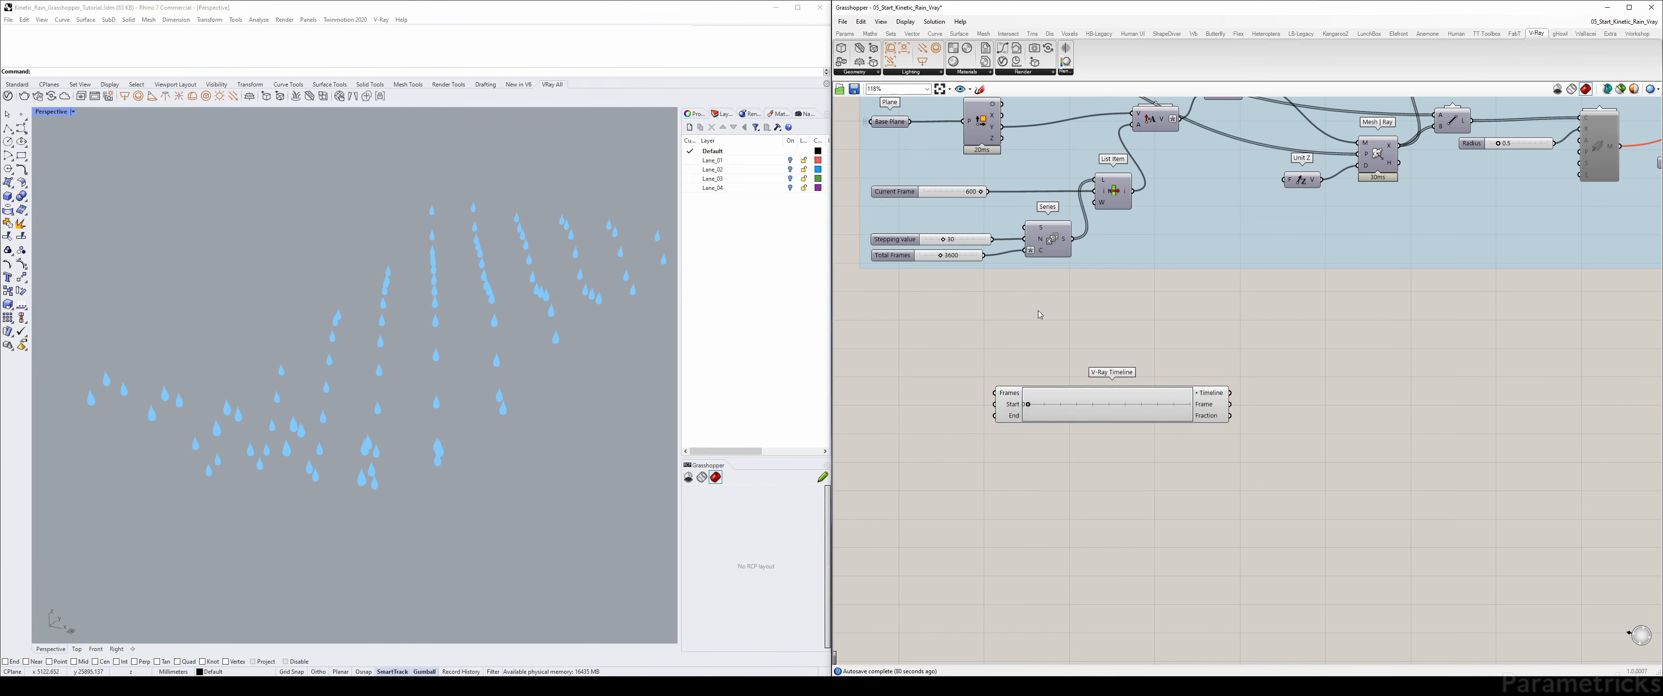
- Set the Current Frame slider's maximum to 3600 and its value to 3600
right_drag(1038, 311, 1057, 358)
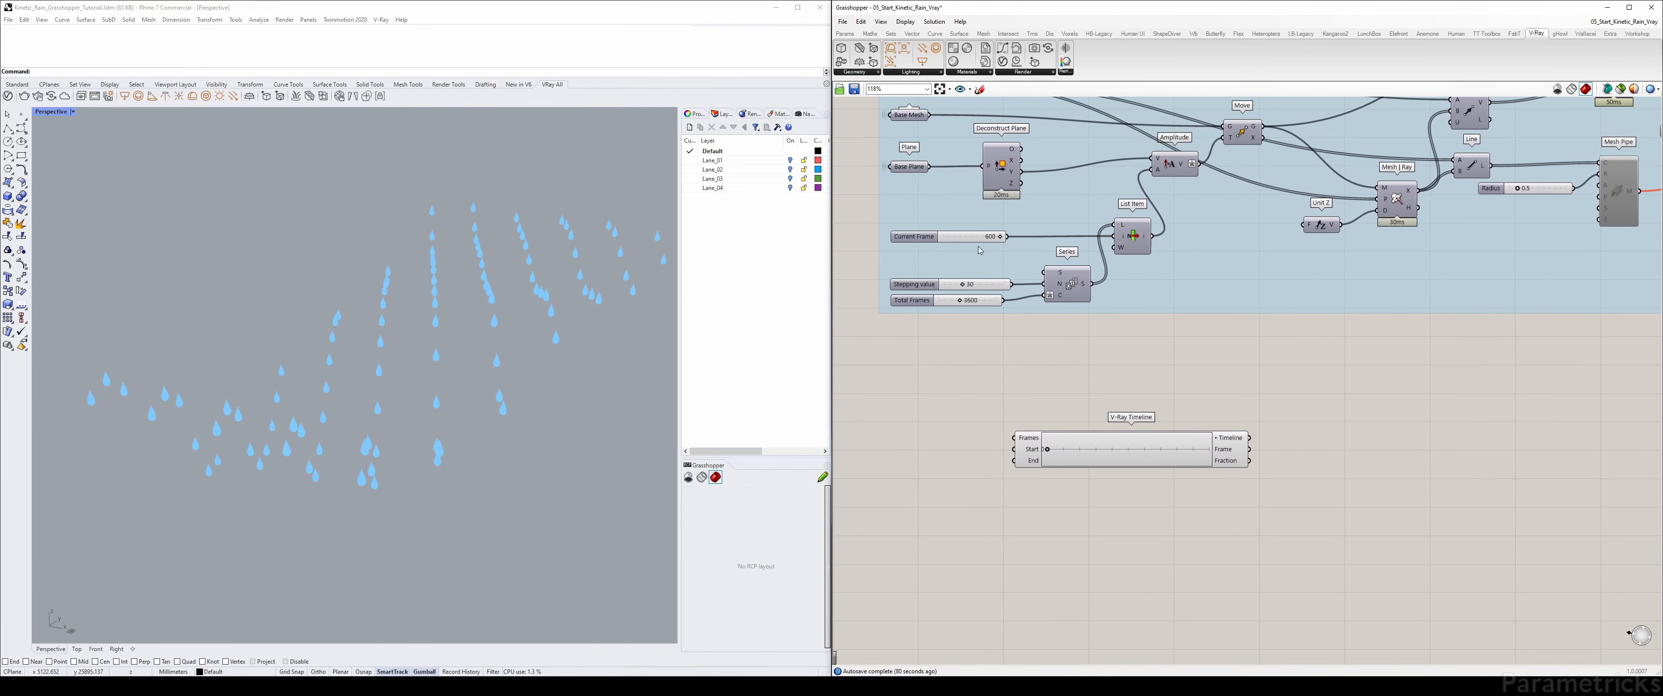
click(947, 239)
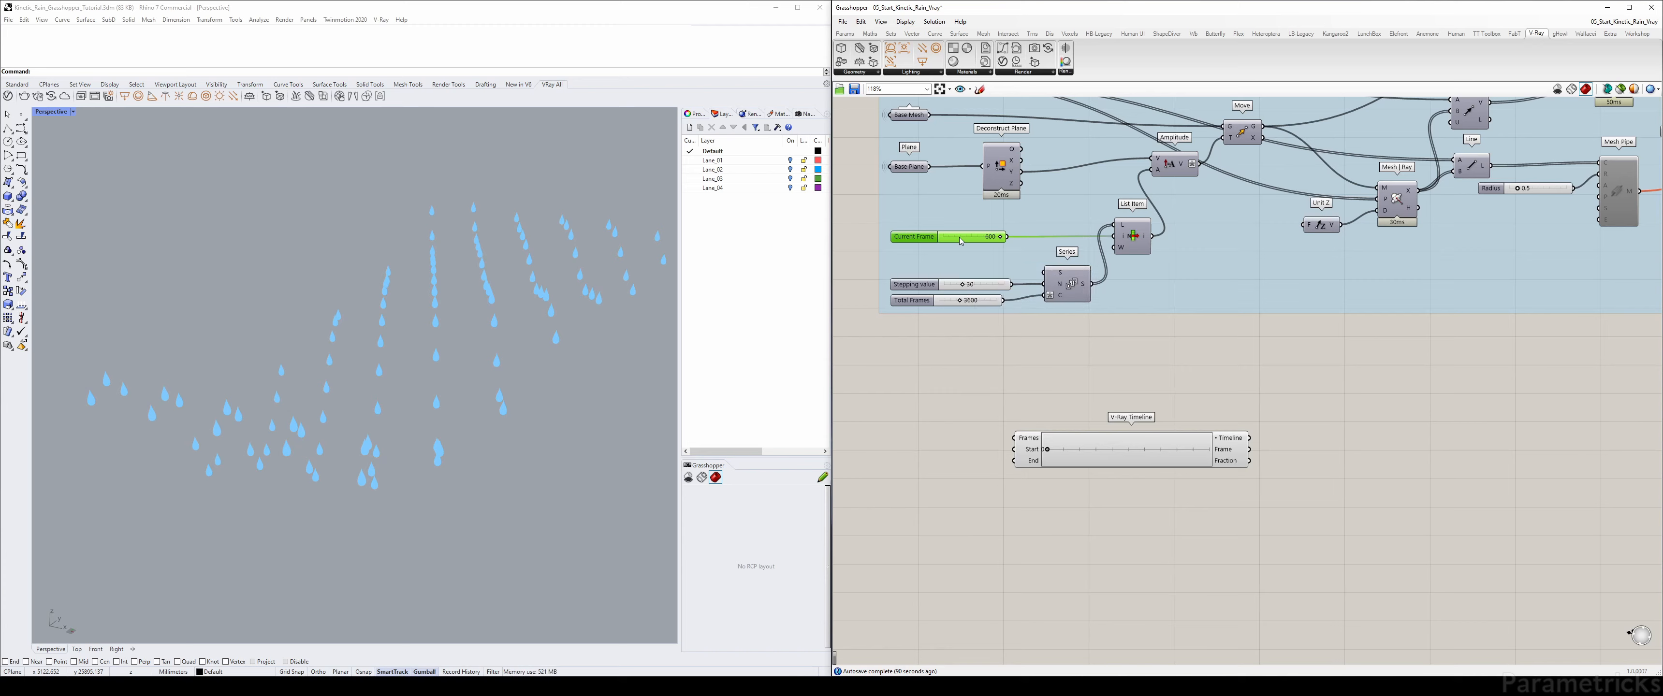
double_click(931, 238)
click(947, 264)
text(360)
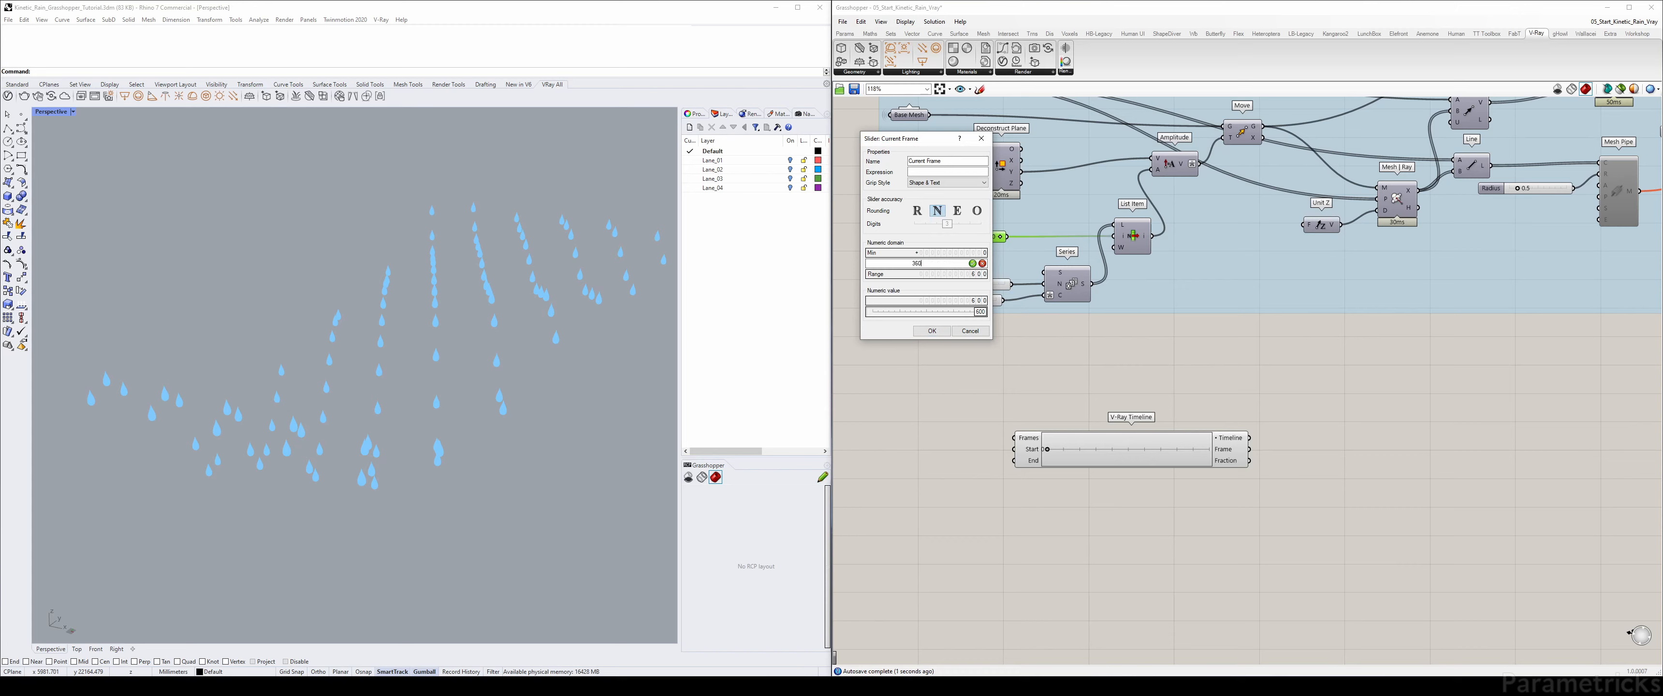
text(0)
key(Return)
click(924, 329)
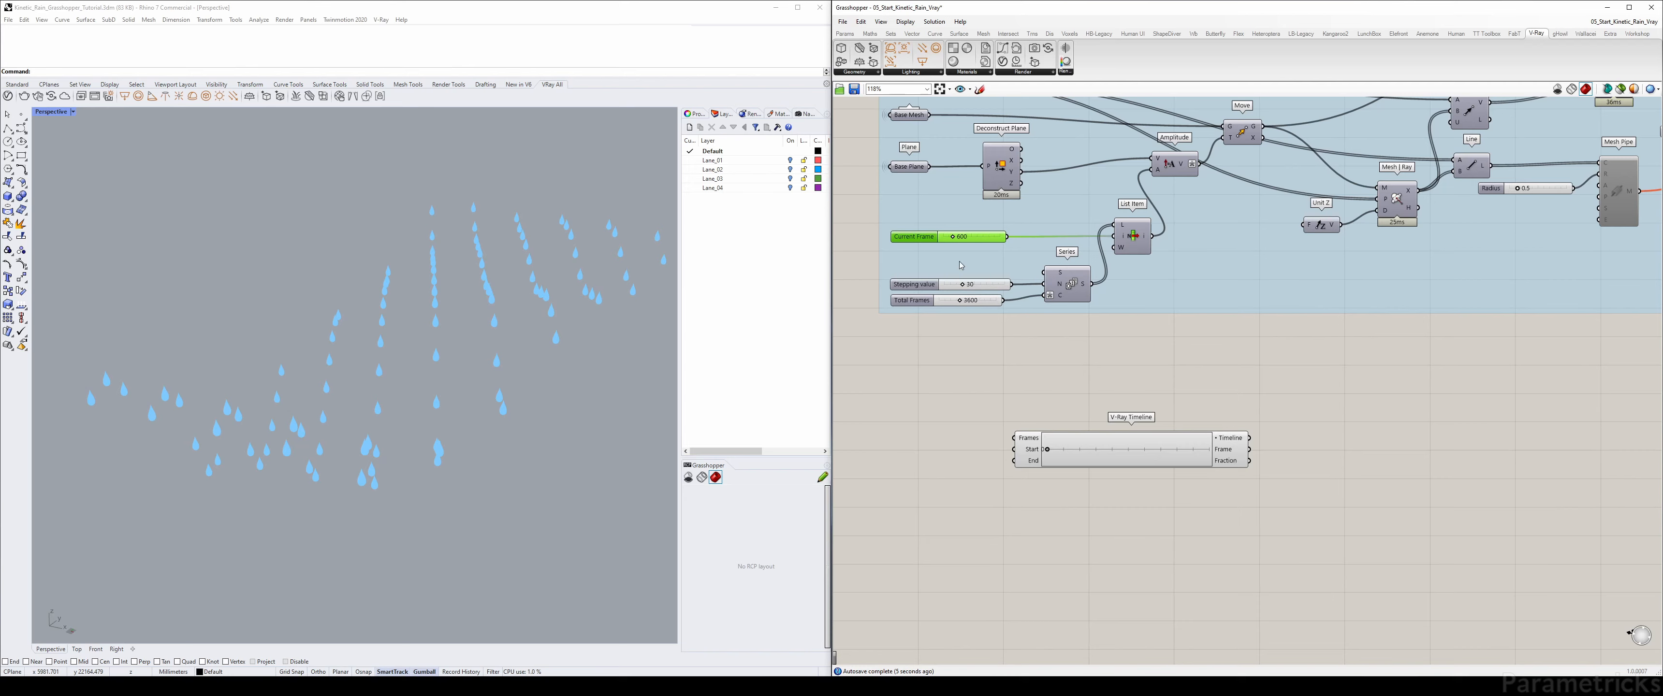
drag(953, 237, 1034, 236)
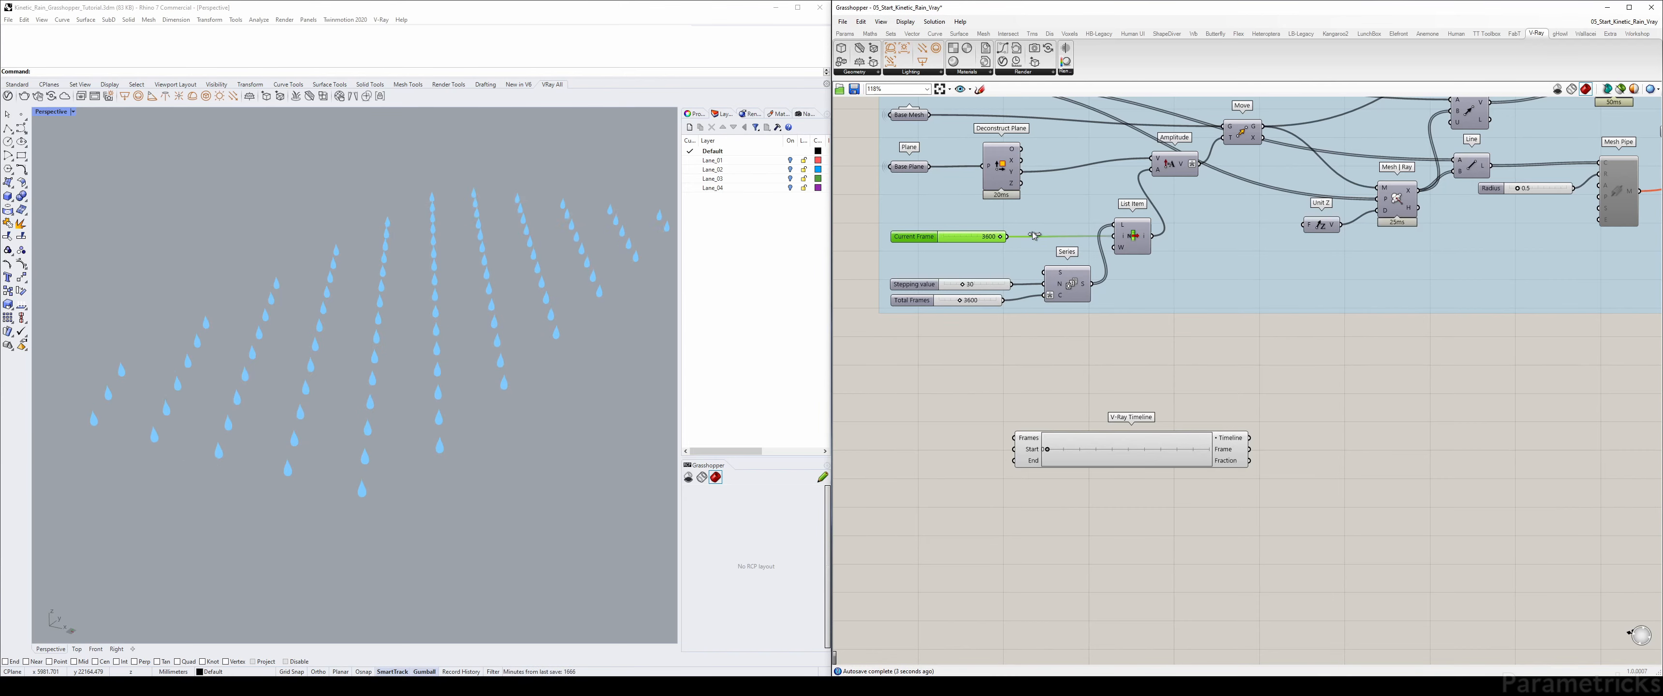
- Check the Series component's output values and move the V-Ray Timeline up, closer to the Animation Setup group
mouse_move(1147, 240)
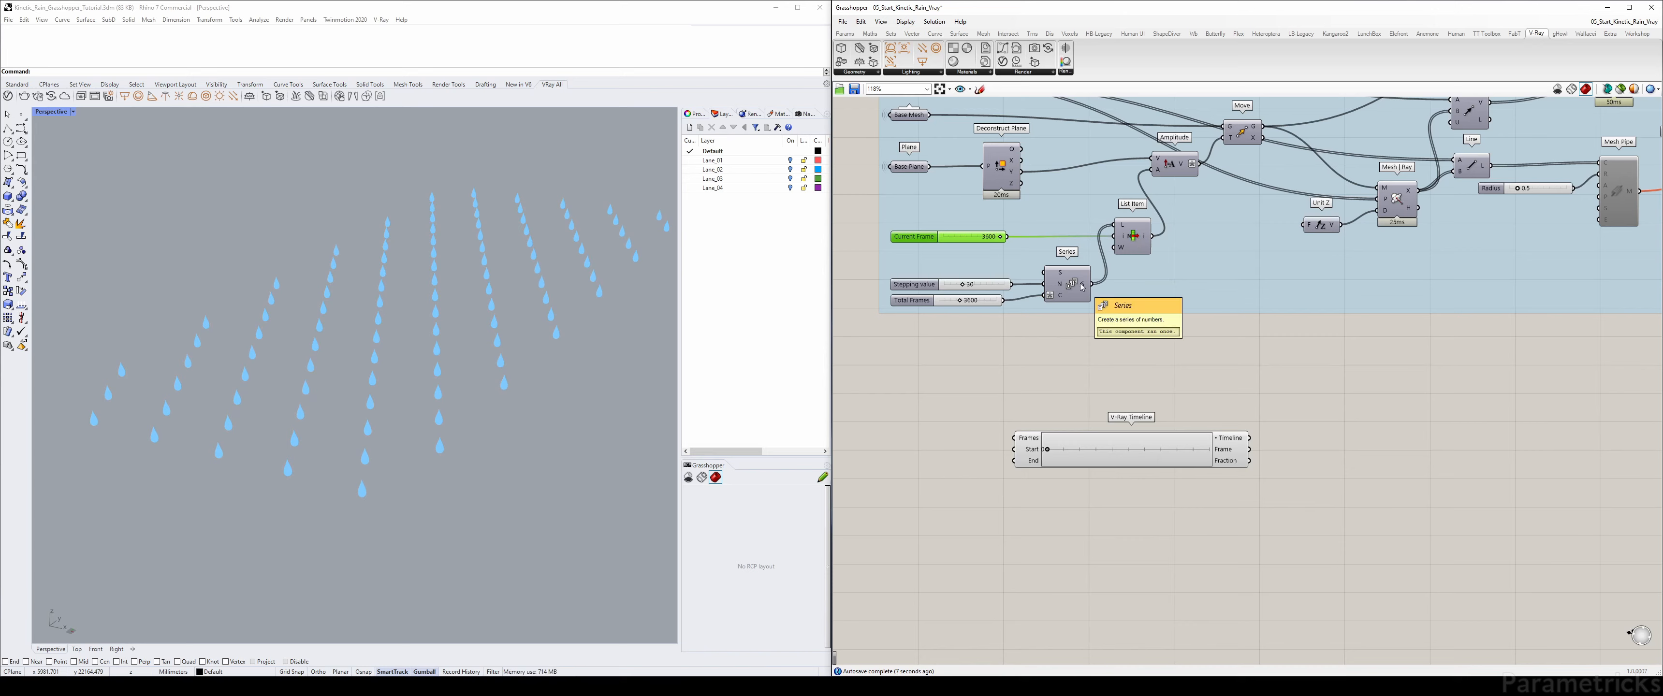
mouse_move(1086, 287)
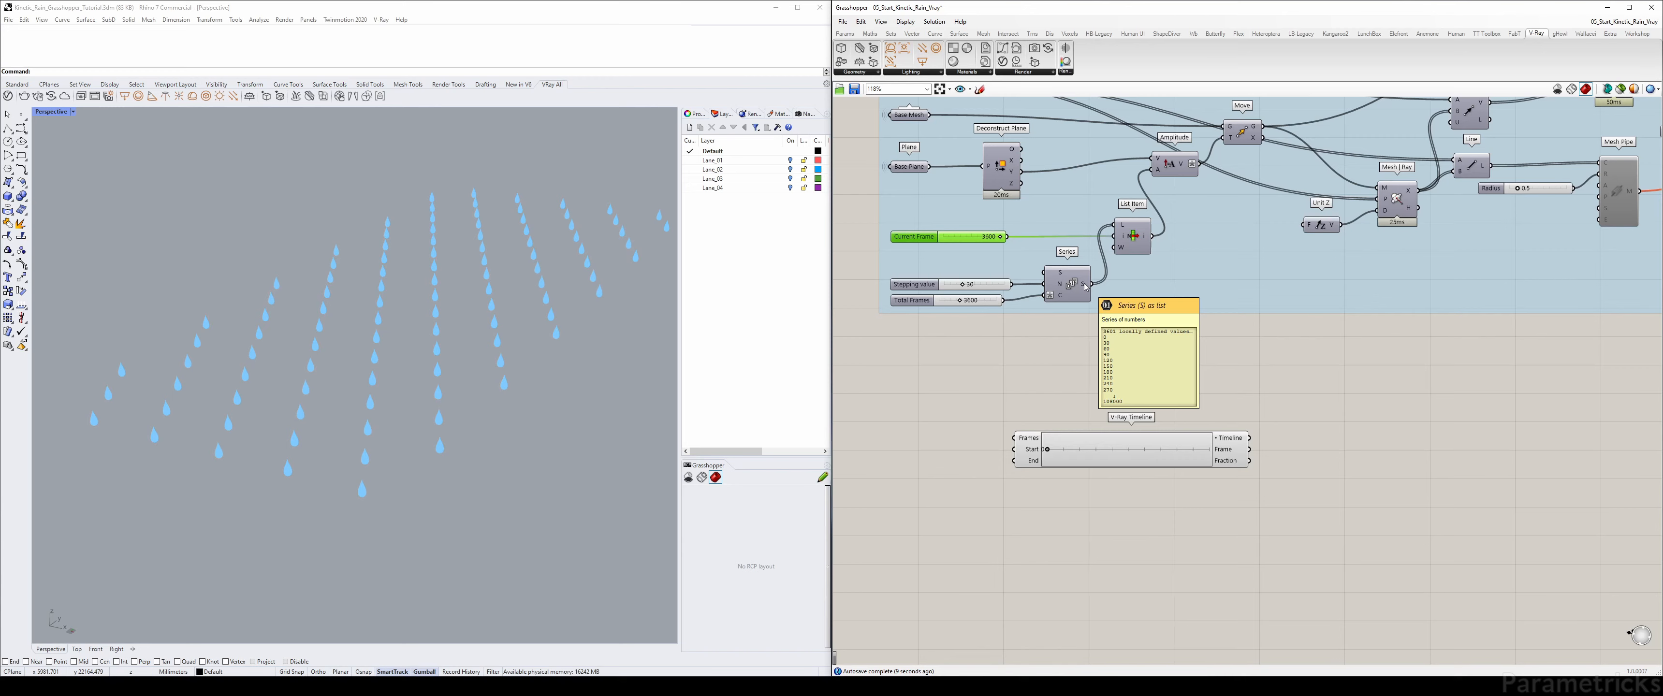
right_drag(1064, 404, 1069, 339)
mouse_move(1078, 389)
mouse_down()
mouse_move(1062, 360)
mouse_move(1206, 363)
mouse_move(1045, 376)
mouse_move(1184, 360)
mouse_move(1077, 371)
mouse_up()
right_drag(963, 199, 957, 224)
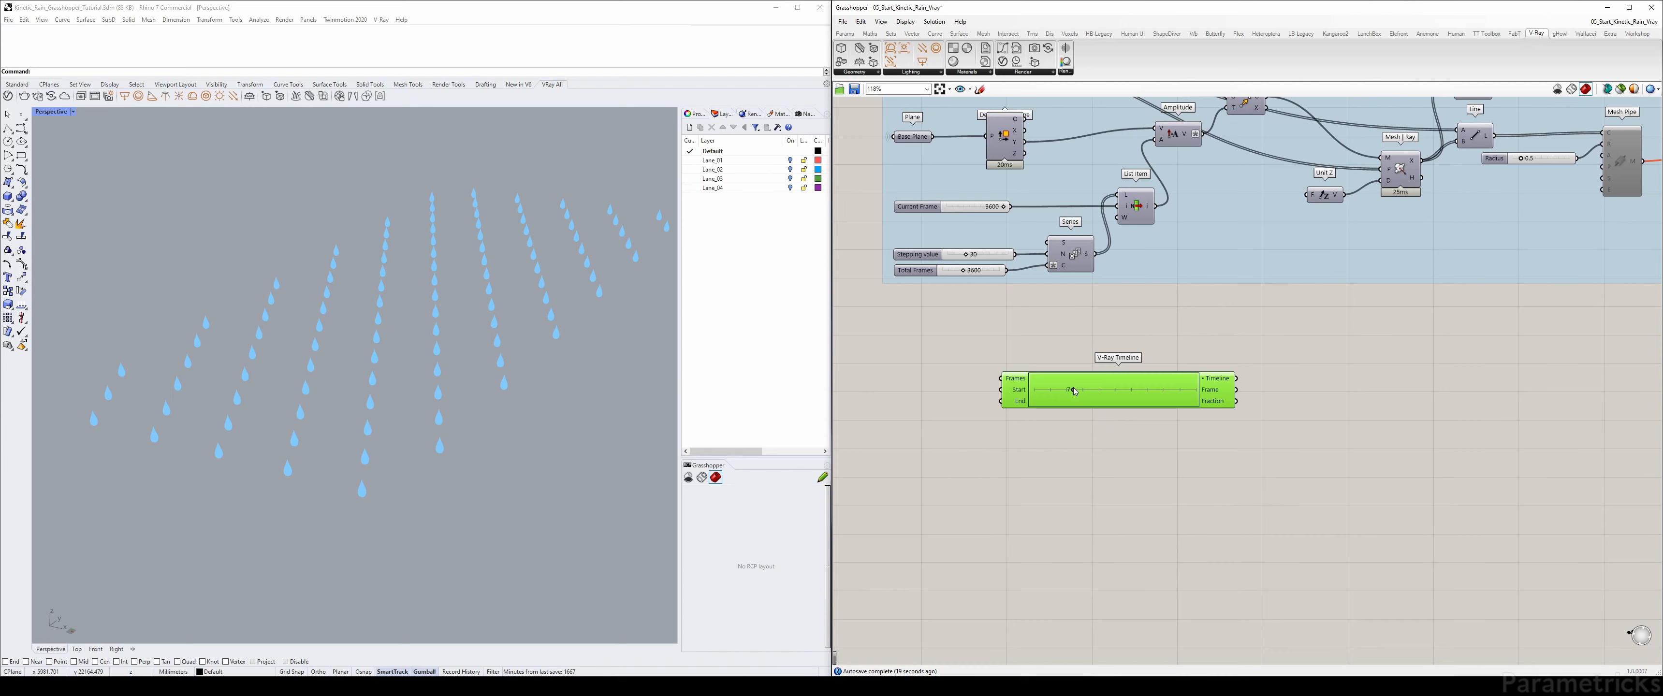
mouse_move(1075, 391)
mouse_down()
mouse_move(1175, 395)
mouse_move(1063, 392)
mouse_up()
drag(1075, 398, 1067, 368)
click(1028, 321)
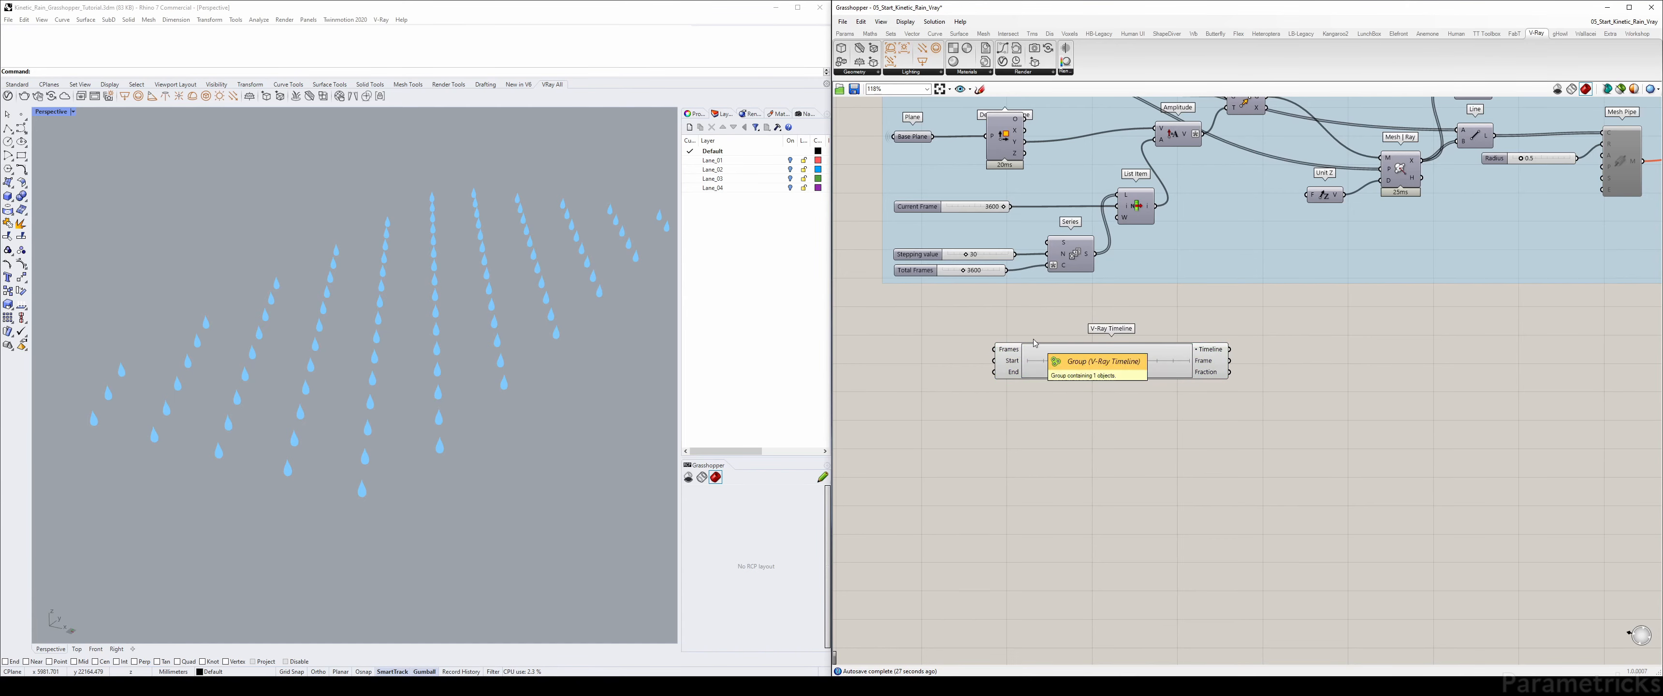
- Check the V-Ray Timeline's Frames input and shift the component away from the Total Frames slider to free space before its inputs
scroll(1036, 331, up, 2)
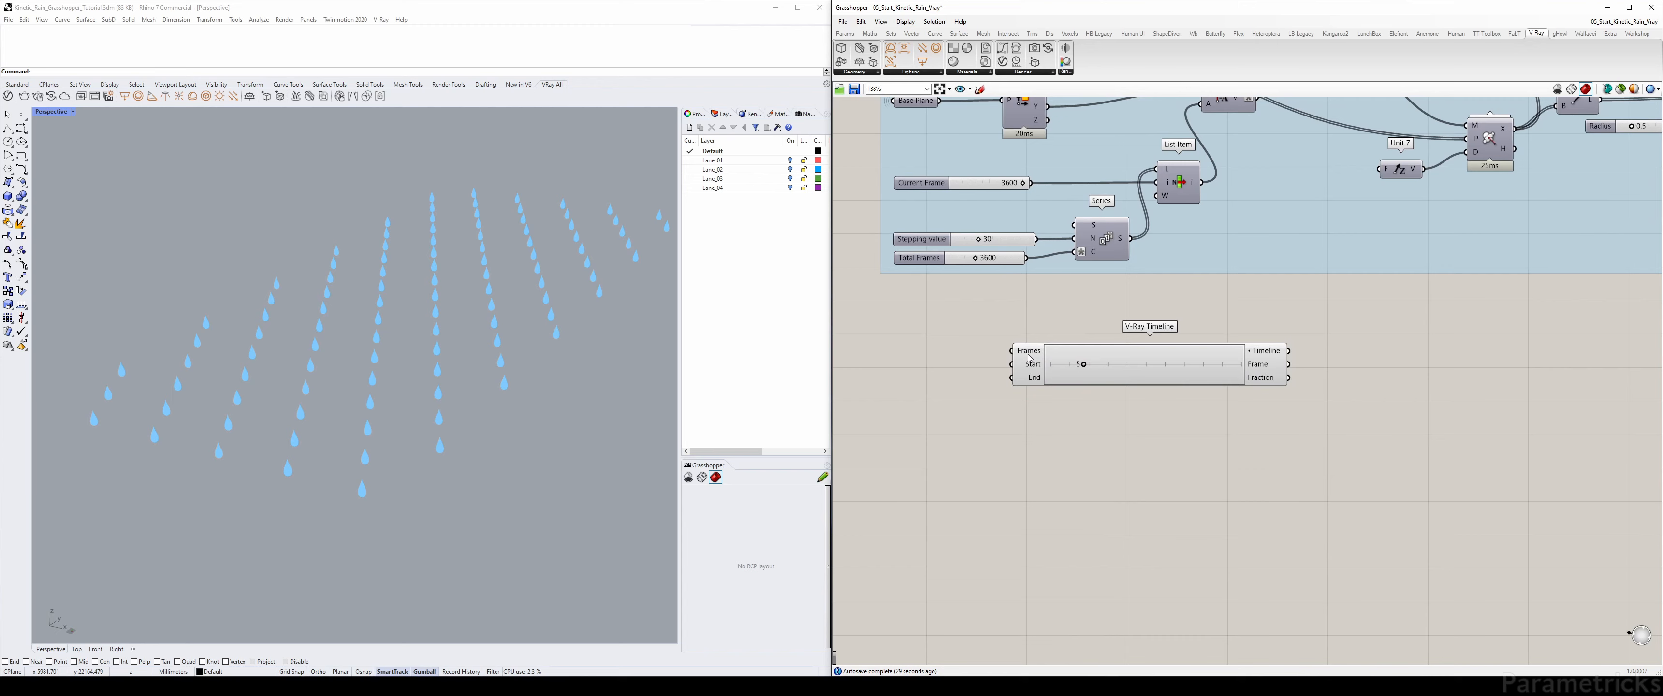
mouse_move(1029, 354)
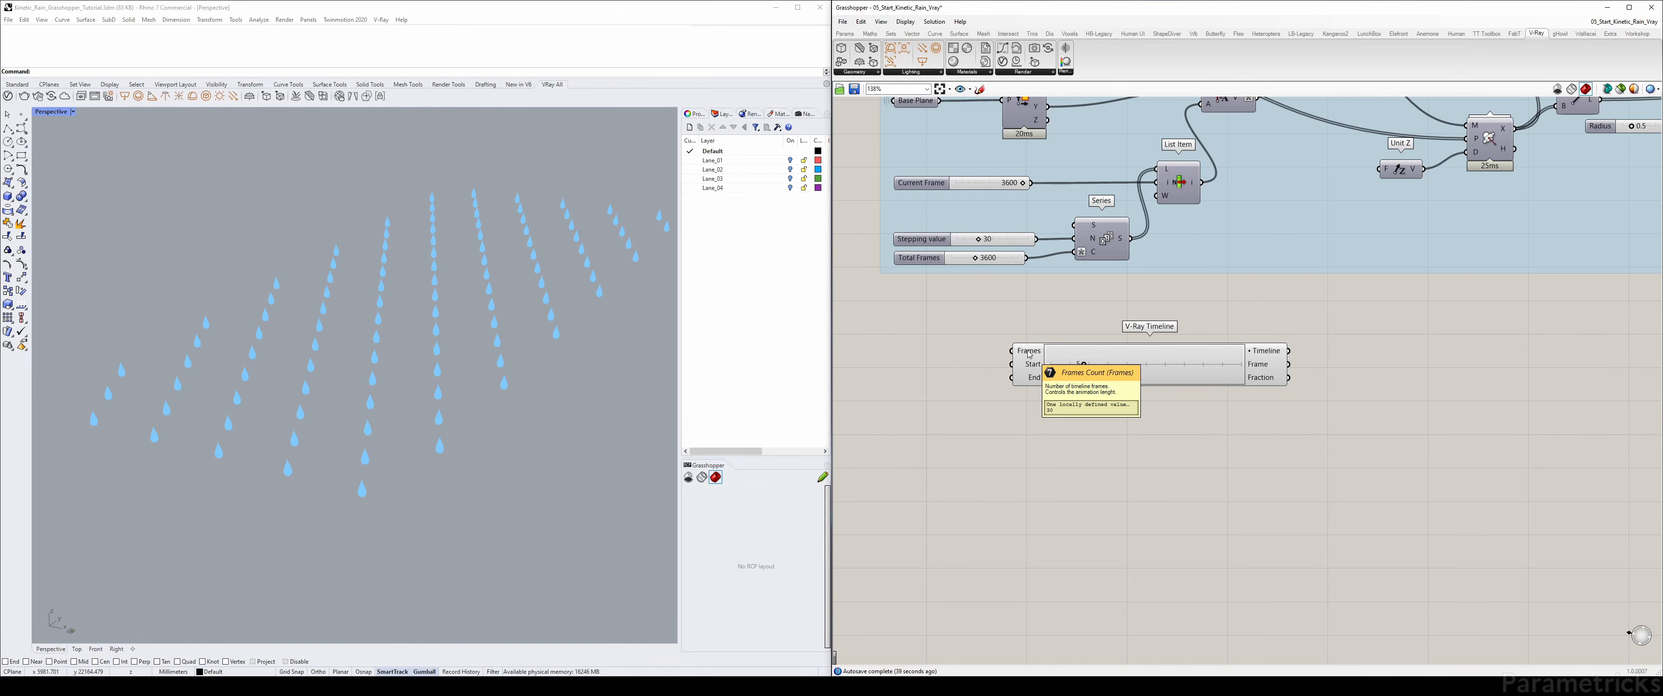
click(921, 258)
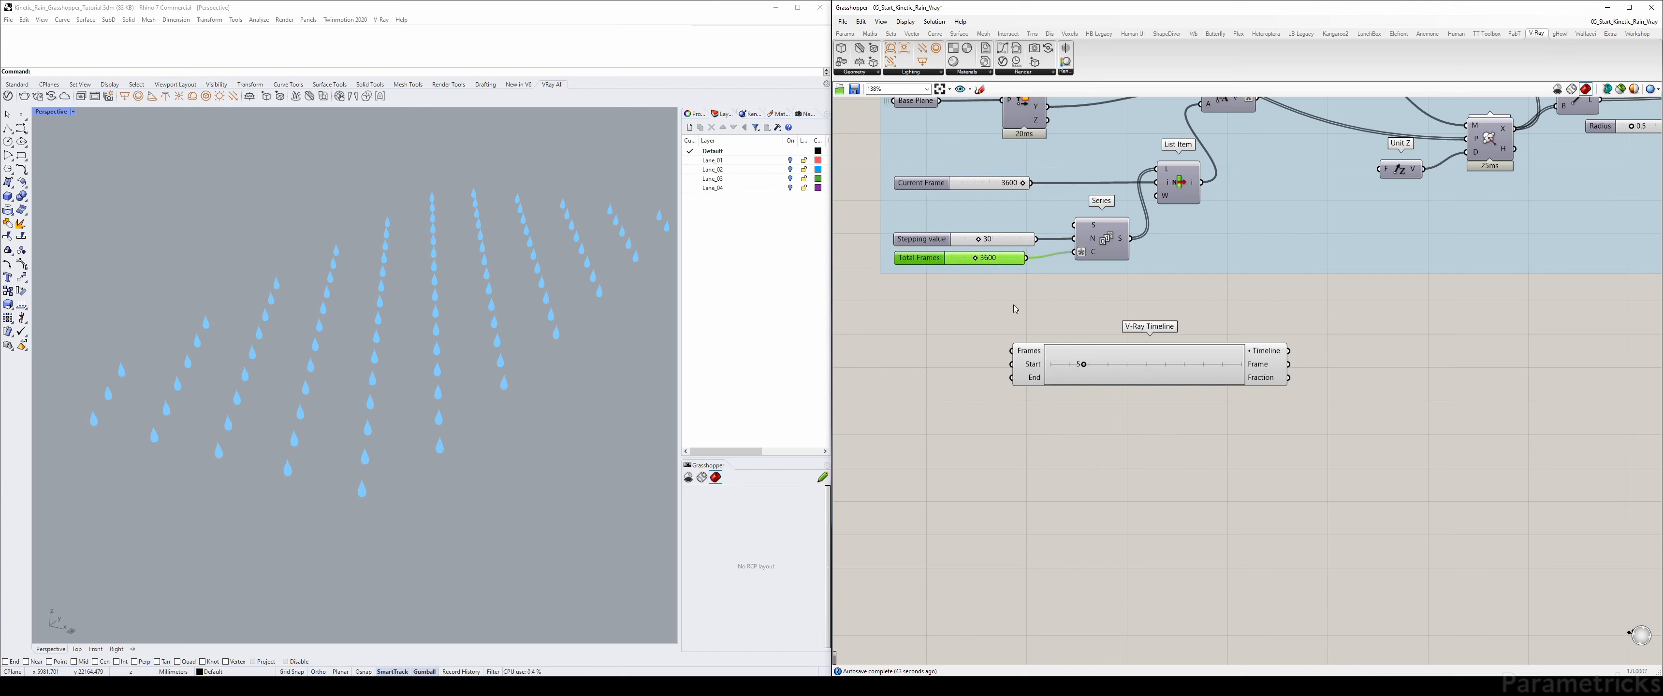
drag(1064, 350, 1140, 348)
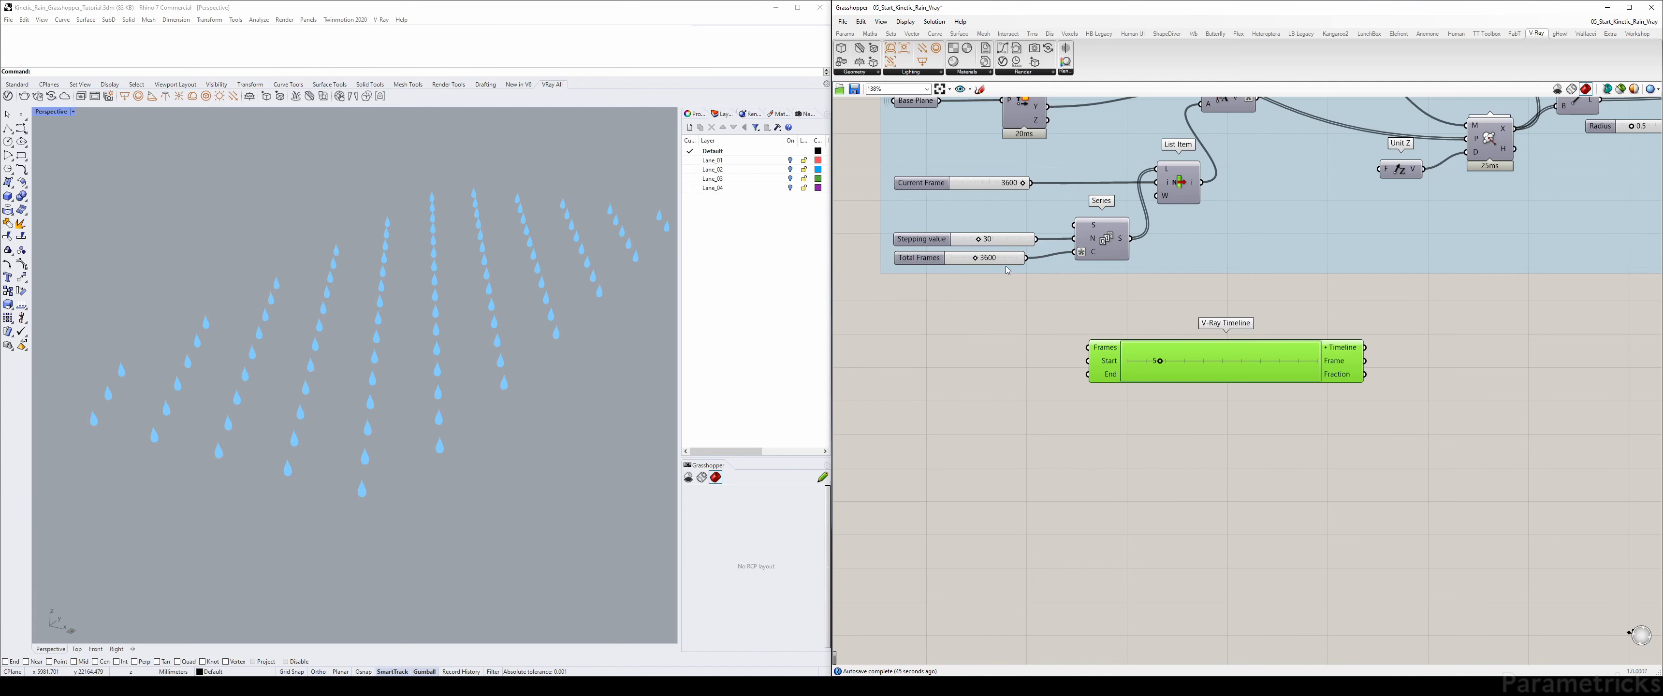
- Add a Data parameter before the V-Ray Timeline, feed it from the Total Frames slider, and space the two components apart
double_click(1008, 354)
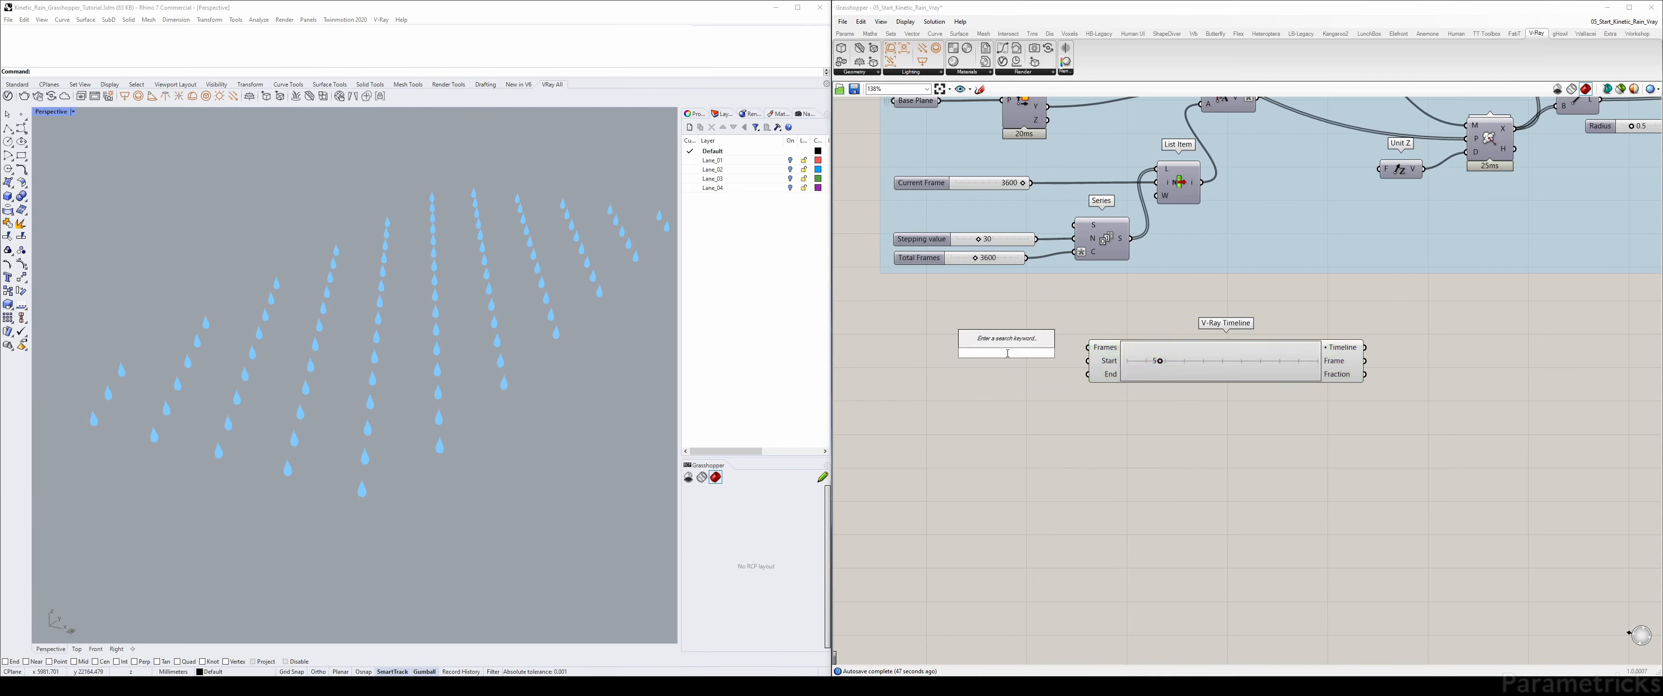
text(data)
key(Return)
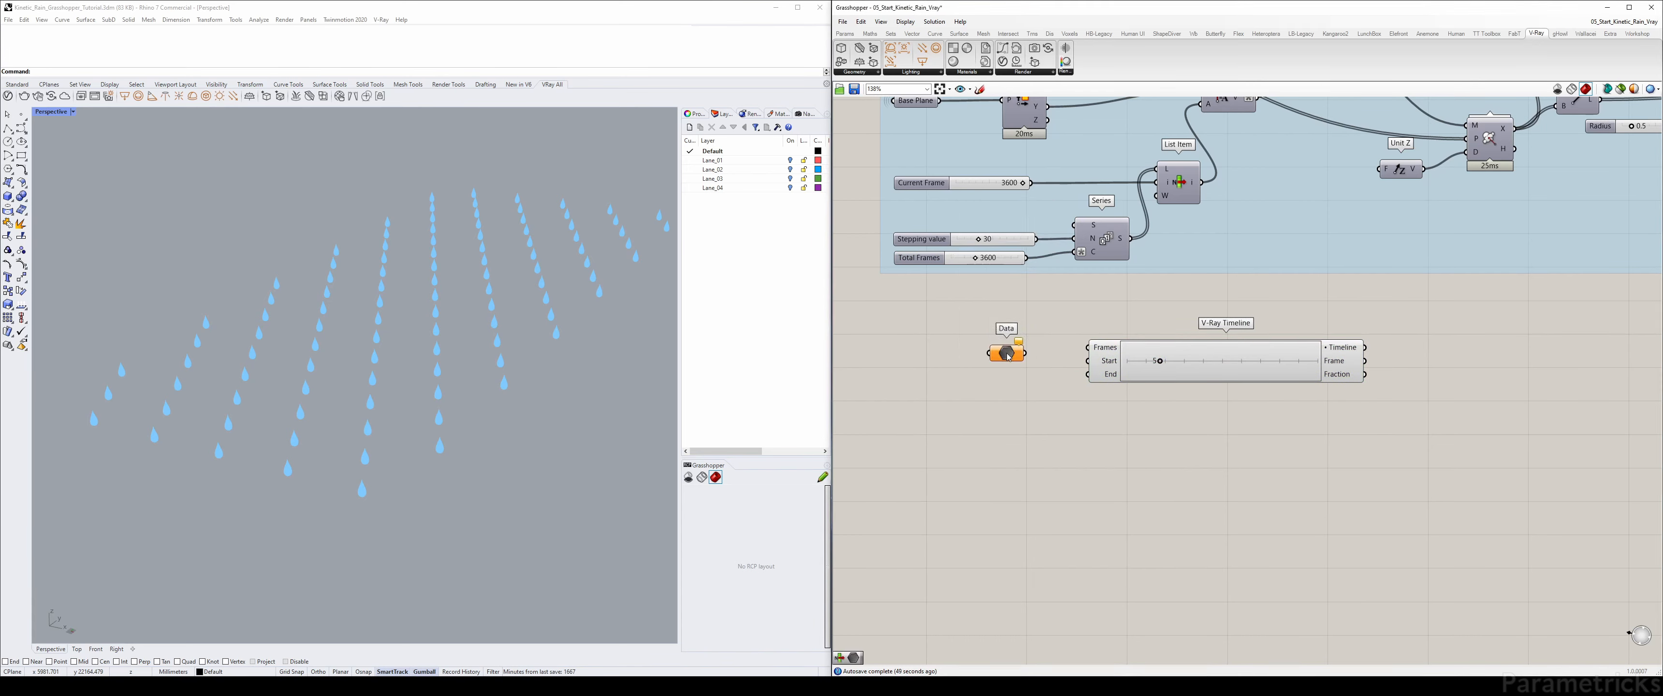
scroll(1023, 359, up, 1)
drag(1027, 247, 980, 359)
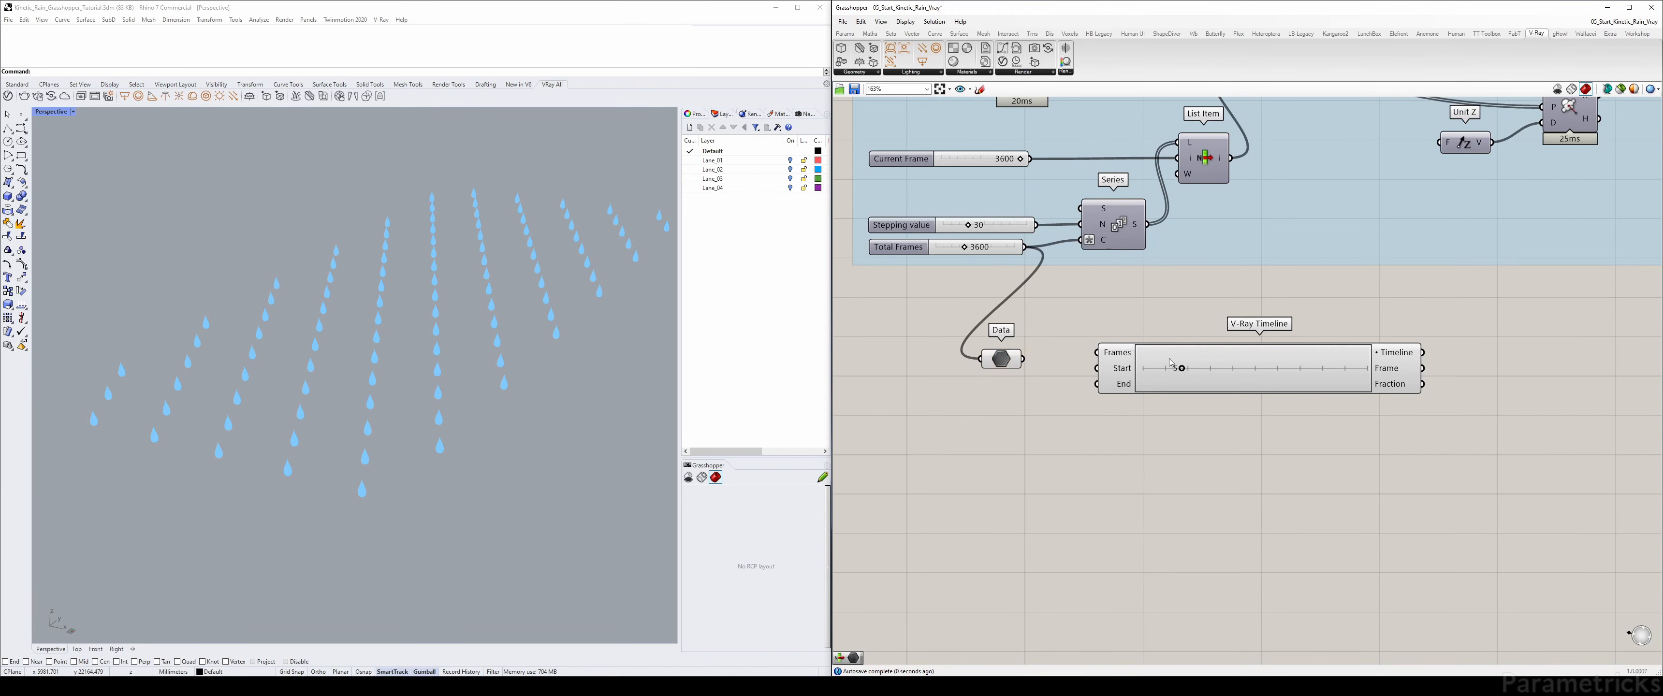
drag(1192, 382, 1291, 383)
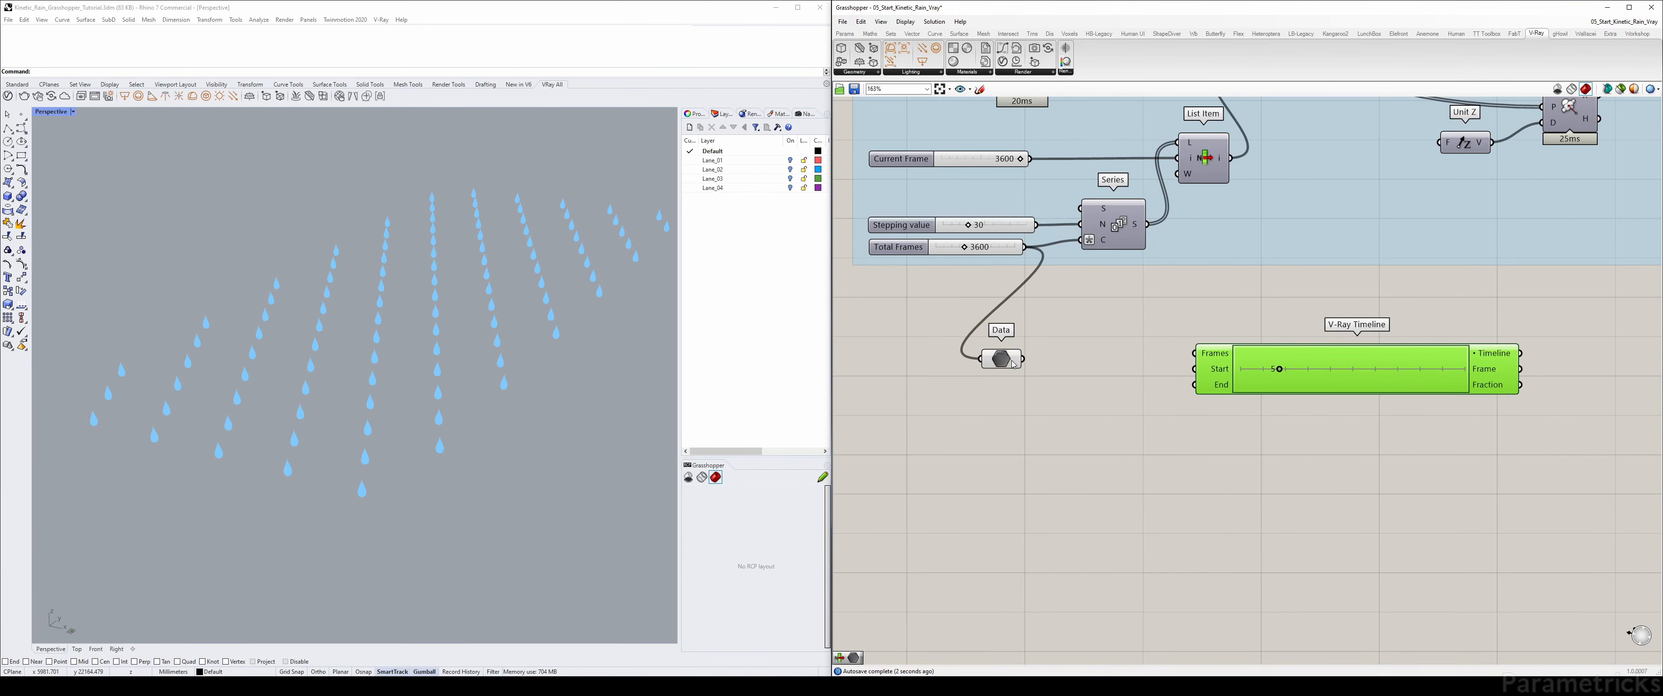
mouse_move(1024, 359)
mouse_down()
mouse_move(1109, 362)
mouse_move(1038, 363)
mouse_up()
right_click(1039, 363)
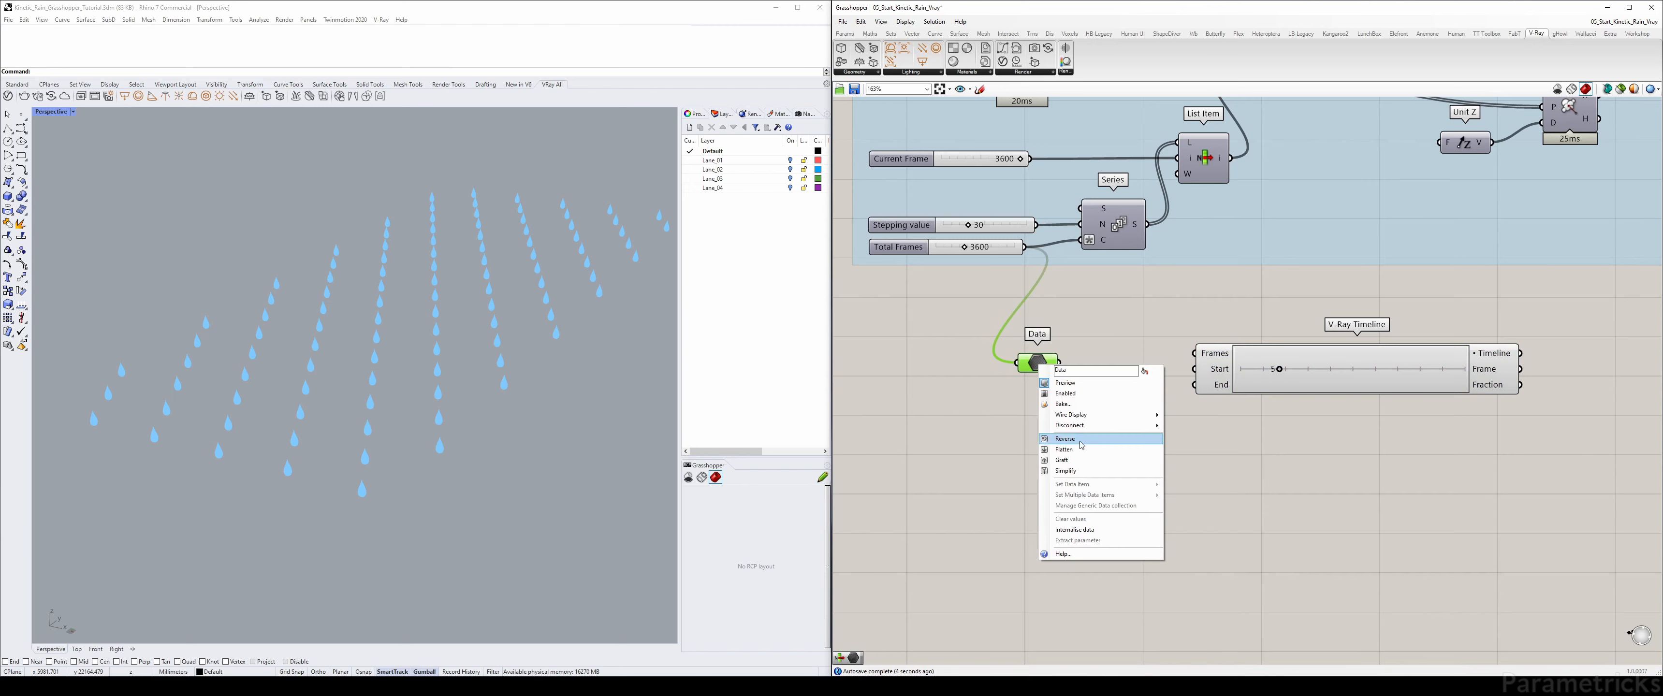
click(954, 411)
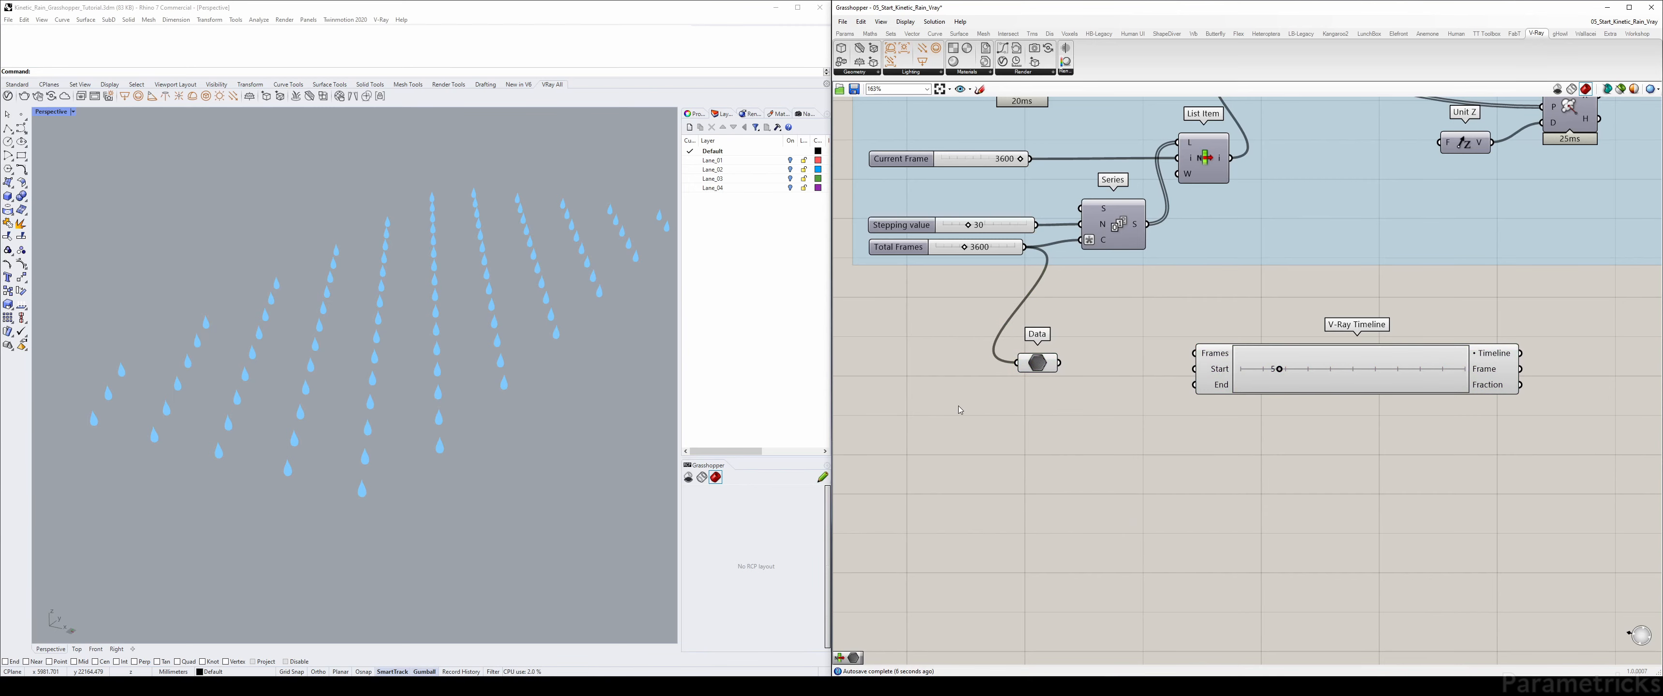
- Replace the Data parameter with a Number parameter placed below the Total Frames slider
double_click(960, 410)
text(nun)
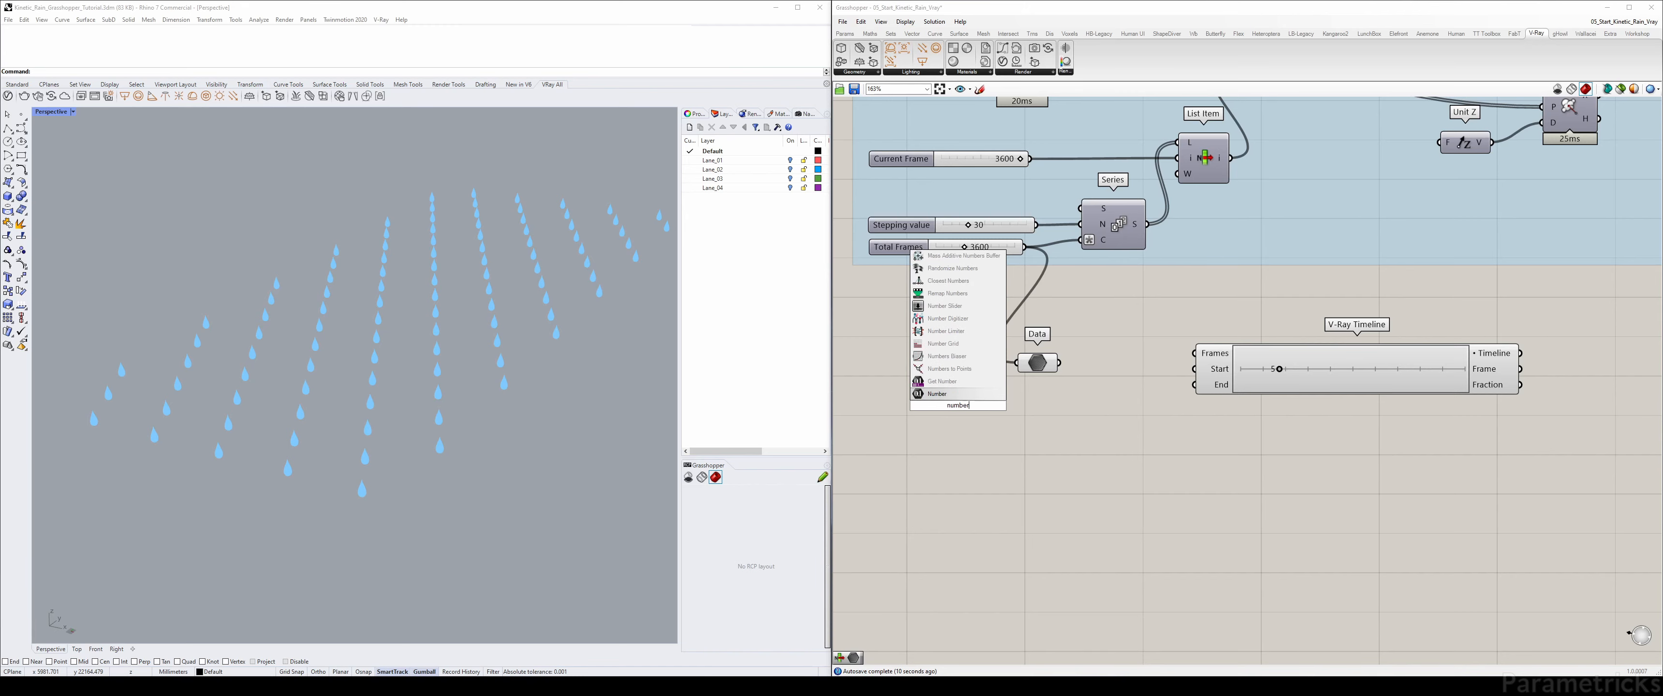
key(Return)
right_click(973, 407)
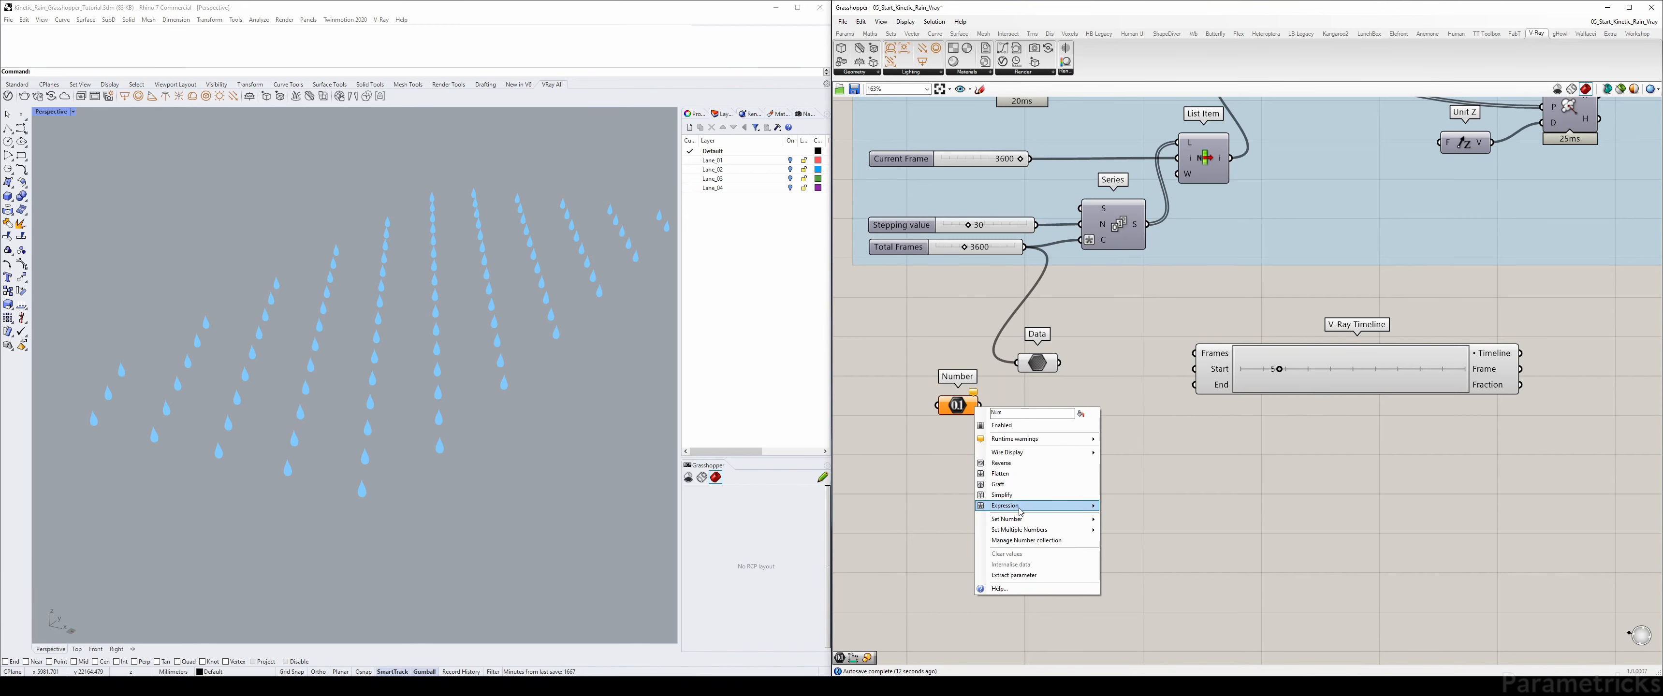
click(1139, 391)
right_click(1032, 365)
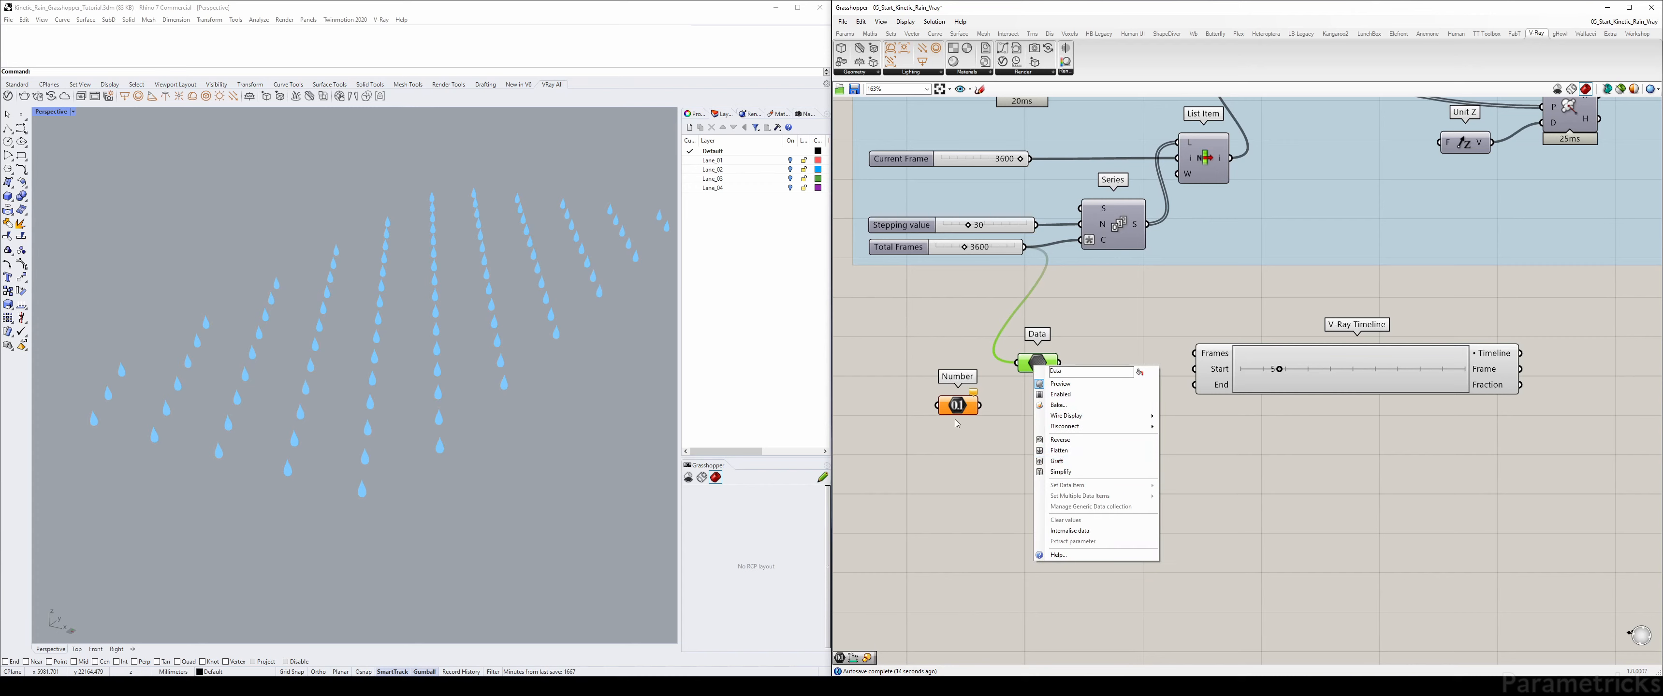
click(1044, 365)
key(Delete)
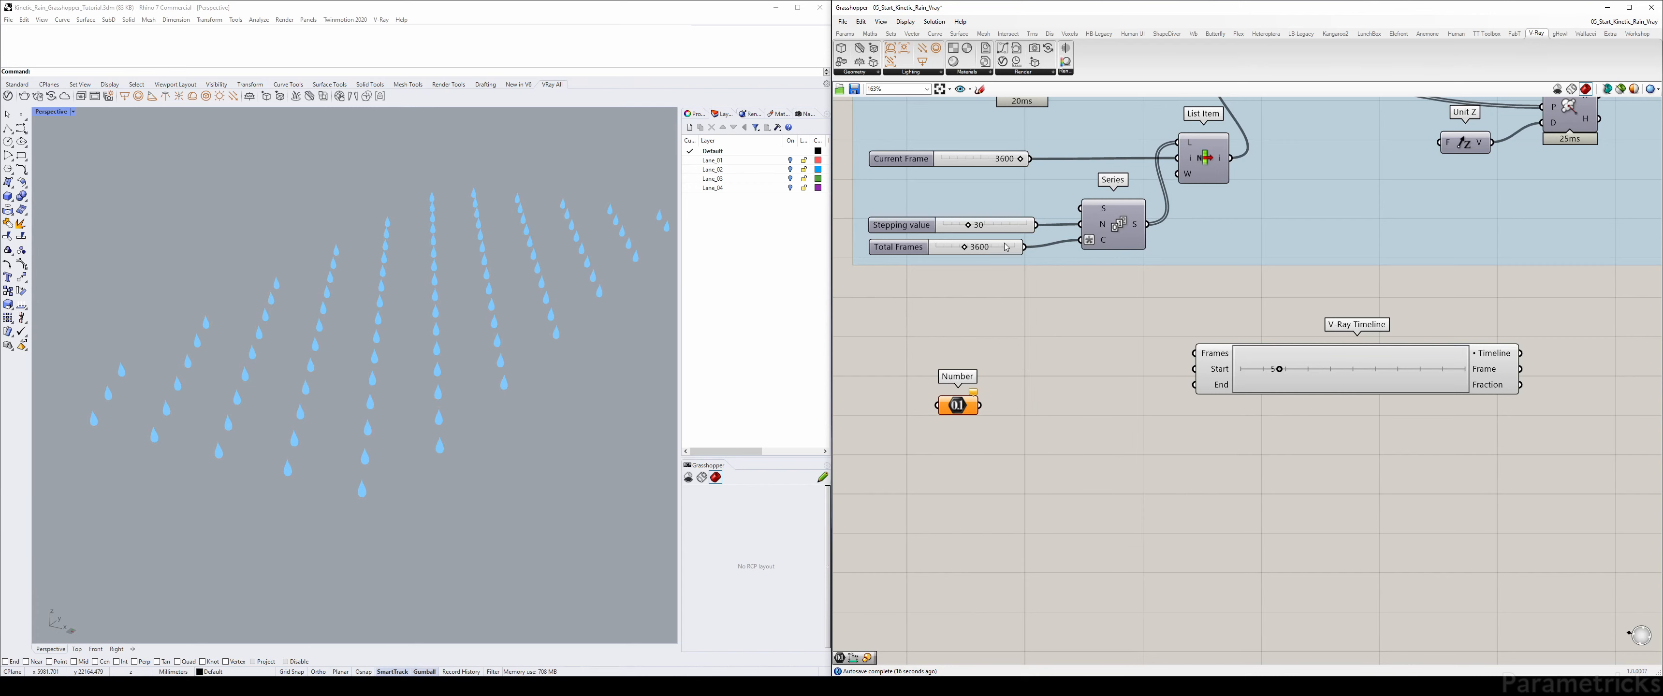
- Wire the Total Frames slider into the Number parameter, label it Total Frames, and position it before the V-Ray Timeline
drag(1025, 246, 1038, 385)
right_click(1038, 385)
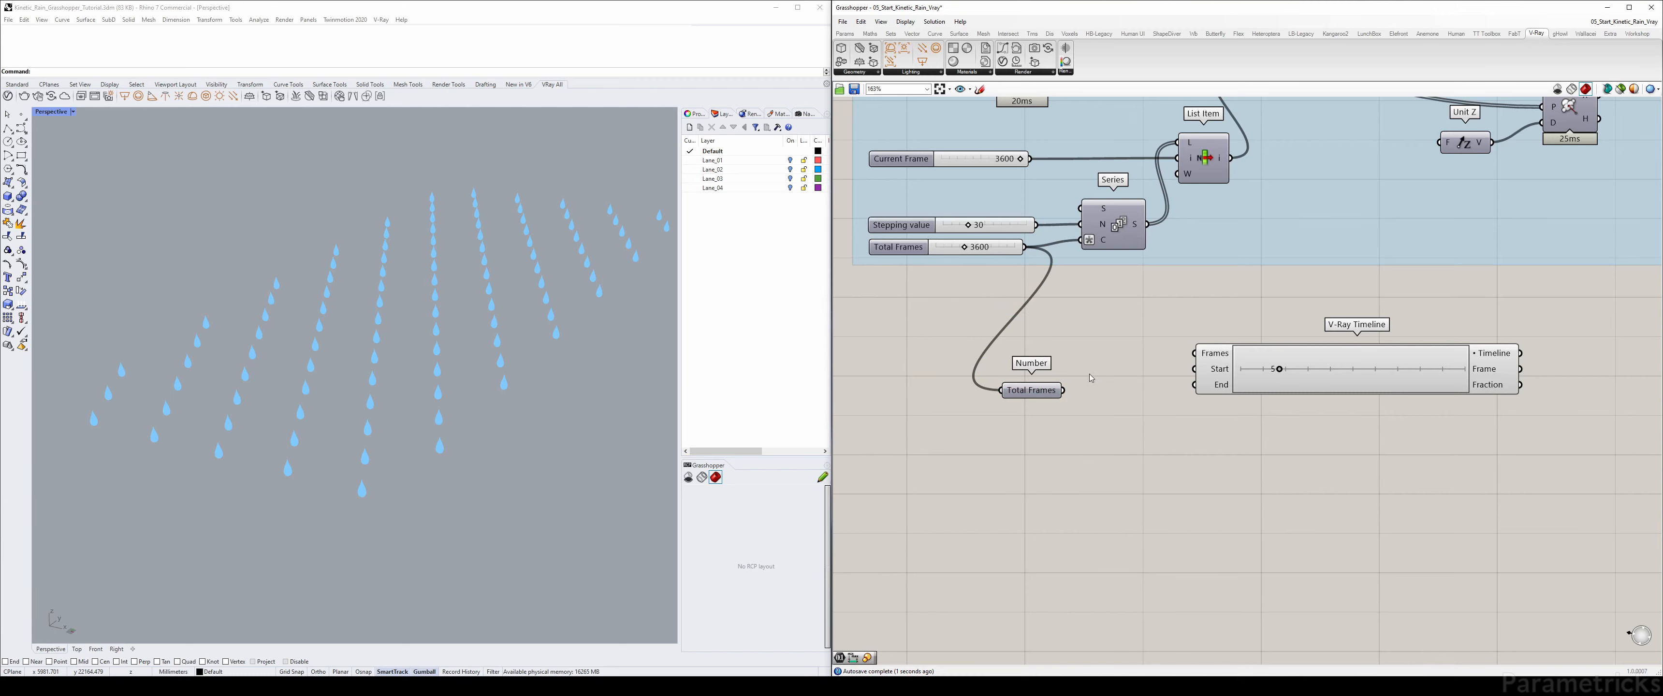
drag(1040, 393, 1067, 380)
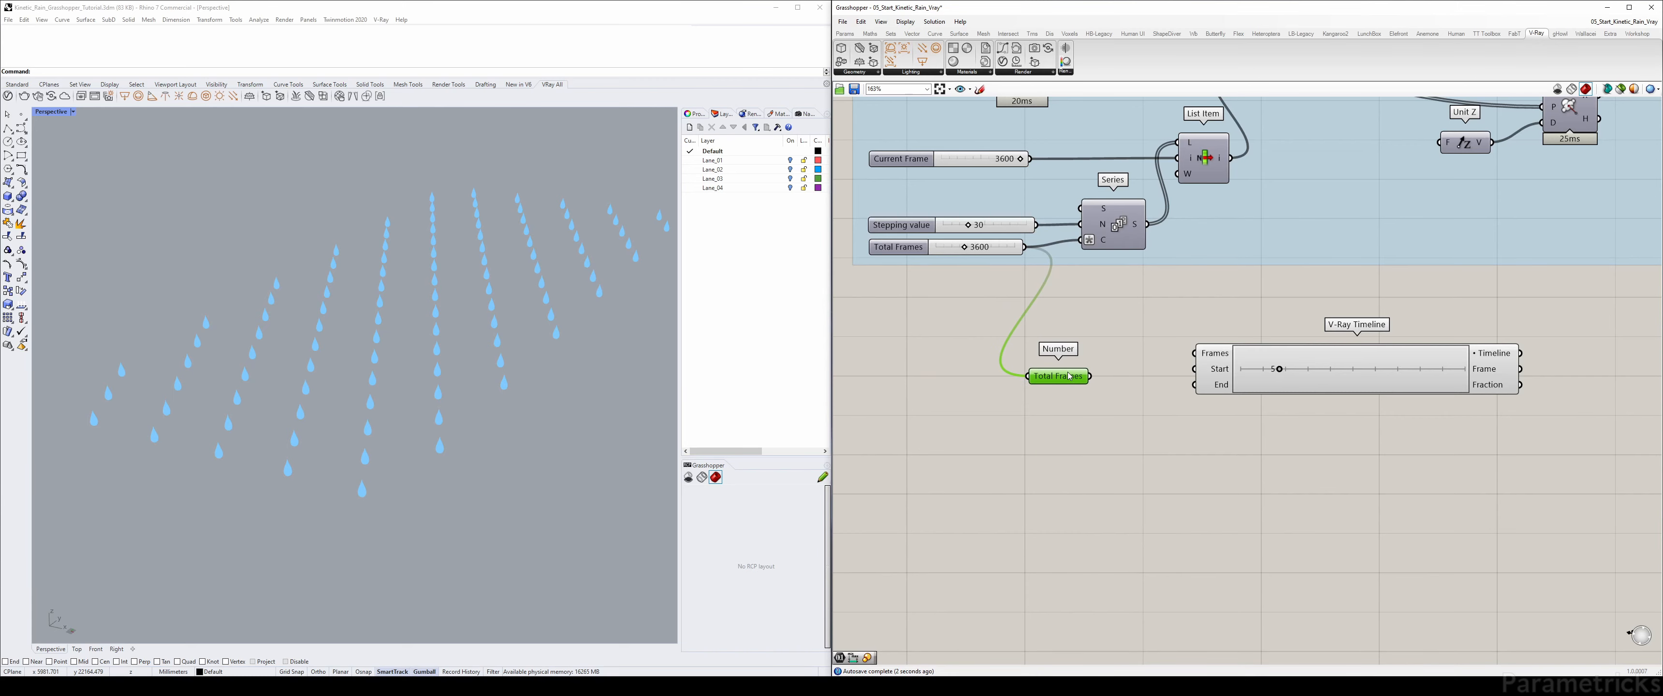
right_drag(1119, 361, 1085, 315)
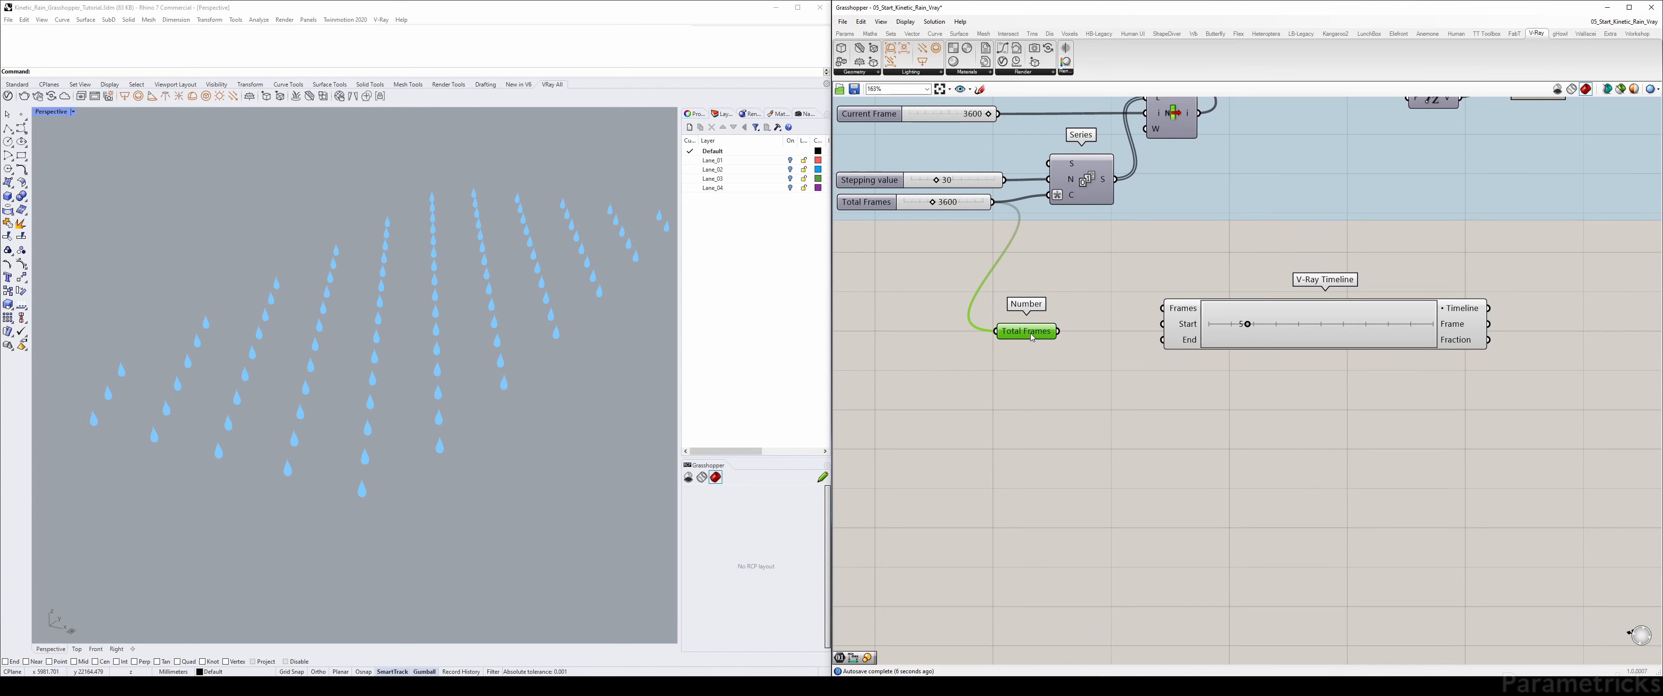
- Align the Total Frames parameter with the V-Ray Timeline, connect it to the Frames input, and move the timeline to its last frame
drag(1032, 337, 1075, 312)
scroll(1116, 317, up, 1)
drag(1226, 326, 1503, 344)
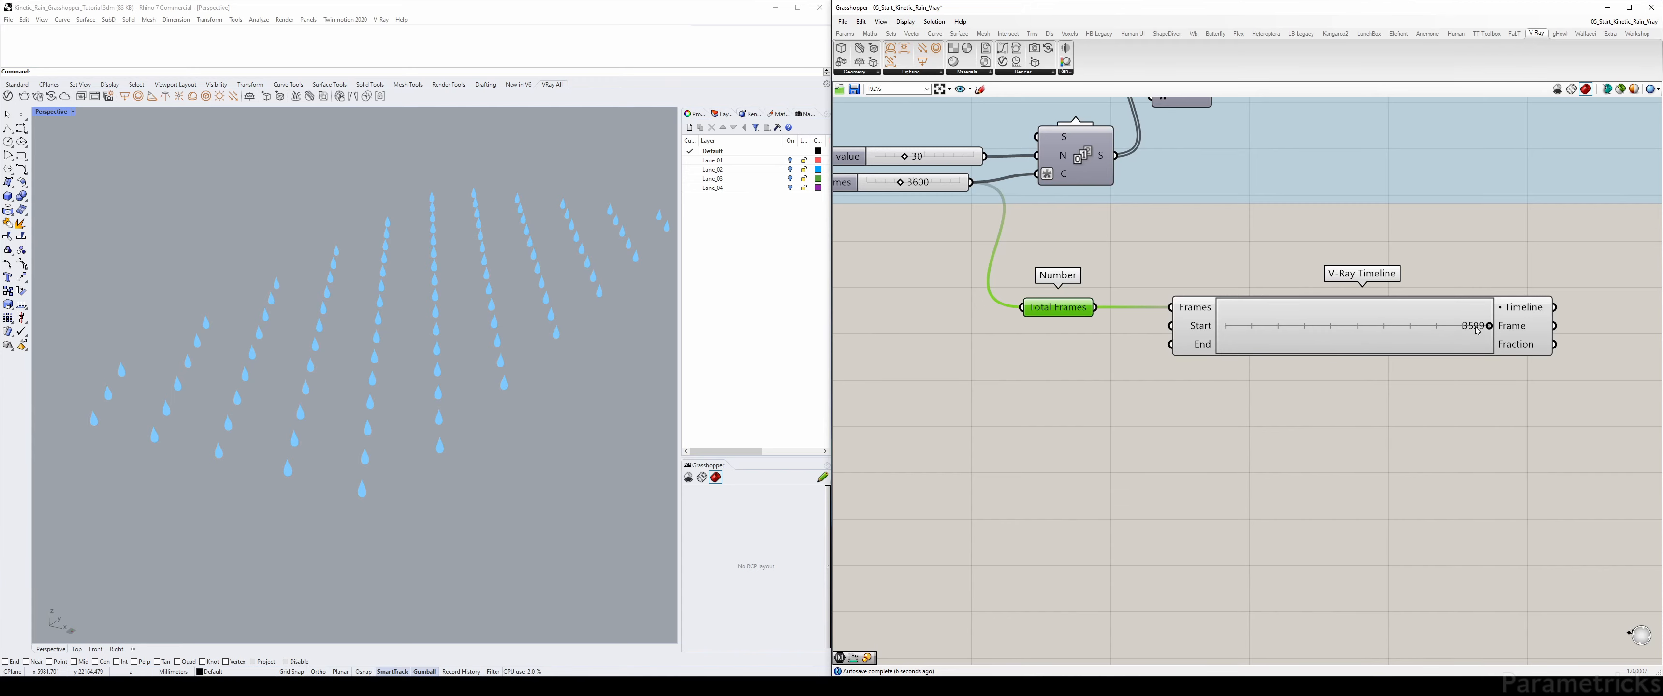
scroll(1477, 331, up, 7)
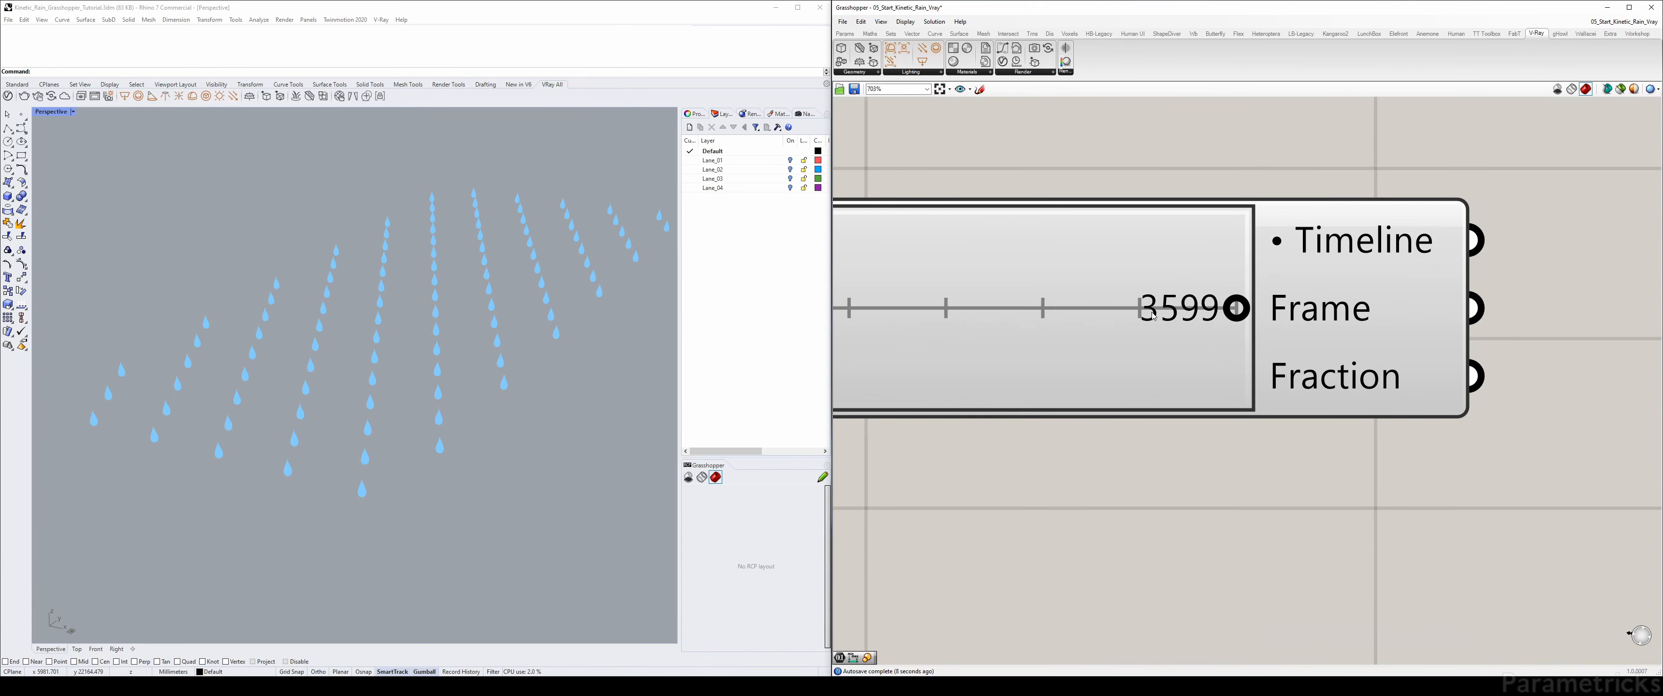
- Compare the V-Ray Timeline's last frame with the Current Frame slider and the Series component's output values
scroll(1153, 315, down, 8)
right_drag(986, 239, 1088, 256)
click(911, 137)
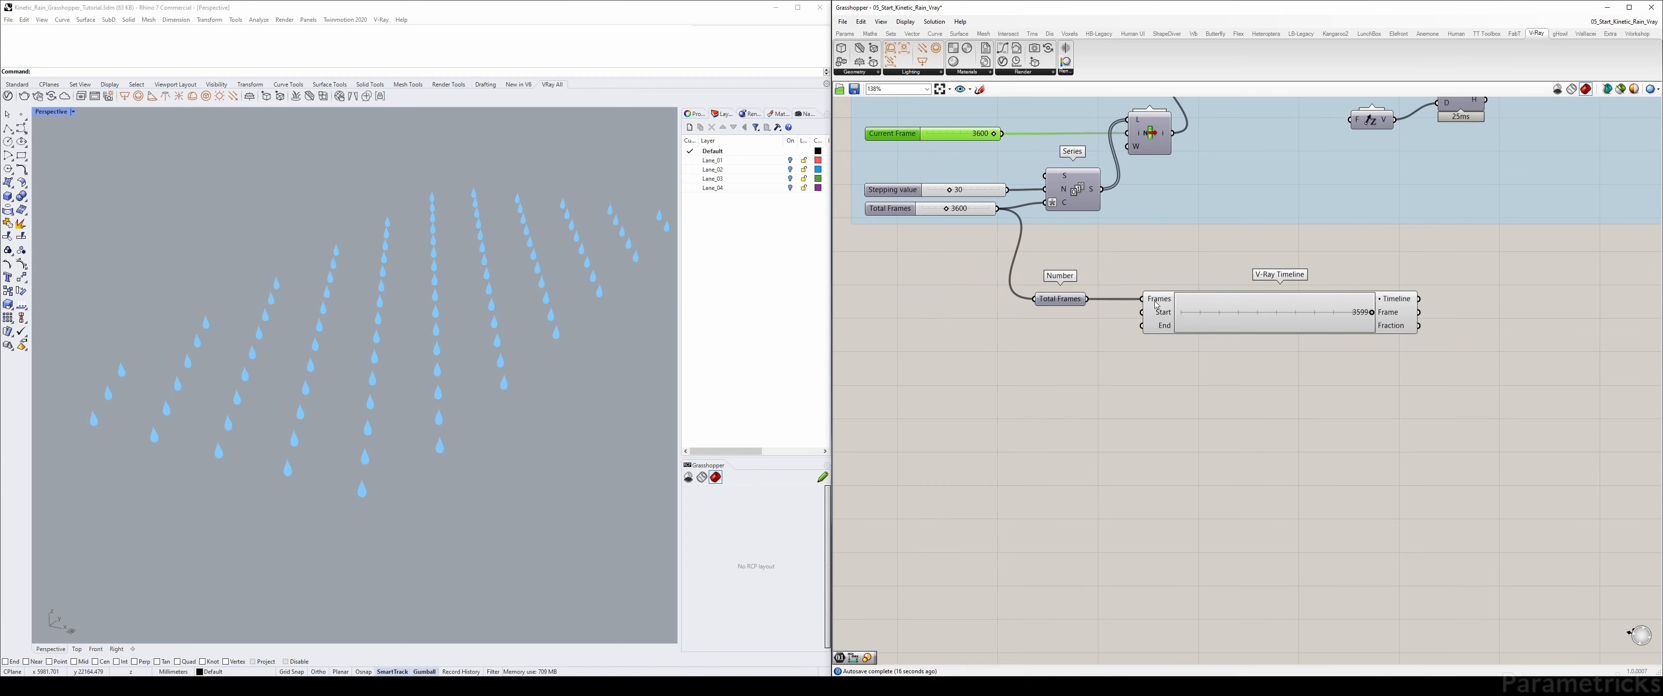
mouse_move(1157, 305)
scroll(1199, 307, up, 3)
drag(1479, 317, 1527, 325)
scroll(1218, 281, down, 3)
right_drag(1001, 165, 1006, 206)
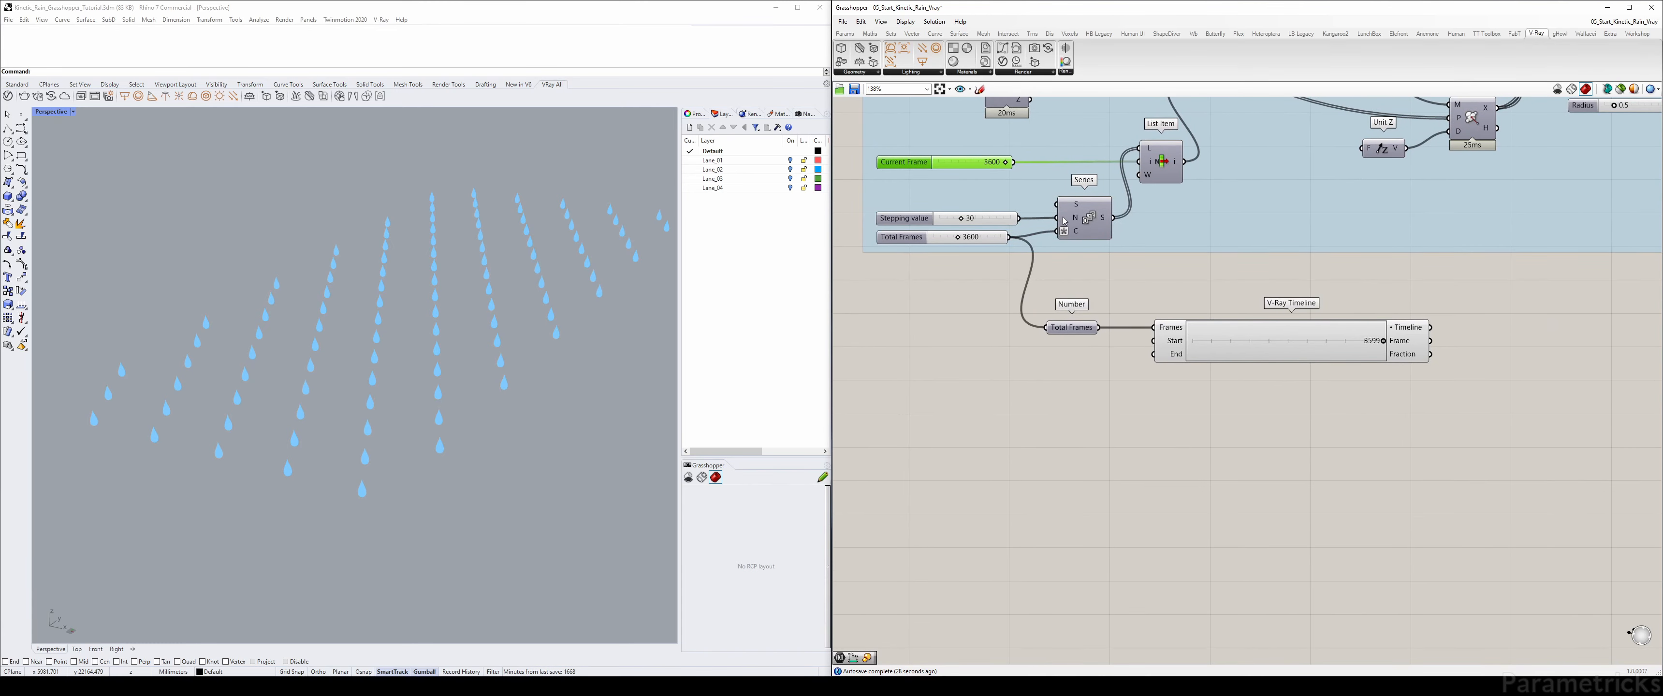
mouse_move(1103, 220)
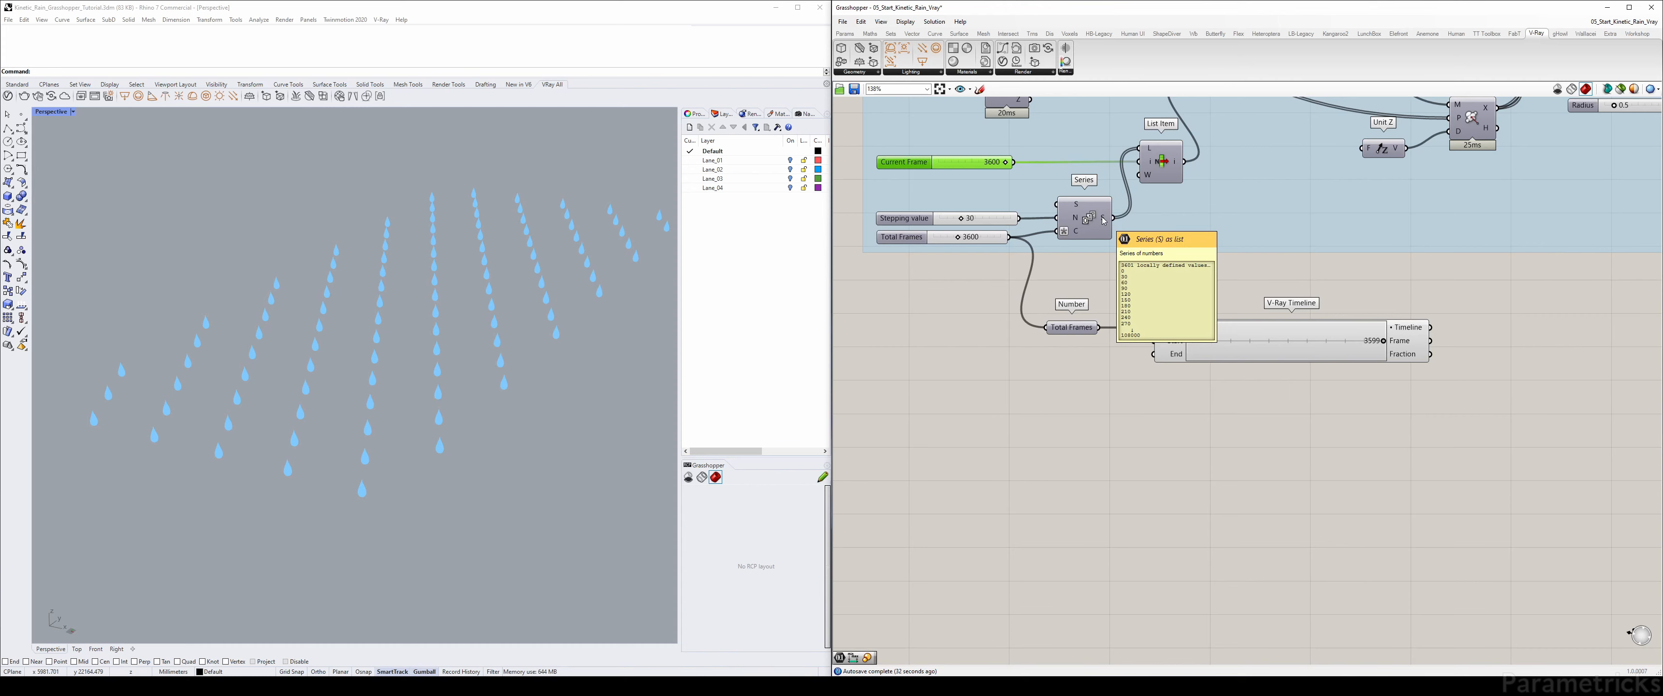
- Set the expression x+1 on the Total Frames number parameter
right_click(1077, 331)
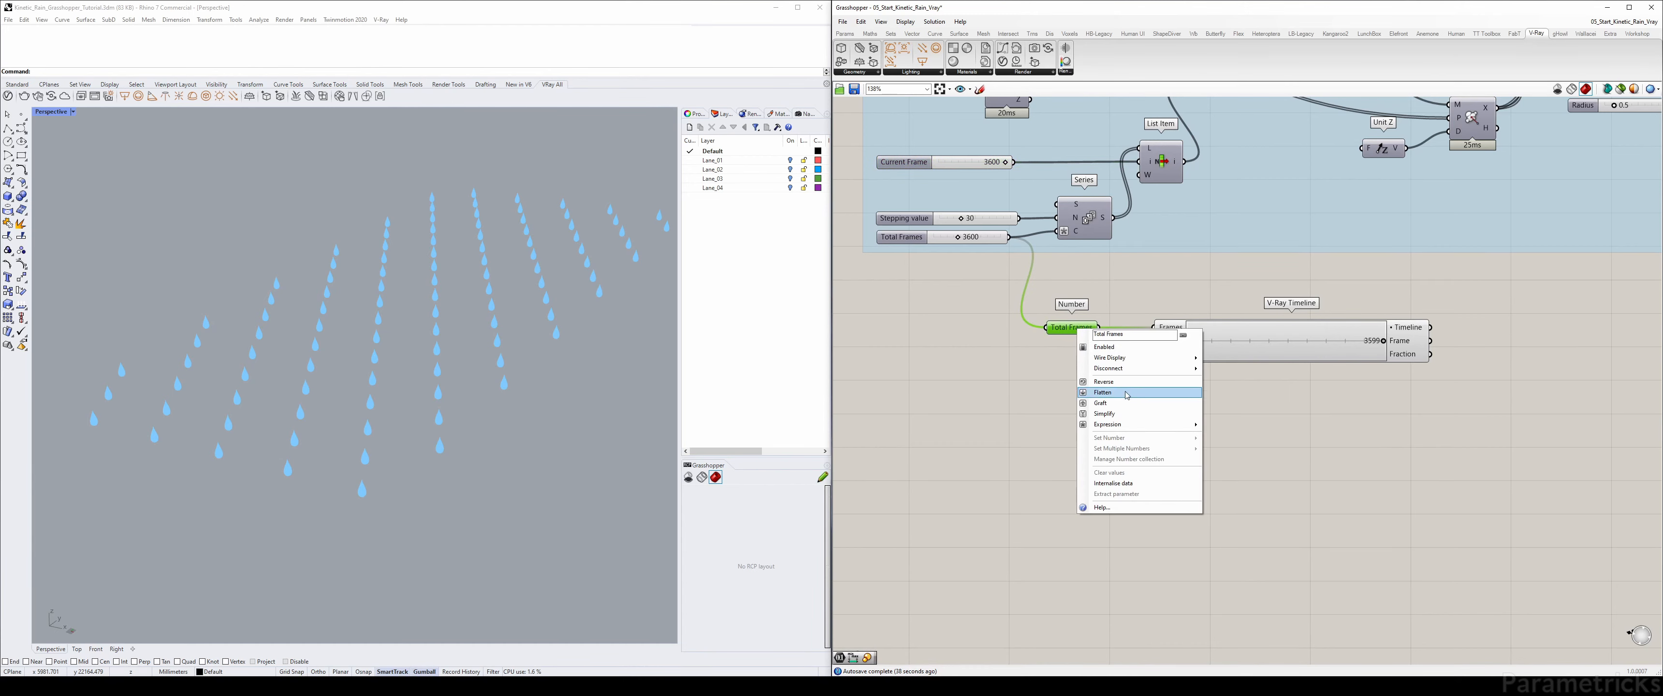
mouse_move(1141, 429)
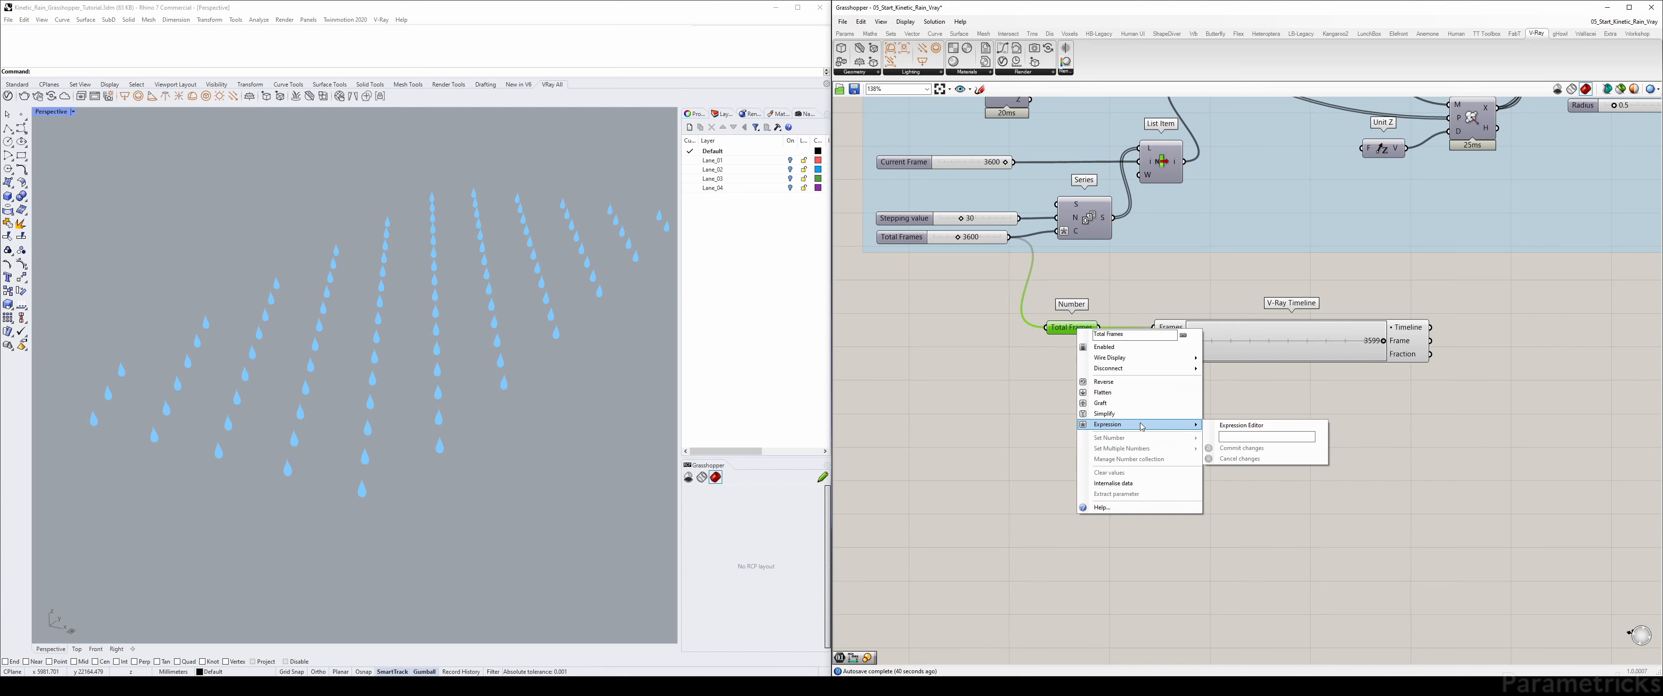
key(Escape)
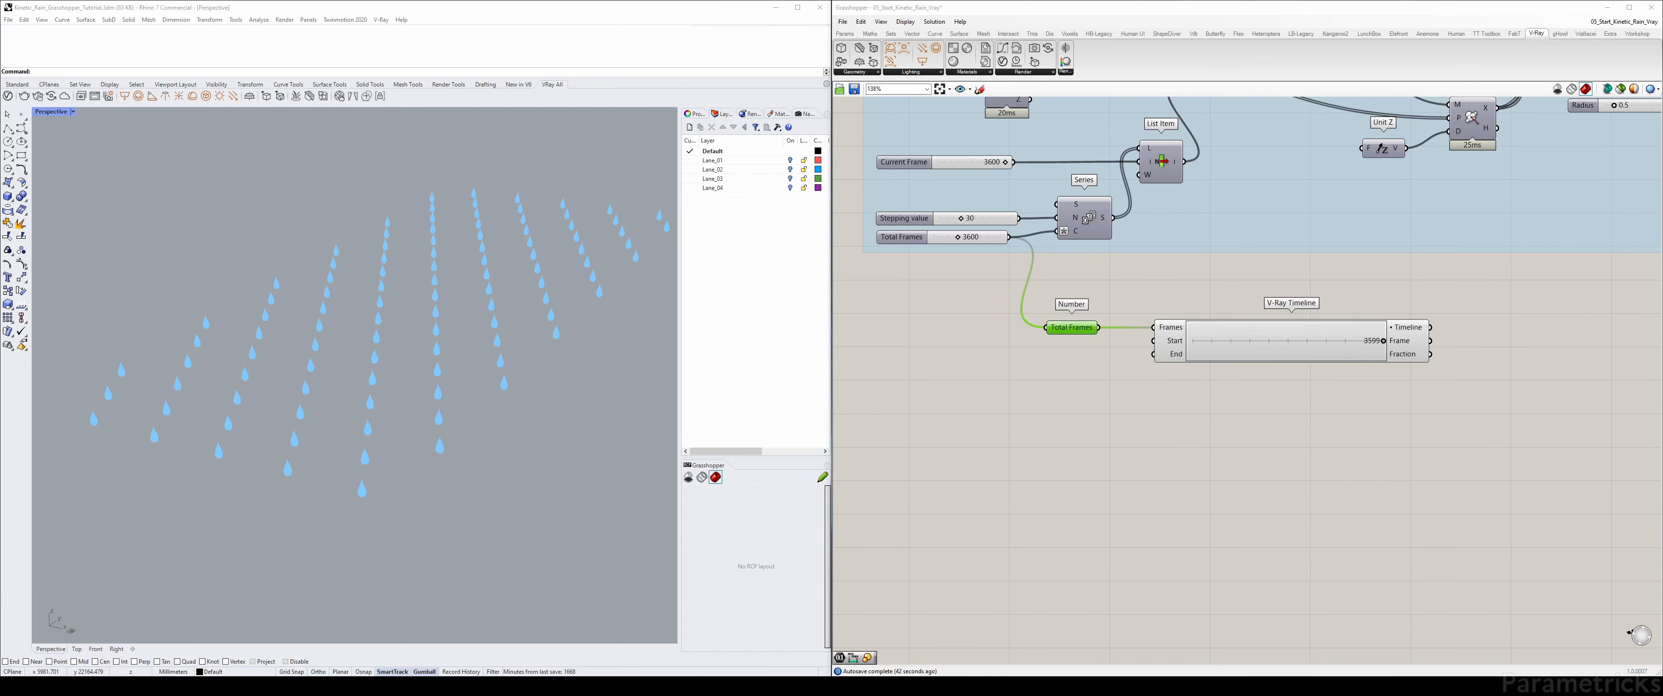
click(827, 251)
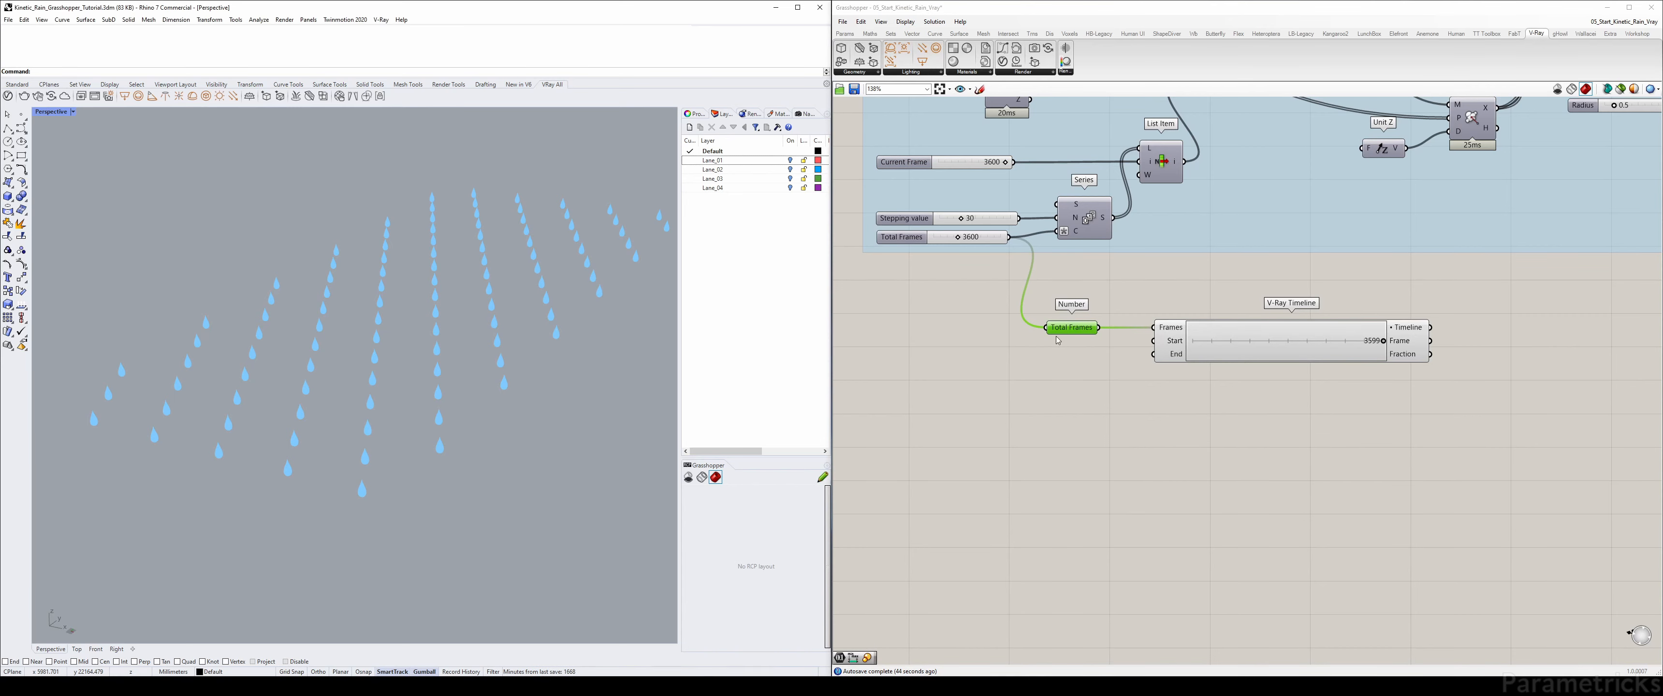
right_click(1075, 328)
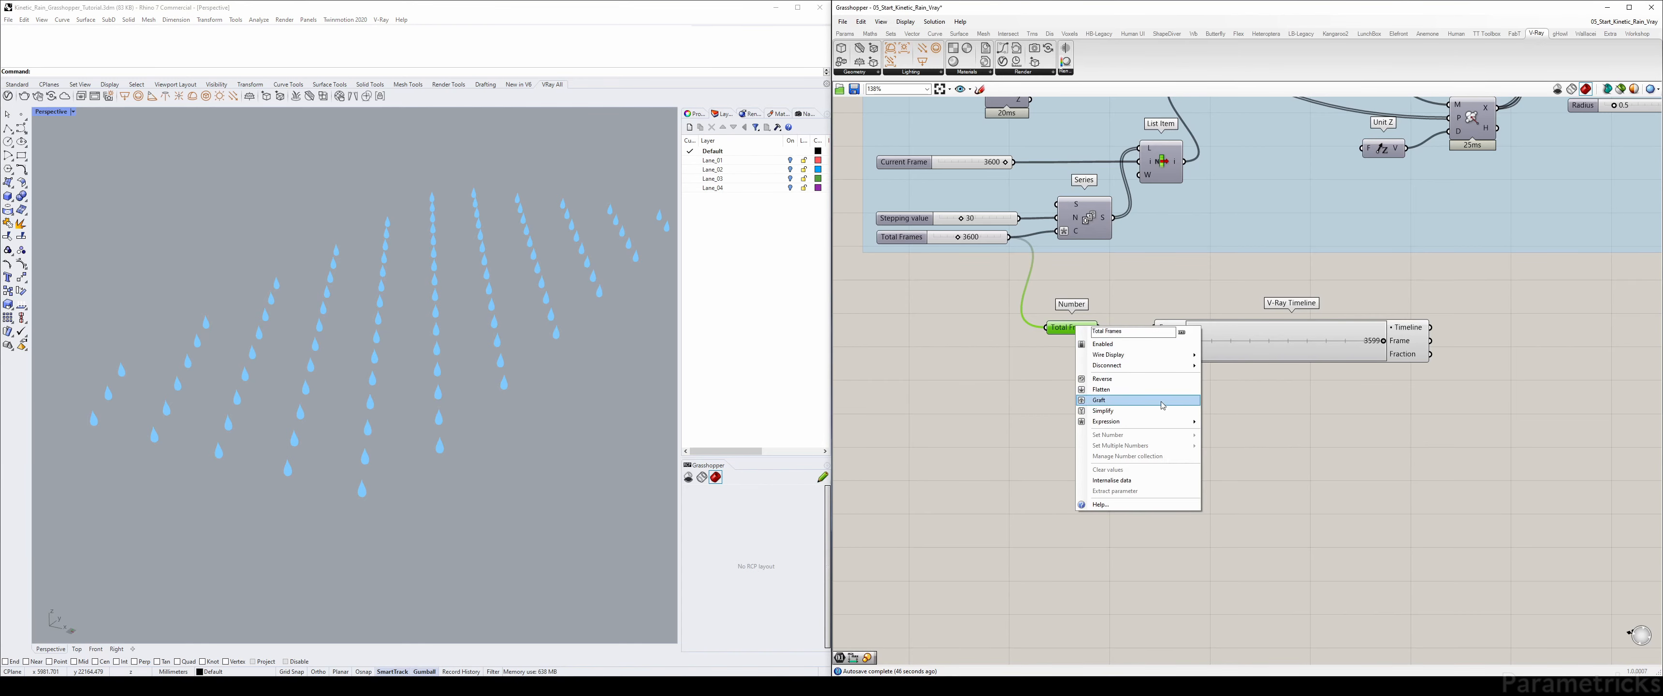
mouse_move(1163, 421)
click(1246, 434)
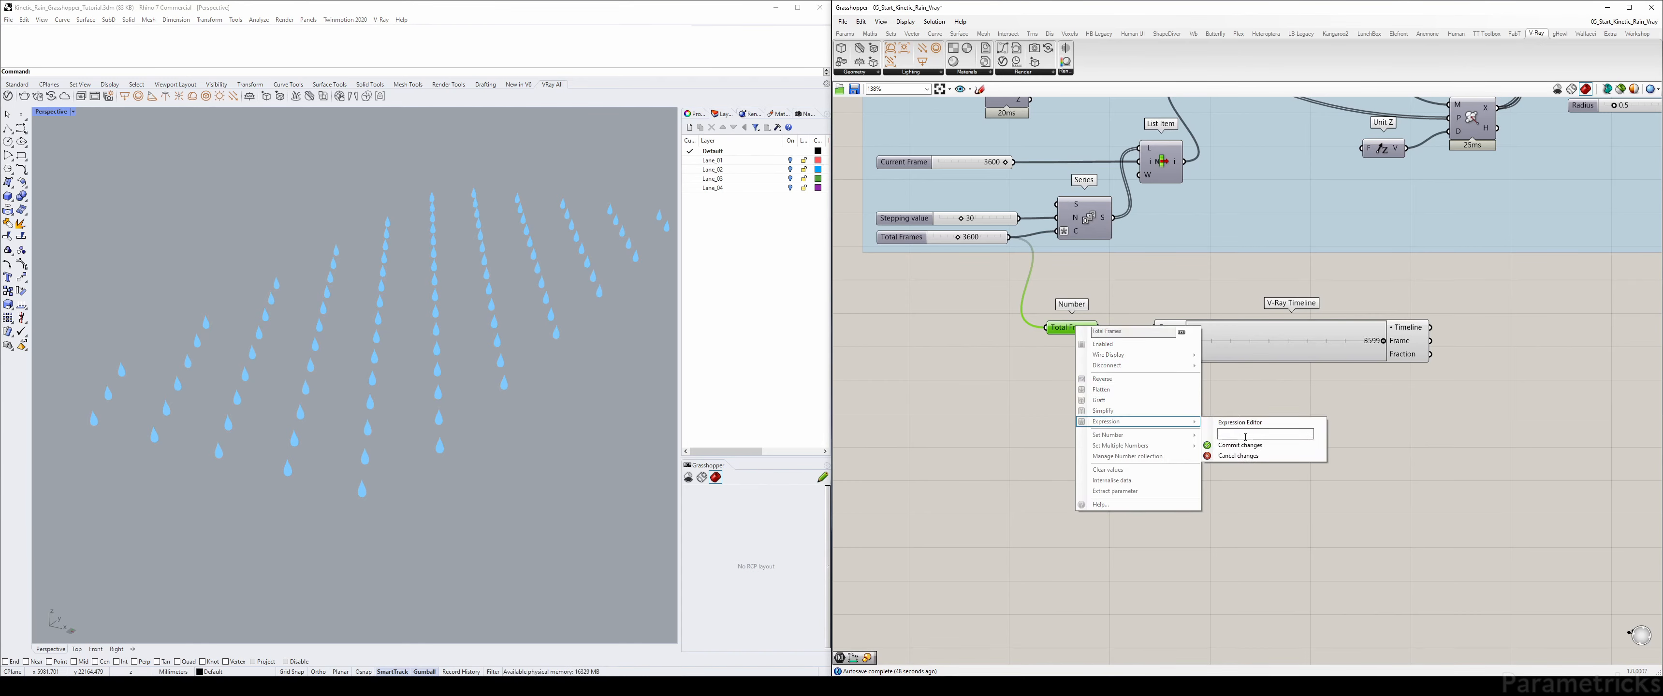
text(x+1)
click(1240, 445)
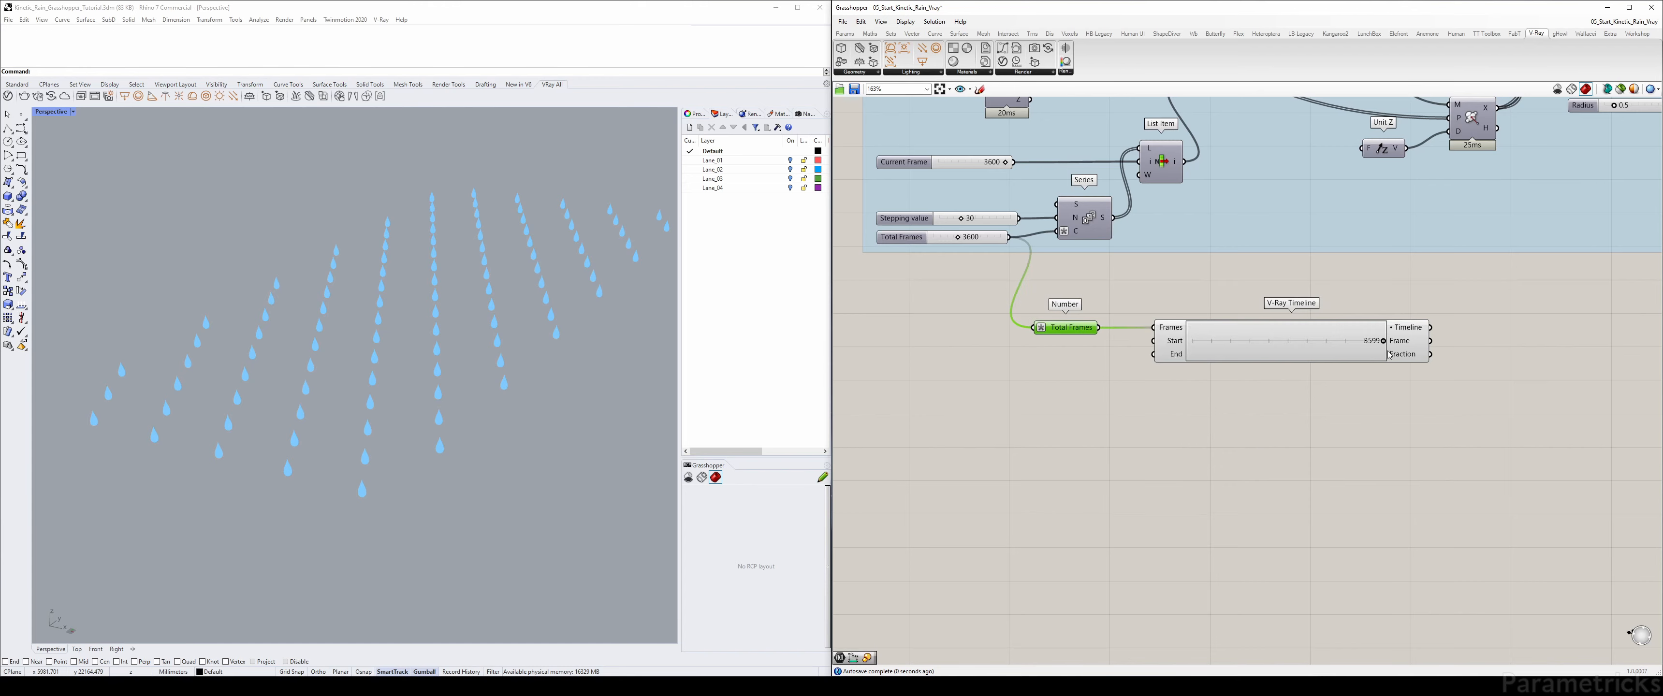
- Move the V-Ray Timeline to its last frame, 3600, and check the frame value
scroll(1383, 341, up, 2)
drag(1382, 339, 1394, 339)
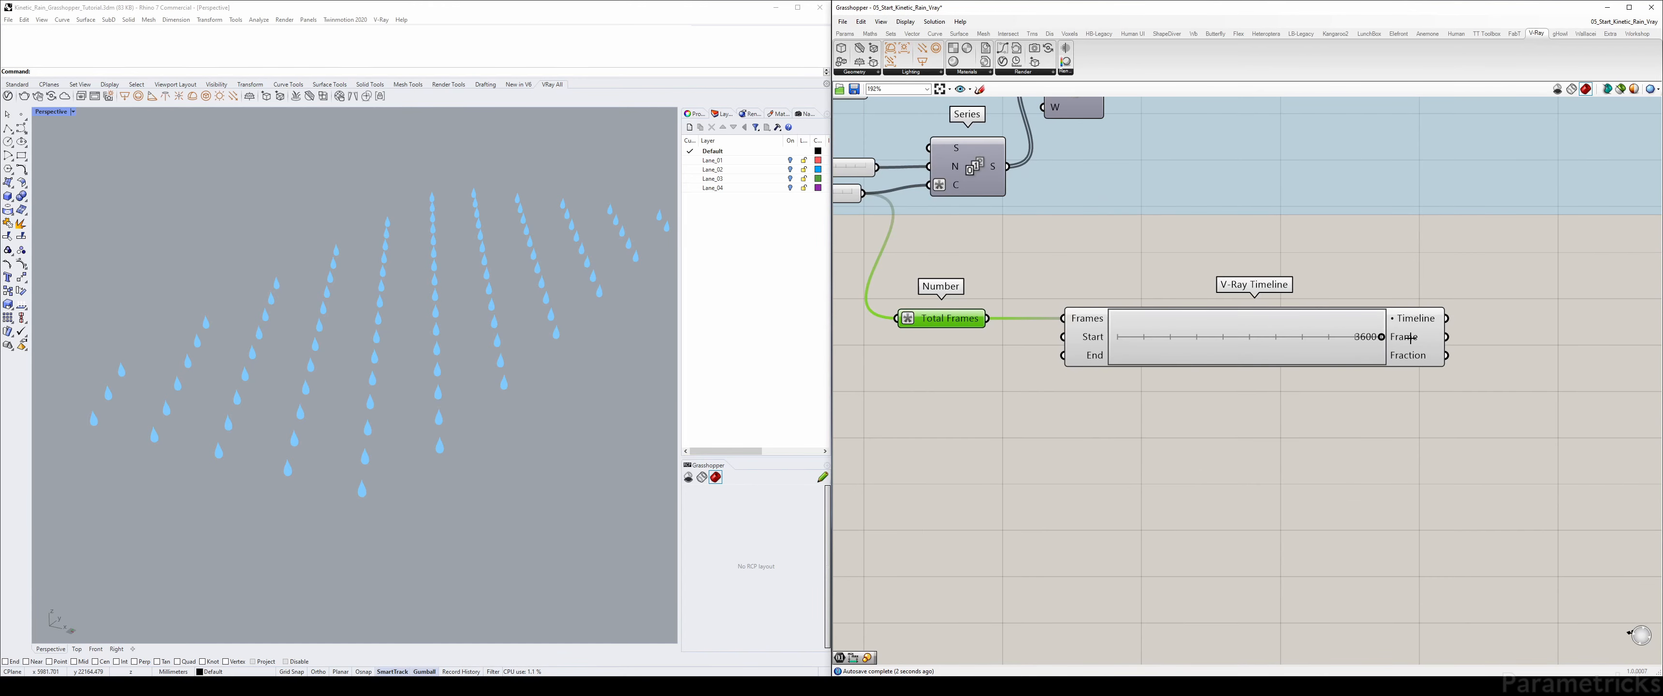
scroll(1362, 341, up, 8)
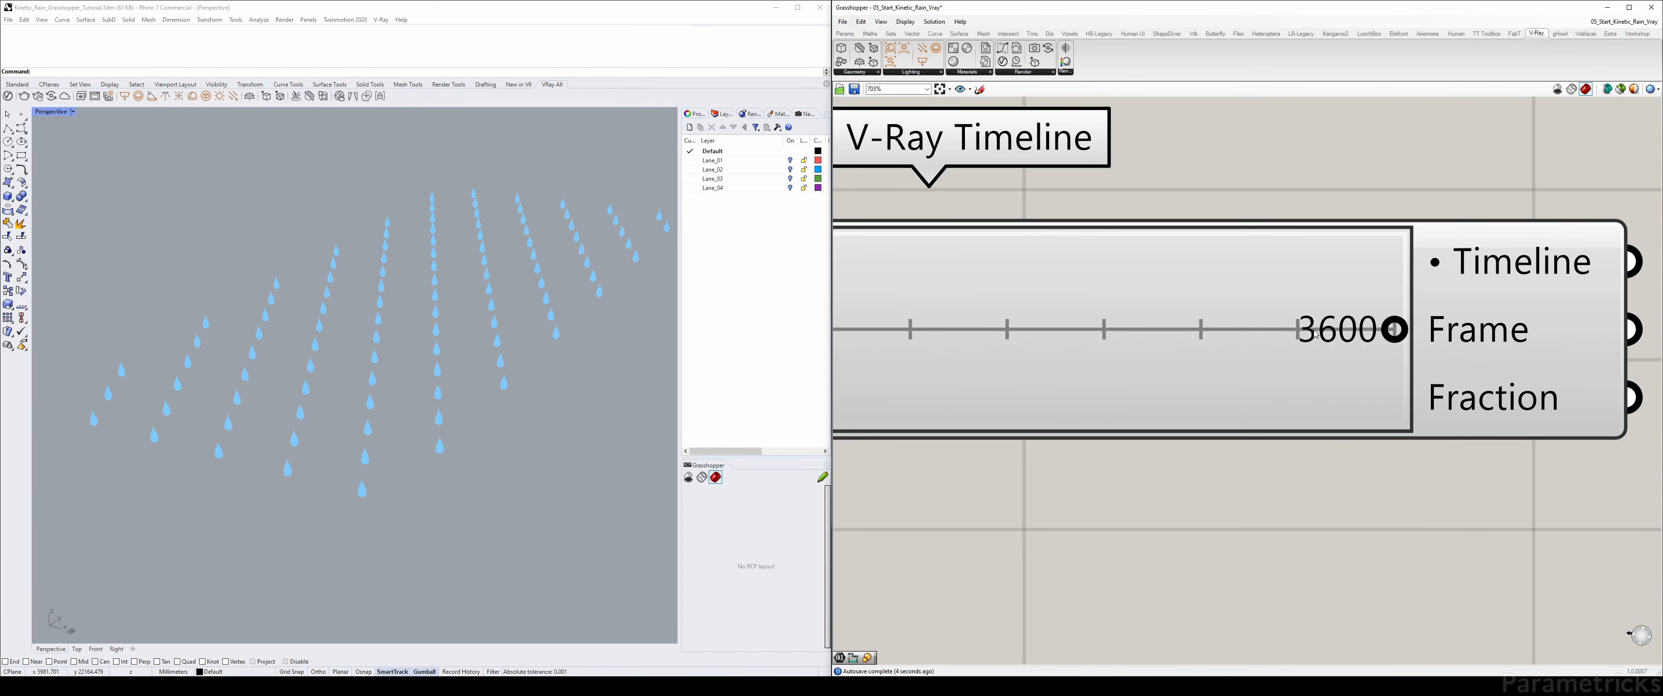
scroll(1315, 333, down, 6)
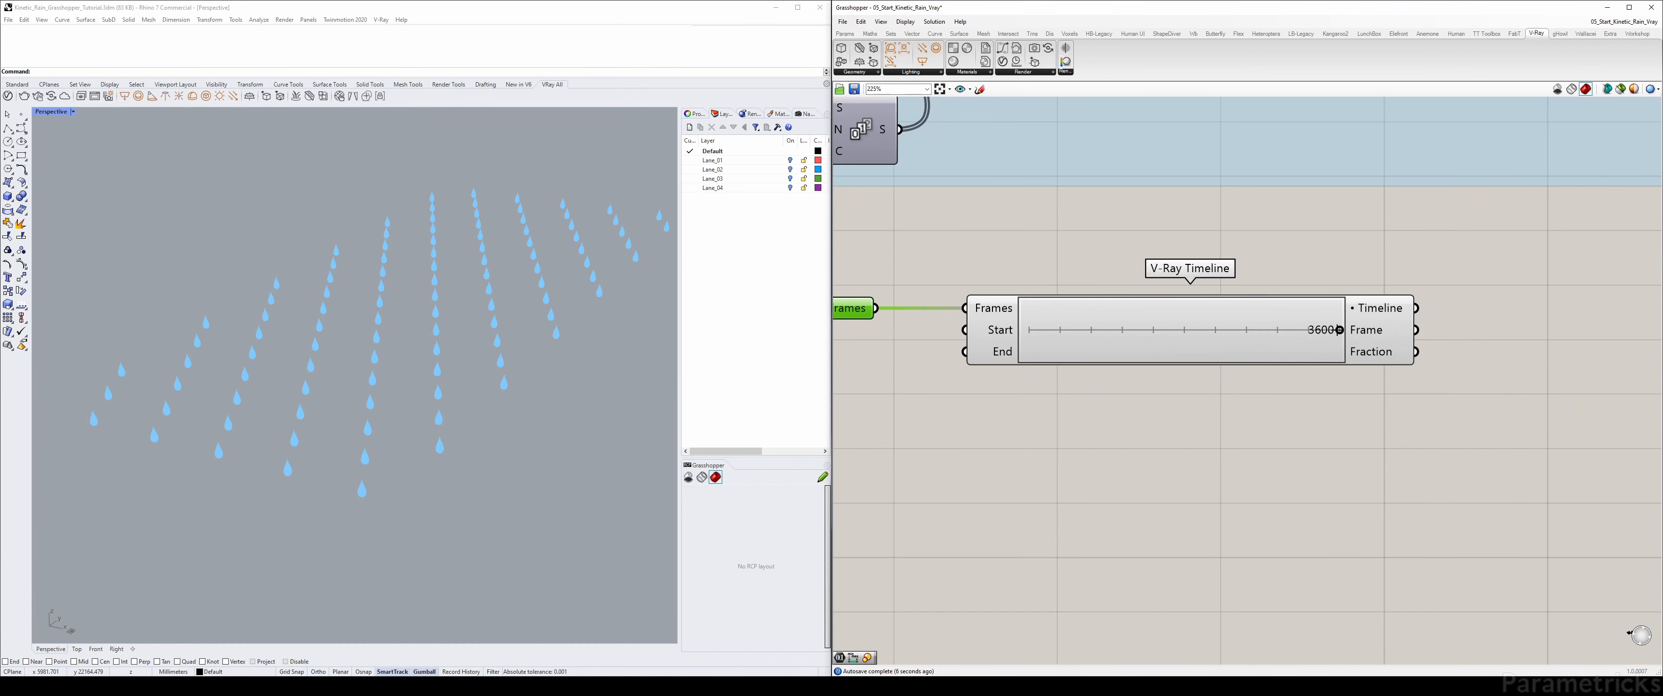
drag(1340, 331, 1456, 347)
- Nudge the Total Frames parameter slightly closer to the V-Ray Timeline's Frames input
right_drag(1213, 355, 1361, 352)
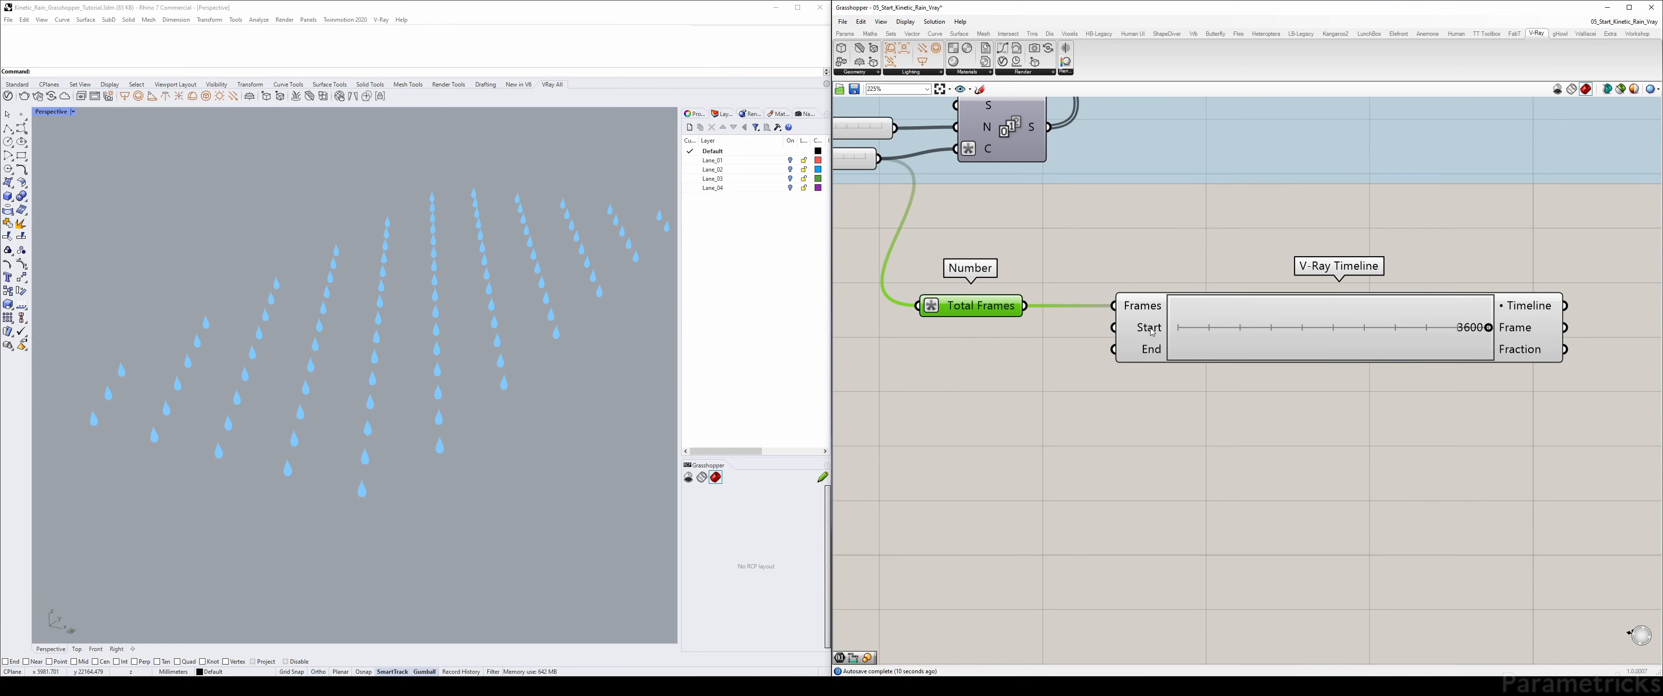
drag(980, 313, 997, 313)
right_drag(995, 315, 1105, 315)
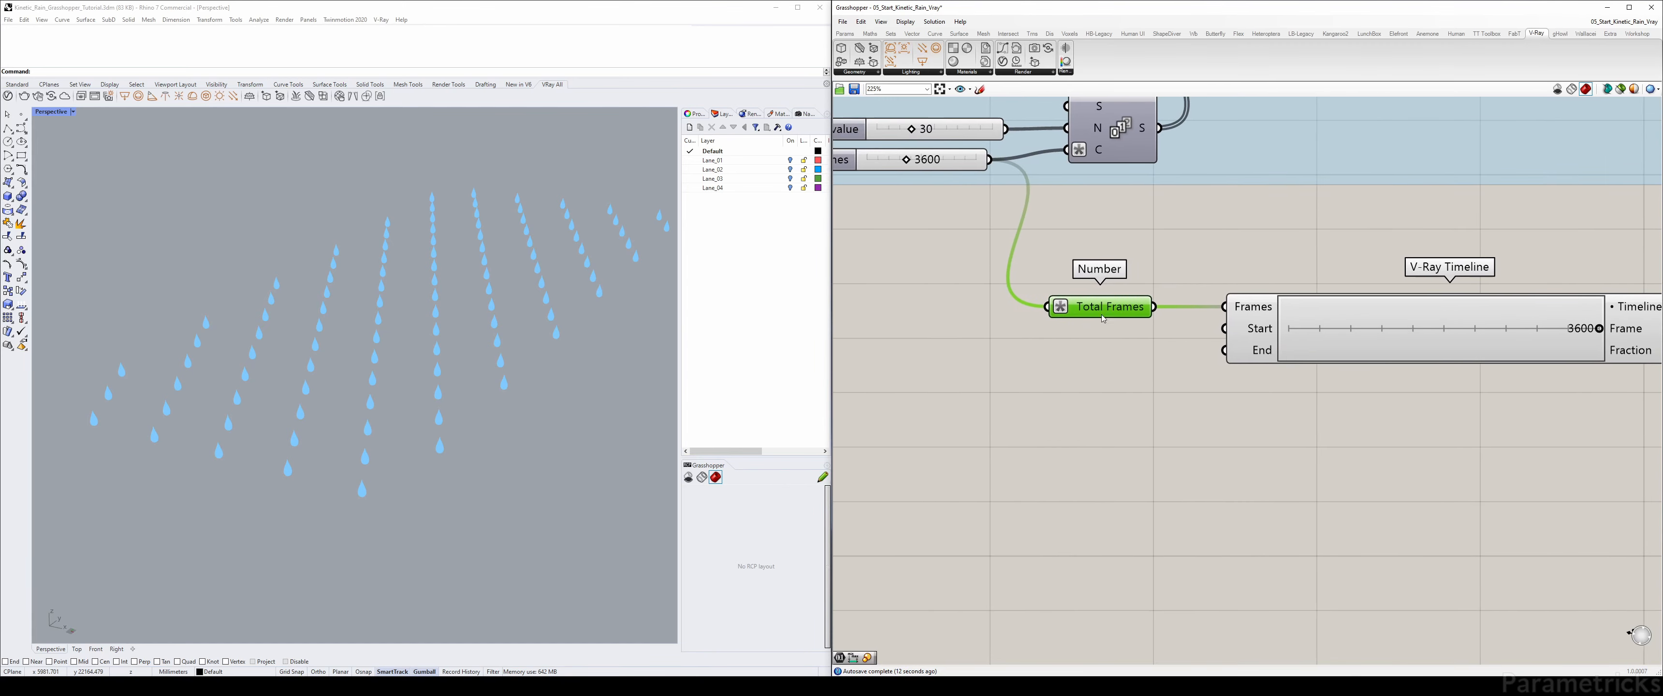
scroll(982, 327, down, 3)
right_drag(968, 243, 1031, 276)
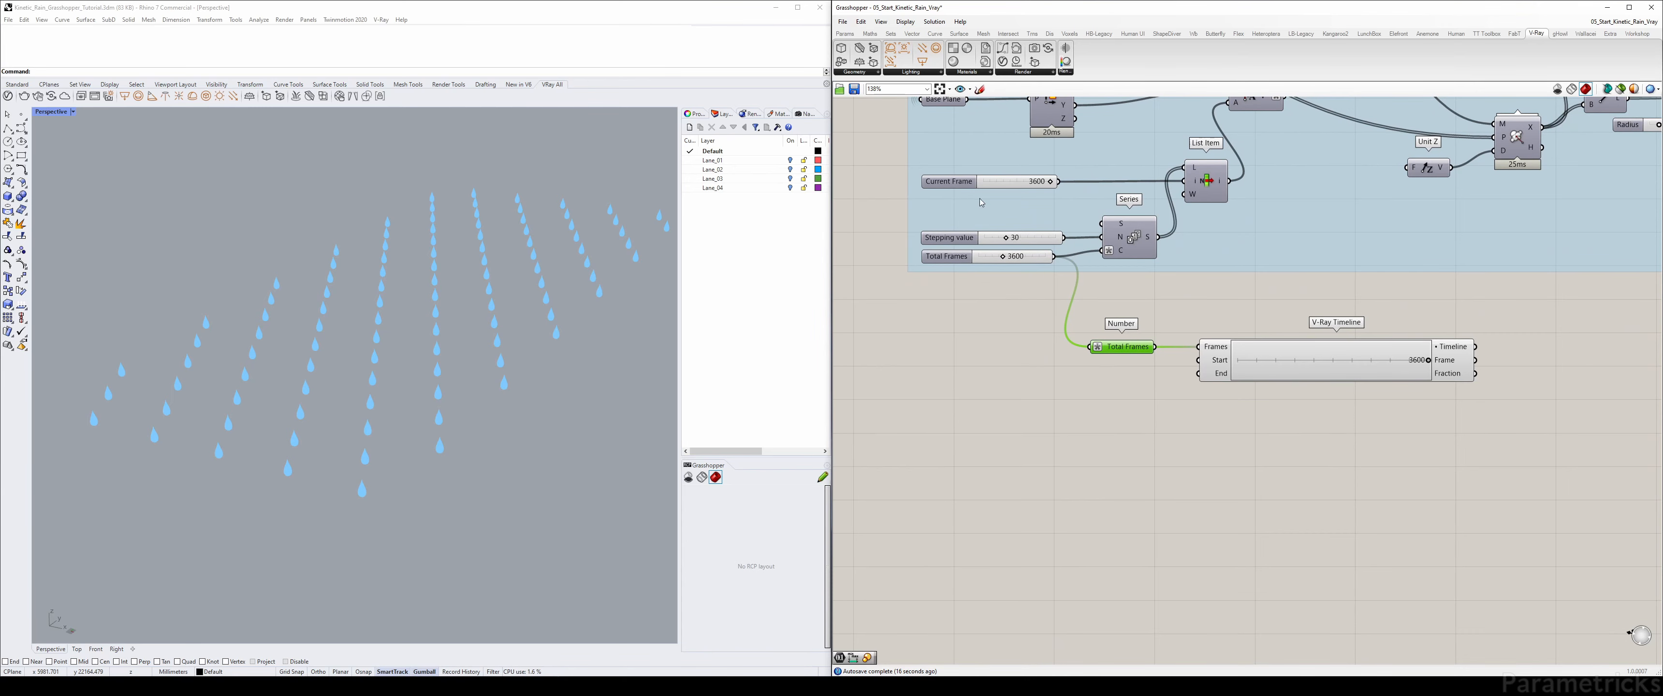
- Duplicate the Current Frame slider below the Total Frames slider and connect the copy to the V-Ray Timeline's Start input
double_click(1082, 366)
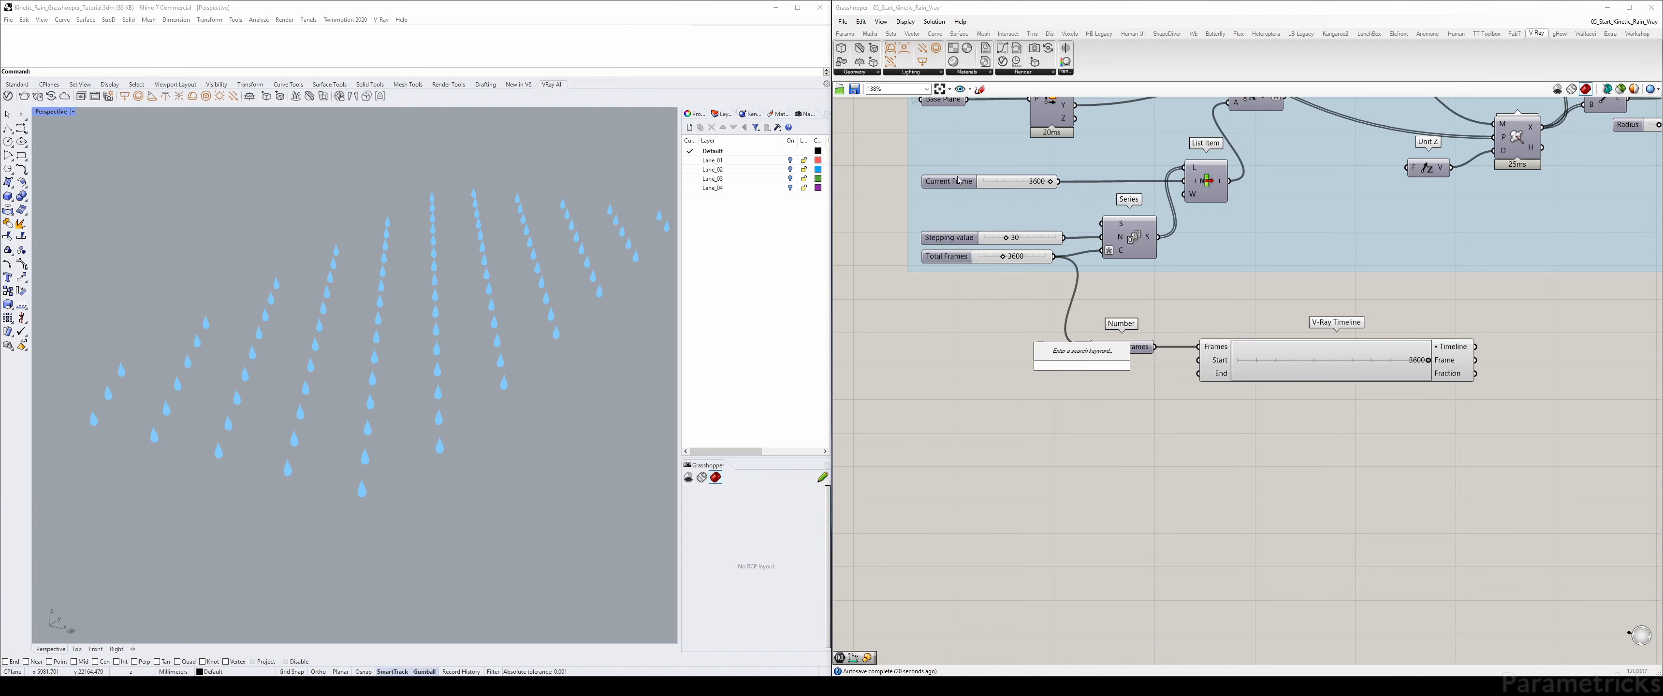
alt+drag(959, 180, 986, 374)
scroll(995, 368, up, 3)
drag(1142, 382, 1324, 356)
drag(962, 391, 945, 367)
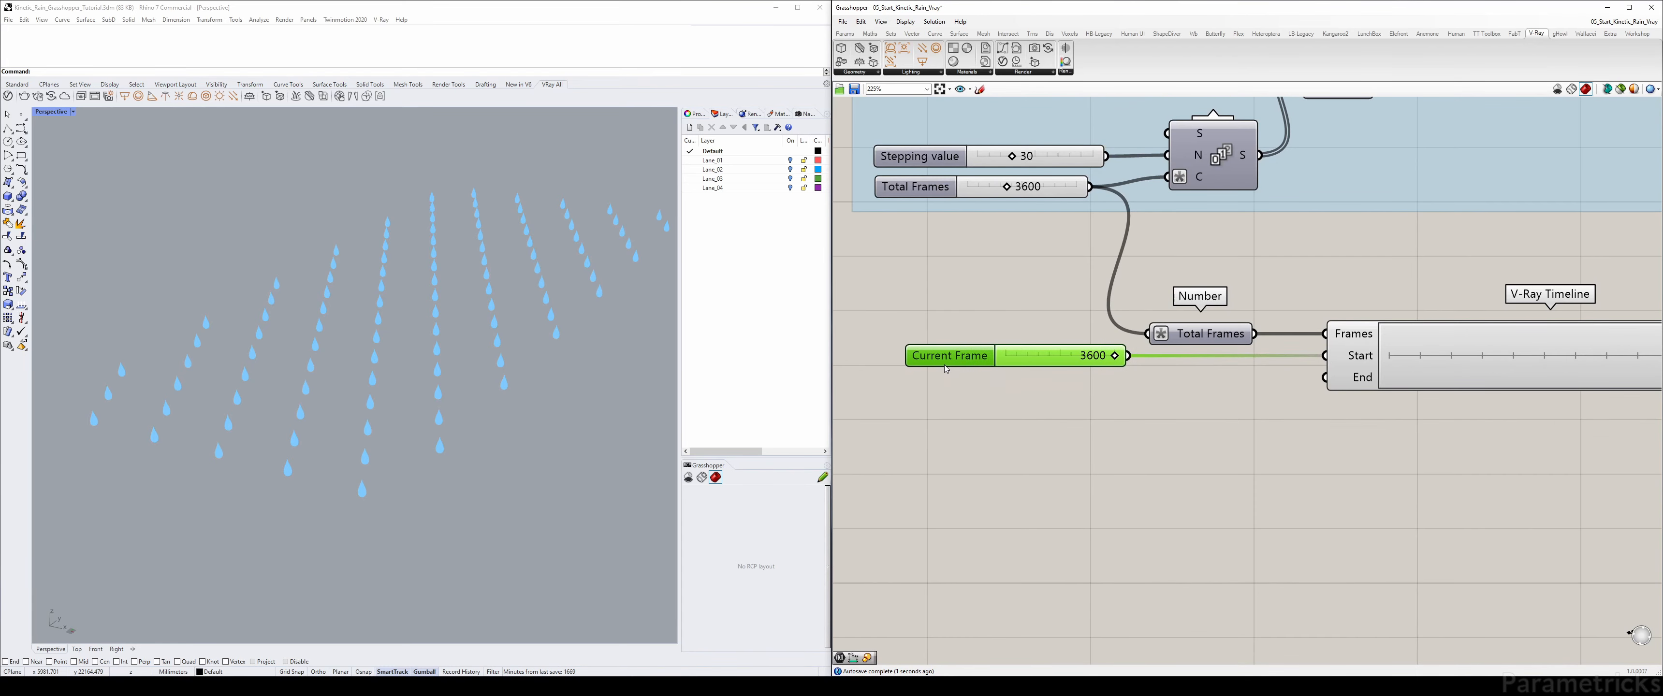
- Set the Start slider to 505 and the V-Ray Timeline to frame 1366, shifting the timeline component slightly closer
scroll(945, 365, down, 2)
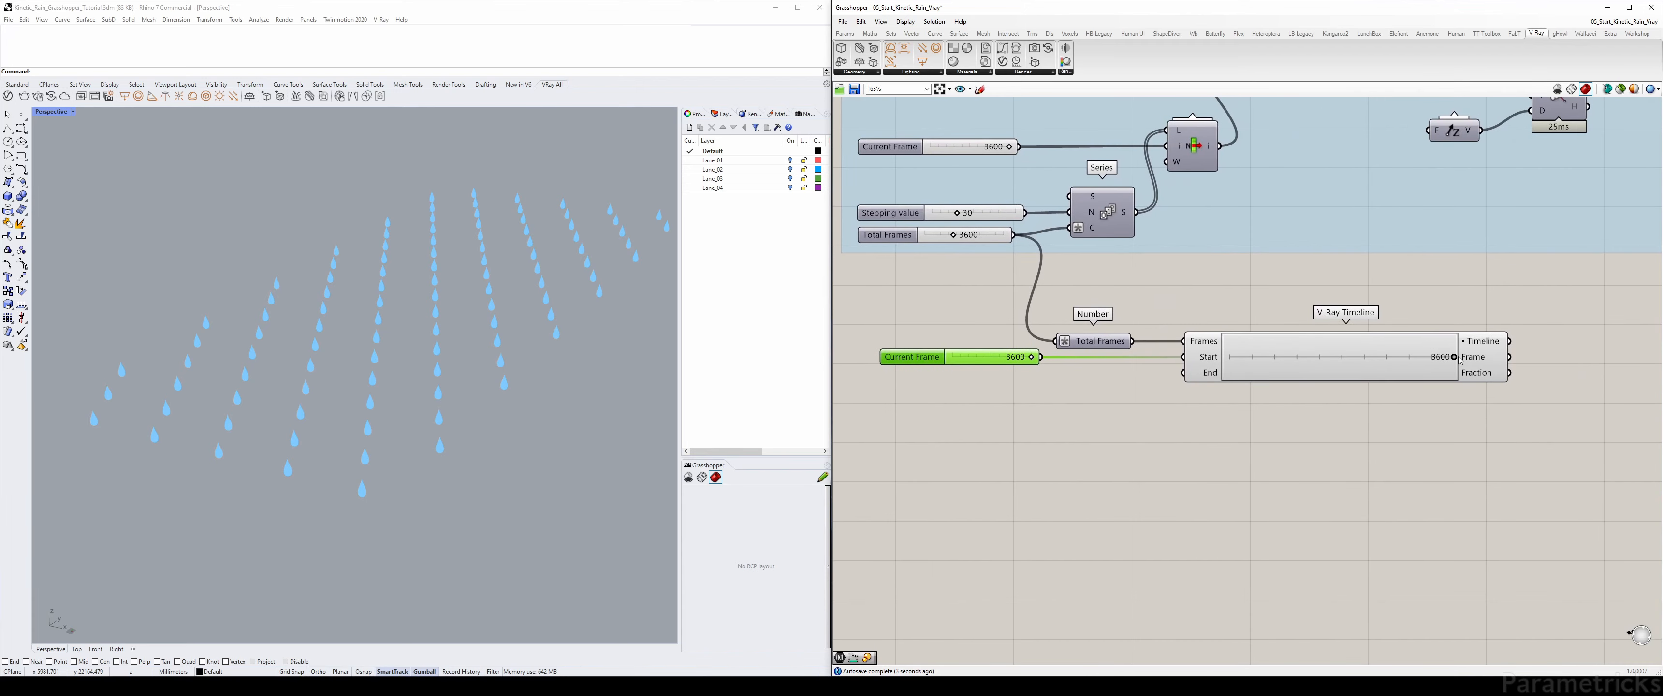
drag(1454, 357, 1315, 357)
drag(1031, 357, 966, 358)
drag(1266, 370, 1256, 370)
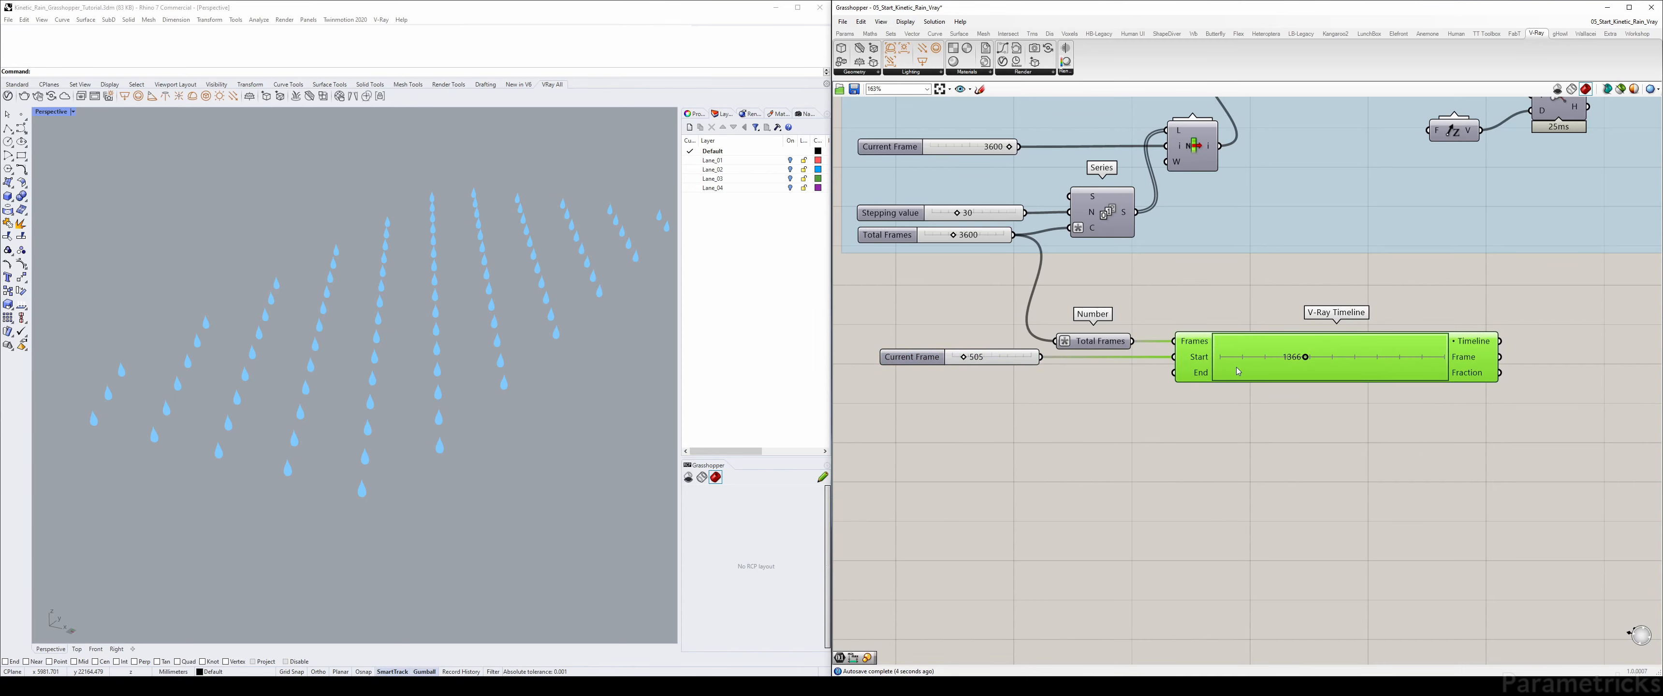
scroll(1245, 375, up, 3)
click(1276, 420)
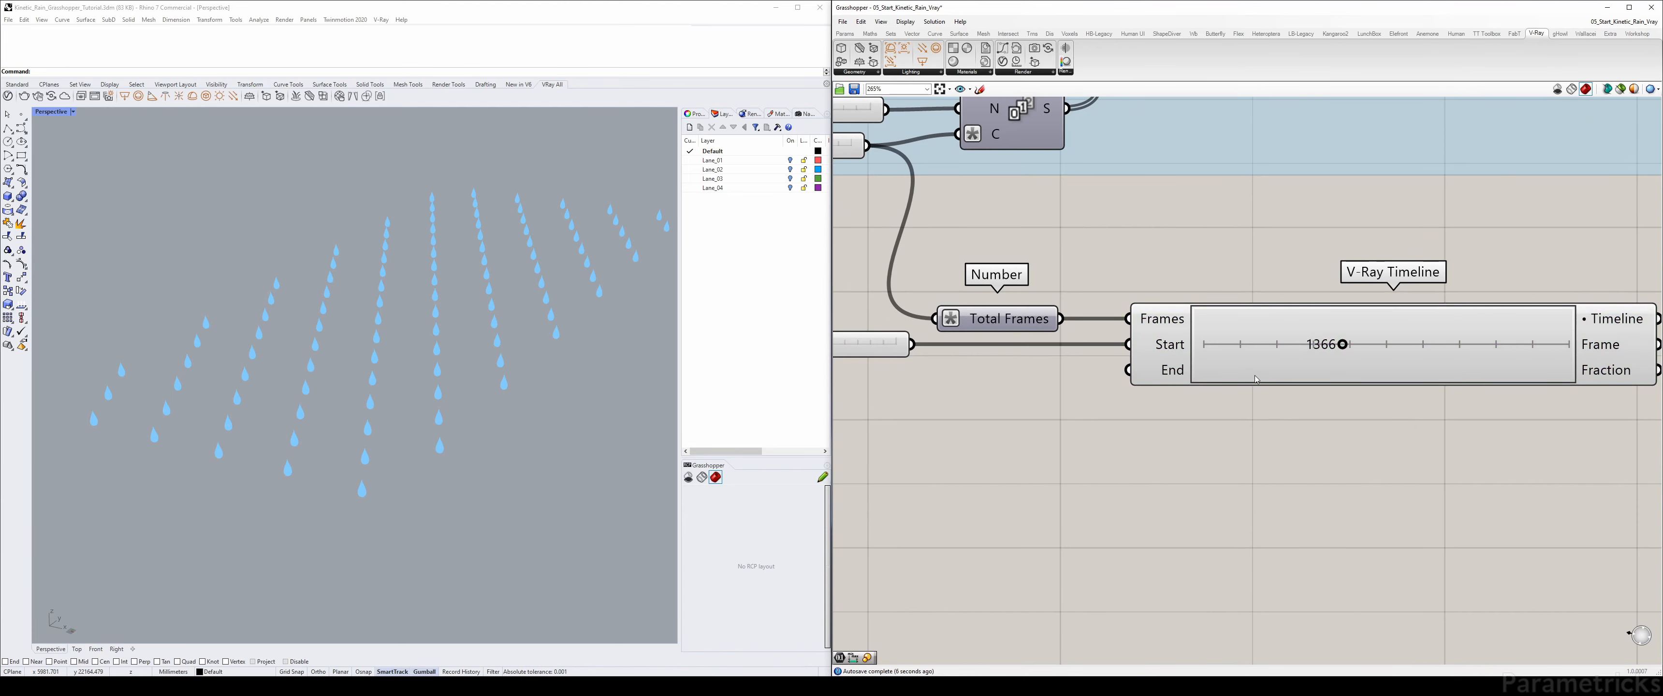
- Scrub the V-Ray Timeline through frames 0, 774 and 375 to test it against the Start value
right_drag(1048, 380, 1228, 343)
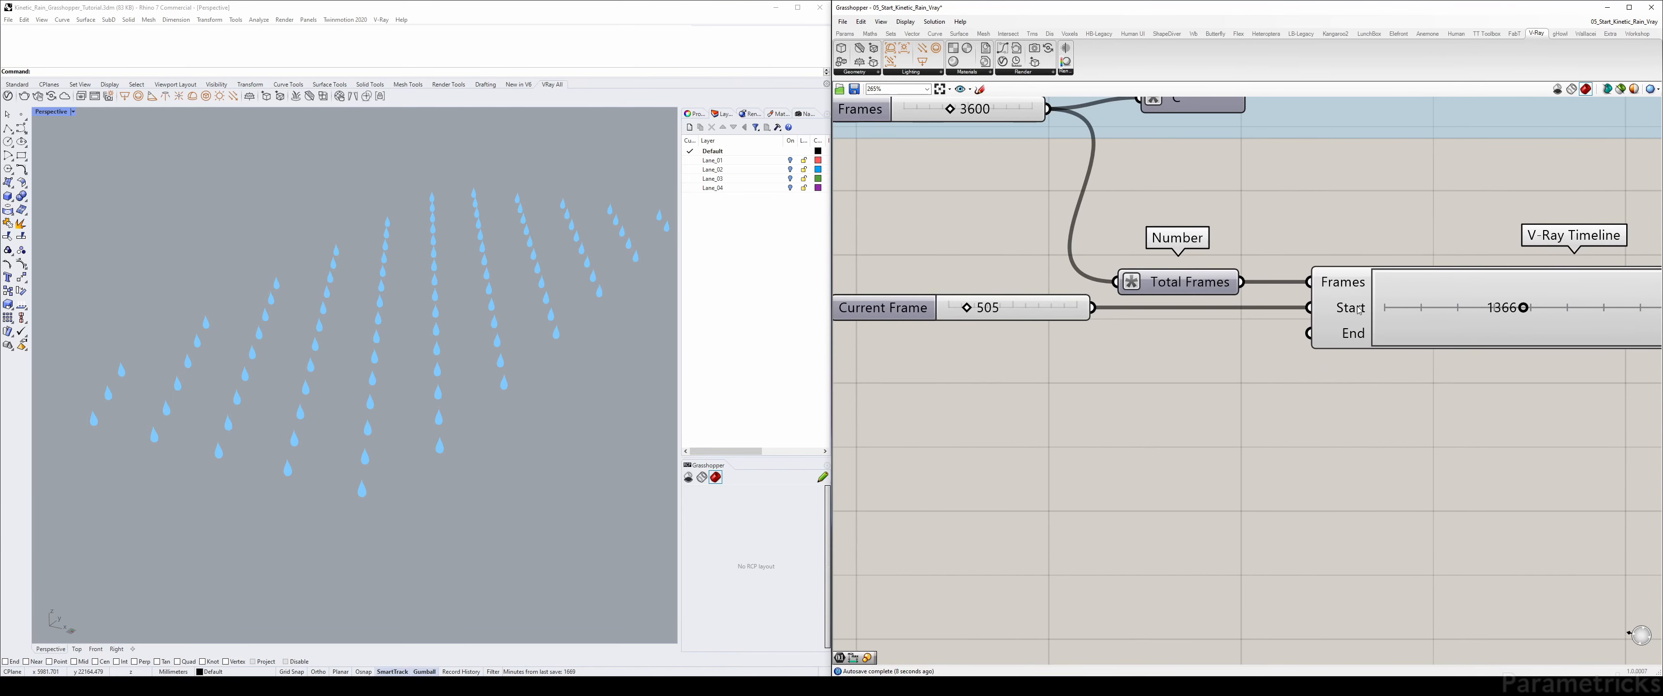
right_drag(1359, 311, 1244, 342)
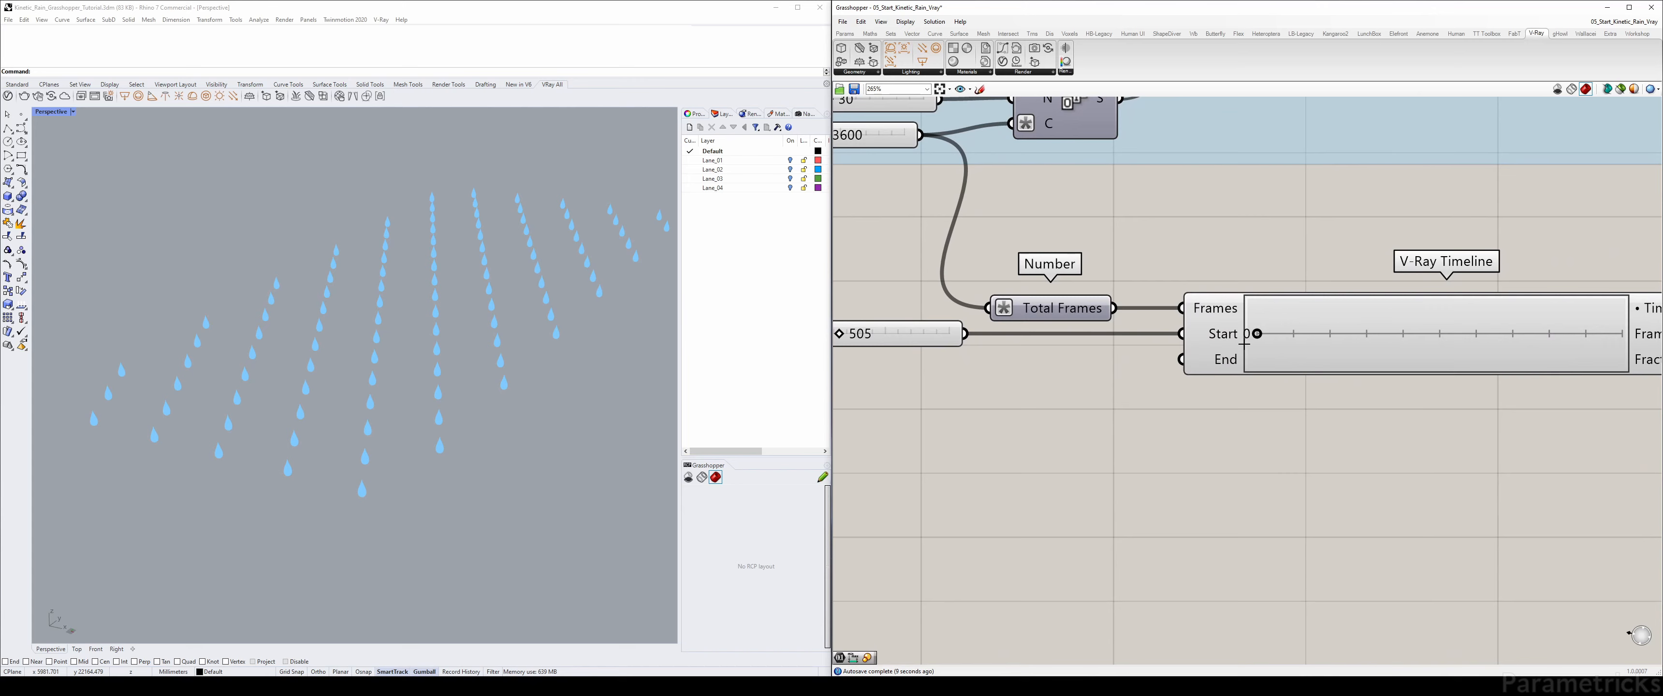
drag(1257, 333, 1336, 333)
scroll(1083, 356, down, 2)
scroll(1028, 328, down, 1)
scroll(981, 339, up, 1)
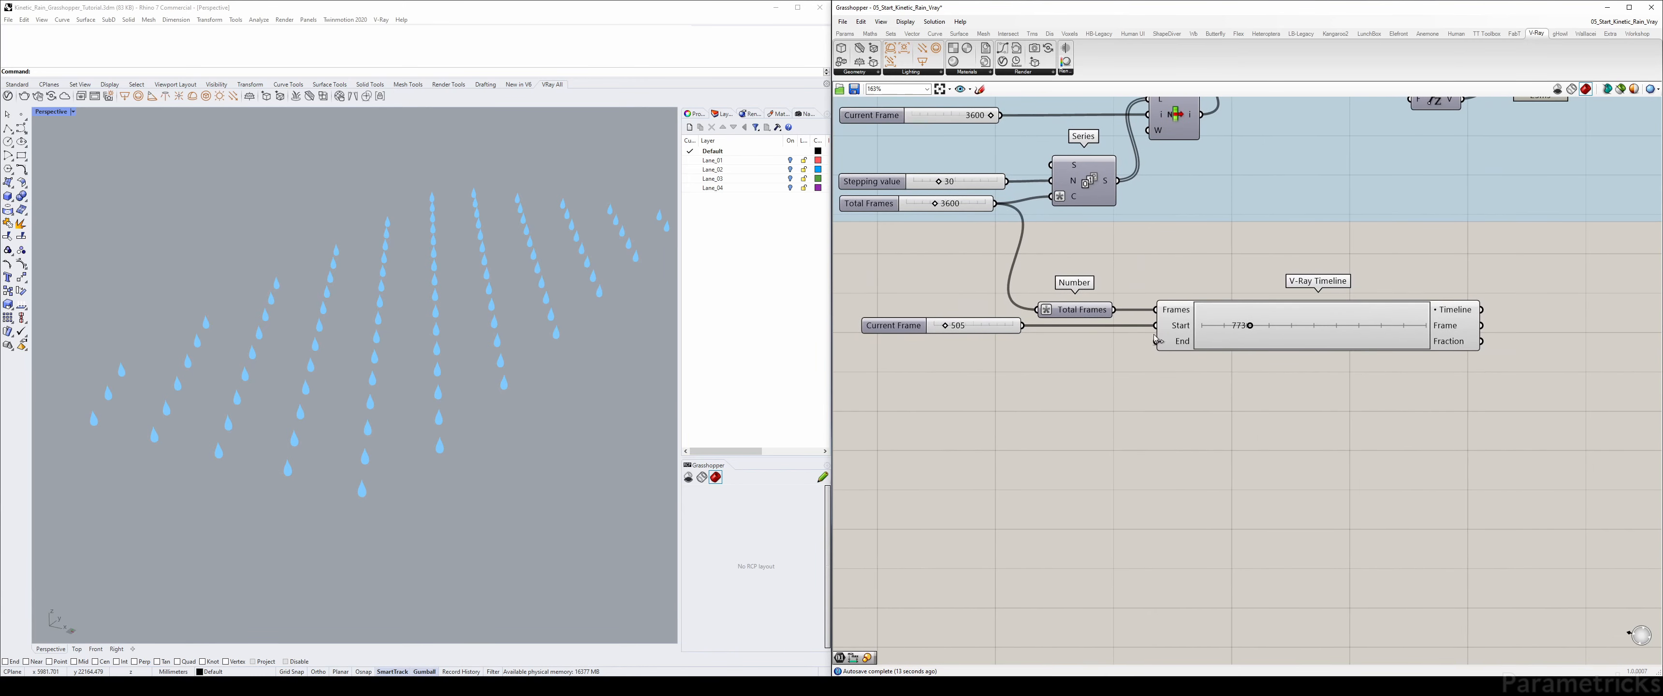
scroll(1155, 335, up, 1)
mouse_move(1265, 324)
mouse_down()
mouse_move(1212, 323)
mouse_move(1253, 324)
mouse_move(1237, 324)
mouse_up()
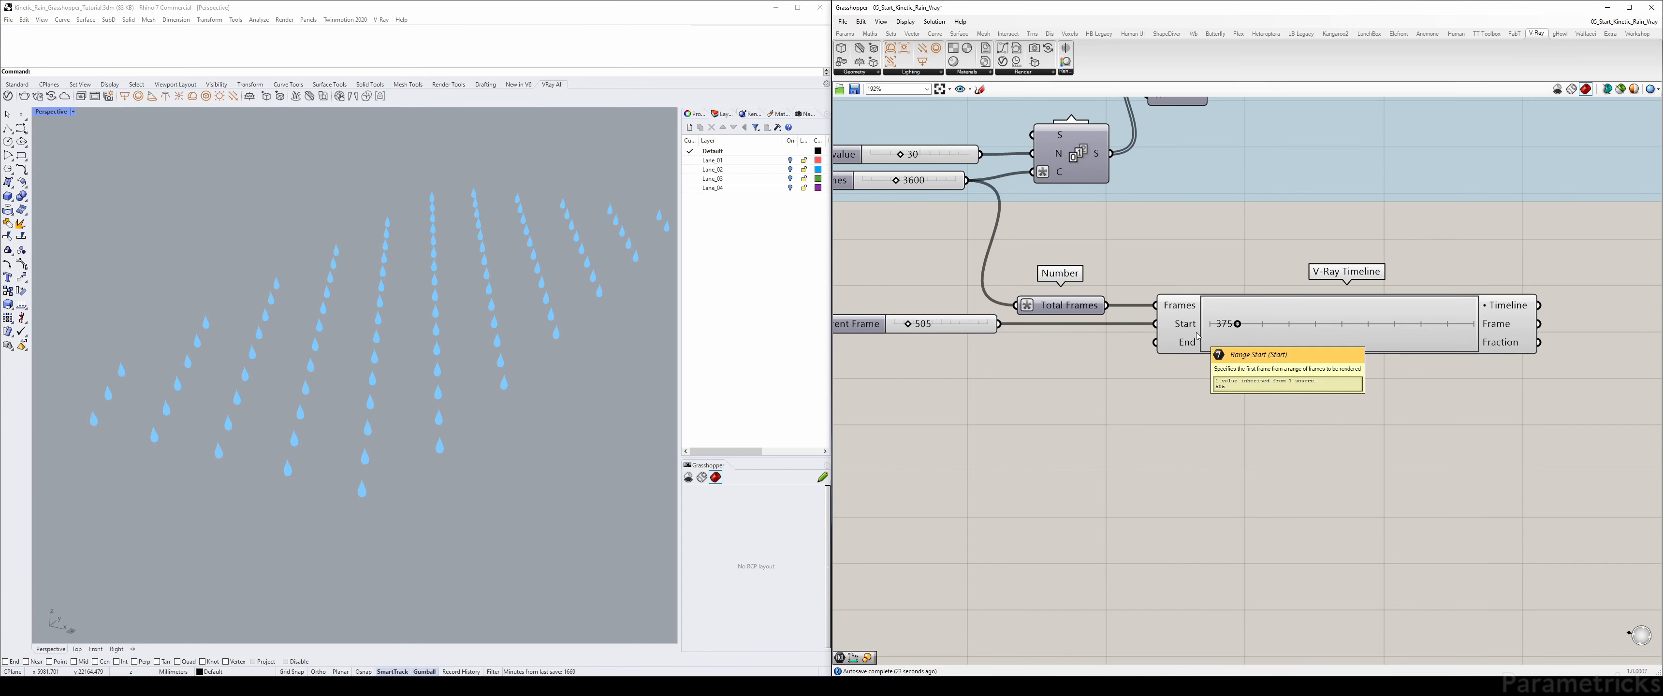
- Set the Start slider to 1896 and move the V-Ray Timeline to frame 1621 to compare both values
drag(908, 324, 944, 324)
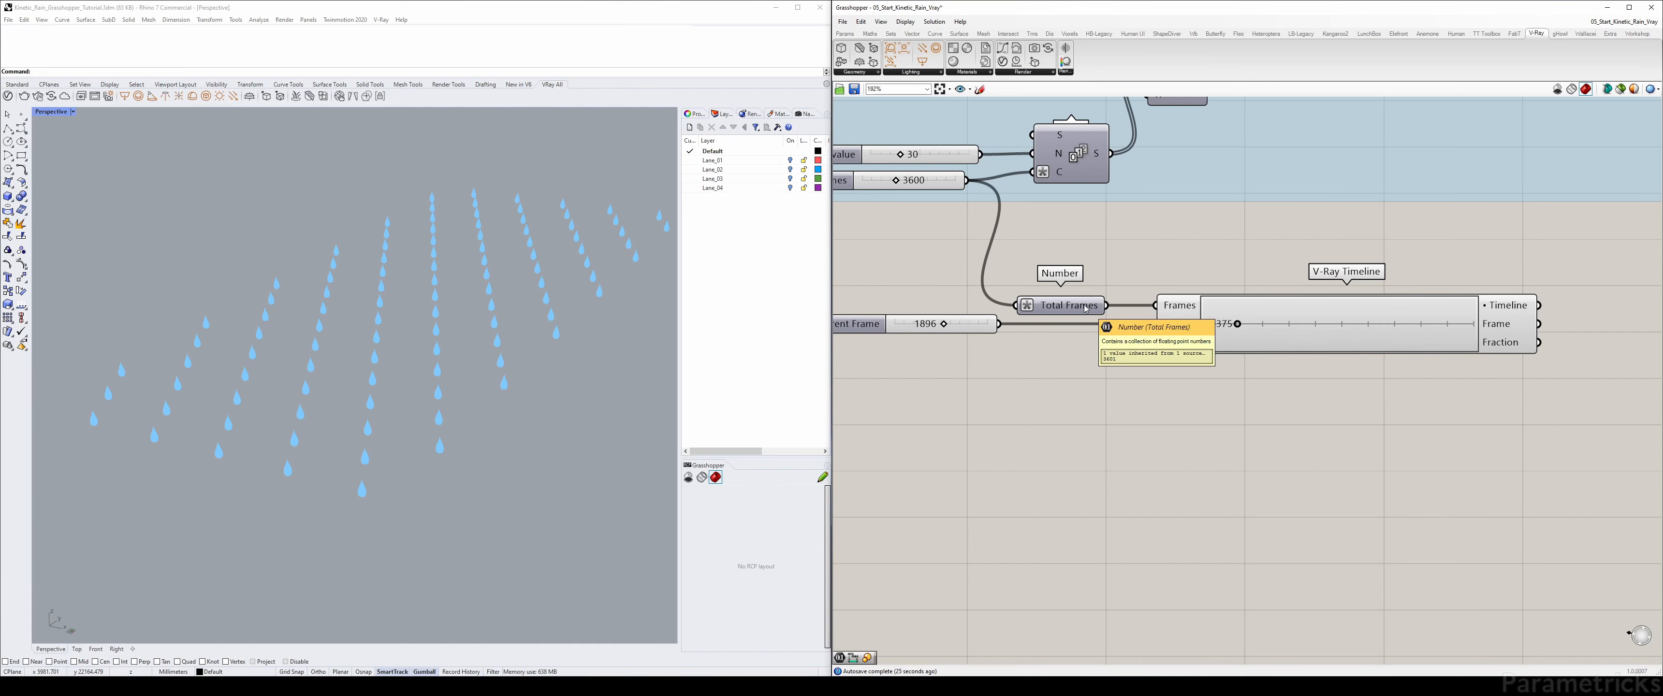
right_drag(837, 320, 925, 317)
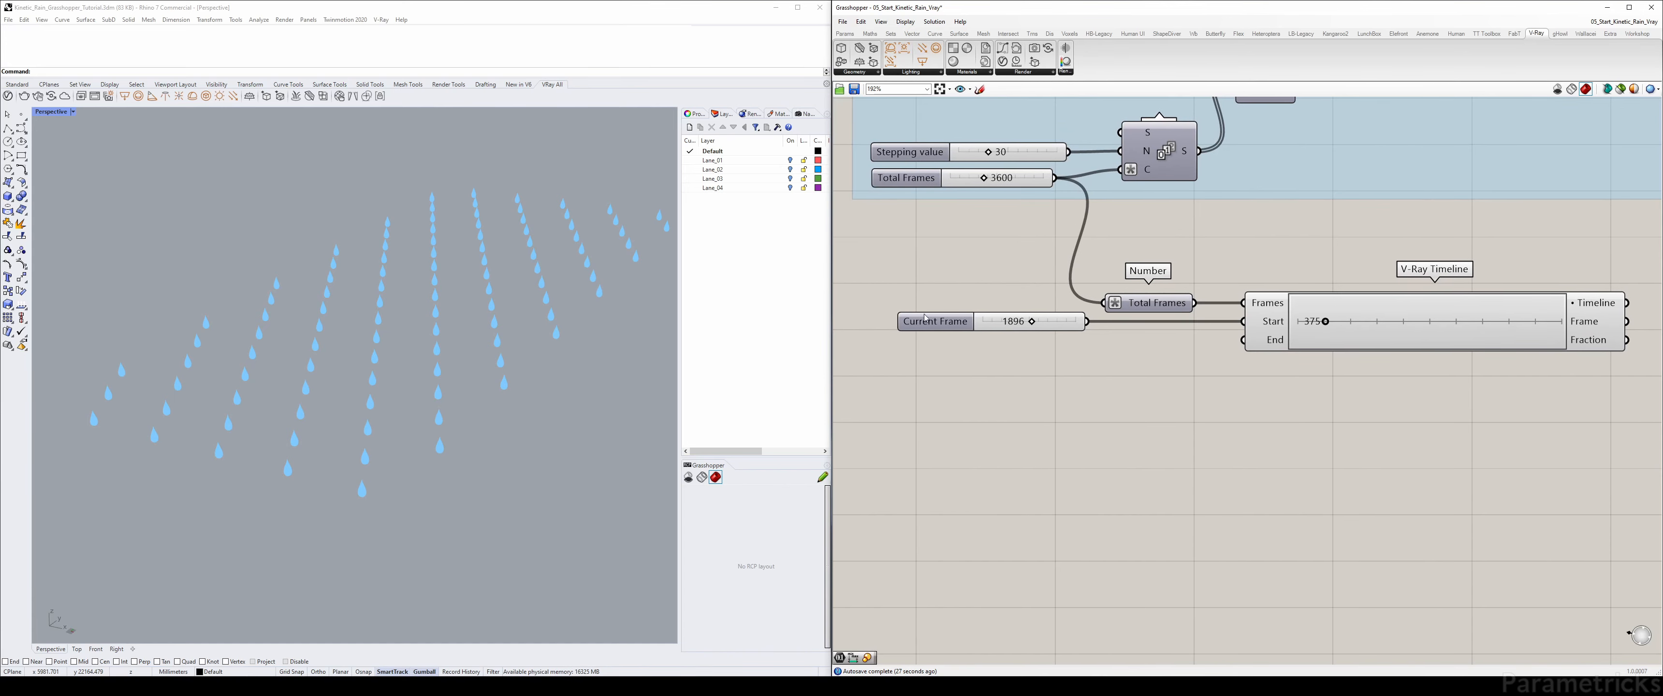
drag(1326, 321, 1418, 322)
scroll(1472, 321, down, 2)
scroll(1110, 331, up, 4)
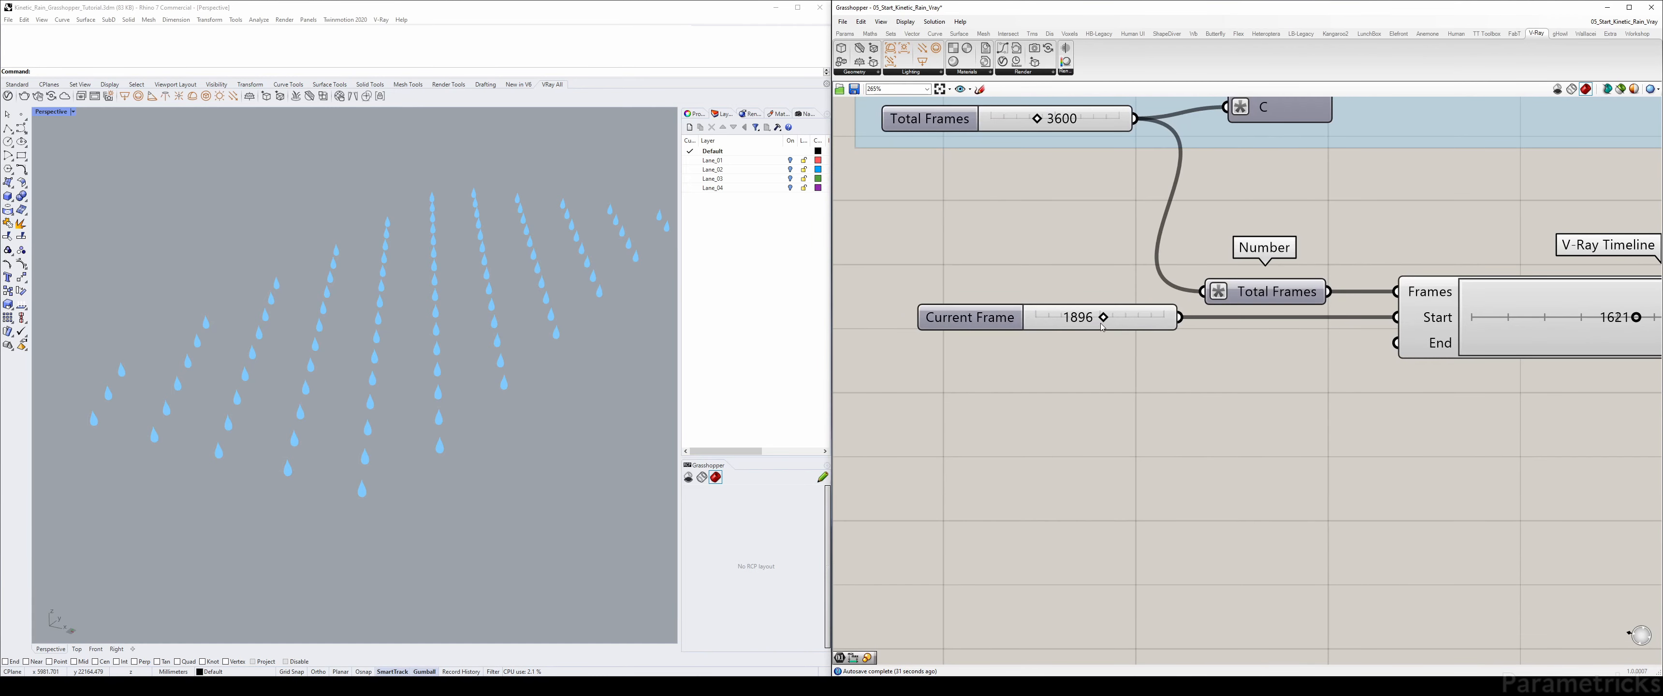
right_drag(1182, 312, 1001, 298)
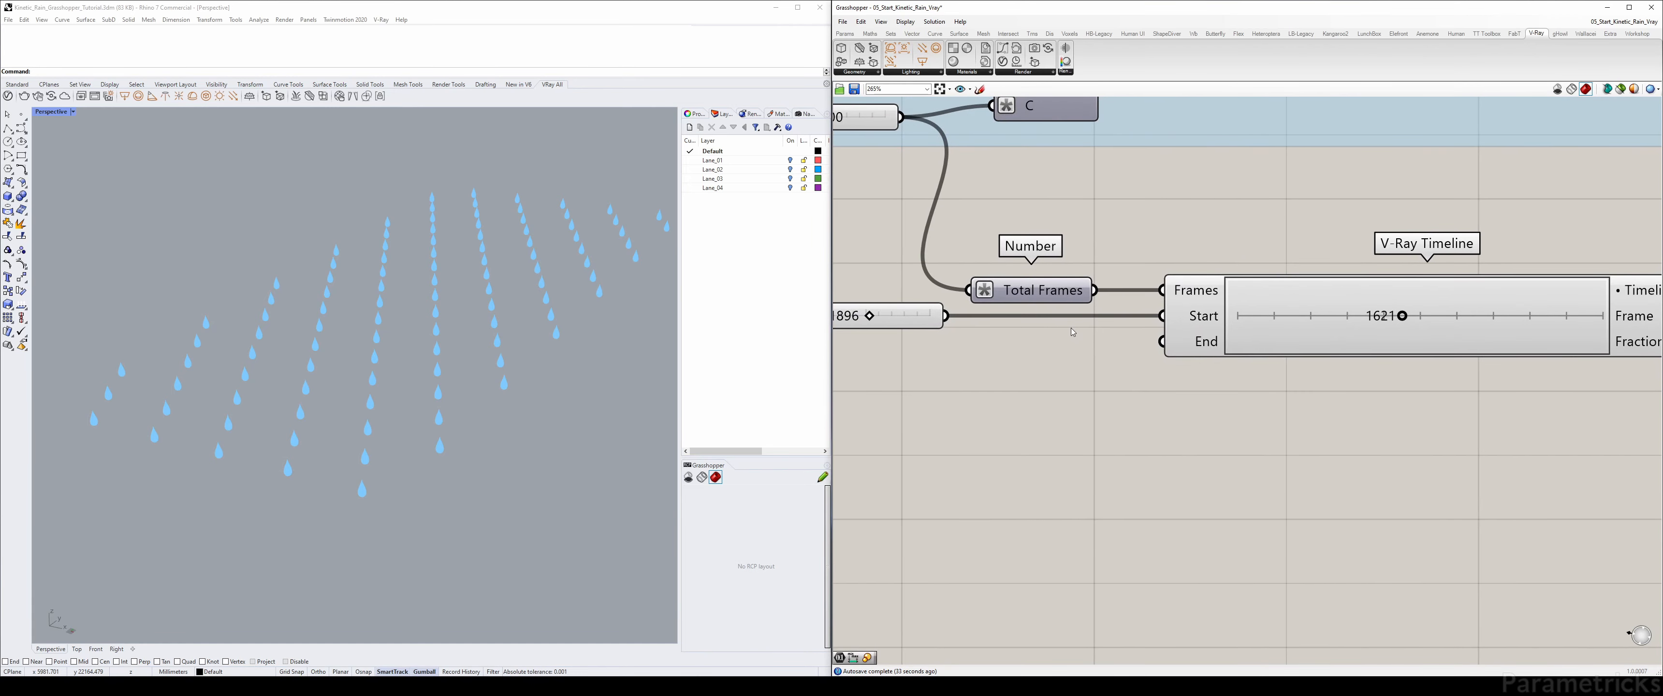
right_drag(1126, 315, 1261, 310)
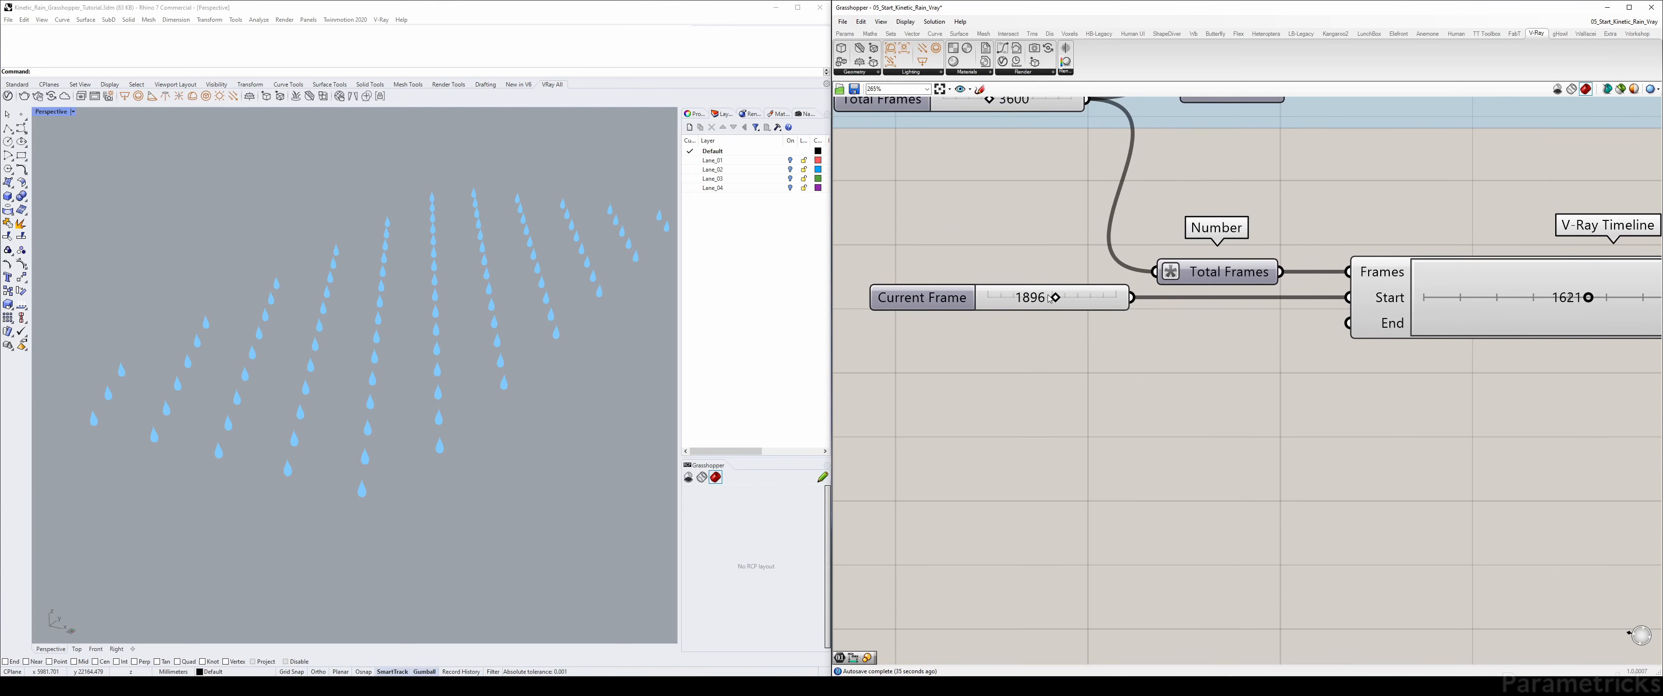
- Set the Current Frame slider copy feeding the V-Ray Timeline's Start input to 0
drag(1056, 299, 982, 299)
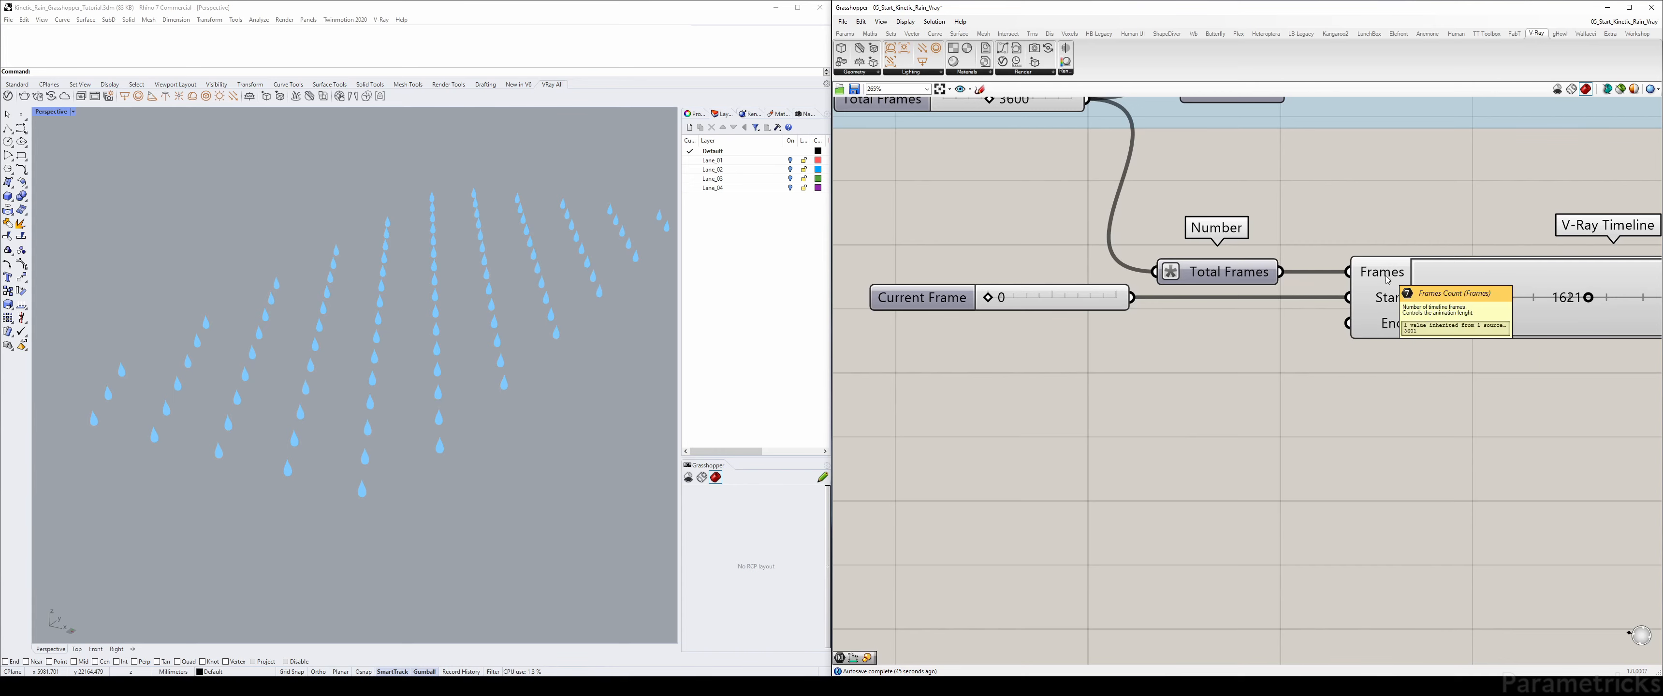
right_drag(1395, 337, 1336, 332)
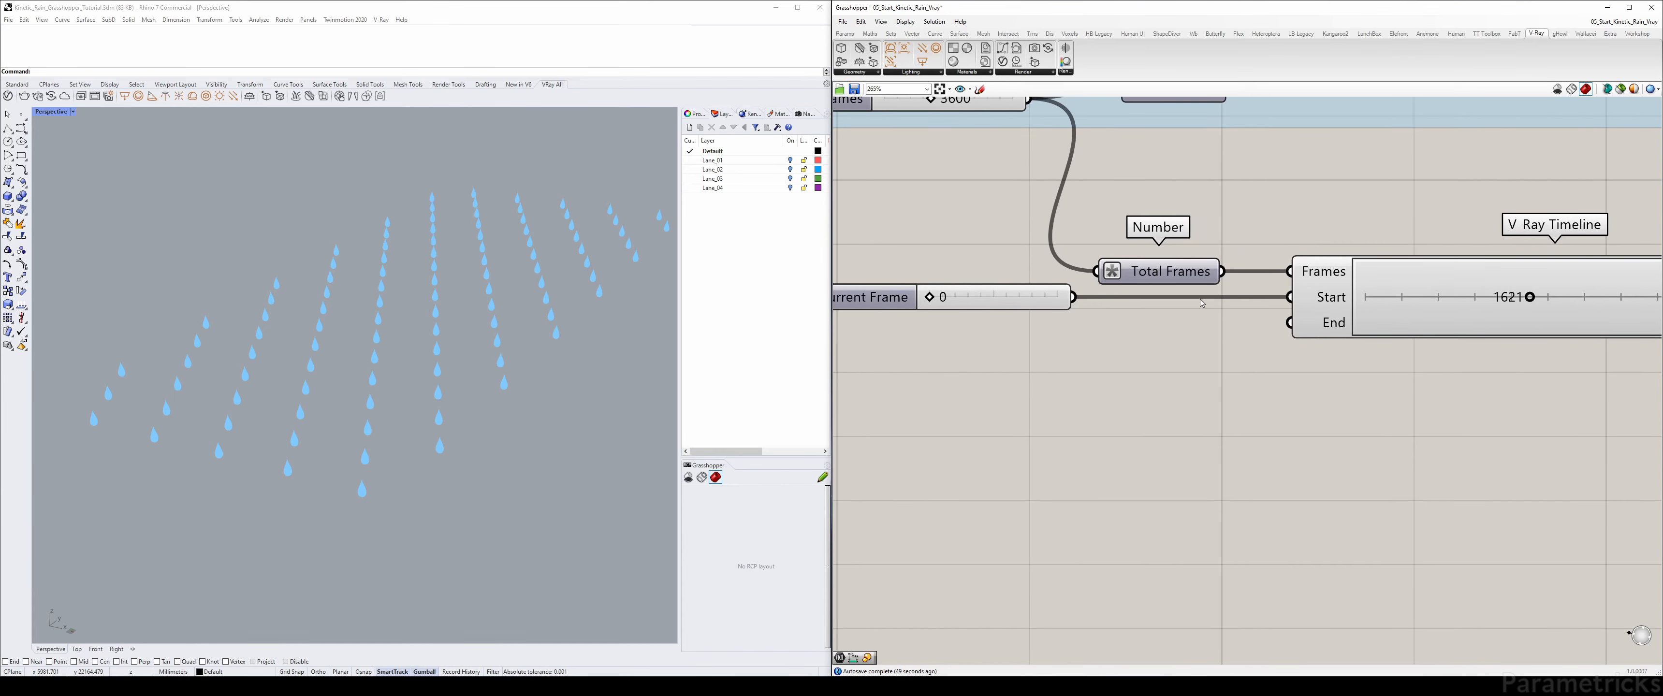
scroll(1201, 299, down, 3)
scroll(1055, 308, up, 2)
click(993, 300)
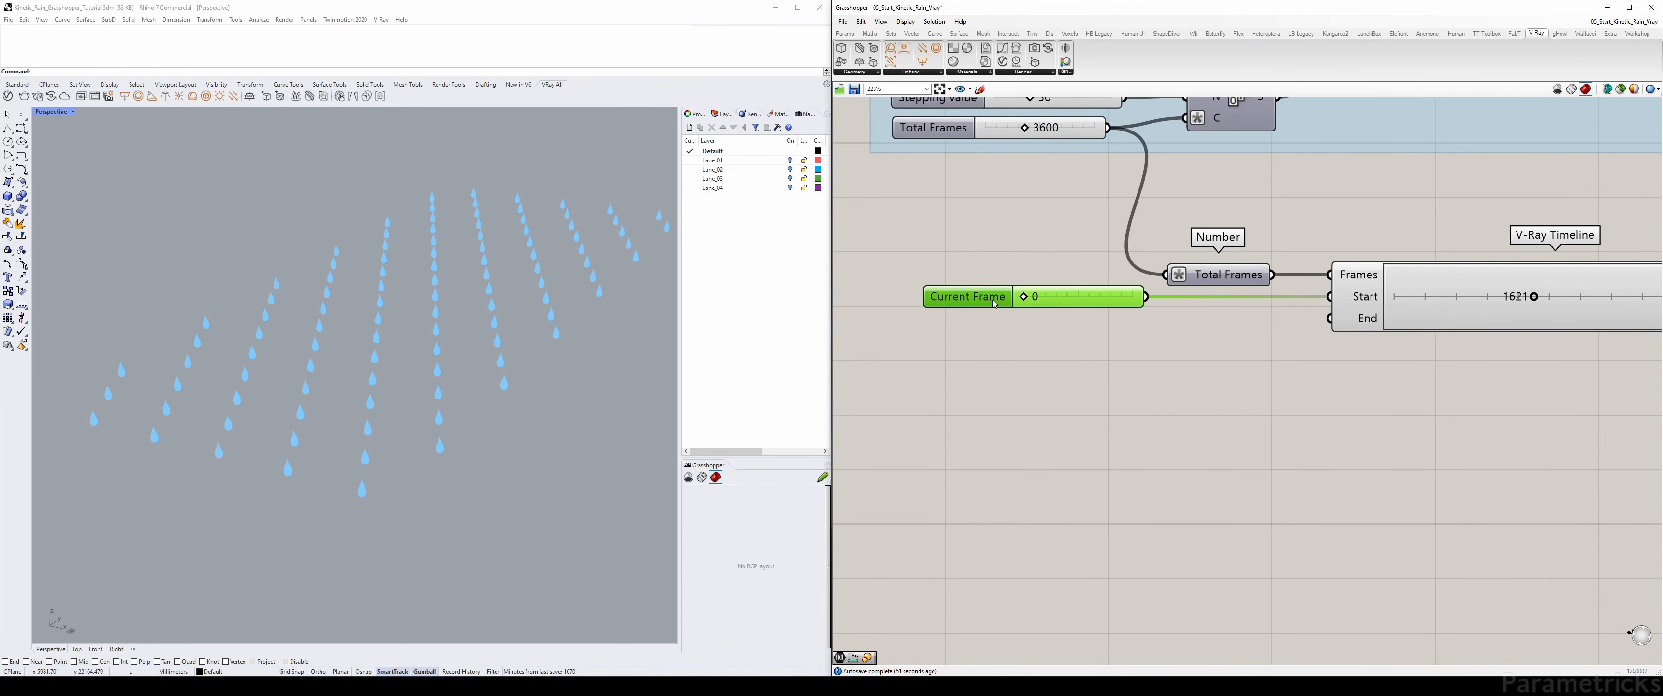
- Check the V-Ray Timeline's End input description and connect the Total Frames number parameter to End
right_drag(1349, 313, 1093, 317)
scroll(1107, 315, up, 2)
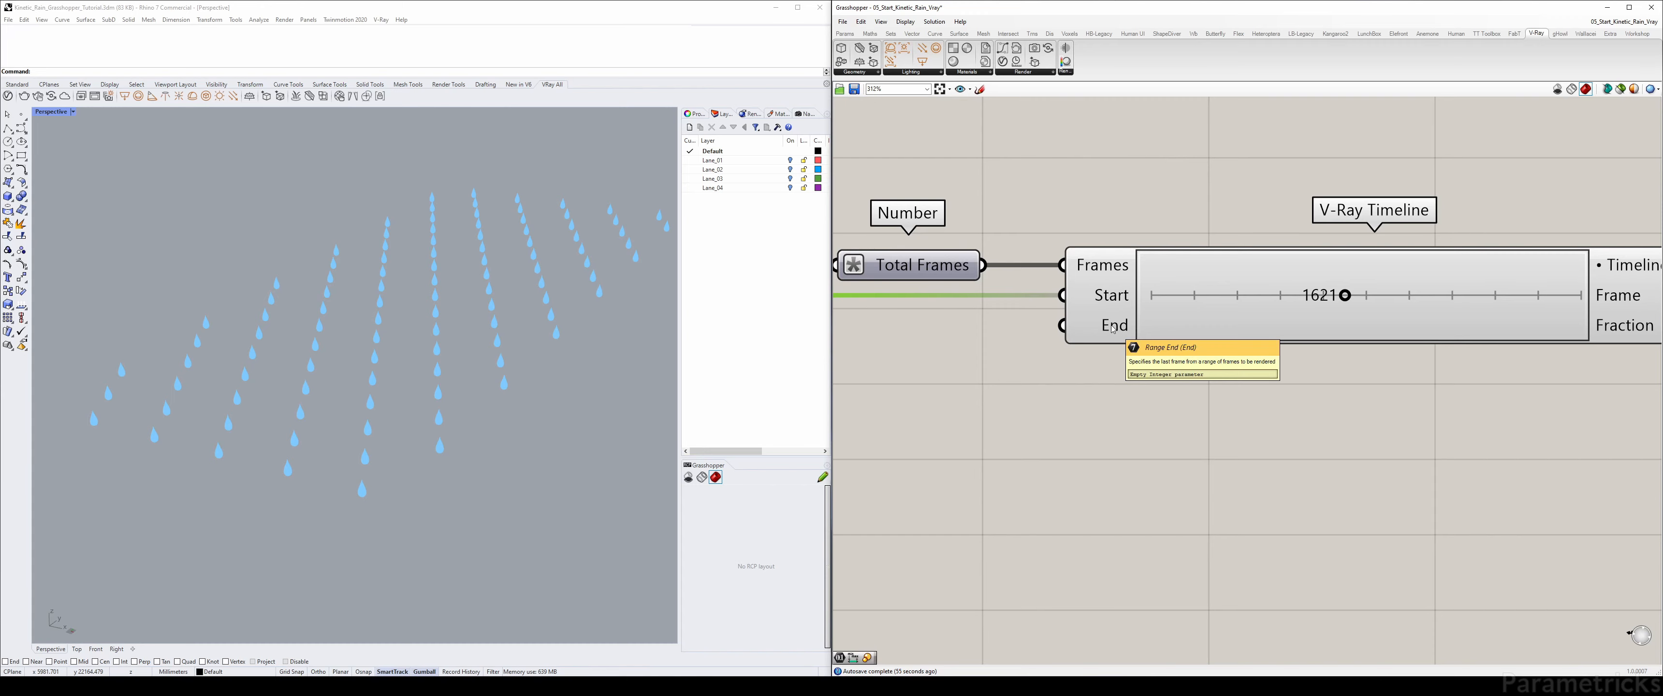
right_drag(1004, 325, 1186, 315)
scroll(1042, 308, down, 3)
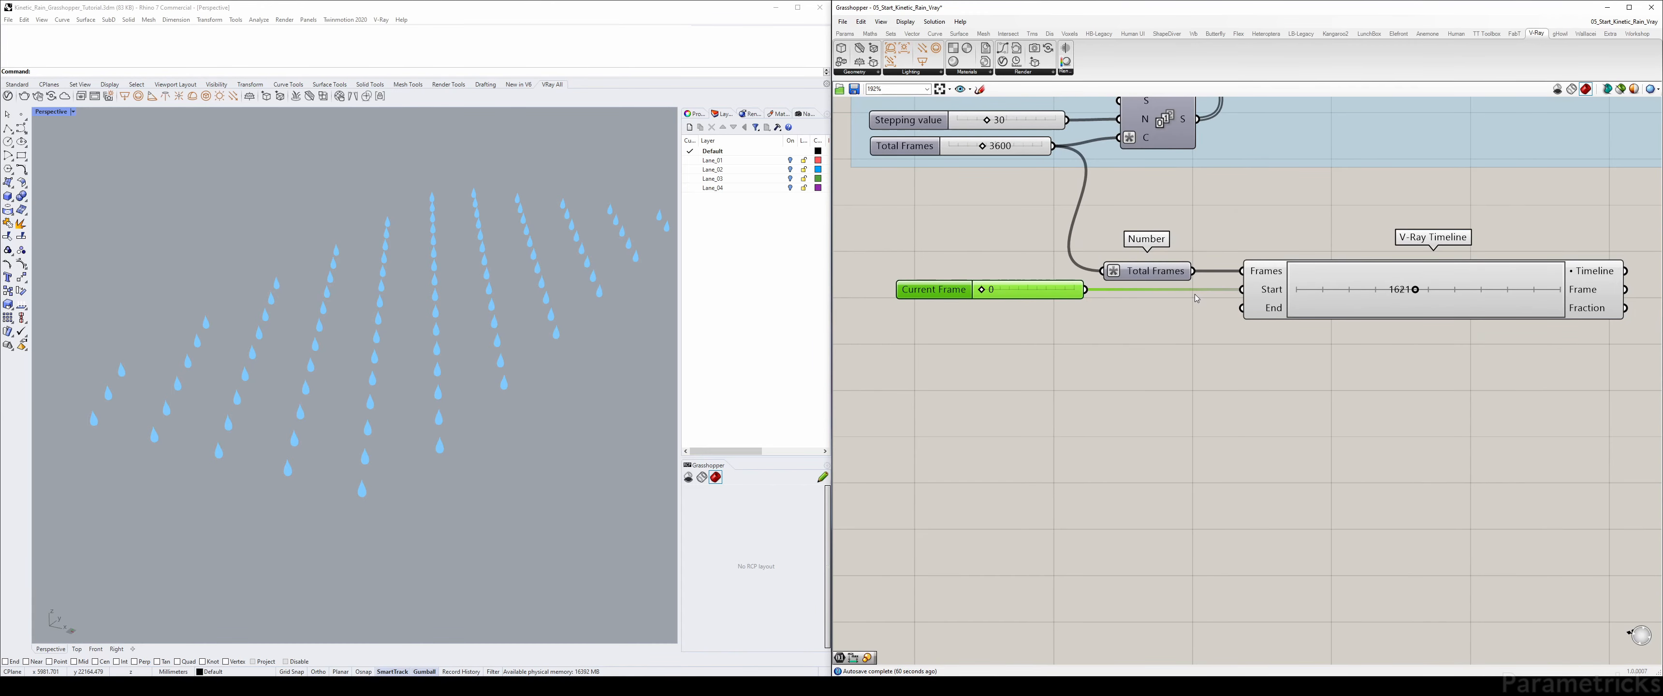
right_drag(1354, 278, 1187, 275)
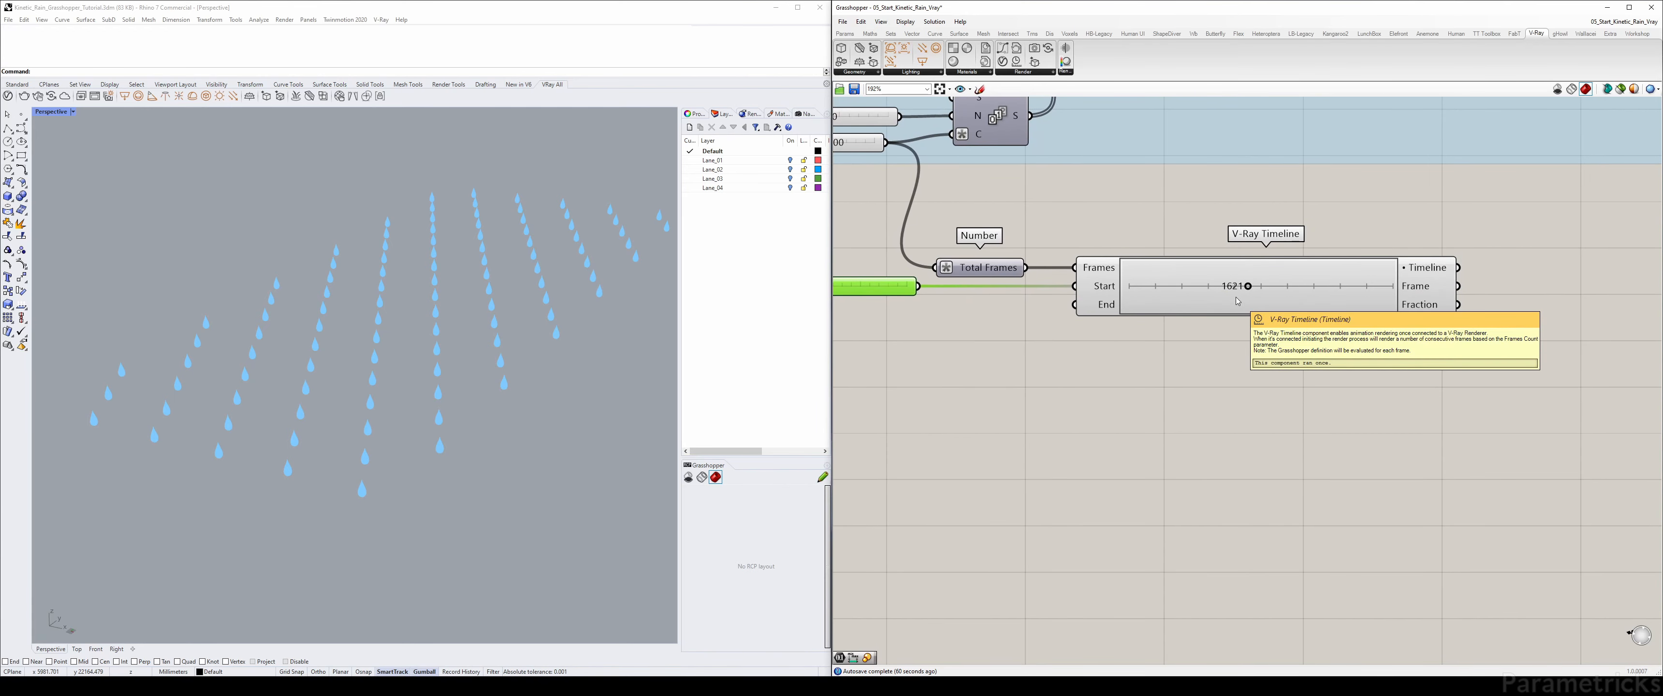
scroll(1107, 287, up, 2)
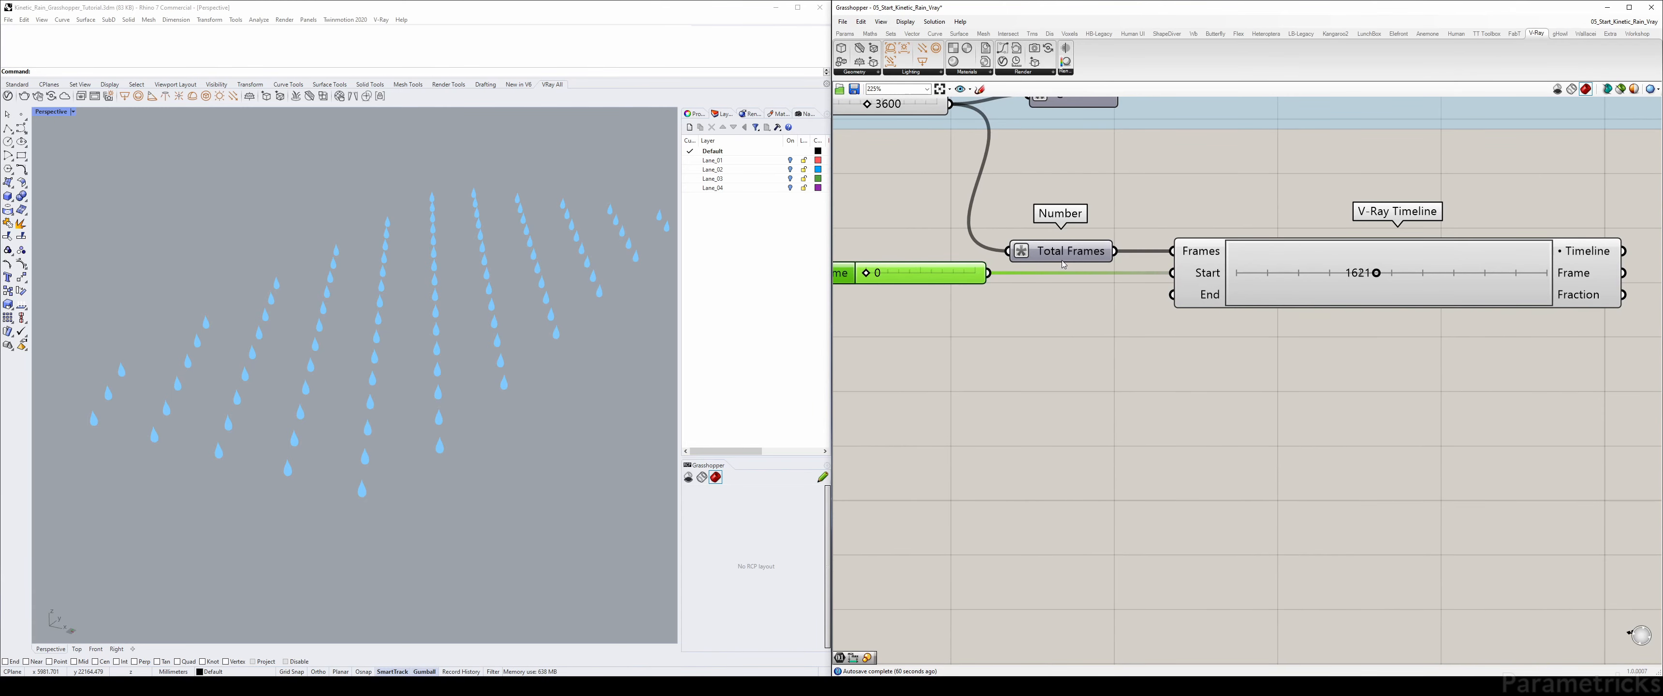
scroll(1113, 255, up, 4)
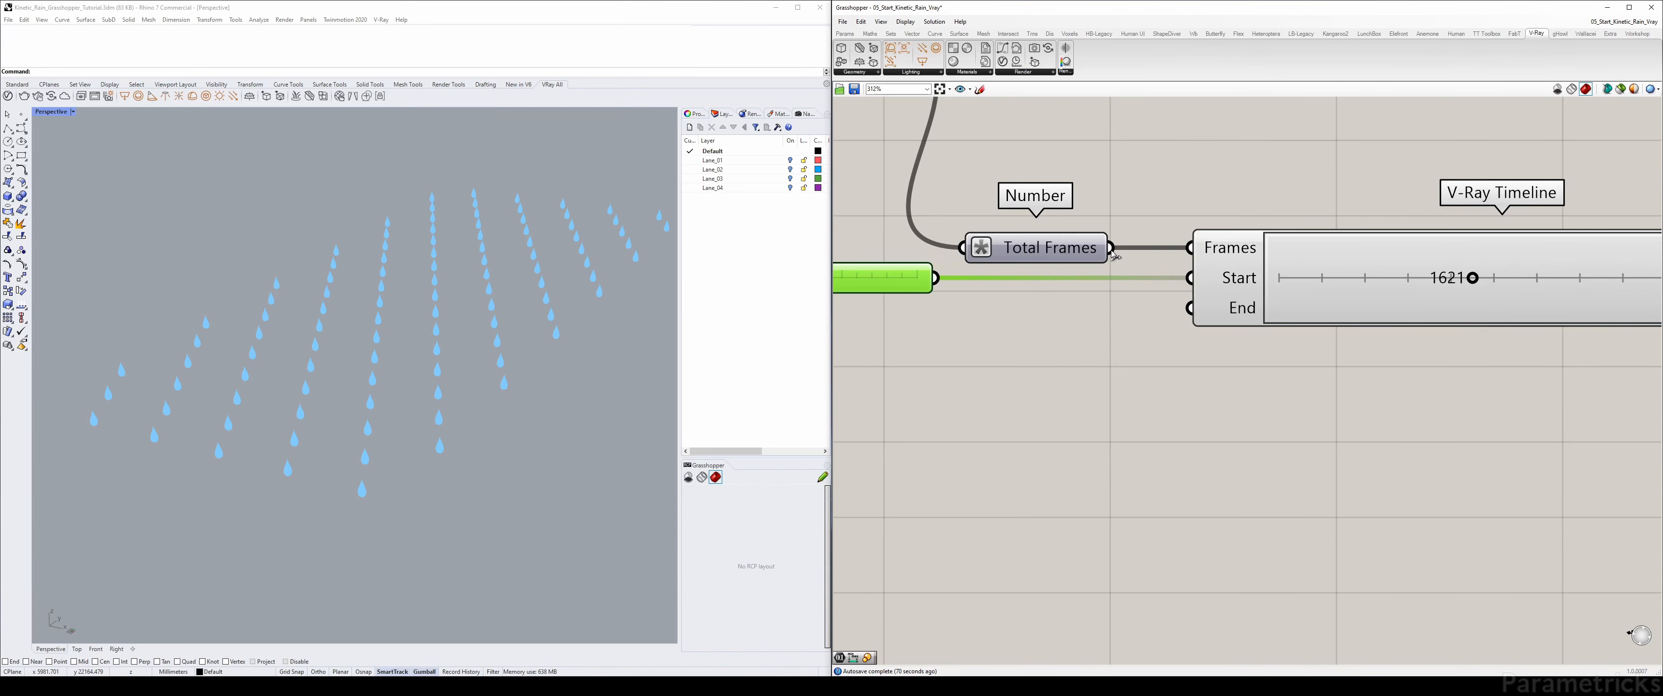
drag(1112, 248, 1190, 308)
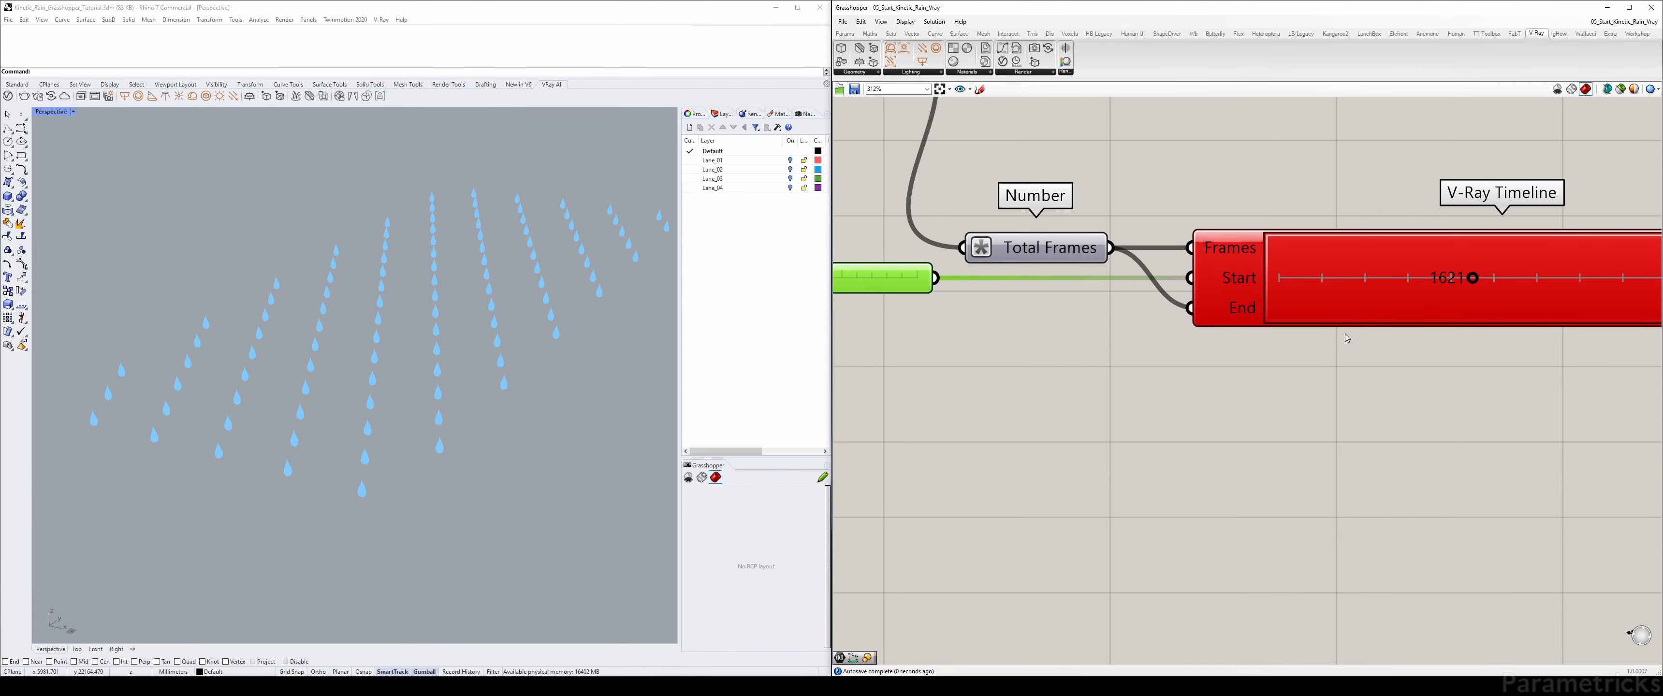
- Check the value reaching the End input and scrub the V-Ray Timeline to its last frame and back to 0
scroll(1220, 329, down, 4)
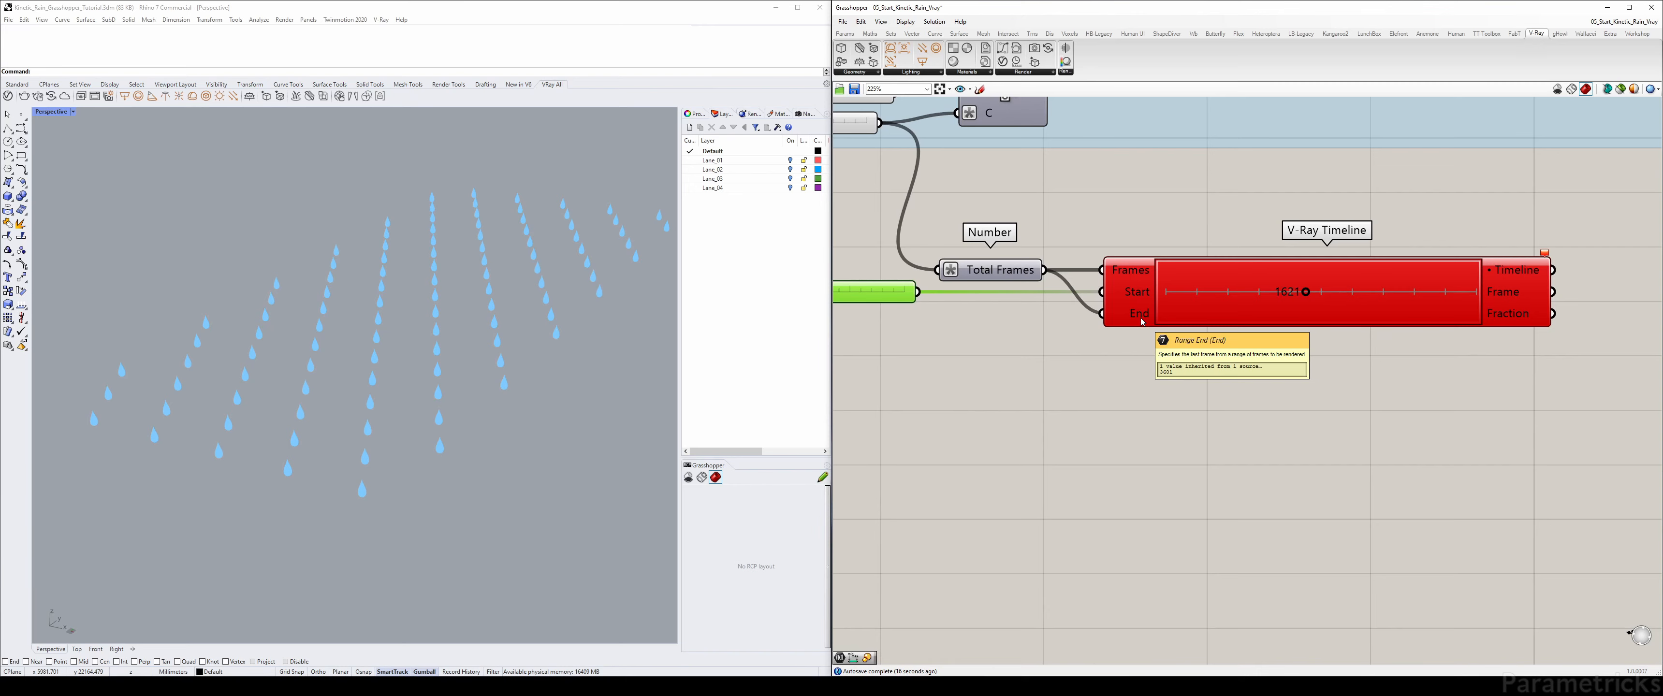
right_drag(1042, 310, 1078, 308)
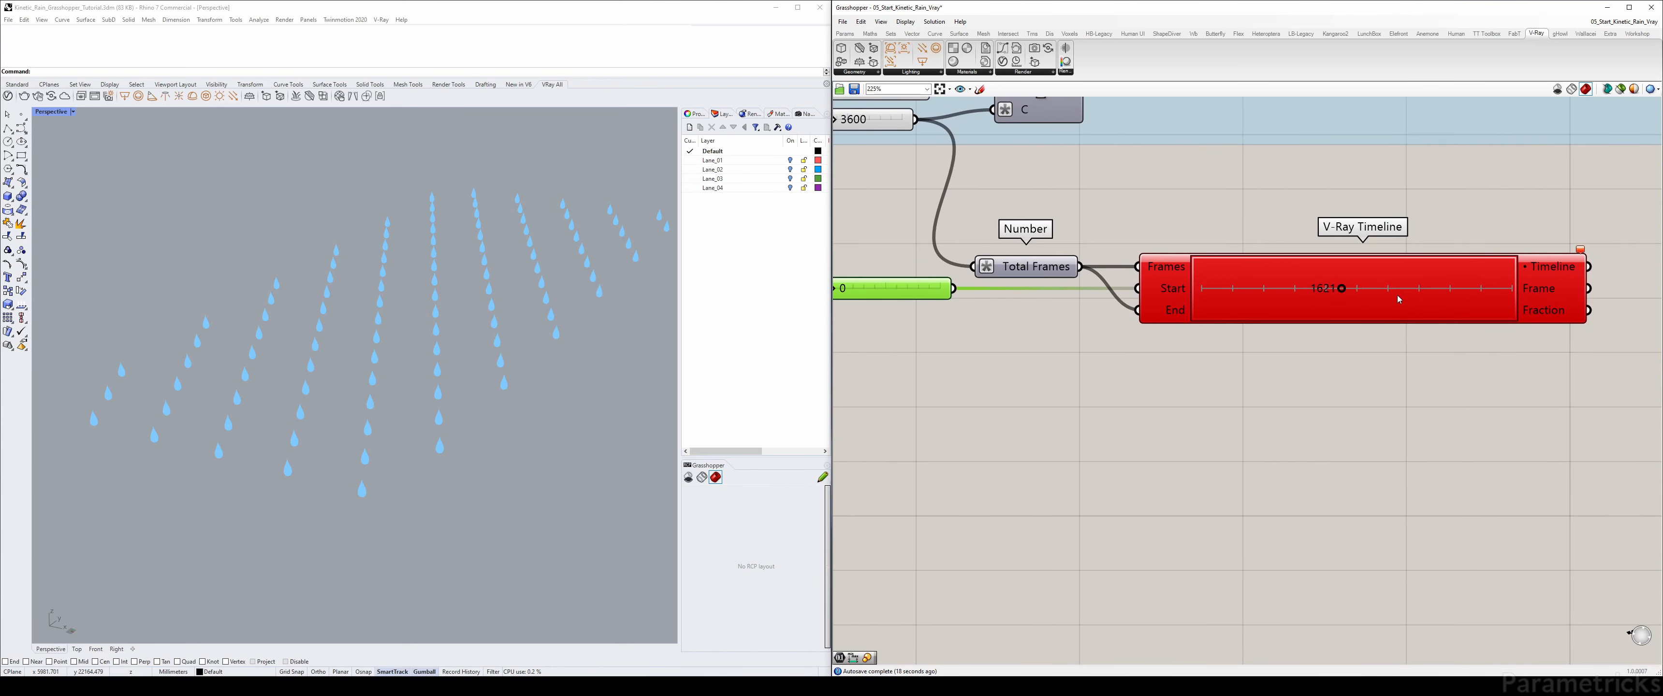
drag(1347, 291, 1528, 295)
drag(1513, 288, 1202, 289)
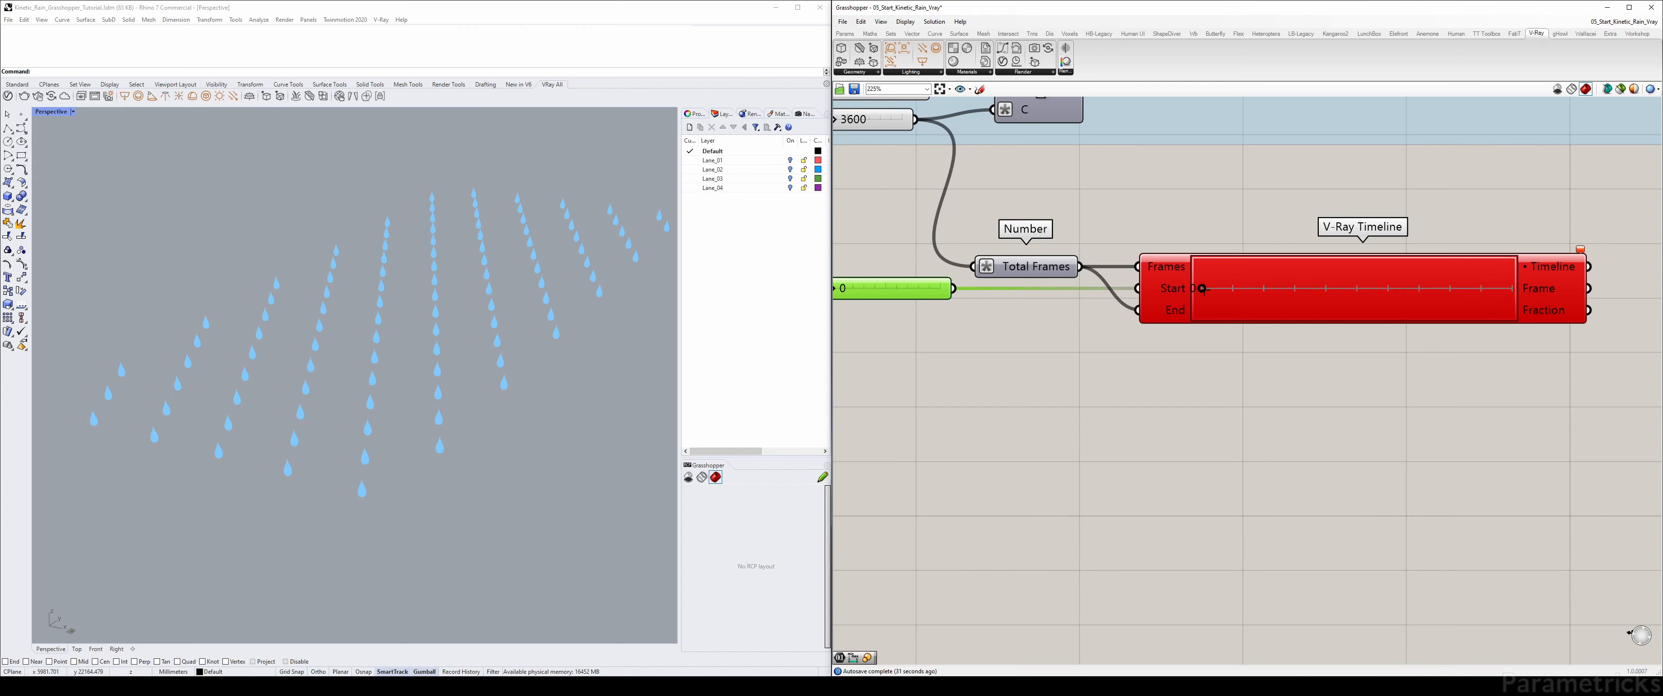
- Set the expression x-1 on the V-Ray Timeline's End input
right_click(1174, 313)
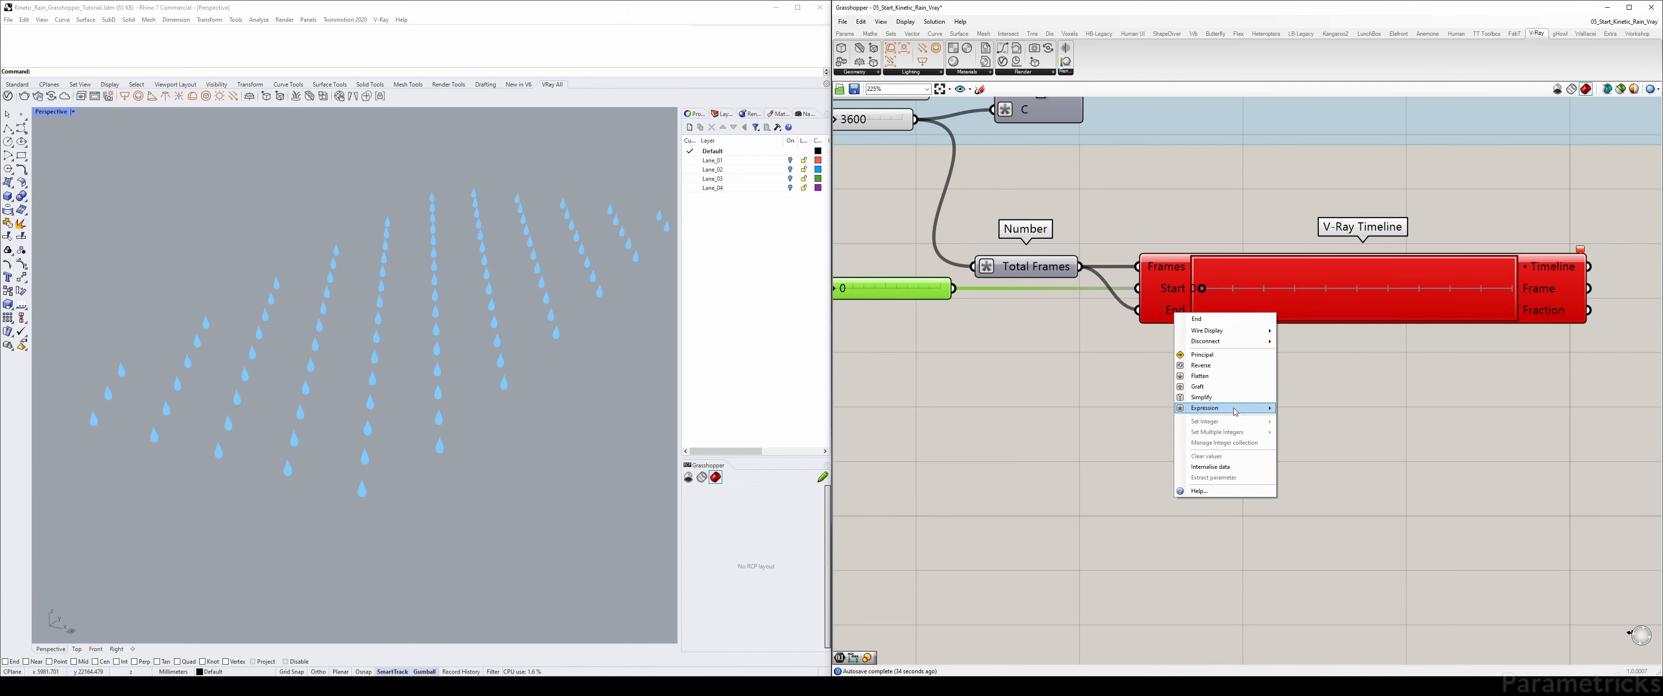
mouse_move(1226, 408)
click(1307, 419)
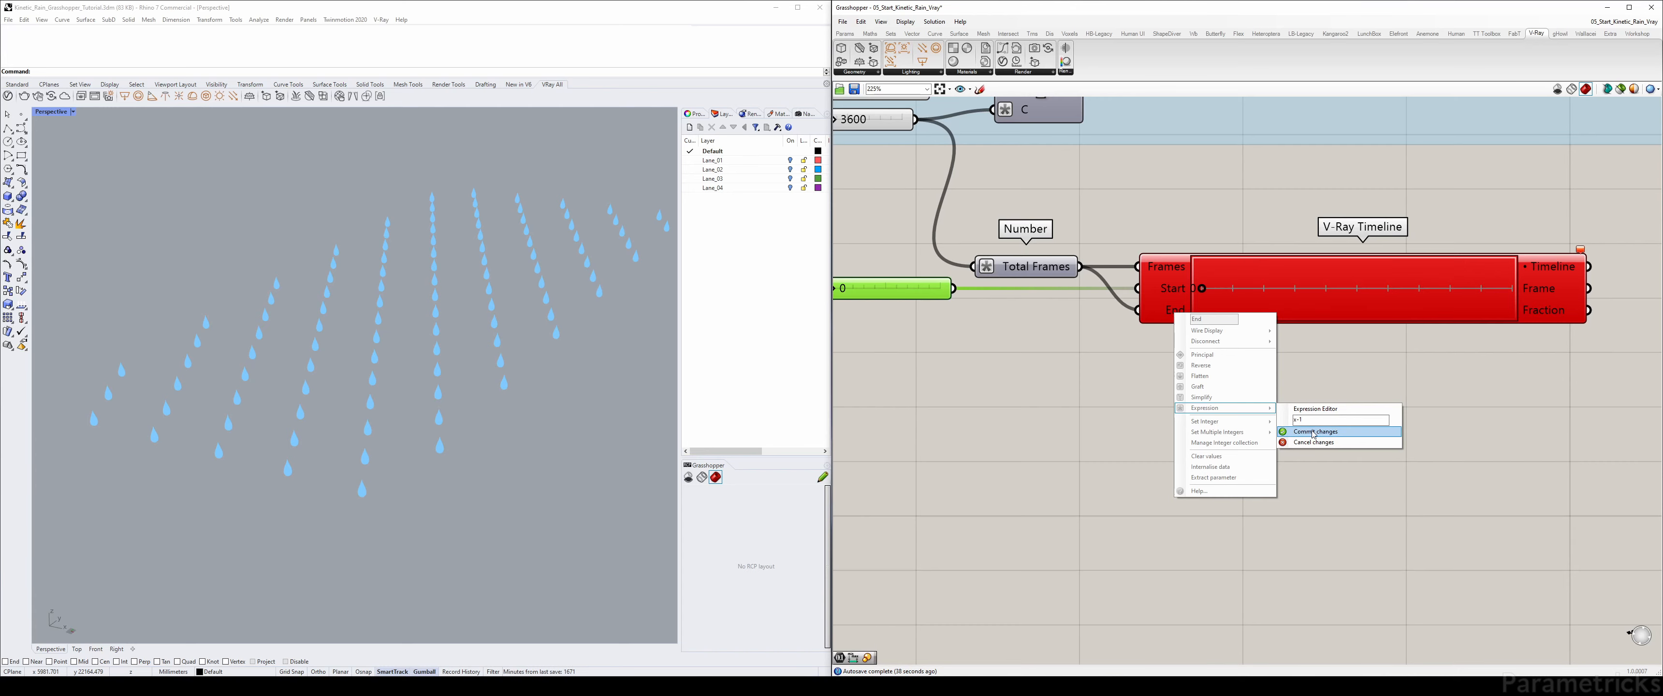
click(1313, 433)
- Move the V-Ray Timeline to frame 1424 to test the Start and End range, and deselect the component
click(1305, 275)
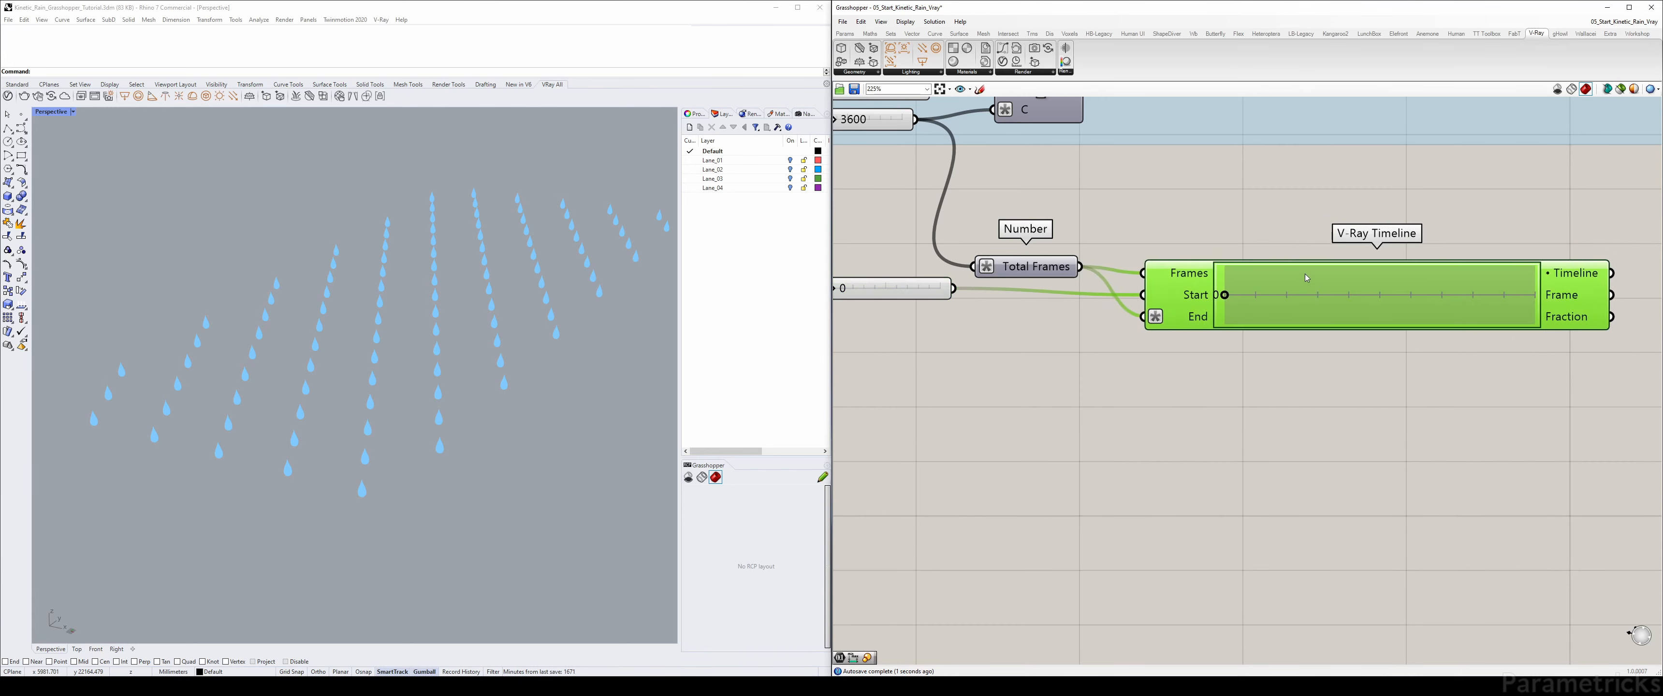
drag(1201, 289, 1323, 288)
scroll(1246, 299, down, 2)
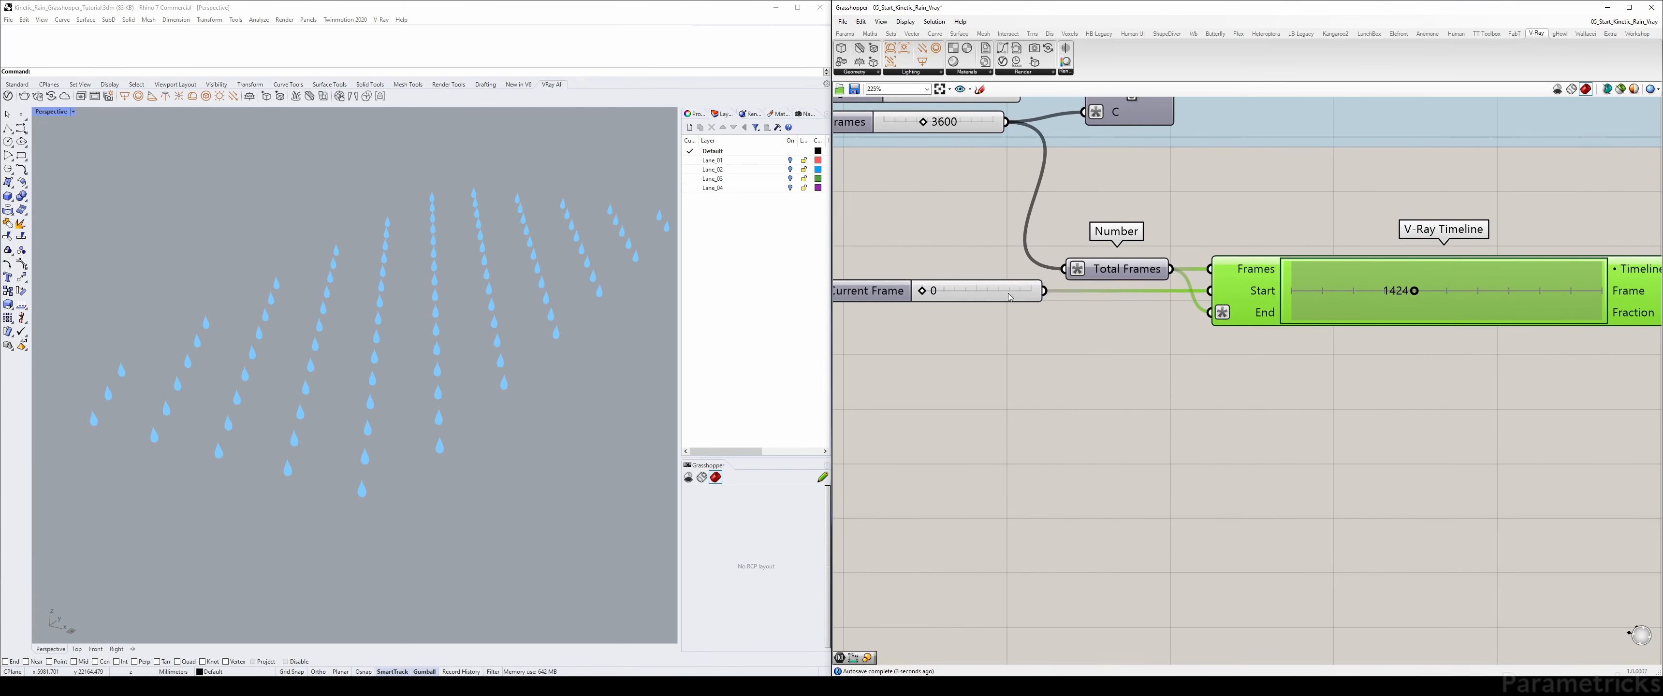
click(1107, 316)
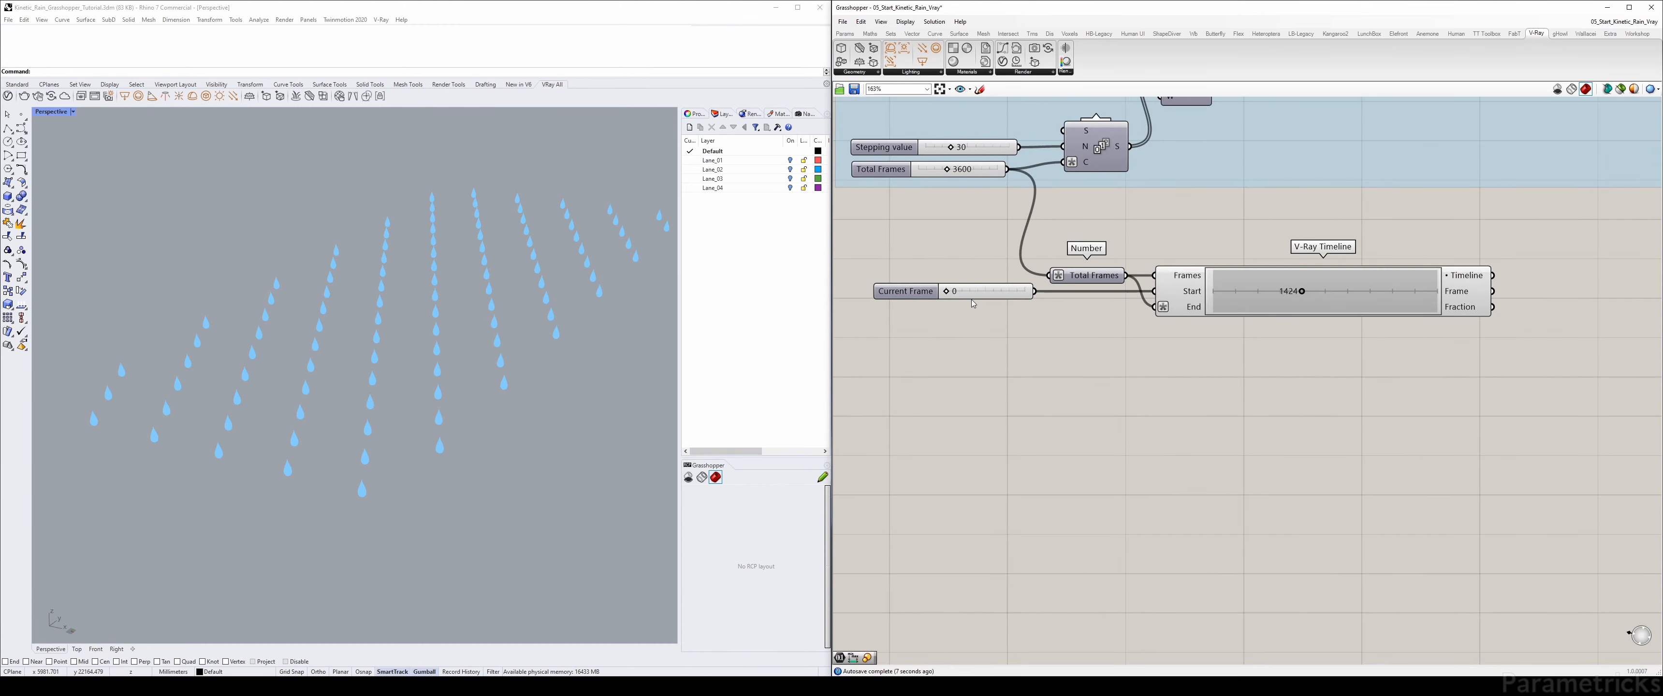
scroll(953, 299, up, 1)
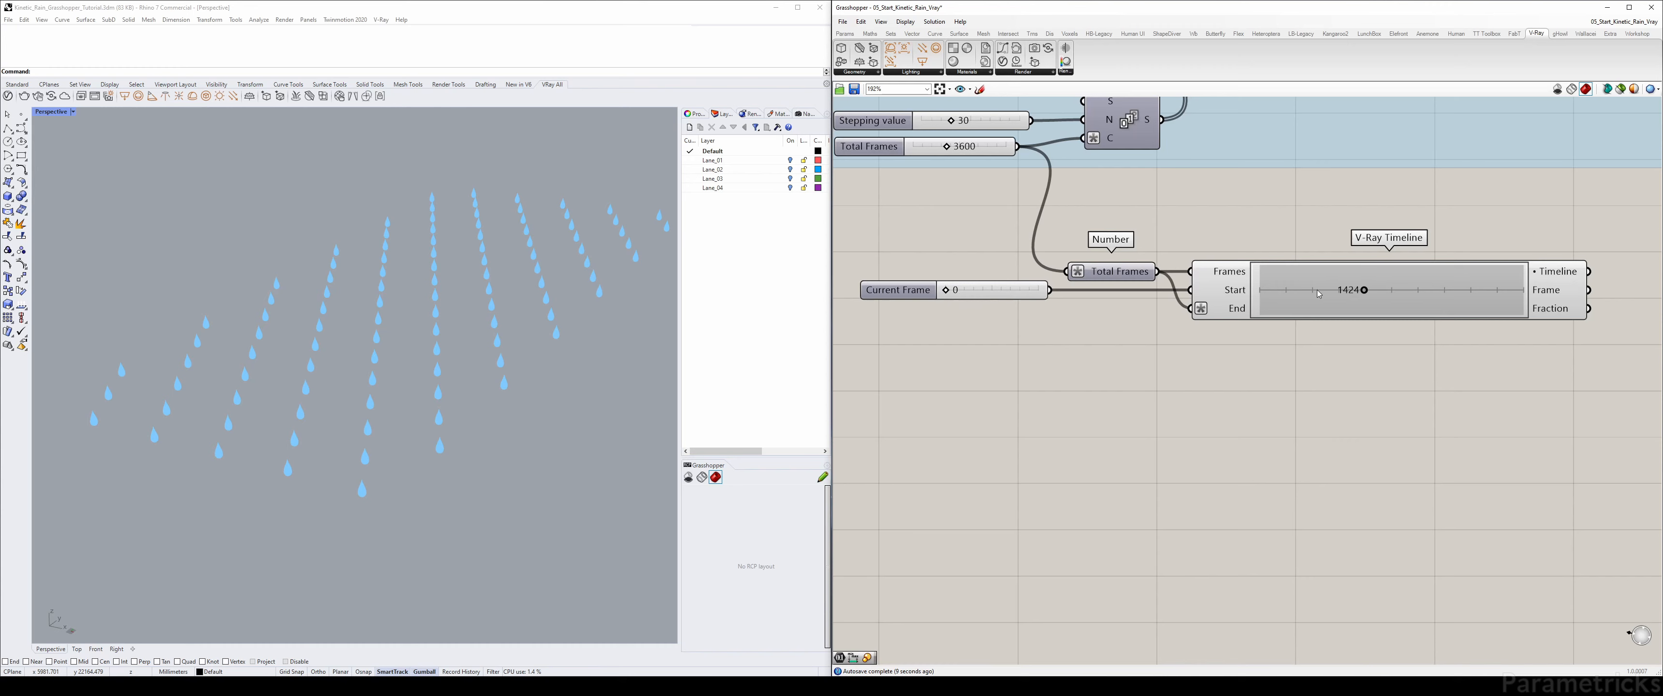
- Scrub the V-Ray Timeline slider back and forth to test how it moves through the frame range
mouse_move(947, 290)
mouse_down()
mouse_move(1016, 292)
mouse_move(978, 285)
mouse_up()
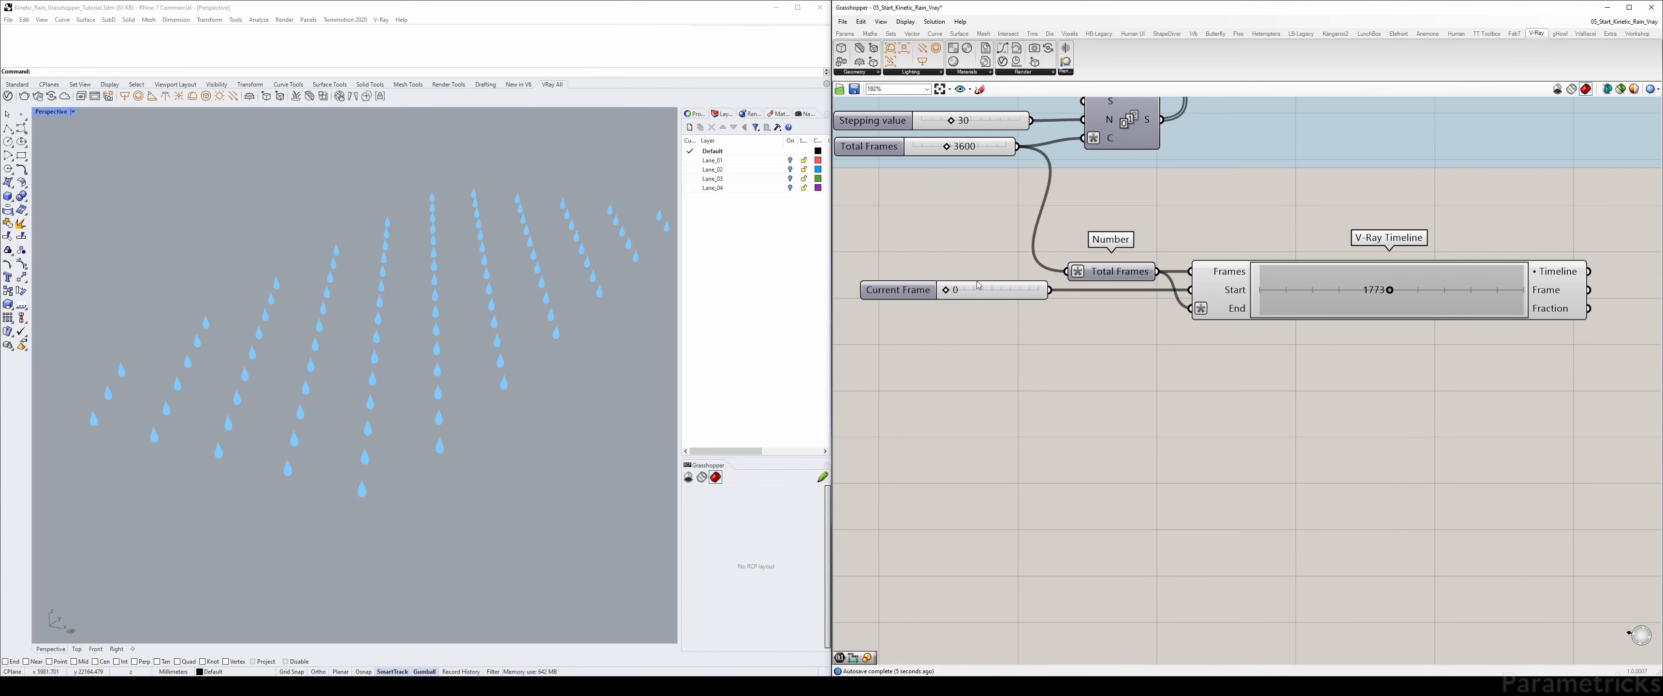
right_drag(1348, 294, 1245, 281)
click(1281, 281)
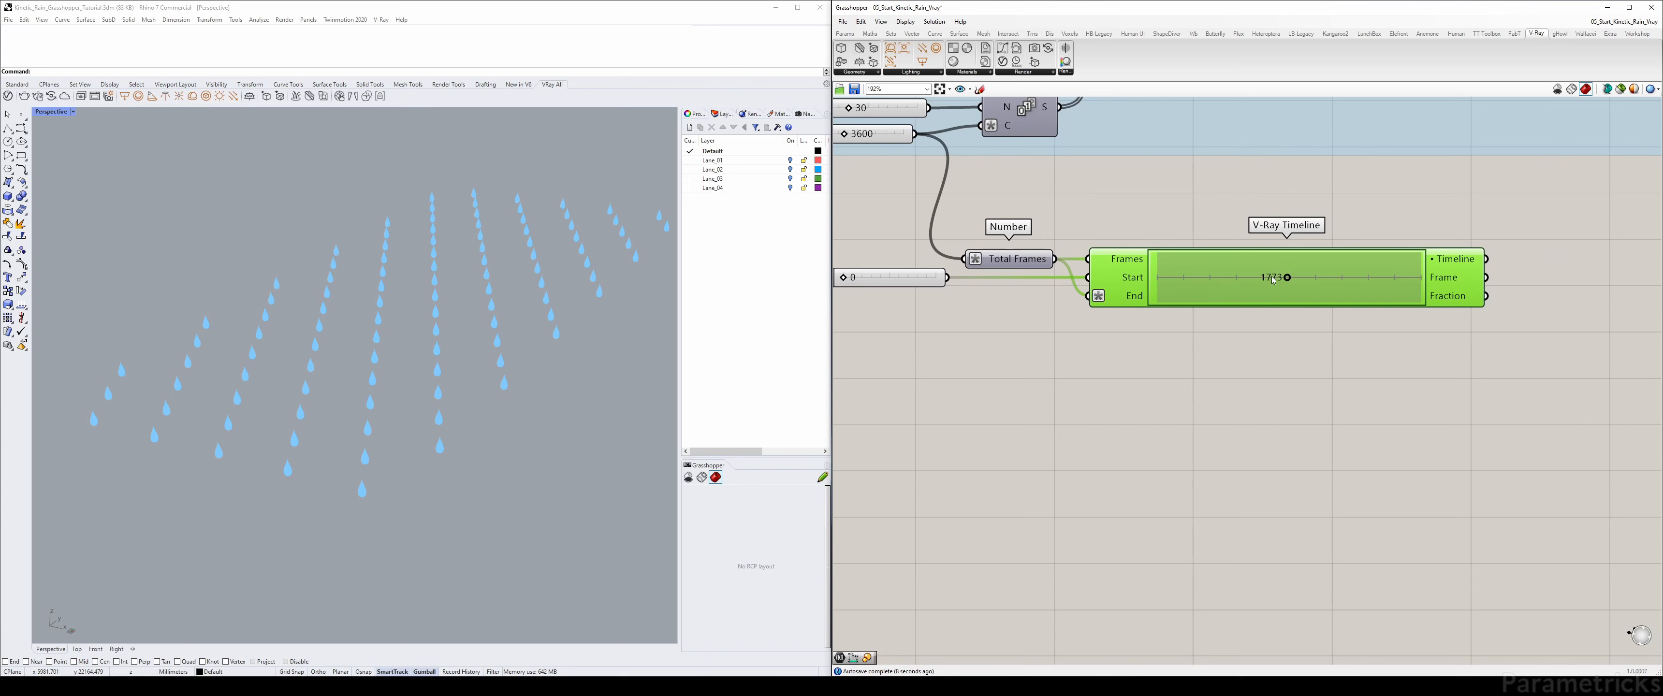
drag(1273, 280, 1202, 272)
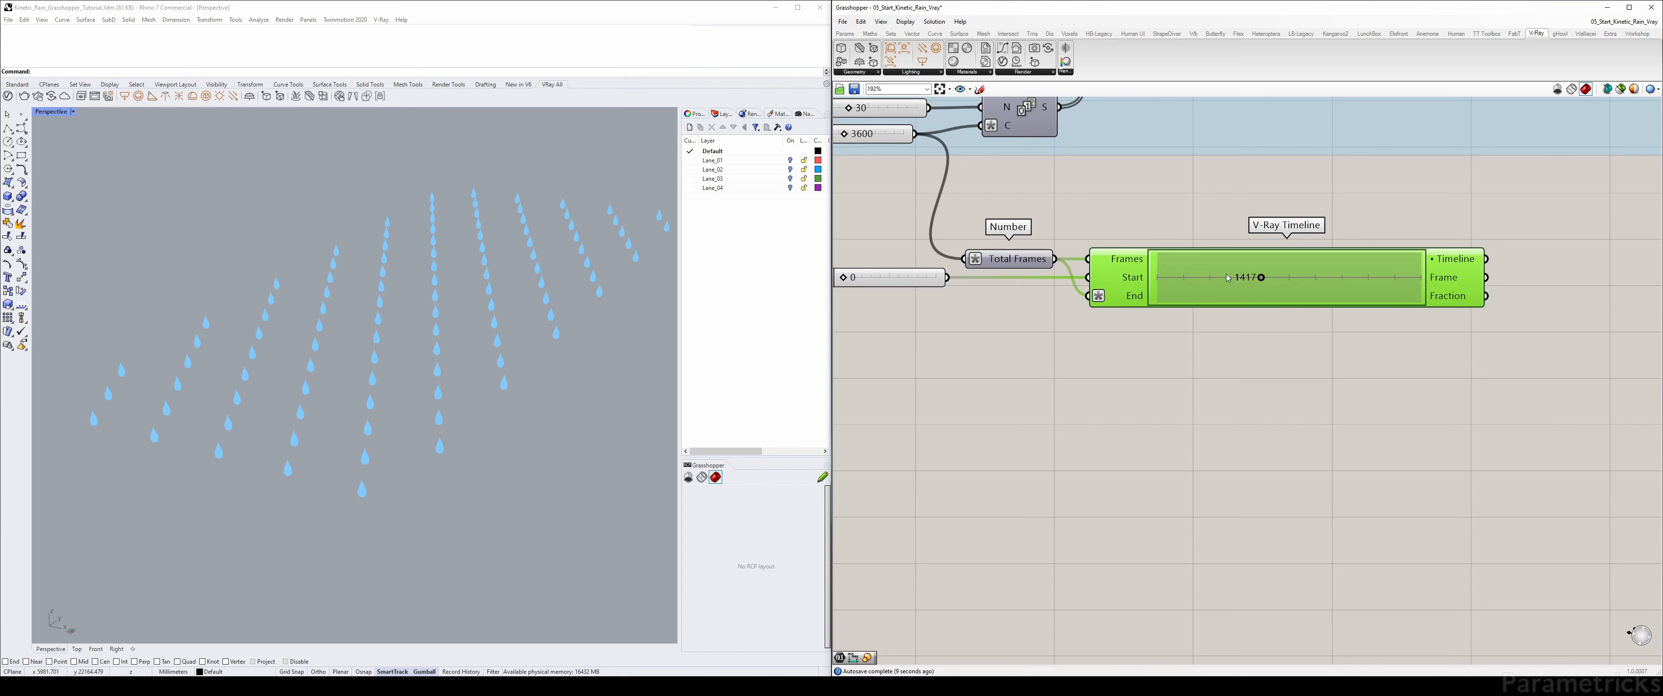
right_click(1191, 276)
click(1207, 201)
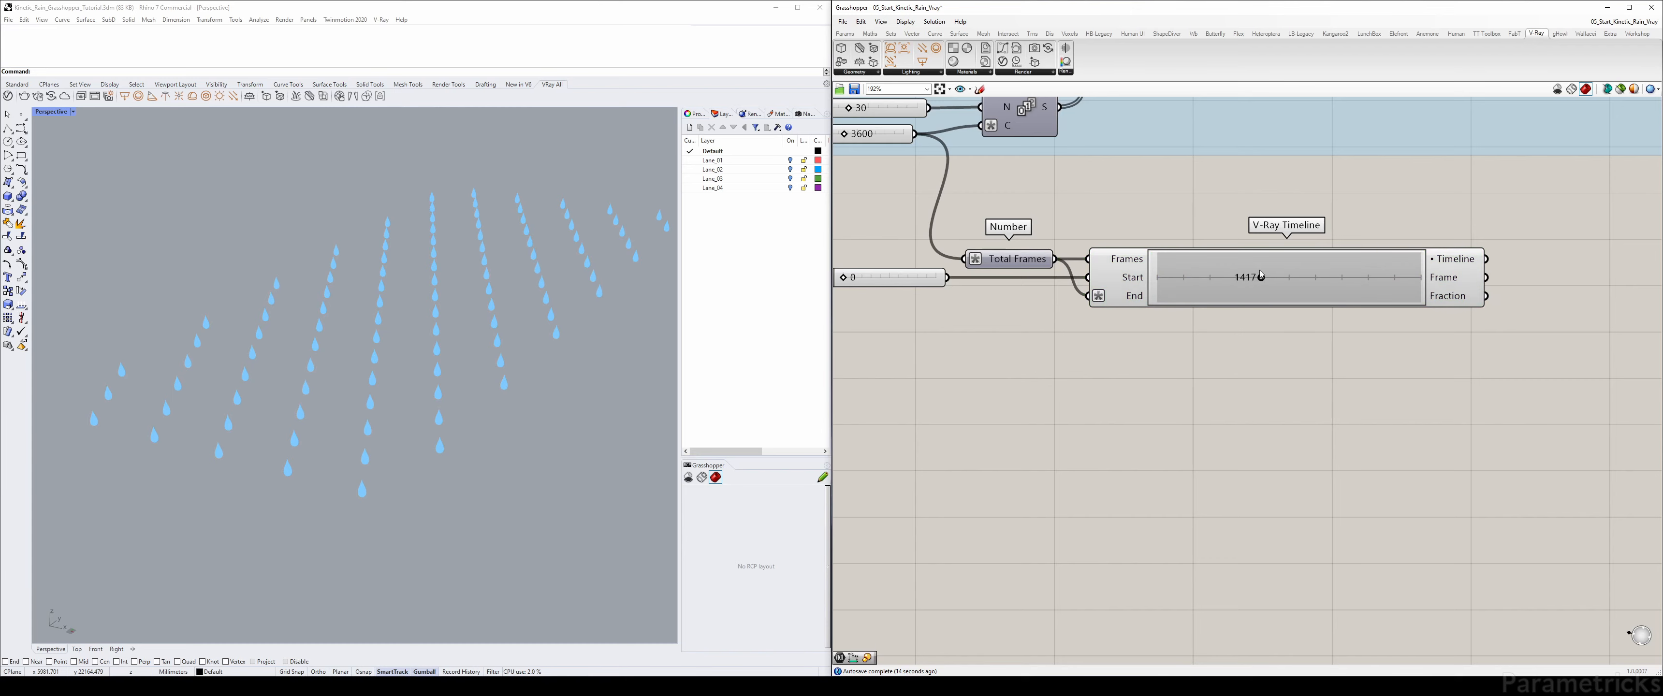
scroll(1262, 277, up, 3)
drag(1261, 278, 1256, 277)
- Set the V-Ray Timeline's current frame to exactly 1390, and move its slider to frame 875
right_click(1140, 272)
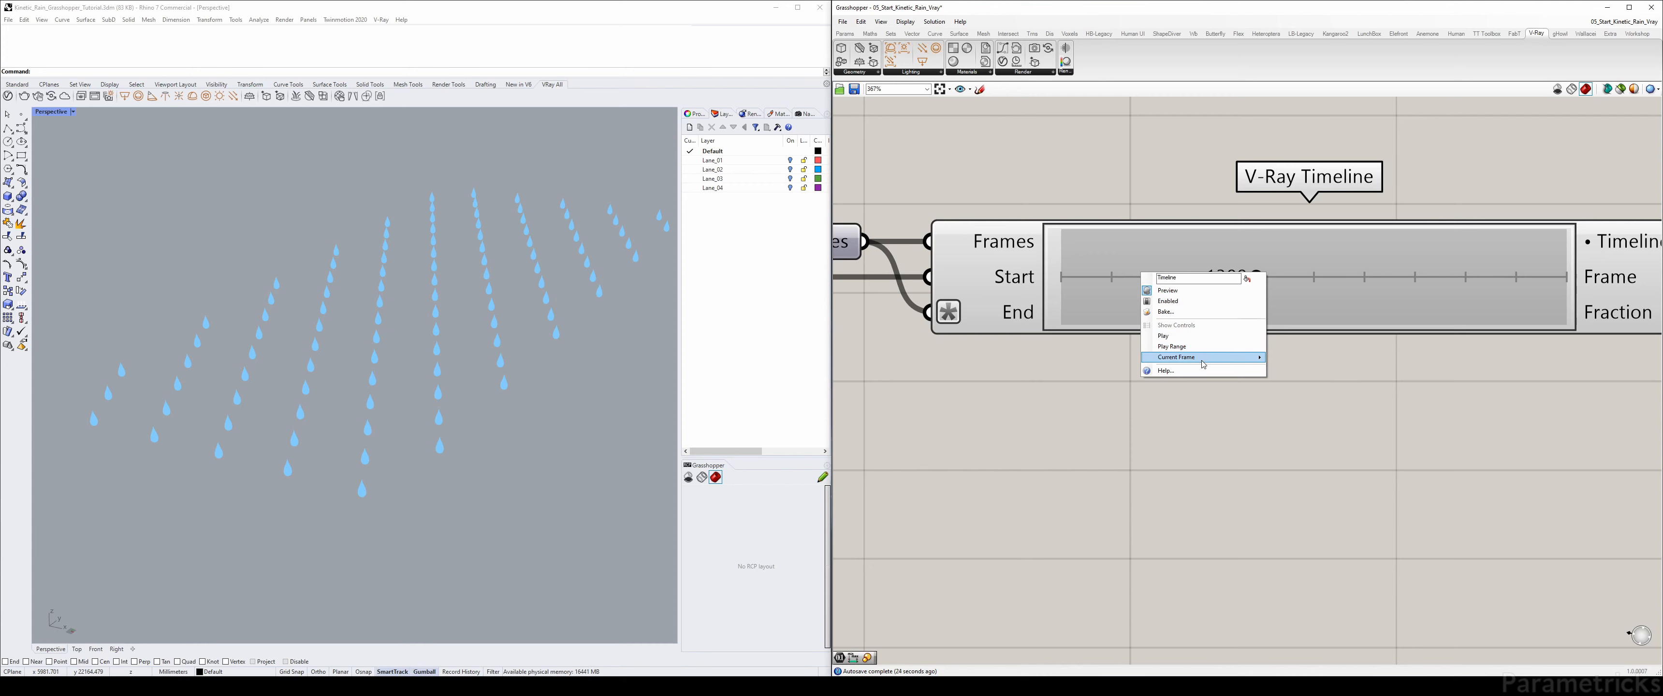
mouse_move(1204, 363)
double_click(1311, 359)
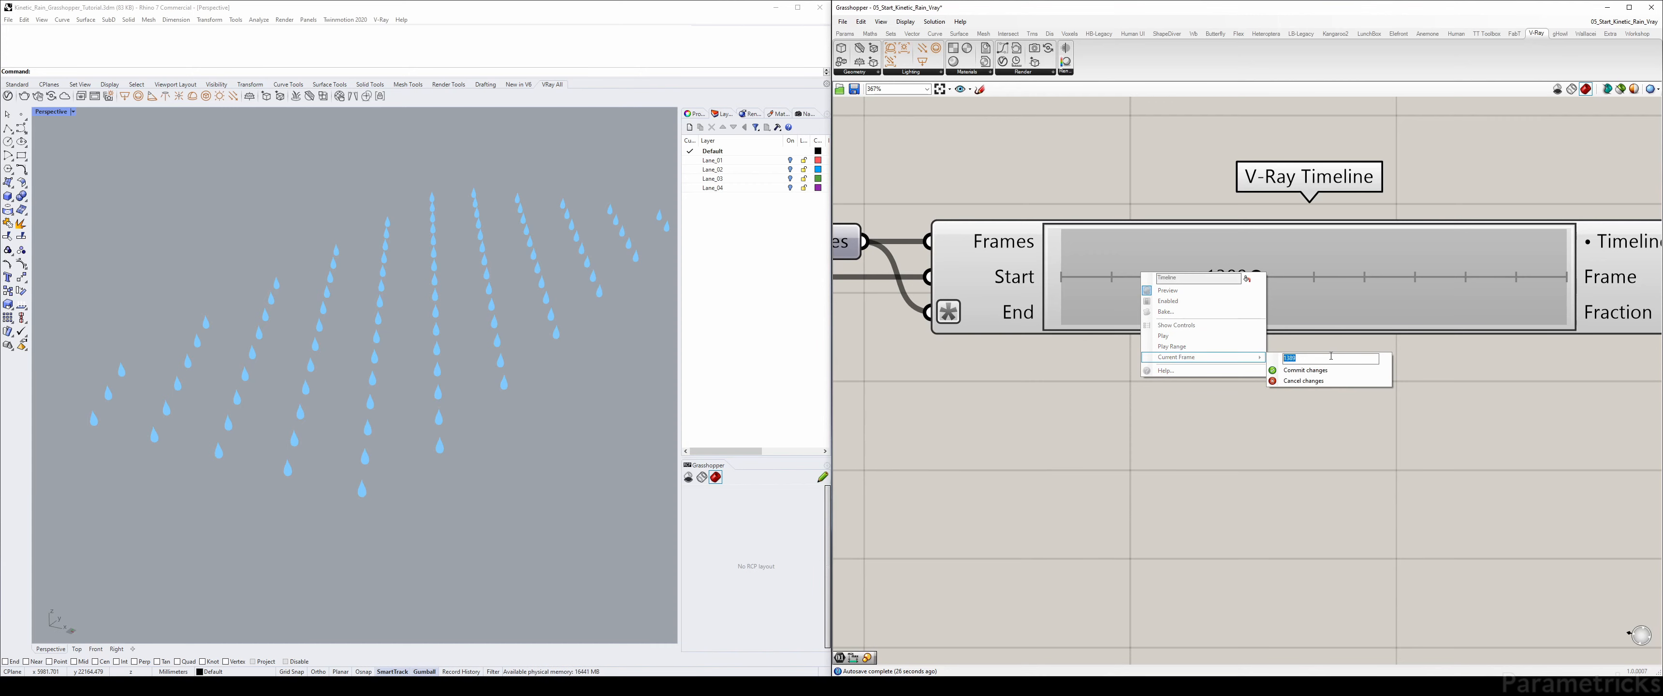
text(1390)
click(1305, 370)
scroll(1303, 377, down, 2)
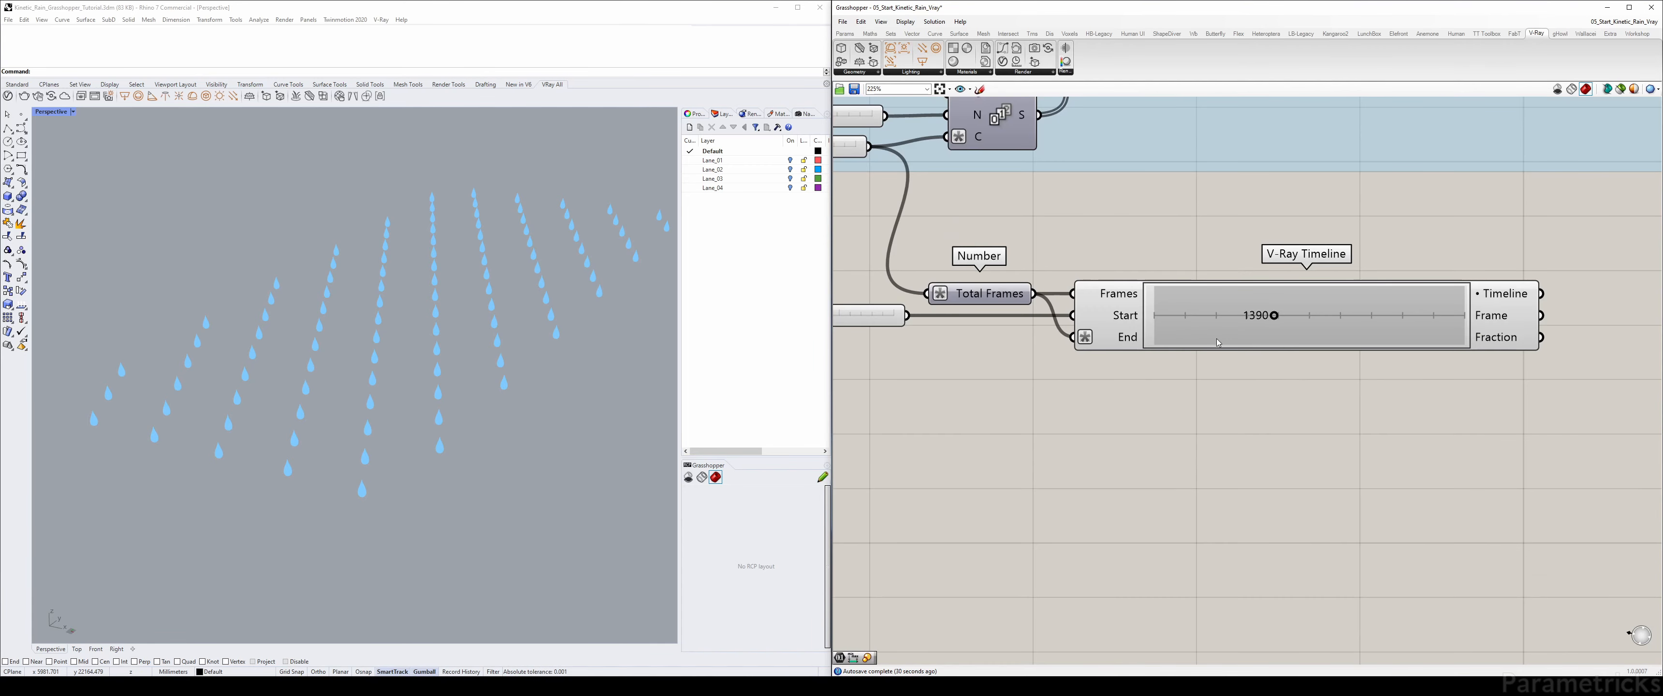
drag(1271, 316, 1226, 316)
- Check the Timeline output's description and connect it to the lowest input parameter in the VRAY Render group
right_drag(1158, 214, 1009, 258)
scroll(1118, 216, down, 2)
scroll(1161, 223, down, 1)
scroll(1199, 293, up, 4)
right_drag(1217, 295, 1079, 281)
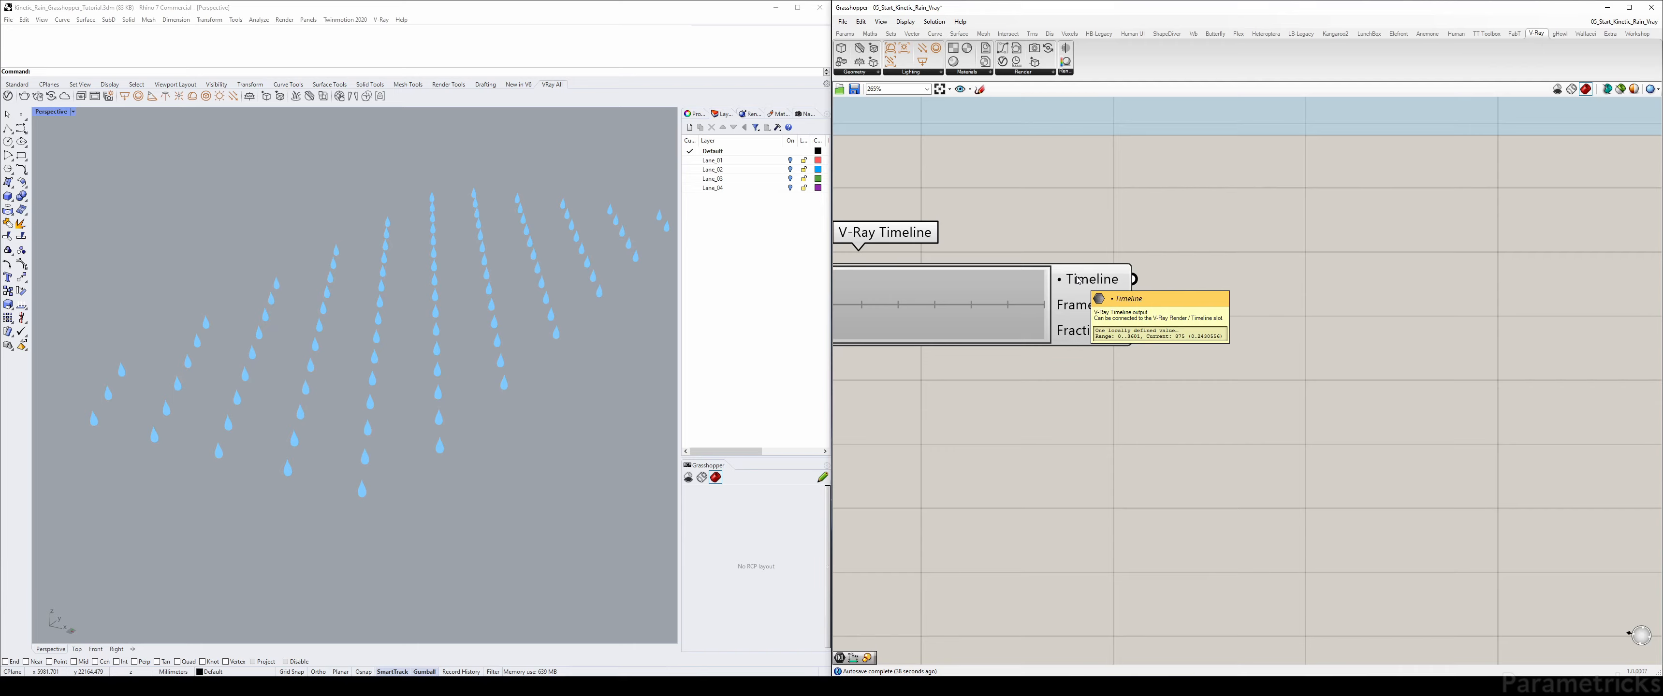
scroll(1091, 279, down, 5)
right_drag(1152, 269, 1059, 290)
scroll(1461, 165, up, 3)
scroll(1453, 183, down, 4)
drag(997, 304, 1381, 204)
scroll(1156, 315, up, 5)
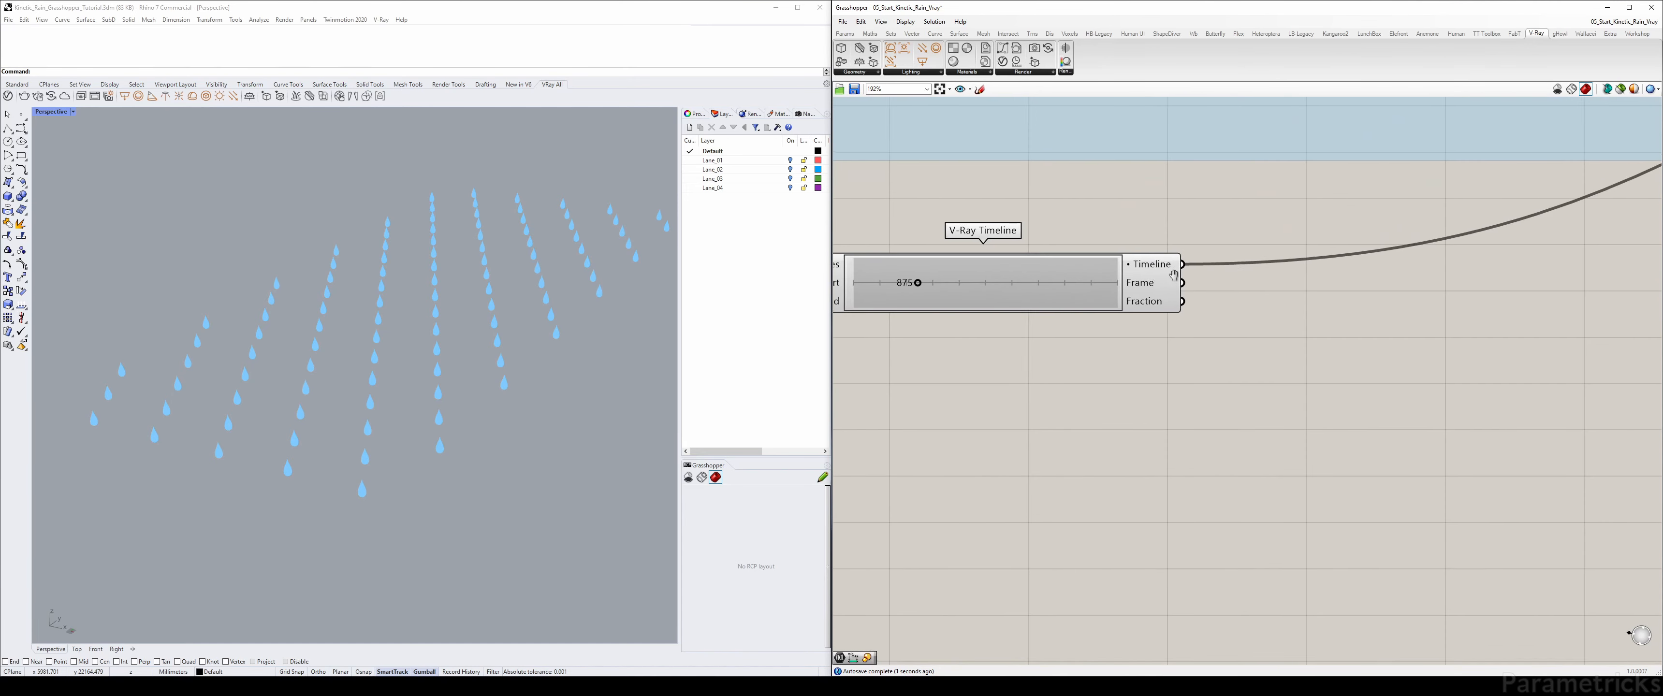
- Examine the descriptions and values of the V-Ray Timeline's Frame and Fraction outputs and its End input
click(1150, 283)
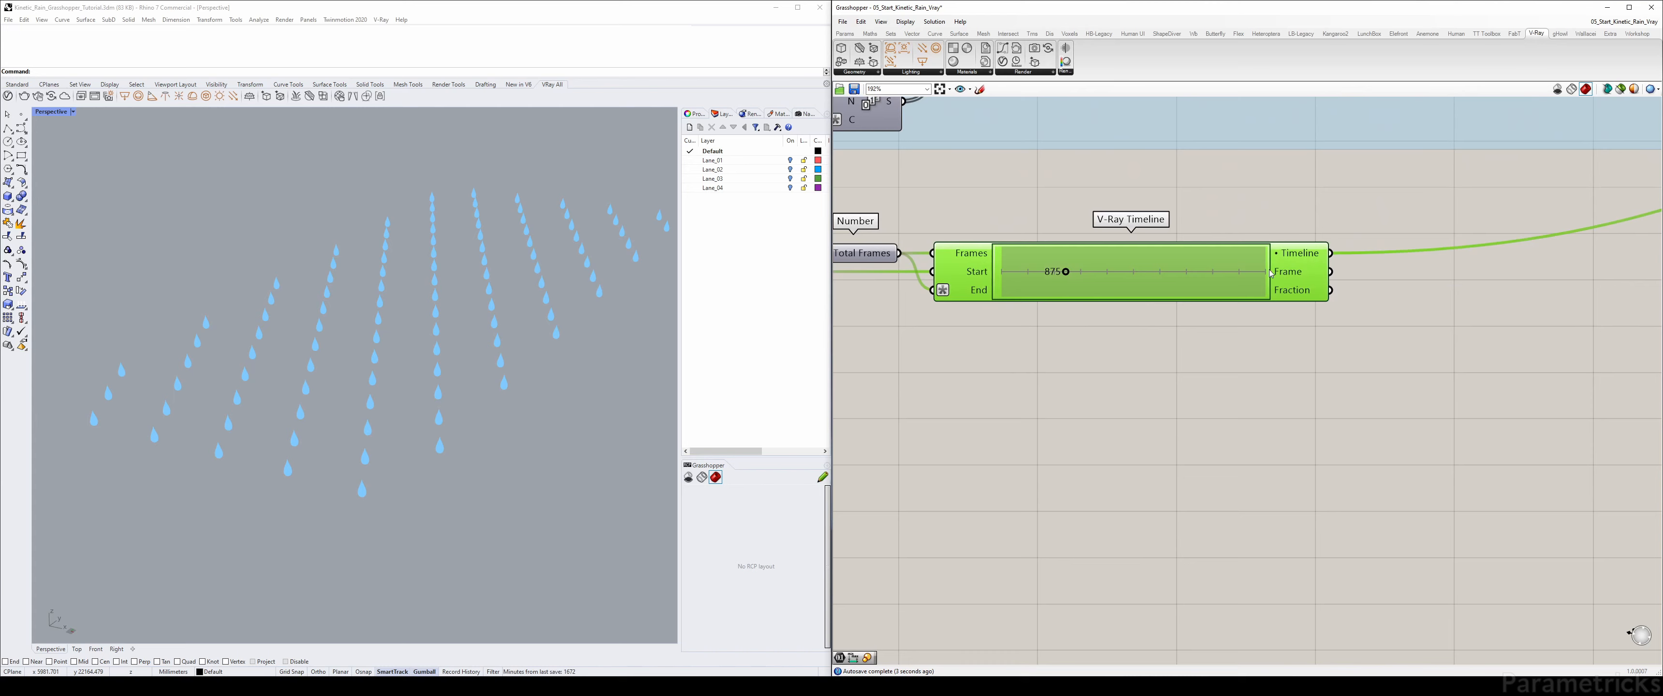
right_drag(1150, 283, 1265, 284)
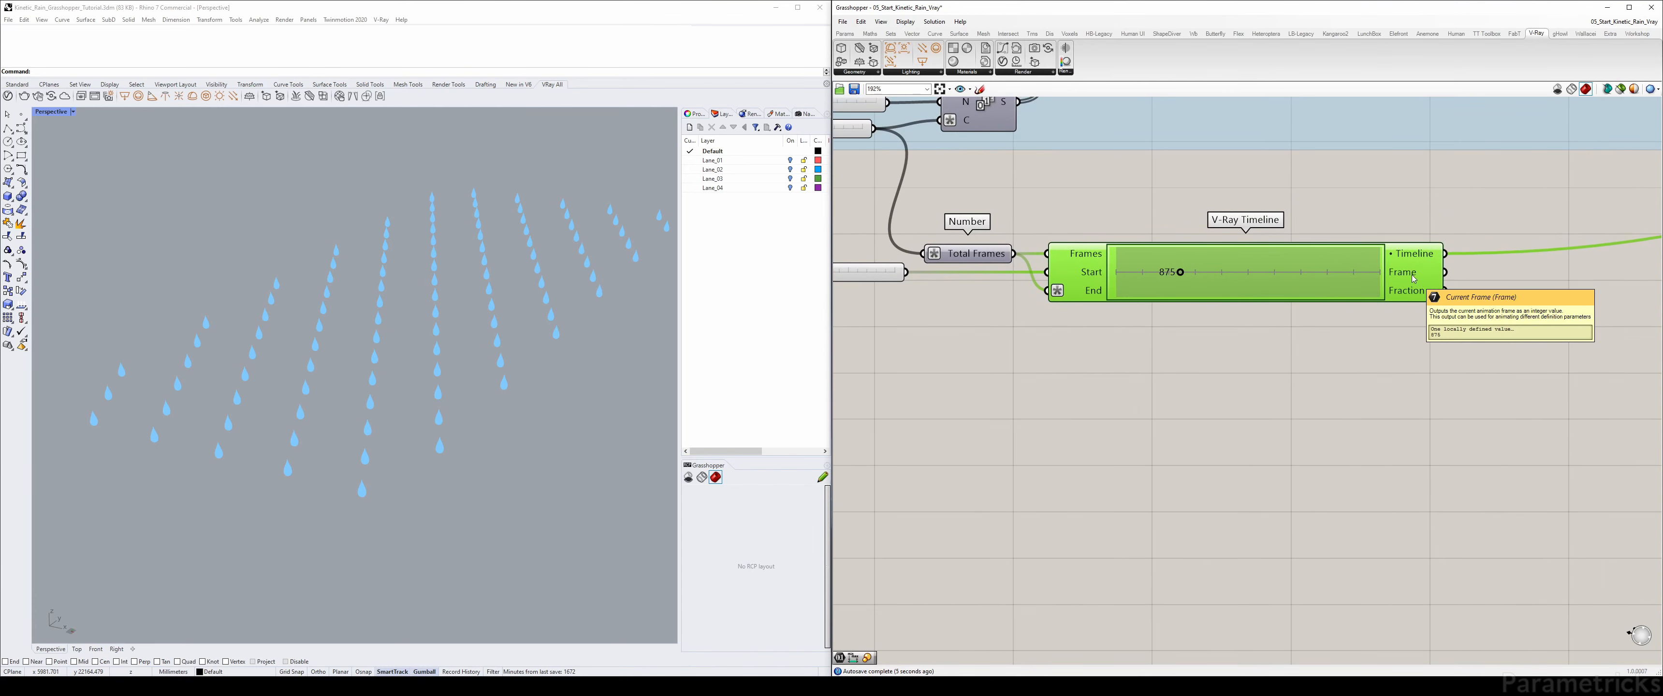
right_drag(1414, 279, 1325, 269)
mouse_move(1319, 285)
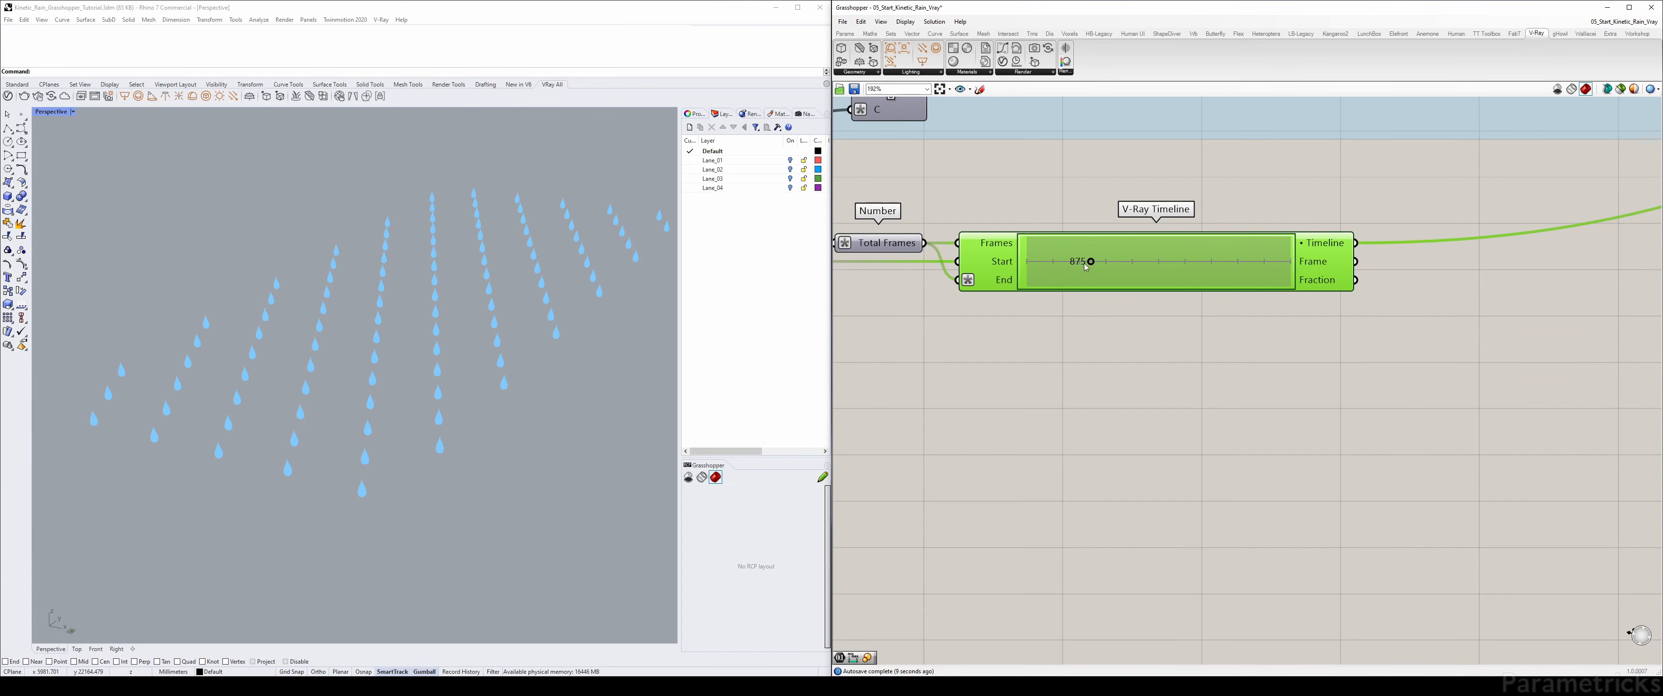
right_drag(1319, 285, 1435, 285)
mouse_move(1435, 284)
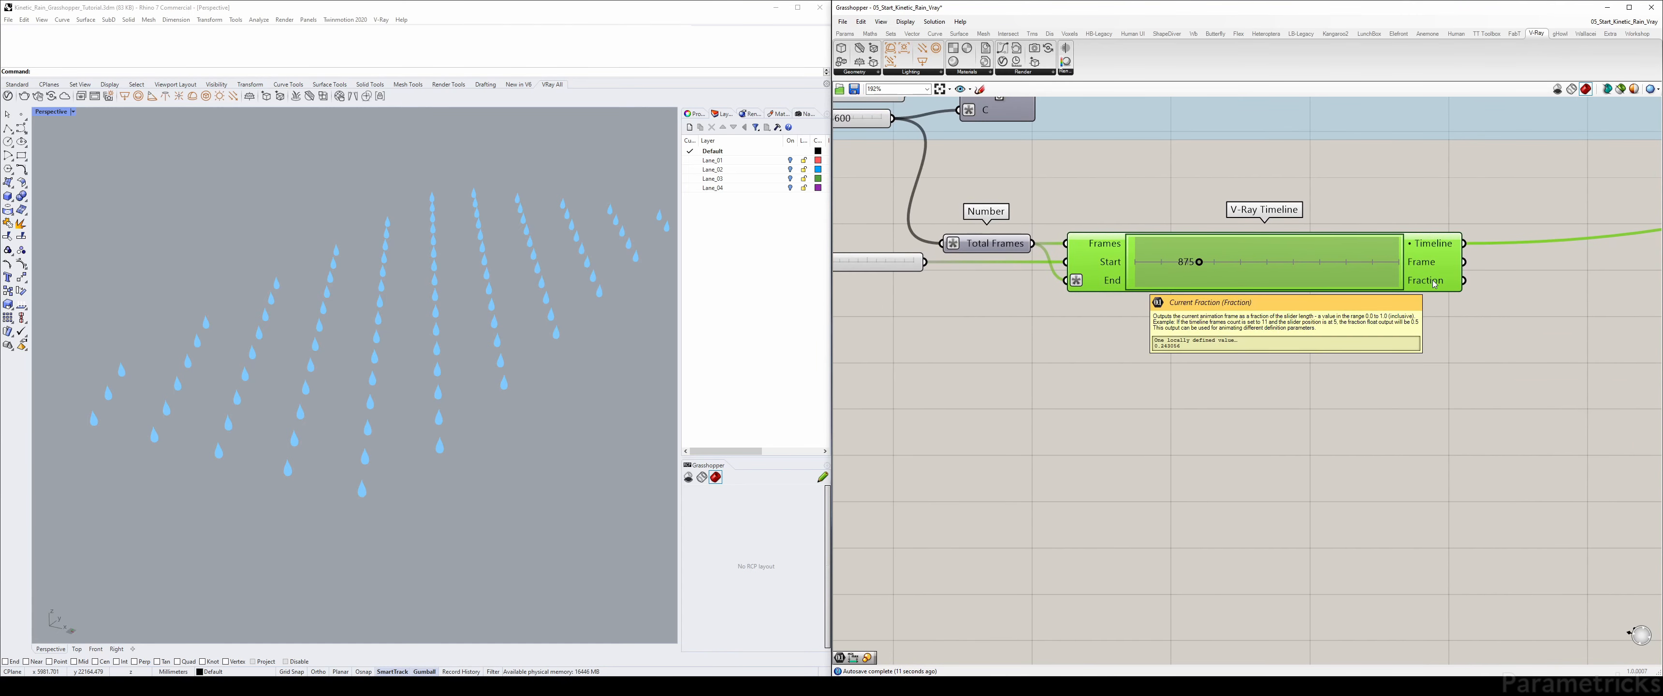
right_drag(1019, 237, 1032, 240)
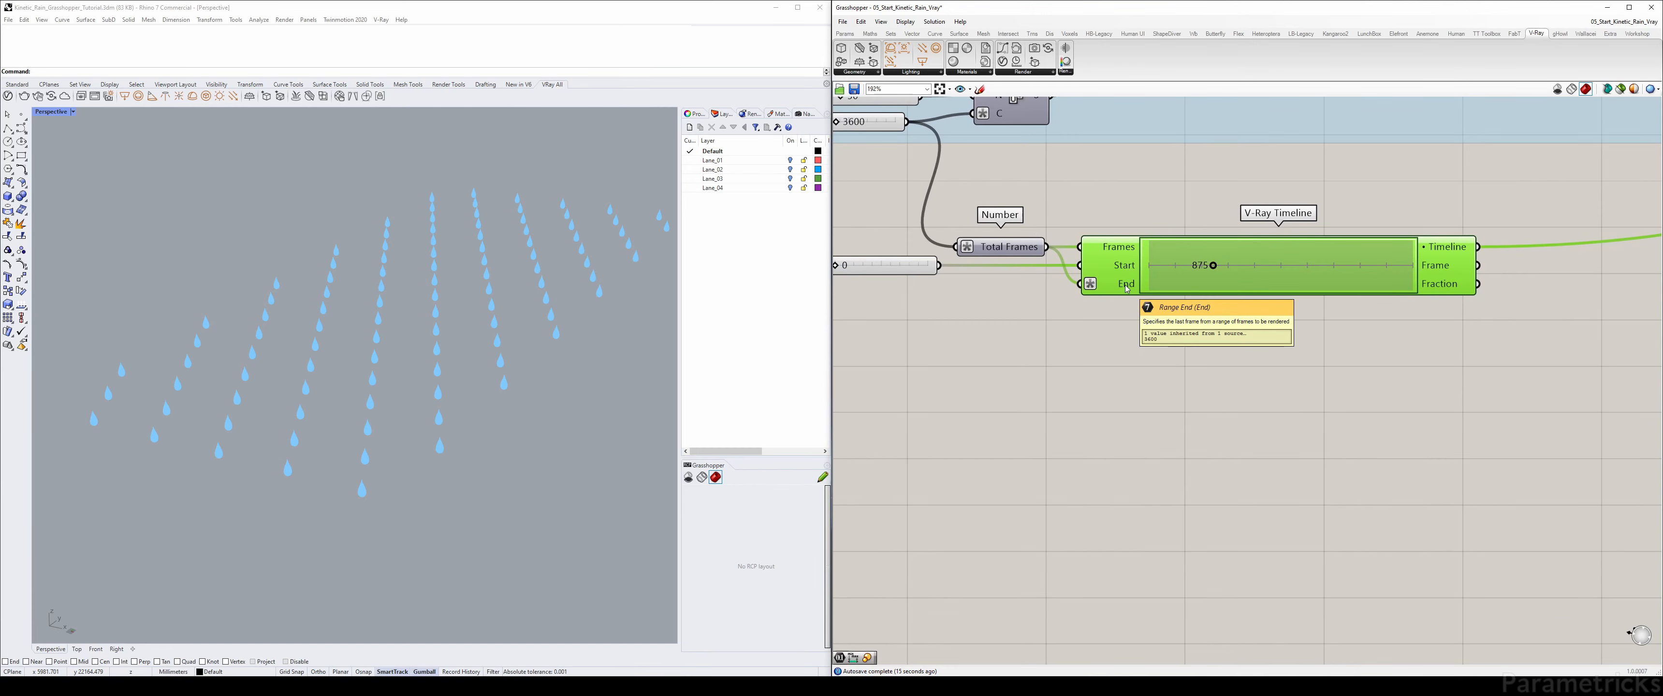
mouse_move(1430, 287)
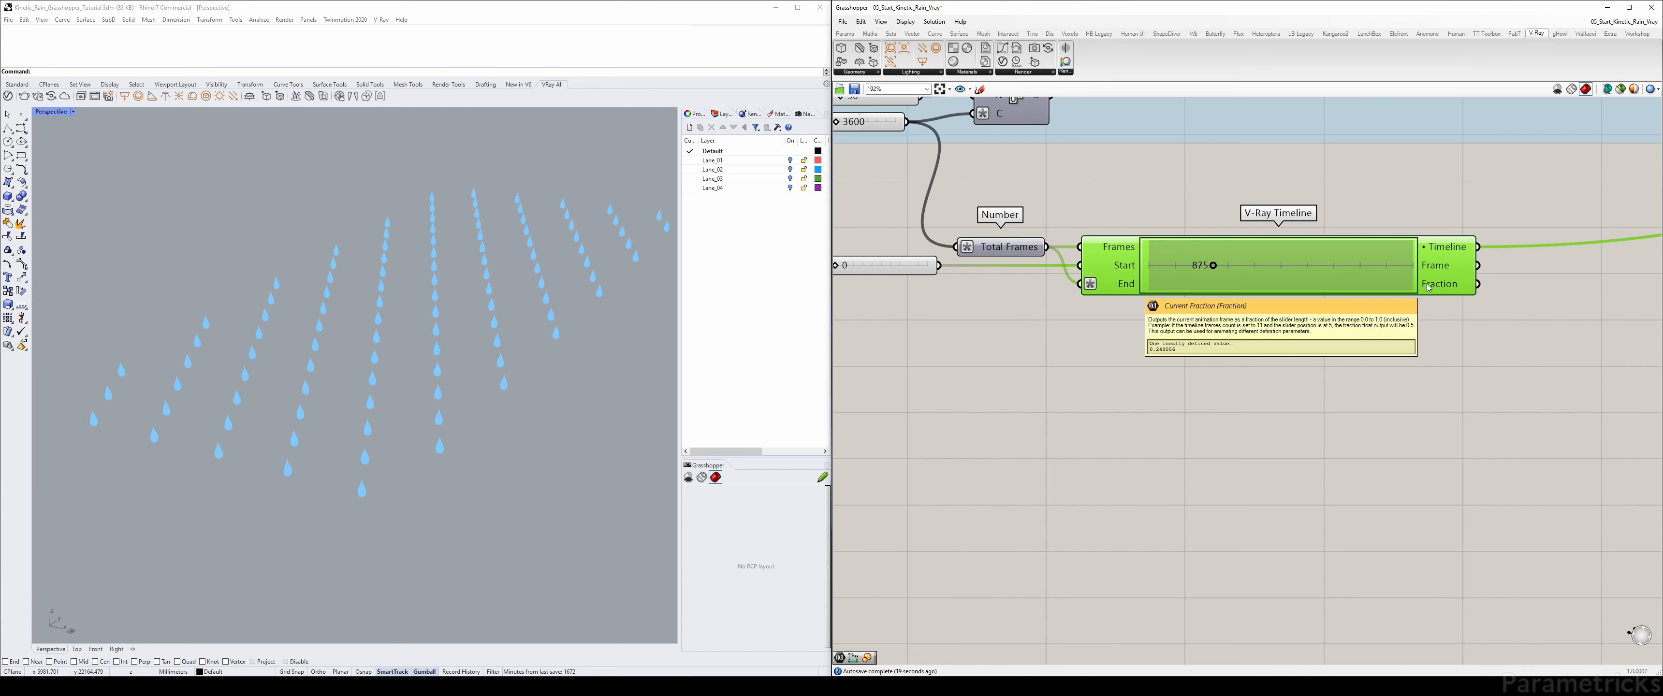
- Examine the Series count input, the timeline's link to the VRAY Render group, and the animation setup's Current Frame wiring
scroll(1425, 287, down, 4)
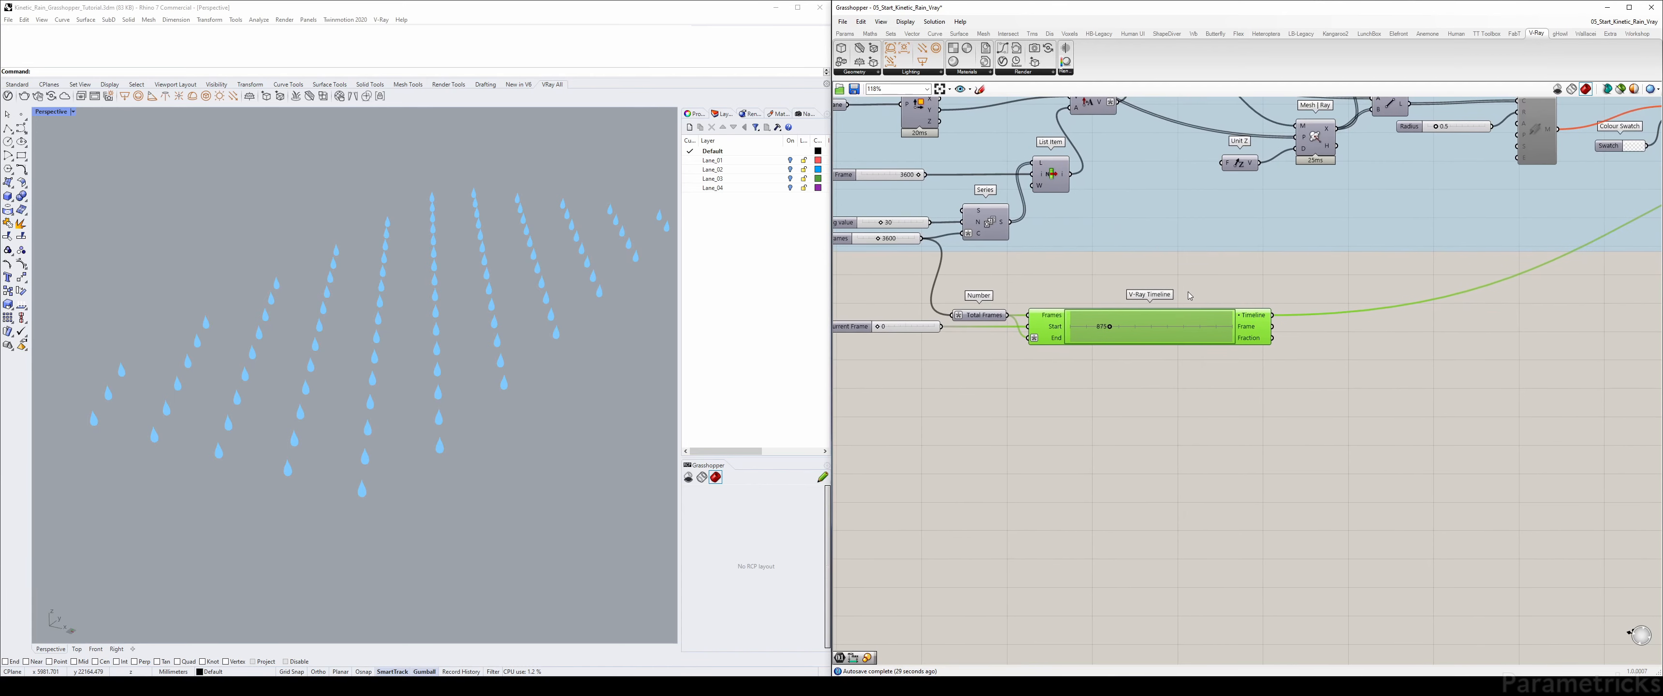
right_drag(1345, 278, 1225, 289)
mouse_move(978, 243)
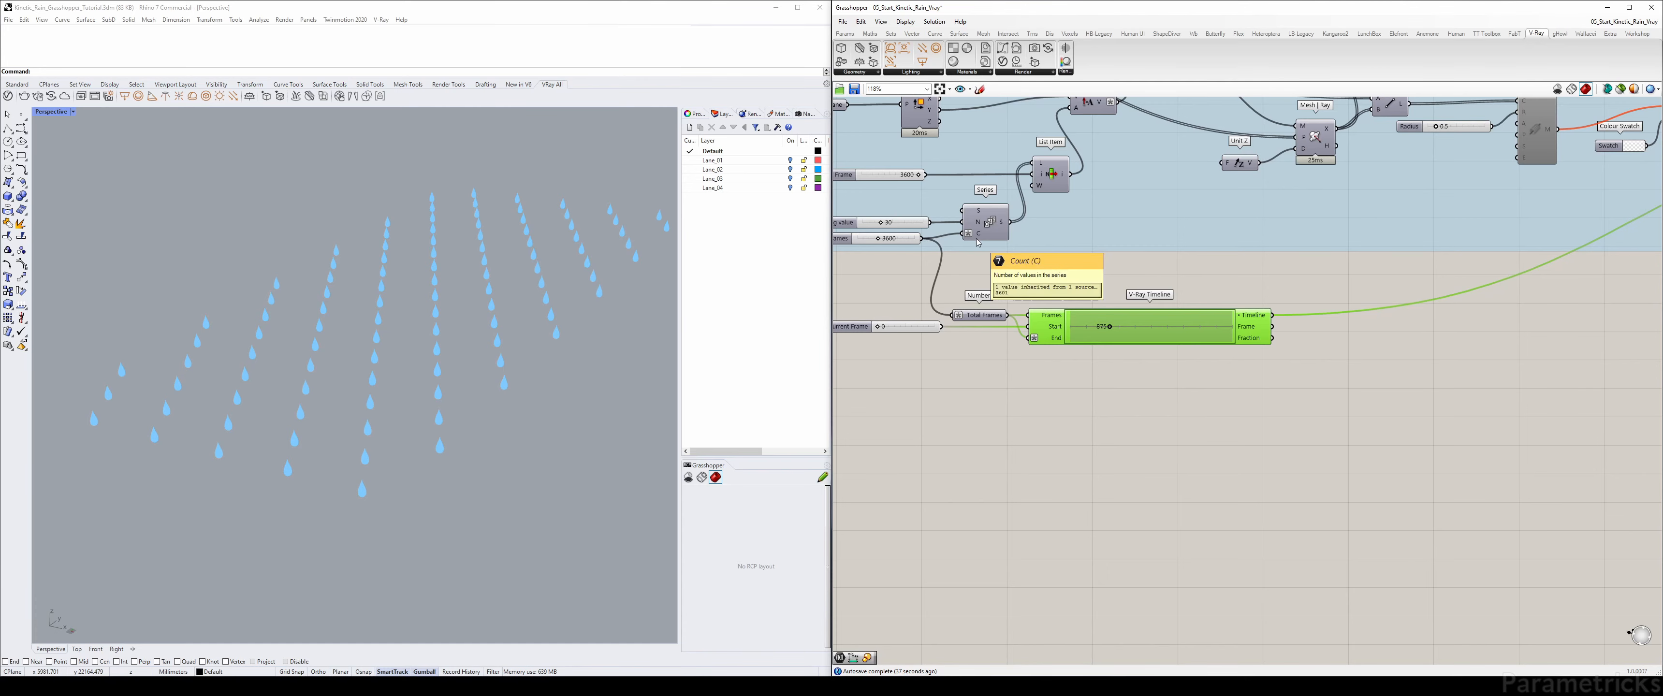
scroll(1232, 296, down, 5)
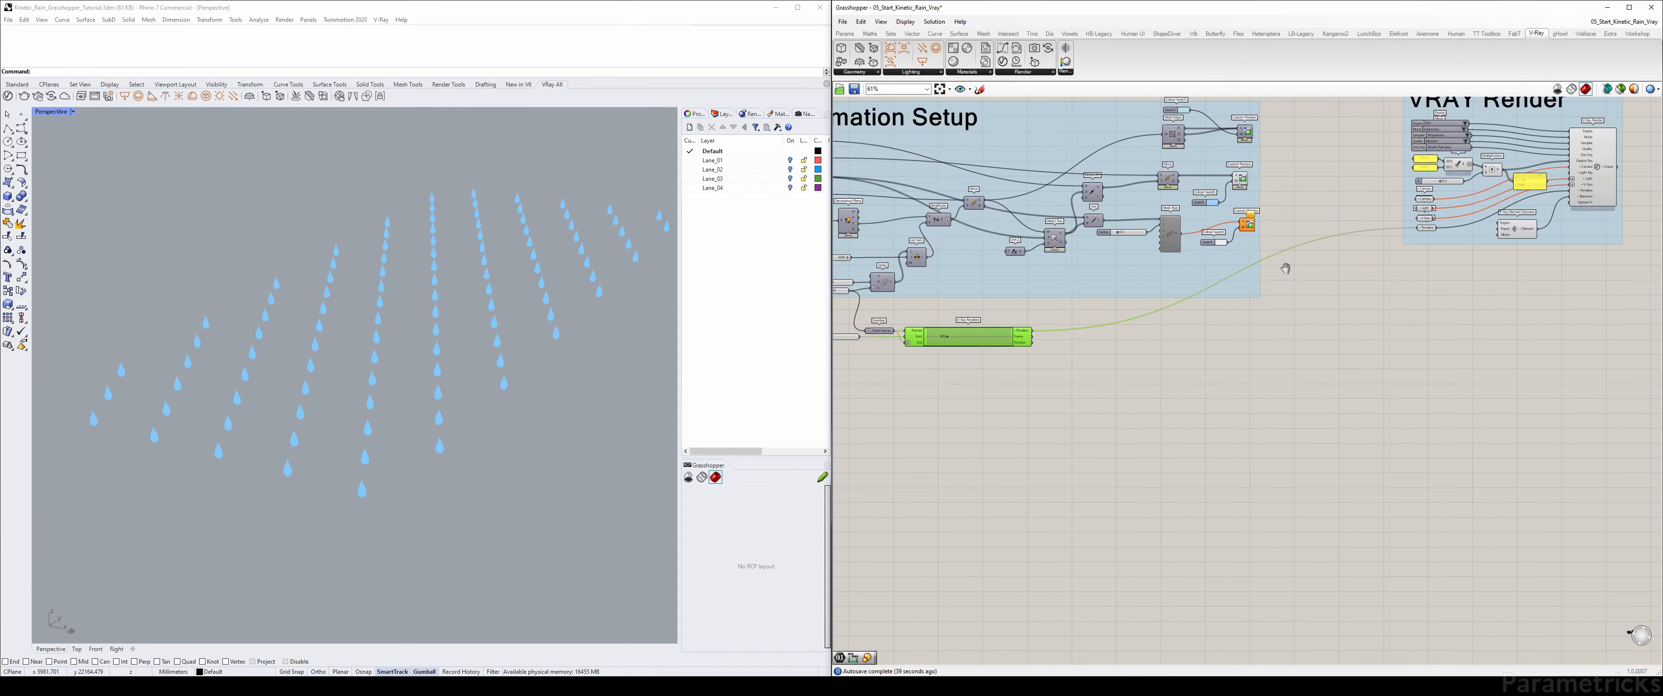
right_drag(1161, 202, 1524, 164)
scroll(1057, 265, up, 3)
drag(940, 200, 934, 198)
right_drag(1434, 160, 1419, 207)
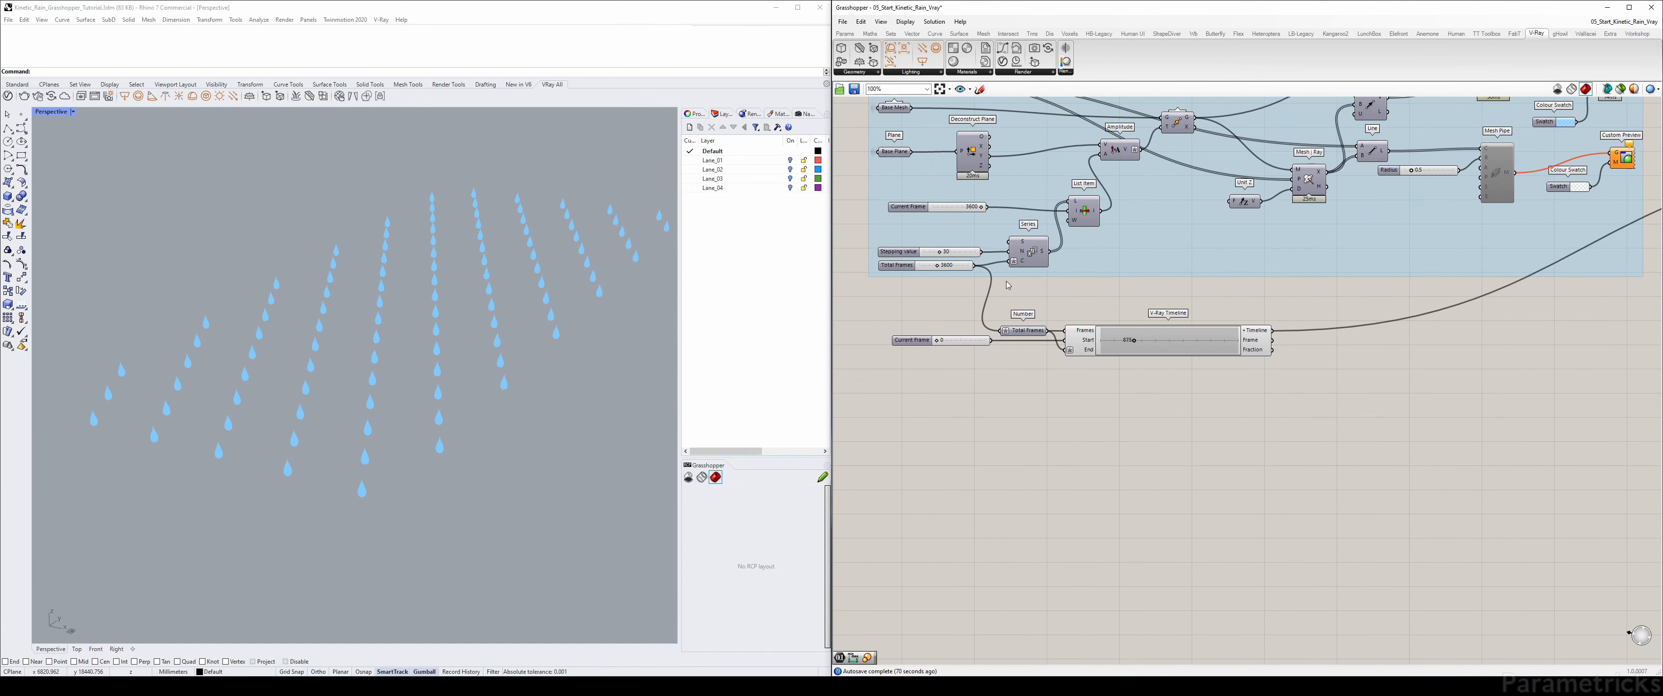
right_drag(950, 223, 953, 267)
click(697, 256)
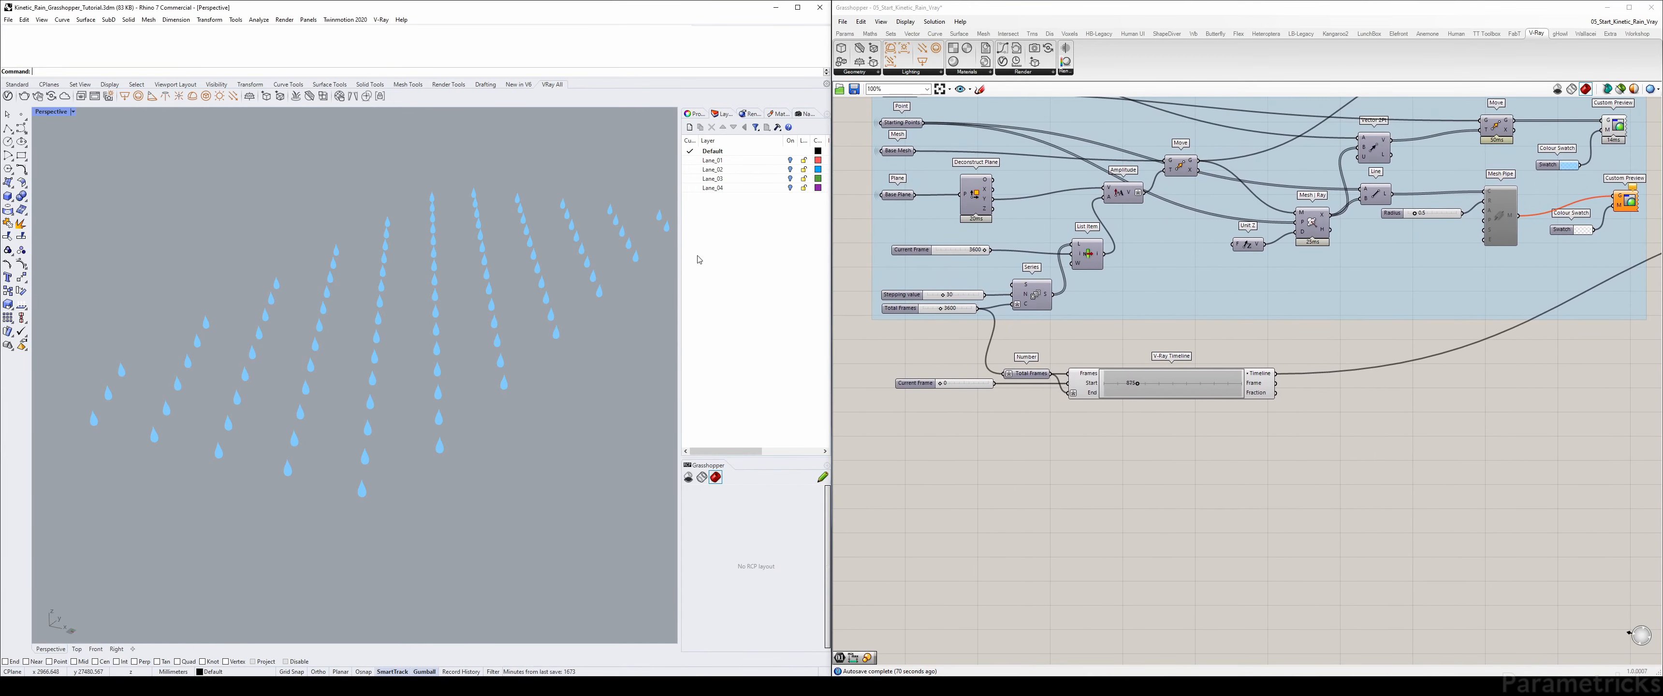
right_drag(1291, 163, 1329, 195)
- Move the V-Ray Timeline and its input components down, and shift the animation setup's Current Frame slider slightly left
click(949, 283)
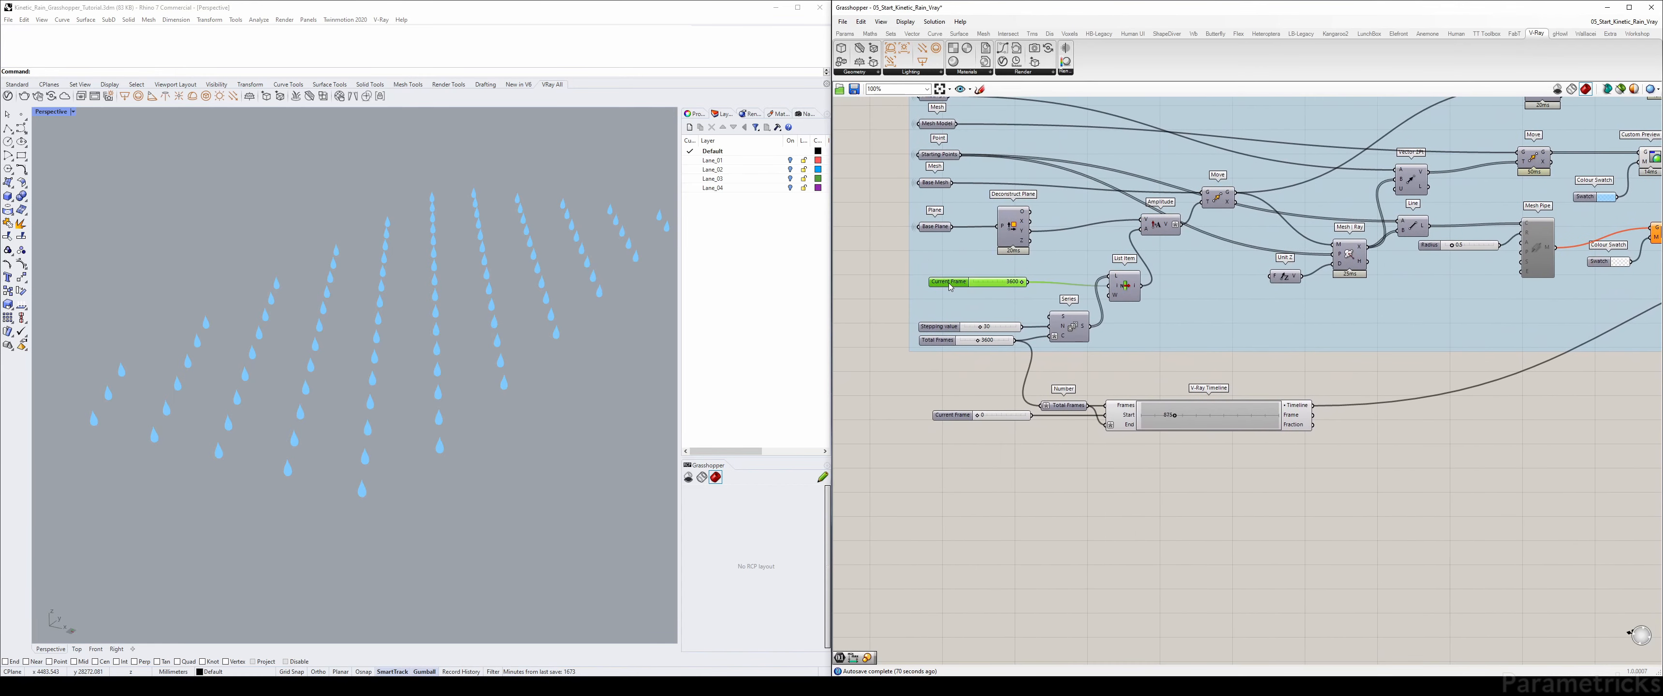
click(1218, 196)
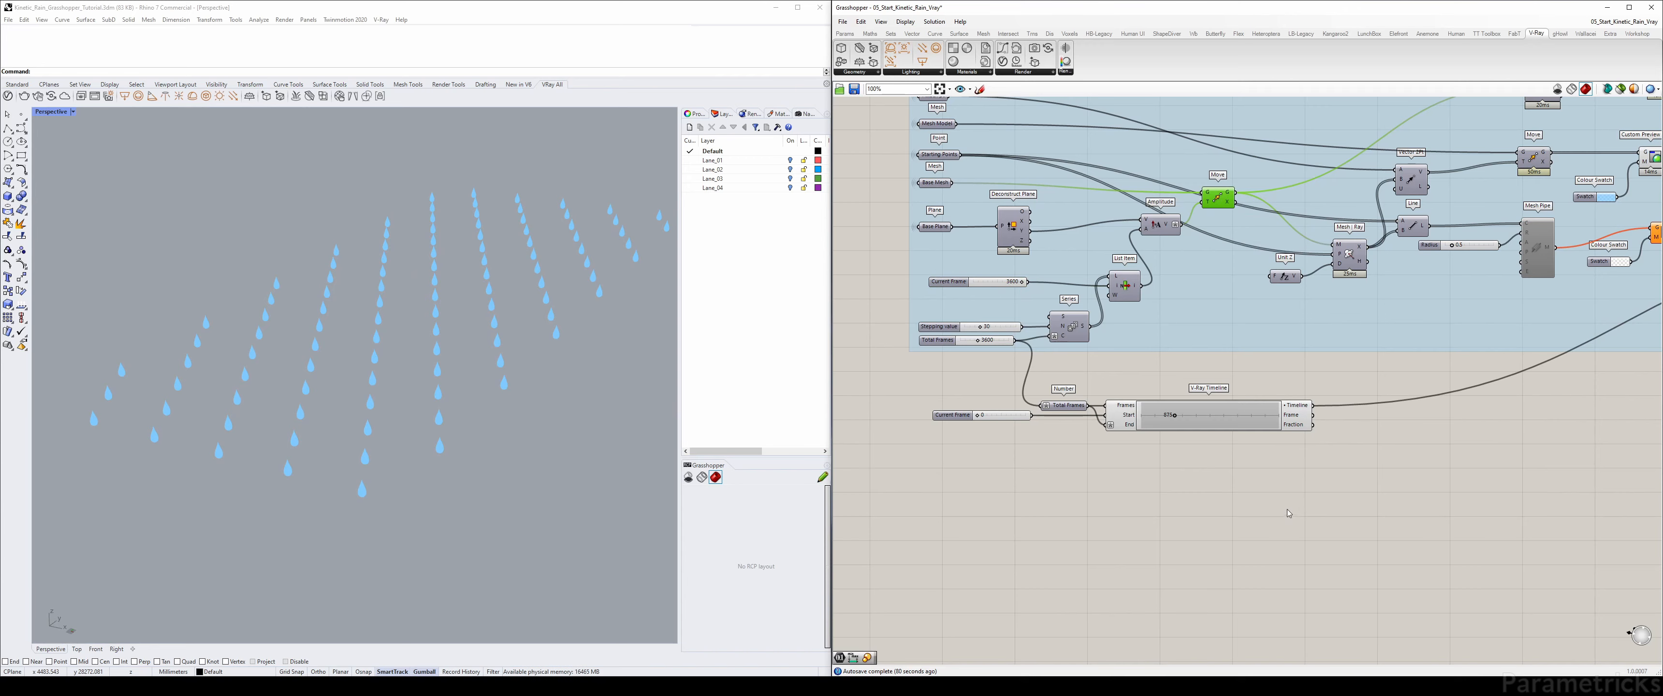
drag(1290, 513, 934, 374)
drag(1163, 413, 1169, 458)
drag(962, 283, 952, 283)
- Set the animation setup's Current Frame slider to 0
click(1226, 198)
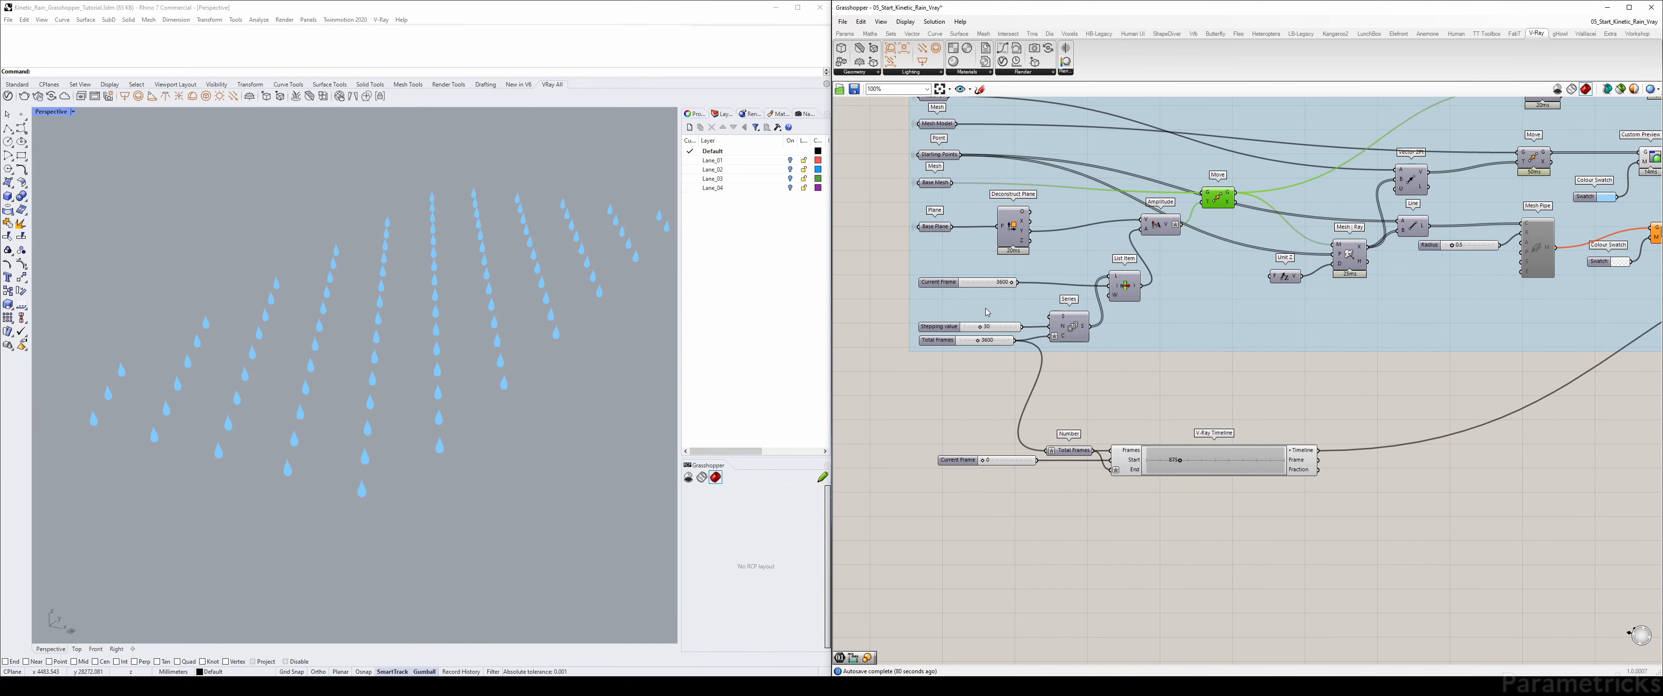
double_click(1012, 283)
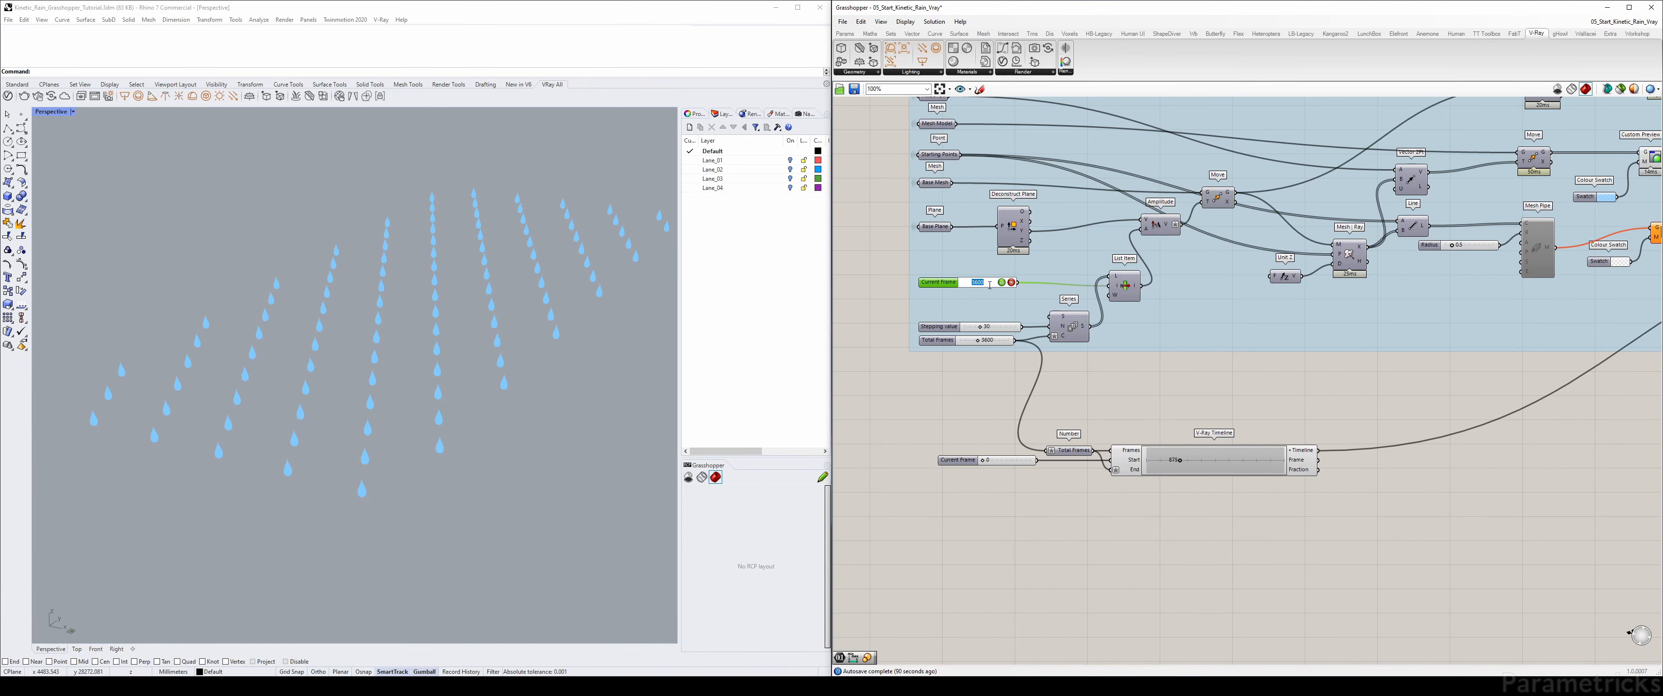
text(0)
key(Return)
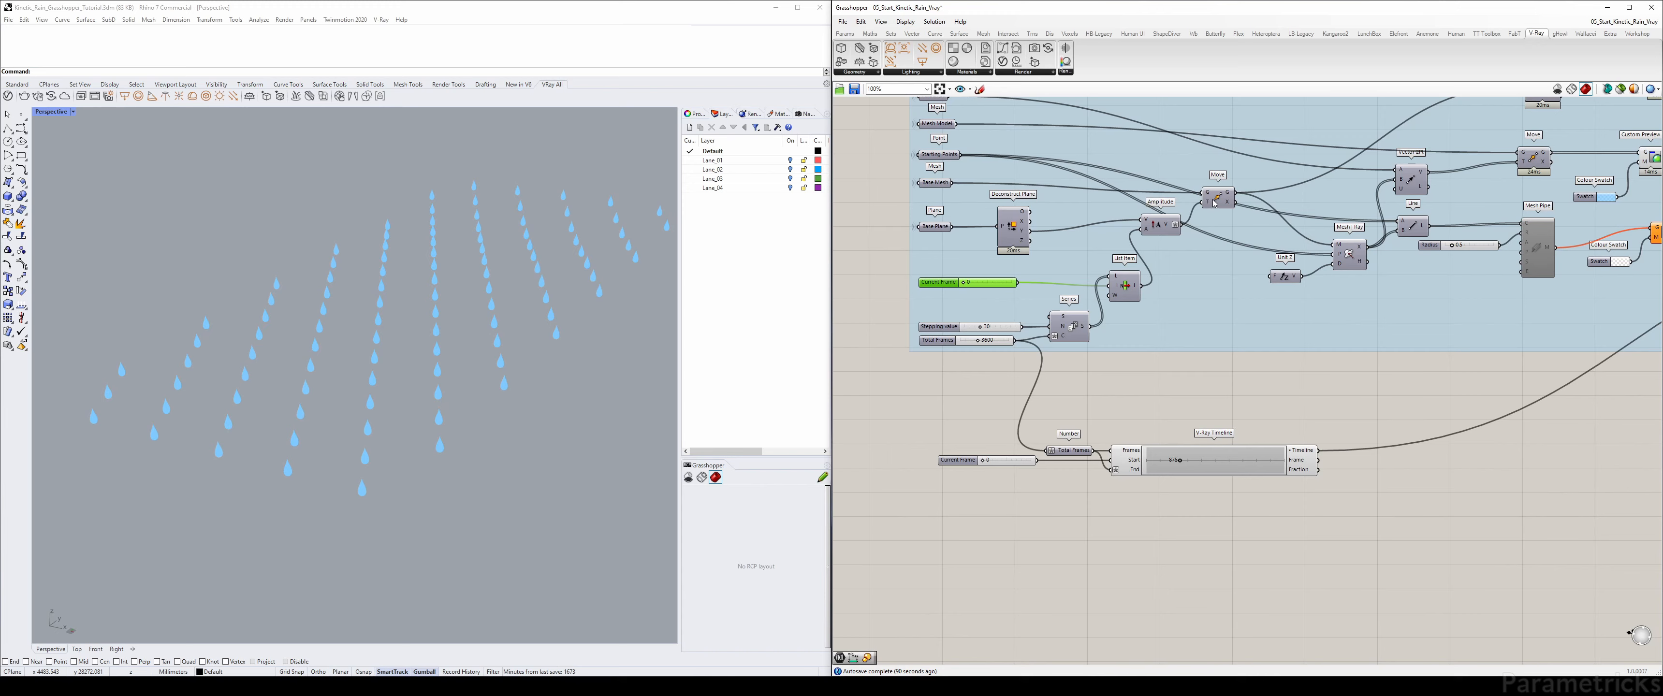
- Enable the mesh edges' Custom Preview, and briefly show and hide the Move component's mesh preview
click(1214, 204)
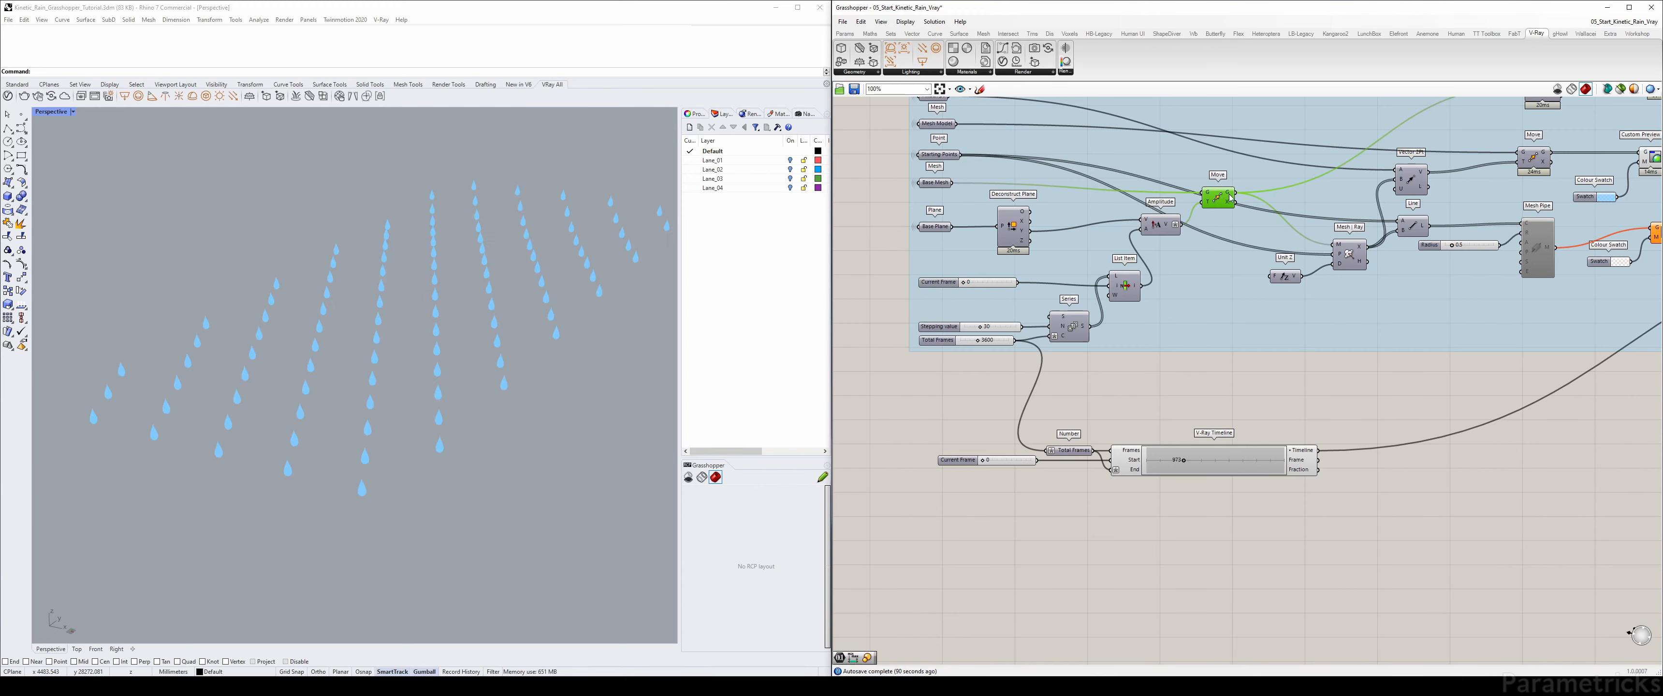
key(ctrl+q)
click(1222, 328)
right_drag(1222, 328, 980, 419)
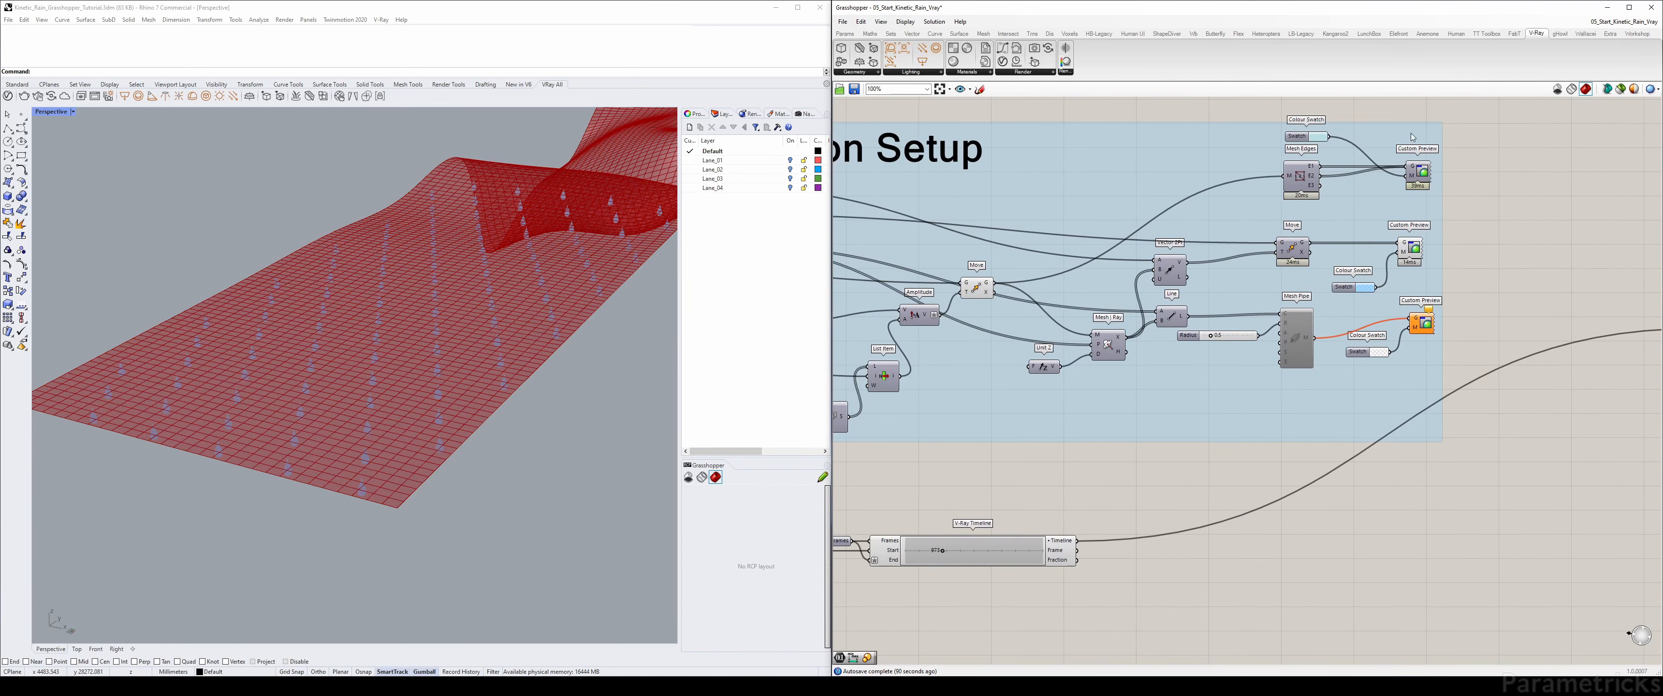
click(1423, 171)
click(978, 289)
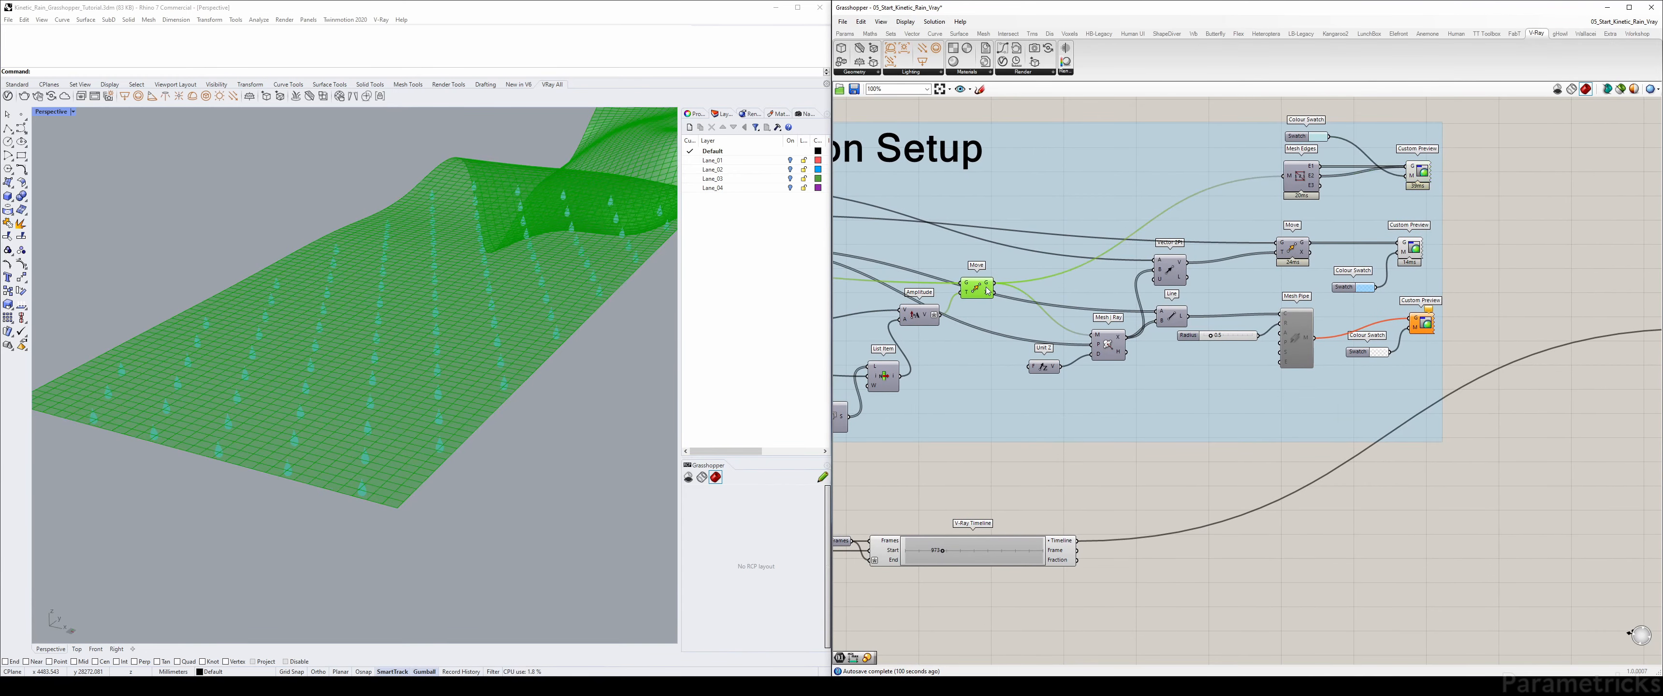
key(ctrl+q)
- Move the V-Ray Timeline to frame 1645 and pull the animation setup's Current Frame slider to its minimum
right_drag(1062, 357, 1368, 260)
scroll(1368, 260, down, 1)
scroll(1200, 366, up, 3)
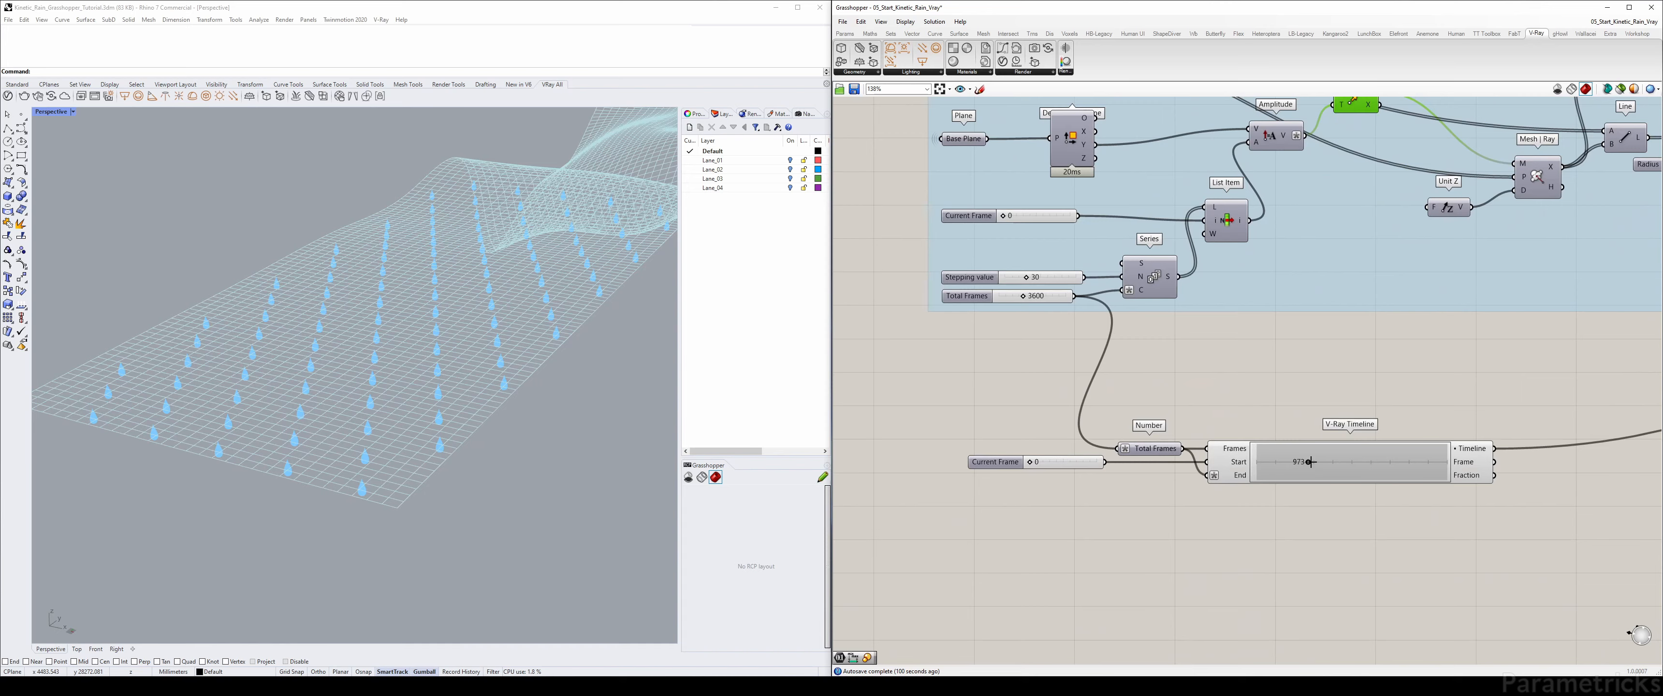
drag(1310, 462, 1344, 463)
mouse_move(1003, 216)
mouse_down()
mouse_move(1040, 217)
mouse_move(979, 218)
mouse_up()
- Add a Stream Filter component between the Series component and the V-Ray Timeline
click(1178, 363)
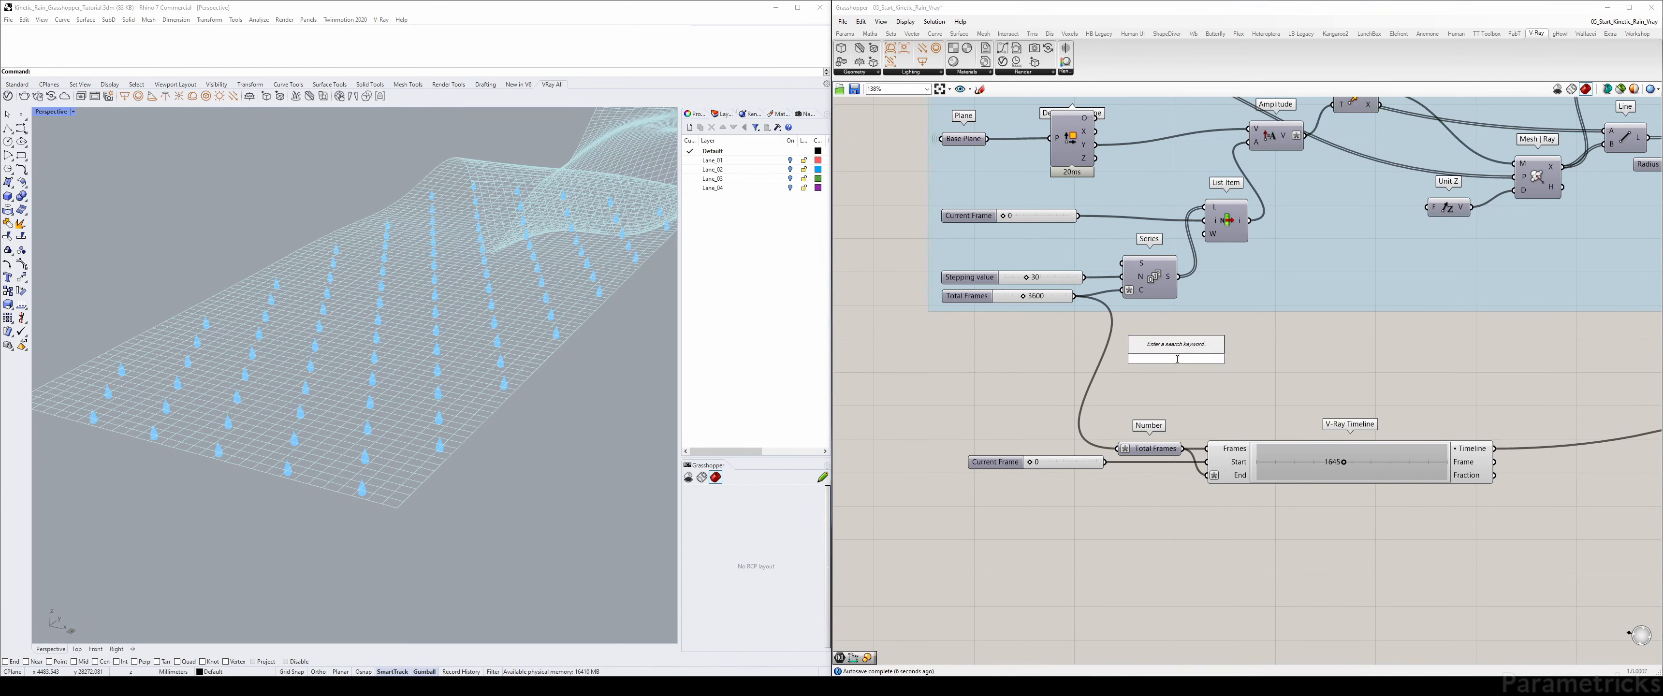
text(filtyer)
key(BackSpace)
key(BackSpace)
key(BackSpace)
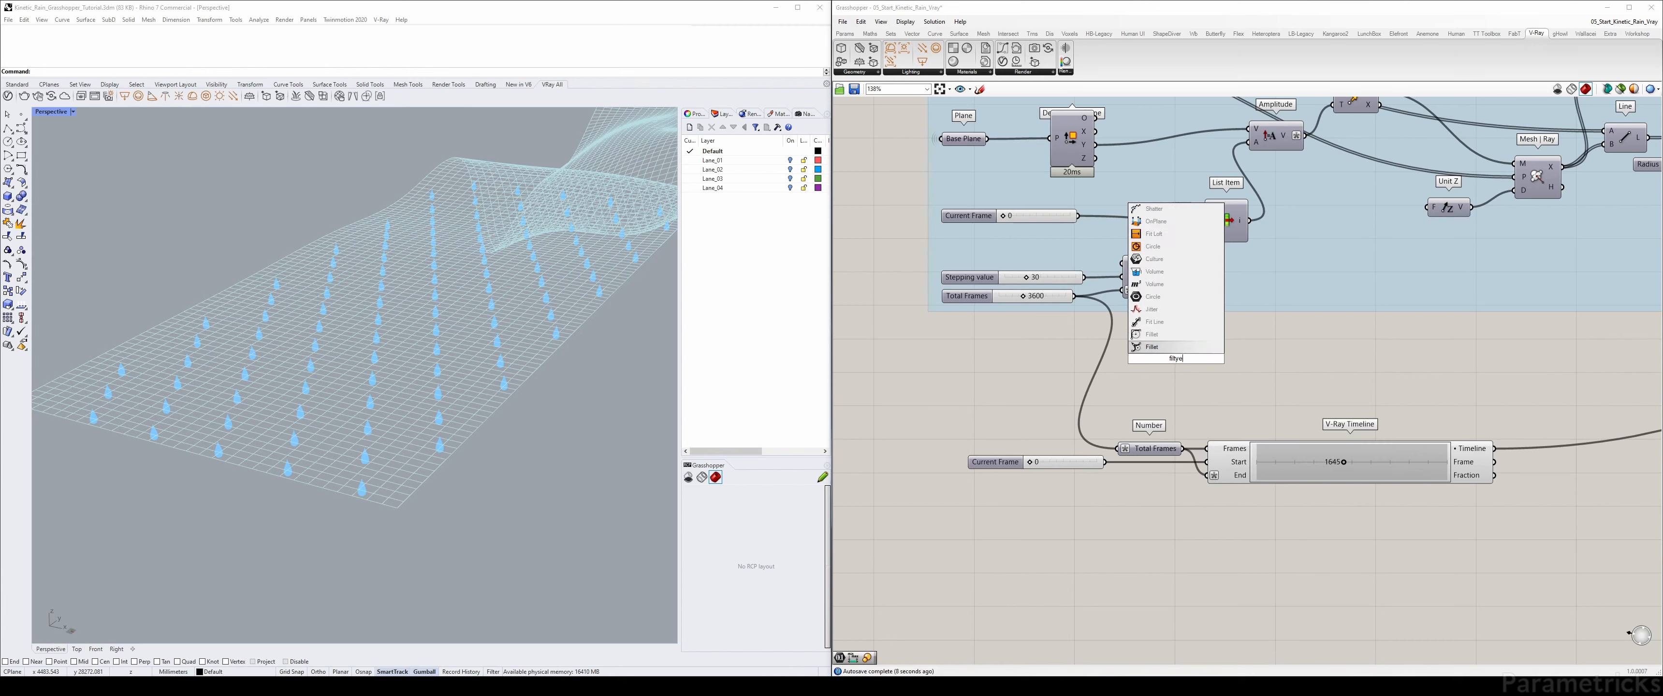
text(er)
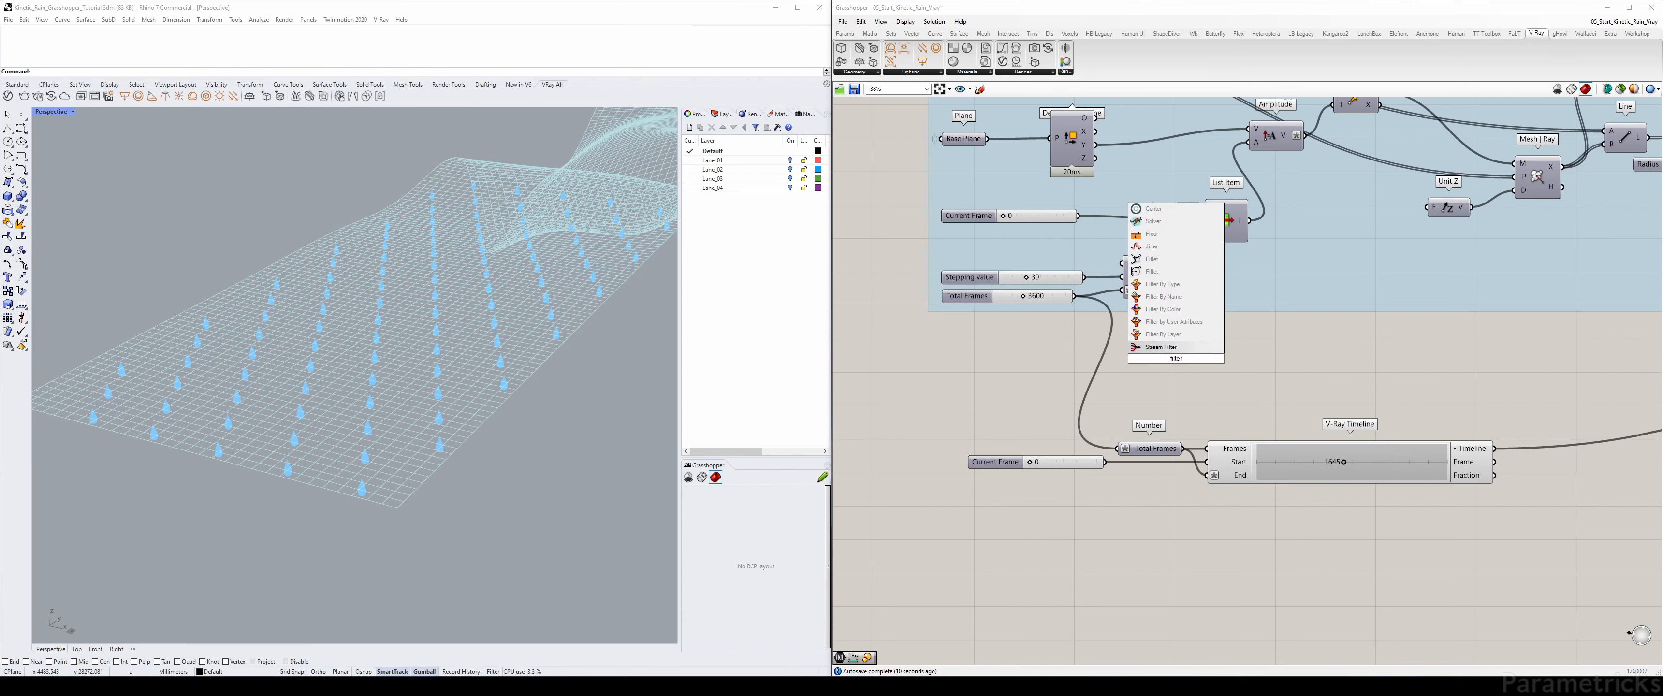
key(Return)
- Add a Boolean Toggle beside the Stream Filter
double_click(1045, 354)
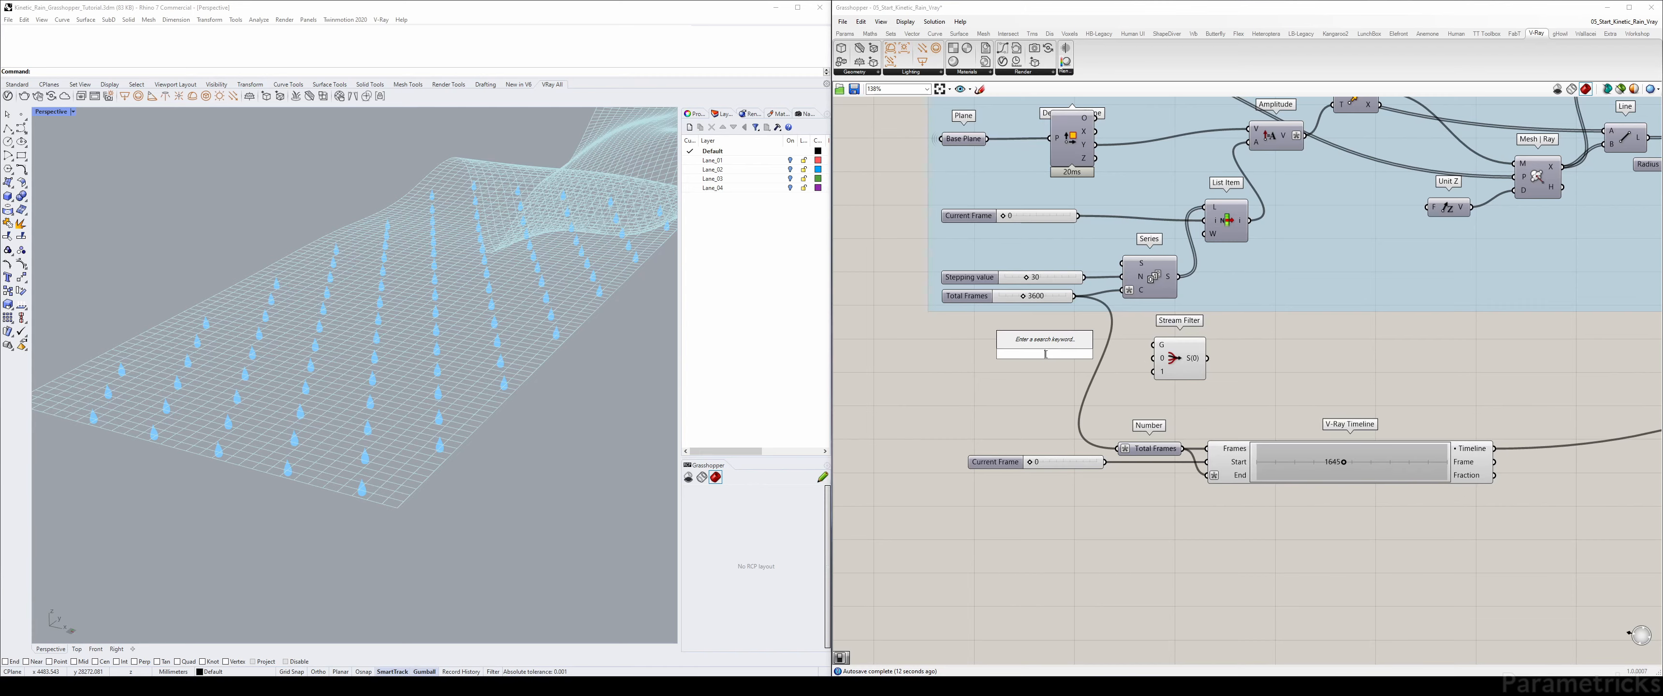
text(togg)
key(Return)
- Rename the Boolean Toggle as "Use VRay?"
scroll(1046, 354, up, 3)
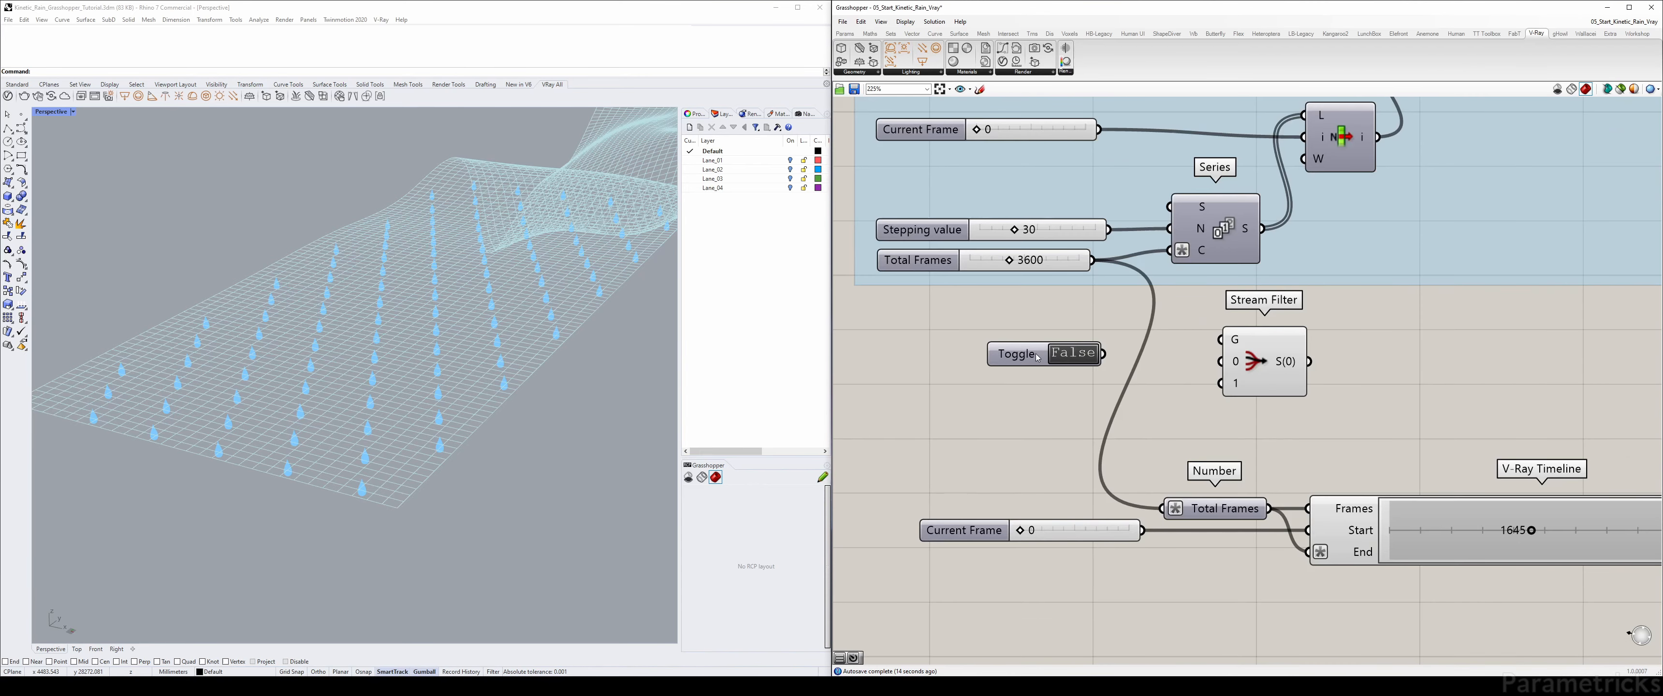
right_click(1045, 359)
double_click(1052, 361)
text(Use)
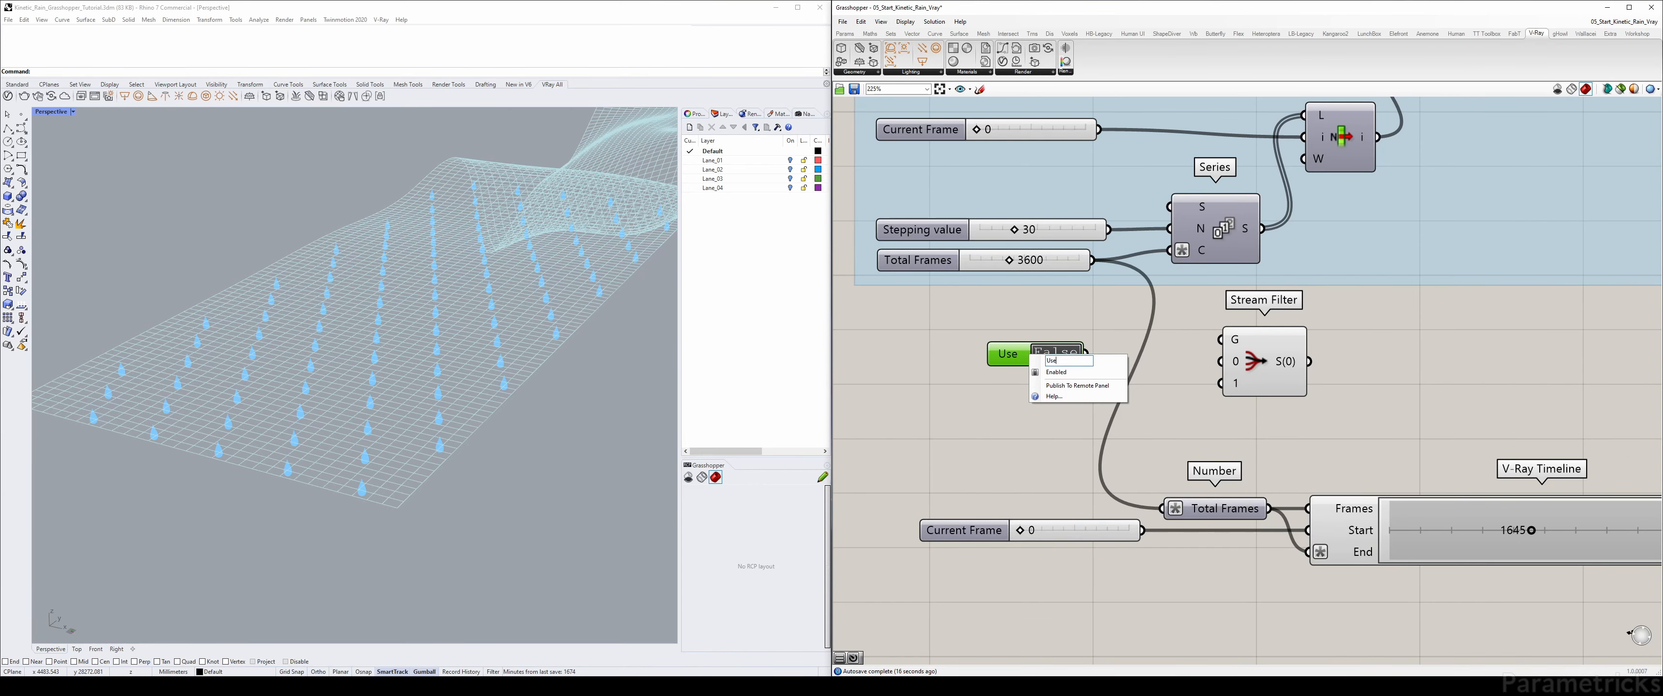
text( VRay?)
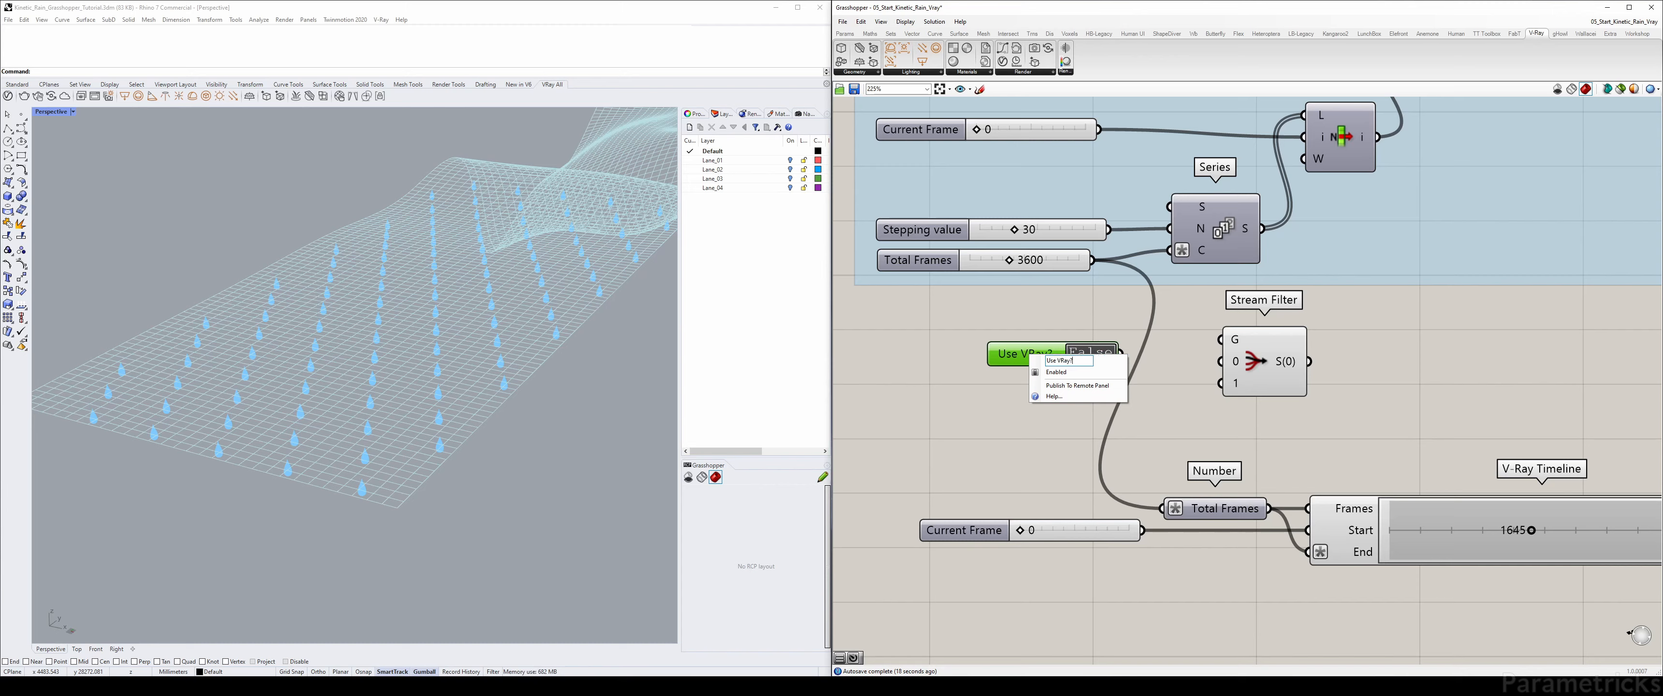
click(880, 360)
- Connect the Use VRay? toggle to the Stream Filter's gate, and route the animation's Current Frame slider through input 0 into the List Item's index
drag(1020, 356, 1244, 352)
scroll(1255, 363, down, 2)
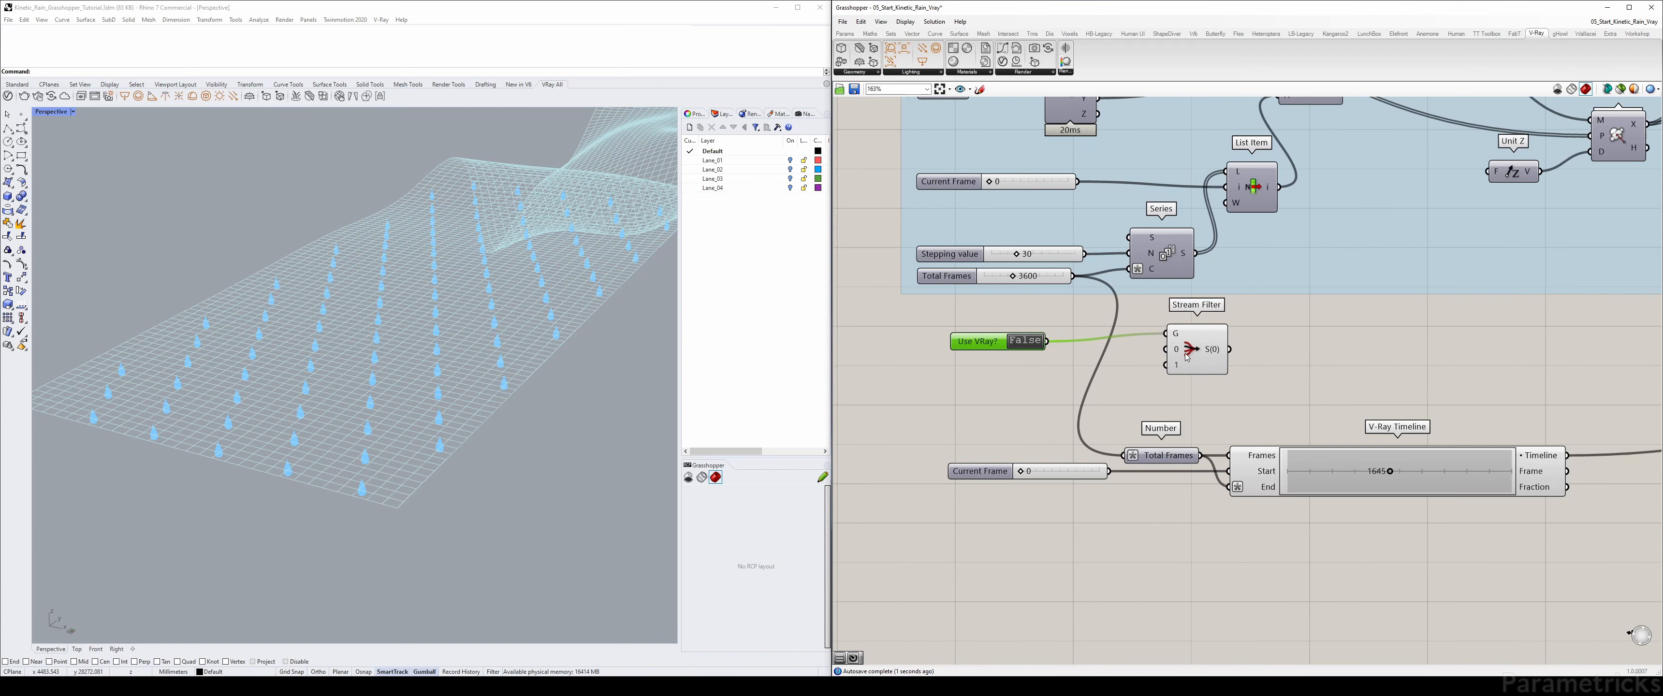
click(1253, 352)
scroll(1210, 345, down, 2)
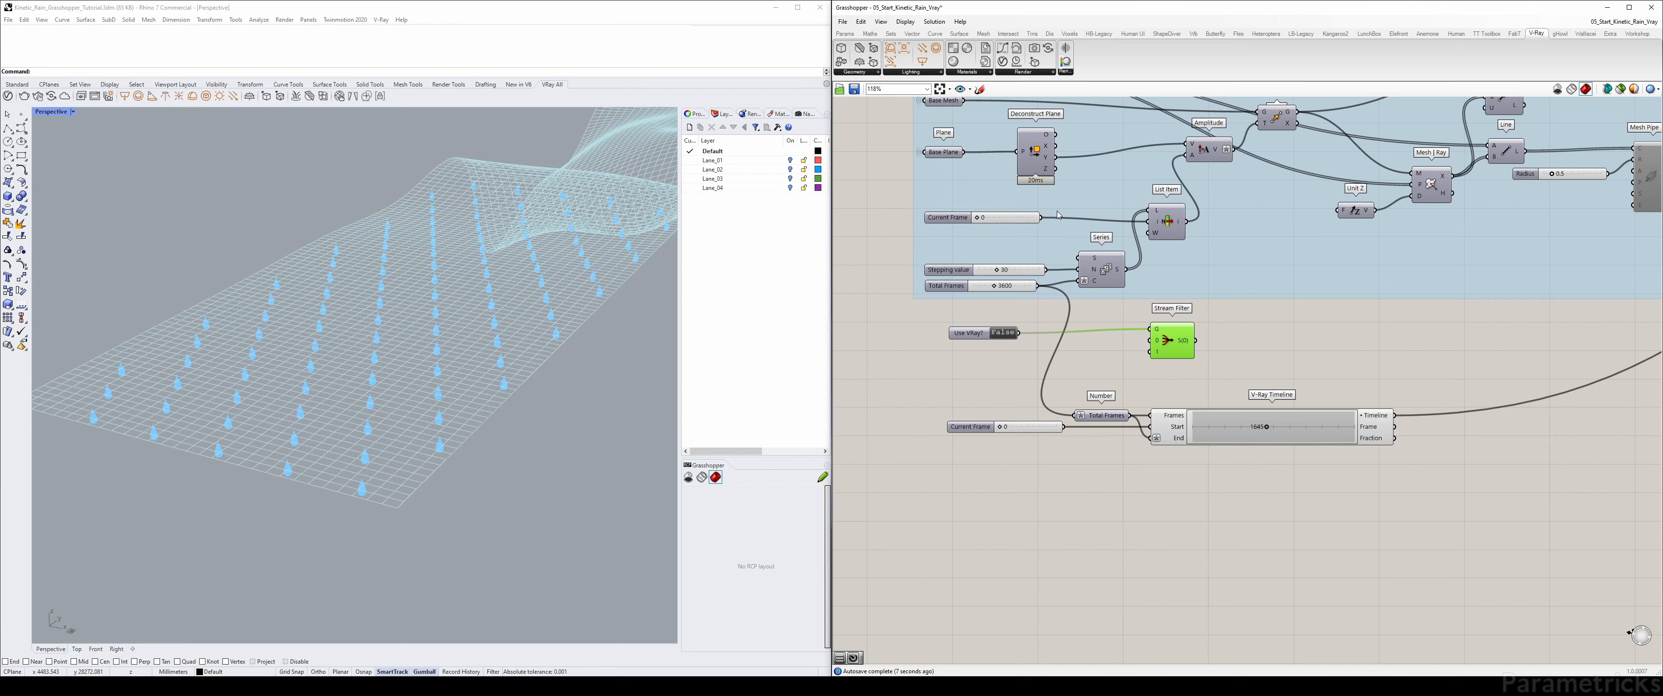
drag(1041, 218, 1187, 231)
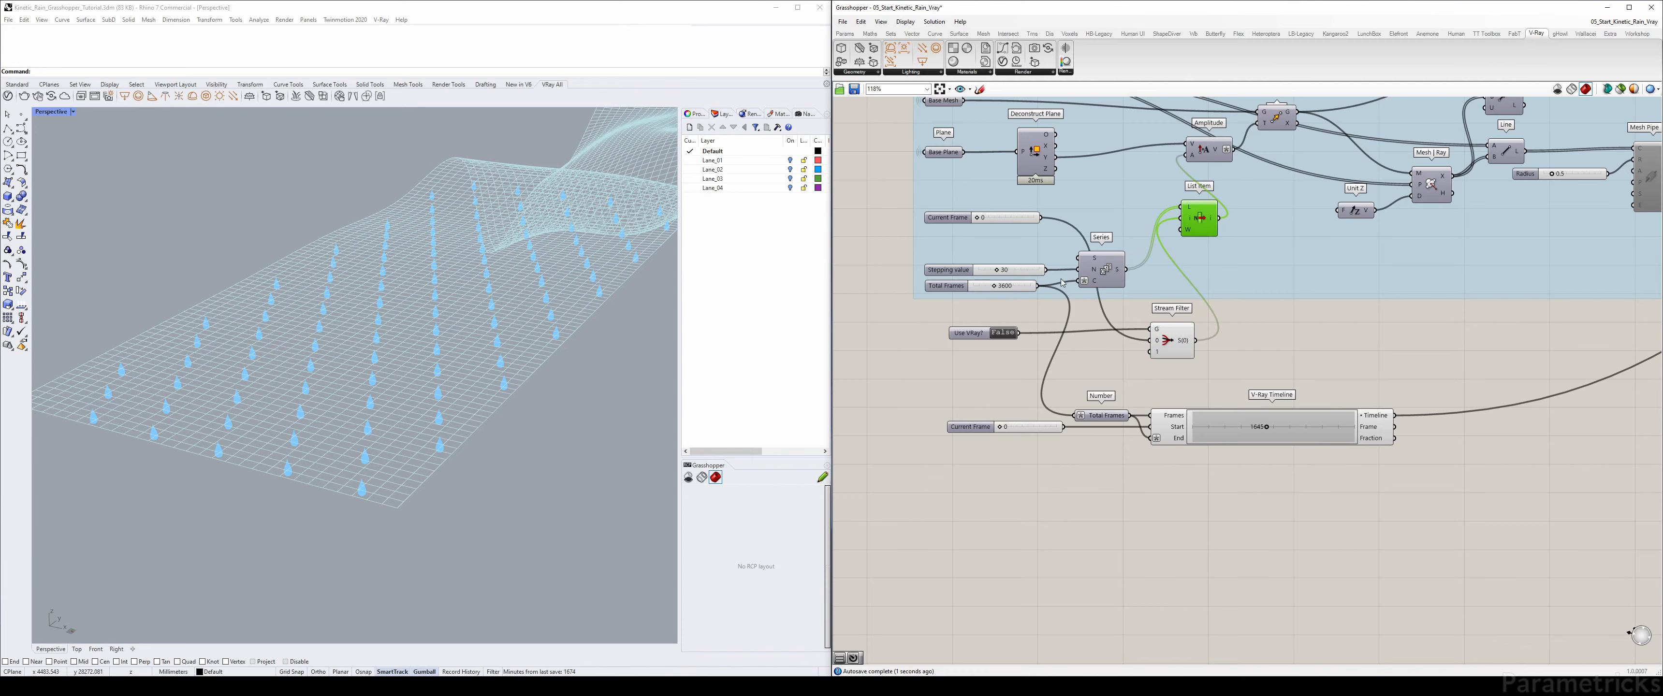
click(1104, 279)
- Shift the List Item and the downstream animation components away from the Series component to make room for the Stream Filter
scroll(1091, 287, down, 2)
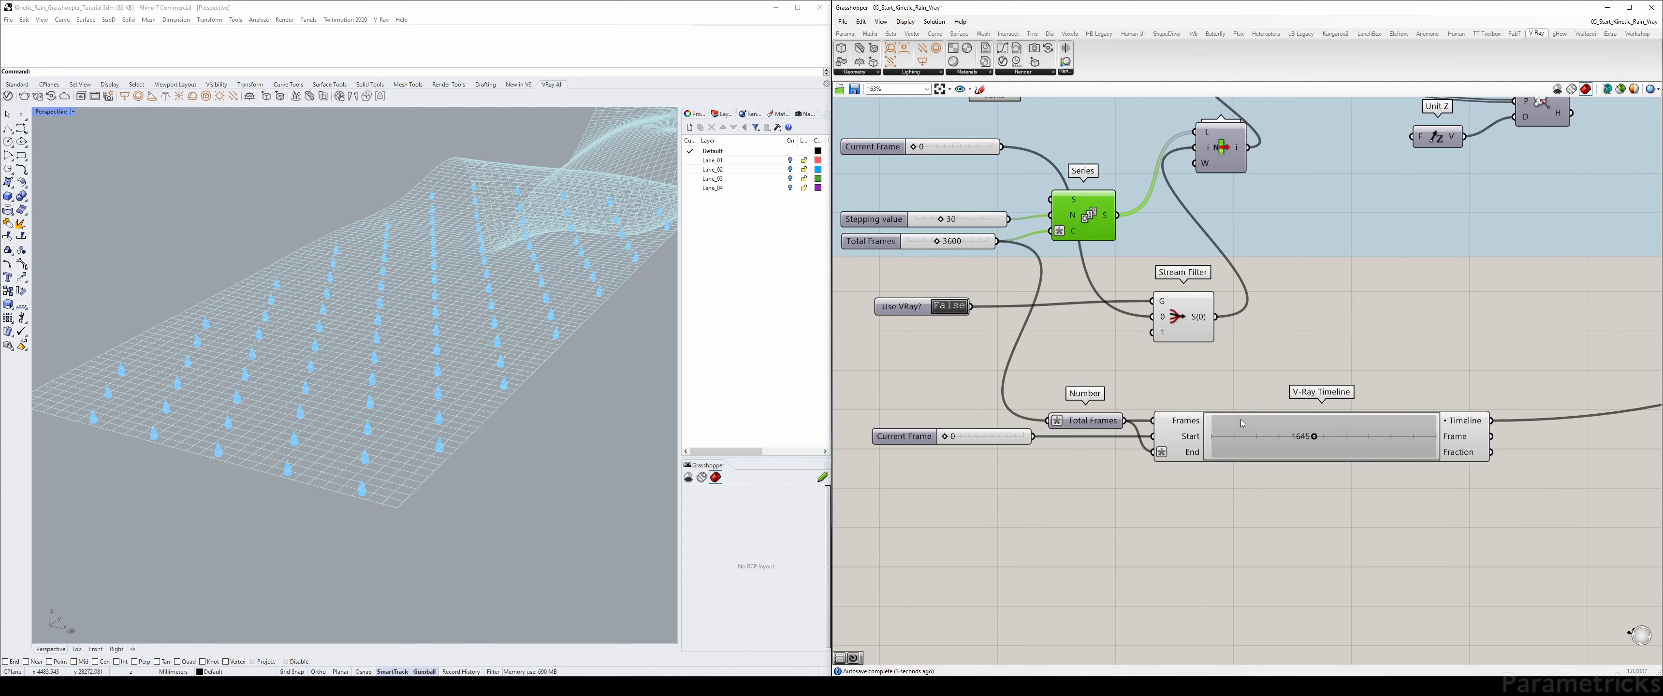
scroll(1078, 299, down, 2)
scroll(1324, 136, down, 4)
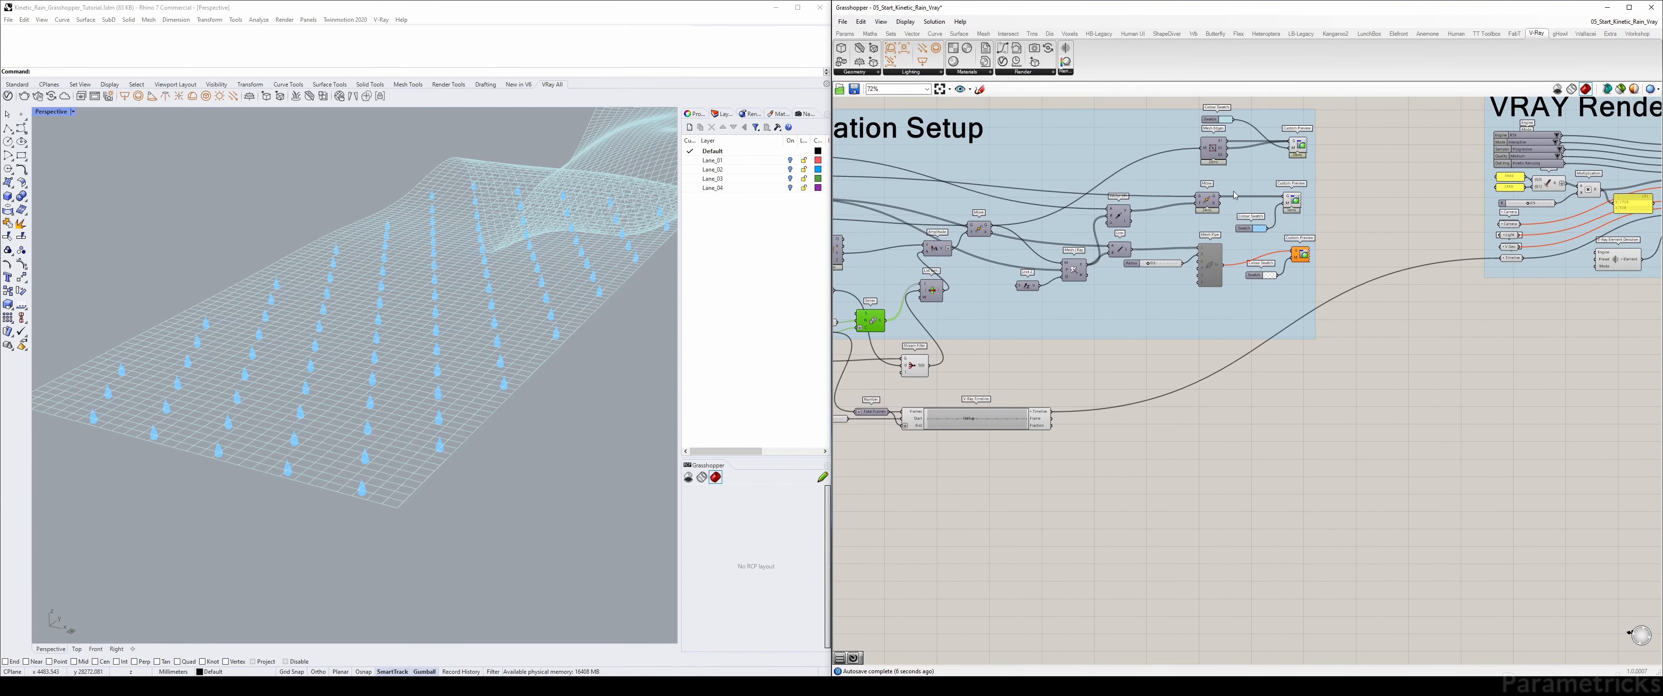
drag(1325, 137, 1029, 273)
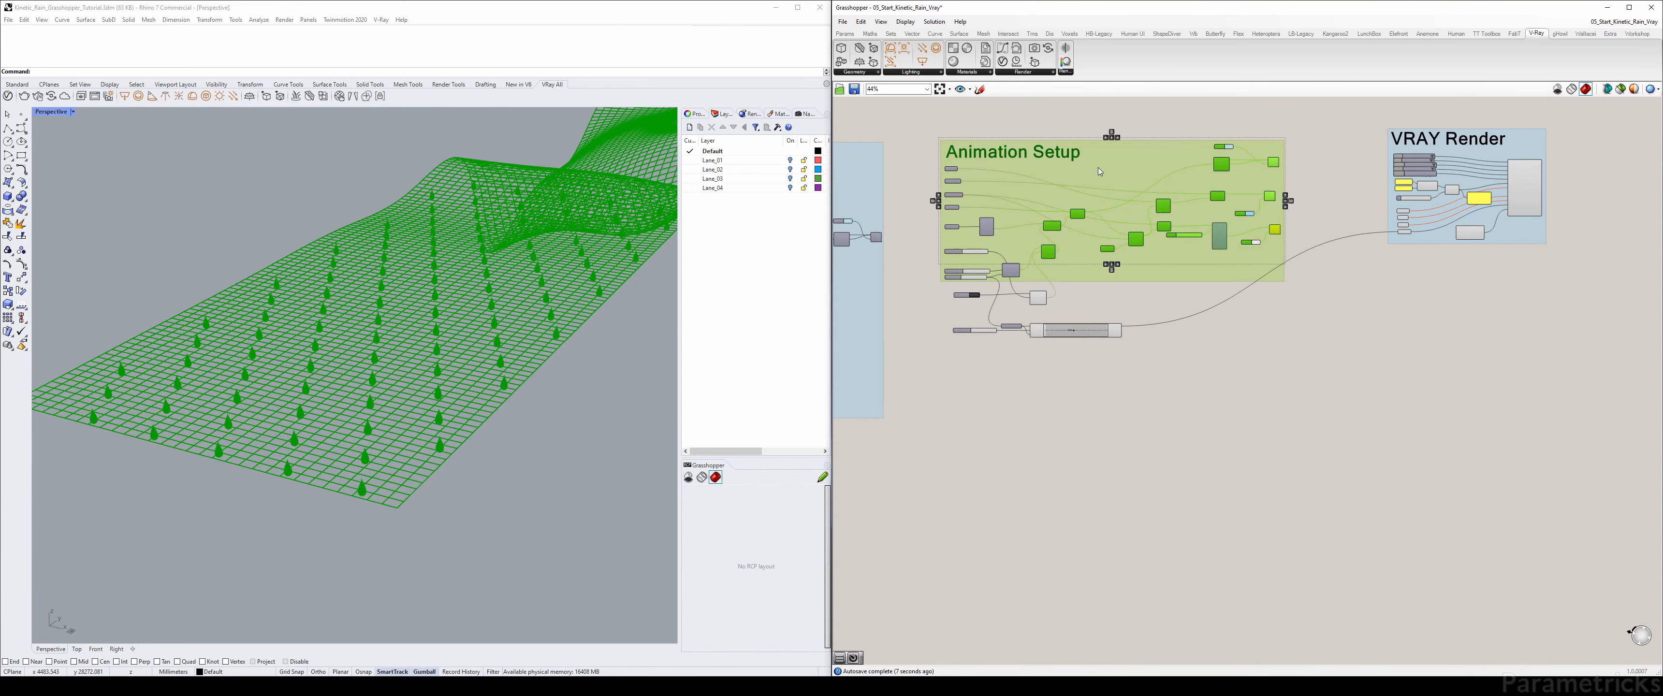
drag(1056, 230, 1129, 241)
scroll(1083, 275, up, 3)
- Connect the V-Ray Timeline's Frame output to the Stream Filter's input 1 and place the filter between the Series and List Item components
click(1036, 366)
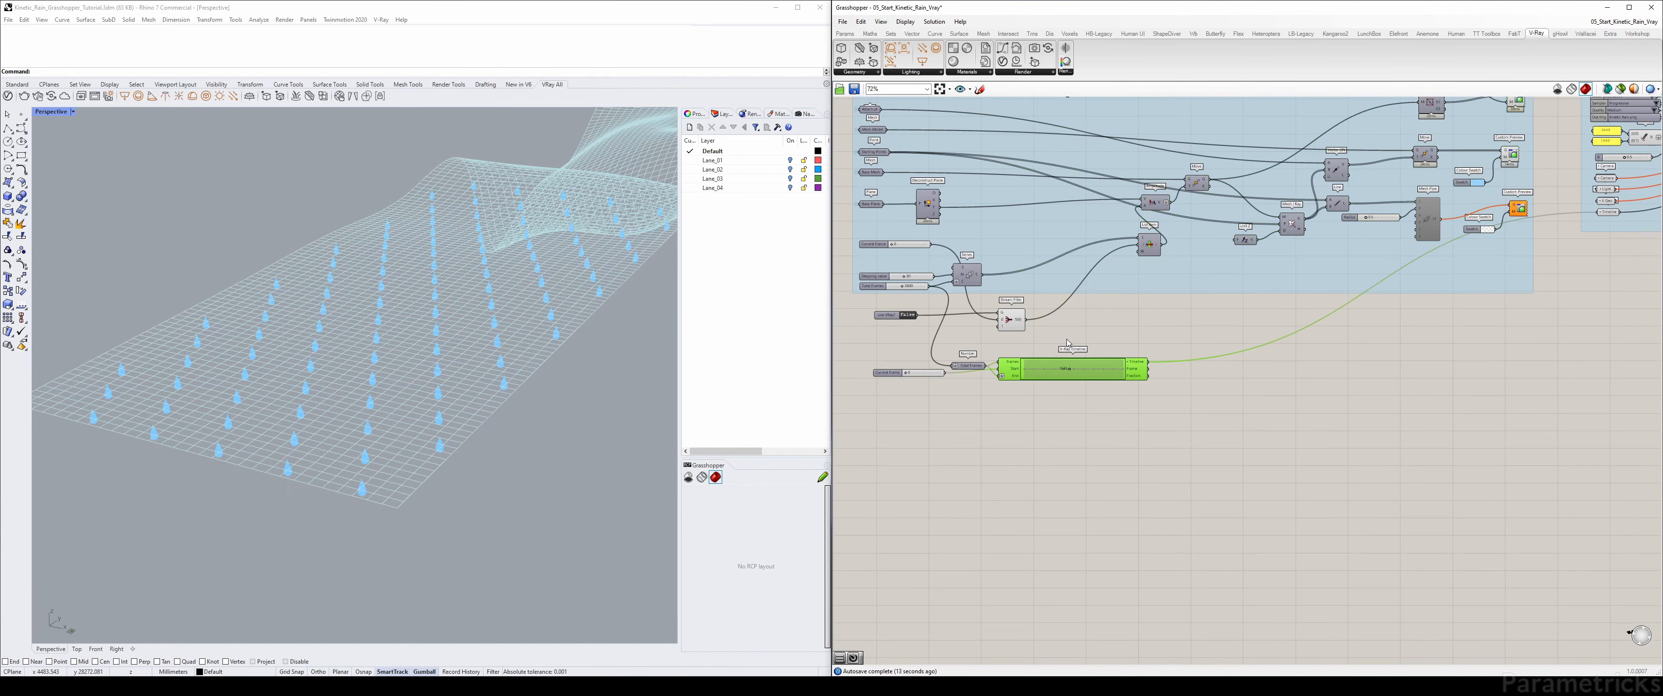
scroll(1040, 325, up, 3)
scroll(1042, 330, down, 3)
scroll(1135, 321, up, 2)
right_drag(1134, 320, 1311, 310)
click(1311, 310)
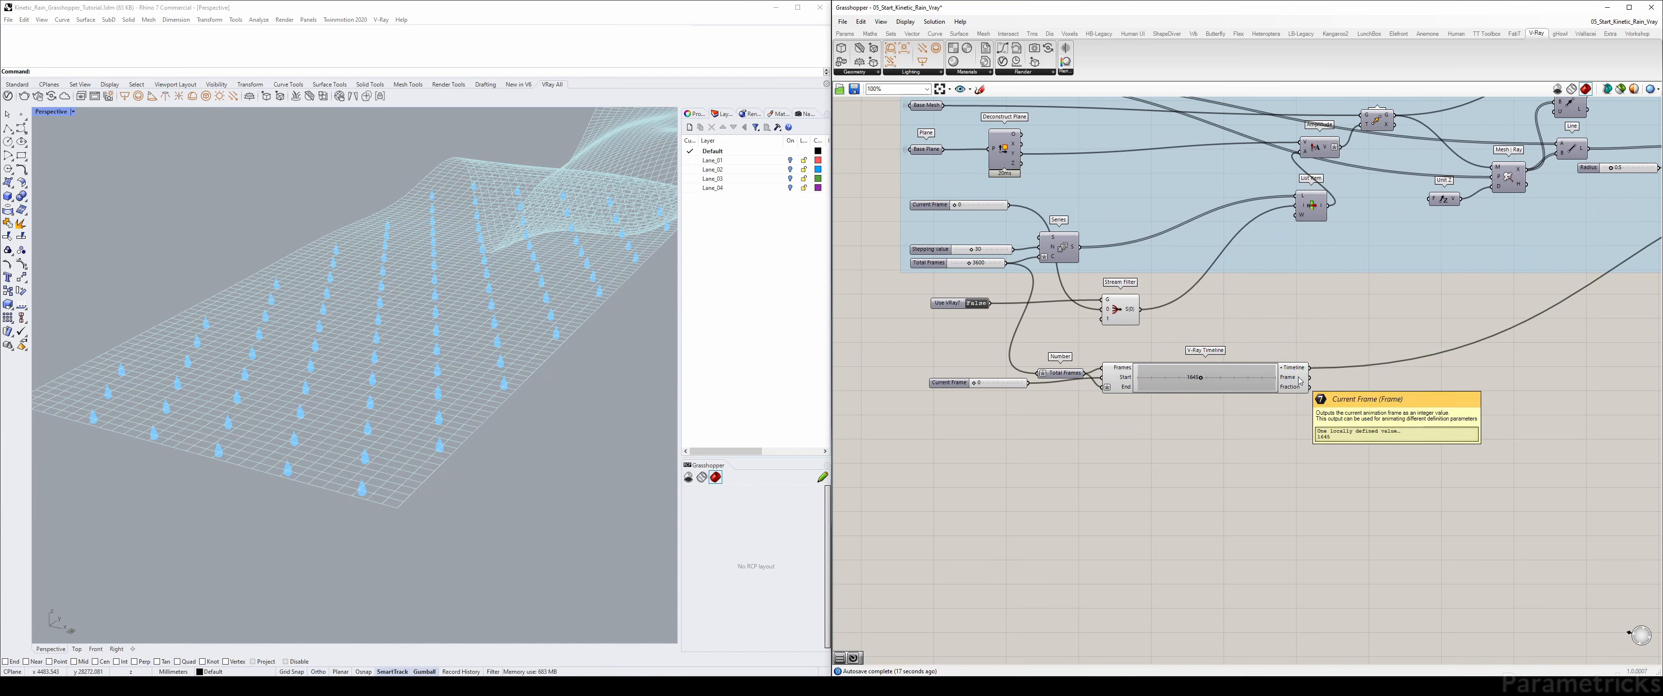
drag(1300, 381, 1234, 250)
click(1005, 291)
- Move the Use VRay? toggle, V-Ray Timeline, Total Frames parameter and the timeline's Current Frame slider closer to the Animation Setup group
drag(947, 306, 935, 297)
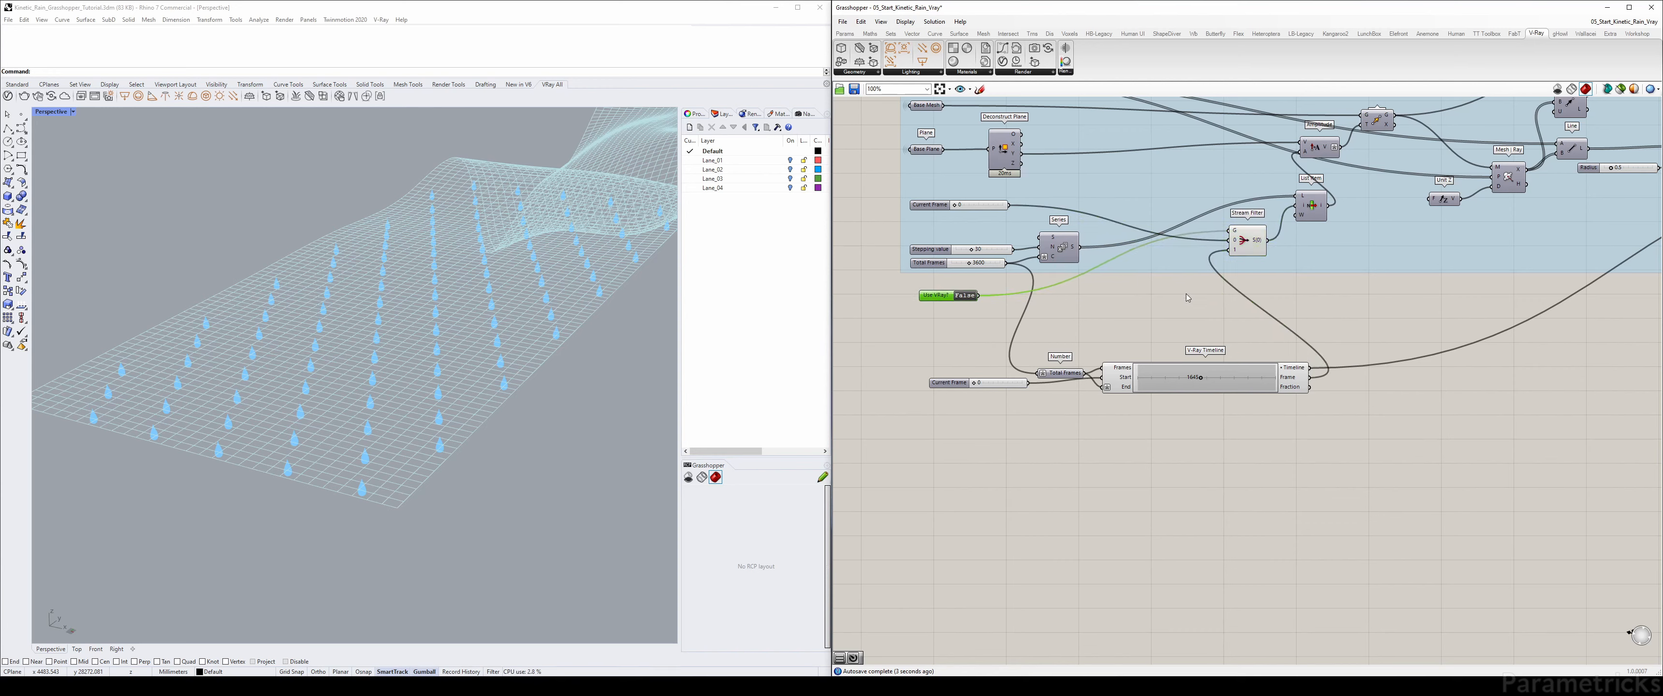
drag(1214, 384, 1199, 337)
drag(1063, 373, 1046, 328)
drag(949, 382, 945, 343)
- Set the Use VRay? toggle to True and move the V-Ray Timeline to frame 0
scroll(1115, 315, up, 1)
scroll(1051, 341, up, 1)
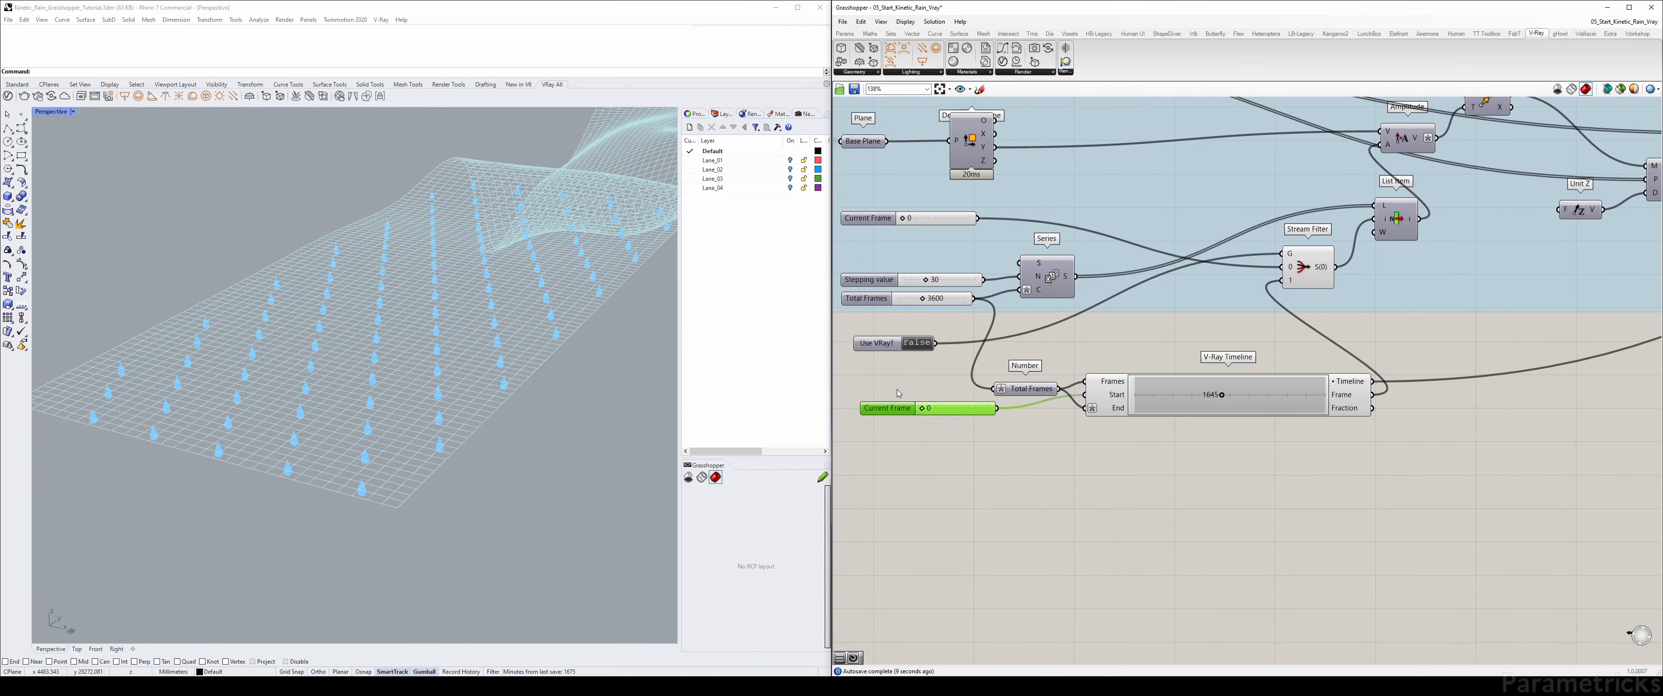
double_click(919, 346)
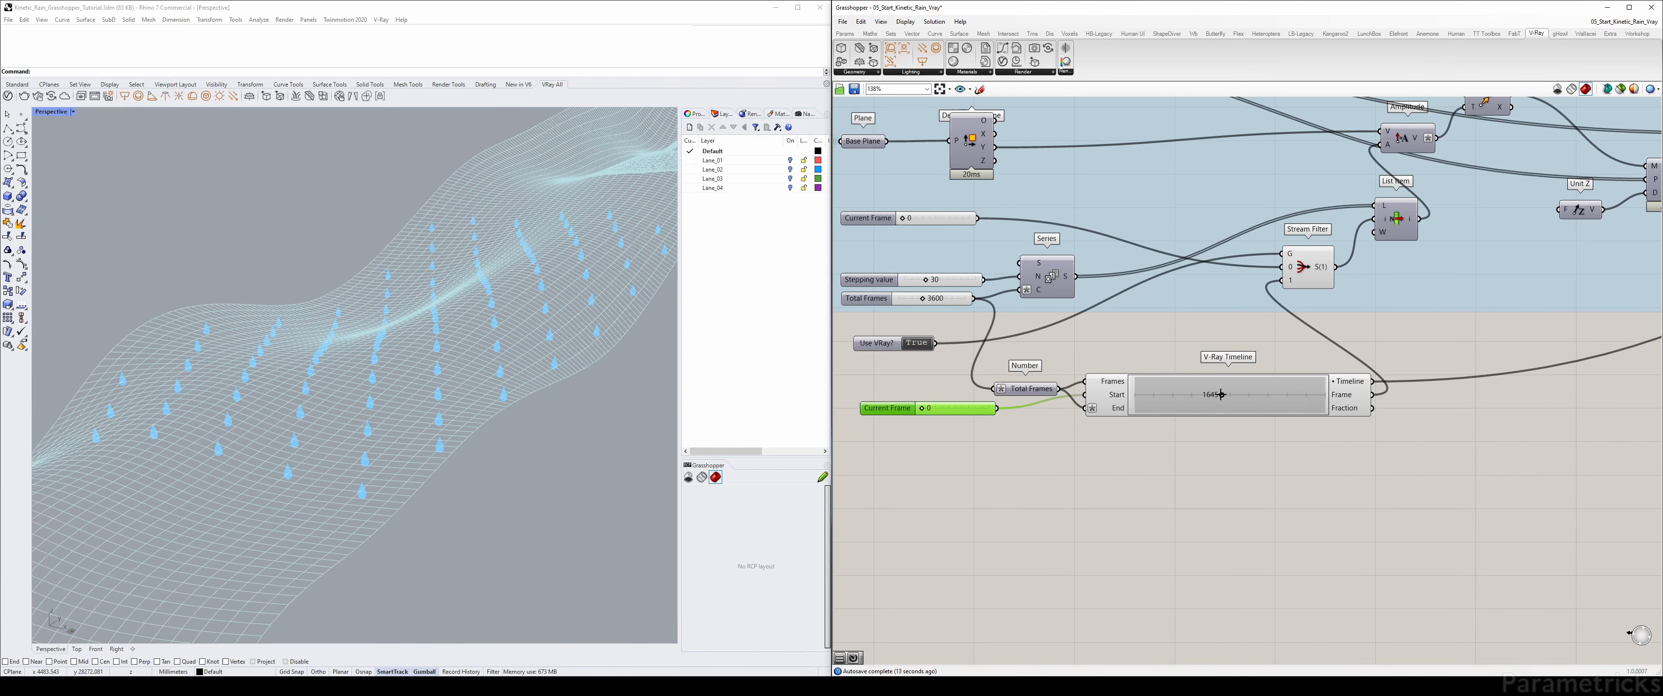
right_drag(1182, 357, 1253, 524)
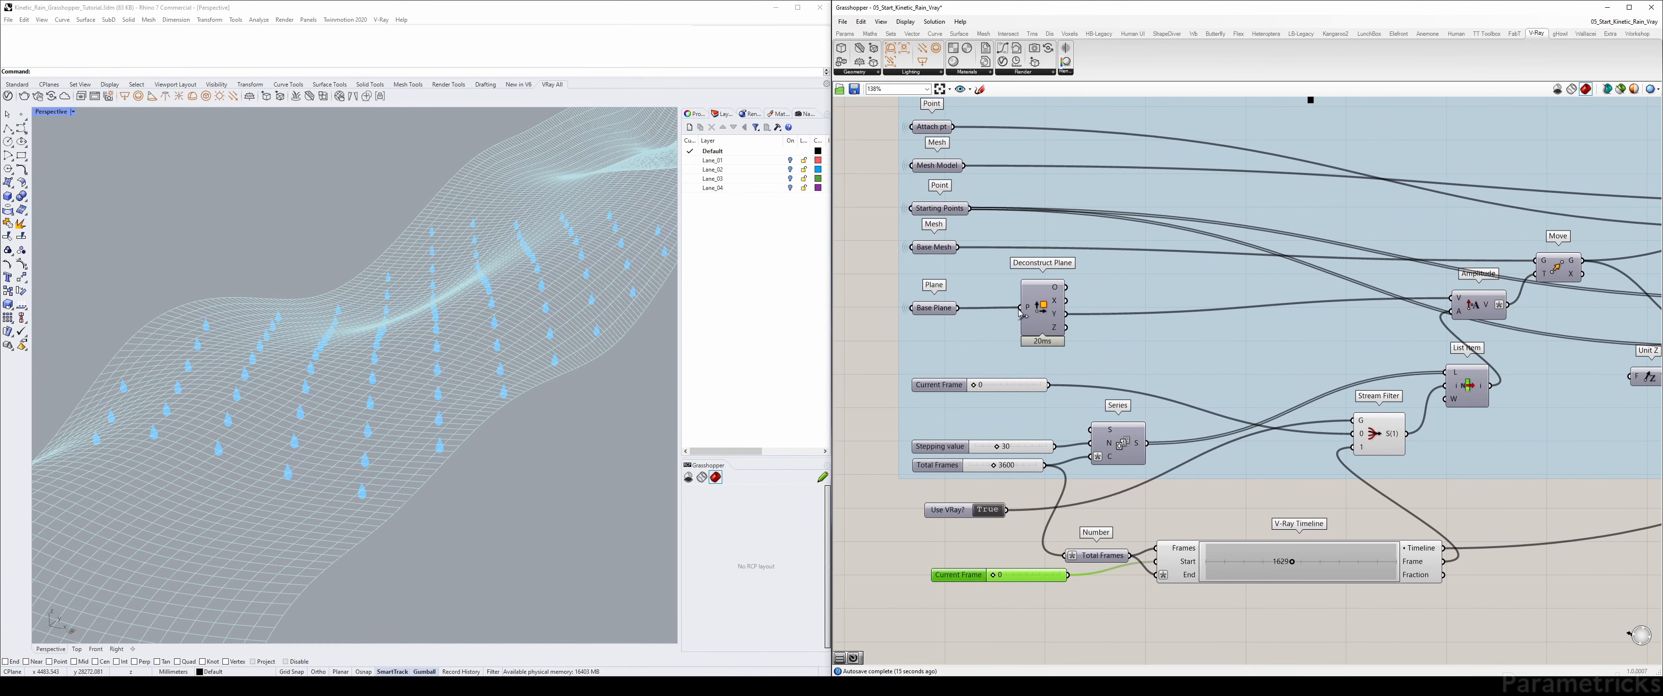
drag(979, 386, 865, 390)
right_drag(1229, 412, 1151, 216)
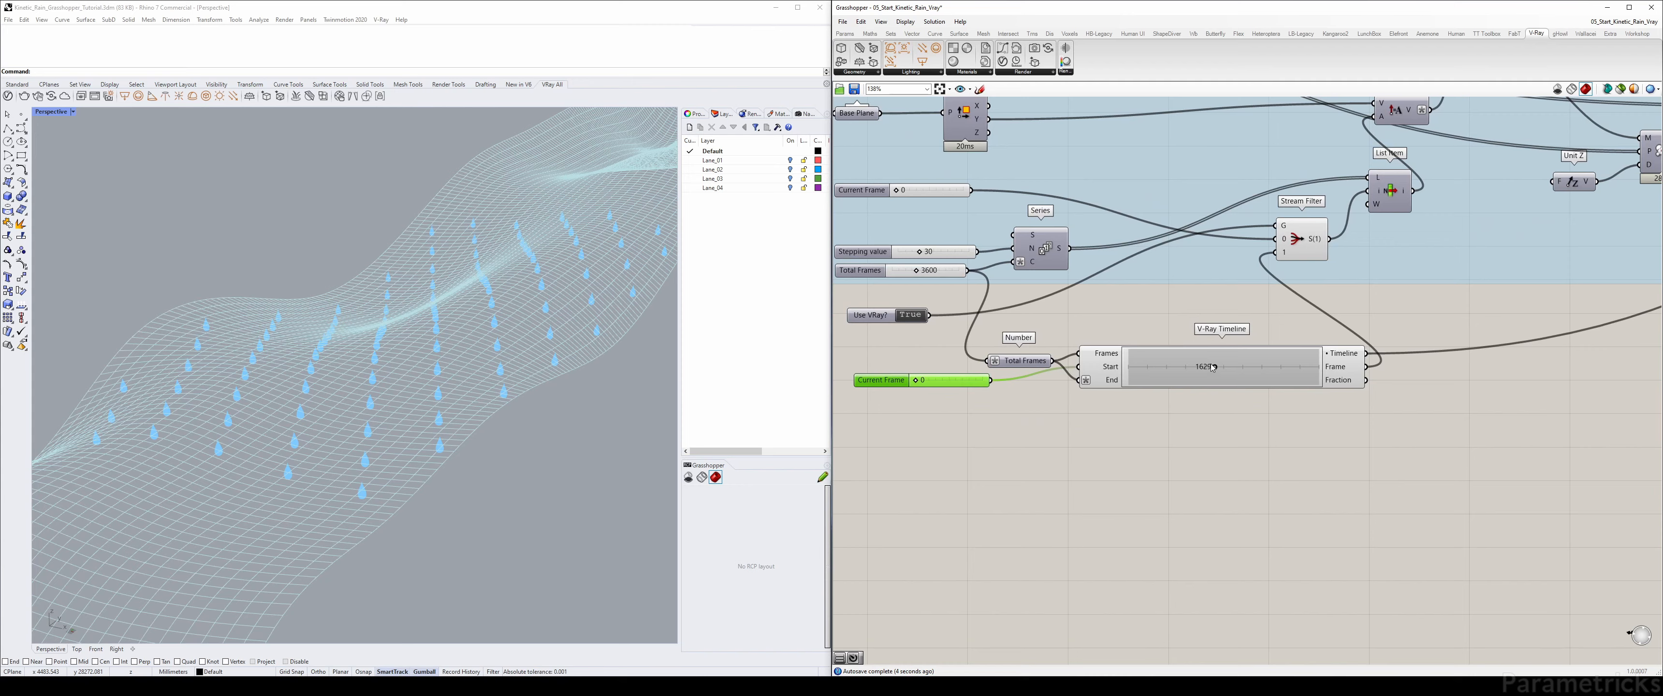
drag(1218, 373, 1113, 367)
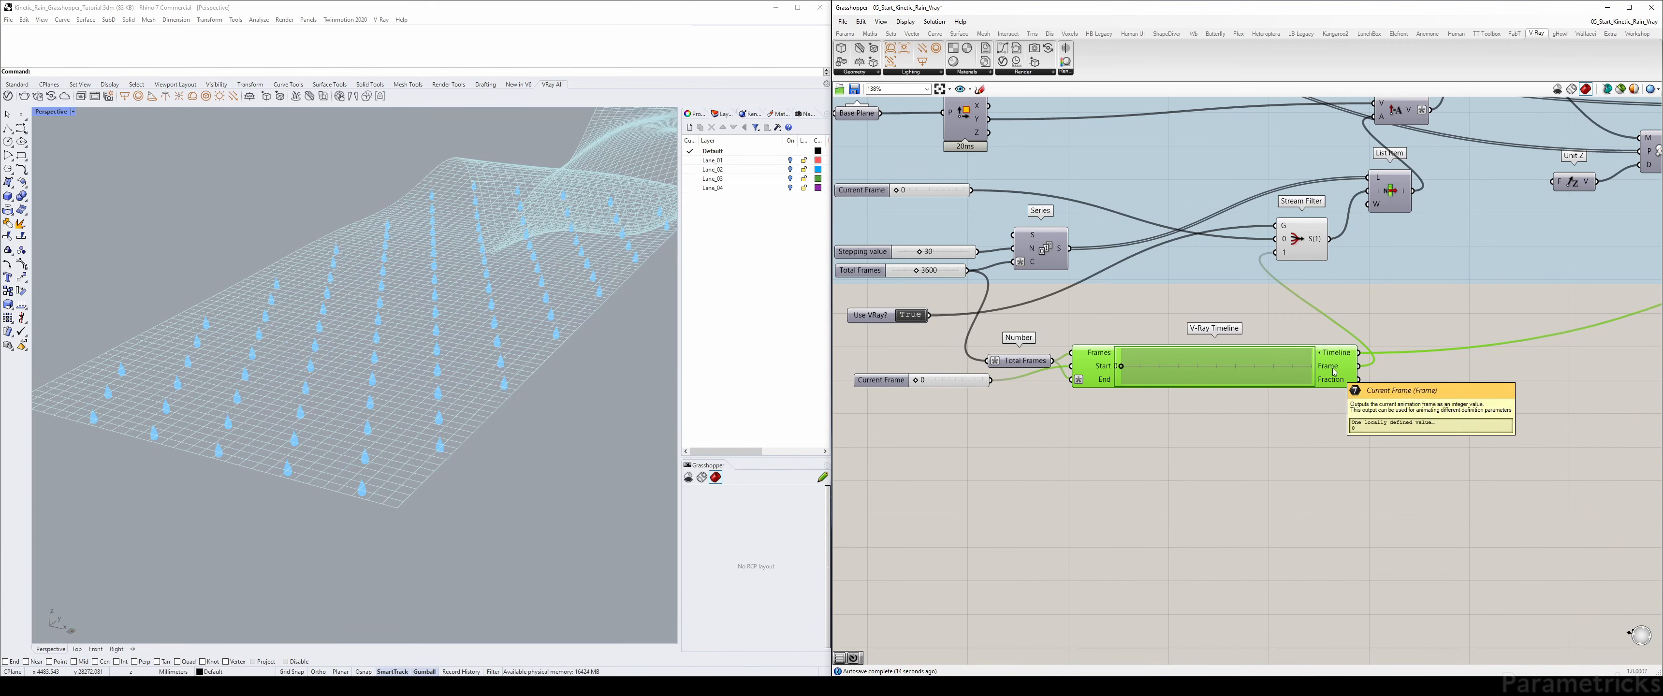
- Move the V-Ray Timeline to frame 637
right_drag(1425, 343, 1170, 344)
scroll(1170, 344, down, 5)
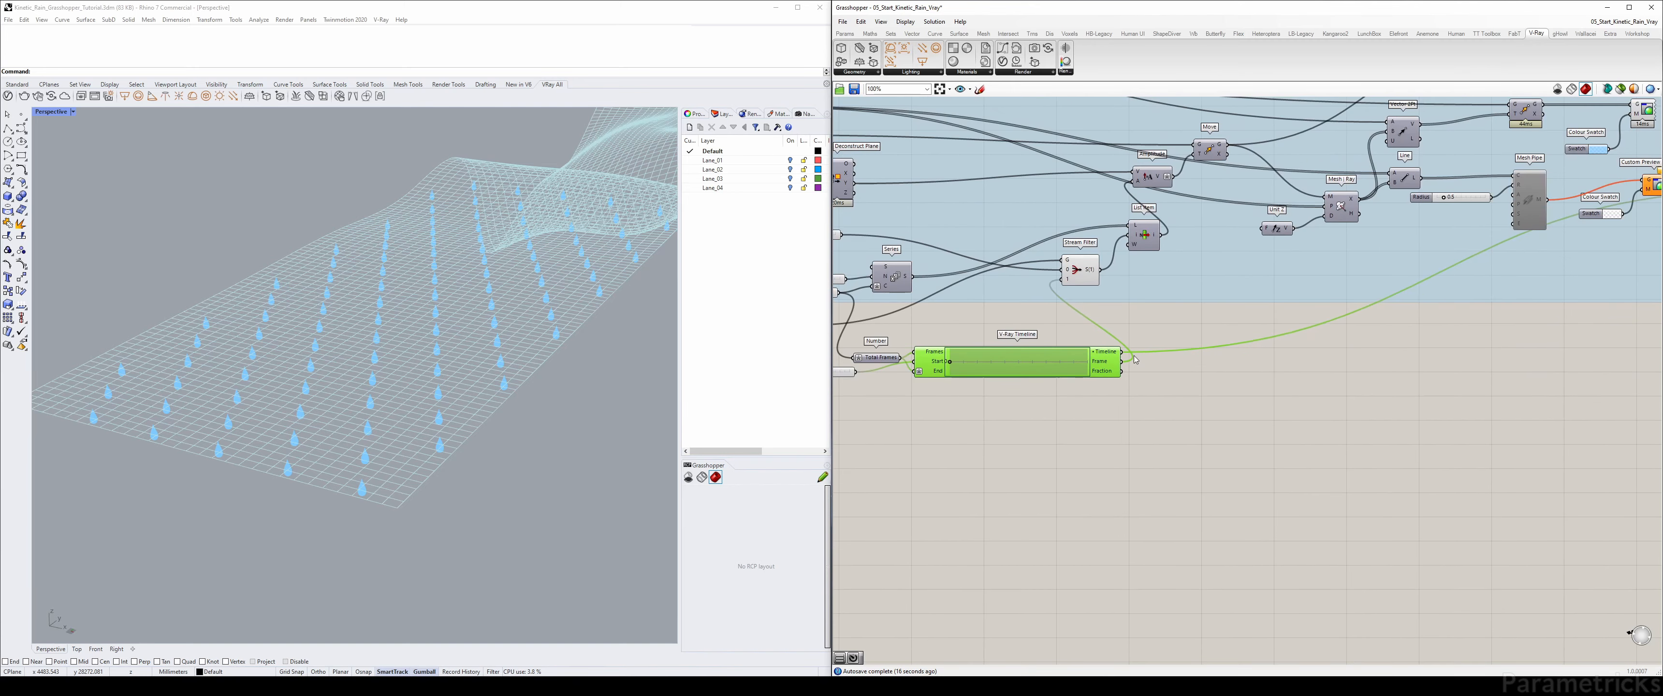
right_drag(1586, 235, 1285, 245)
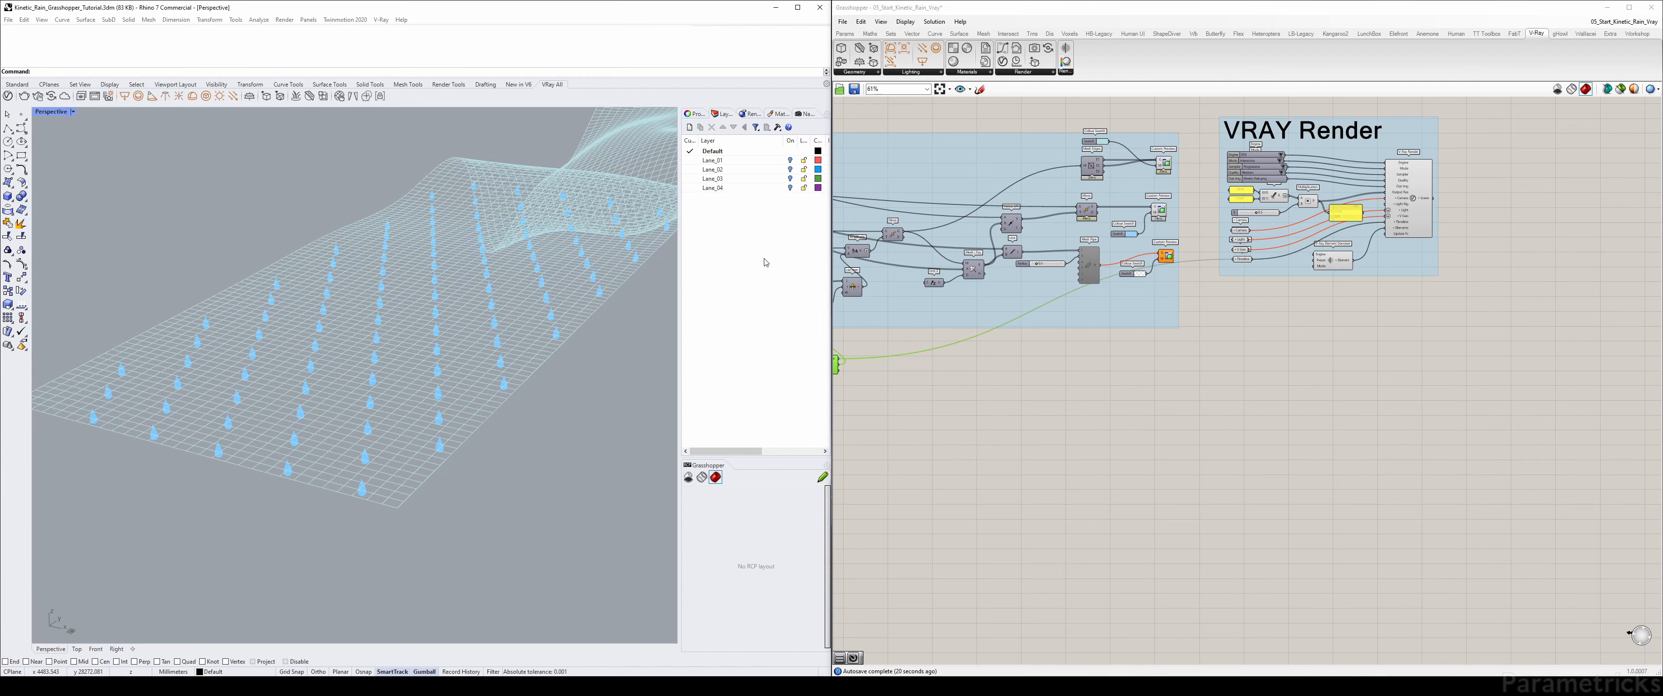
right_drag(847, 336, 1099, 279)
scroll(1079, 281, up, 4)
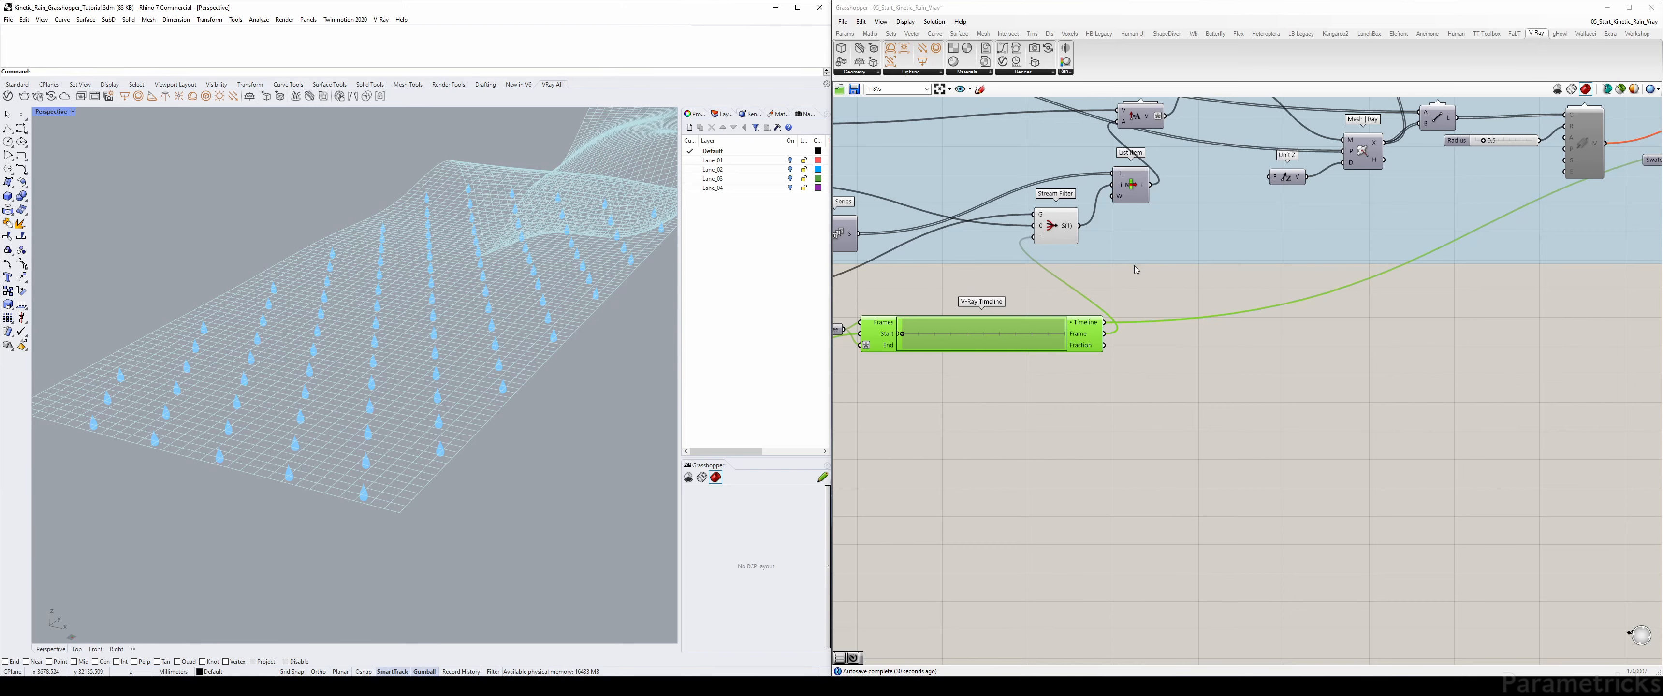
right_drag(936, 338, 988, 333)
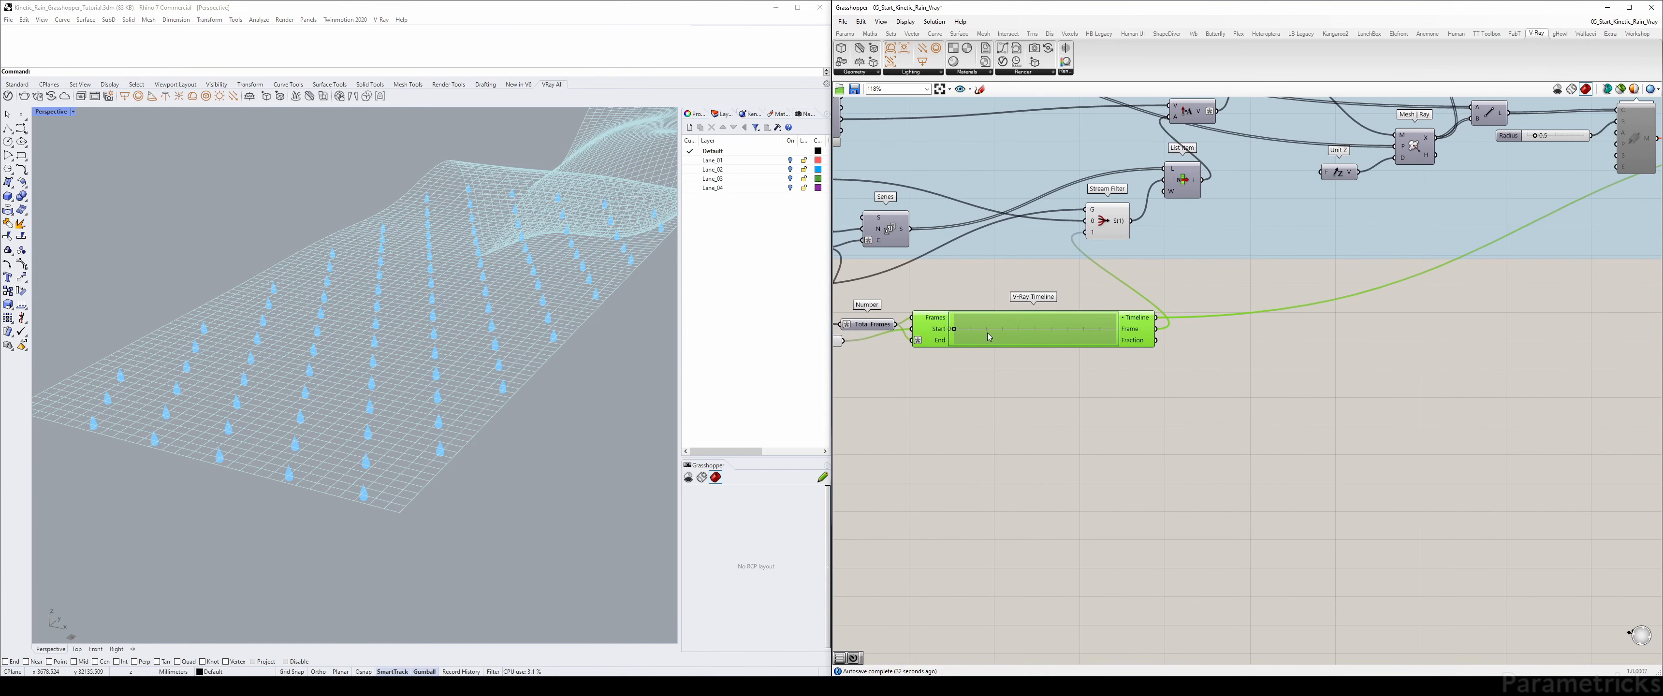
drag(955, 331, 982, 329)
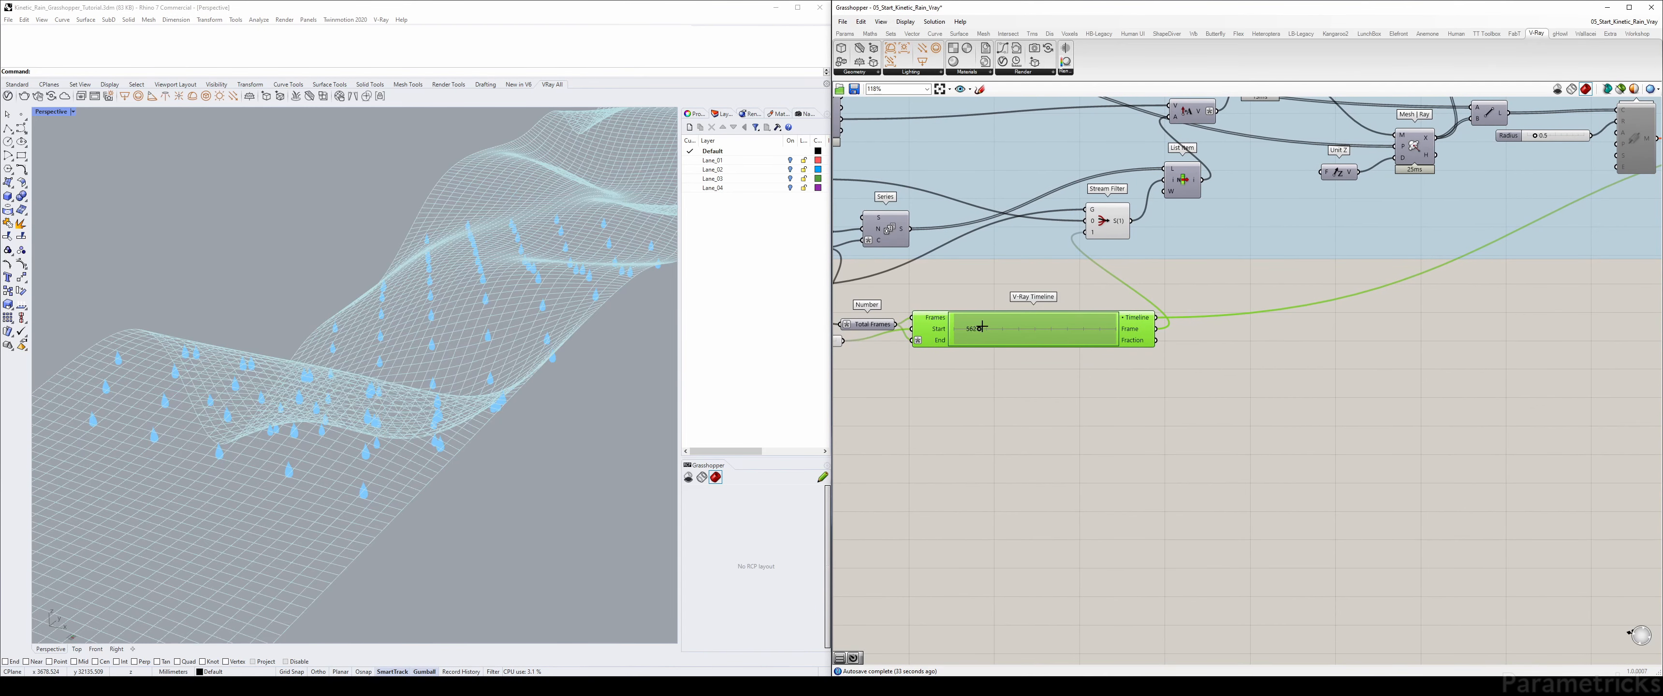
- Examine the V-Ray Render component's options and the Camera, Light and V Geo parameters that feed it
scroll(1249, 361, down, 4)
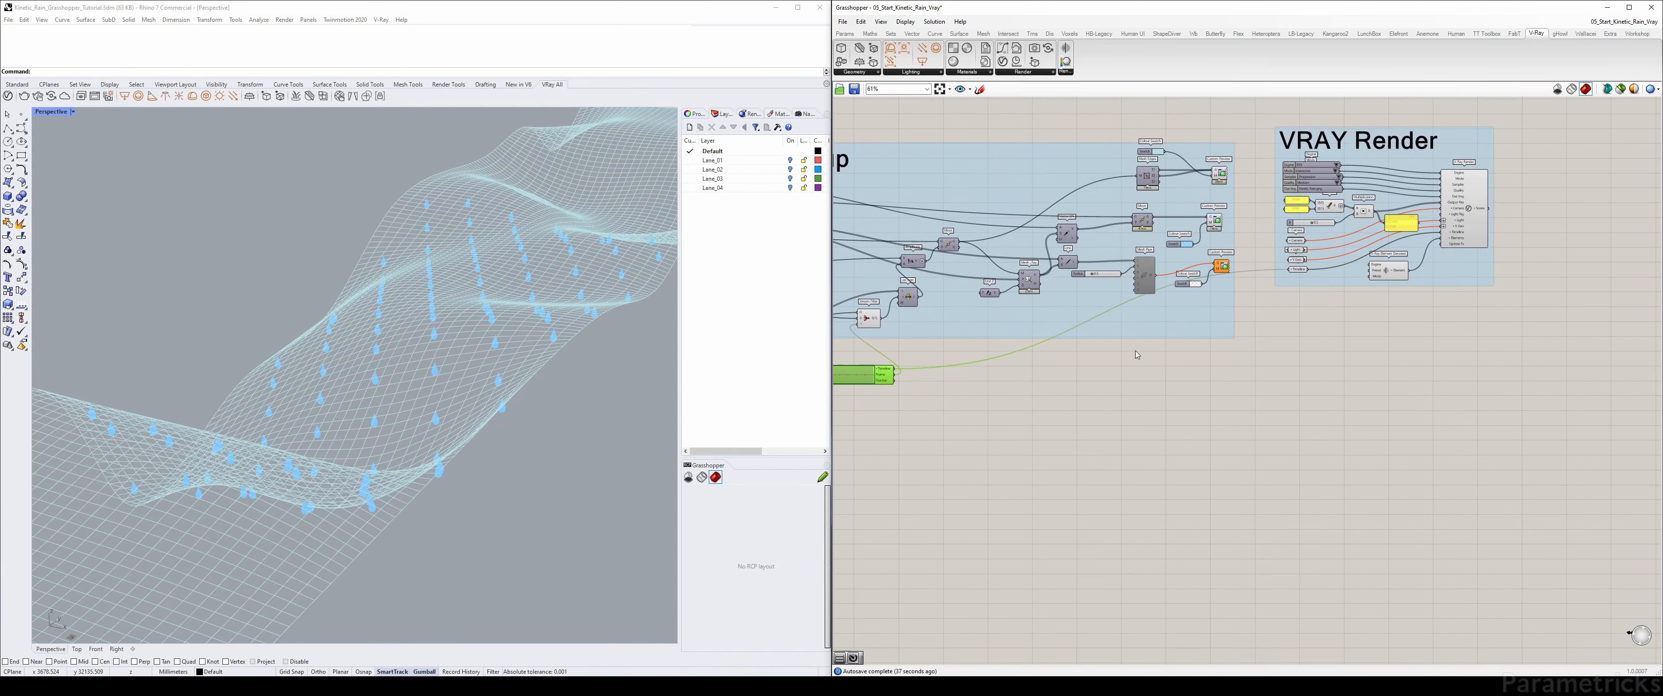
scroll(1342, 294, up, 4)
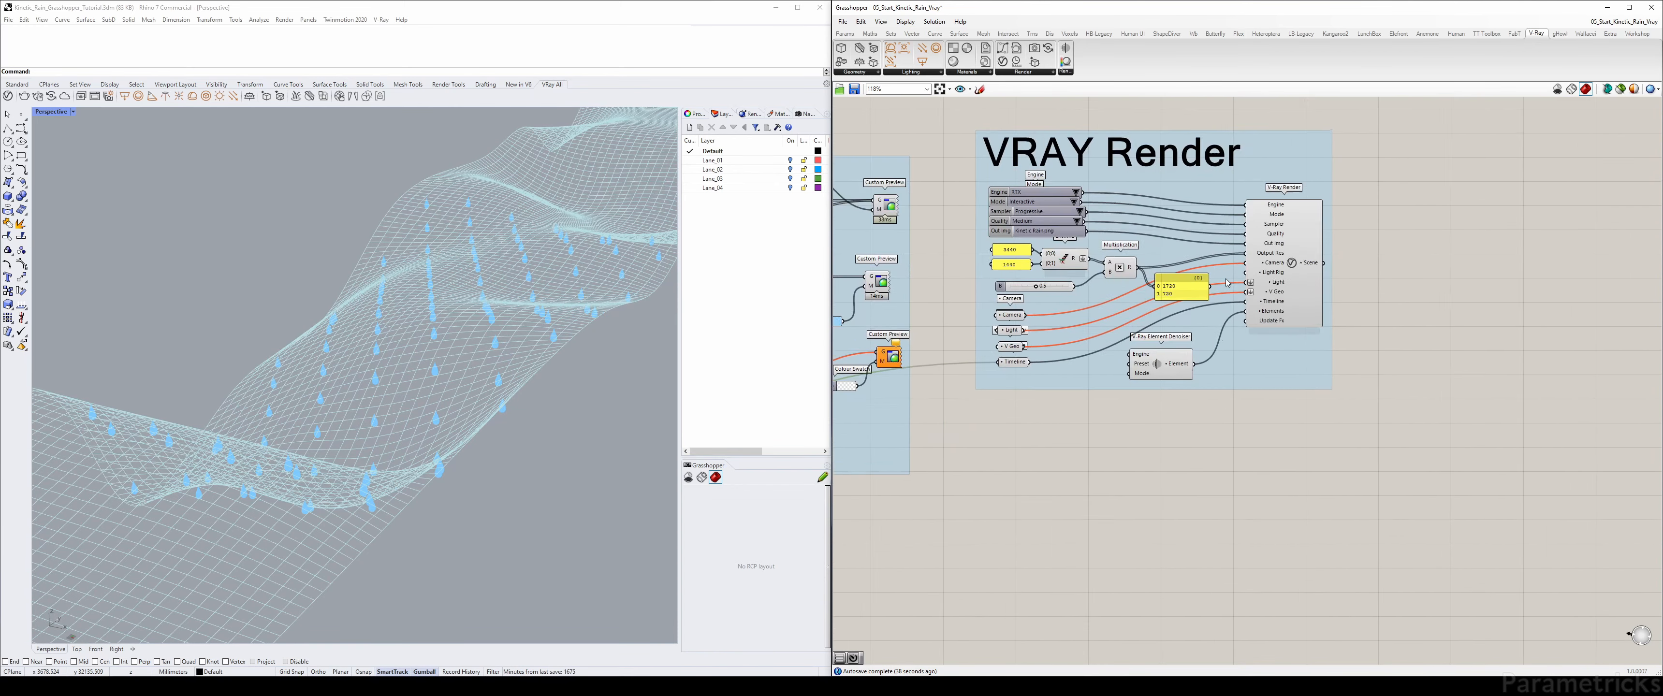
scroll(1303, 261, up, 2)
right_click(1305, 259)
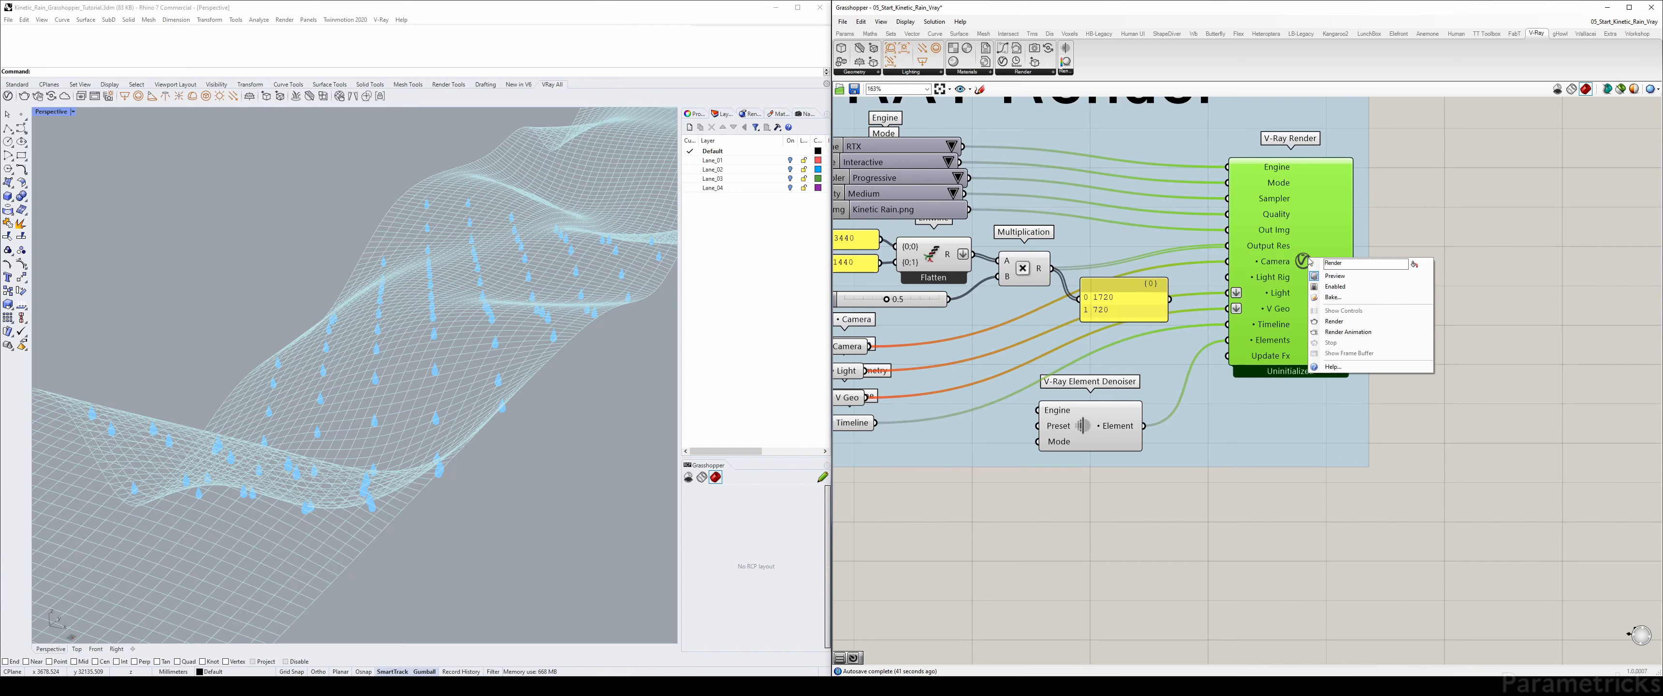
click(1198, 292)
scroll(1149, 287, down, 2)
right_drag(965, 319, 1105, 283)
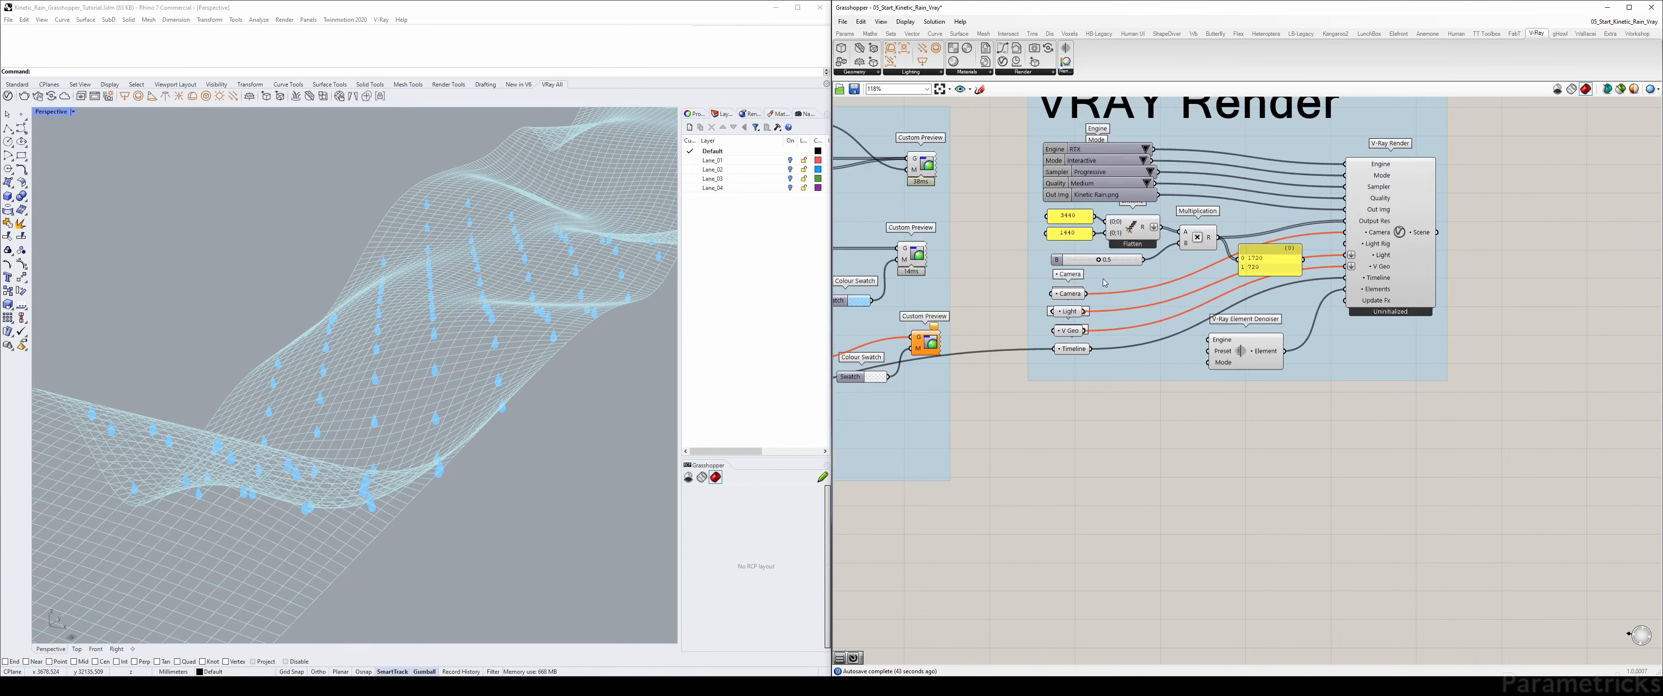
scroll(1068, 331, up, 4)
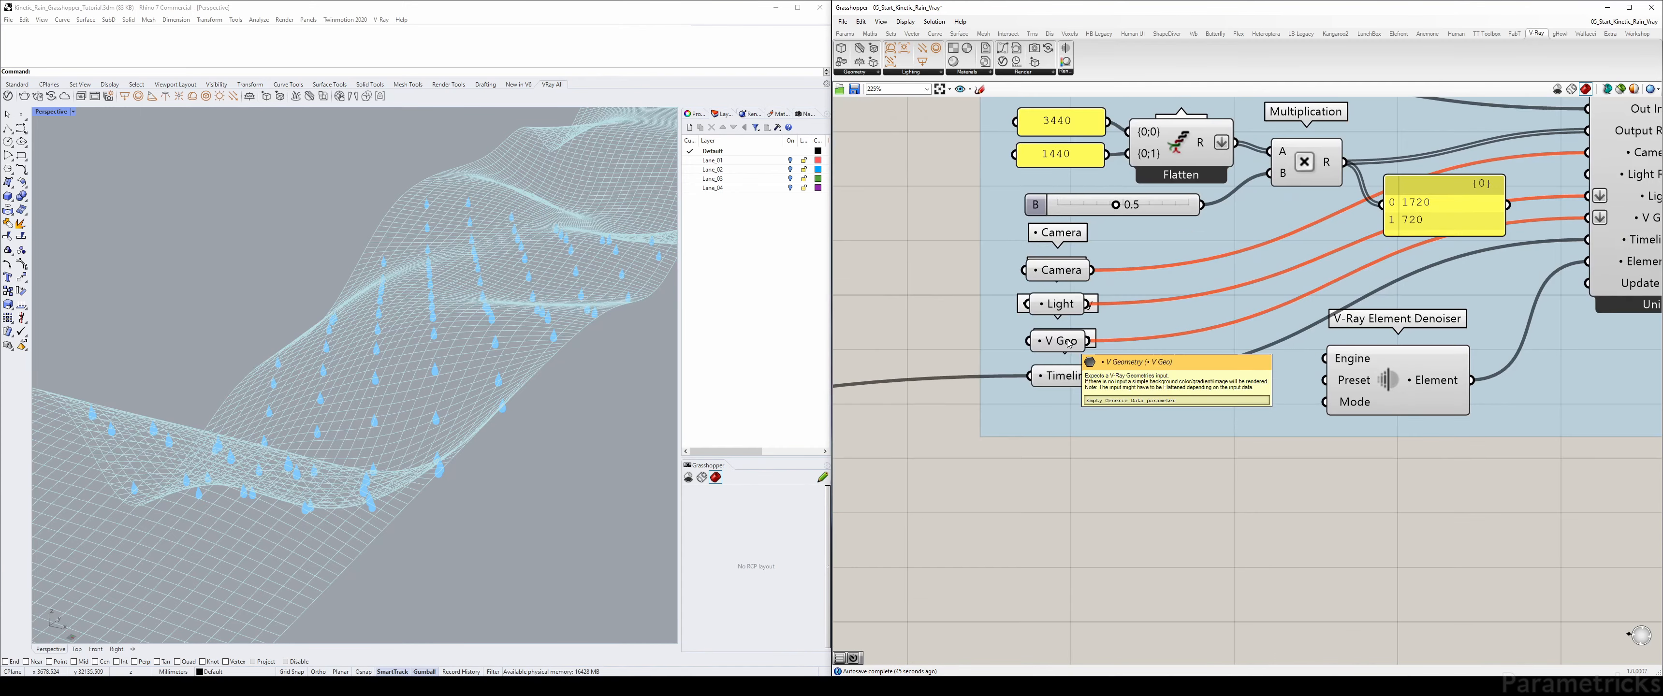
click(1068, 342)
click(1066, 272)
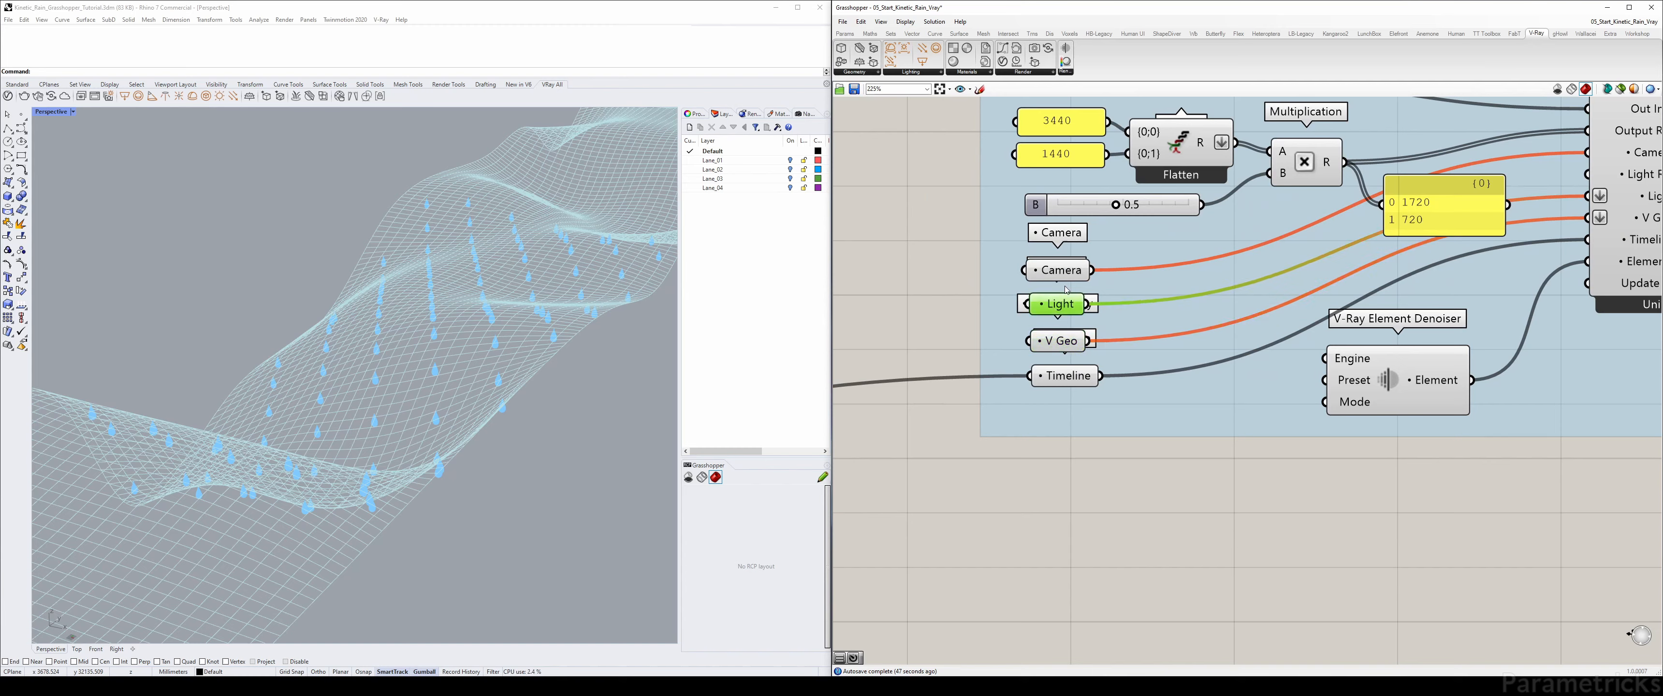
click(974, 345)
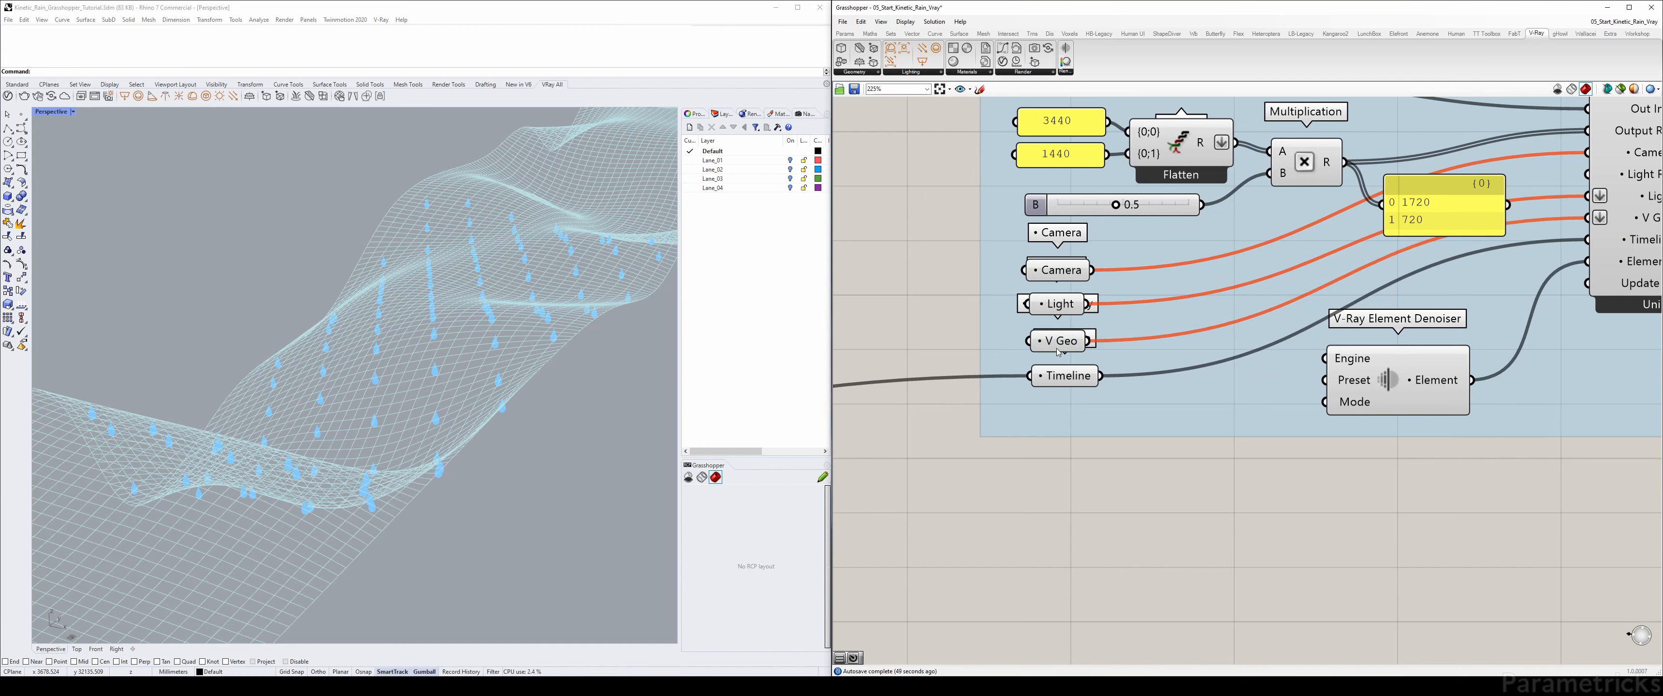
scroll(1093, 350, down, 4)
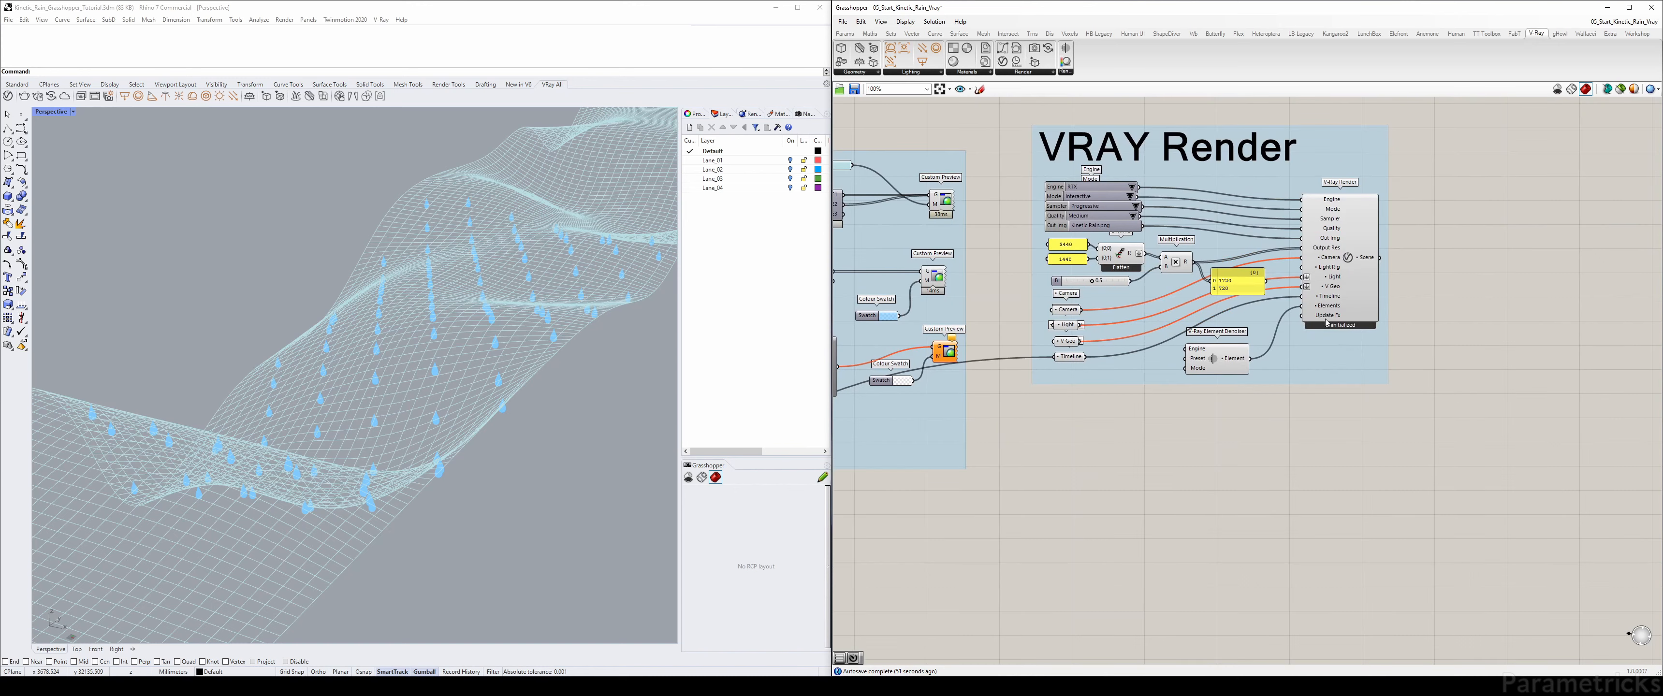
- Move the Stream Filter closer to the List Item's level and align the timeline's Current Frame slider under the Total Frames slider
right_drag(955, 362, 1294, 314)
right_drag(1014, 381, 1203, 323)
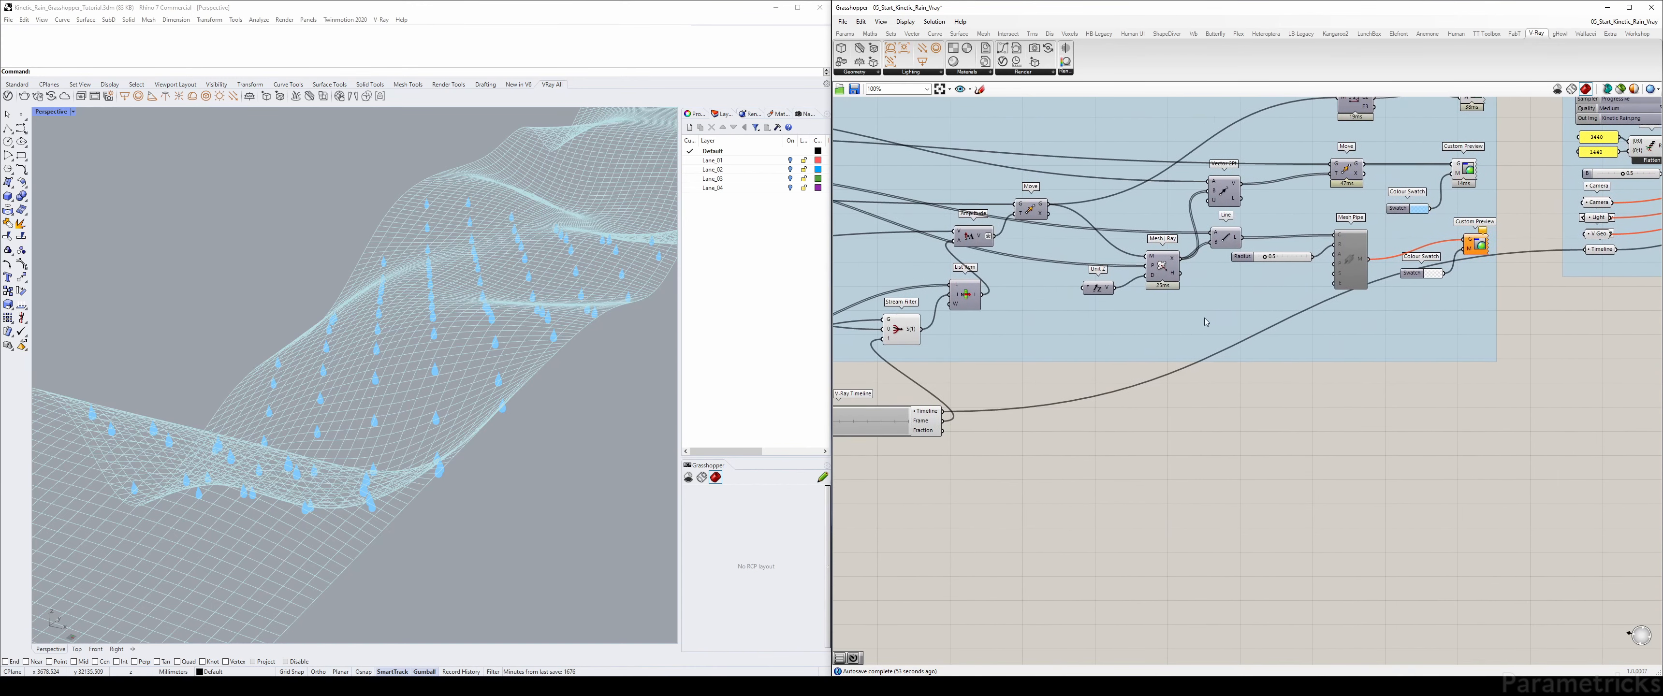
right_drag(888, 393, 1156, 357)
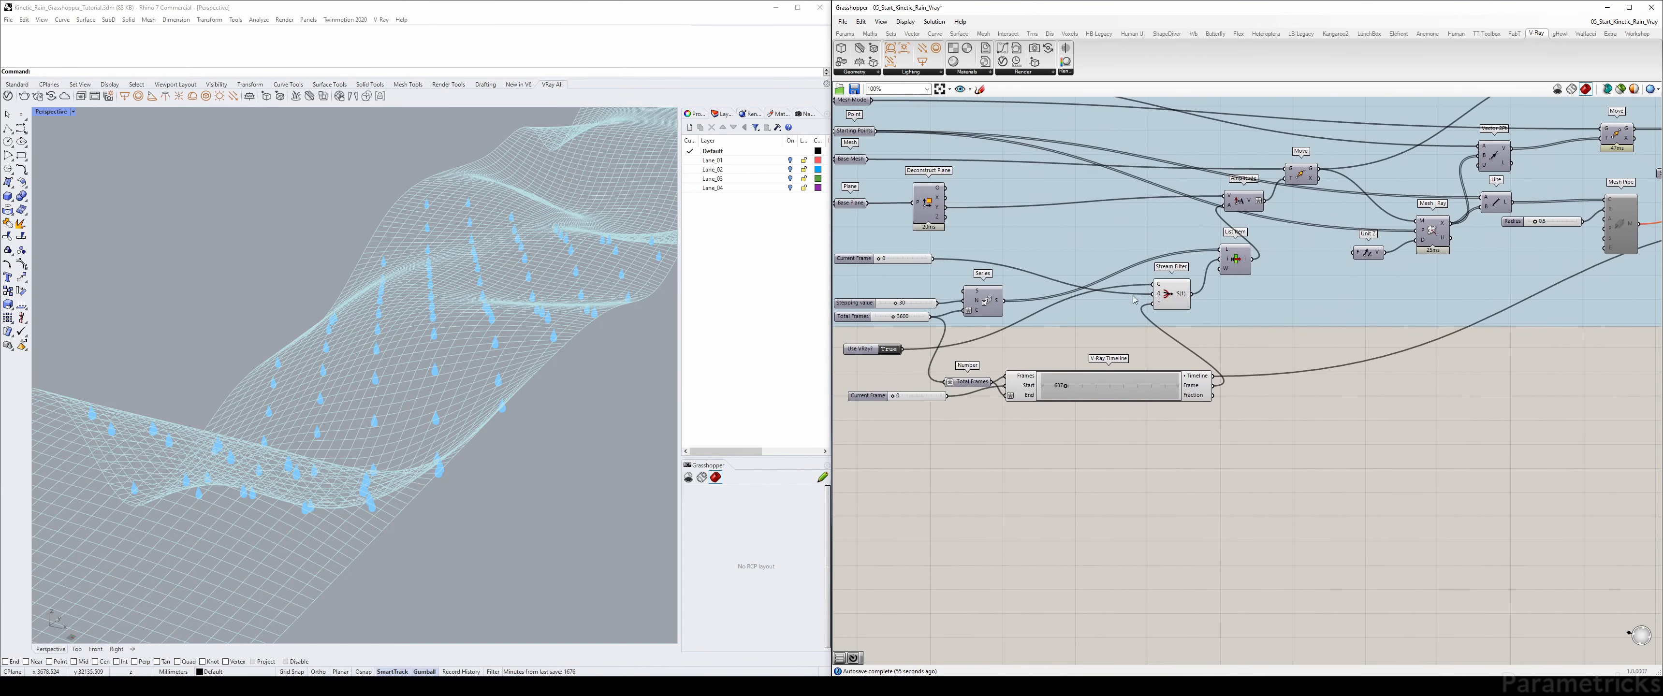
scroll(1183, 307, up, 3)
click(1169, 290)
drag(1169, 290, 1171, 266)
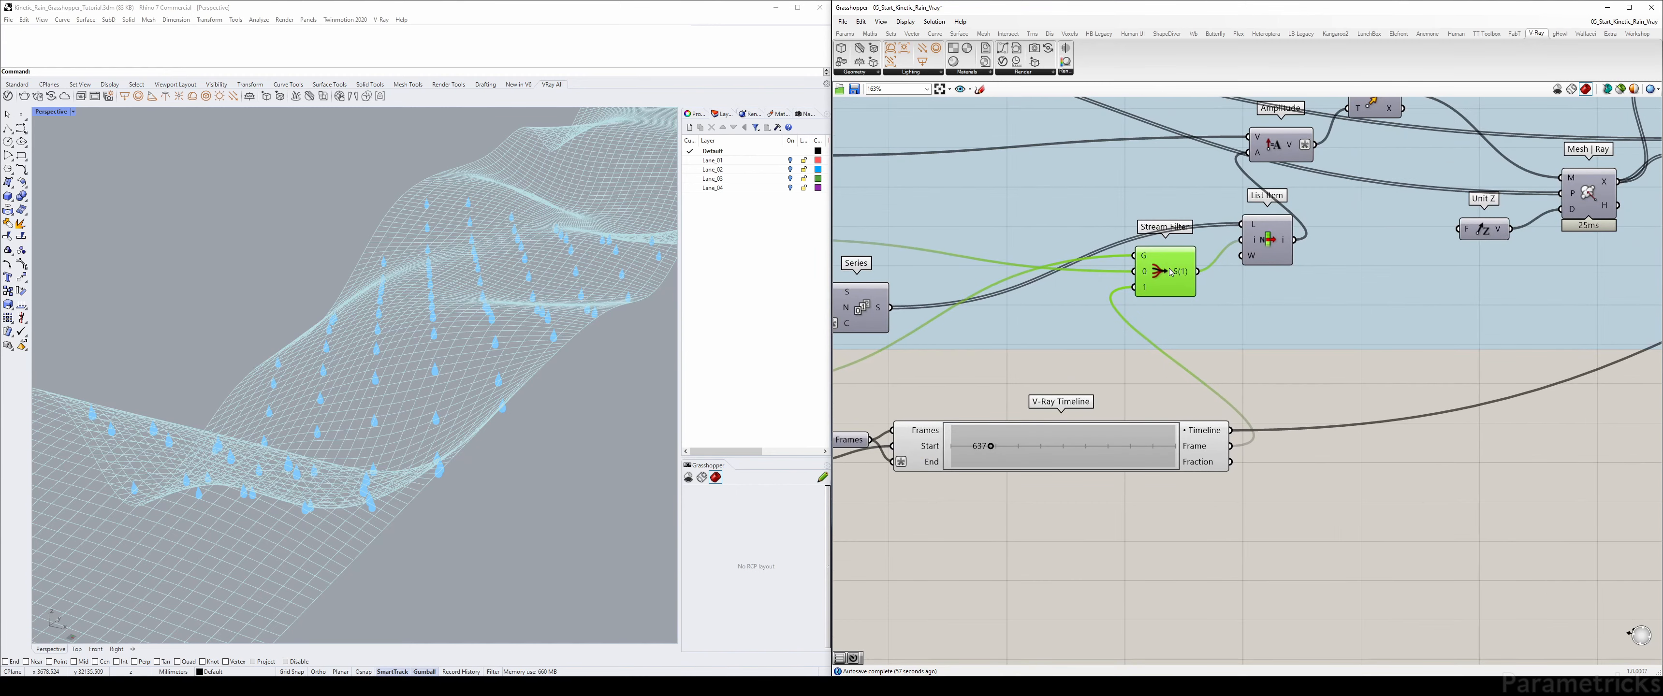
right_drag(897, 338, 1155, 303)
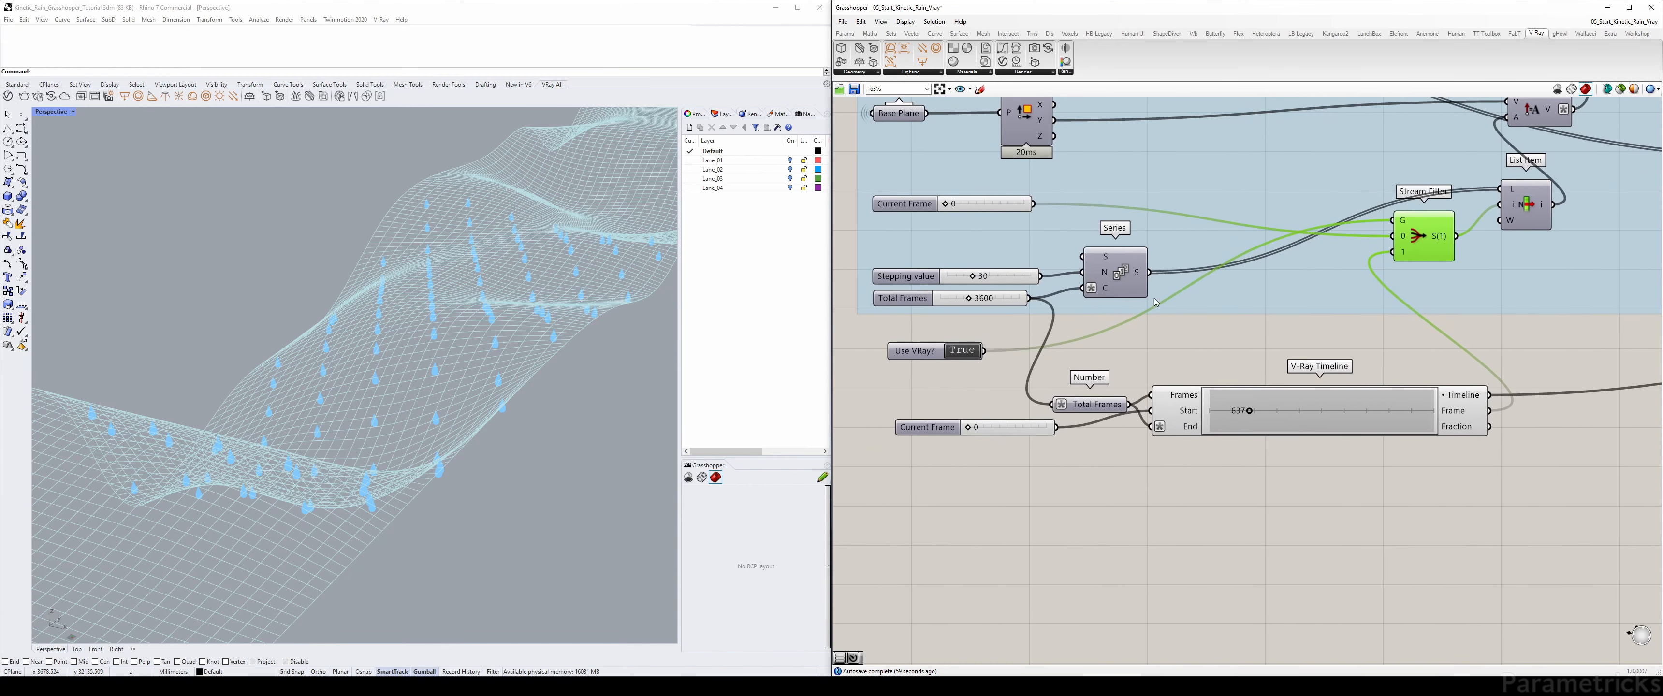
drag(931, 431, 911, 434)
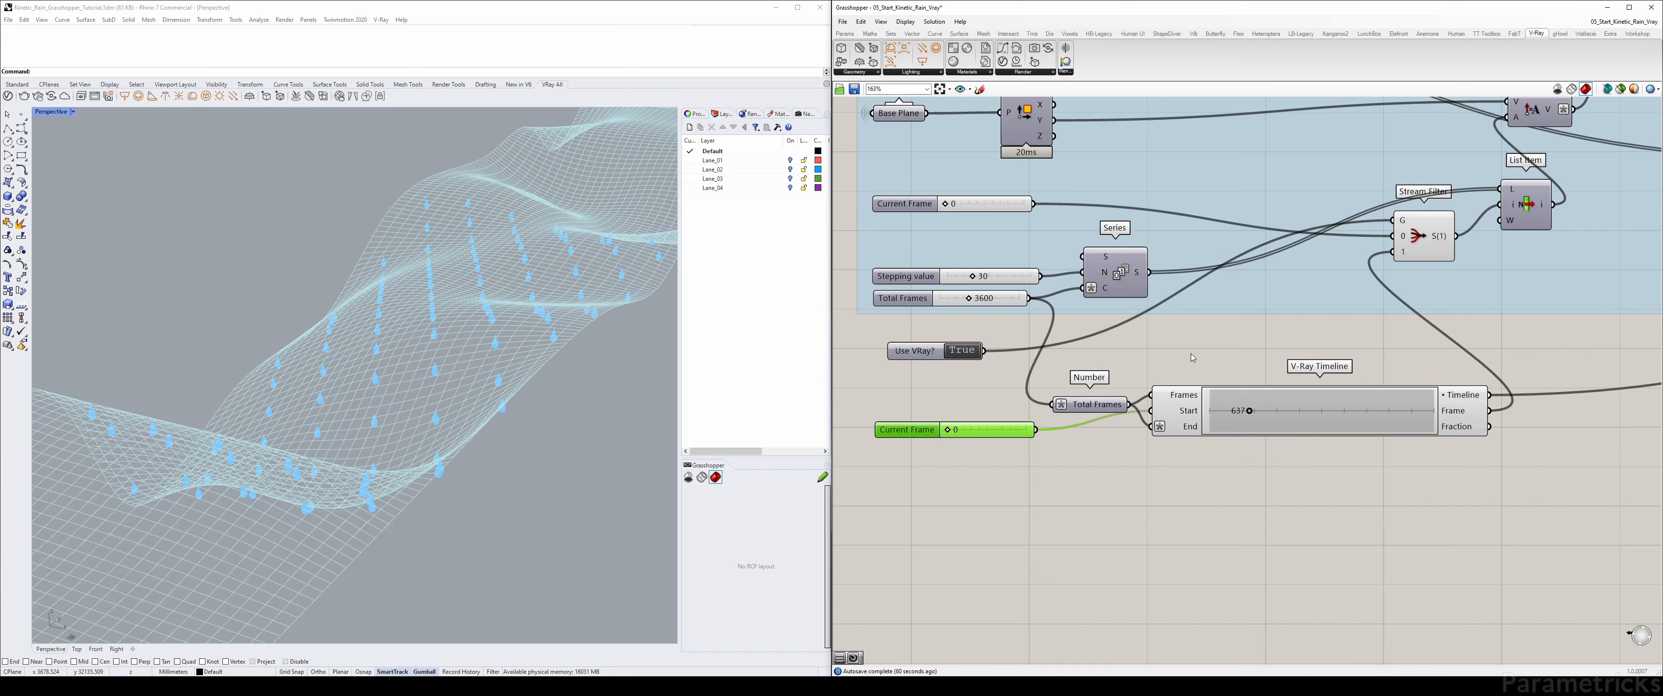
- Reset the V-Ray Timeline to frame 0
drag(1250, 411, 1199, 411)
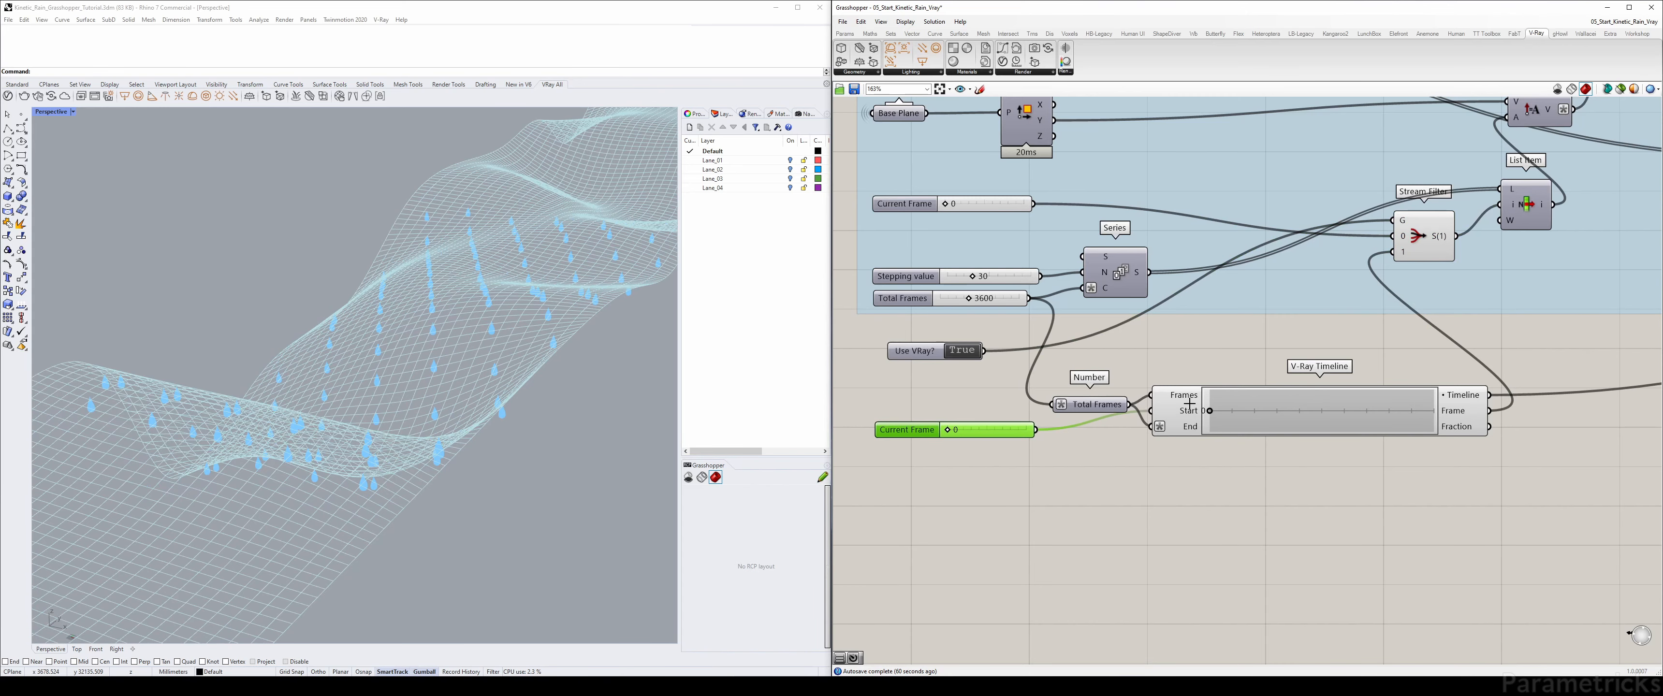
right_drag(1281, 355, 1186, 355)
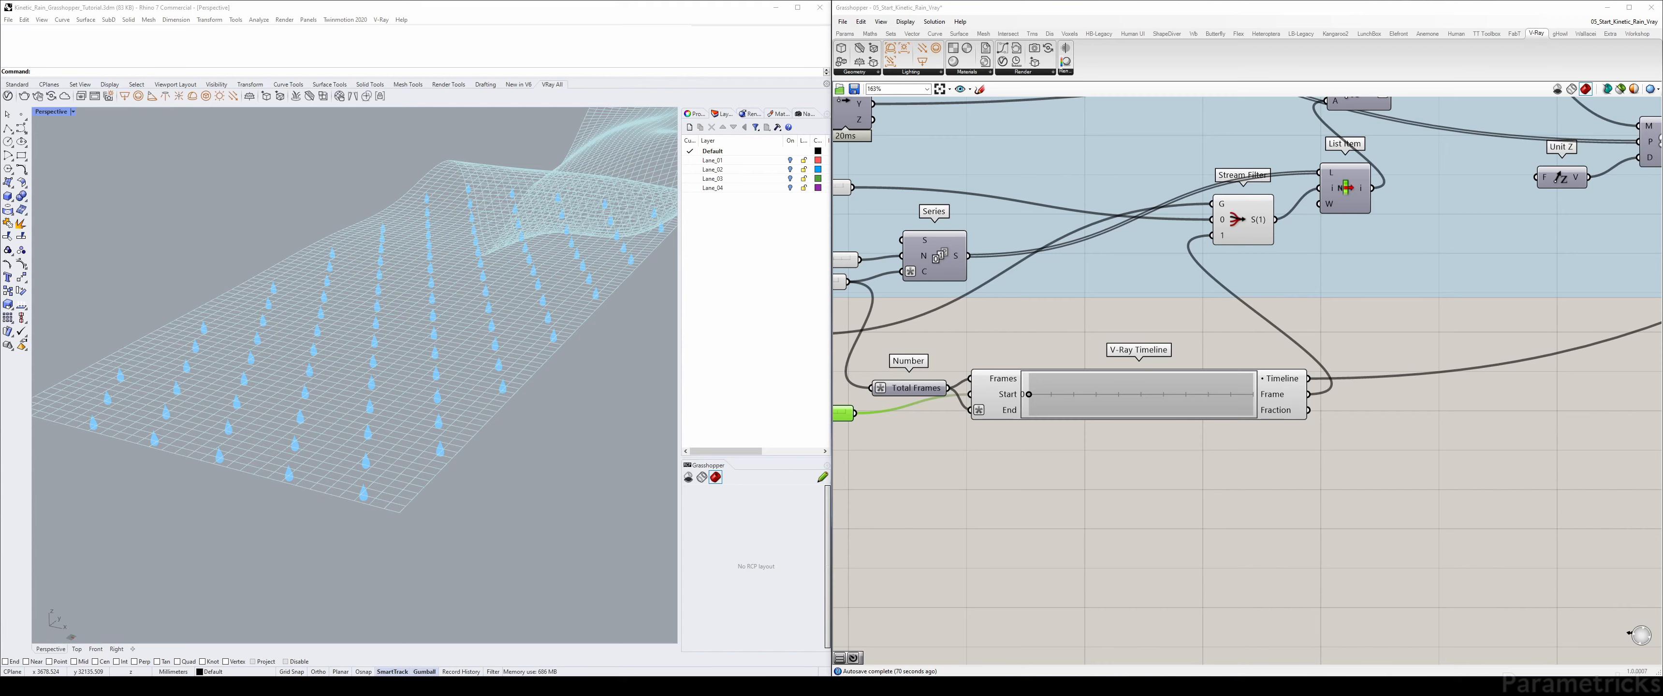
- Place a V-Ray Camera component on the canvas below the V-Ray Timeline
scroll(1020, 308, down, 5)
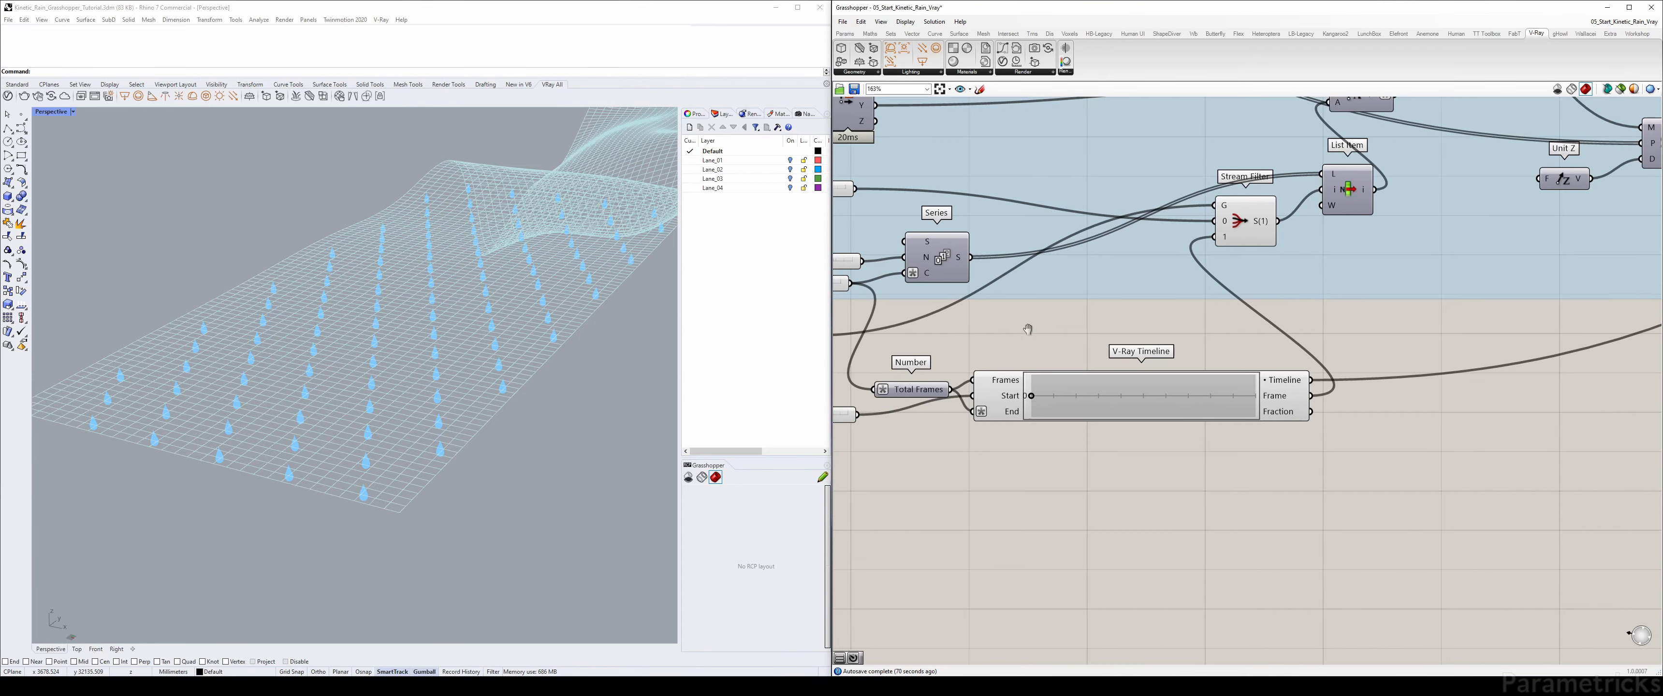
click(1014, 73)
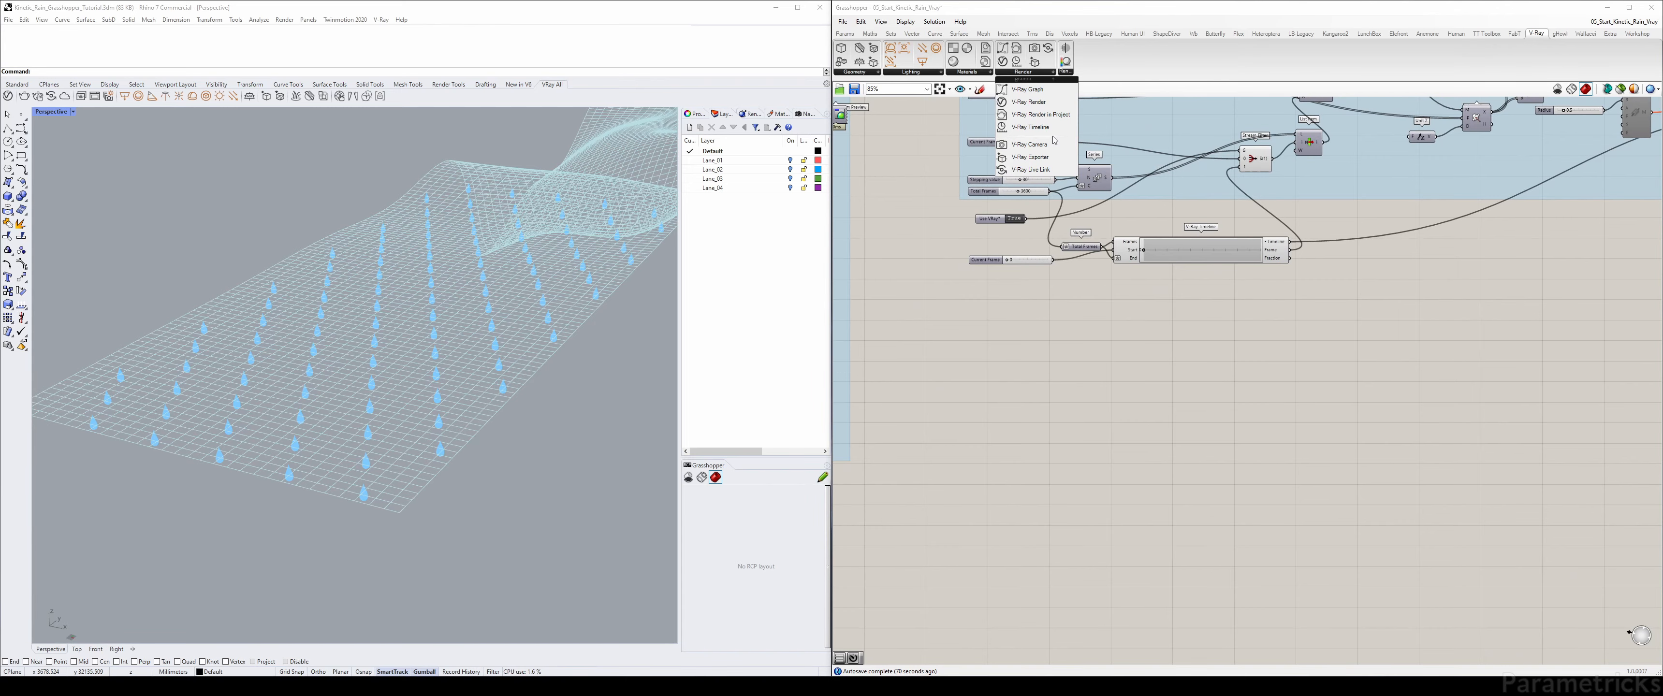
drag(1029, 144, 1190, 356)
scroll(1091, 452, up, 2)
scroll(1161, 341, up, 2)
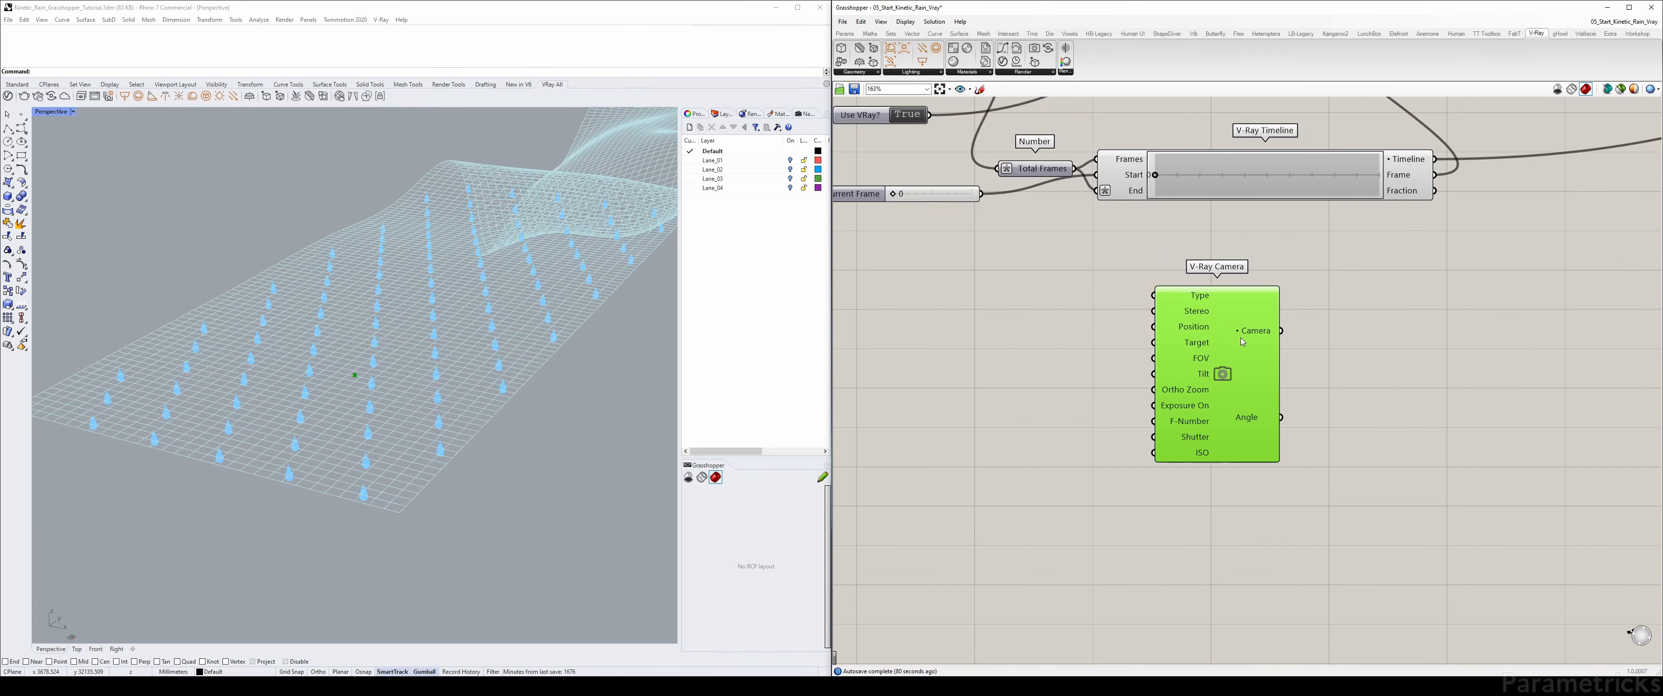
scroll(1247, 360, up, 2)
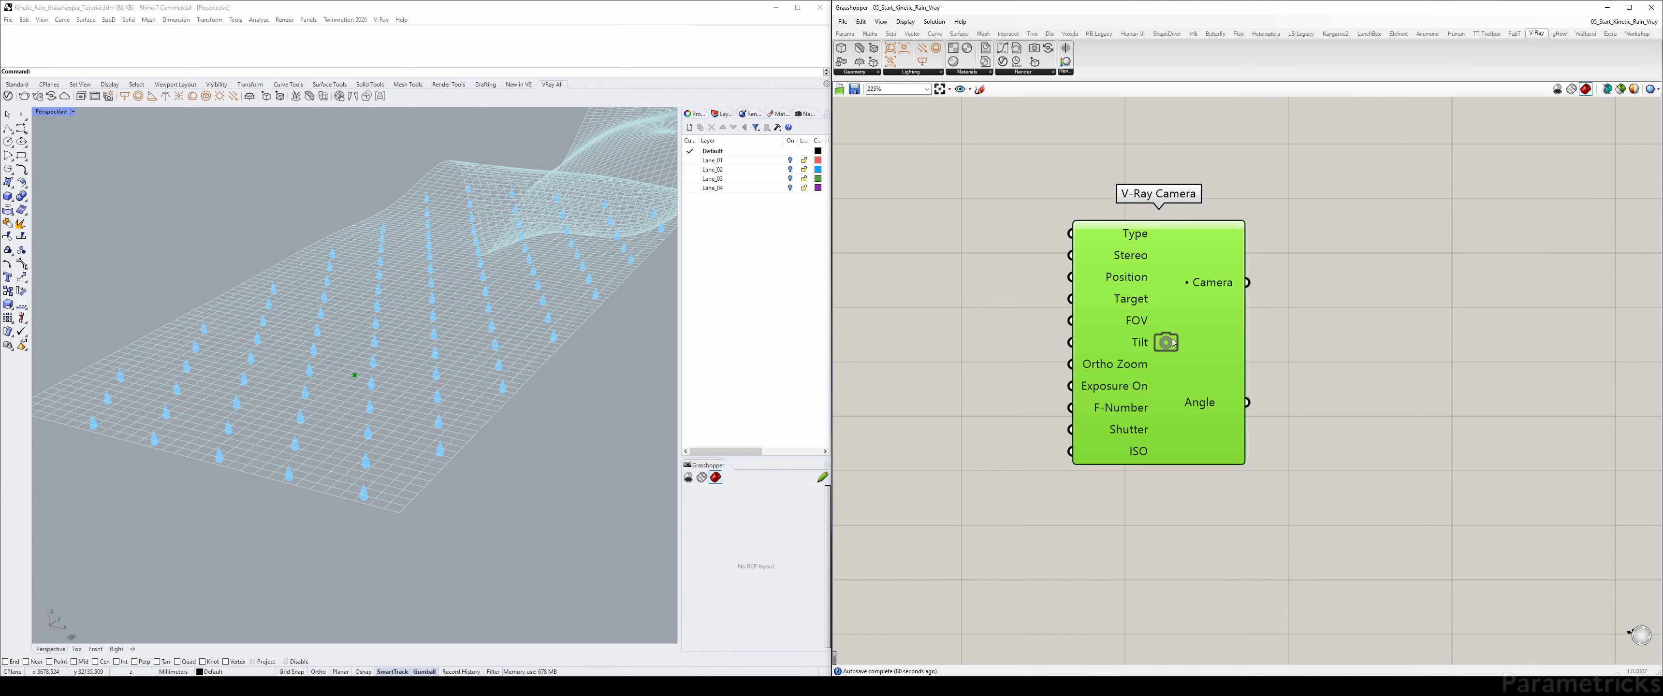
- Show the V-Ray Camera's controls to add inputs for Type, Stereo and Exposure On
right_click(1173, 343)
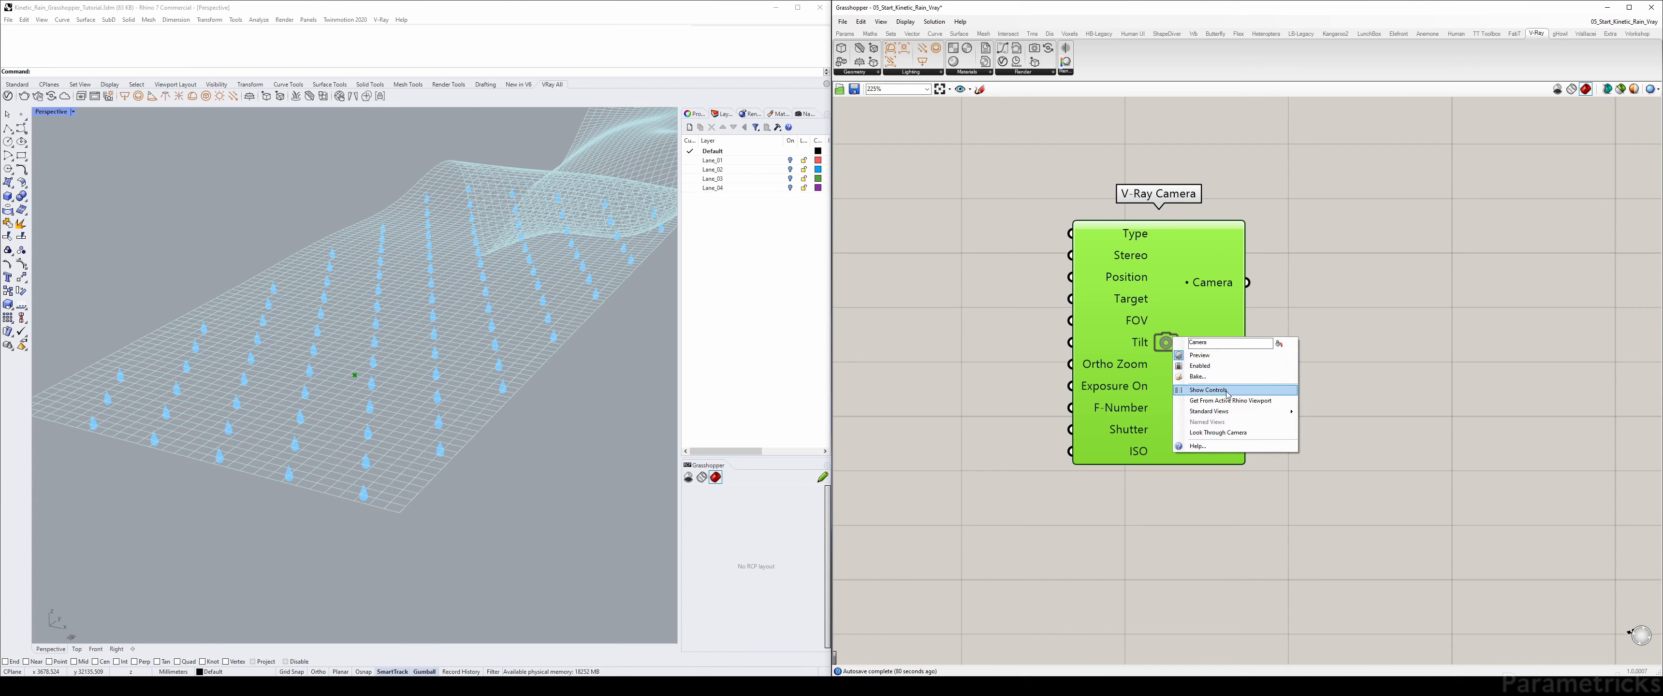
click(1250, 391)
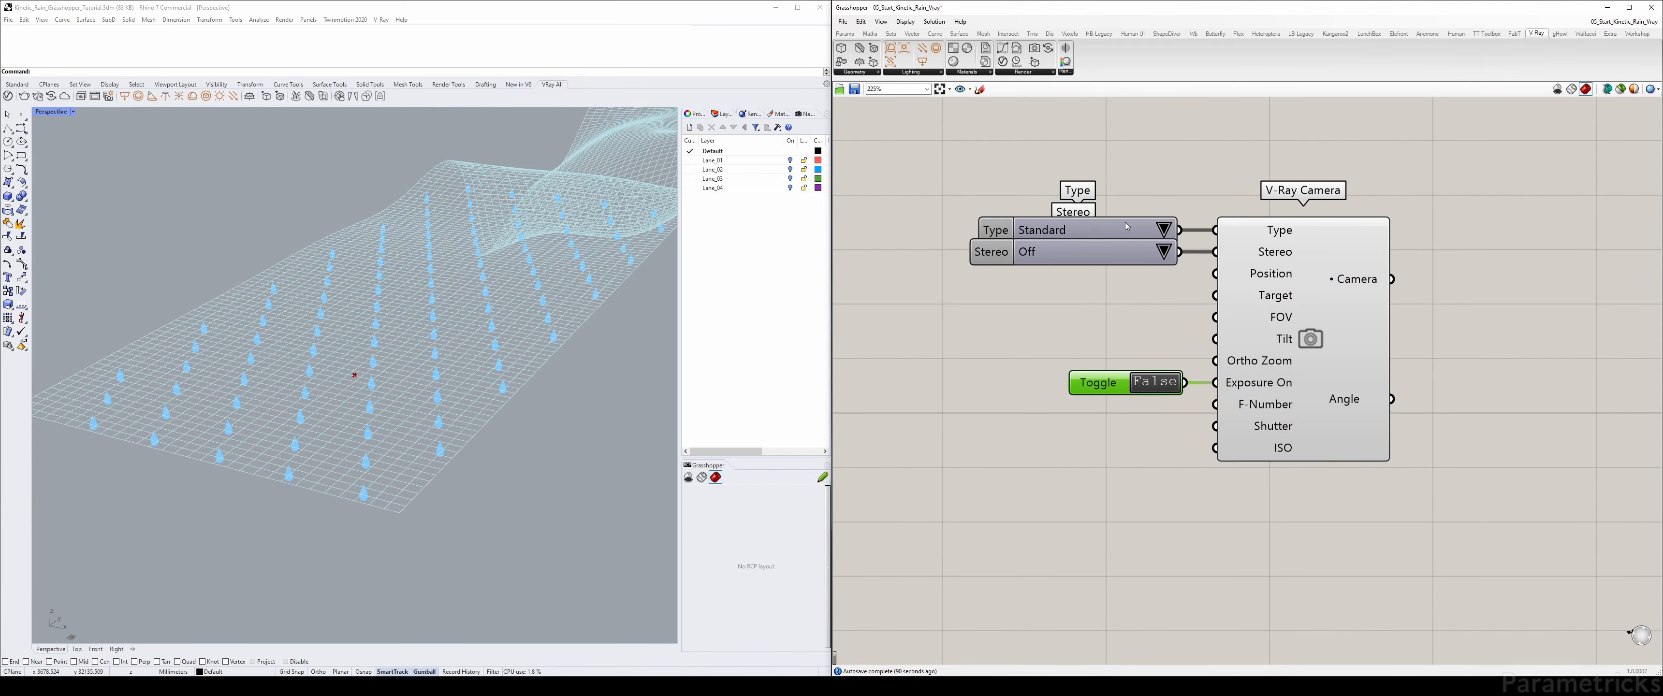
right_drag(1184, 234, 1112, 216)
- Check the options of the V-Ray Camera's Type and Stereo value lists, and delete both lists
click(1091, 213)
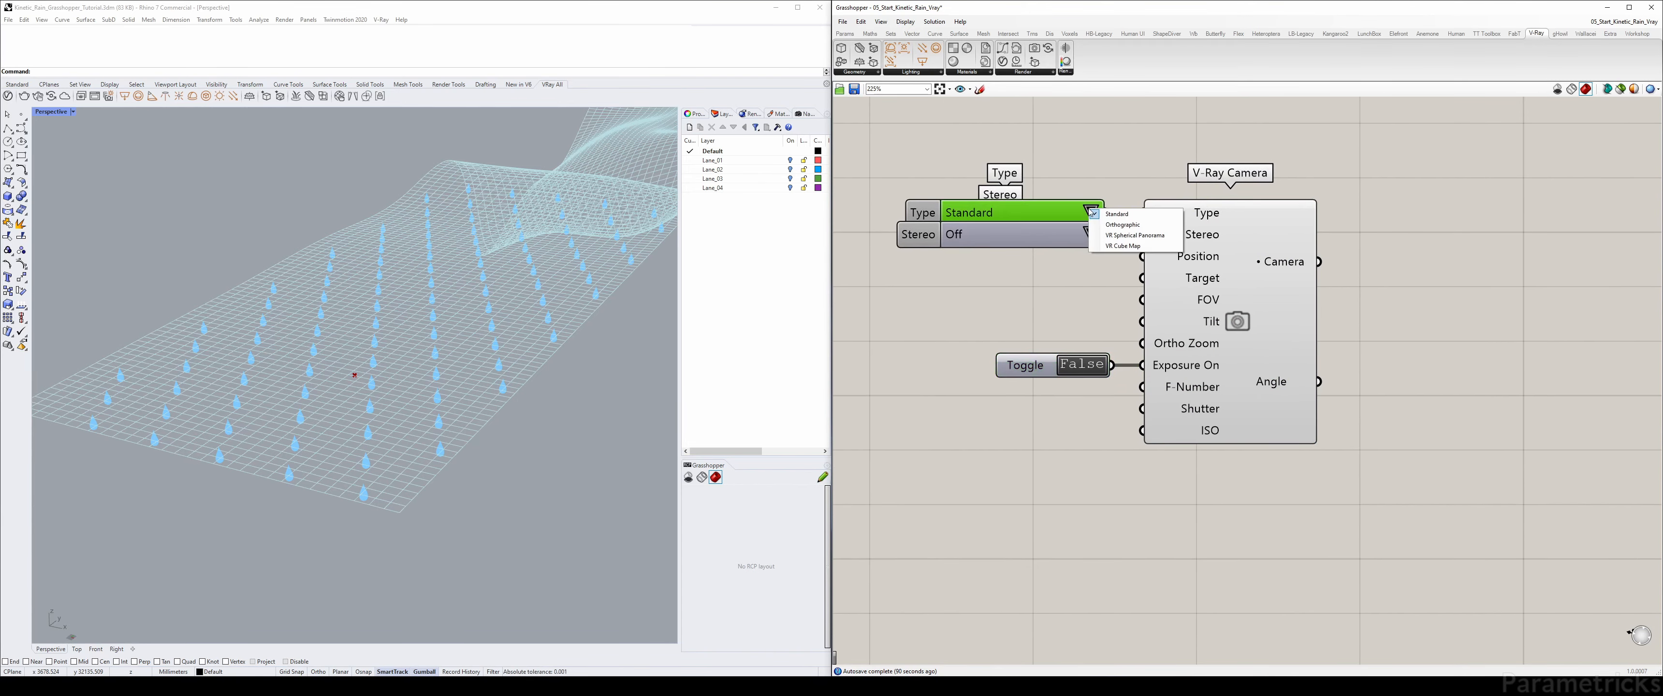
click(1132, 171)
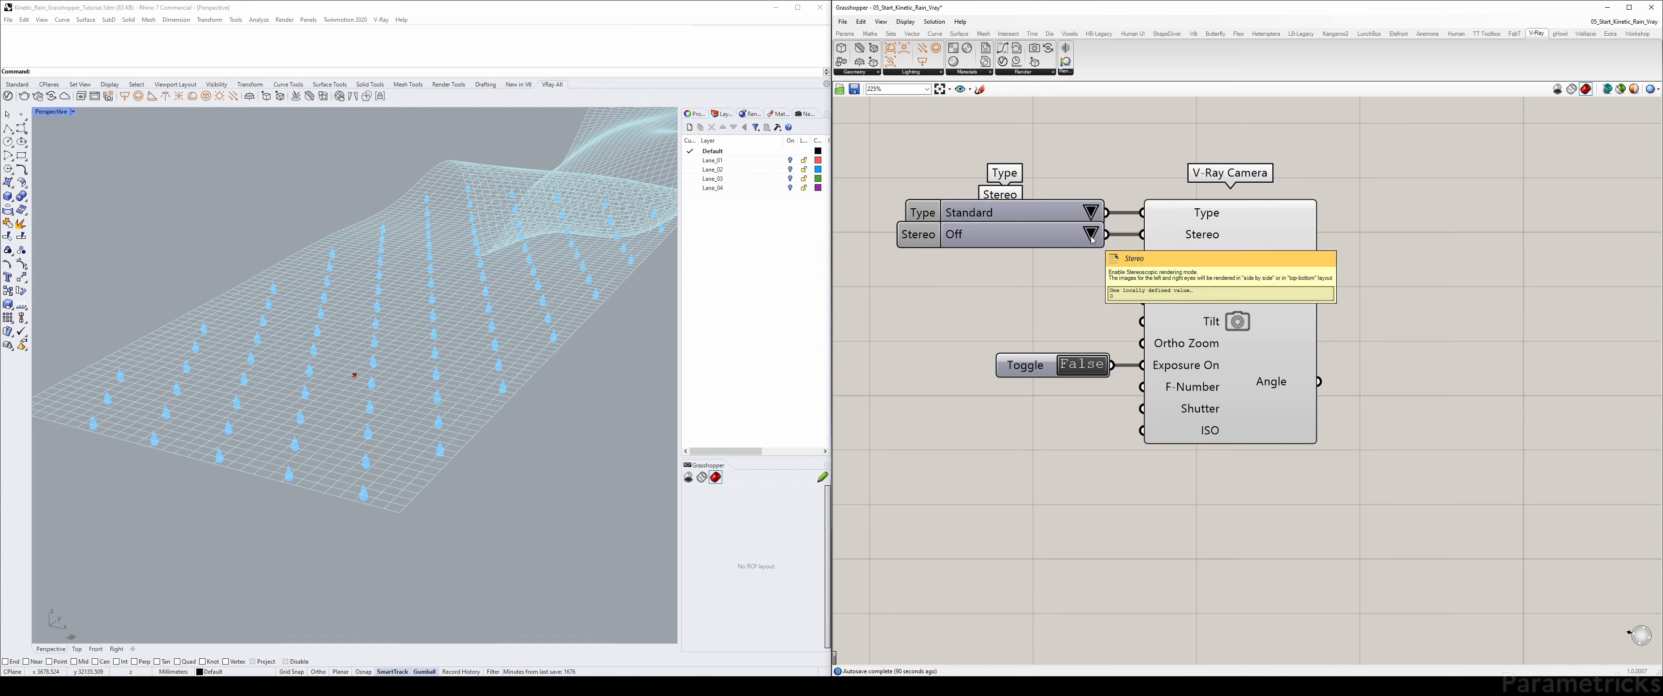
click(1091, 239)
click(1140, 150)
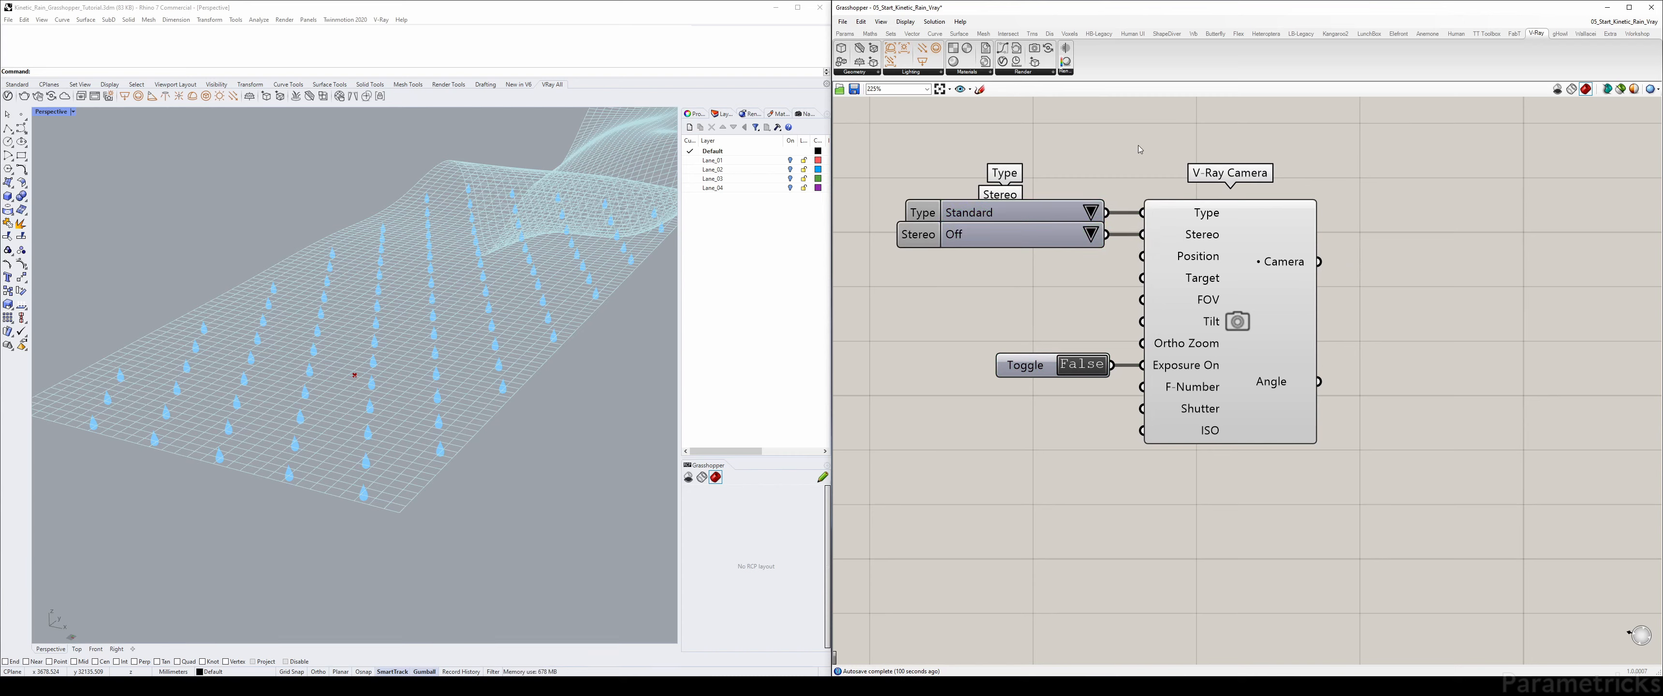
click(962, 241)
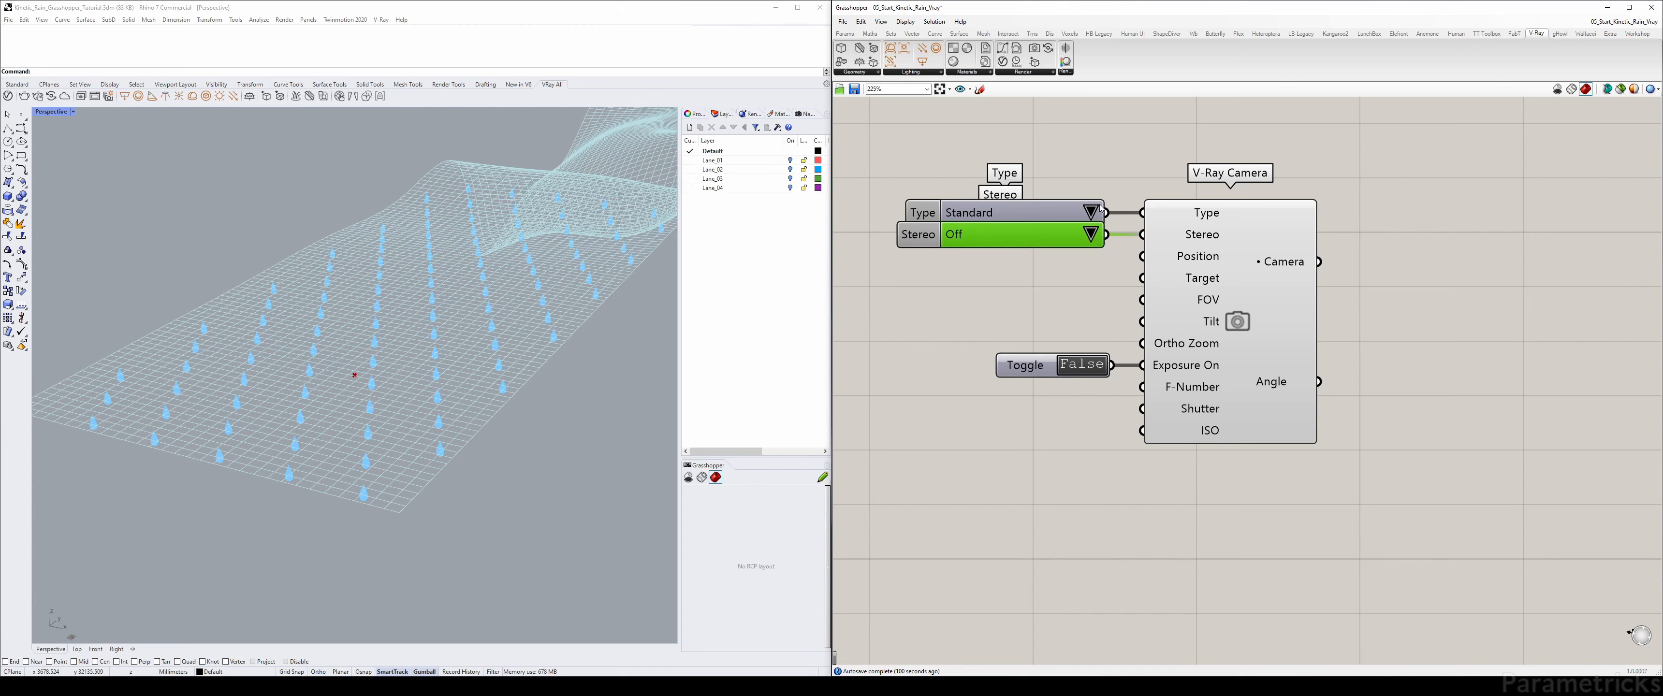
key(Delete)
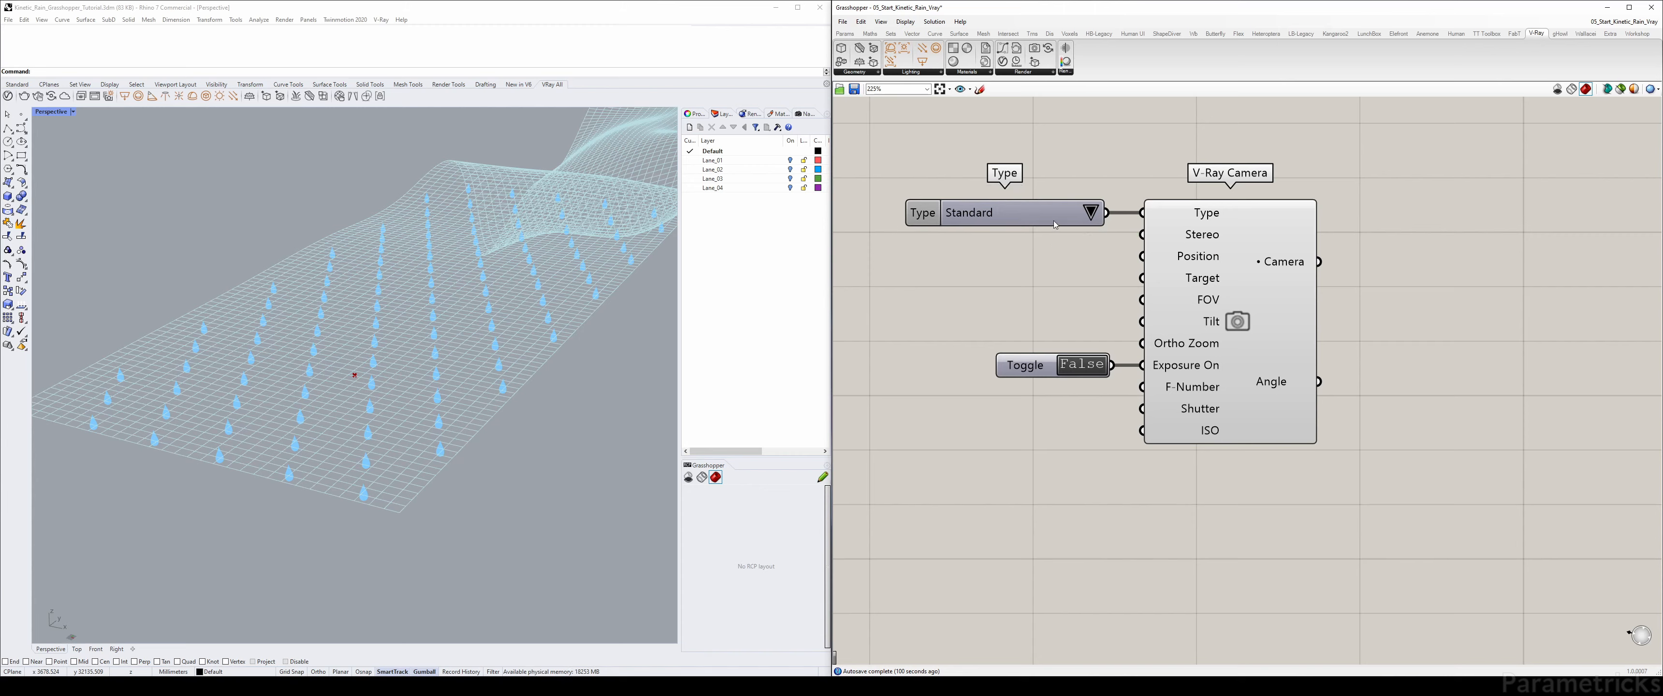
click(1033, 219)
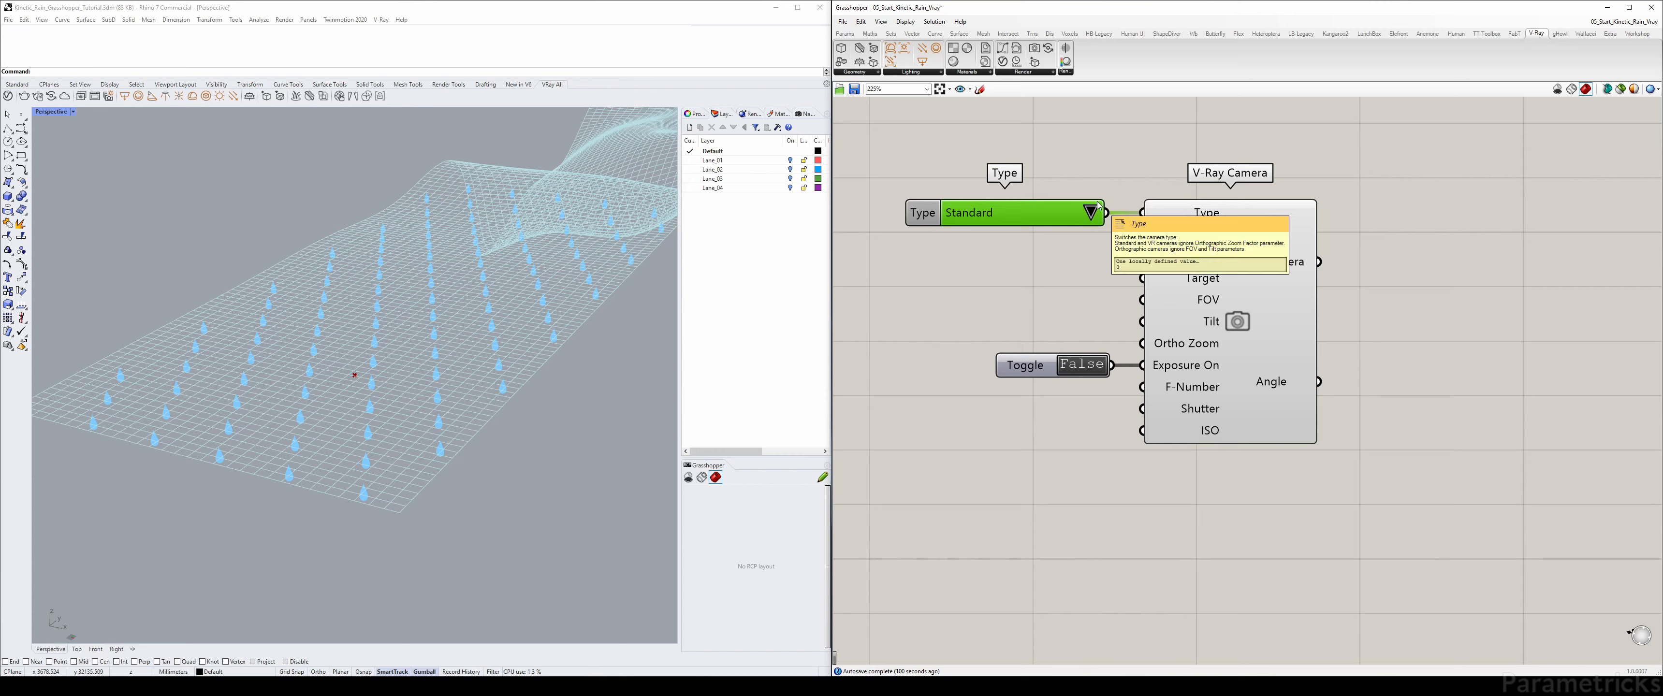
key(Delete)
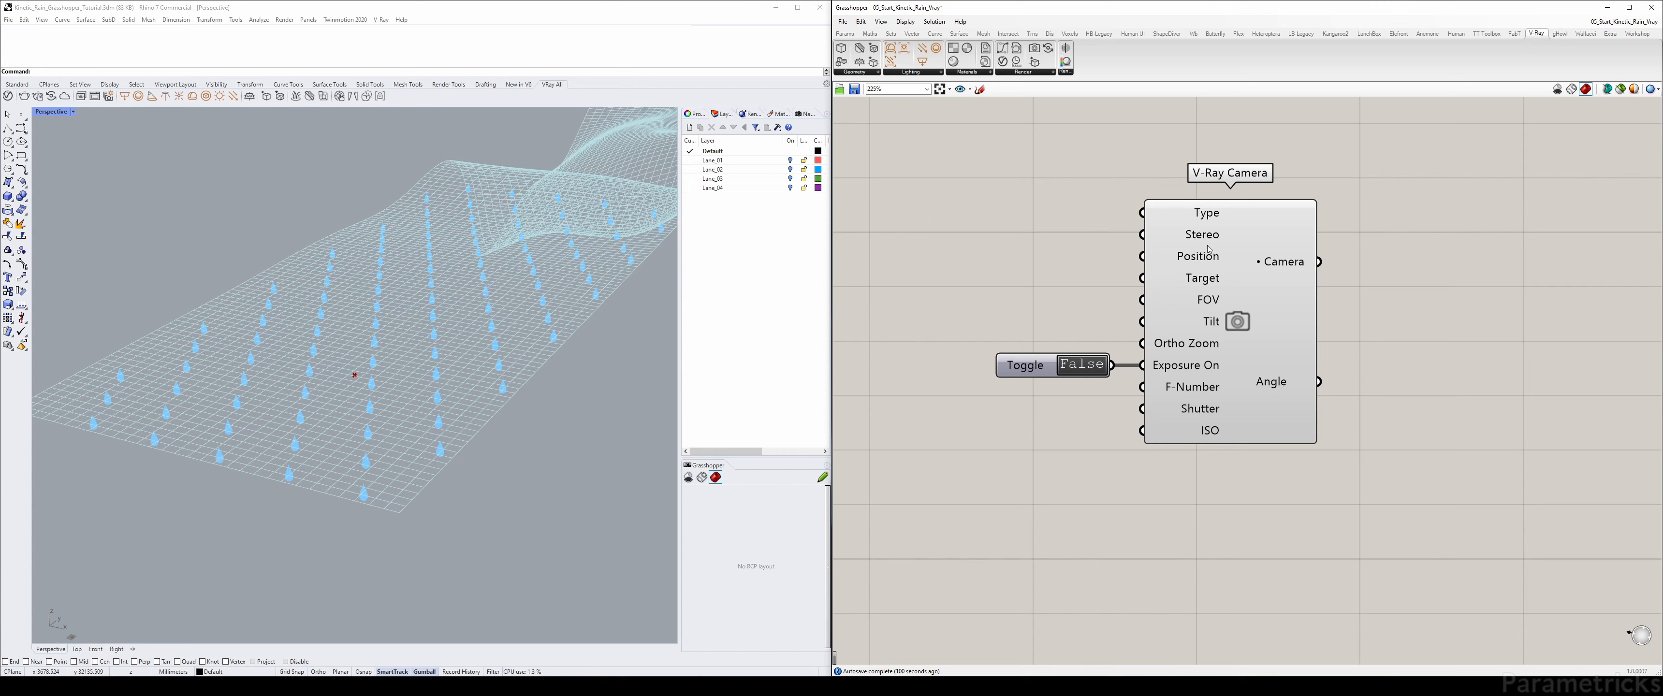
- Add a number slider starting at 15 and connect it to the V-Ray Camera's FOV input
mouse_move(1205, 261)
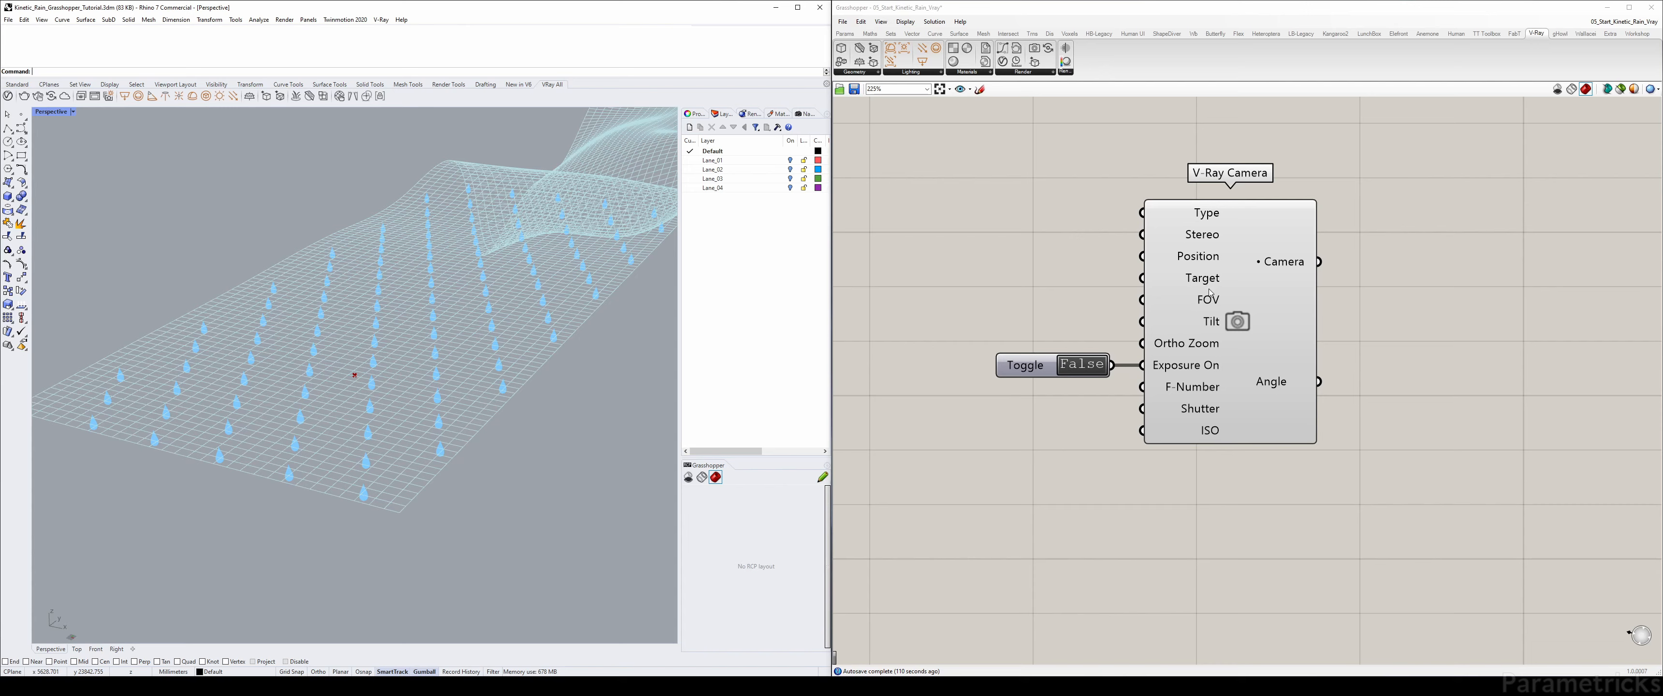
mouse_move(1209, 302)
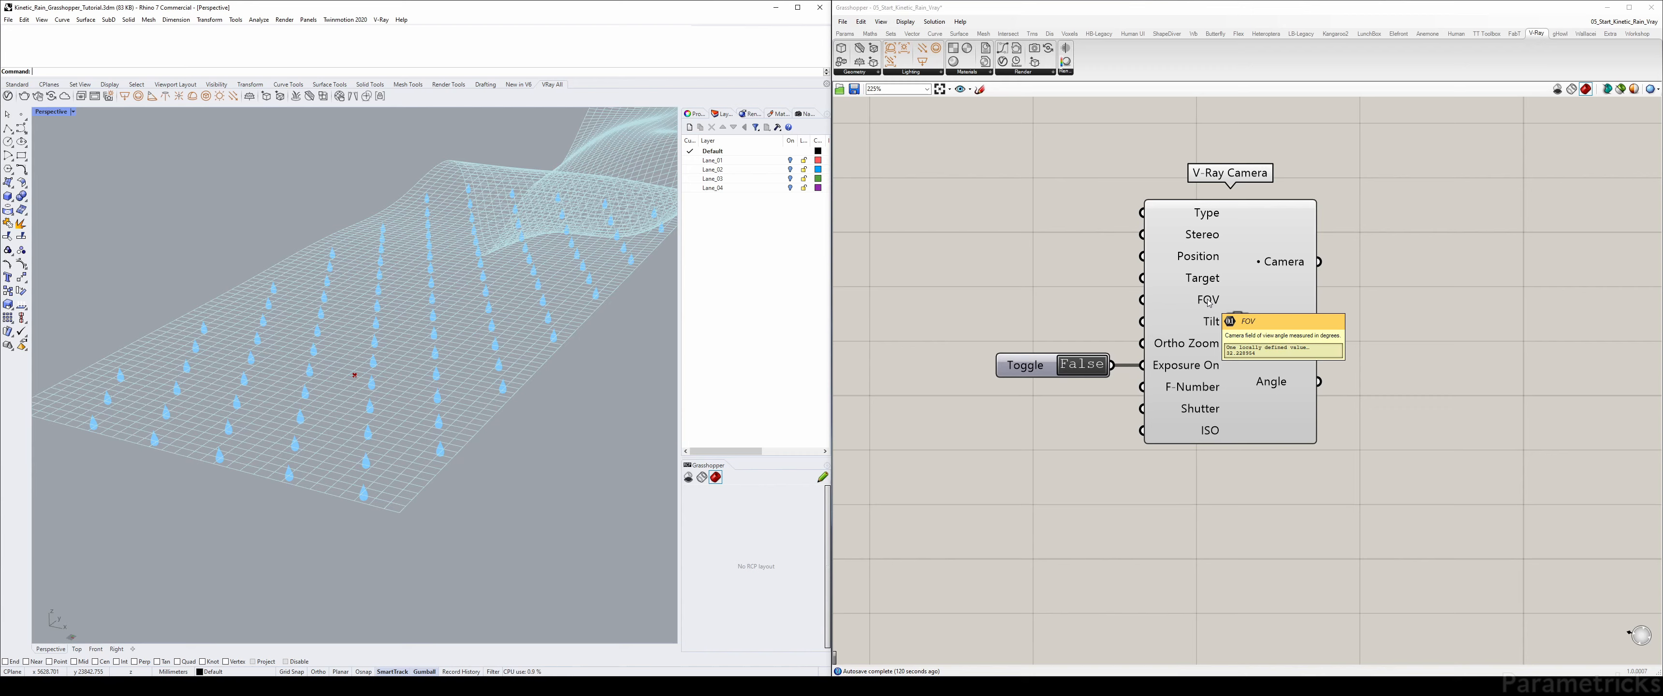
double_click(989, 285)
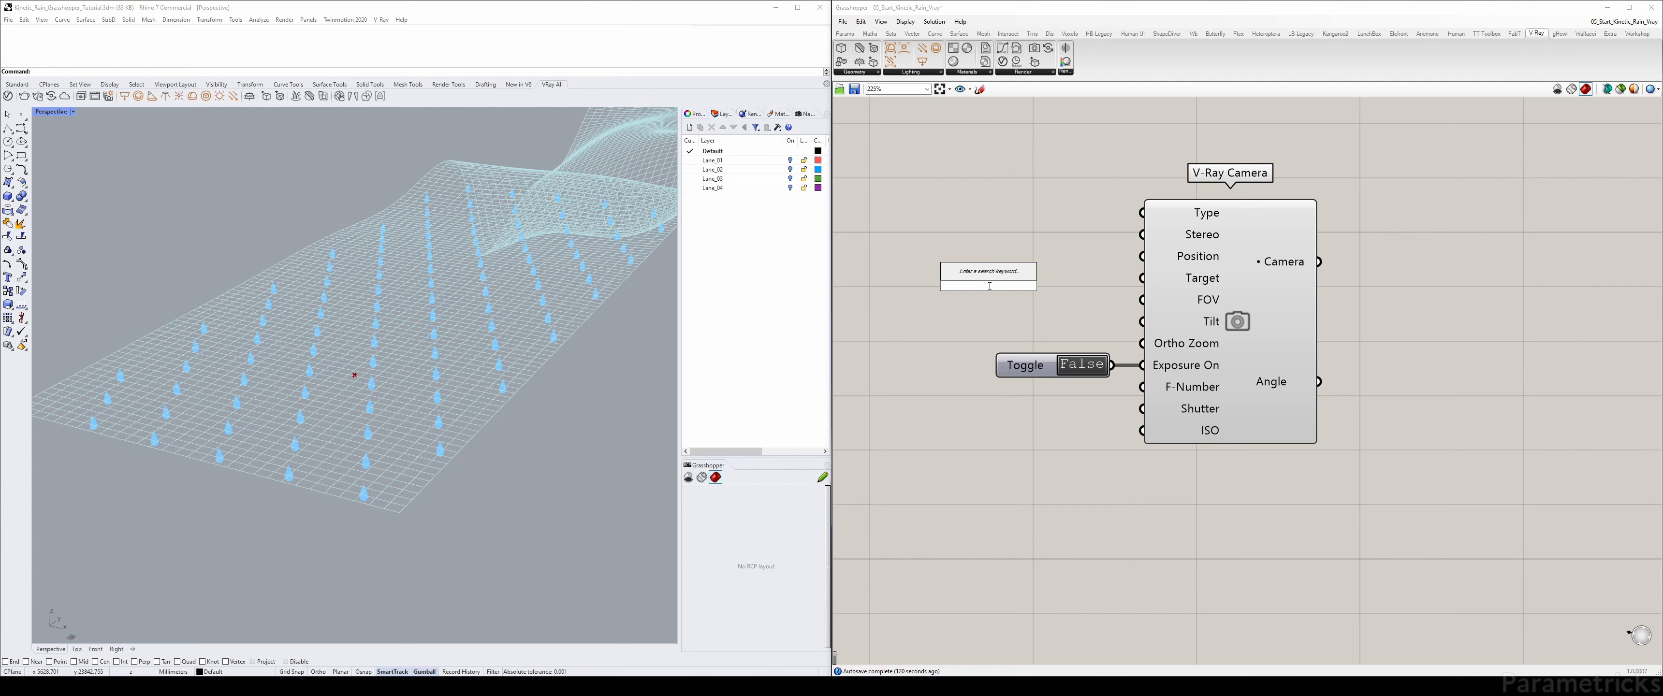
text(154)
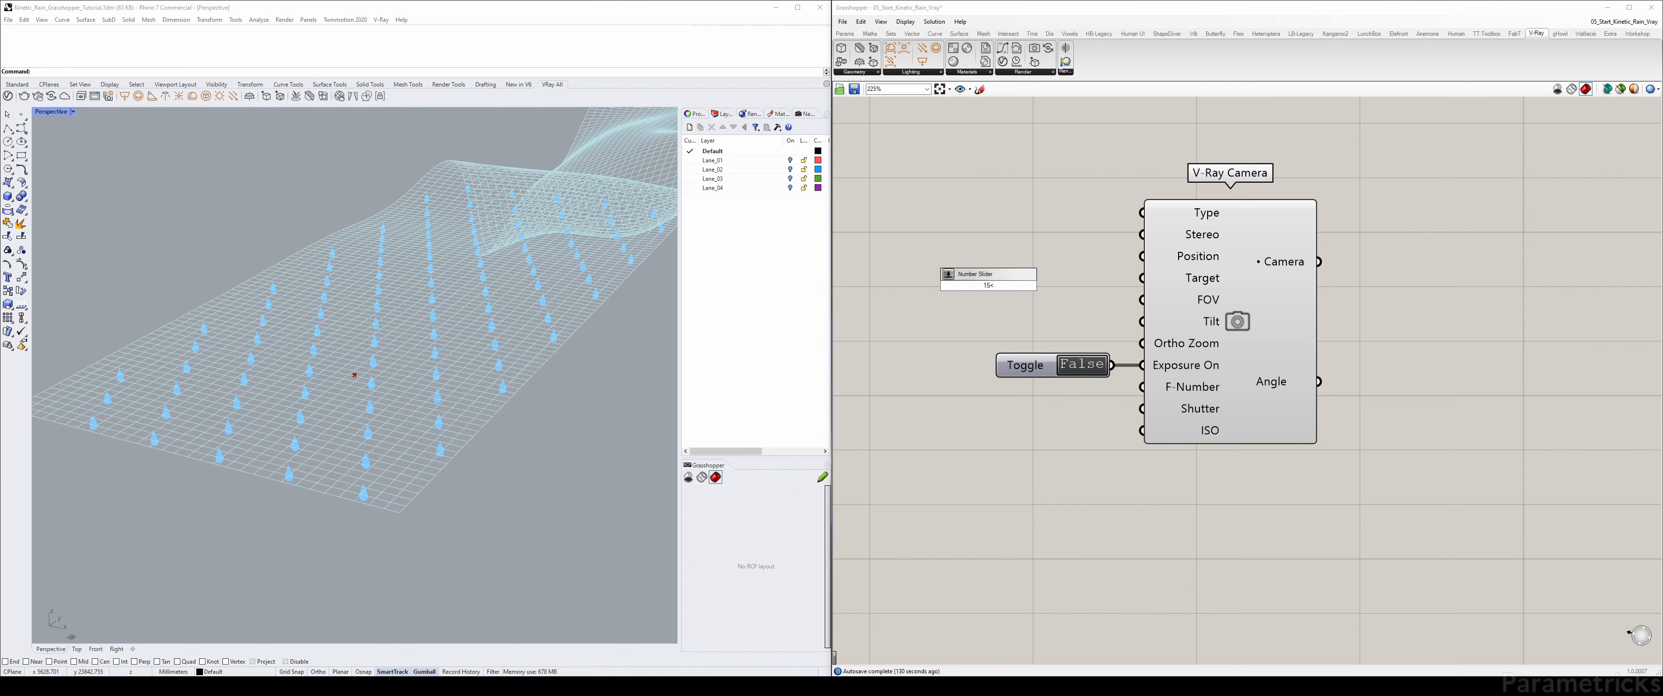
key(Return)
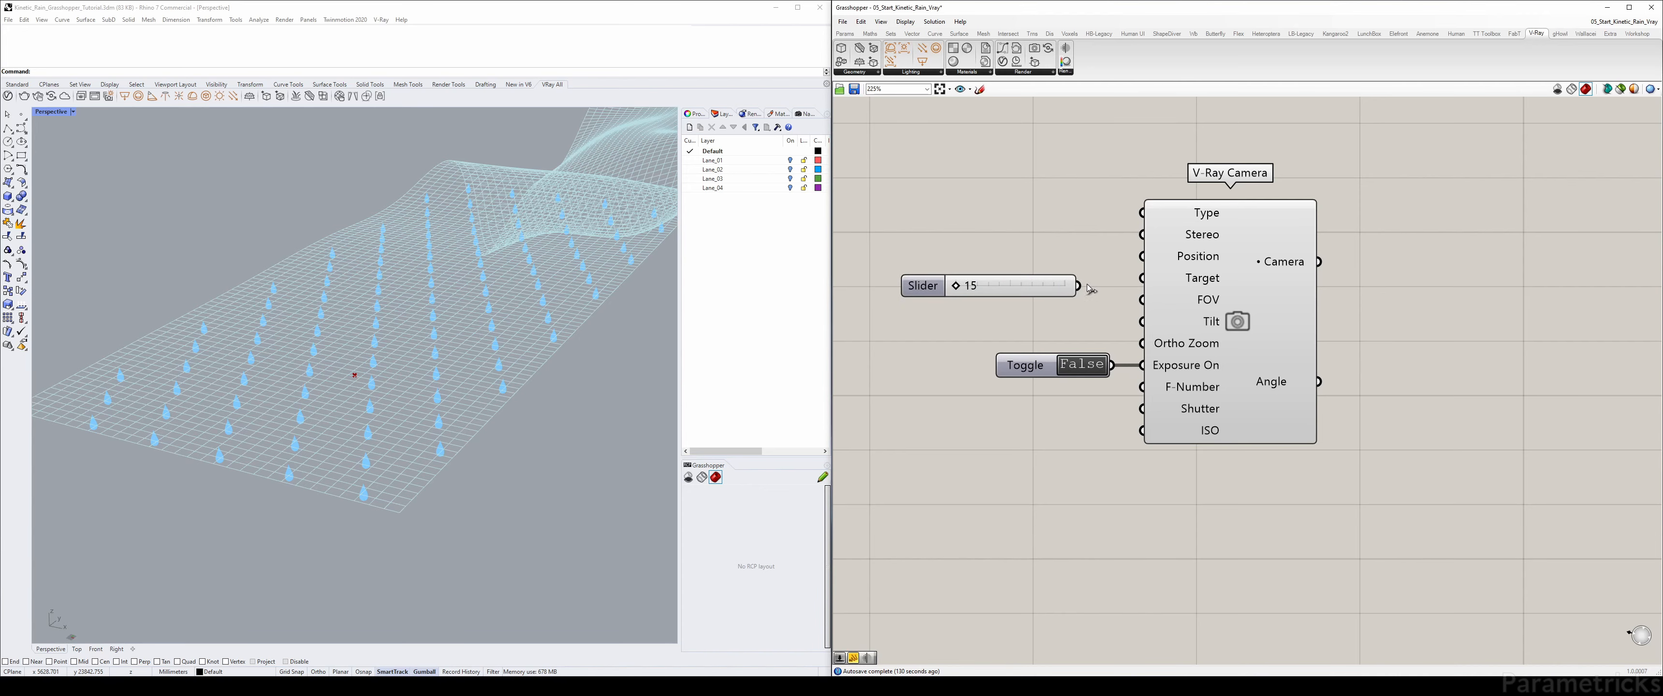
drag(1076, 285, 1142, 299)
- Set the FOV slider to 50 and line it up with the V-Ray Camera's FOV input
click(1004, 285)
double_click(1004, 285)
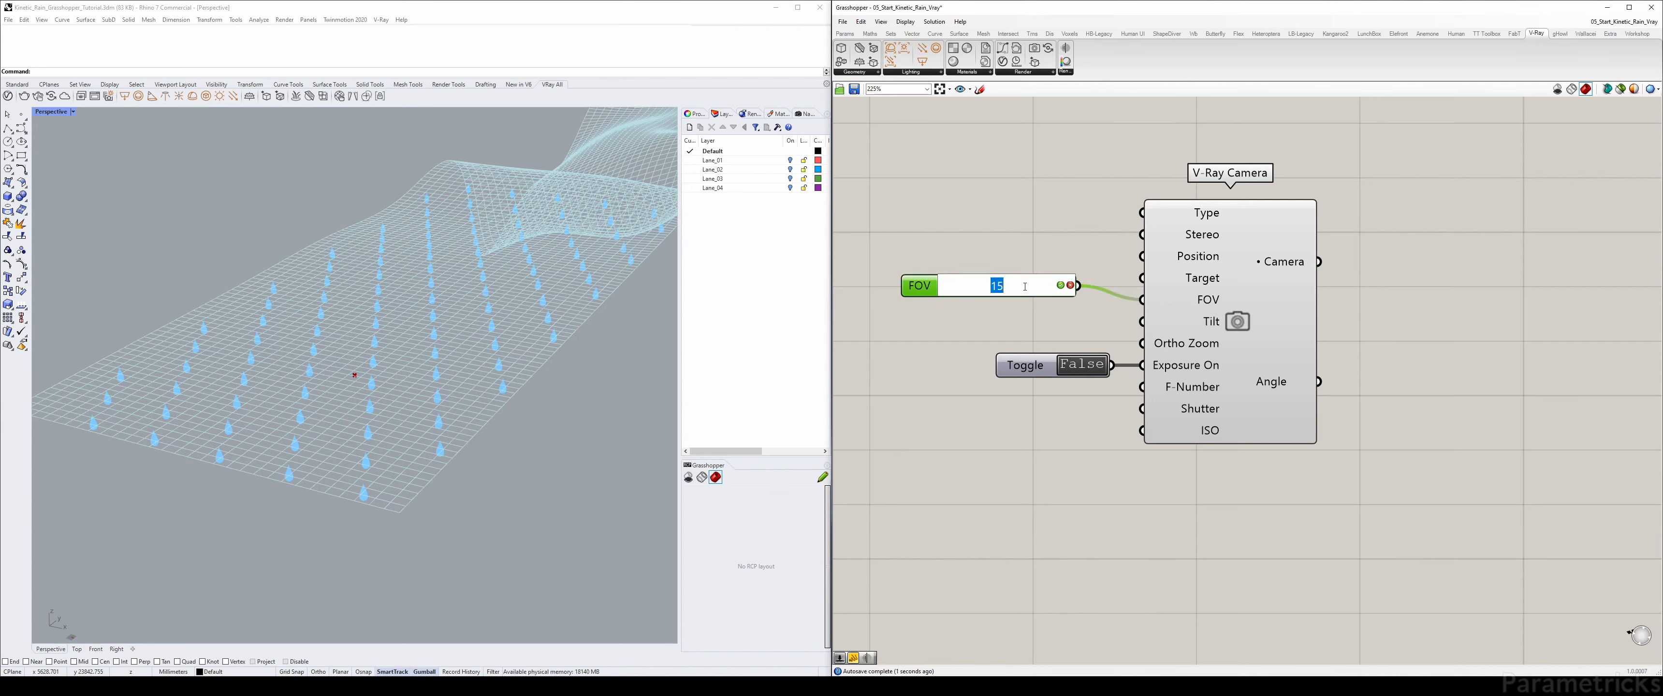
text(50)
key(Return)
drag(1039, 285, 1050, 299)
- Move the Exposure On toggle down and the FOV slider up to make room between them
mouse_move(1208, 326)
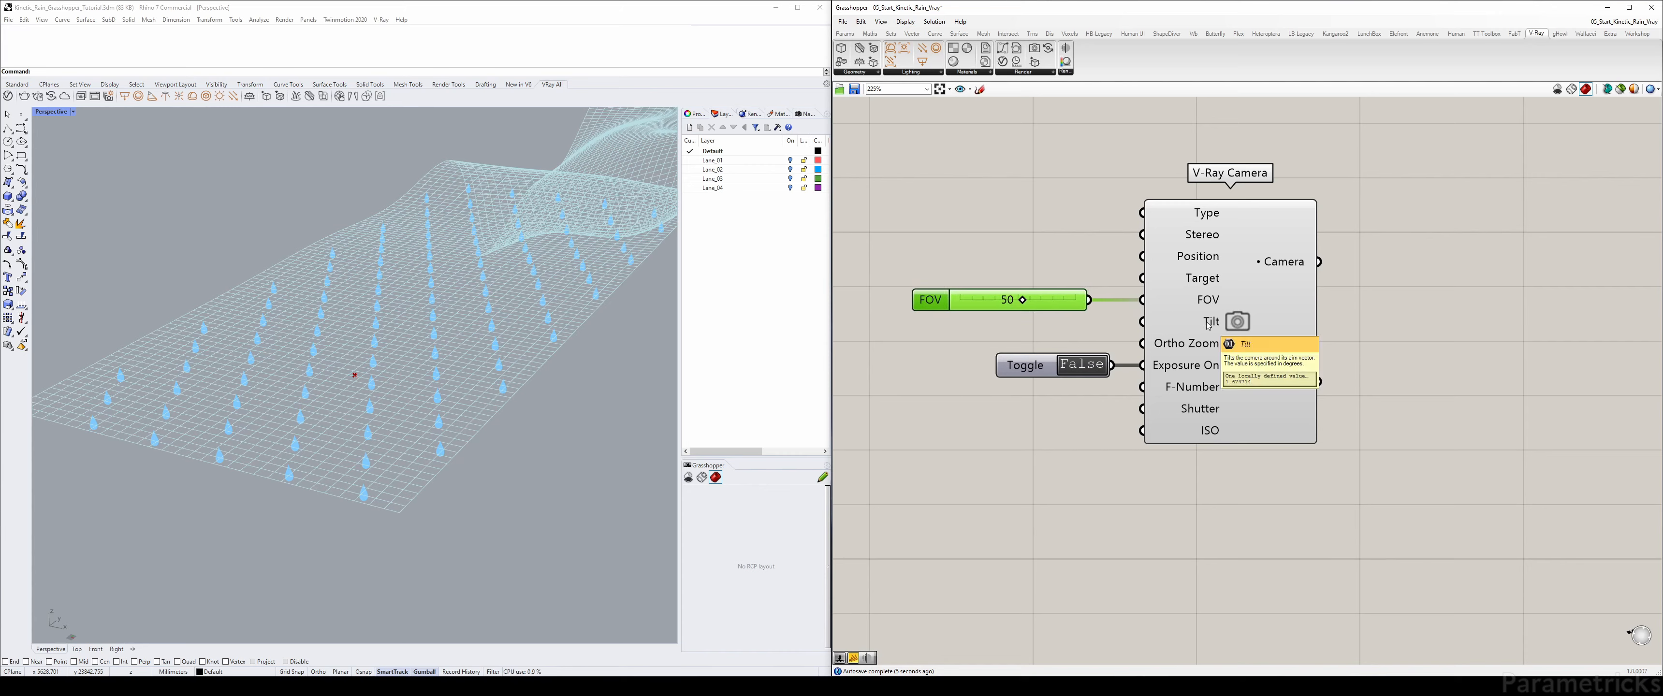
drag(1040, 372, 995, 385)
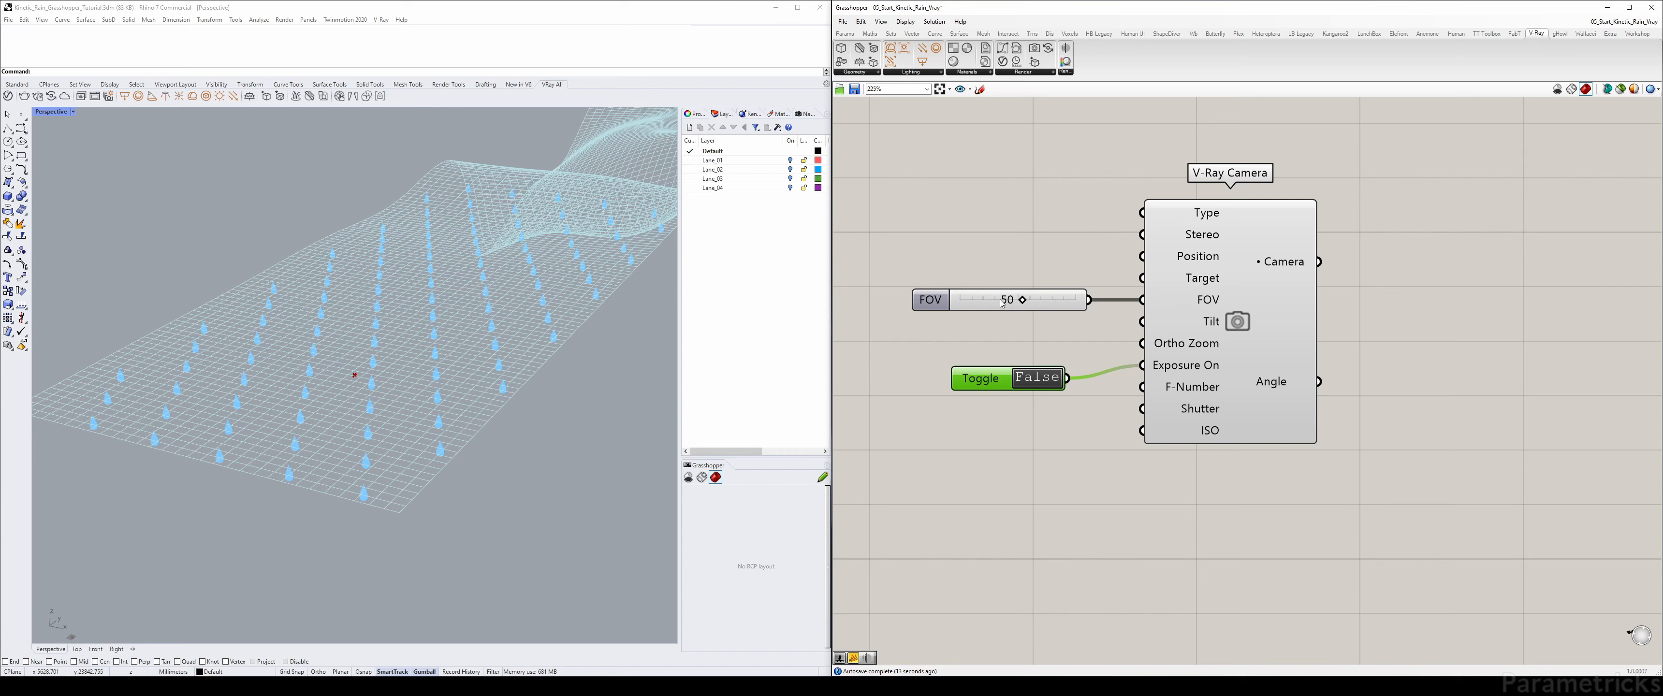
drag(931, 299, 927, 283)
double_click(963, 327)
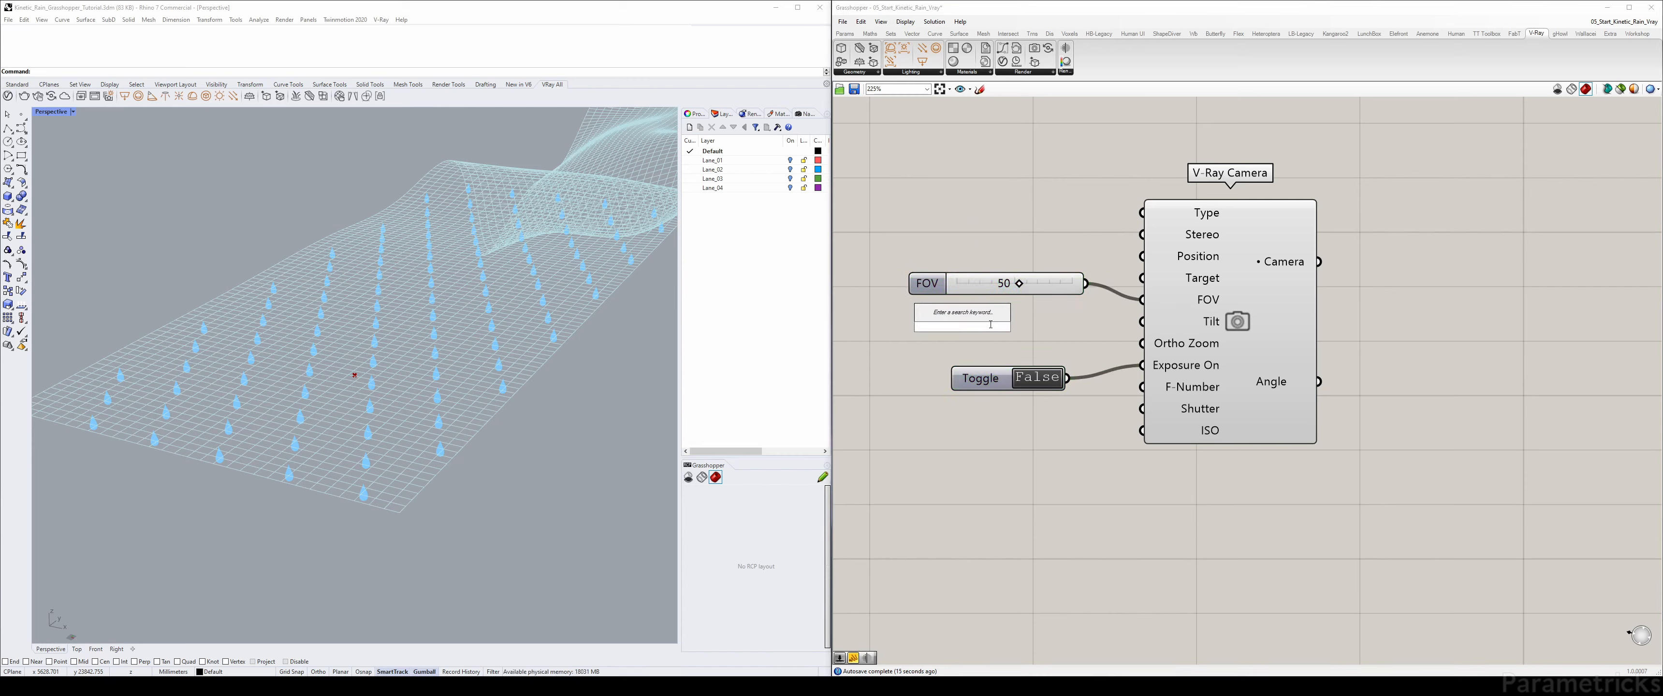
key(Escape)
- Add a number slider ranging from 0 to 5.0, connect it to the V-Ray Camera's Tilt input and line it up there
mouse_move(1210, 326)
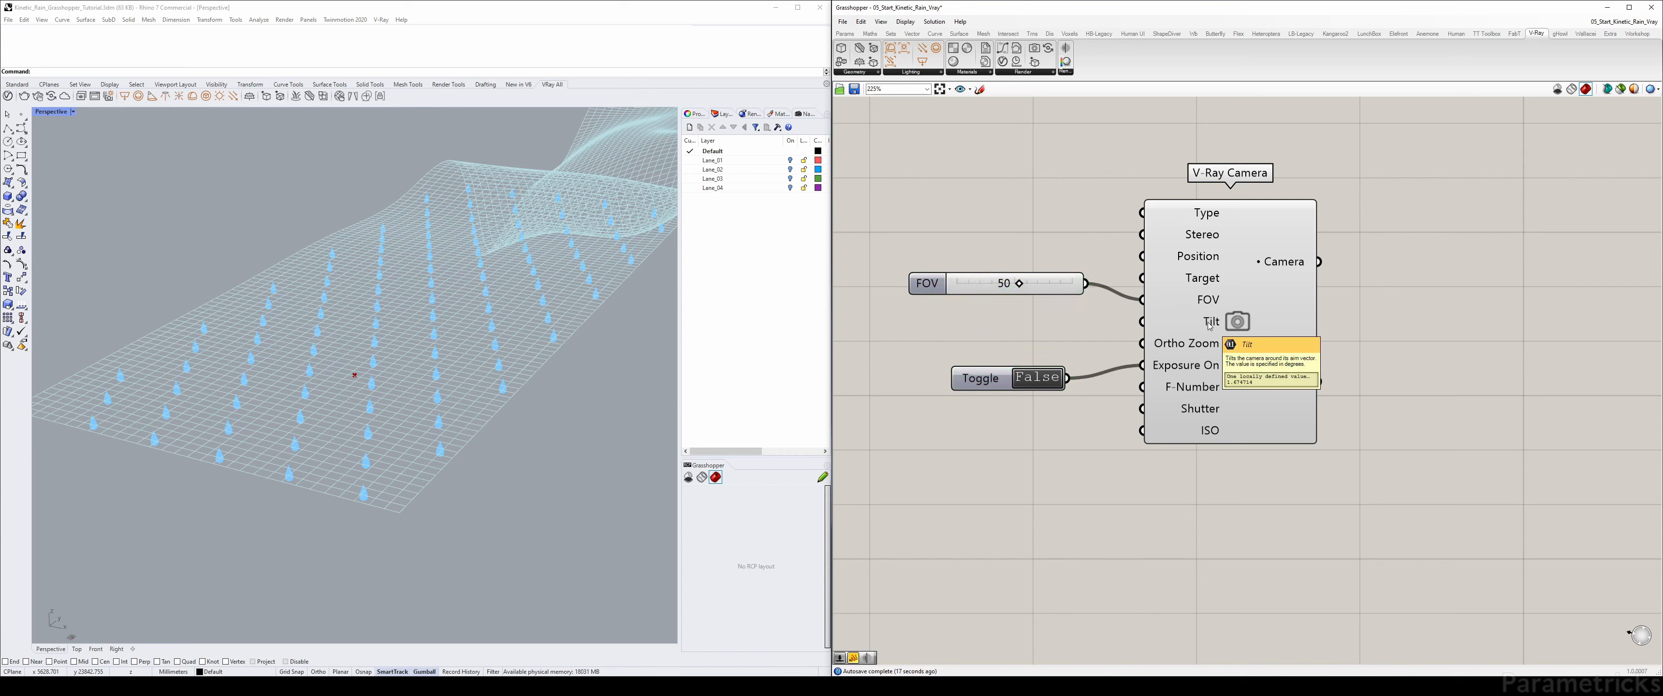
double_click(1013, 335)
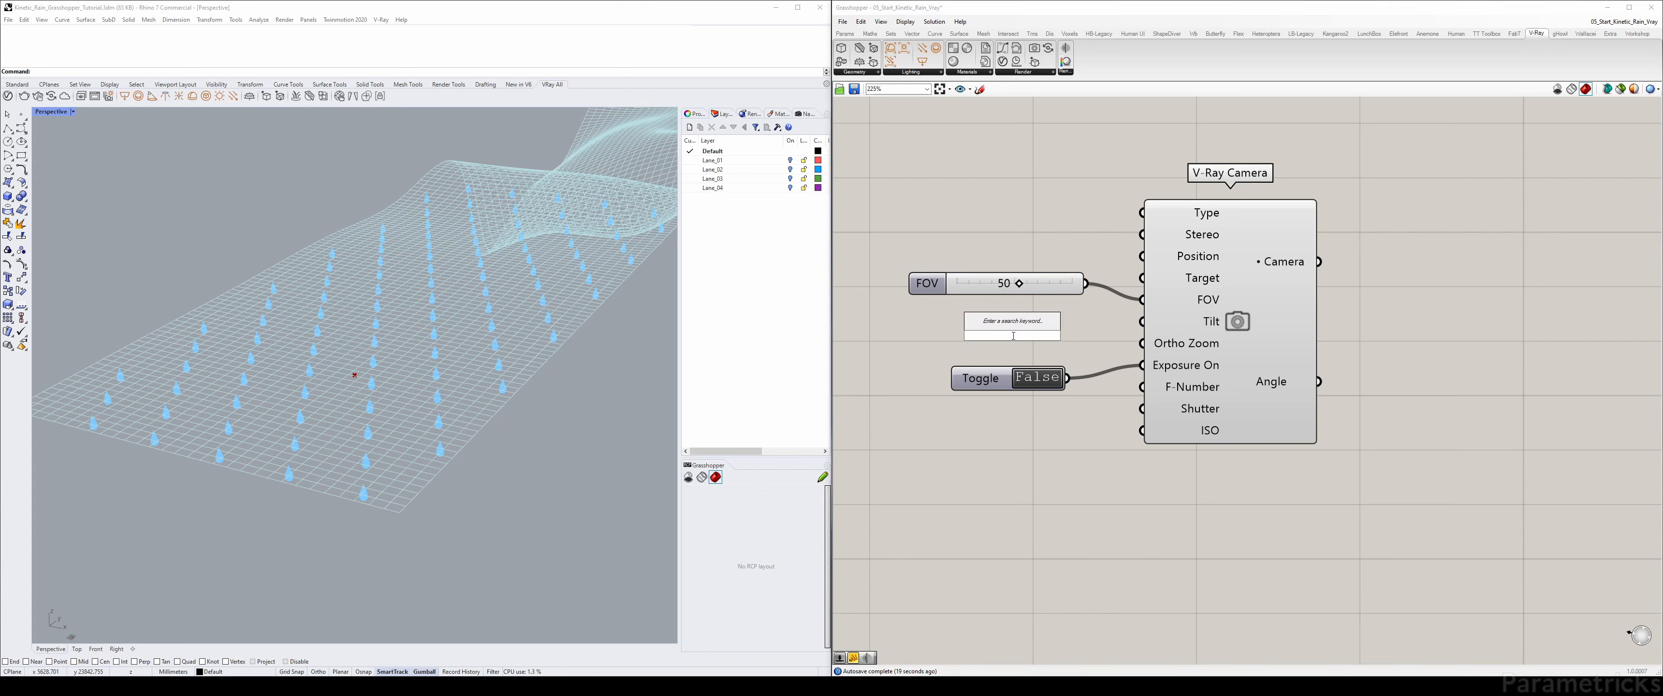
text(0<5.0)
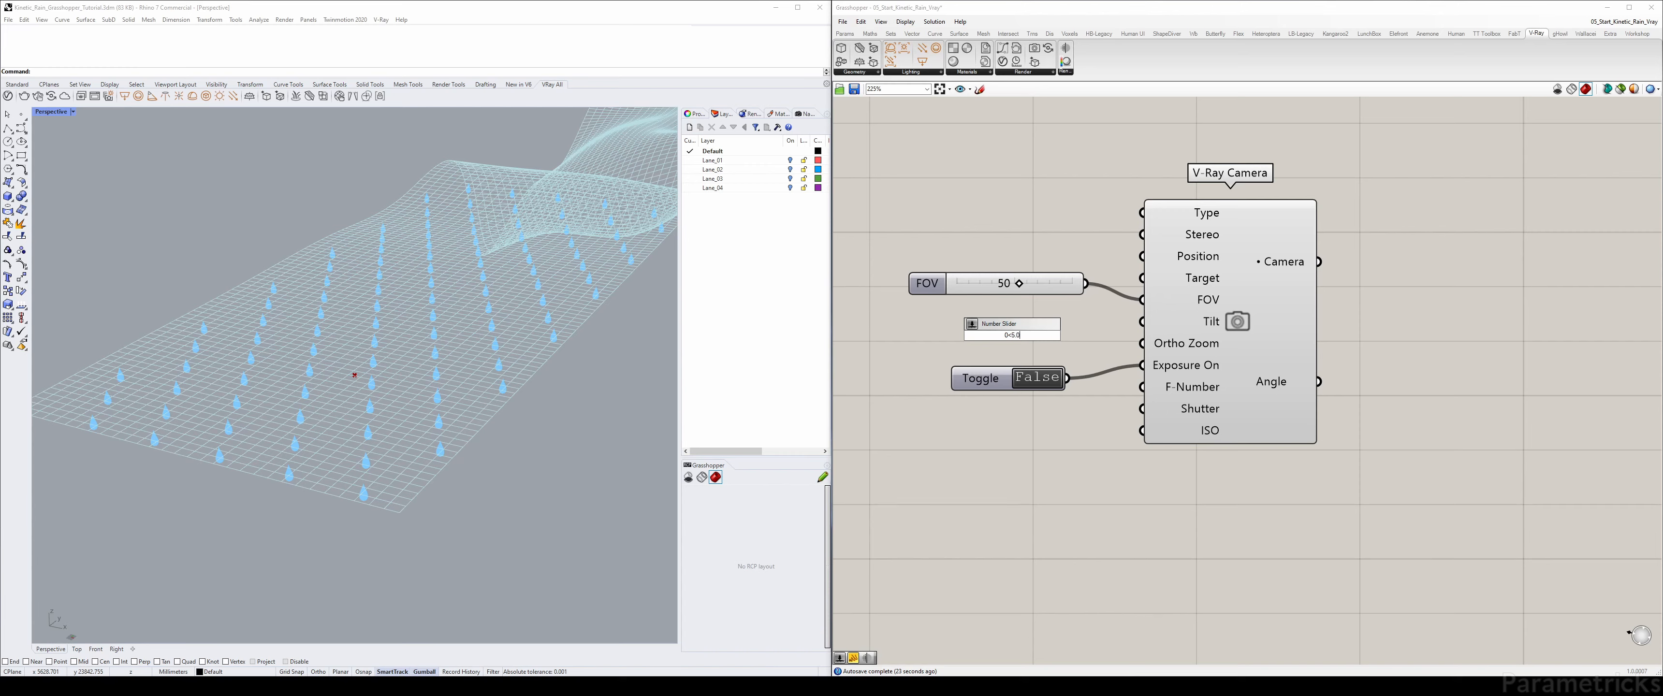
key(Return)
drag(1102, 334, 1142, 321)
drag(1041, 335, 1035, 322)
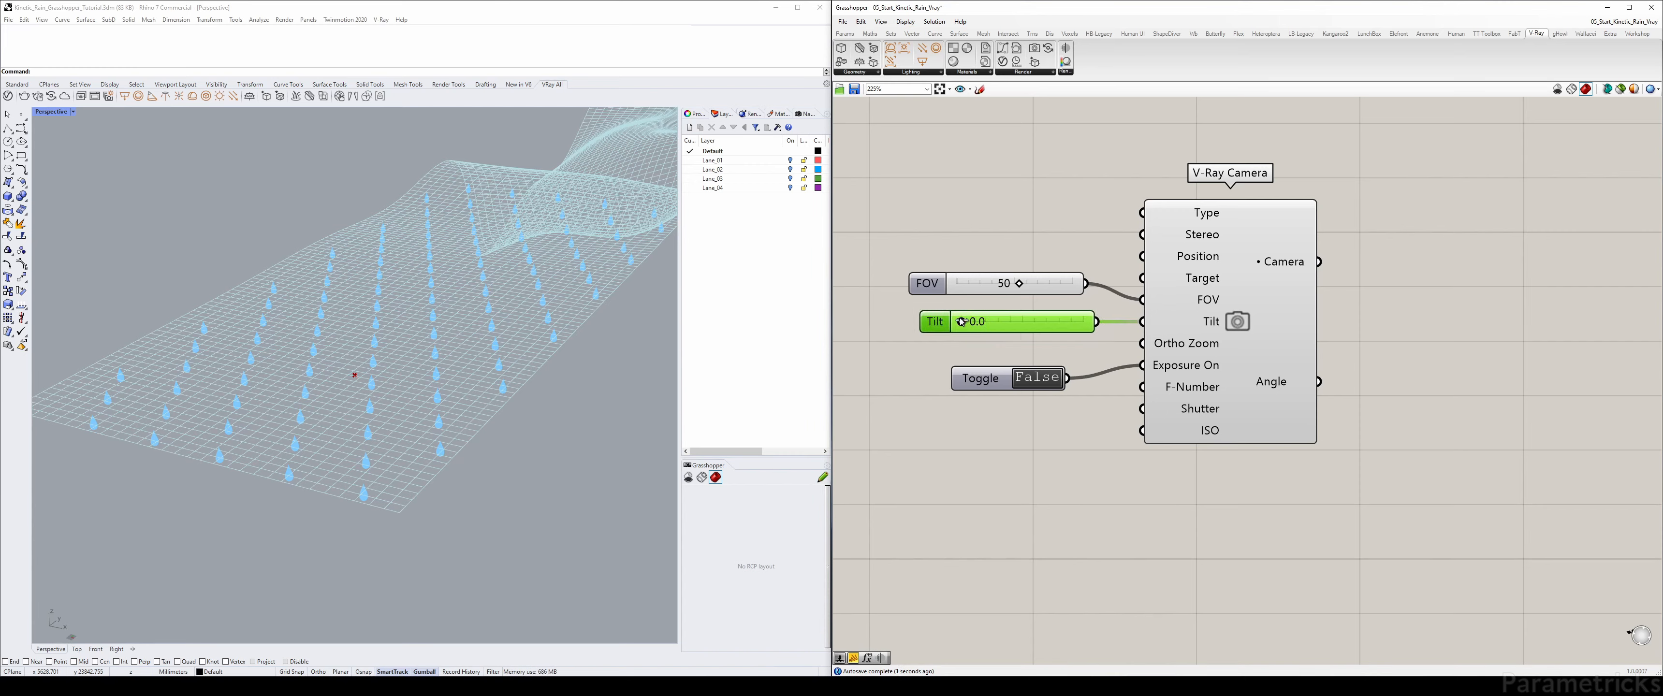
- Stack the FOV slider directly above the Tilt slider and align their left edges
drag(942, 295, 955, 303)
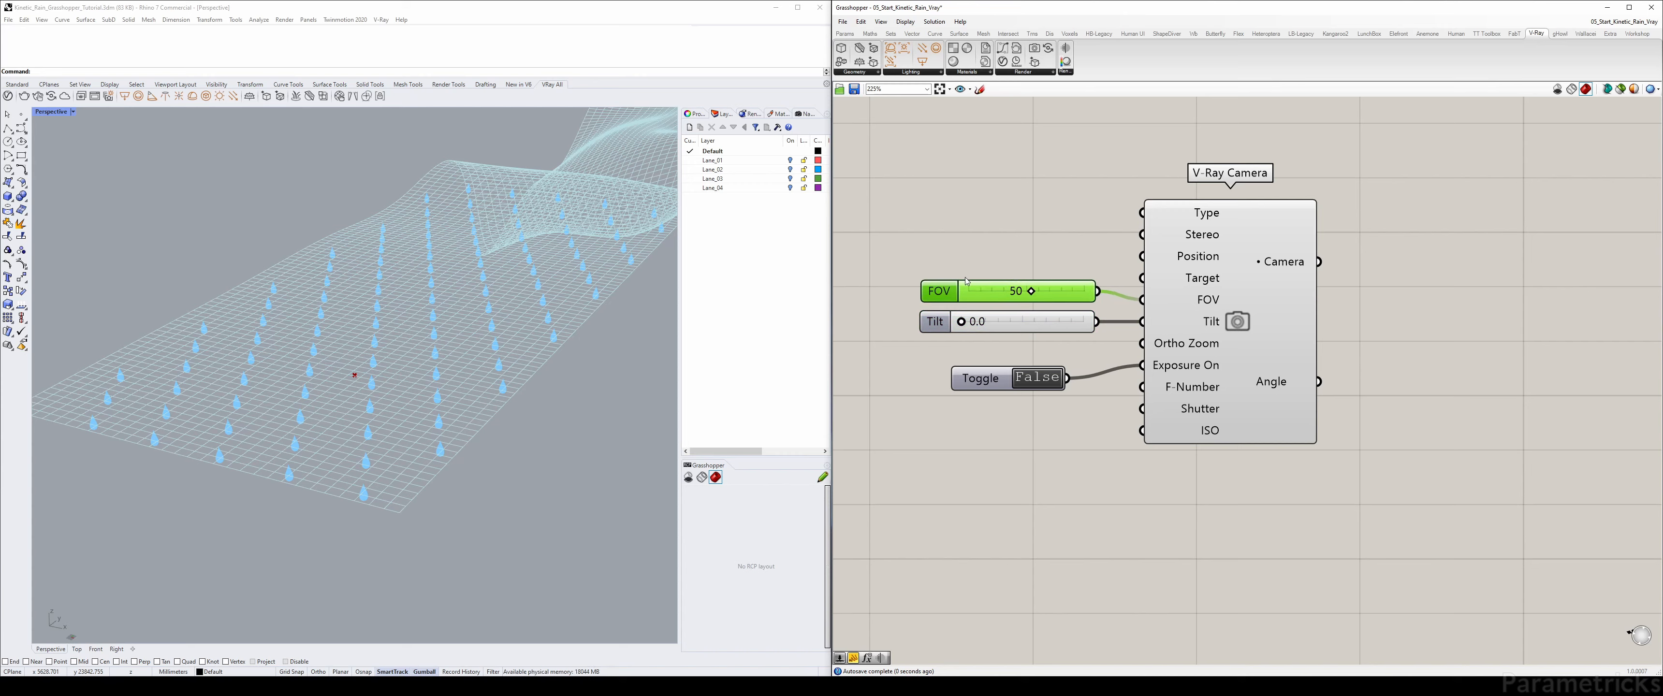
drag(967, 281, 921, 332)
click(1004, 280)
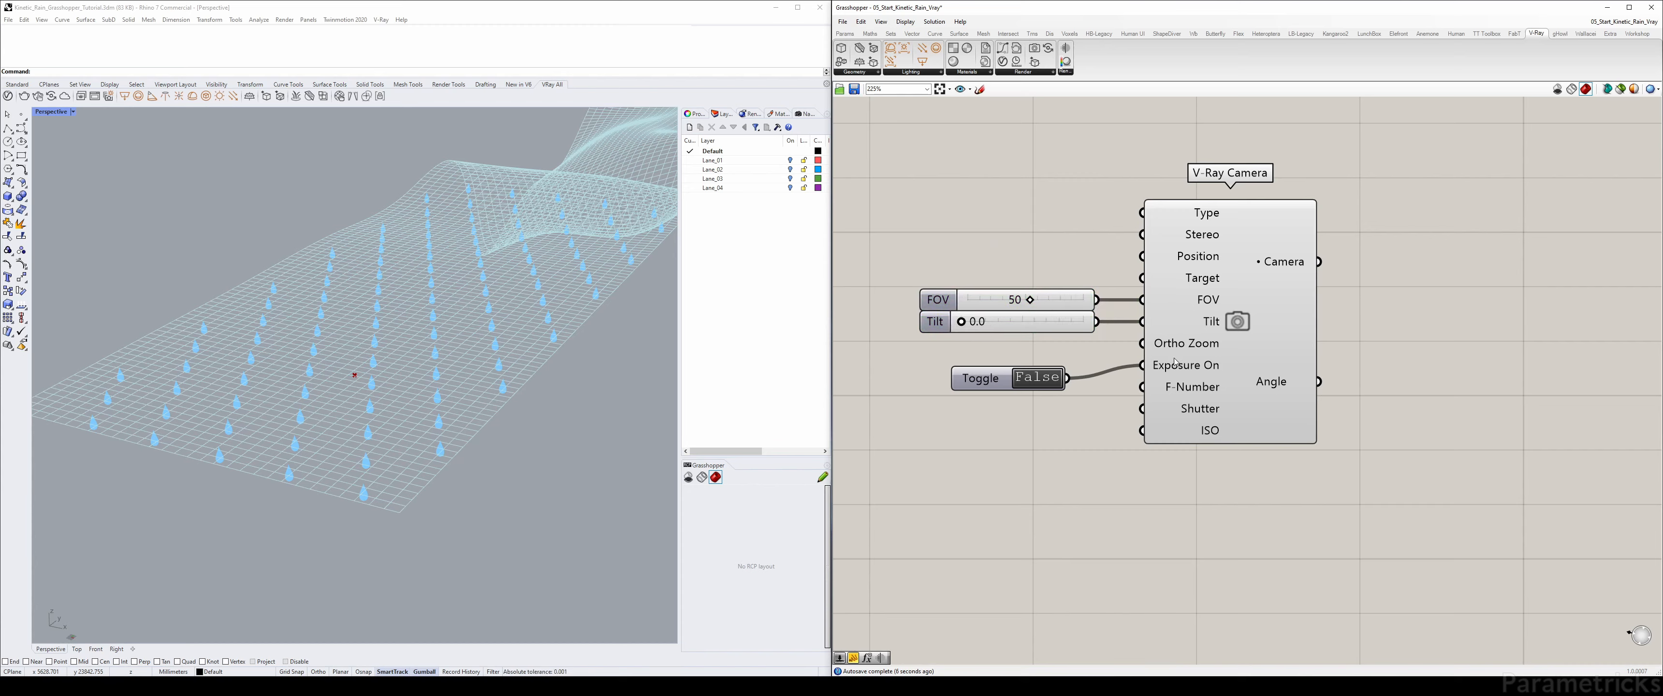
- Delete the toggle connected to the V-Ray Camera's Exposure On input
mouse_move(1186, 347)
click(982, 376)
key(Delete)
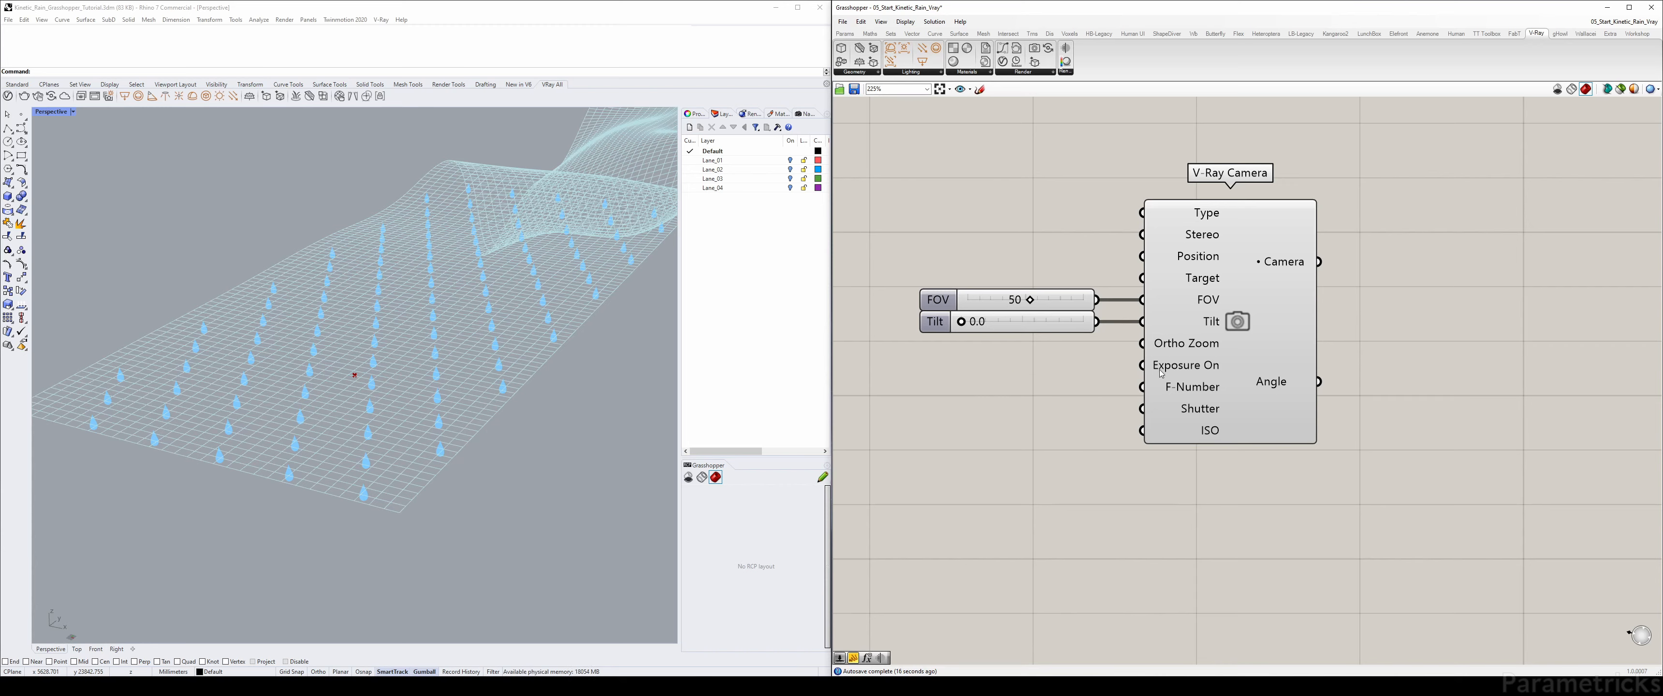
mouse_move(1172, 393)
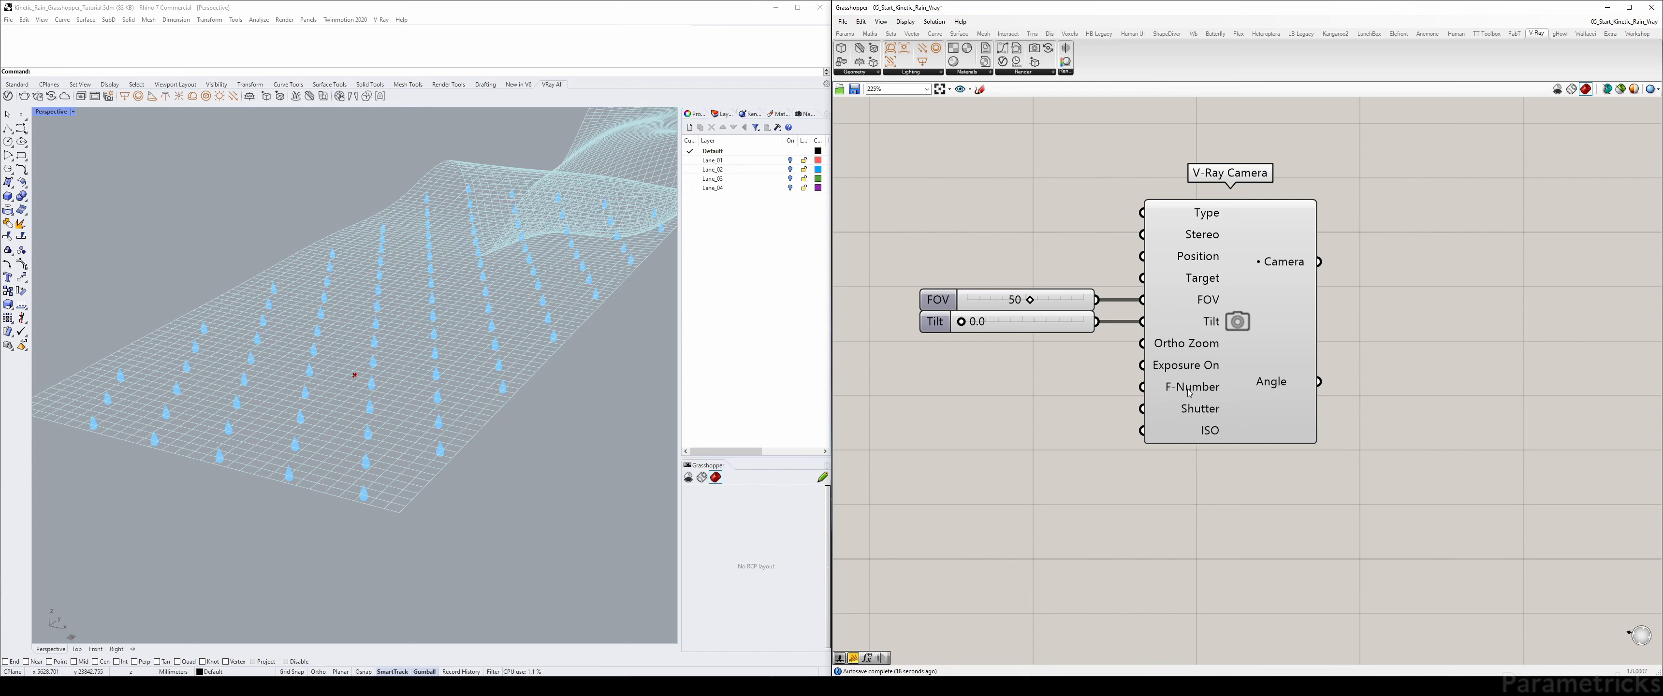
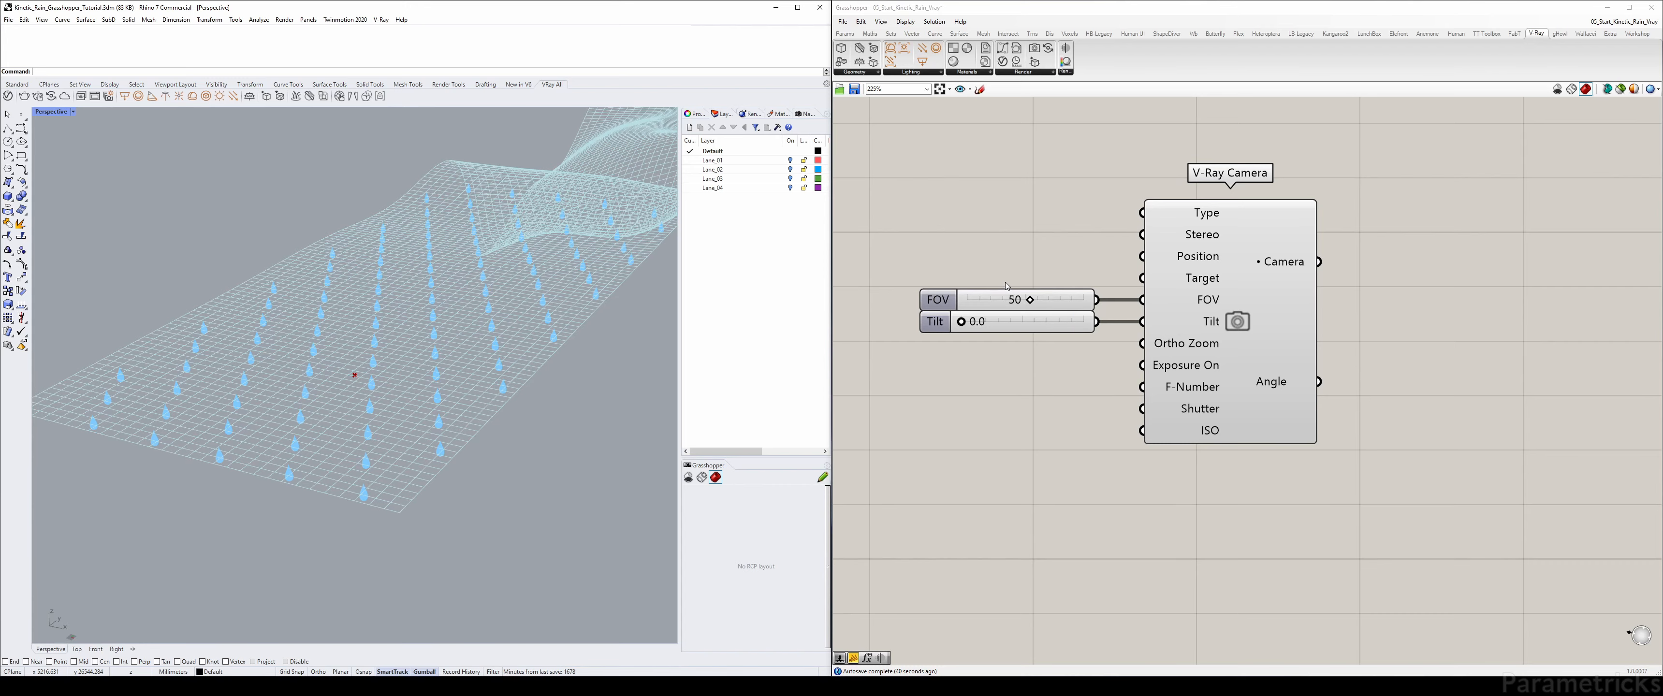
- Connect the V-Ray Camera's Camera output to the V-Ray Render component's Camera input
scroll(1007, 285, down, 5)
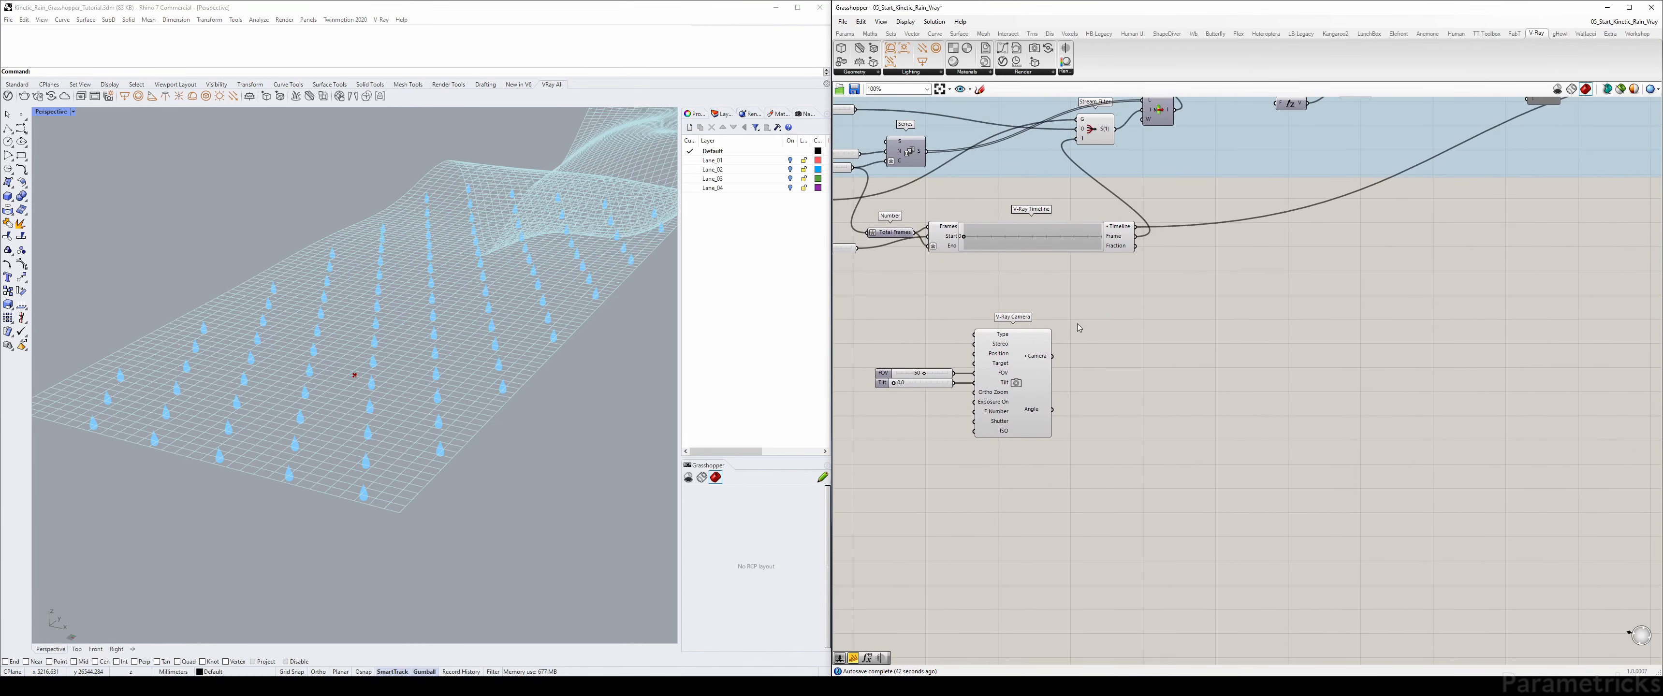
drag(946, 390, 1452, 129)
right_drag(1187, 401, 1485, 285)
right_drag(1163, 376, 1371, 287)
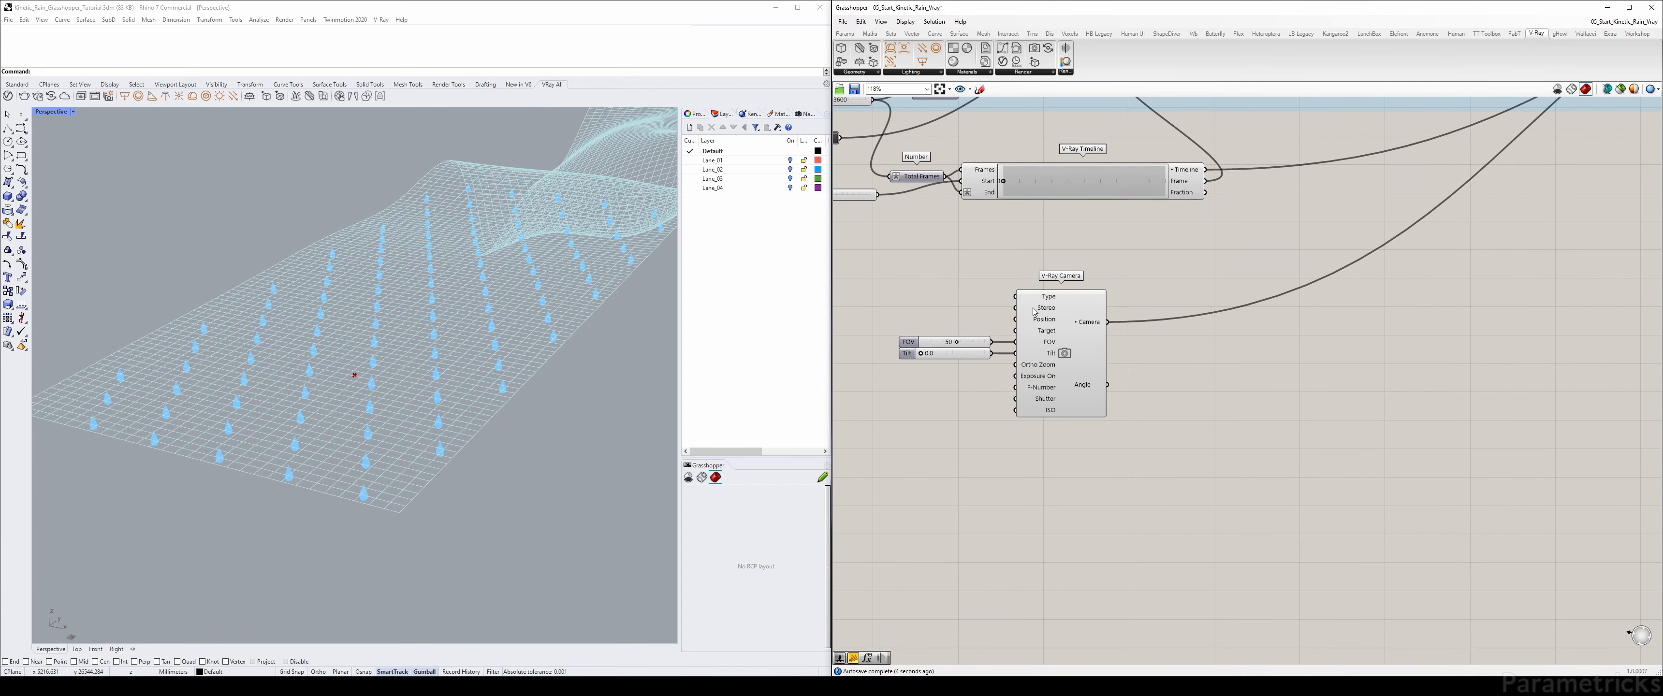
- Add a Point parameter beside the V-Ray Camera and place a duplicate of it just below
scroll(1051, 324, up, 5)
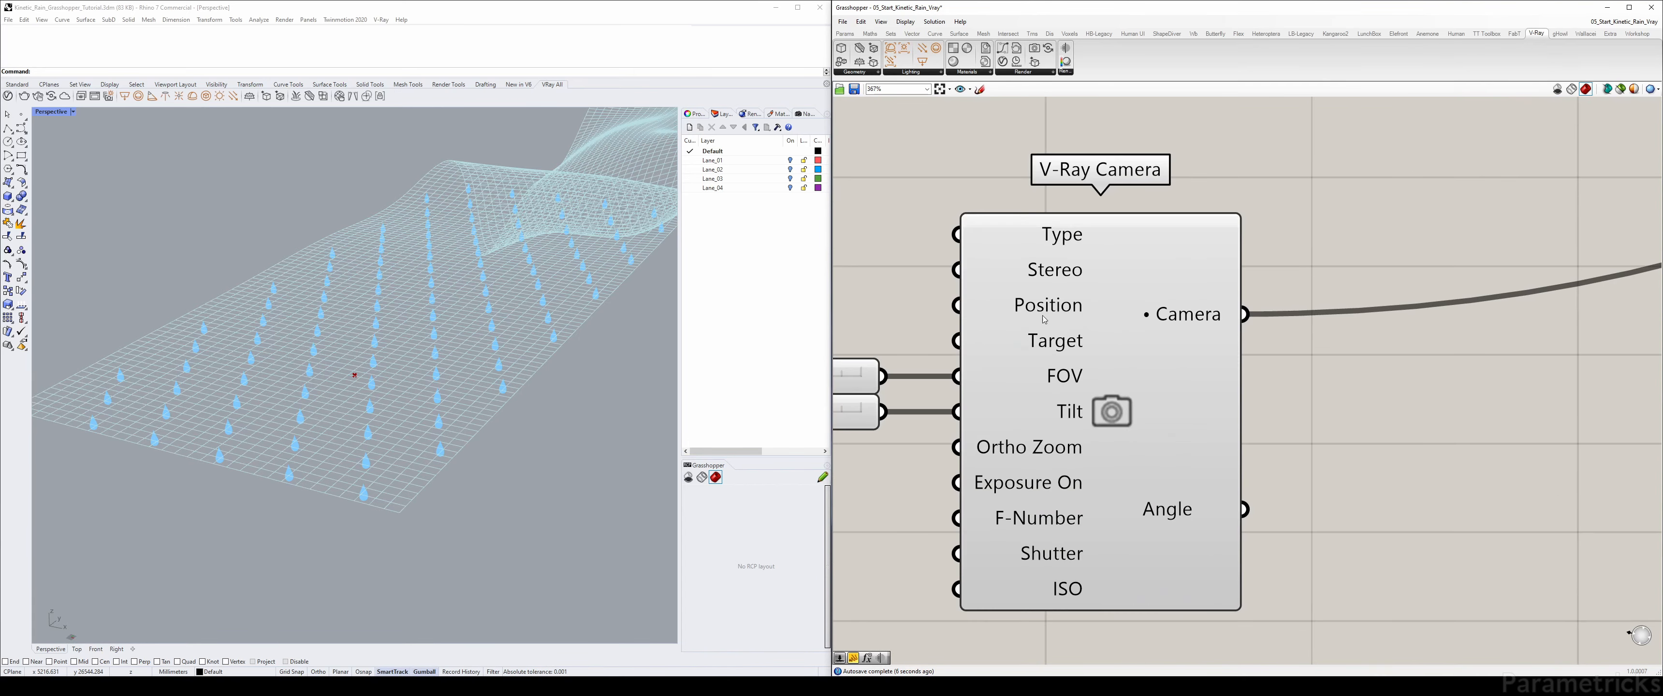
right_drag(1059, 332, 1279, 323)
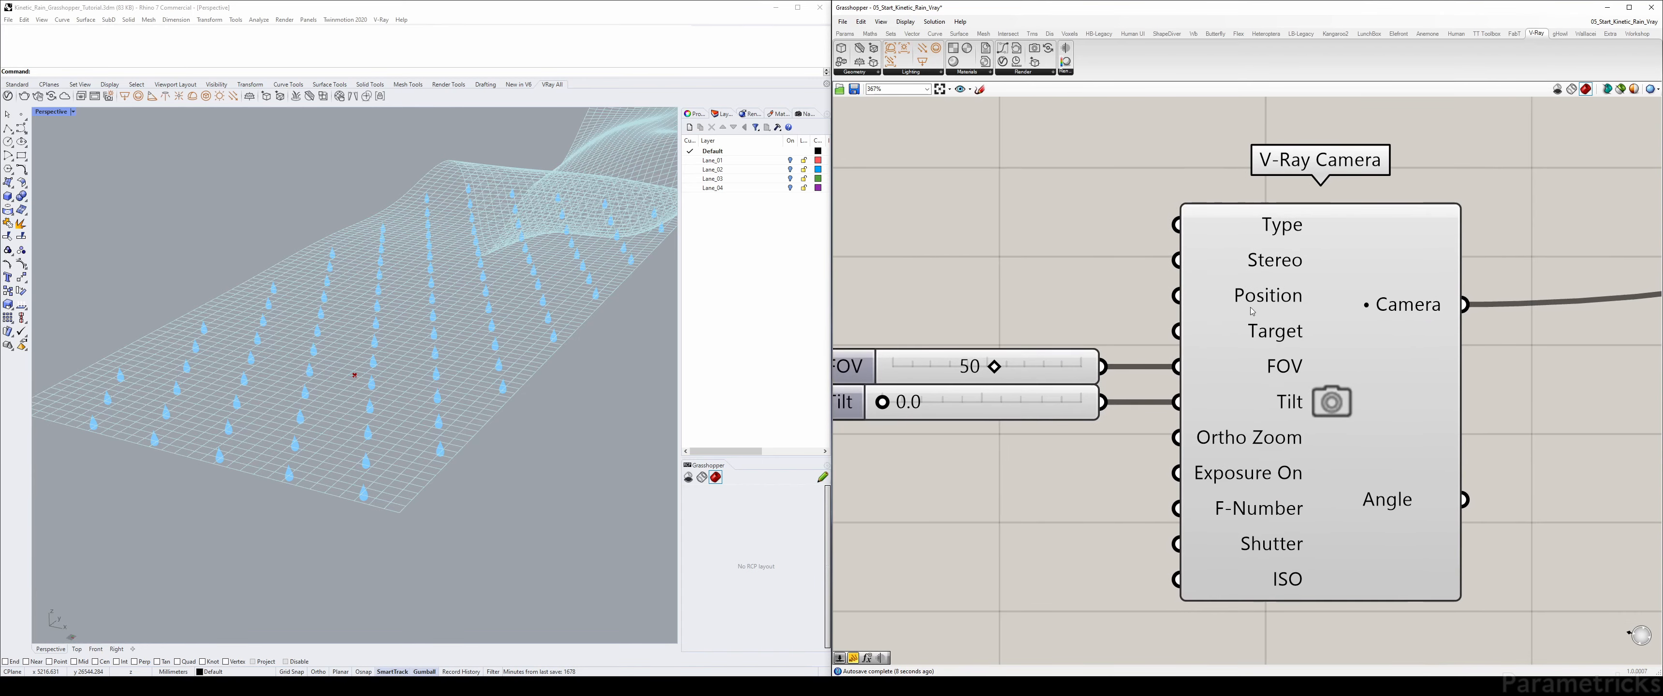
double_click(976, 267)
text(point)
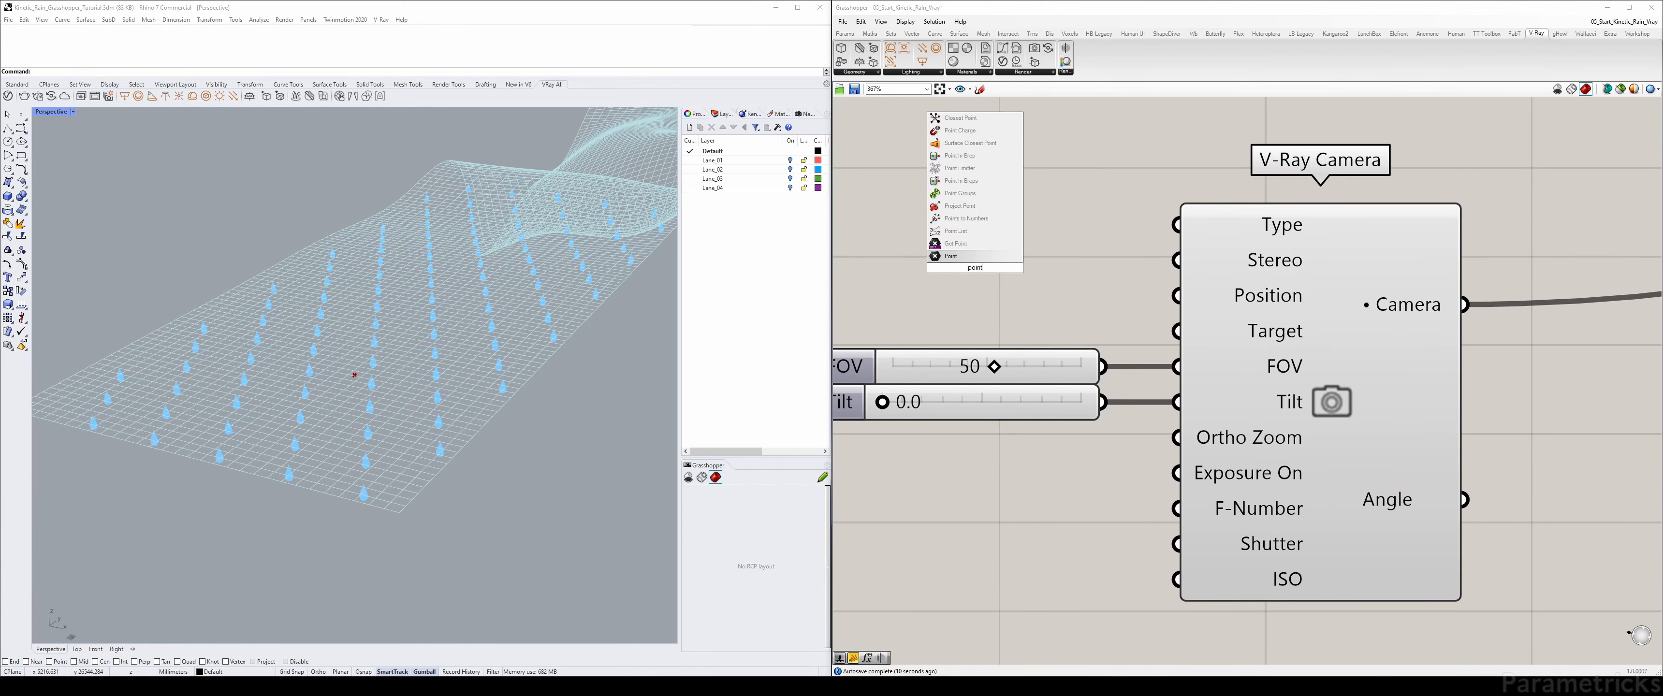
key(Return)
scroll(976, 272, down, 3)
mouse_move(976, 273)
mouse_down()
mouse_move(942, 239)
mouse_move(948, 279)
mouse_up()
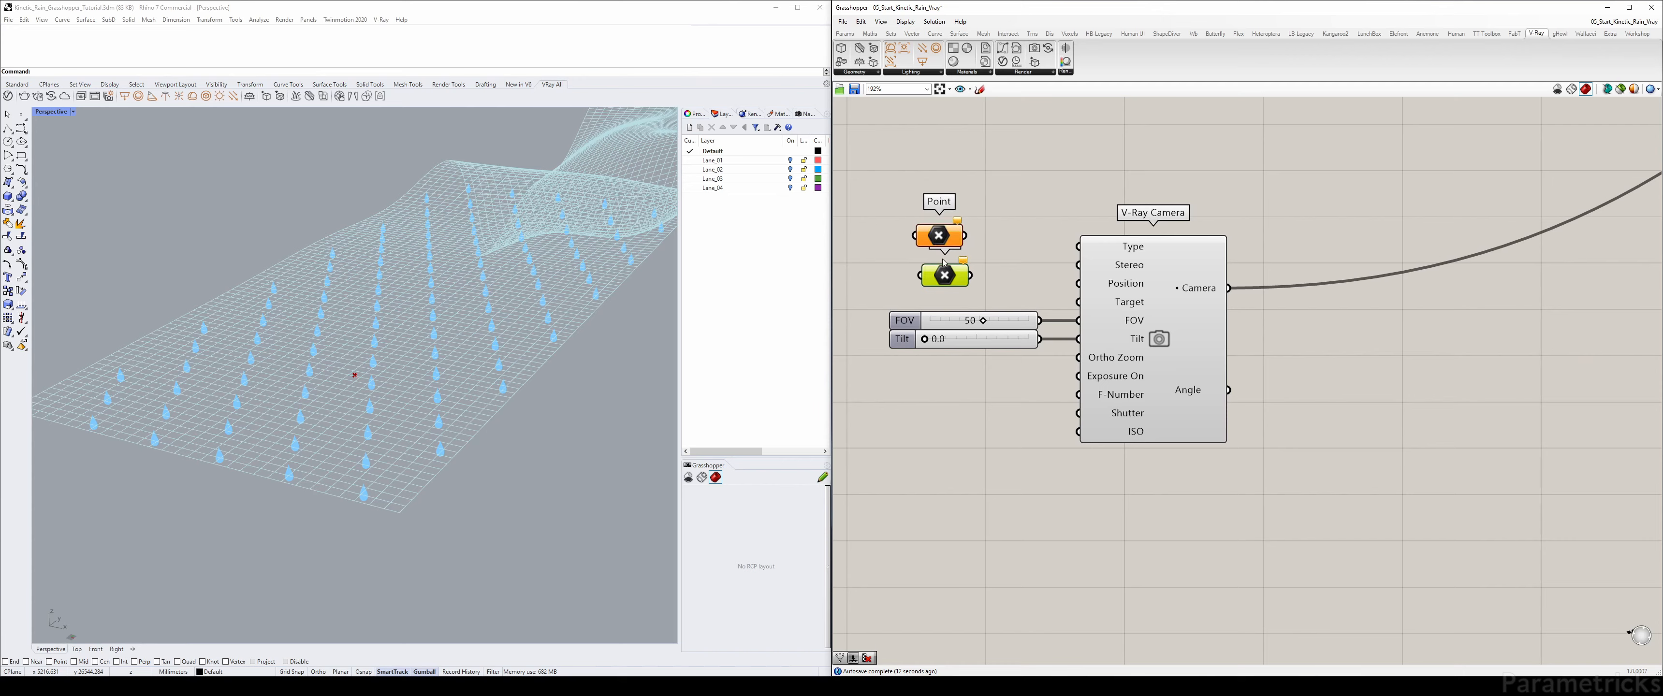
- Connect the upper Point to the V-Ray Camera's Position input and the lower Point to Target, keeping them closely stacked
drag(965, 236, 1077, 284)
drag(970, 276, 1078, 301)
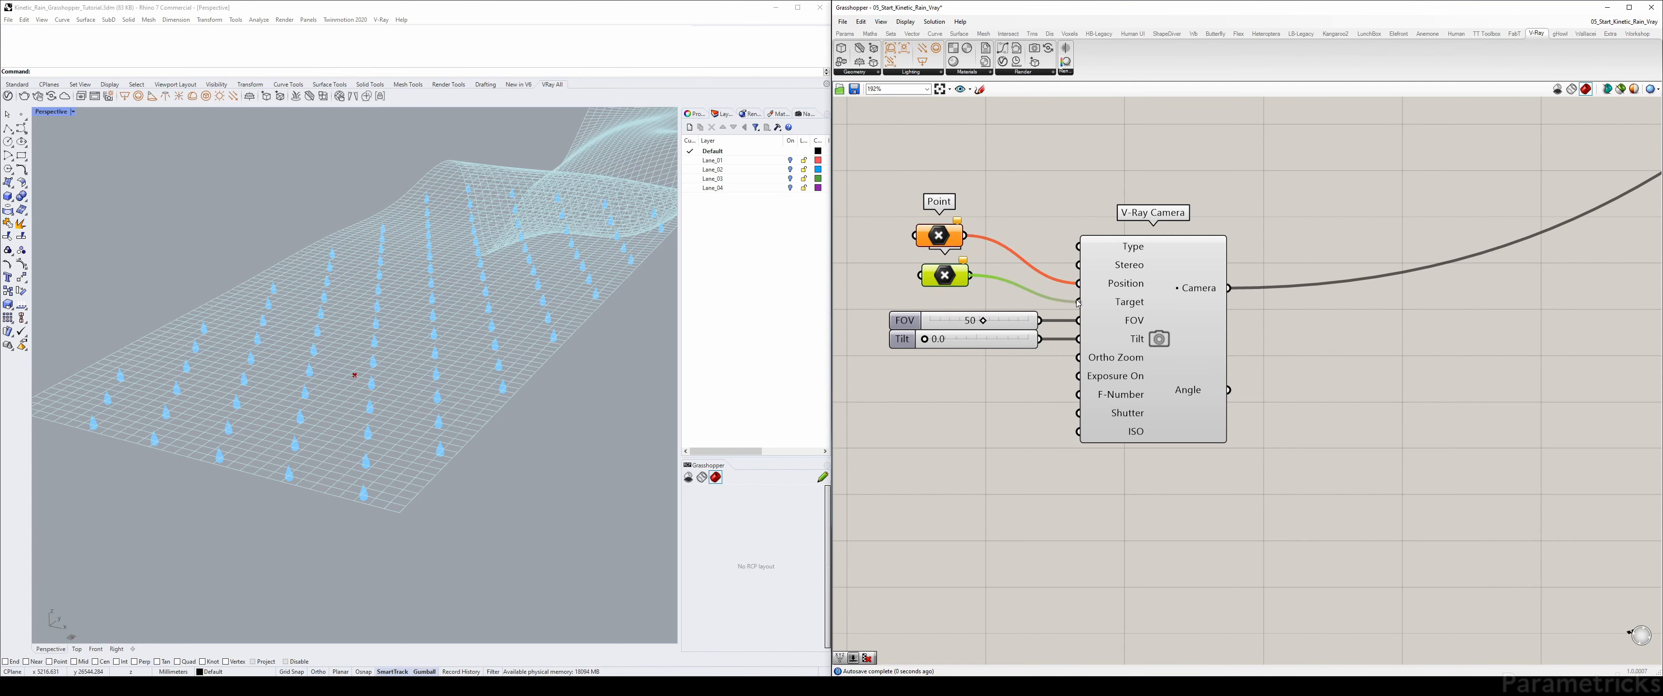
drag(944, 239, 943, 248)
right_drag(930, 219, 1014, 229)
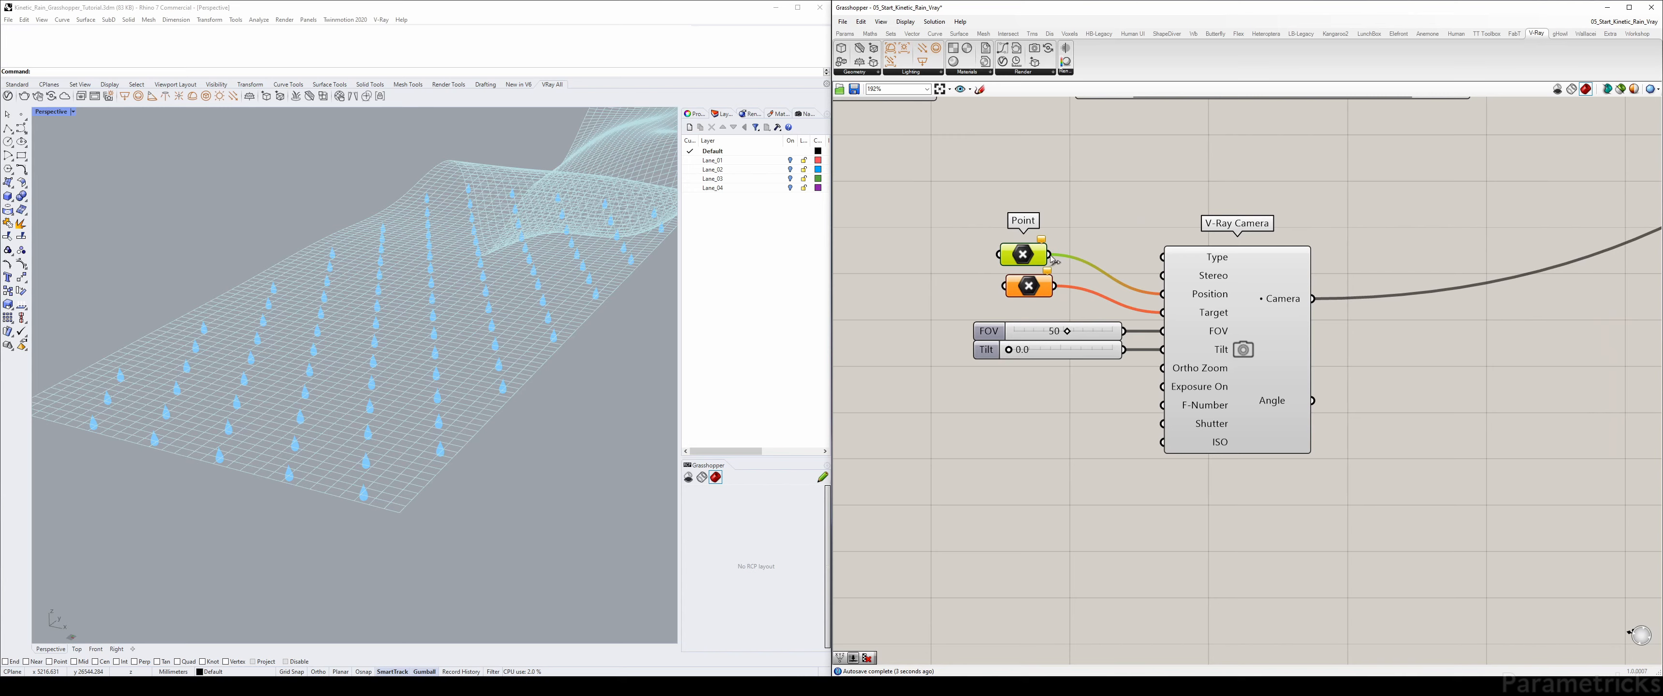
- Set the Position Point to one location in the Top view, beside the near end of the surface grid
right_click(1027, 256)
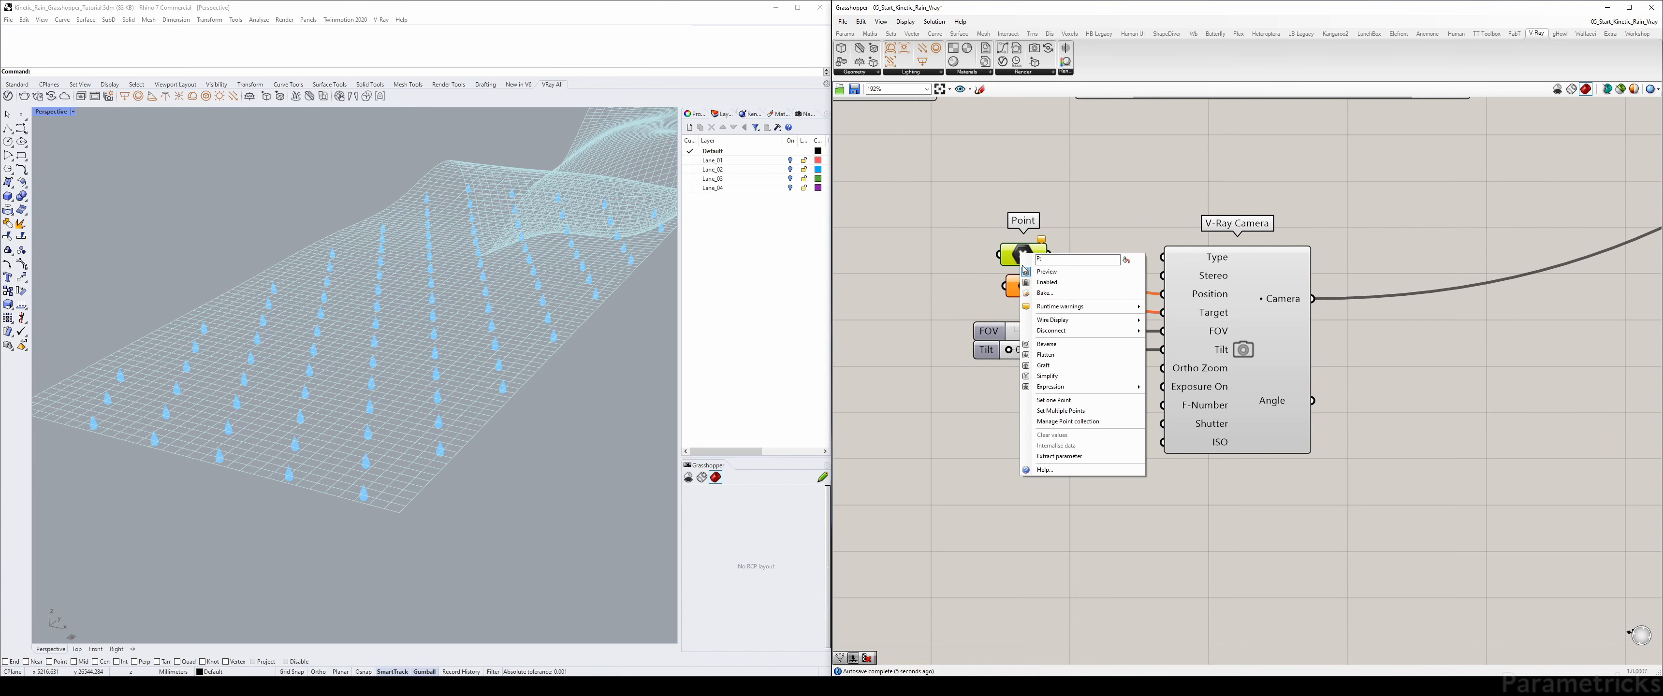
click(1070, 401)
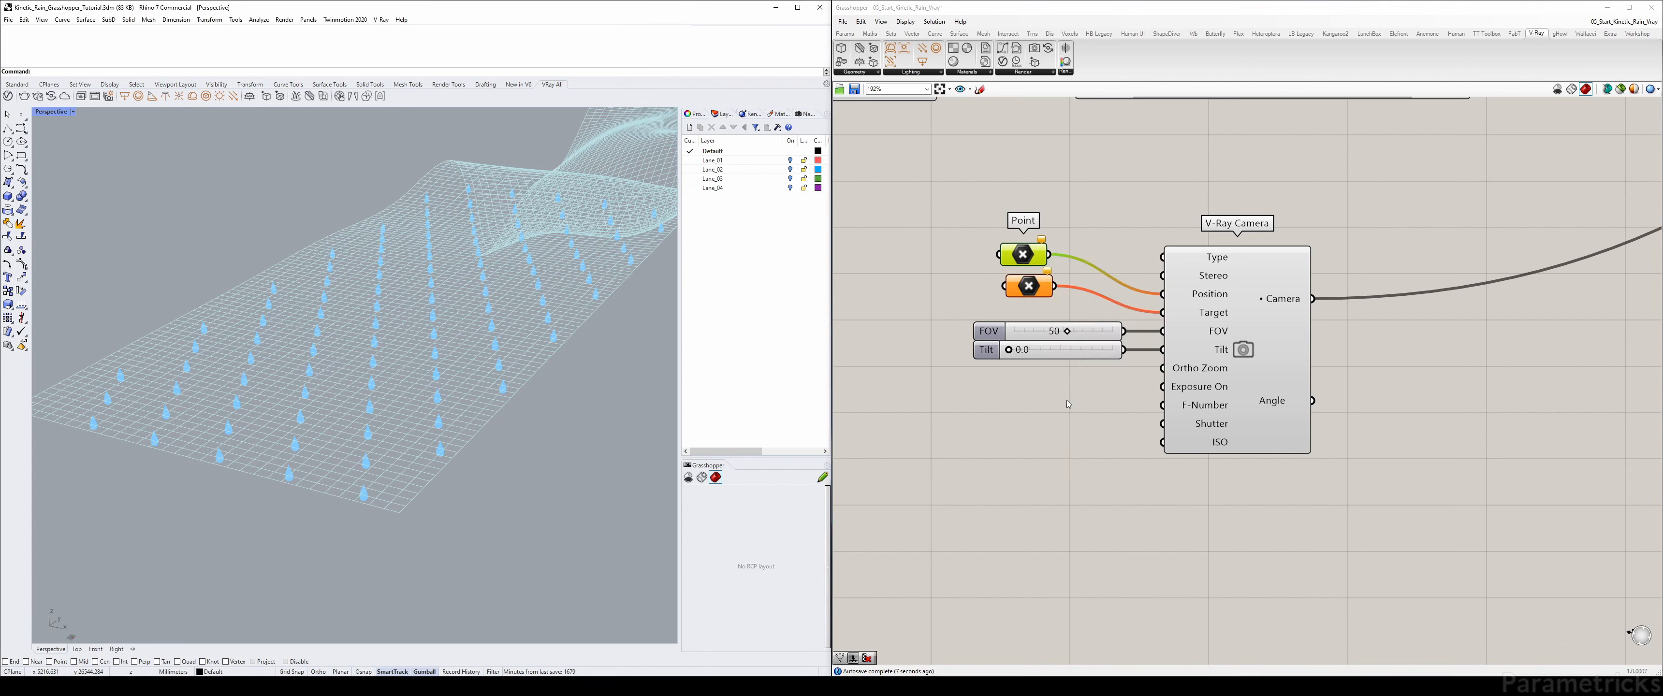
double_click(41, 114)
double_click(40, 112)
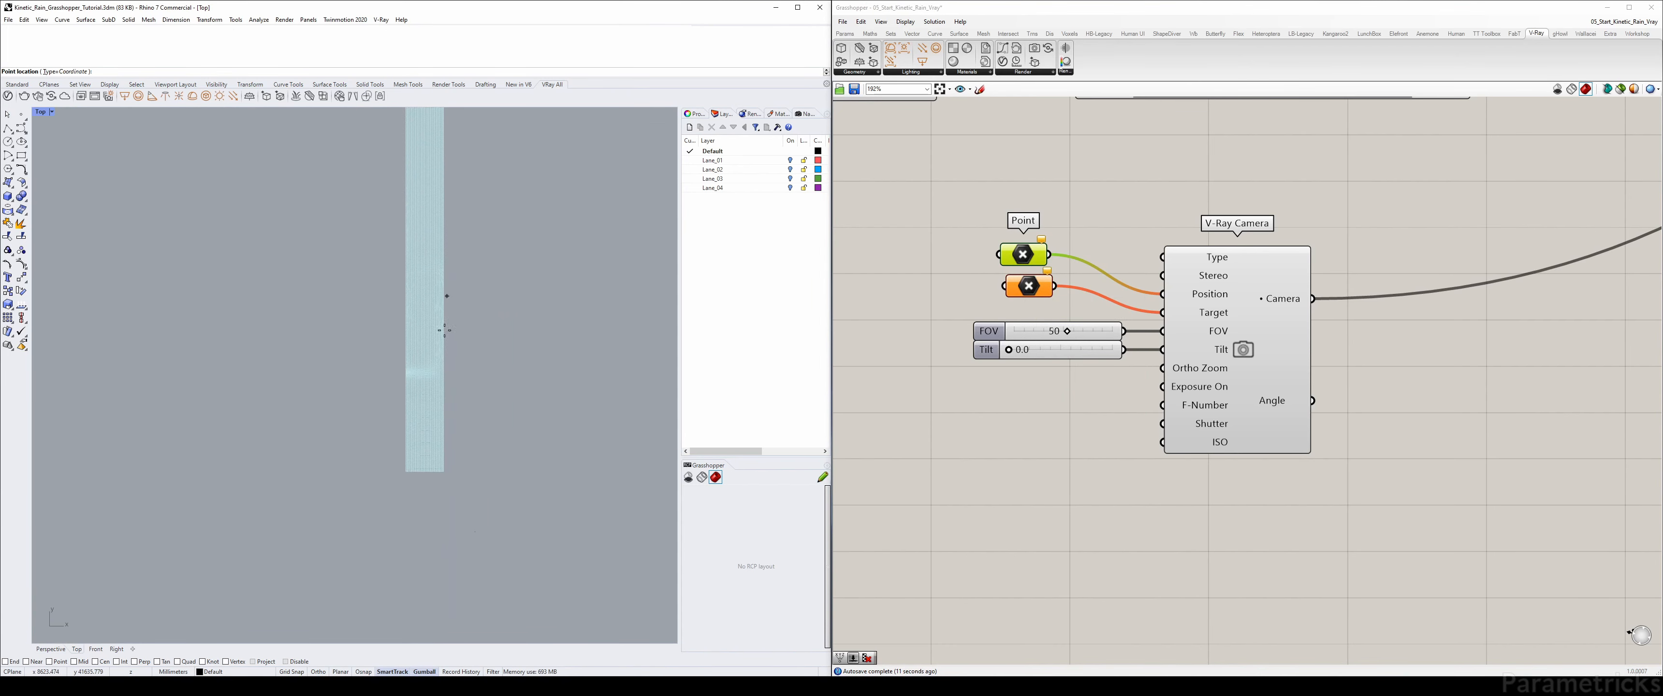
scroll(444, 330, up, 10)
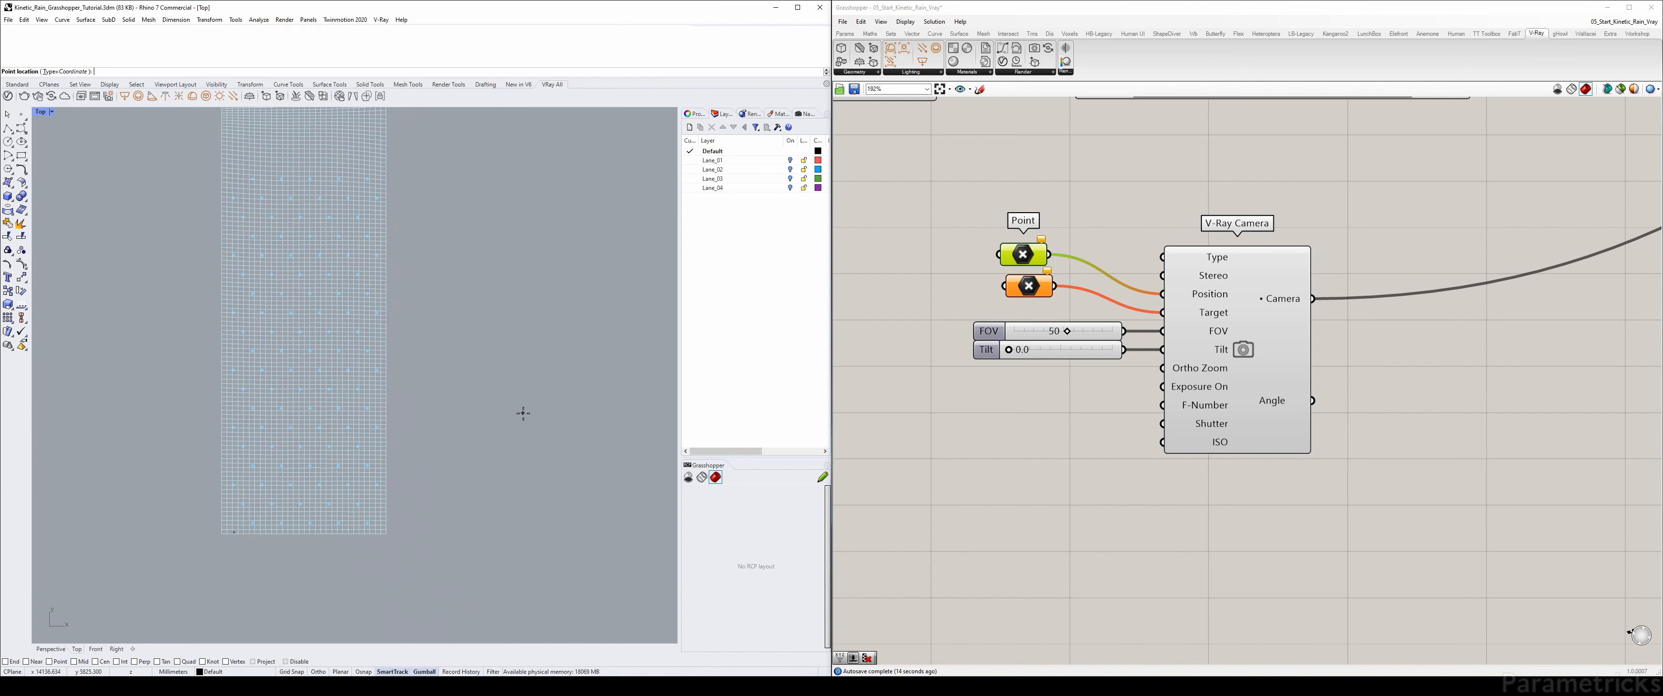
click(564, 493)
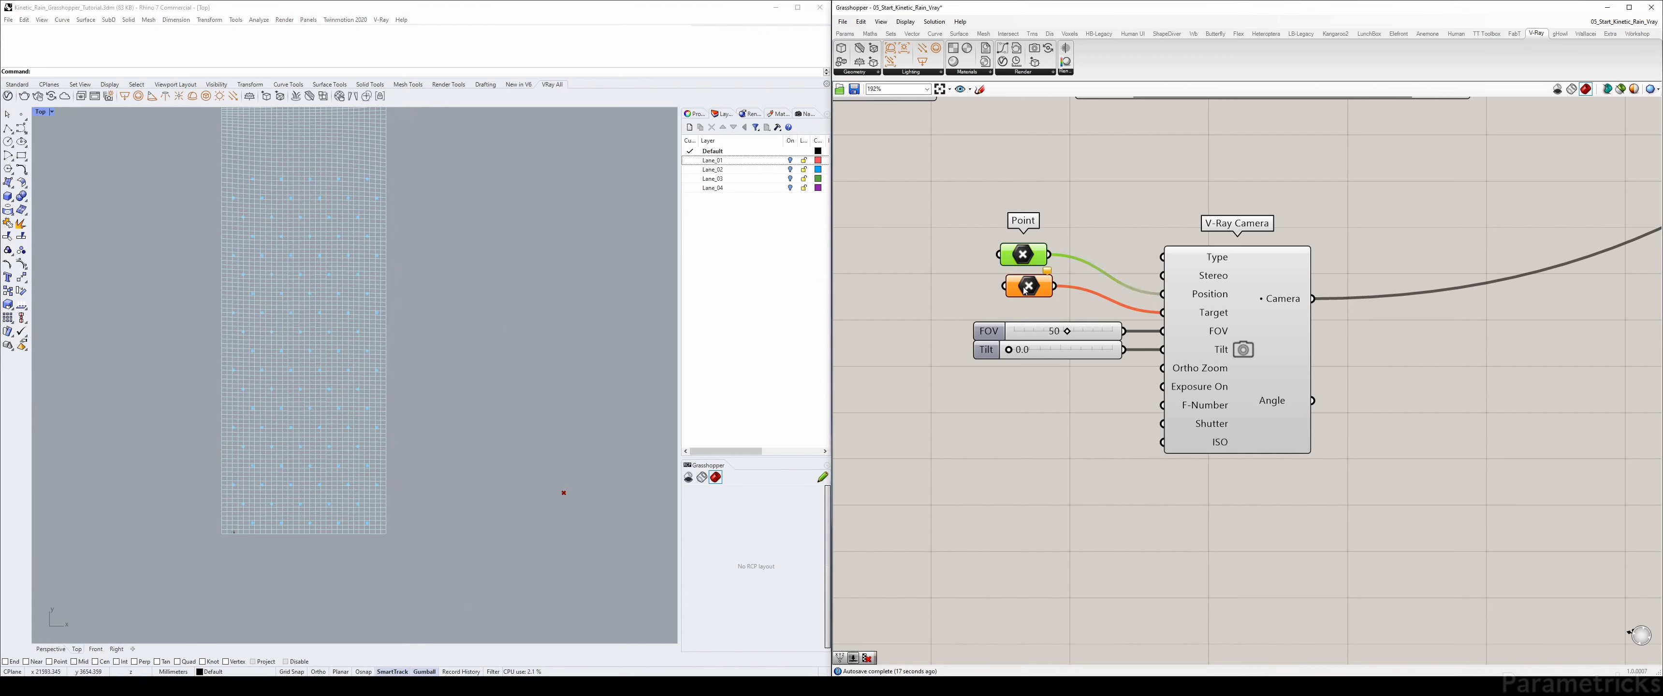
- Set the Target Point to one location in the middle of the surface grid's near section in the Top view
right_click(1026, 289)
click(1071, 434)
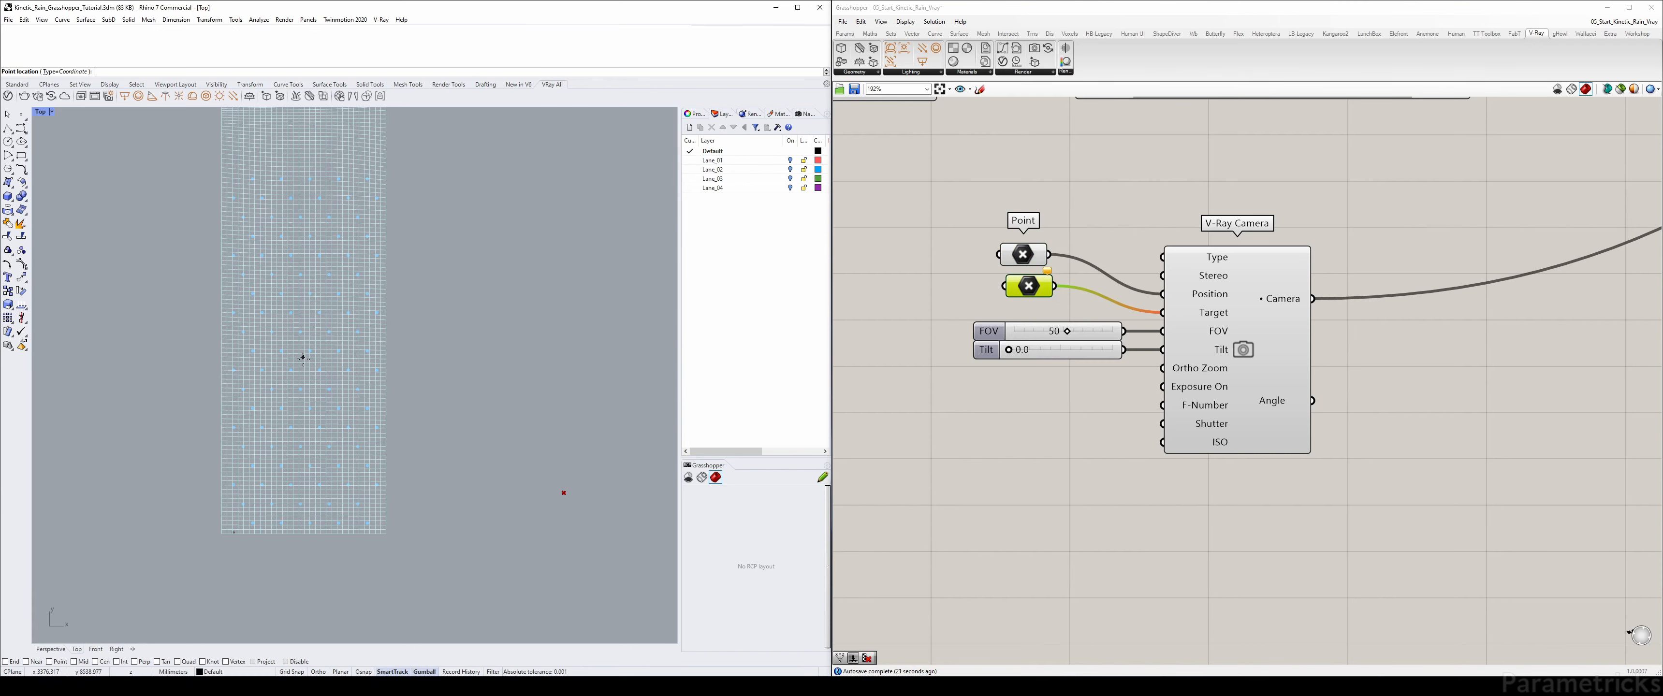
click(304, 377)
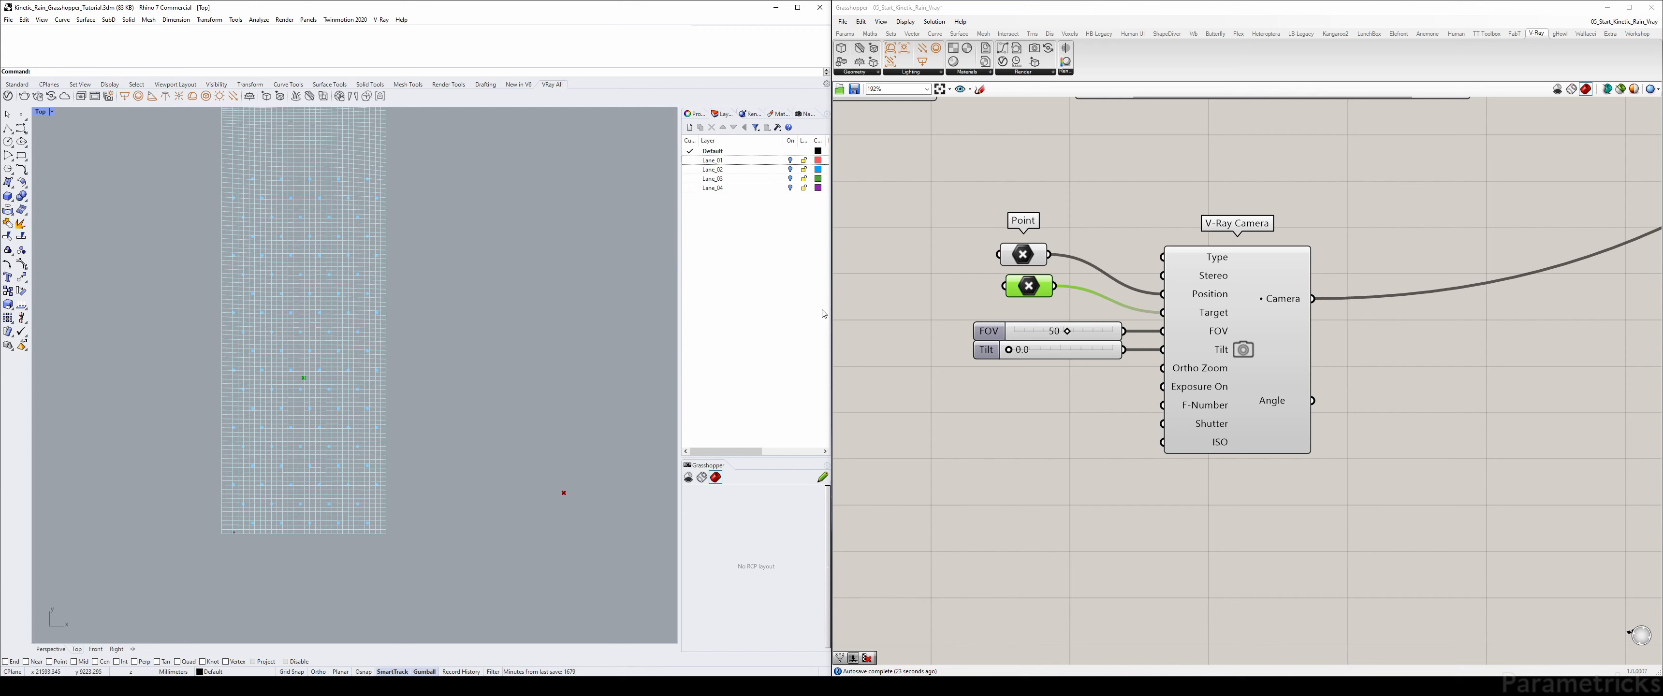
- Show all four viewports and raise the camera's Position point vertically in the Front view
double_click(41, 112)
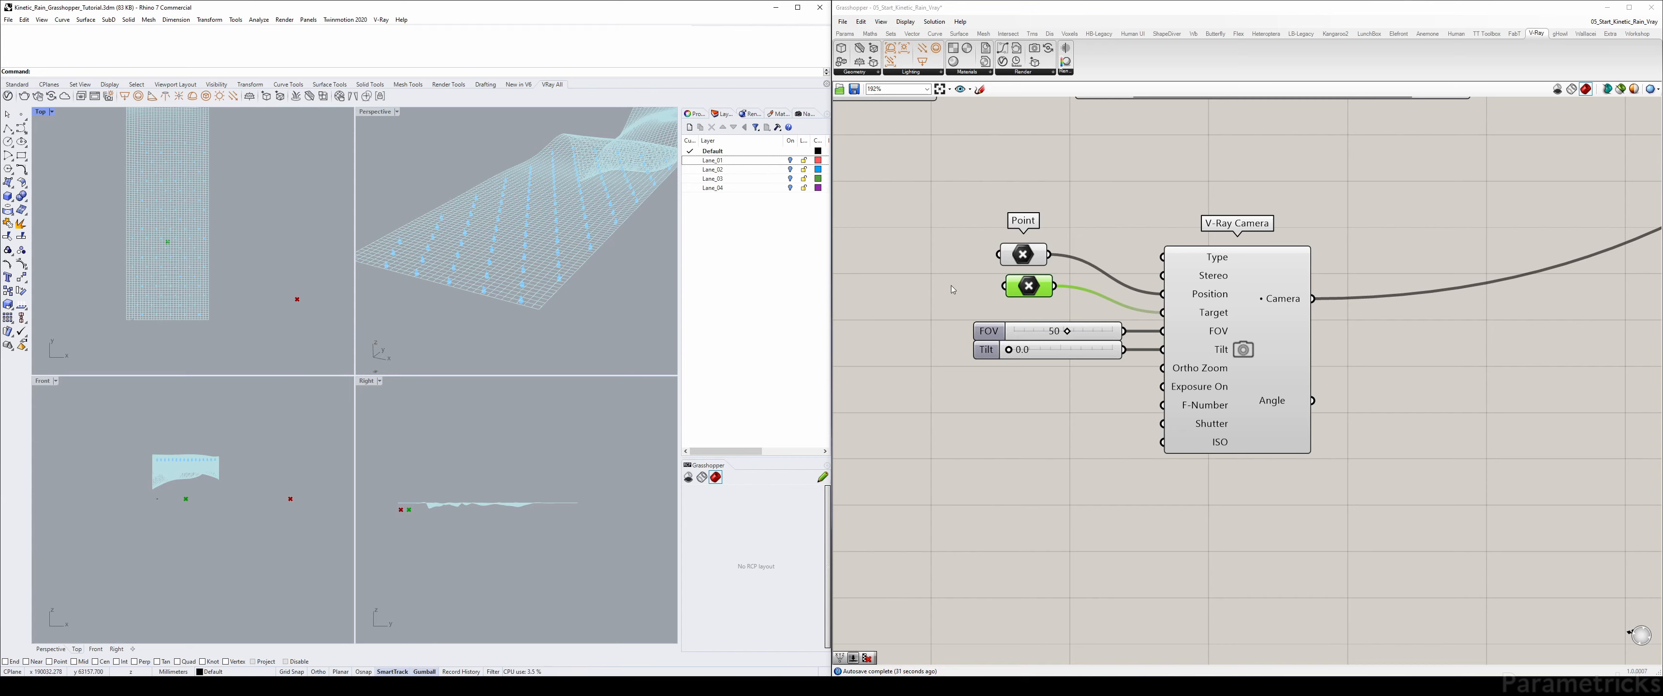
click(291, 498)
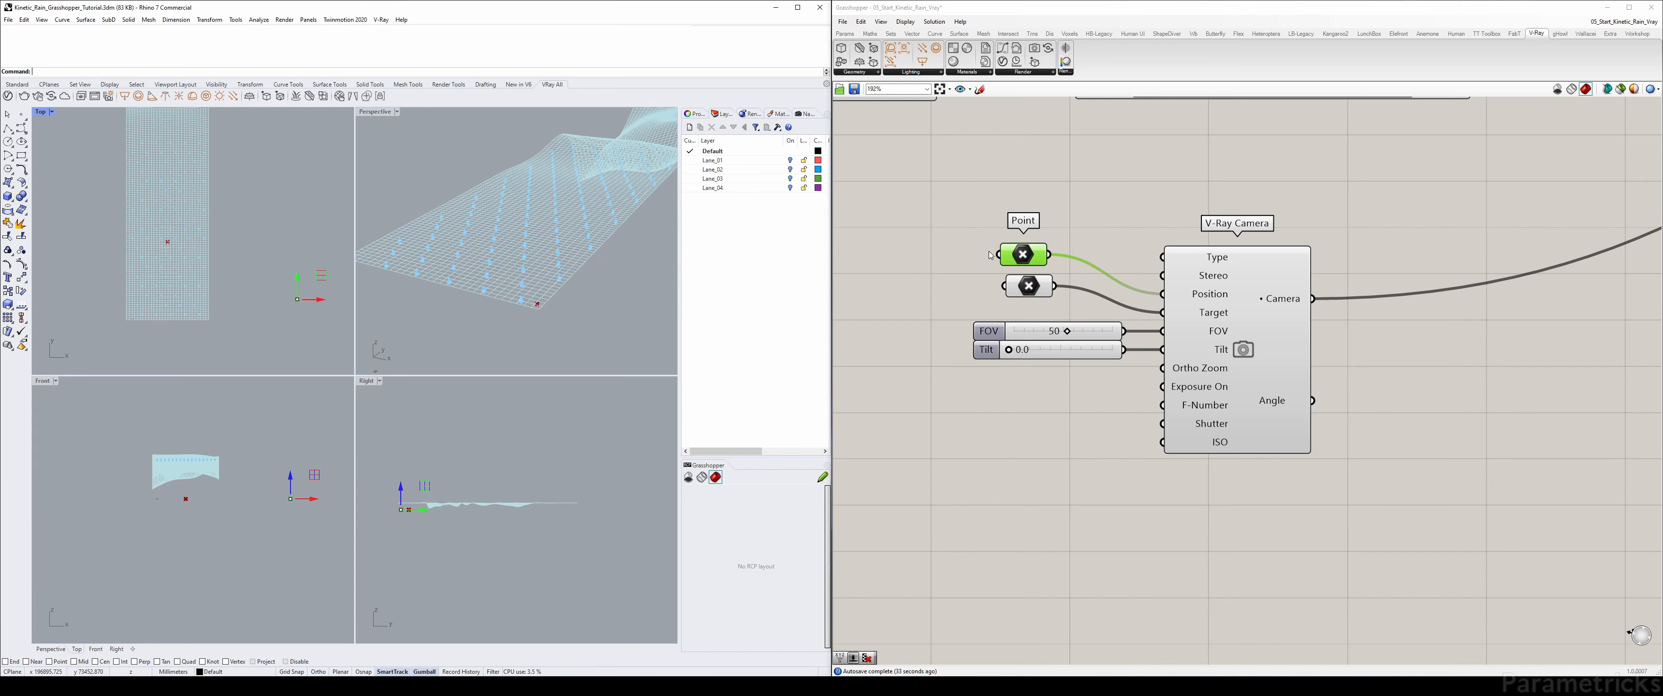
click(959, 277)
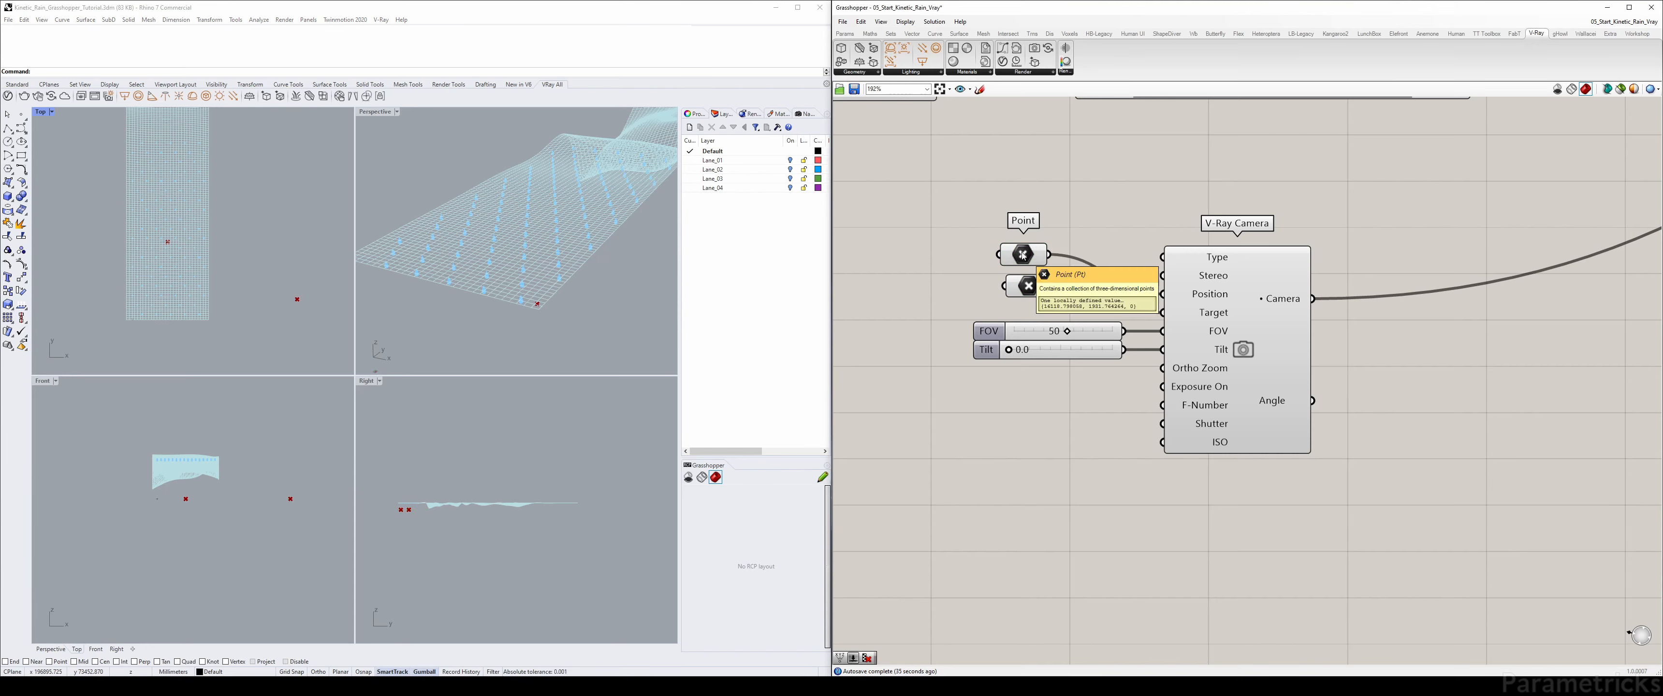
right_click(1023, 256)
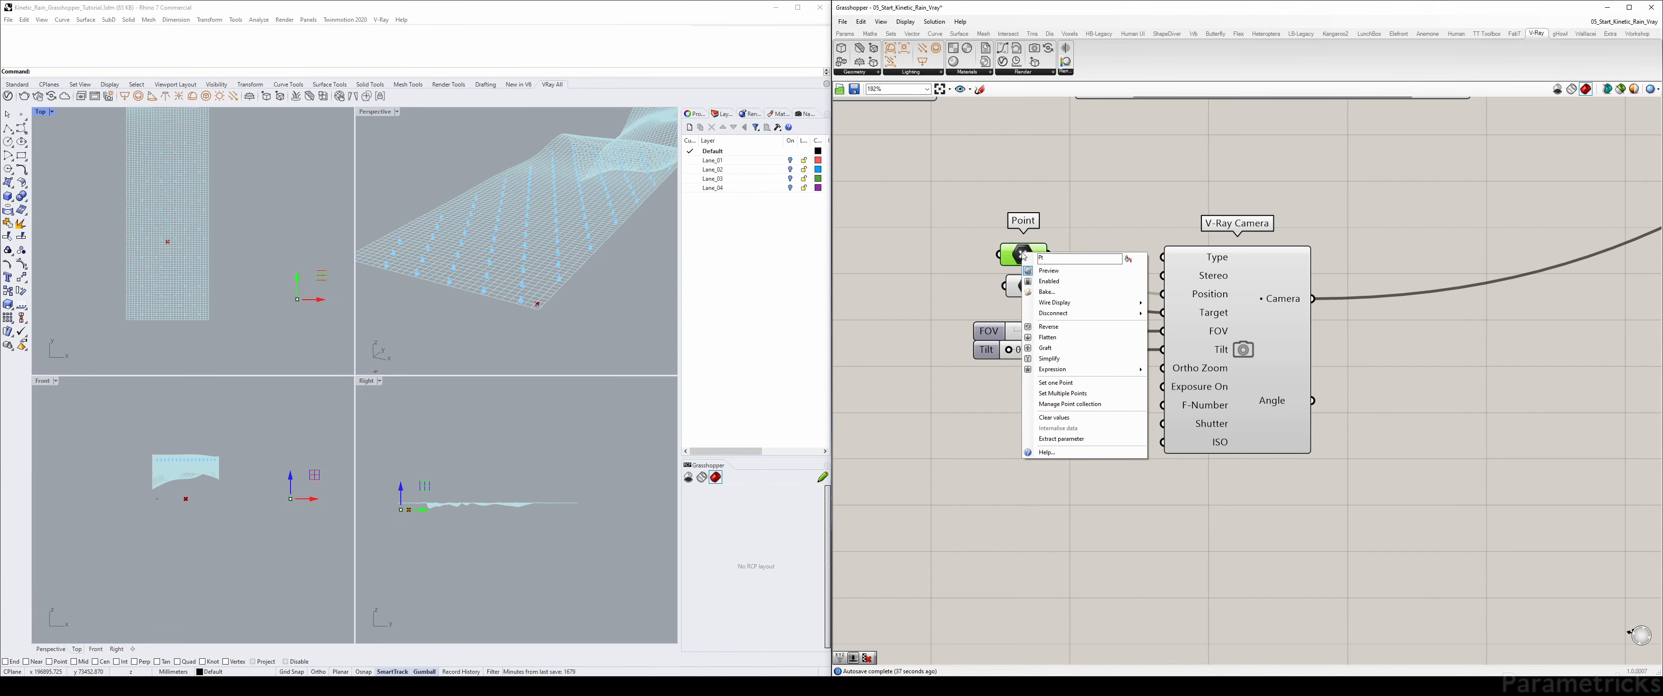
click(371, 436)
click(353, 460)
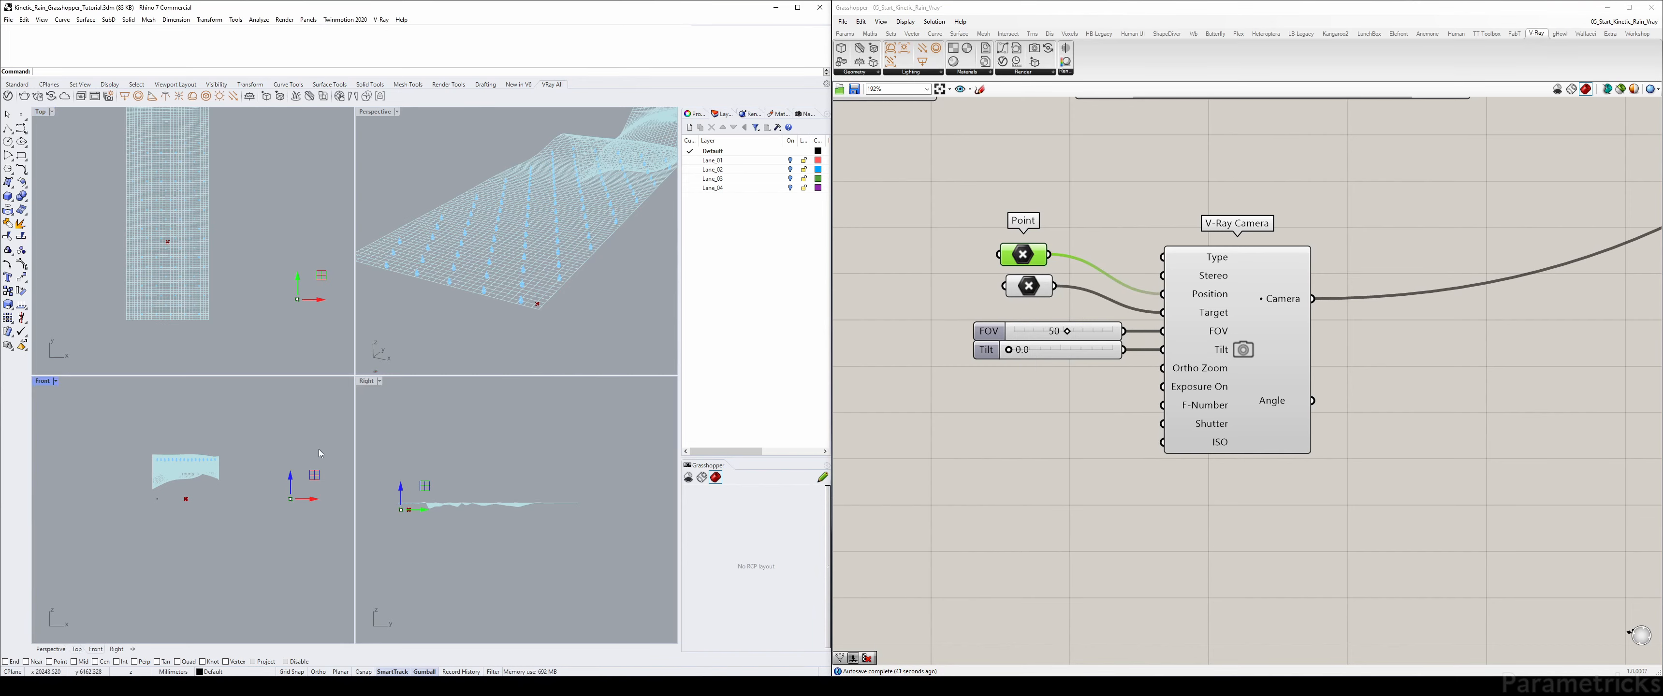
drag(291, 475, 290, 456)
- Raise the camera's Target point in the Front view to about the height of the Position point
click(1029, 286)
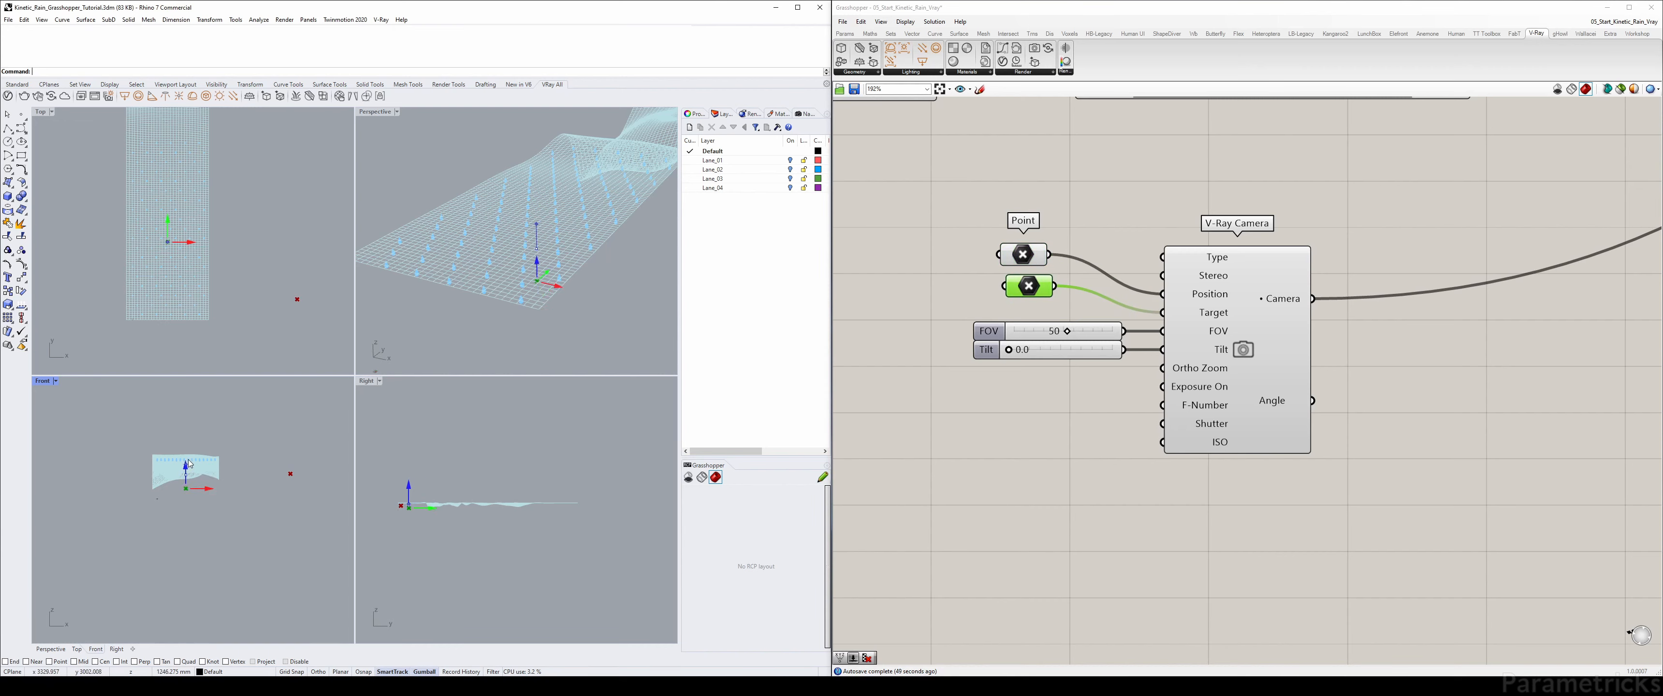
drag(189, 462, 187, 450)
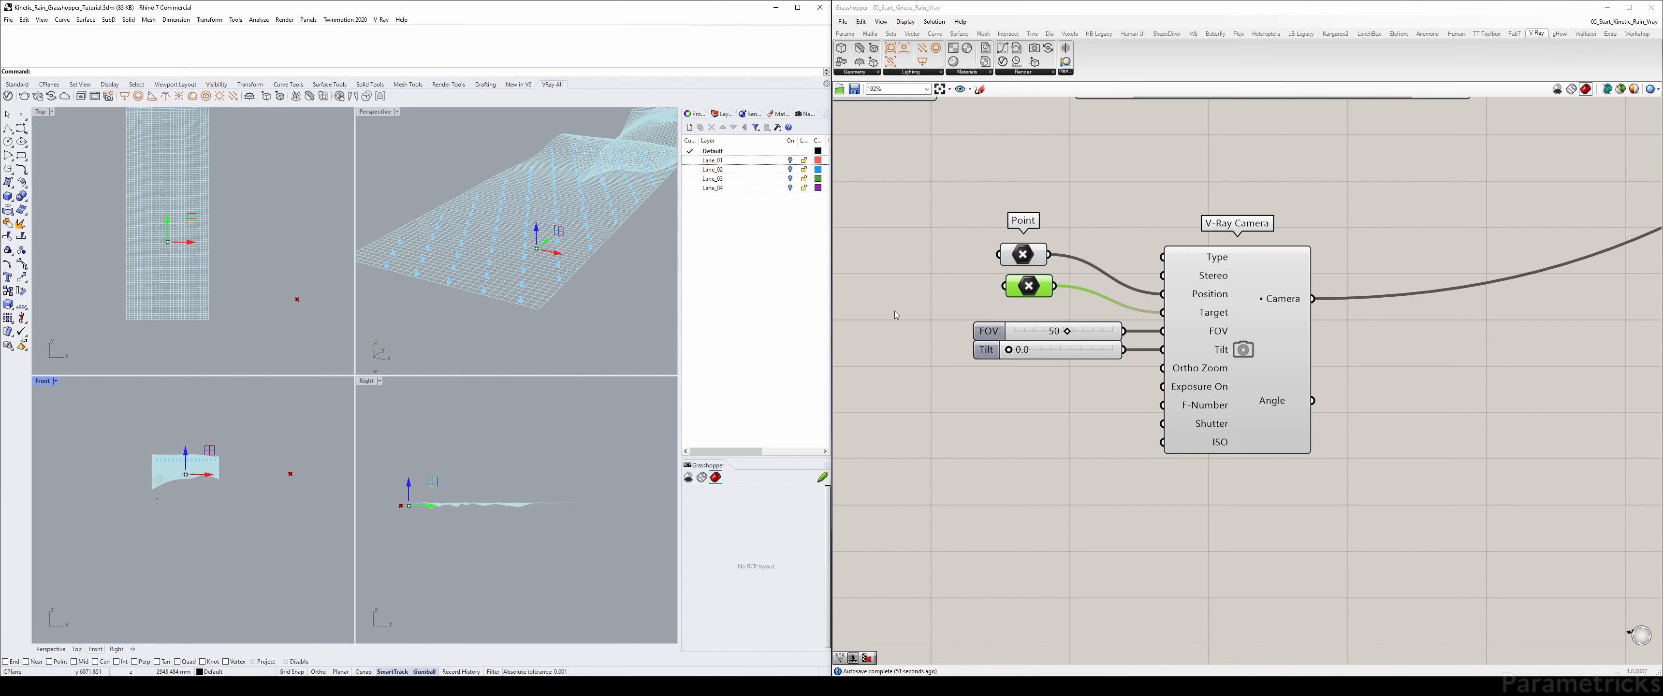
click(897, 316)
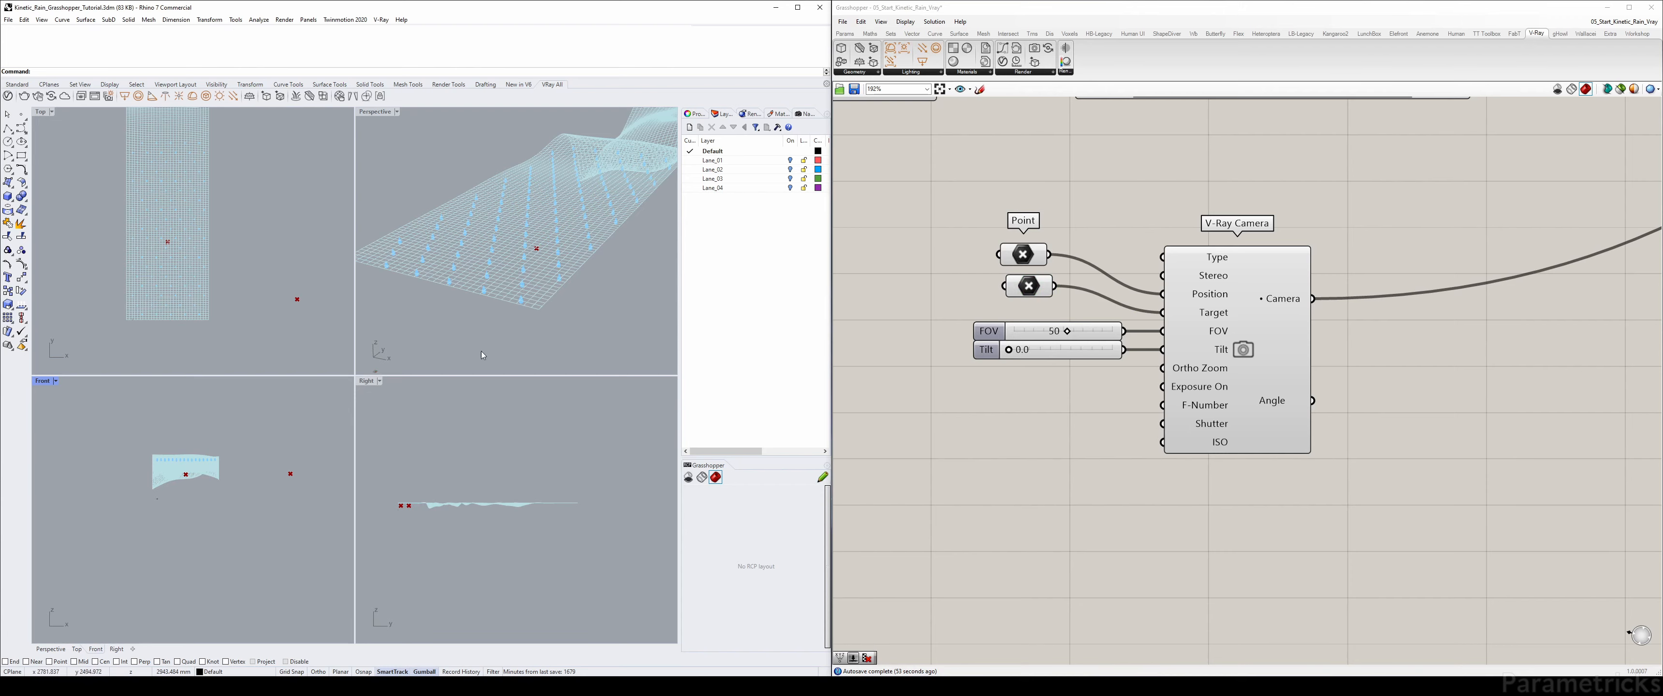
- Move the V-Ray Timeline slider to frame 1326
scroll(404, 502, up, 4)
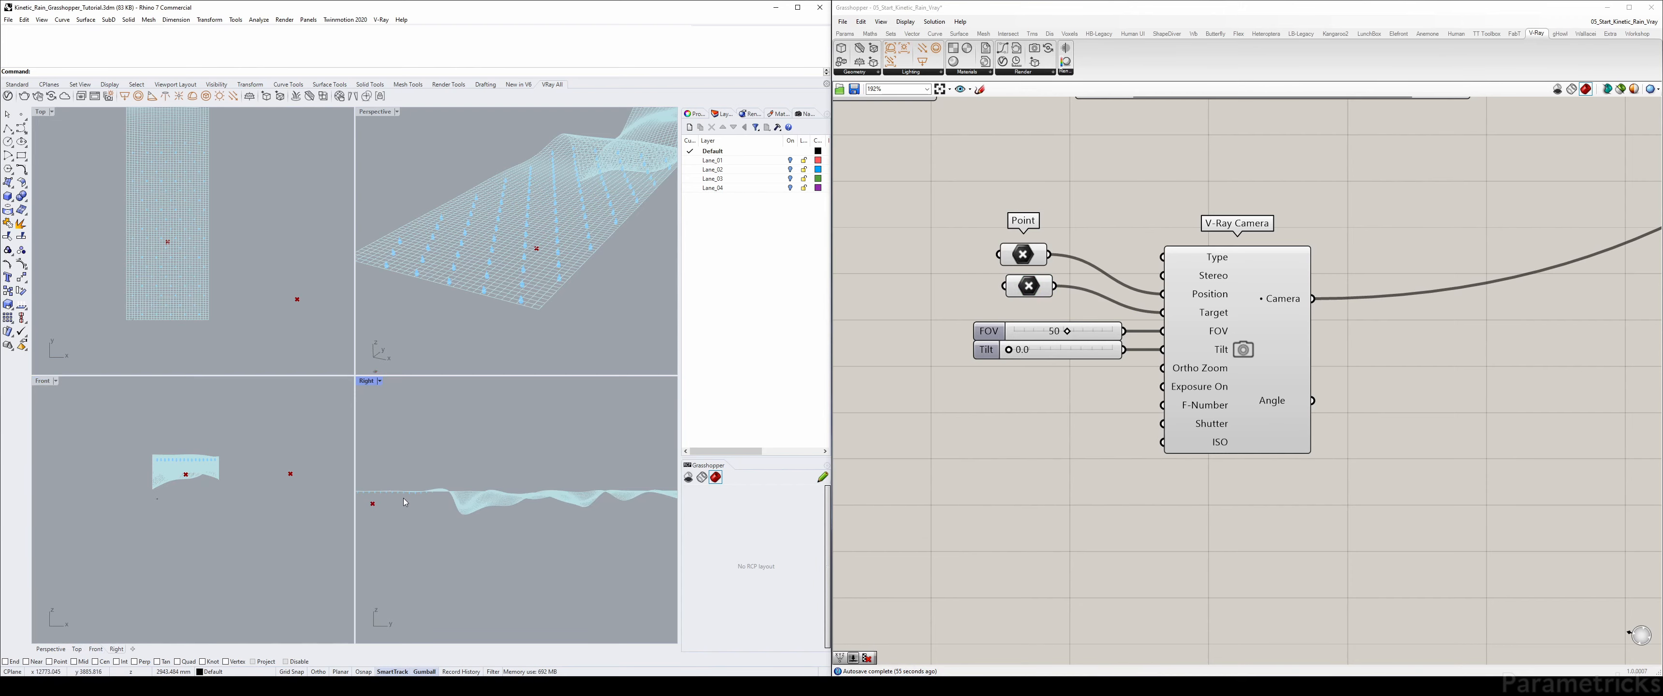
scroll(404, 502, down, 3)
scroll(1062, 169, down, 6)
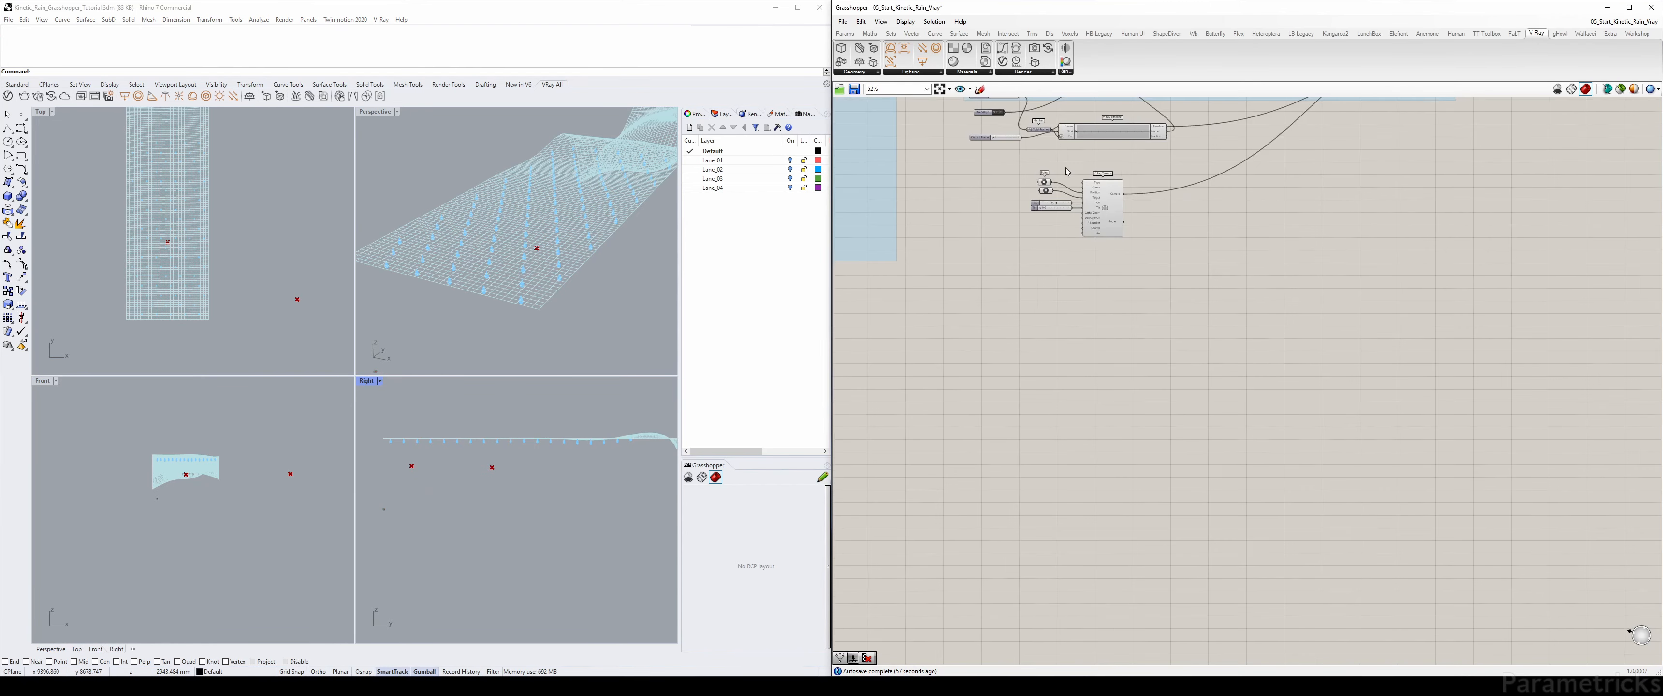
scroll(1067, 172, up, 6)
drag(1135, 302, 1179, 303)
scroll(1230, 245, down, 3)
scroll(1230, 245, down, 4)
- Turn off the preview of the Custom Preview component fed by Mesh Edges in the Animation Setup group
right_drag(1230, 245, 995, 354)
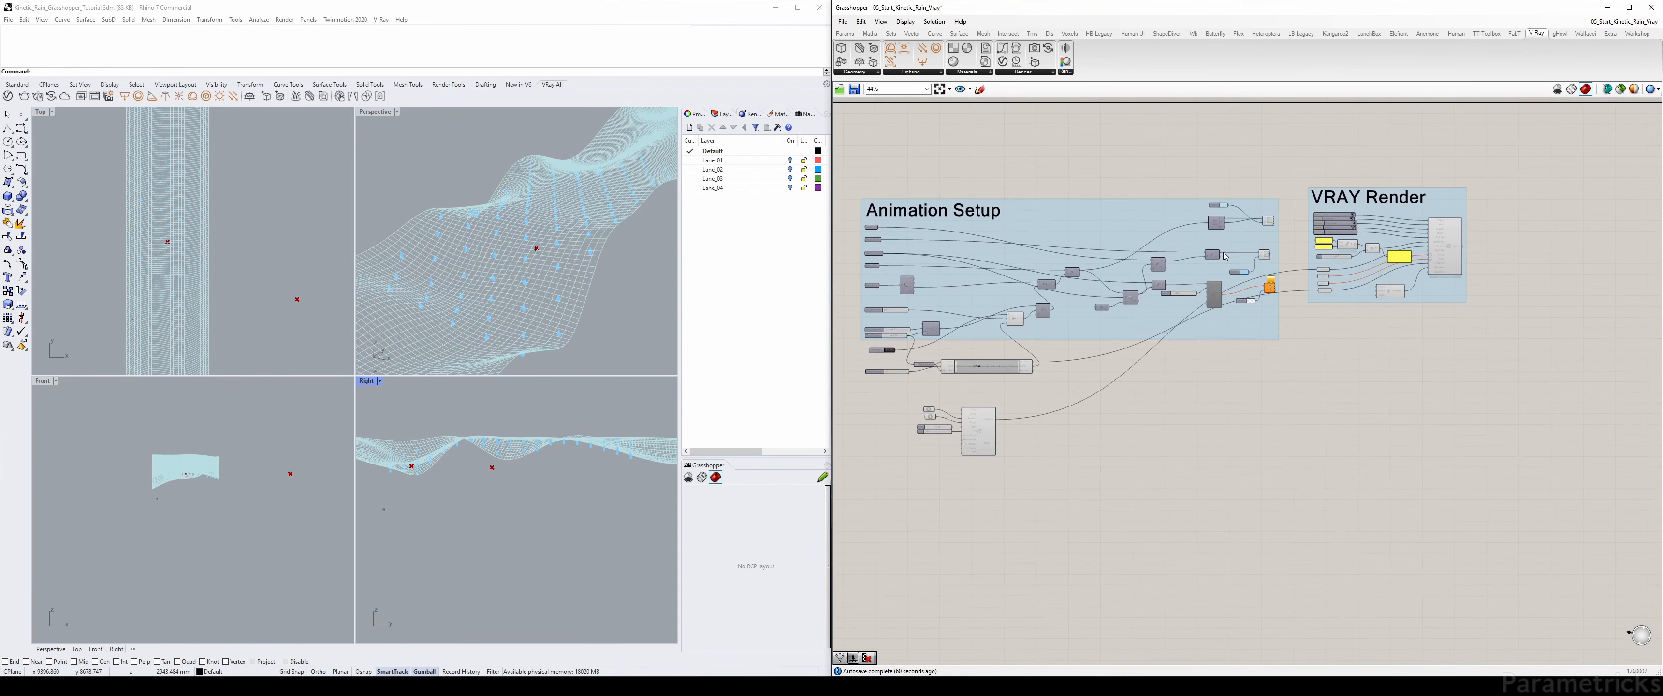
scroll(1251, 208, up, 4)
click(1288, 228)
key(ctrl+q)
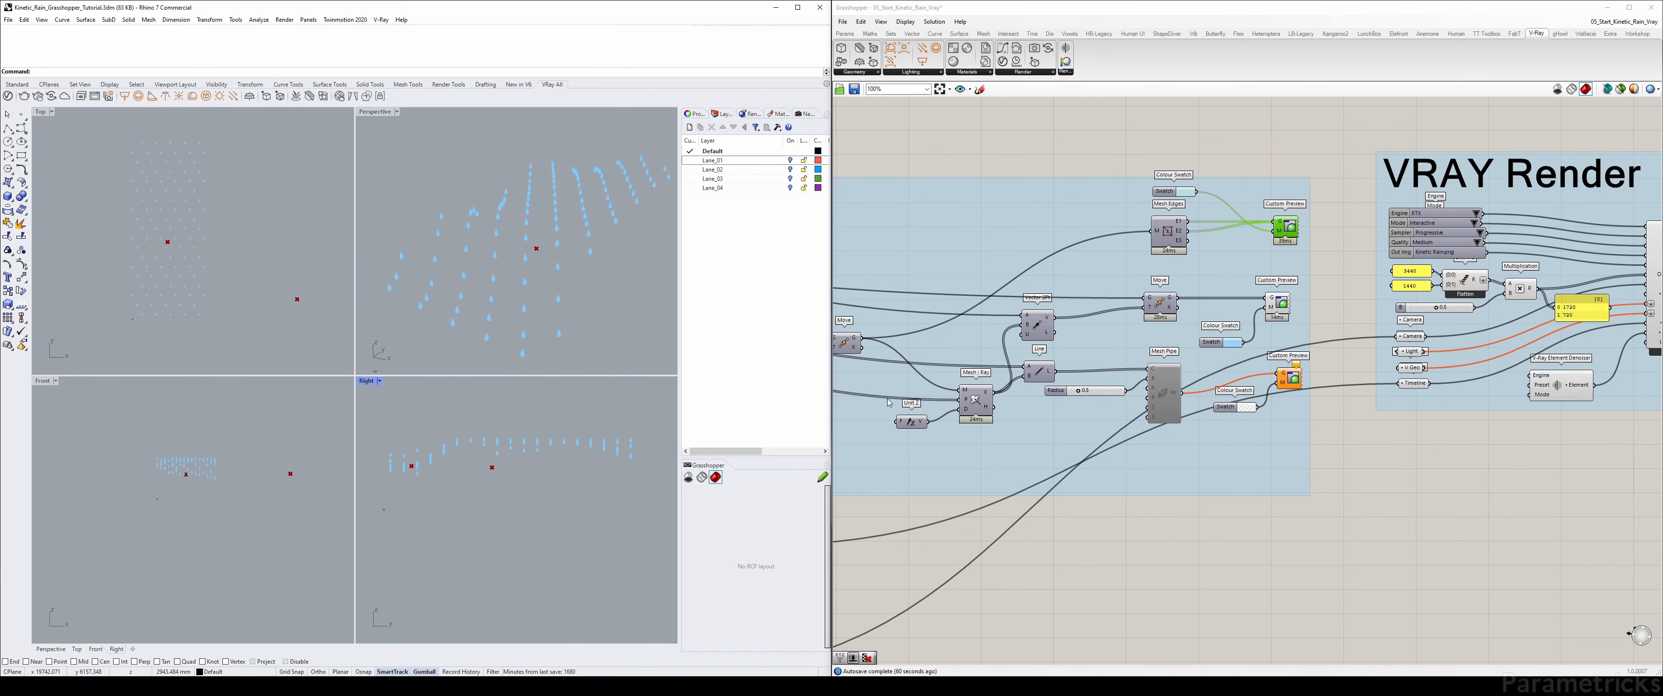
- Select the two Point parameters of the V-Ray Camera and move the Position one slightly farther above the Target one
right_drag(917, 380, 1221, 236)
scroll(1059, 387, down, 7)
scroll(1033, 419, up, 6)
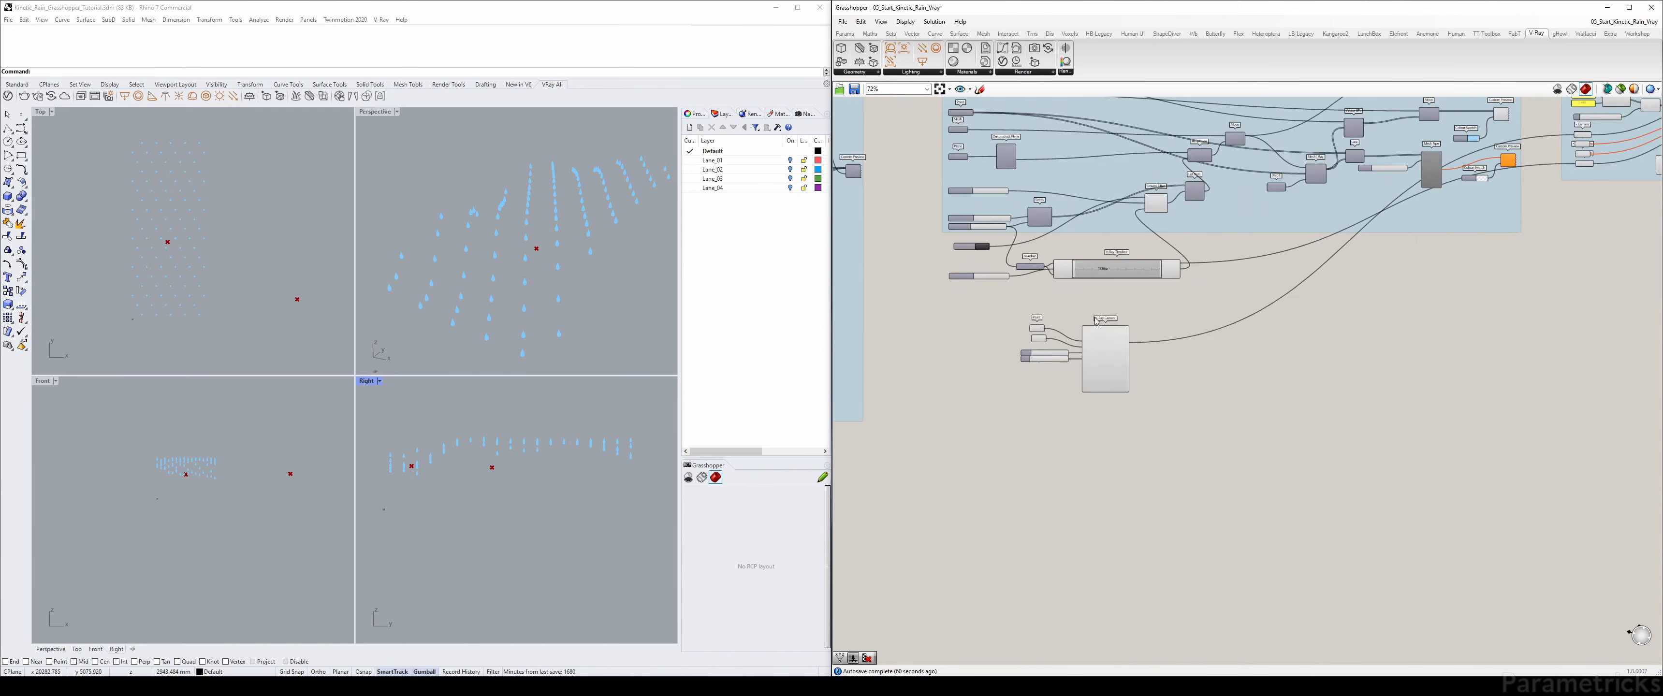
scroll(1091, 334, up, 2)
click(988, 333)
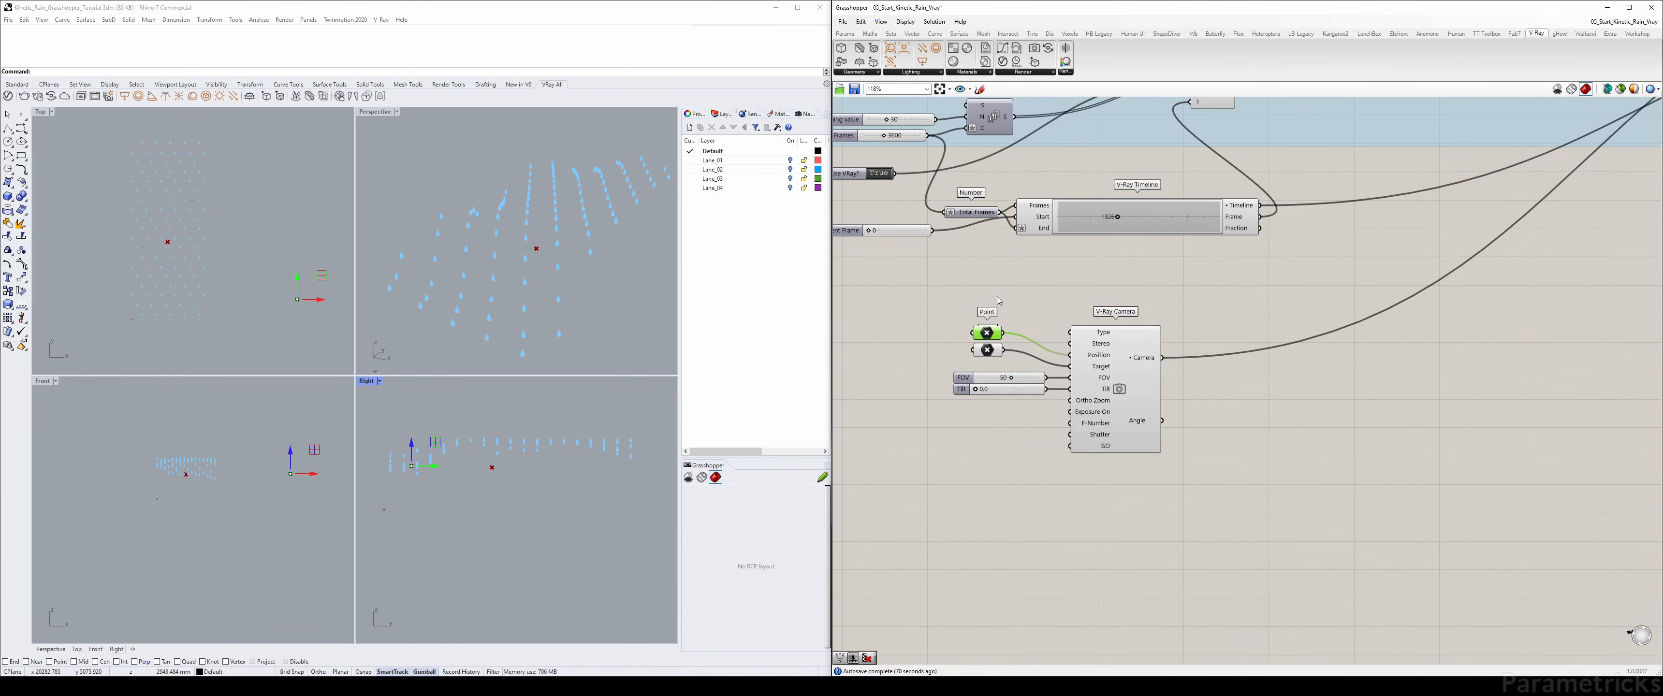
drag(1001, 297, 960, 363)
scroll(1010, 342, up, 2)
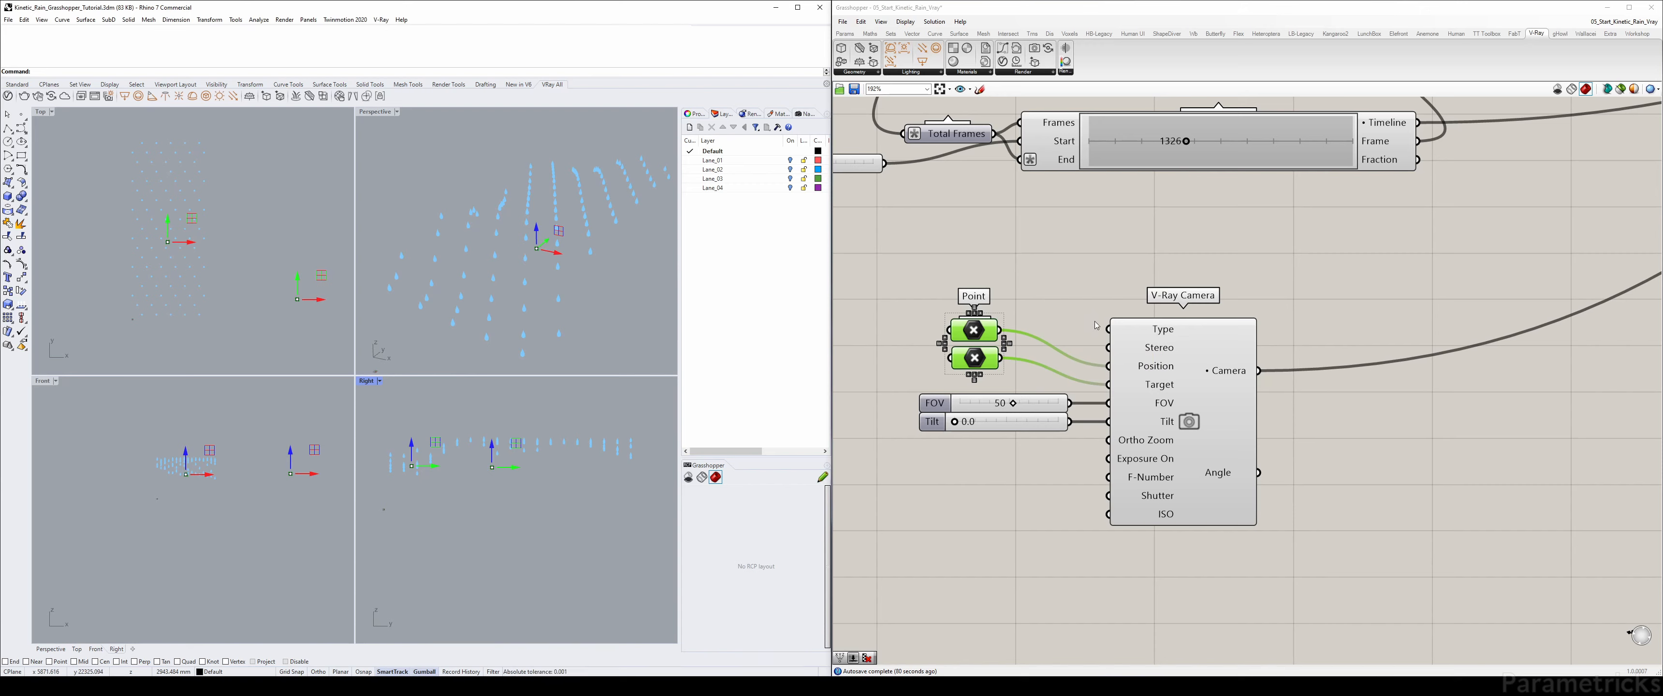
drag(976, 330, 980, 325)
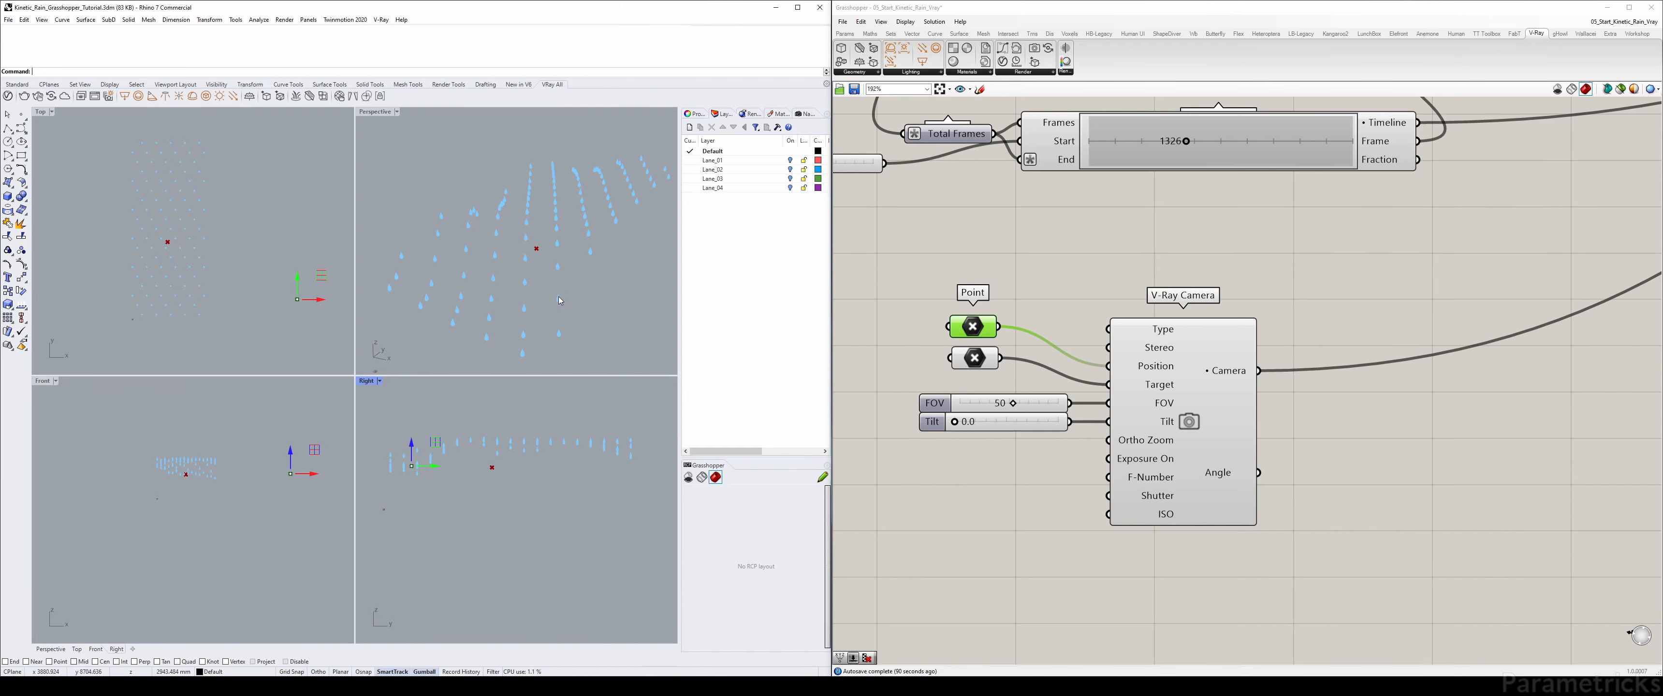
- Add a V-Ray Geometry component to the canvas in the free space below the V-Ray Camera
scroll(987, 279, down, 4)
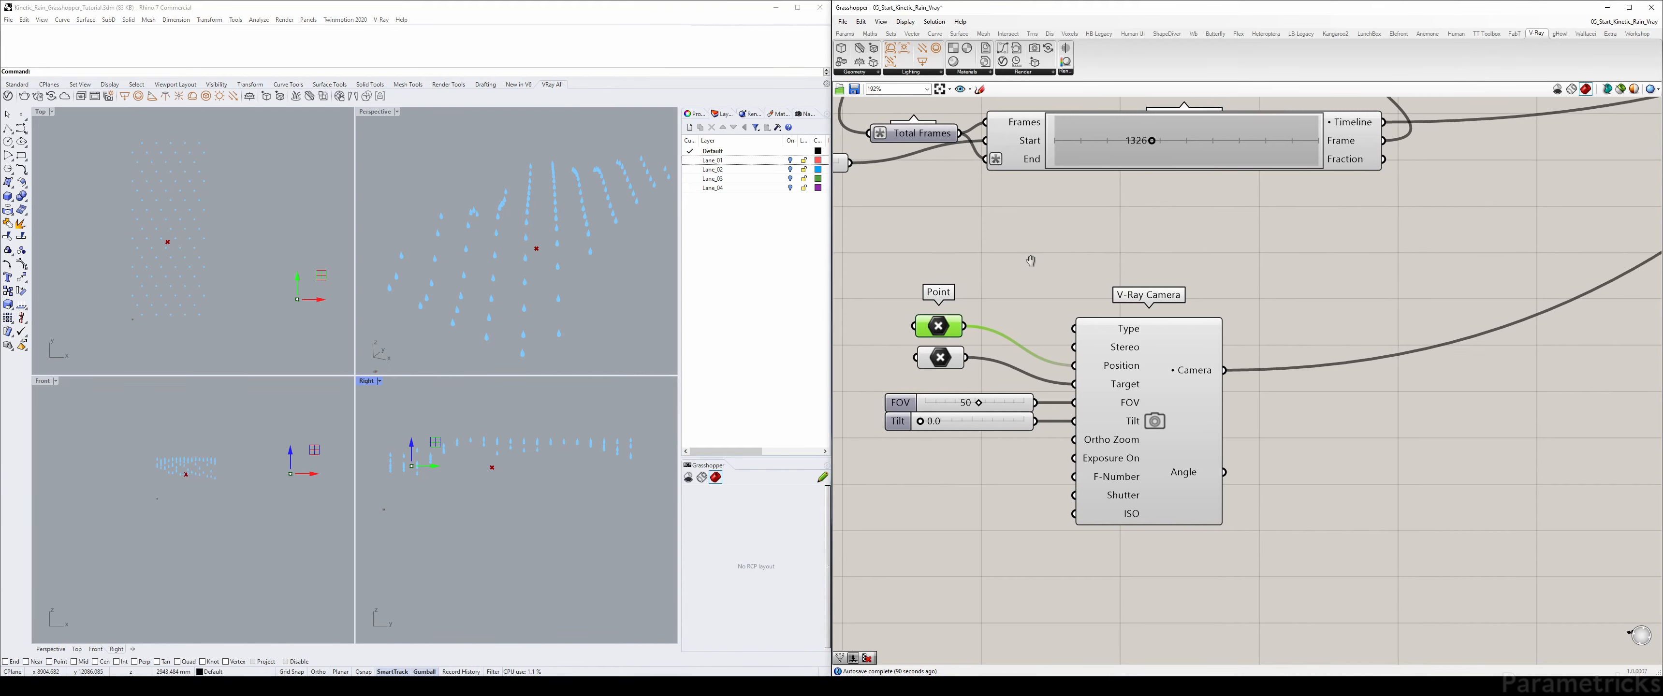
scroll(1114, 293, down, 2)
right_drag(1114, 292, 932, 356)
scroll(1335, 194, up, 4)
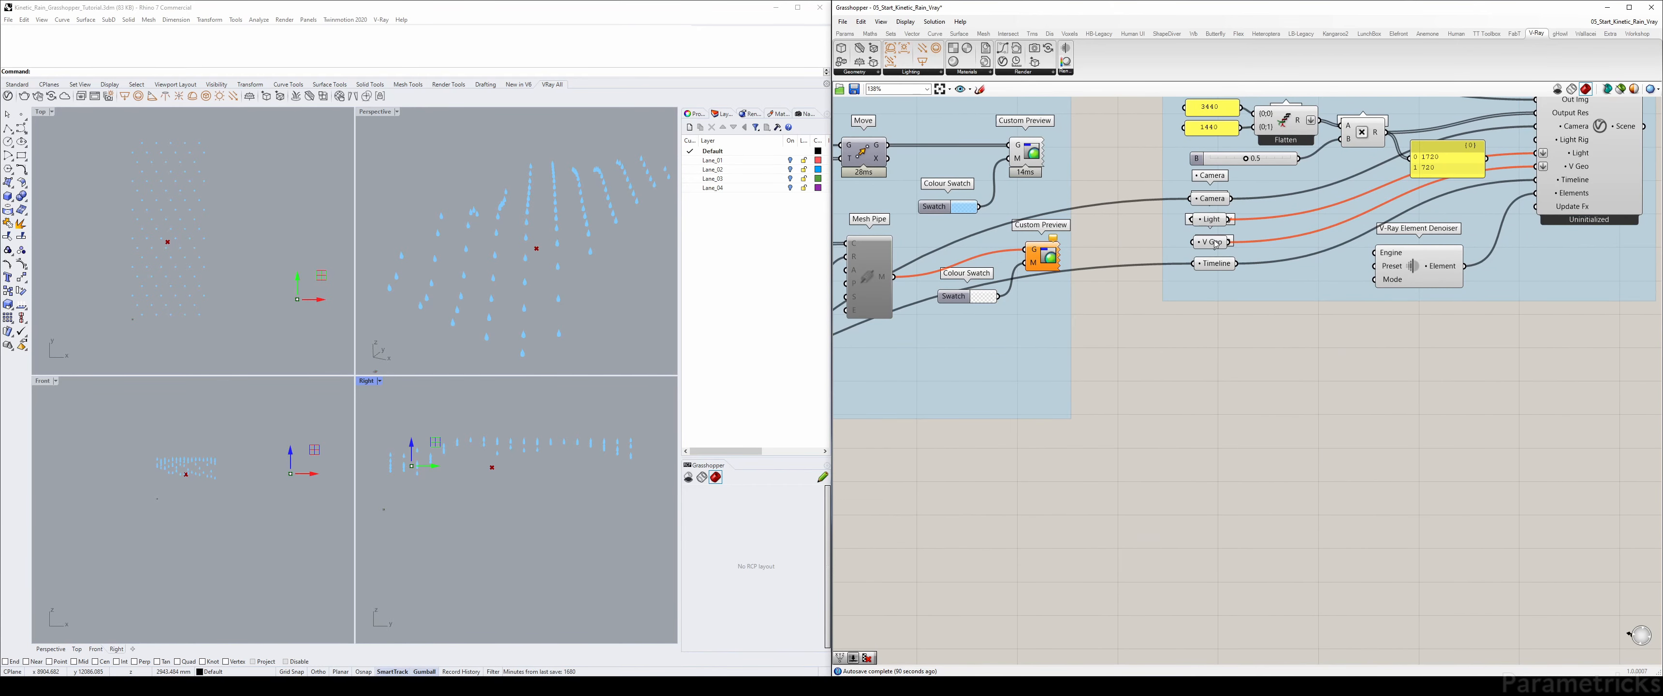
scroll(1215, 244, down, 4)
right_drag(1203, 408, 1294, 227)
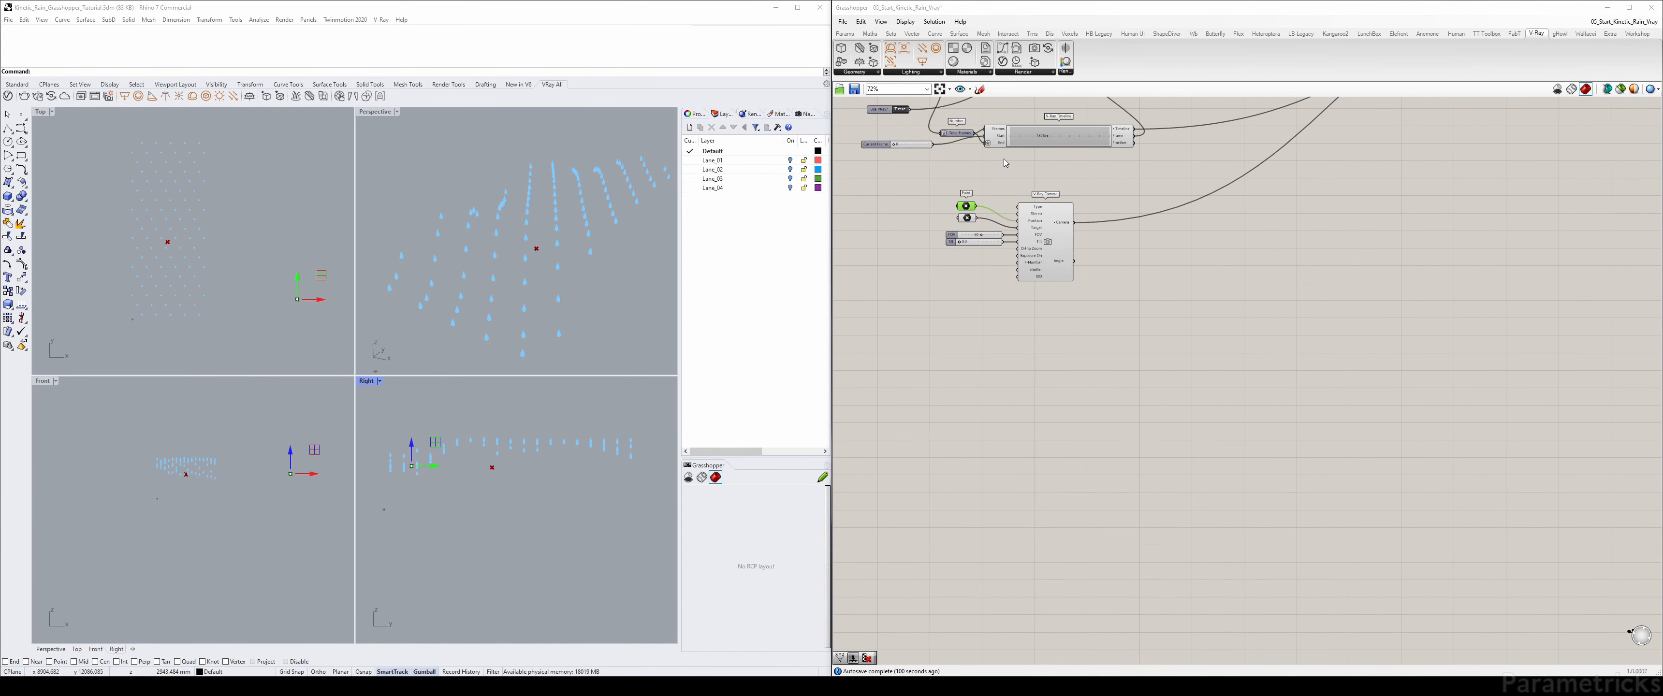
scroll(999, 120, up, 3)
click(1026, 72)
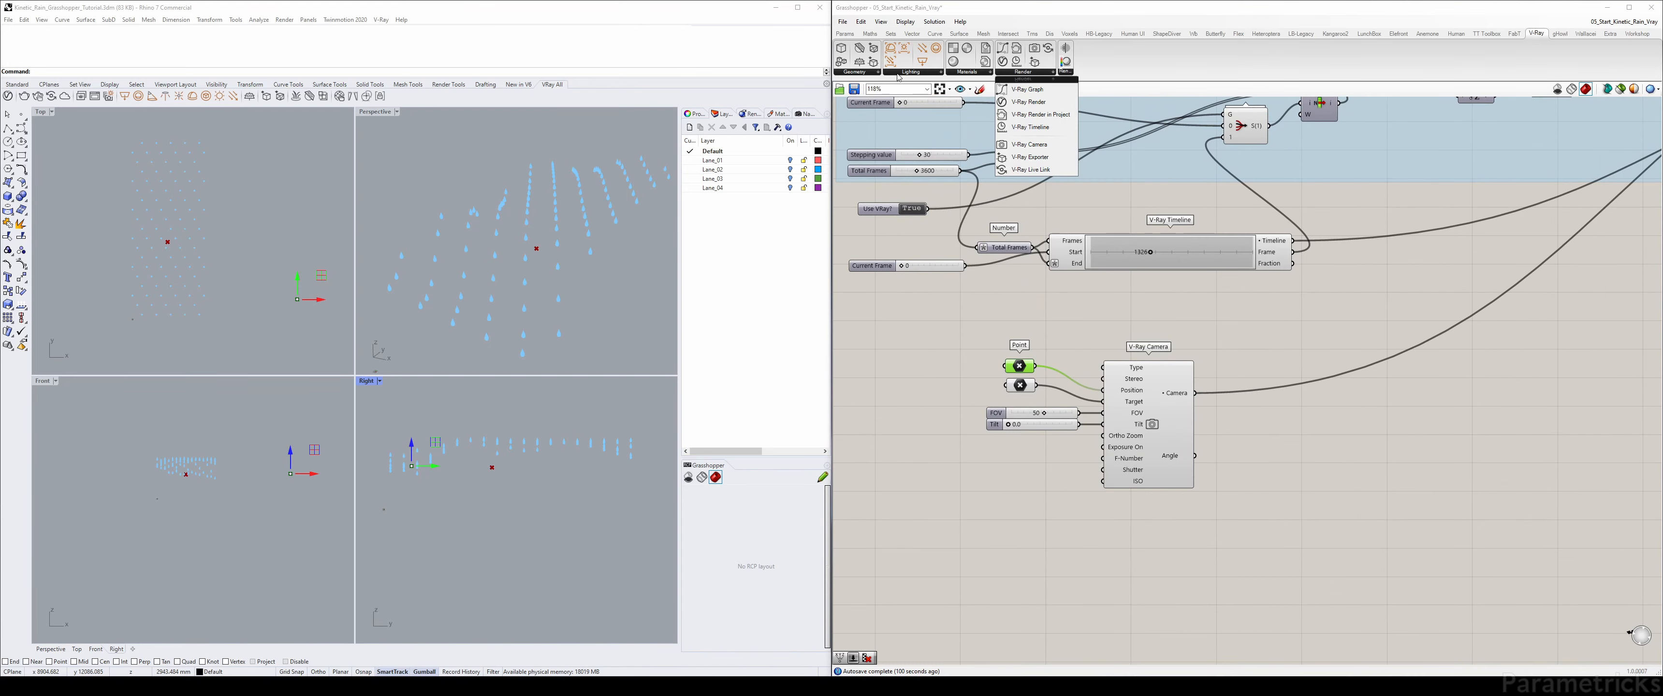
click(857, 72)
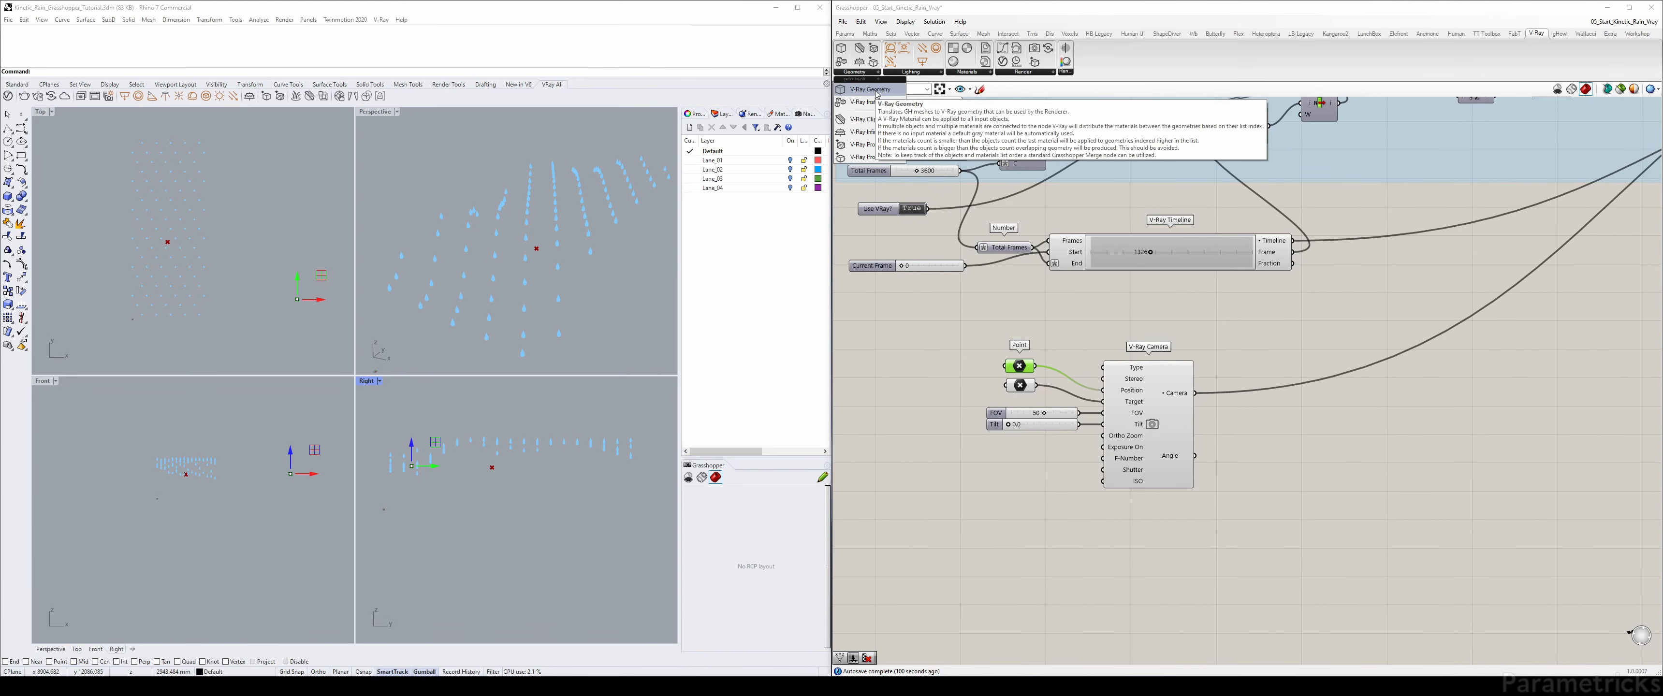
click(877, 94)
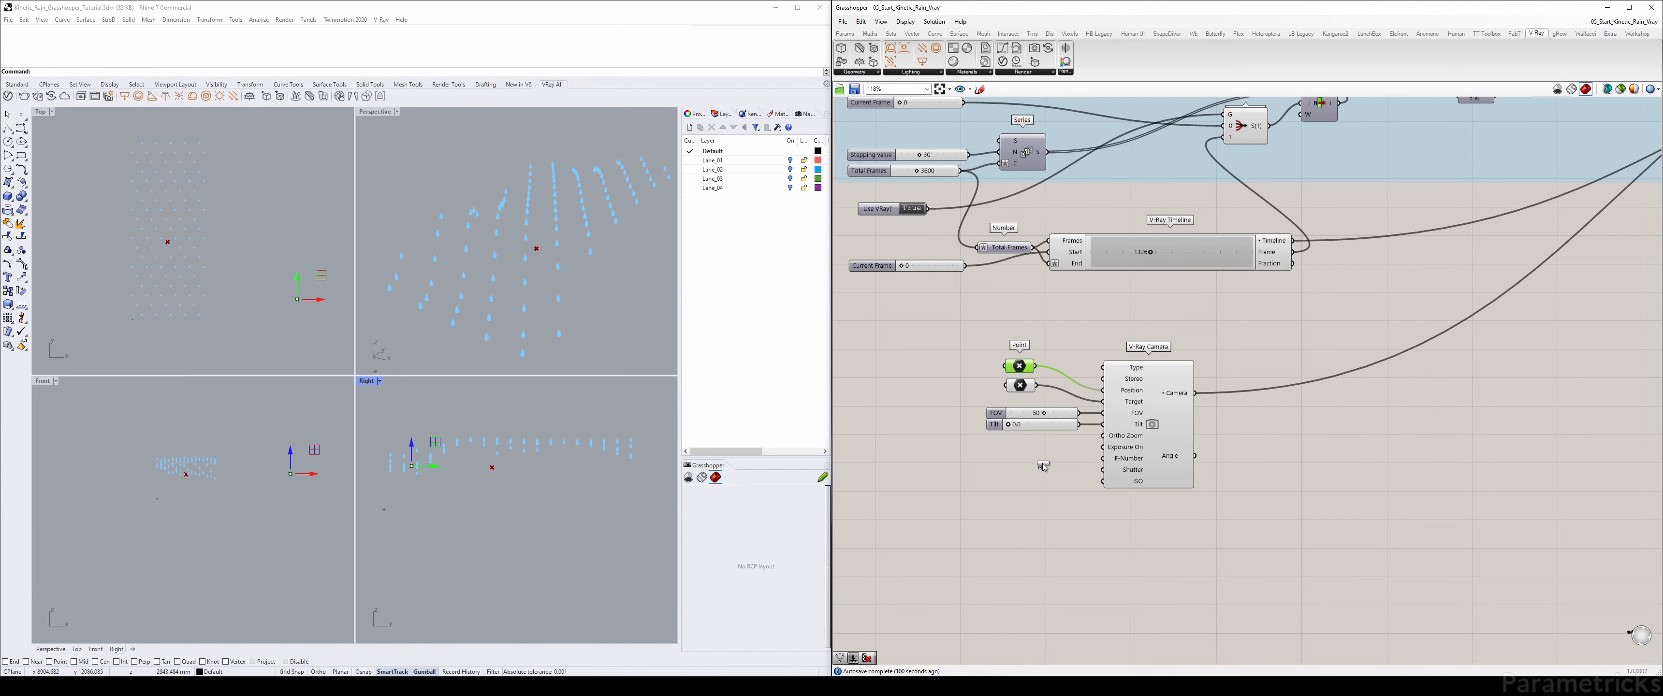
click(1044, 464)
right_drag(1059, 501, 1054, 293)
drag(1042, 262, 1166, 432)
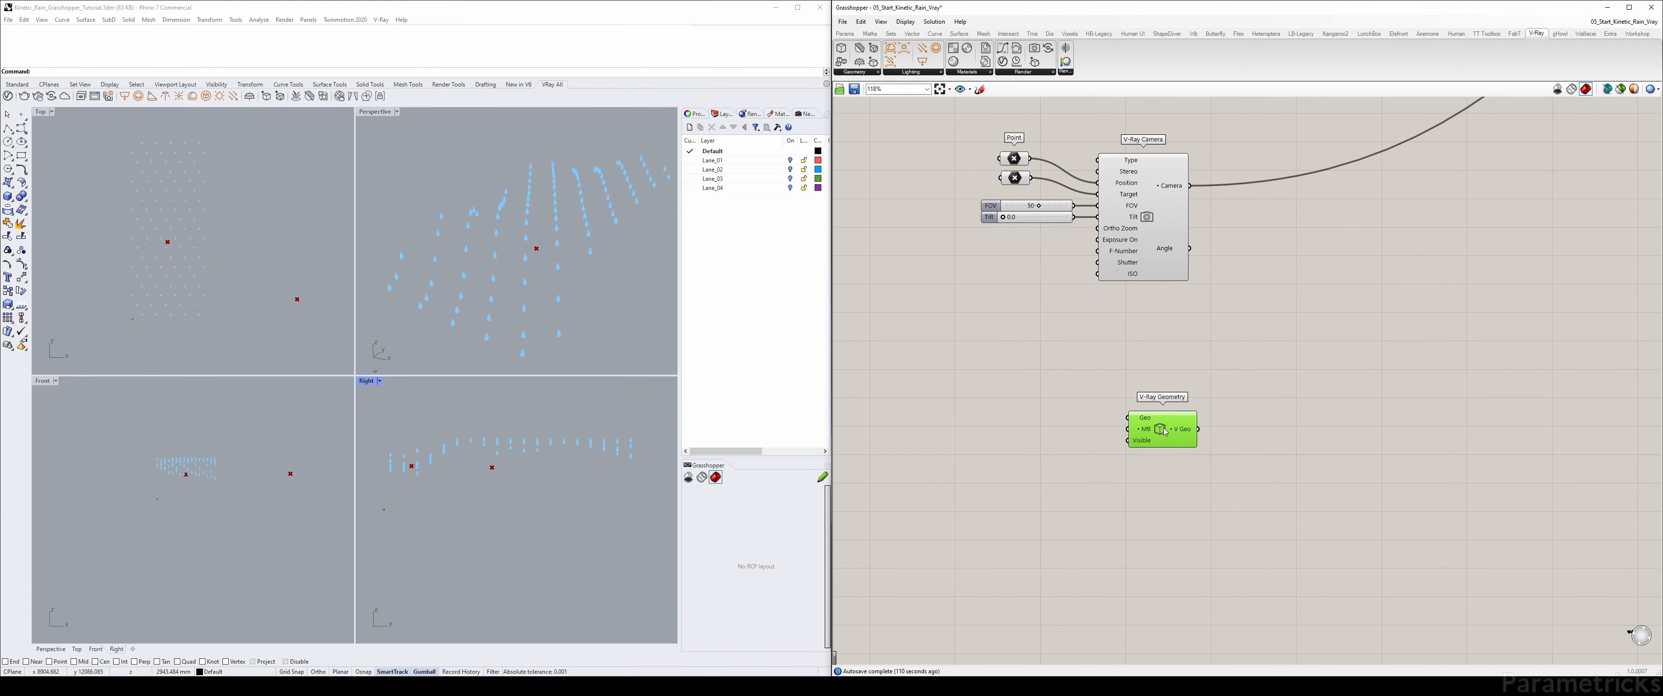
- Examine the Meshing Quality options of the V-Ray Geometry component
right_drag(1206, 331, 1120, 334)
scroll(1060, 379, up, 4)
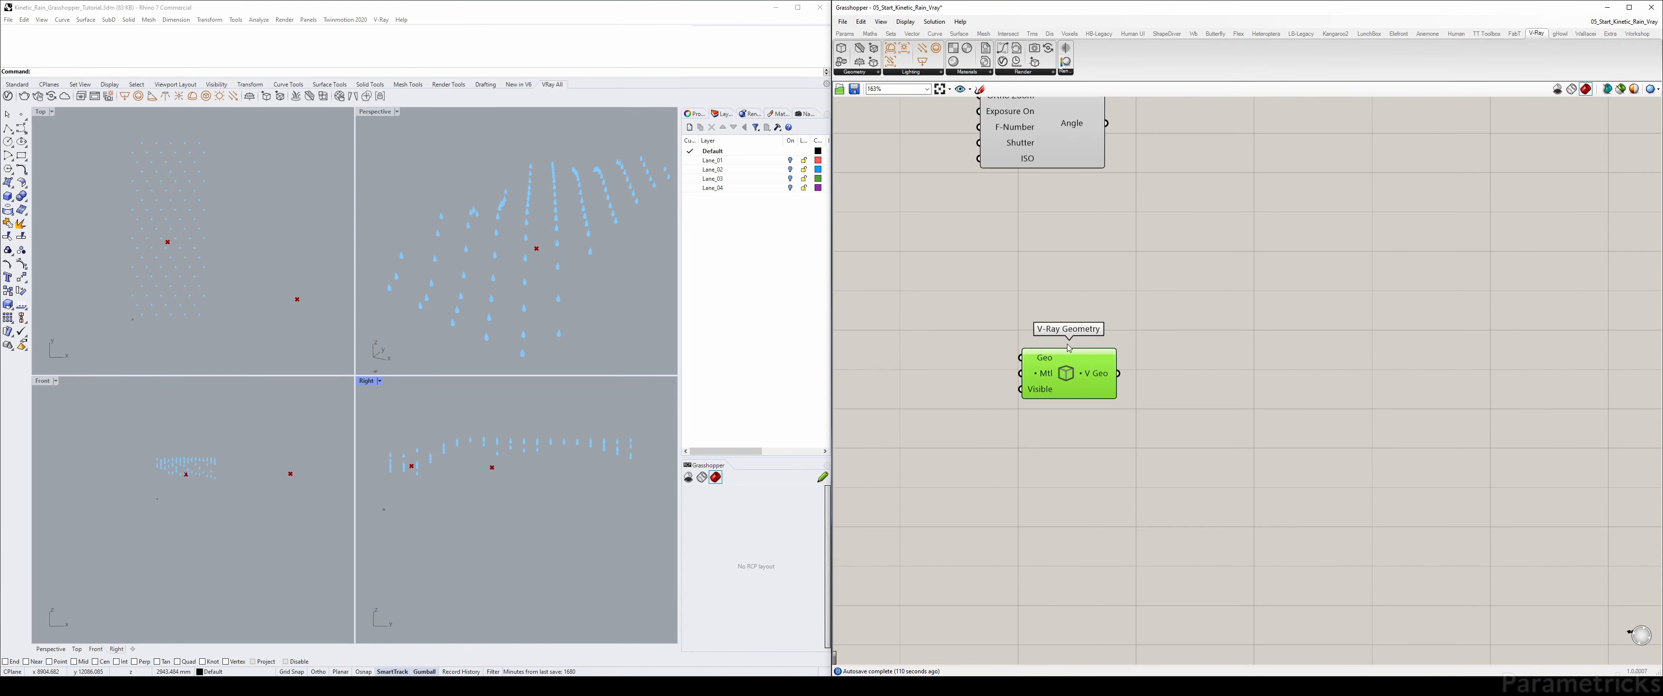
right_click(1065, 380)
mouse_move(1130, 441)
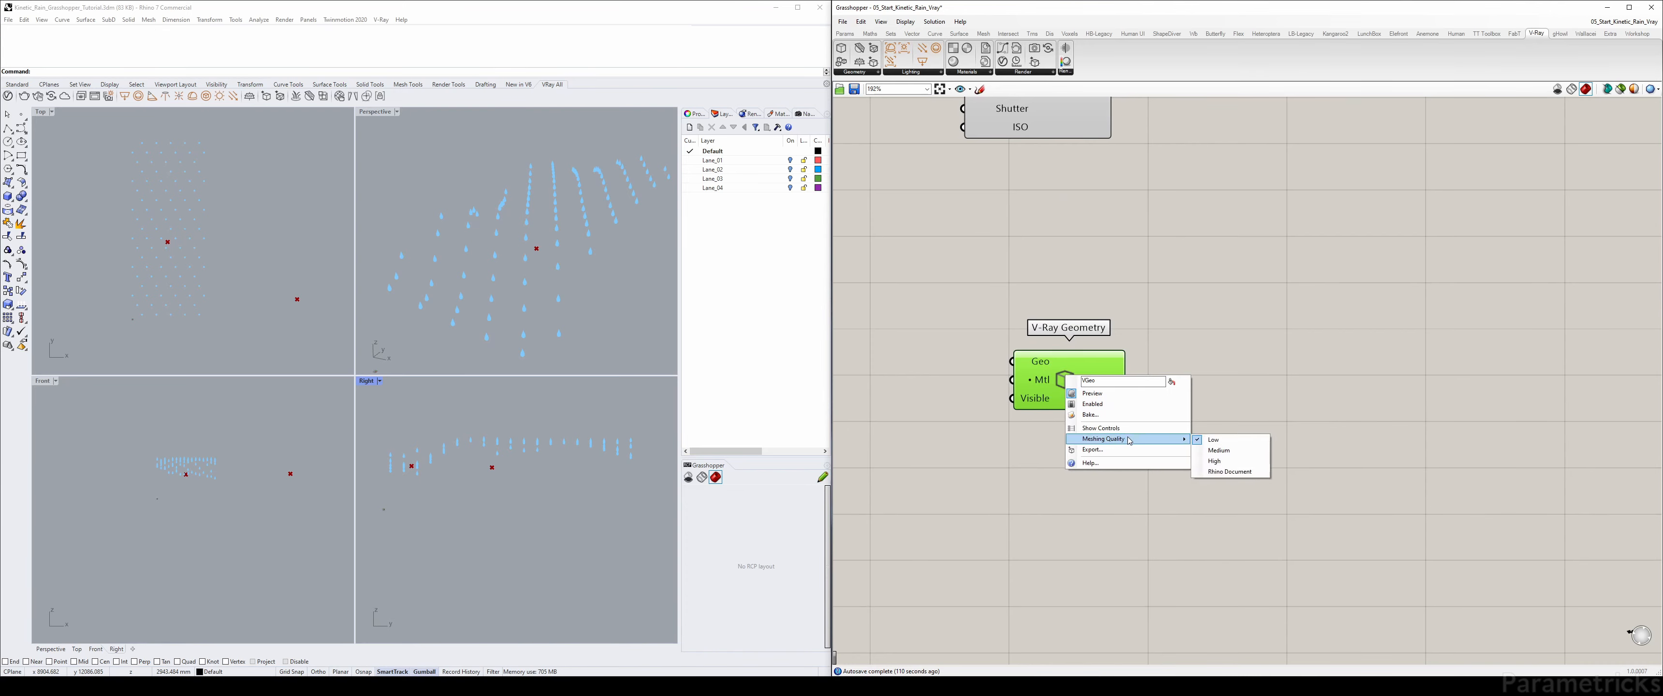
click(1048, 374)
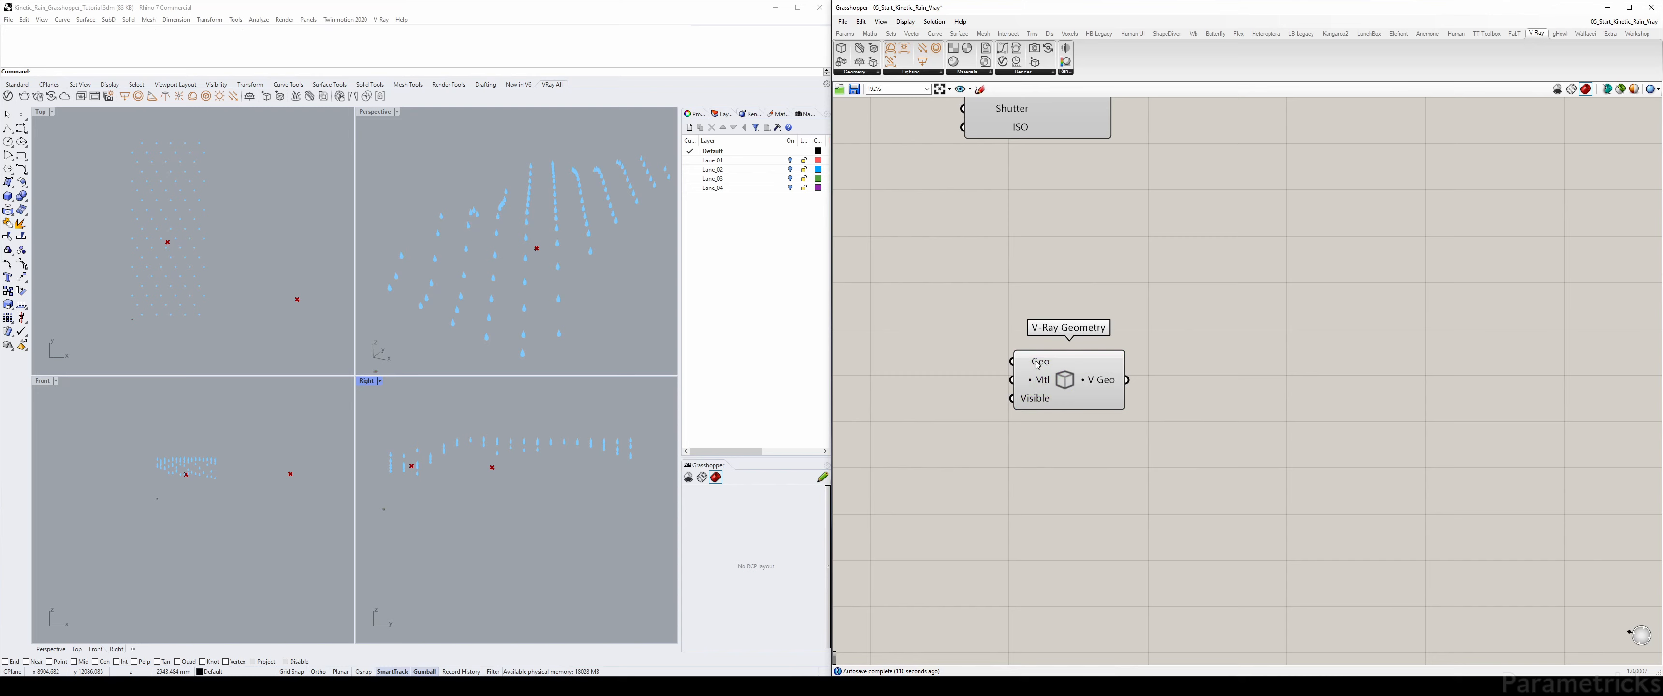
right_click(1064, 379)
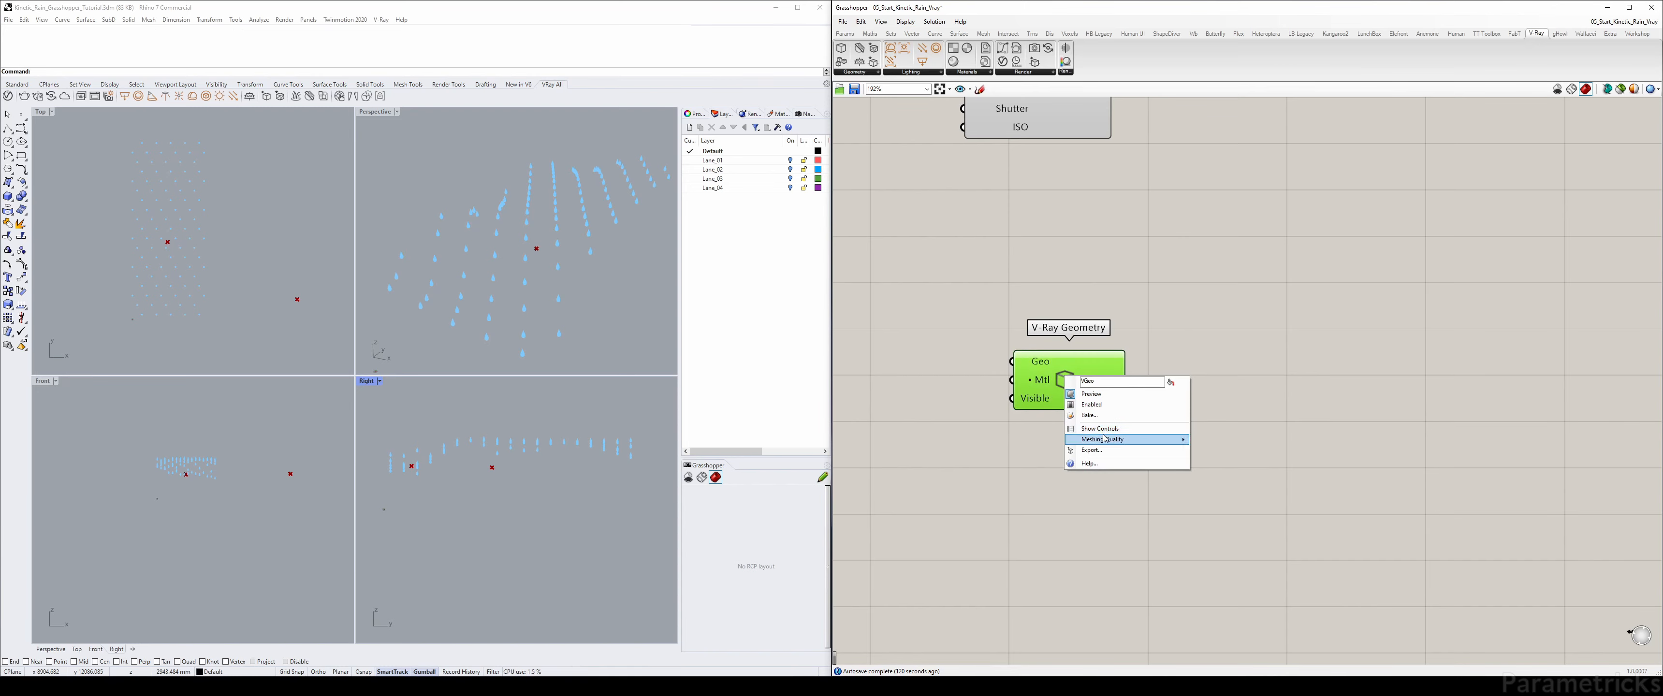
click(1041, 383)
click(979, 350)
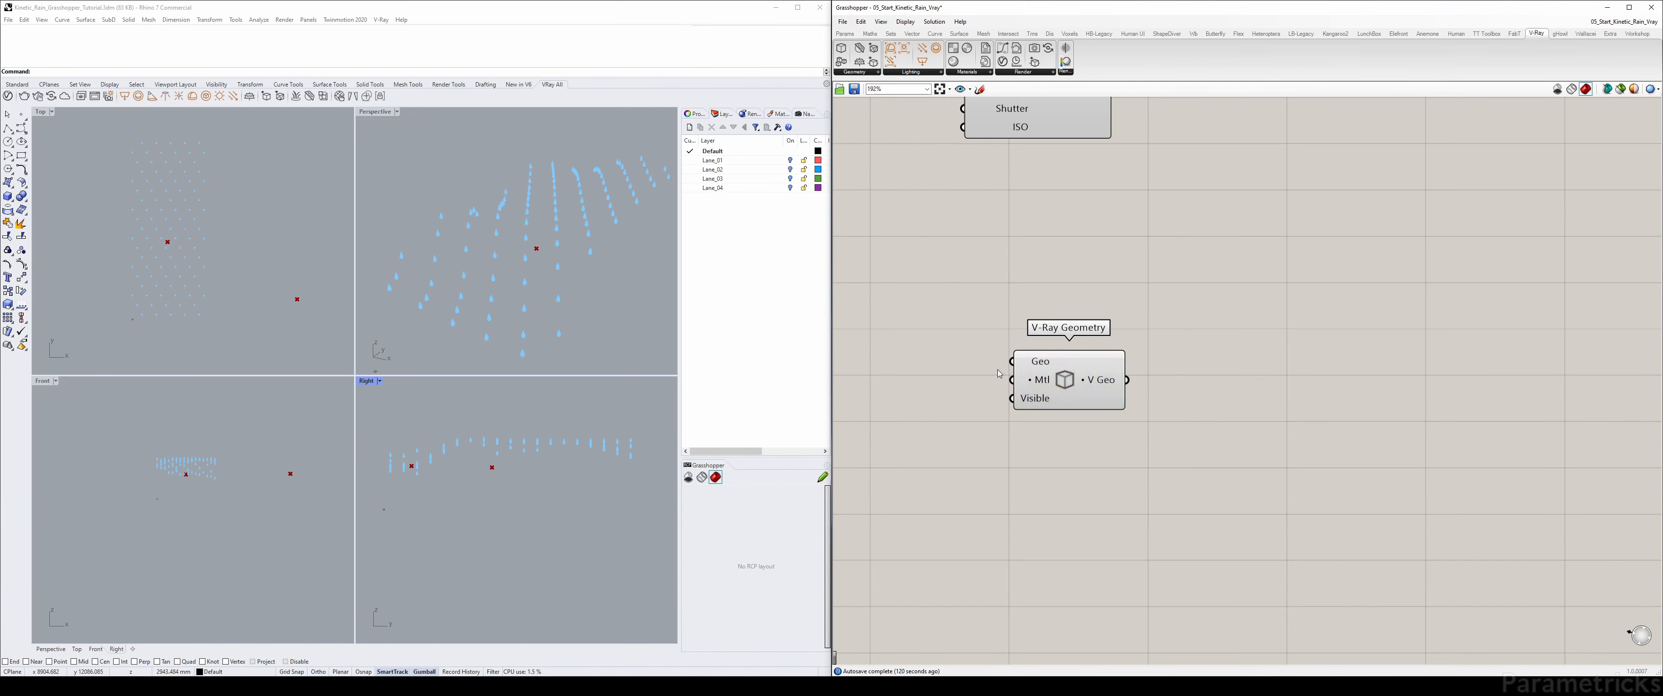
right_drag(989, 334, 1025, 324)
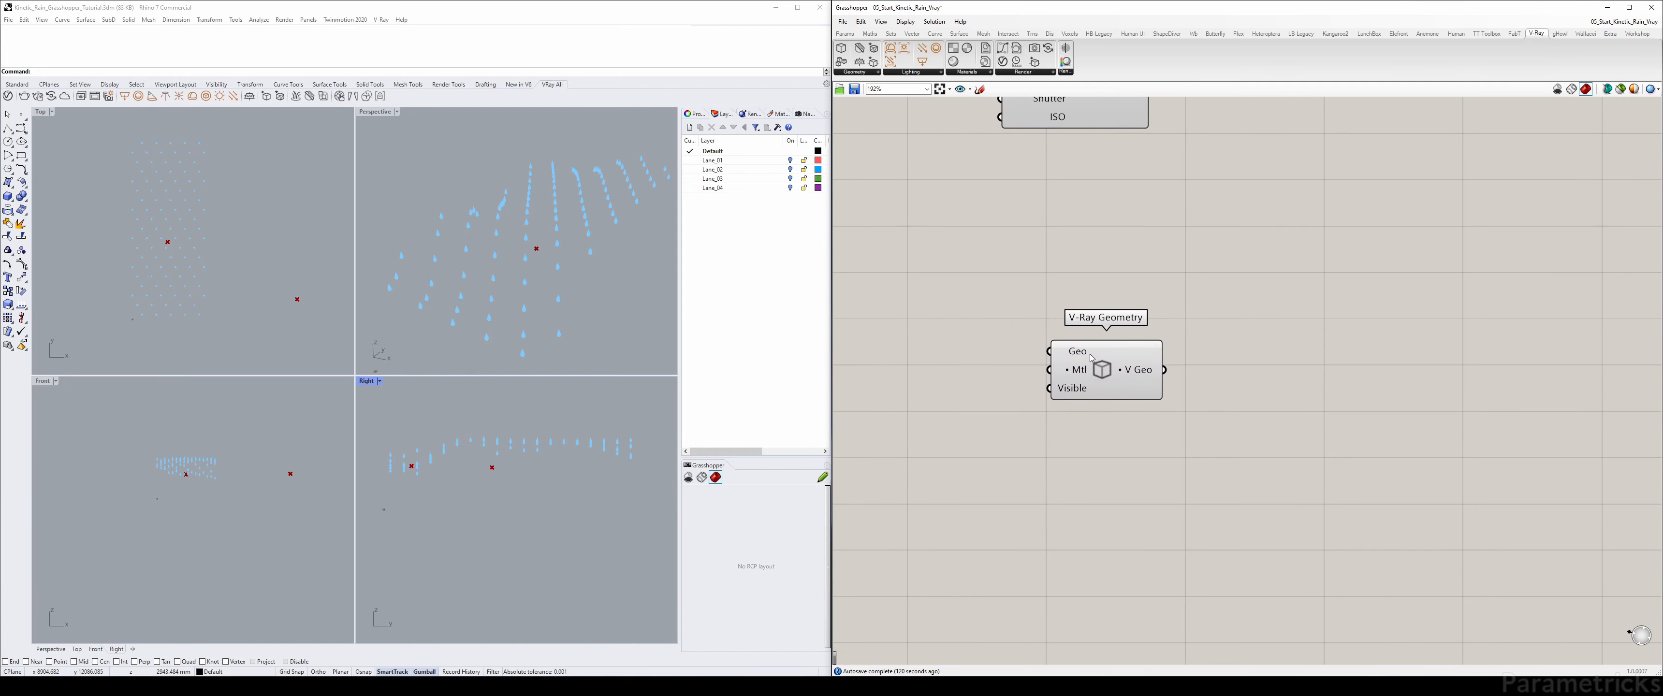
- Turn off the preview of the Move component in the Animation Setup group
mouse_move(1084, 354)
scroll(1000, 338, down, 4)
scroll(1001, 334, down, 4)
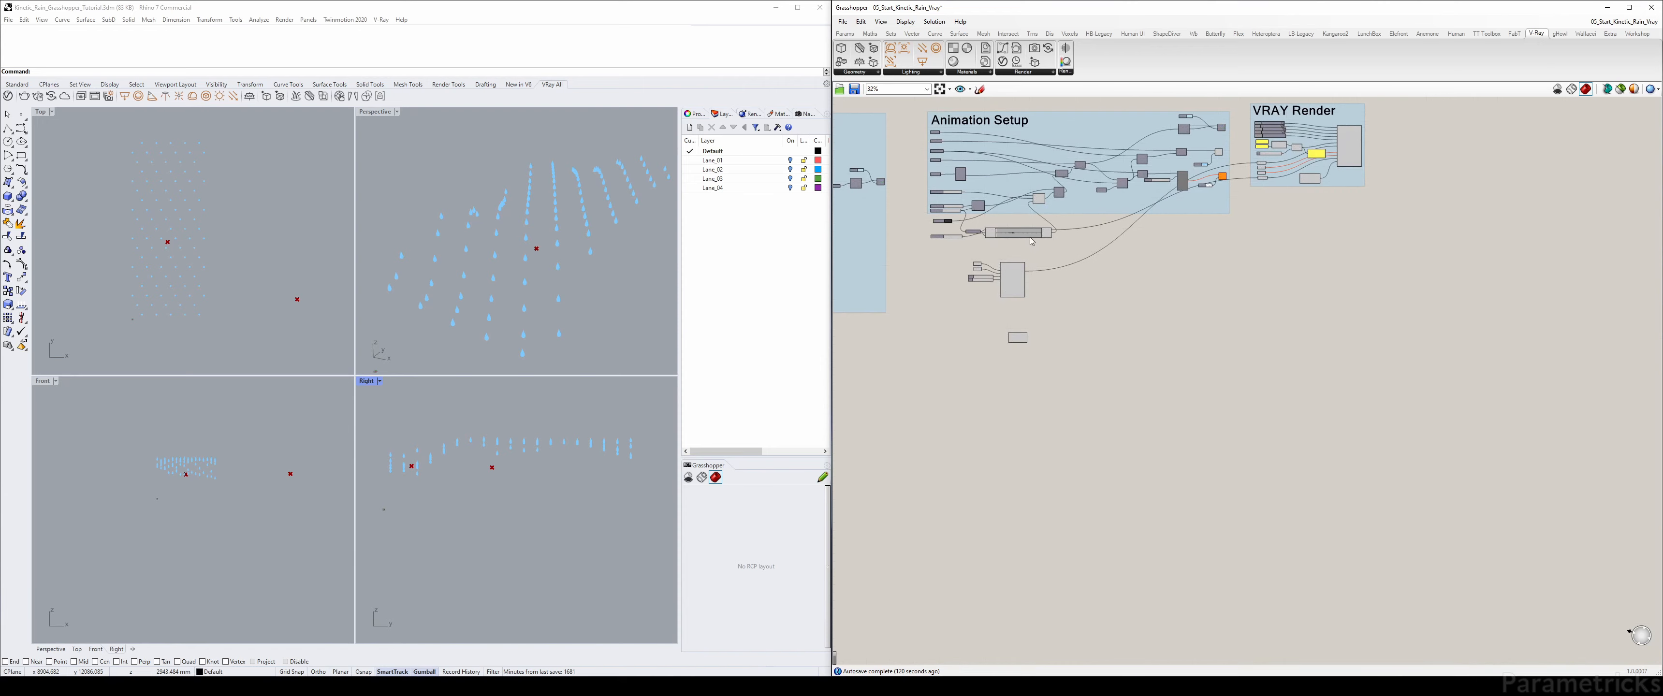
right_drag(1032, 242, 1164, 241)
scroll(1165, 242, up, 4)
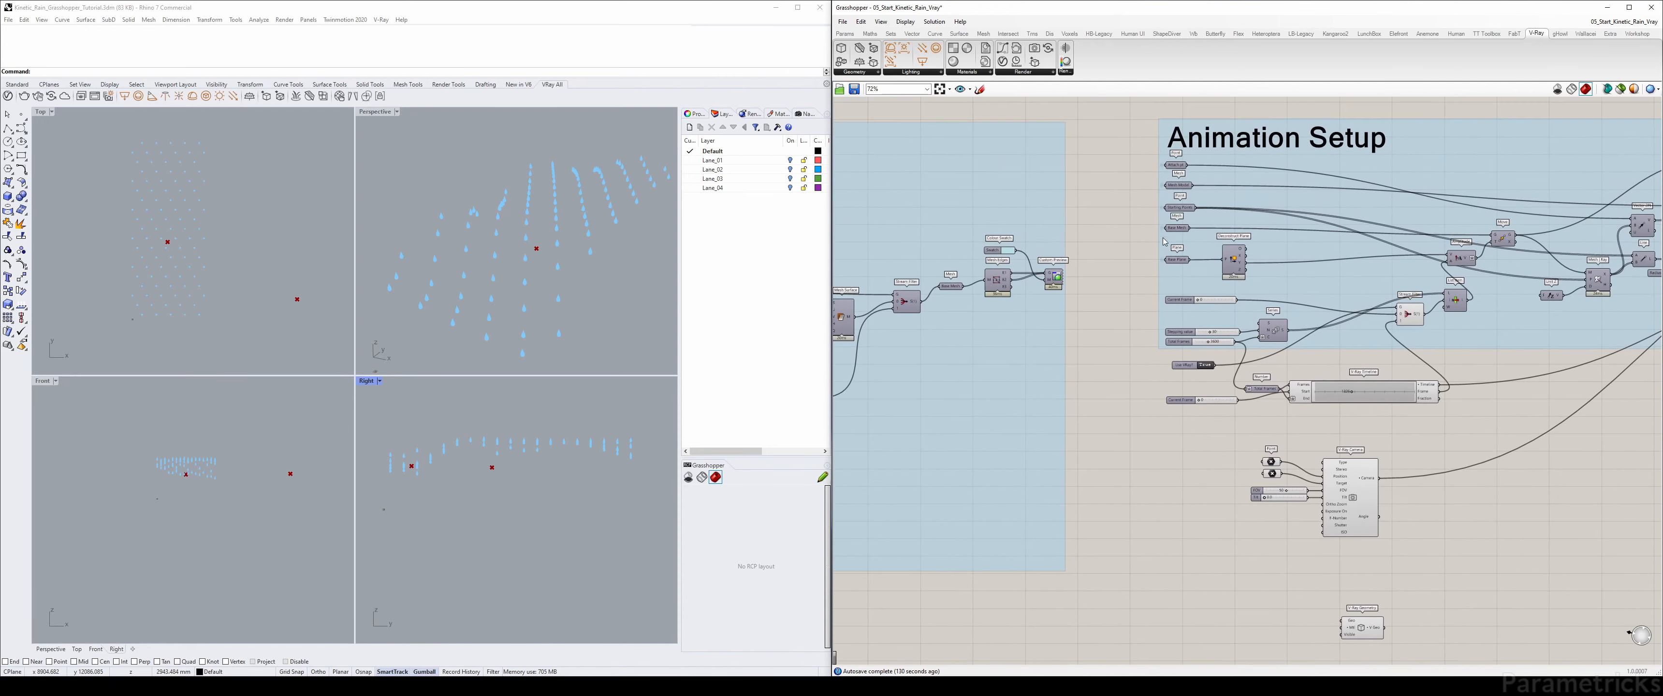
scroll(1165, 241, up, 3)
scroll(1201, 199, down, 3)
right_drag(1202, 198, 975, 200)
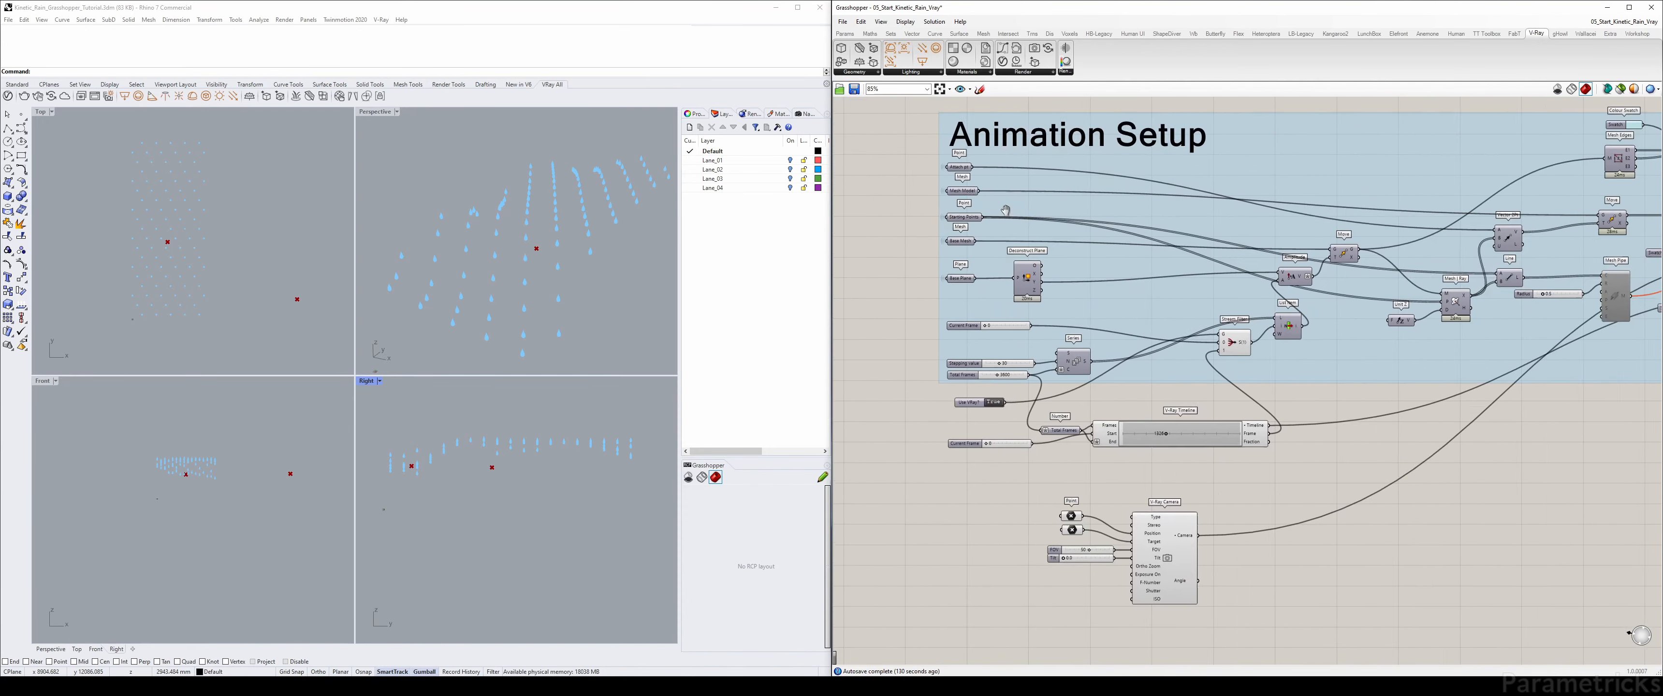
right_drag(1614, 222, 1143, 226)
scroll(1273, 242, up, 4)
click(1042, 217)
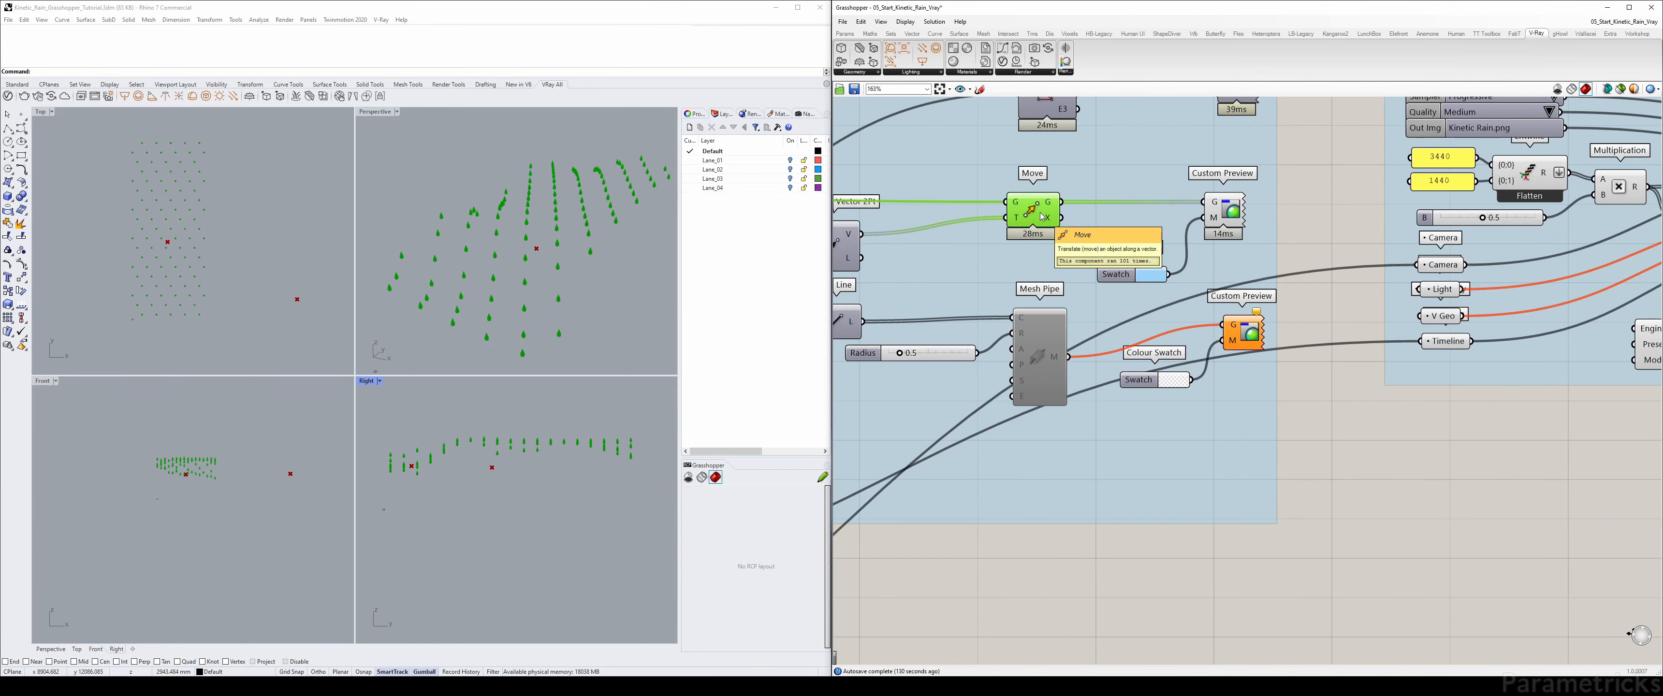
key(ctrl+q)
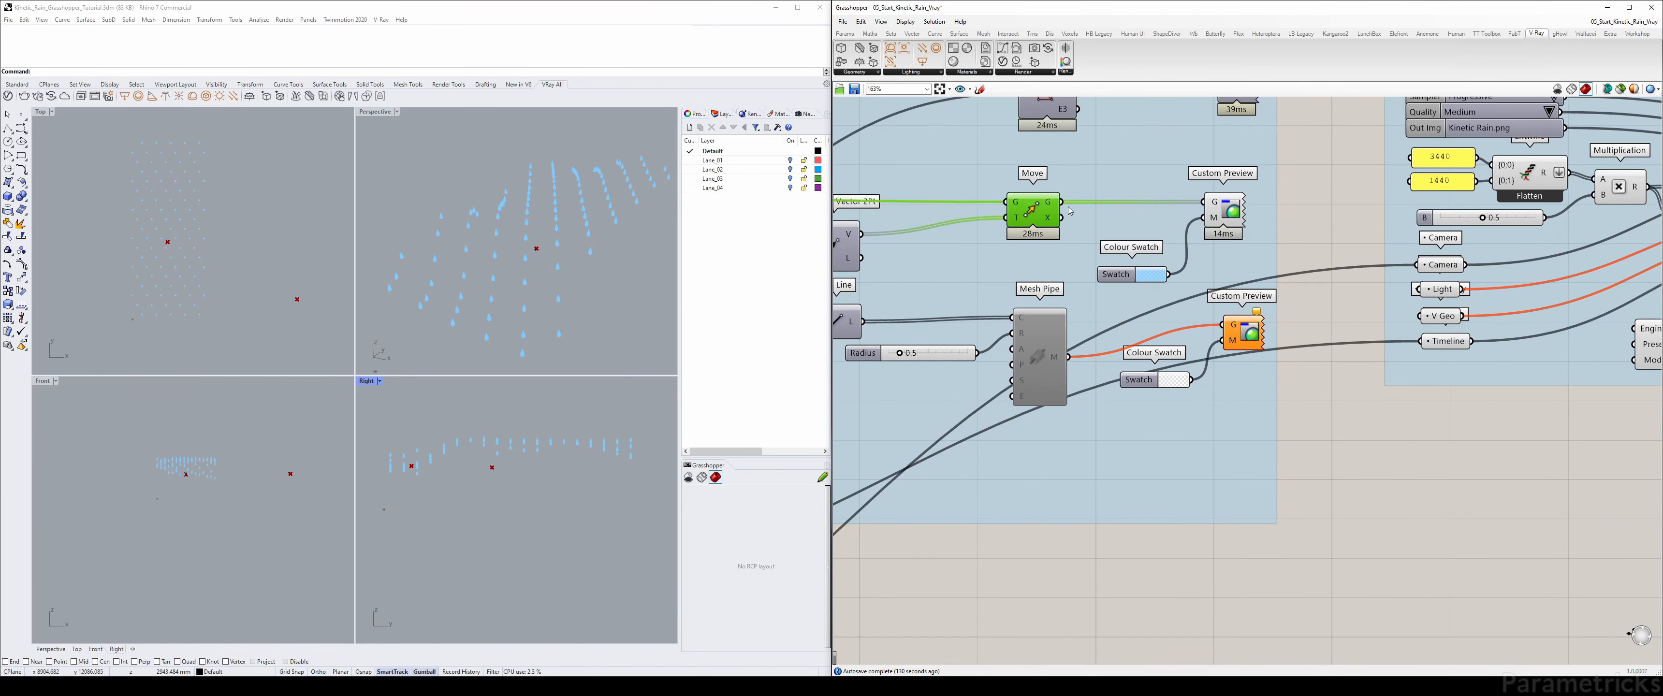
- Move the whole VRAY Render group farther away from the Animation Setup group to make room between them
right_drag(1314, 202, 1118, 202)
scroll(1116, 202, down, 4)
drag(1202, 281, 1434, 288)
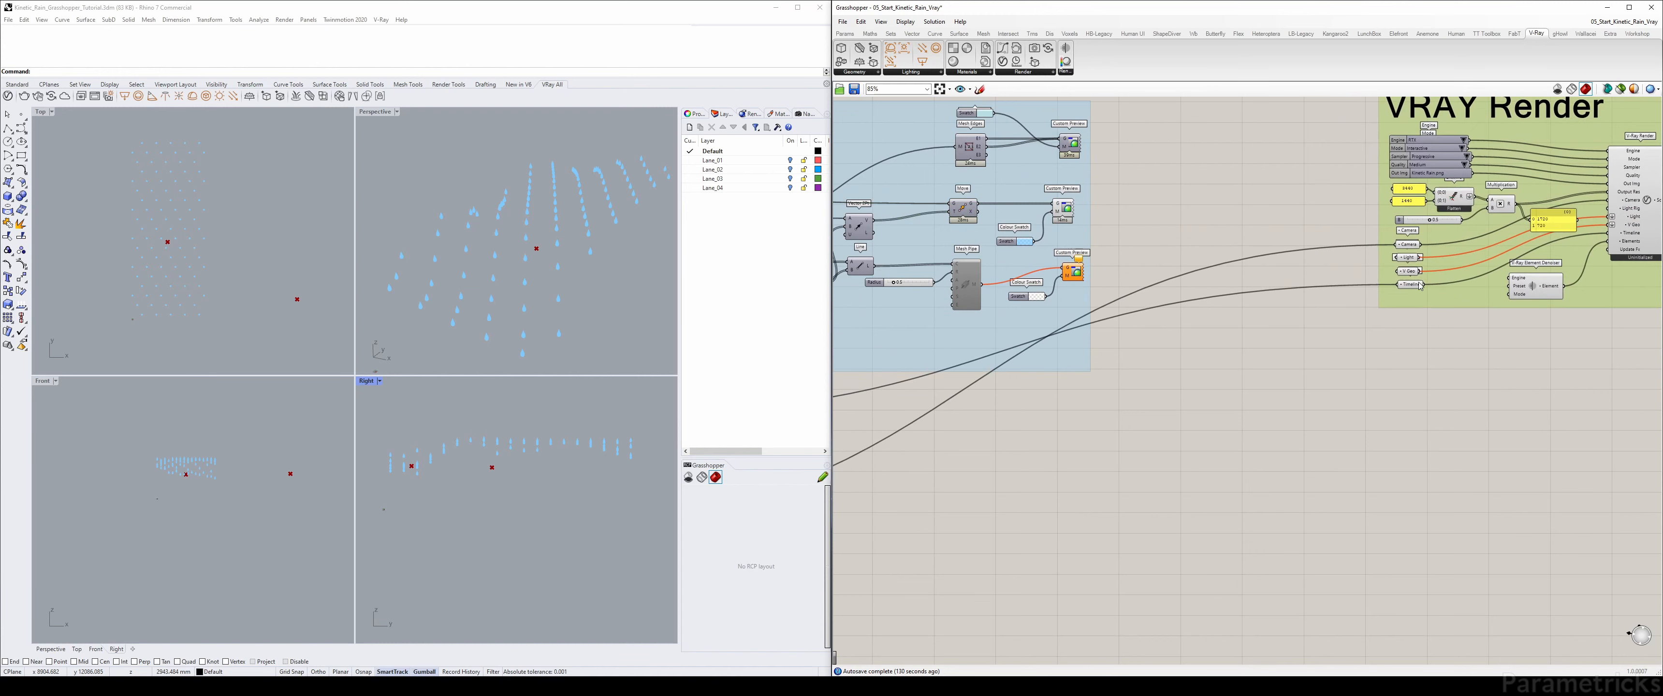
scroll(1037, 194, up, 2)
scroll(1037, 194, up, 1)
- Add a Geometry parameter and feed it from the Move component's Geometry output
click(945, 210)
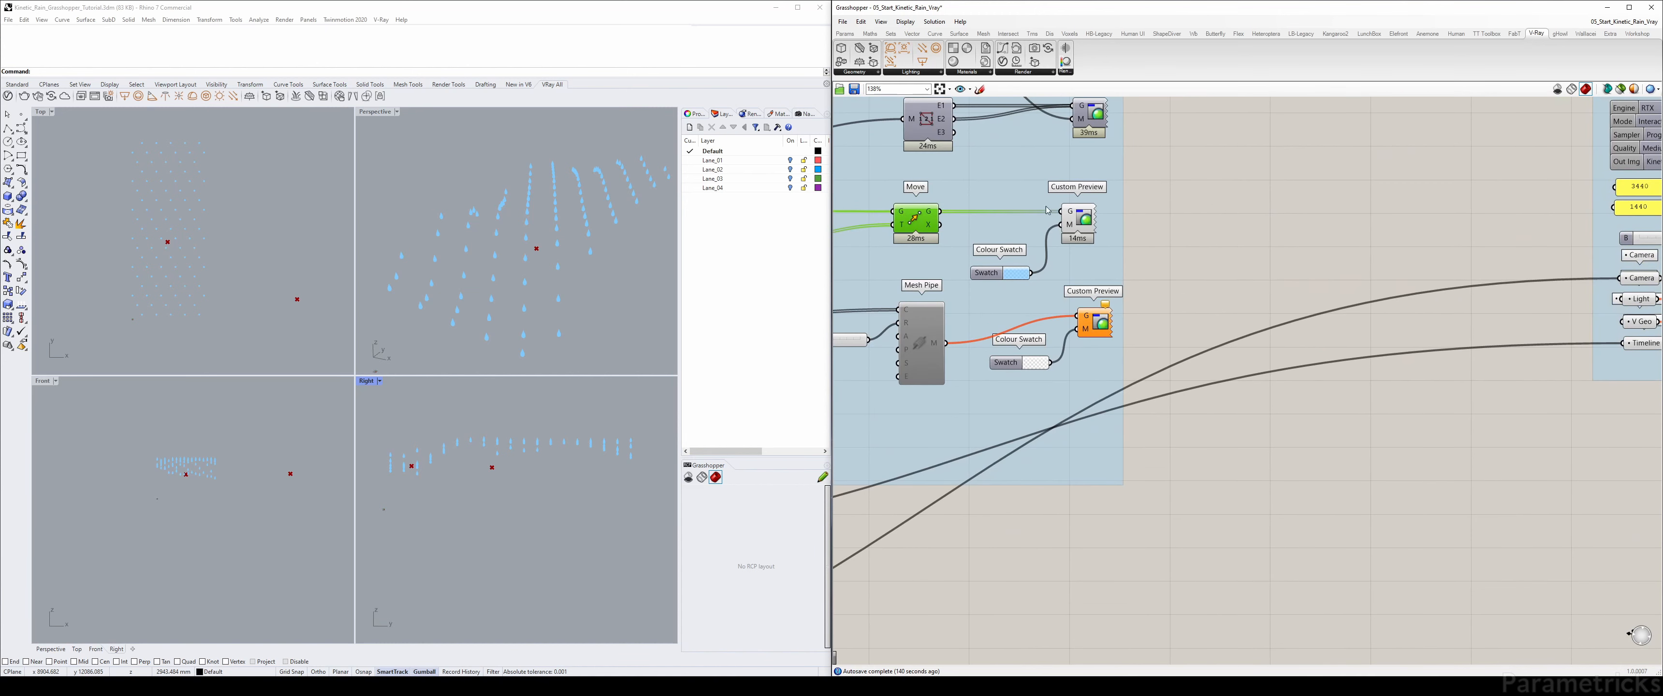
double_click(1234, 200)
text(geo)
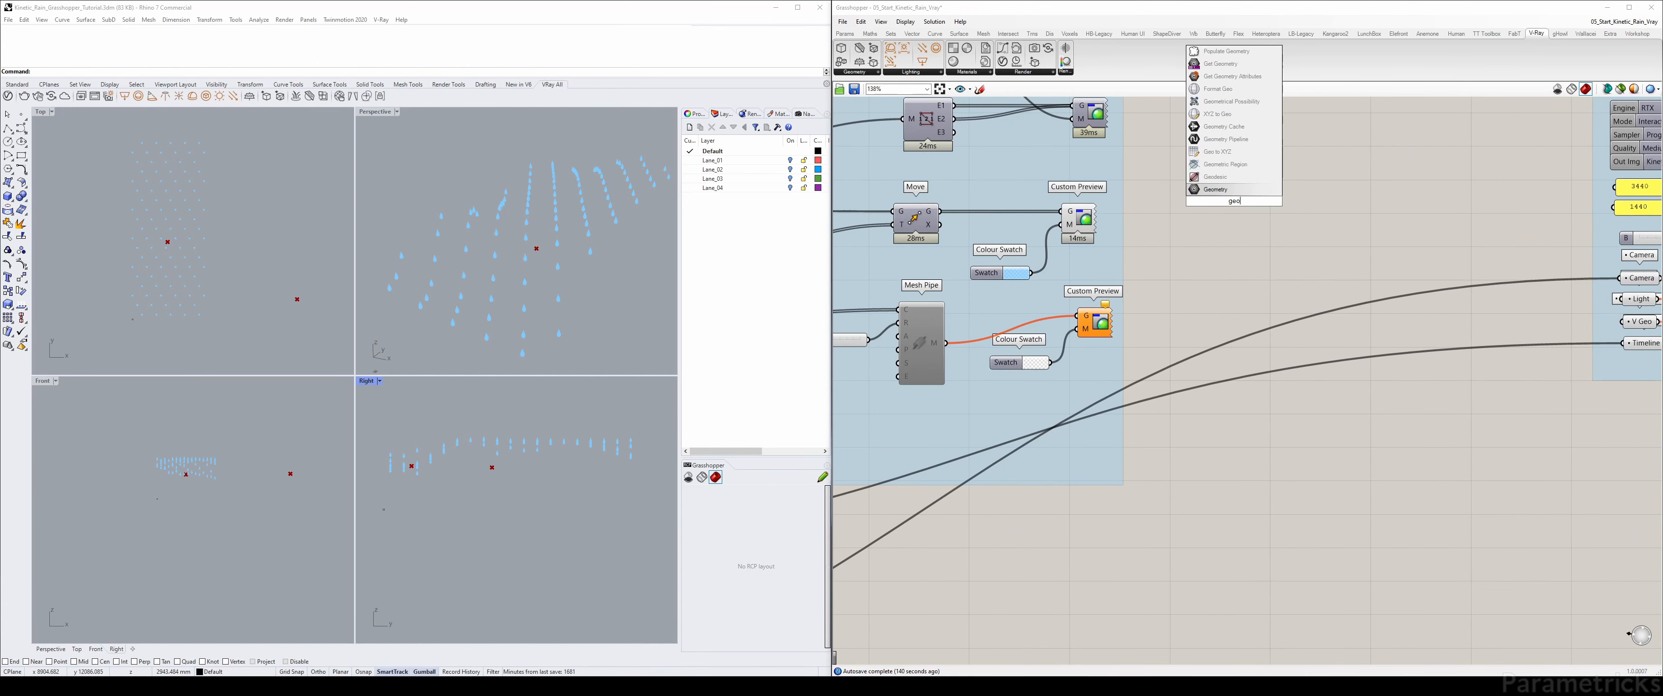
key(Return)
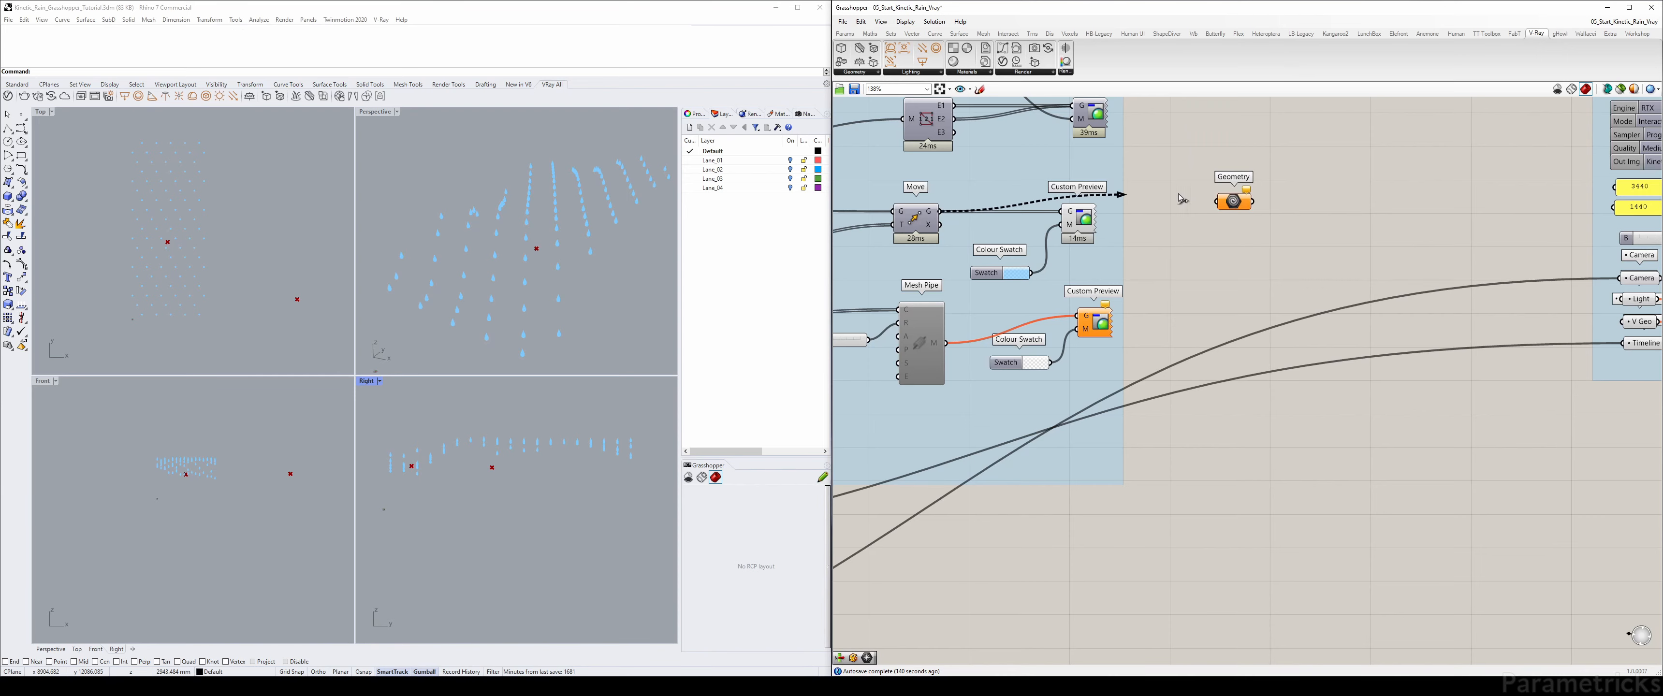
drag(939, 212, 1076, 178)
- Name the new Geometry parameter as the droplets geometry and place a copy of it above, beside Mesh Edges
right_click(1076, 178)
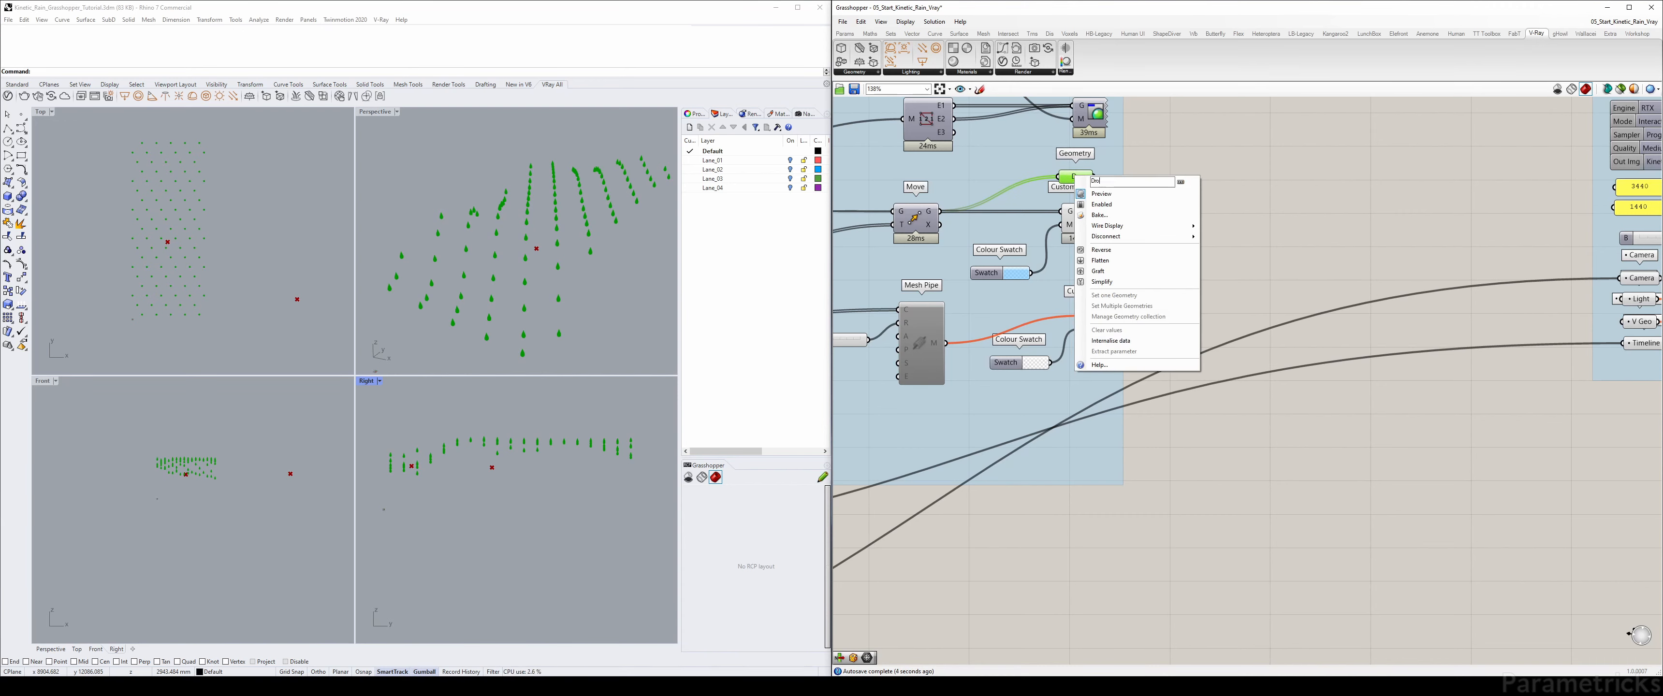
text(Droplets)
text( geomerty)
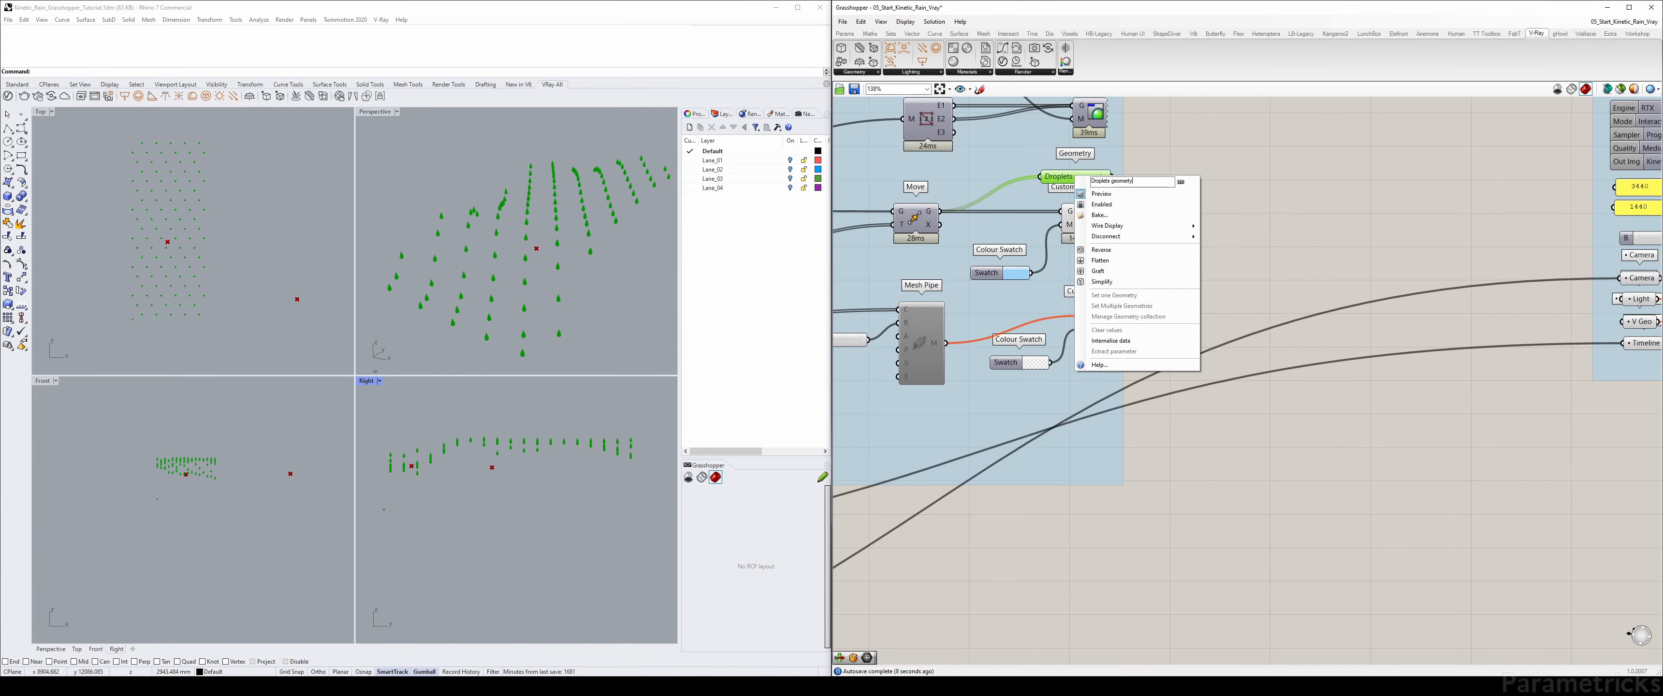
click(1174, 126)
right_drag(1173, 126, 1174, 222)
drag(1082, 272, 1073, 171)
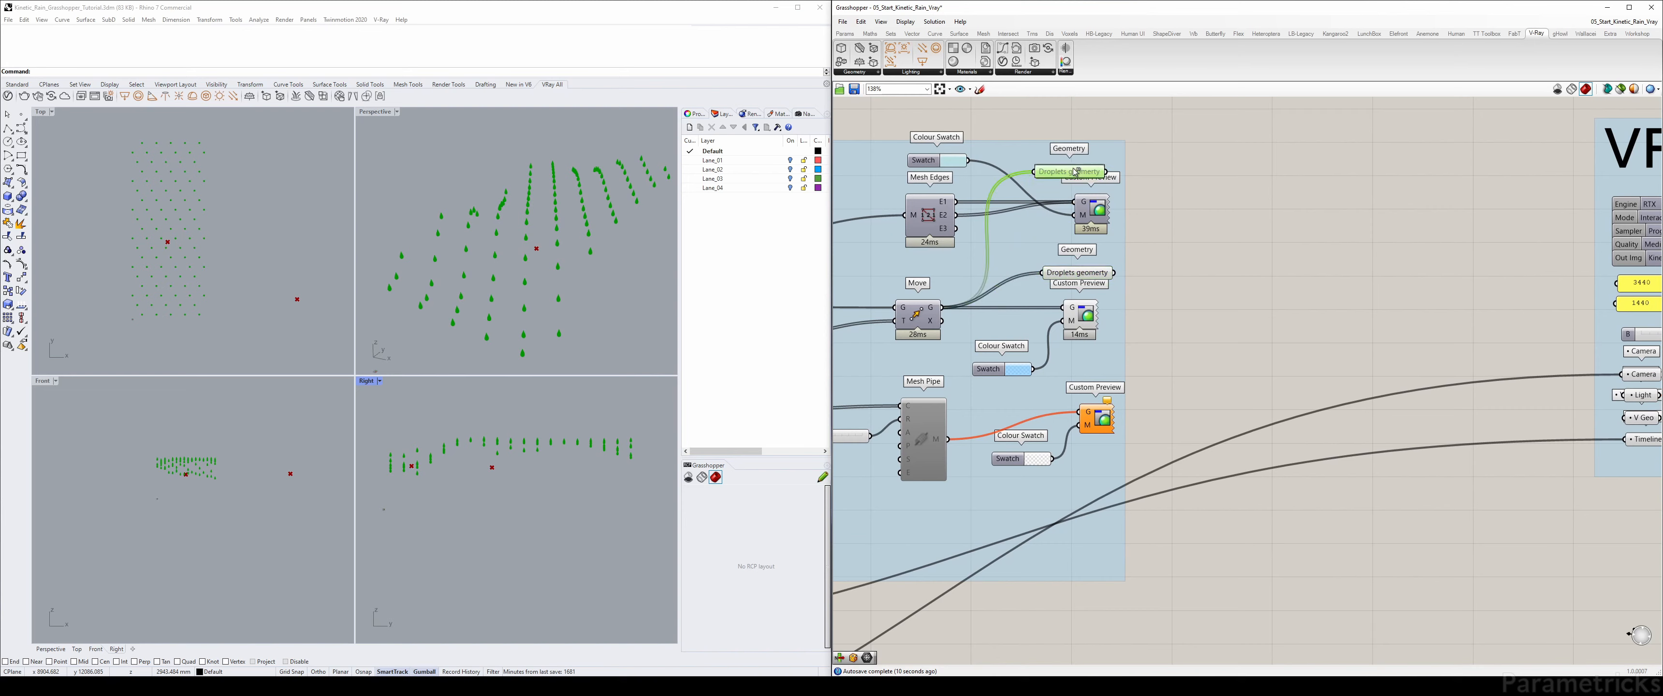
- Correct the spelling of the names of both Geometry parameters to "Droplets geometry"
right_click(1097, 271)
click(1163, 274)
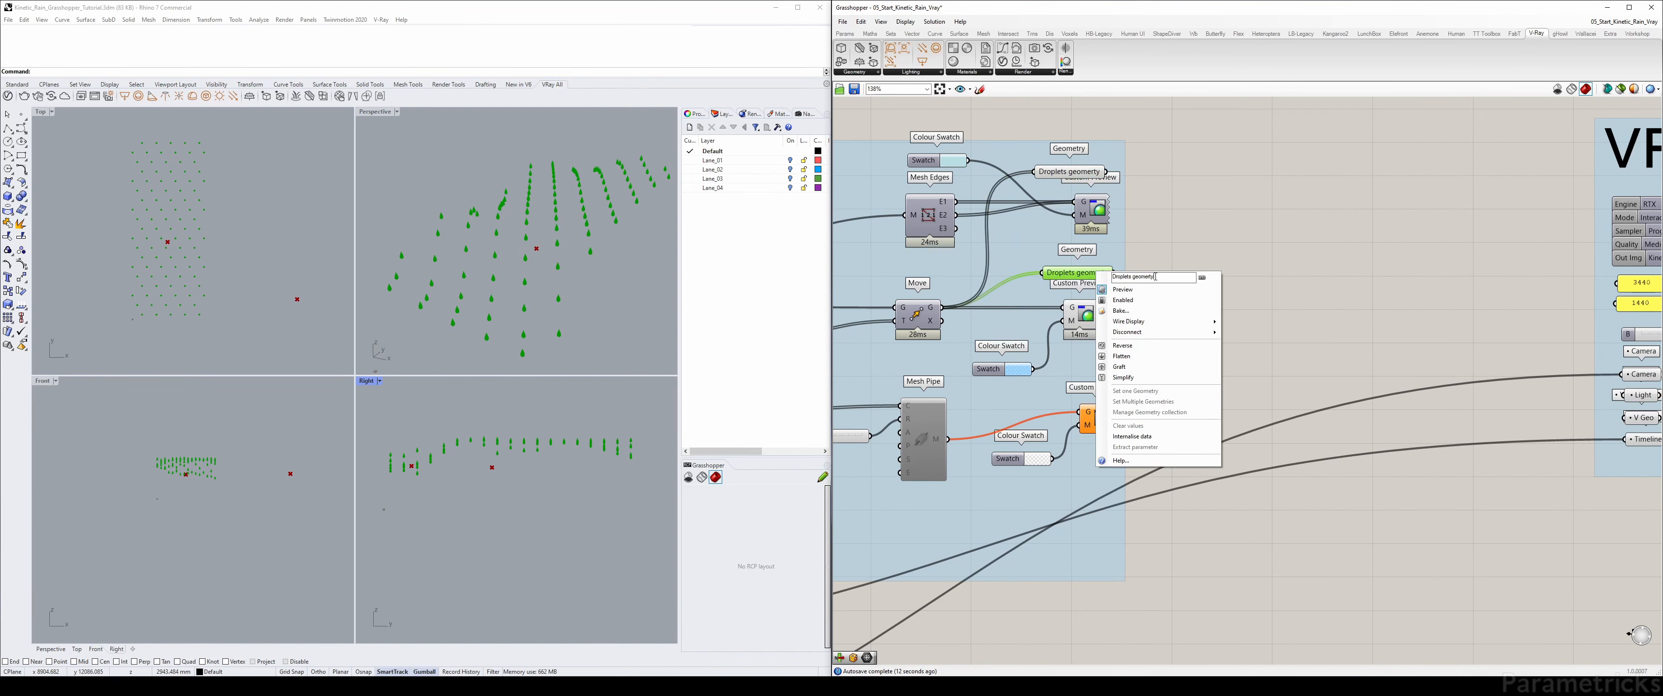
key(BackSpace)
text(try)
click(1216, 215)
click(1069, 171)
right_click(1097, 175)
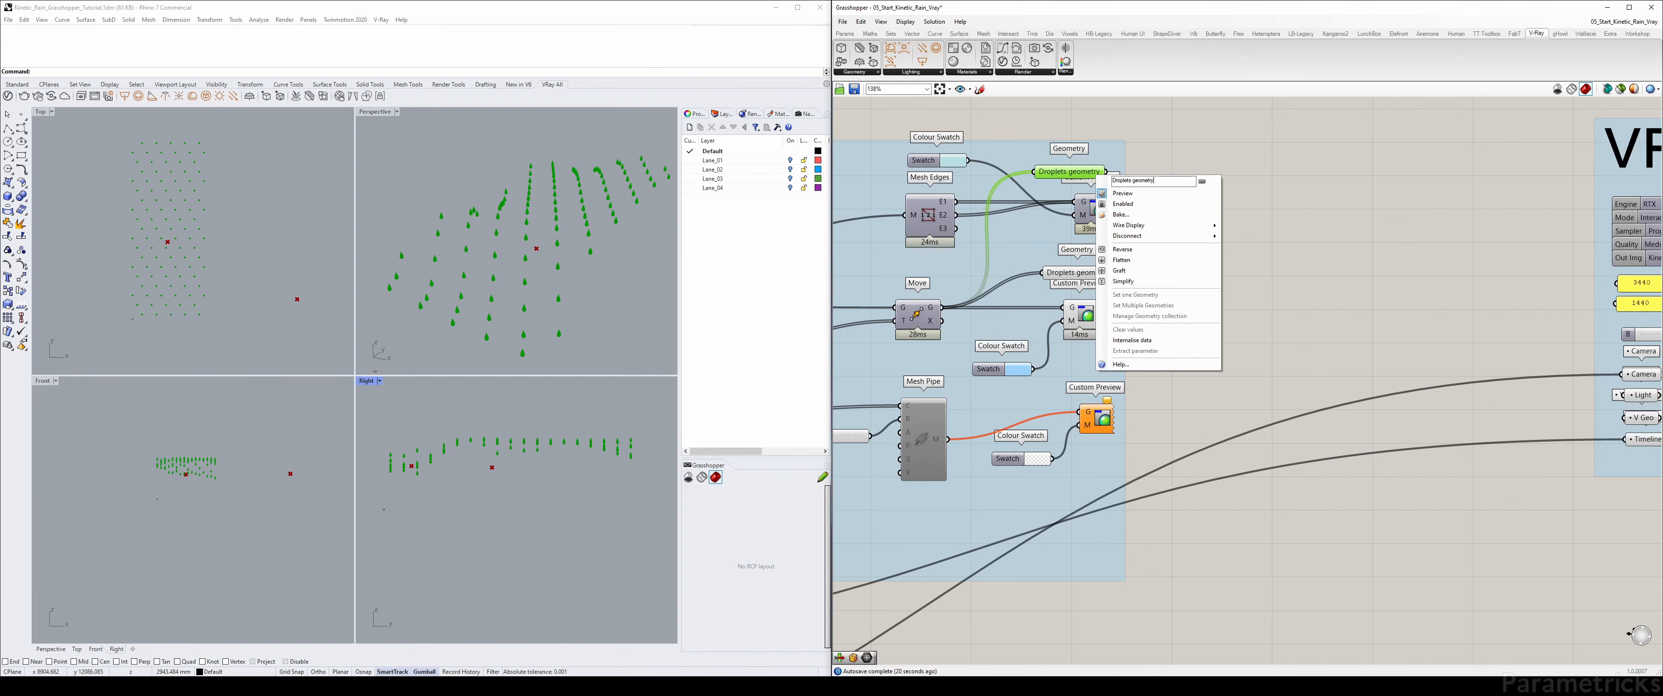
click(1316, 193)
- Move the copied Geometry parameter below the Mesh Pipe's Custom Preview and feed it from the Mesh Pipe output
right_drag(1159, 182, 1340, 164)
drag(1247, 158, 1250, 472)
drag(1130, 422, 1218, 463)
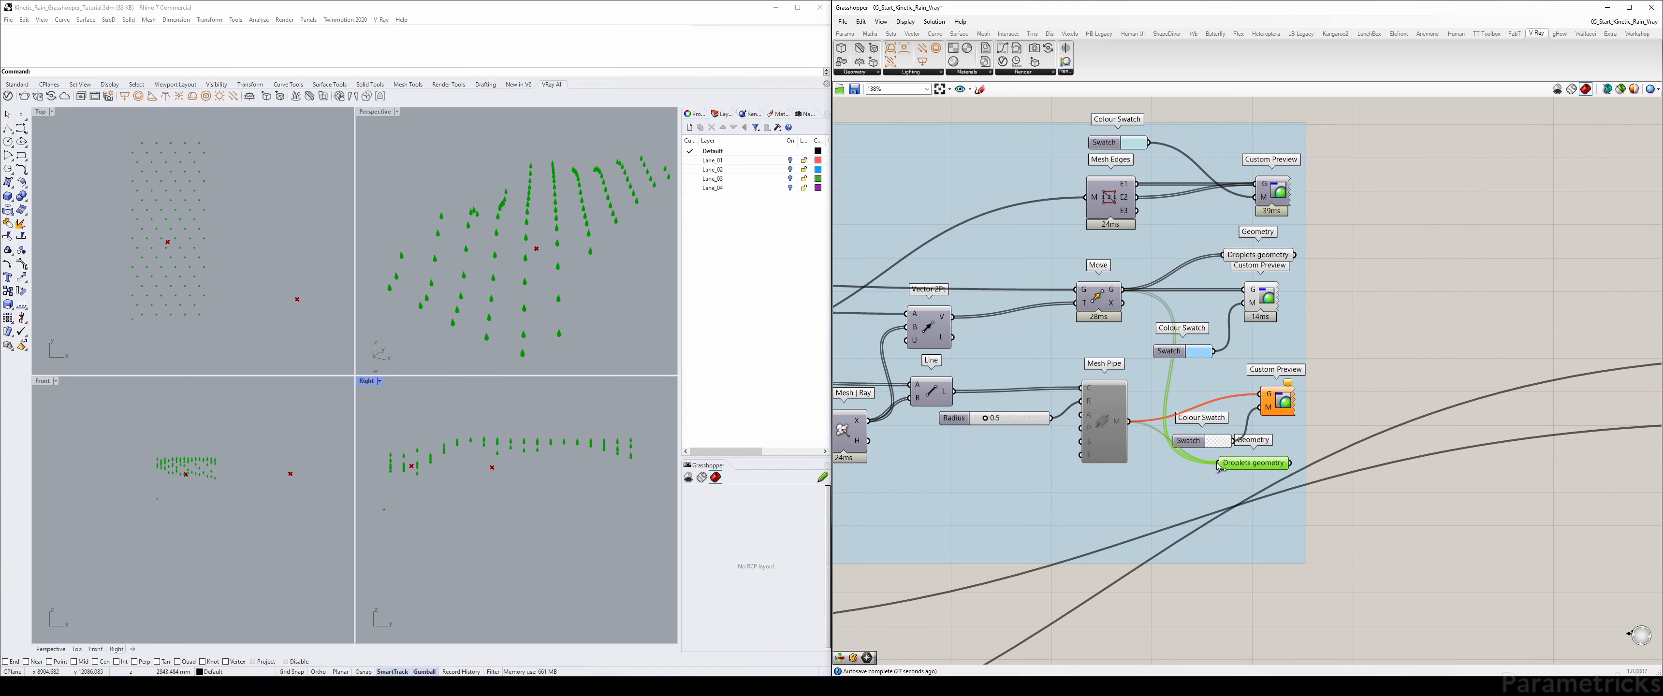
- Enable the disabled Mesh Pipe component
click(1115, 419)
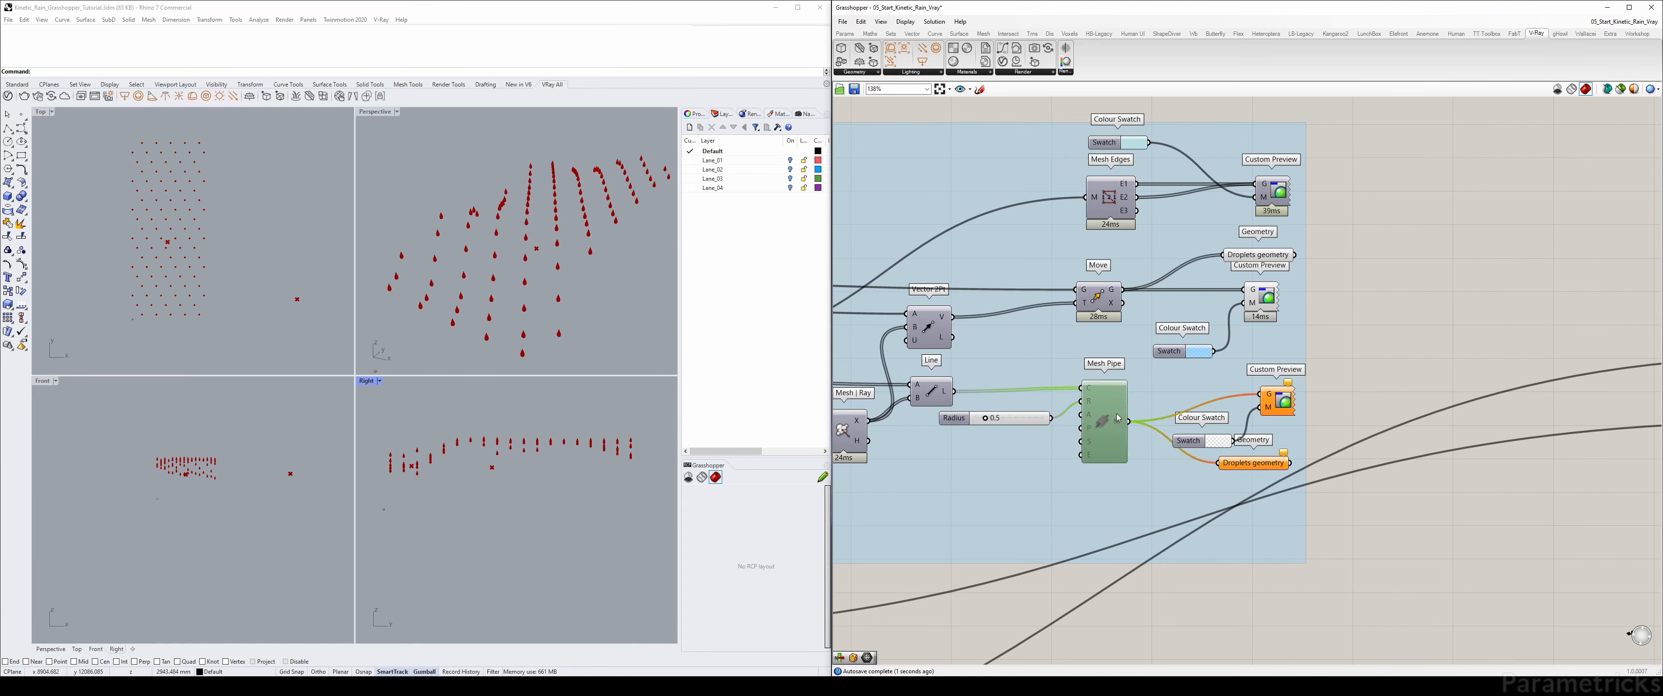
right_click(1115, 412)
click(1143, 418)
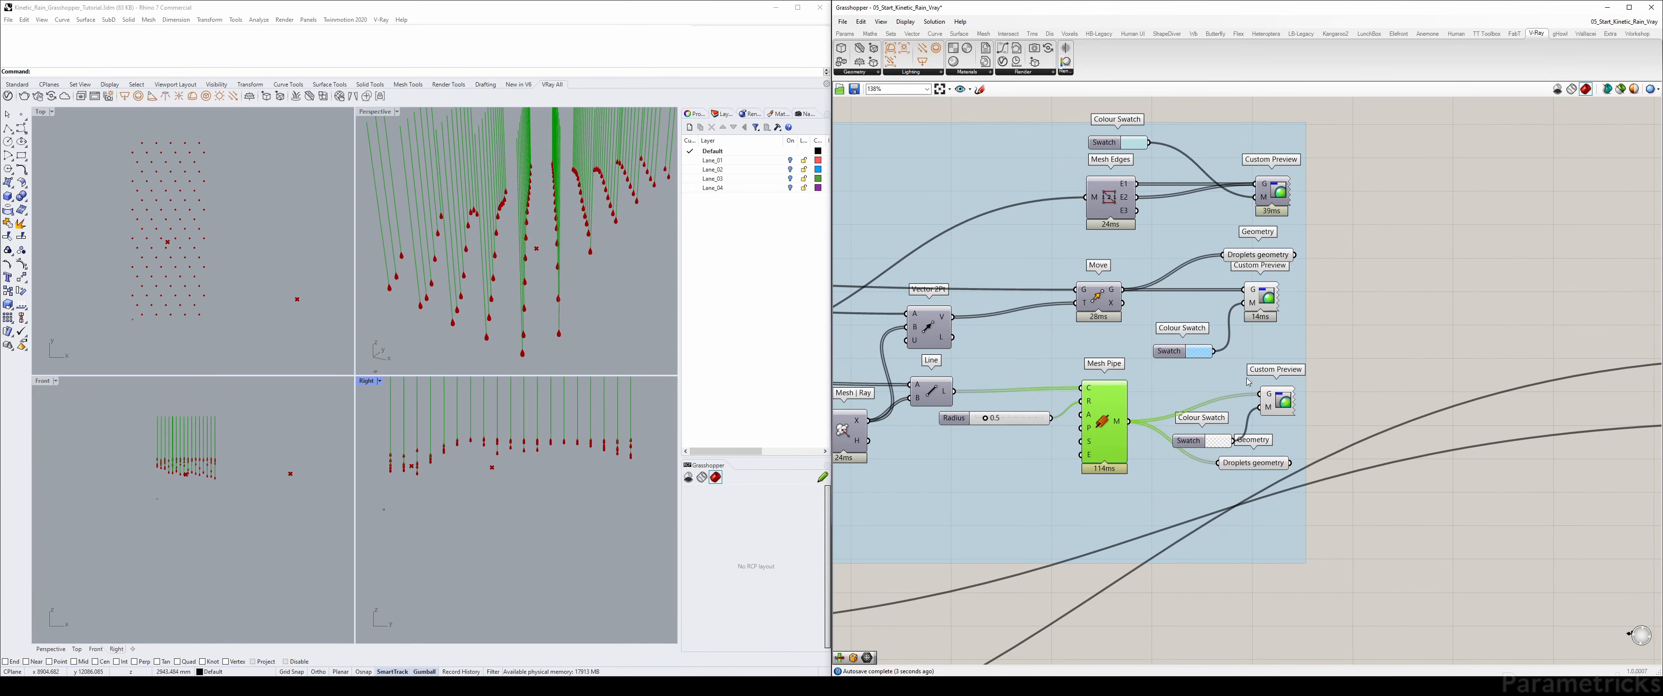
- Rename the Geometry parameter fed by Mesh Pipe to "Strings geometry"
right_drag(1379, 331, 1276, 341)
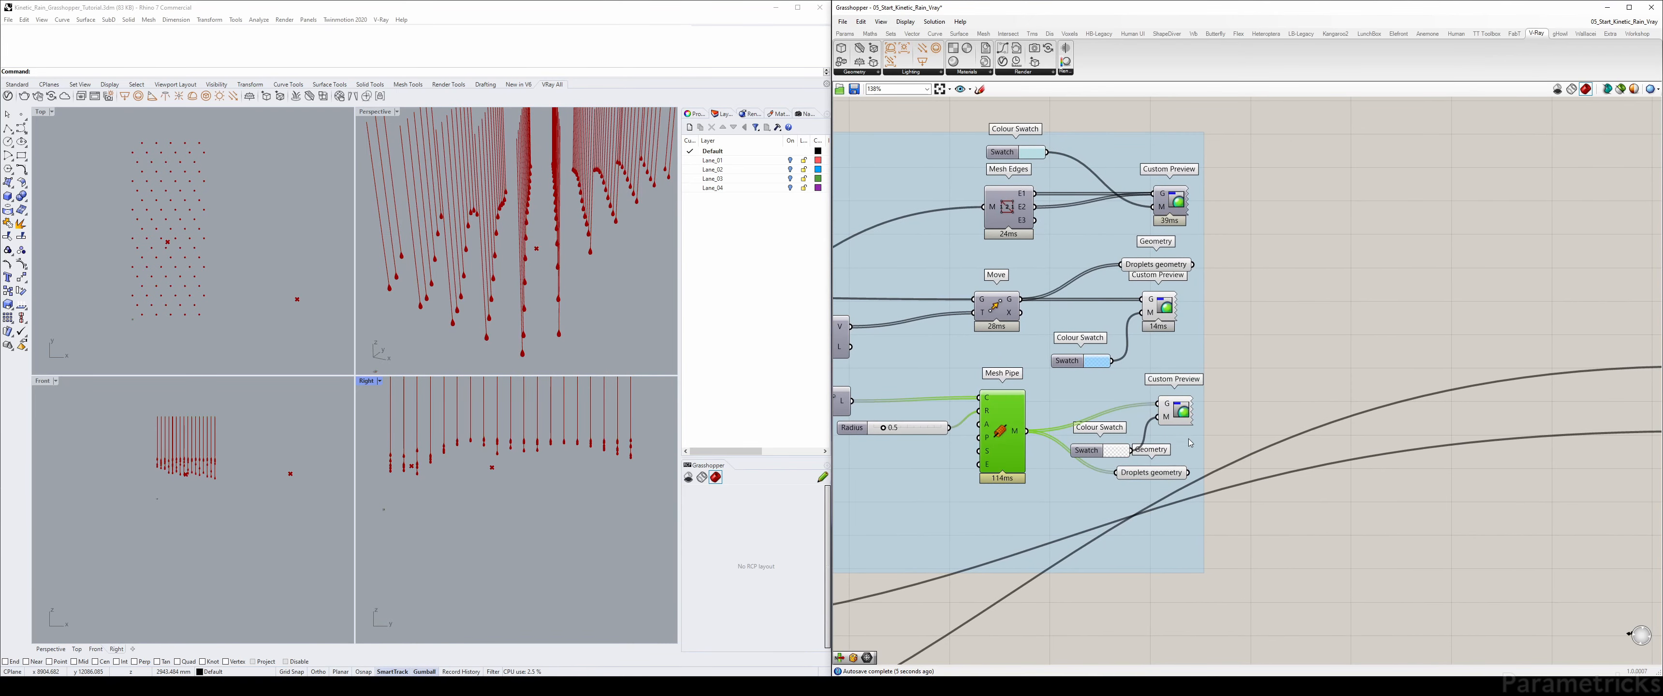
click(1154, 473)
right_click(1161, 474)
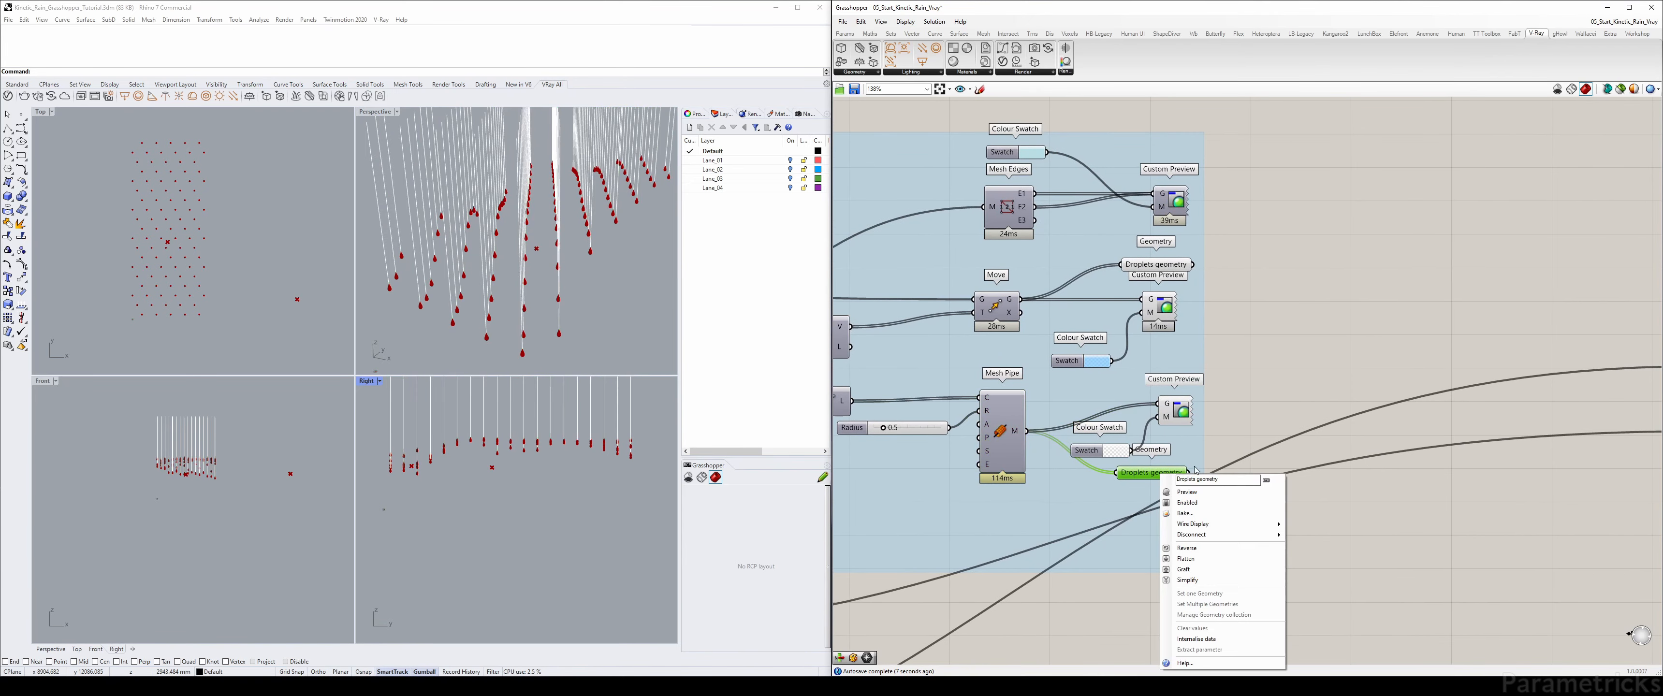
double_click(1196, 481)
text(Strings)
click(1280, 362)
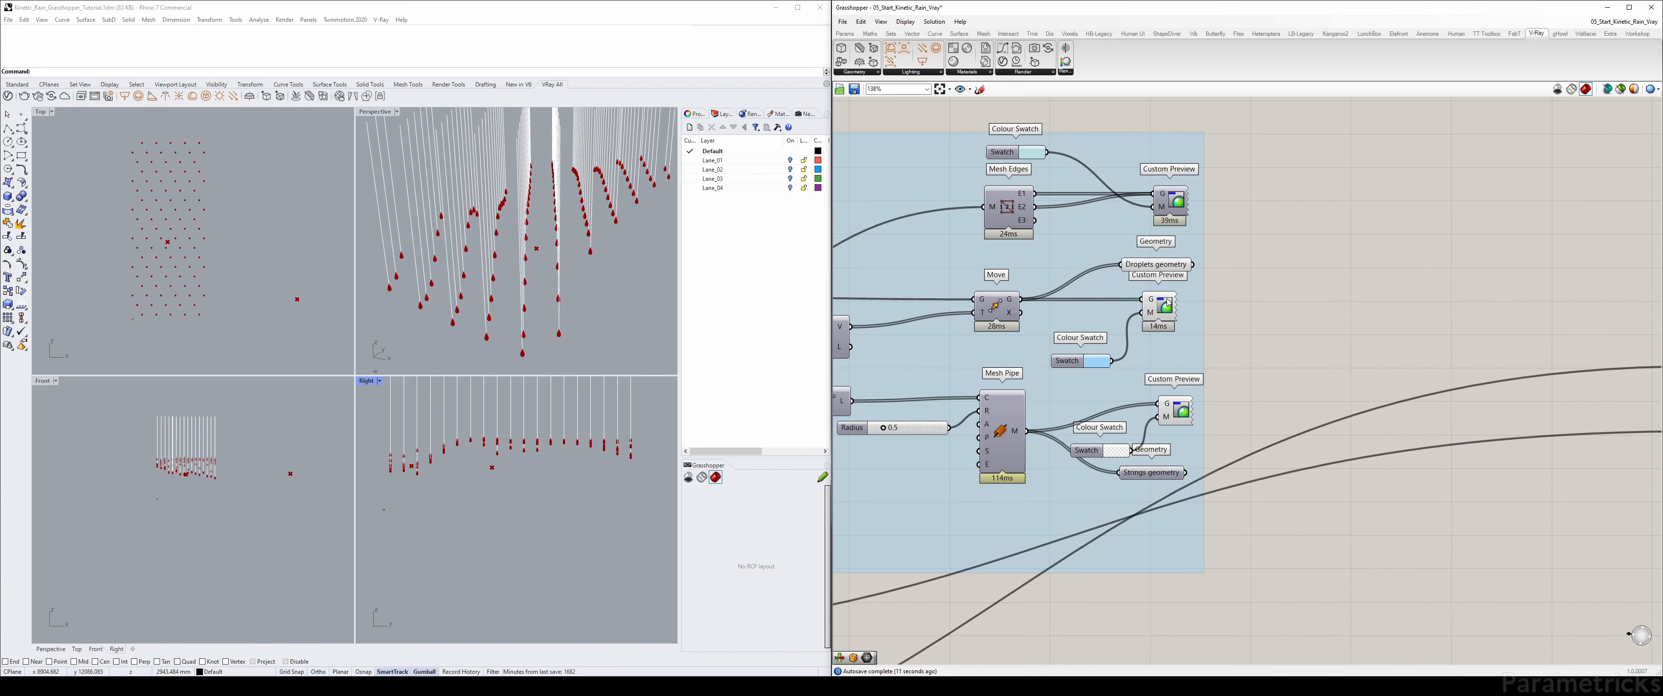
- Place linked copies of the Droplets geometry and Strings geometry parameters outside the group and turn off the original Droplets parameter's preview
alt+drag(1176, 266, 1252, 287)
click(1170, 266)
key(ctrl+q)
drag(1169, 478, 1313, 428)
click(1250, 503)
click(1222, 598)
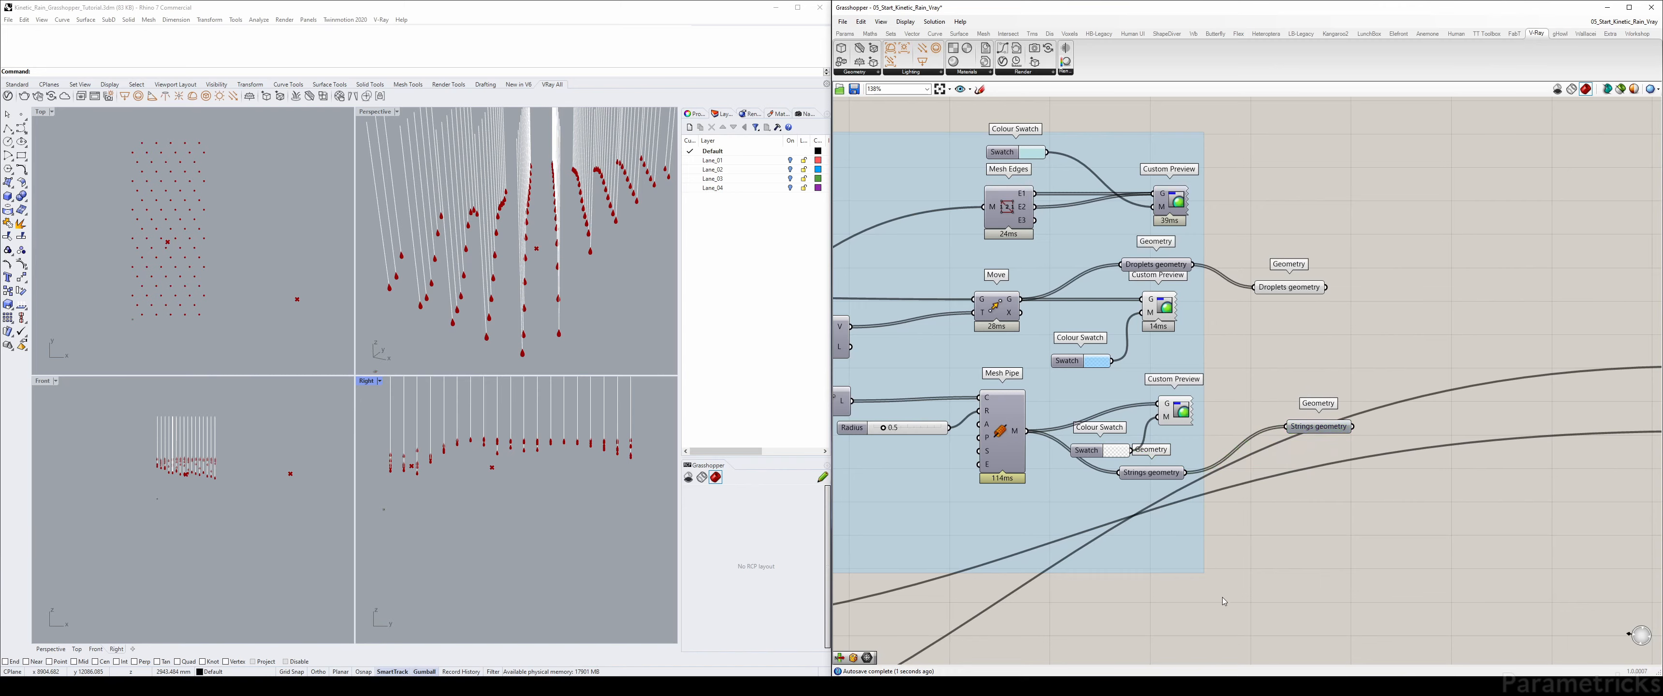
- Add the original Droplets geometry and Strings geometry parameters to the Animation Setup group
drag(1223, 598, 1061, 188)
right_click(1073, 232)
click(1118, 314)
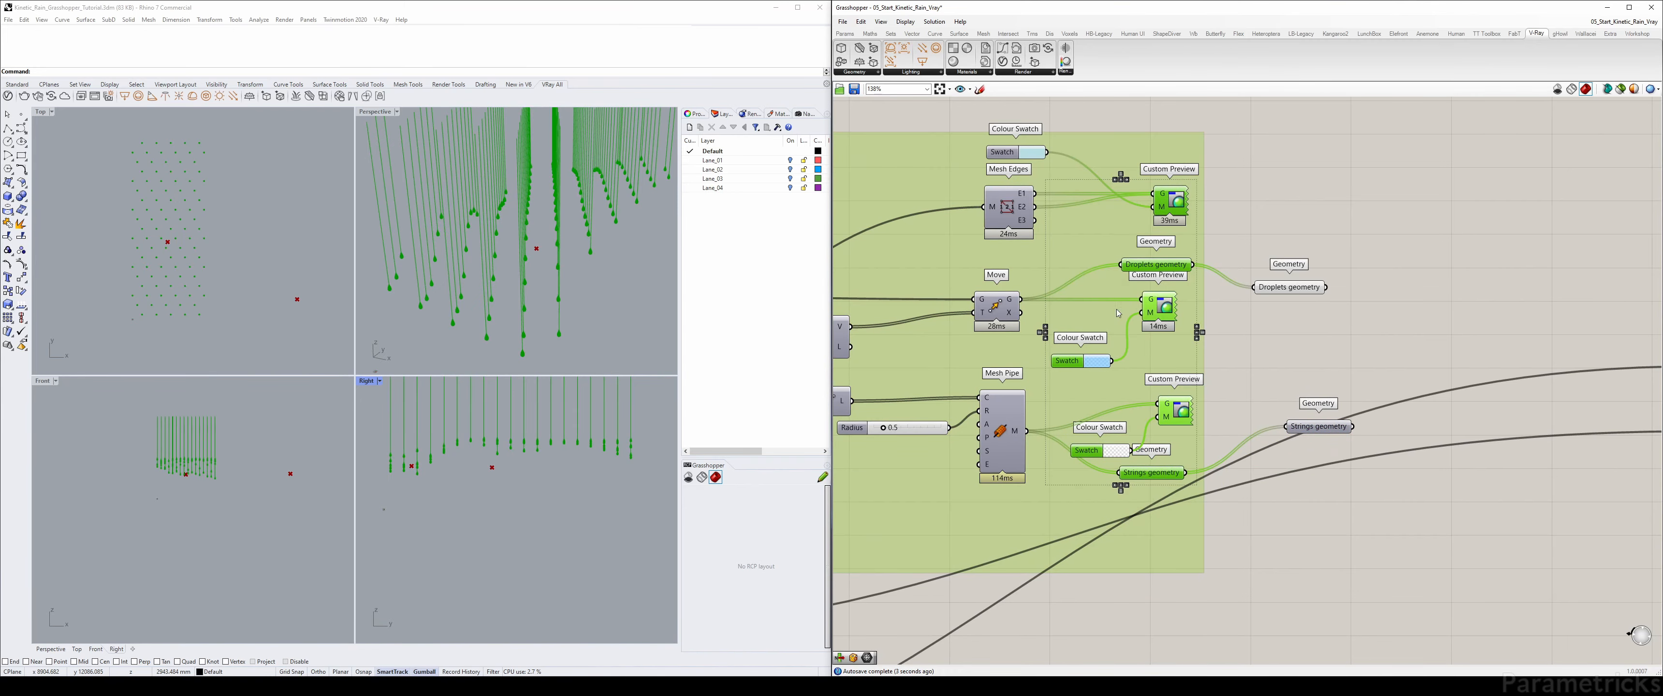
- Move the linked Droplets geometry and Strings geometry parameters below the Animation Setup group, next to the V-Ray Camera component
click(1324, 225)
drag(1325, 224, 1301, 447)
scroll(1373, 375, down, 4)
drag(1349, 399, 1308, 490)
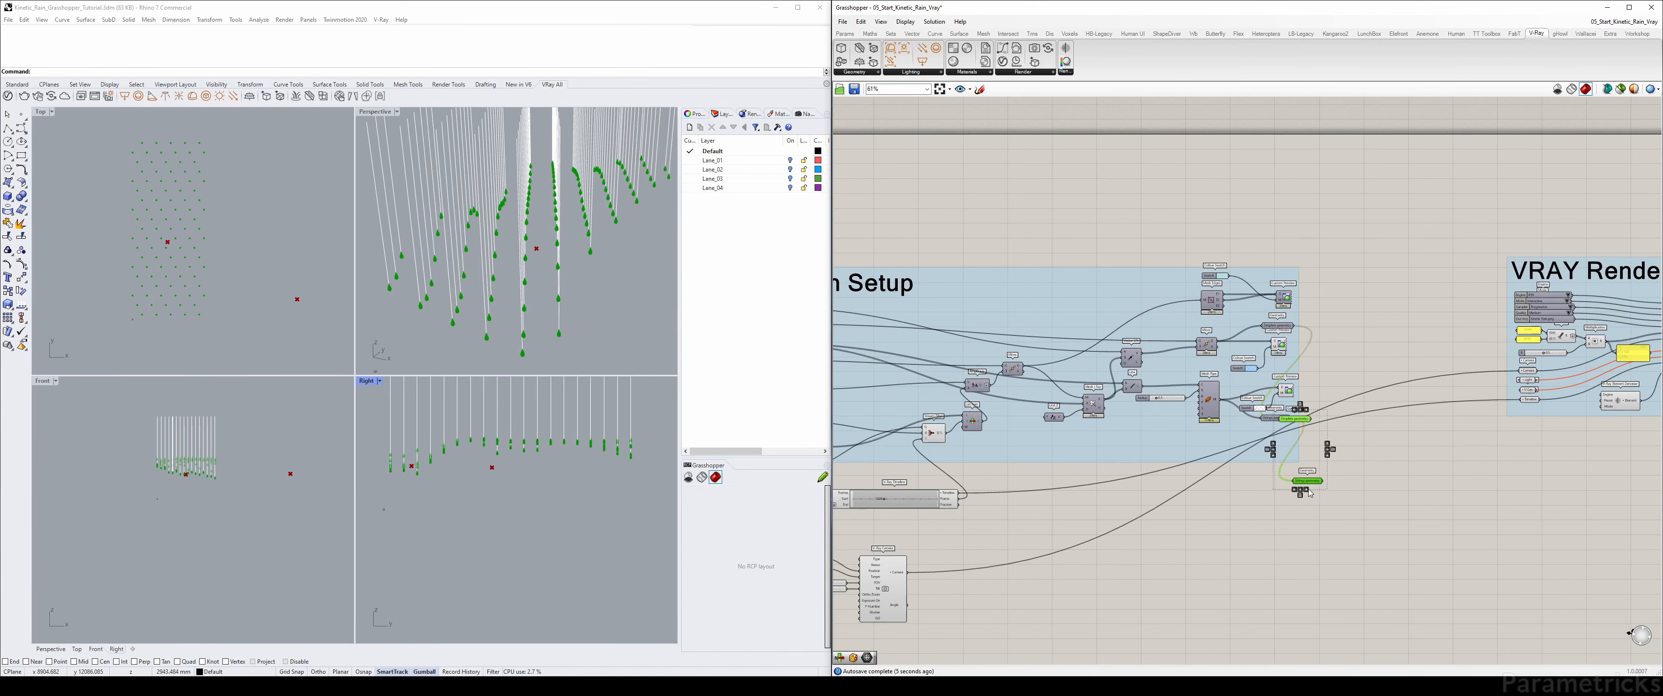
scroll(1309, 492, down, 3)
right_drag(1309, 491, 1226, 264)
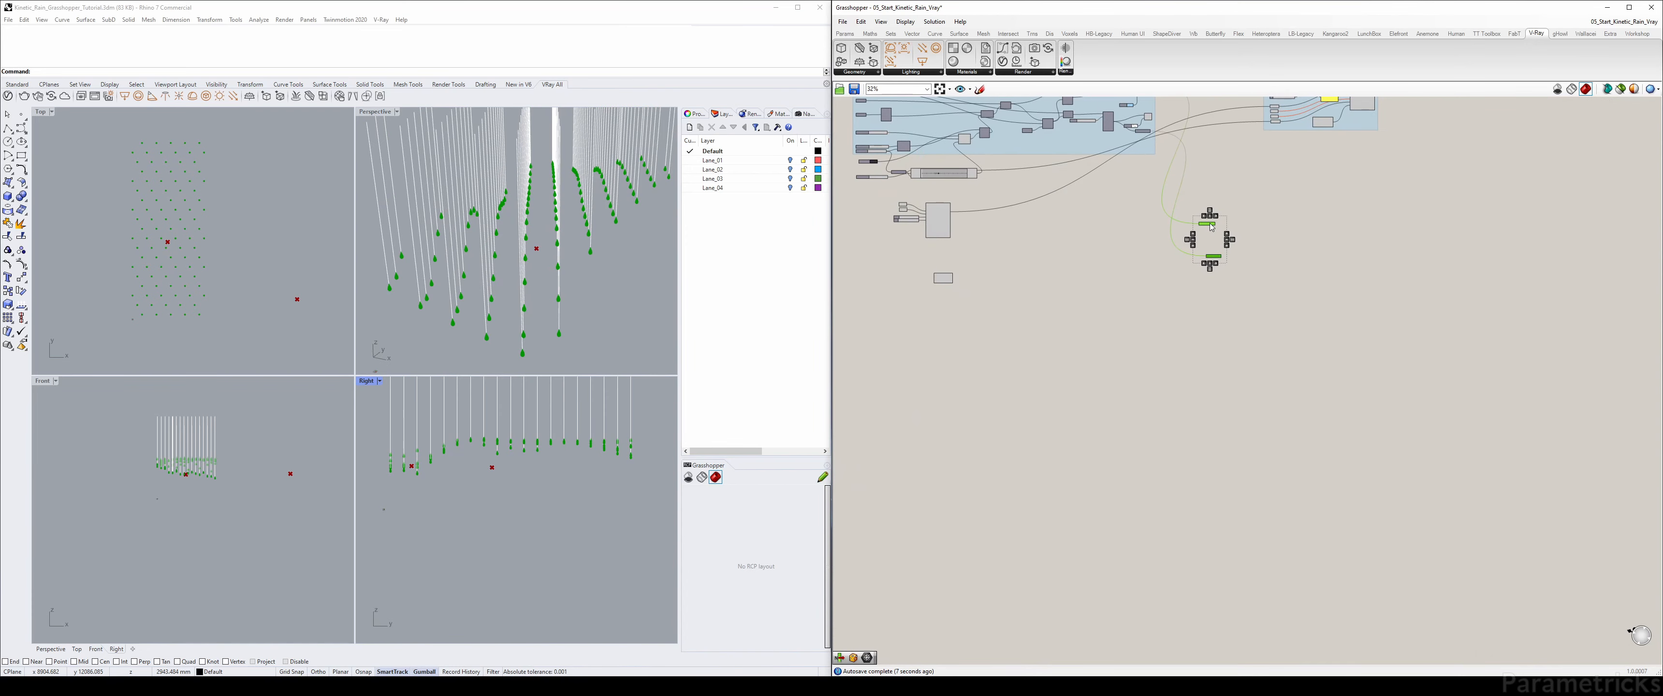
right_drag(1002, 264, 1015, 304)
drag(1044, 368, 852, 226)
drag(949, 249, 1275, 265)
scroll(1291, 259, up, 4)
click(1132, 298)
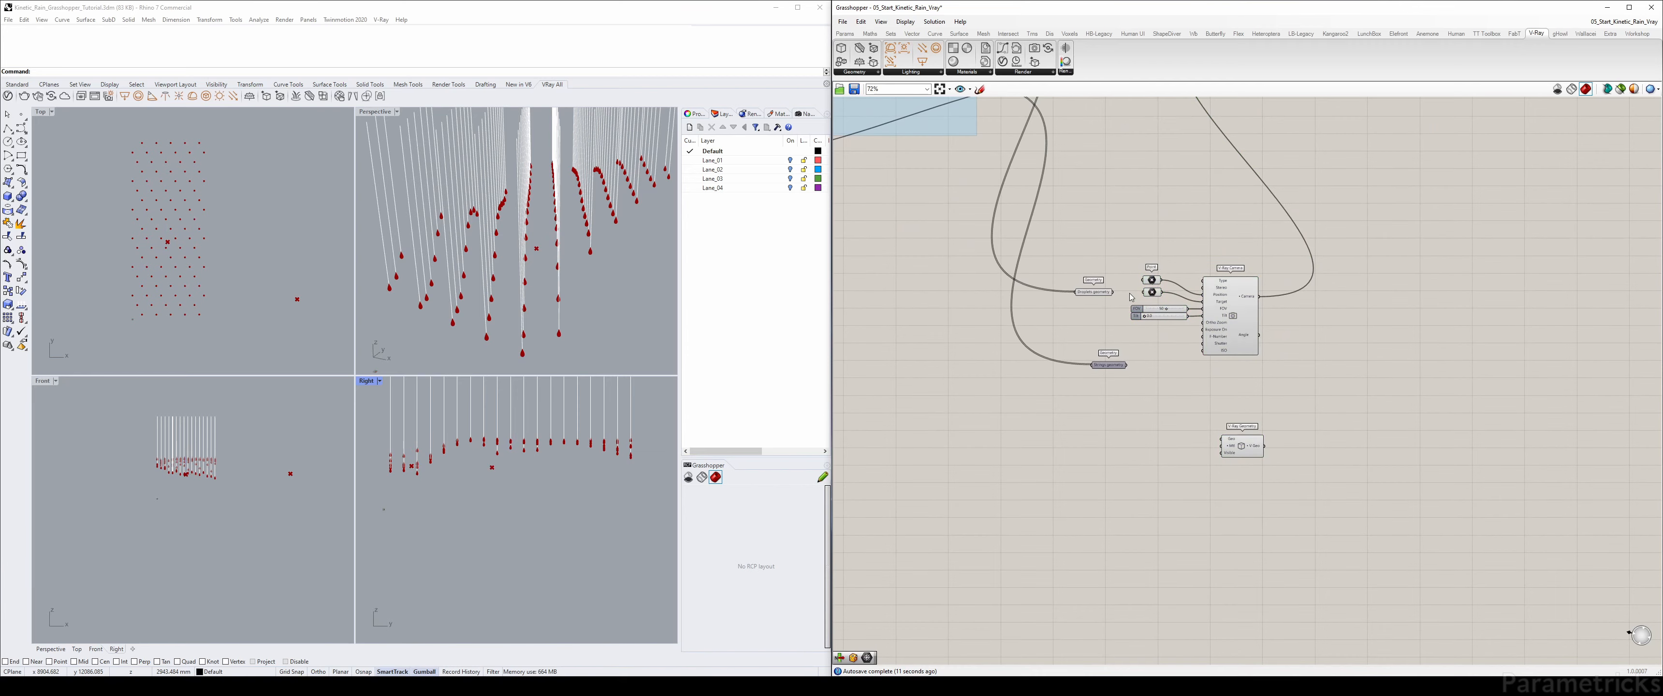
- Stack the Droplets geometry and Strings geometry parameters beside V-Ray Geometry and connect Droplets geometry to its Geo input
scroll(1095, 293, up, 3)
drag(1094, 293, 1220, 515)
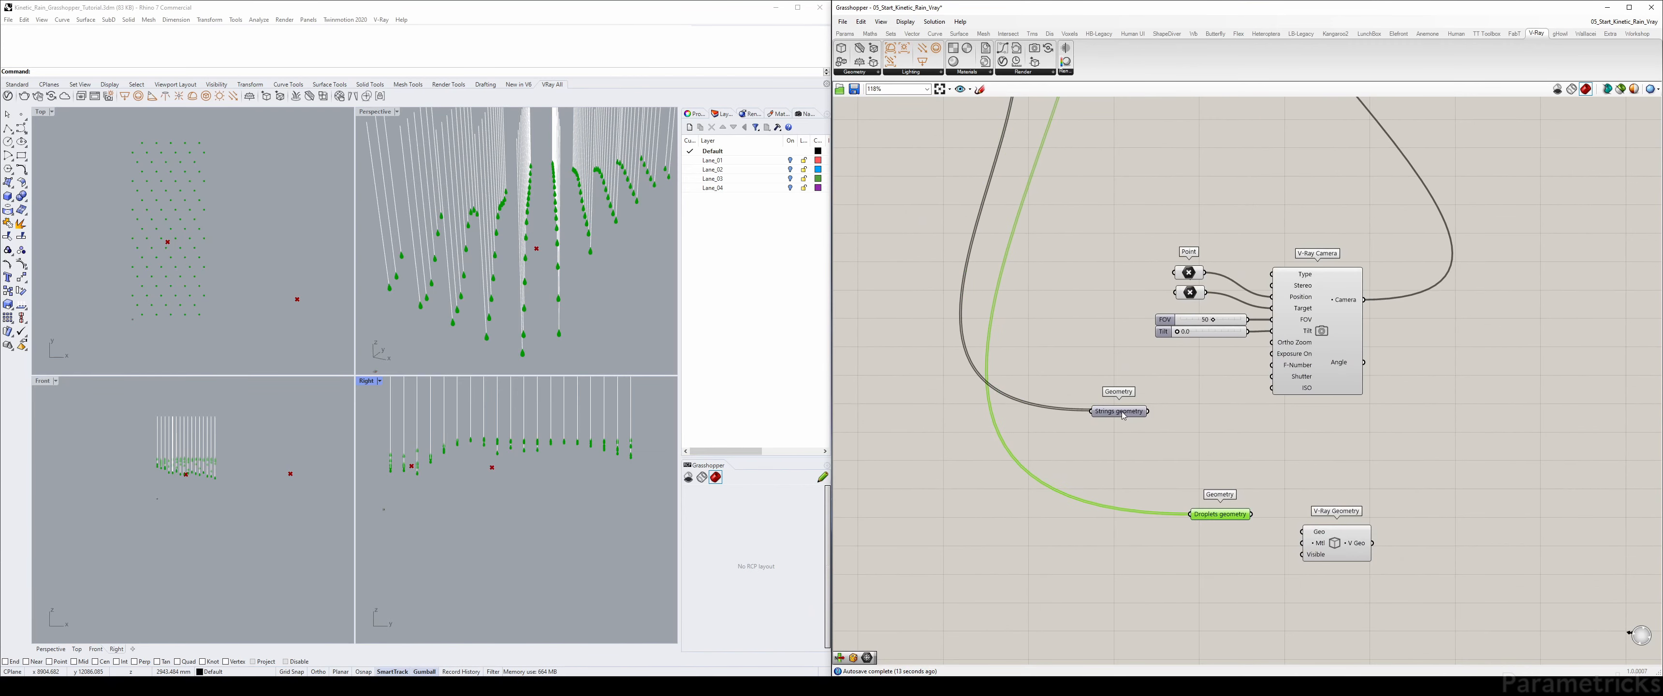
drag(1122, 410, 1241, 563)
scroll(1243, 565, up, 3)
drag(1098, 412, 1057, 370)
drag(1090, 308, 1329, 316)
click(1202, 292)
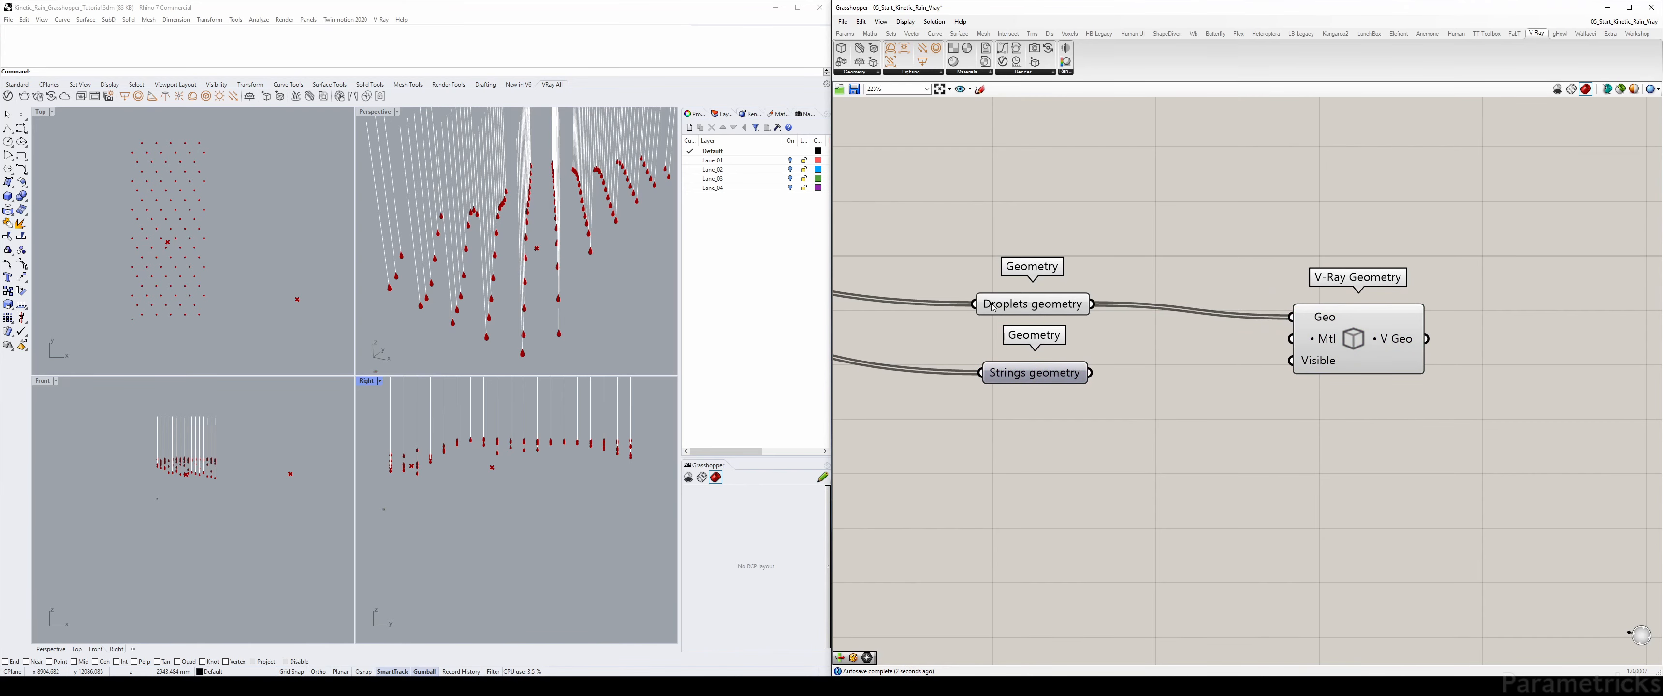
- Add a V-Ray Material Simple component to the canvas above the V-Ray Geometry component
right_drag(1312, 287, 1167, 258)
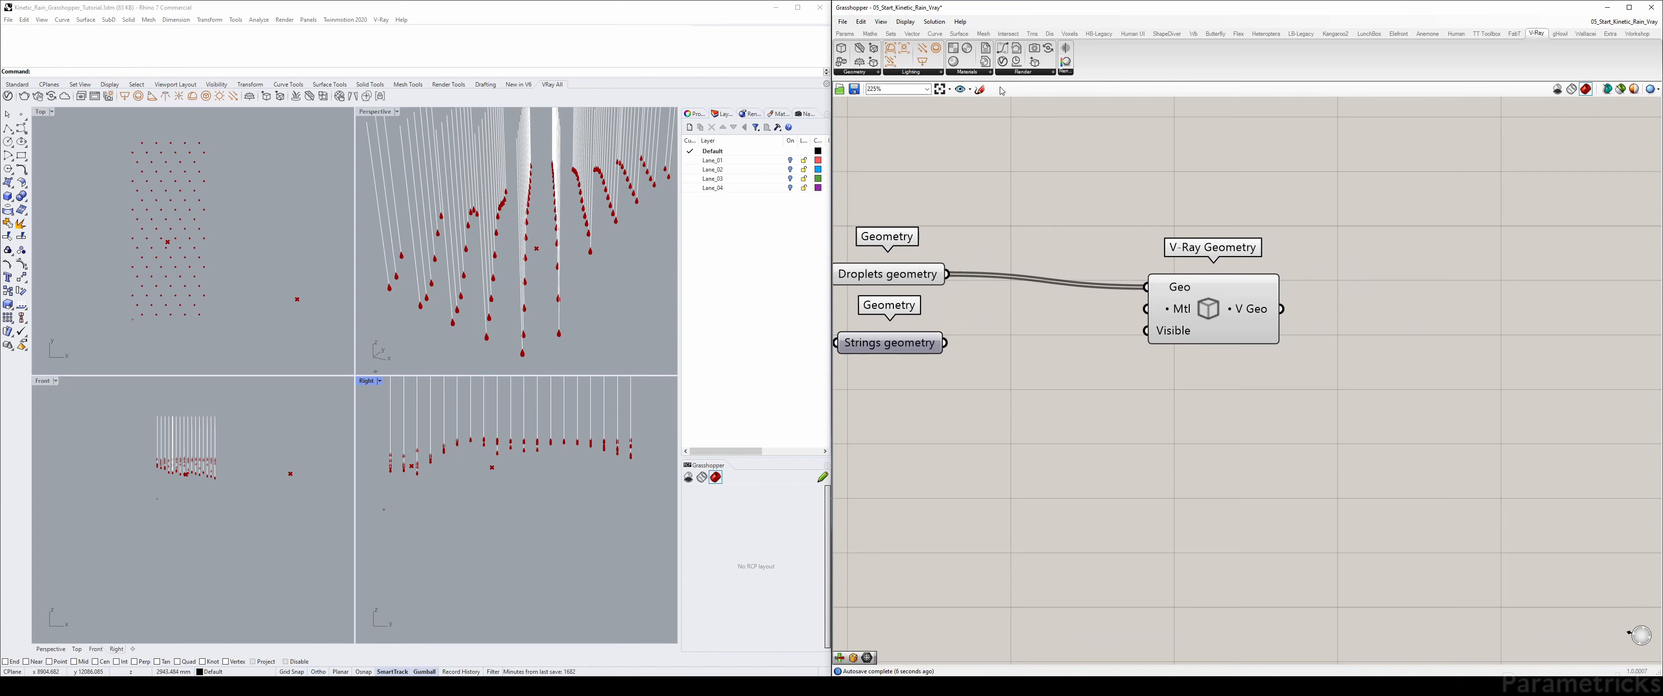
click(971, 78)
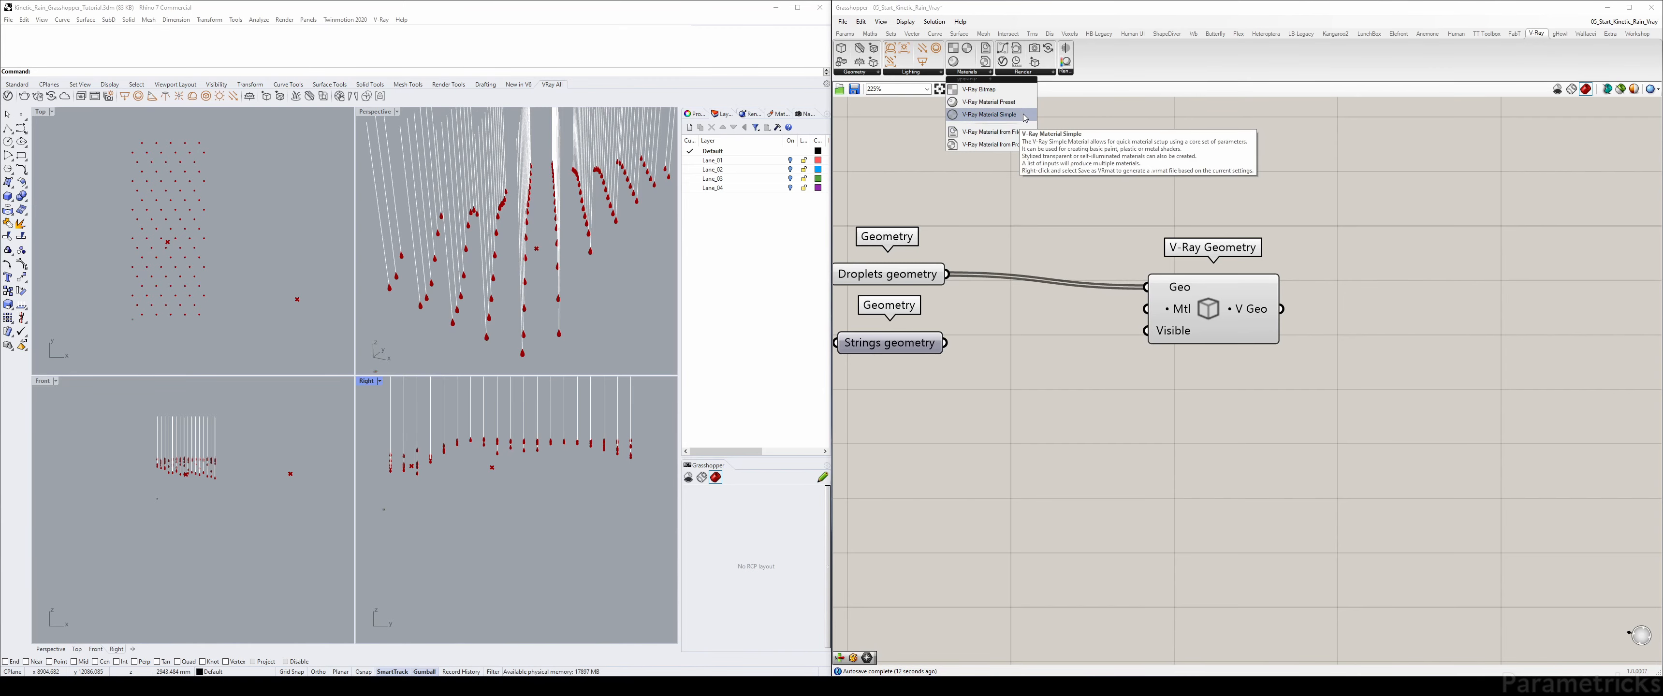
click(990, 114)
click(1049, 167)
scroll(1049, 167, down, 2)
click(1031, 137)
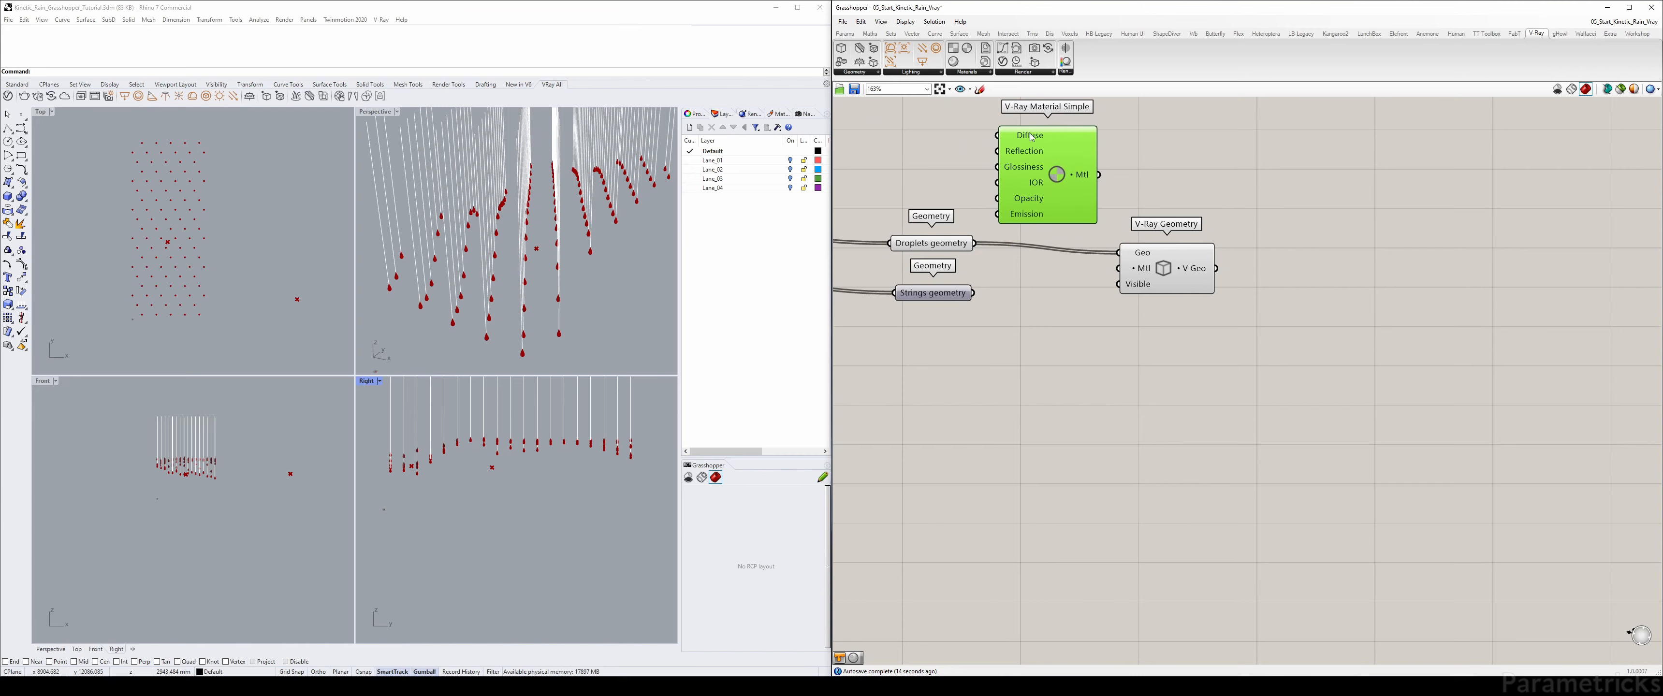
- Examine the options available for the V-Ray Material Simple component
right_click(1059, 177)
click(932, 142)
right_drag(1029, 157, 1047, 205)
click(1072, 225)
right_click(1076, 230)
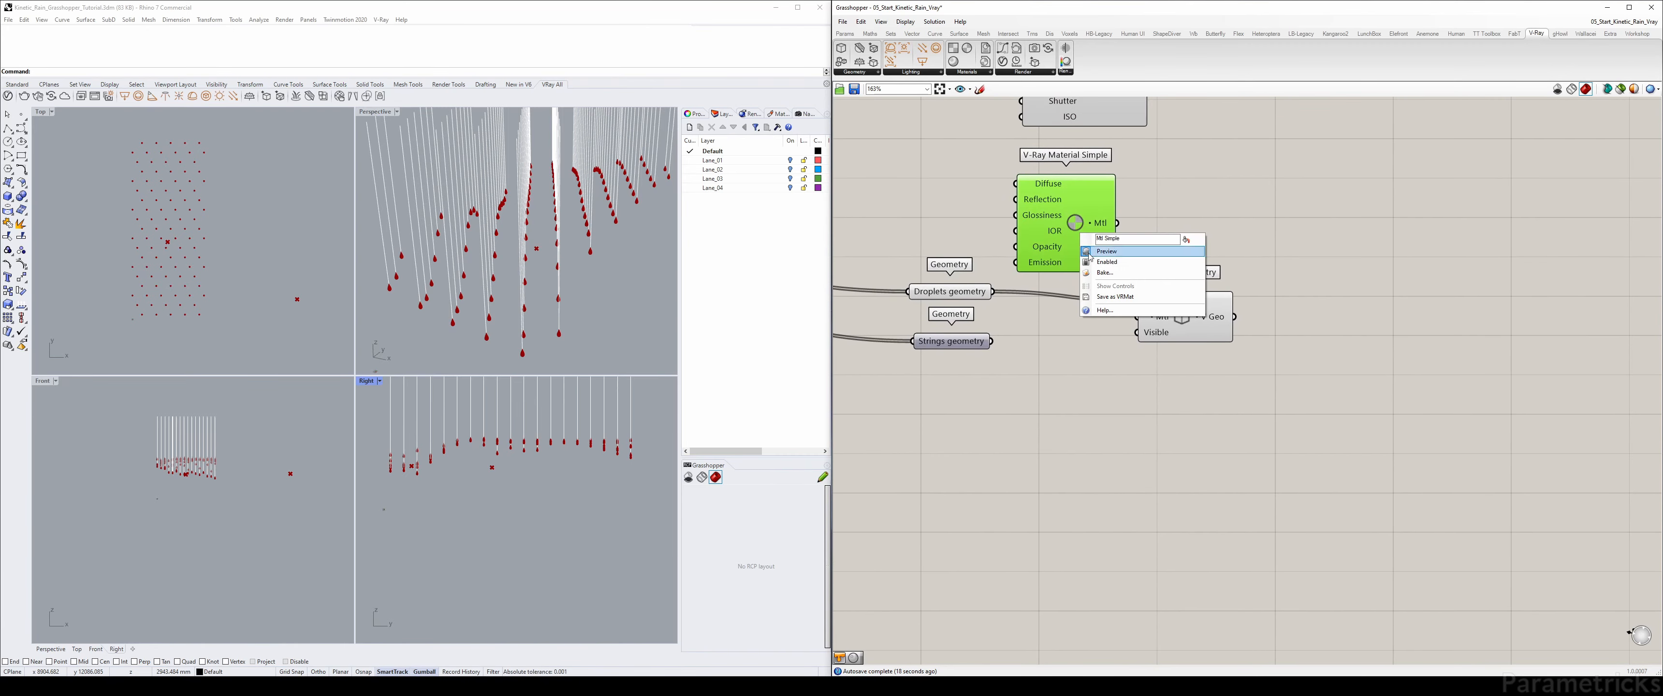
- Shift the Droplets geometry and Strings geometry parameters down to leave more space below the V-Ray Material Simple component
click(989, 383)
drag(989, 383, 947, 343)
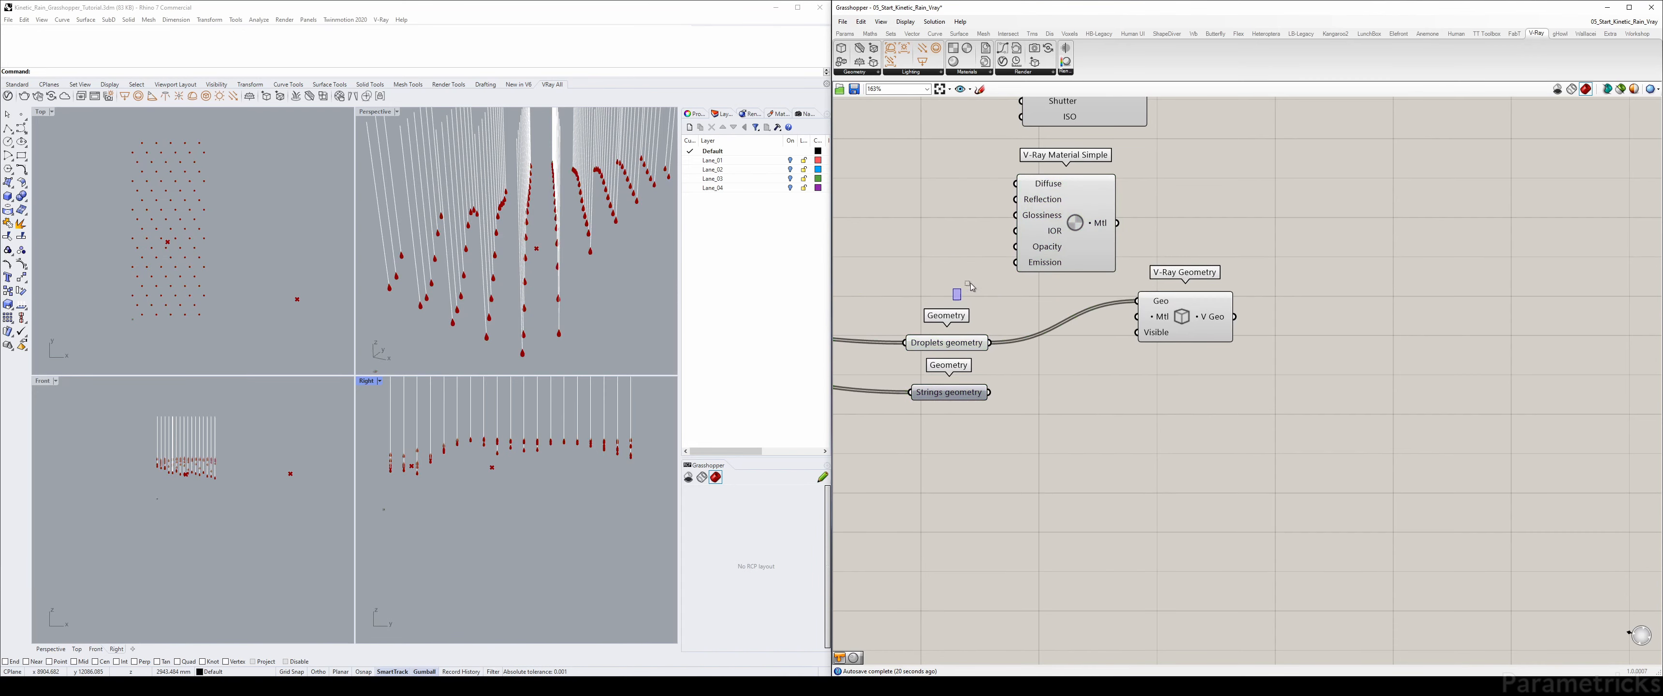
- Remove the V-Ray Material Simple component from the canvas
drag(1079, 216, 1078, 238)
click(970, 73)
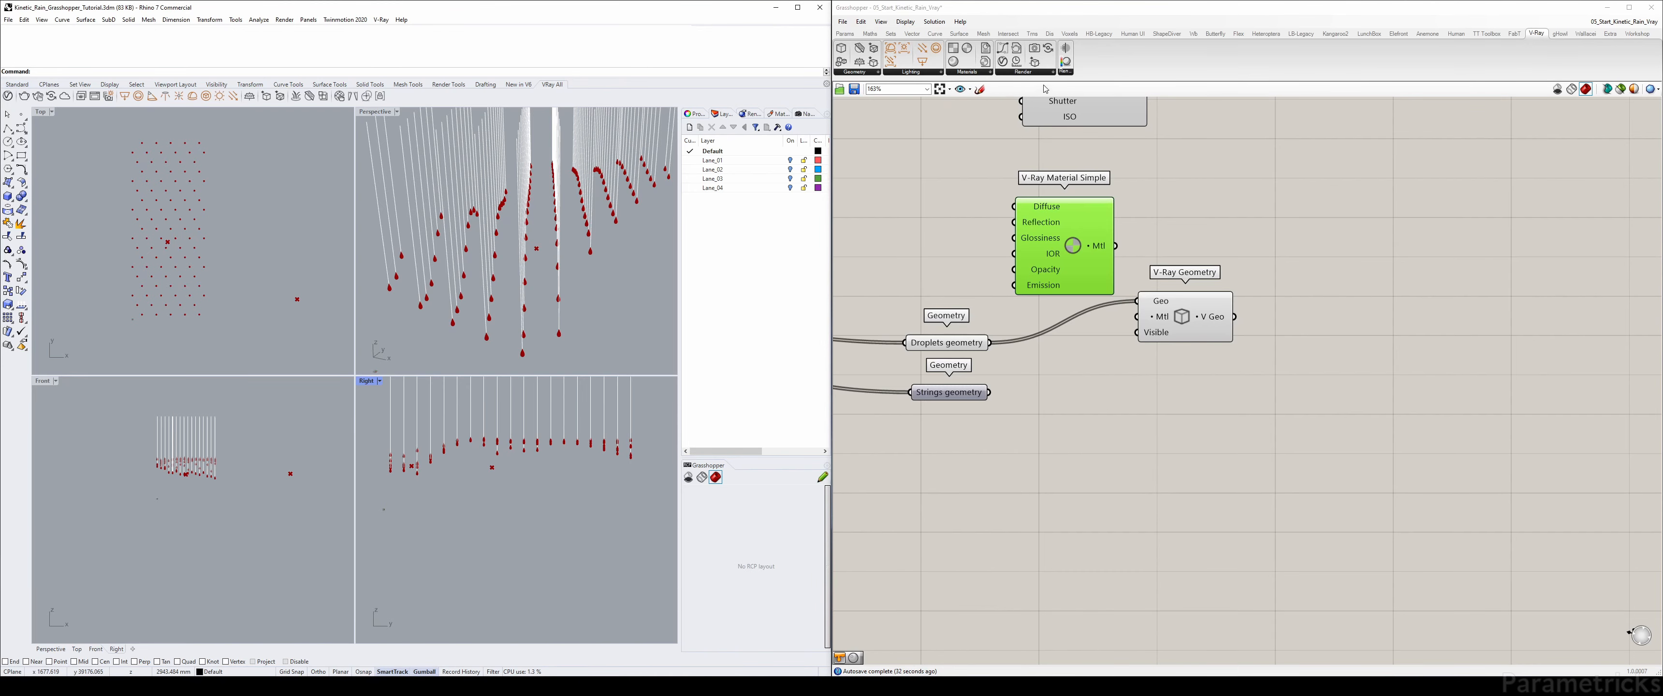
drag(1075, 250, 1070, 251)
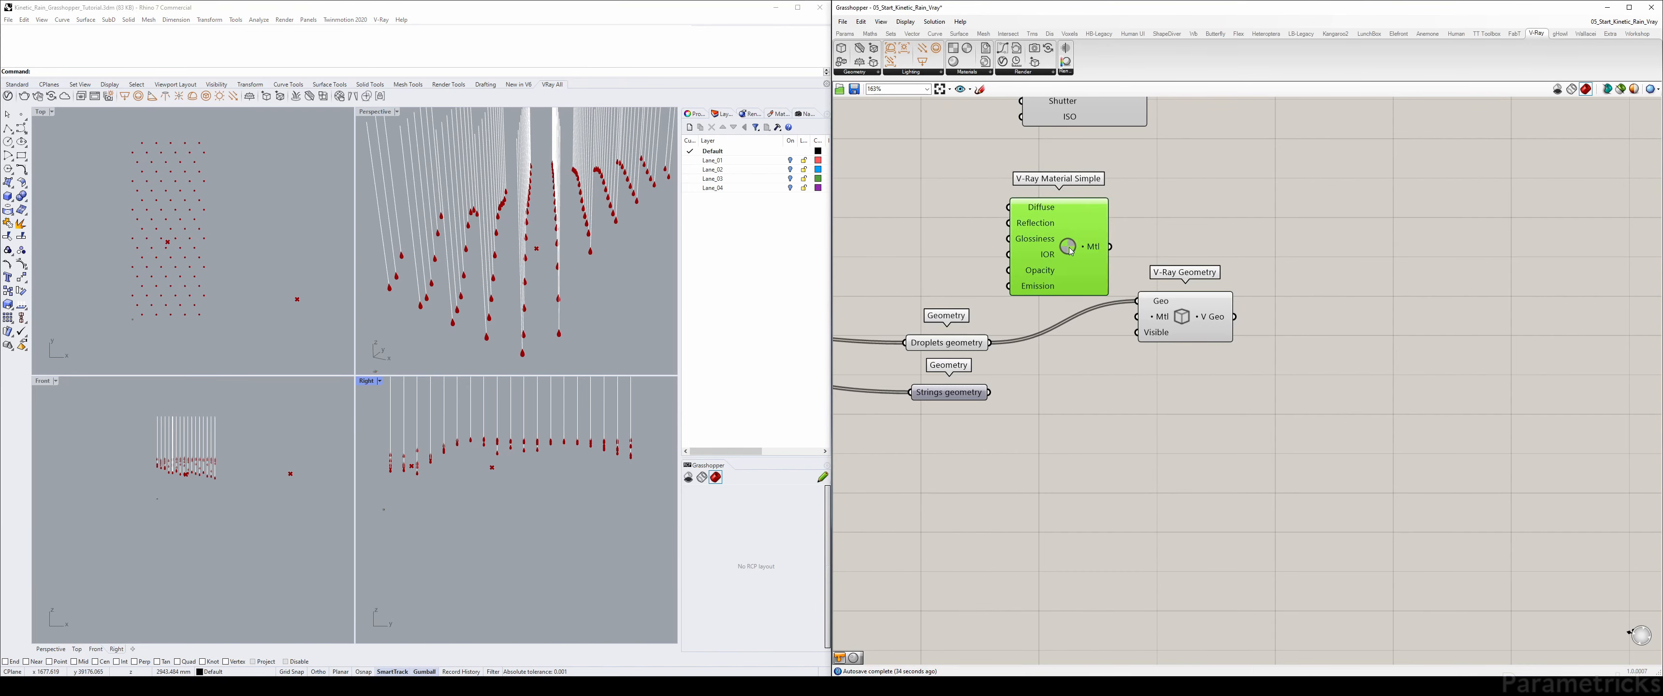
key(Delete)
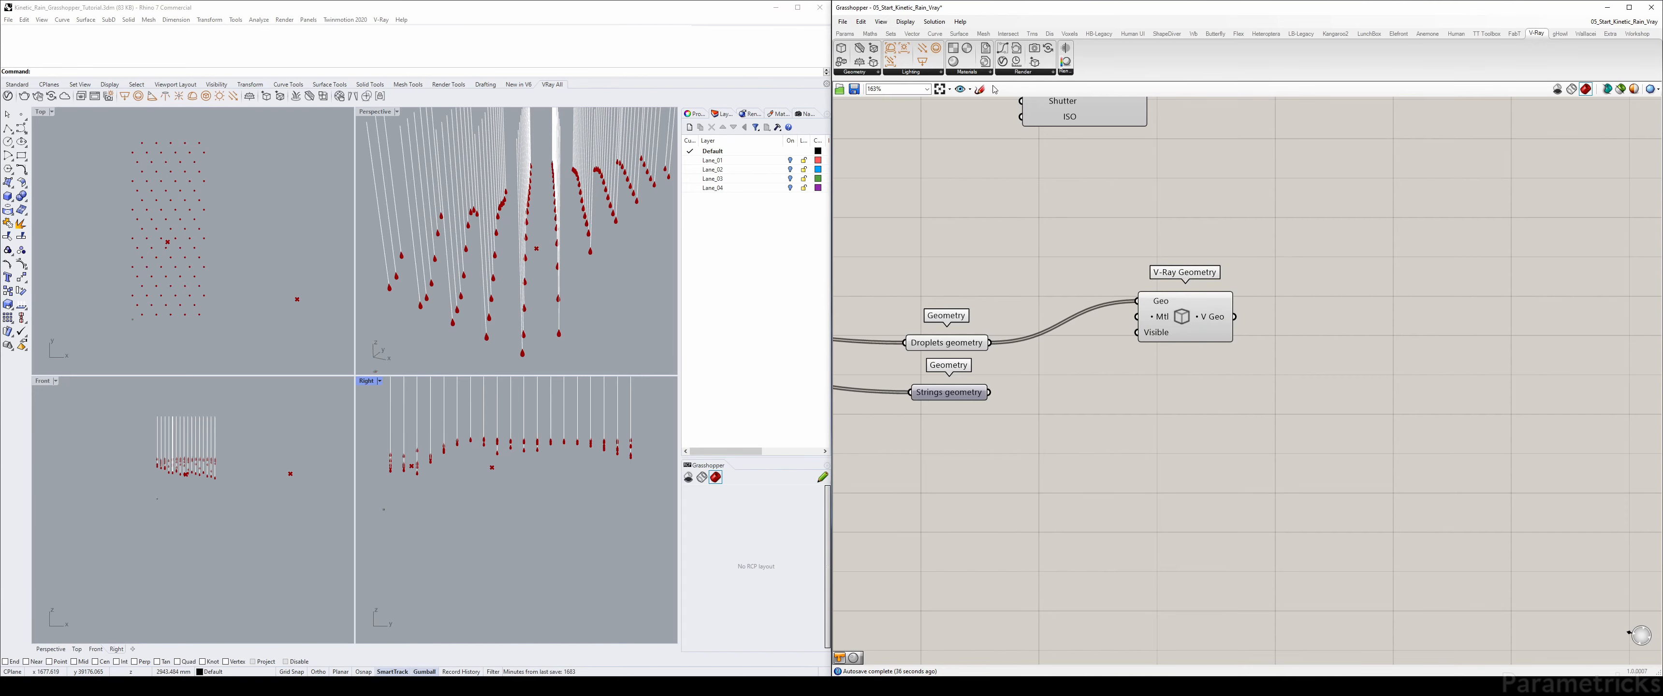
- Try out a V-Ray Material Preset component, viewing its preset options, and delete it again
click(983, 73)
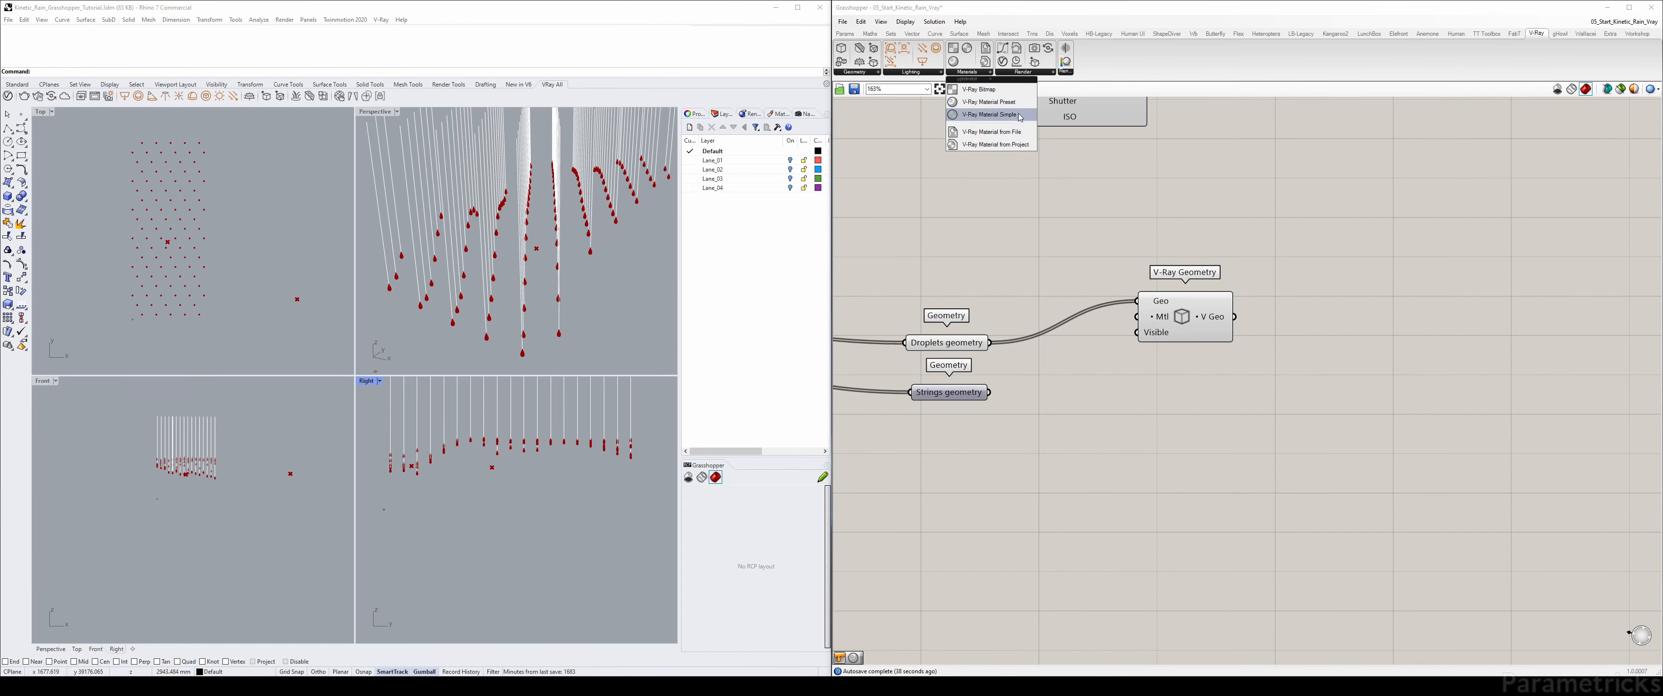
drag(1024, 102, 1101, 255)
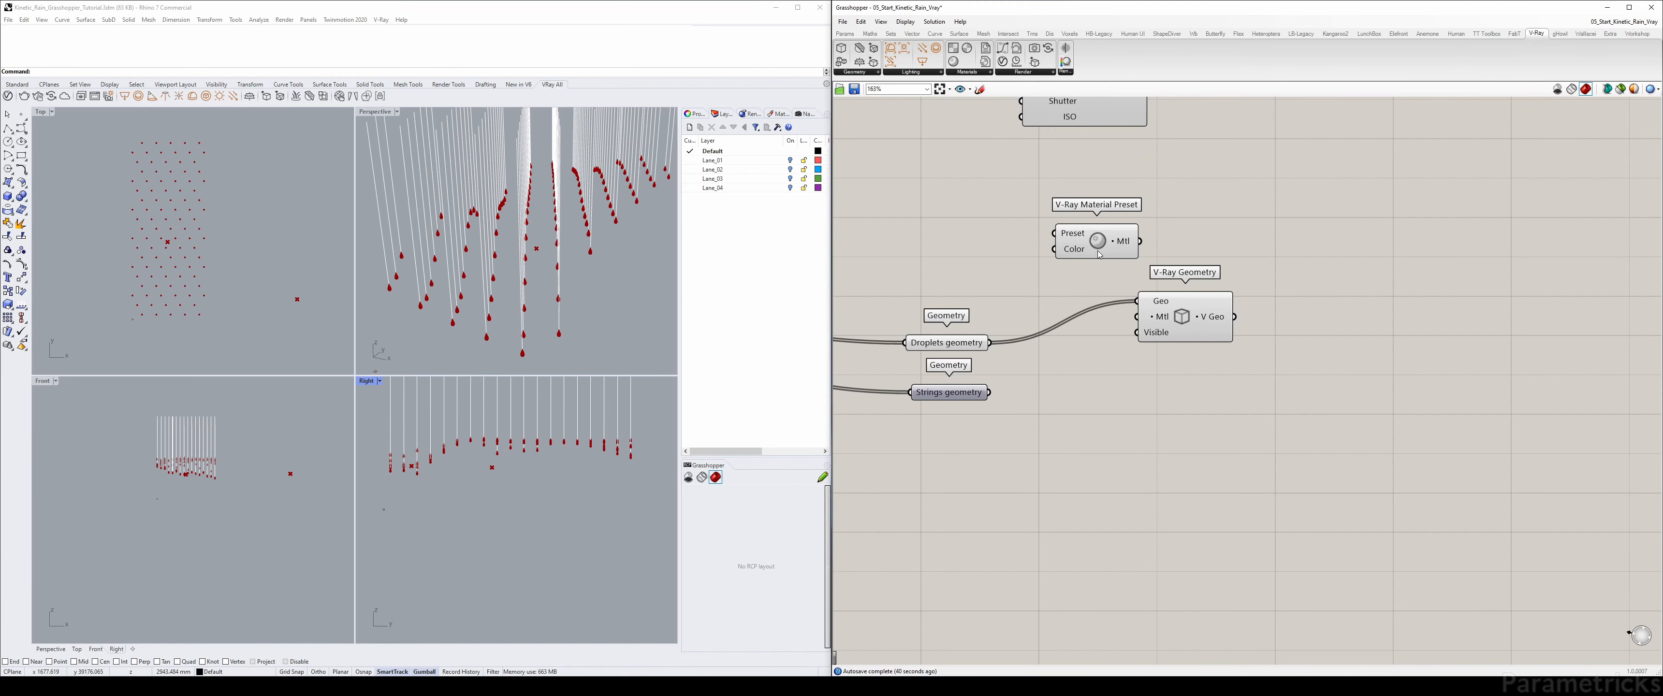
click(1107, 244)
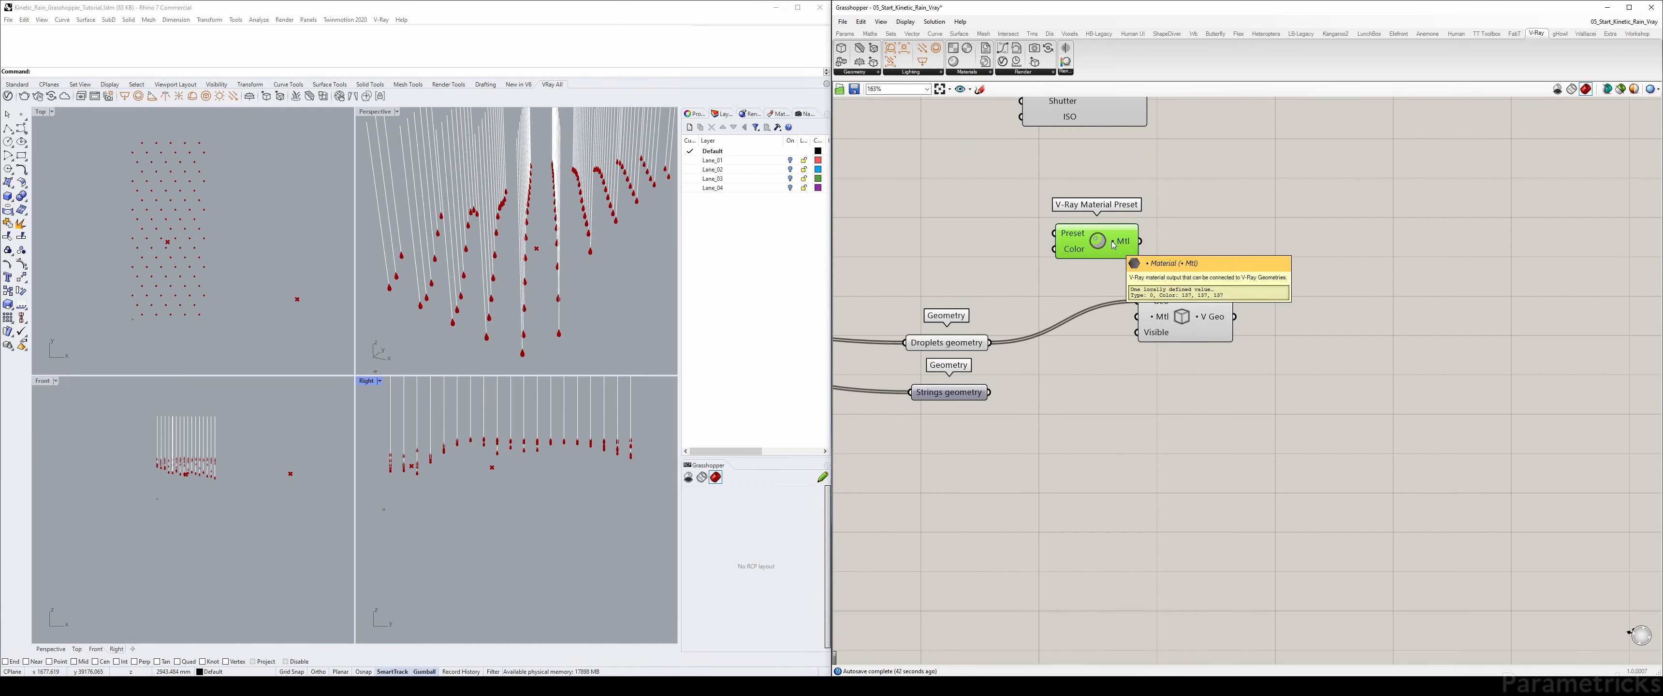
right_click(1070, 233)
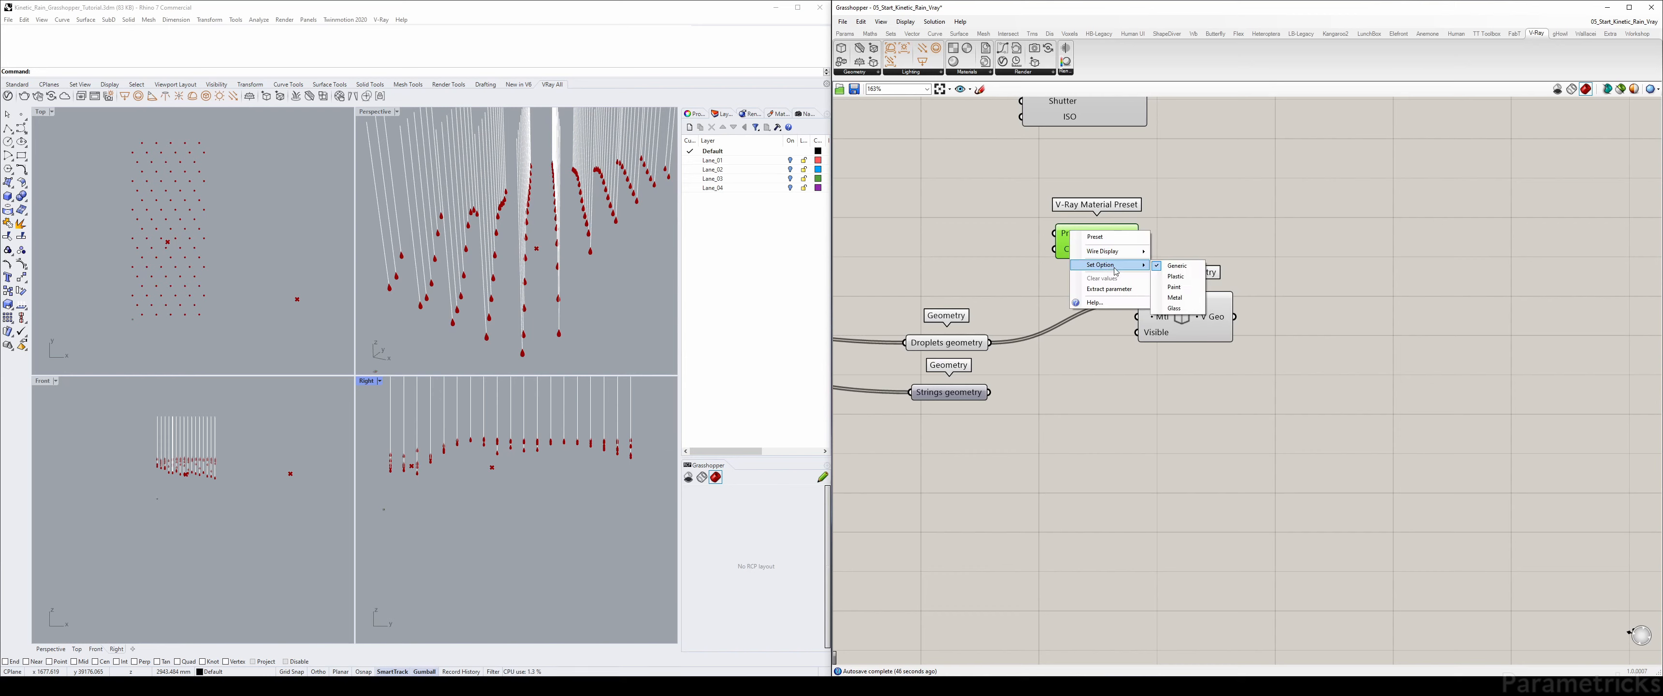
click(1062, 279)
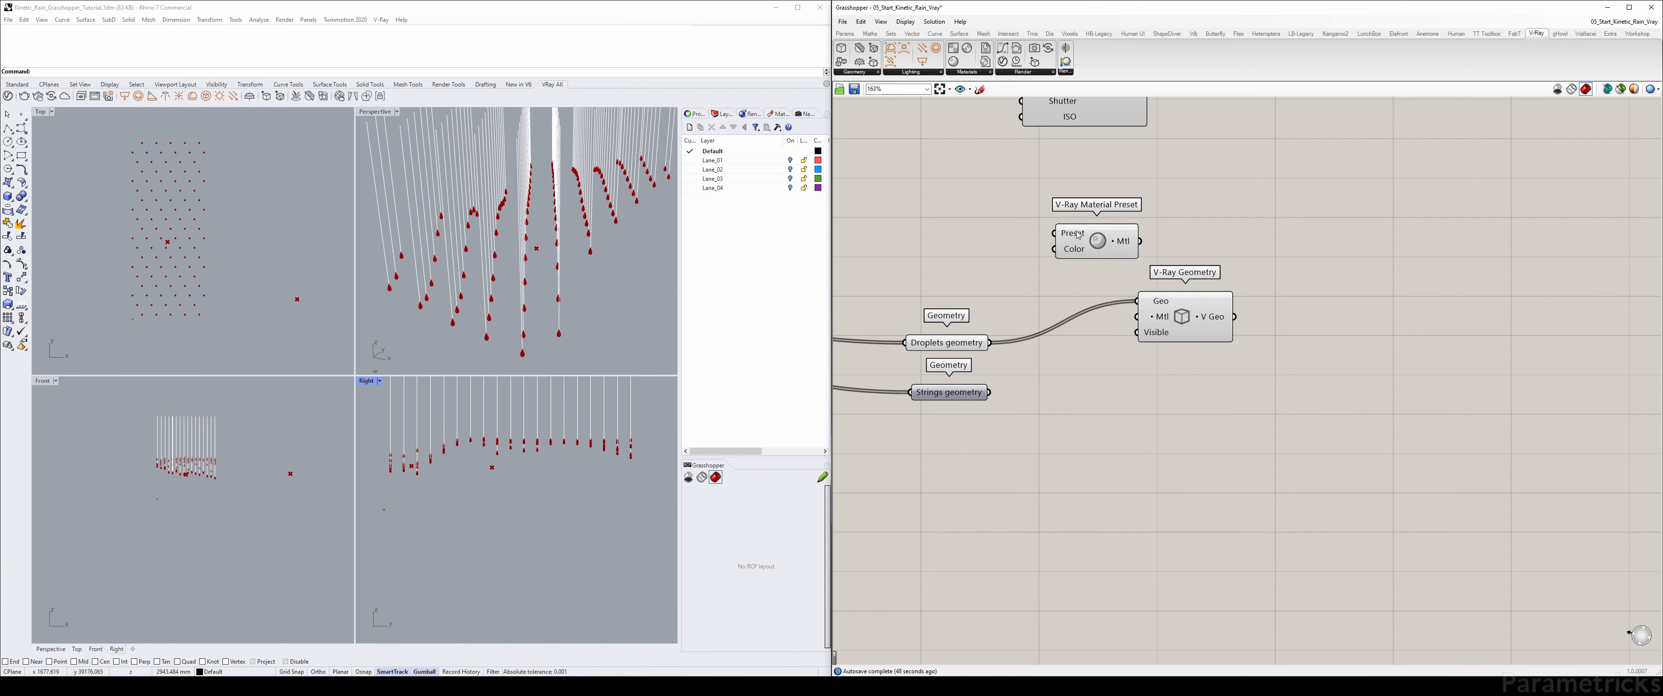
right_click(1076, 230)
click(1097, 245)
key(Delete)
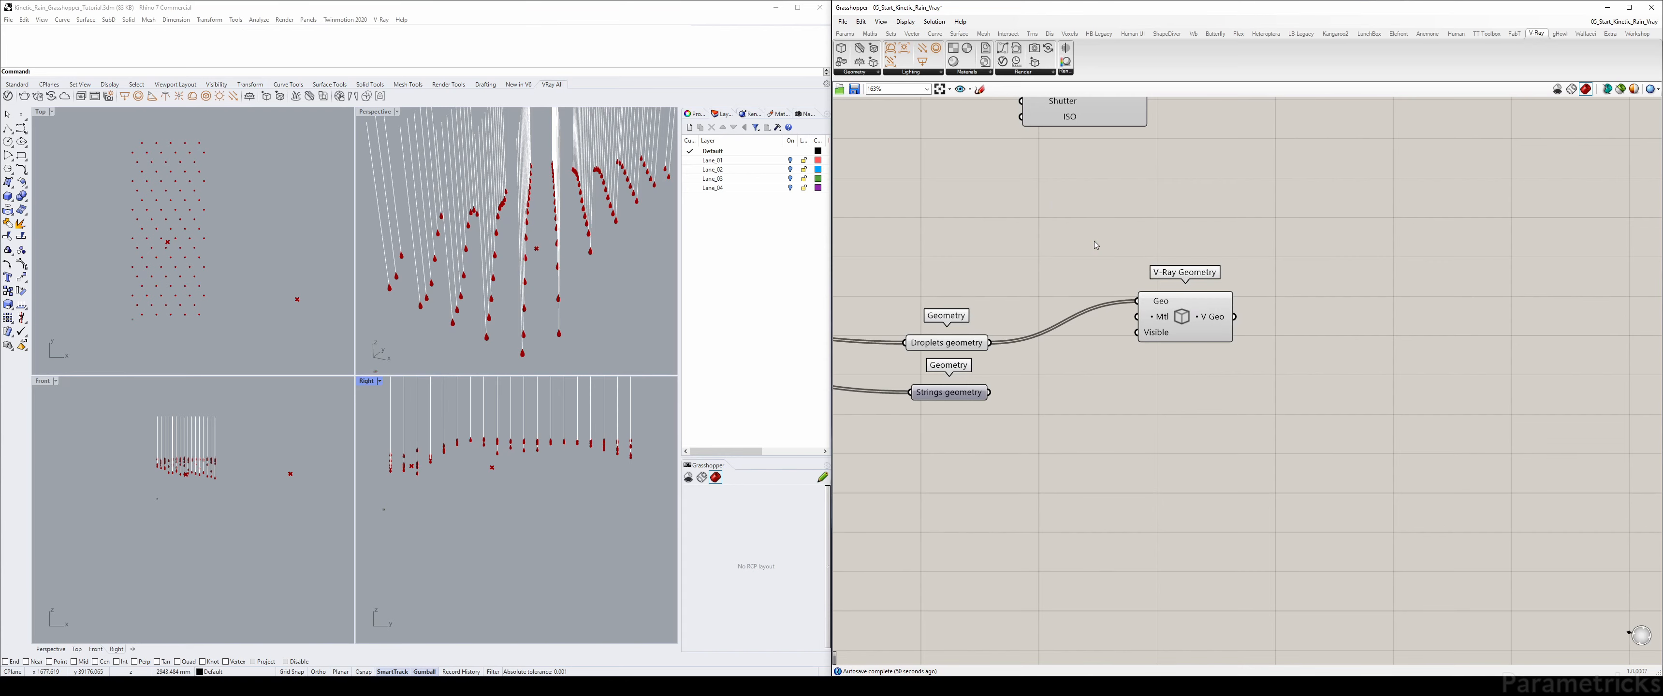
- Add a V-Ray Material from Project component beneath Droplets geometry and connect it to the Mtl input of V-Ray Geometry
click(985, 73)
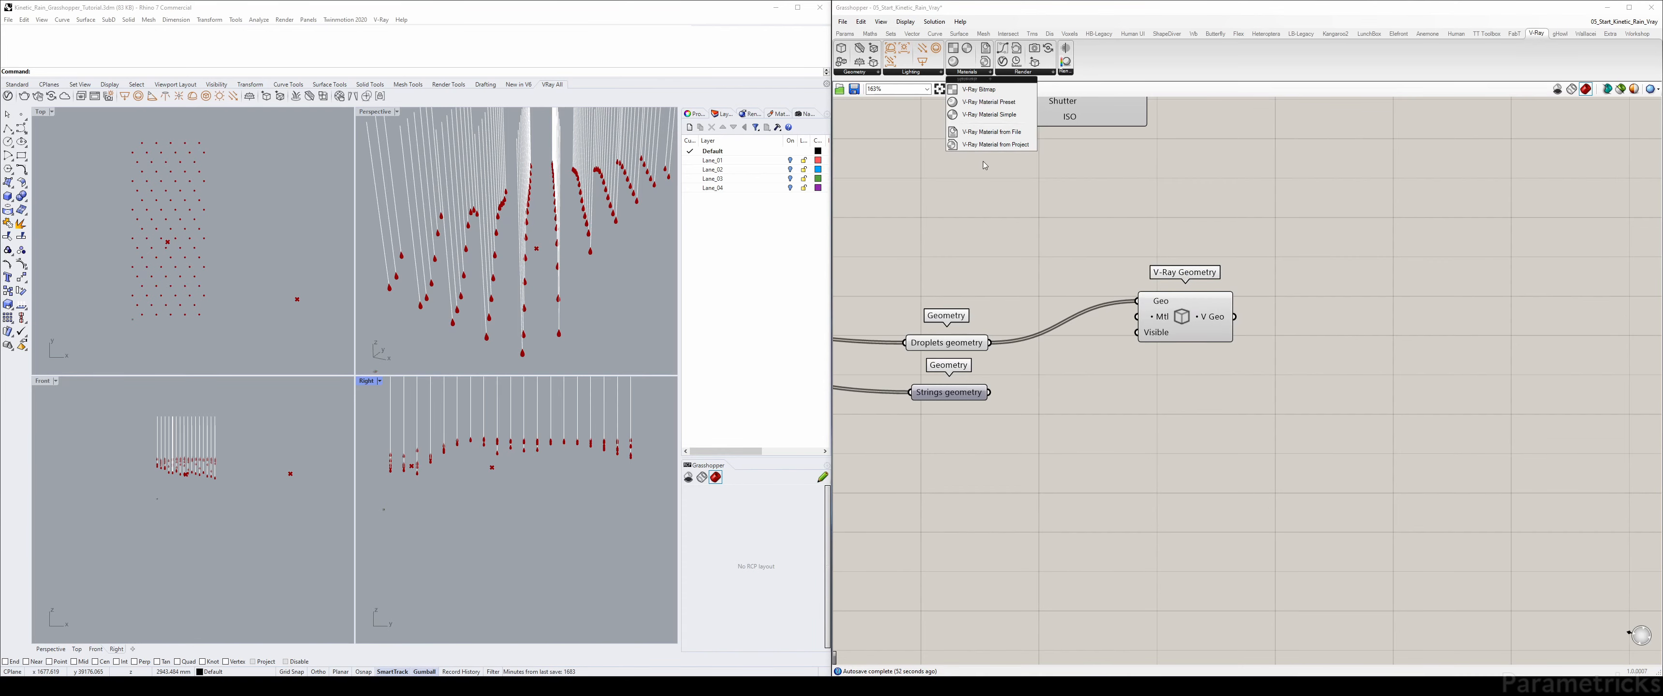
click(981, 150)
click(1037, 279)
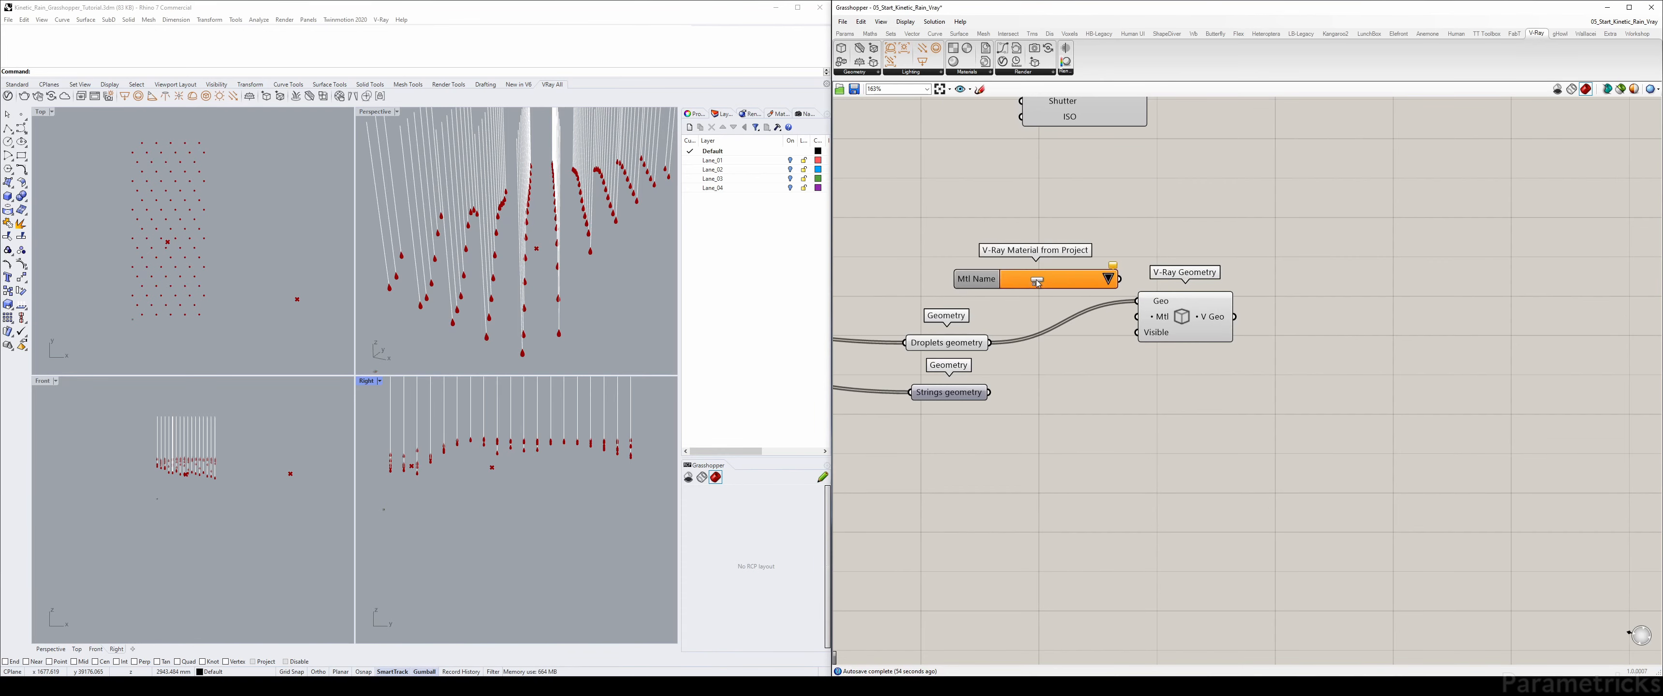
drag(982, 343, 924, 311)
drag(1060, 310, 1137, 317)
drag(984, 312, 988, 320)
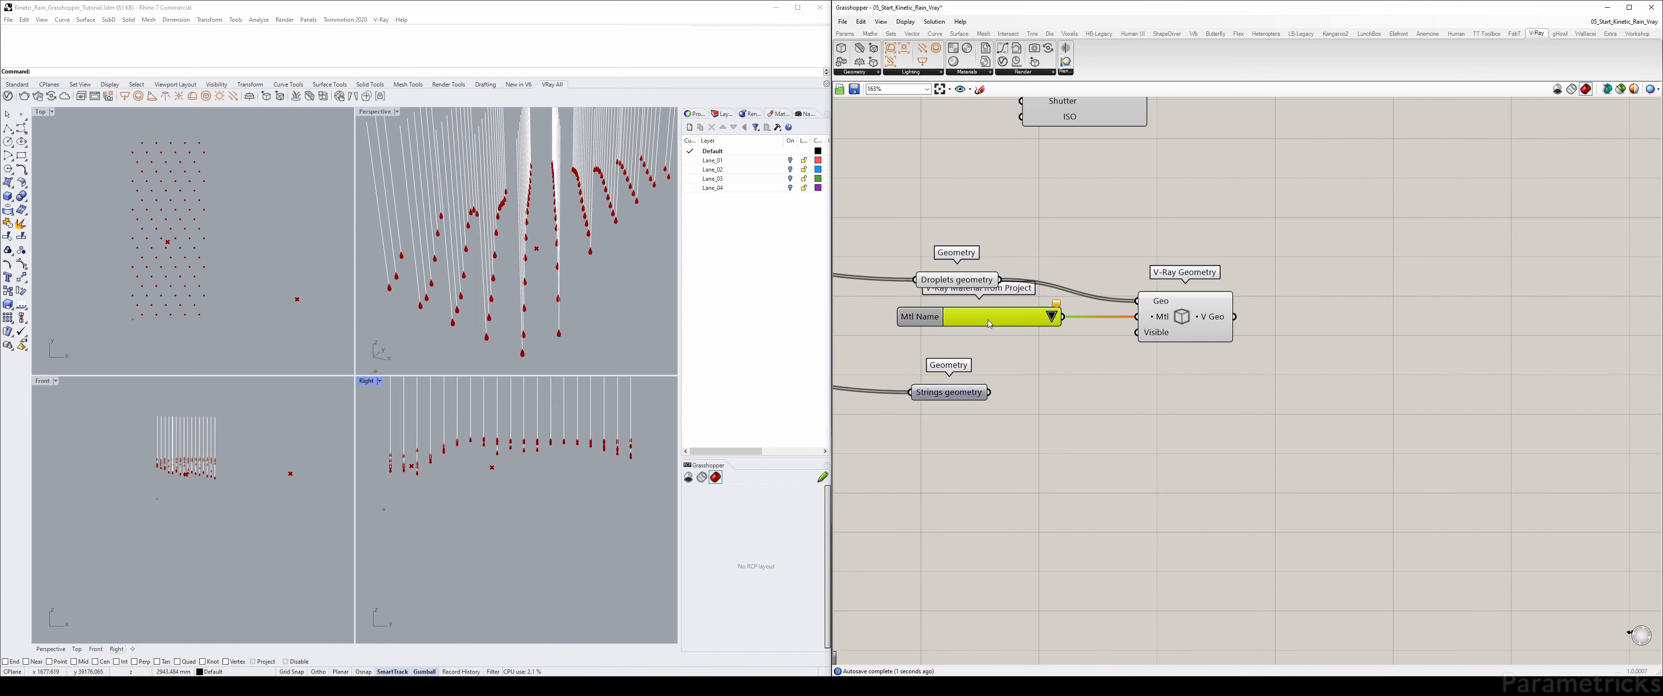
- Move the Strings geometry parameter further below the material component and check the Mtl Name list for project materials
right_drag(1034, 363, 1071, 310)
drag(995, 339, 987, 361)
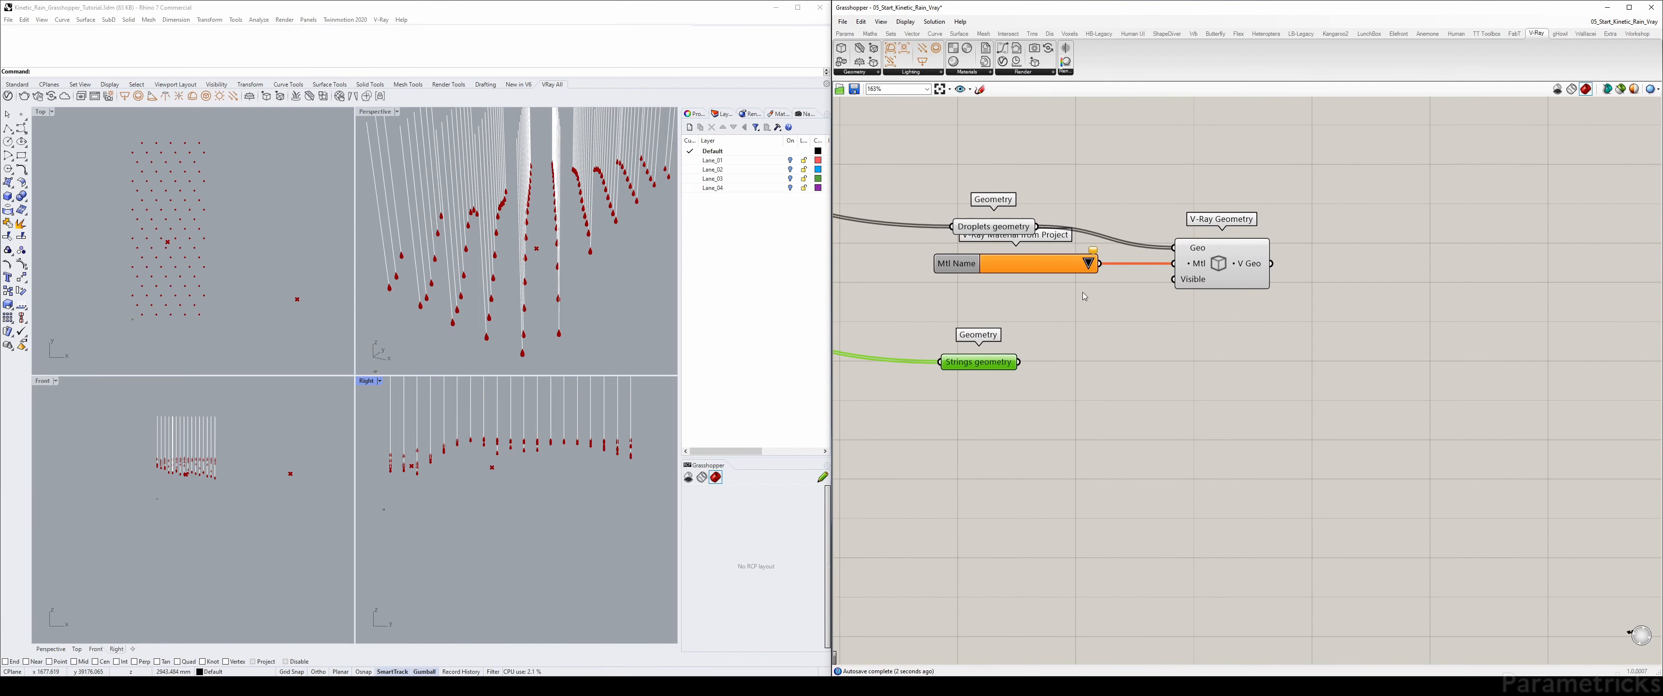
click(1080, 266)
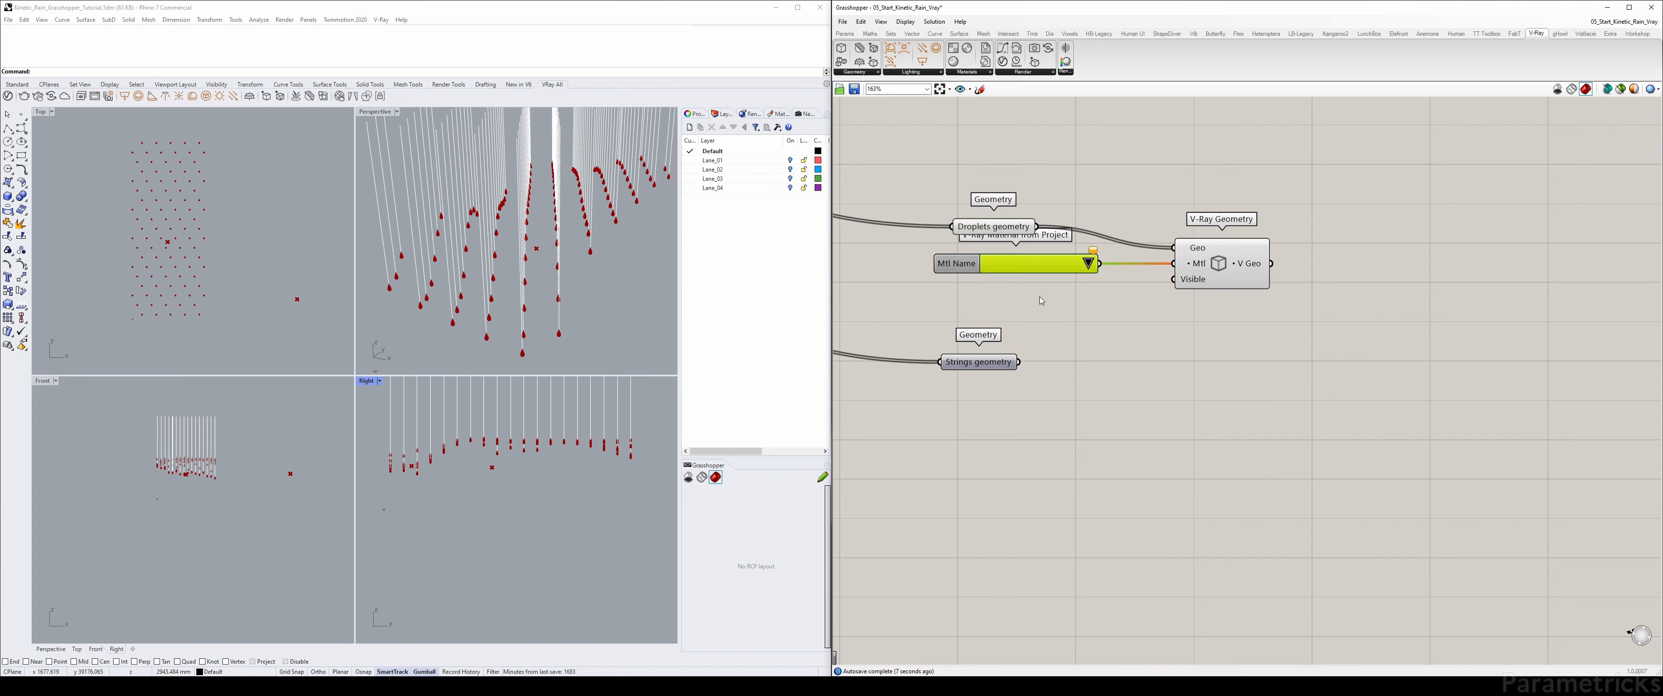
- Open the V-Ray Asset Editor with its material library and asset settings expanded, and place the window over the Rhino viewports
click(249, 180)
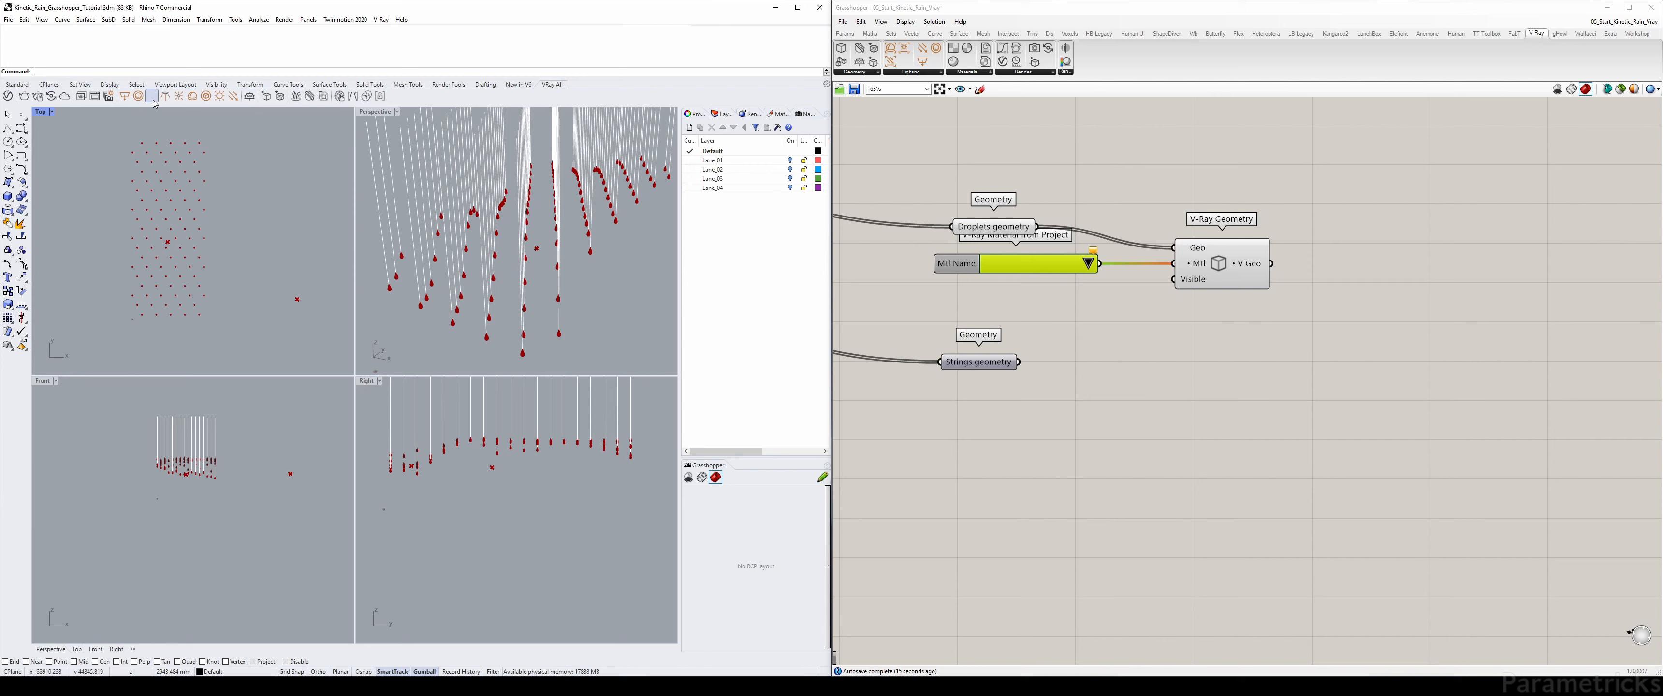
click(9, 96)
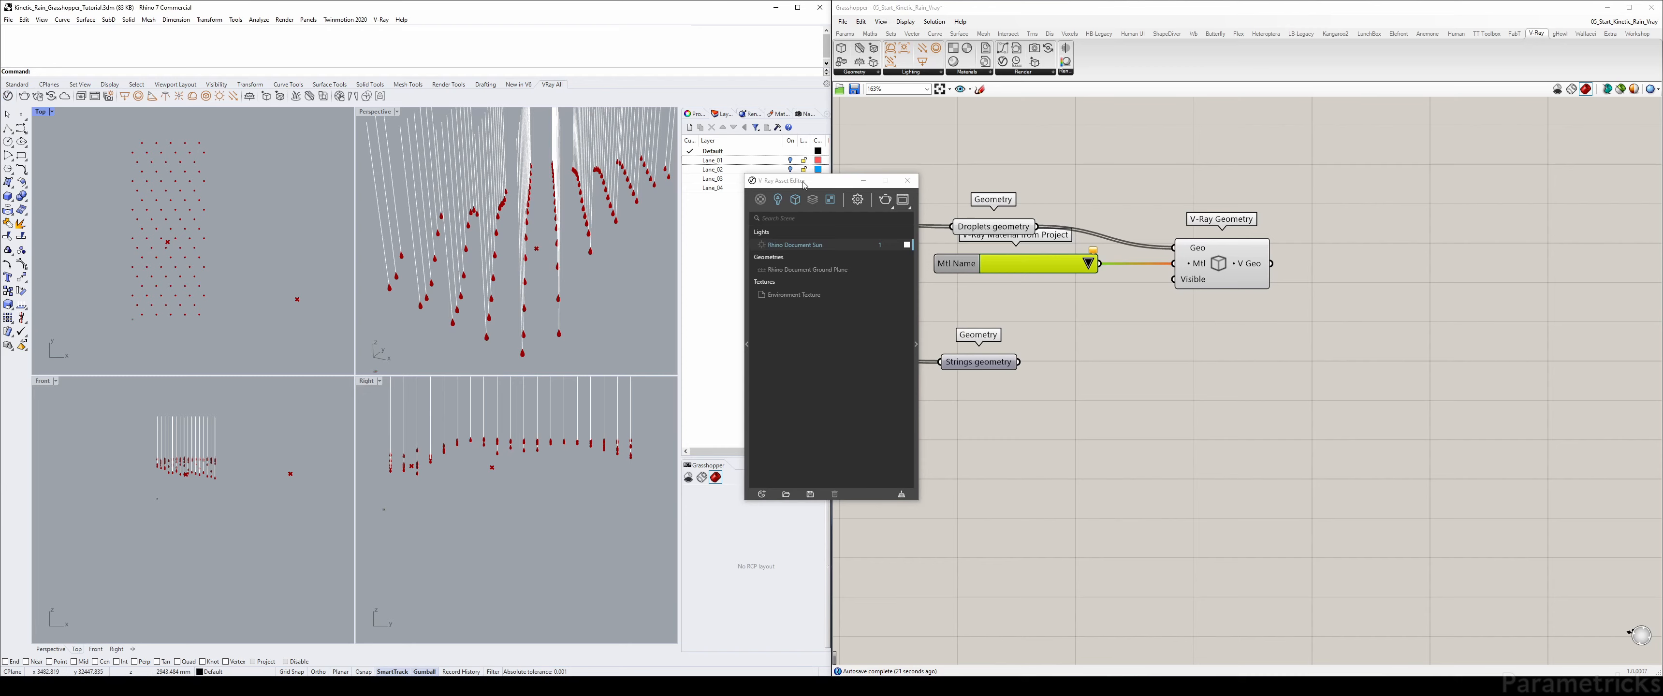
click(747, 203)
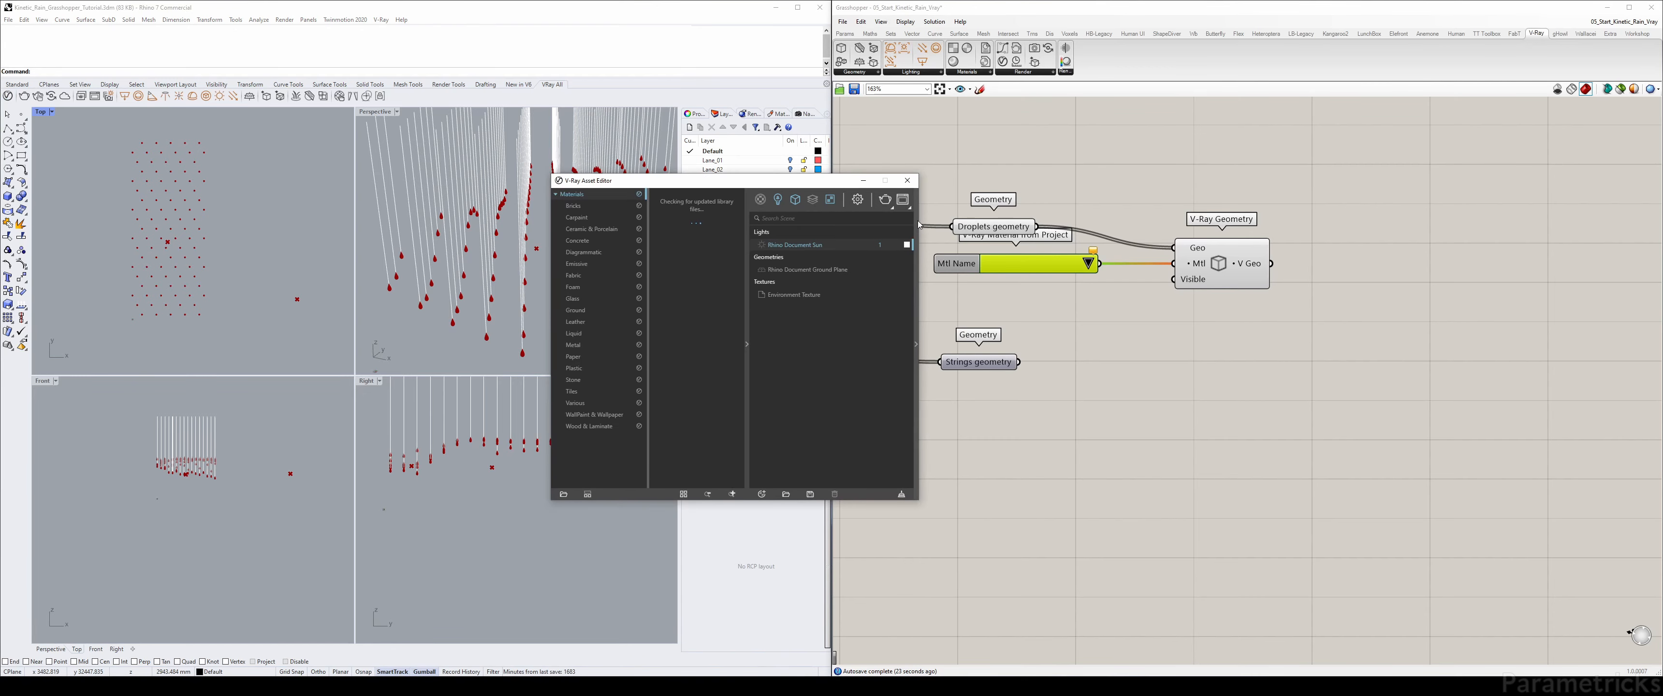
drag(914, 229, 1107, 229)
drag(832, 185, 398, 176)
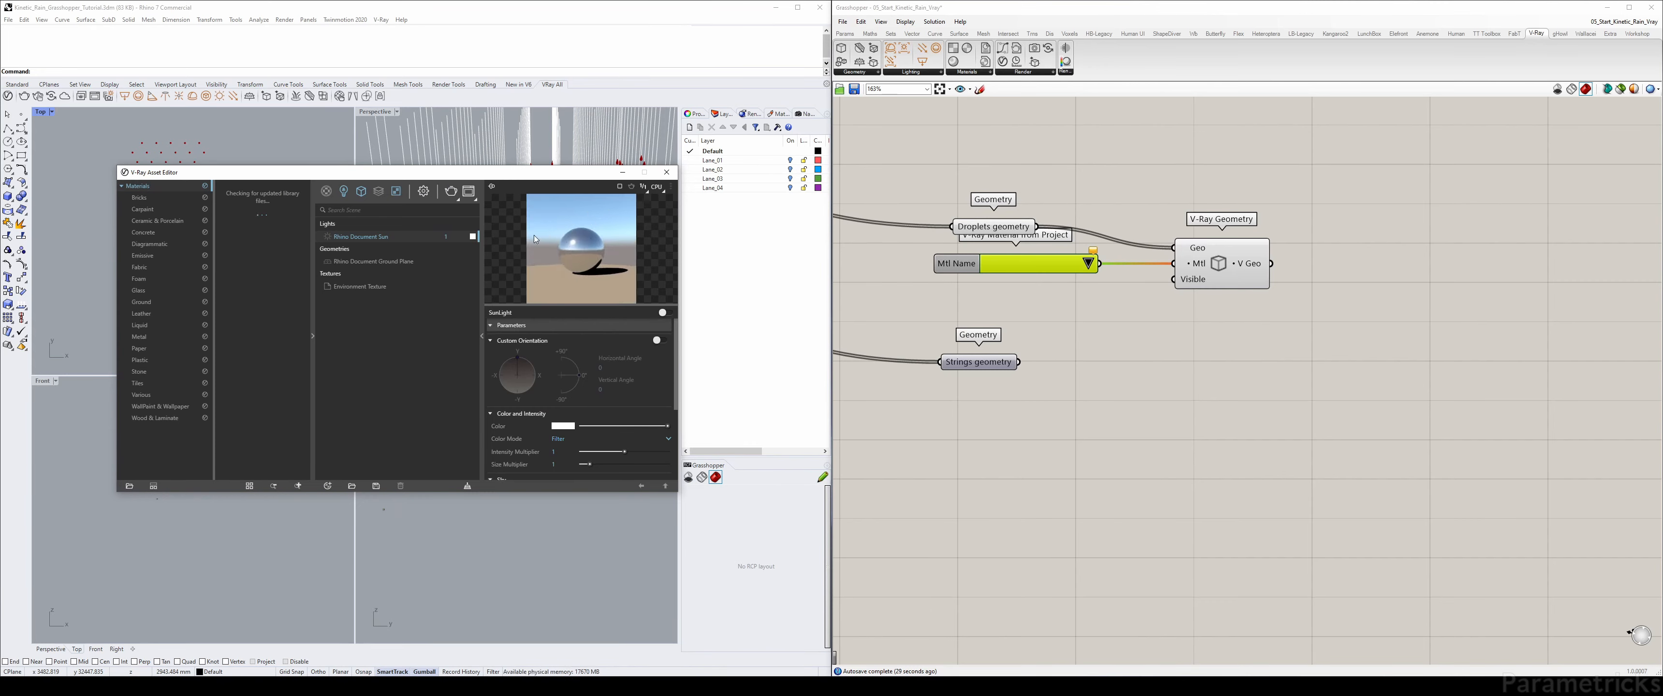
- Collapse the Asset Editor's library and settings sections and expand them again
click(663, 194)
click(482, 336)
click(312, 336)
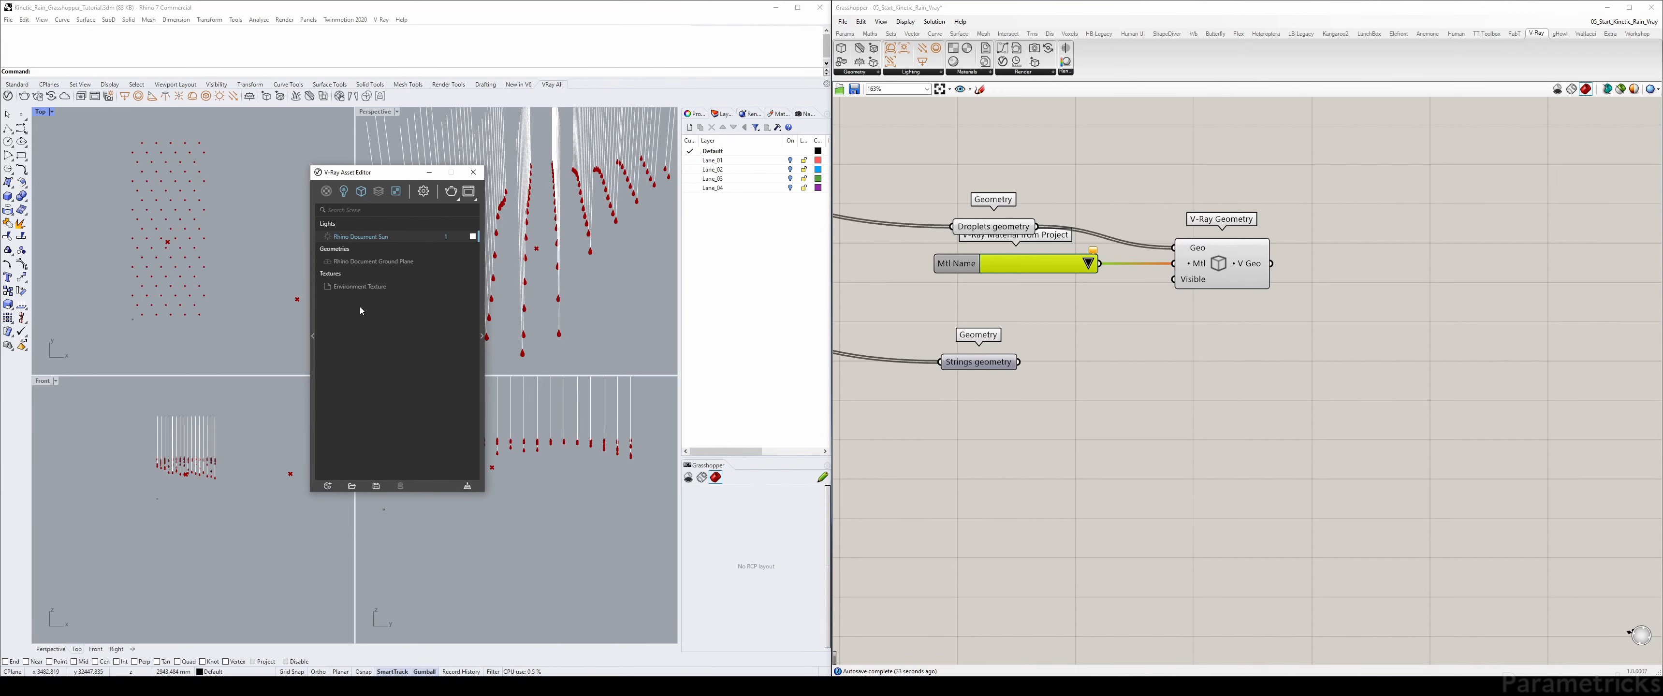
click(313, 333)
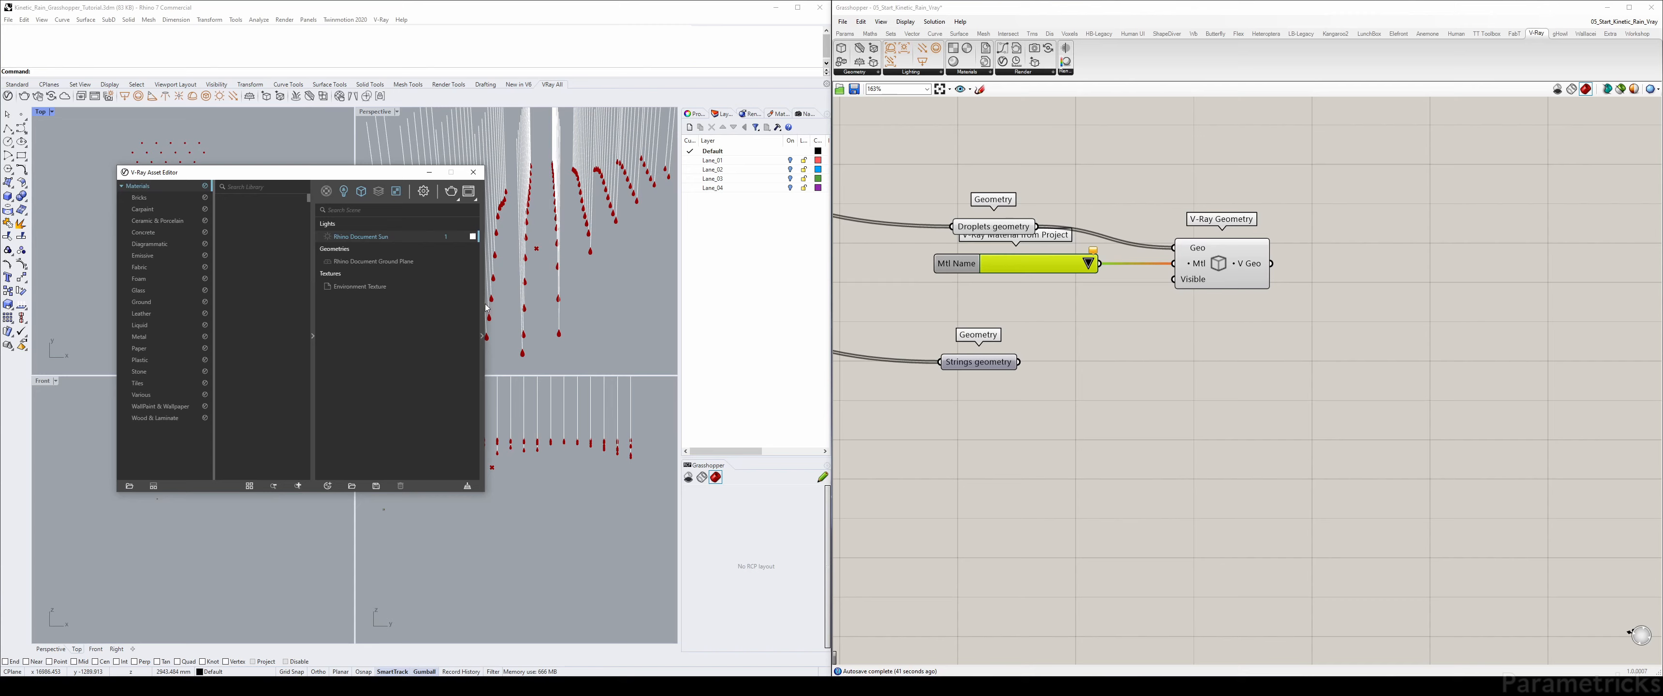
click(485, 308)
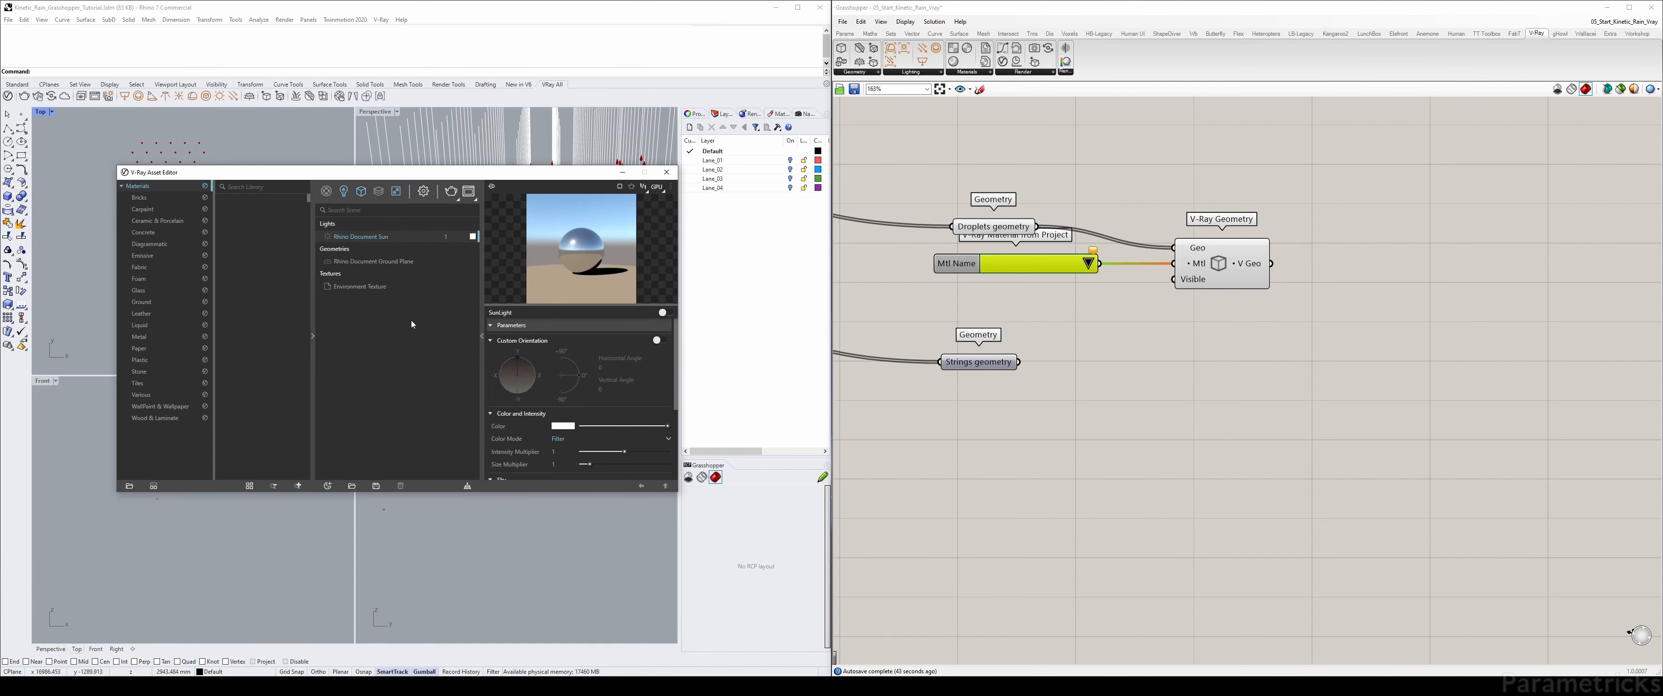
- Add Copper Polished from a library search for "copper" to the project materials and choose it in the droplets' Mtl Name list
drag(199, 178, 212, 177)
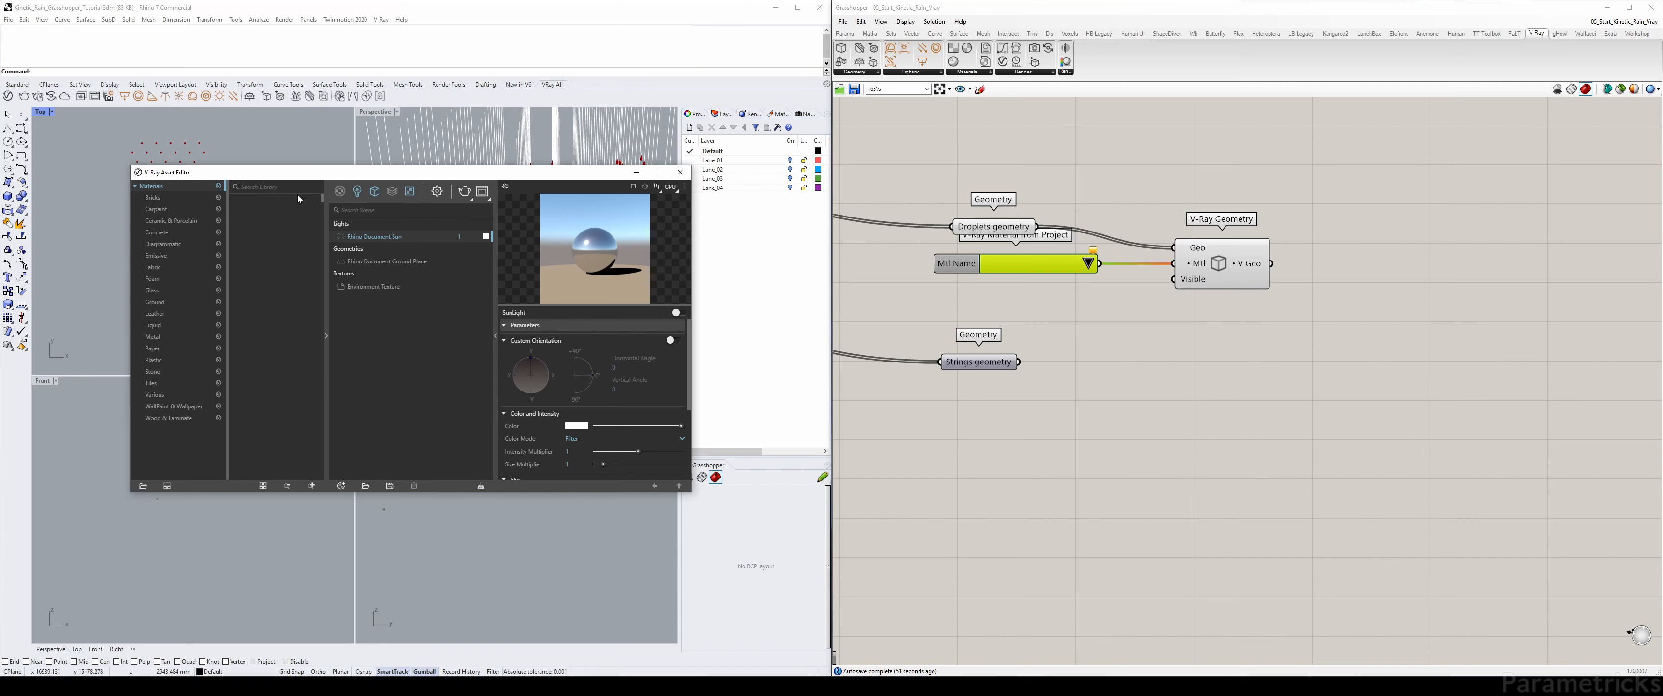
text(pper)
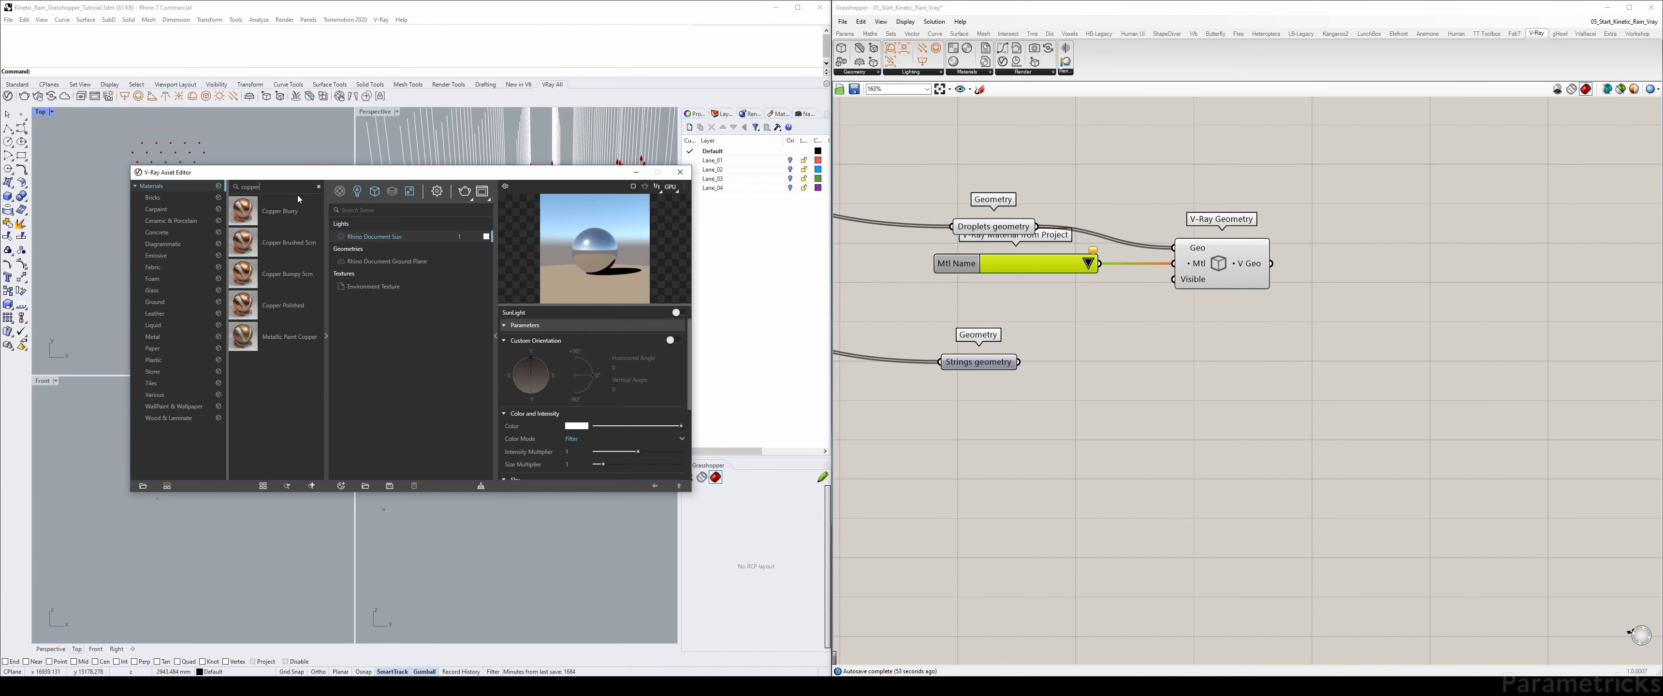
click(289, 203)
click(283, 307)
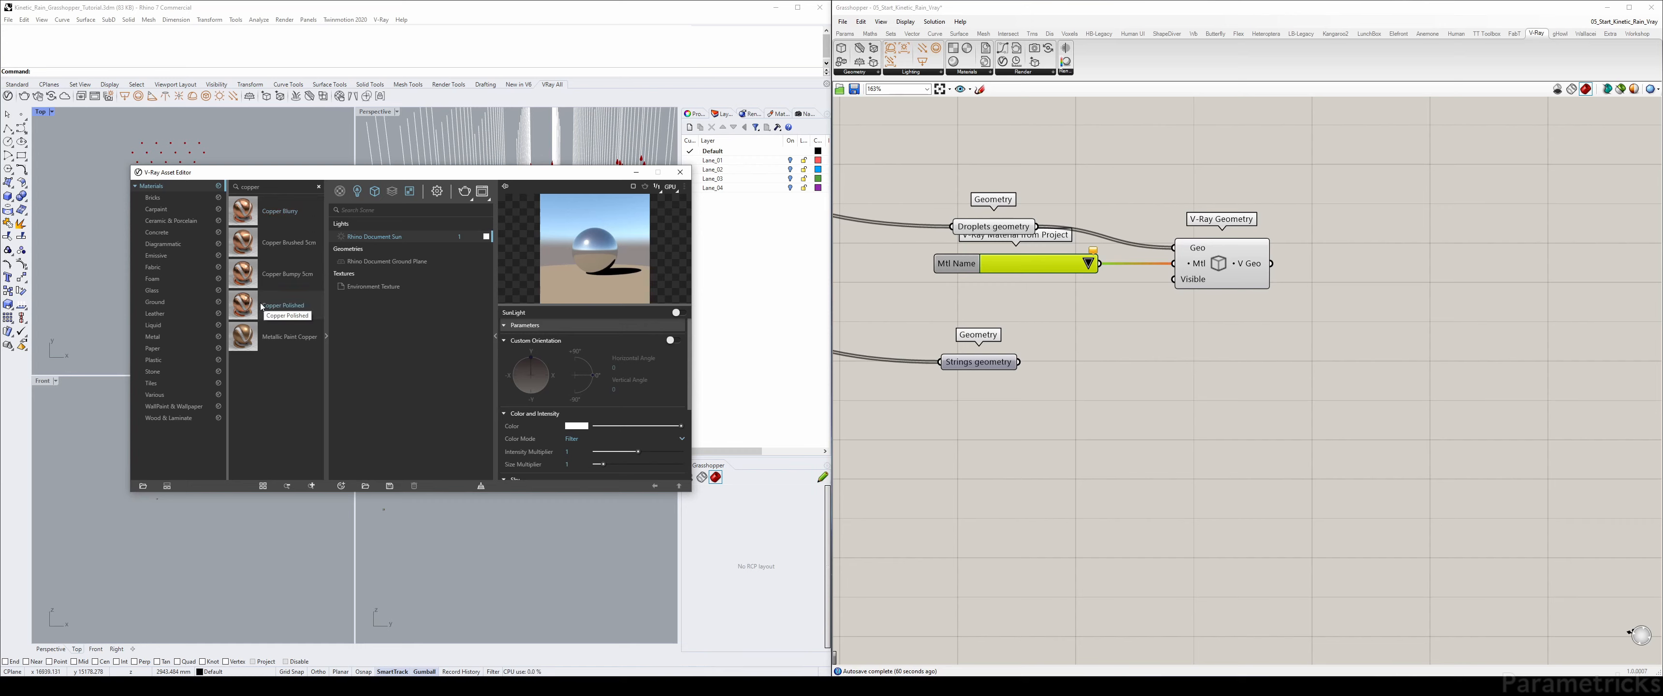
drag(281, 309, 420, 347)
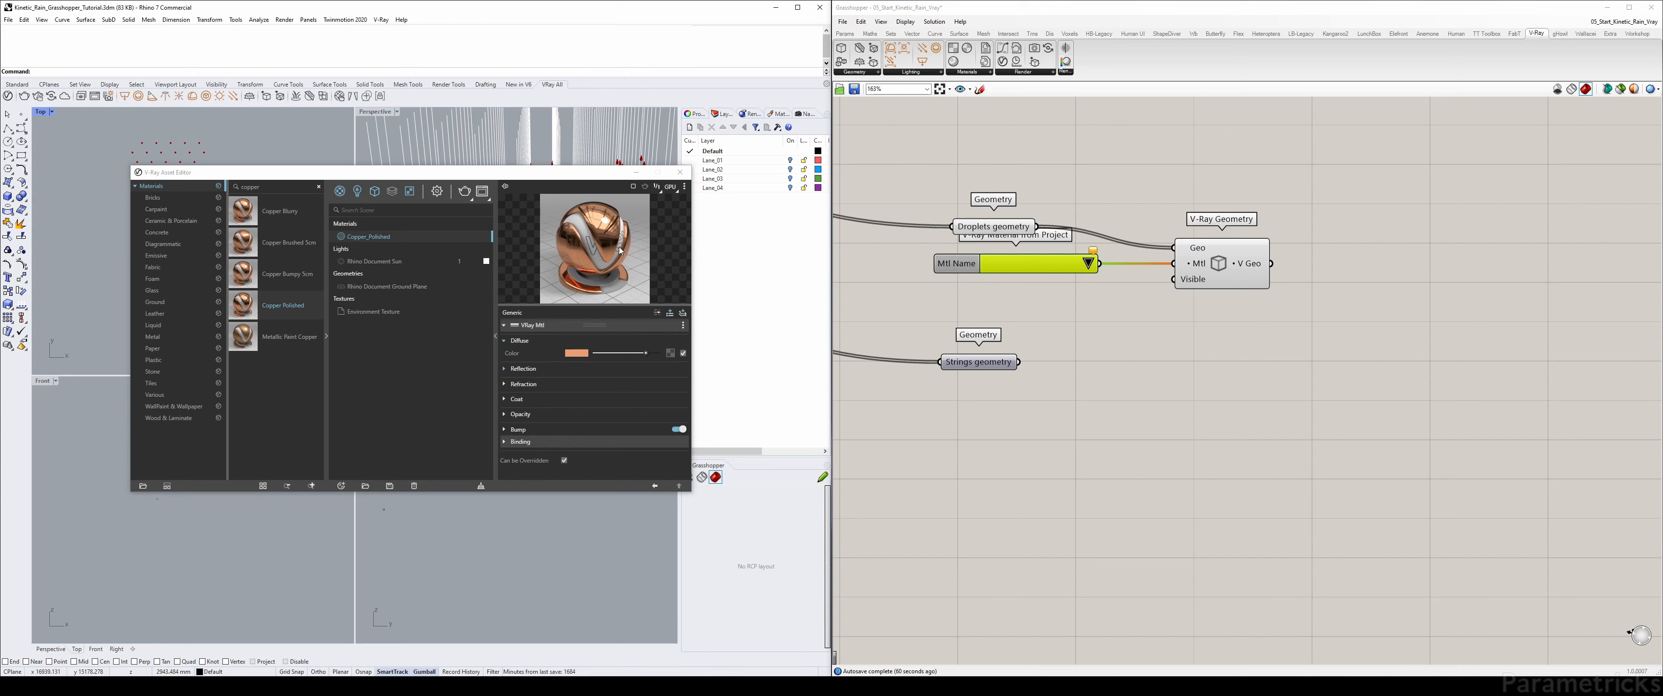
click(1088, 265)
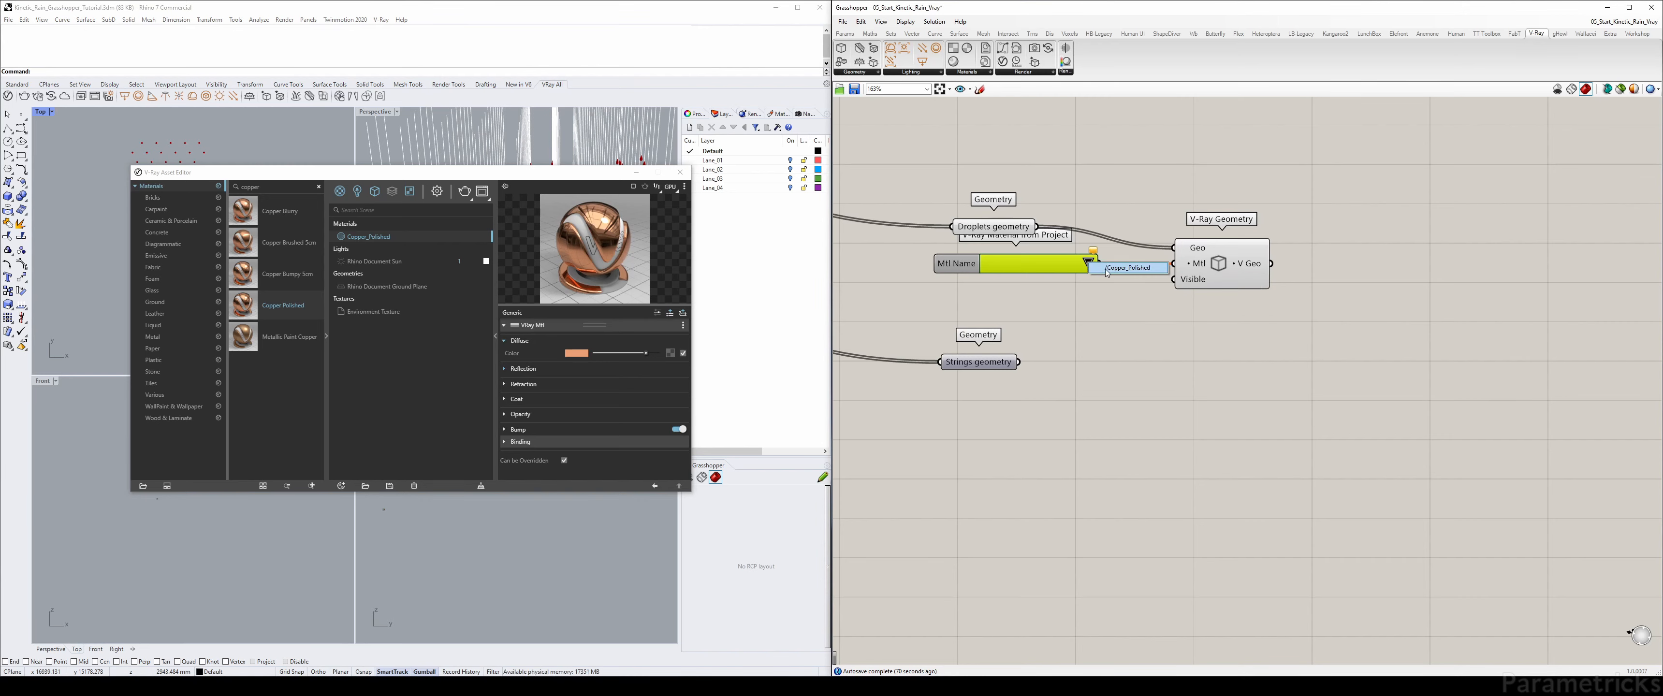
click(1125, 269)
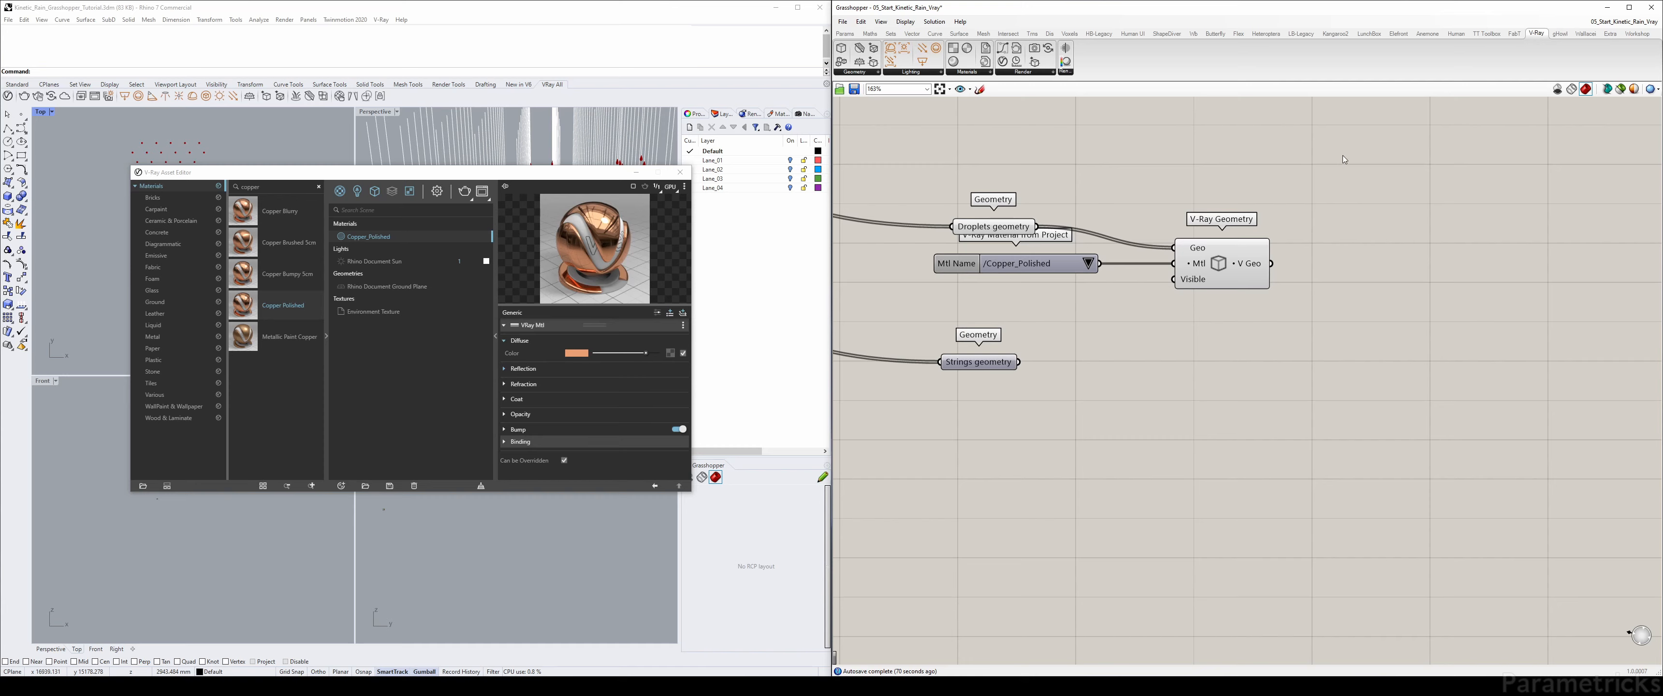
- Duplicate the Droplets geometry, V-Ray Material from Project and V-Ray Geometry components below the originals
drag(1369, 151, 945, 284)
alt+drag(1247, 271, 1269, 458)
click(1129, 362)
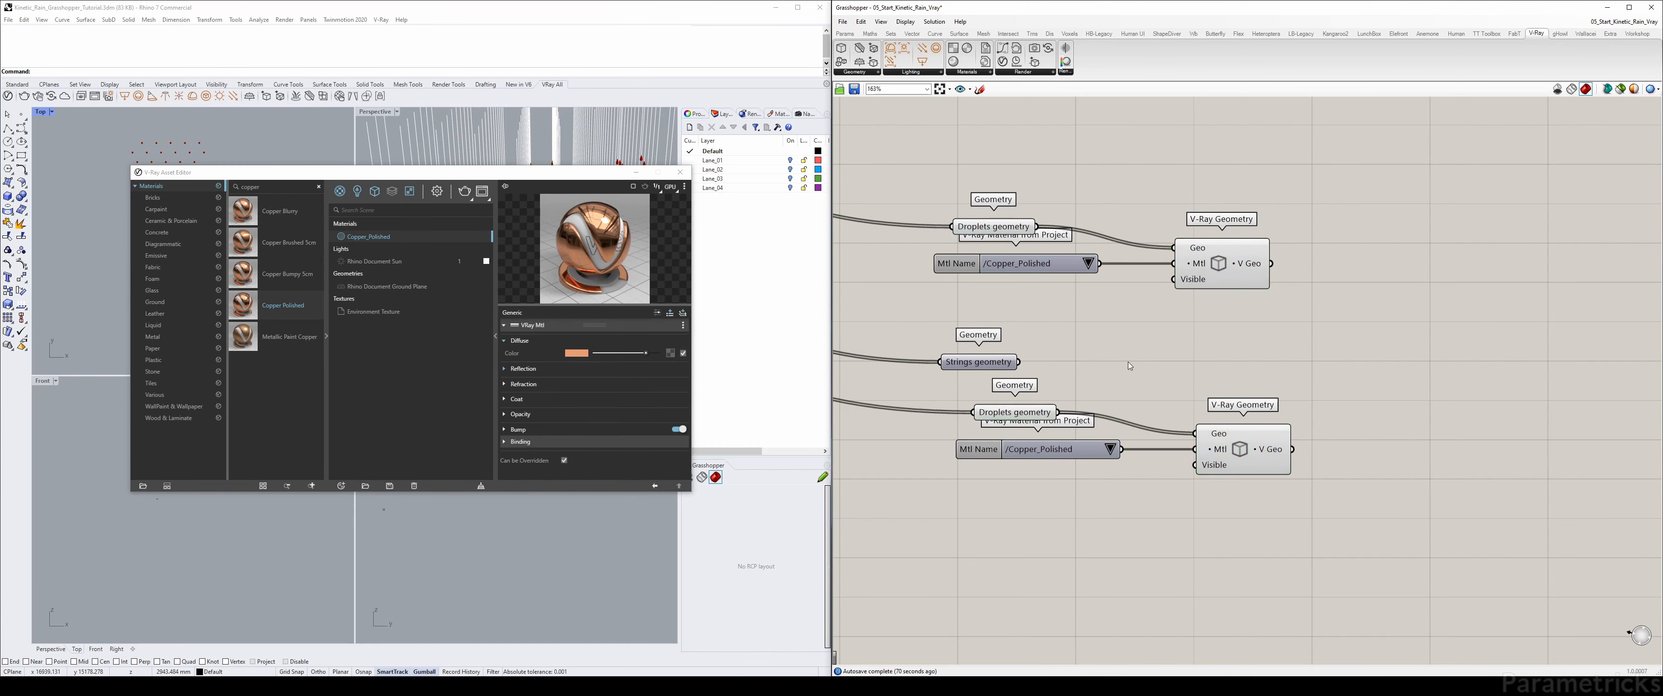
- Replace the copied Droplets geometry with Strings geometry as the Geo input of the second V-Ray Geometry, and tidy the layout
drag(1026, 413, 1194, 433)
key(Delete)
drag(1221, 435, 1194, 423)
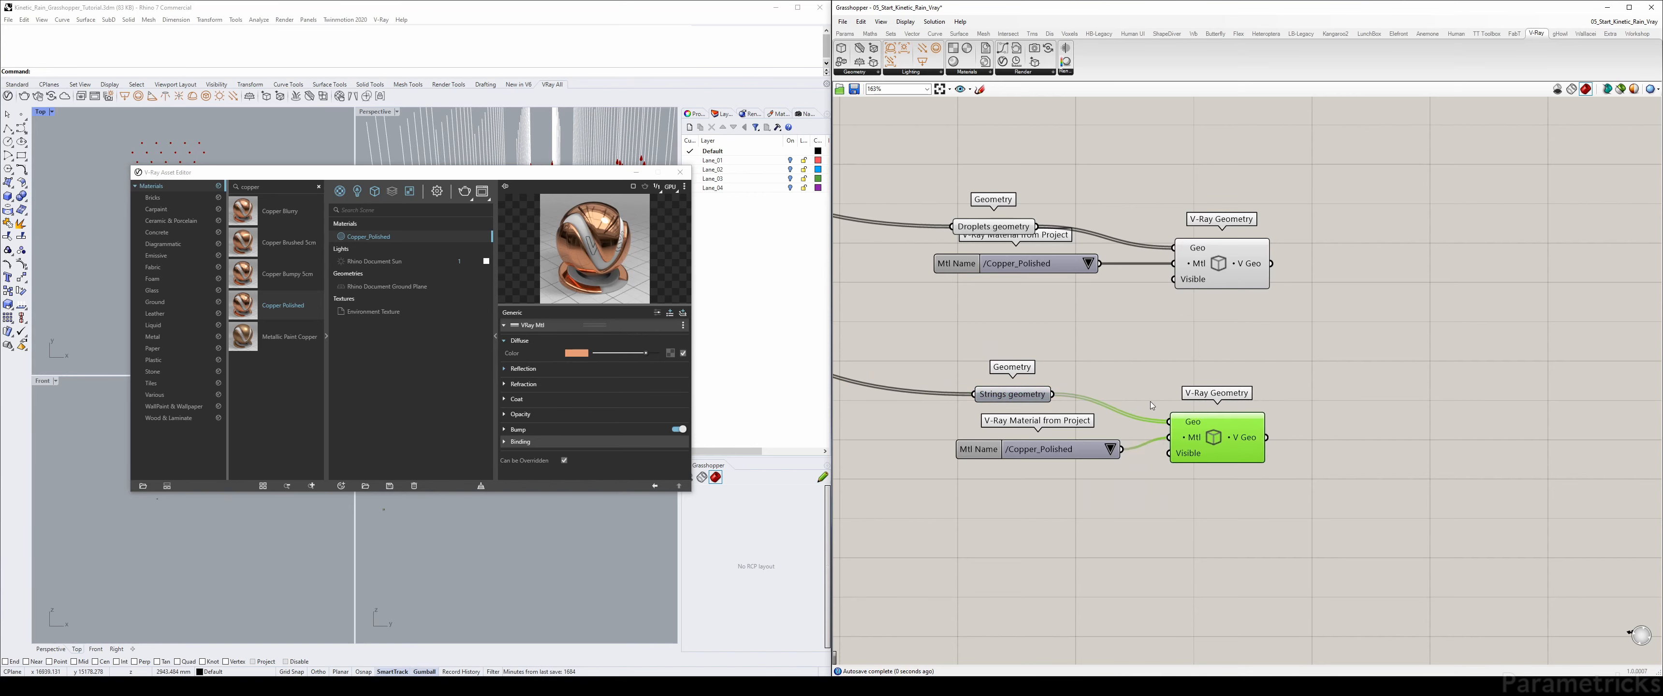
click(1152, 405)
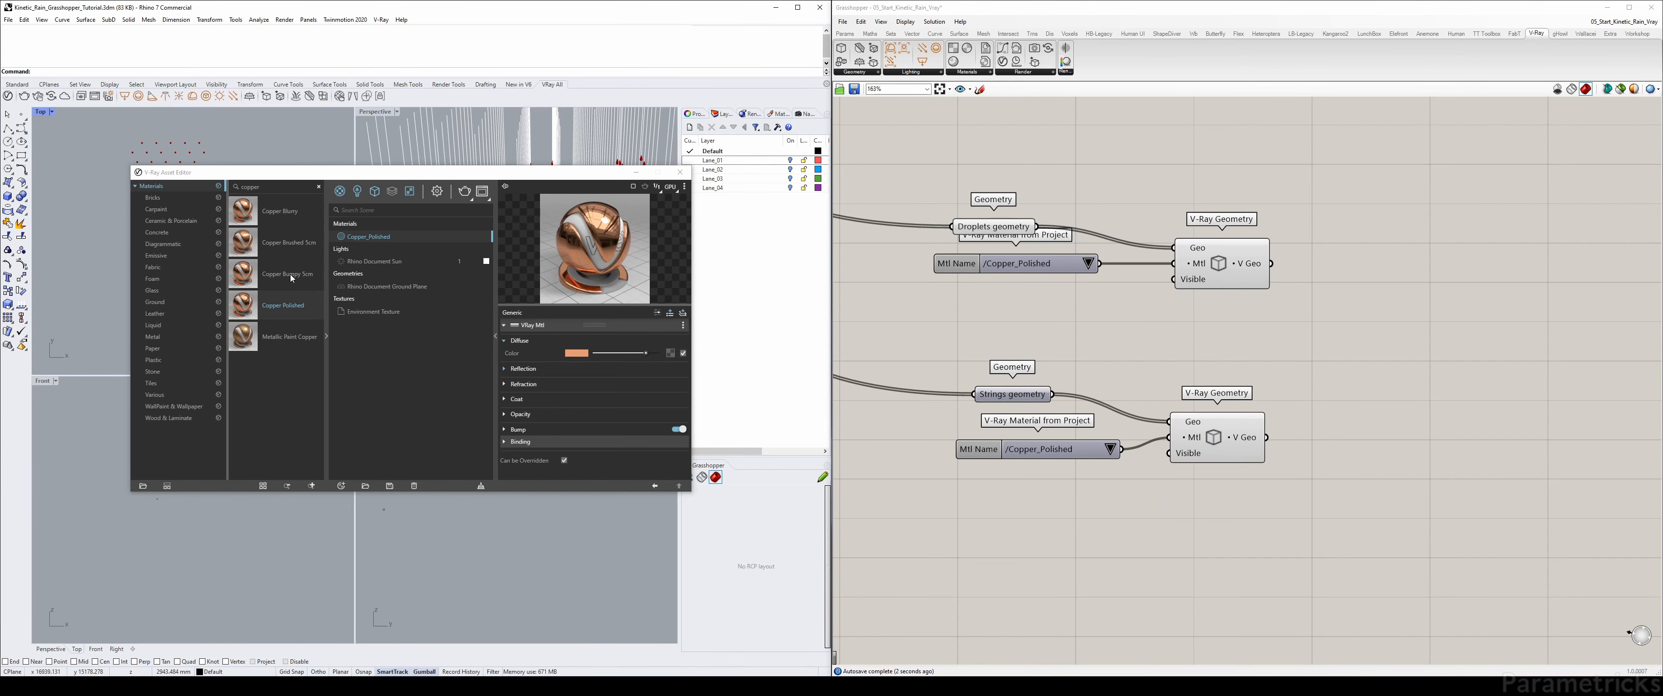
- Search the material library for "white" and add Plastic Translucent 01 White to the project materials
double_click(273, 187)
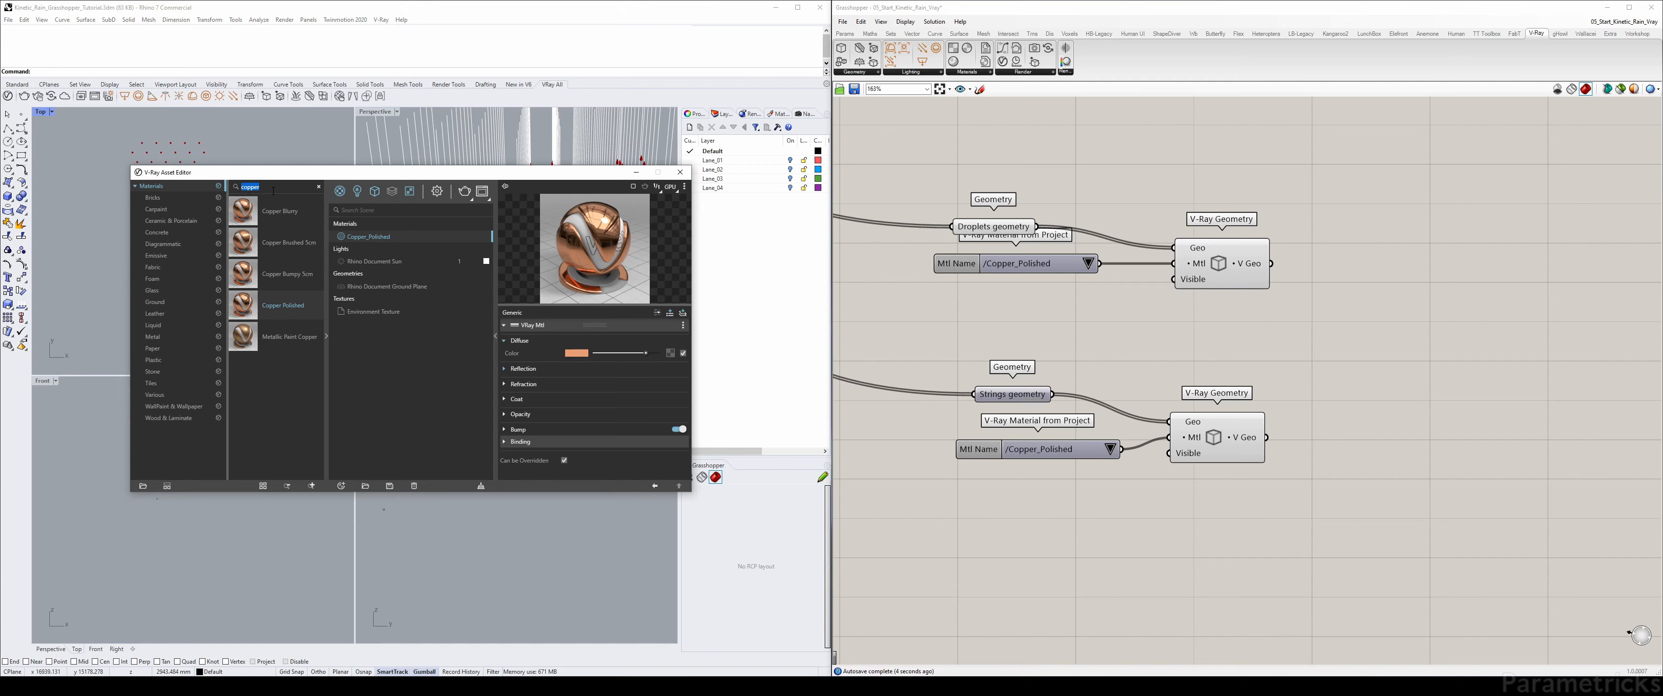
text(white)
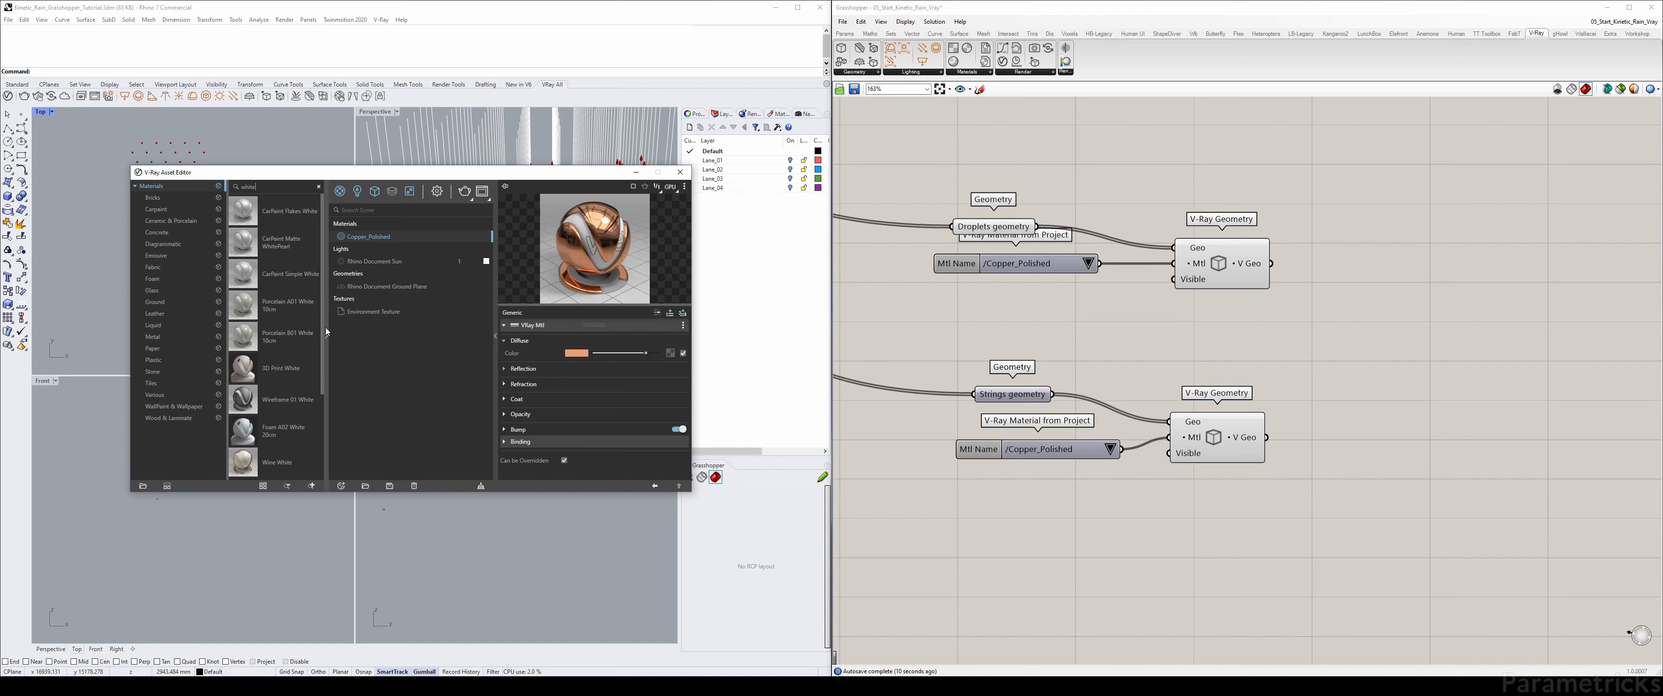
drag(322, 331, 392, 378)
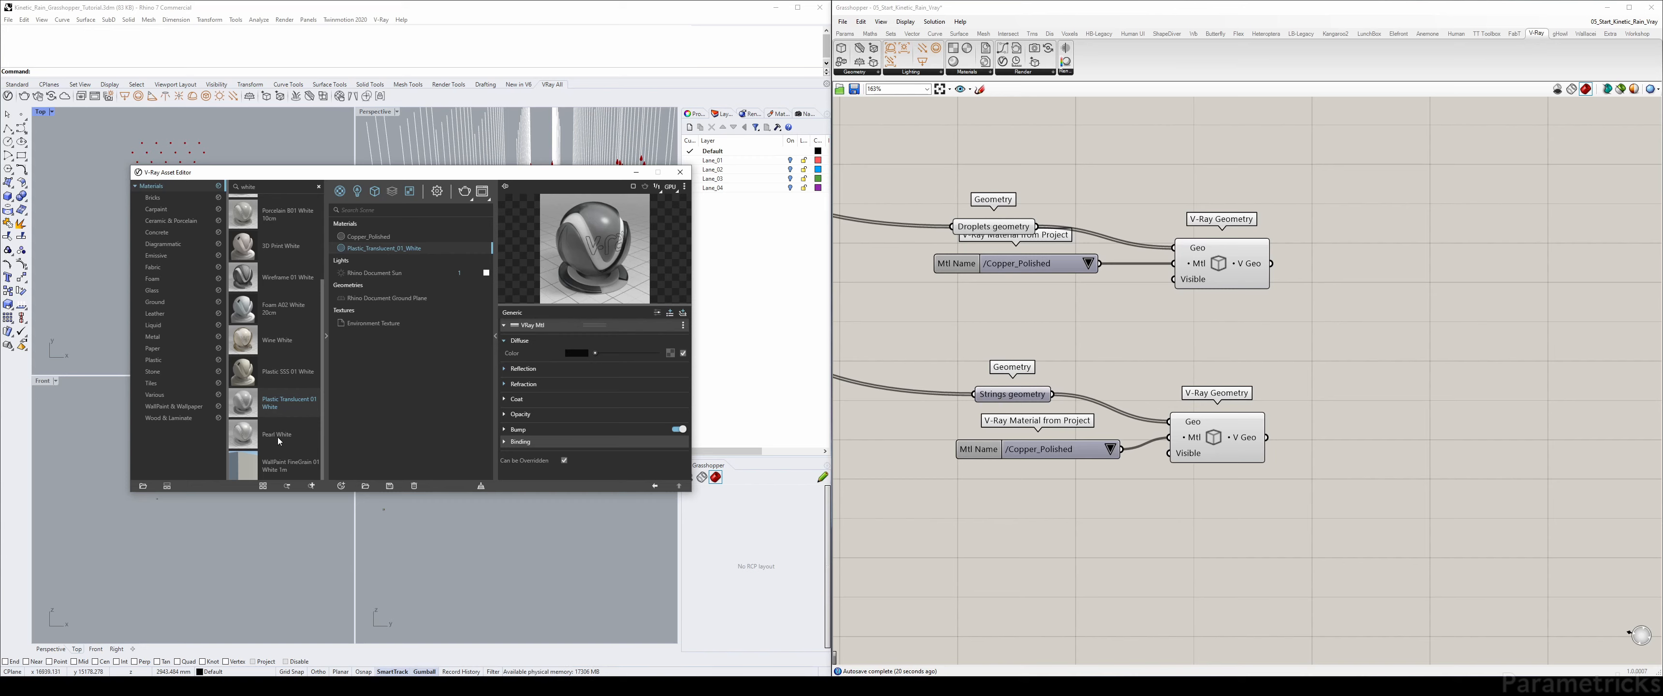
- Choose Plastic_Translucent_01_White in the strings' Mtl Name list and close the V-Ray Asset Editor
scroll(285, 310, up, 4)
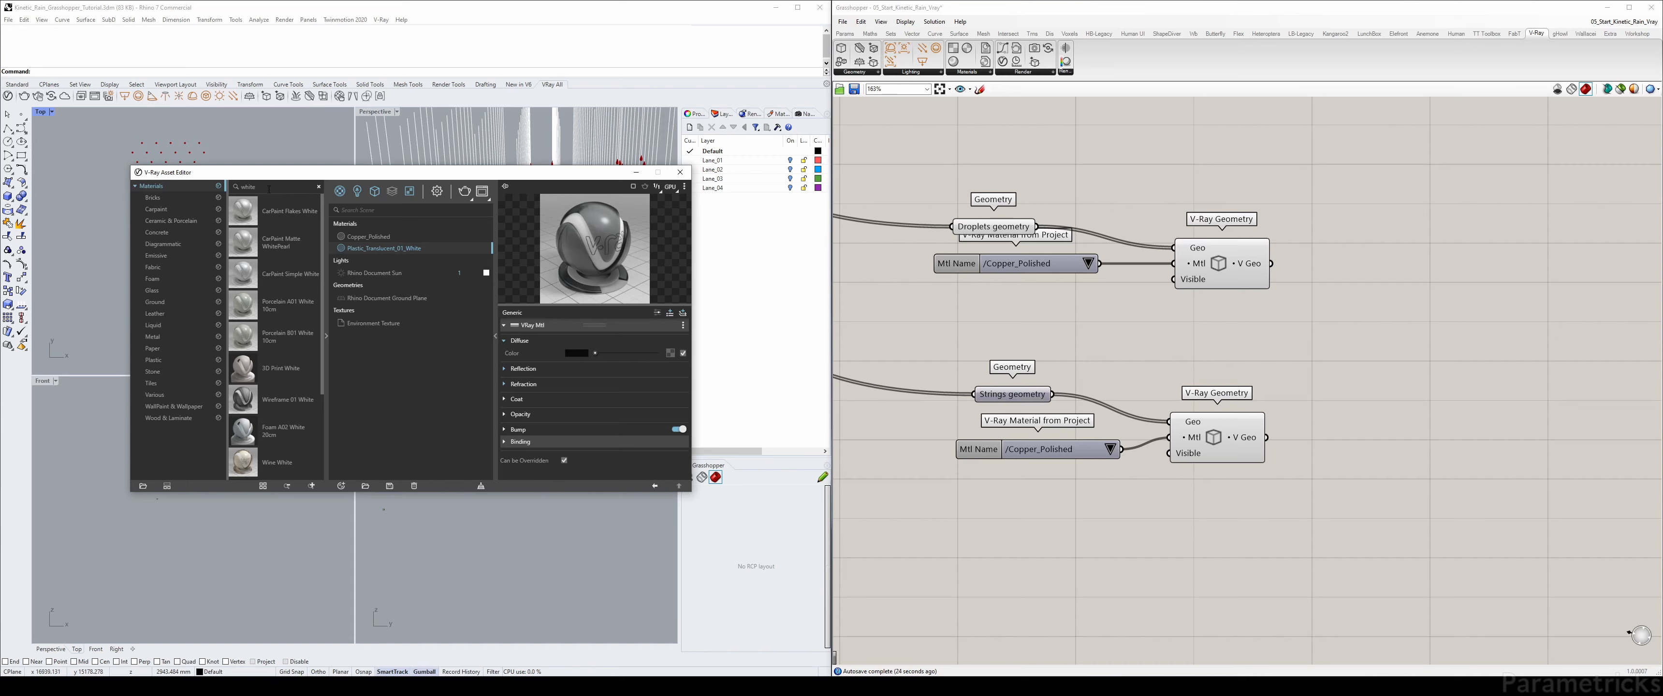
click(152, 279)
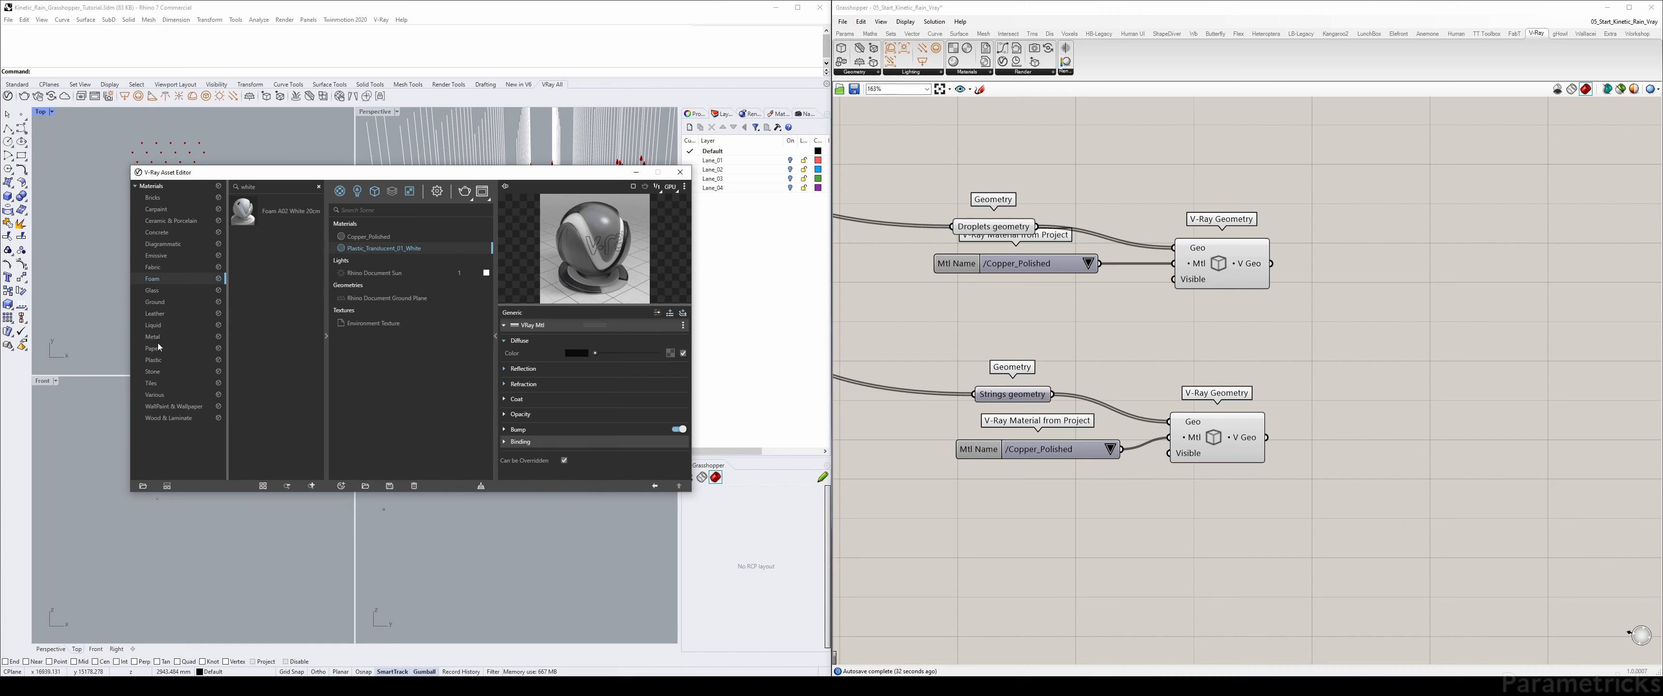
click(163, 360)
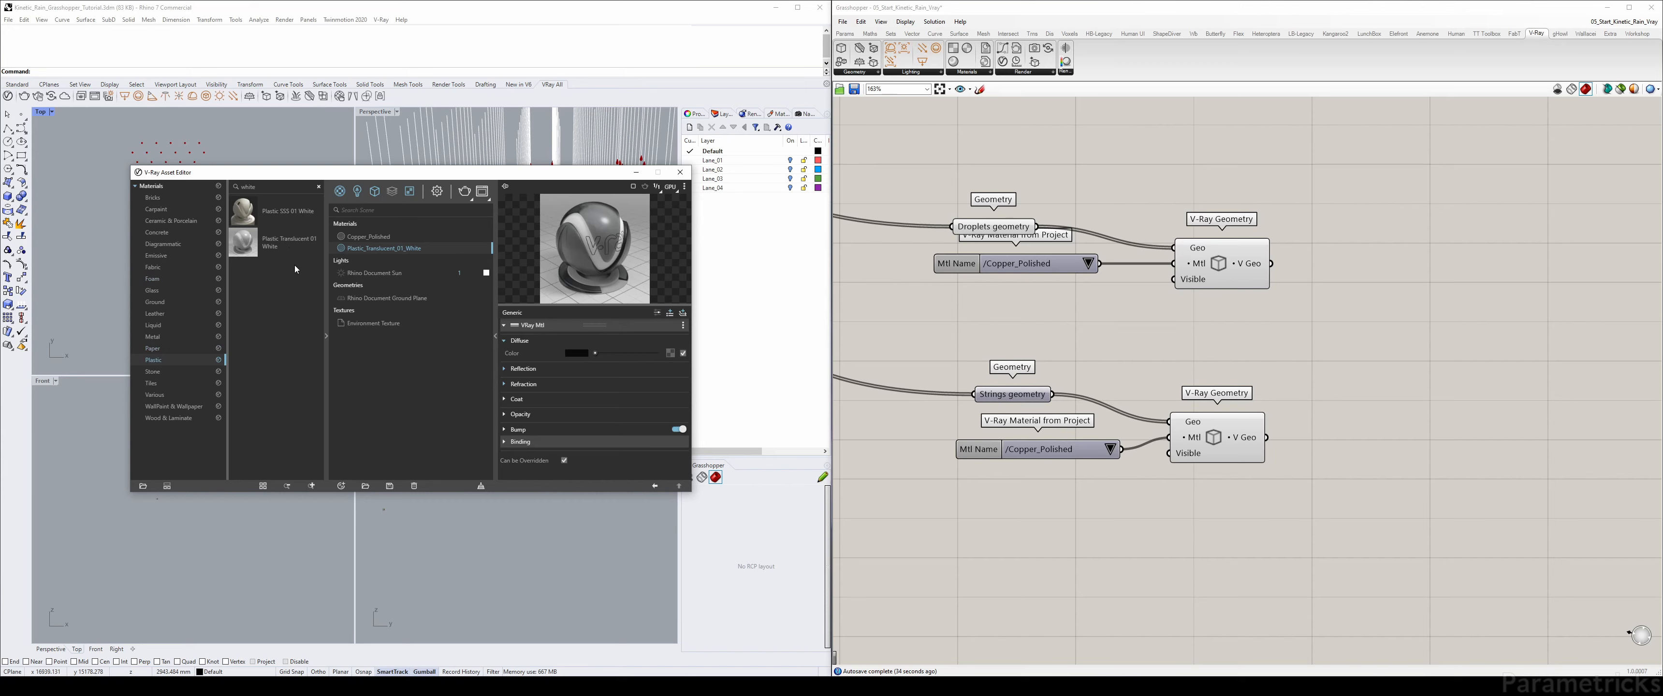
click(250, 248)
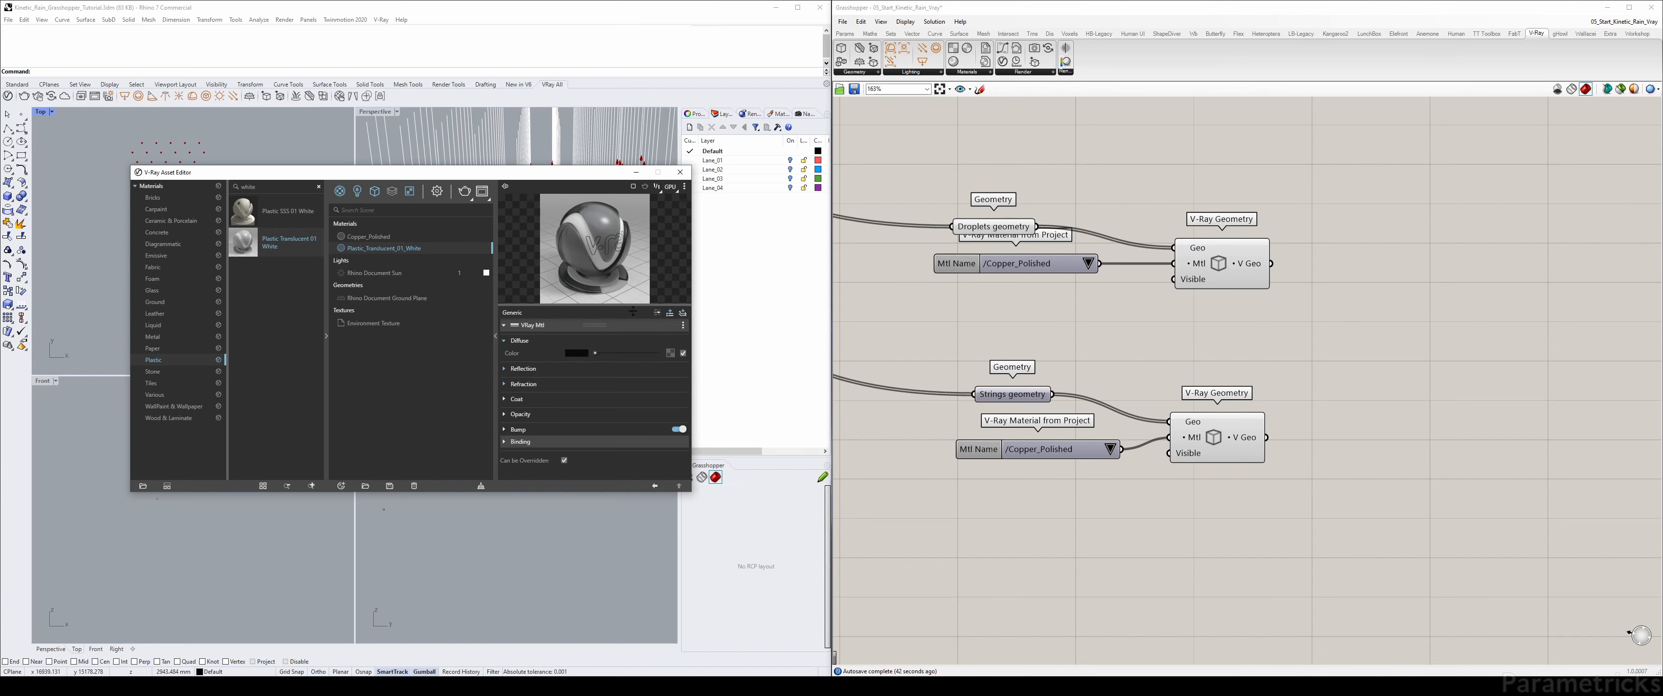
click(1110, 449)
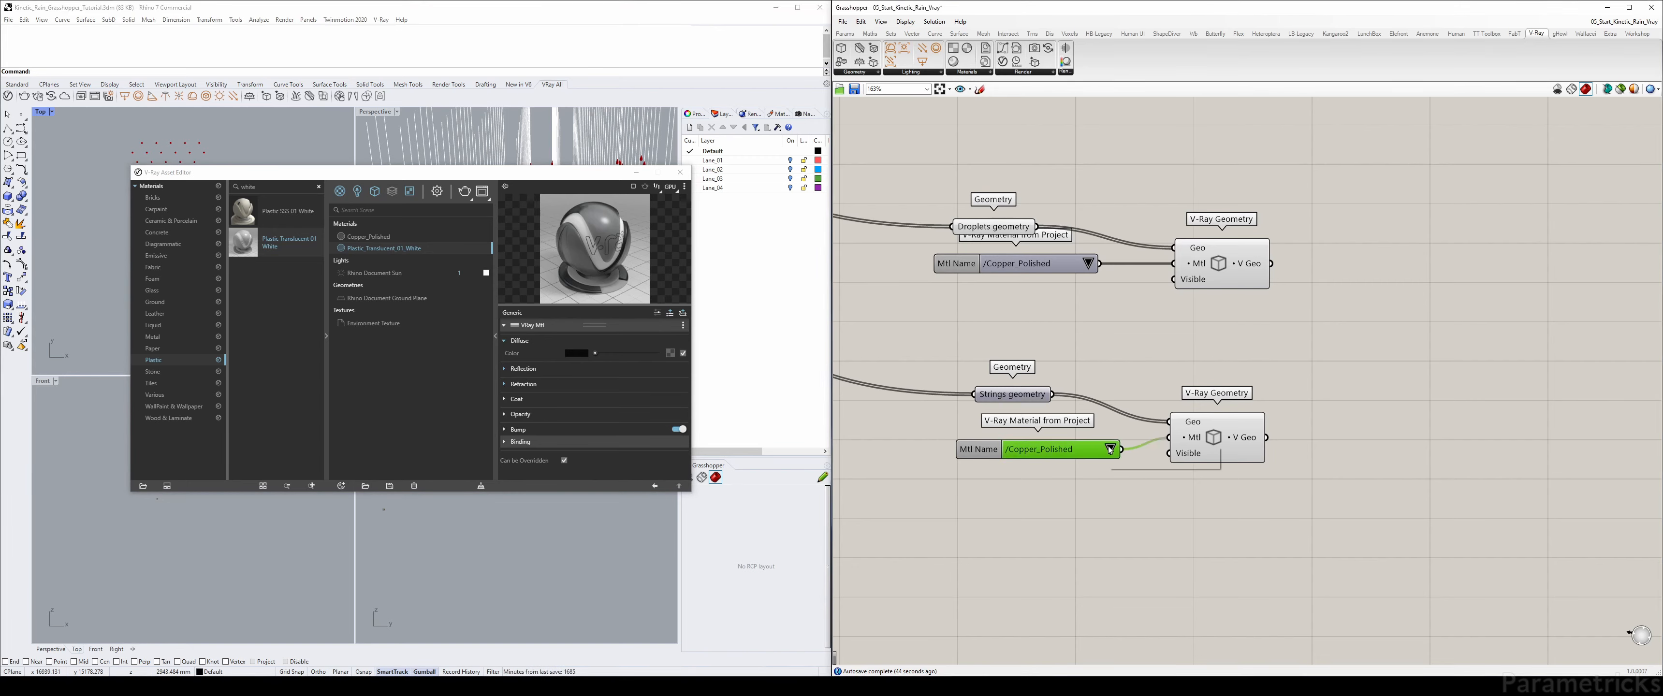
click(1139, 453)
click(1108, 352)
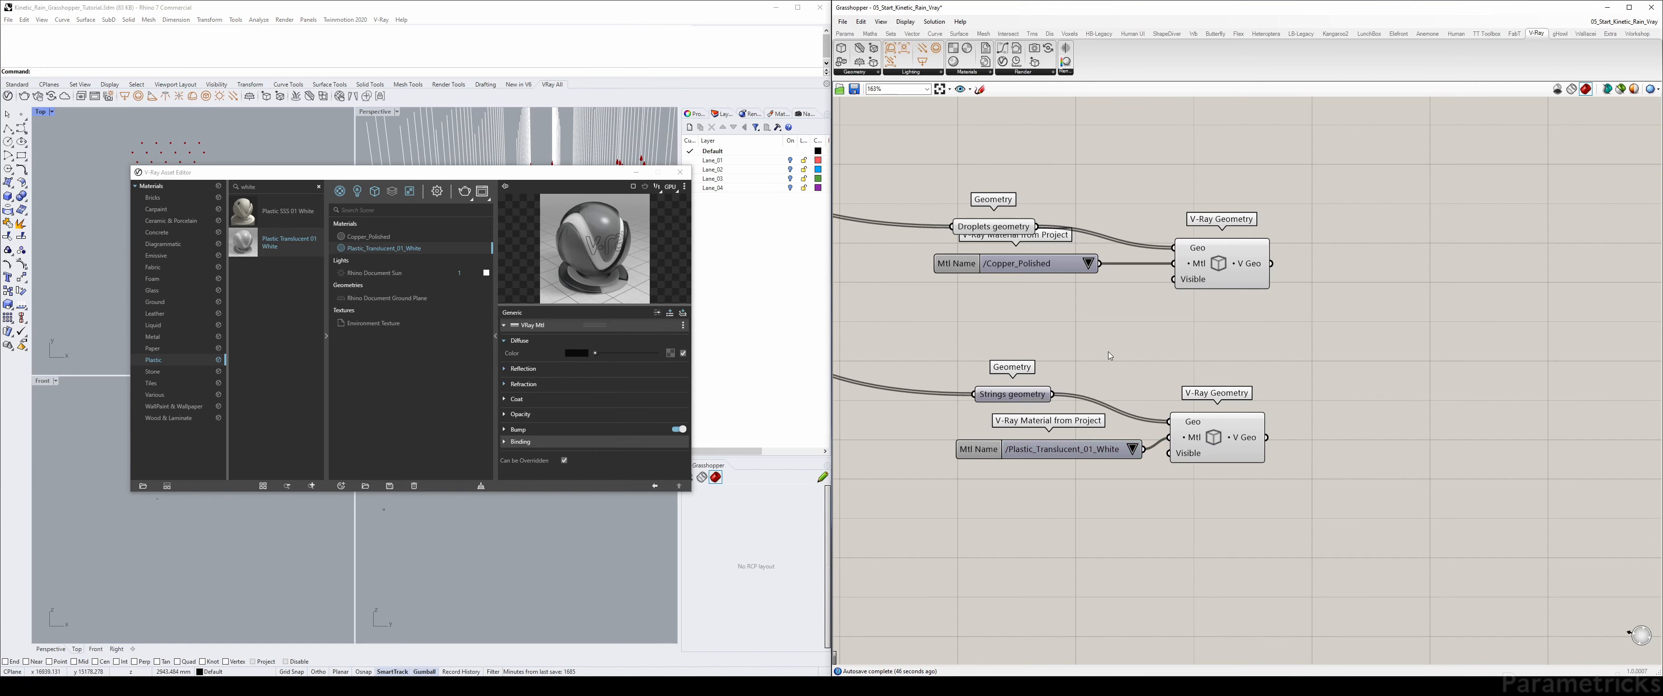
click(680, 172)
- Connect the V Geo outputs of both the droplets and strings V-Ray Geometry components to the V Geo parameter of the VRAY Render group
scroll(1188, 318, down, 3)
scroll(1092, 325, down, 4)
right_drag(1194, 279, 1041, 318)
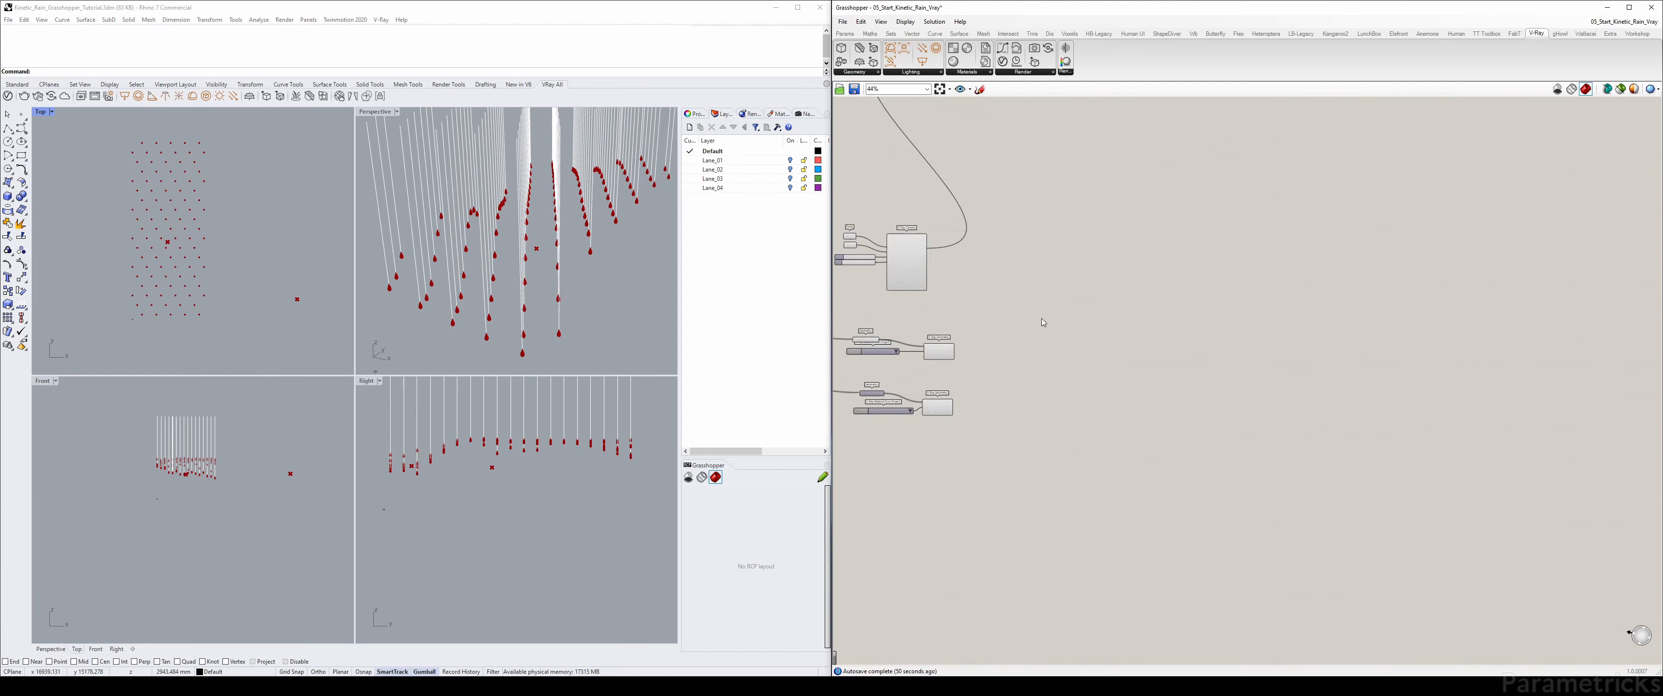
scroll(1041, 318, down, 2)
right_drag(1154, 162, 1446, 222)
scroll(1138, 240, up, 5)
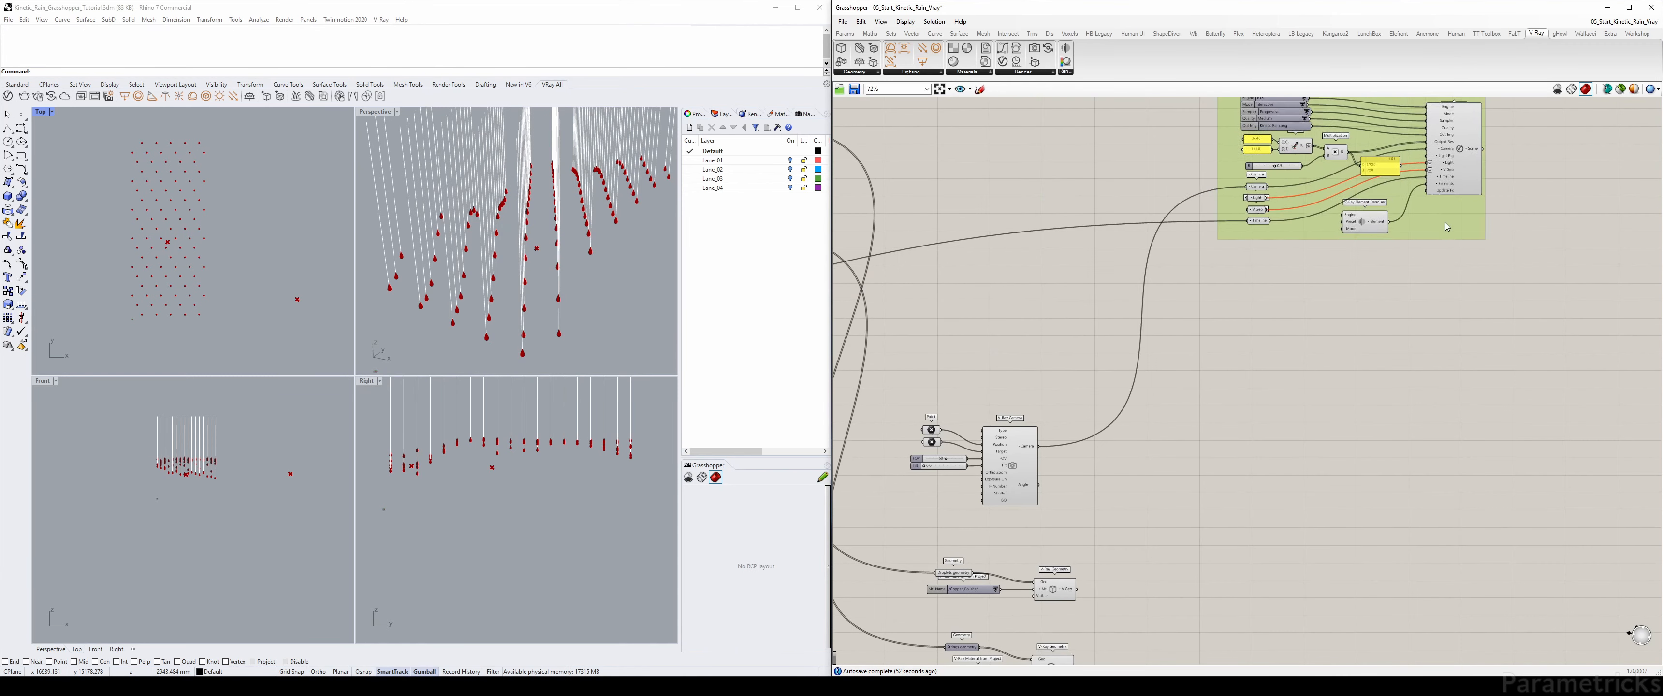
scroll(1271, 211, up, 3)
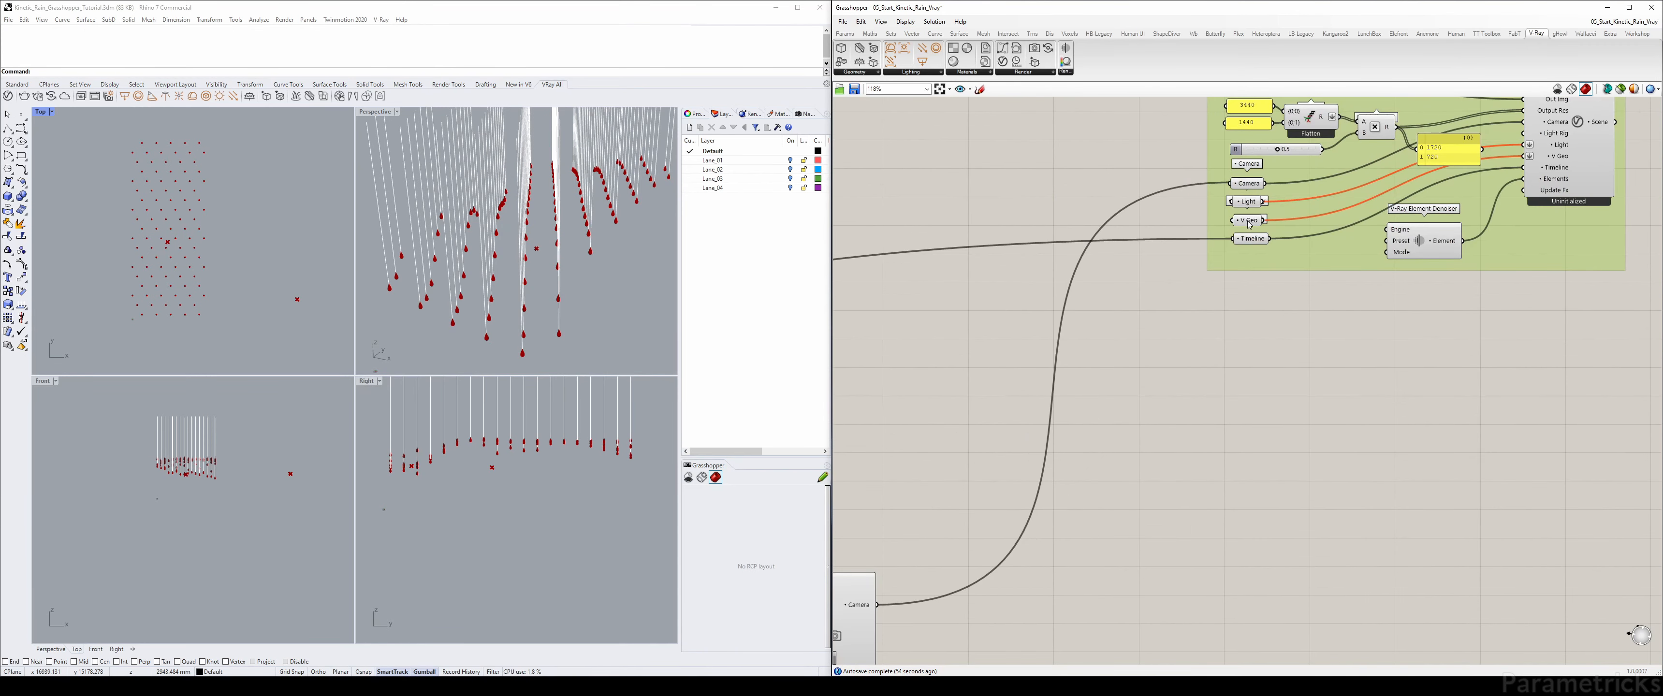
scroll(1228, 277, down, 3)
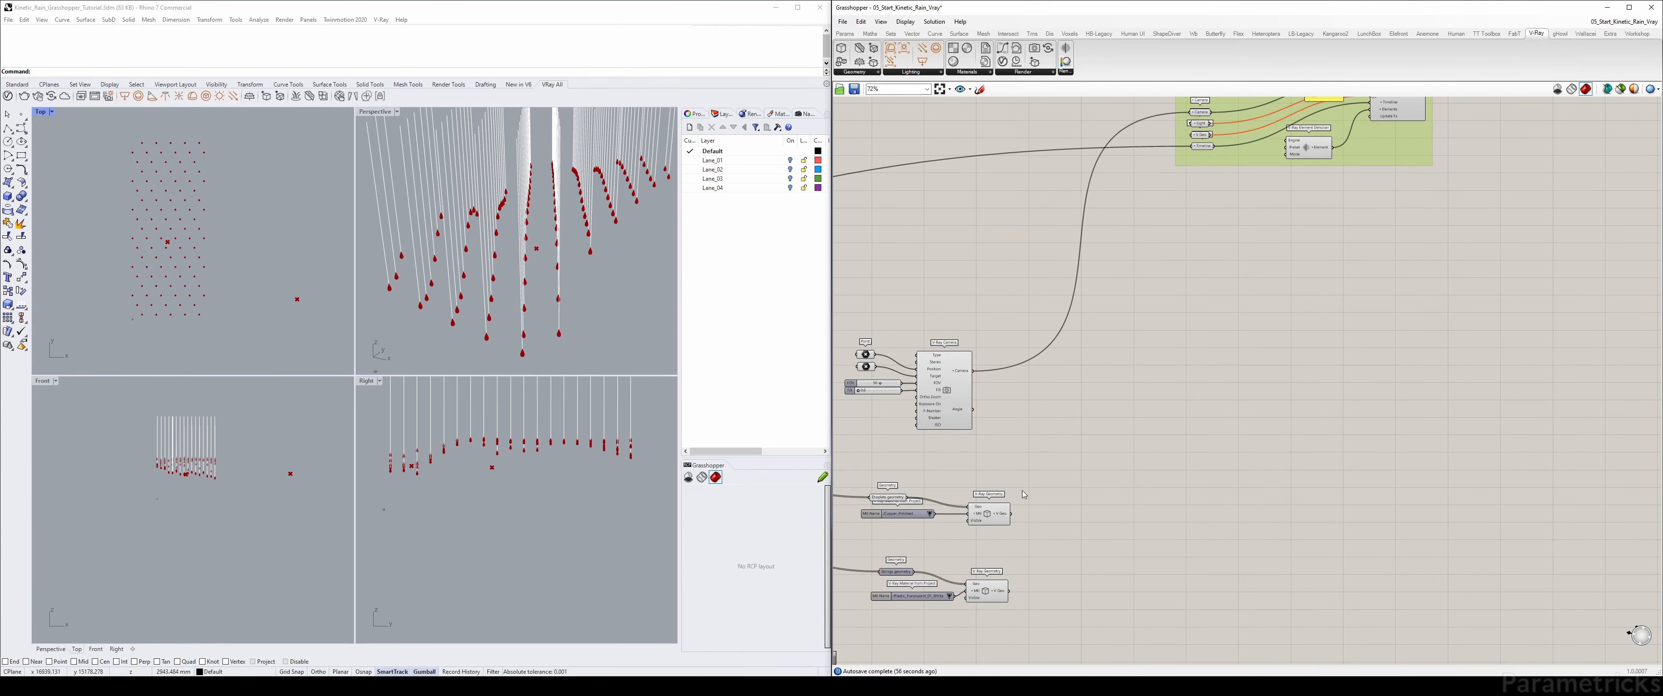
drag(1011, 513, 1193, 135)
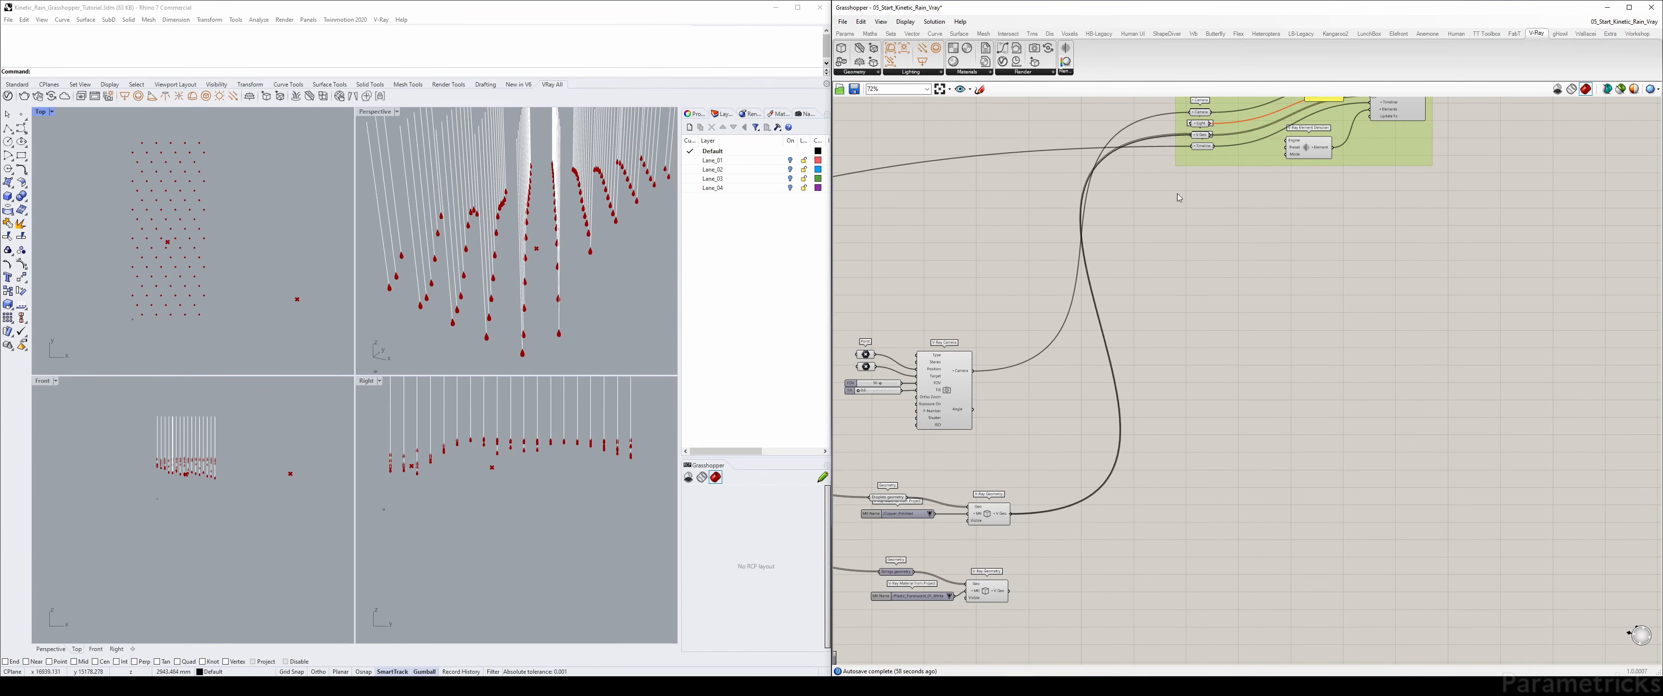
drag(1010, 591, 1197, 139)
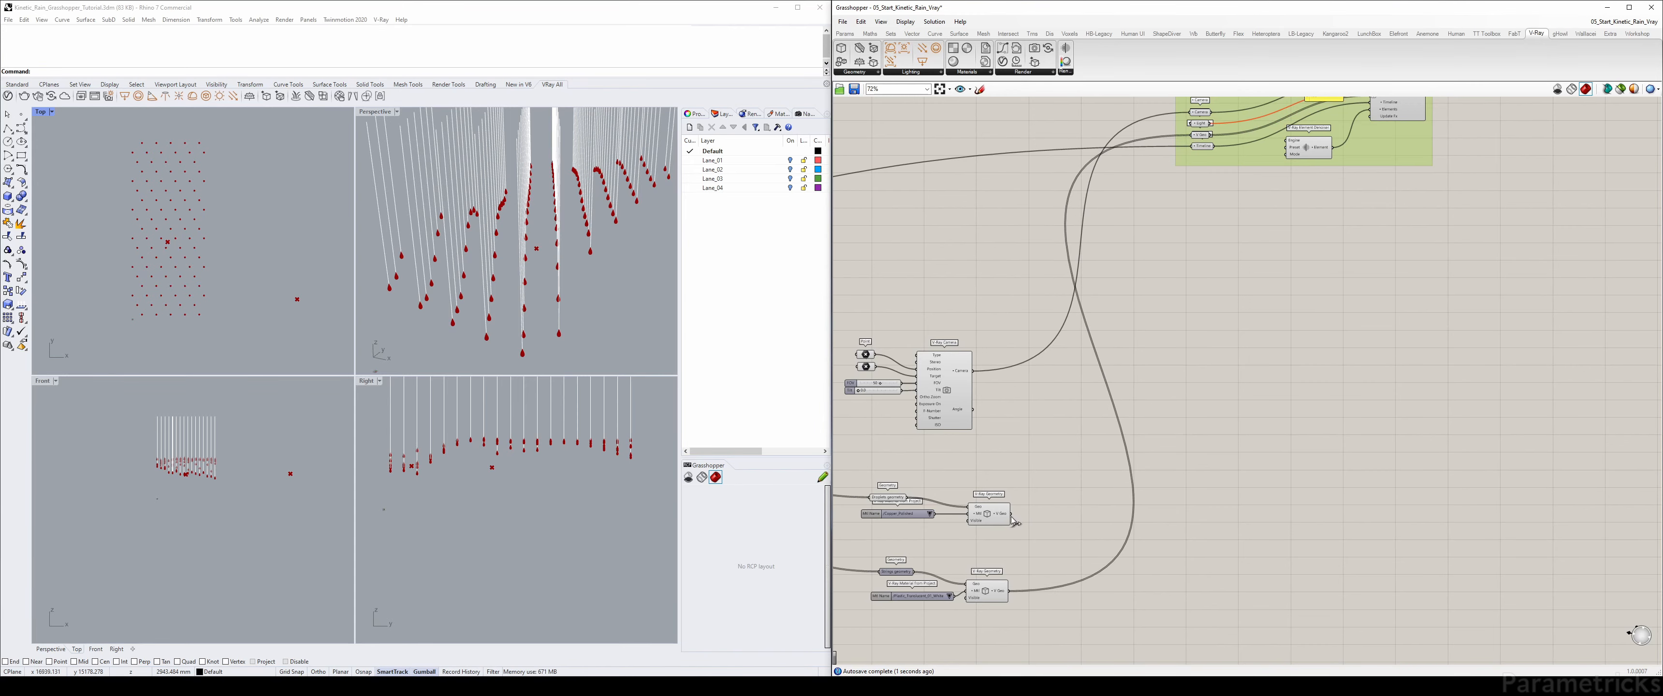
drag(1011, 514, 1193, 136)
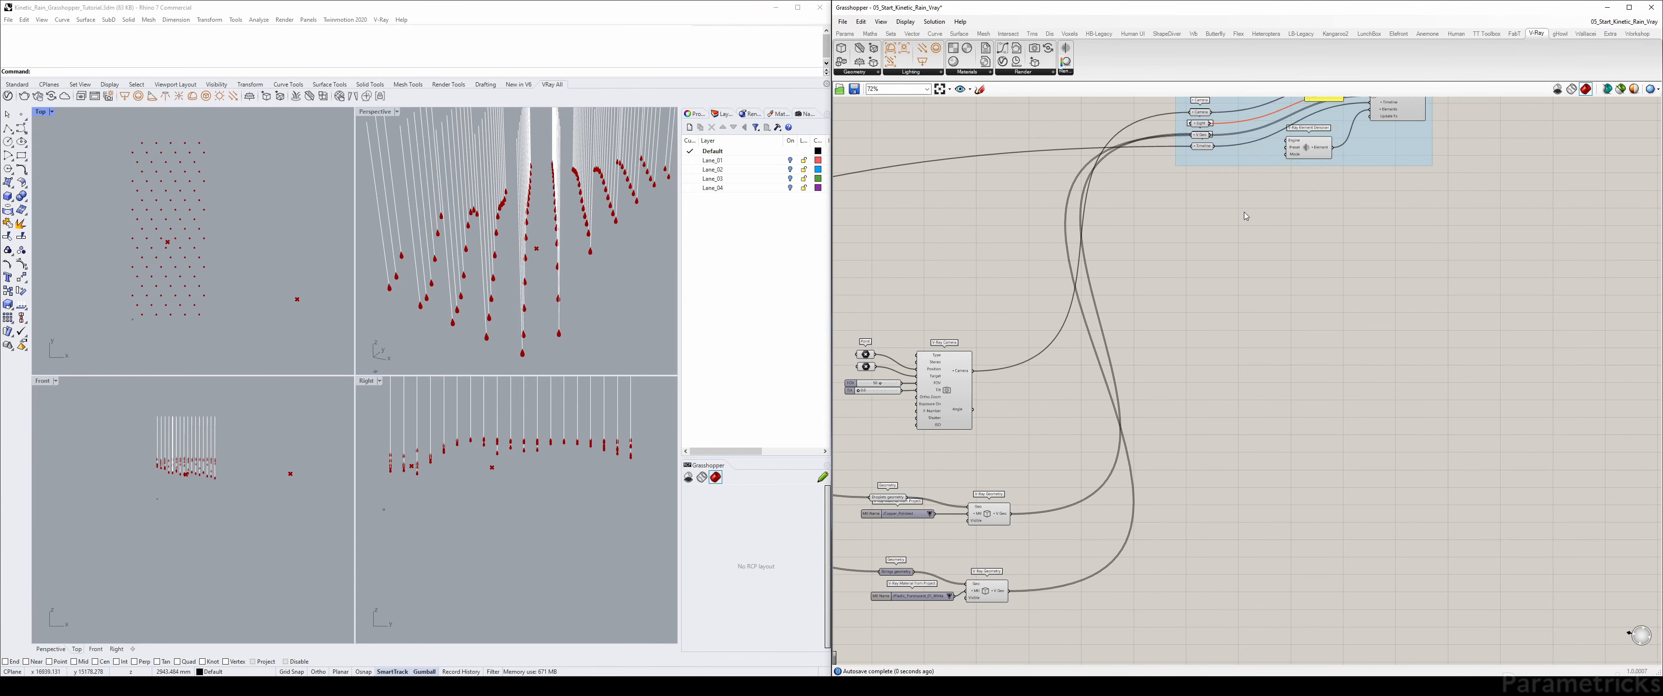
scroll(1245, 217, up, 5)
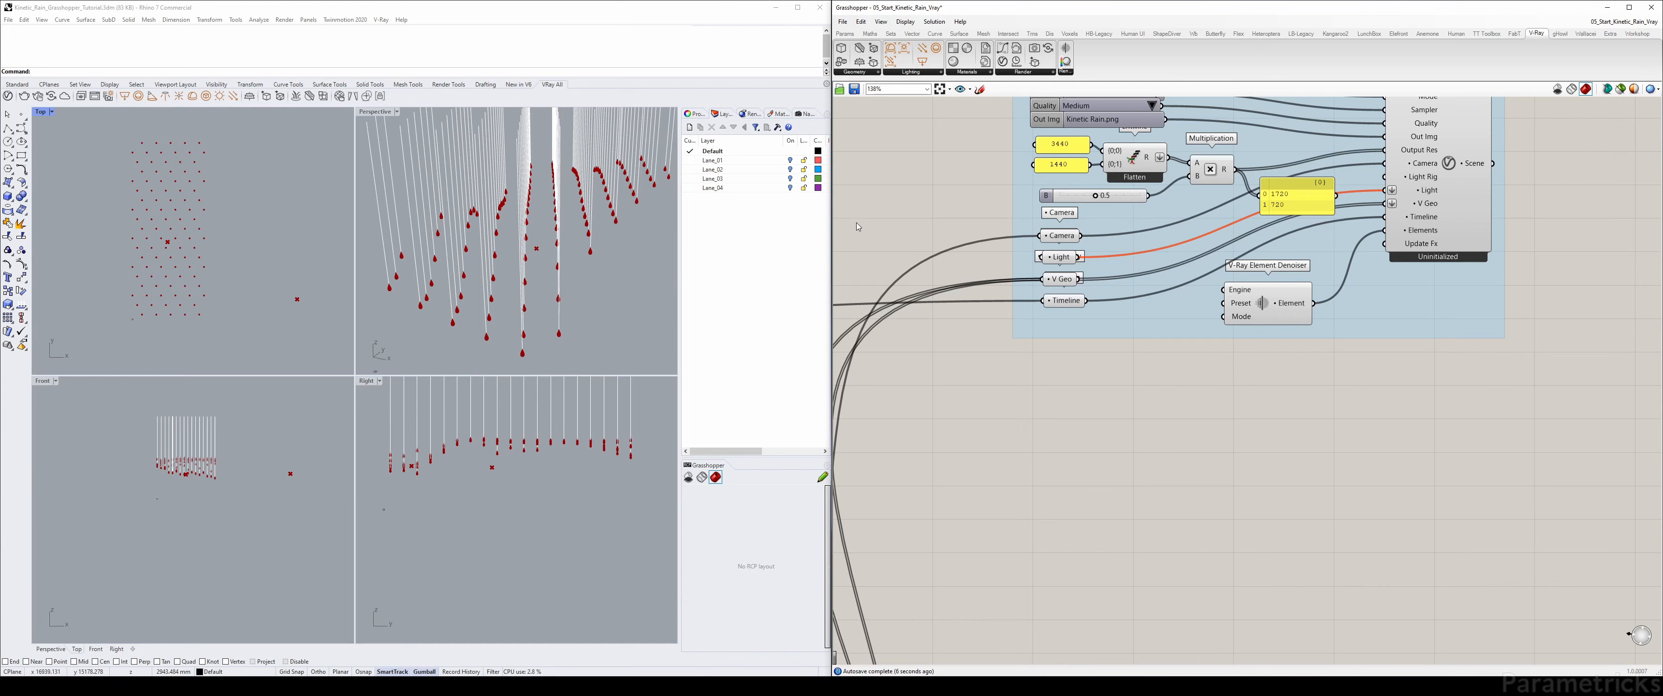
- Maximize the Perspective viewport in Rhino to see the droplets and strings in a single large view
click(772, 223)
double_click(378, 112)
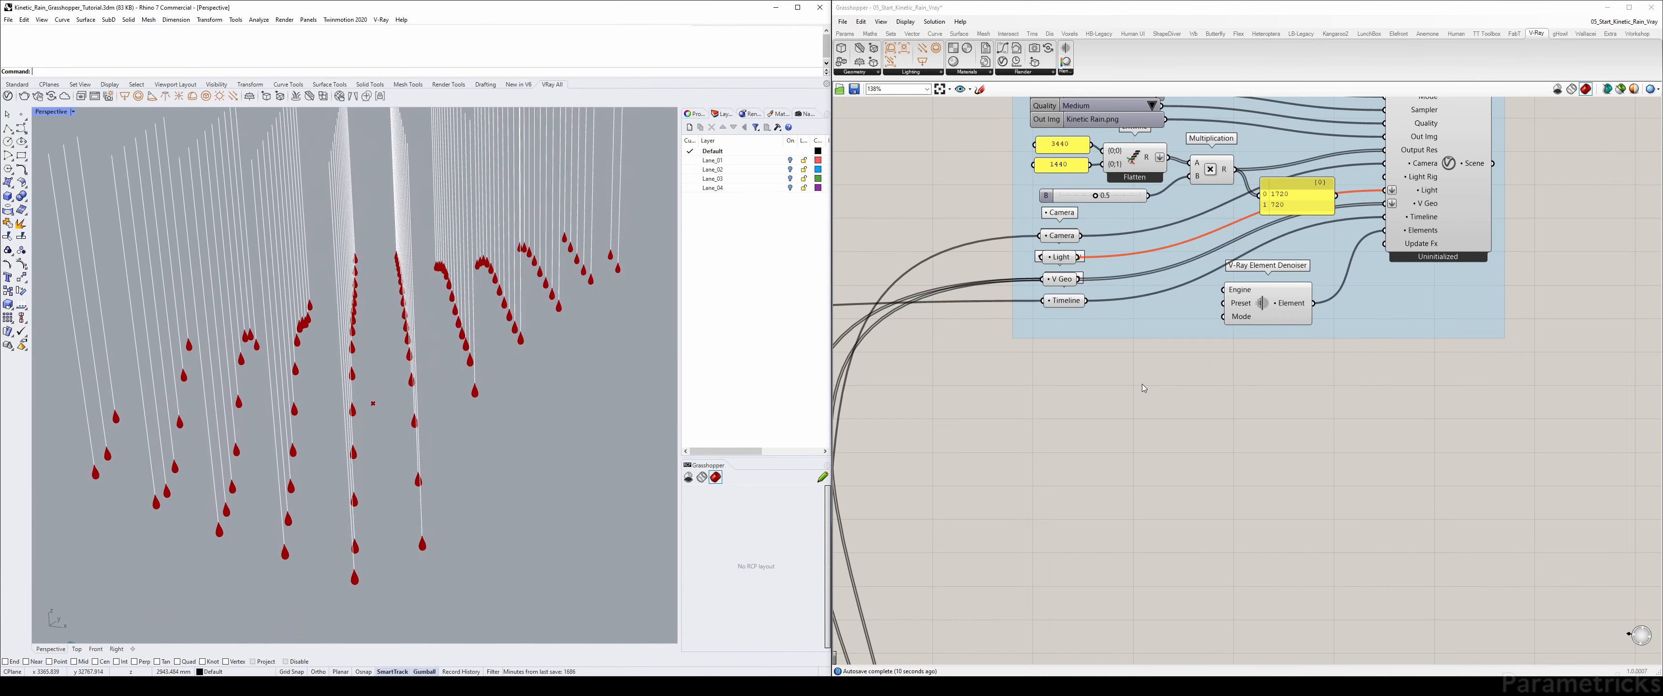
scroll(1142, 384, down, 5)
right_drag(1142, 384, 1301, 254)
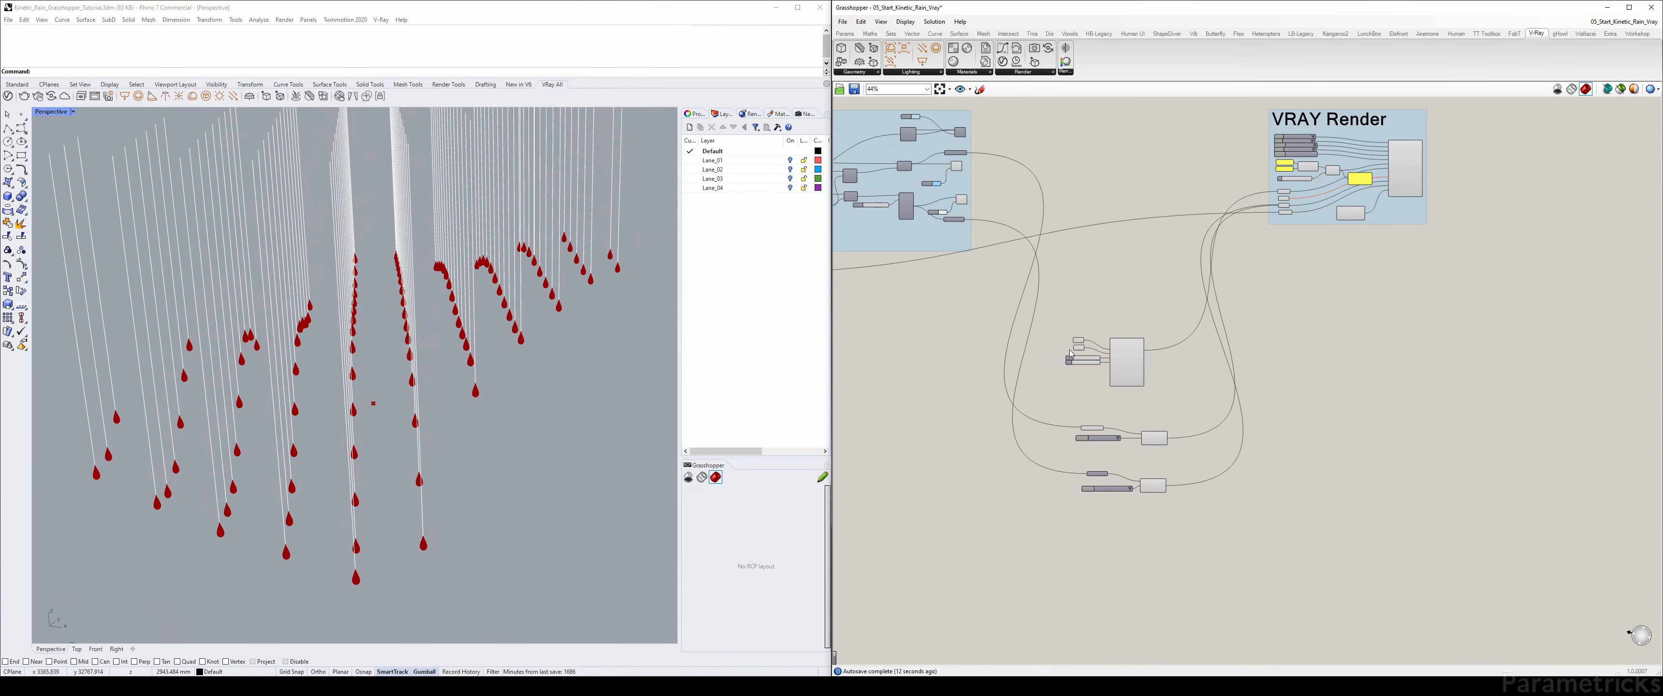
right_drag(1103, 304, 1373, 294)
scroll(927, 265, up, 3)
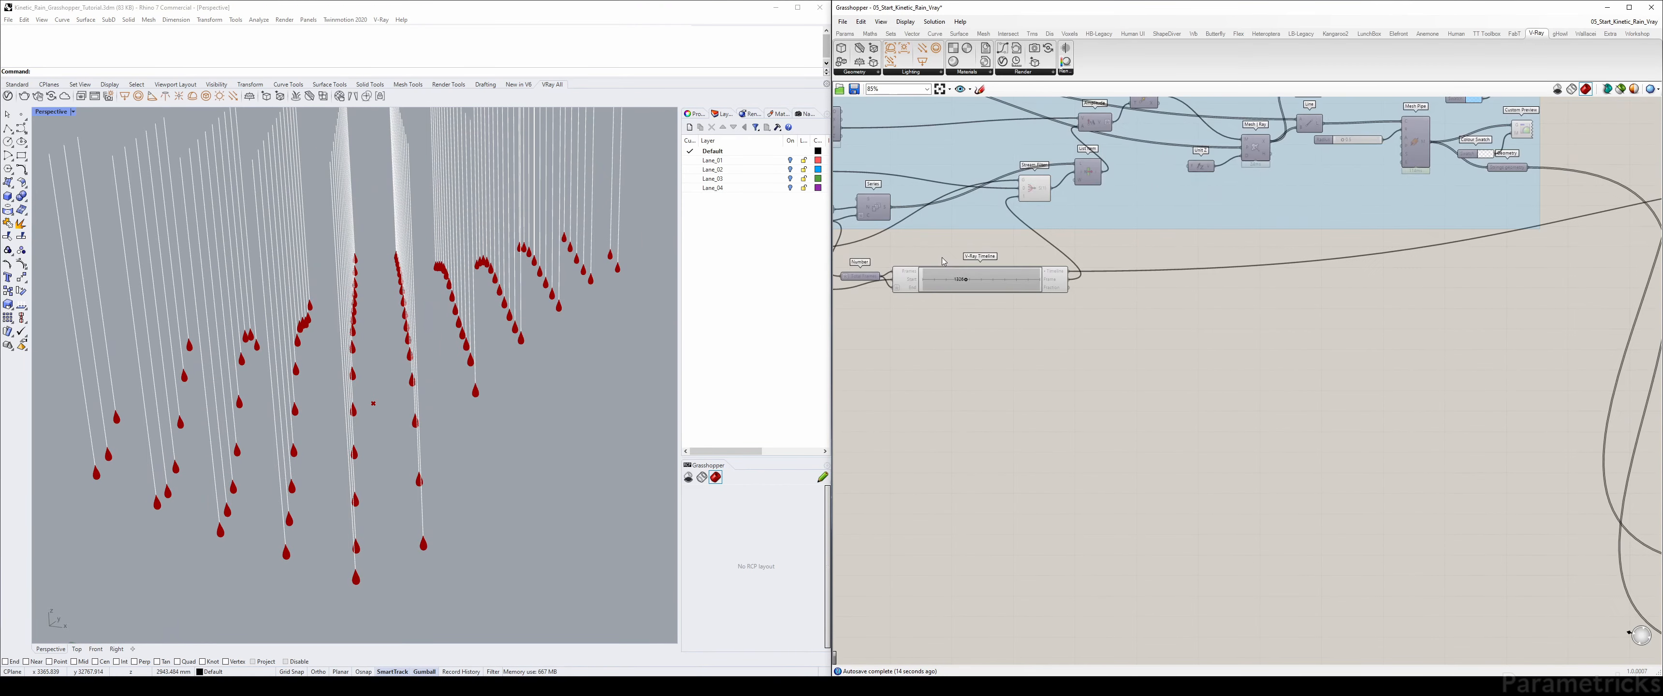
right_drag(544, 332, 566, 327)
scroll(1174, 258, down, 5)
right_drag(1479, 205, 1230, 232)
scroll(1231, 232, up, 5)
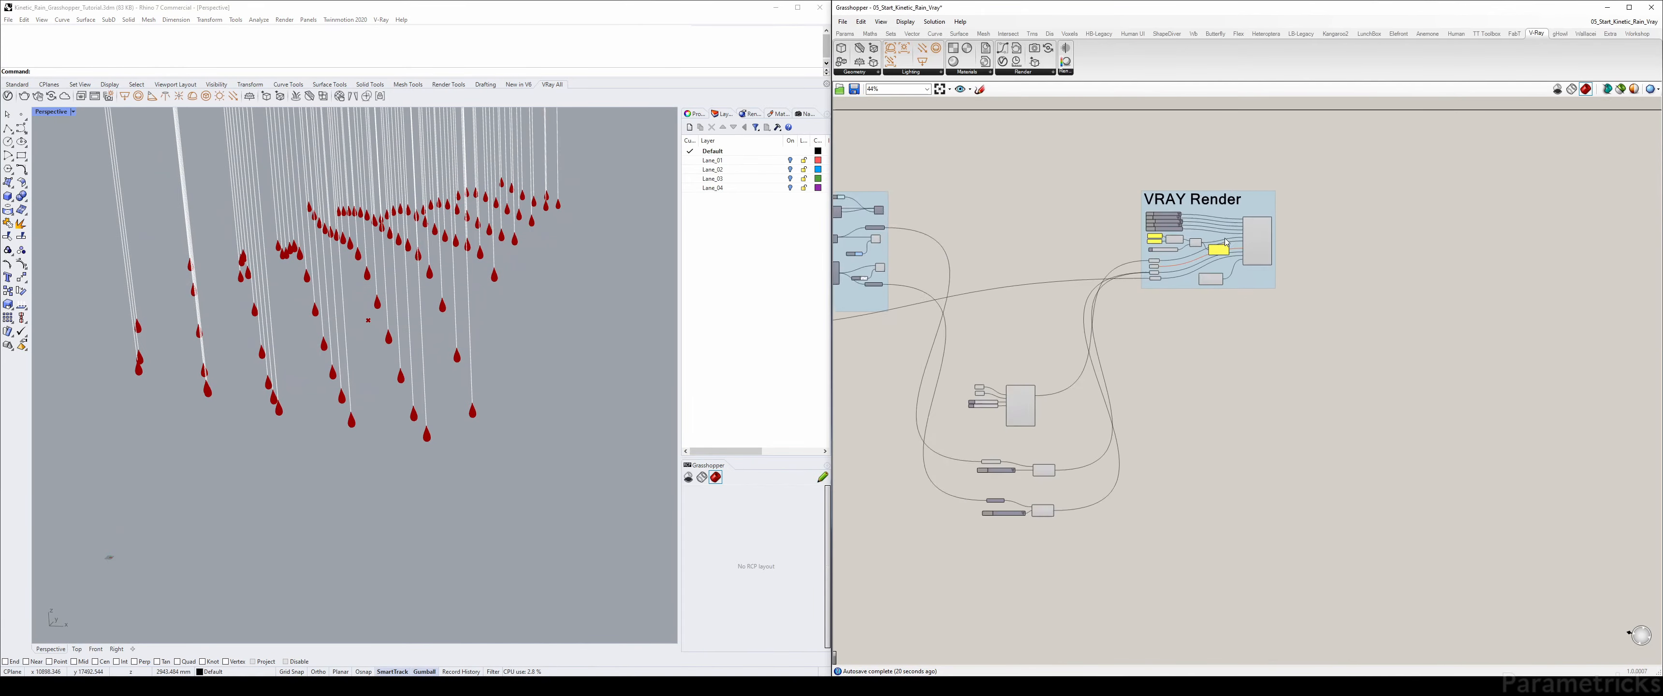
scroll(1283, 242, up, 3)
click(1329, 259)
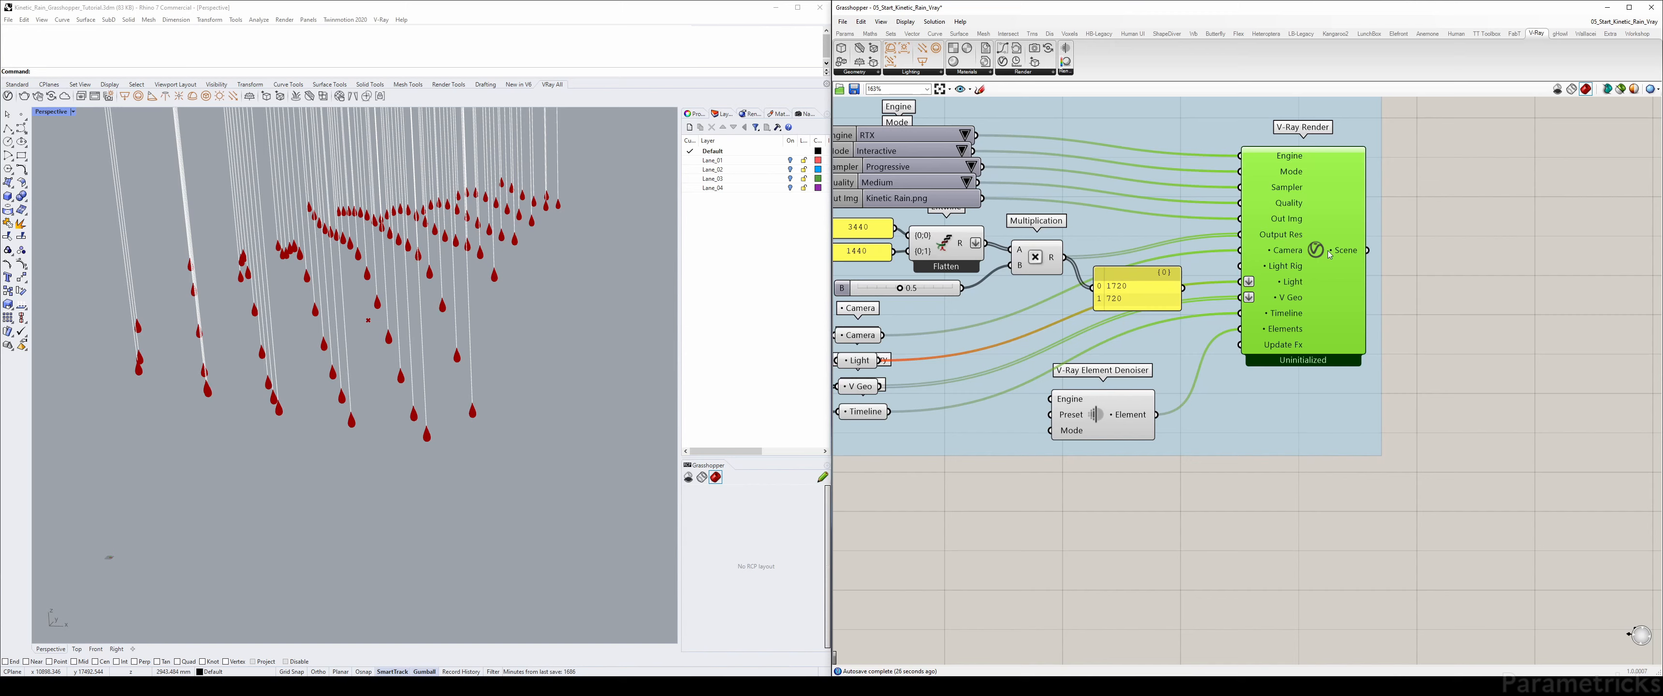
click(1412, 251)
right_click(1311, 250)
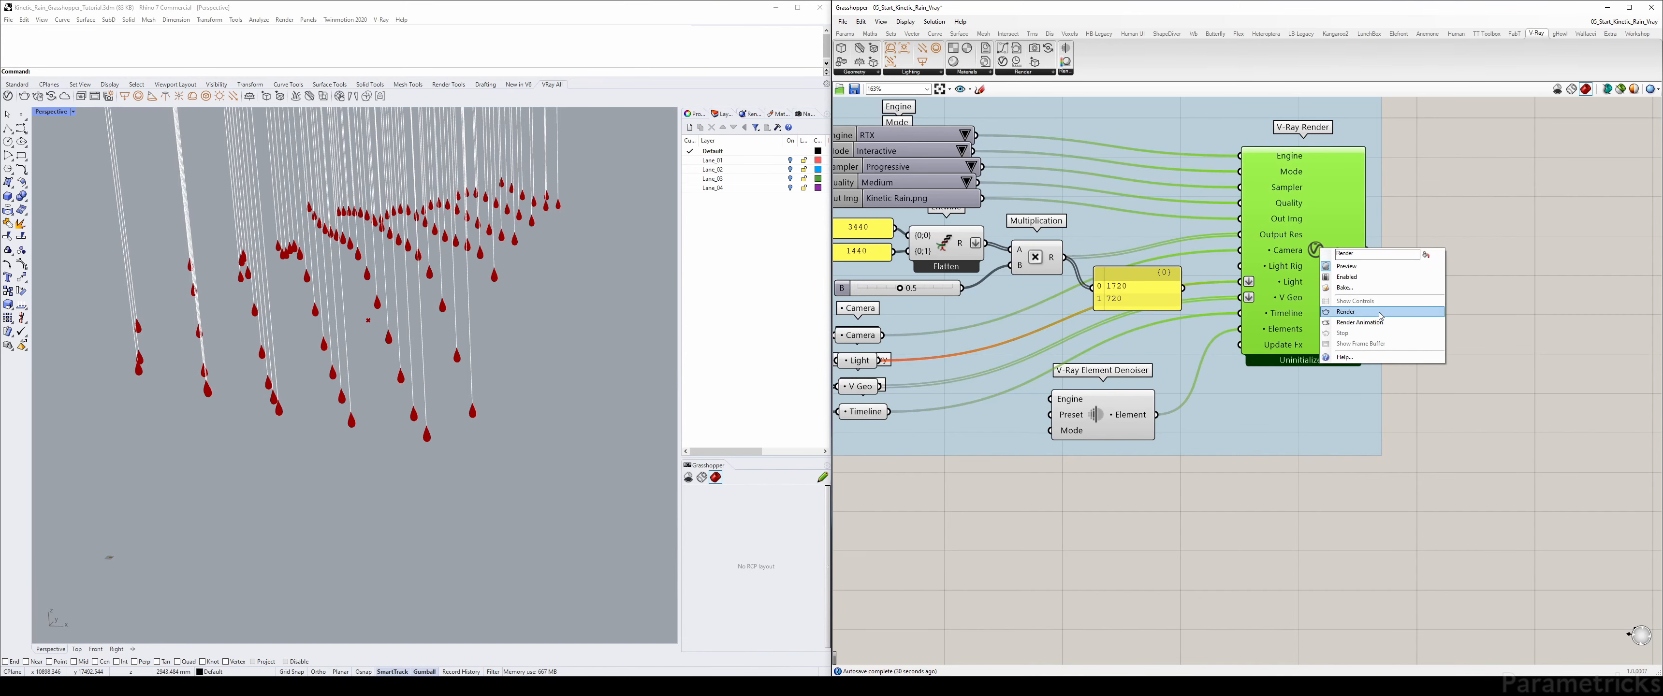
click(1145, 499)
scroll(1142, 485, down, 4)
right_drag(1118, 479, 1475, 324)
right_drag(1080, 338, 1456, 282)
right_drag(1173, 330, 1485, 334)
right_drag(1007, 368, 899, 373)
- Start a render of the scene from the V-Ray Render component
scroll(1163, 362, down, 5)
right_drag(1383, 303, 1055, 317)
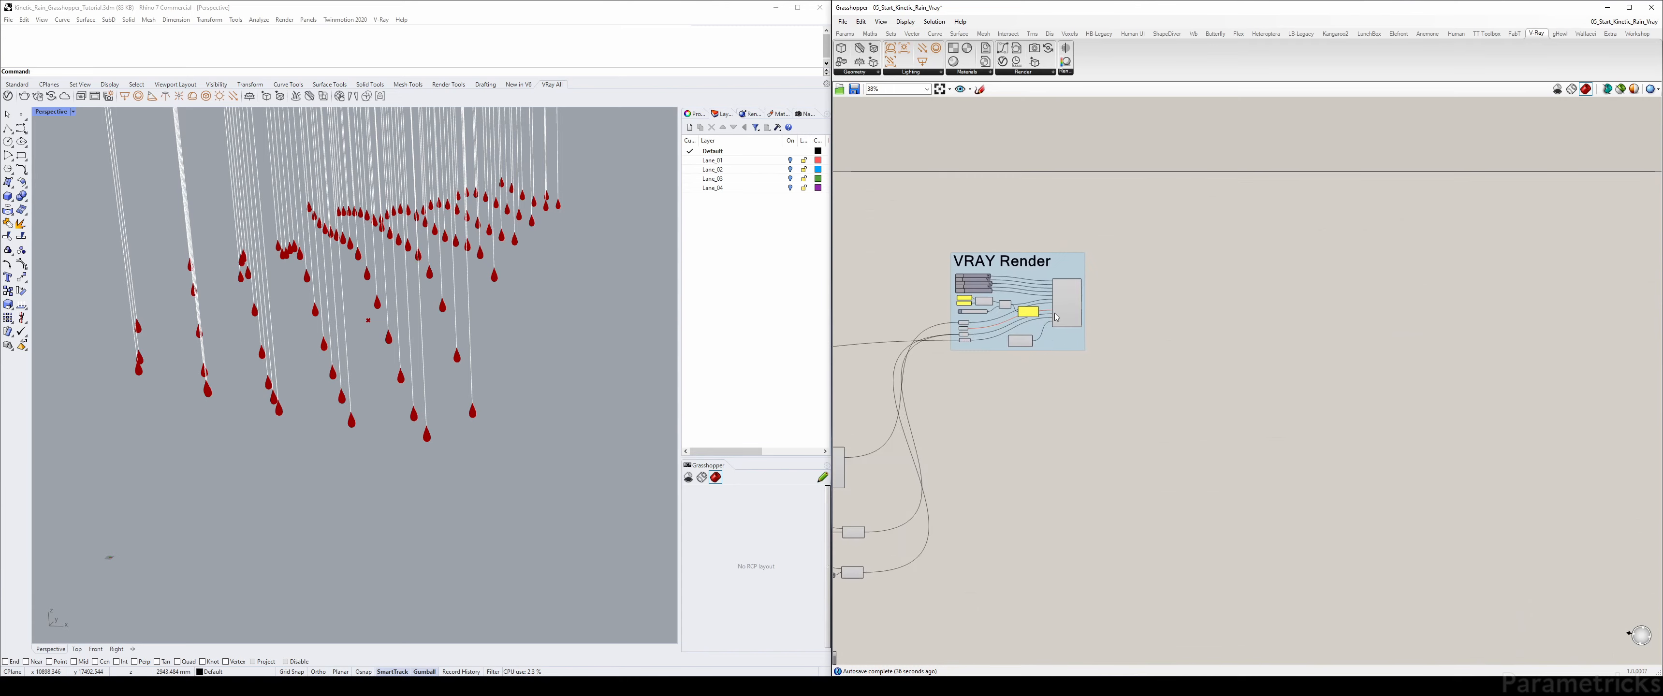
scroll(1055, 317, up, 5)
click(1131, 285)
right_click(1132, 283)
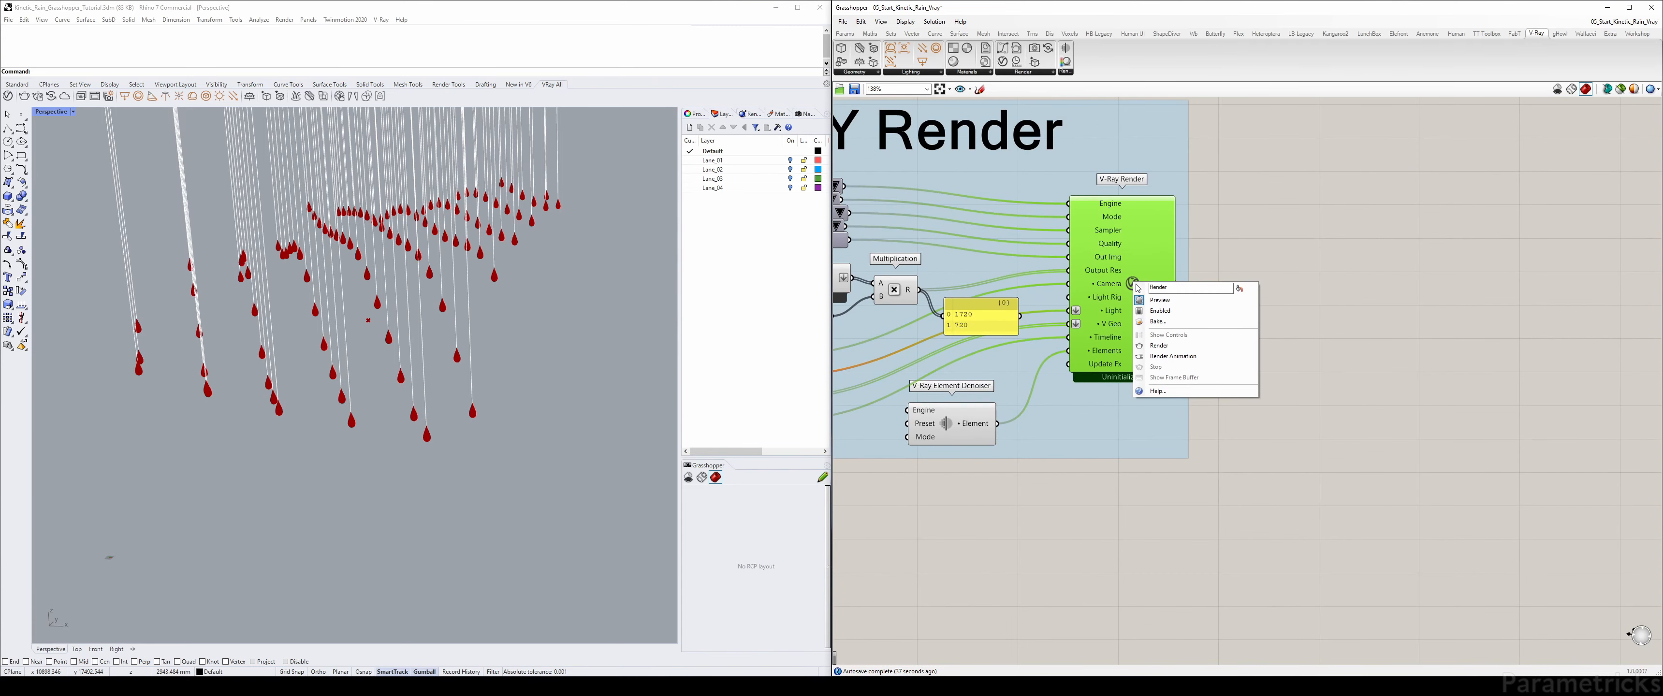
click(1174, 346)
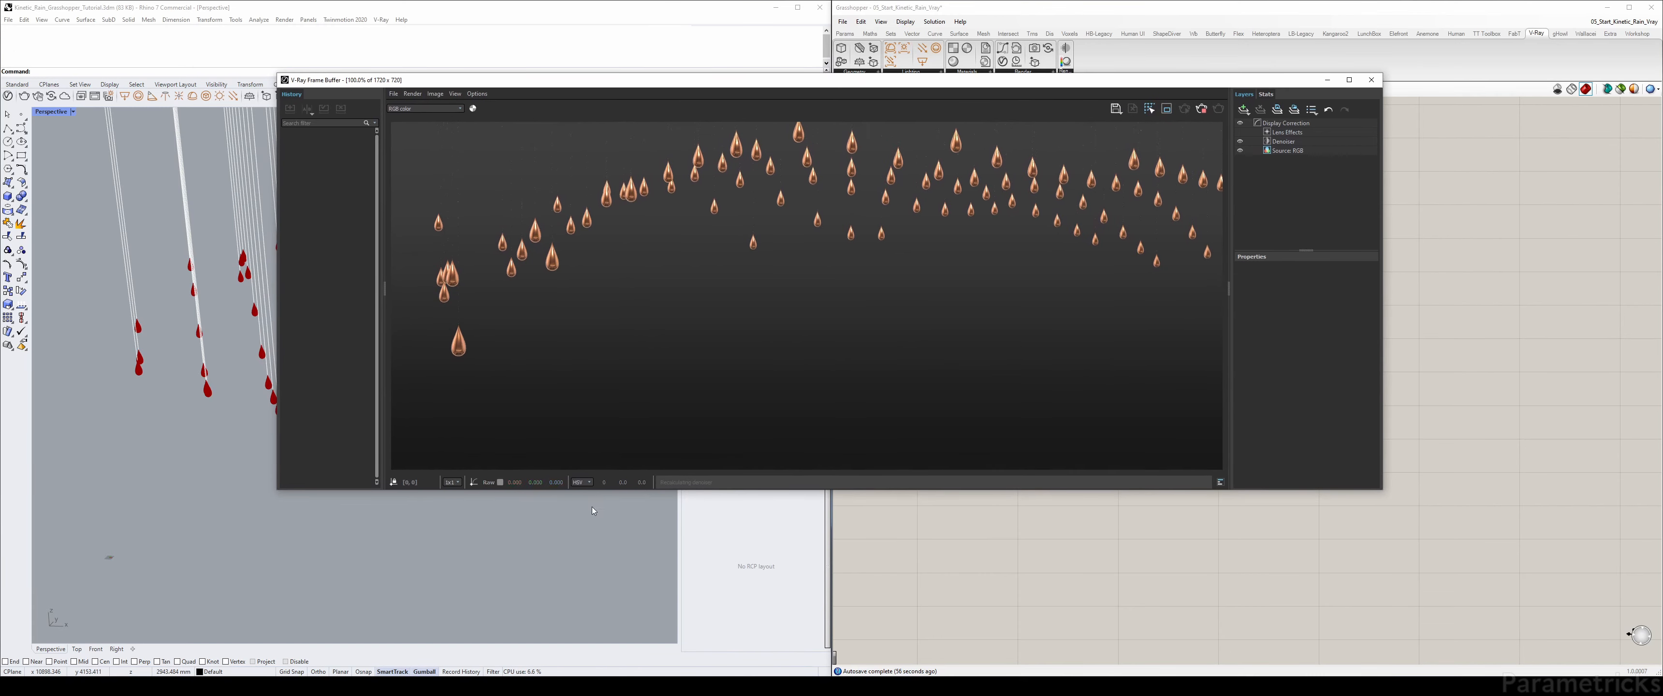
- Collapse the Layers and History panes of the V-Ray Frame Buffer and move its window clear of the V-Ray Render component
click(539, 544)
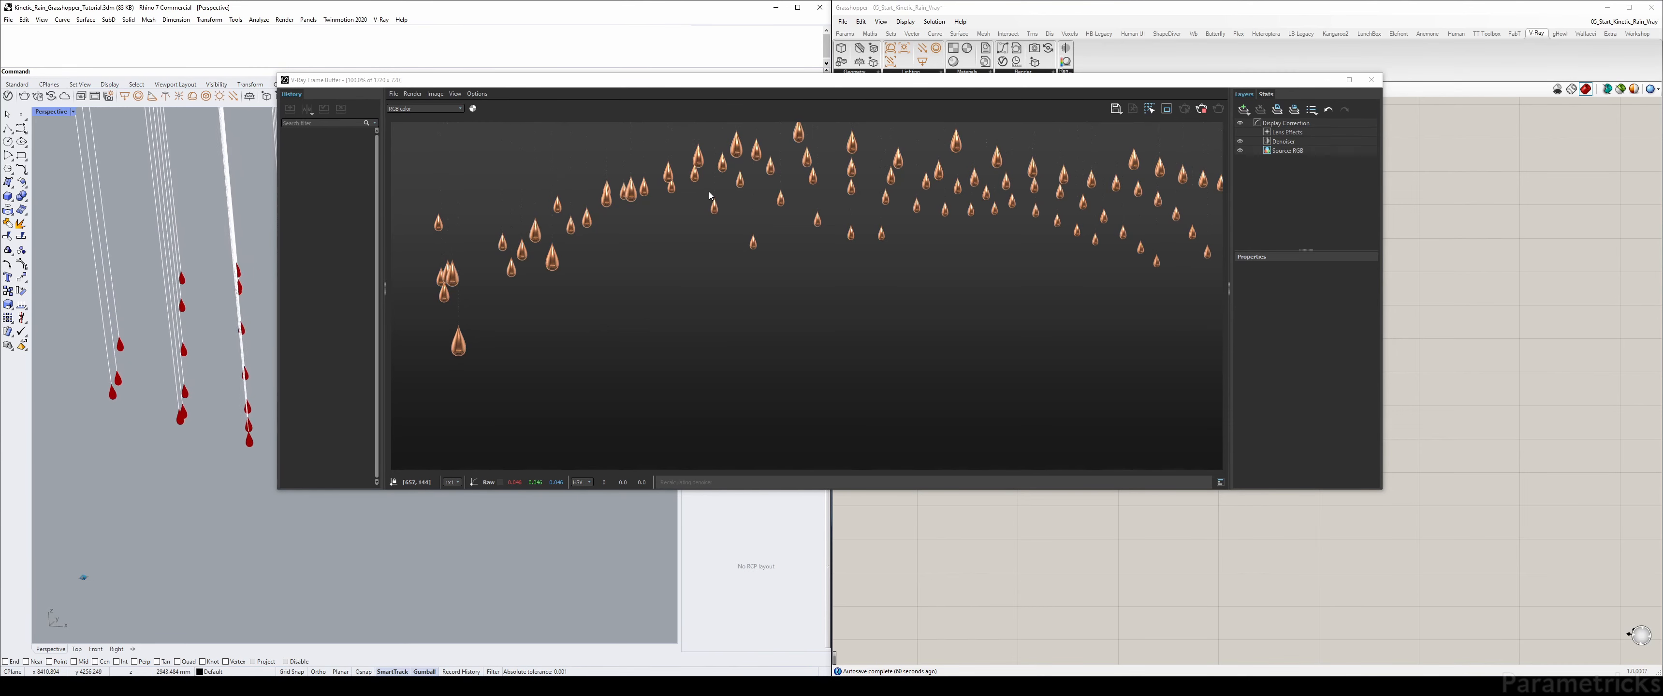
drag(781, 84, 689, 156)
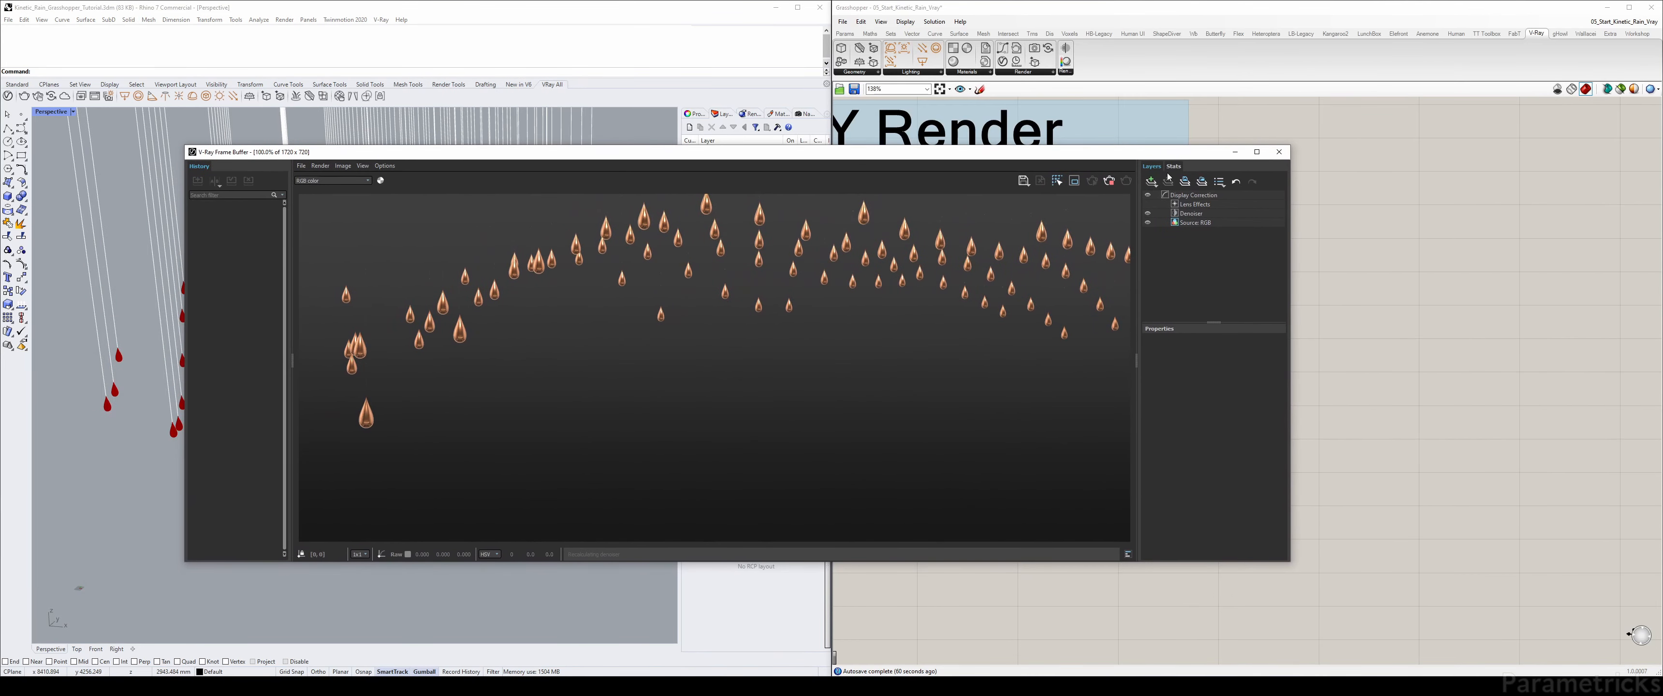
click(1136, 359)
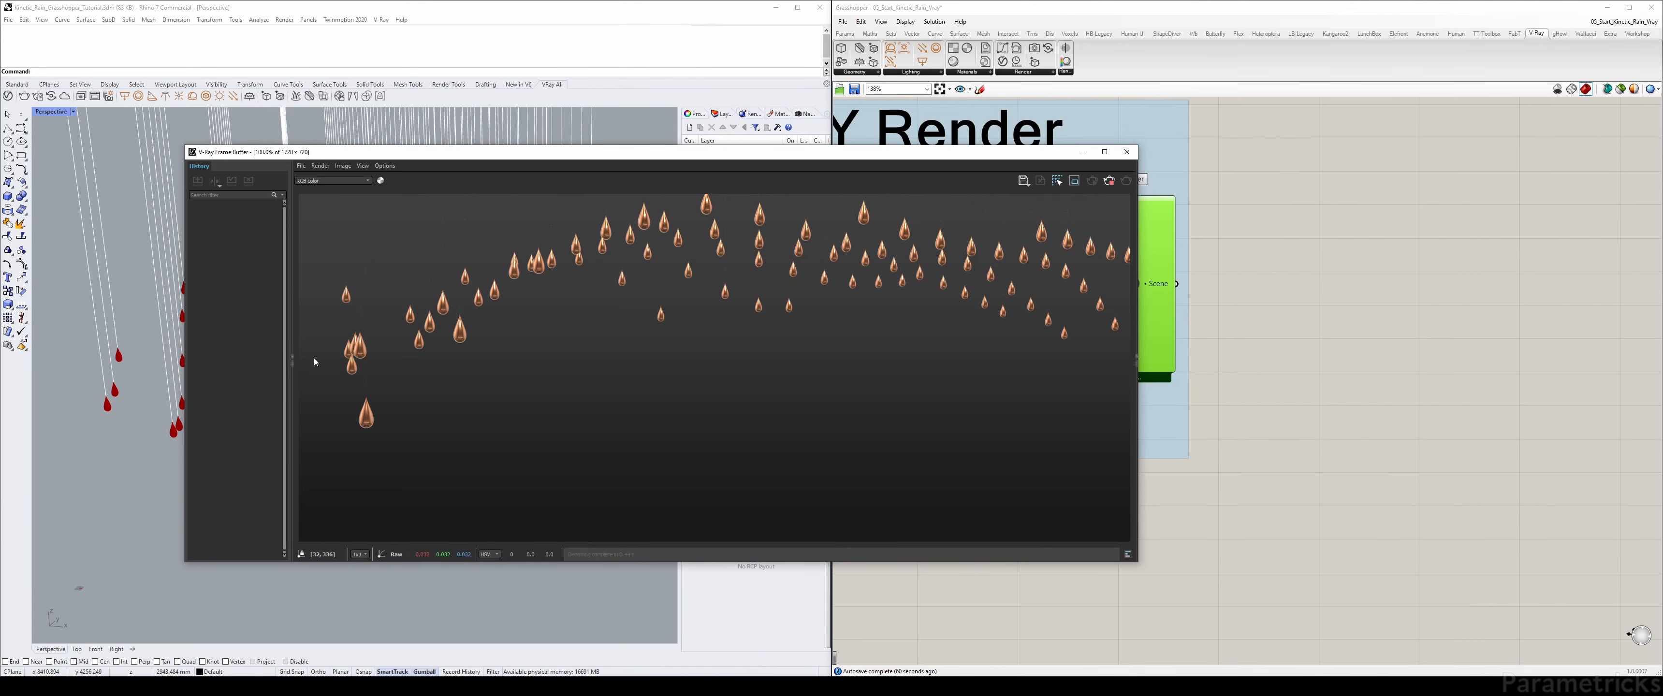
click(292, 361)
drag(1007, 152, 814, 150)
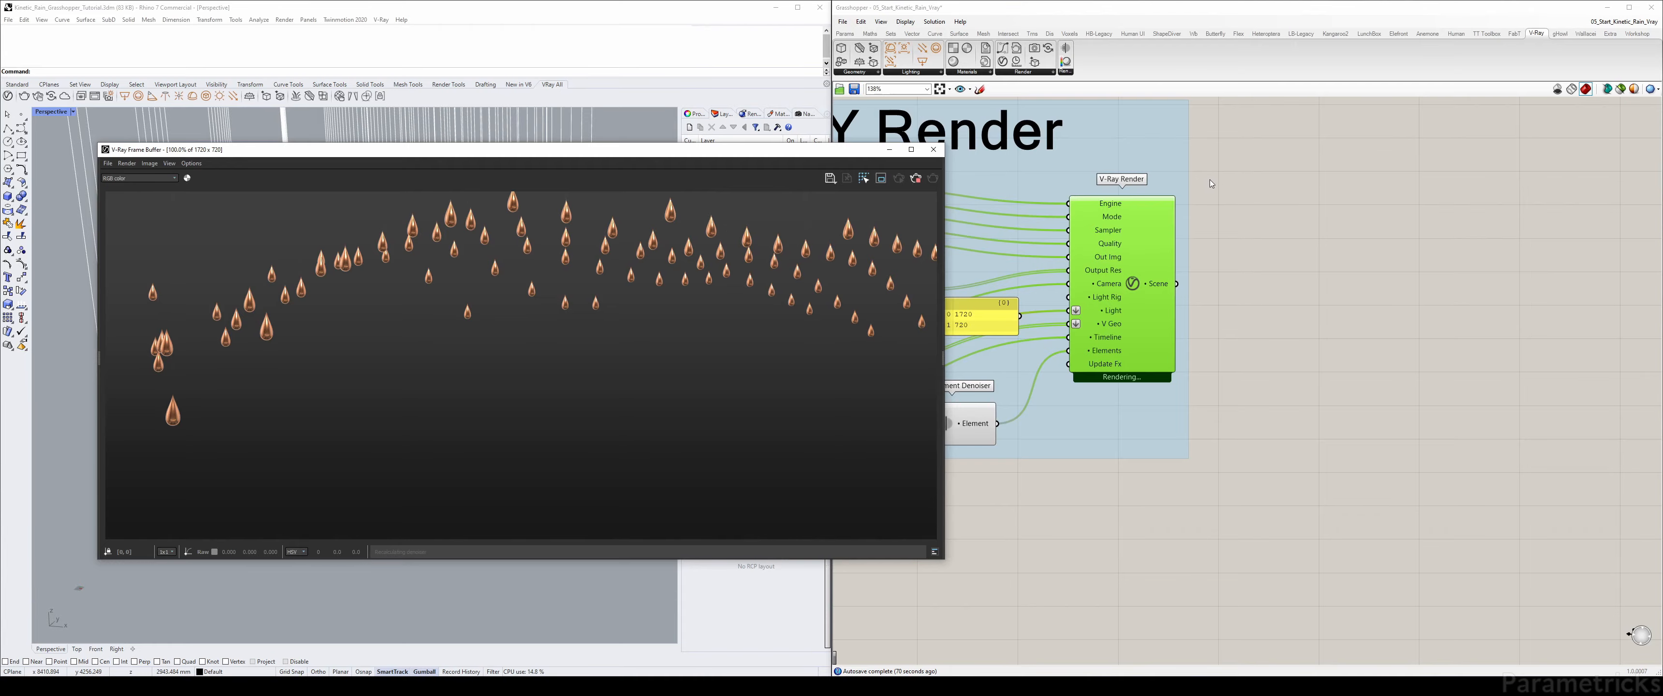
- Review the VRAY Render group and the V-Ray Camera component against the rendered image, and close the V-Ray Frame Buffer
right_click(1353, 175)
right_drag(962, 214, 1124, 208)
scroll(1124, 208, down, 4)
right_drag(1034, 189, 1185, 209)
scroll(1186, 209, up, 3)
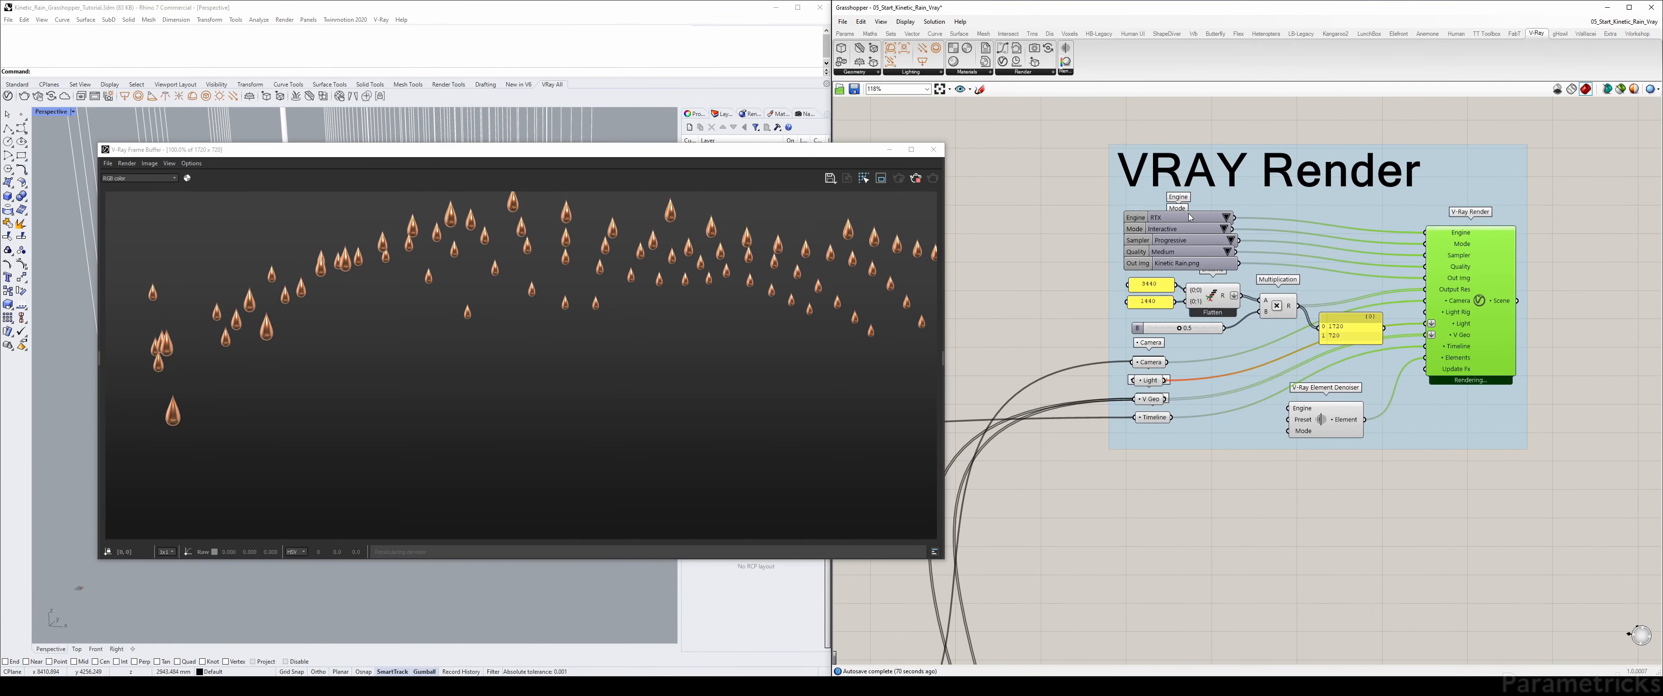
scroll(1189, 213, down, 4)
right_drag(965, 490, 1194, 174)
scroll(1193, 174, up, 7)
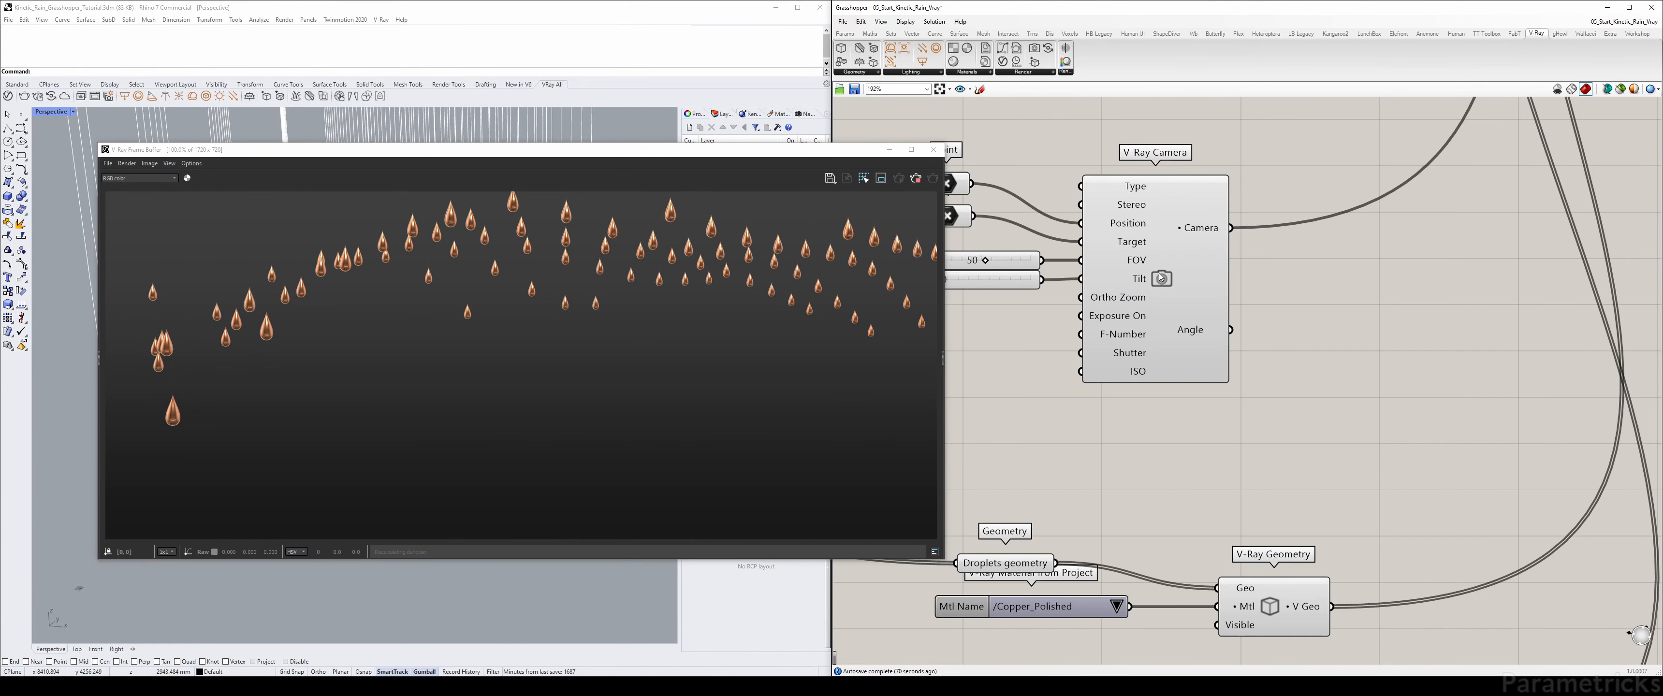
click(1160, 277)
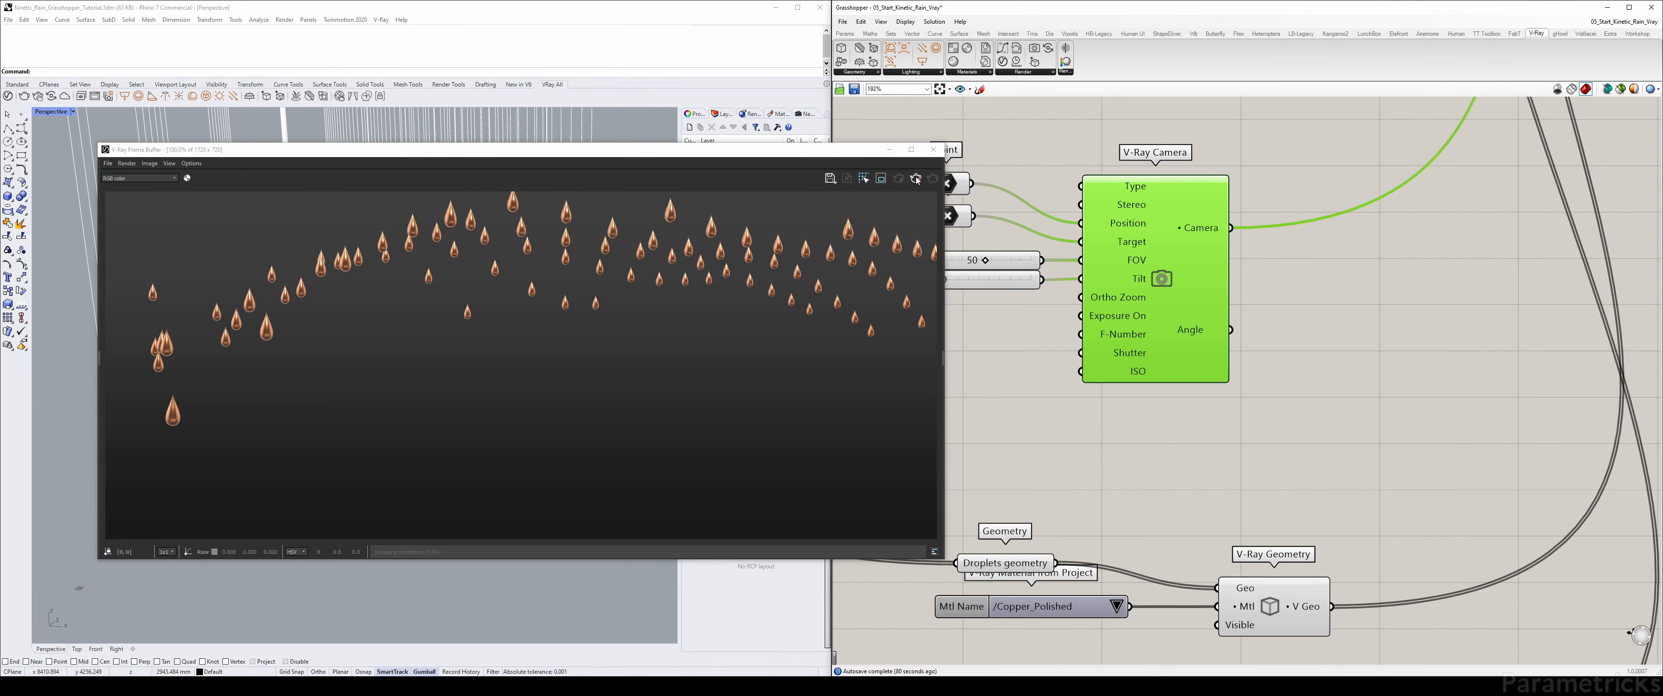
click(933, 150)
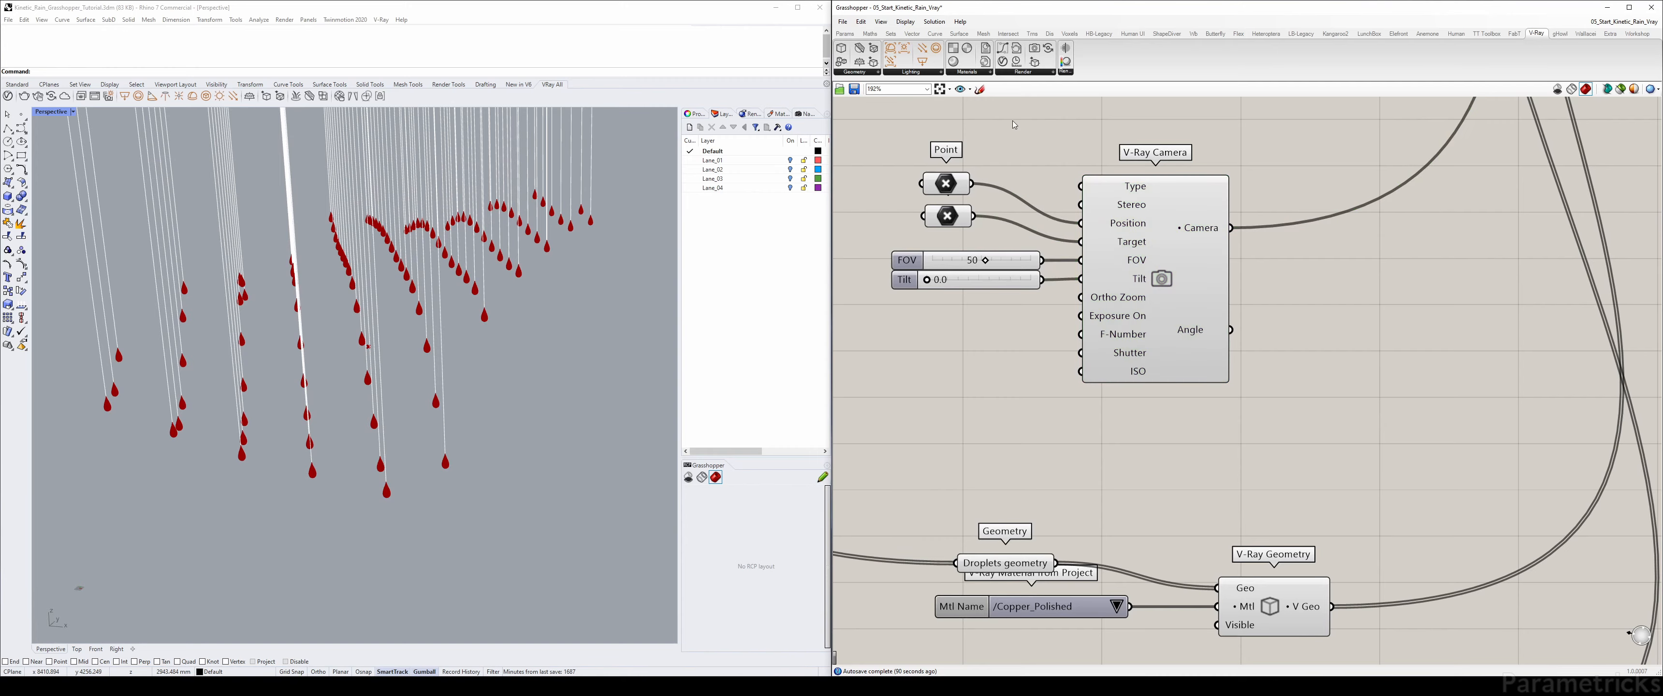
scroll(1198, 242, down, 2)
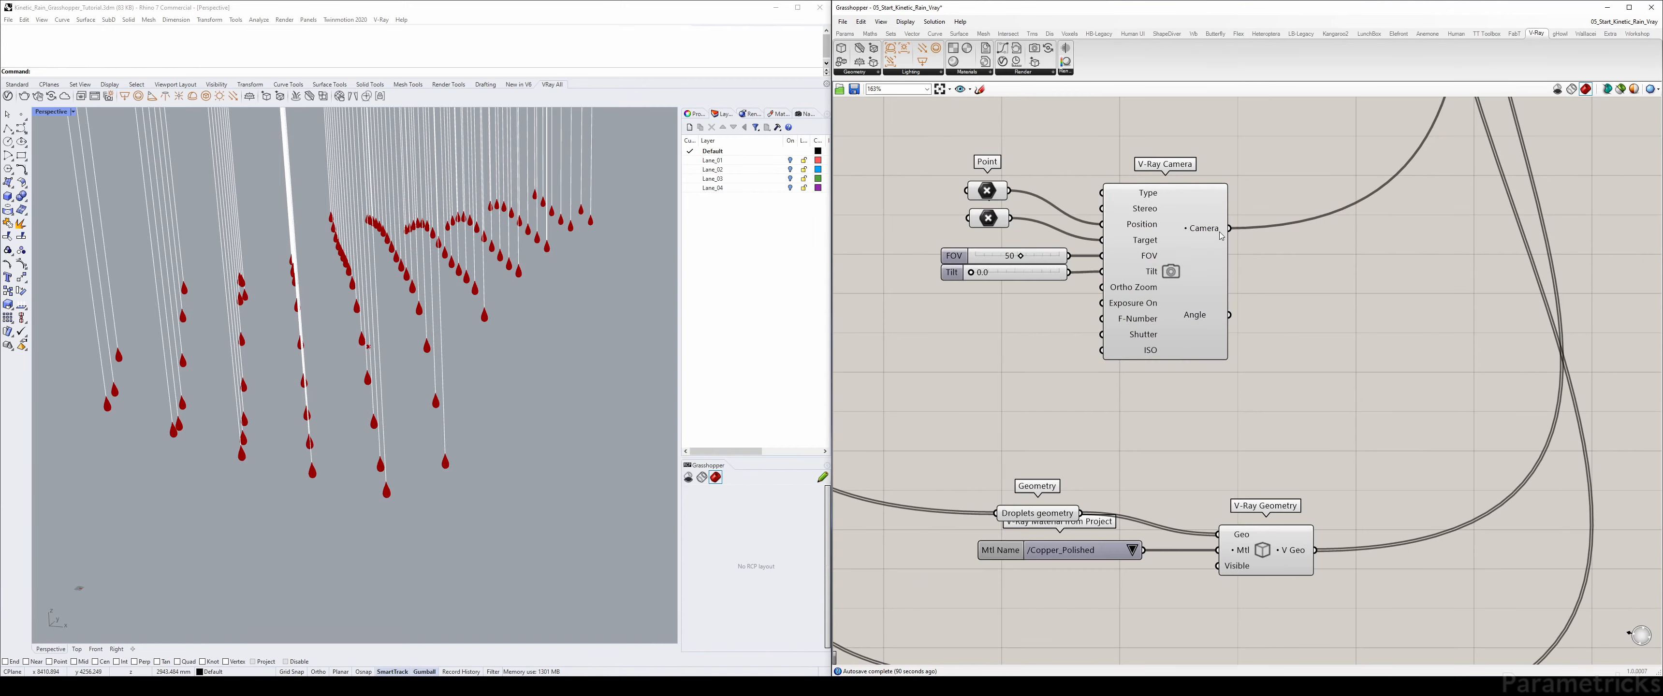
scroll(1107, 194, down, 5)
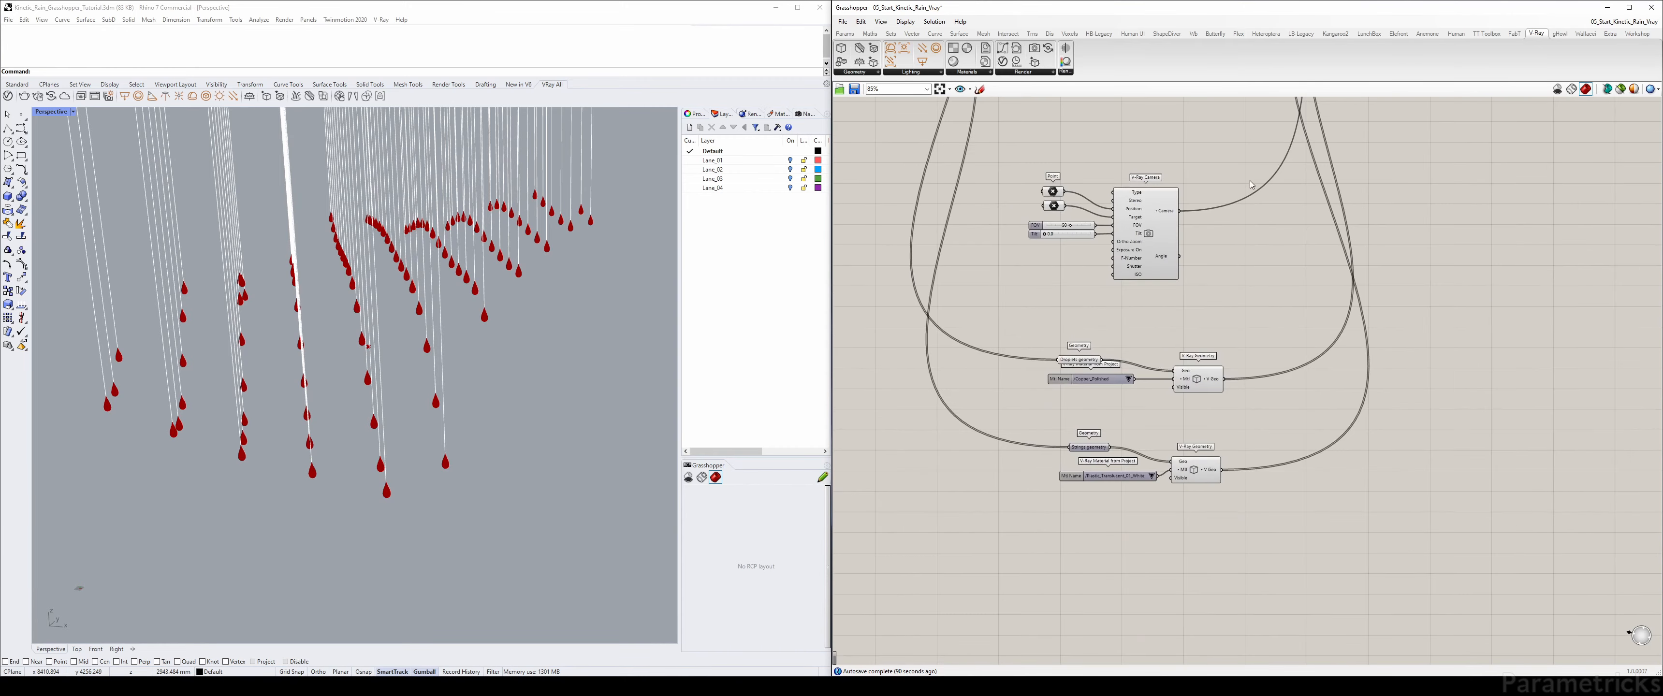
right_drag(1333, 113, 939, 386)
scroll(1107, 127, up, 4)
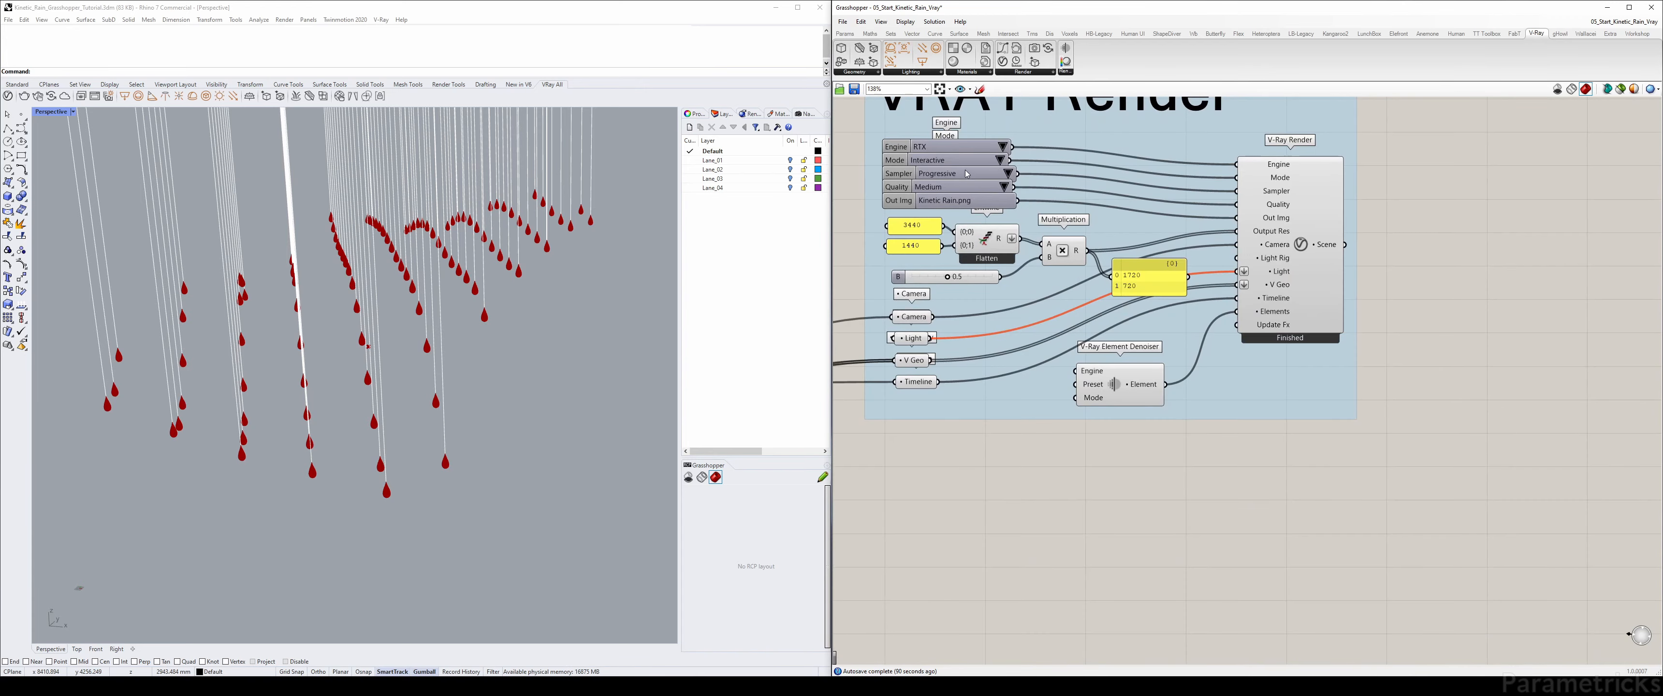
scroll(1166, 299, down, 4)
right_drag(919, 486, 1095, 320)
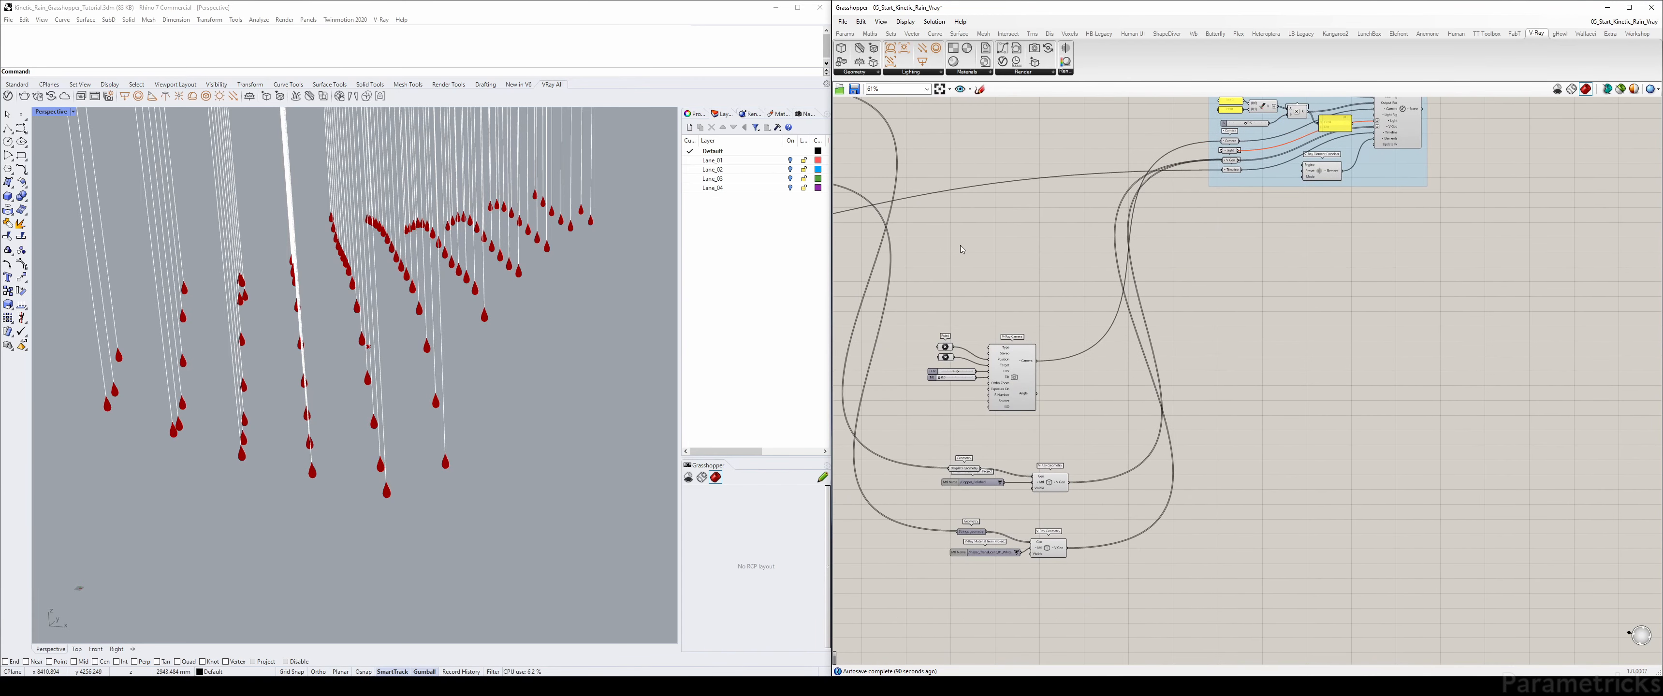
- Align the Point parameter feeding the V-Ray Camera's Position input with the Target Point parameter beneath it
scroll(1002, 357, up, 3)
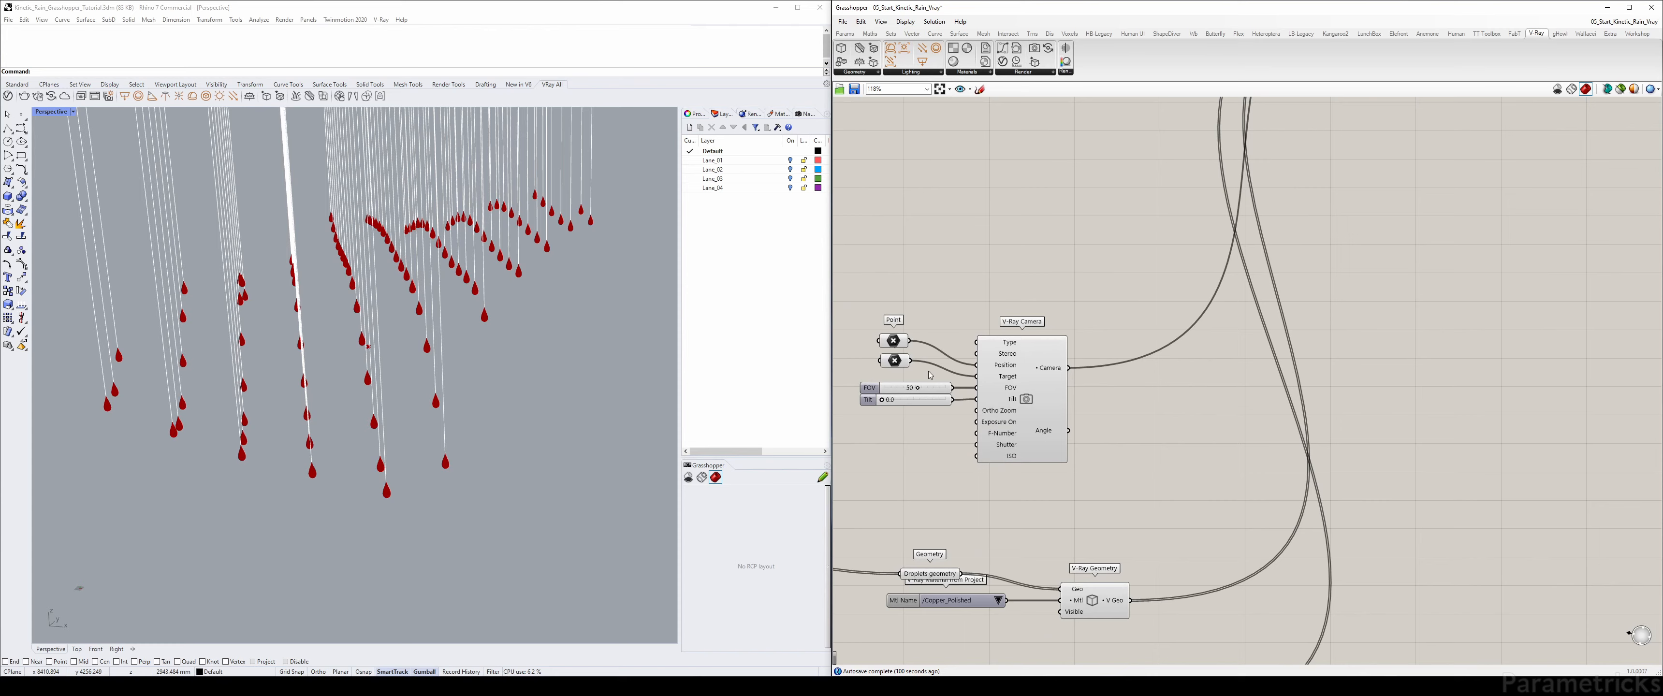
scroll(912, 368, up, 2)
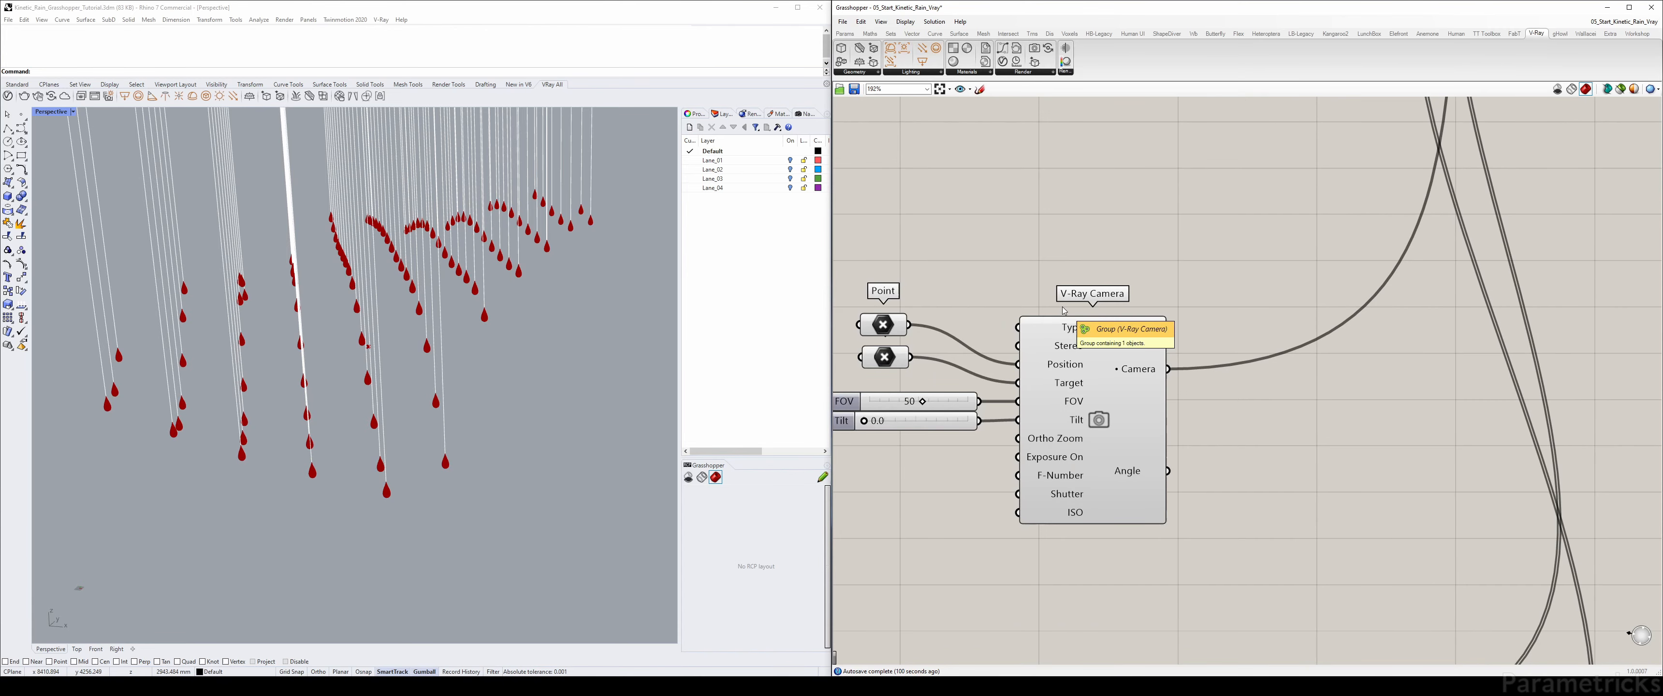
right_drag(1064, 311, 1109, 218)
click(941, 237)
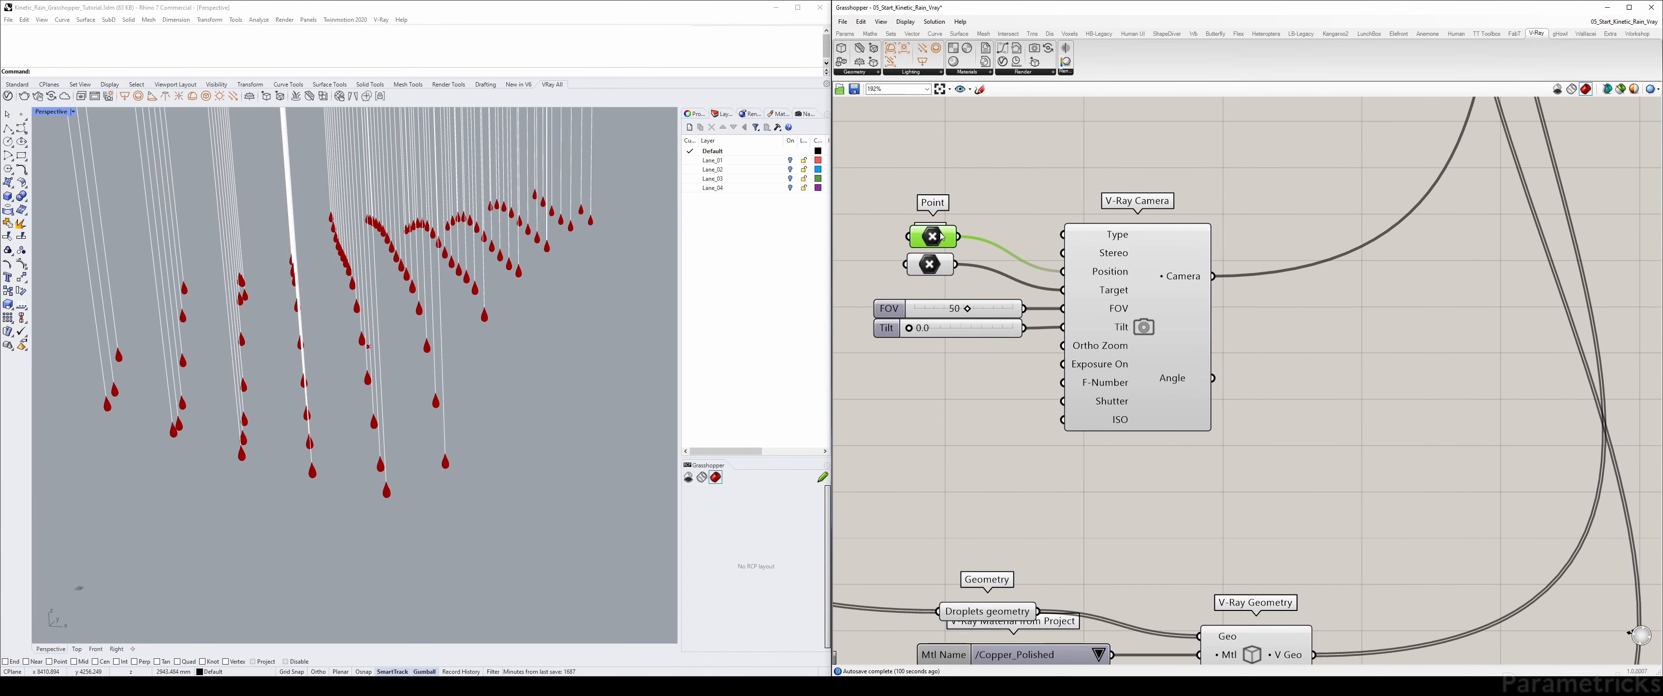
drag(936, 238, 932, 235)
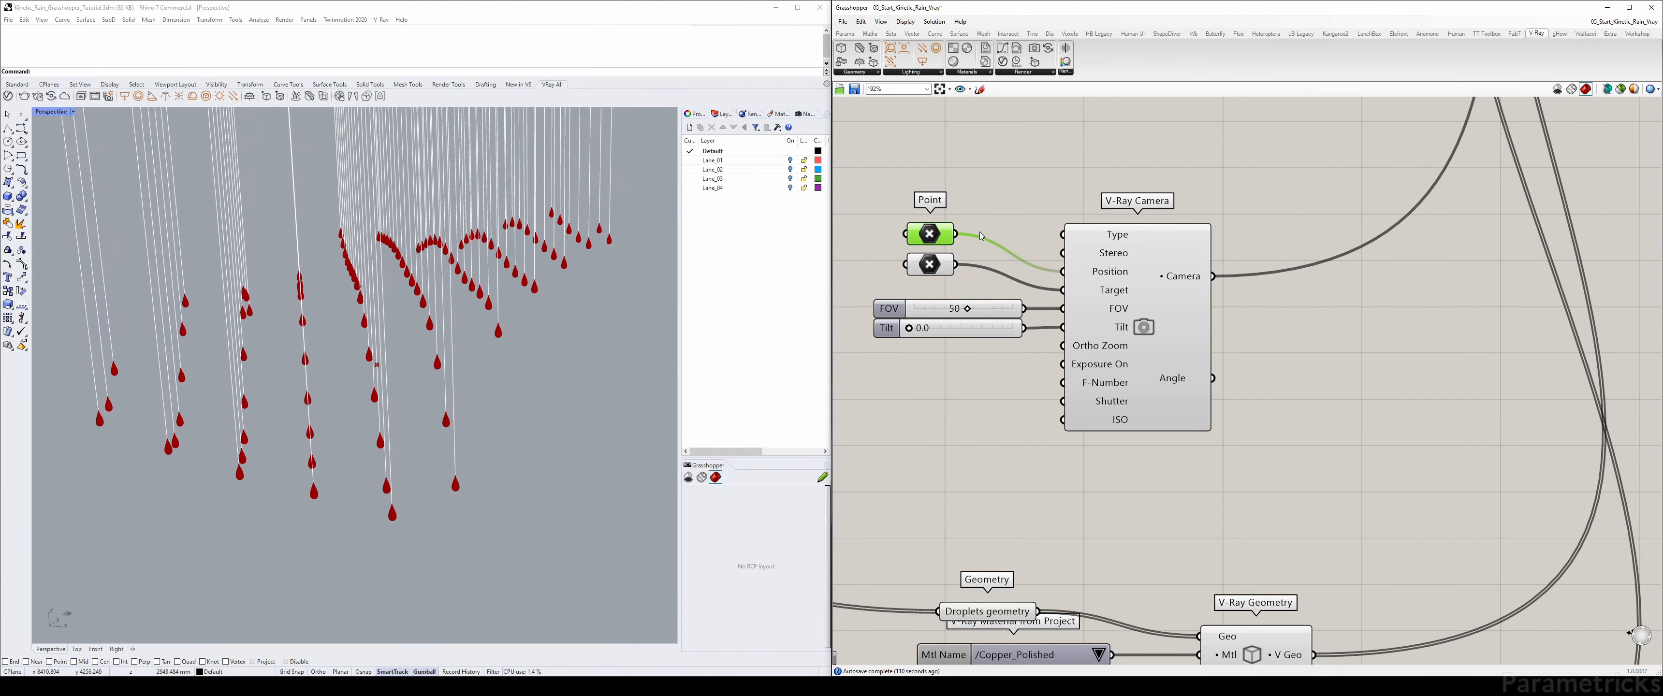
- Examine how the V-Ray Camera output reaches the Camera input of the VRAY Render group and compare it with the Perspective view
scroll(1024, 234, down, 4)
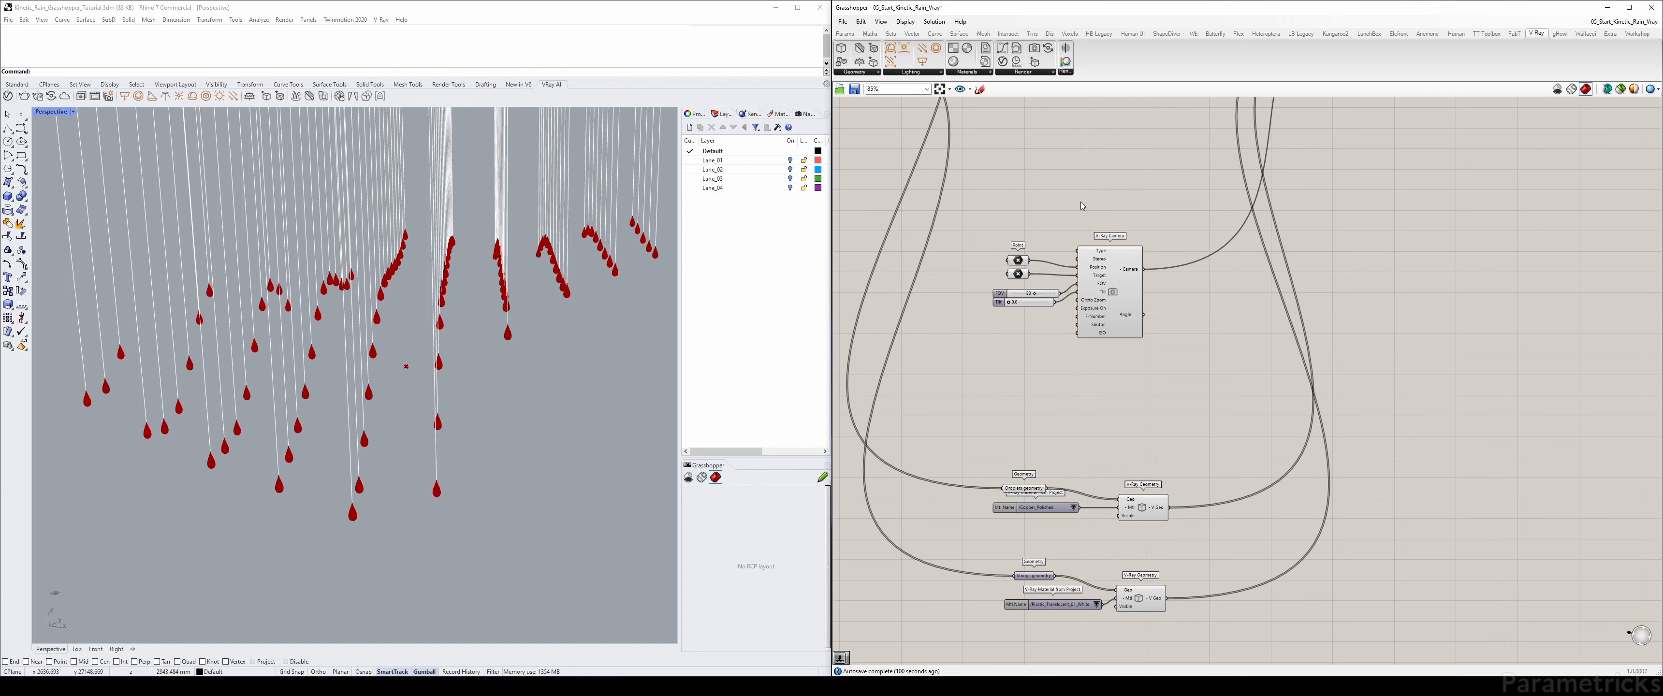
scroll(1081, 201, up, 3)
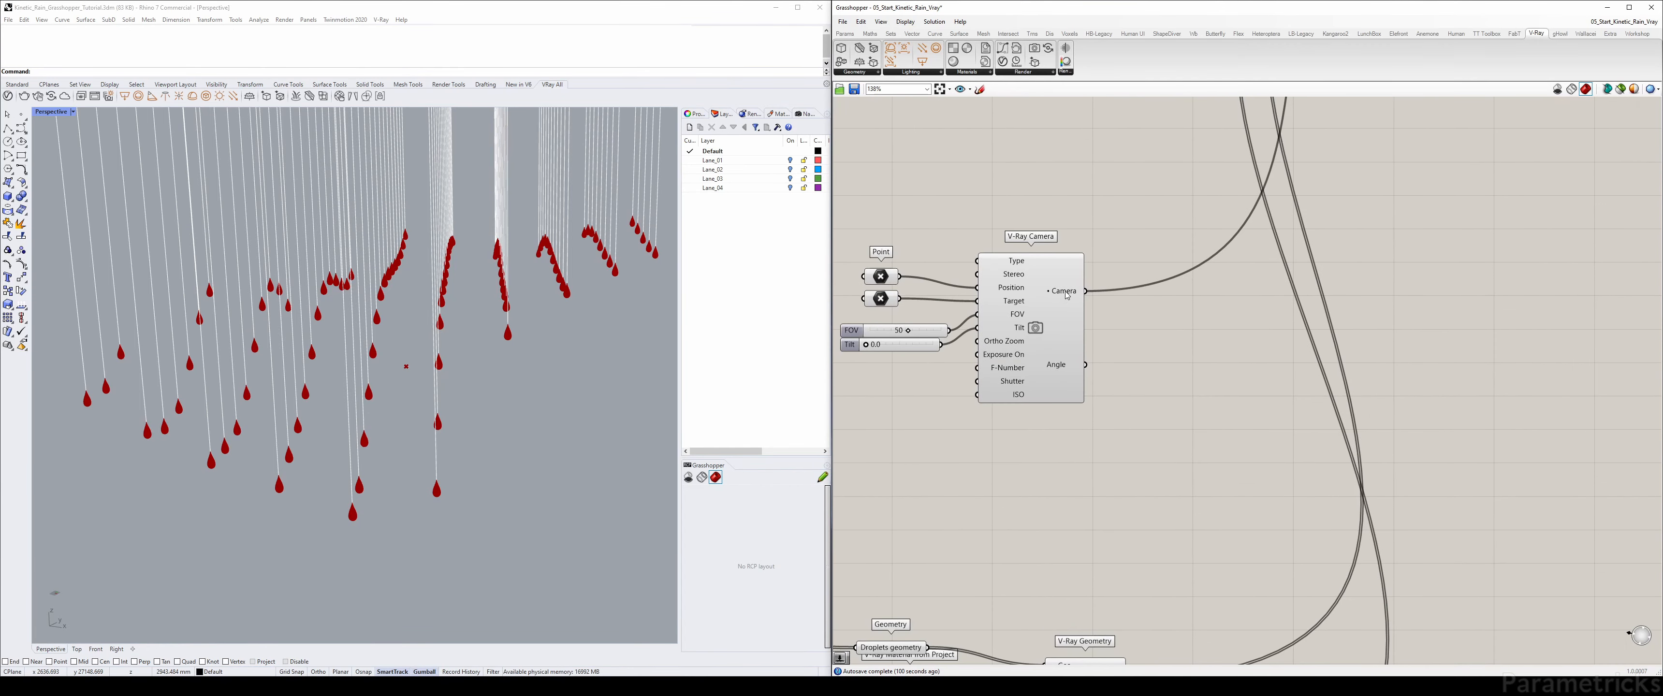
mouse_move(1067, 296)
scroll(1066, 296, down, 5)
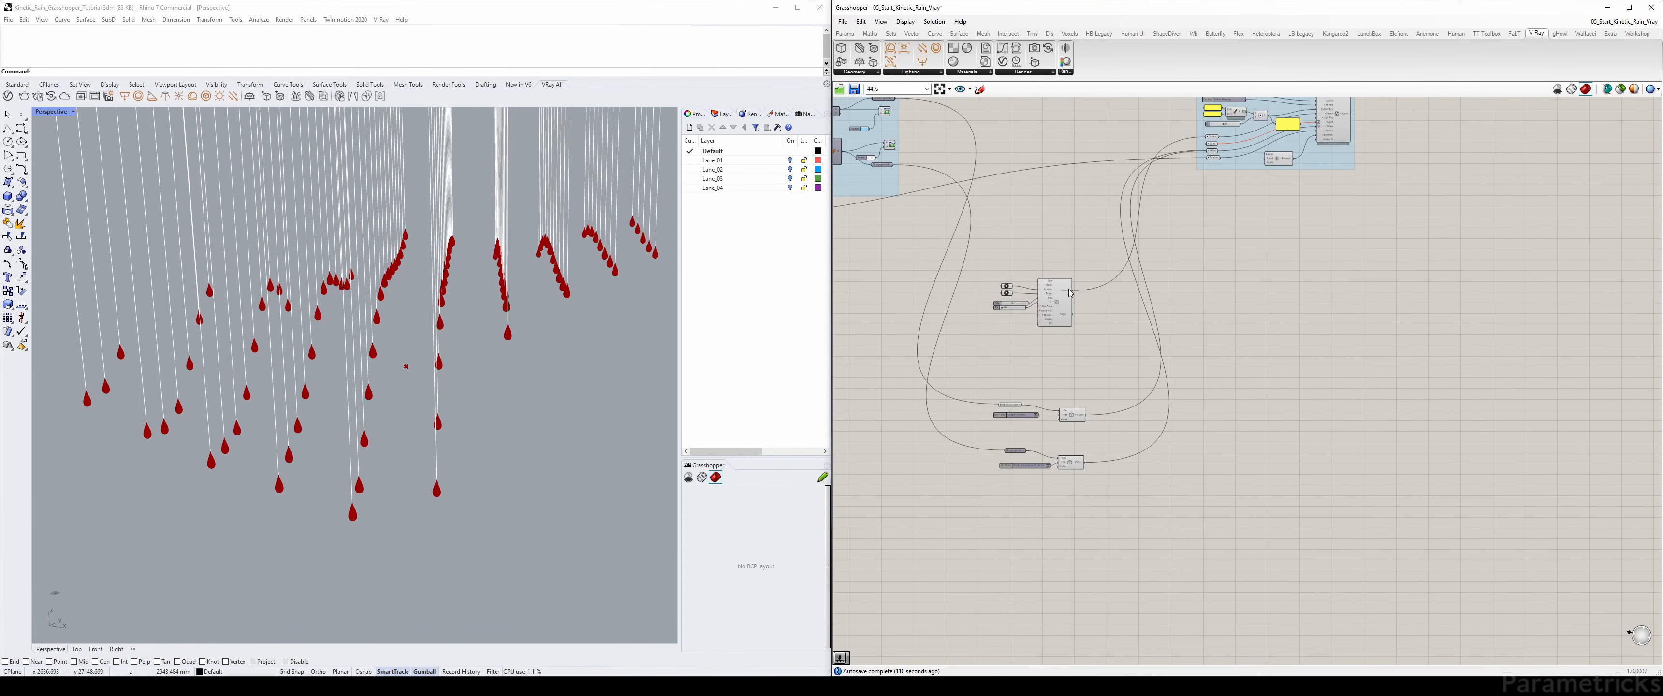
right_drag(1290, 106, 1223, 194)
scroll(1226, 190, up, 3)
mouse_move(1295, 219)
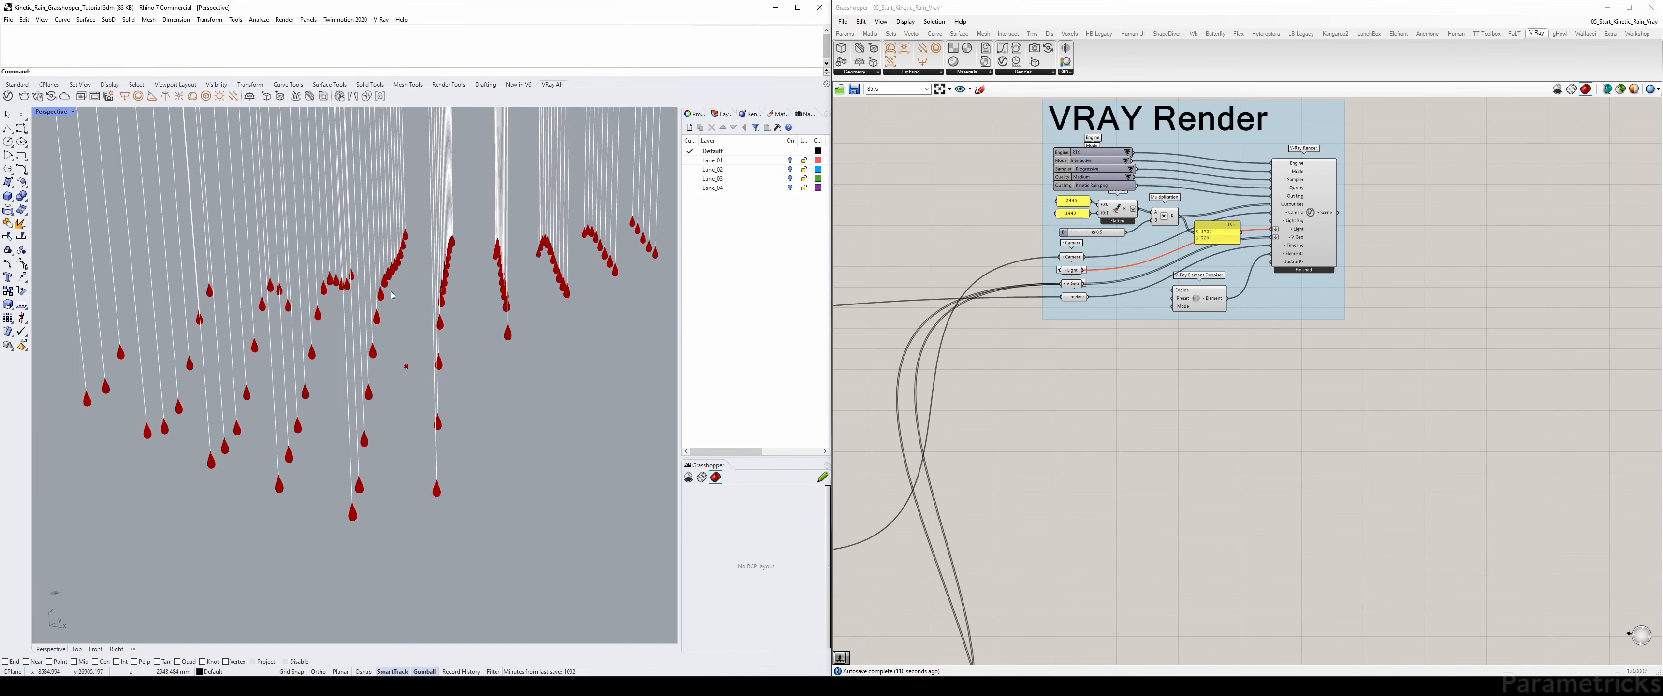
scroll(978, 378, down, 4)
right_drag(1006, 391, 1181, 252)
scroll(1053, 346, up, 5)
right_drag(1093, 301, 1064, 378)
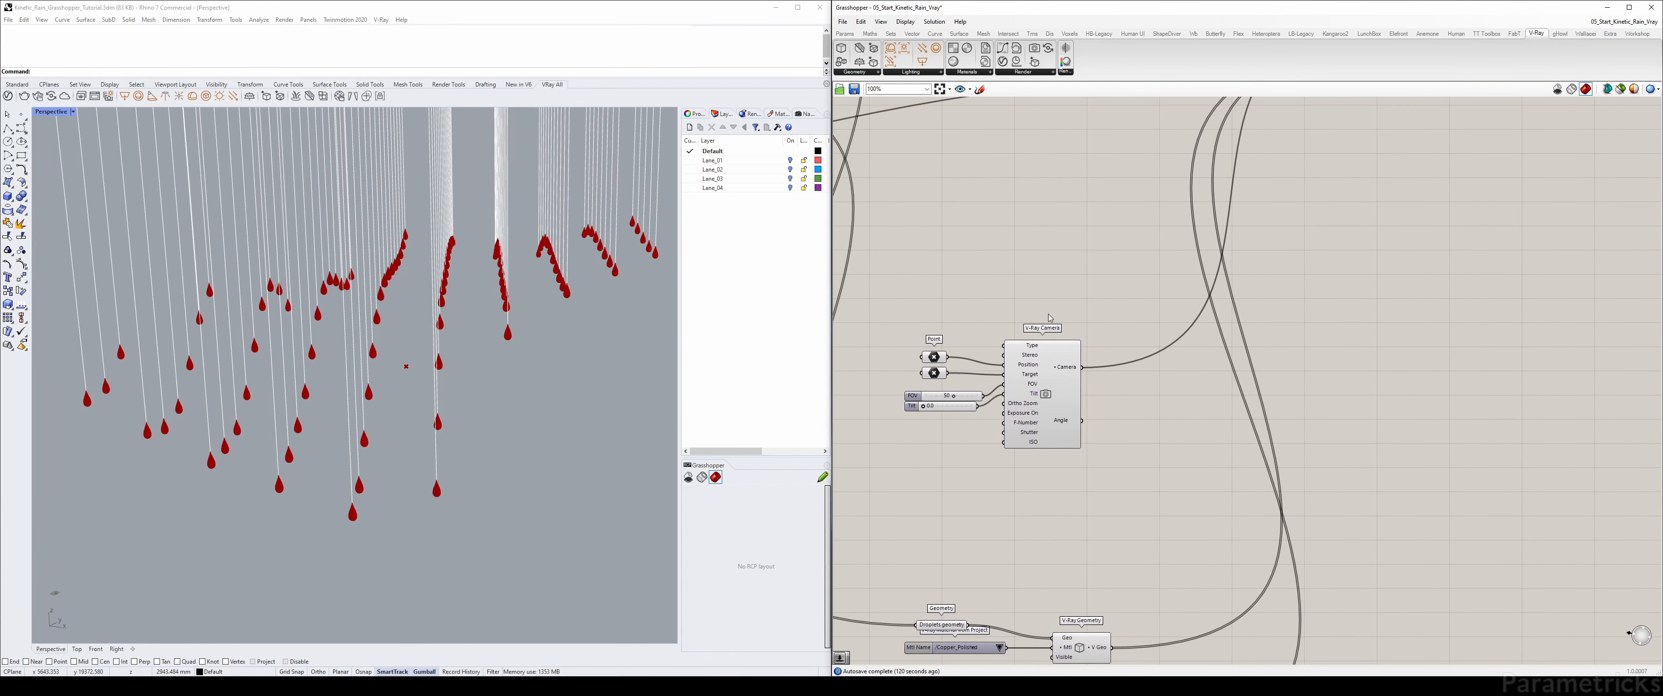
- Add a Stream Filter component and place it beside the output side of the V-Ray Camera component
double_click(1039, 495)
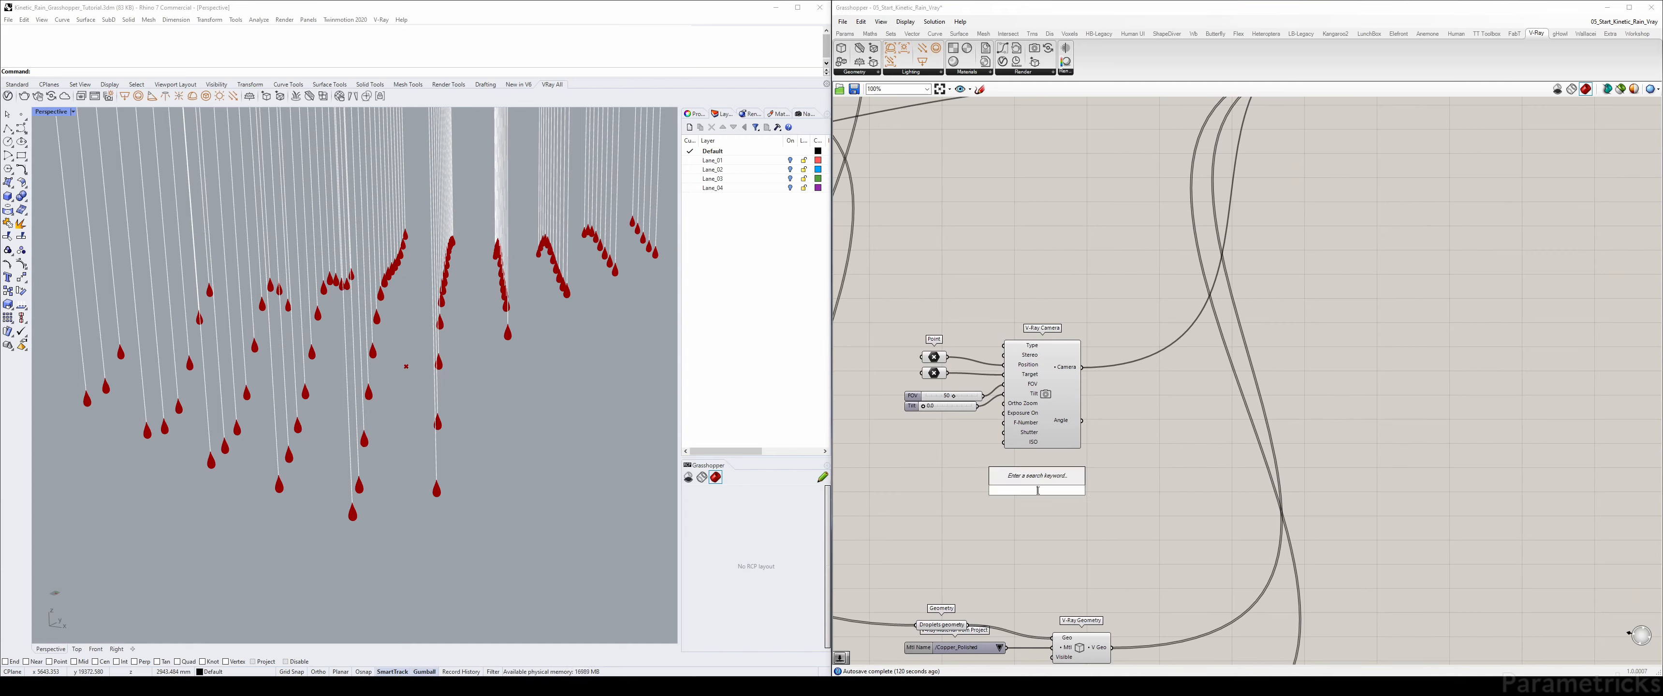
text(stream filter)
key(Return)
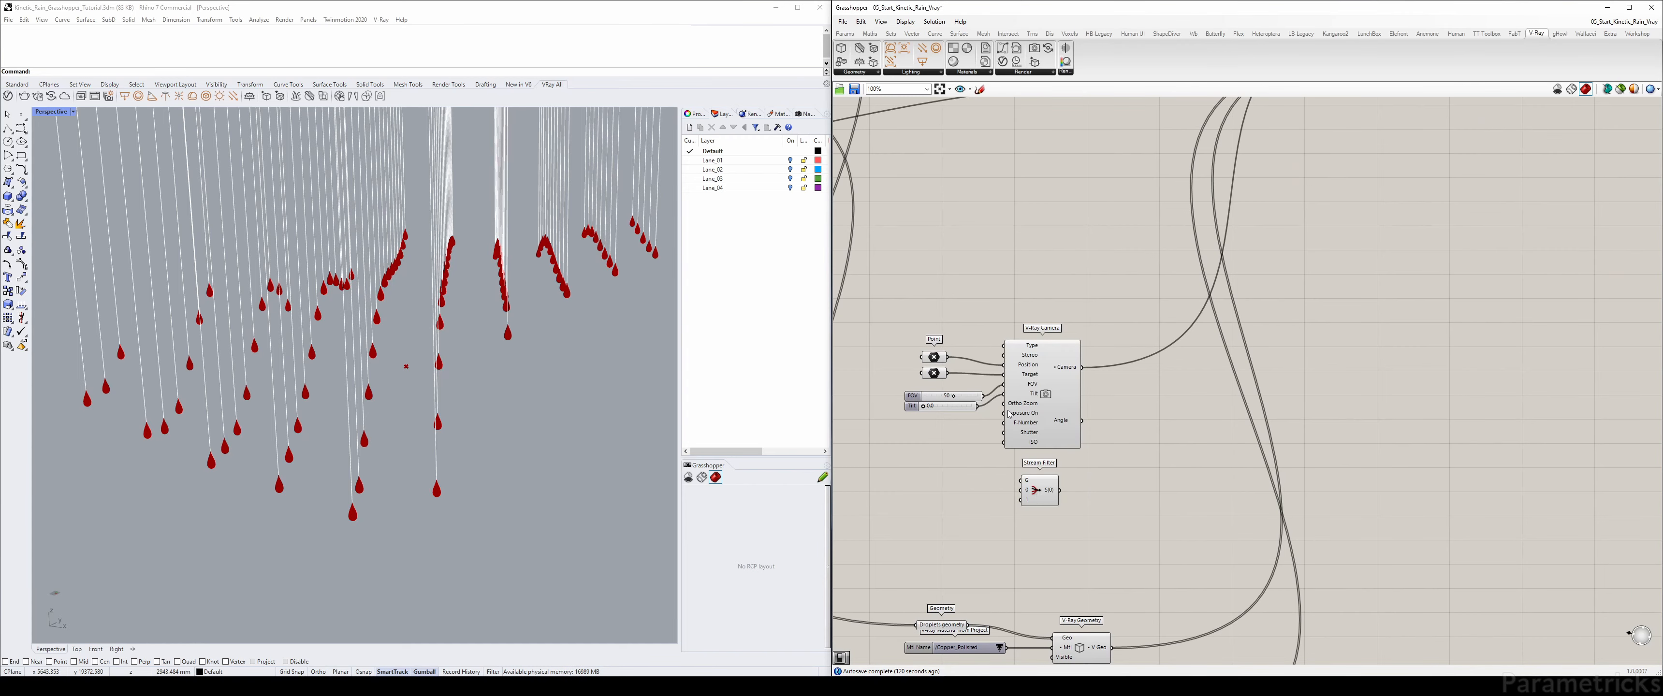
drag(1043, 492, 1153, 382)
- Add a Boolean Toggle above the V-Ray Camera and connect it to the gate input of the Stream Filter
scroll(1153, 383, up, 3)
click(1057, 246)
double_click(1058, 246)
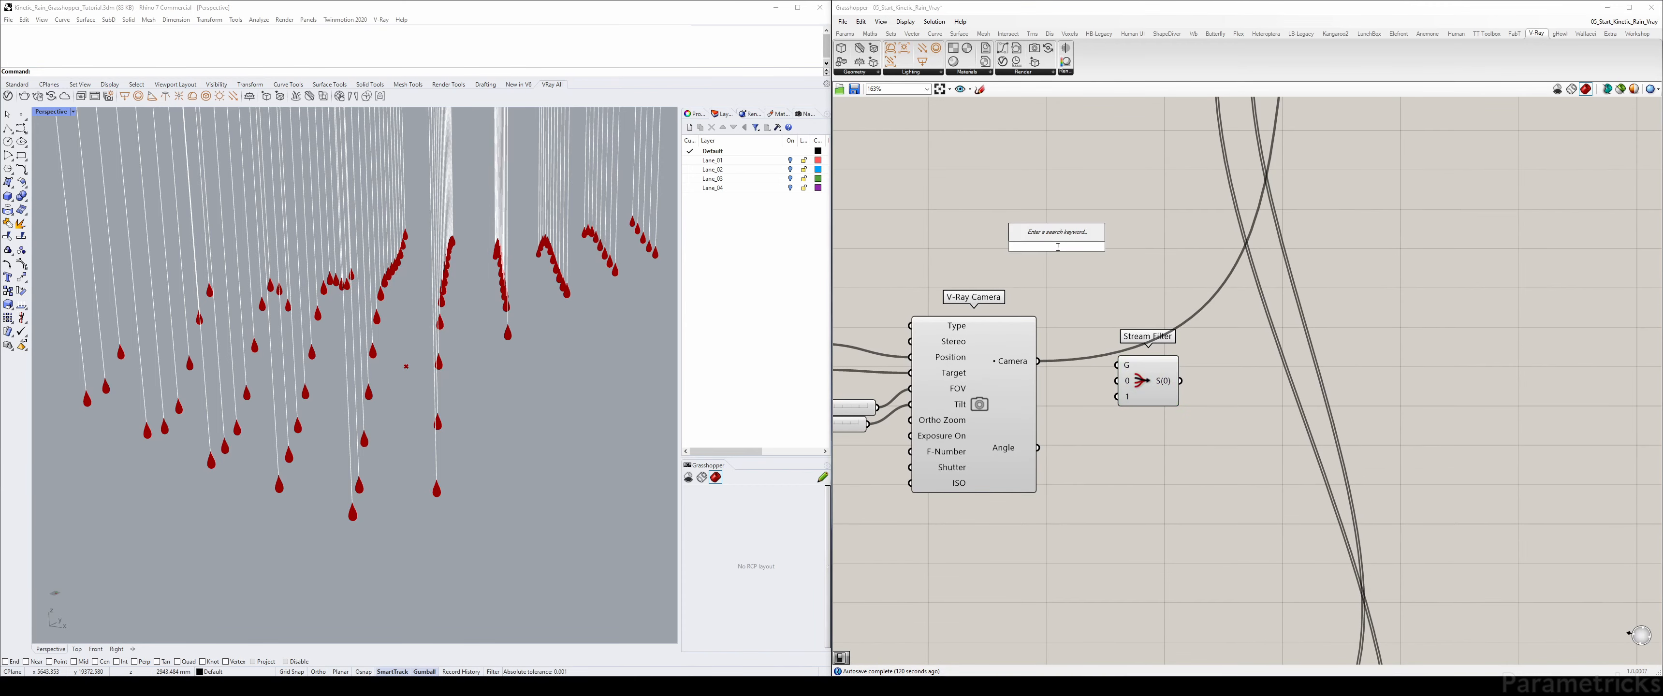
text(toggle)
key(Return)
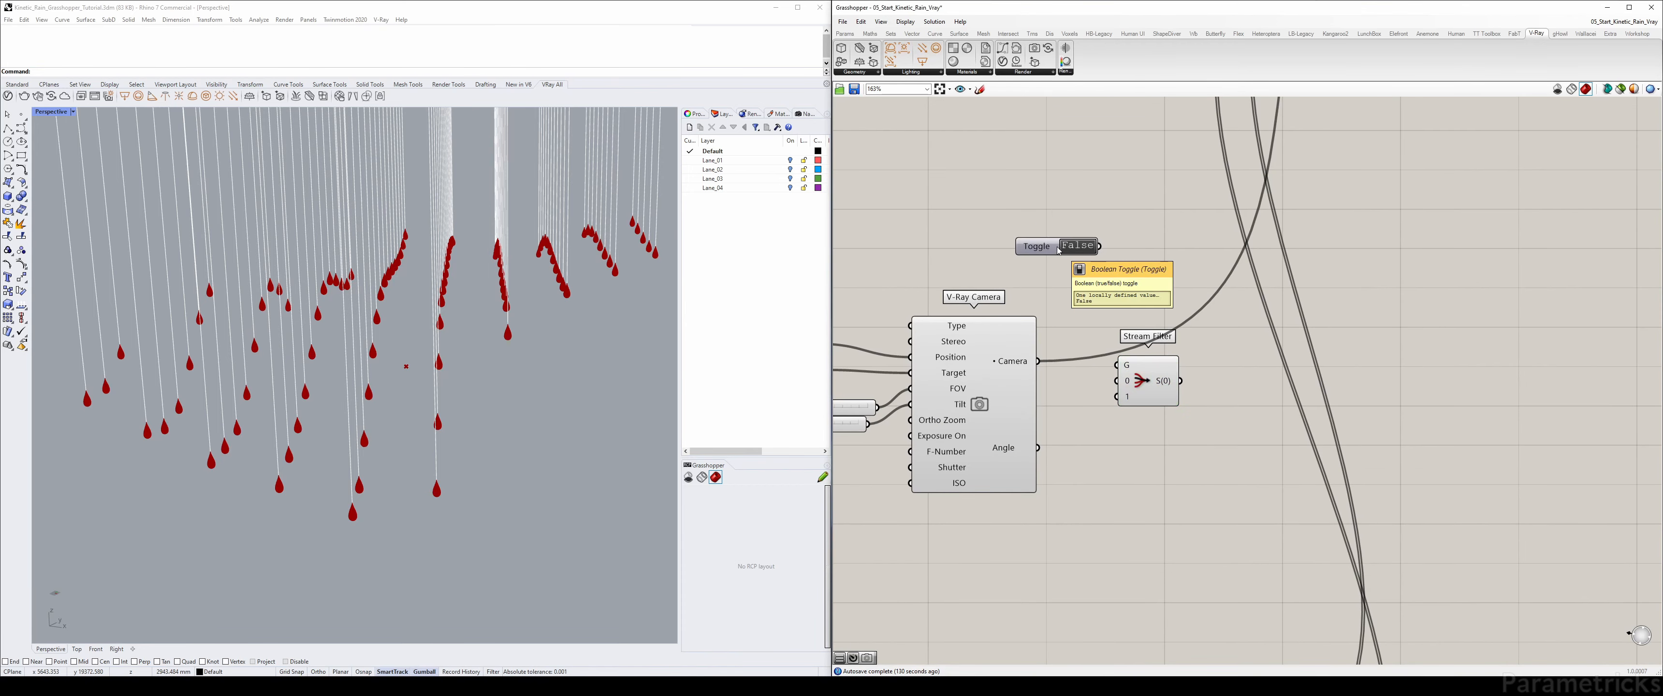
drag(1069, 251, 1106, 329)
scroll(1107, 329, down, 1)
right_drag(1029, 285, 1086, 301)
- Rename the Boolean Toggle that drives the Stream Filter's gate as "Use Vray Cam?"
click(960, 250)
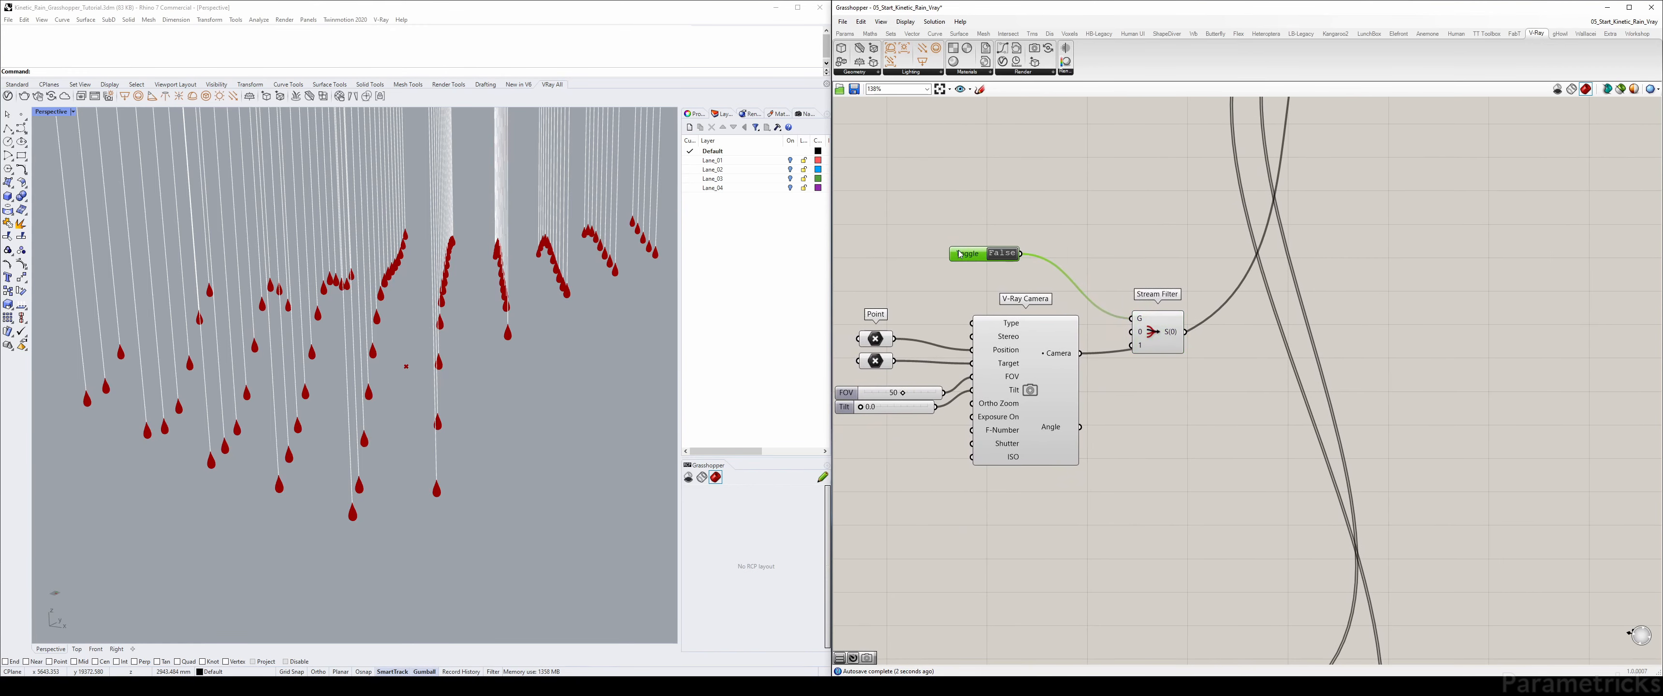
right_click(959, 250)
text(U)
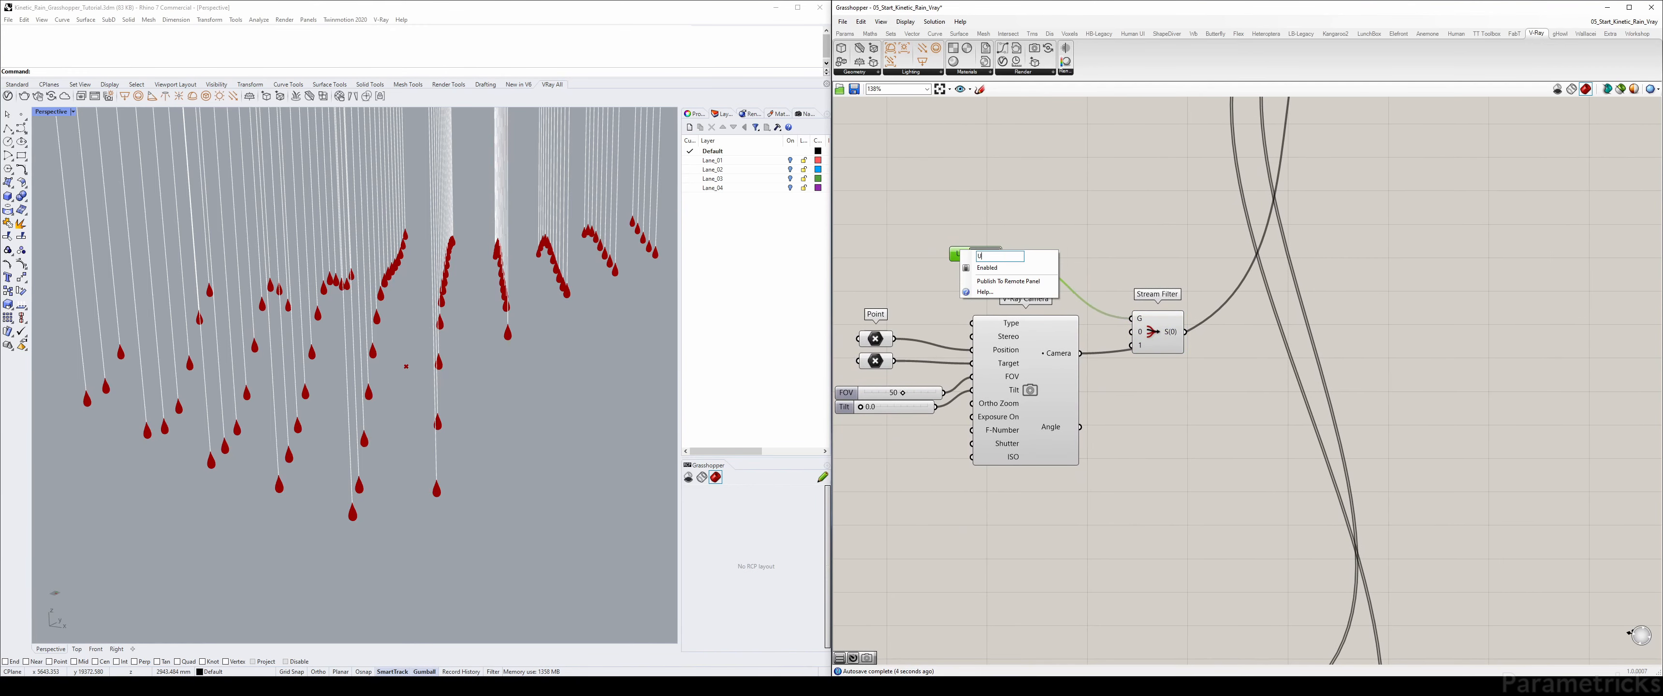
text(se Vray Cam)
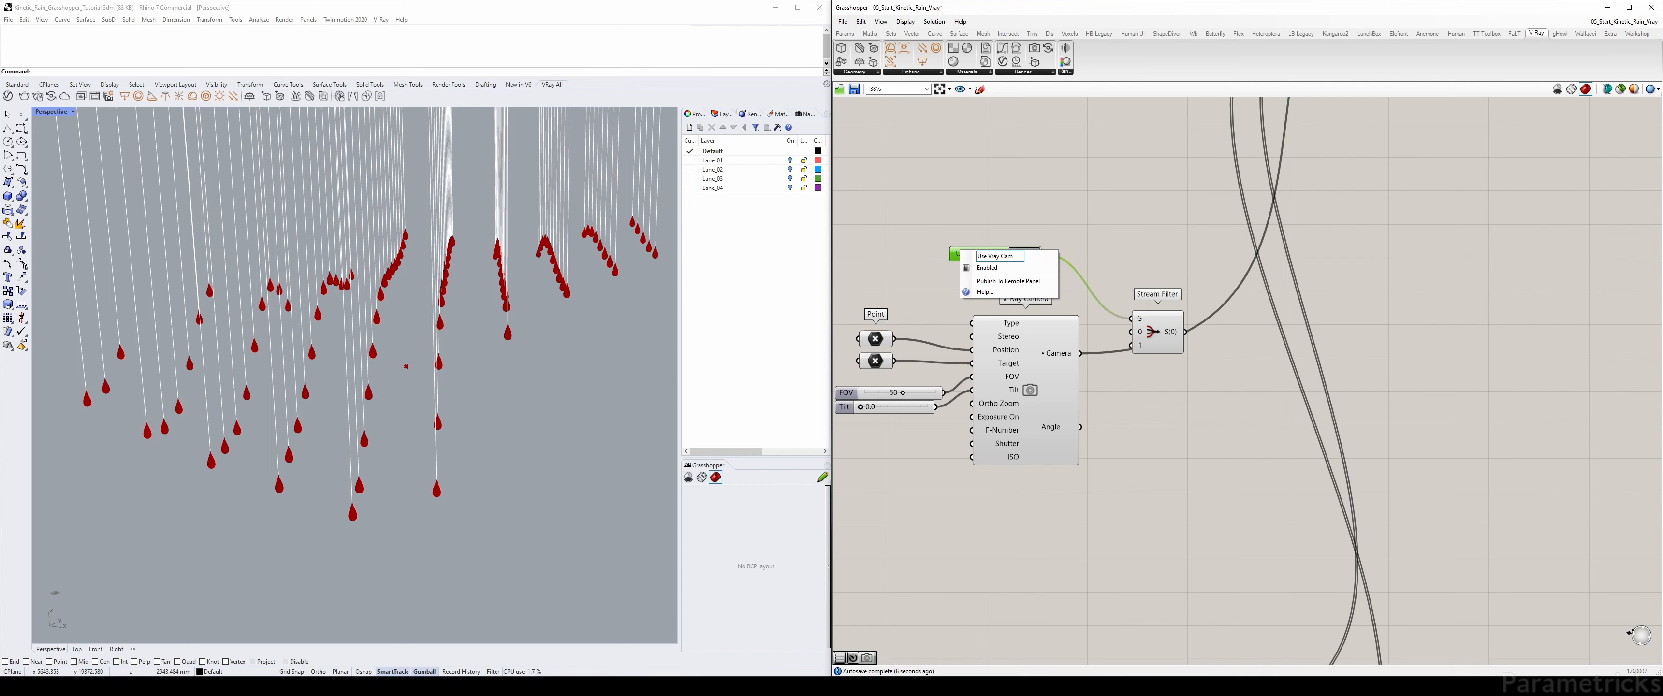
text(?)
key(Return)
- Set the "Use Vray Cam?" toggle to True and route the V-Ray Camera output through stream 1 of the Stream Filter to the render's Camera input
scroll(1088, 279, up, 2)
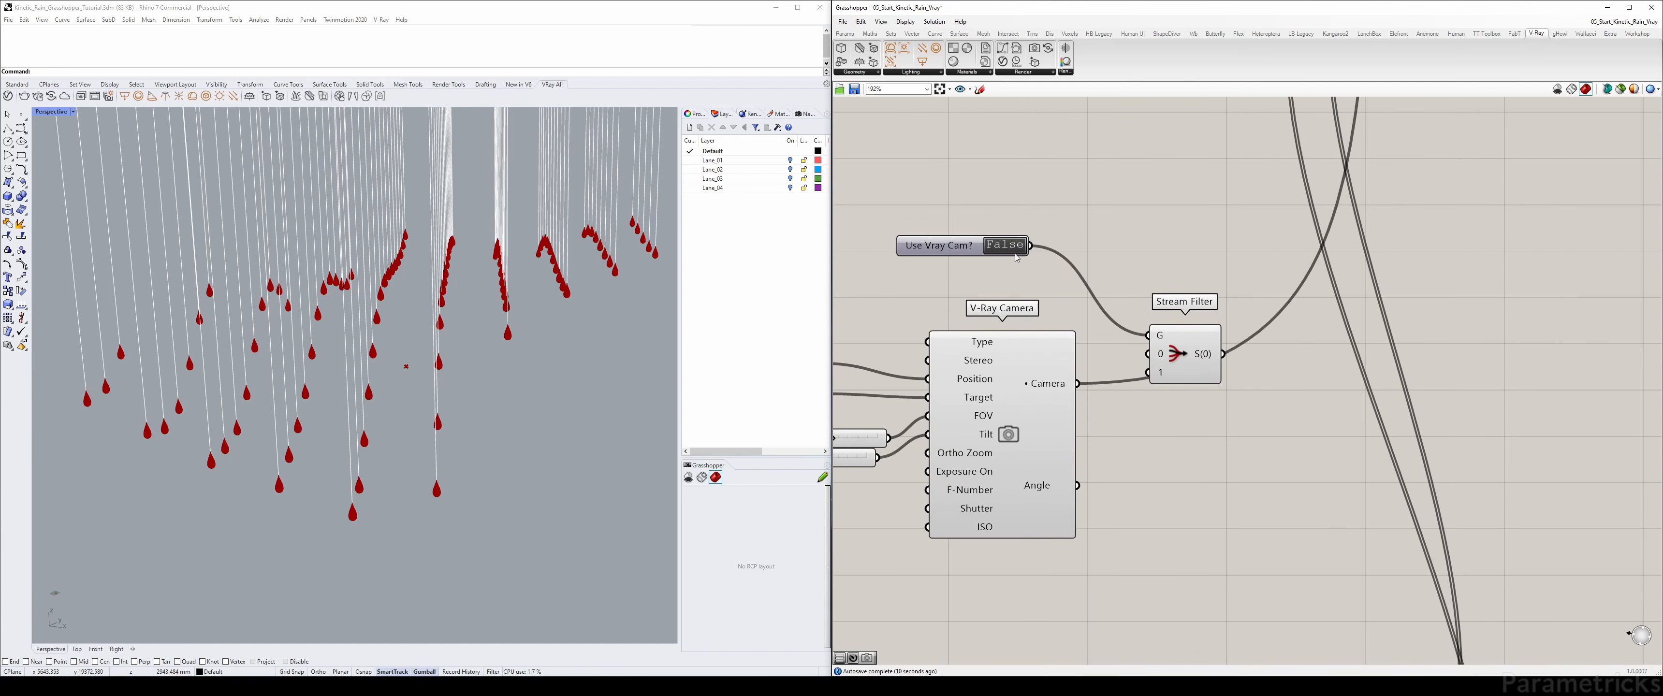
drag(939, 250, 903, 249)
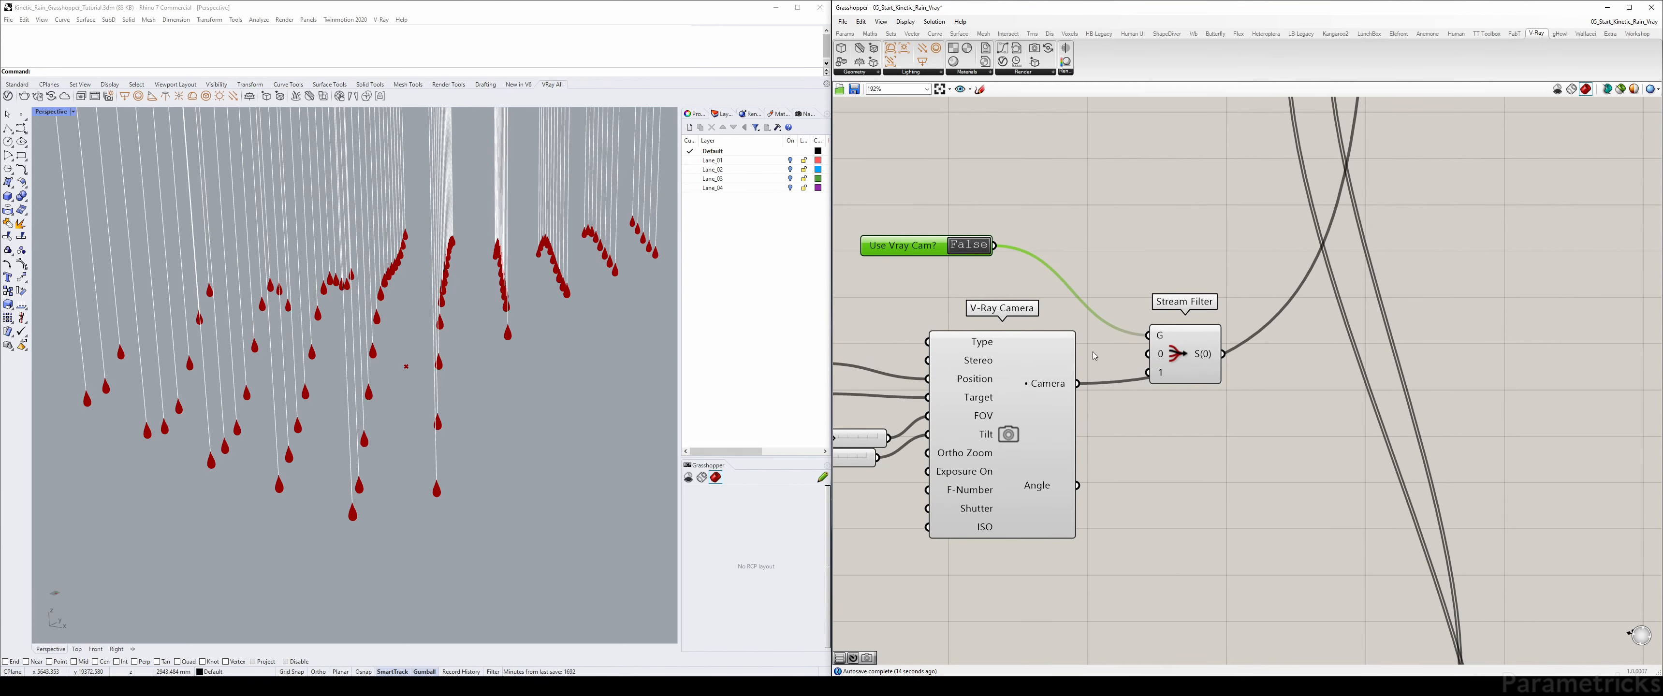
drag(1186, 362, 1227, 347)
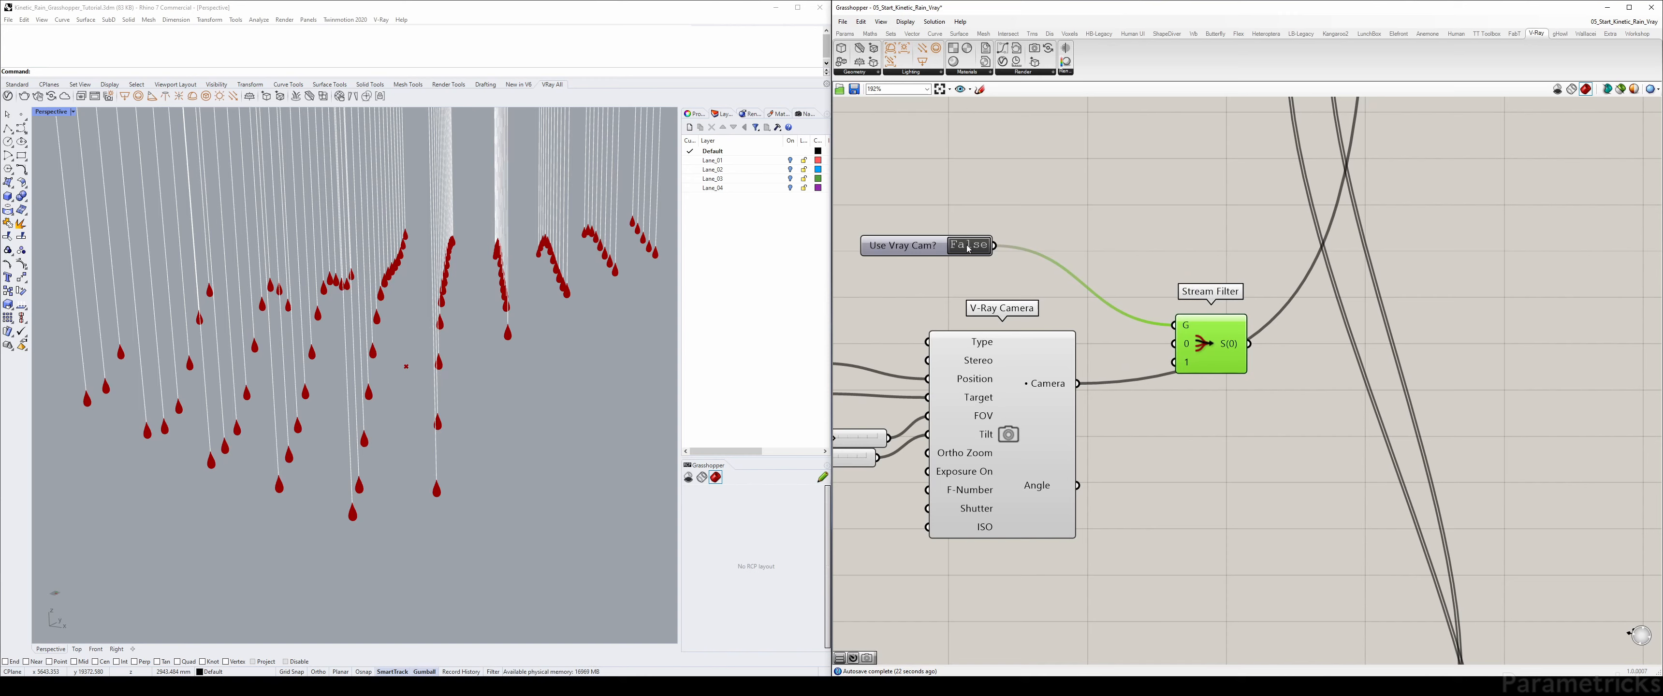
click(1045, 391)
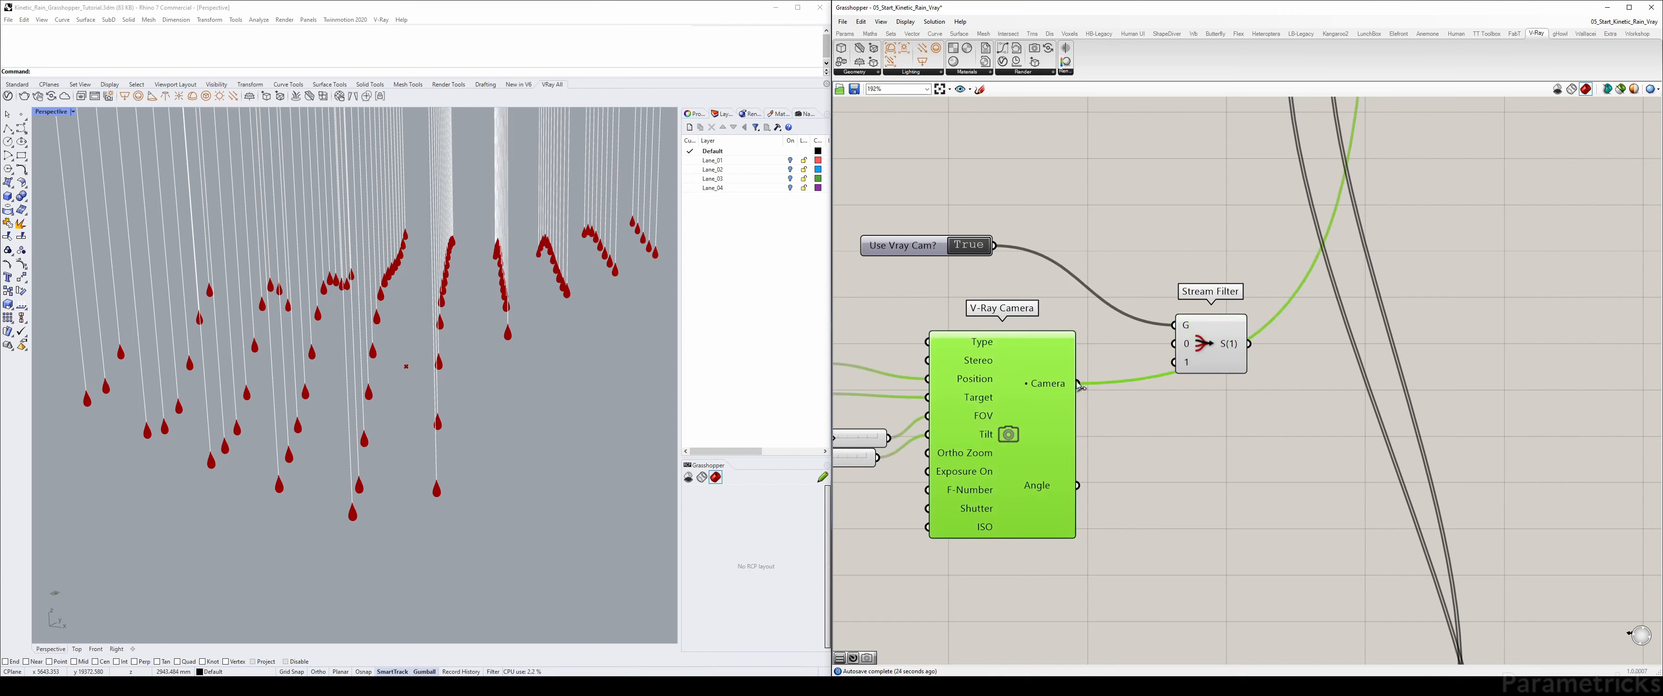
ctrl+shift+drag(1078, 384, 1171, 366)
click(1218, 357)
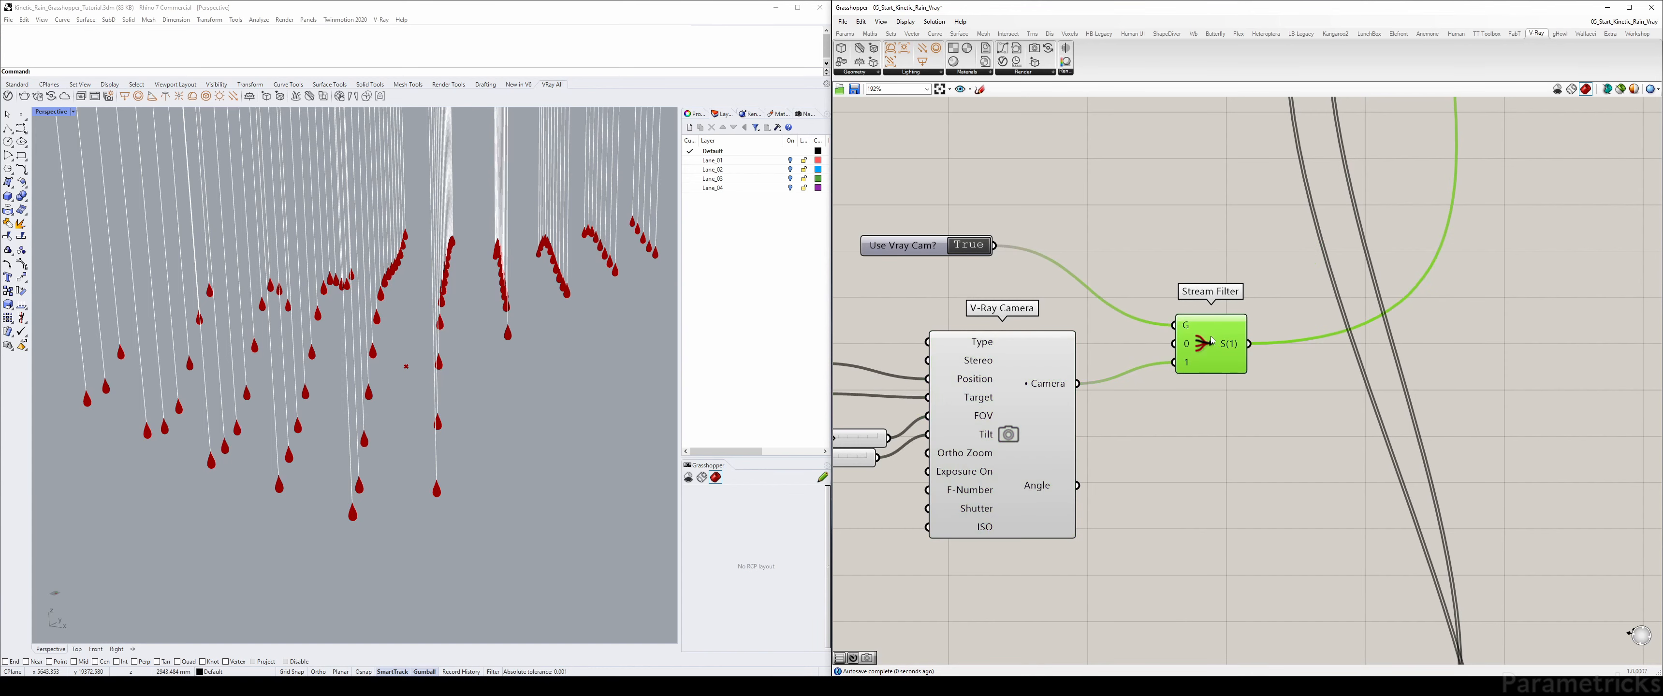
- Set the "Use Vray Cam?" toggle to False and trace the Stream Filter's output to the Camera input of the VRAY Render group
double_click(970, 252)
click(1201, 273)
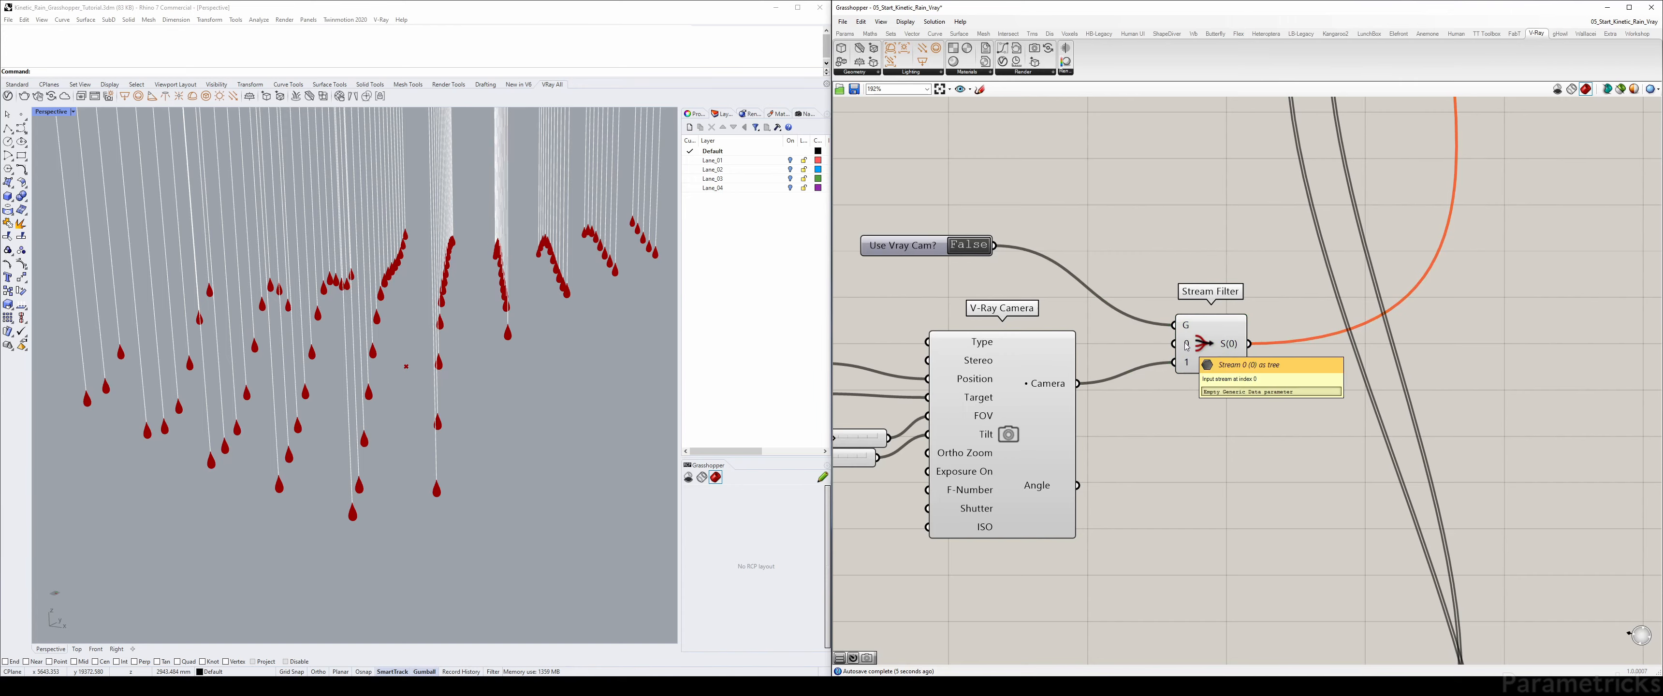
scroll(1197, 348, down, 3)
right_drag(1196, 348, 1064, 564)
right_drag(1347, 210, 1192, 314)
scroll(1192, 313, up, 2)
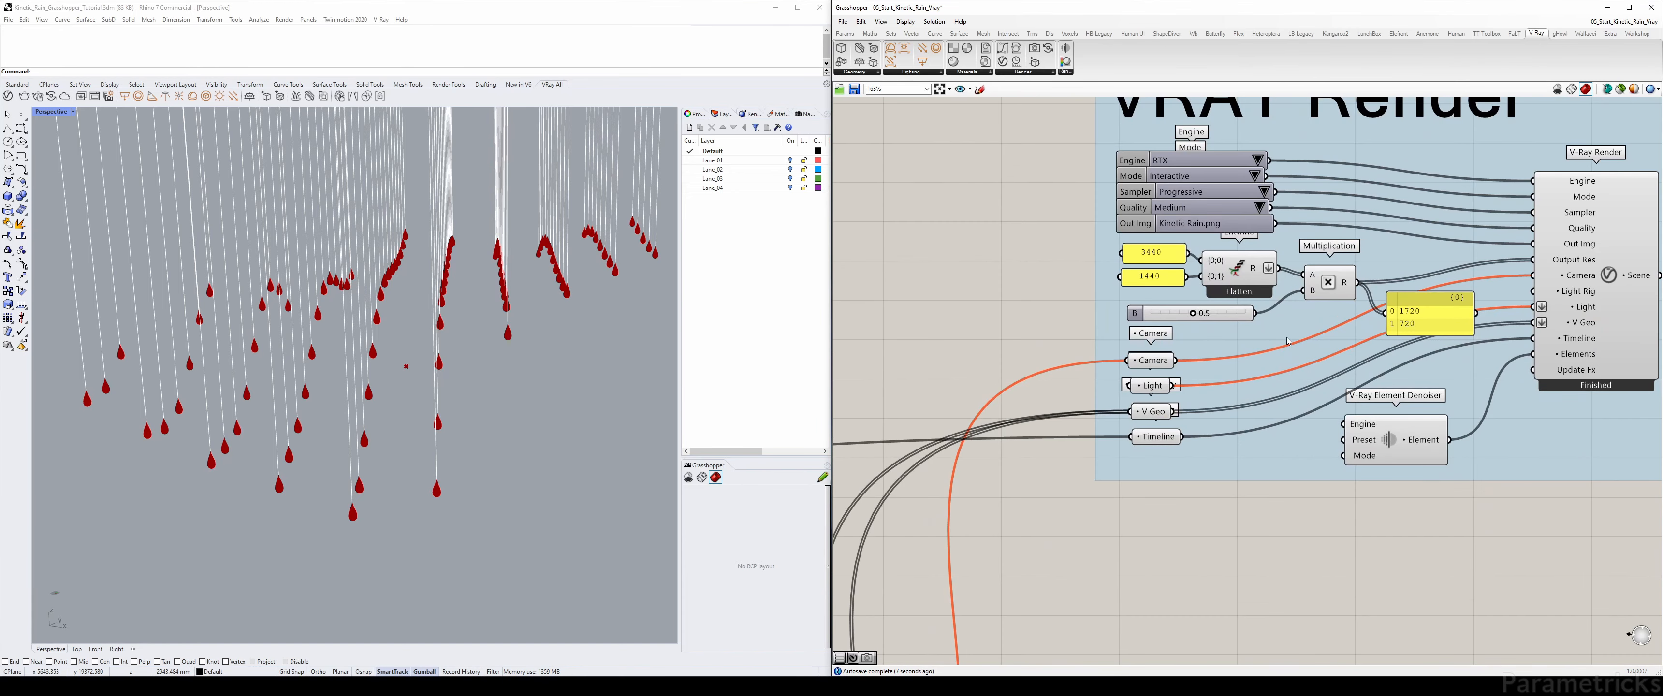
scroll(1367, 332, down, 3)
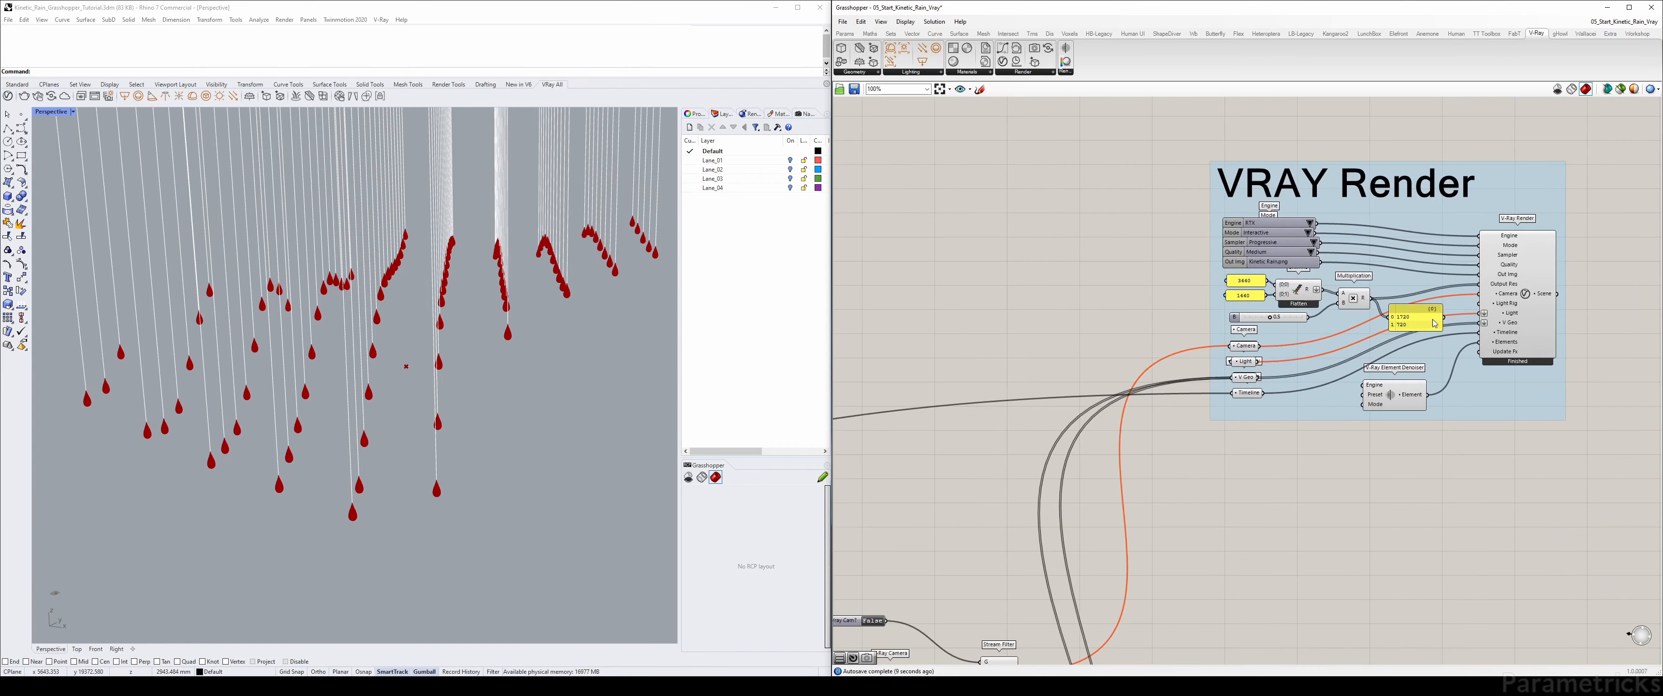
right_drag(955, 651, 1108, 356)
right_drag(1209, 272, 956, 452)
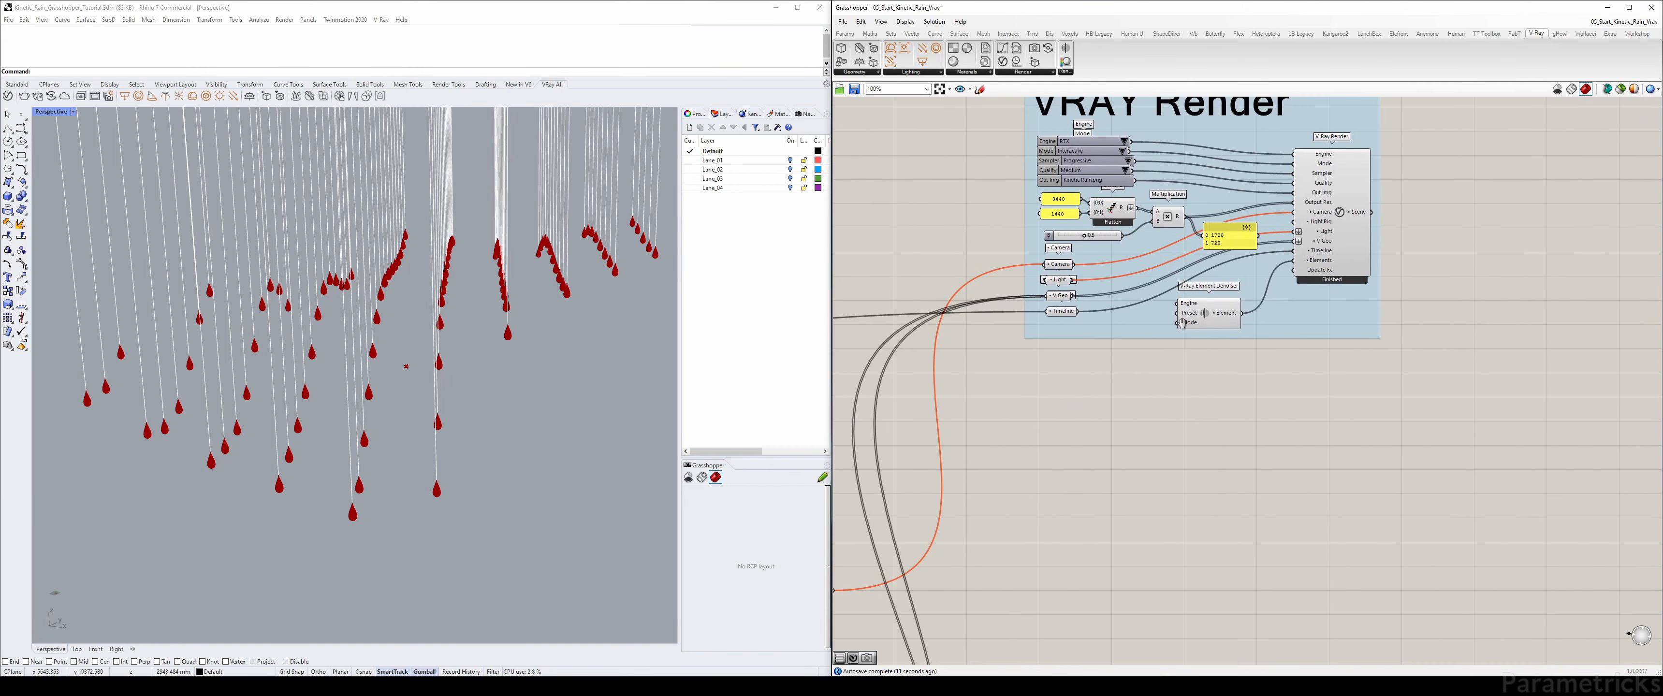
- Start a render from the V-Ray Render component using the Rhino Perspective view instead of the V-Ray Camera
scroll(1267, 333, up, 4)
click(1271, 334)
right_click(1271, 334)
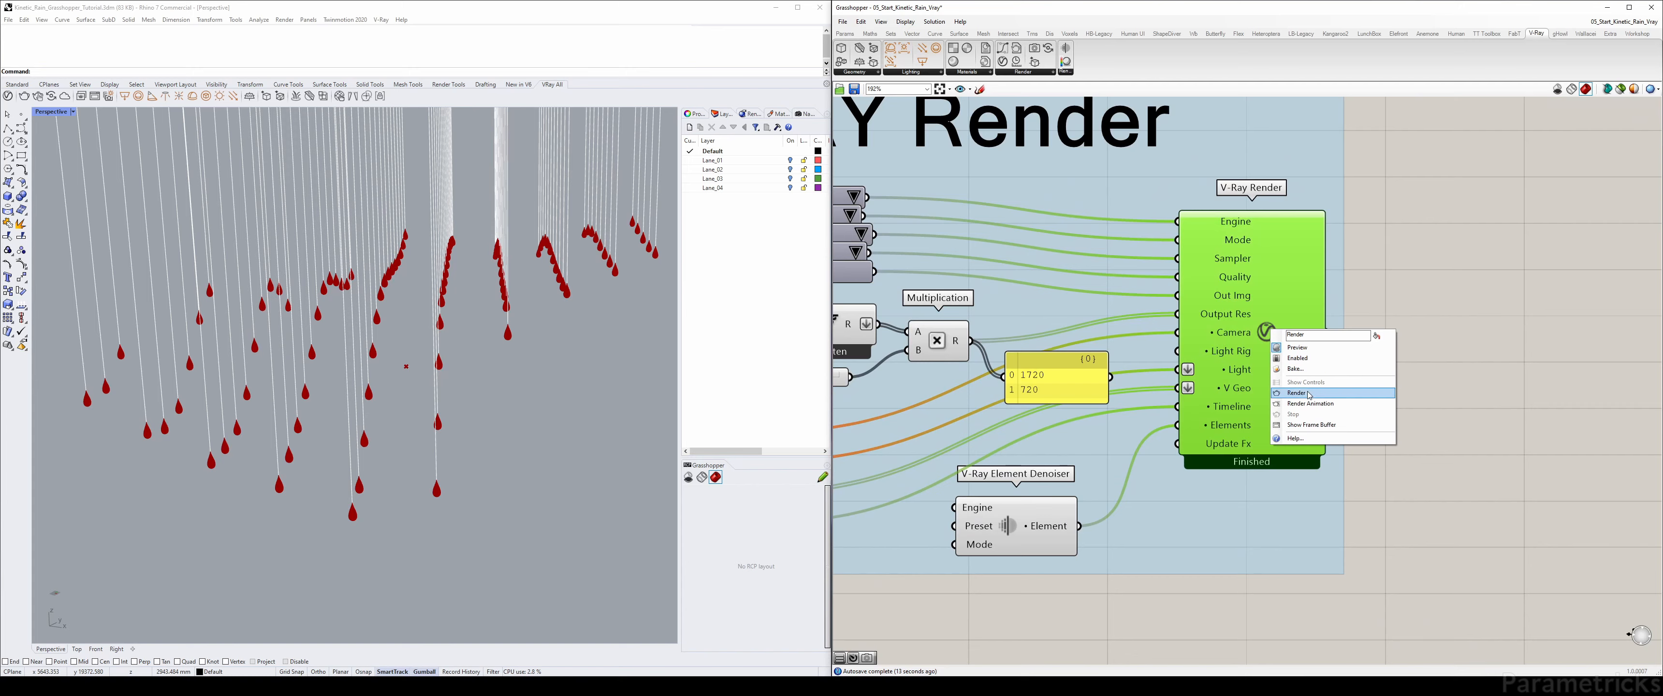
right_drag(1262, 355, 1418, 363)
right_click(1423, 339)
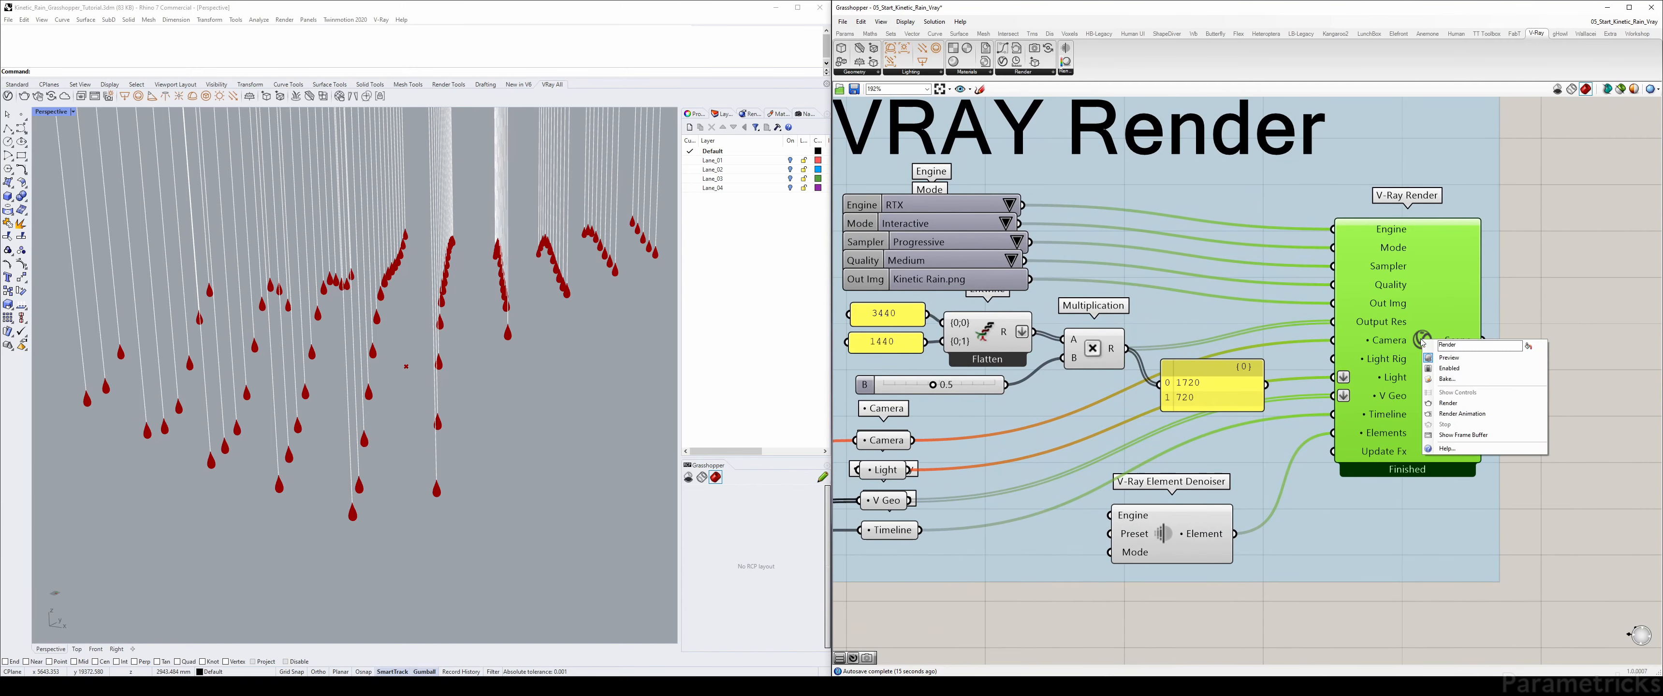
click(1450, 407)
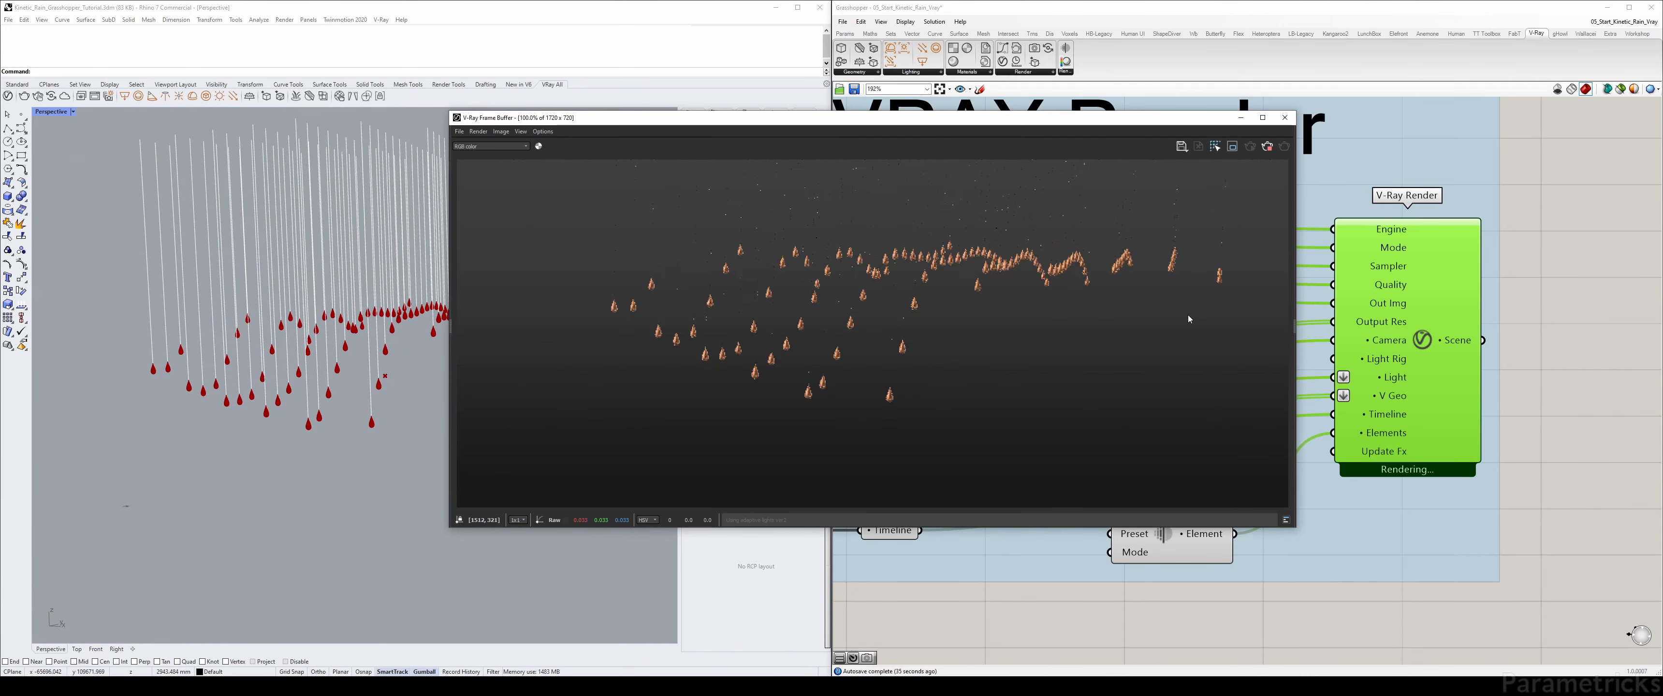
- Move the V-Ray Frame Buffer clear of the canvas and set the toggle above the "Reduction?" toggle to True during the live render
drag(1011, 126, 1187, 126)
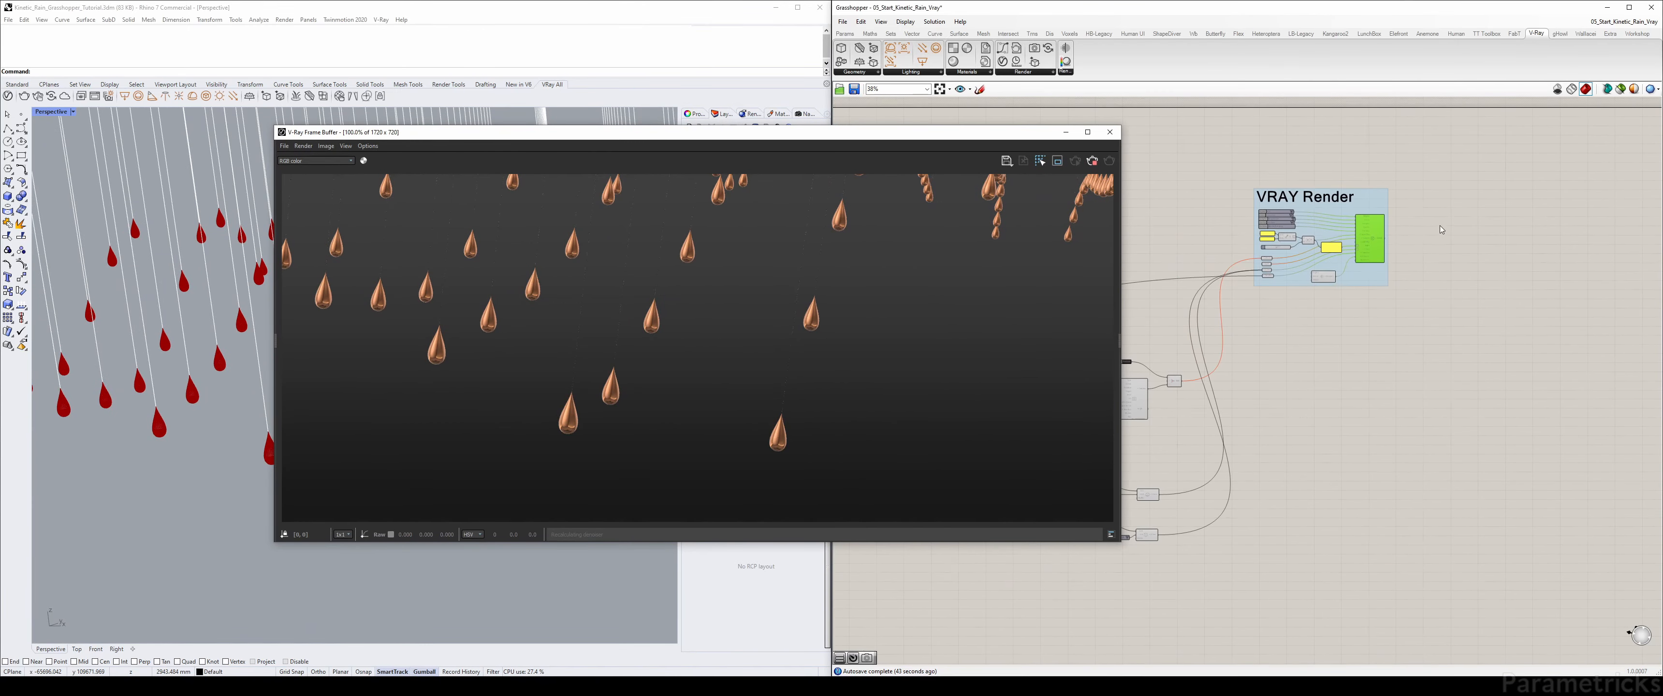
drag(961, 135, 728, 50)
scroll(1199, 234, down, 4)
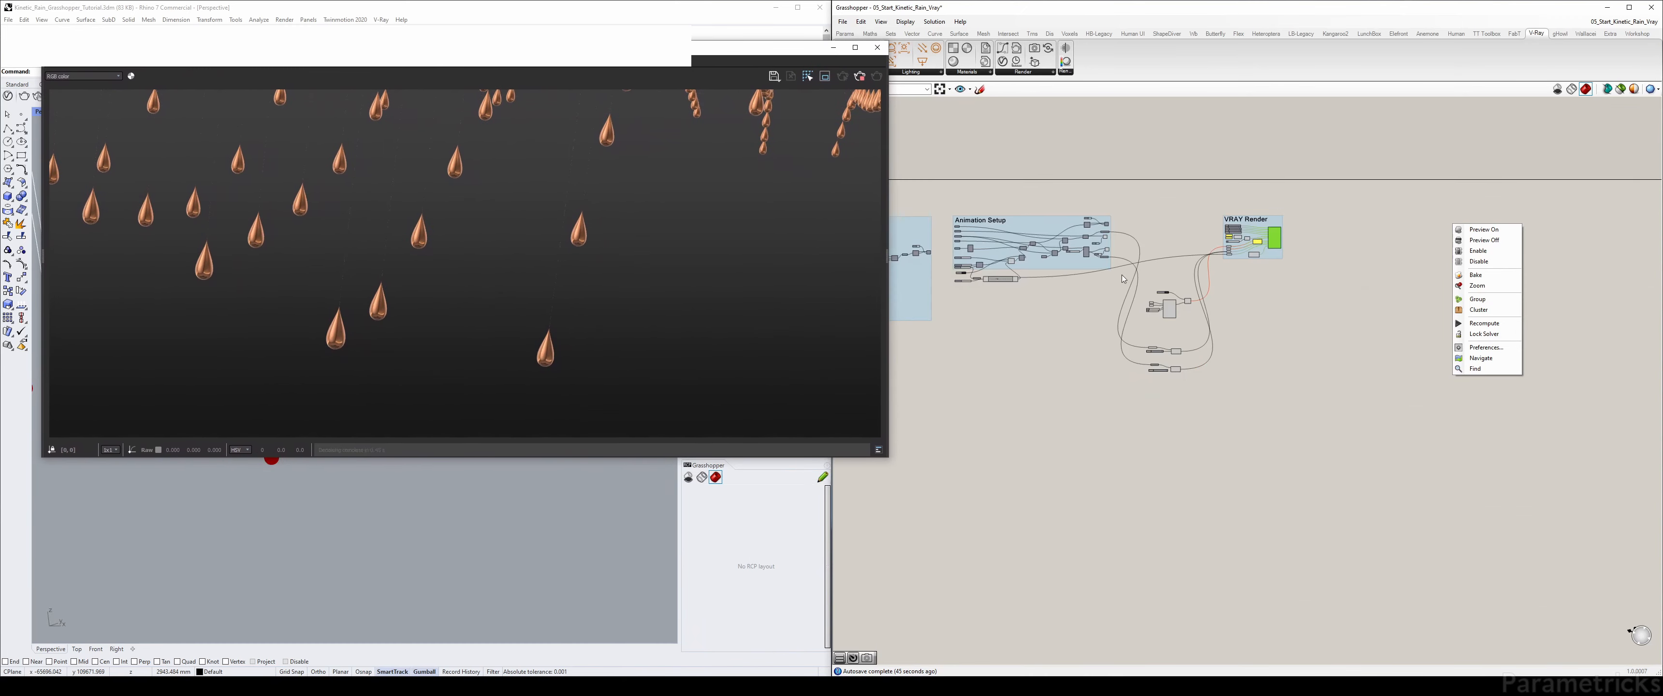
right_drag(909, 276, 1565, 239)
scroll(1126, 242, up, 14)
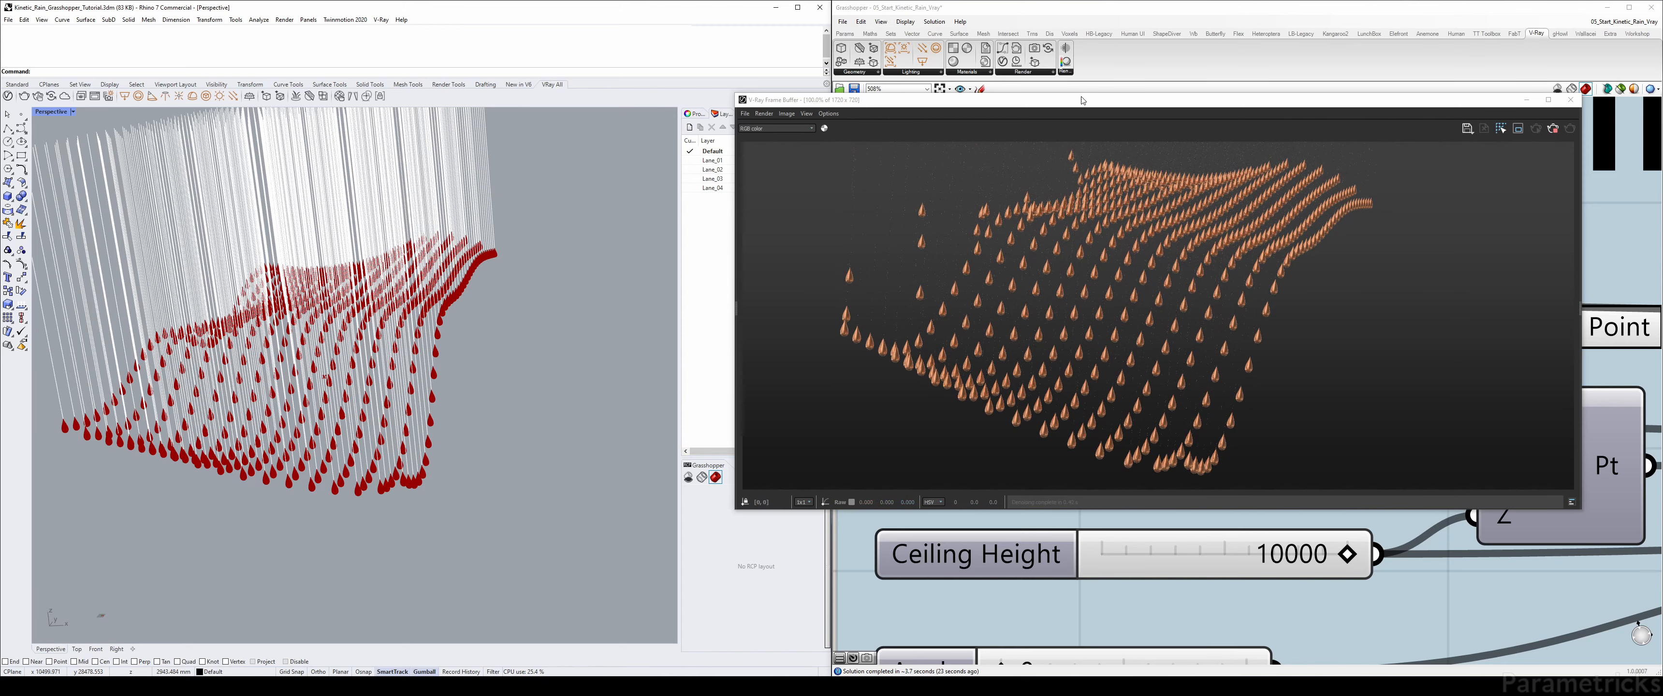
- Uncover the toggles near the Ceiling Height slider, set the one above "Reduction?" to False, and orbit the Perspective view during the live render
drag(1083, 100, 533, 116)
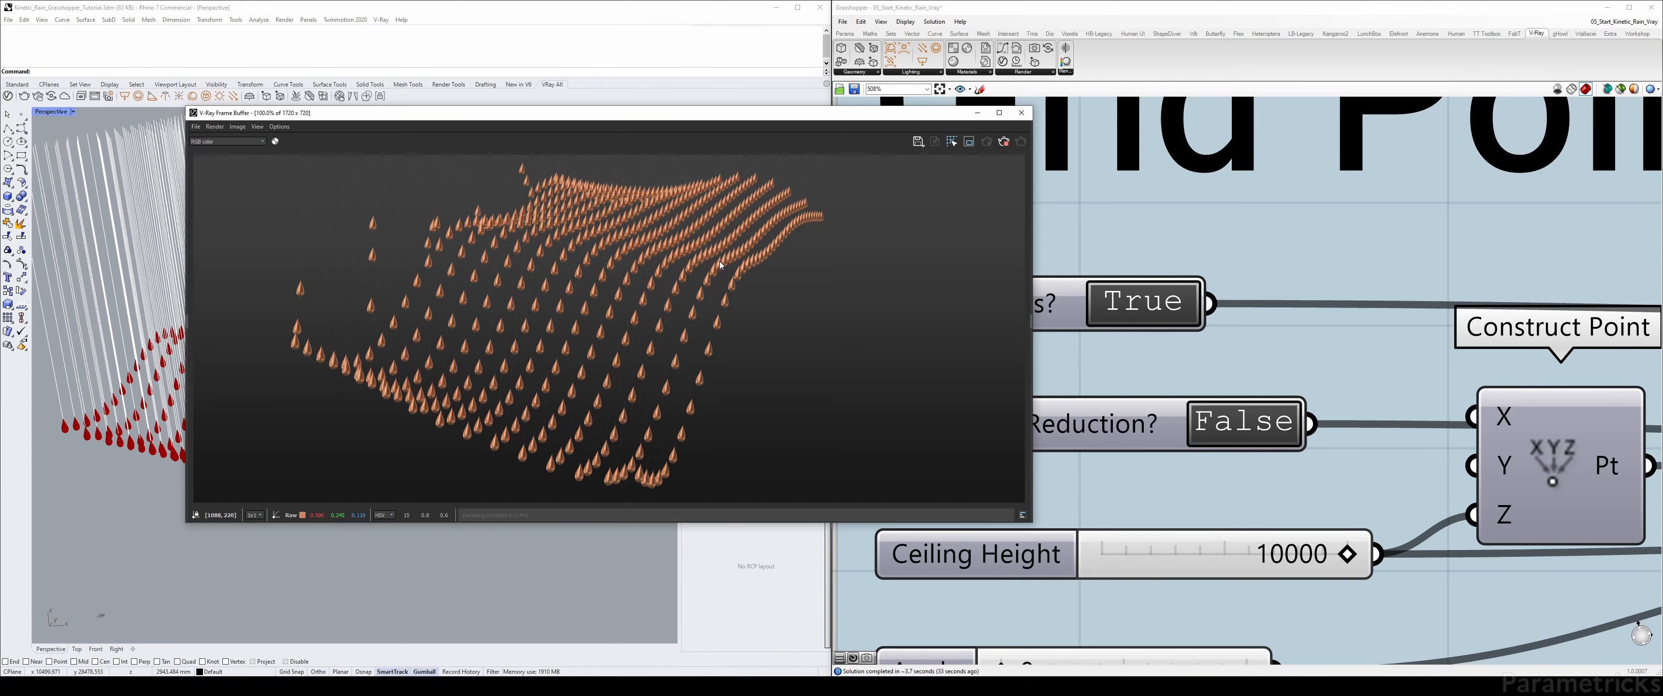
drag(499, 114, 458, 124)
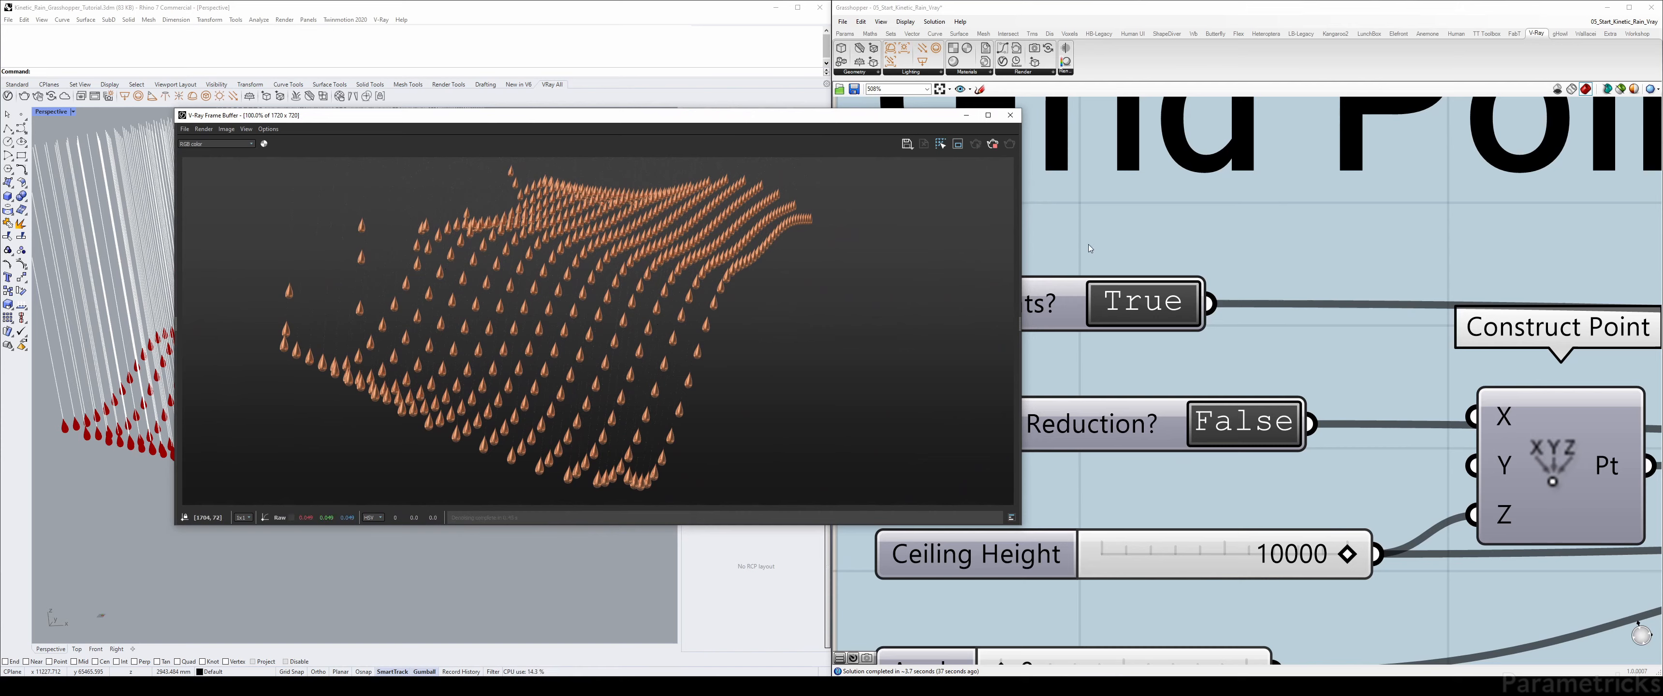
double_click(1156, 304)
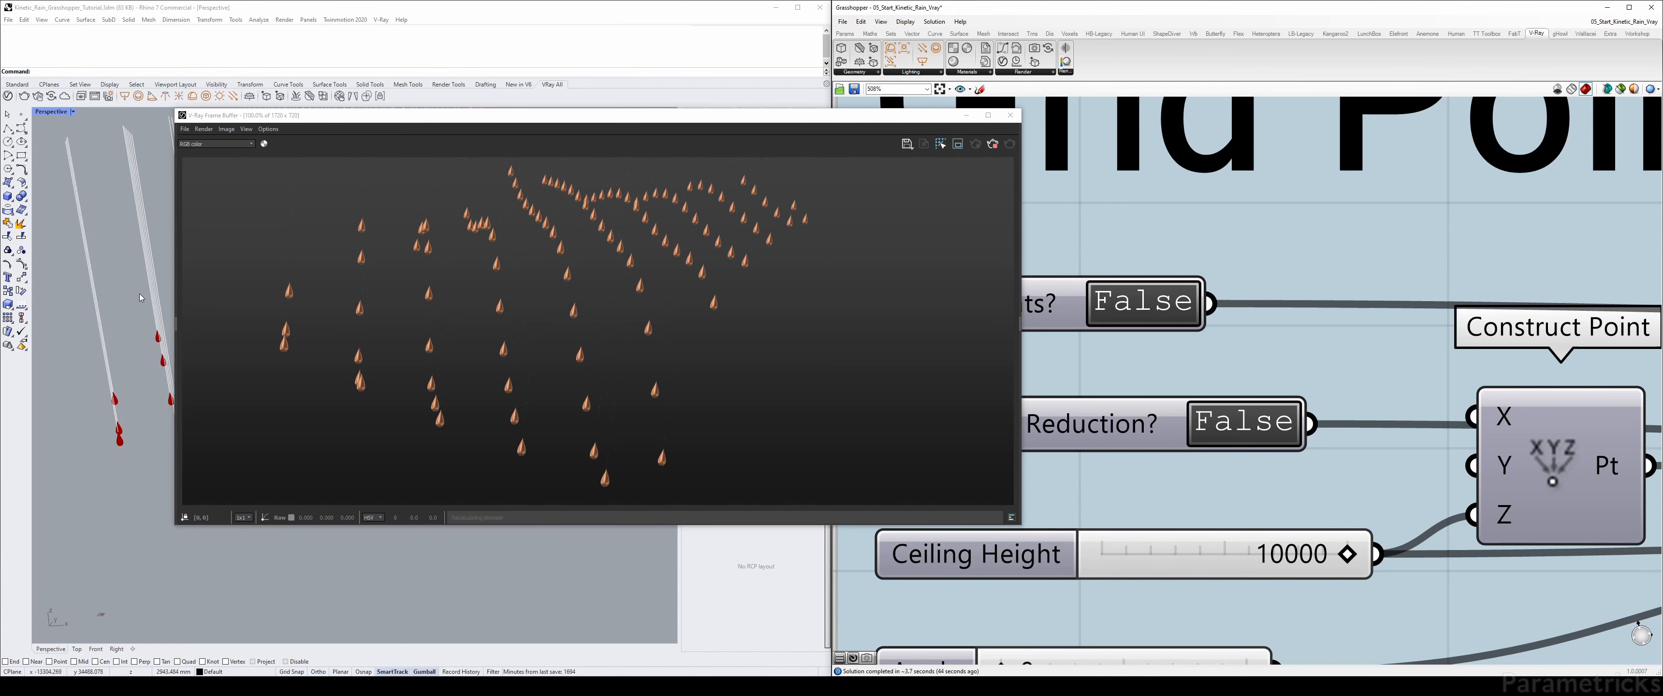
right_drag(150, 288, 91, 283)
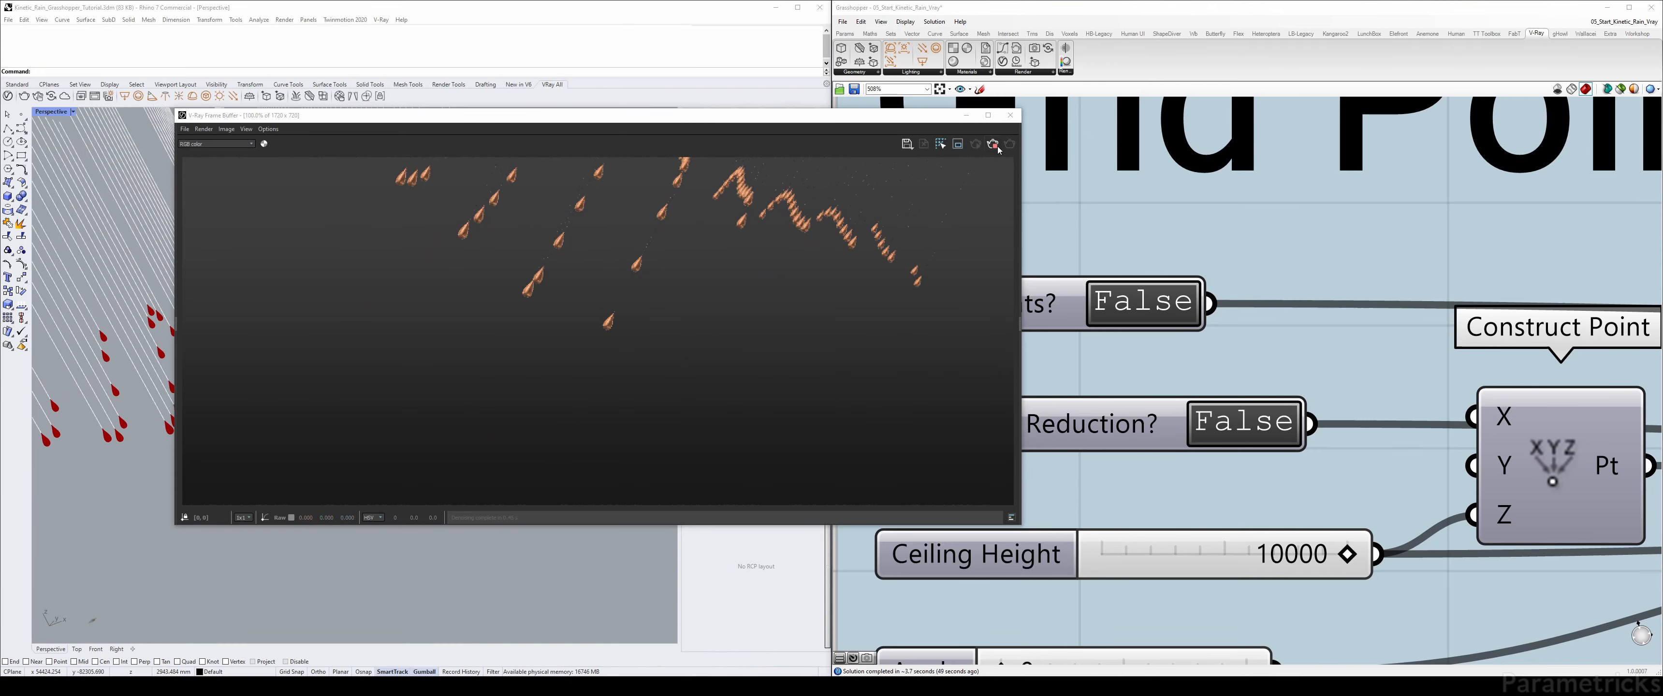
- Close the V-Ray Frame Buffer and return to the V-Ray Geometry components below the V-Ray Camera setup
click(1011, 115)
scroll(439, 342, down, 7)
right_drag(439, 342, 355, 317)
scroll(1146, 225, down, 11)
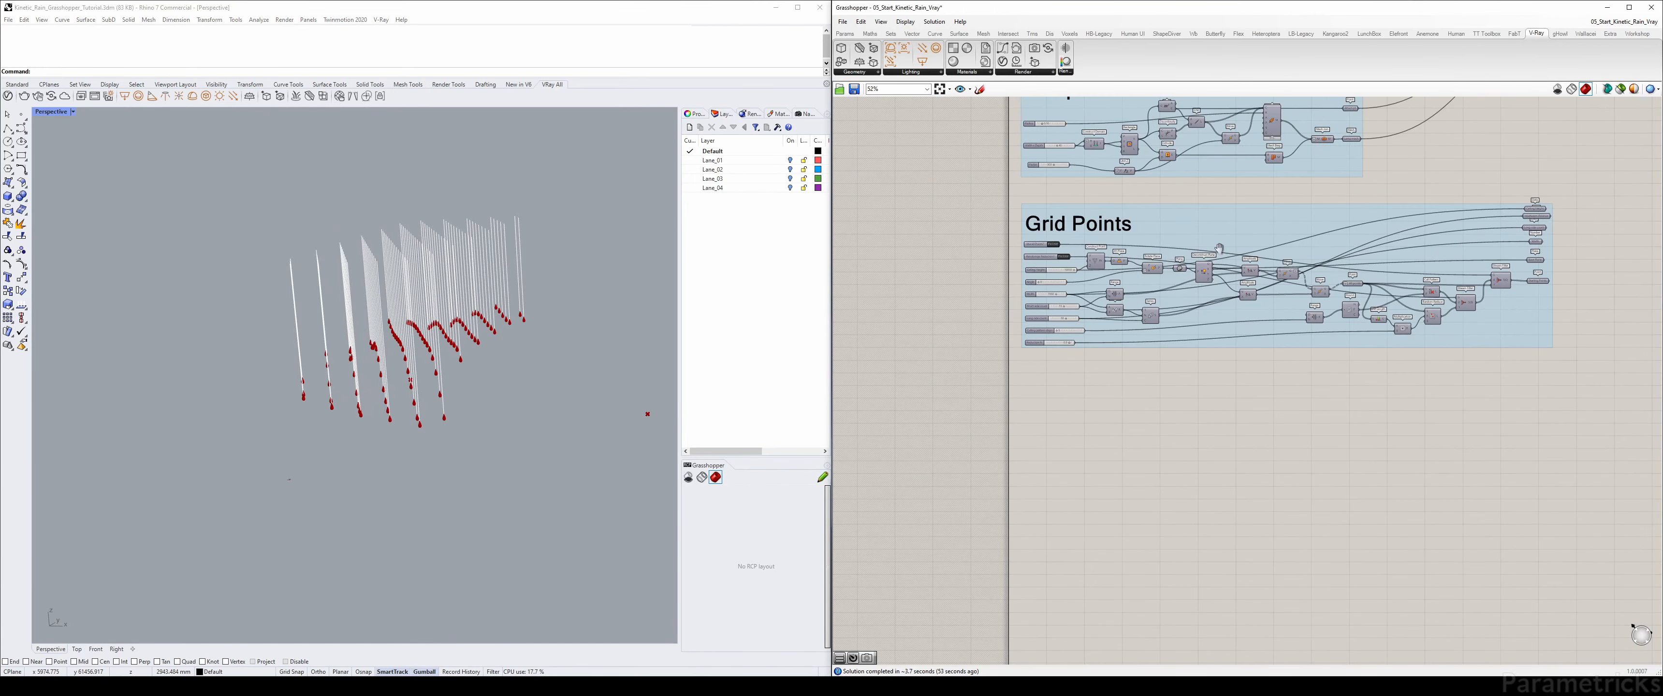
right_drag(962, 581, 969, 253)
right_drag(1513, 188, 852, 199)
right_drag(1430, 238, 1001, 260)
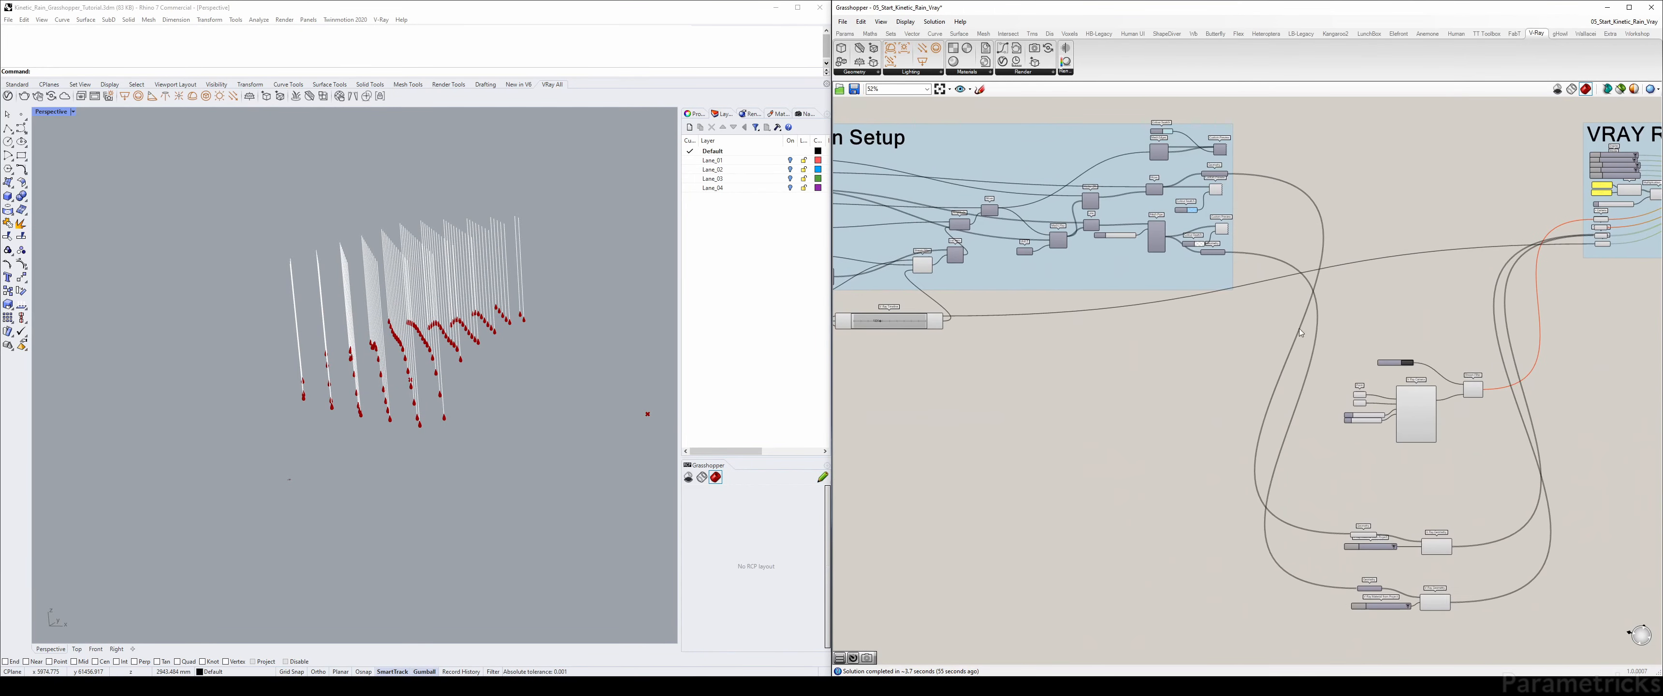
right_drag(1485, 464, 1114, 327)
scroll(1114, 327, up, 4)
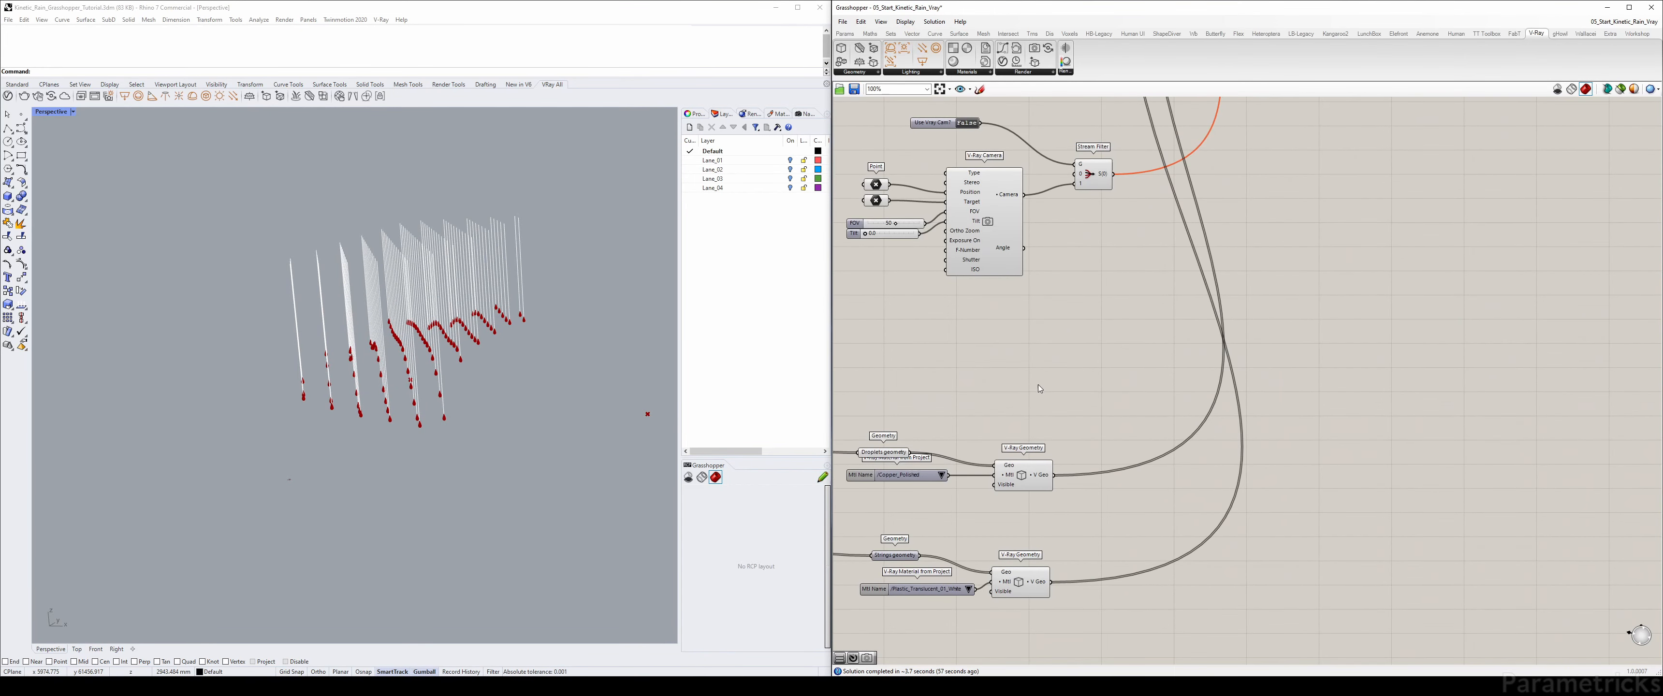
right_drag(1040, 388, 1060, 313)
- Trace the droplets' V-Ray Geometry wires to the VRAY Render group and check how the camera setup connects to it
drag(917, 414, 1088, 332)
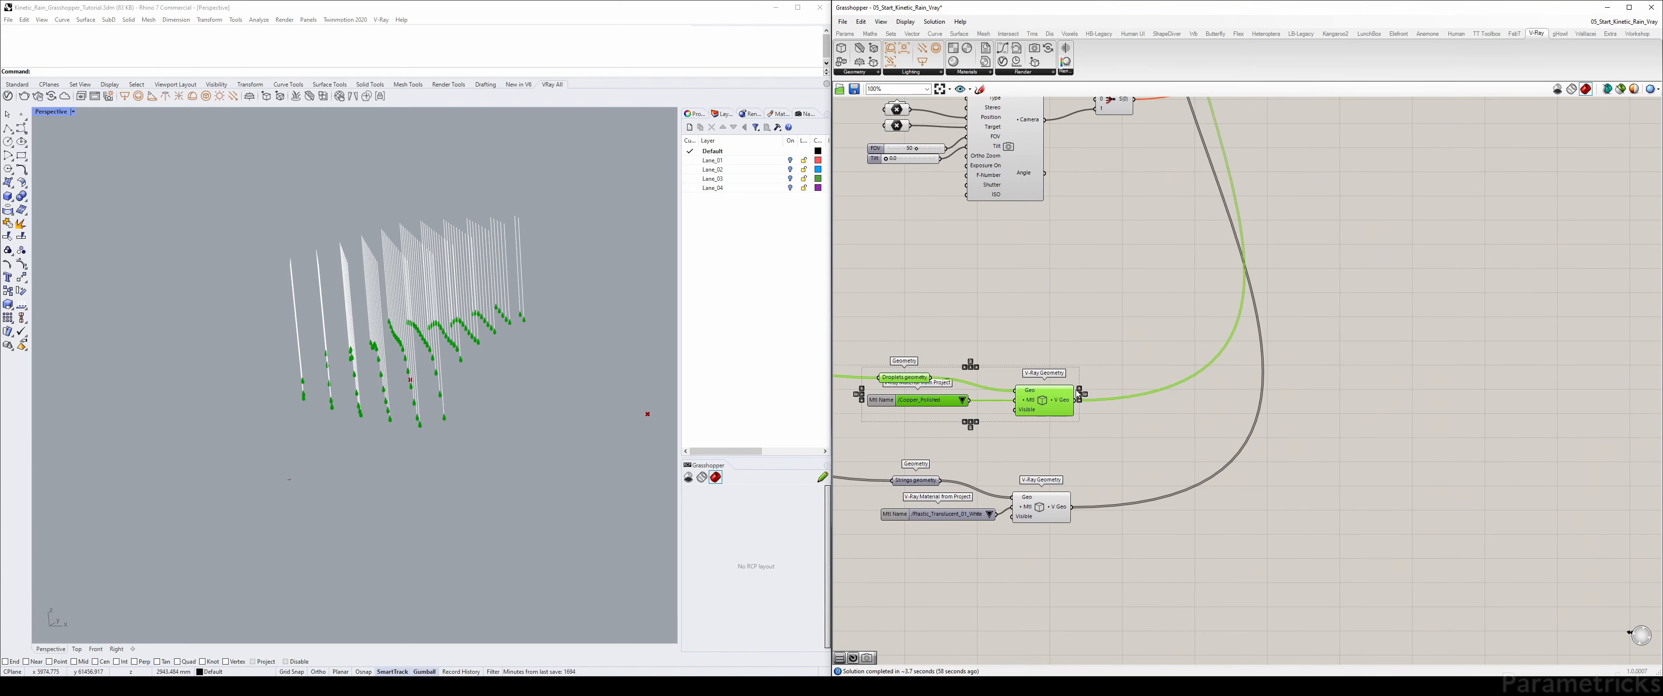
click(1086, 329)
right_drag(1082, 267, 1091, 457)
right_drag(1322, 179, 987, 492)
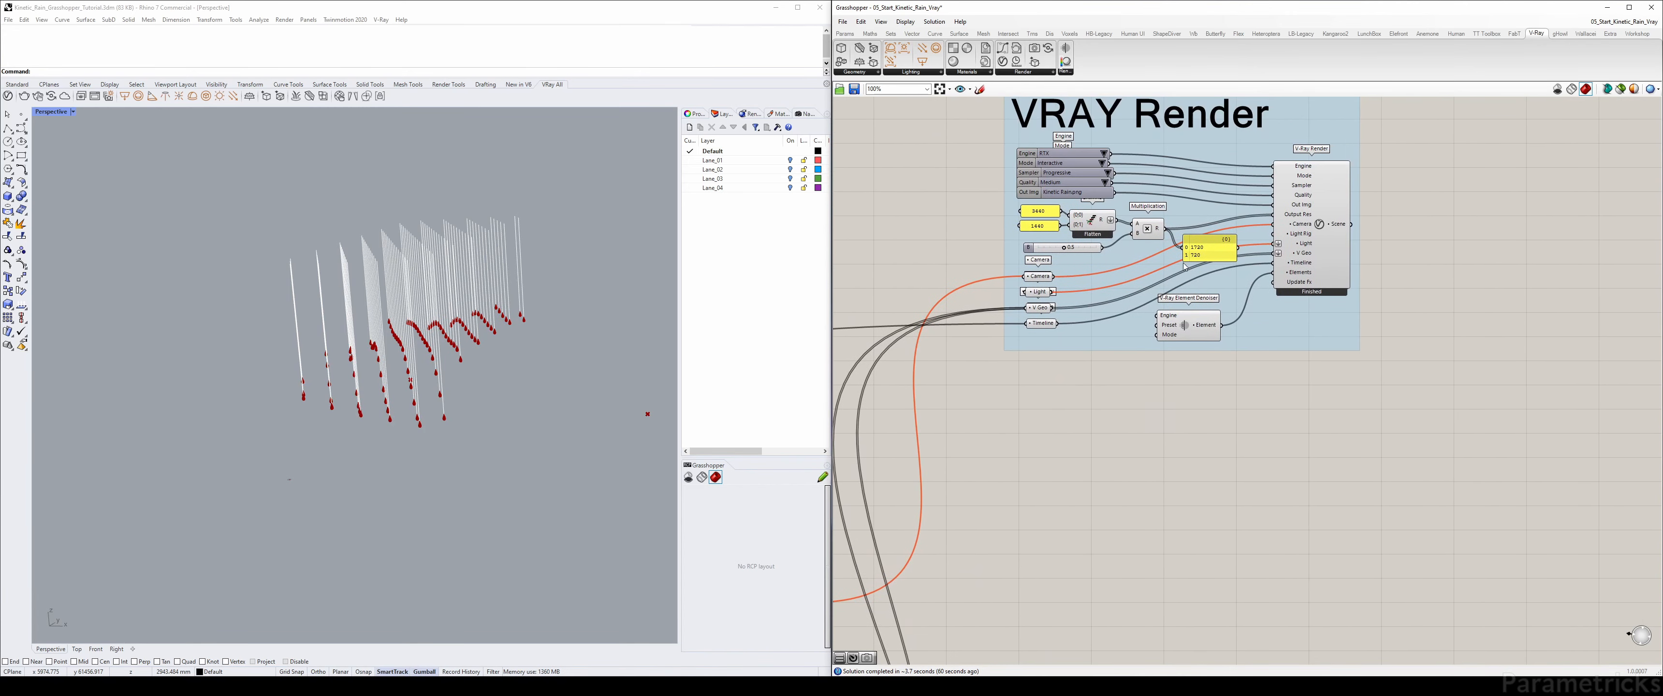
right_drag(901, 466, 1233, 278)
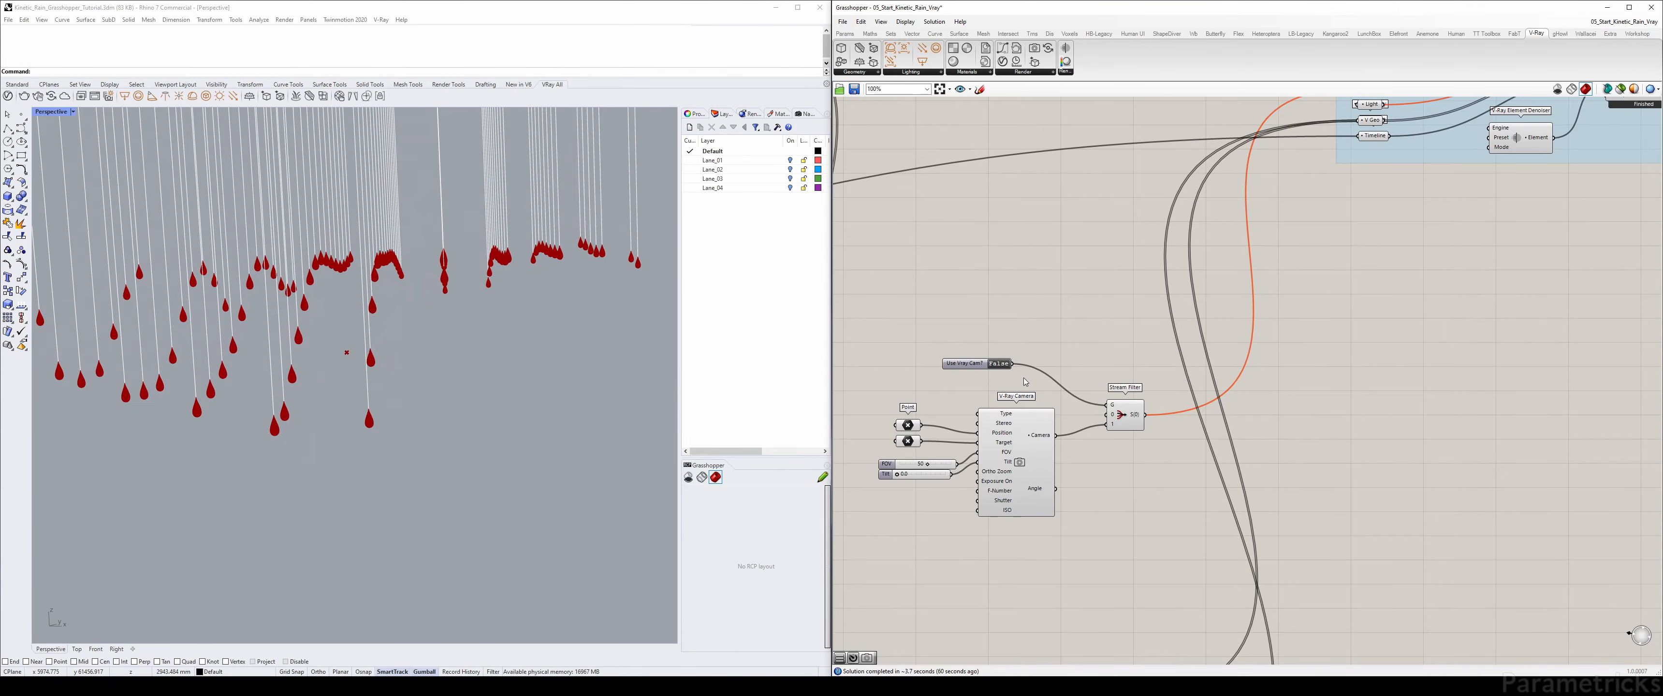
scroll(1026, 381, down, 3)
scroll(1023, 382, up, 3)
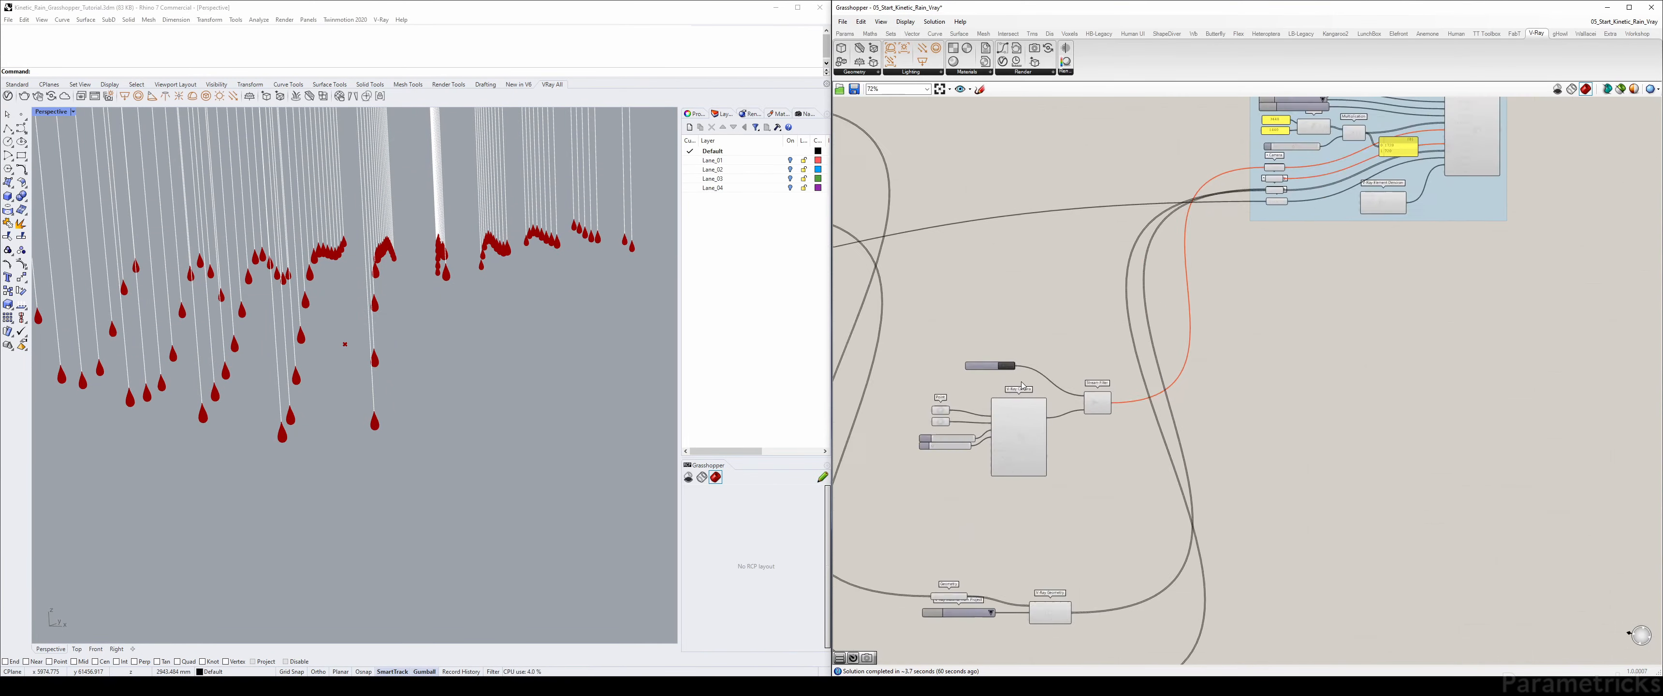
right_drag(1315, 303, 1032, 414)
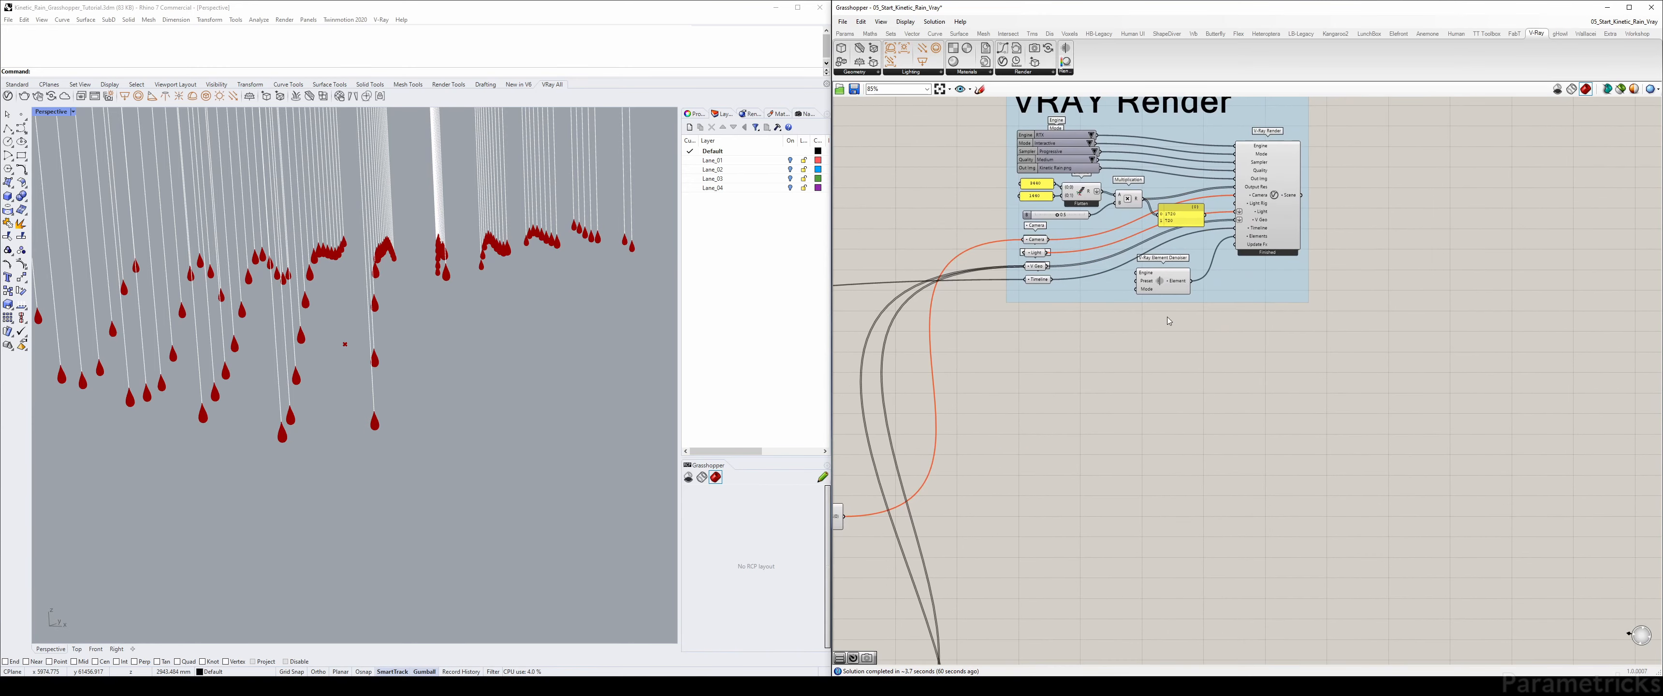
right_drag(1010, 357, 1306, 279)
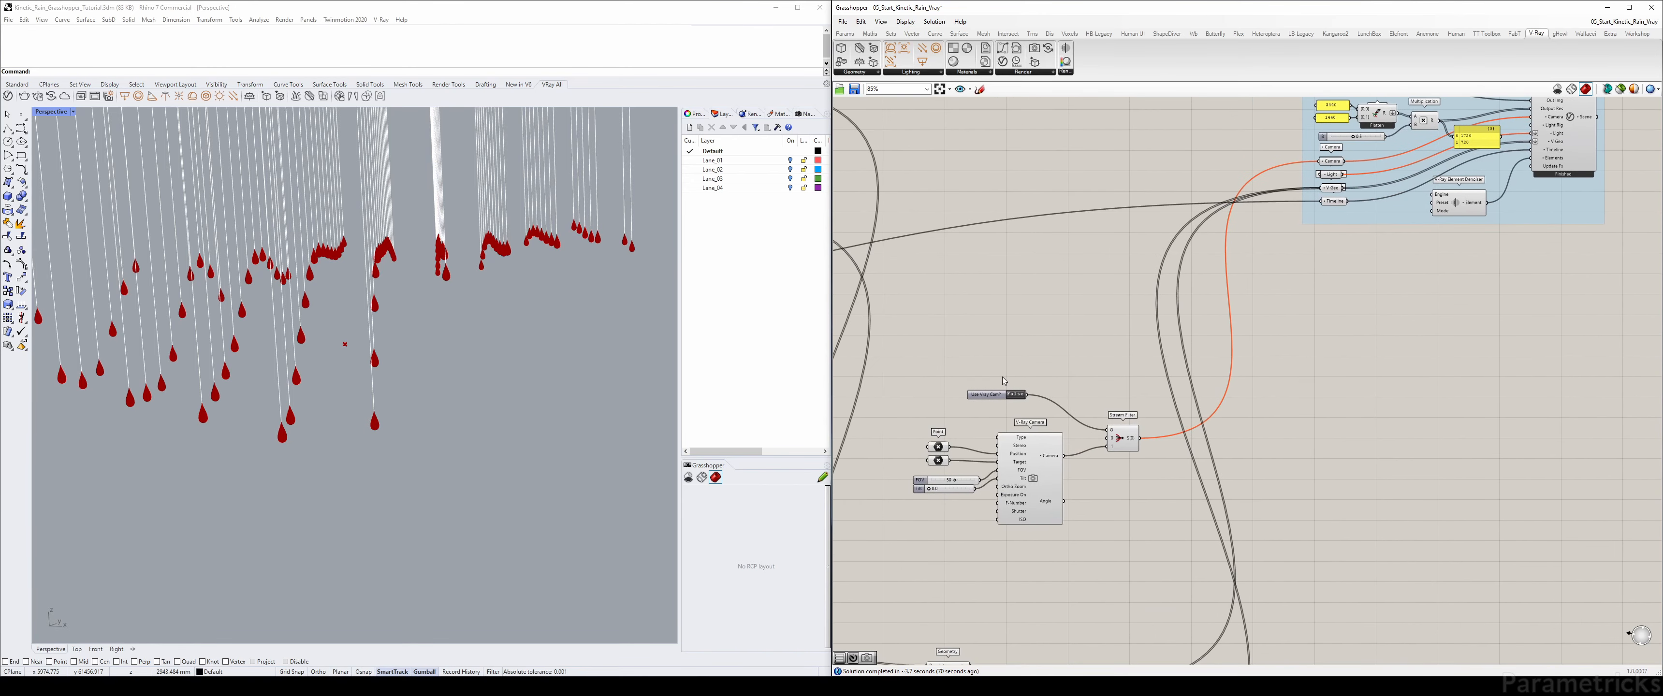
- Set the "Use Vray Cam?" toggle above the V-Ray Camera component to True
scroll(1004, 381, up, 3)
double_click(1041, 410)
scroll(1027, 362, down, 3)
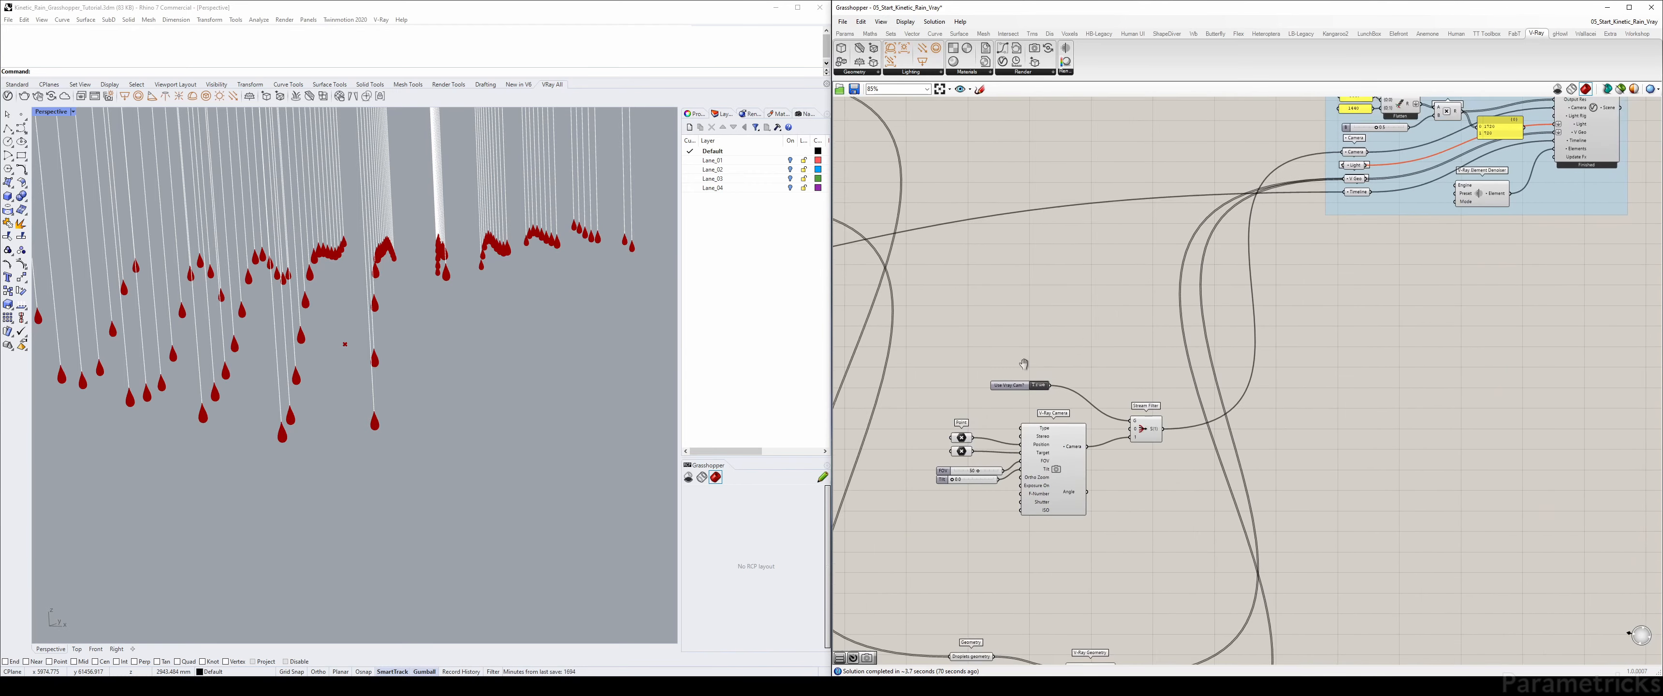
right_drag(1337, 138, 1163, 234)
right_drag(957, 435, 1065, 342)
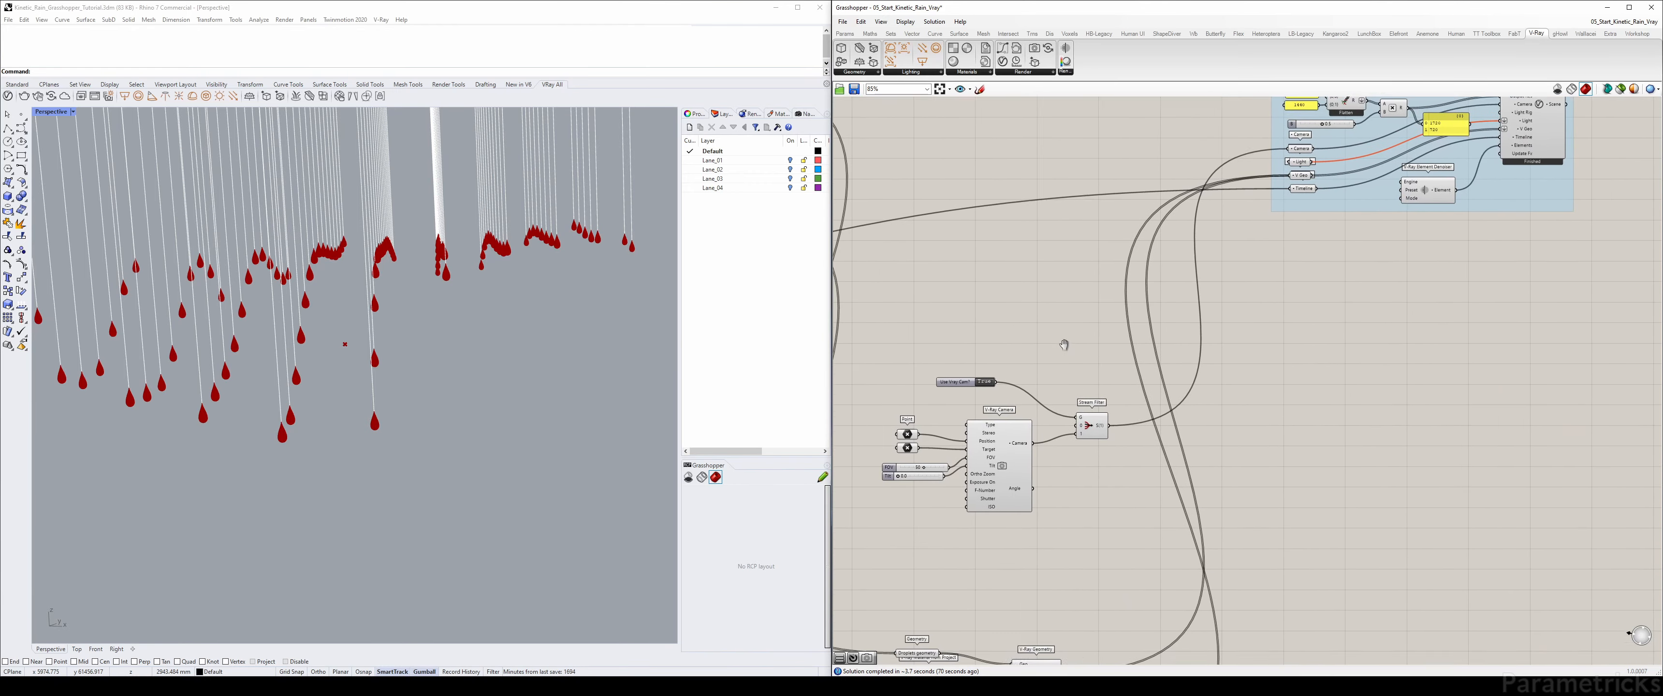
scroll(923, 421, up, 3)
drag(992, 341, 896, 379)
click(918, 319)
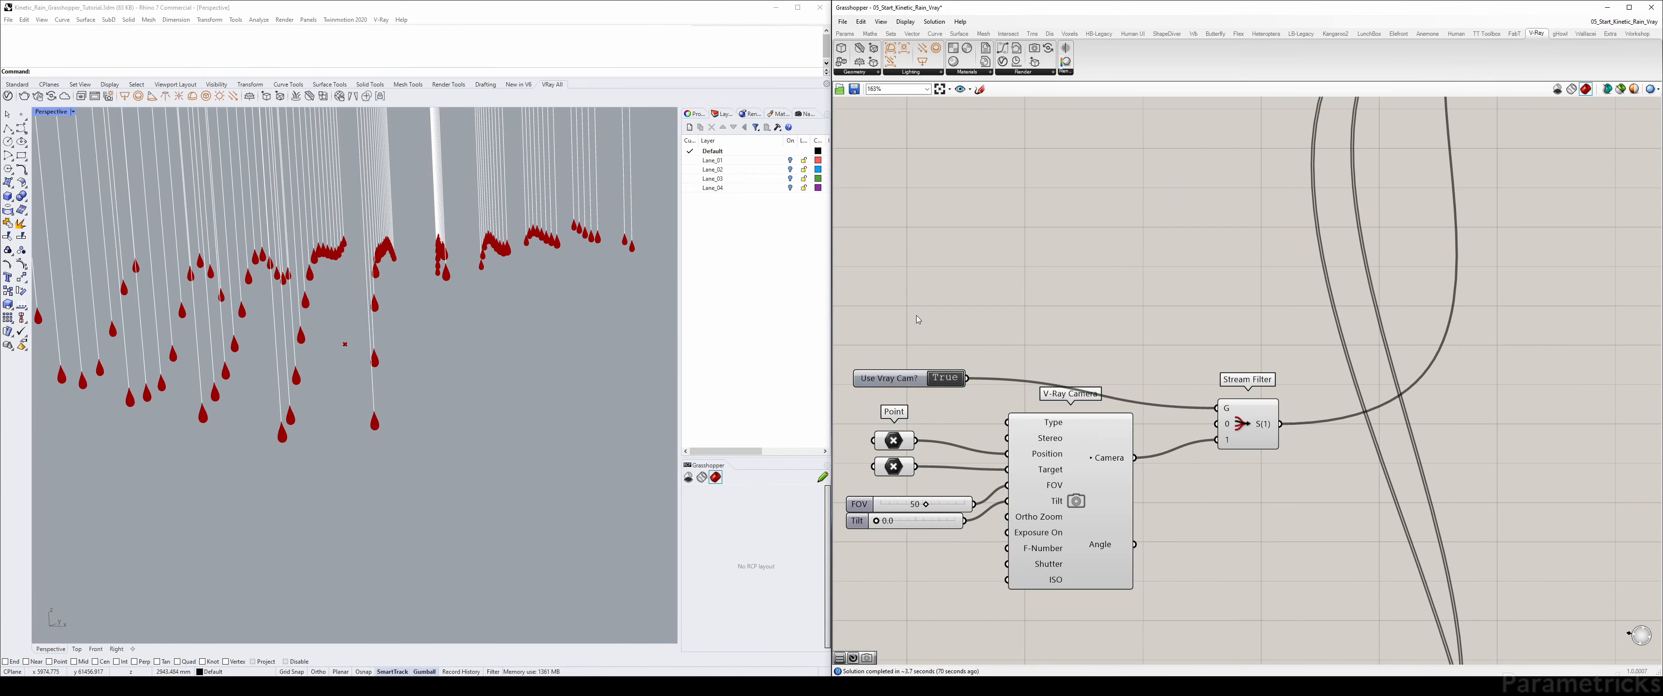
right_drag(914, 398, 956, 383)
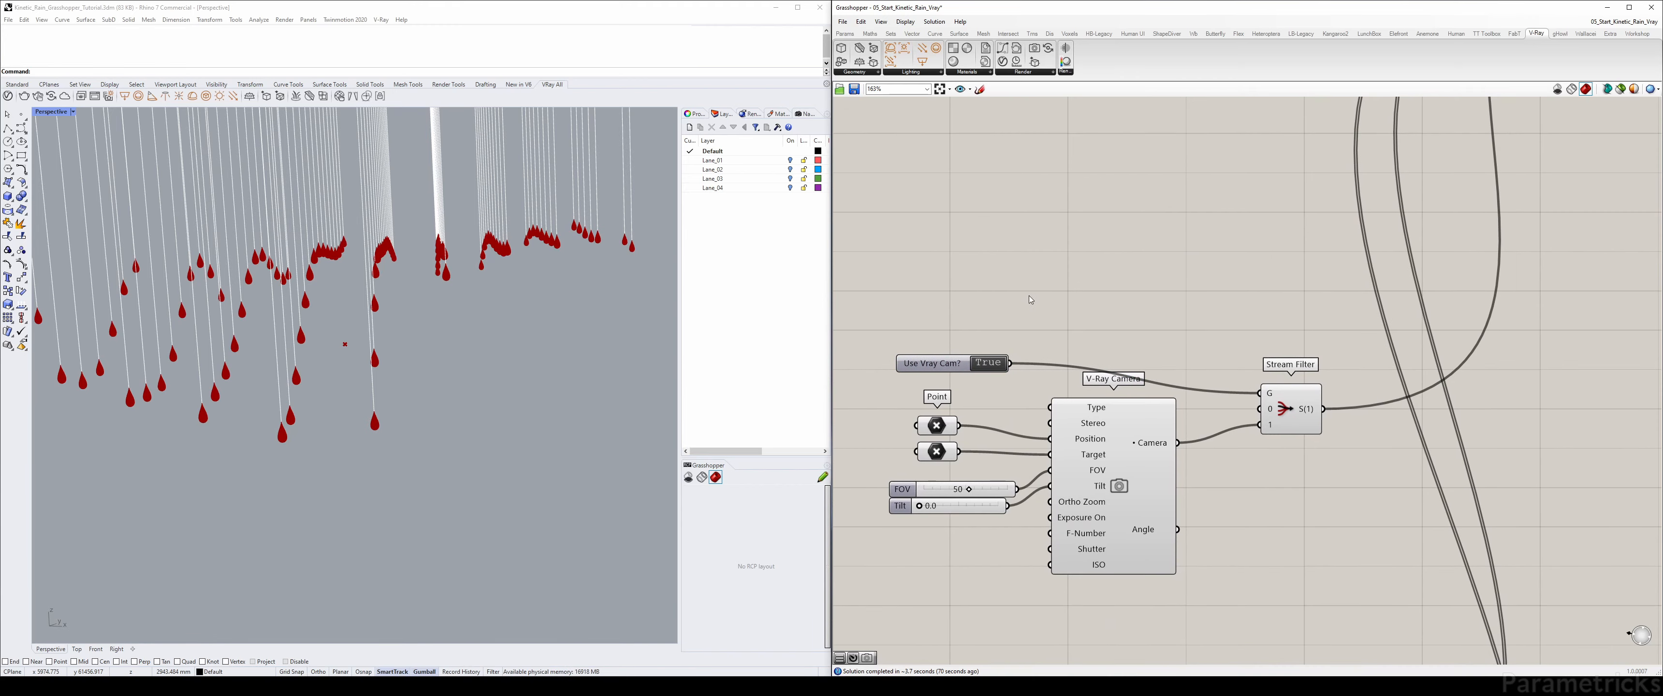
scroll(955, 487, down, 5)
right_drag(1214, 301, 1091, 406)
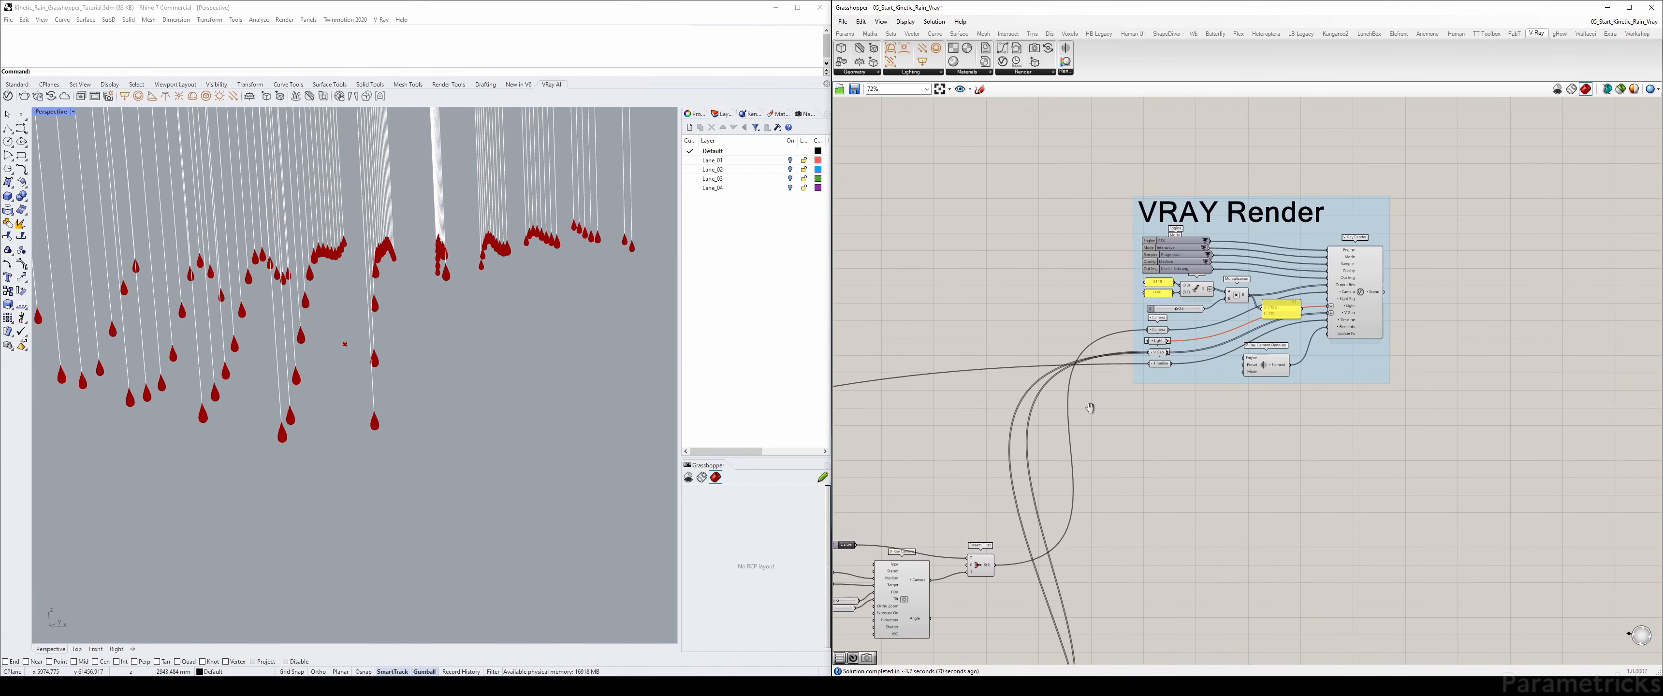
scroll(1245, 267, up, 4)
click(1475, 301)
right_click(1476, 301)
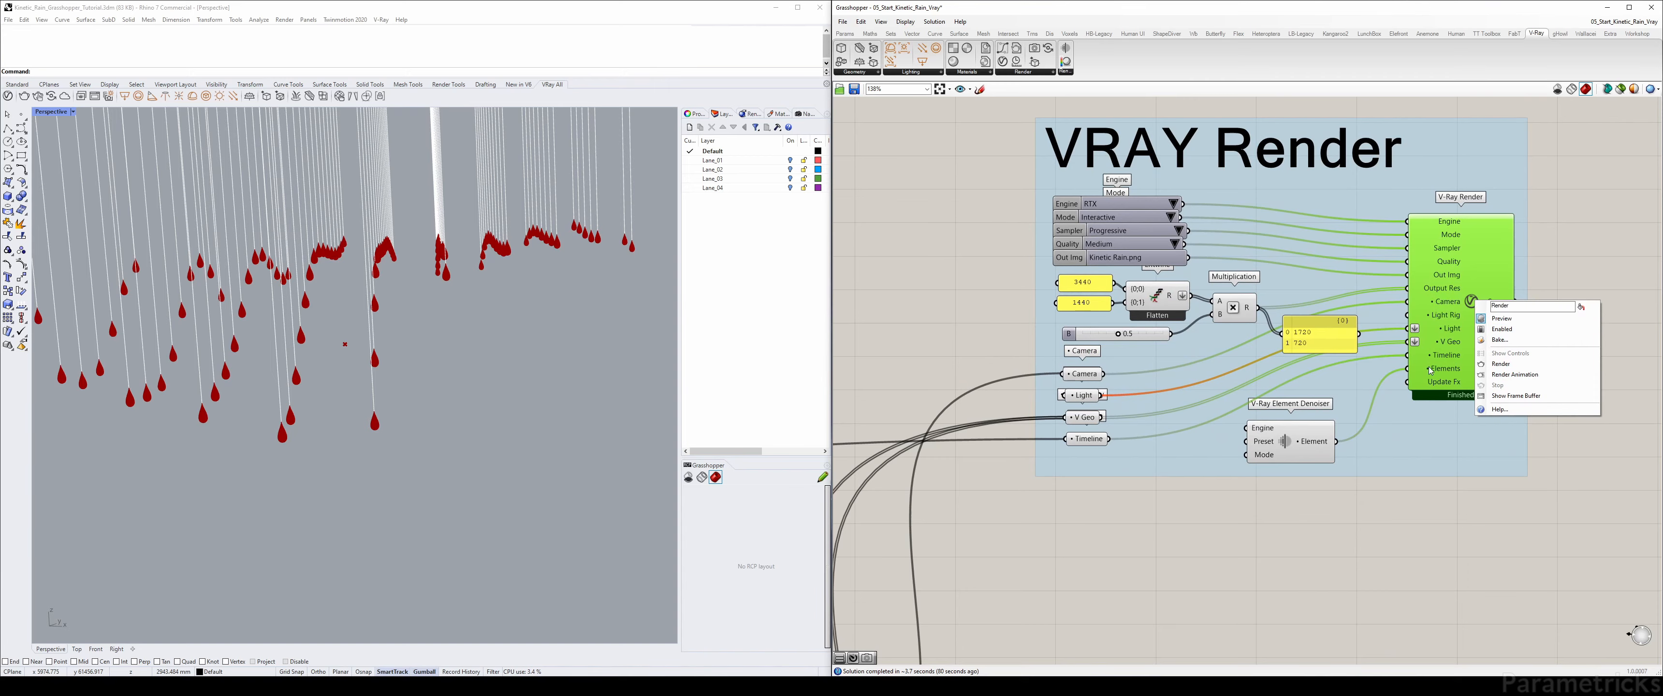
click(959, 351)
- Review the wiring between the Stream Filter, the V-Ray Geometry components and the inputs of the VRAY Render group
scroll(958, 351, down, 2)
right_drag(959, 350, 1395, 122)
scroll(1093, 404, up, 2)
click(1114, 374)
scroll(1263, 298, down, 4)
right_drag(1263, 298, 1075, 376)
scroll(1075, 377, up, 3)
right_drag(907, 522, 1202, 331)
right_drag(883, 494, 1080, 397)
click(1045, 357)
scroll(1246, 244, down, 3)
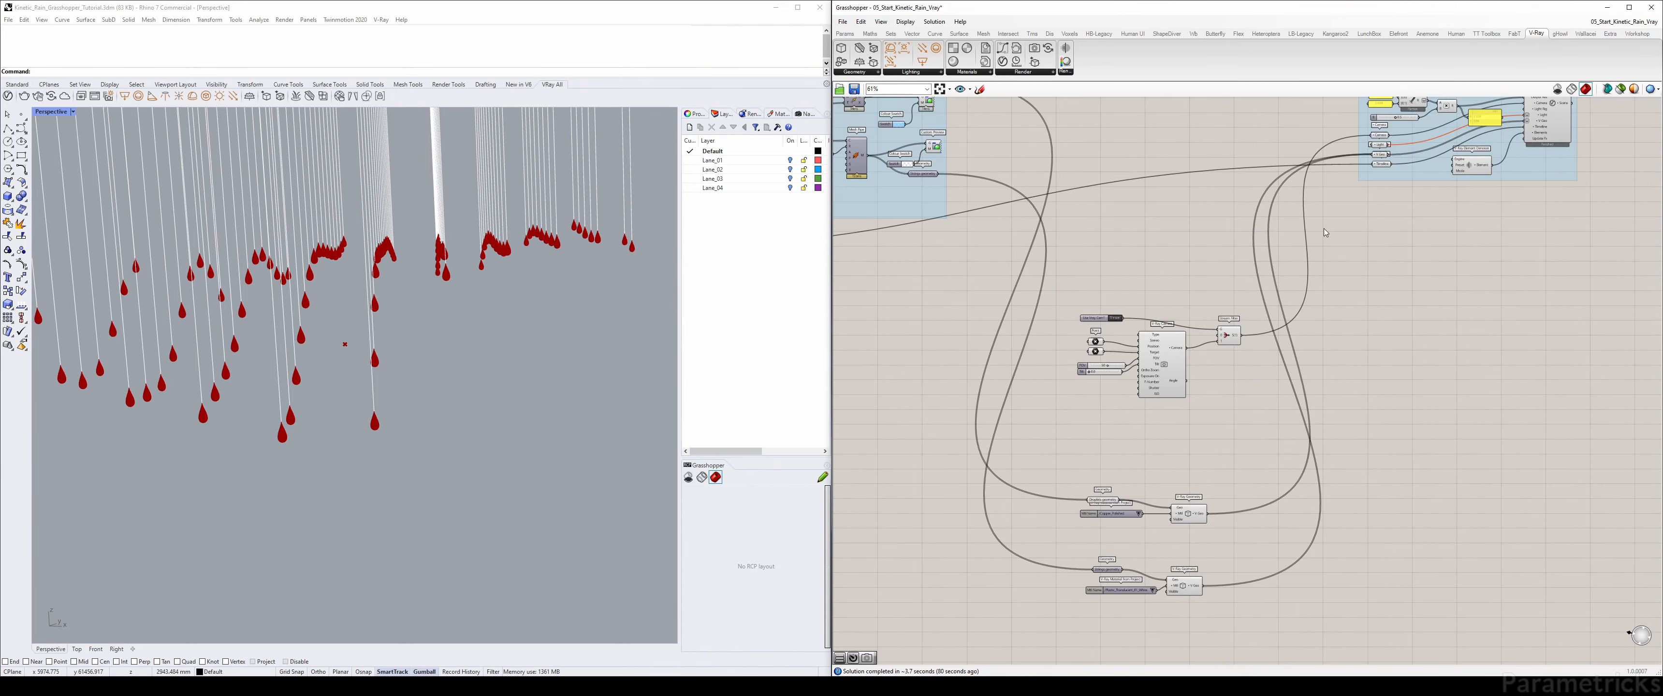
- Start a render from the V-Ray Render component and move the V-Ray Frame Buffer clear of the camera setup
right_drag(1326, 234, 1117, 335)
scroll(1356, 215, up, 3)
click(1329, 196)
right_click(1329, 199)
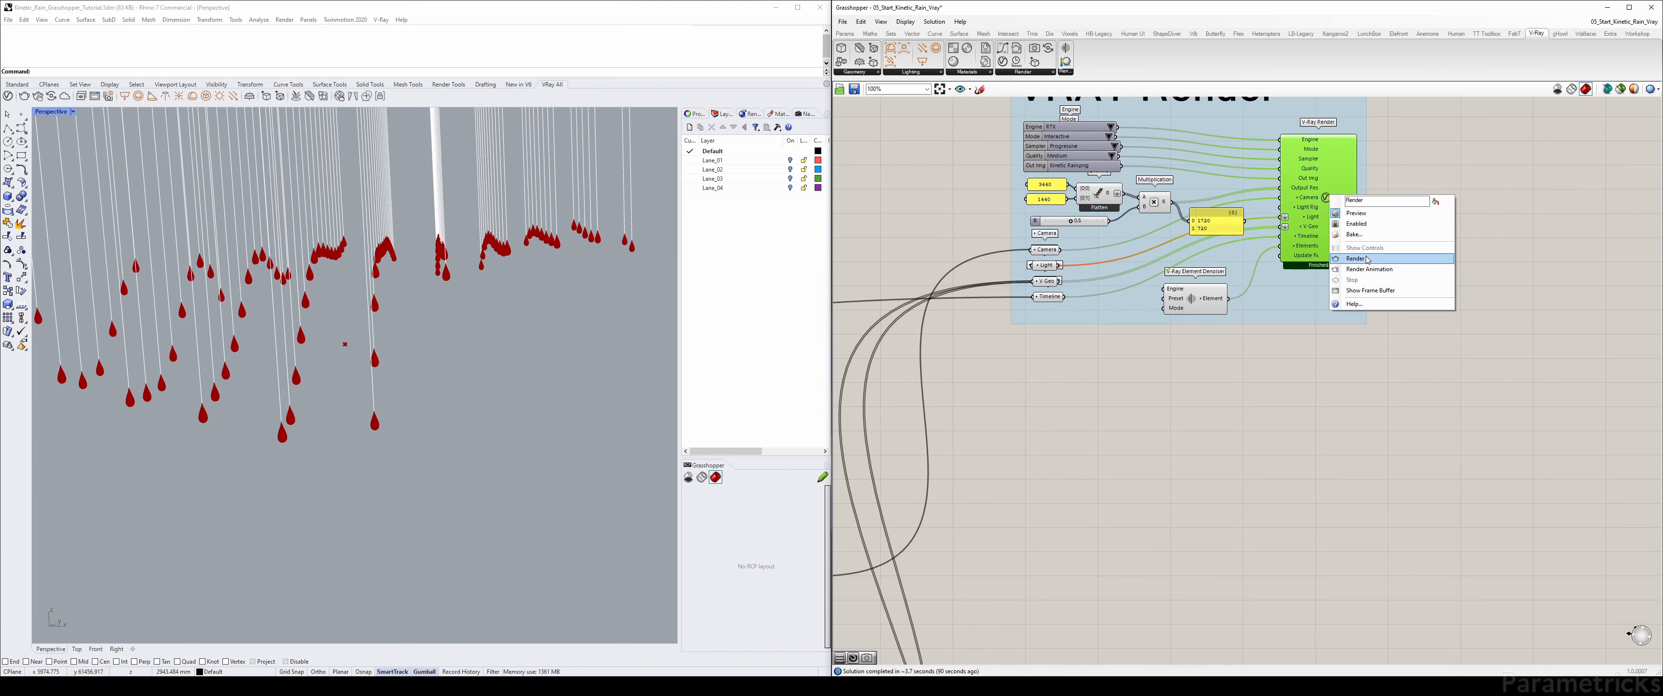
click(1363, 253)
drag(818, 116, 763, 73)
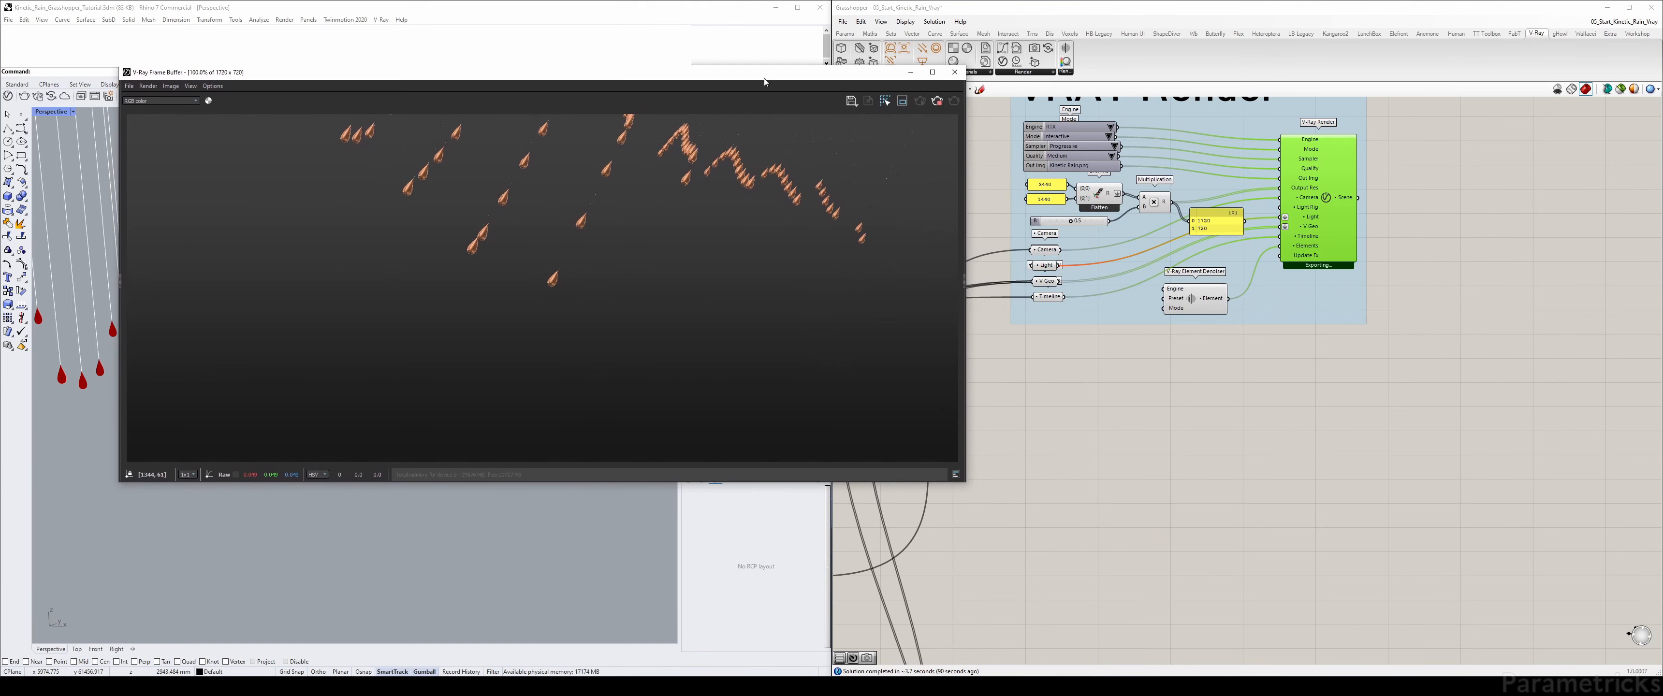
- Try a V-Ray Camera FOV of 80 during the live render and reset the FOV to 50
right_drag(1098, 439, 1398, 238)
scroll(1007, 465, up, 2)
right_drag(1007, 465, 1140, 397)
scroll(1142, 401, up, 2)
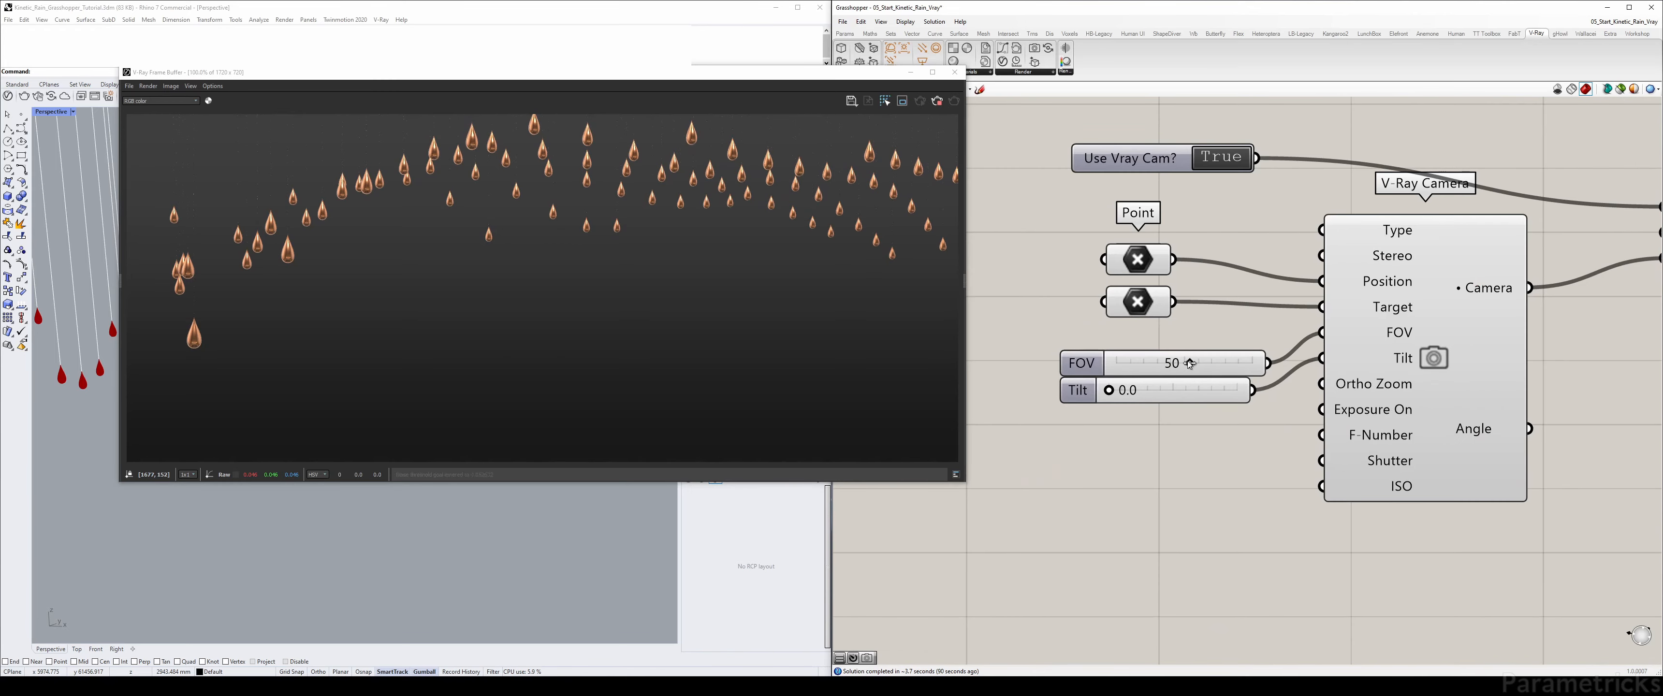
drag(1191, 364, 1257, 357)
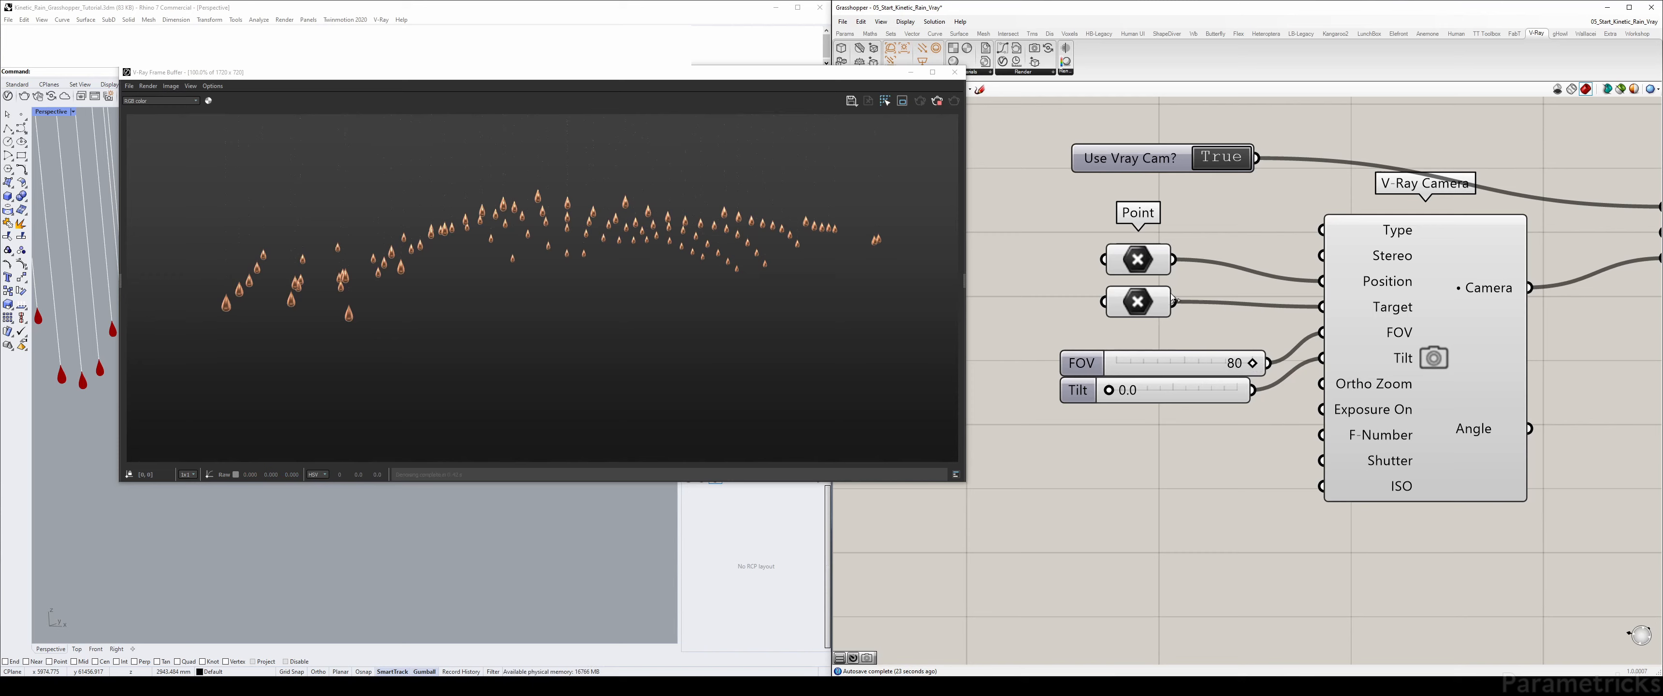
double_click(1166, 369)
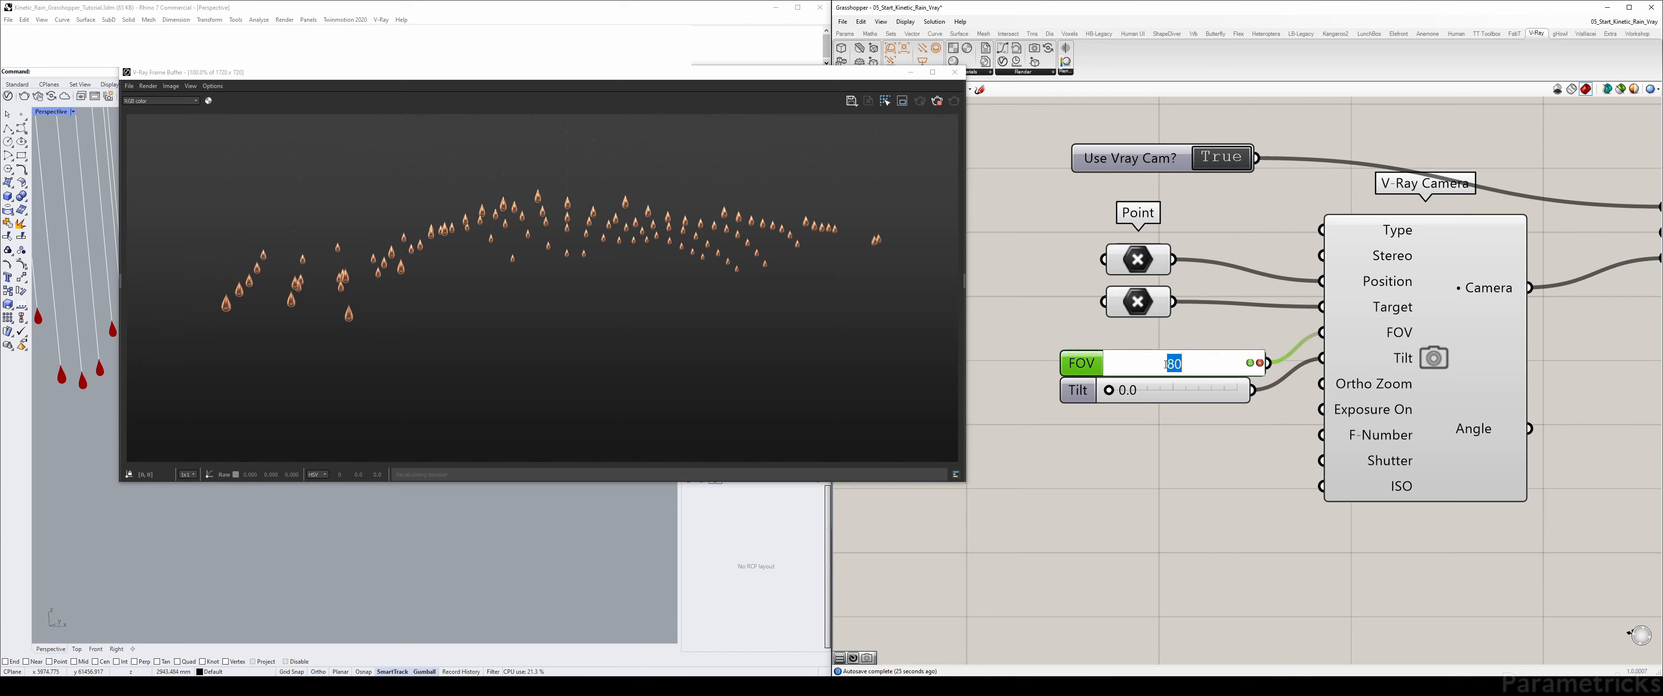
text(50)
key(Return)
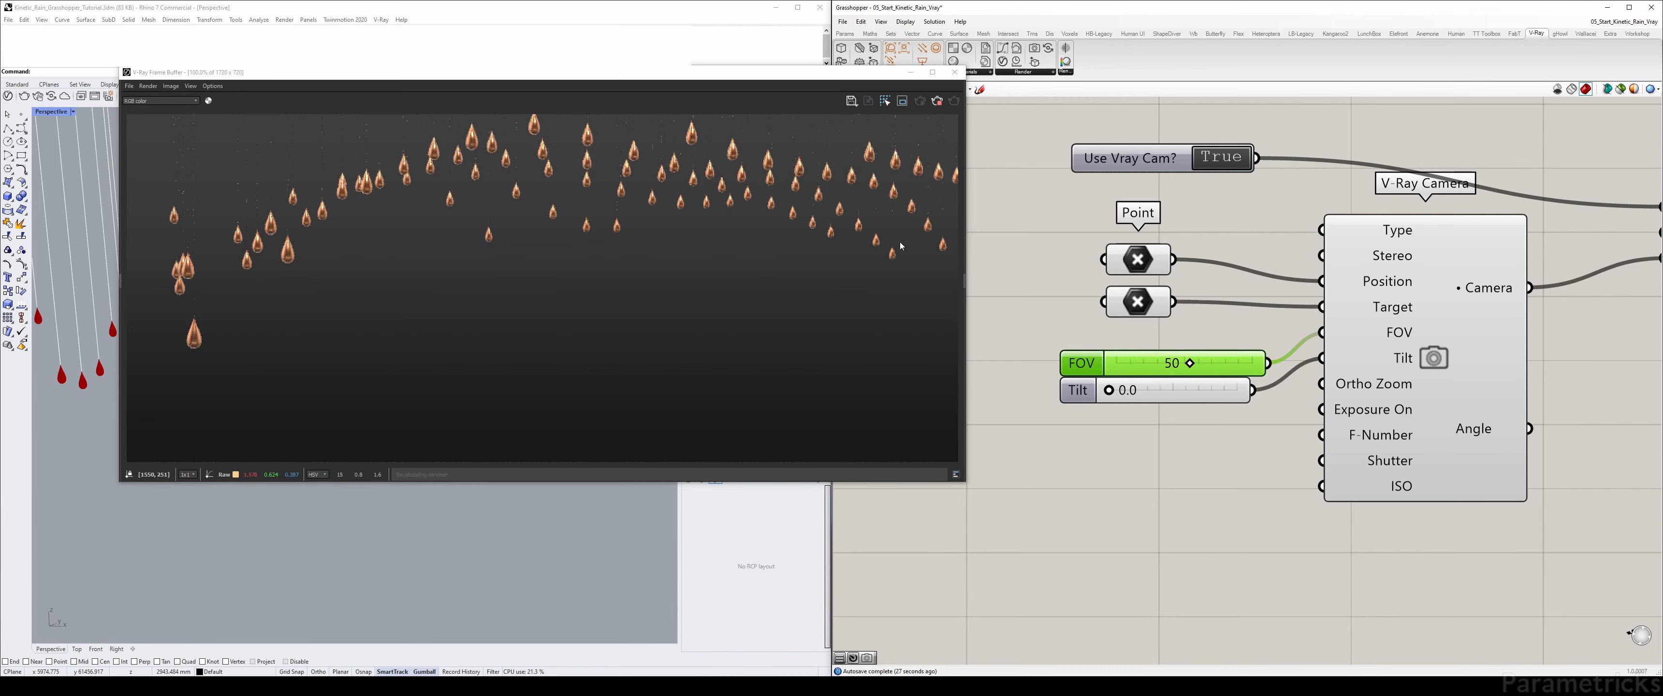
- Try a narrower V-Ray Camera FOV of 35 during the live render and reset it to 50
double_click(1144, 368)
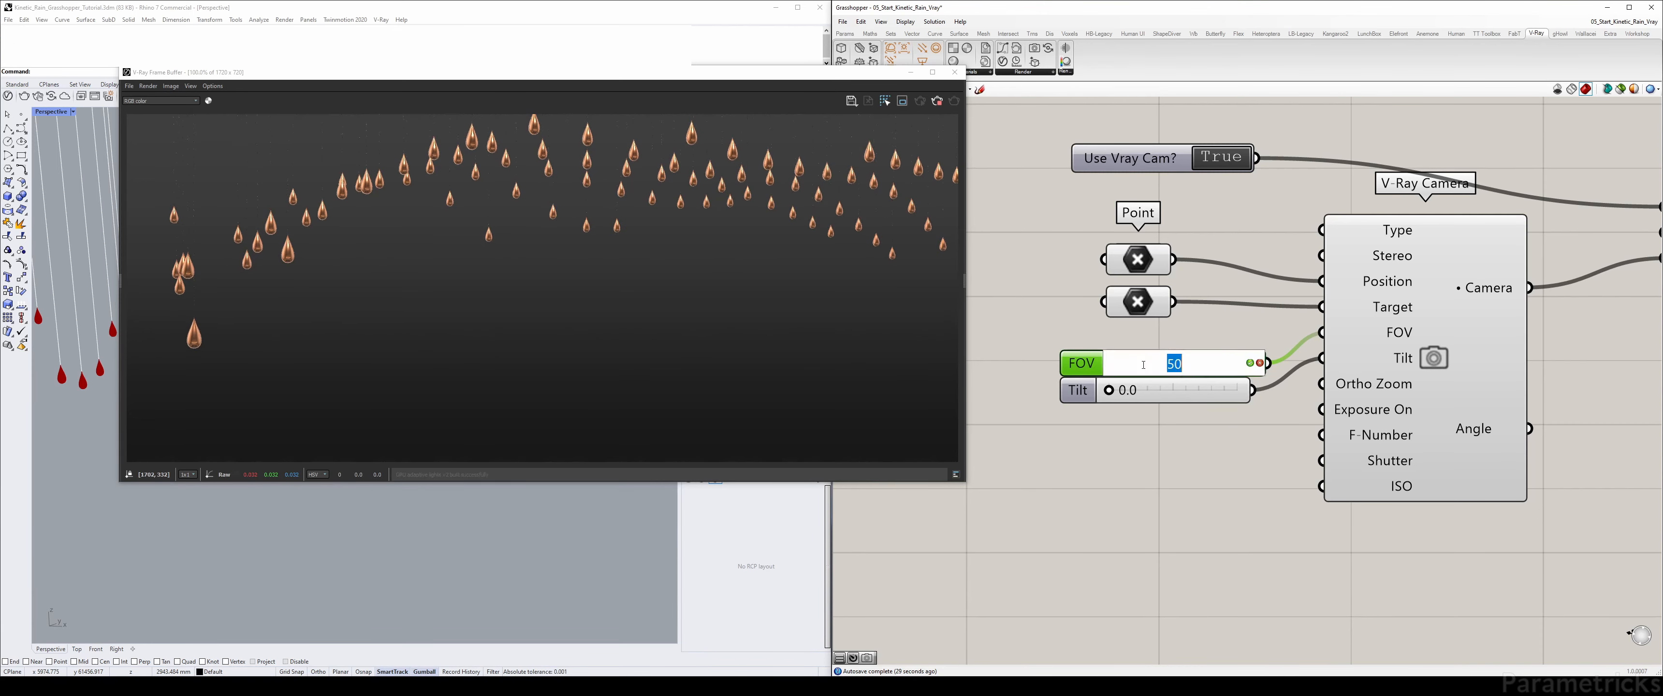
text(35)
key(Return)
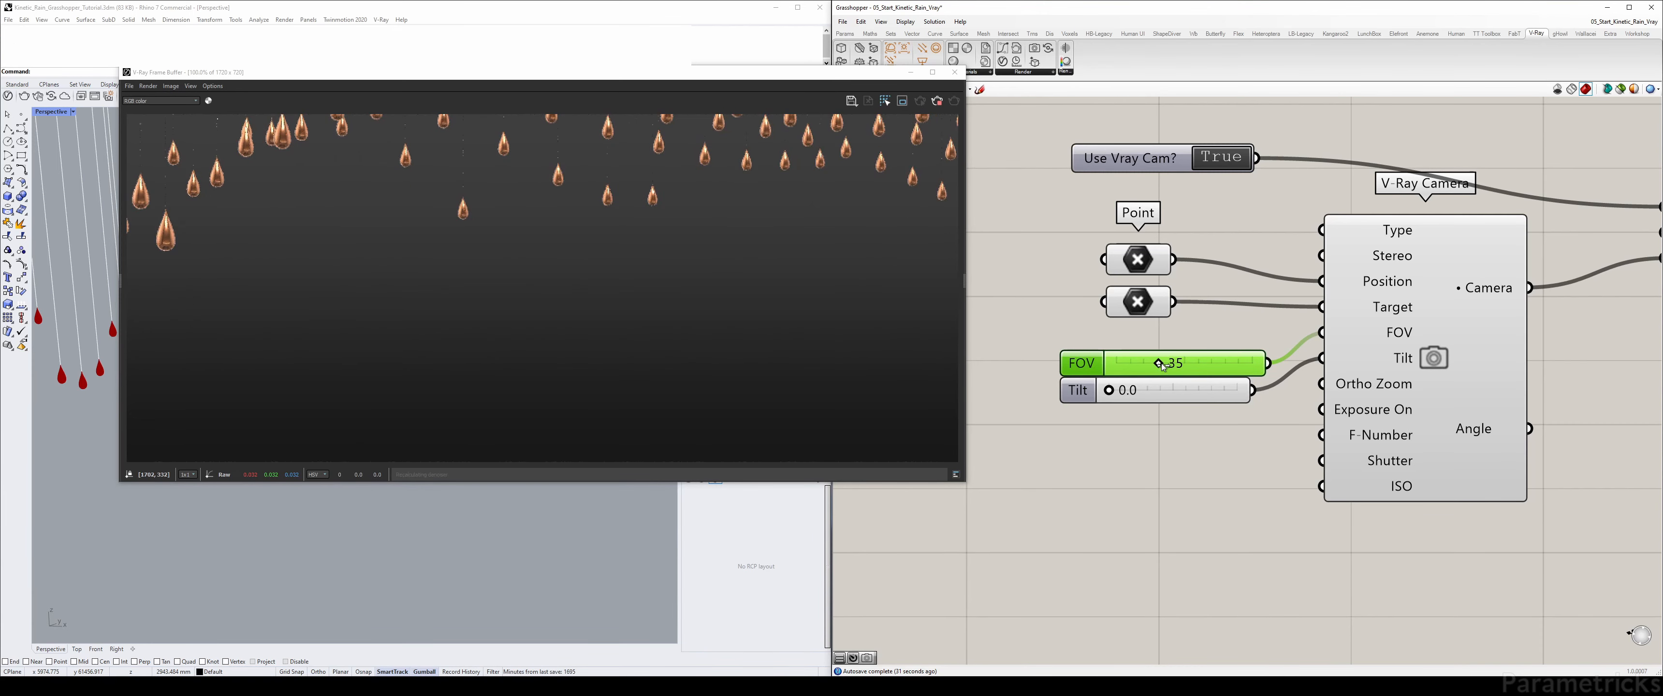
drag(1159, 365, 1171, 365)
double_click(1192, 364)
text(50)
key(Return)
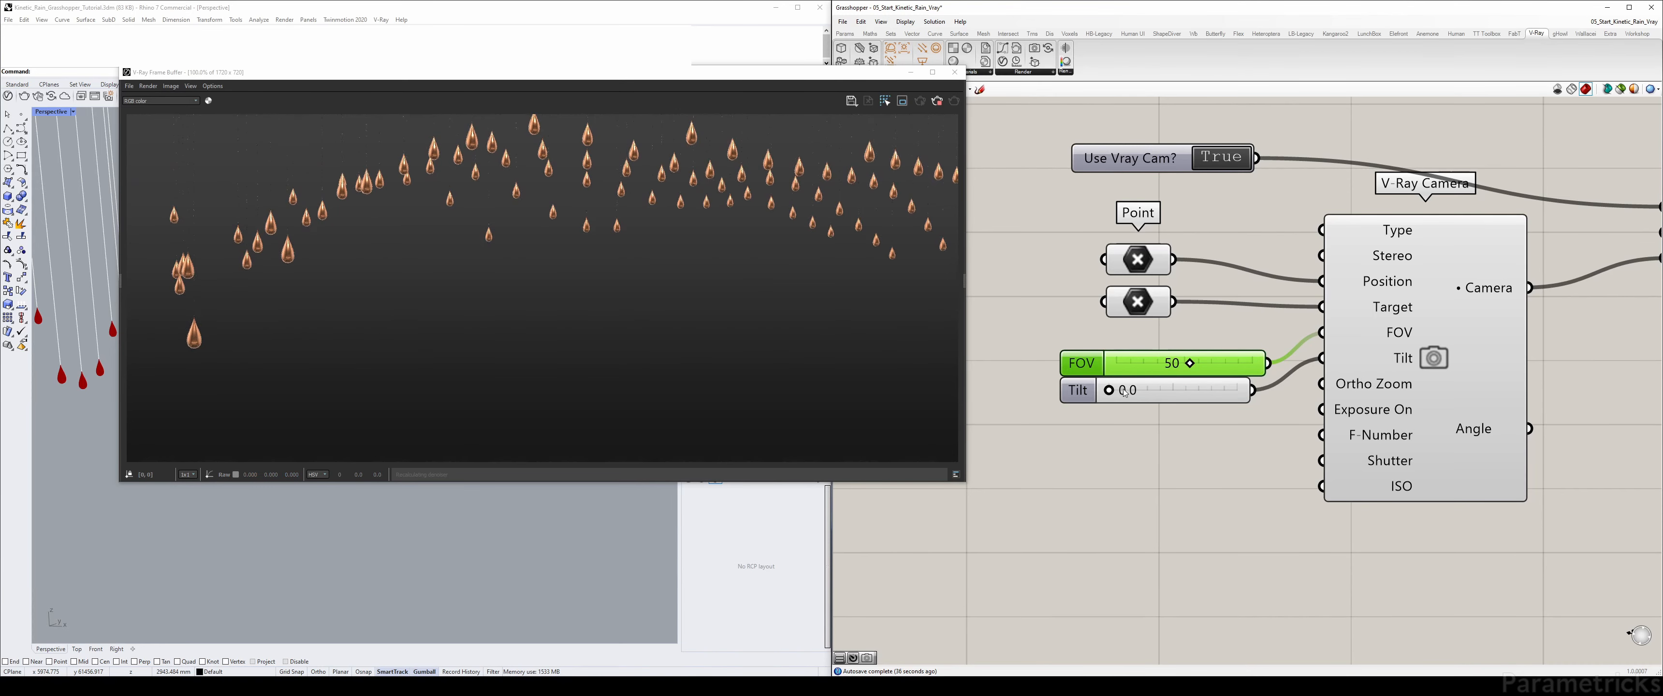
- Try the V-Ray Camera's Tilt slider during the live render and close the V-Ray Frame Buffer
drag(1109, 394, 1019, 396)
click(955, 71)
scroll(1016, 258, down, 3)
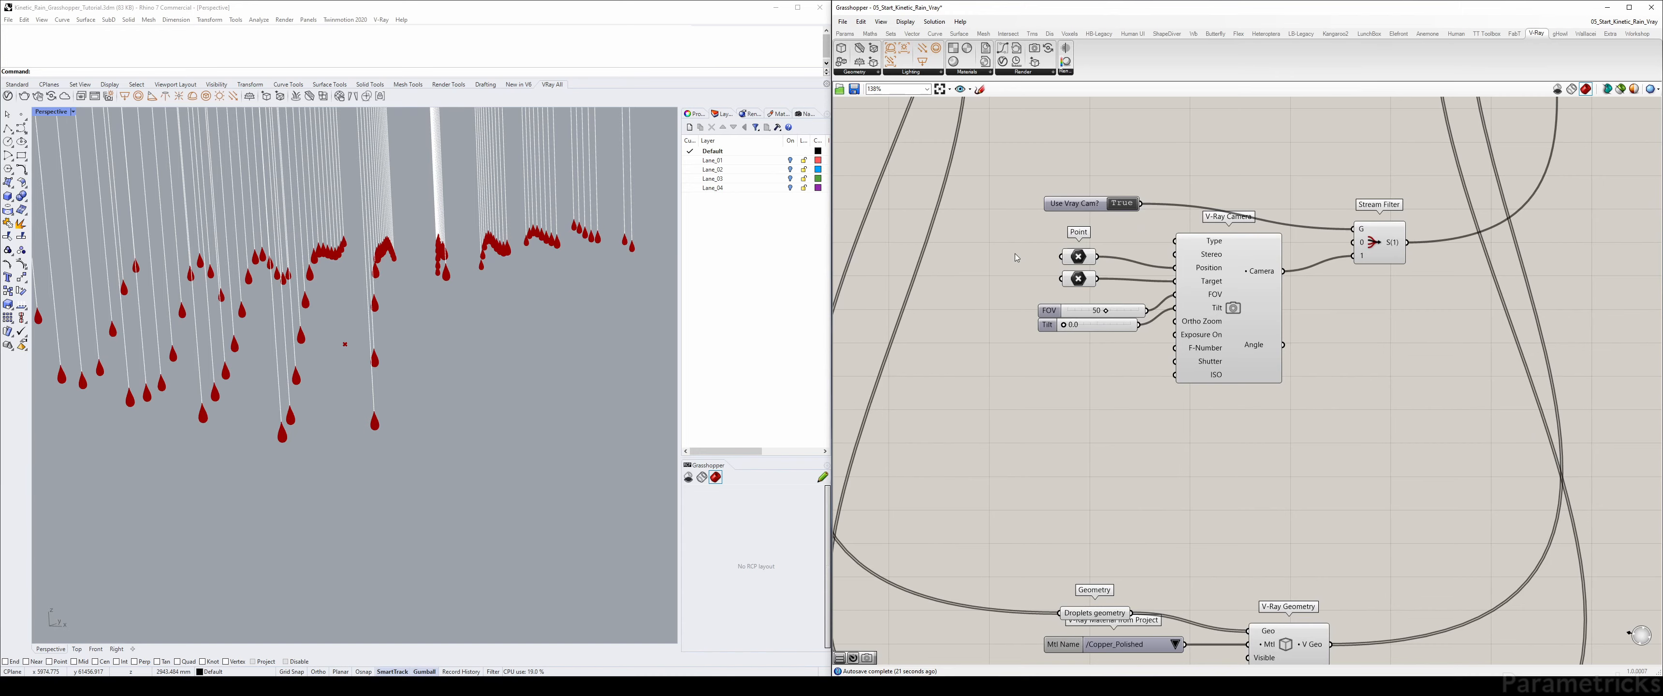
scroll(1182, 266, down, 5)
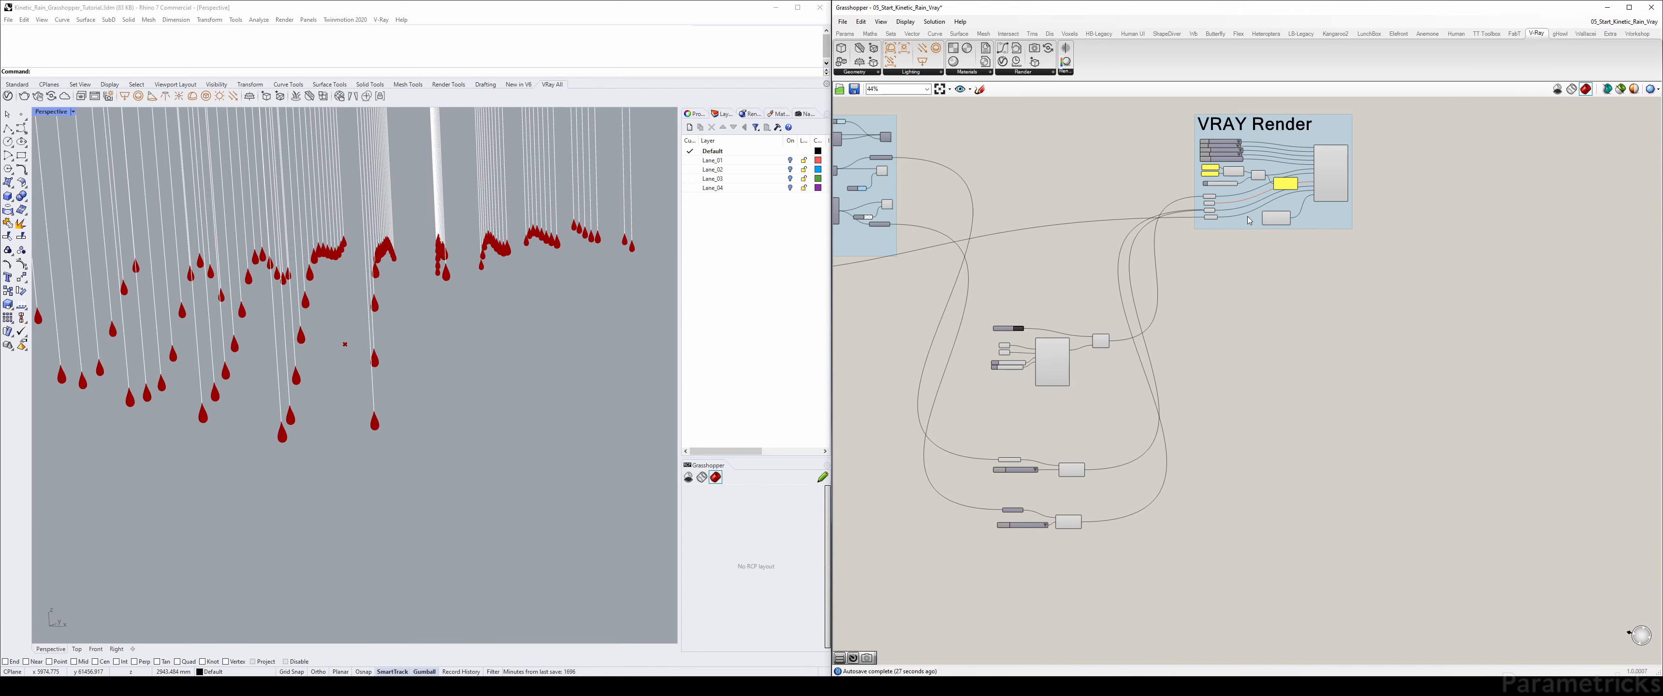
- Select the Light parameter in the VRAY Render group and look over the whole installation in the Perspective view
scroll(1249, 215, up, 5)
scroll(1136, 274, up, 2)
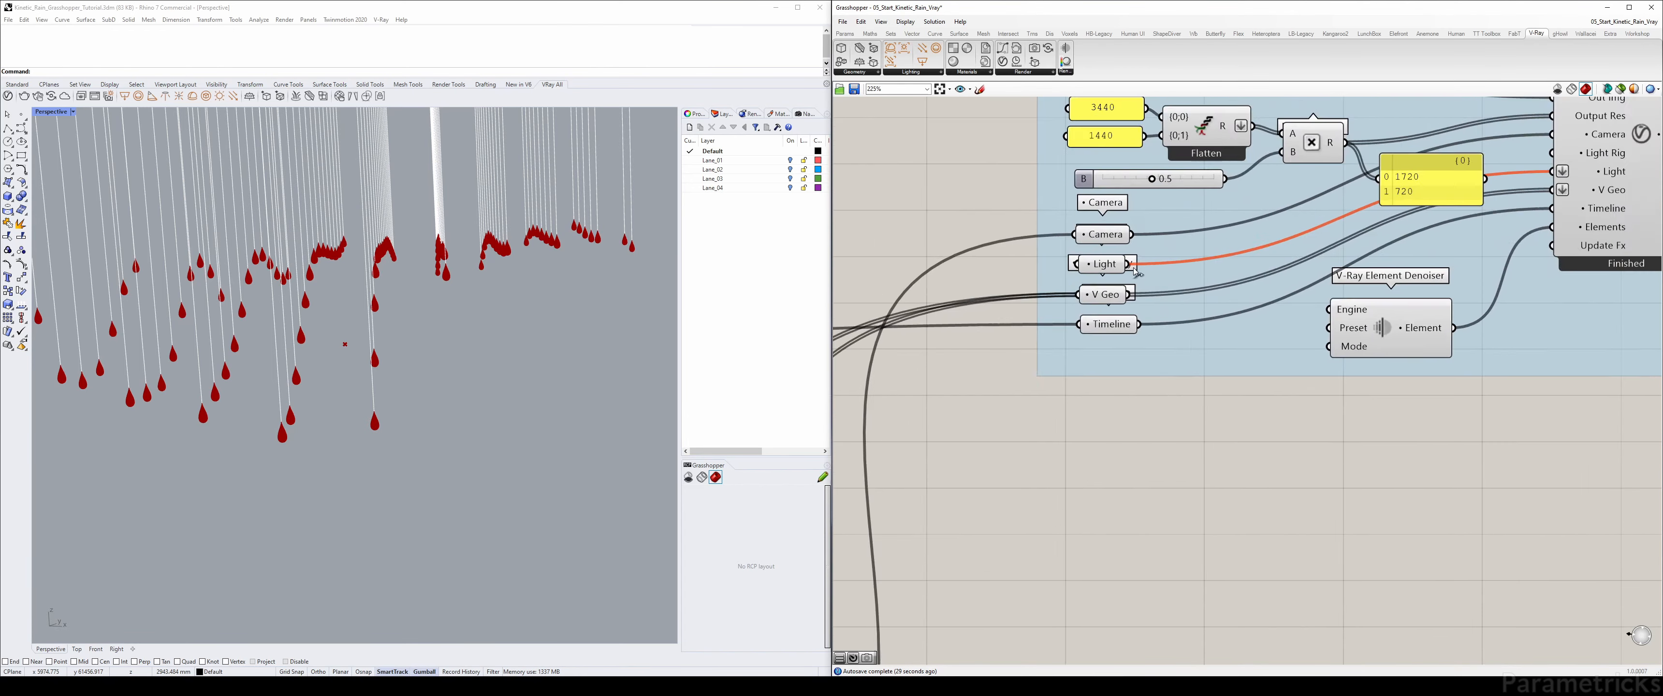
click(1101, 262)
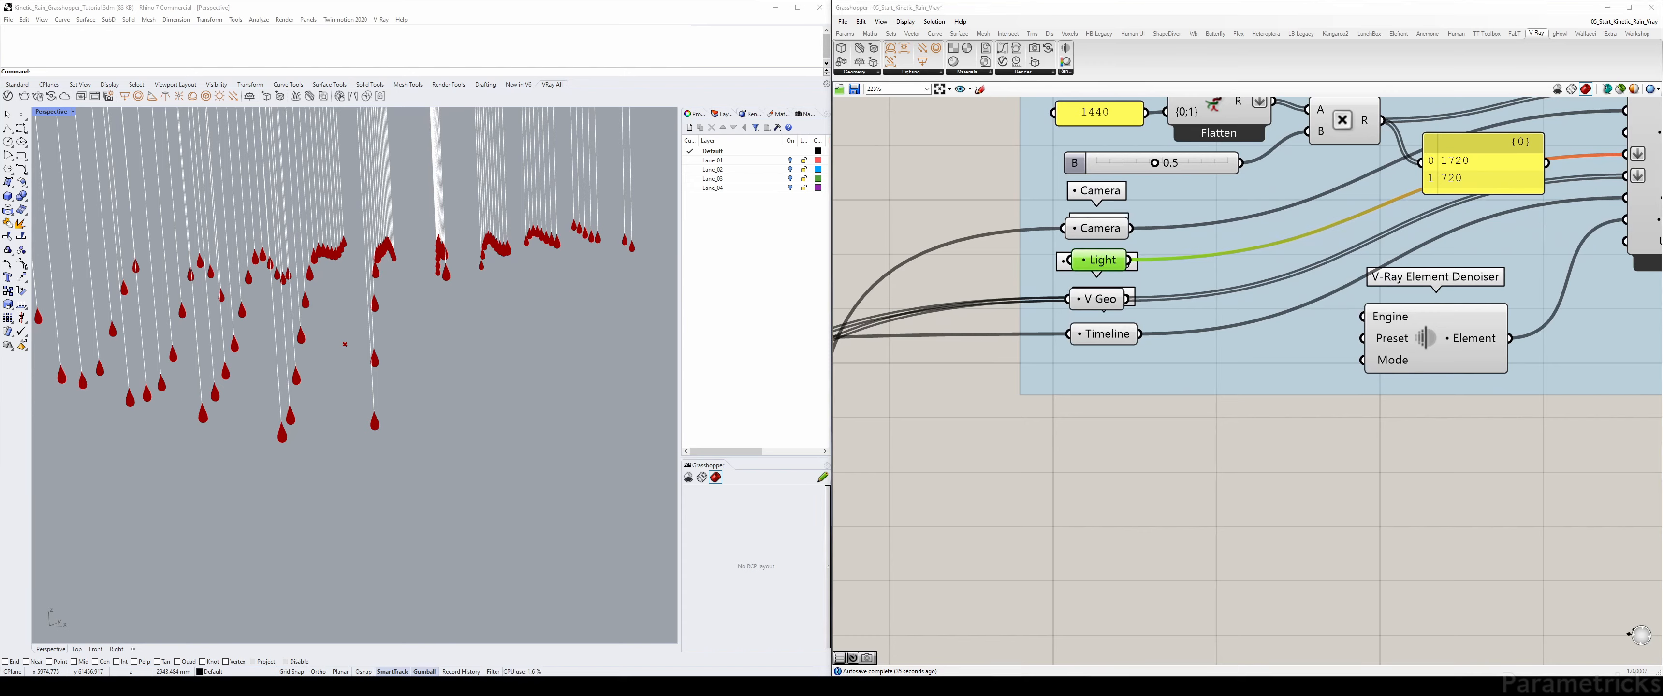
scroll(534, 240, down, 8)
right_drag(528, 216, 645, 311)
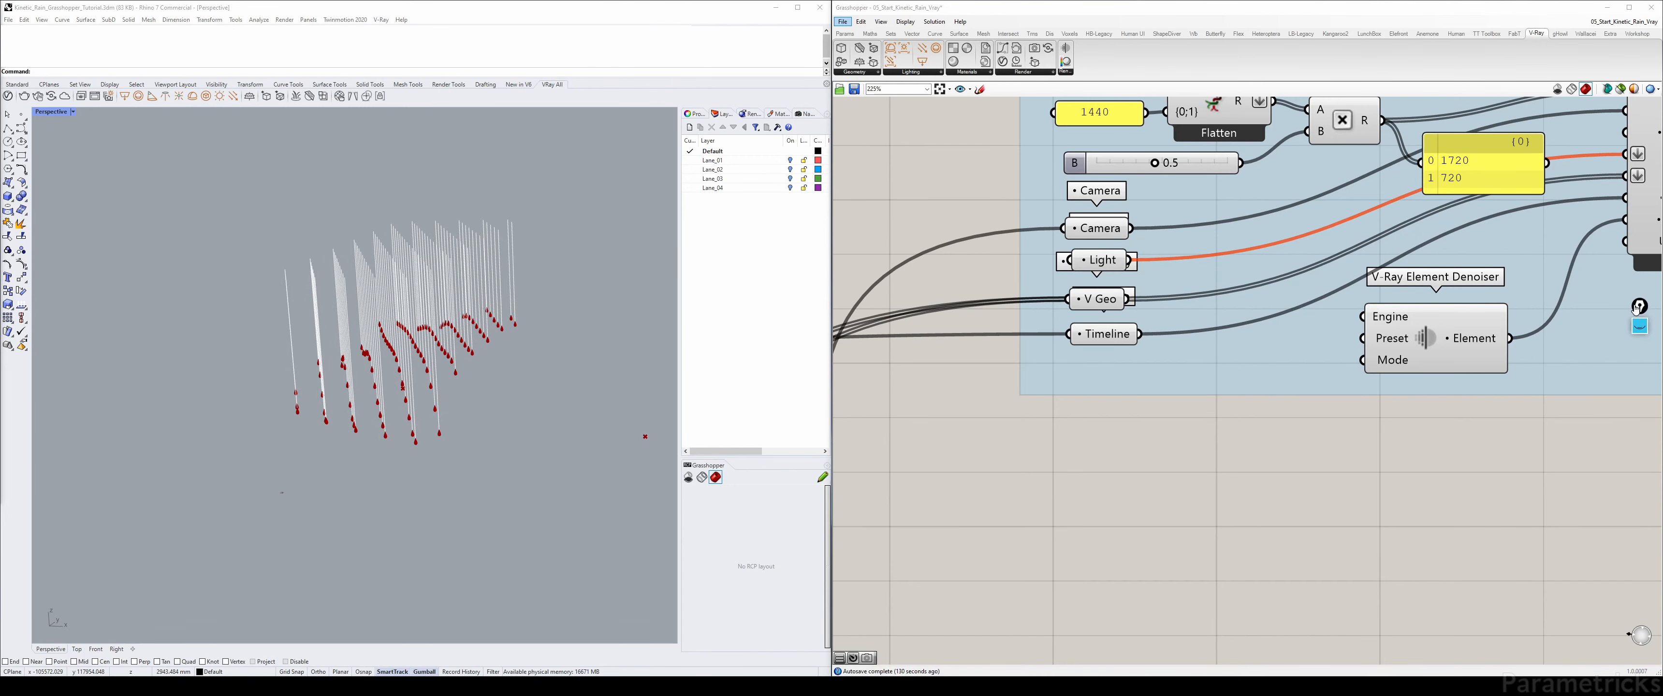
- Sketch six small light rectangles and a downward arrow over the Perspective view with the blue annotation pen
click(1629, 302)
click(1629, 351)
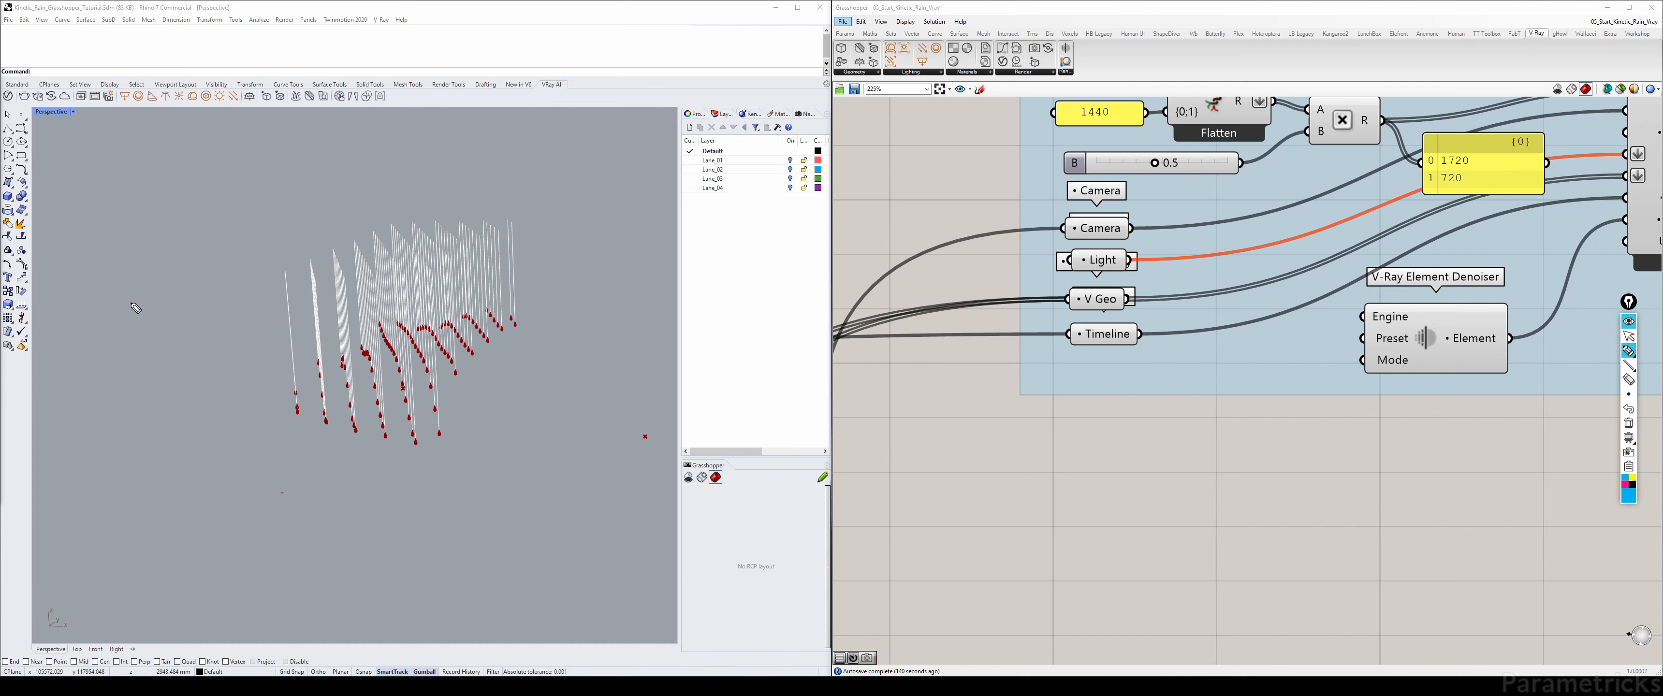
drag(130, 302, 137, 295)
mouse_move(194, 327)
mouse_down()
mouse_move(221, 320)
mouse_move(195, 329)
mouse_up()
mouse_move(223, 255)
mouse_down()
mouse_move(224, 271)
mouse_move(229, 247)
mouse_up()
mouse_move(316, 295)
mouse_down()
mouse_move(325, 313)
mouse_move(318, 295)
mouse_up()
mouse_move(497, 258)
mouse_down()
mouse_move(523, 259)
mouse_move(494, 266)
mouse_up()
drag(523, 350, 538, 366)
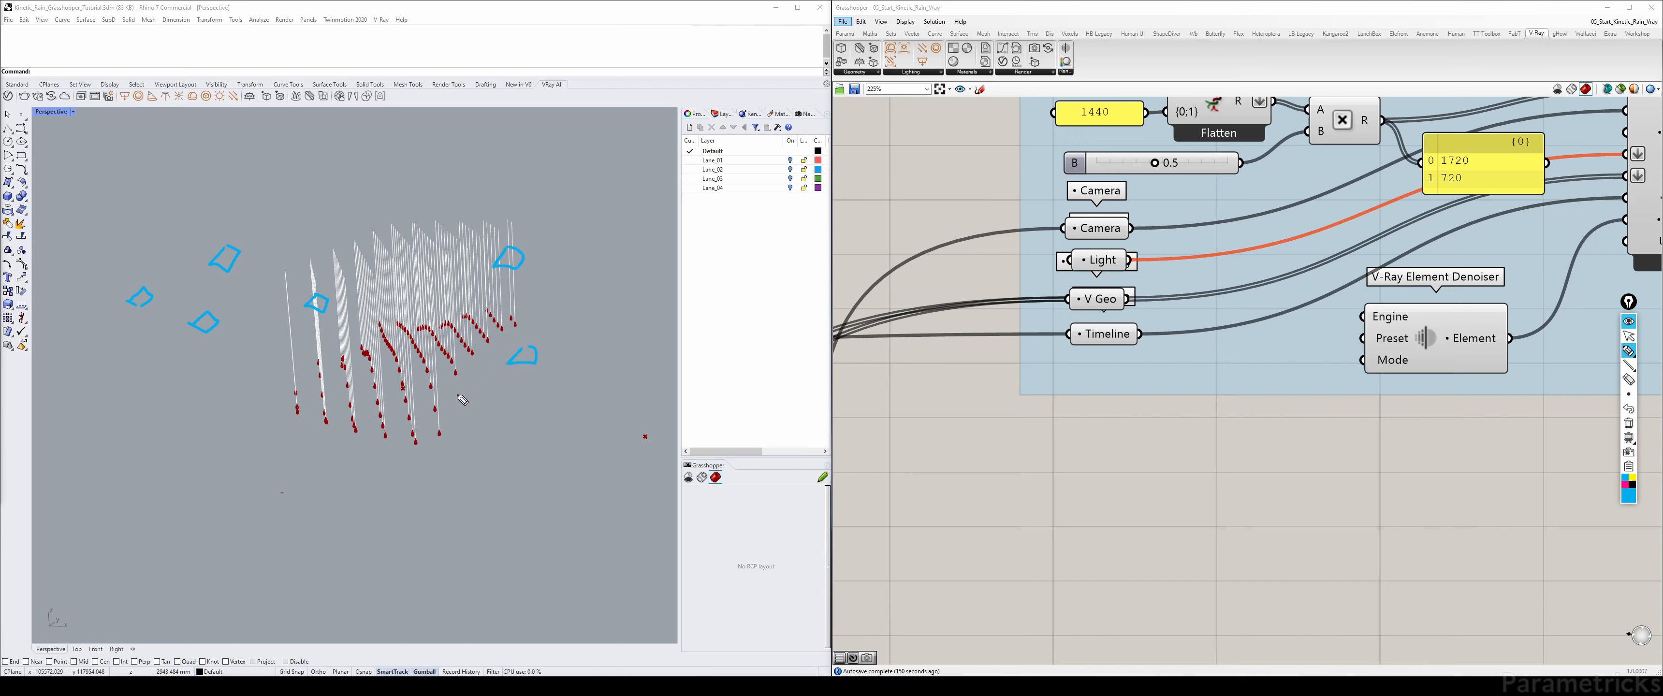
drag(432, 246, 427, 296)
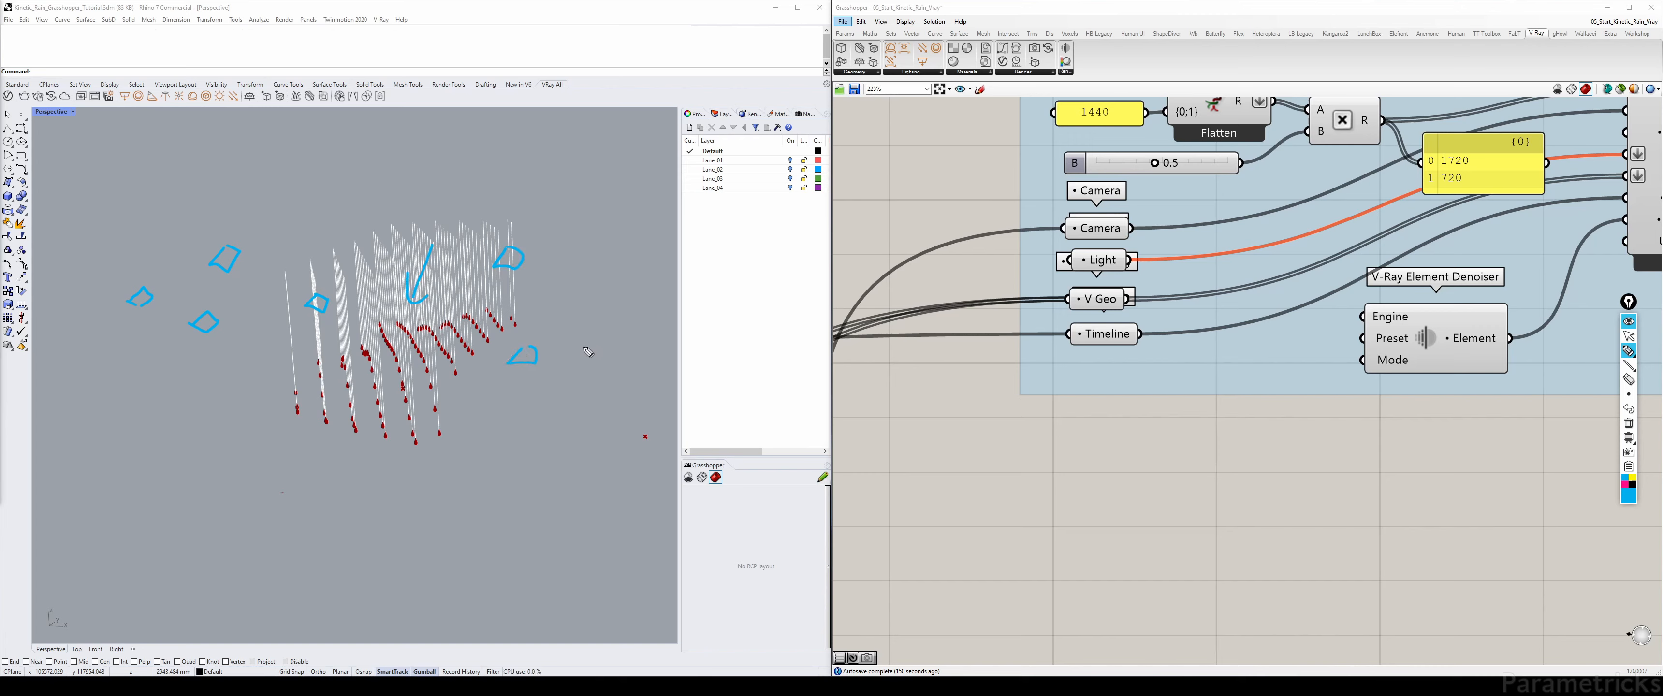
- Set the annotation pen colour to pink, return to the normal cursor and restore Rhino's four-viewport layout
click(1627, 485)
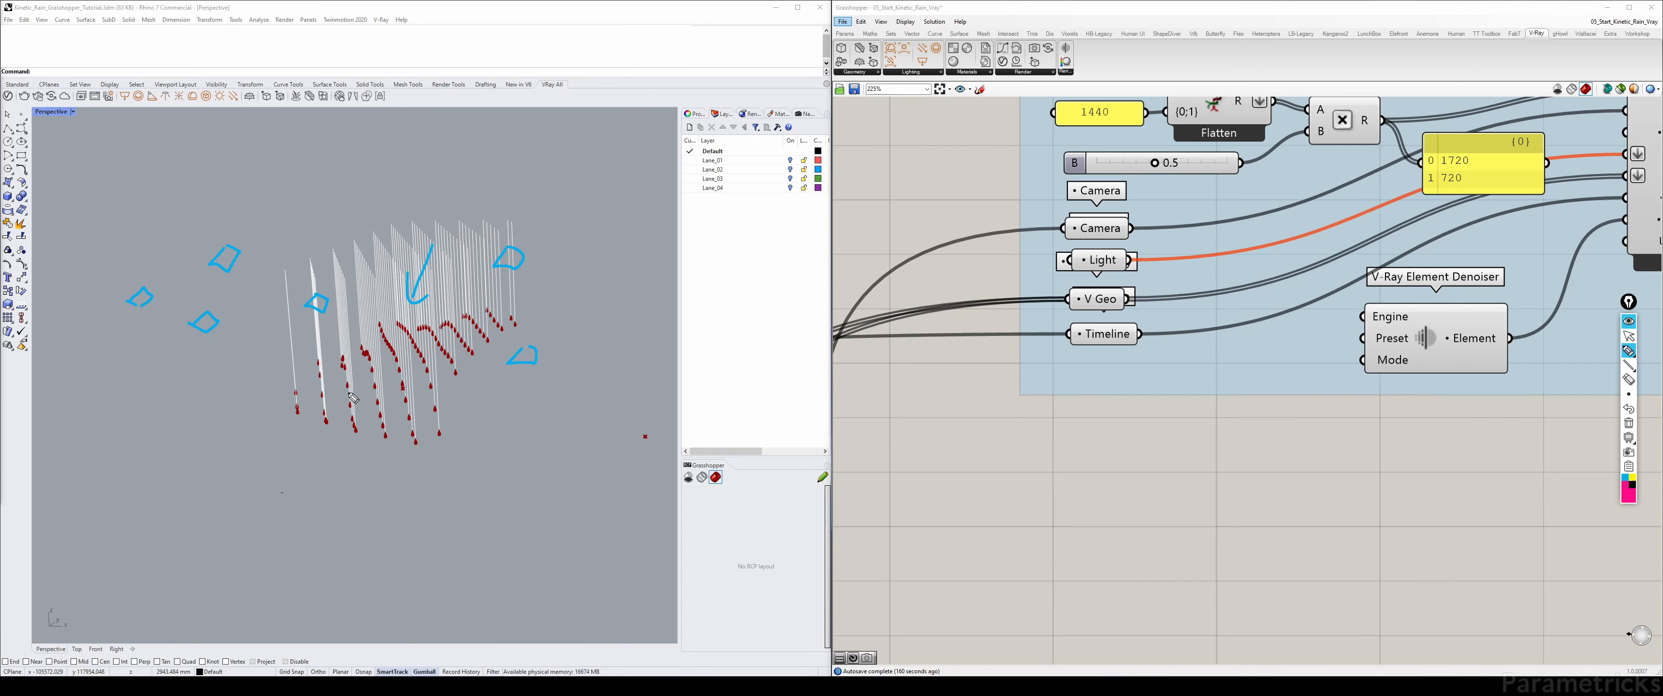
click(1628, 336)
double_click(52, 112)
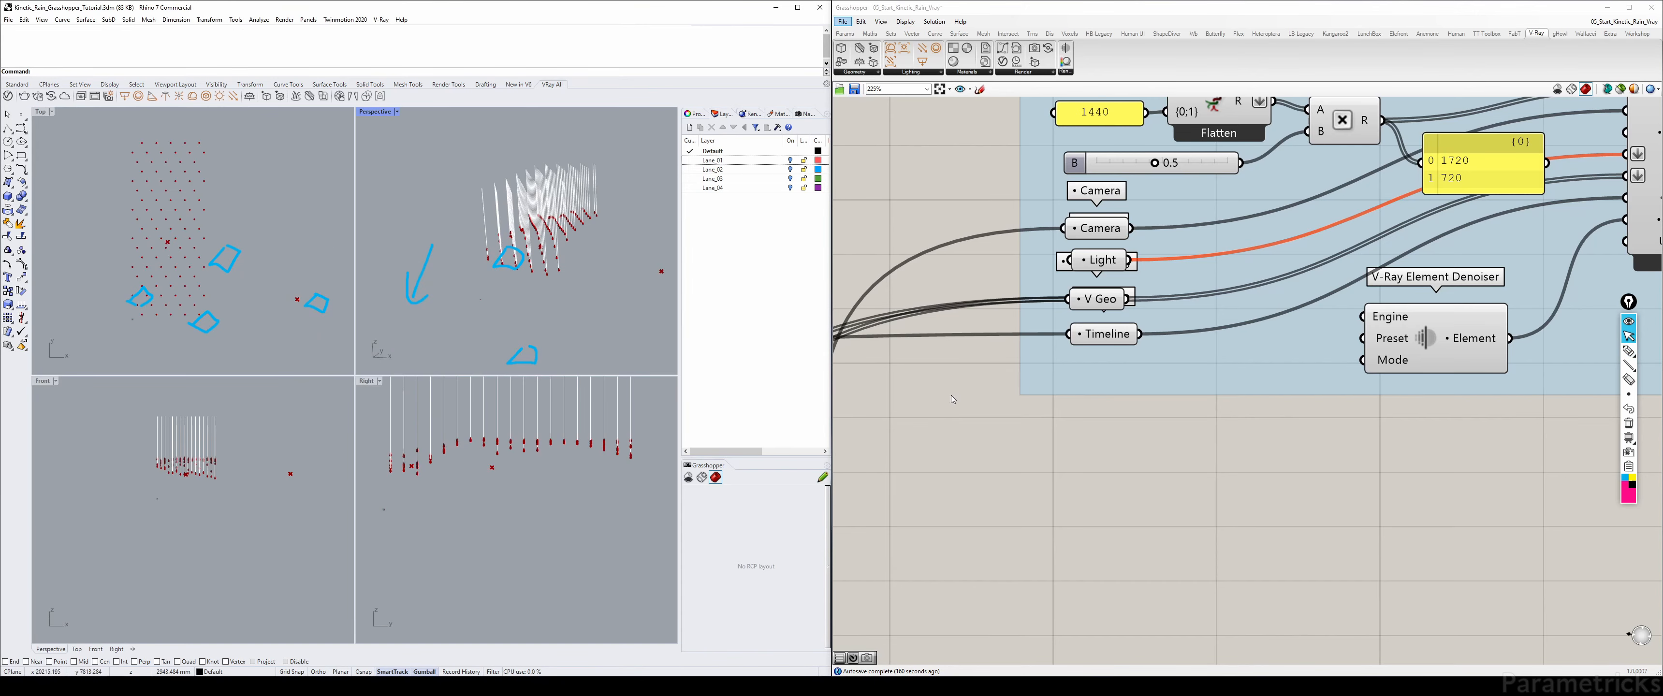
- Reframe the installation in the Front and Right views and erase all blue annotation marks
right_drag(233, 427, 235, 469)
scroll(235, 469, up, 4)
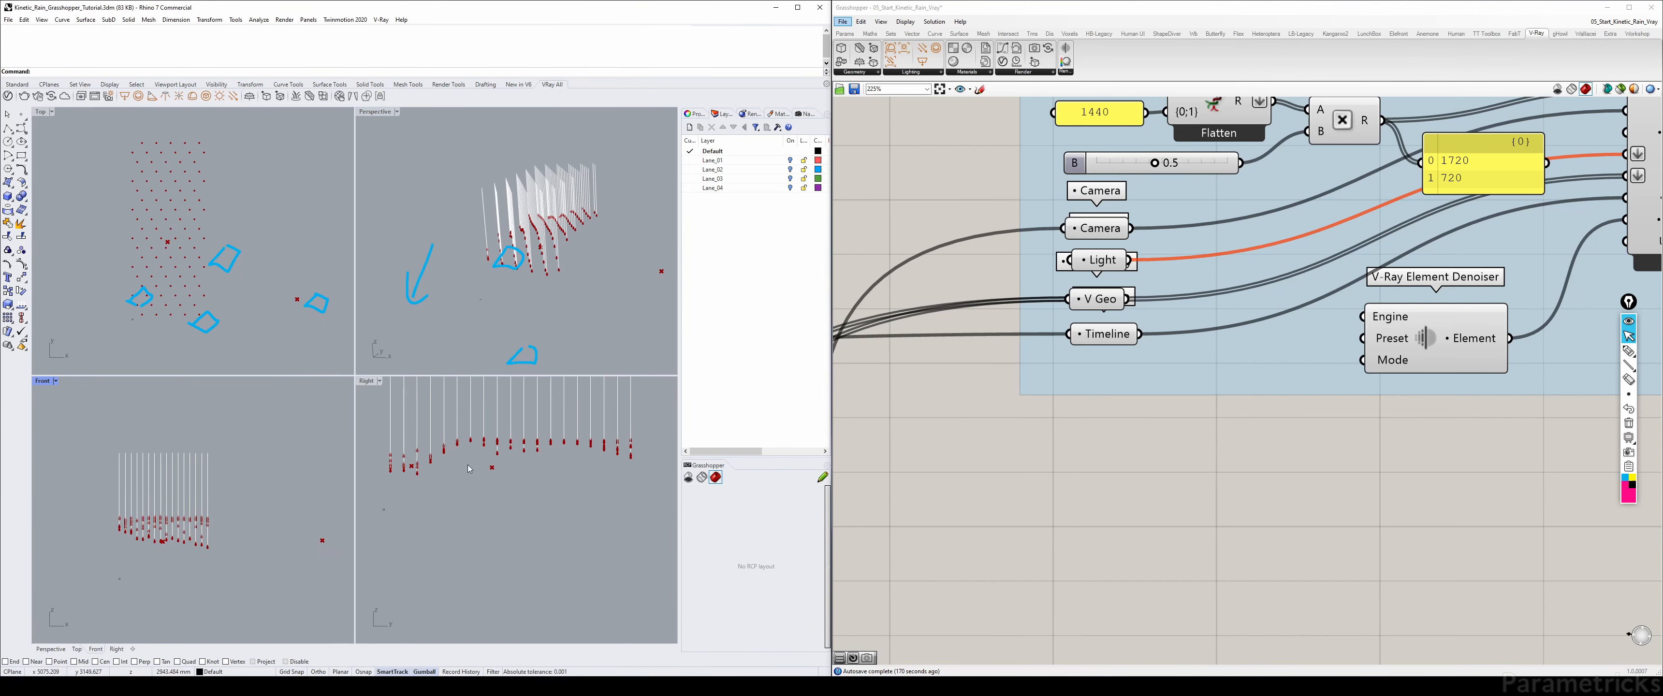
right_drag(466, 431, 461, 471)
click(1629, 423)
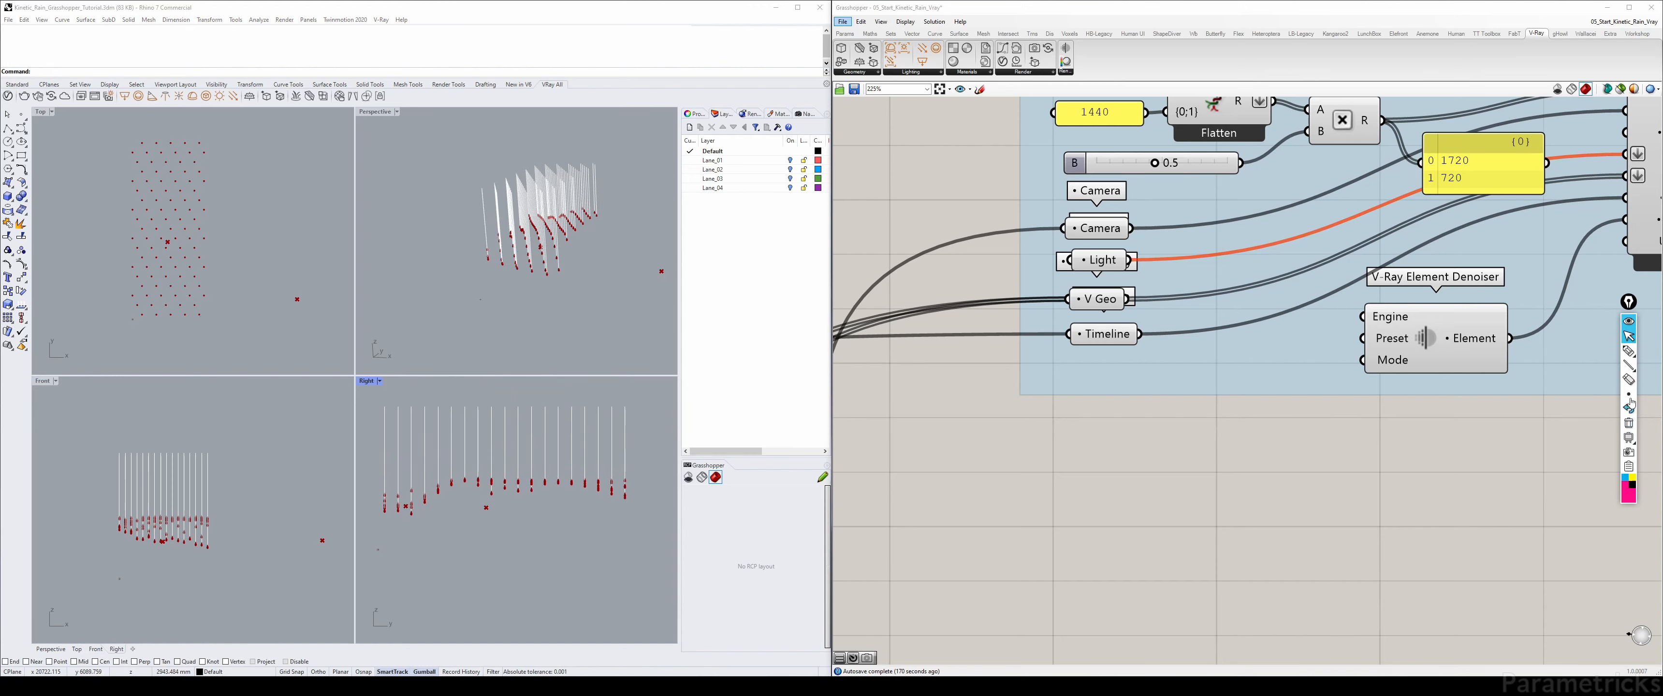
- Sketch blue light outlines with the annotation pen: four above the strings in the Front view and seven around the grid in the Top view
click(1628, 351)
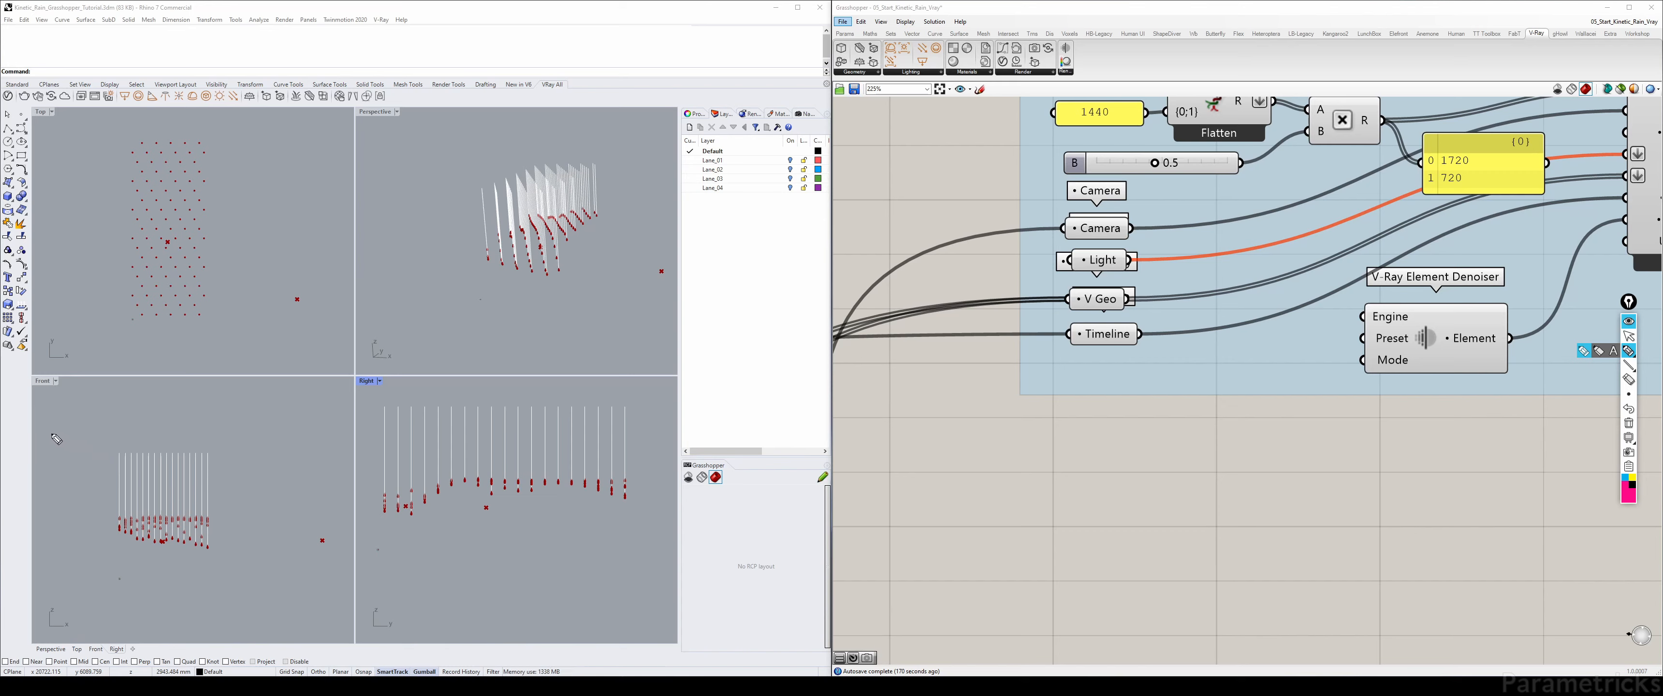
drag(56, 439, 52, 448)
click(1630, 423)
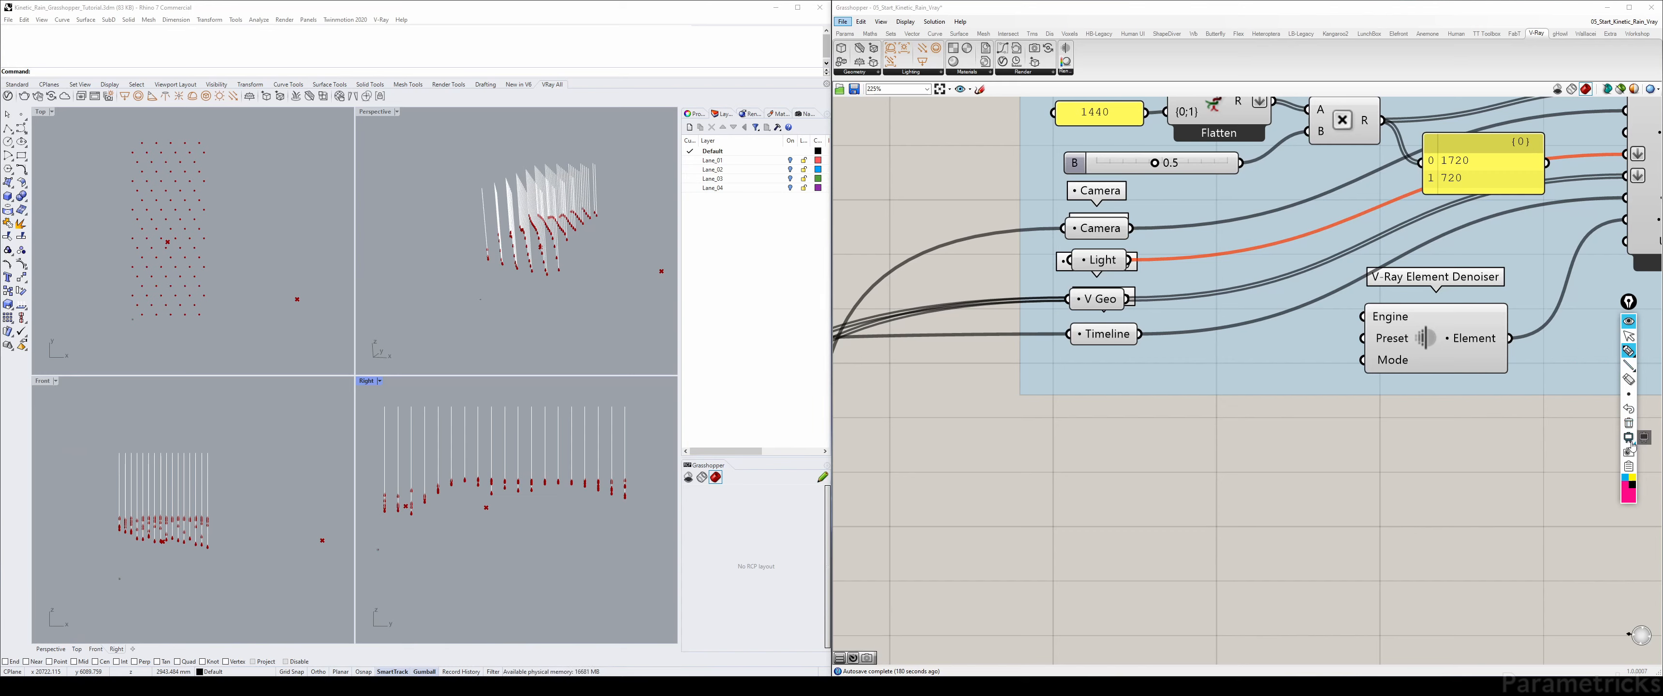
click(1626, 478)
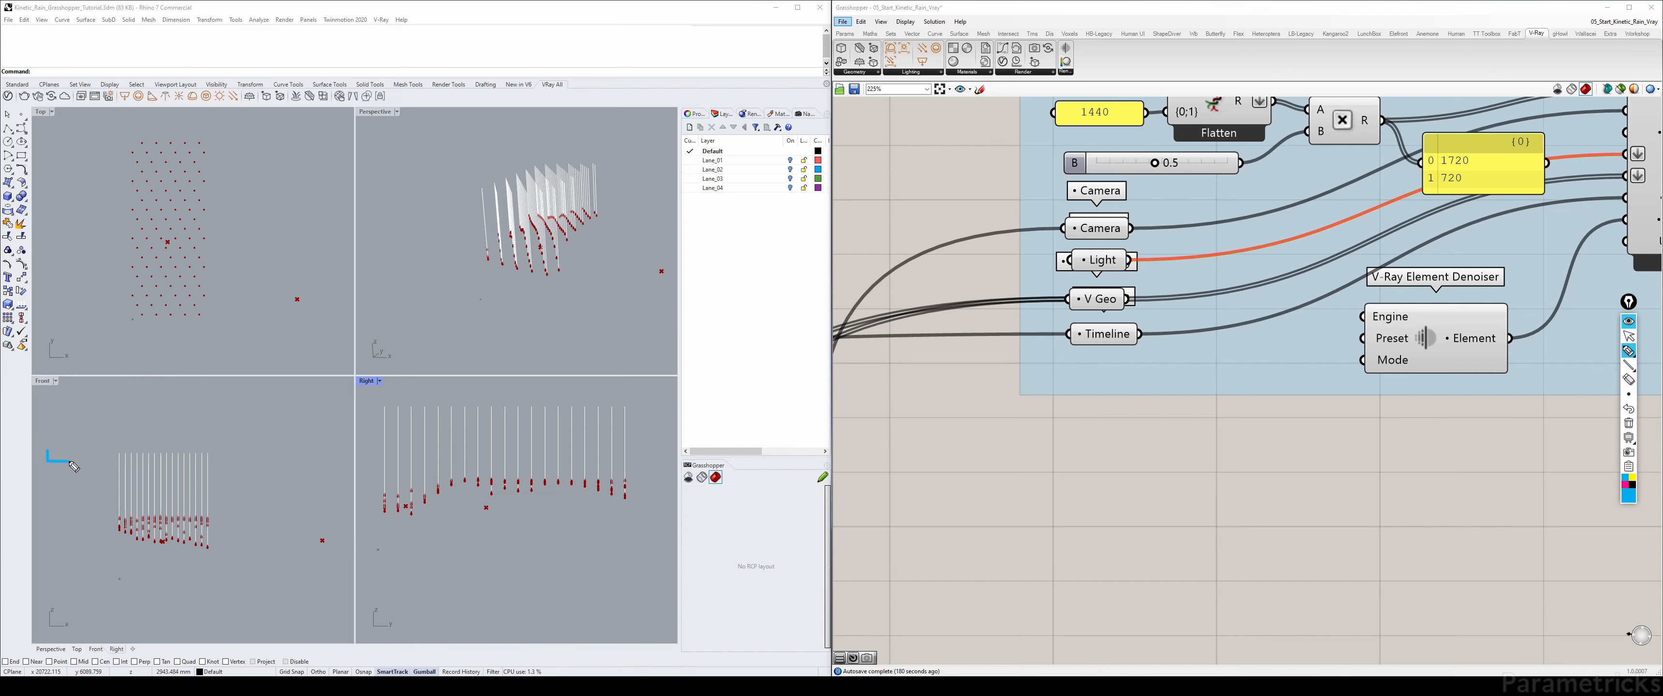
drag(97, 447, 219, 450)
mouse_move(83, 305)
mouse_down()
mouse_move(97, 329)
mouse_move(85, 306)
mouse_move(177, 344)
mouse_move(164, 322)
mouse_up()
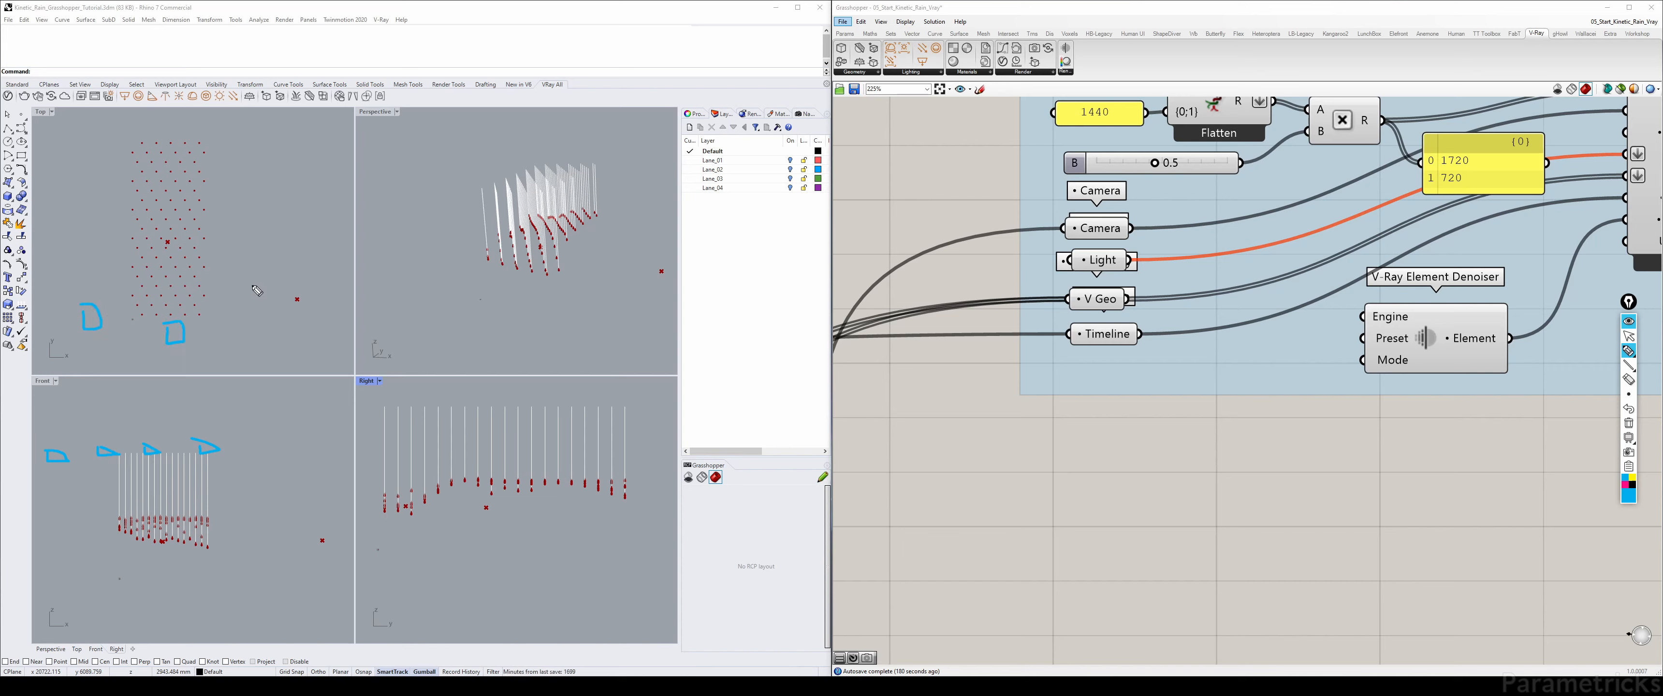
mouse_move(247, 255)
mouse_down()
mouse_move(266, 251)
mouse_move(242, 234)
mouse_up()
mouse_move(116, 193)
mouse_down()
mouse_move(180, 217)
mouse_move(169, 204)
mouse_up()
mouse_move(256, 144)
mouse_down()
mouse_move(263, 166)
mouse_move(249, 140)
mouse_up()
drag(98, 135, 79, 123)
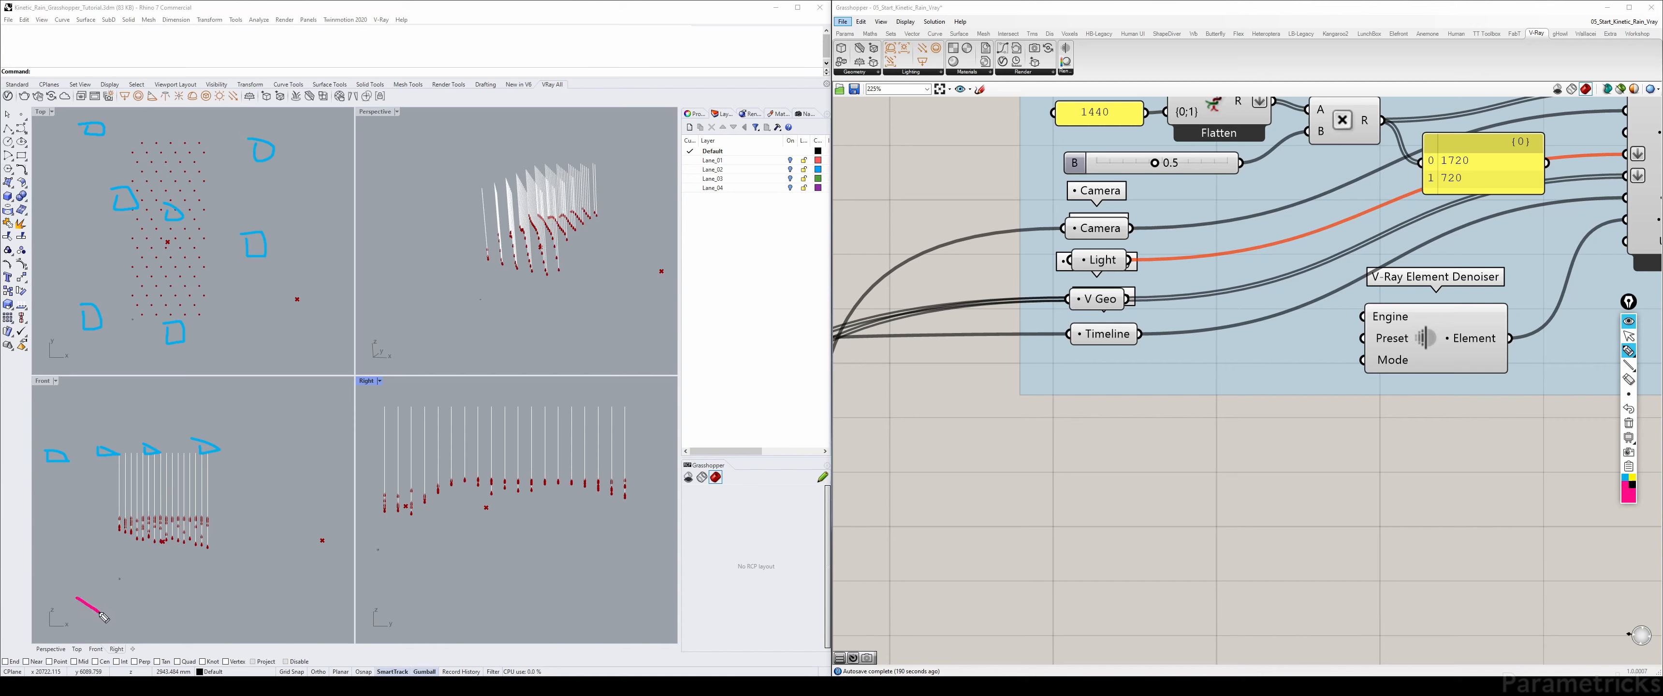
- Sketch a pink diamond below the strings in the Front view and mark grid points in the Top view with an orange pen
mouse_move(104, 617)
mouse_down()
mouse_move(138, 594)
mouse_move(104, 563)
mouse_move(65, 586)
mouse_move(84, 604)
mouse_up()
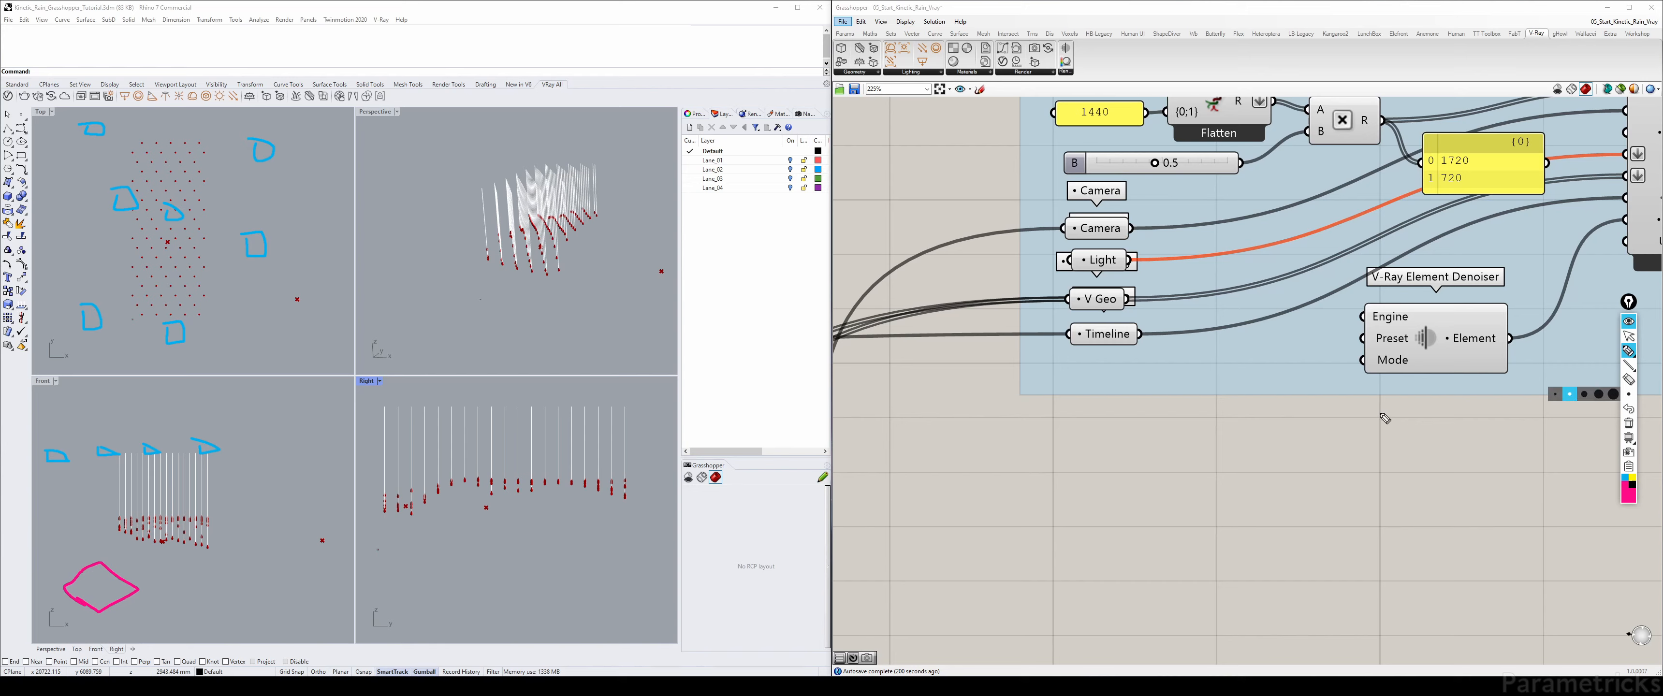
click(1630, 496)
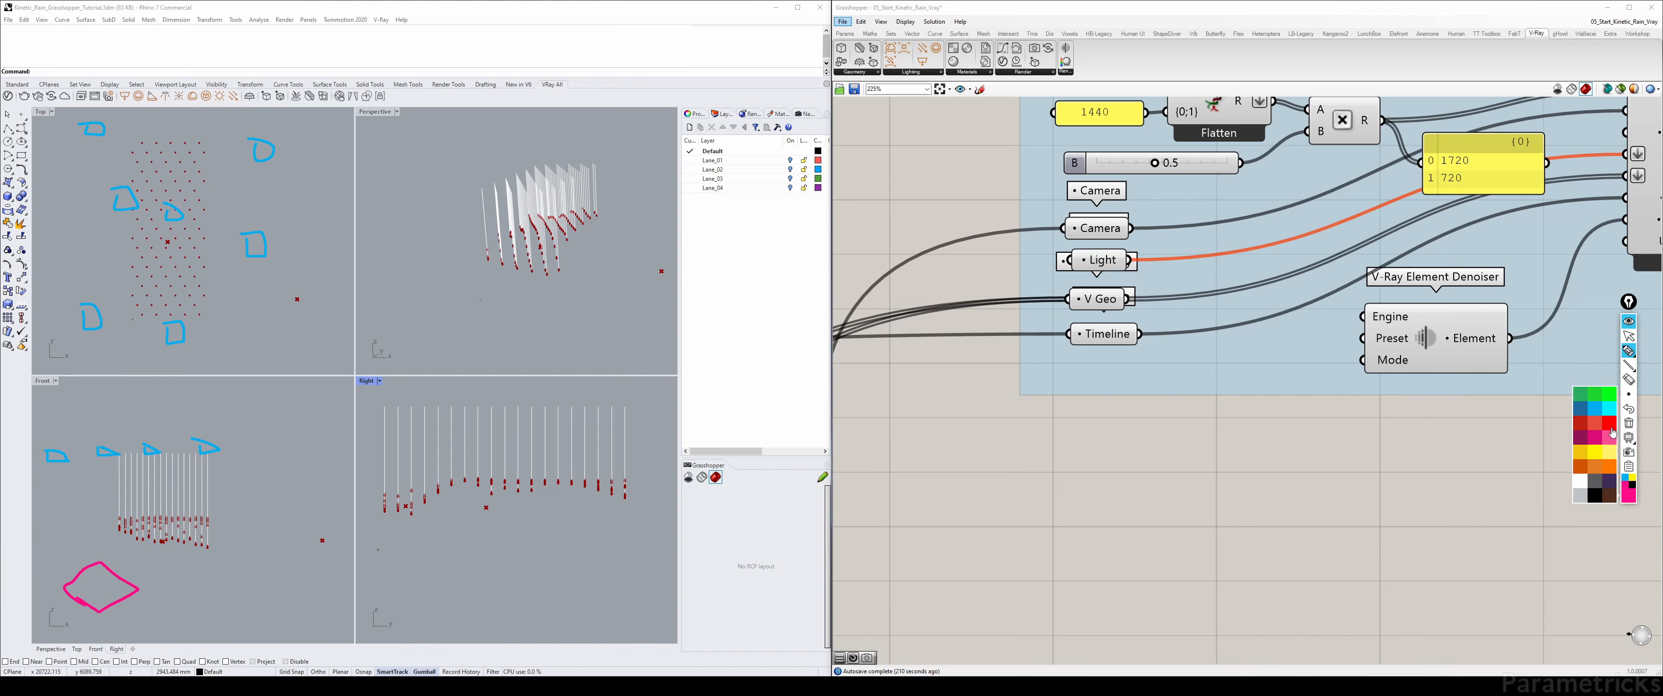
click(1607, 472)
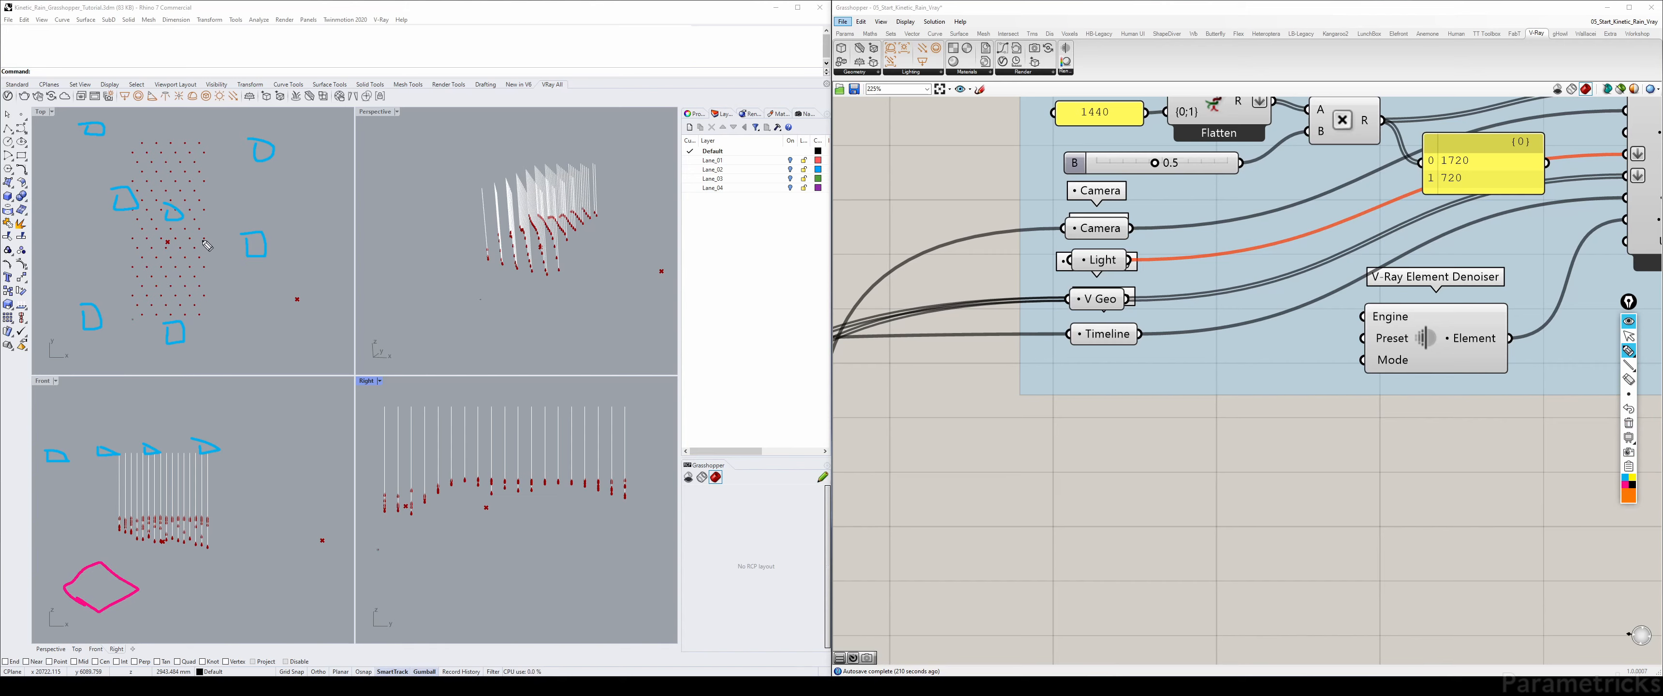
drag(207, 269, 206, 159)
click(204, 144)
click(204, 292)
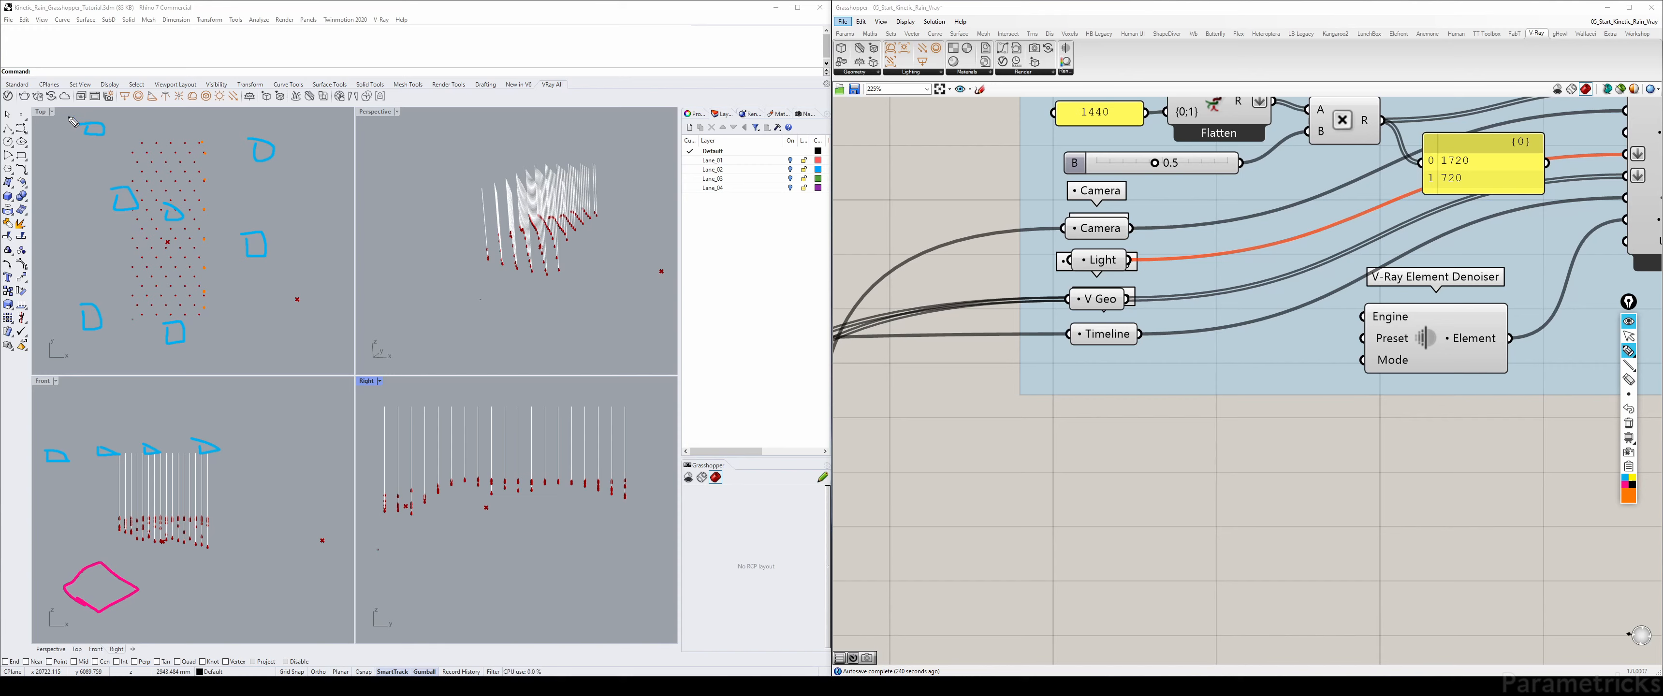
- Clear the annotations and maximize the Top viewport with the point grid centred in it
mouse_move(45, 108)
mouse_down()
mouse_move(187, 378)
mouse_move(312, 103)
mouse_move(79, 118)
mouse_up()
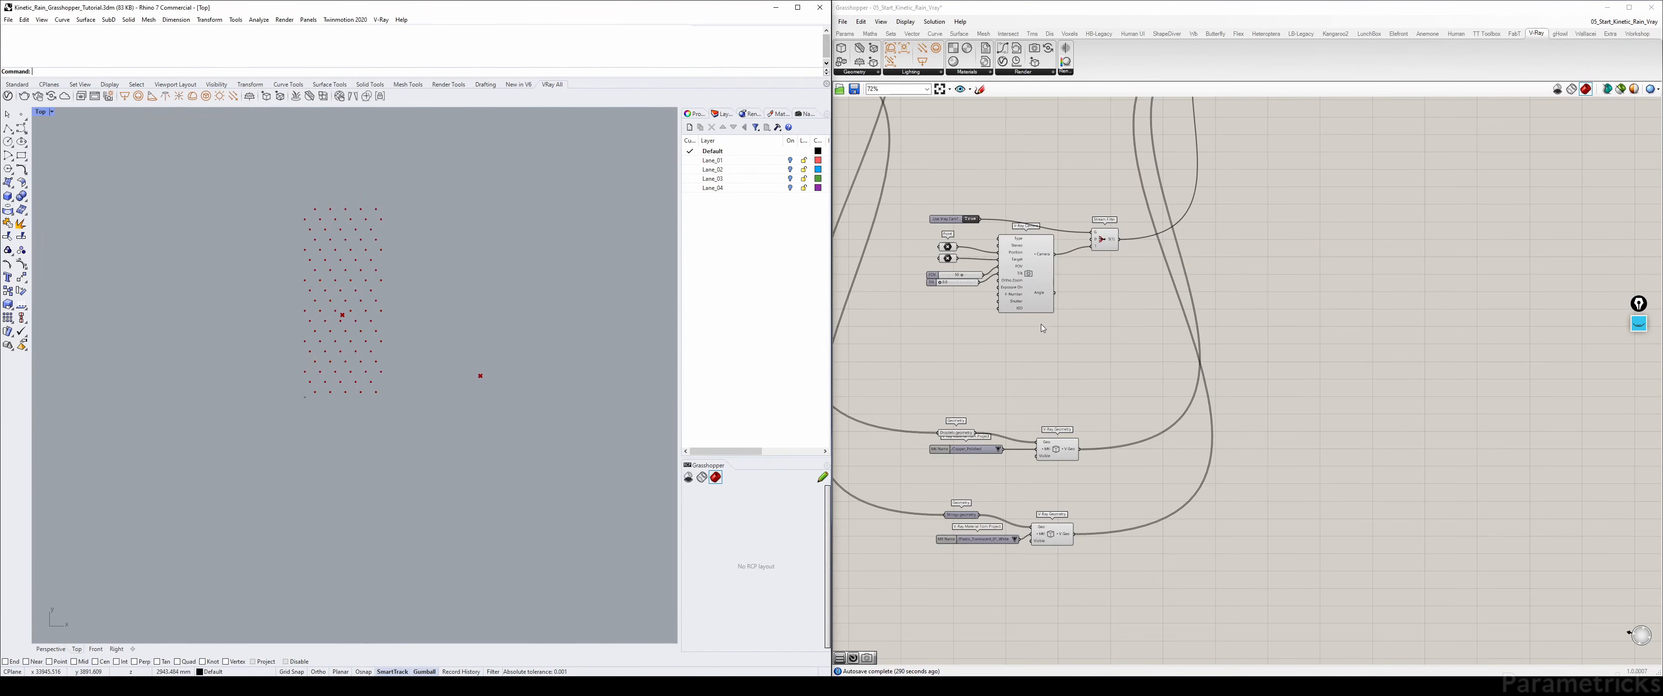
right_drag(970, 351, 994, 335)
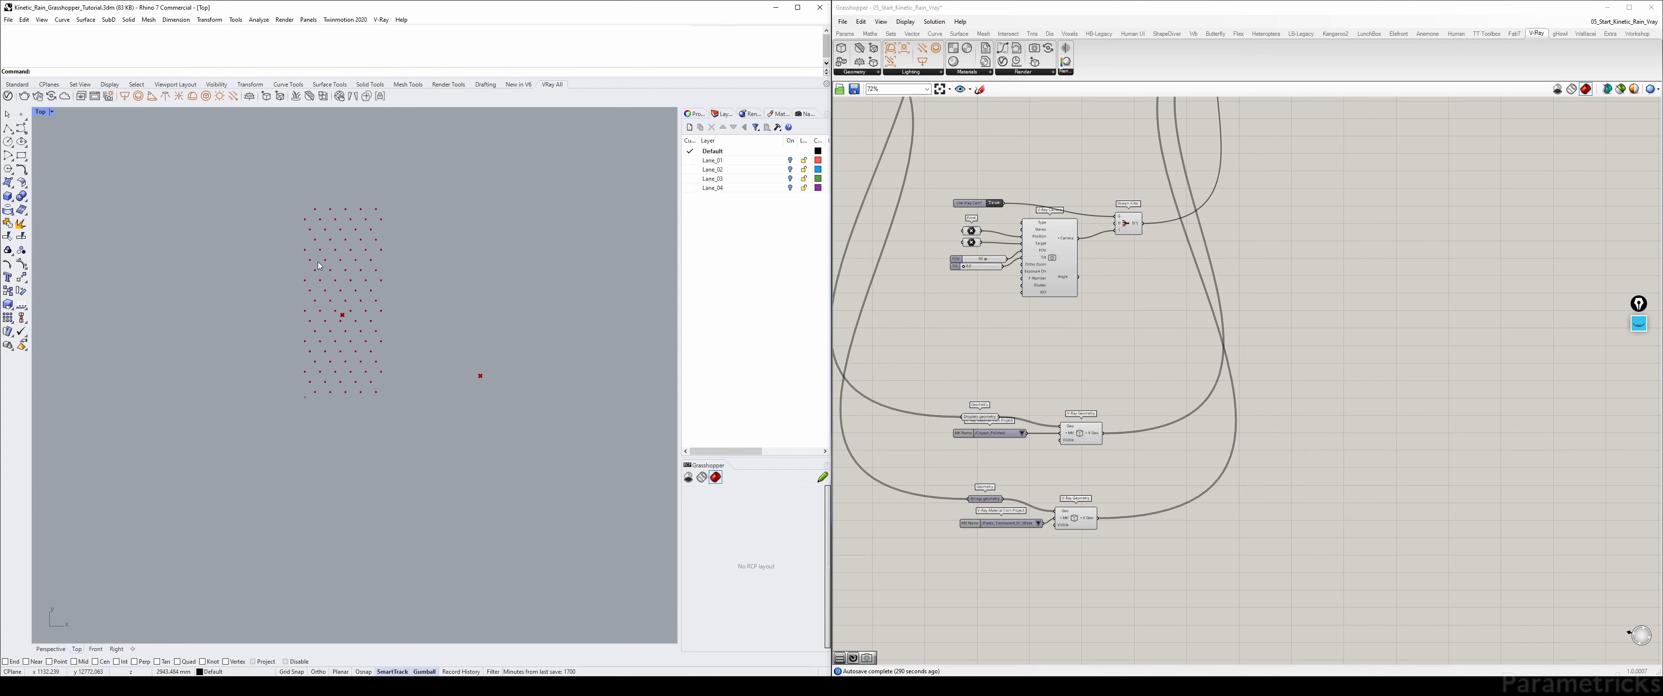
right_drag(343, 295, 335, 352)
right_drag(1027, 367, 1087, 275)
click(381, 432)
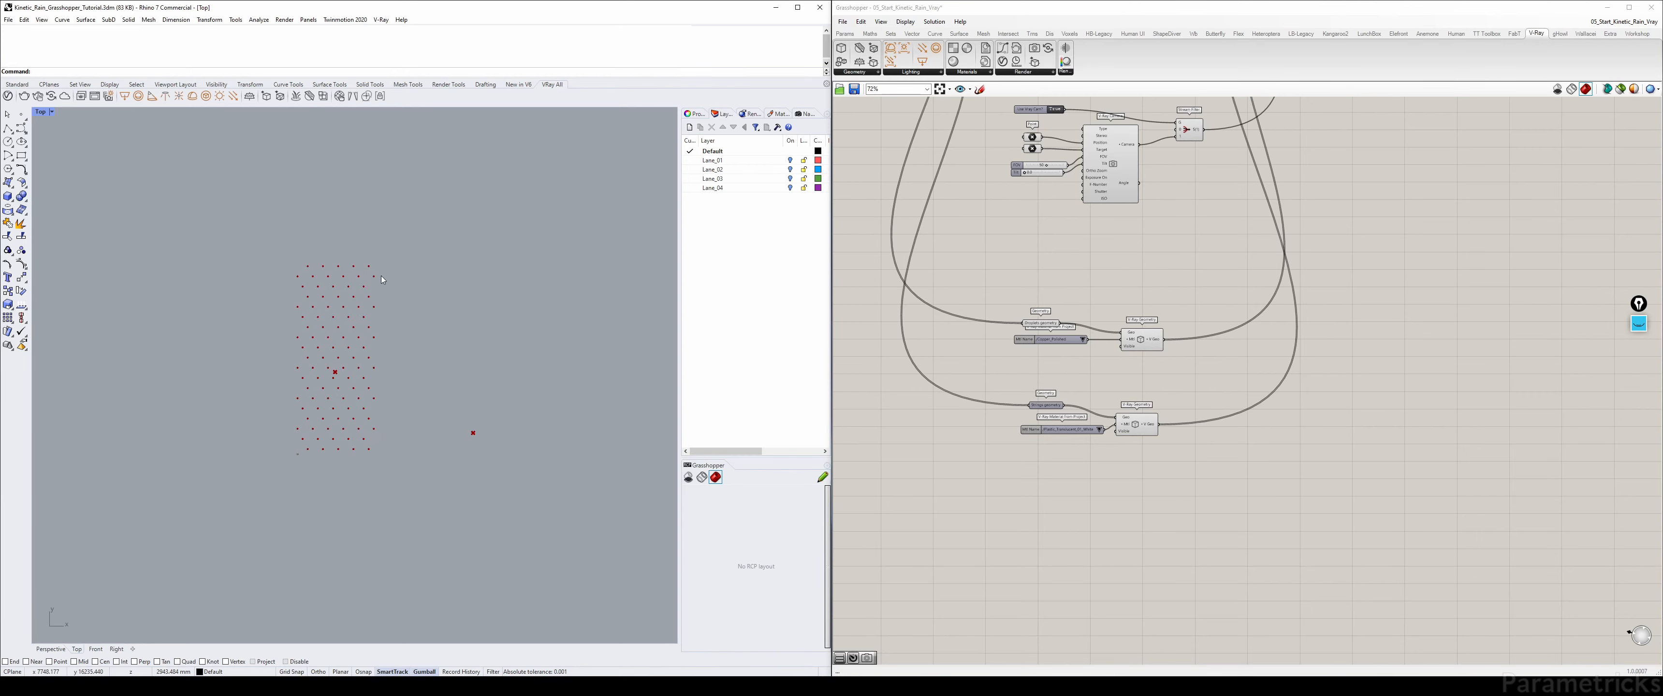
- Duplicate the Starting Points parameter of the Grid Points group, connect the copy to the original and set its wire display to Faint
scroll(1068, 270, down, 8)
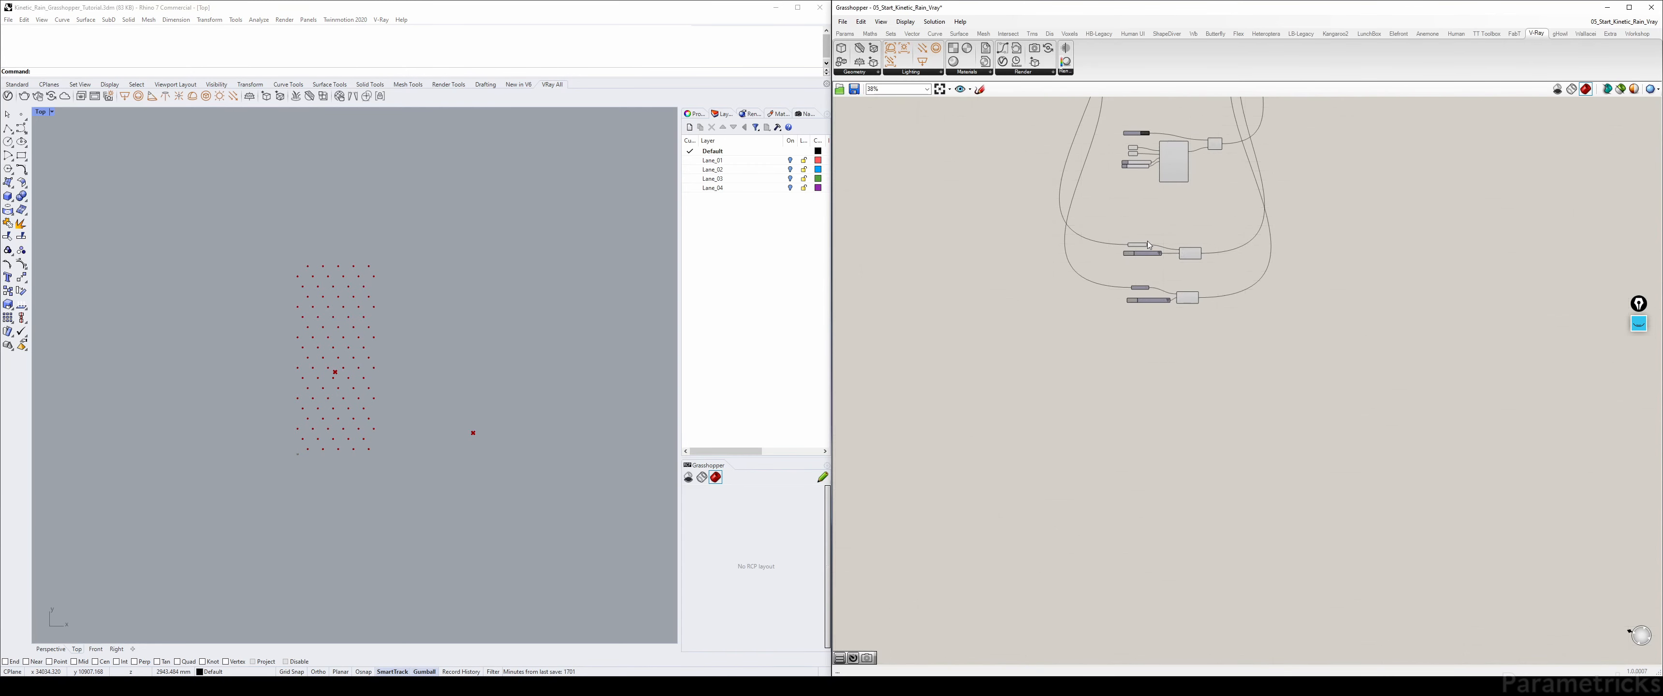
right_drag(846, 242, 1090, 279)
right_drag(888, 233, 1155, 241)
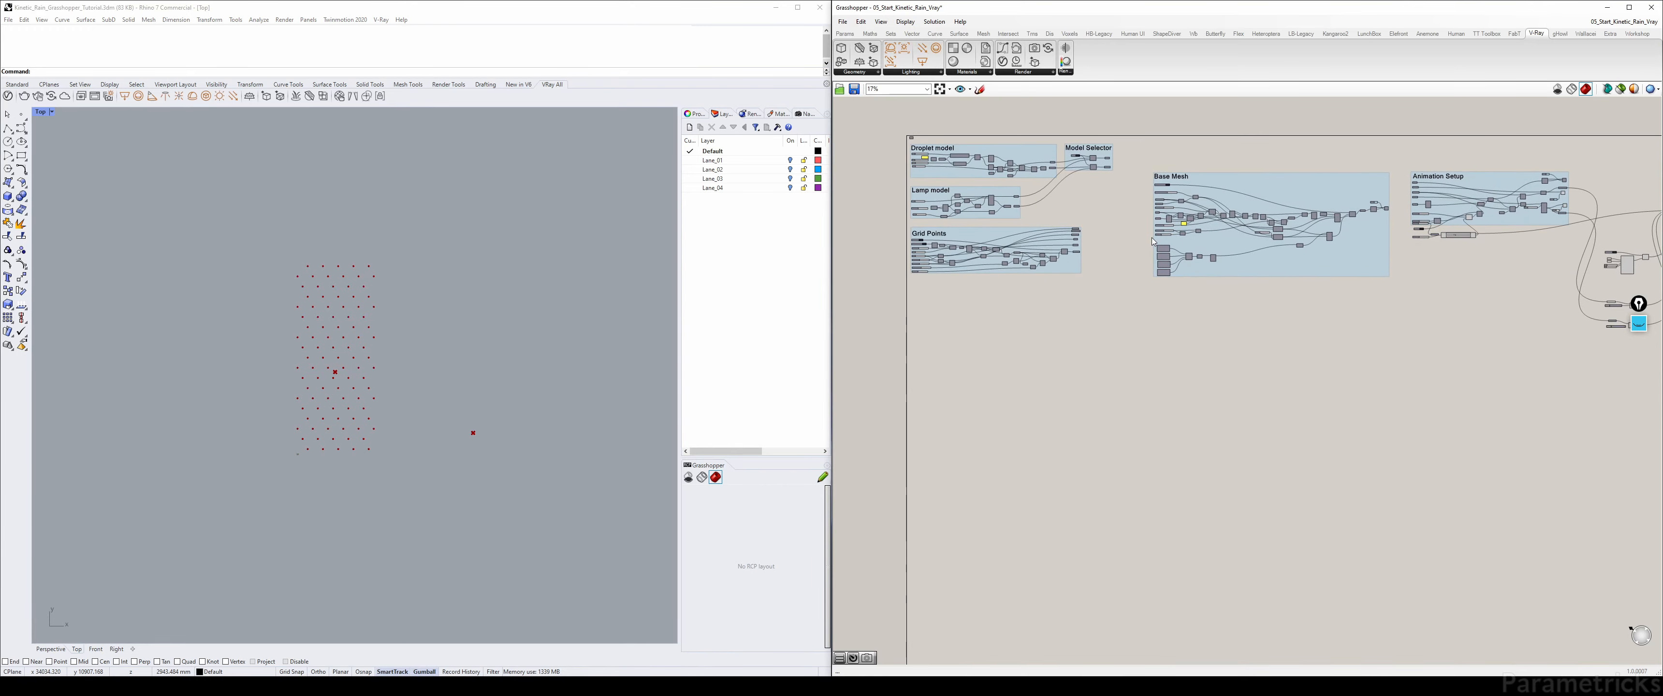
scroll(941, 171, up, 3)
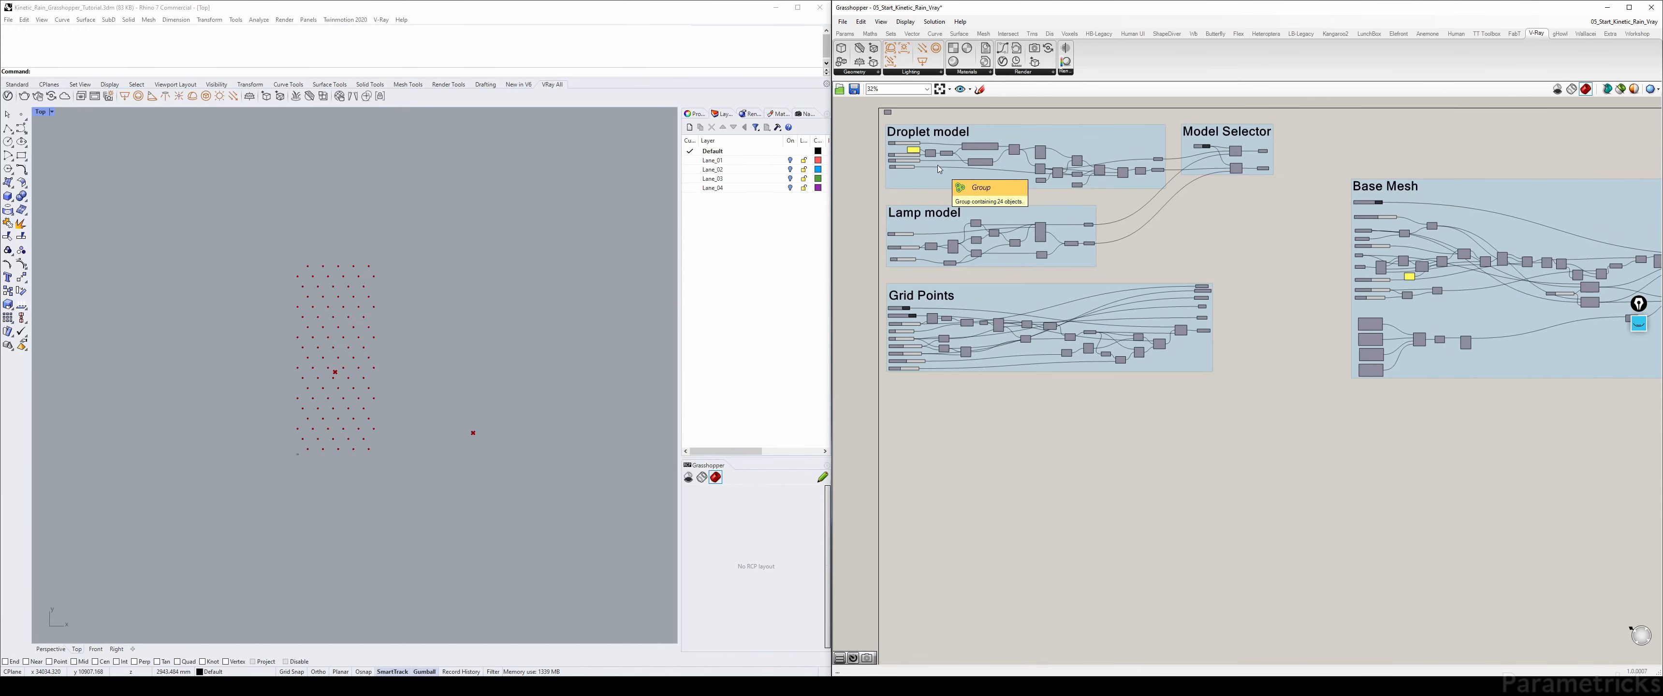
scroll(913, 304, up, 2)
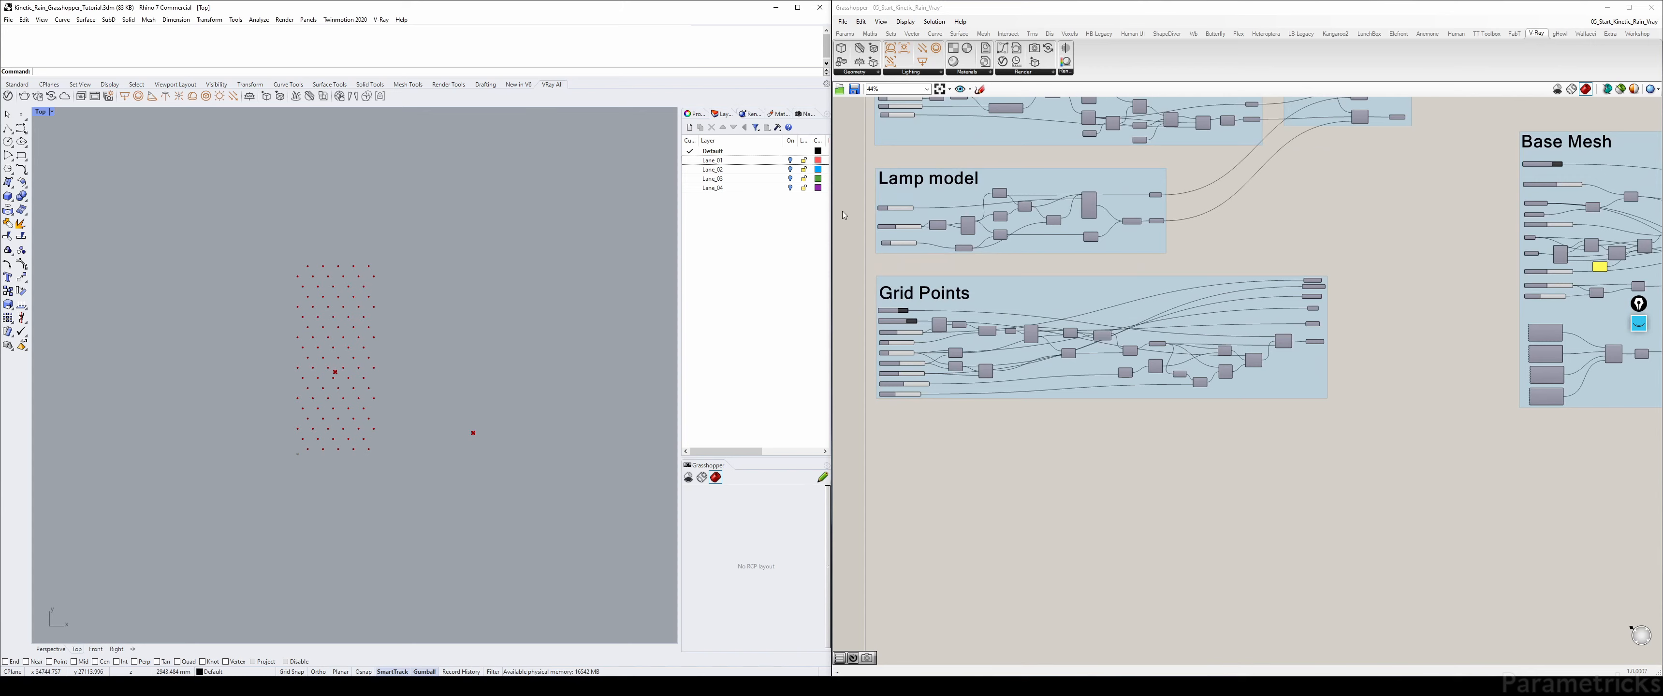
right_drag(915, 102, 920, 250)
right_drag(969, 414, 953, 250)
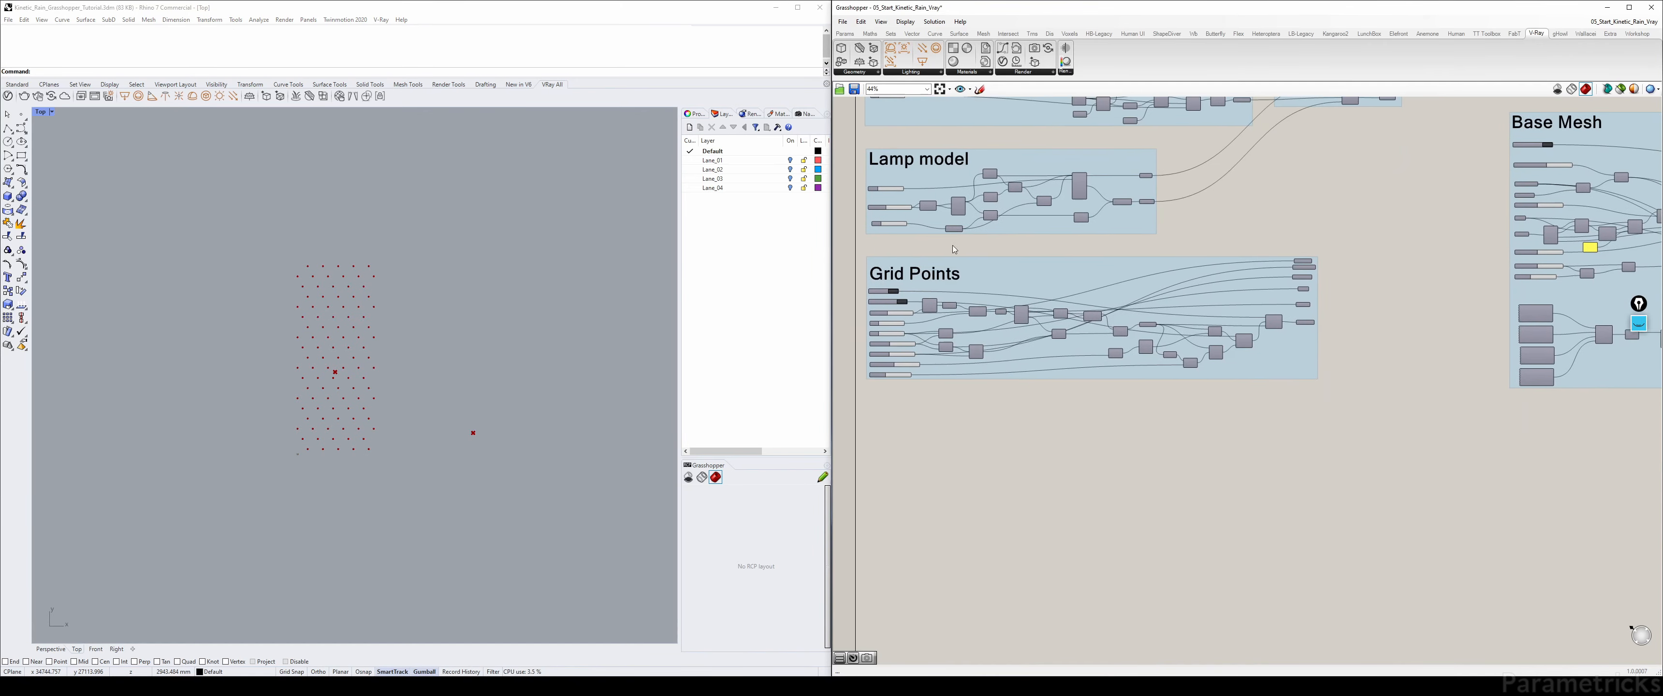
scroll(1001, 259, up, 8)
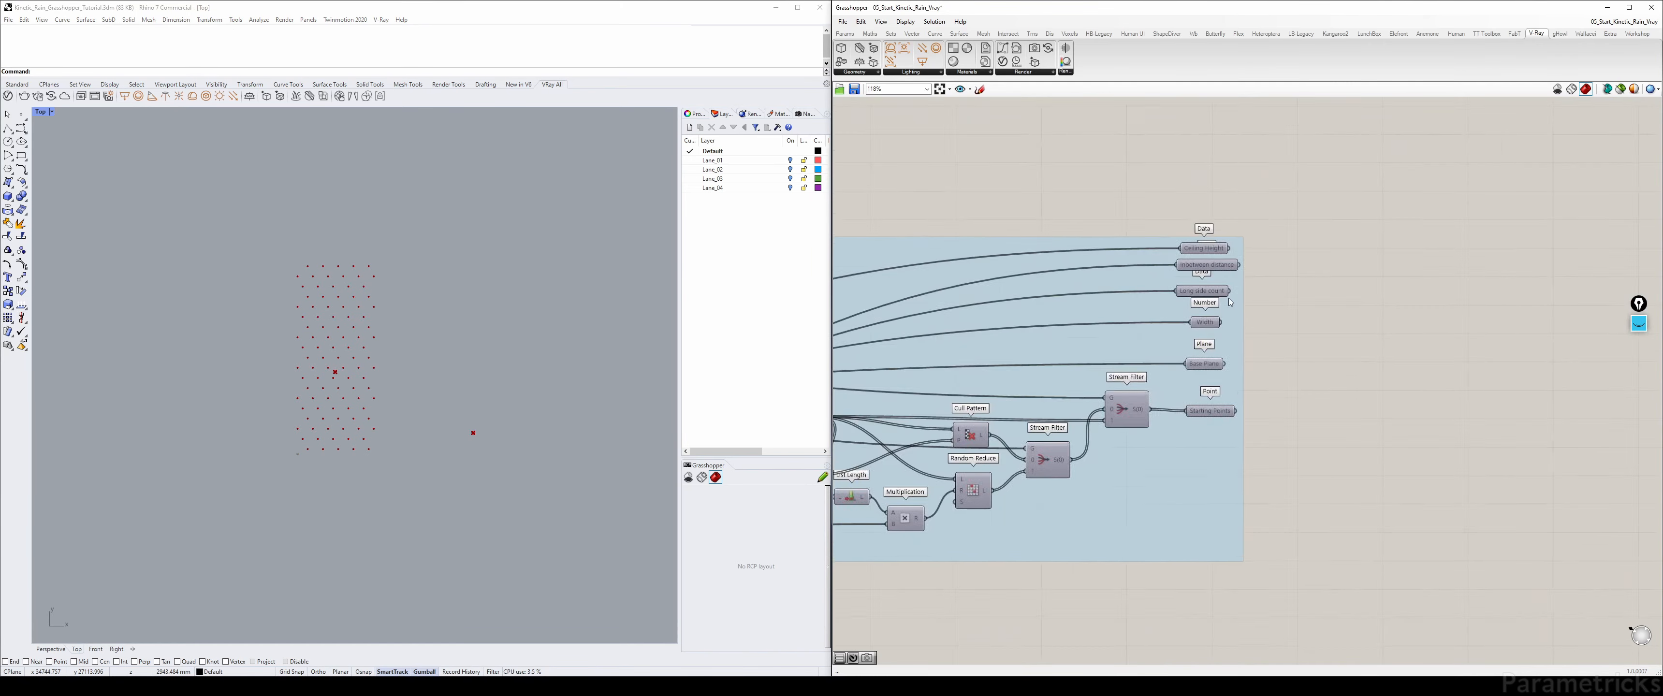
right_drag(1186, 308, 1070, 323)
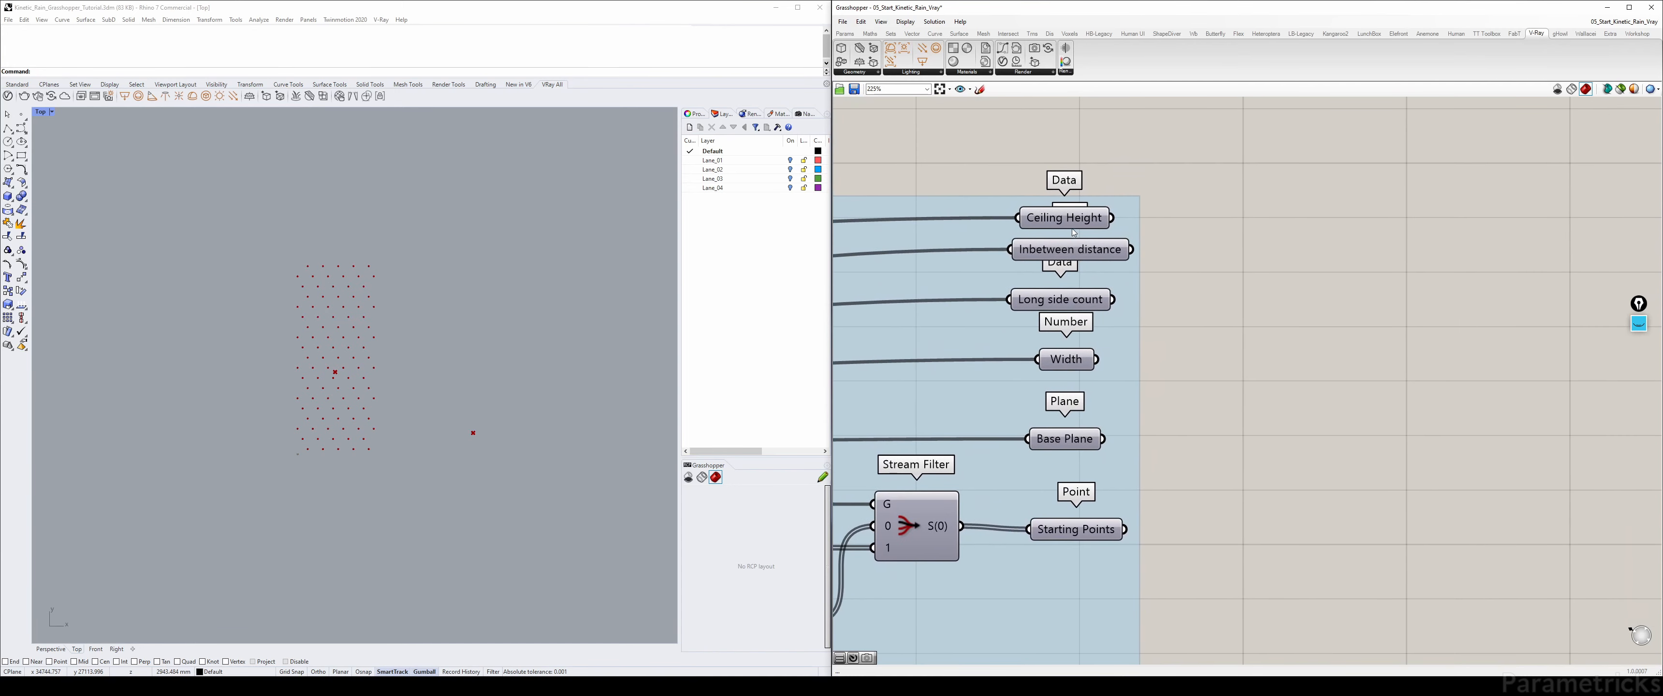
click(1101, 528)
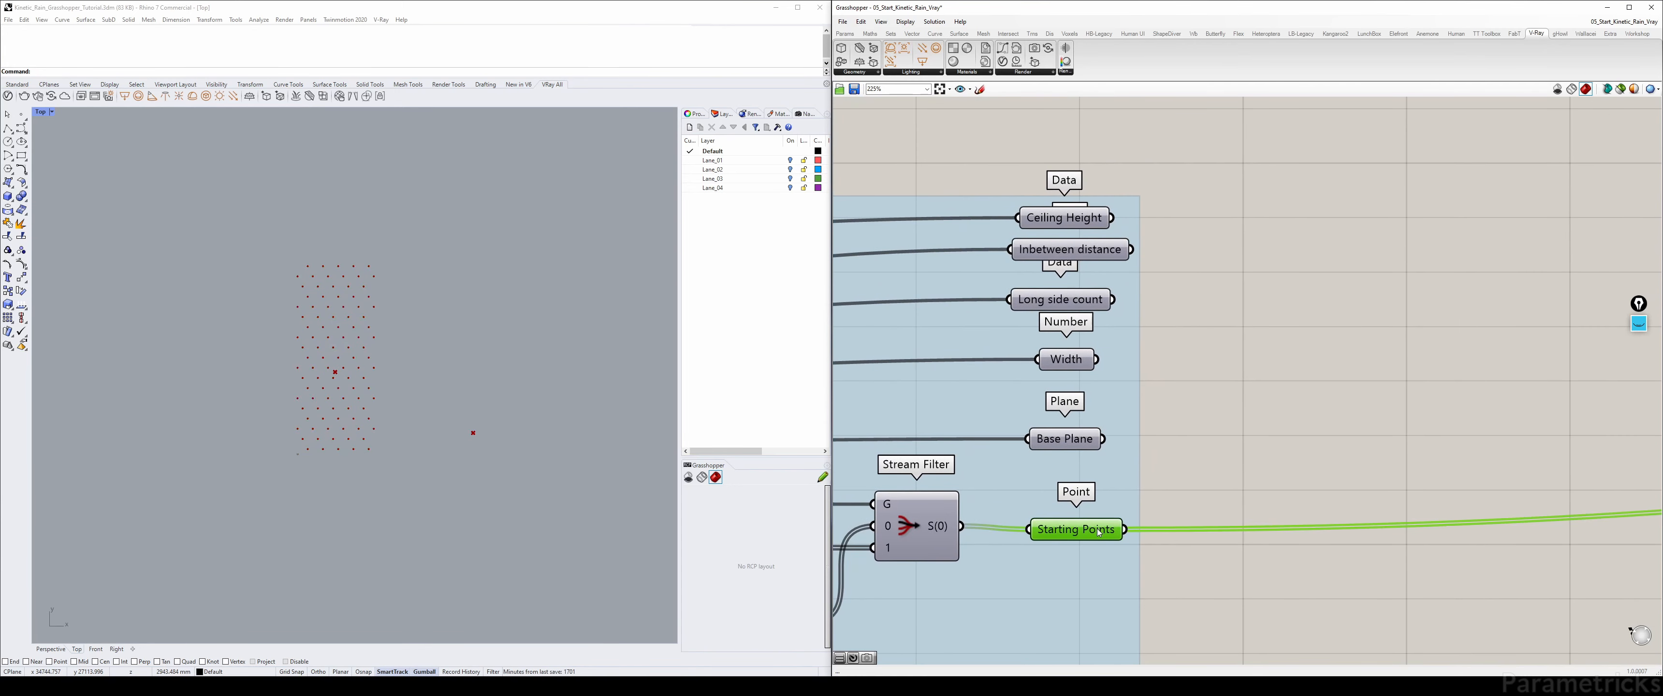
alt+drag(1096, 533, 1294, 478)
drag(1127, 529, 1227, 474)
right_click(1255, 473)
mouse_move(1336, 524)
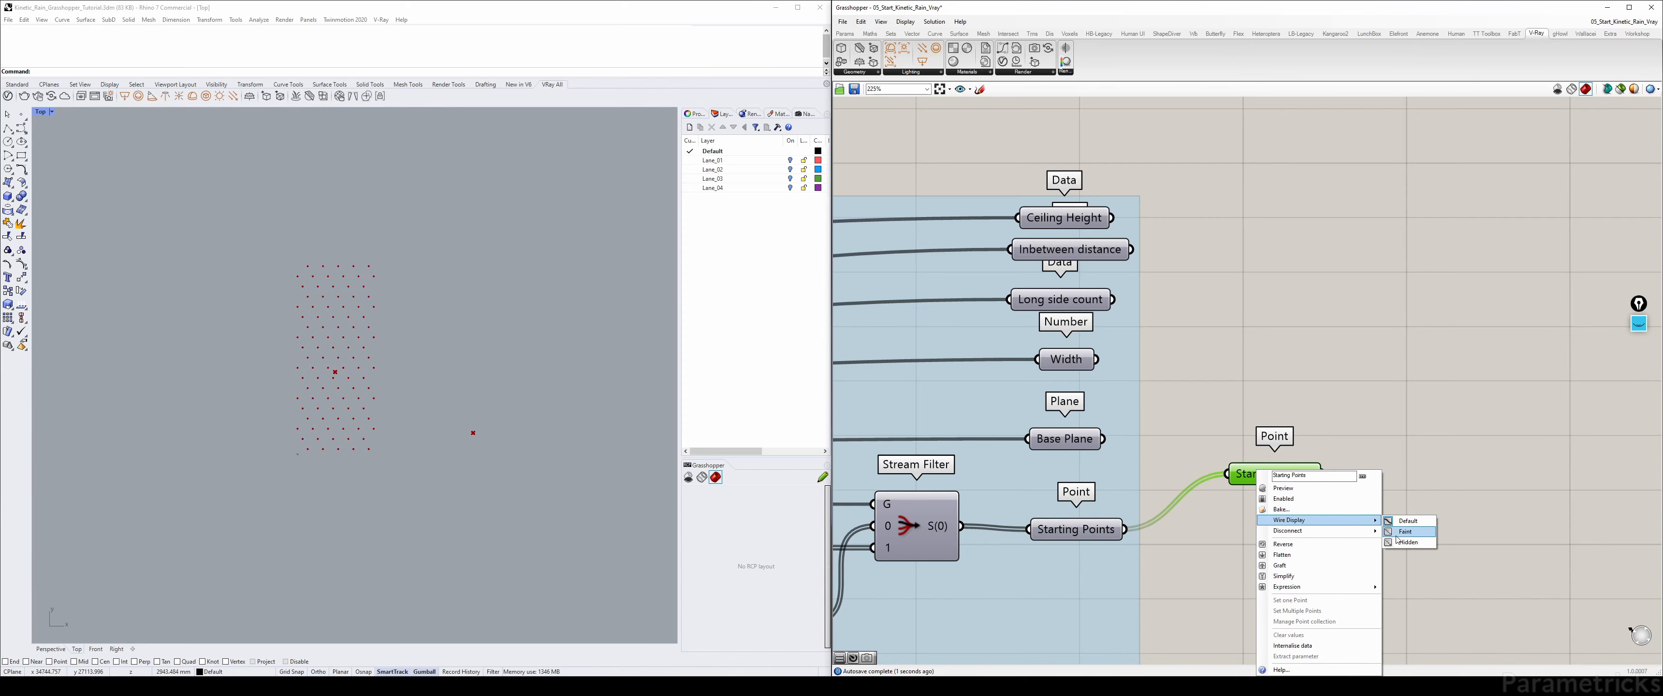
click(1407, 530)
- Move the Starting Points copy below the strings' V-Ray Geometry setup and toggle its preview on and off
scroll(1093, 274, down, 4)
scroll(1041, 246, down, 6)
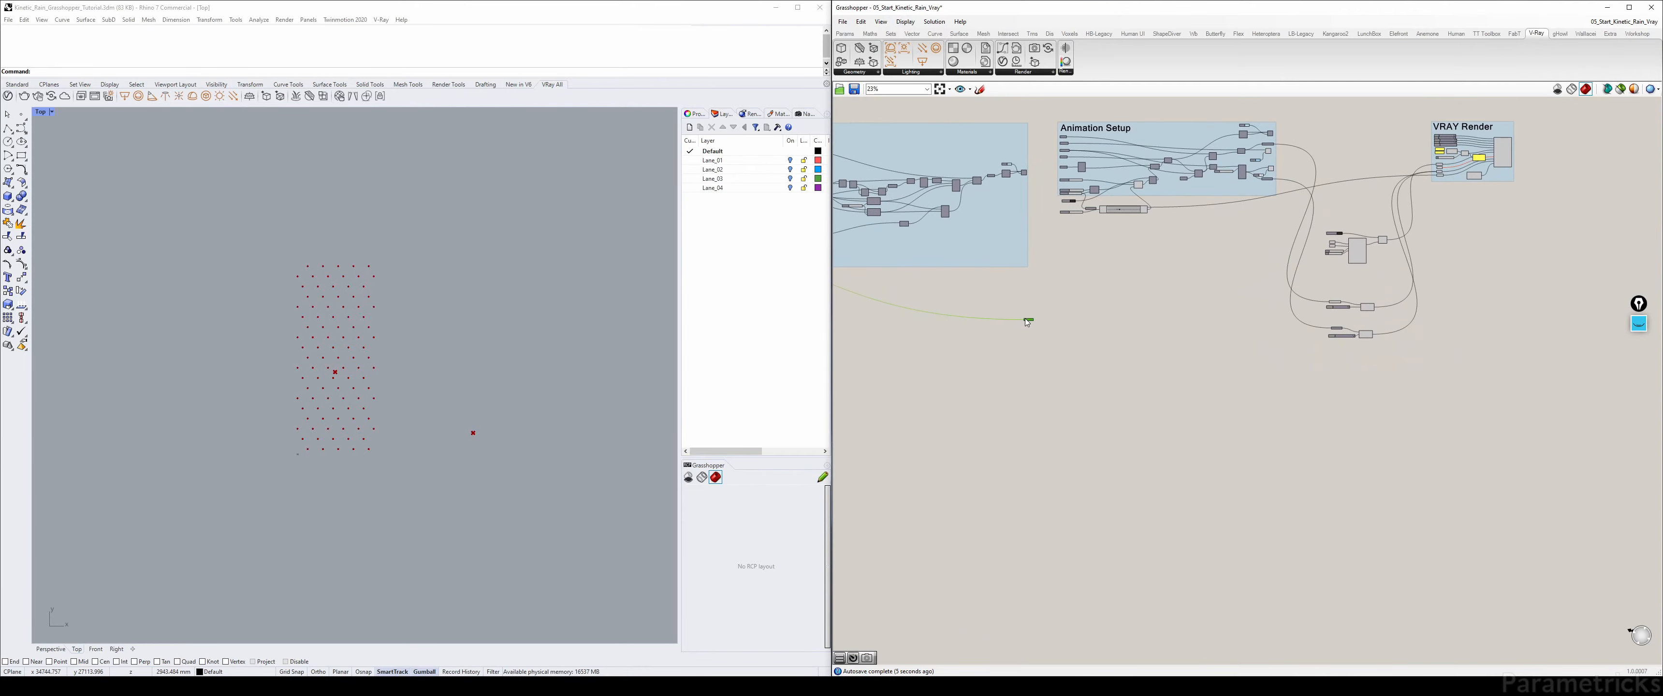
click(1347, 358)
scroll(1347, 358, up, 6)
drag(1336, 344, 1300, 380)
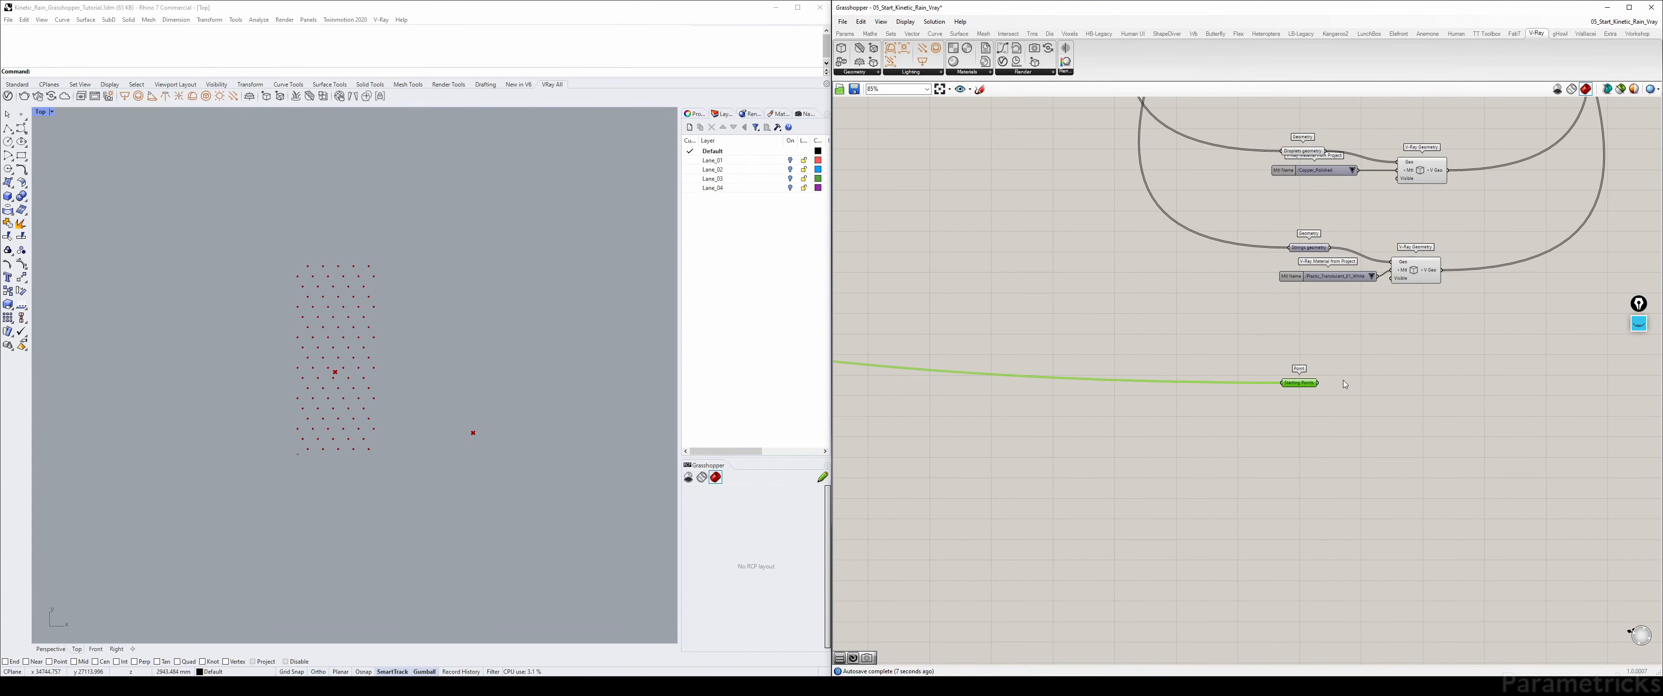
scroll(1344, 380, up, 2)
right_drag(1346, 379, 1087, 377)
key(ctrl+q)
key(ctrl+q)
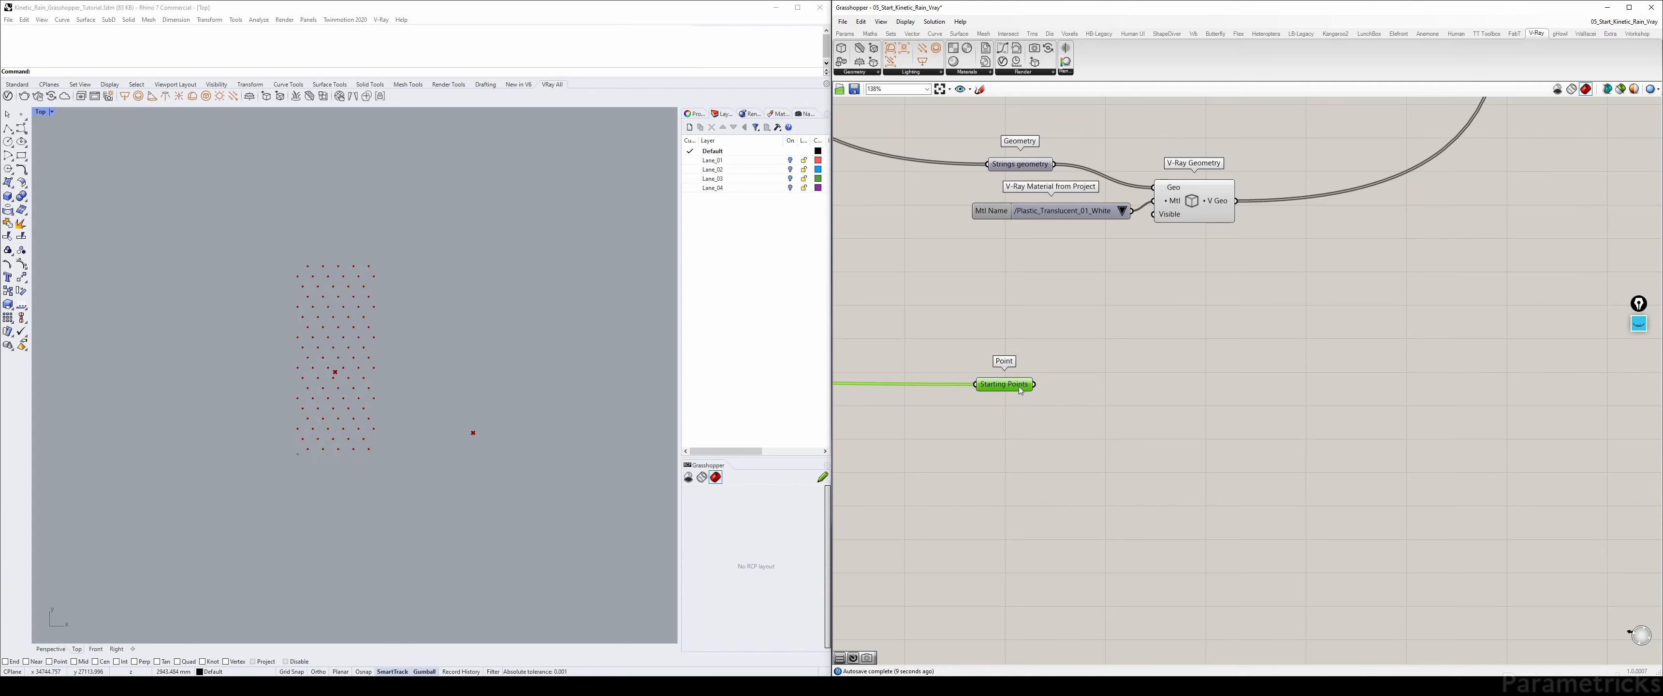
- Add the arithmetic Average component, feed it the Starting Points and check the averaged point in the four-viewport layout
double_click(1110, 375)
click(399, 327)
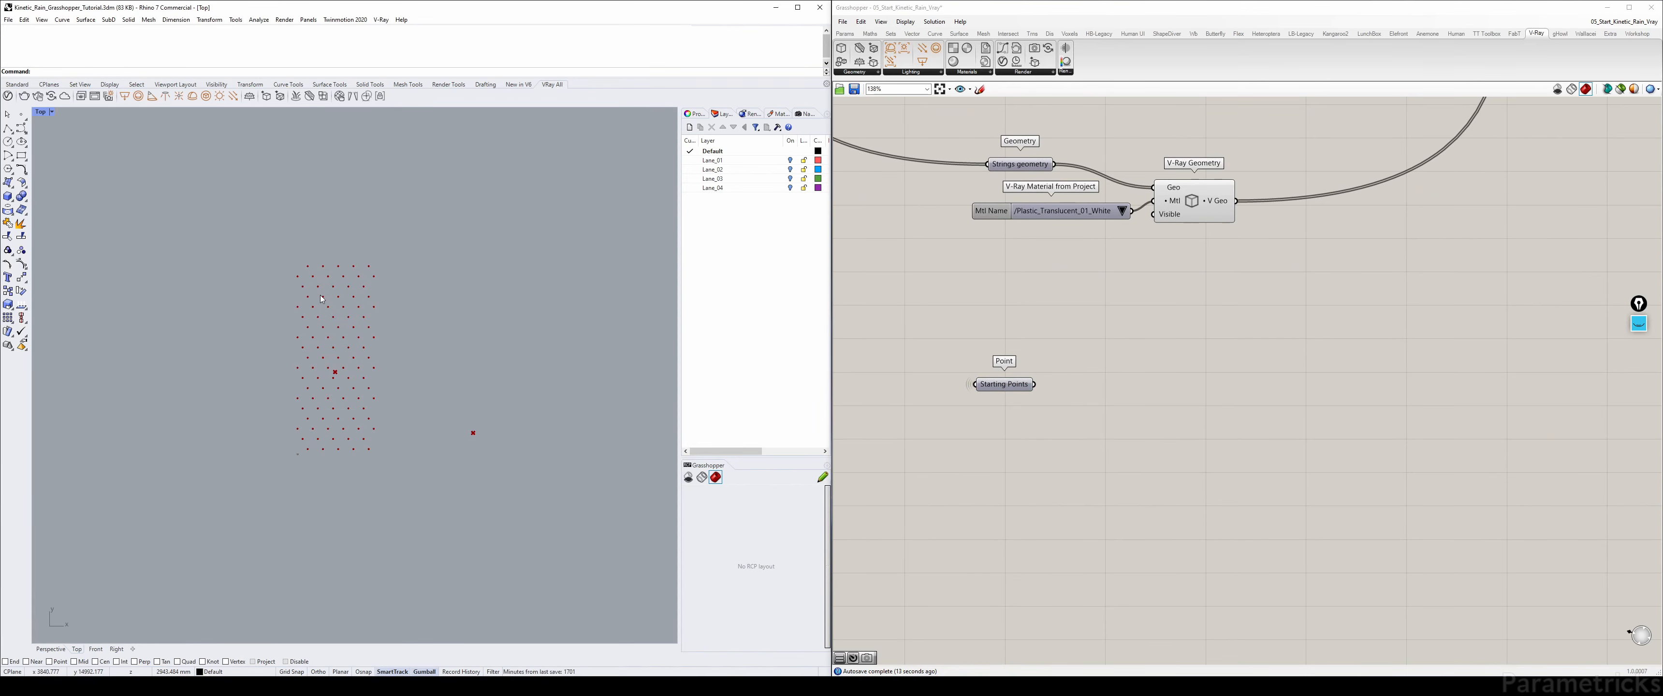
double_click(1080, 355)
text(aver)
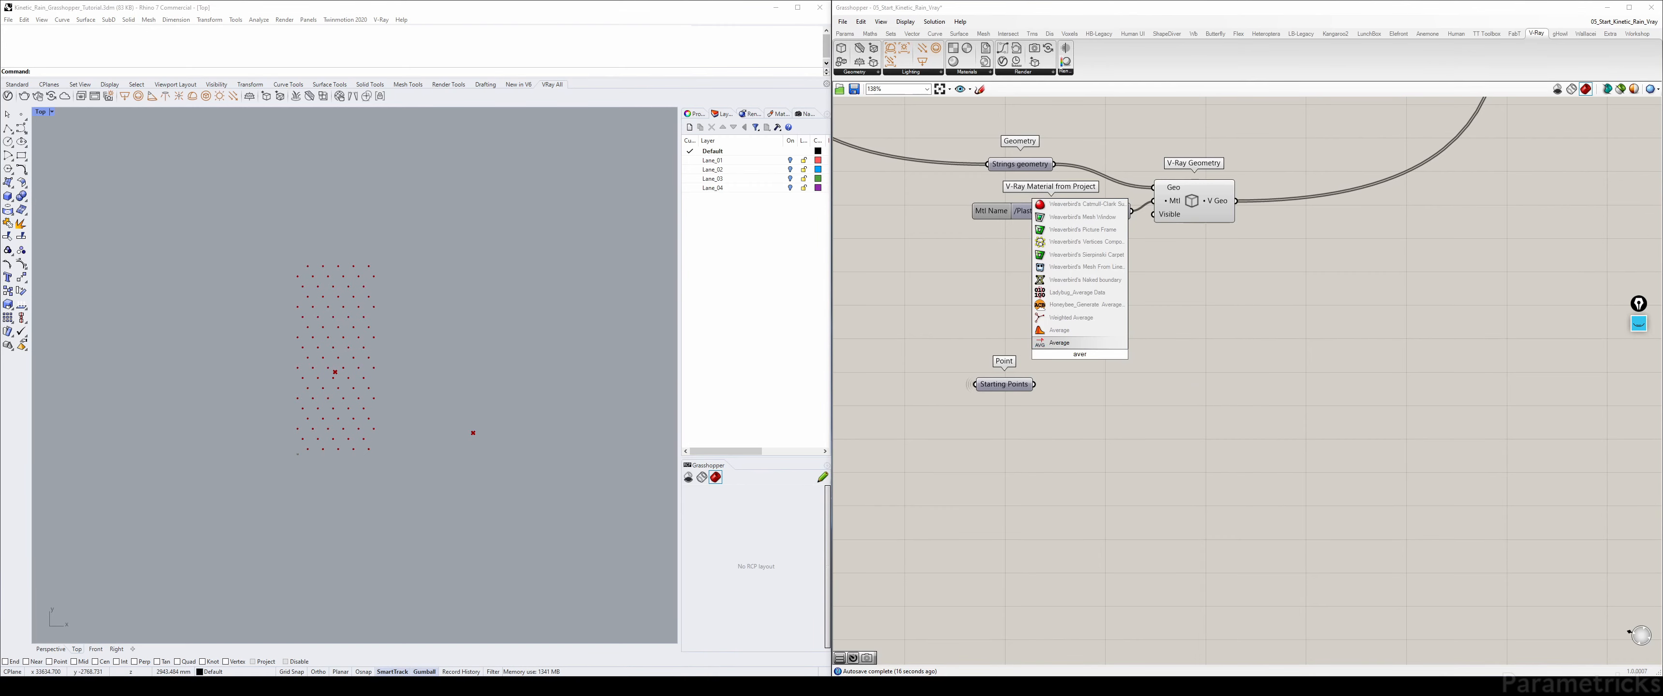
key(Up)
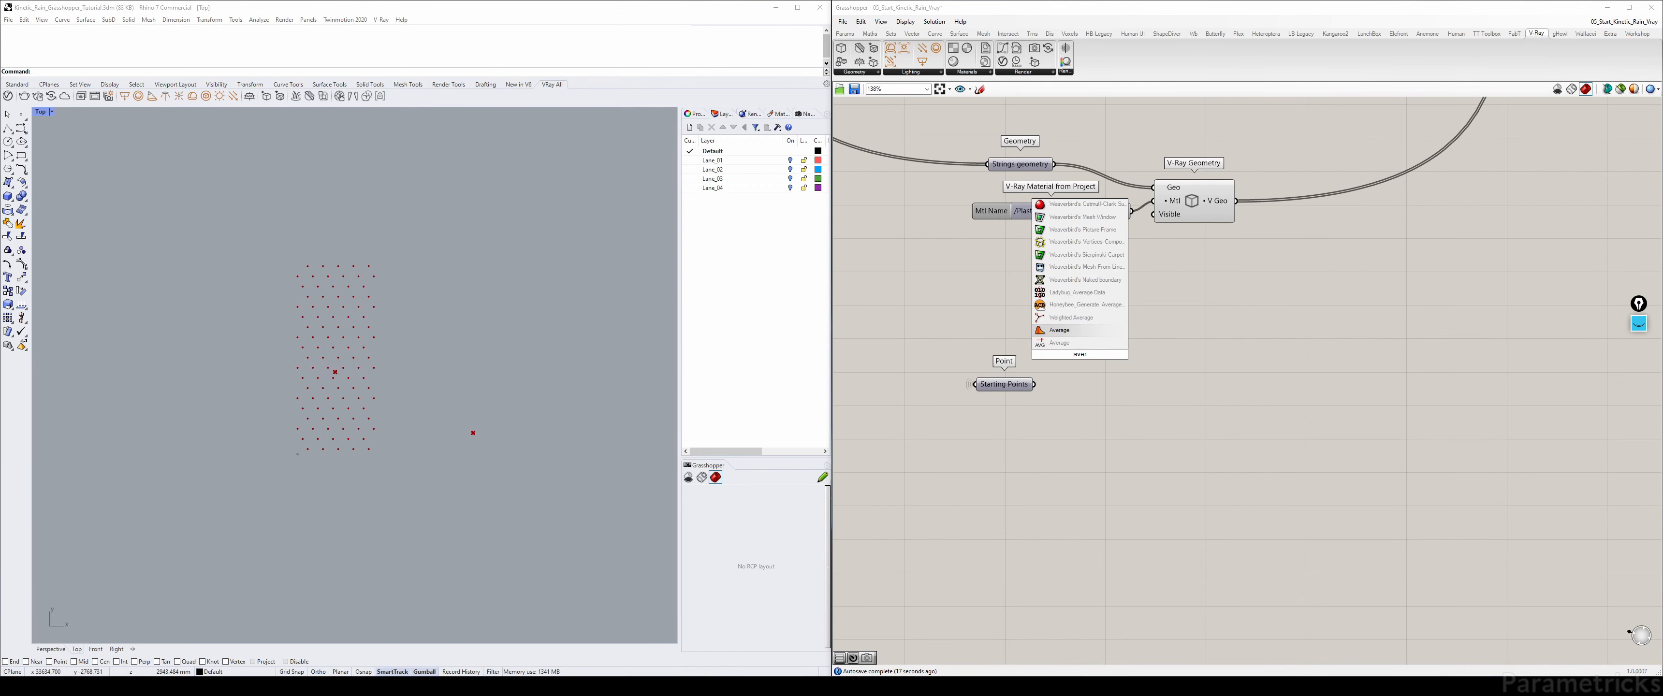
key(Return)
scroll(1069, 357, up, 2)
drag(1022, 394, 1084, 397)
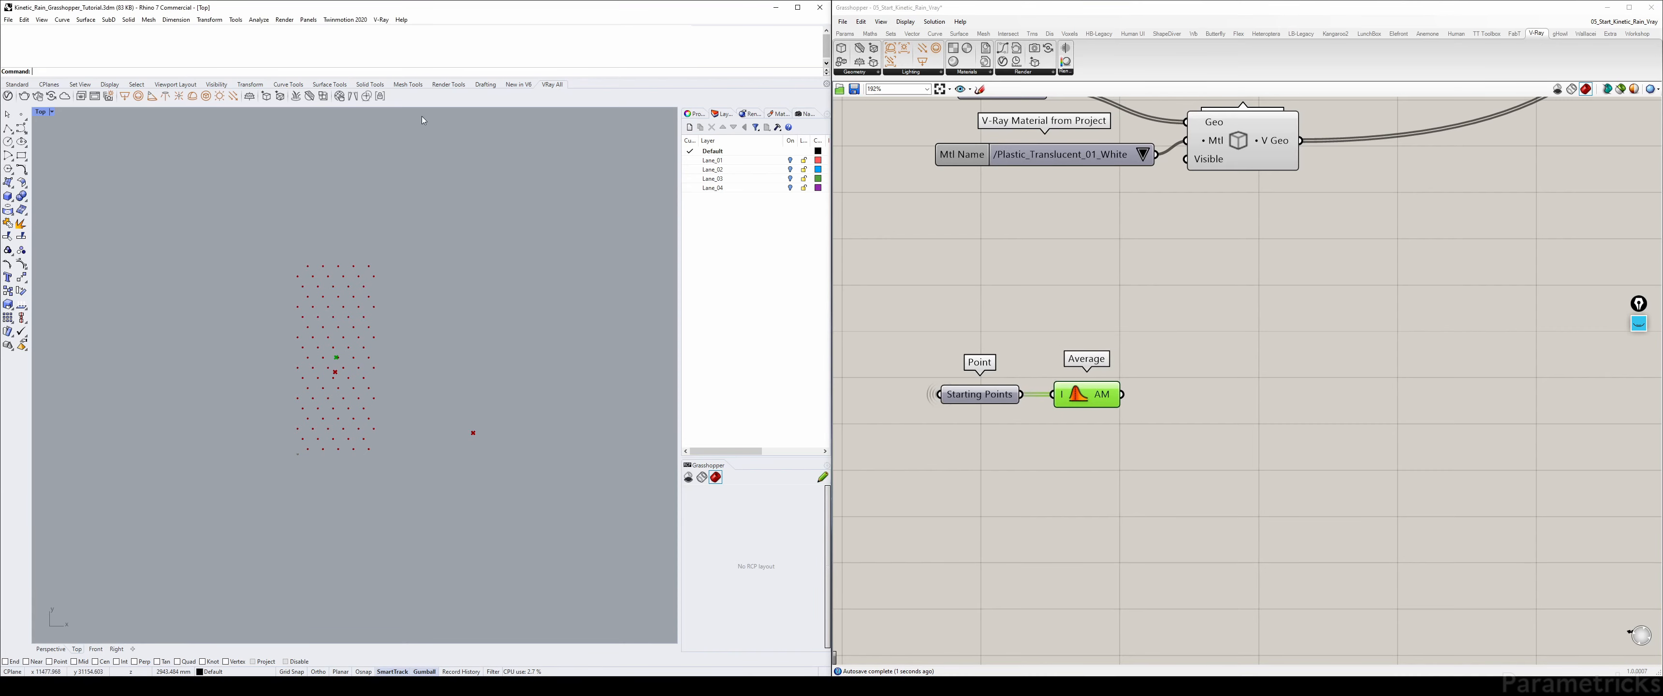
double_click(39, 113)
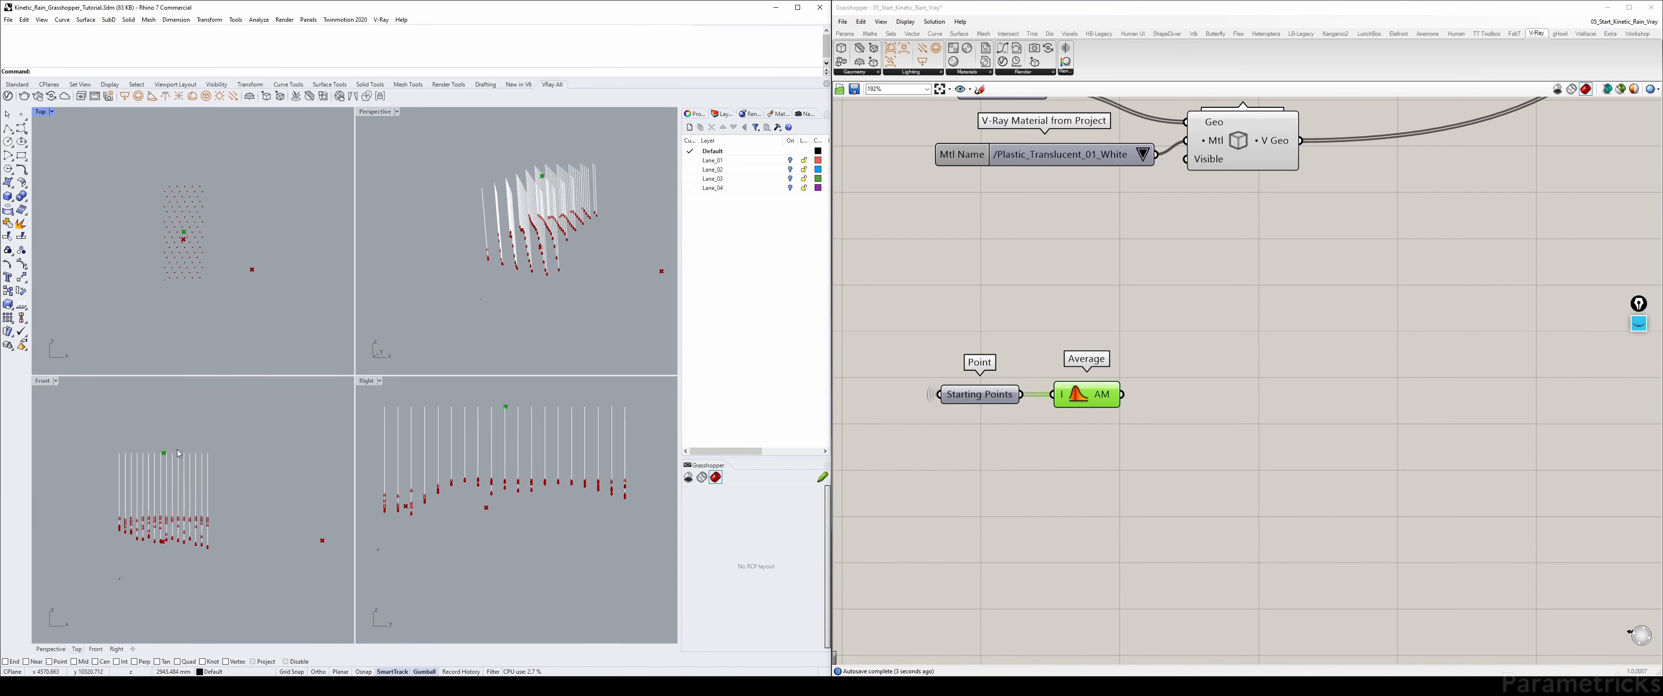
double_click(39, 113)
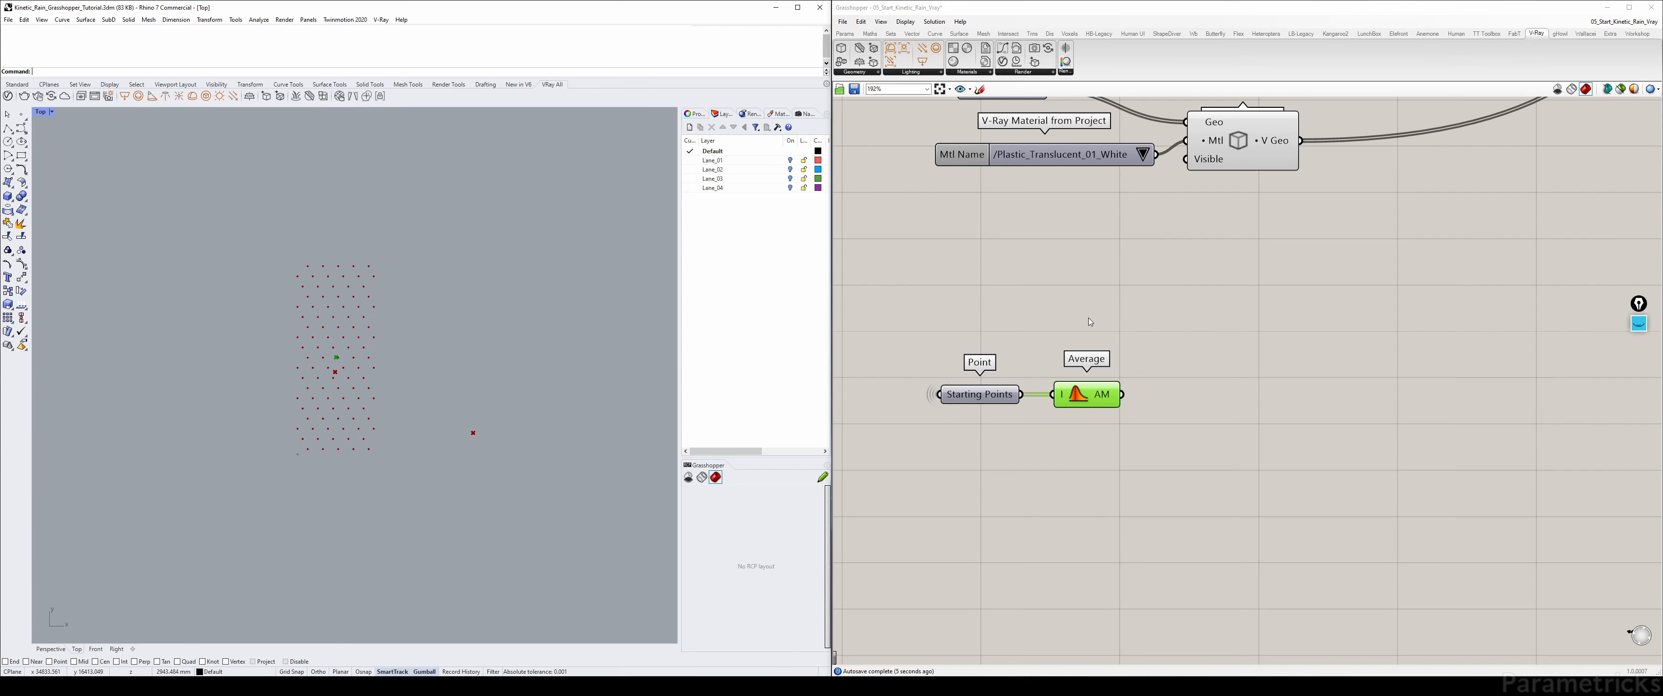
right_drag(1165, 373, 1111, 323)
double_click(1147, 354)
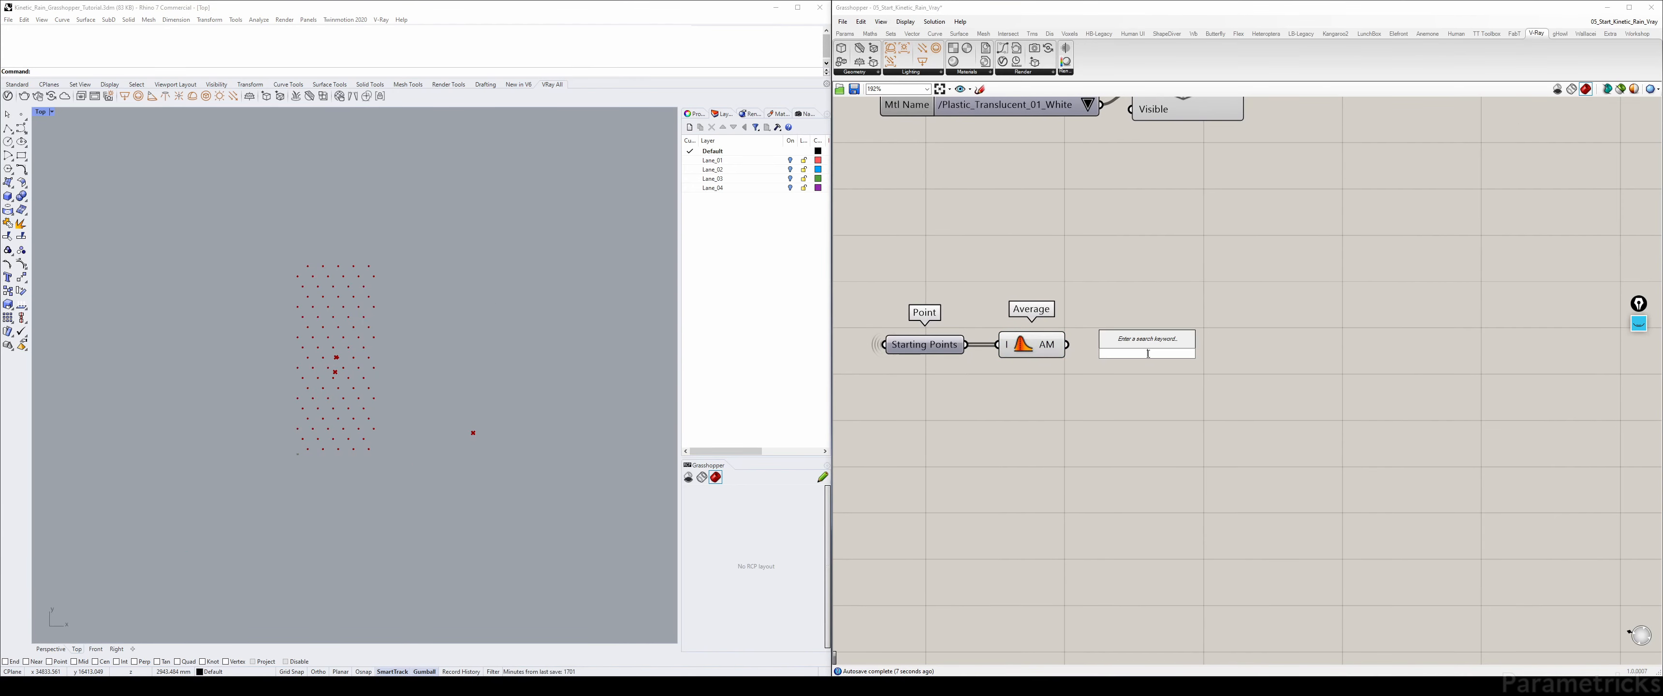
text(plane)
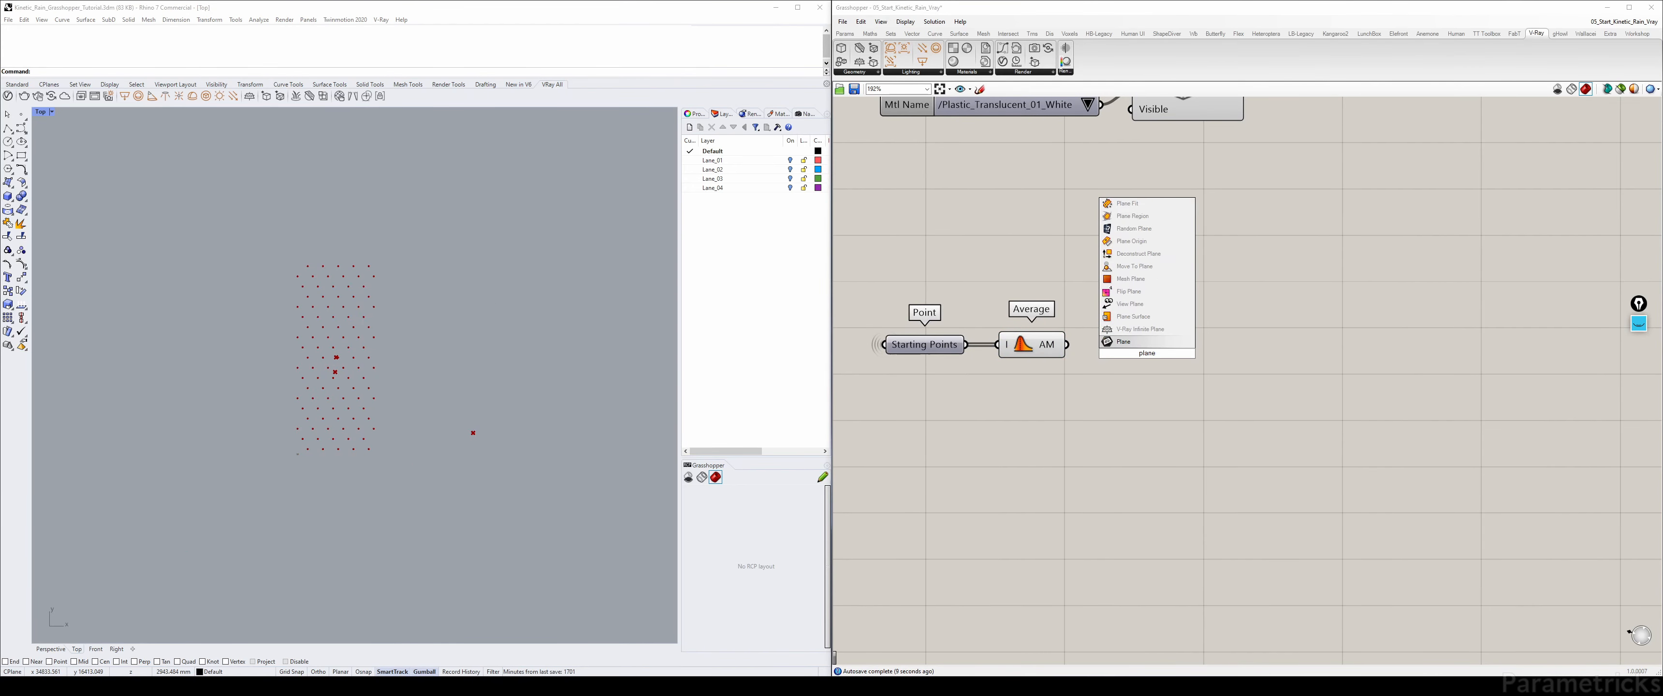
text( xy)
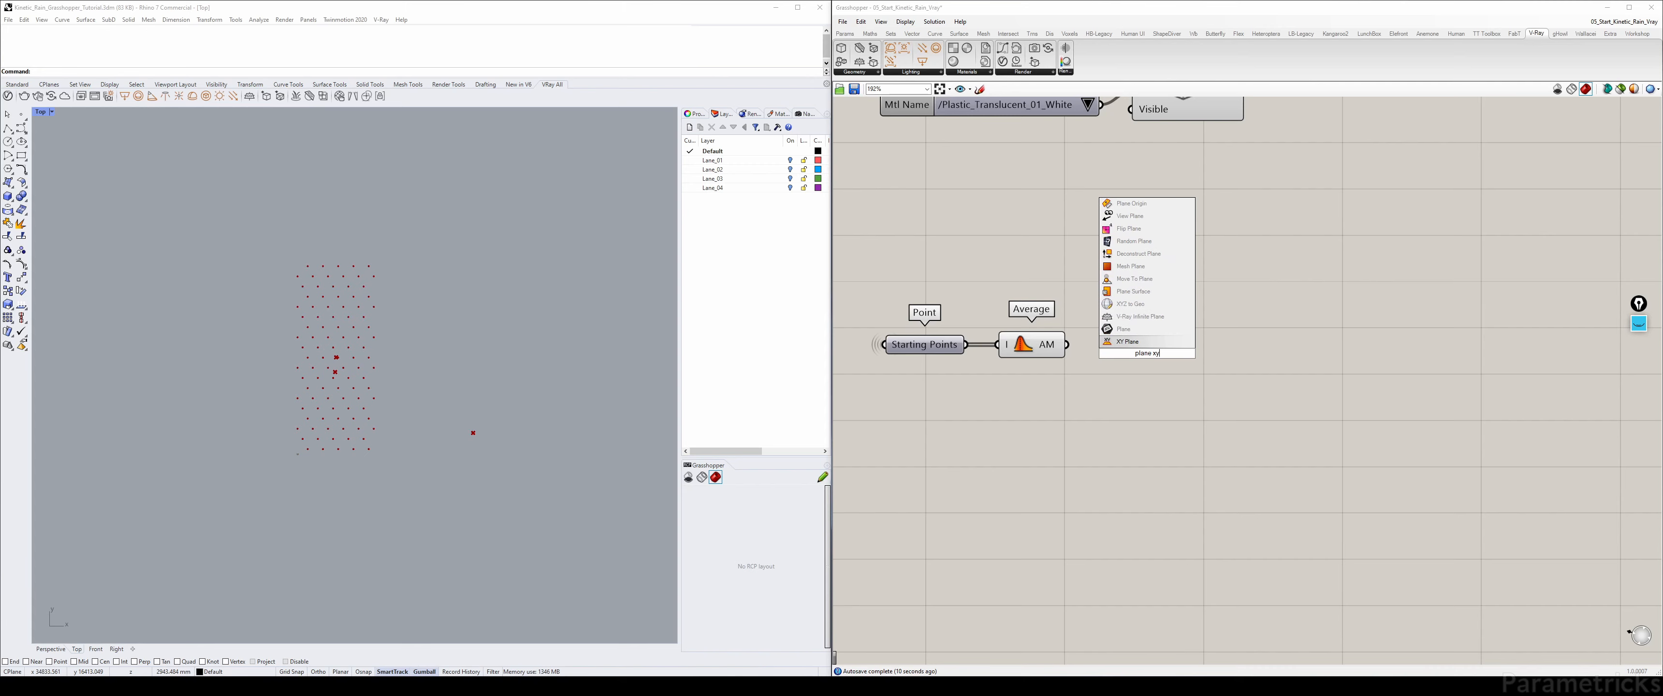
click(1044, 241)
double_click(1165, 317)
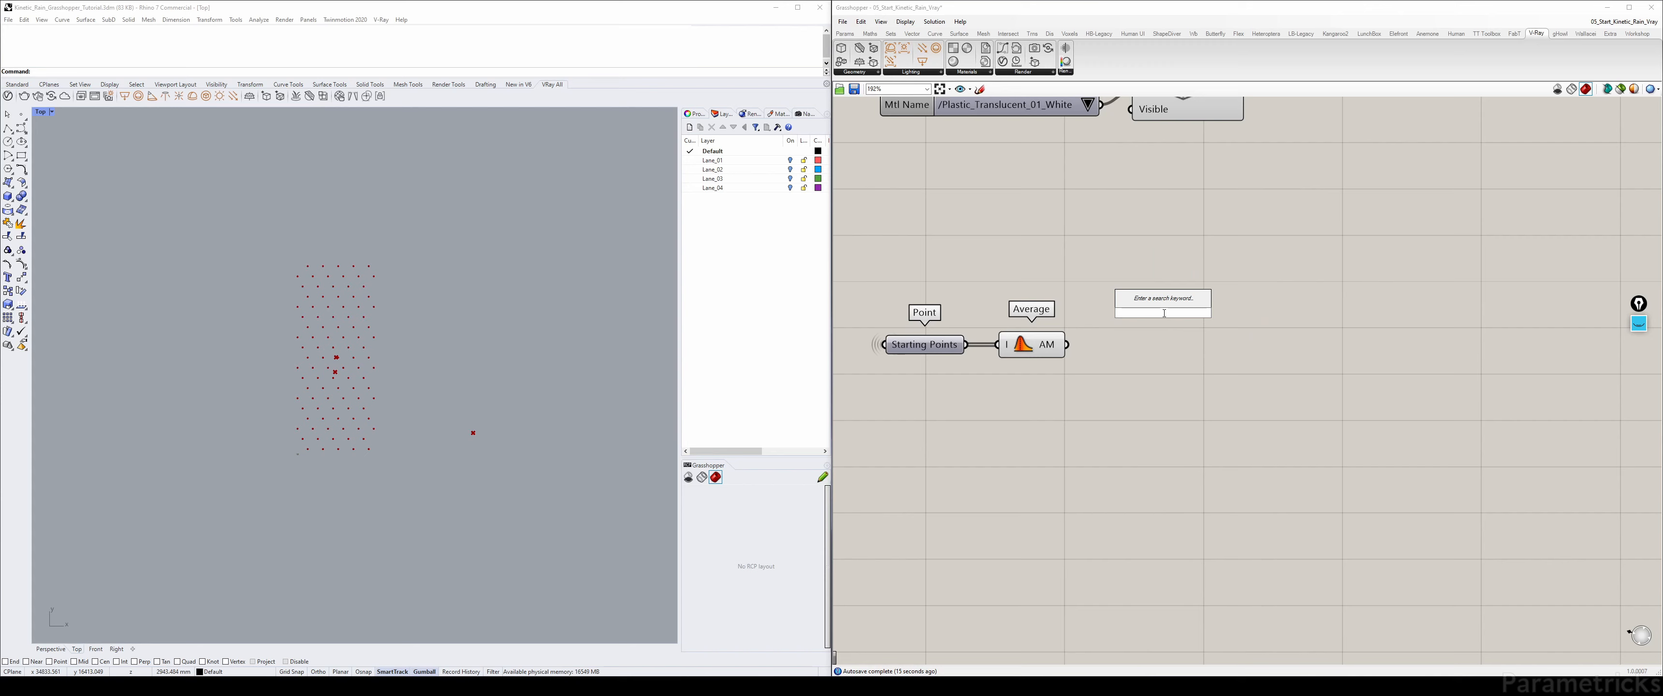
text(plane)
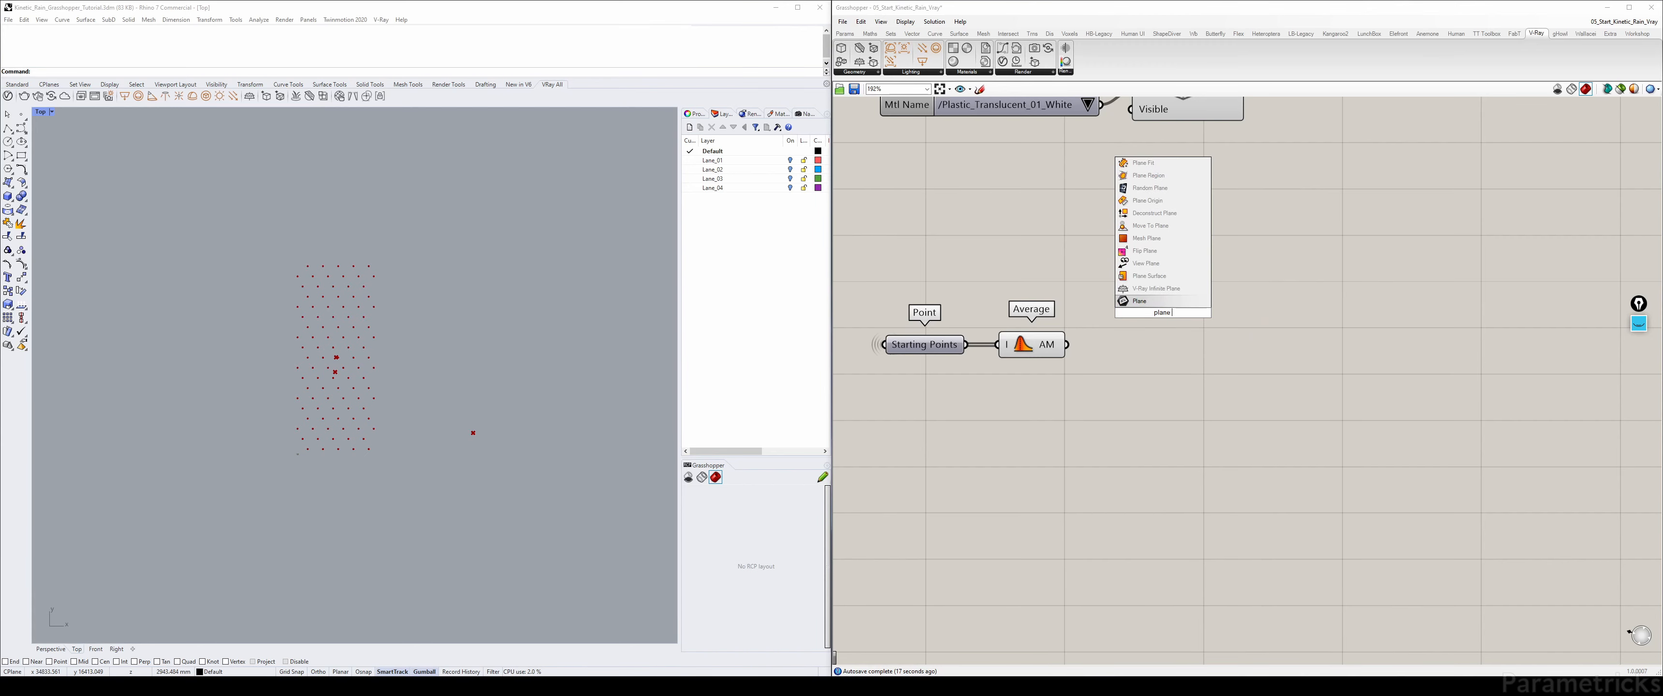
key(BackSpace)
key(BackSpace)
key(BackSpace)
key(BackSpace)
key(BackSpace)
text(surface)
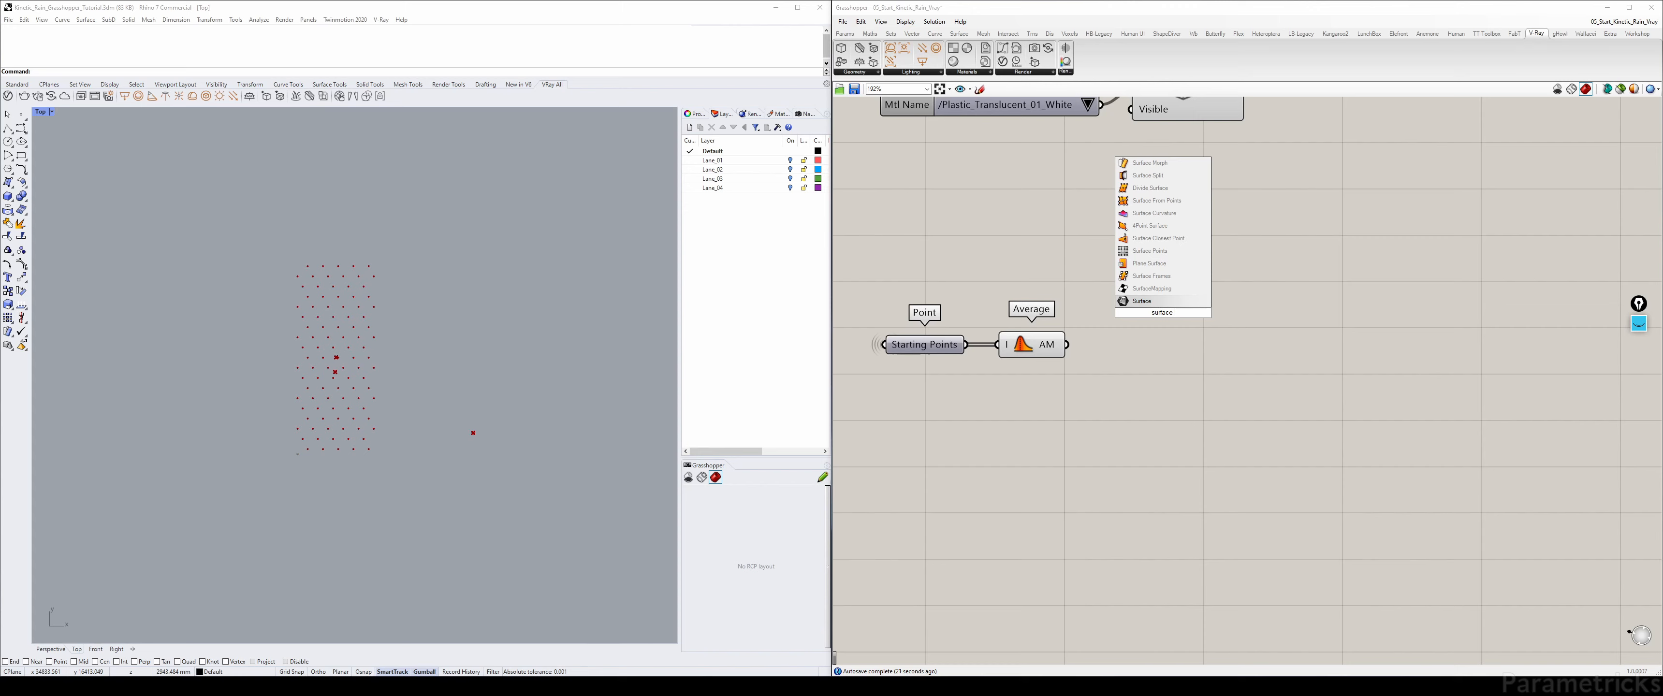
text( con)
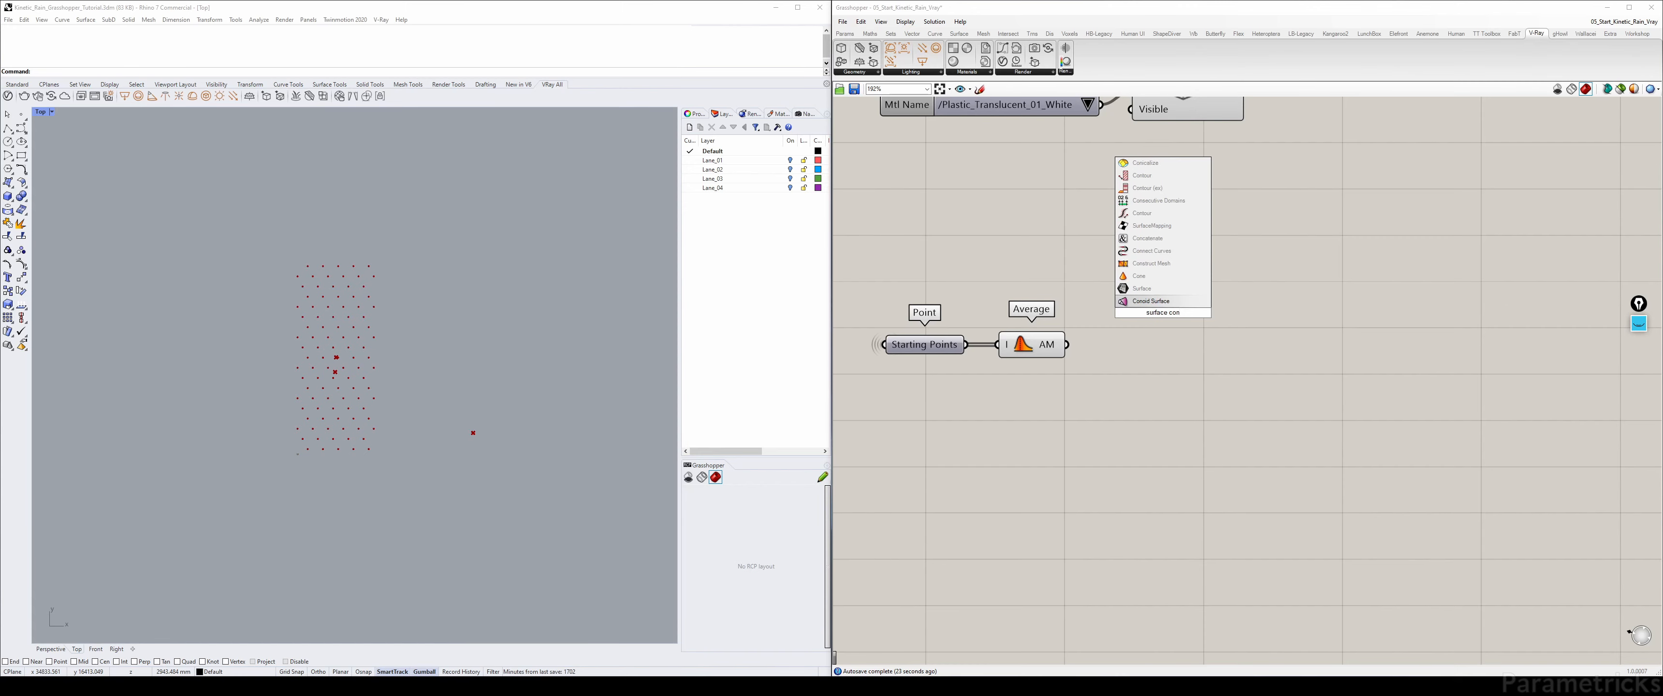
click(1045, 187)
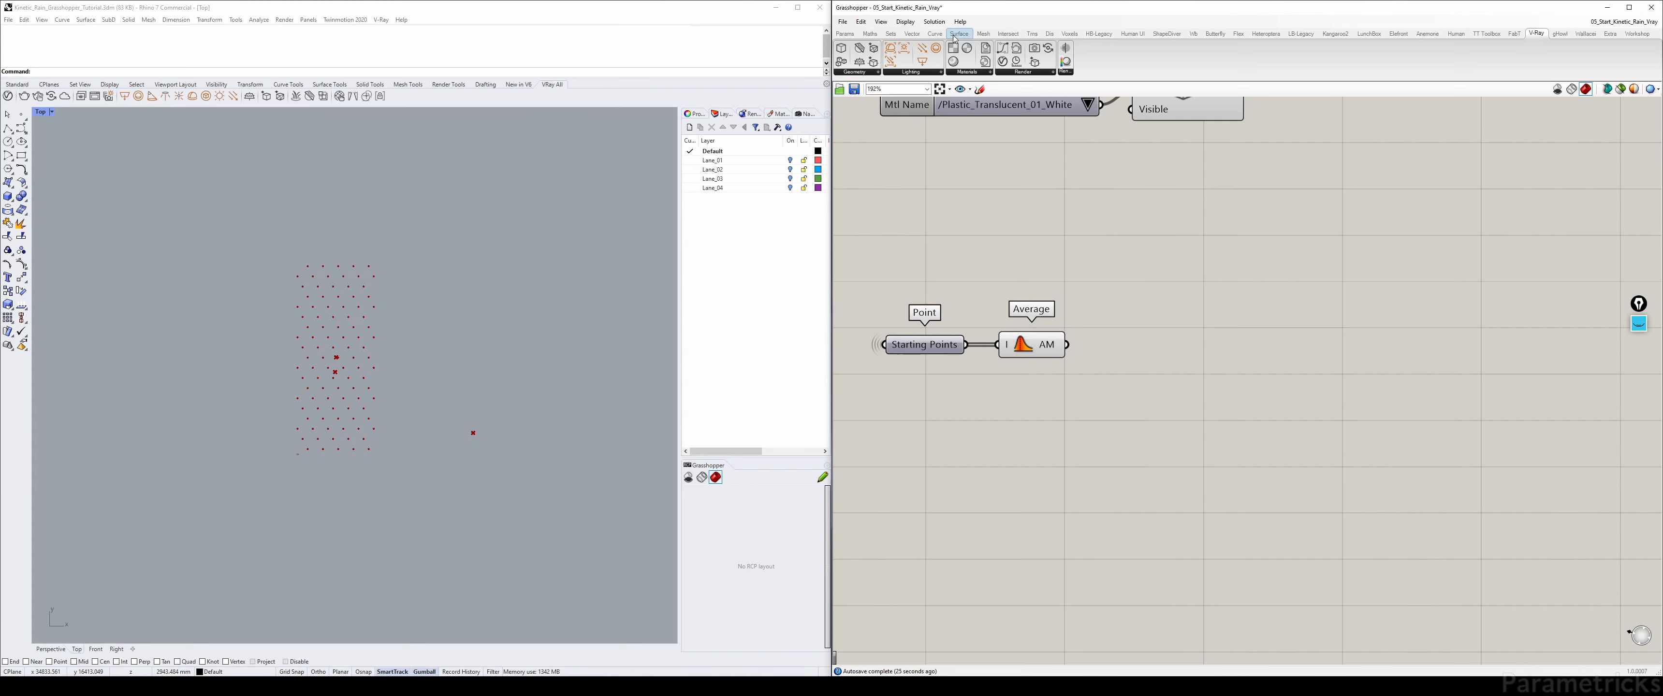
- Add a Plane Surface component beside Average and connect the averaged point to its base plane input
click(956, 36)
click(997, 73)
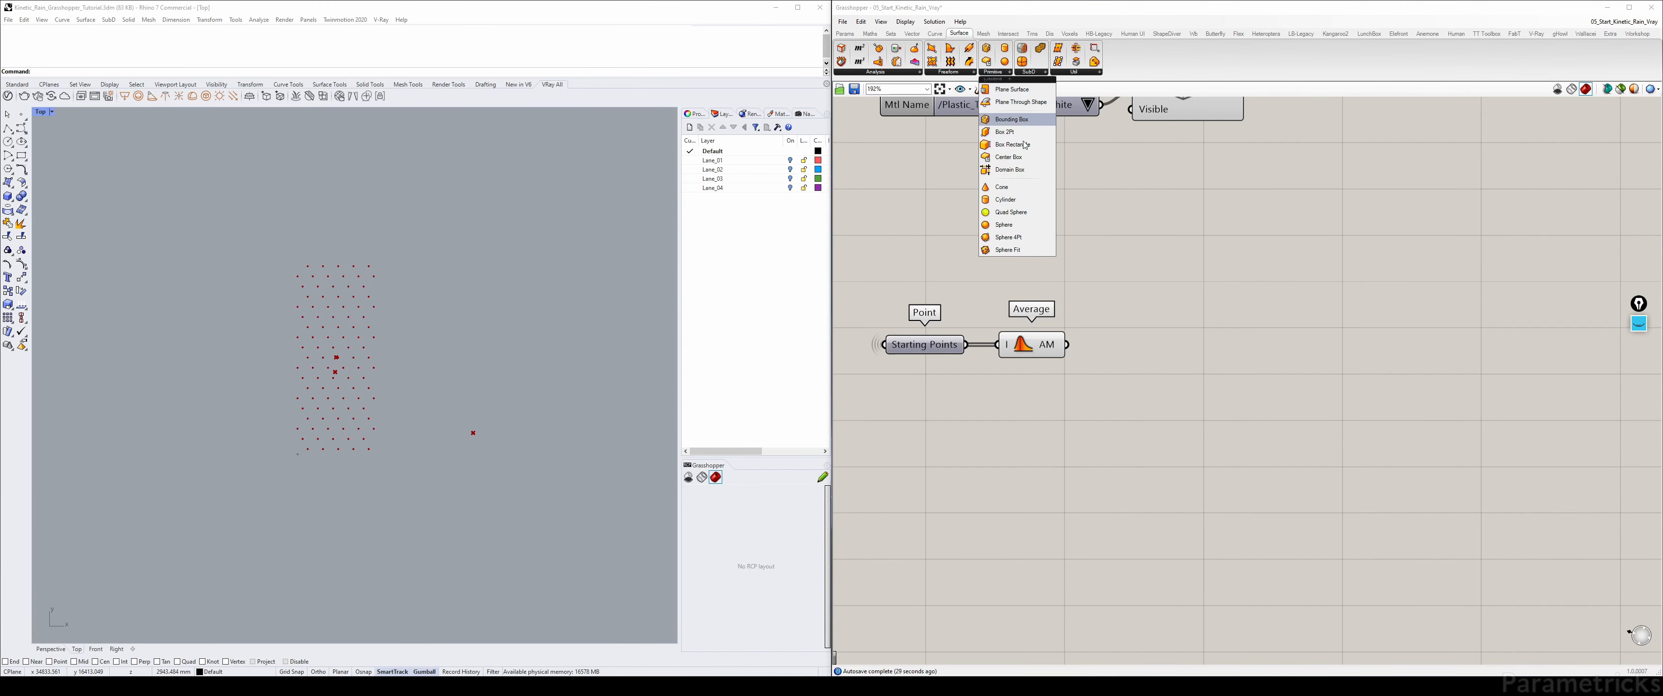
drag(1020, 94, 1142, 349)
right_drag(1102, 394, 1128, 339)
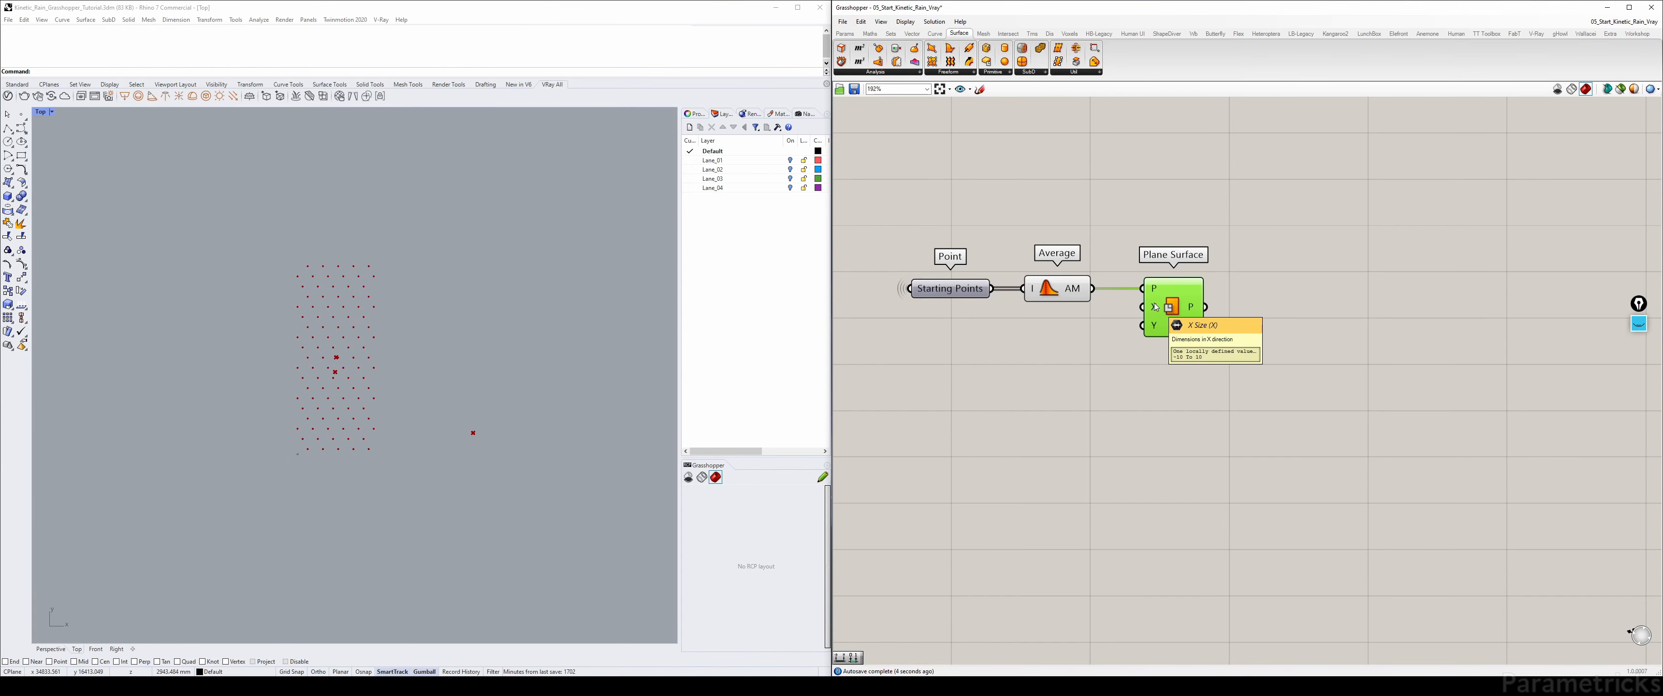
- Add a Construct Domain component below Average and connect its output to the X and Y inputs of Plane Surface
click(979, 357)
double_click(979, 358)
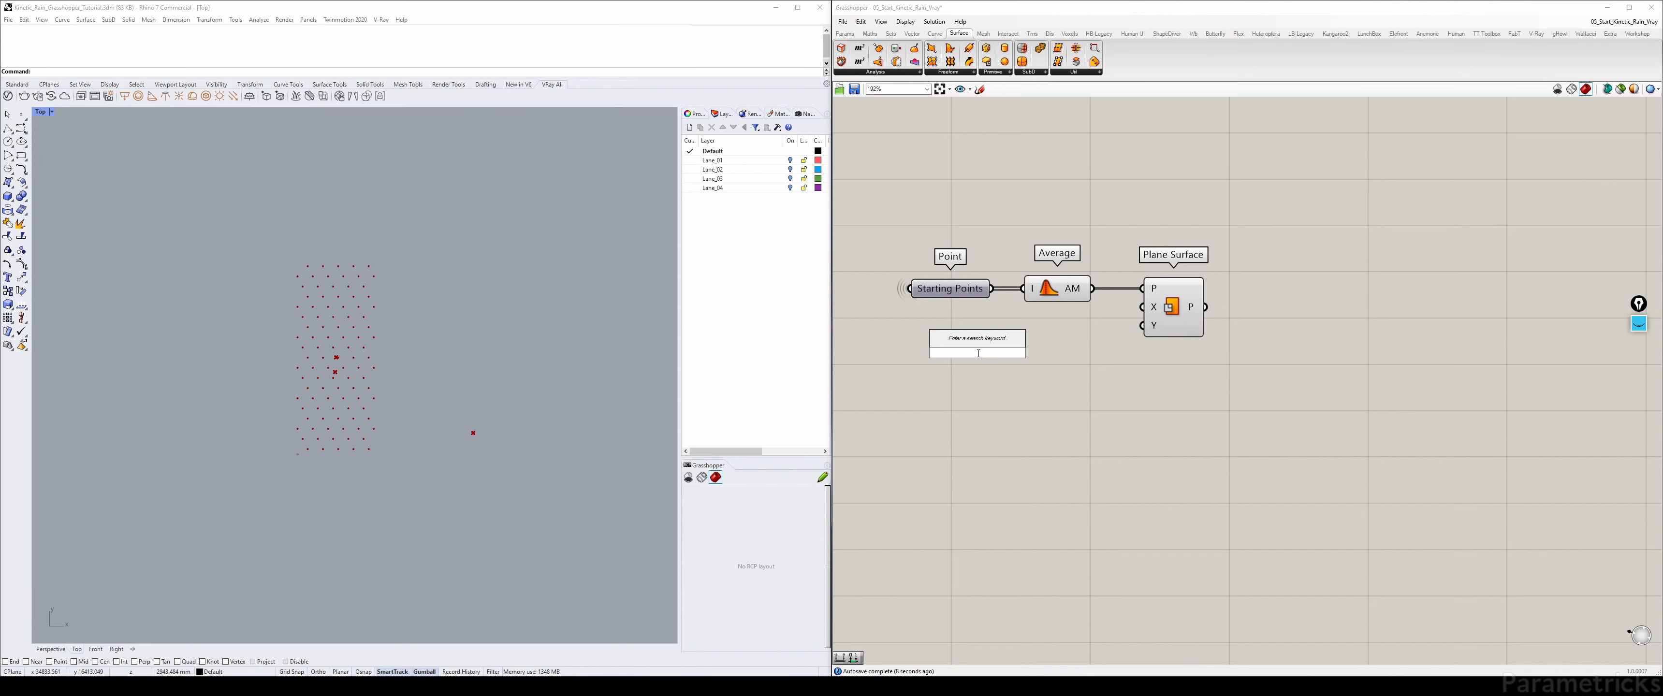
text(domain)
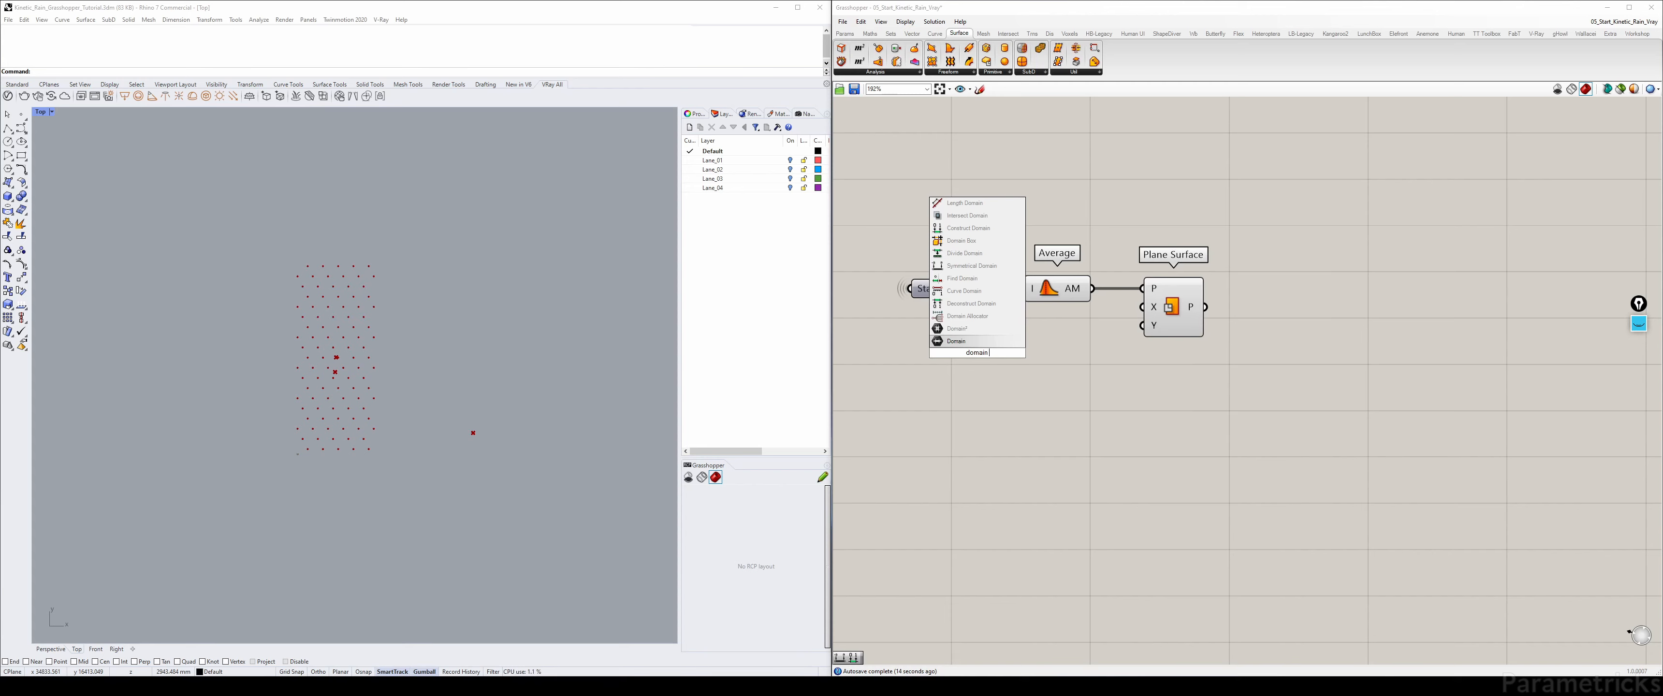
text(con)
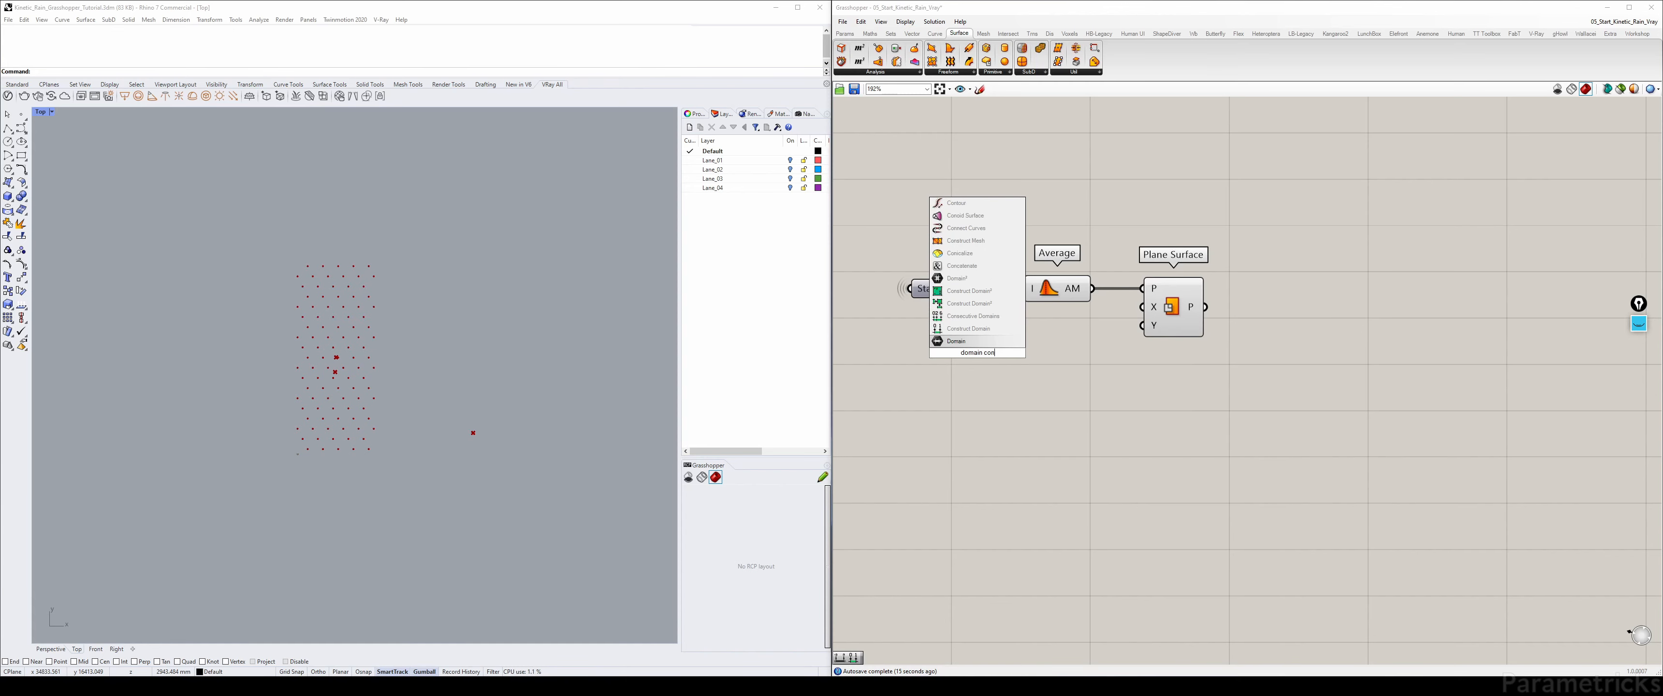
click(976, 329)
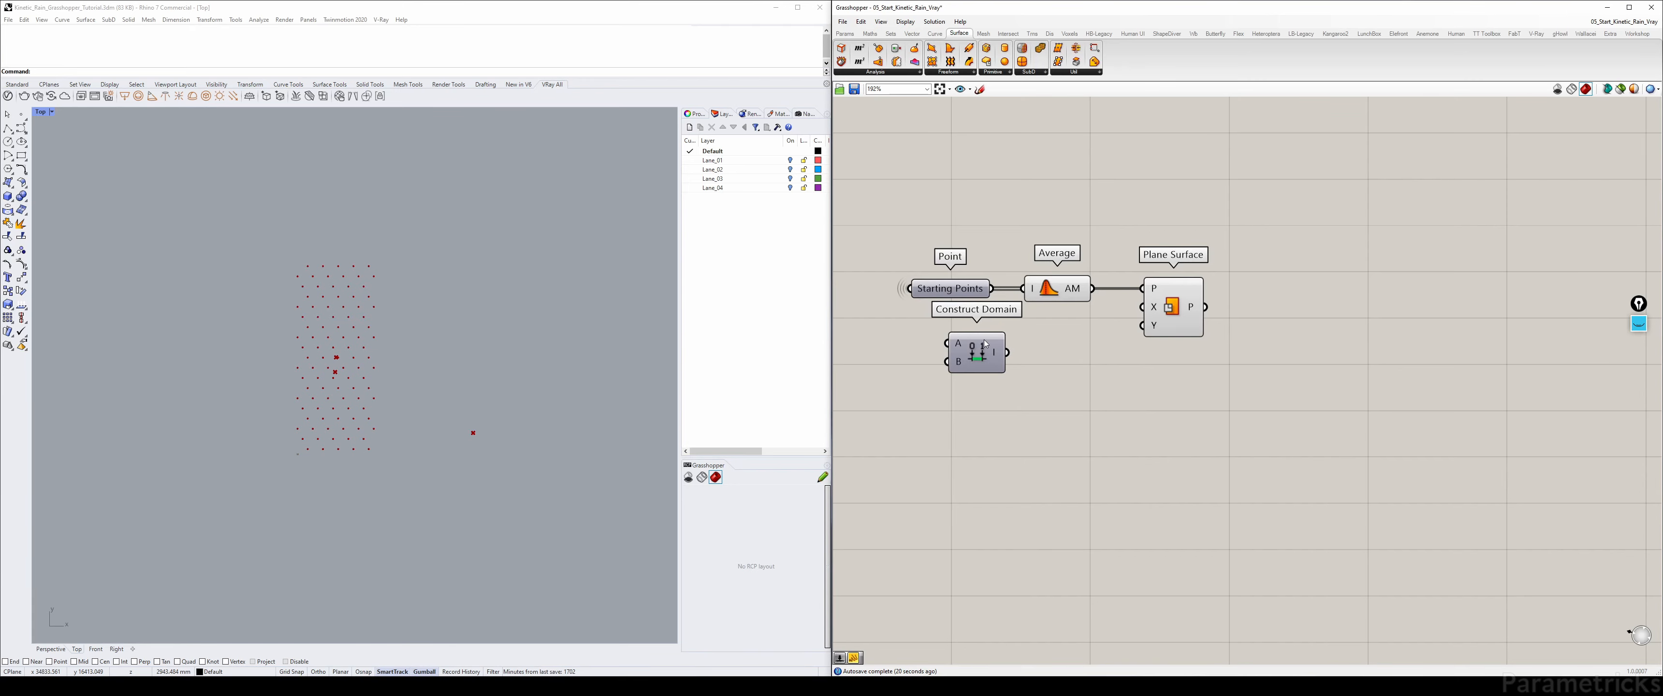
scroll(1034, 338, up, 2)
mouse_move(1002, 352)
mouse_down()
mouse_move(1161, 299)
mouse_move(1158, 325)
mouse_up()
drag(982, 354, 1037, 366)
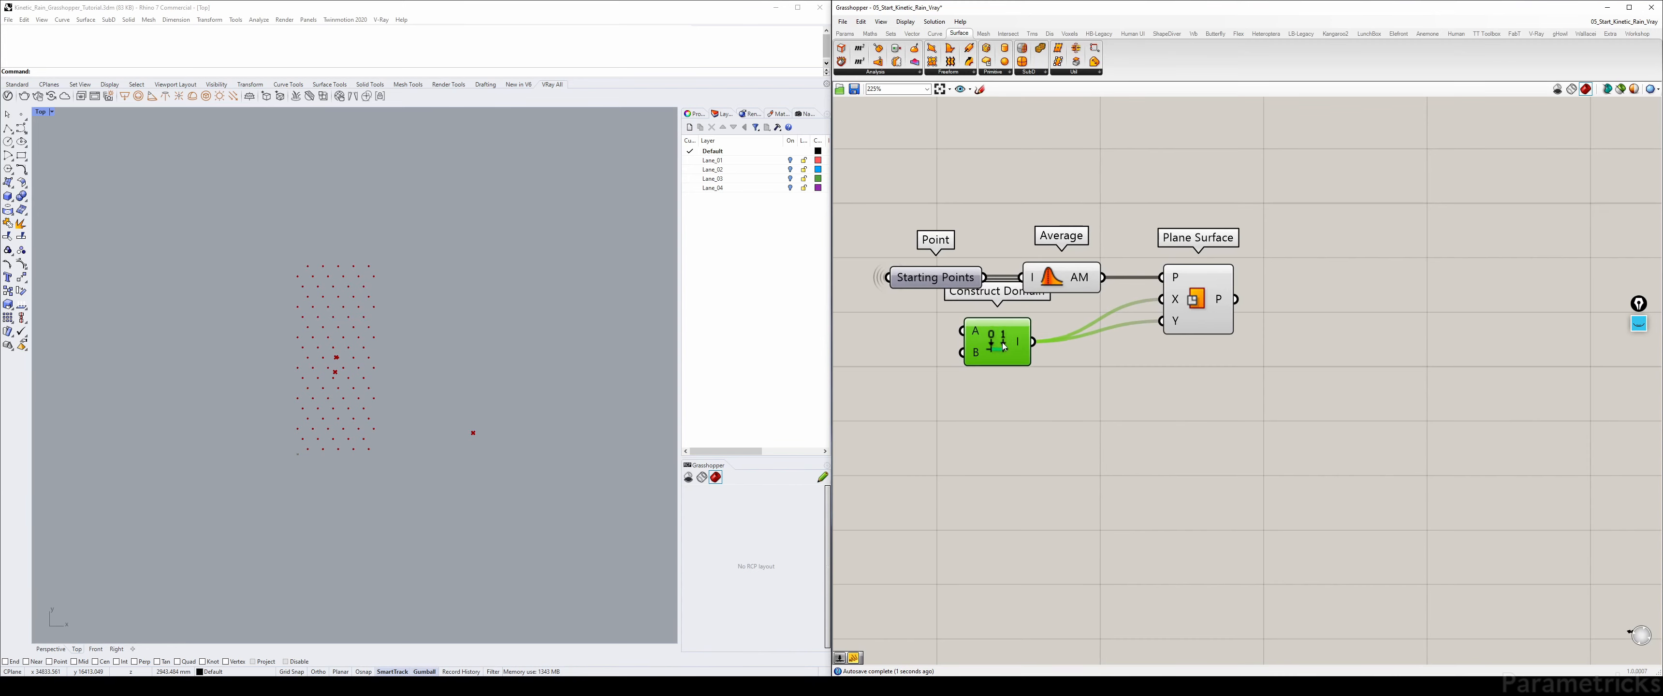
- Create a number slider of 1500, feed it to both ends of Construct Domain and negate the A input with an expression
double_click(927, 338)
text(1500)
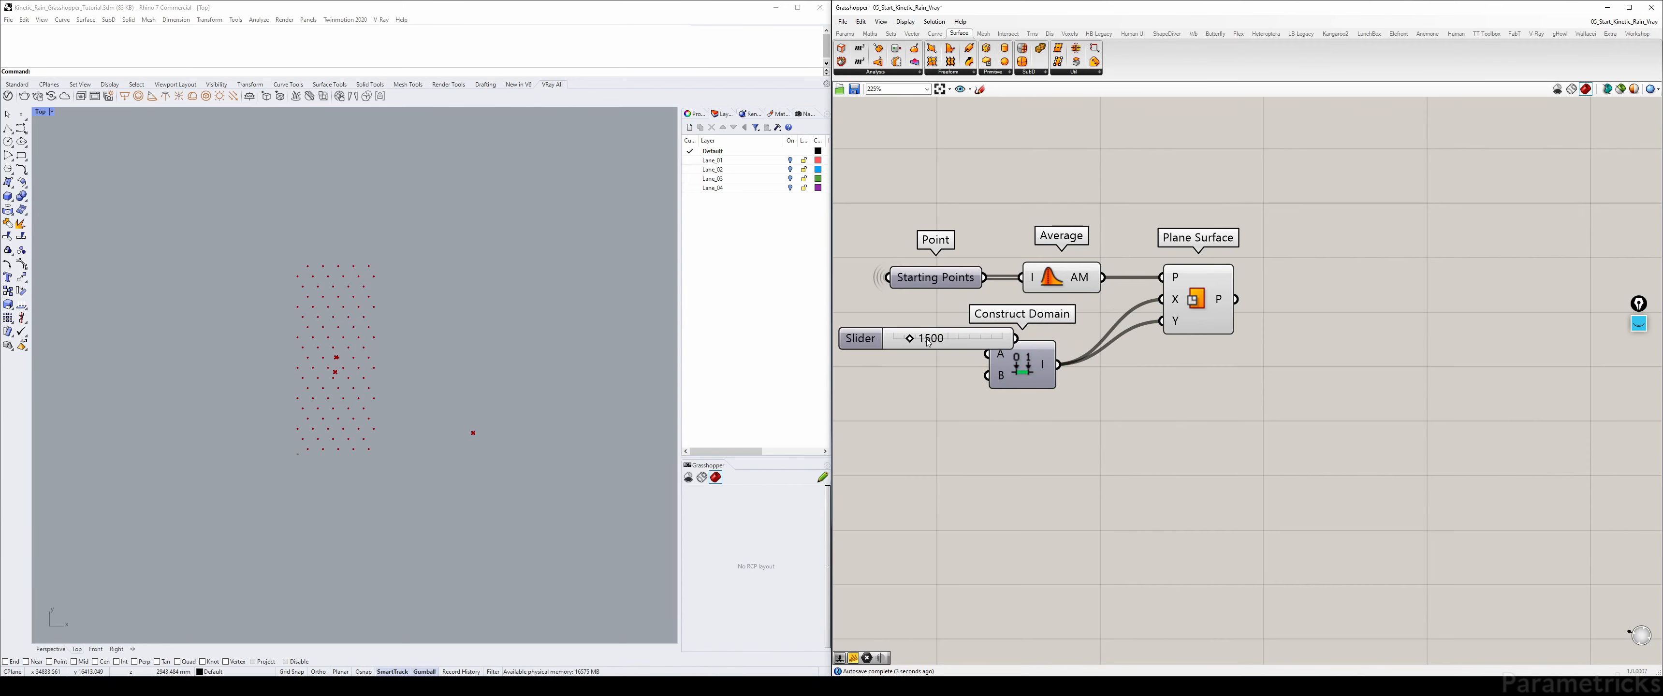
key(Return)
drag(977, 377, 928, 375)
right_click(1003, 370)
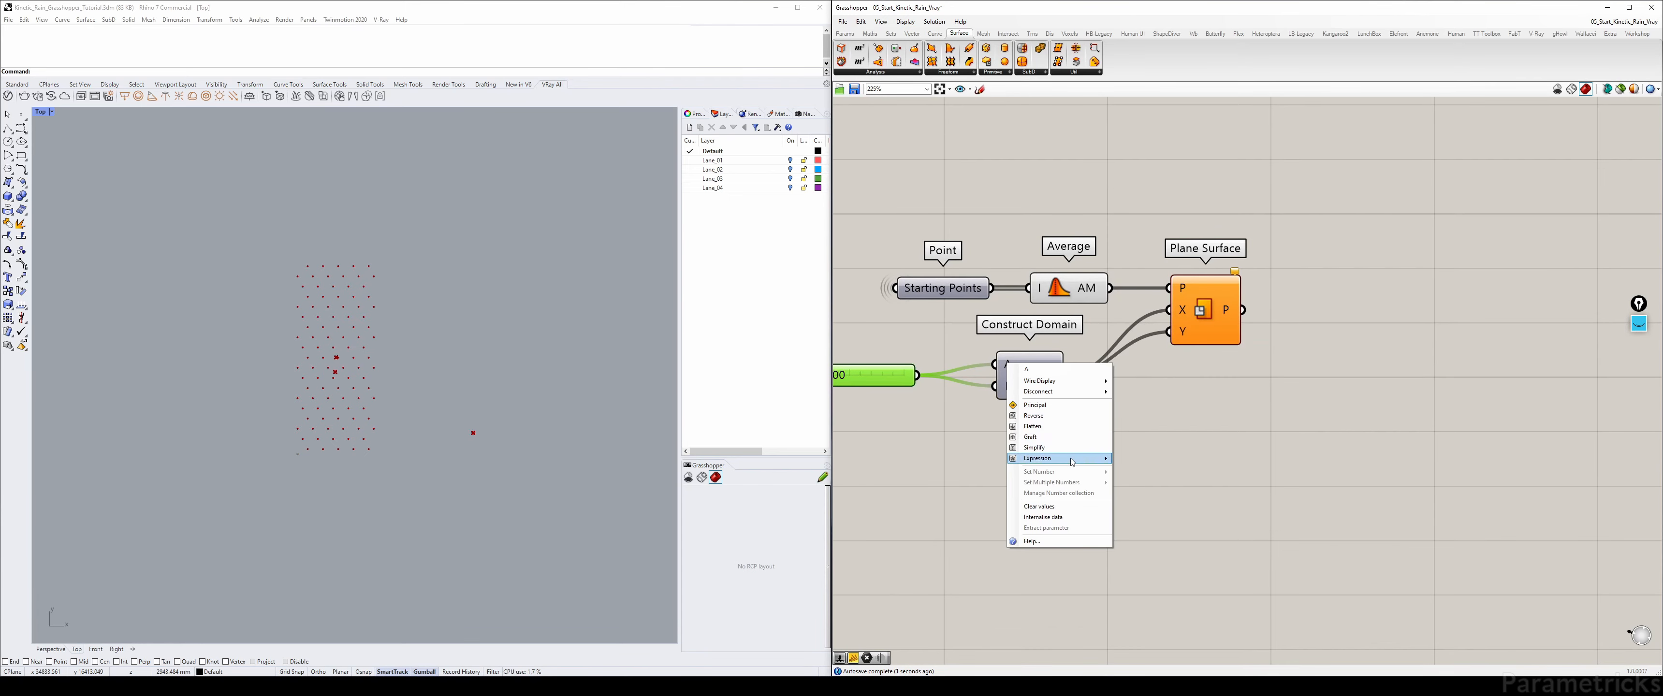
mouse_move(1066, 458)
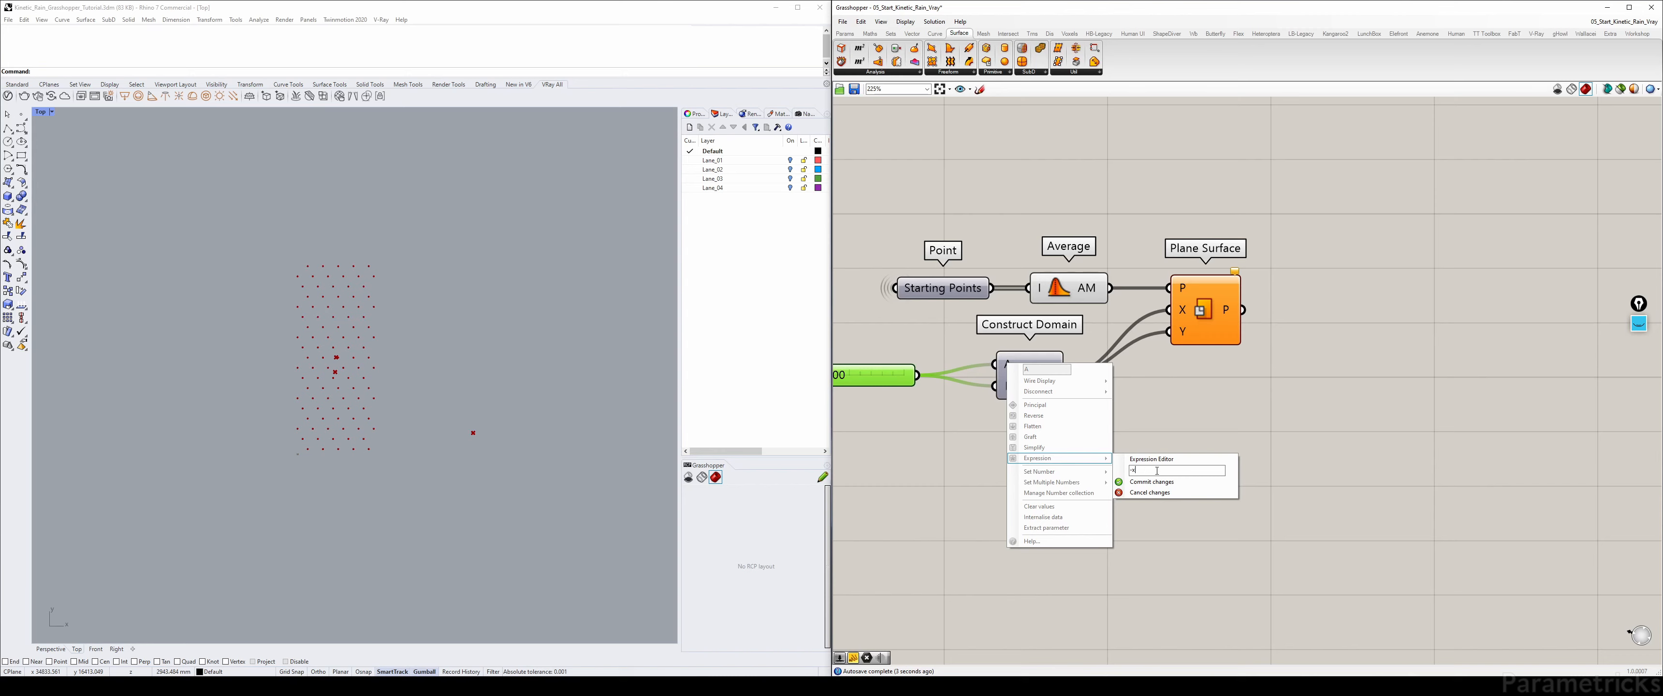
click(1155, 482)
- Drive the Domain start slider up to 10000, set its minimum to 5000 and raise its maximum limit
right_drag(939, 342, 1041, 318)
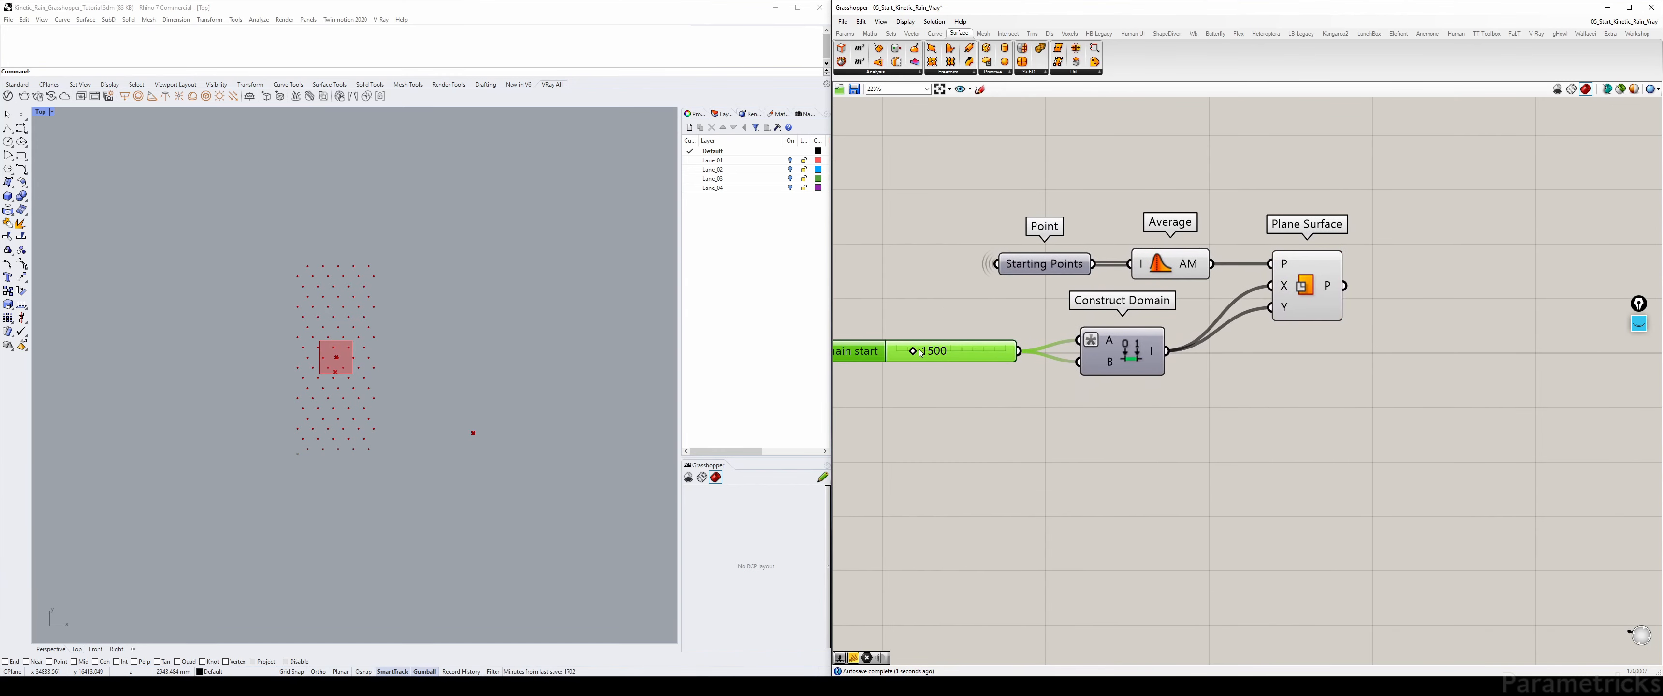
drag(911, 352, 1006, 353)
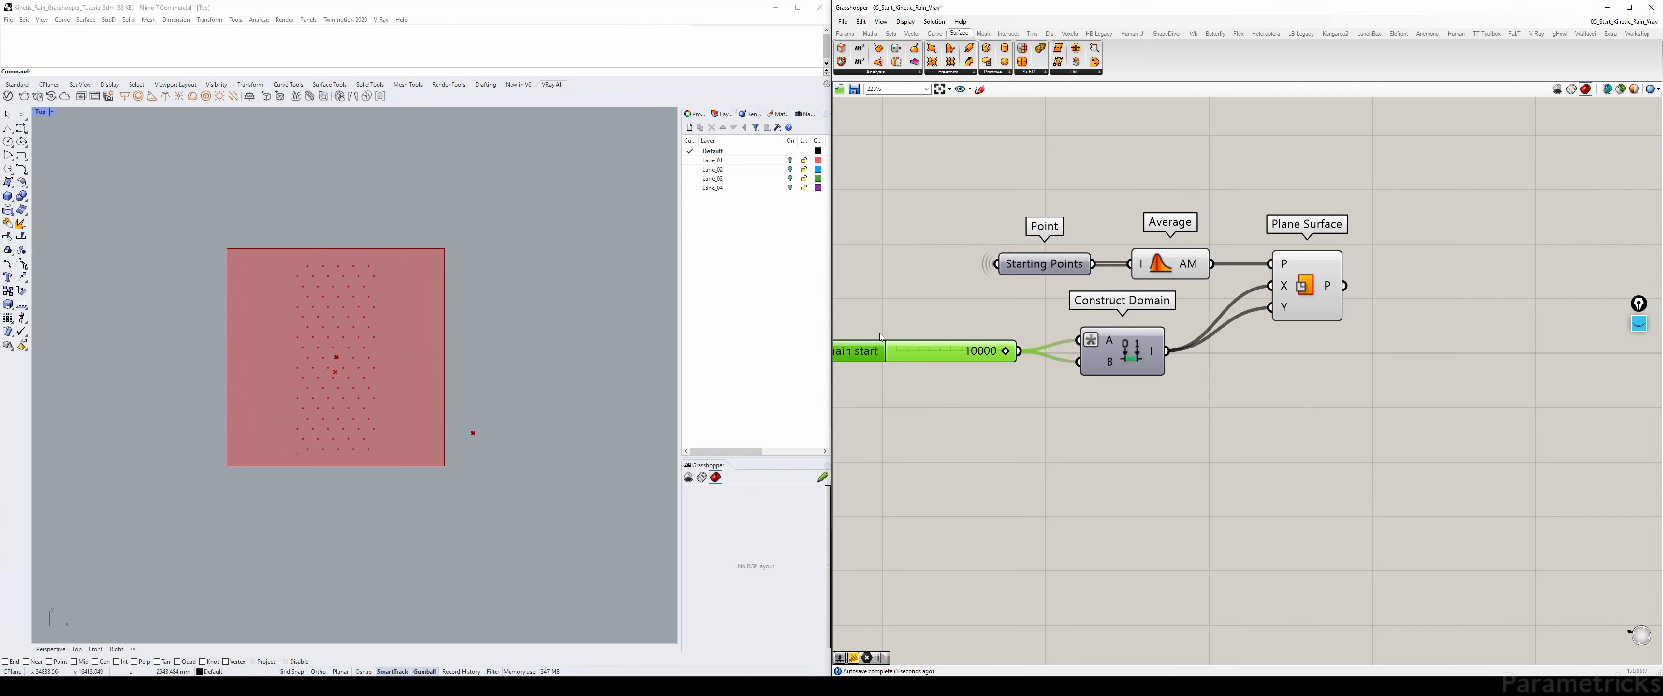
right_drag(879, 346, 1008, 325)
double_click(1007, 328)
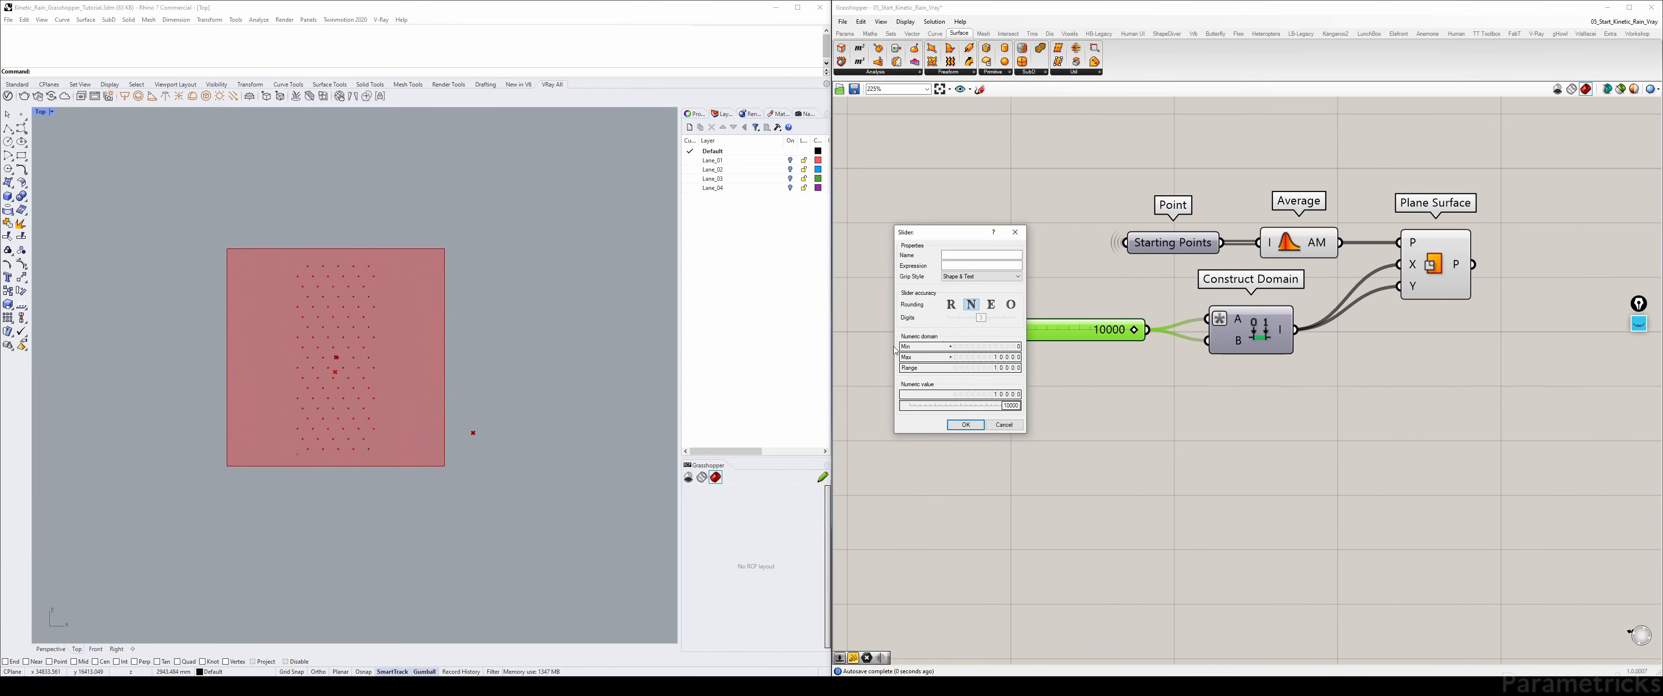
double_click(989, 349)
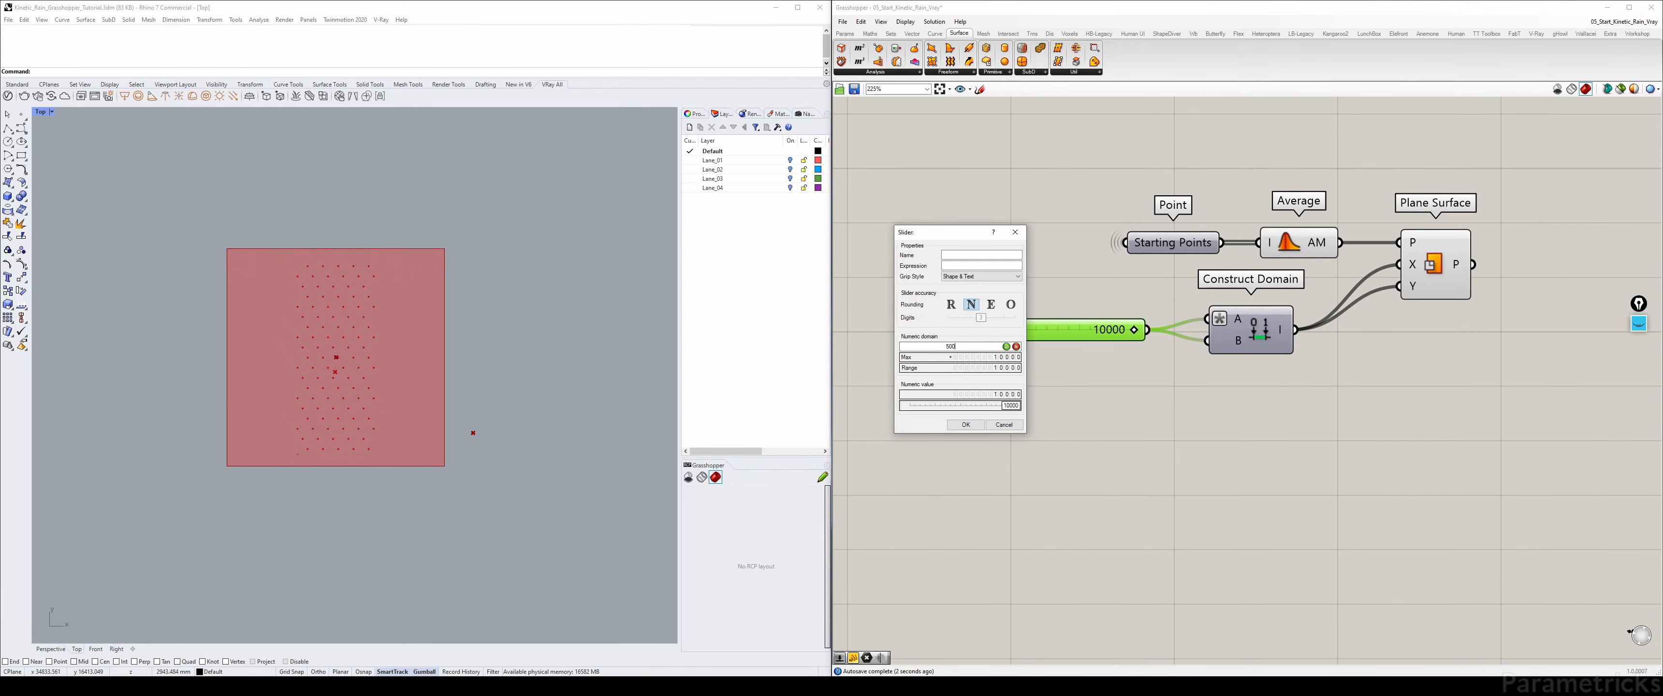
text(5000)
key(Return)
double_click(982, 356)
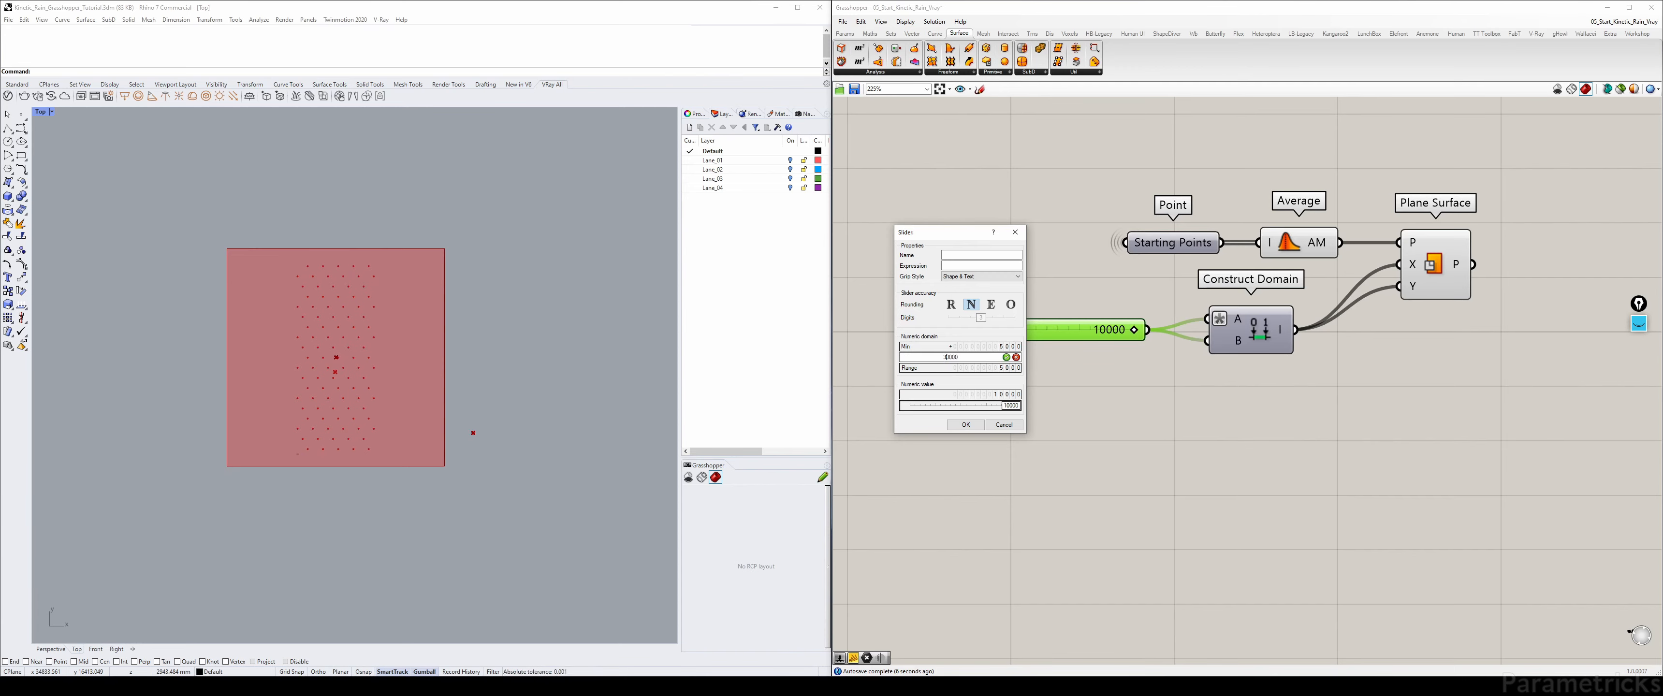
key(Return)
click(965, 426)
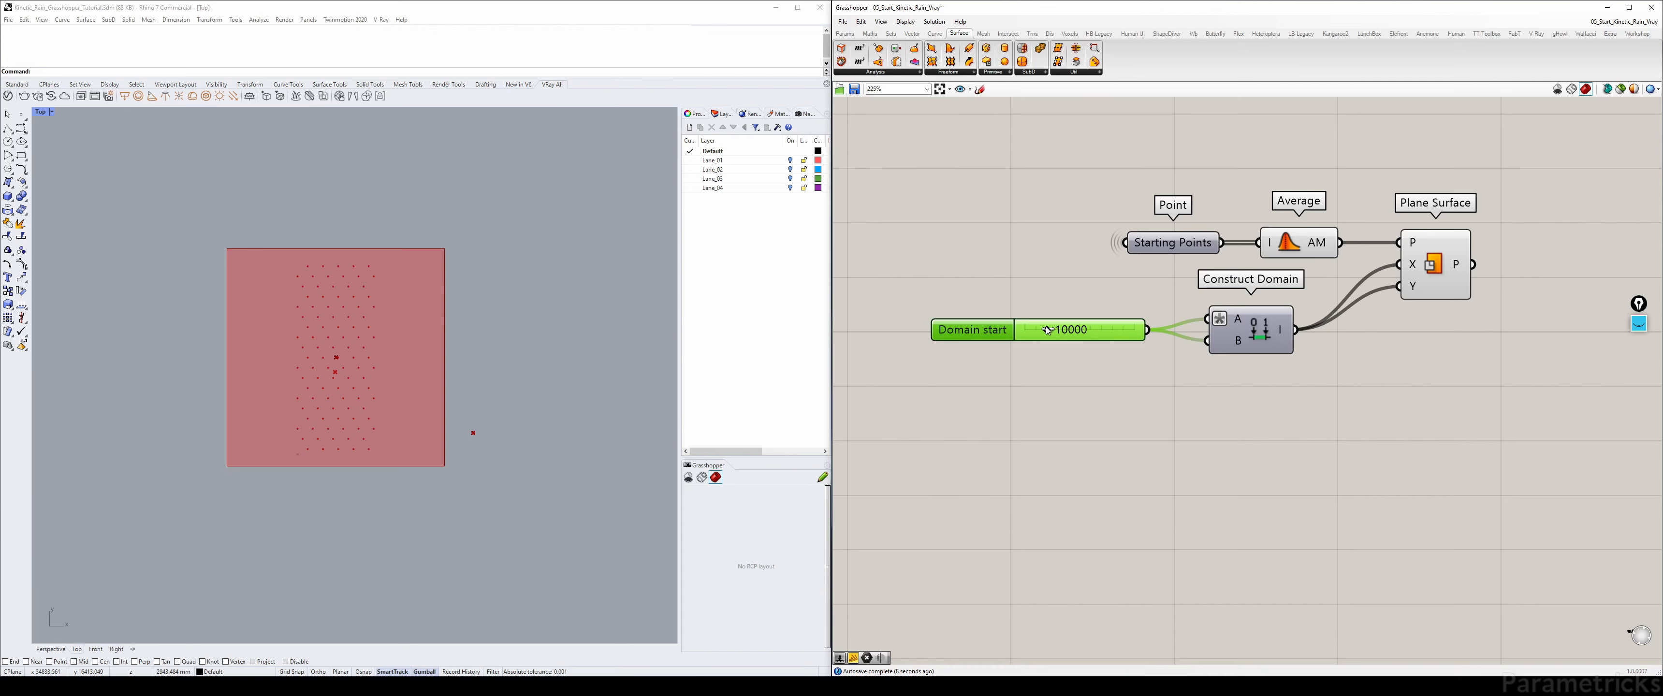
- Set the Domain start slider to 15000 to enlarge the plane surface
drag(1047, 330, 1054, 330)
double_click(1054, 330)
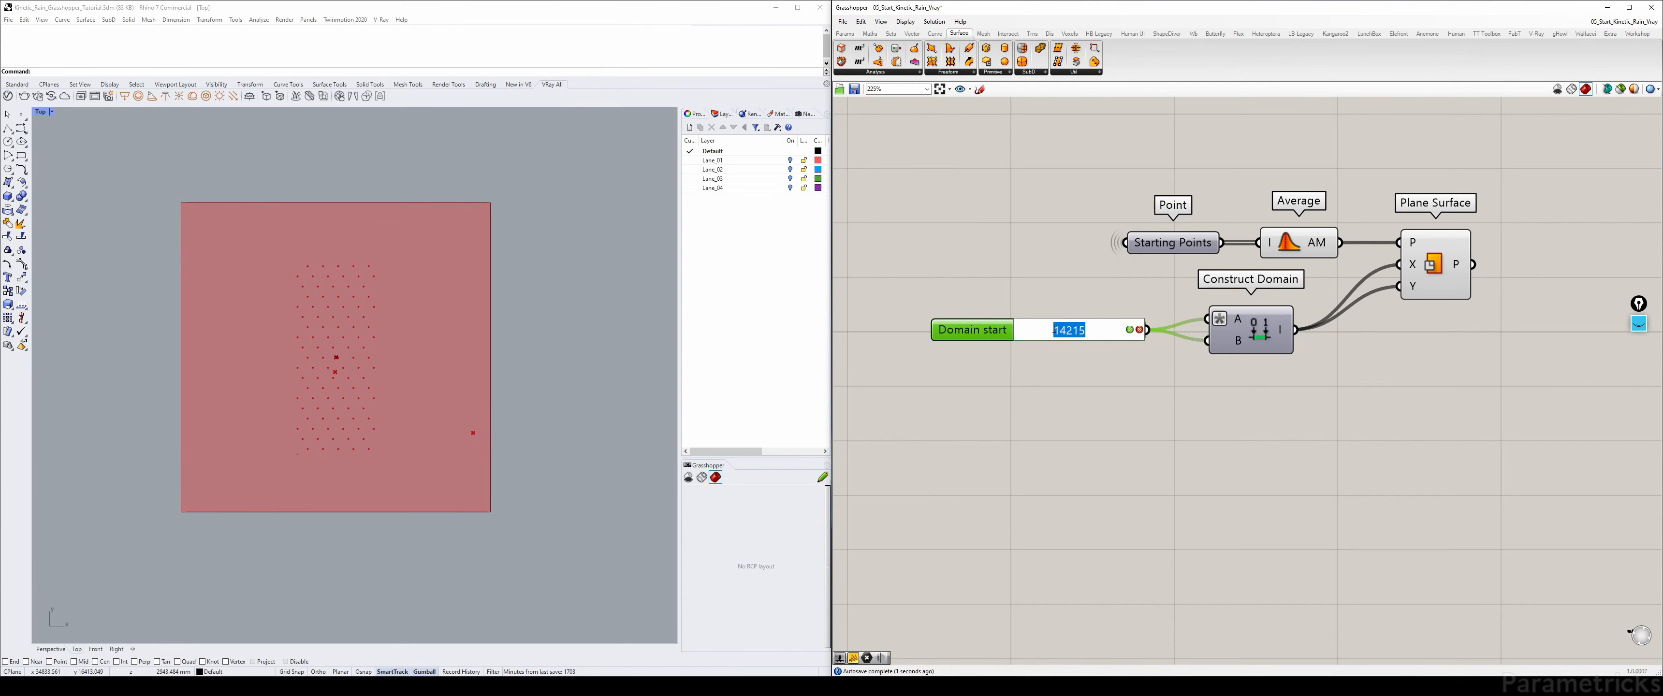
text(15000)
key(Return)
- Add a Populate 2D component after Plane Surface and use the plane surface as its region
right_drag(1432, 263, 1240, 283)
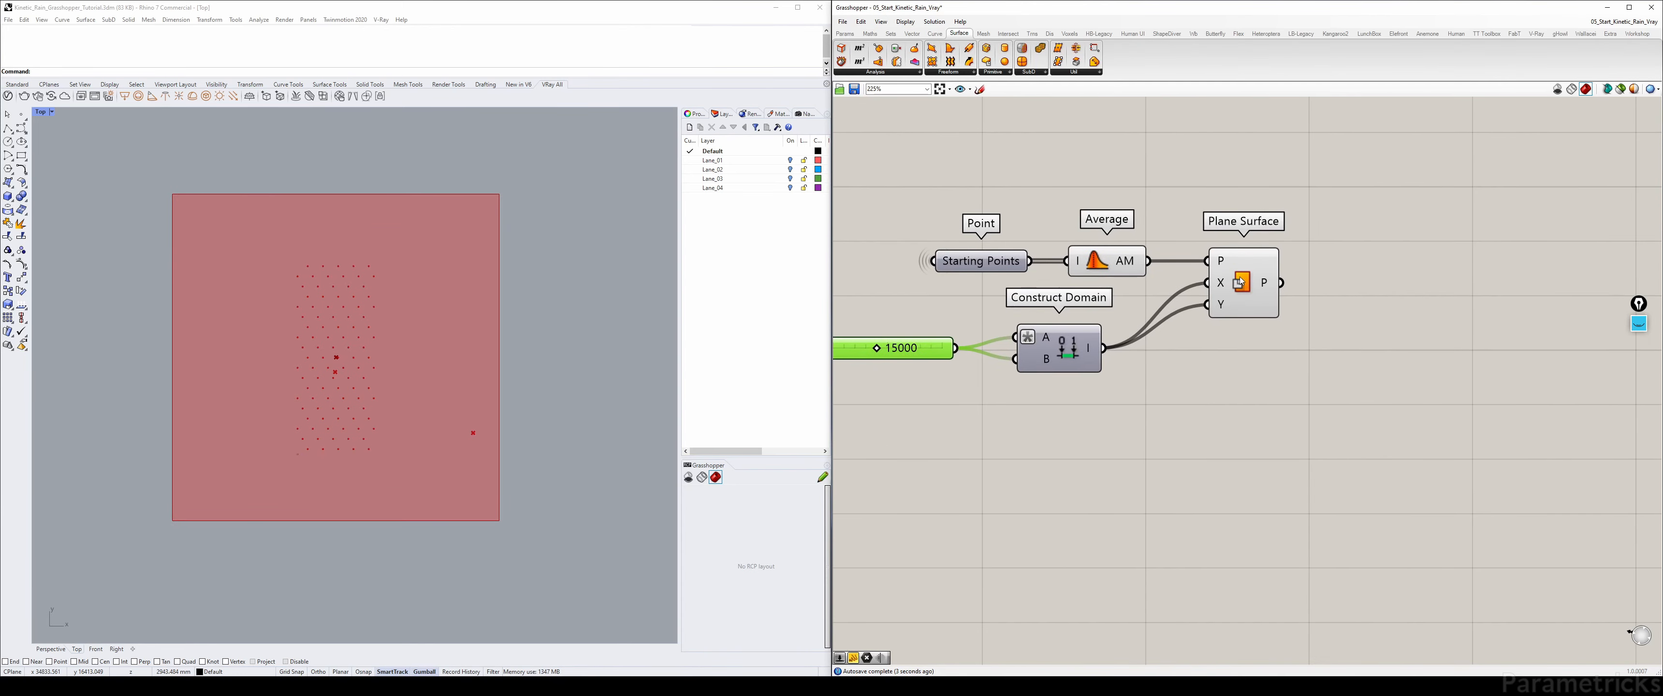
right_drag(1331, 302, 1180, 308)
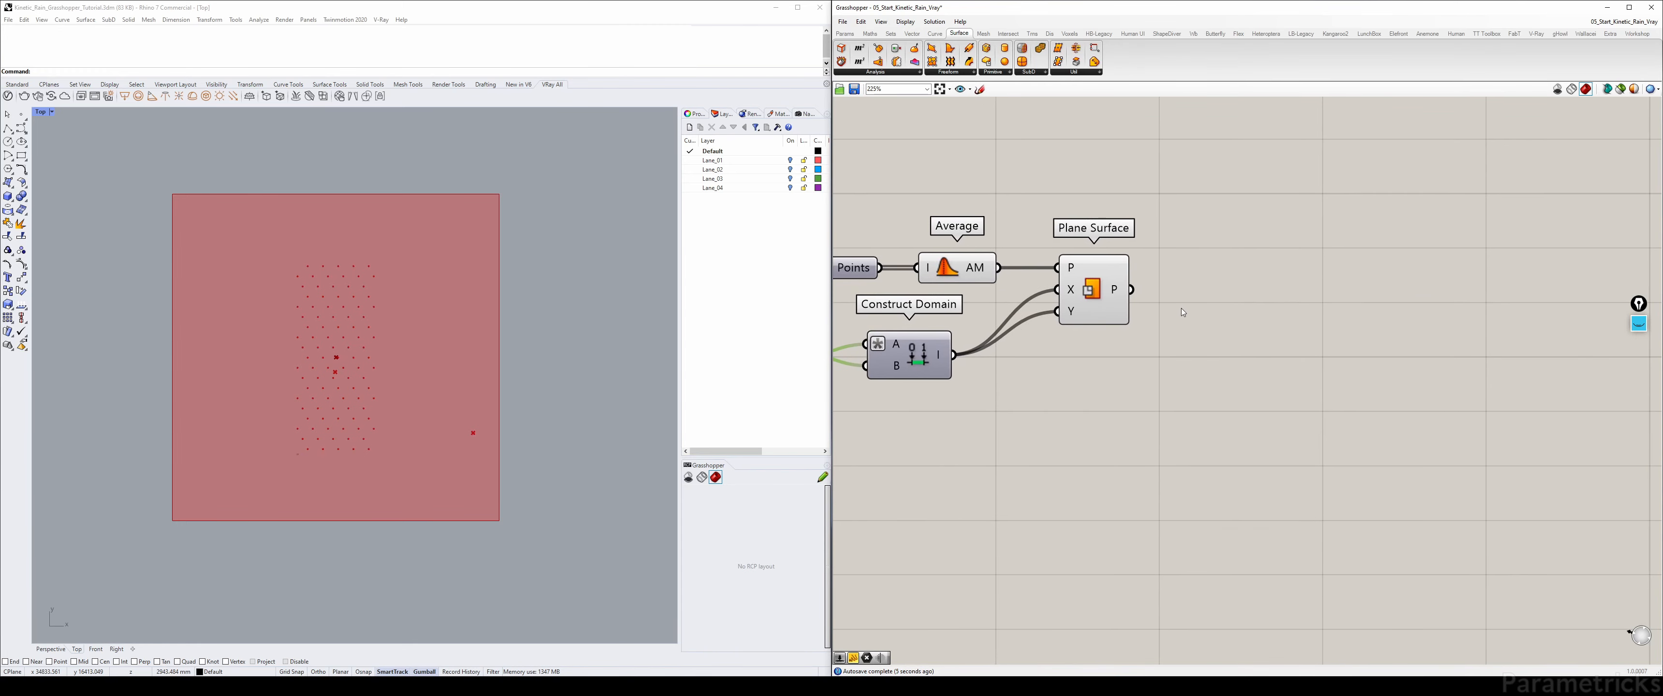
click(1088, 294)
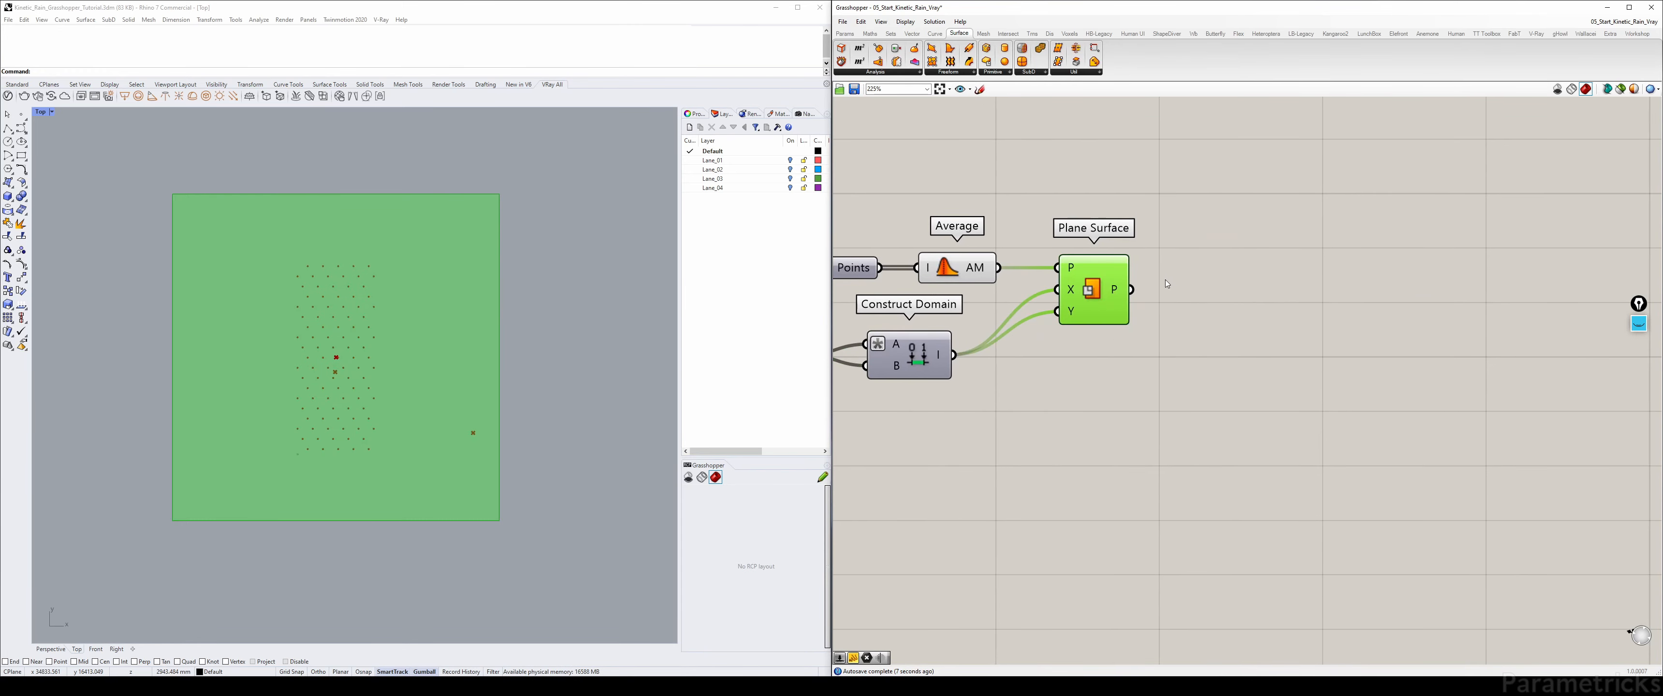
double_click(1225, 280)
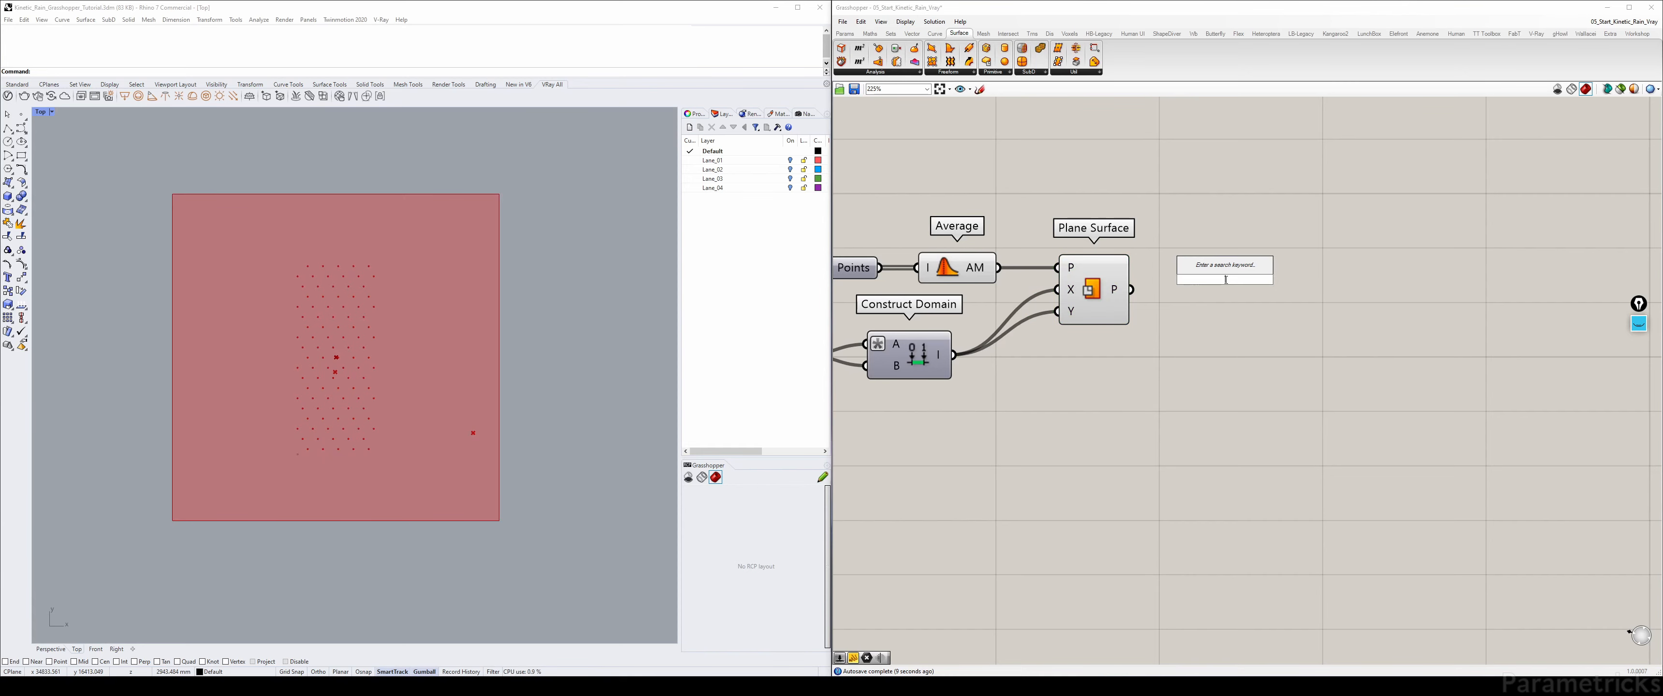
text(pop)
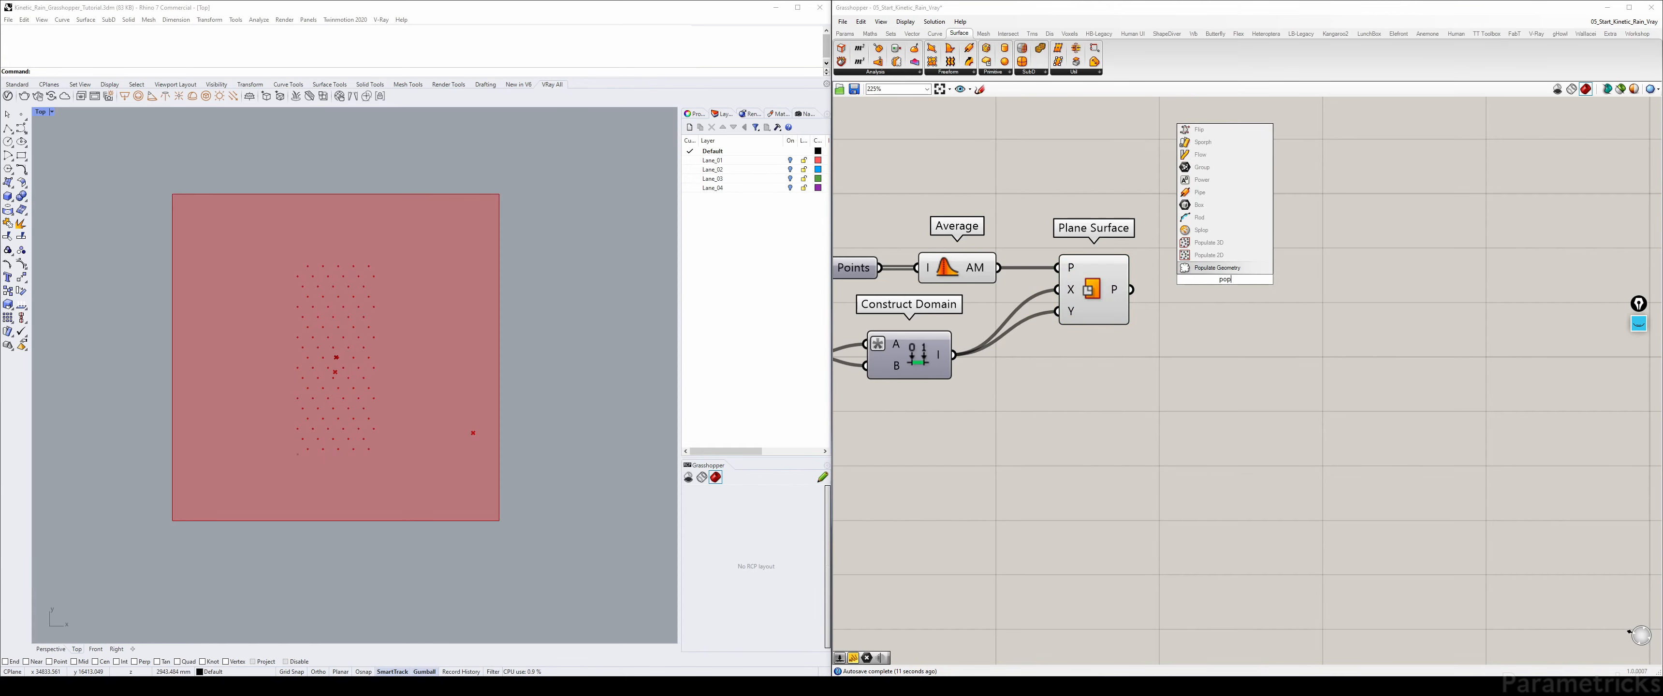
key(Up)
key(Return)
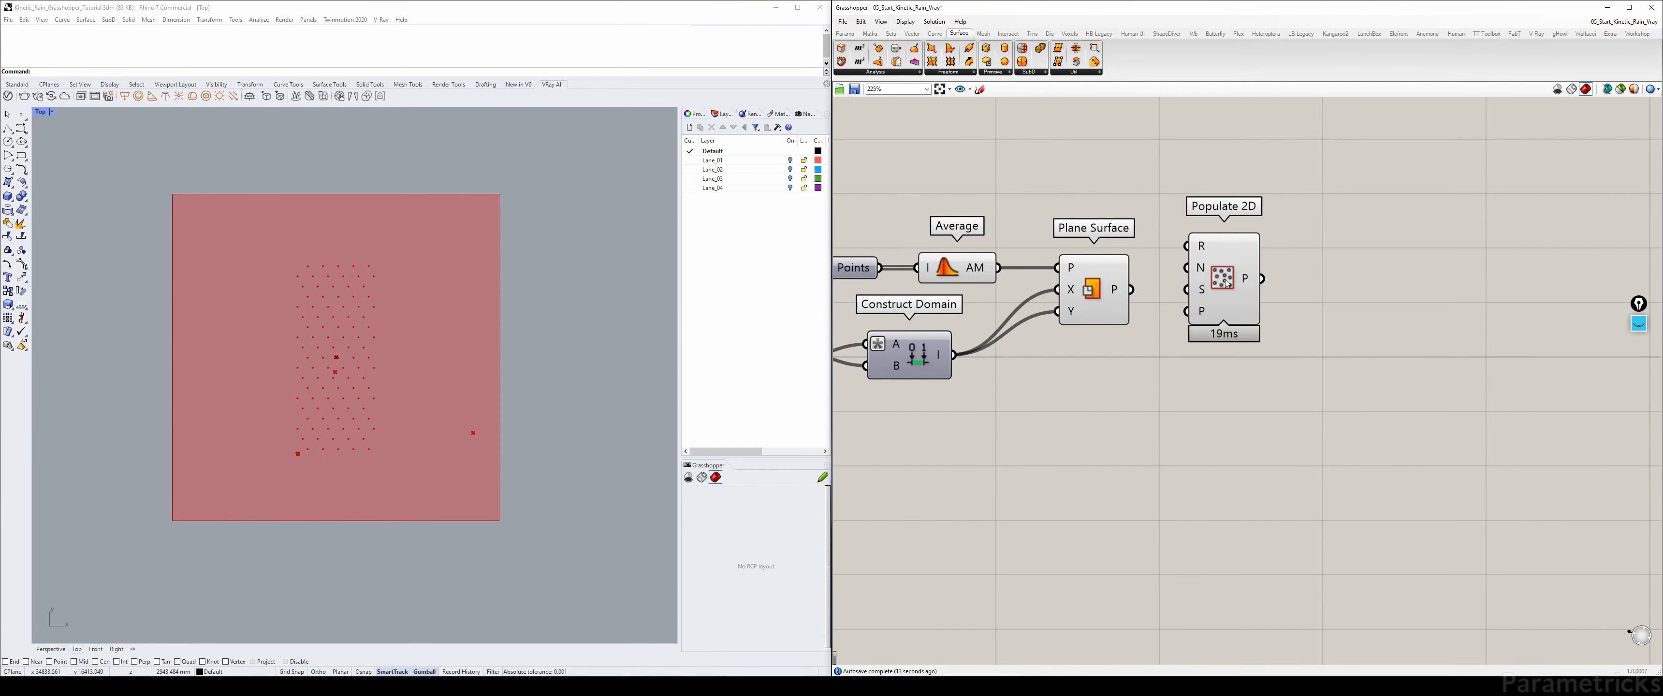
drag(1131, 289, 1226, 308)
right_drag(1284, 306, 1163, 278)
click(1162, 279)
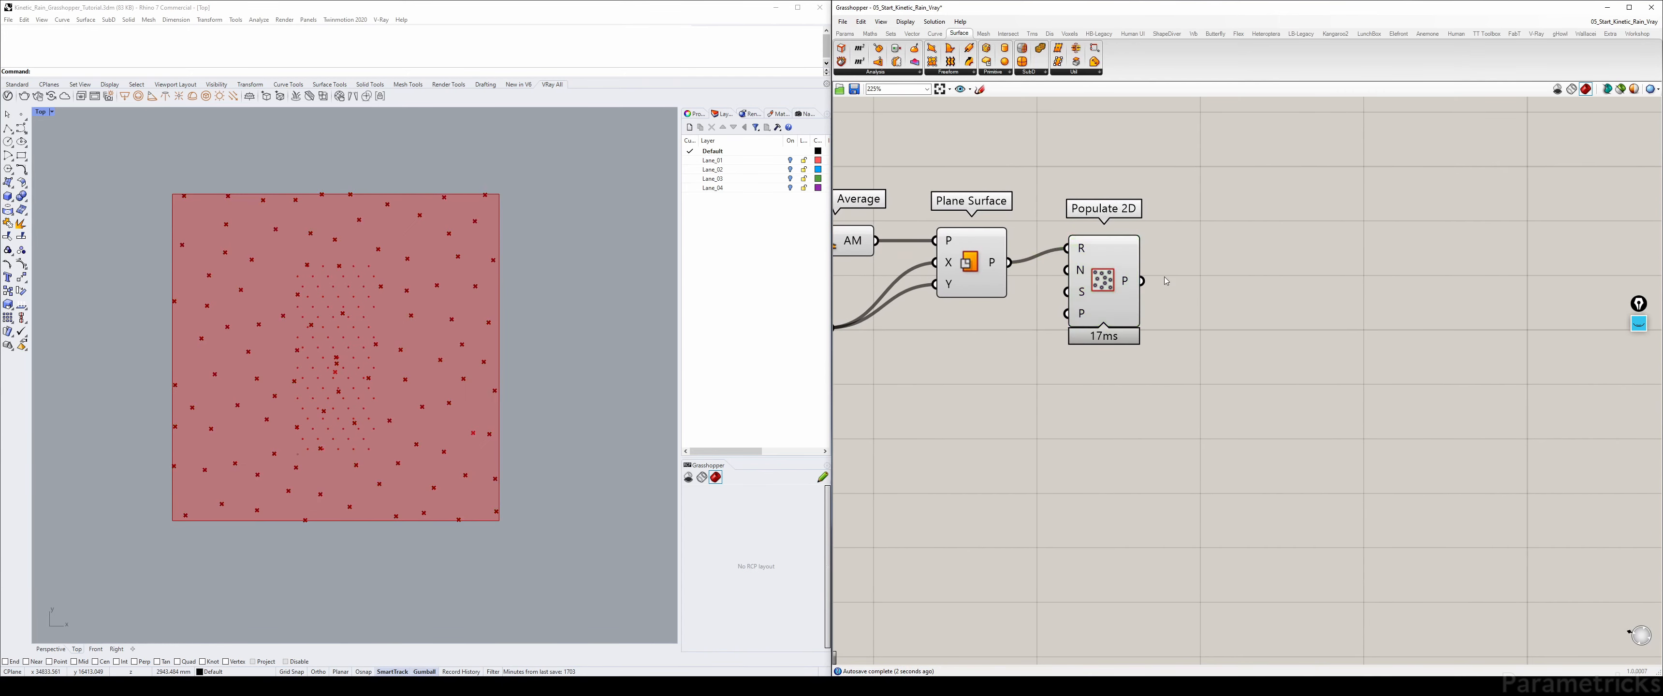
- Reposition the Populate 2D component next to Plane Surface and keep it selected to highlight its points
click(219, 251)
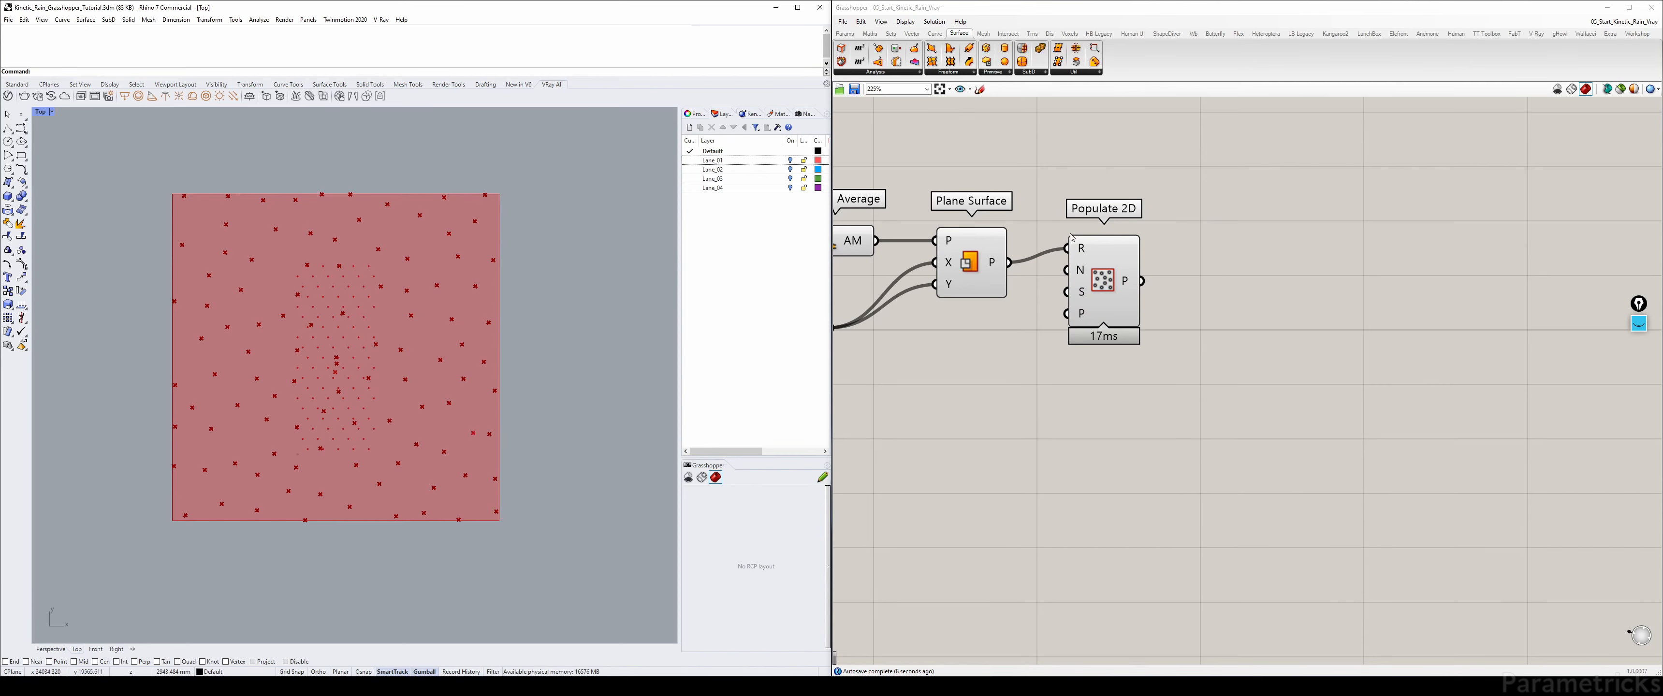
drag(1104, 297, 1145, 347)
click(1102, 152)
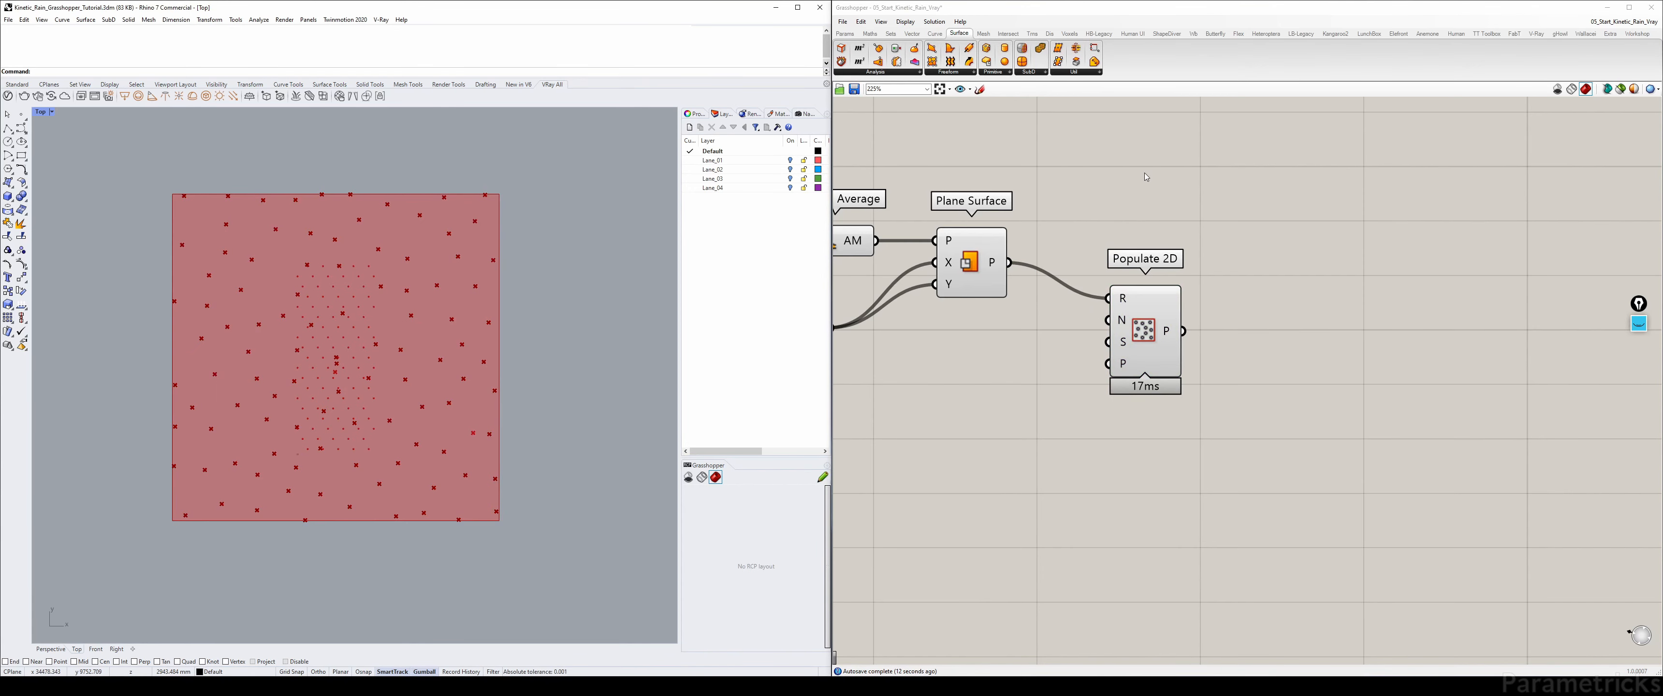
drag(1149, 318, 1121, 273)
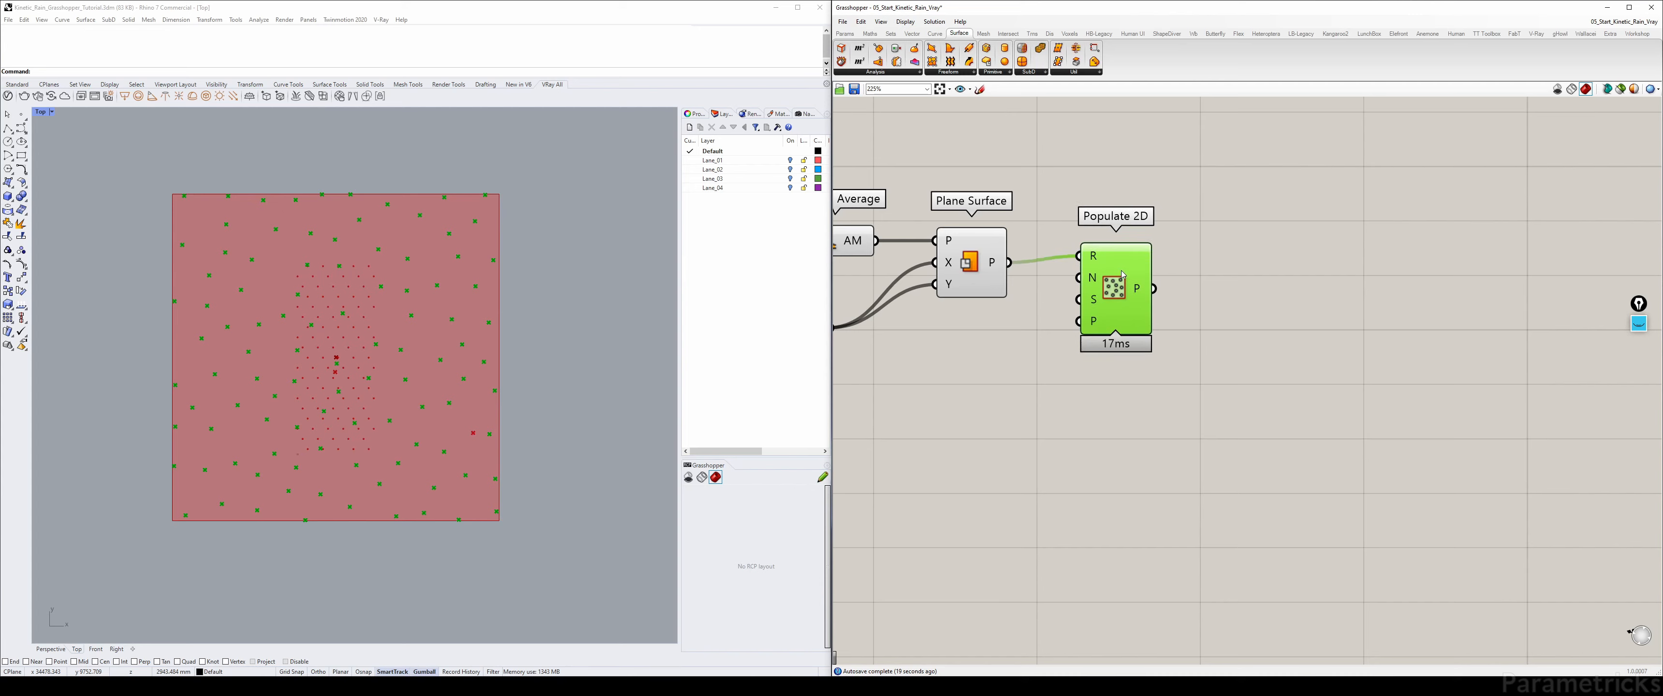
click(1638, 303)
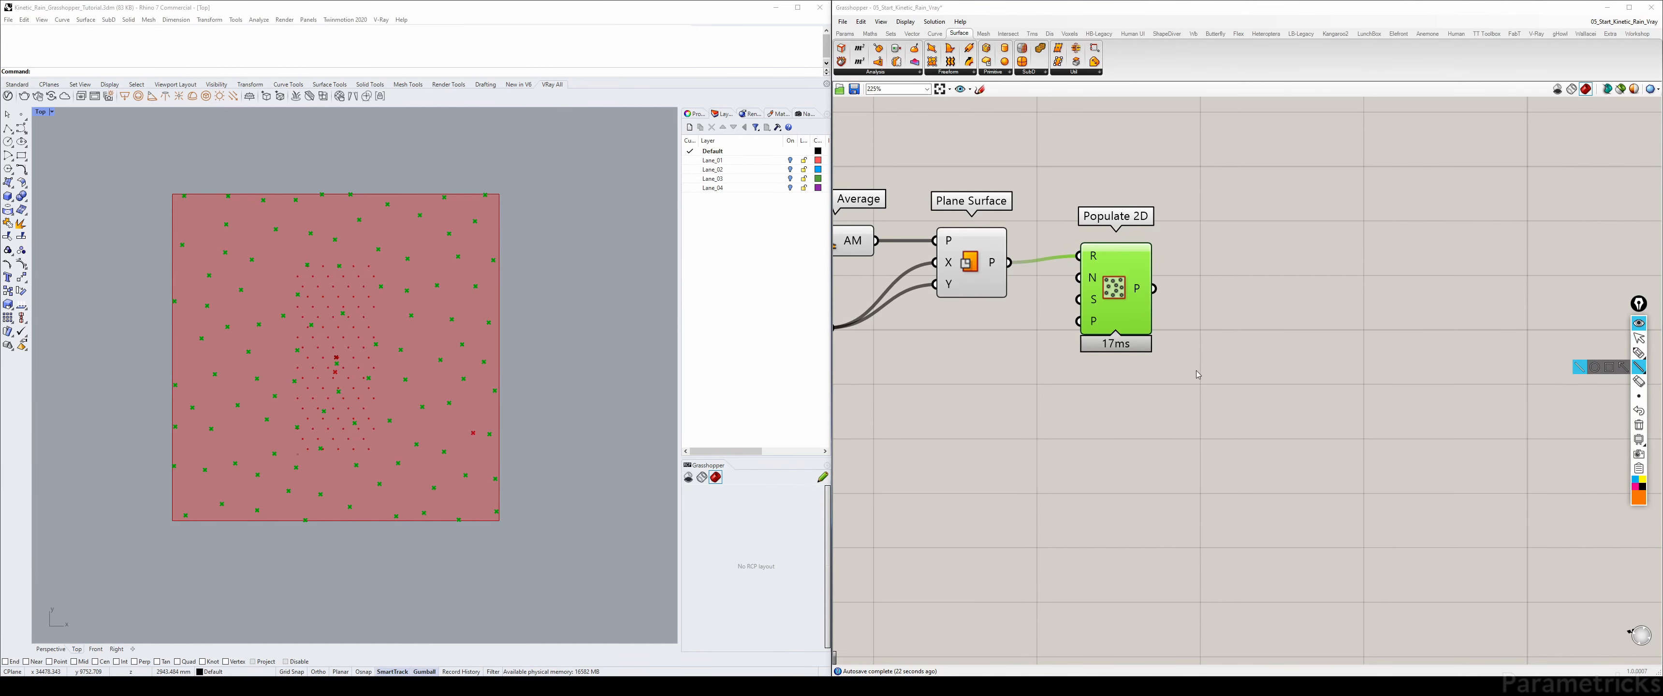
drag(173, 231, 335, 240)
drag(497, 240, 499, 230)
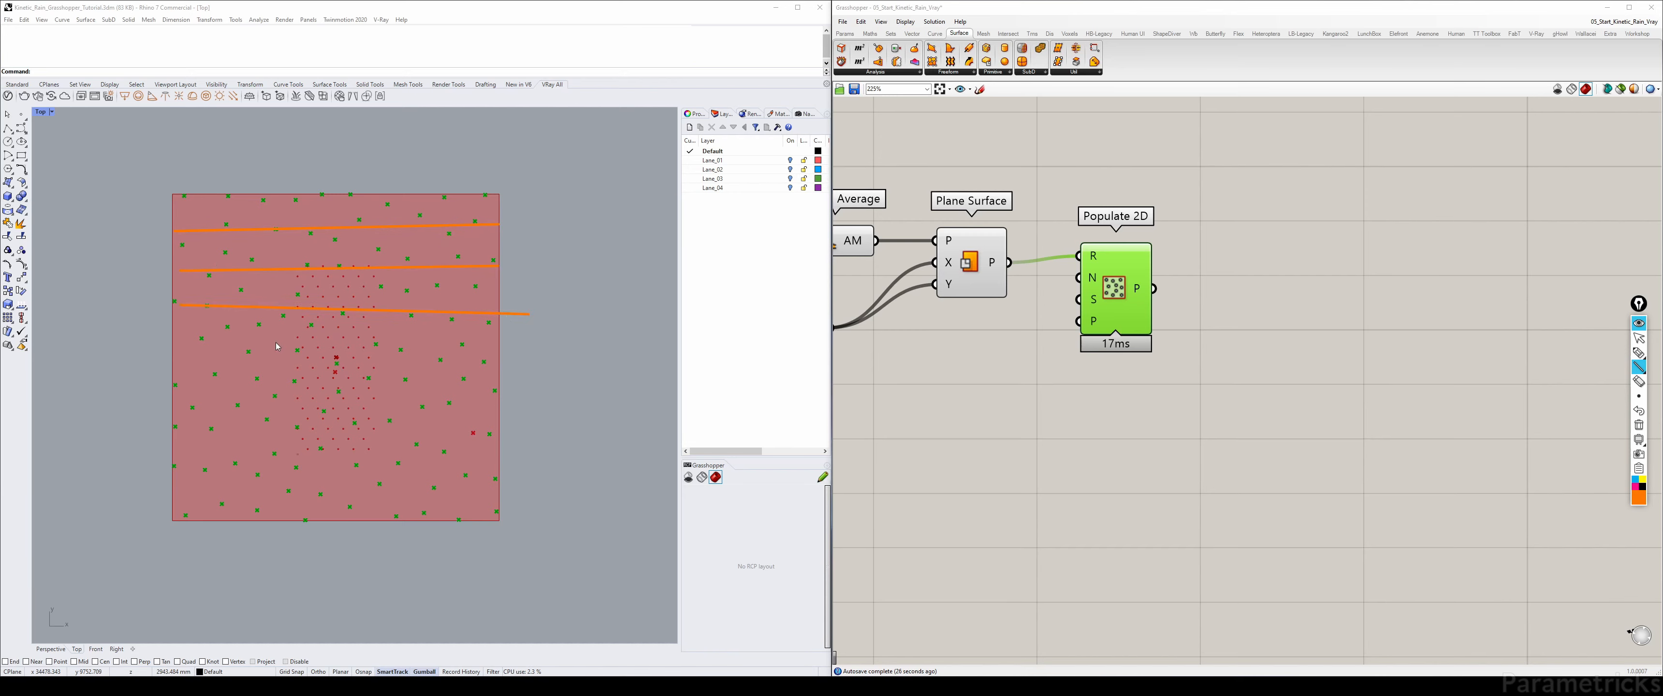
drag(346, 355, 486, 352)
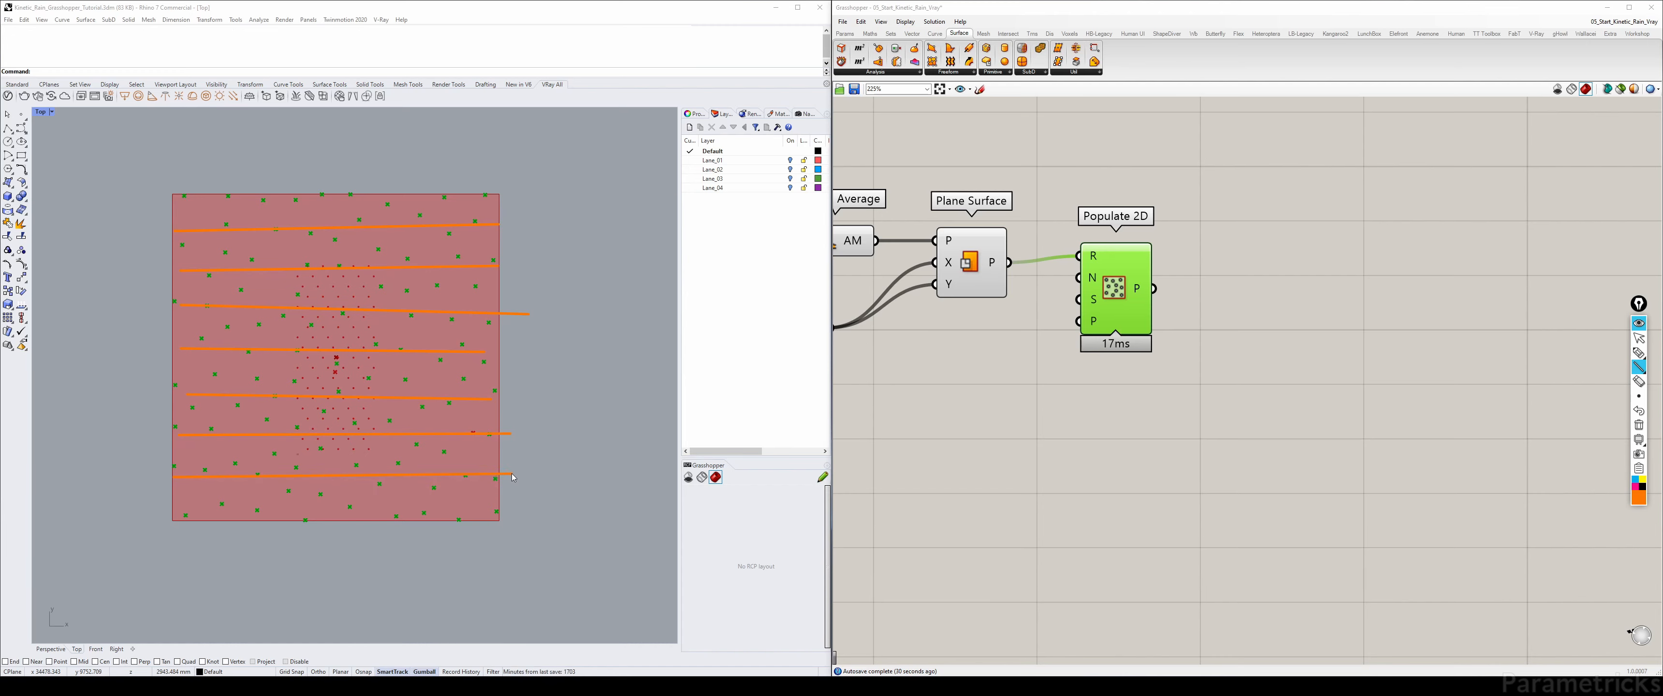
drag(450, 492, 512, 471)
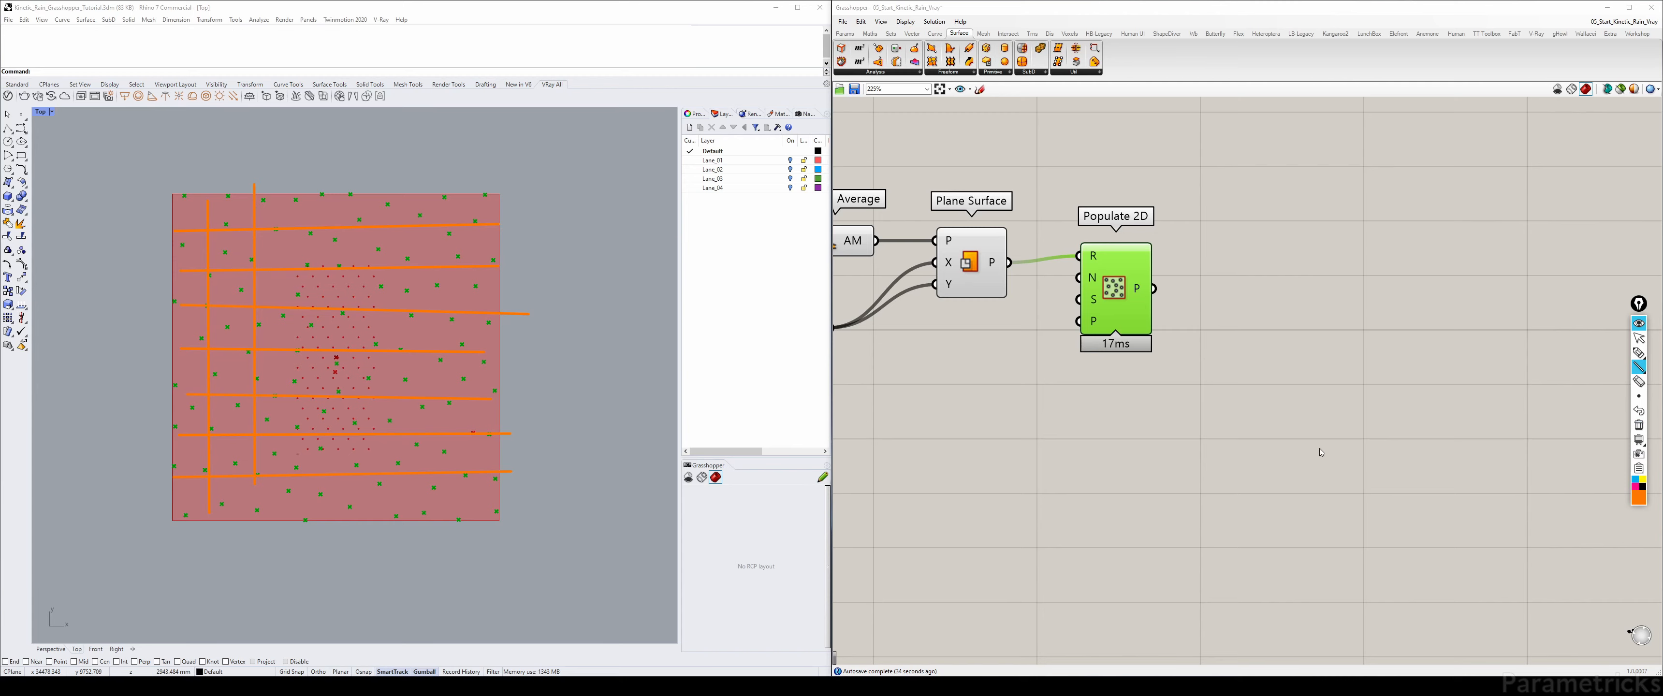
click(1640, 425)
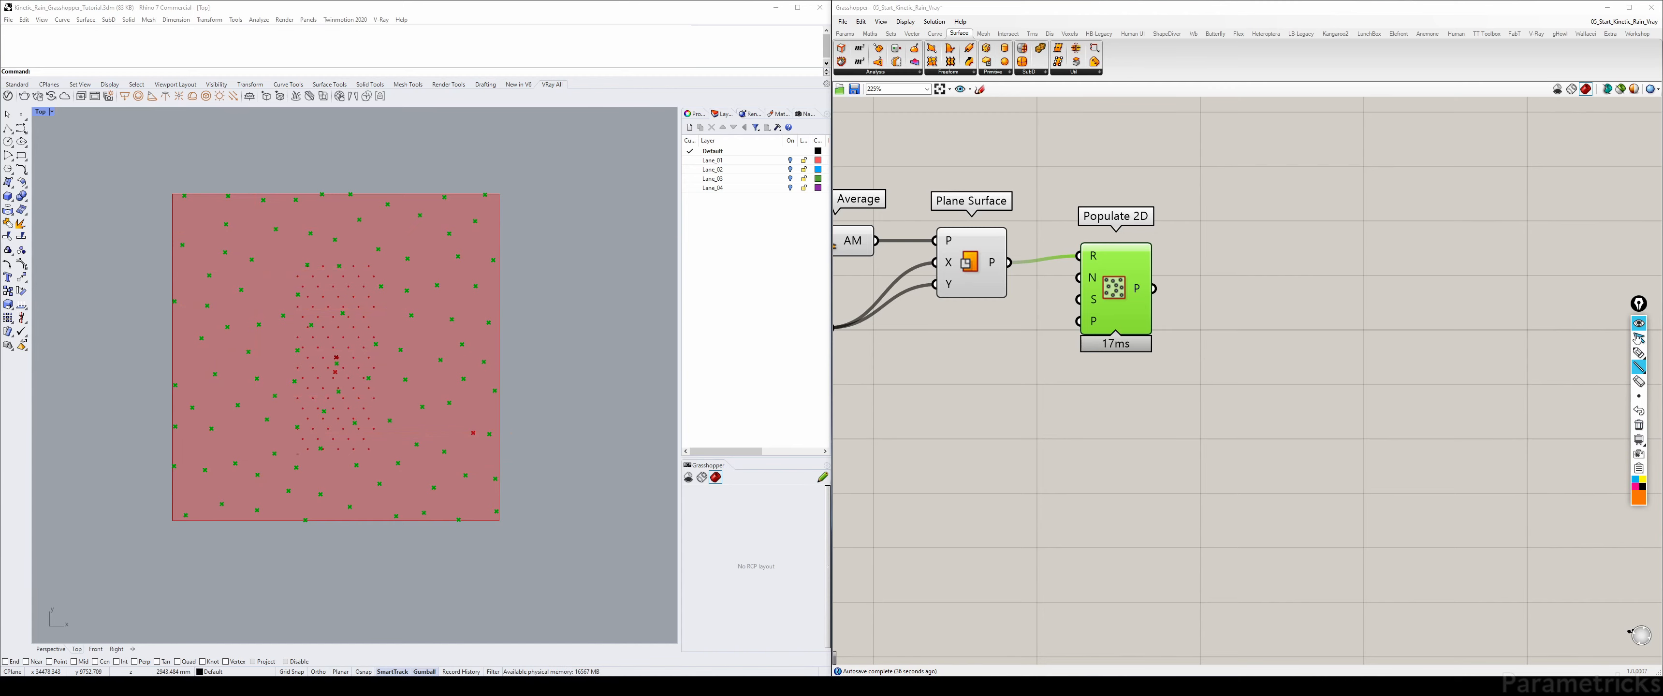
click(1639, 323)
click(1311, 327)
- Hide the previews of the Plane Surface and Average components and move Populate 2D farther from Plane Surface
drag(1120, 285, 1128, 291)
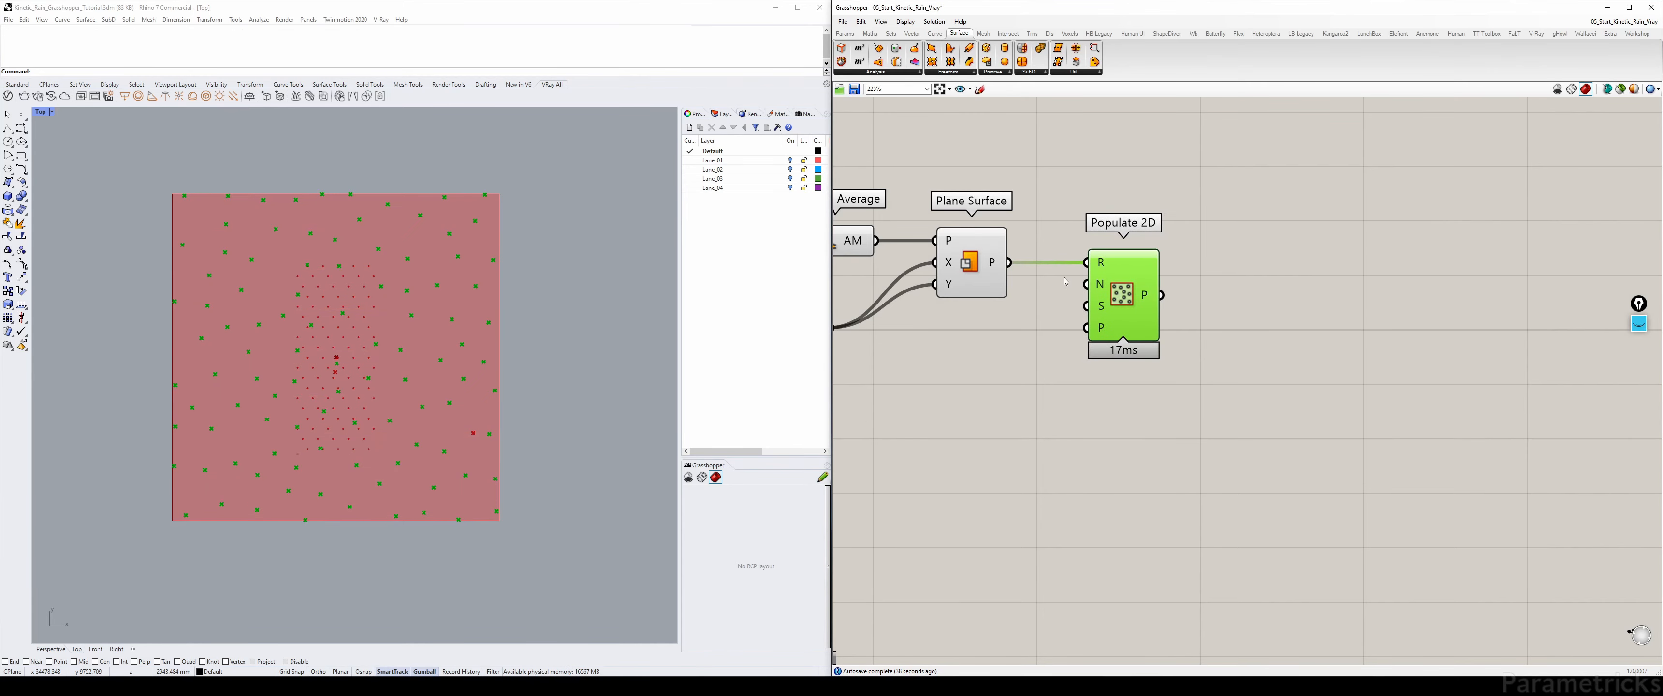
right_drag(941, 249, 1032, 234)
click(1045, 237)
key(ctrl+q)
click(944, 241)
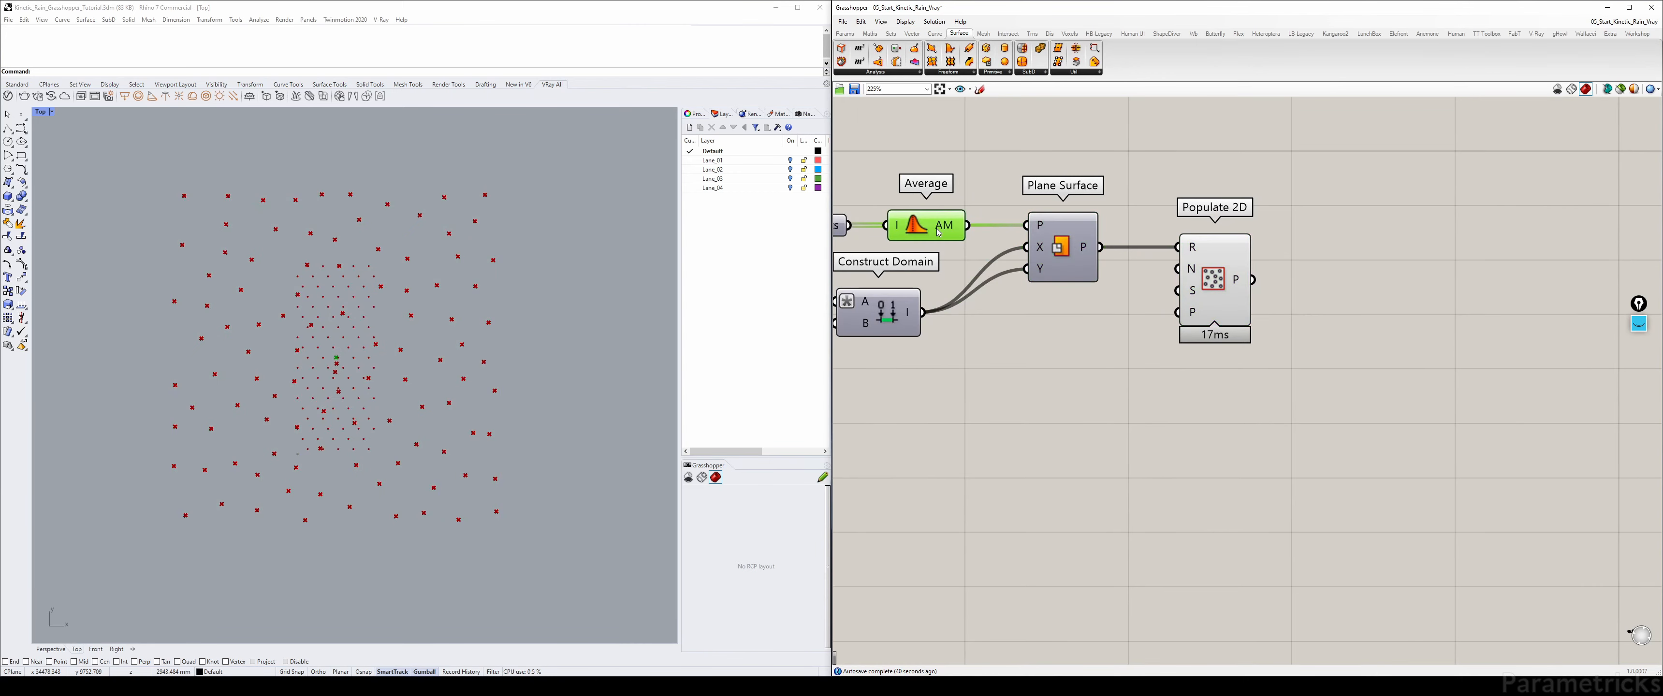
drag(1217, 282, 1288, 283)
- Add a number slider starting at 50, connect it to Populate 2D's count input and lower it to 30
double_click(1070, 301)
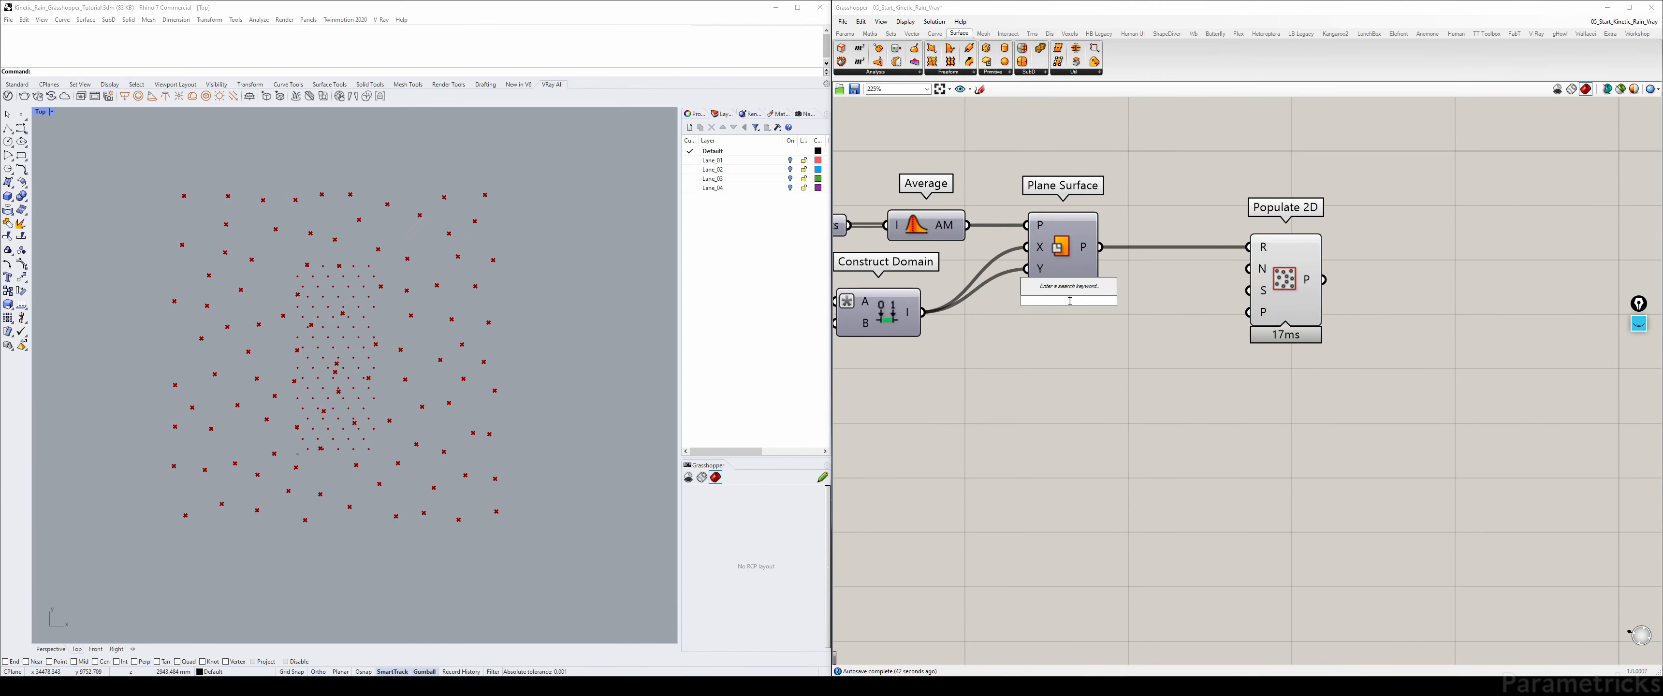
key(Escape)
scroll(1070, 301, down, 3)
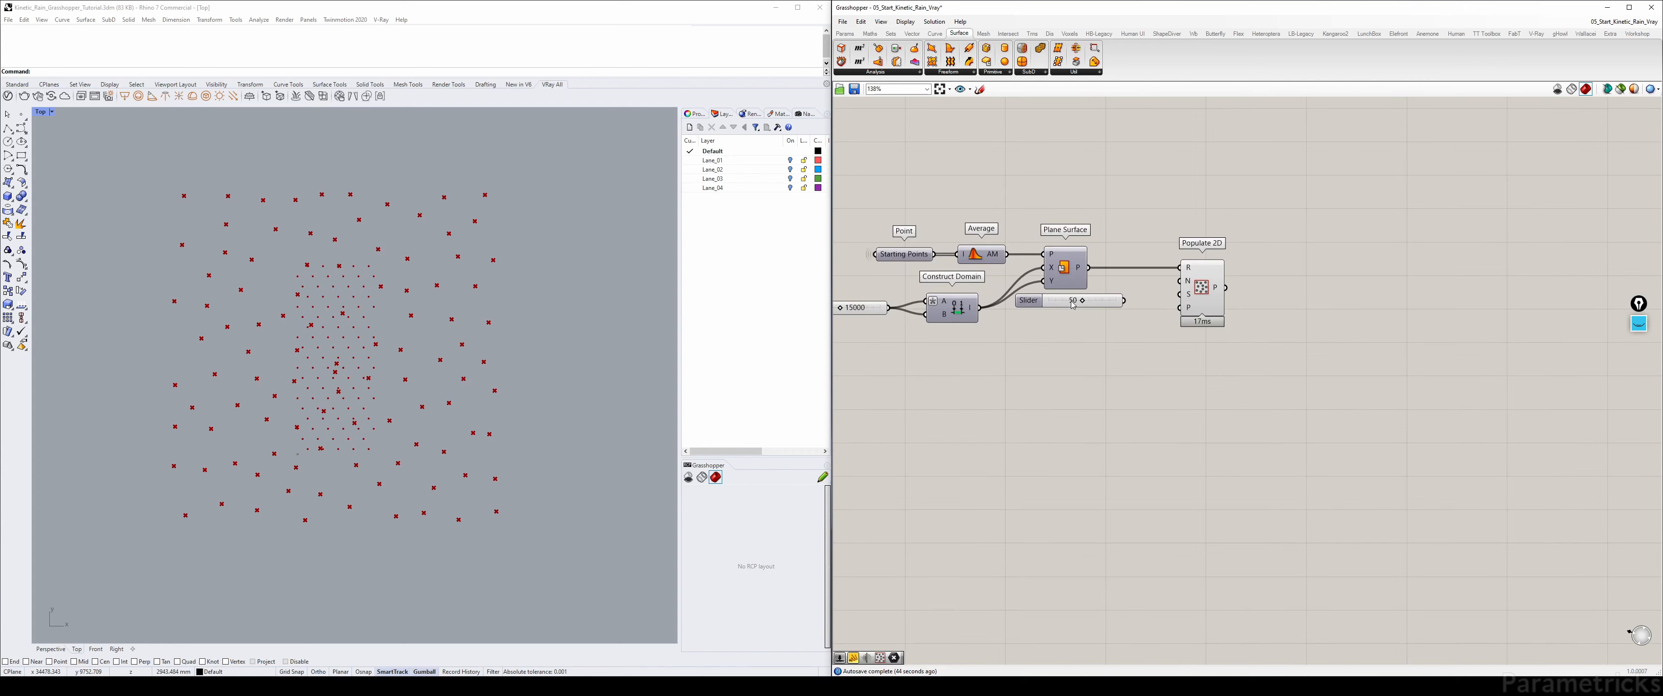
drag(1001, 266, 1179, 281)
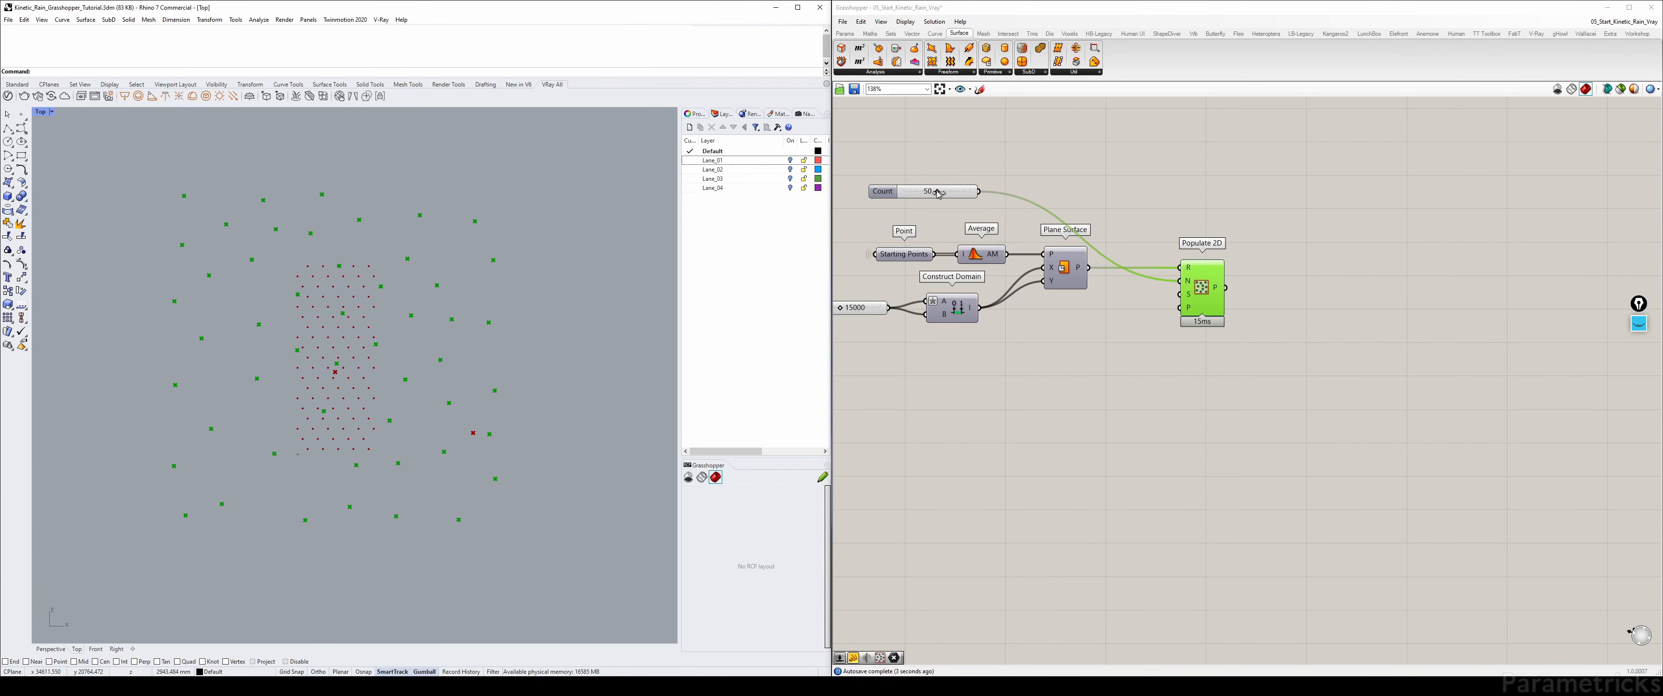
drag(938, 194, 924, 195)
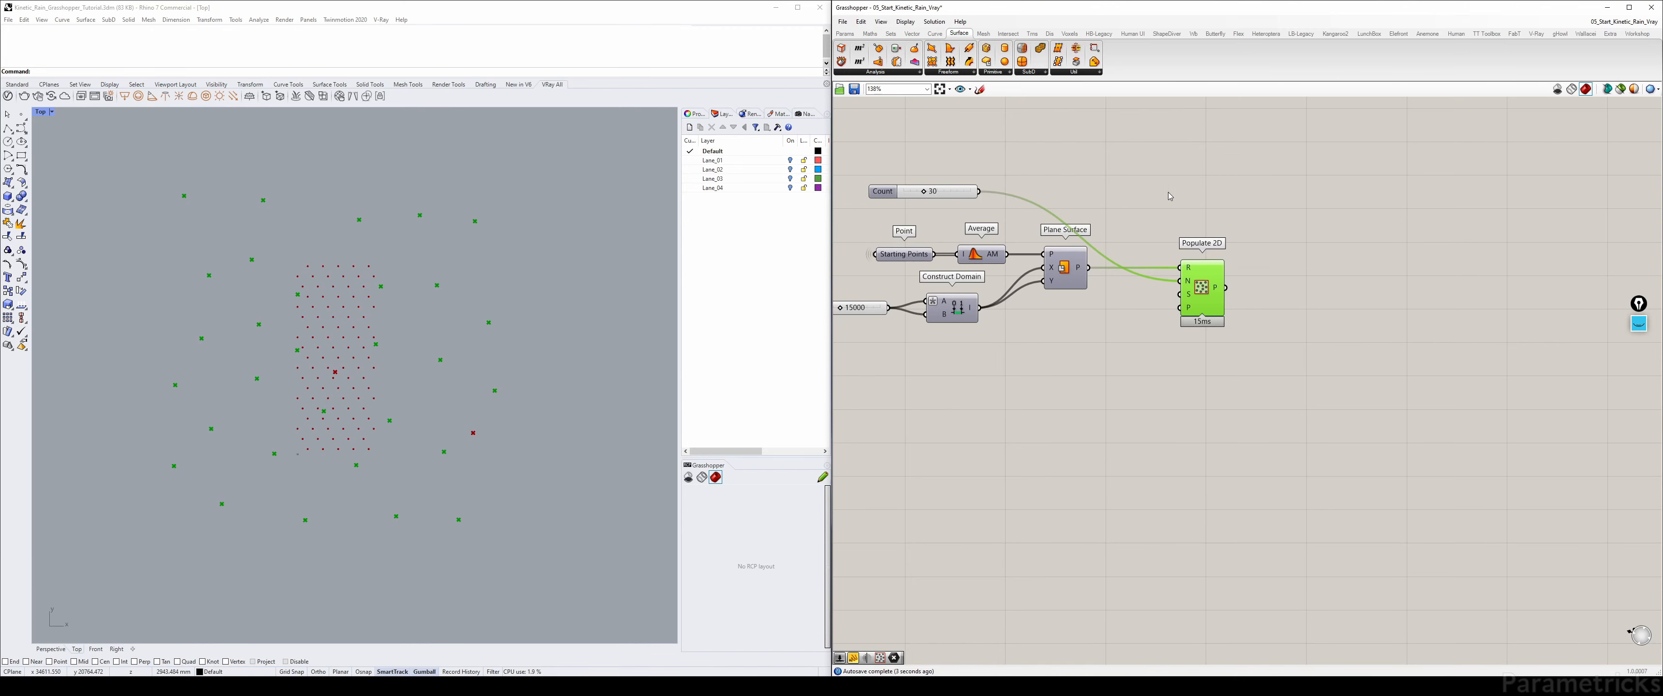
right_drag(1255, 209, 1054, 193)
drag(1005, 275, 982, 274)
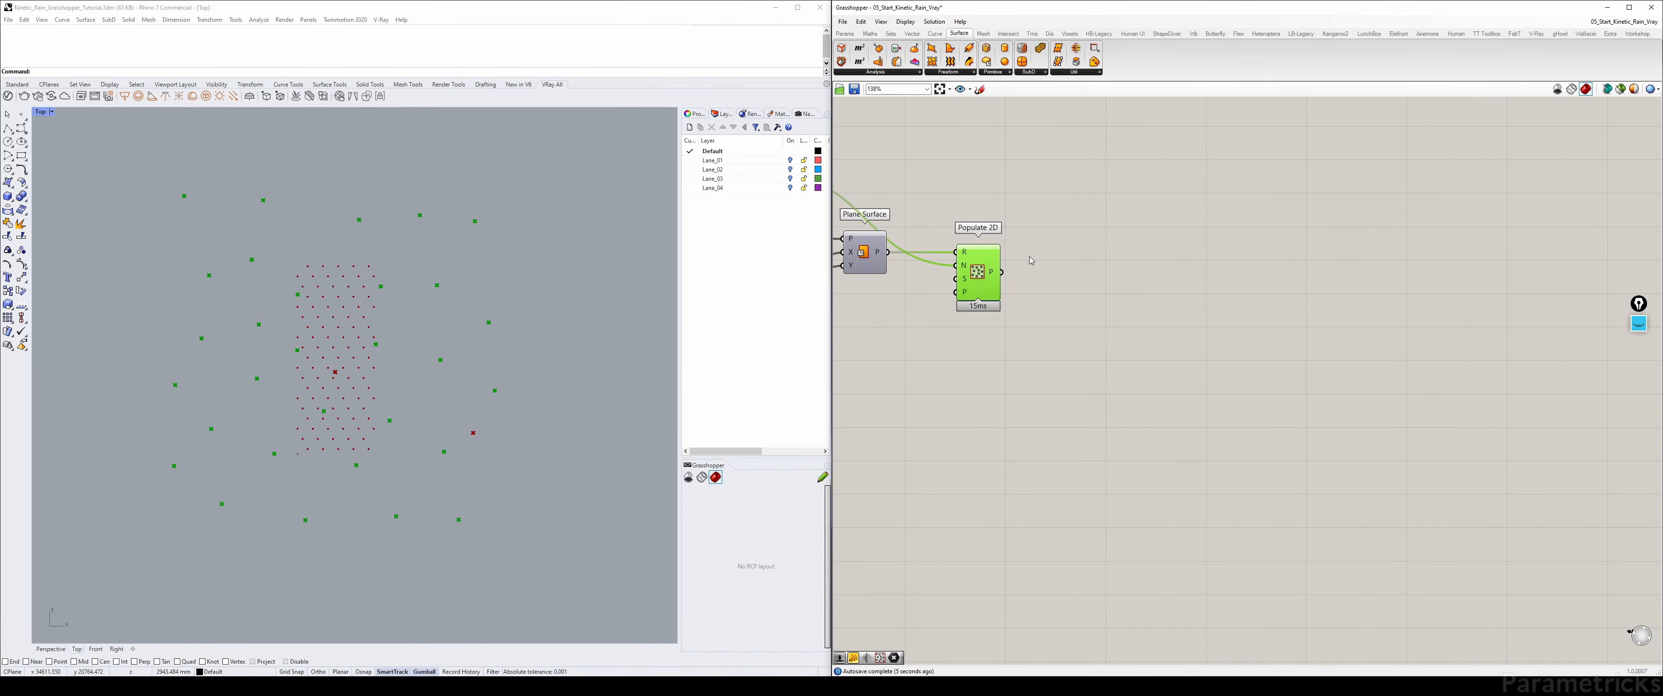
- Add a V-Ray Light Rectangle component and use the Populate 2D points as its Position input
right_drag(1088, 262, 1070, 233)
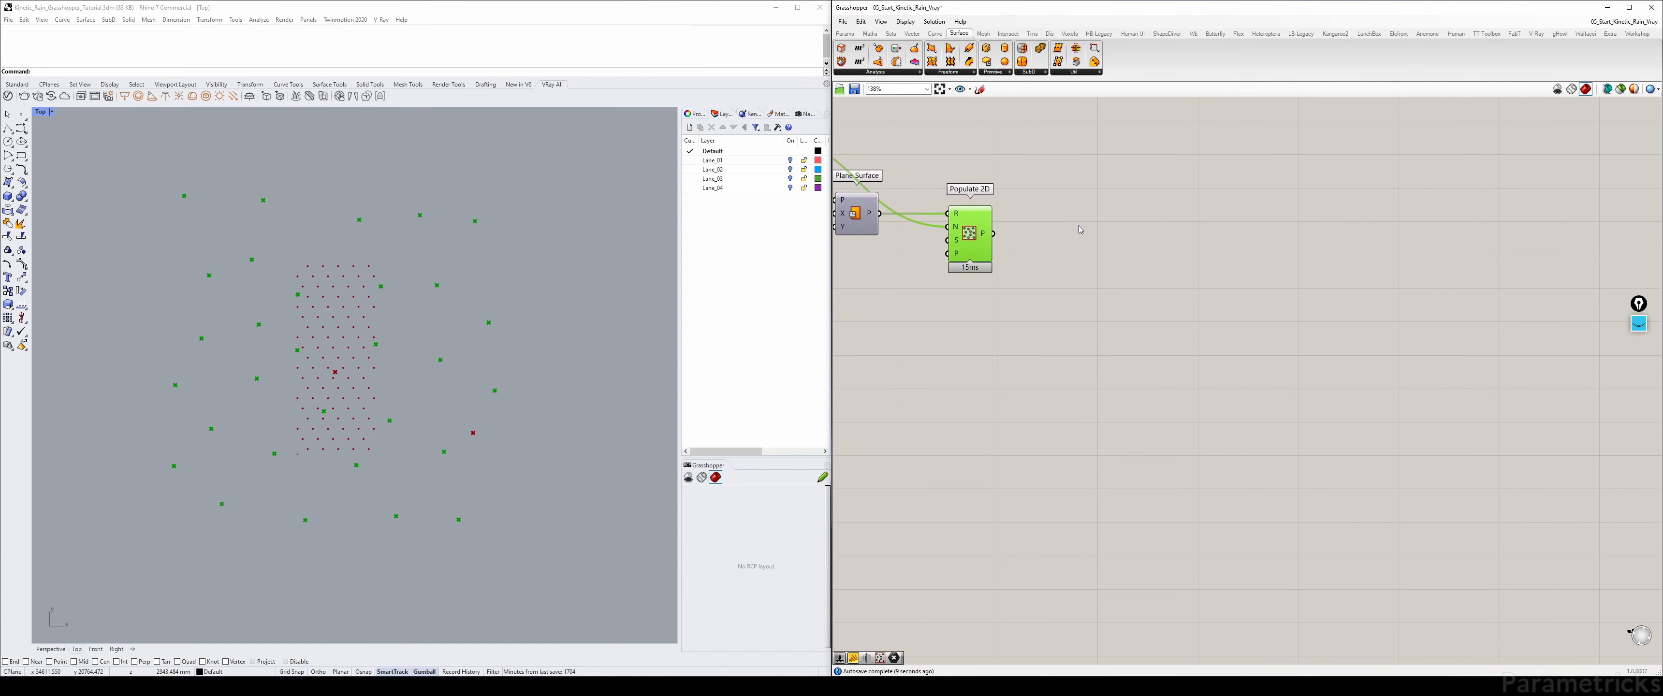
scroll(1082, 219, down, 3)
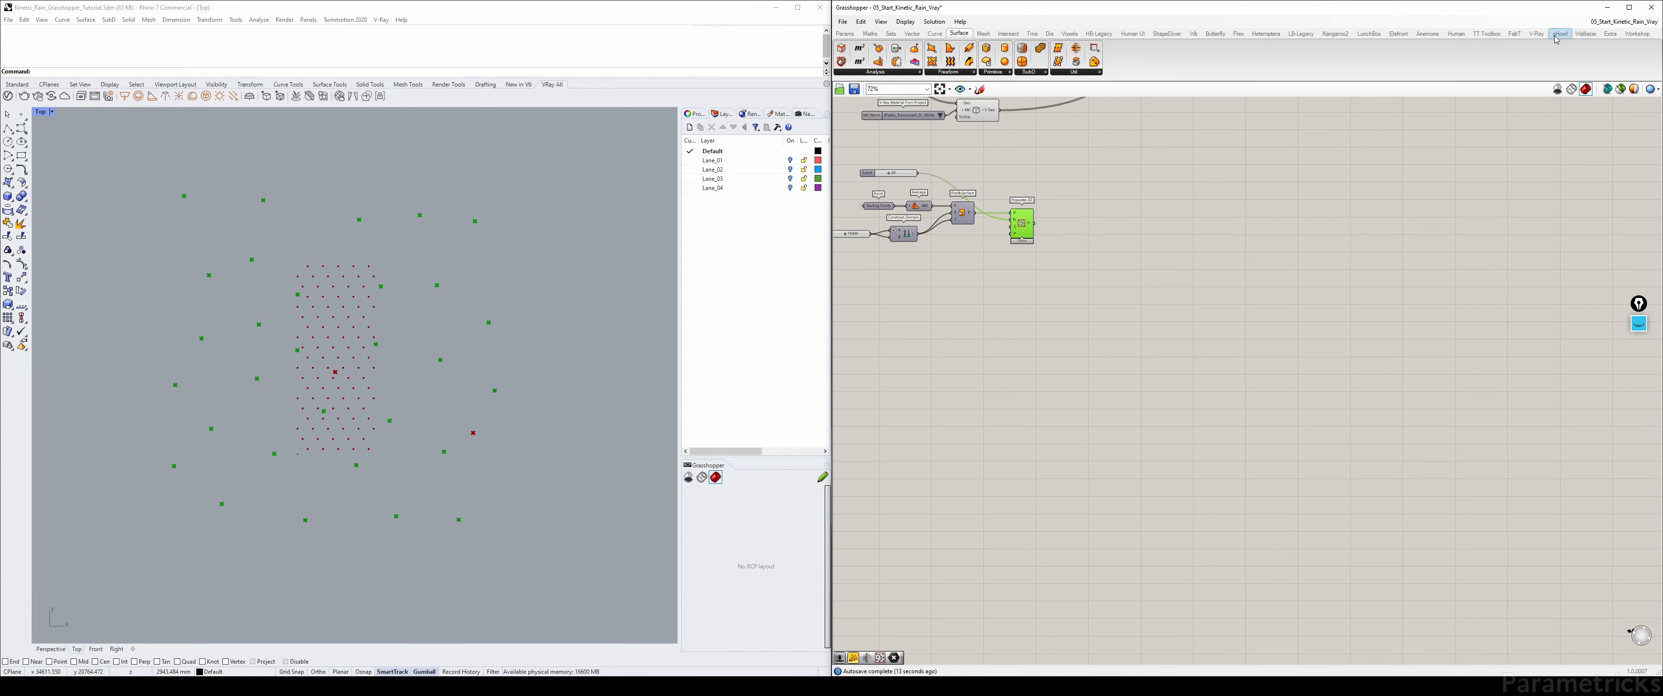
click(1537, 34)
click(922, 72)
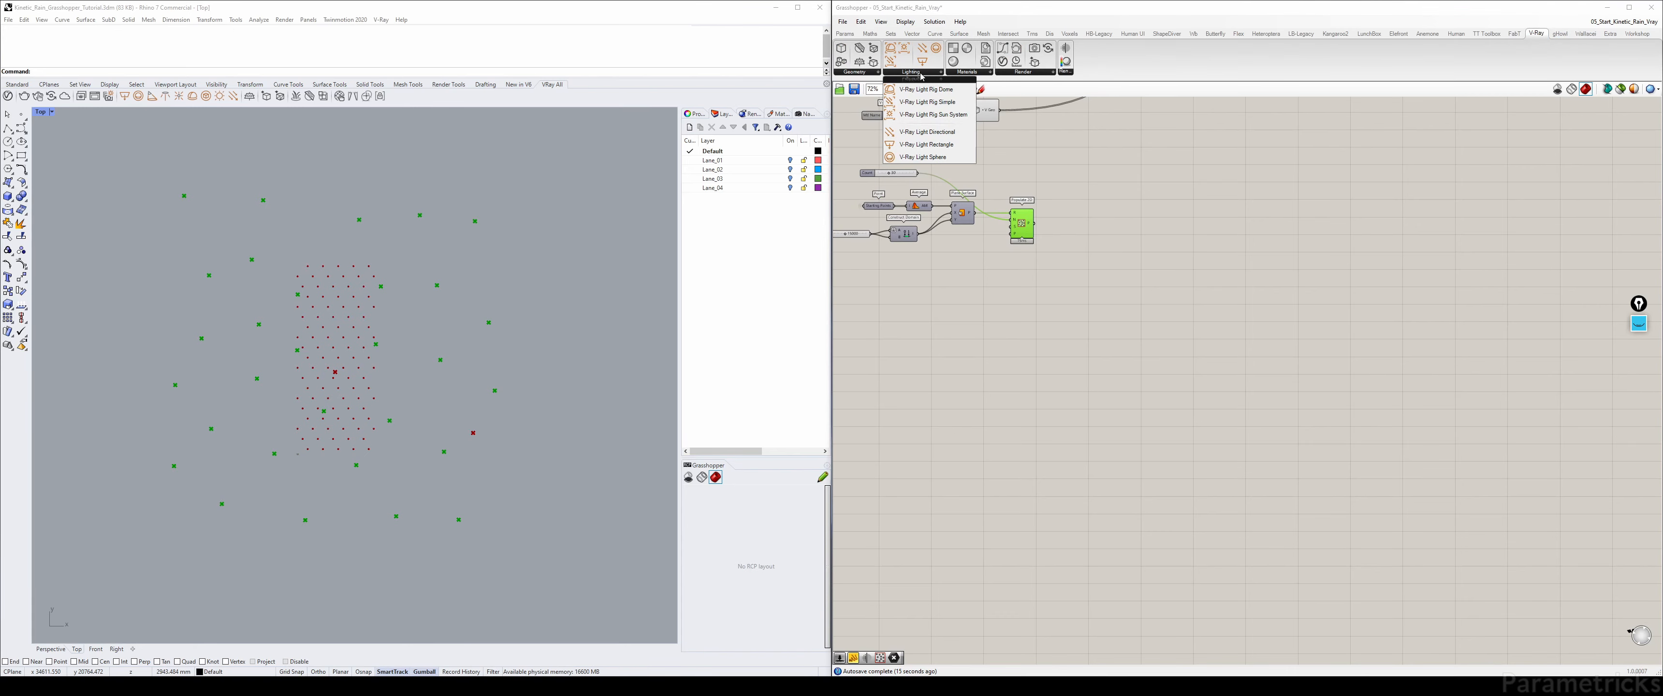
drag(927, 144, 1112, 250)
scroll(1159, 191, up, 3)
scroll(982, 254, up, 3)
scroll(993, 219, down, 2)
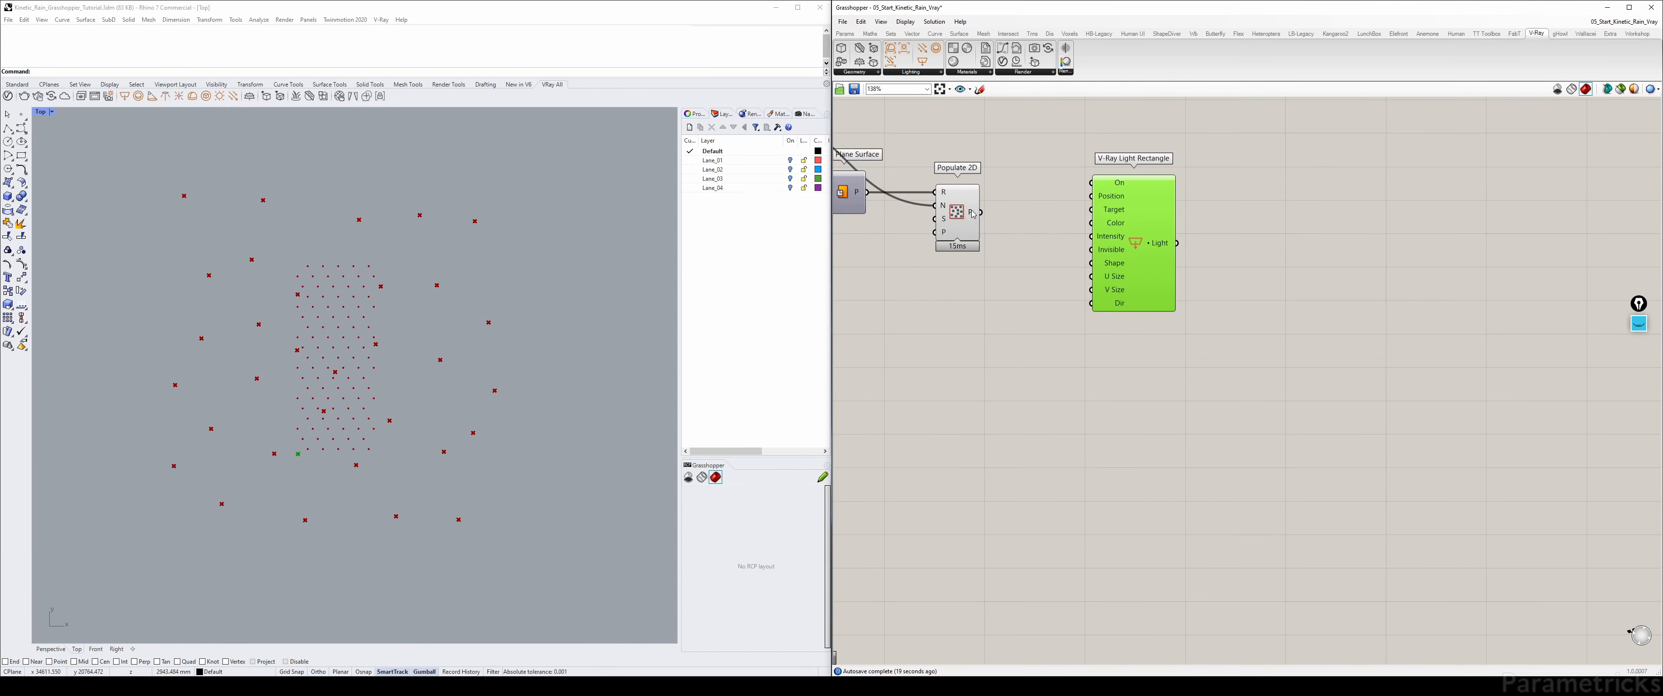
drag(980, 213, 1091, 197)
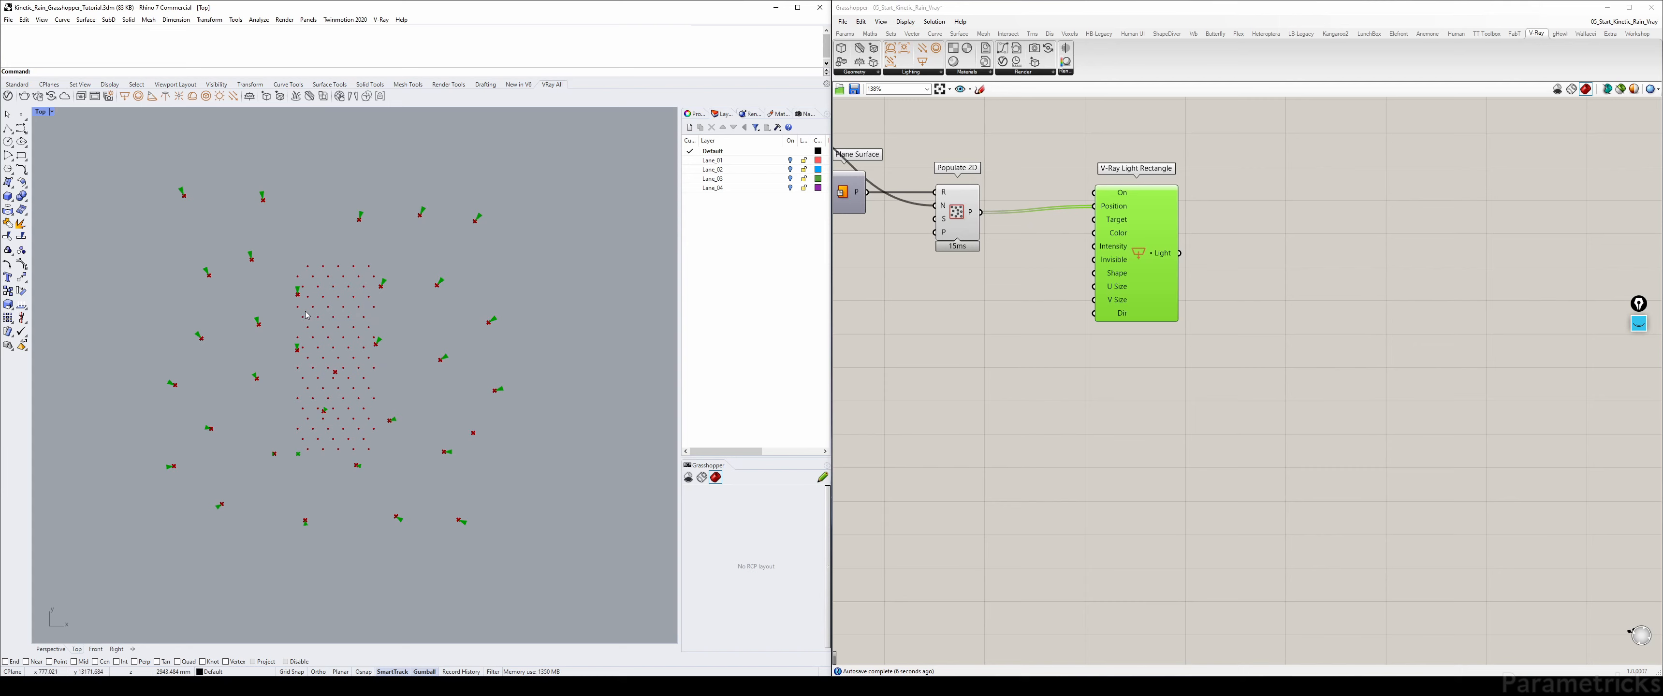
- Check the lights' directions in the viewports and add a Move component with the Populate 2D points as its geometry
double_click(43, 112)
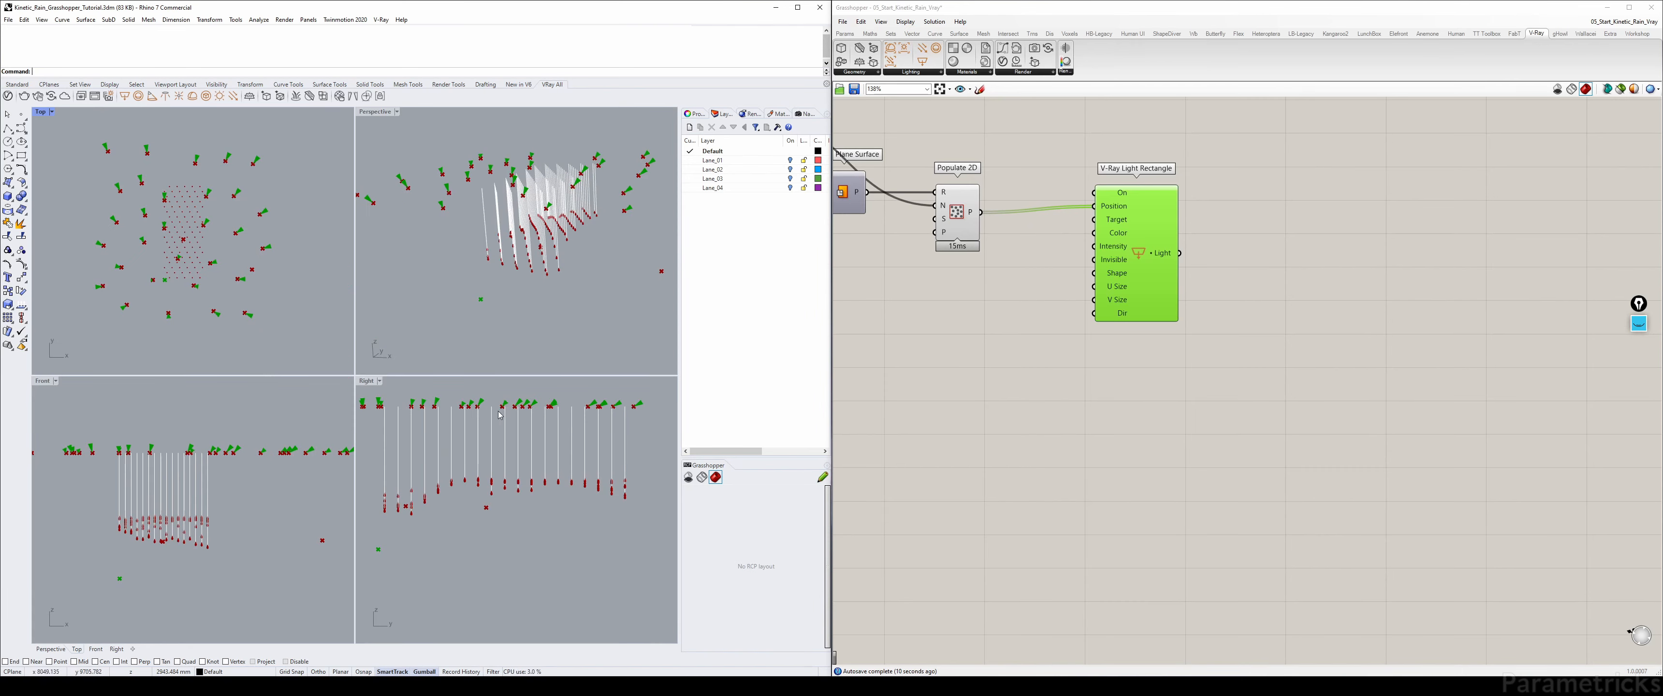
right_drag(452, 428, 491, 429)
right_drag(155, 465, 212, 450)
scroll(212, 450, down, 4)
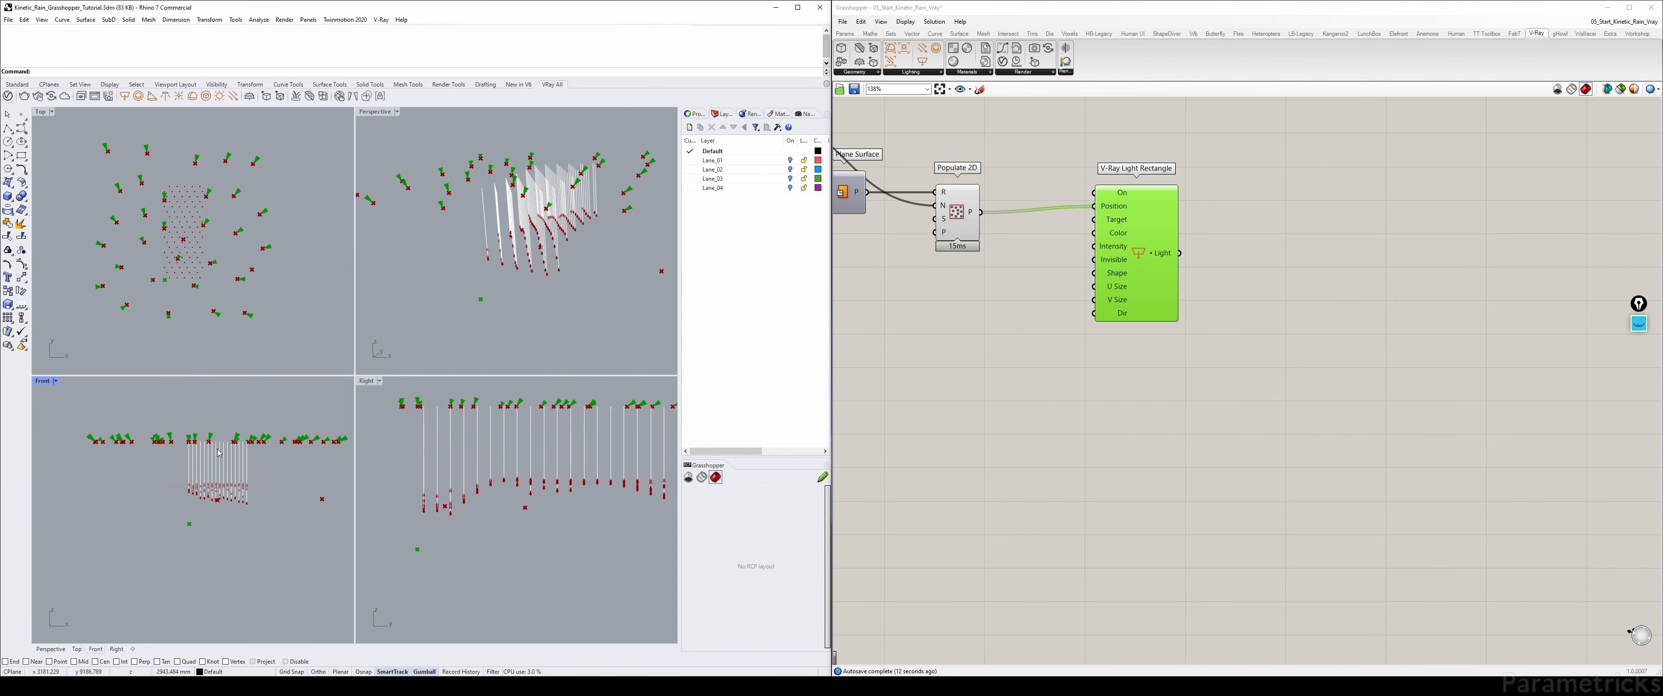
double_click(375, 112)
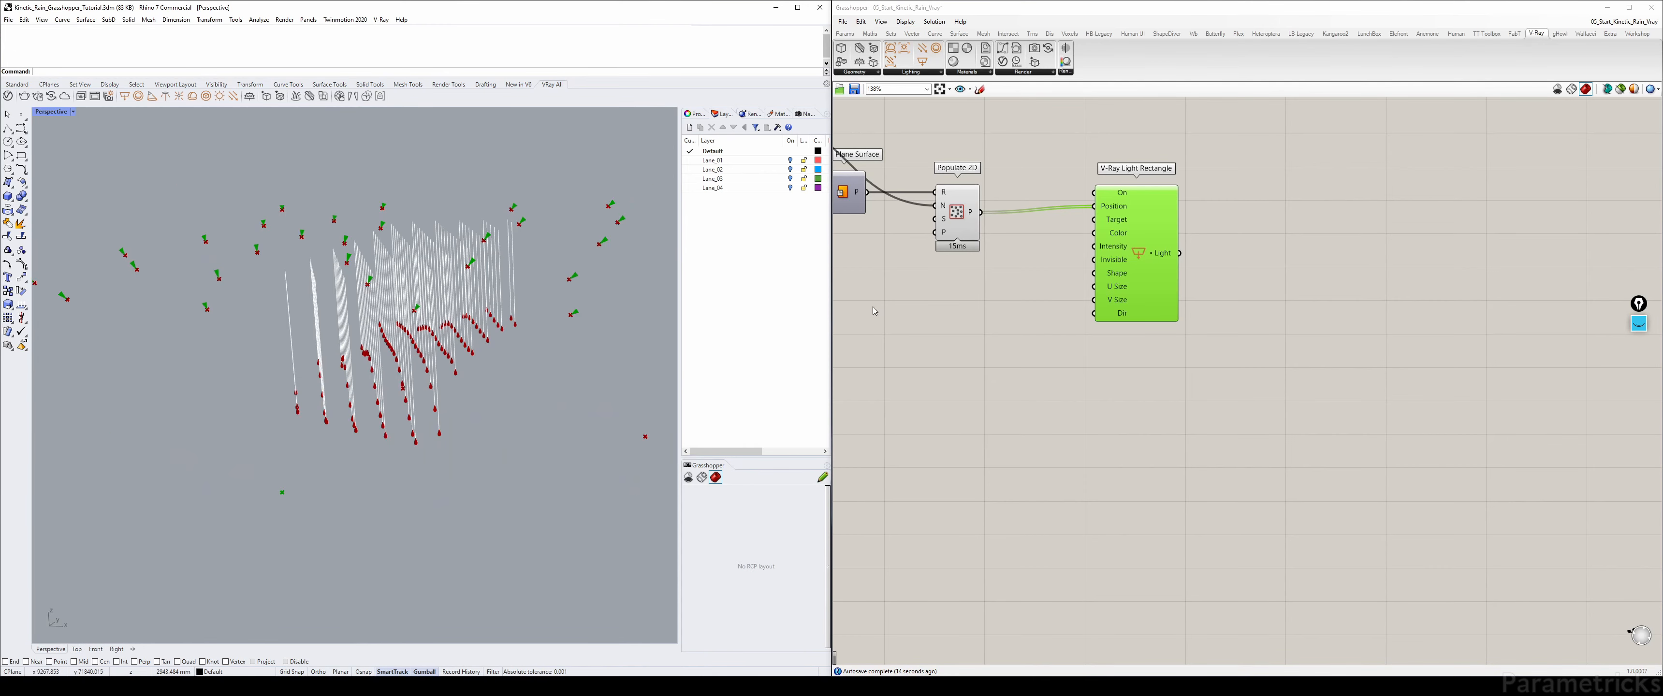
click(908, 304)
double_click(908, 304)
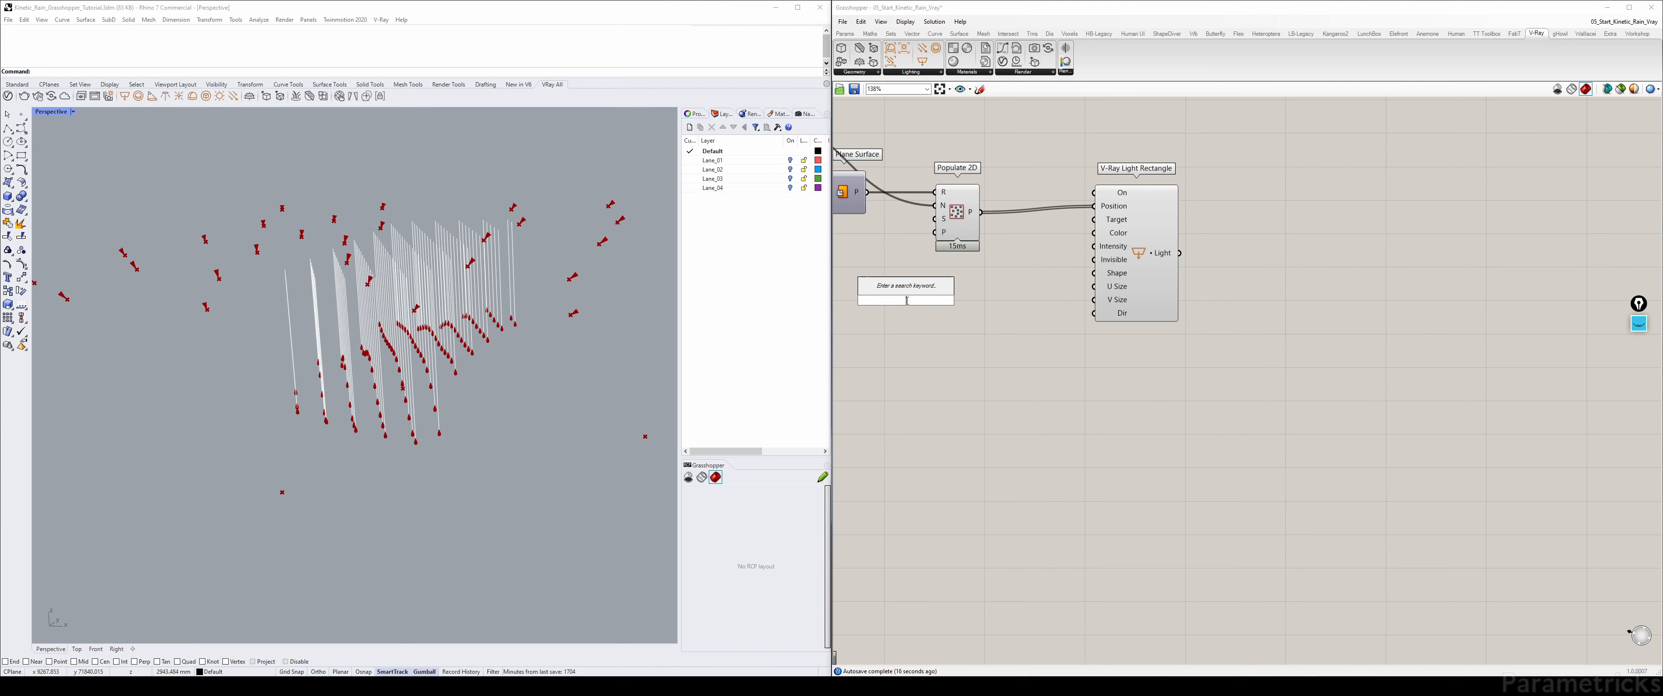
text(move)
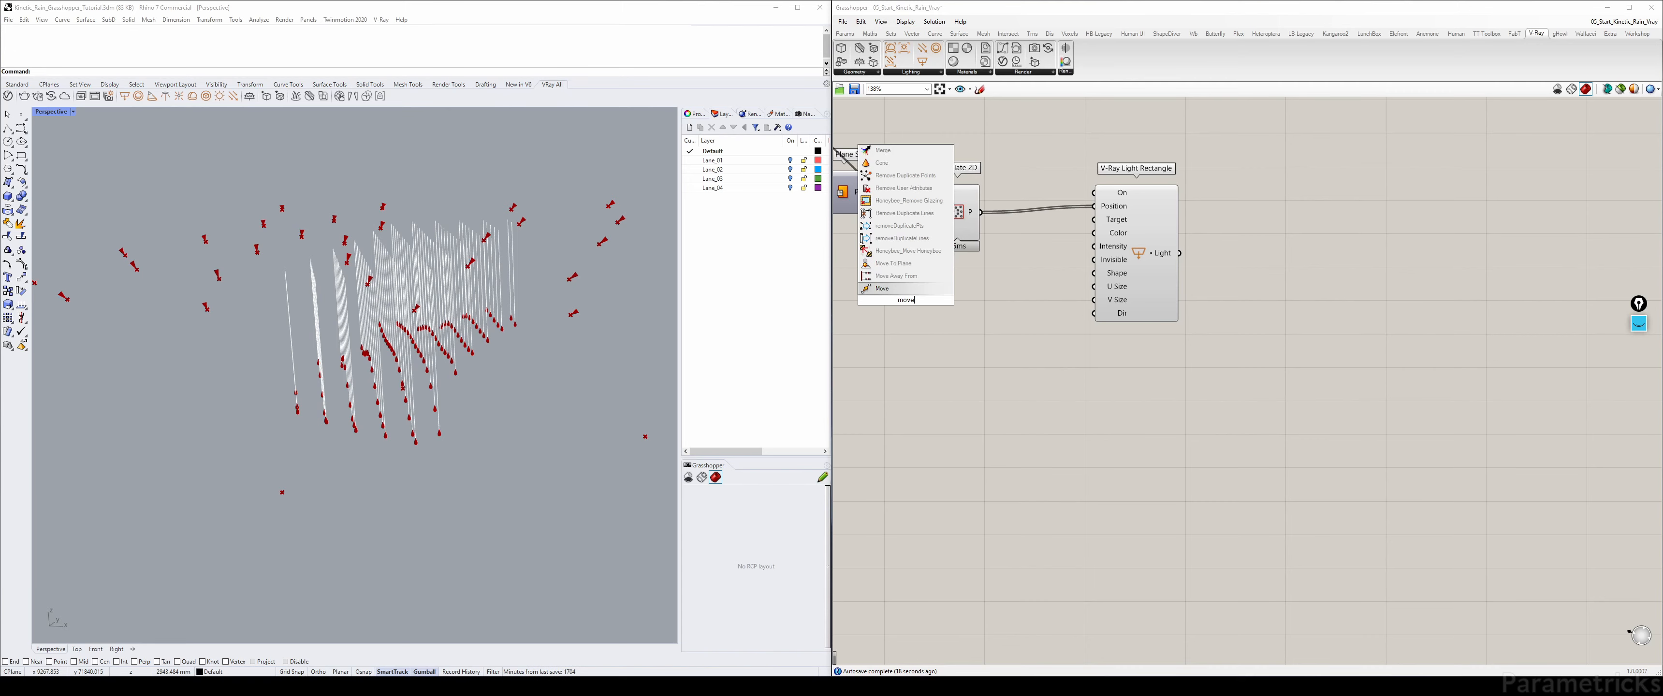
key(Return)
drag(981, 212, 1220, 283)
- Add a Unit Z vector with a negative factor and use it as the Move component's translation
click(930, 327)
double_click(930, 327)
text(z)
key(Return)
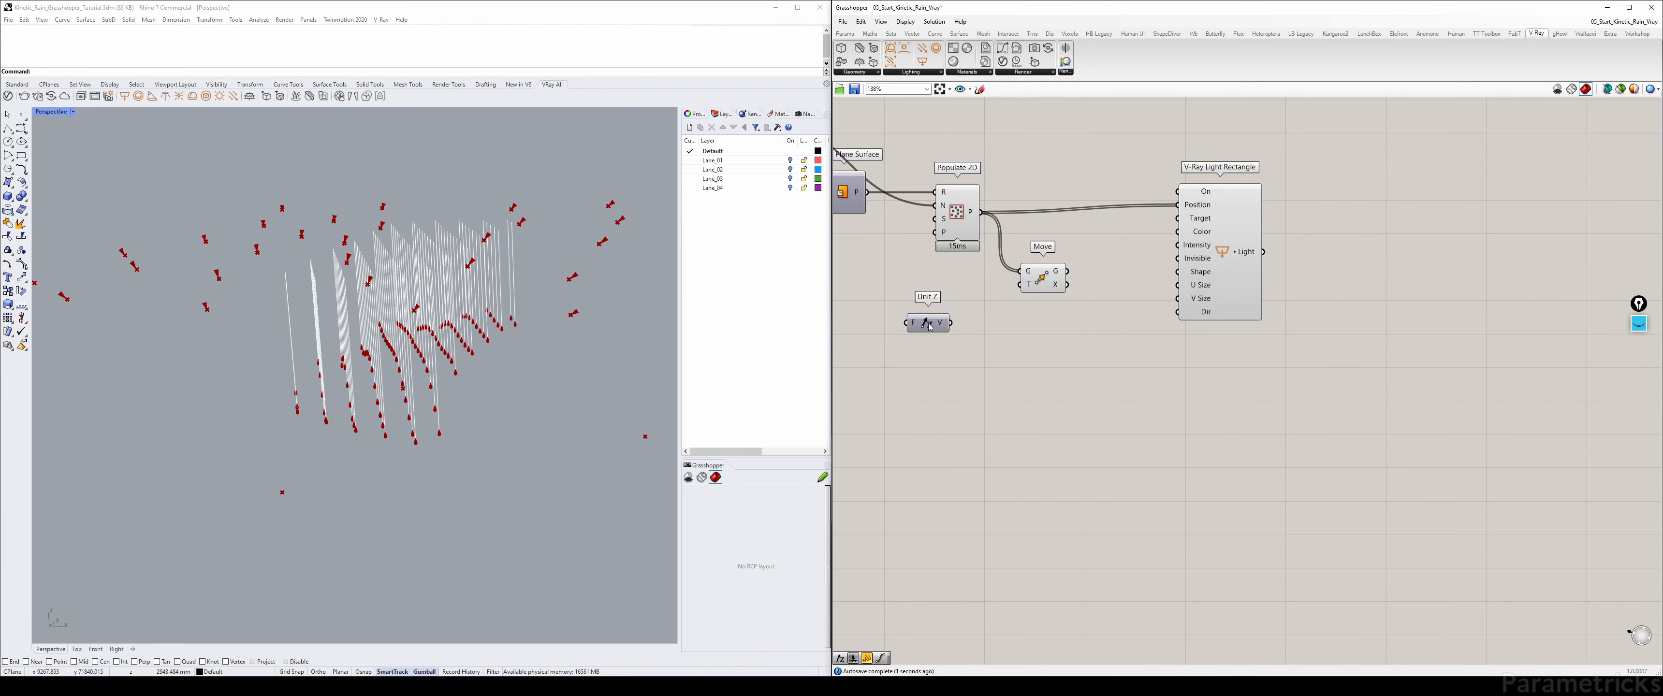
drag(951, 323, 953, 285)
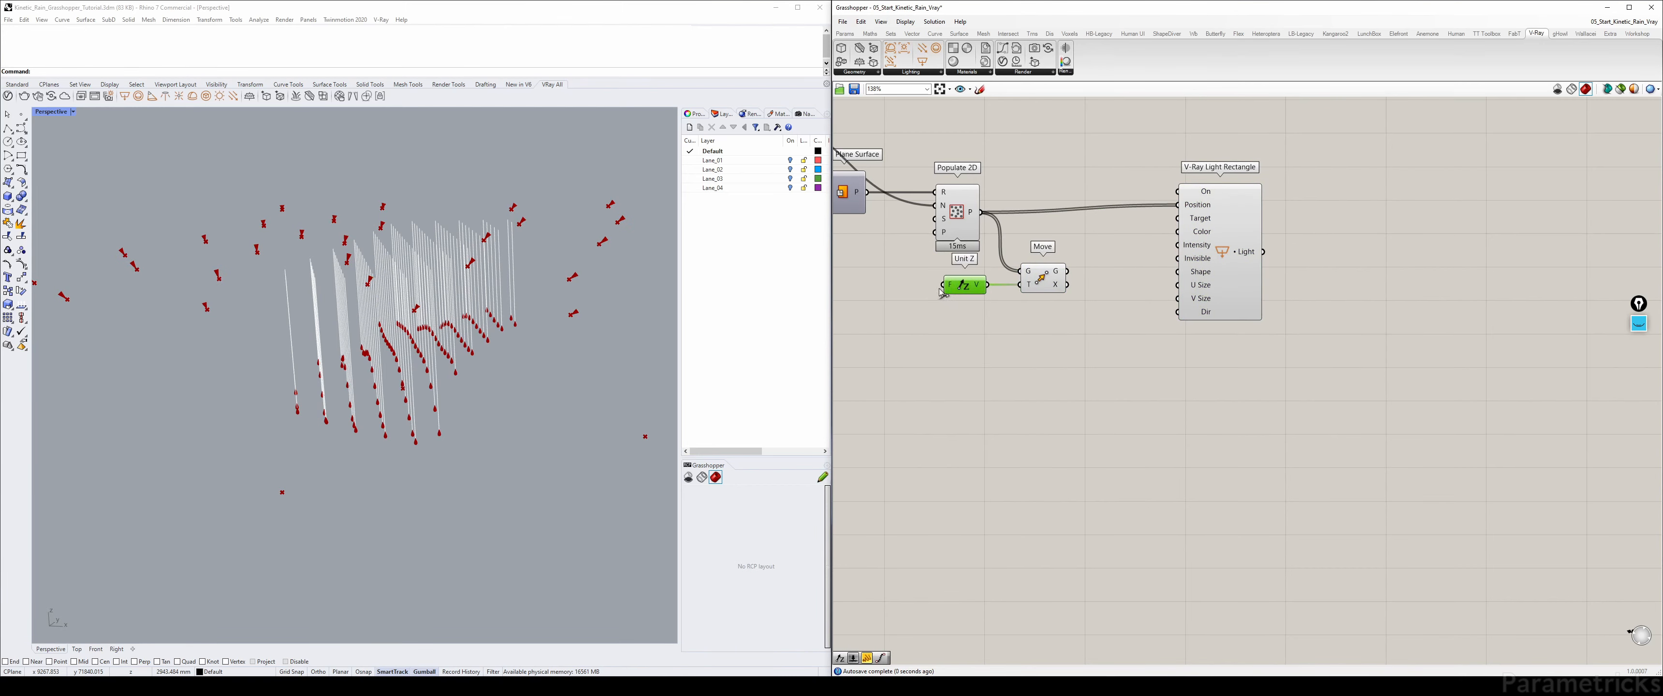
right_click(953, 285)
mouse_move(1007, 376)
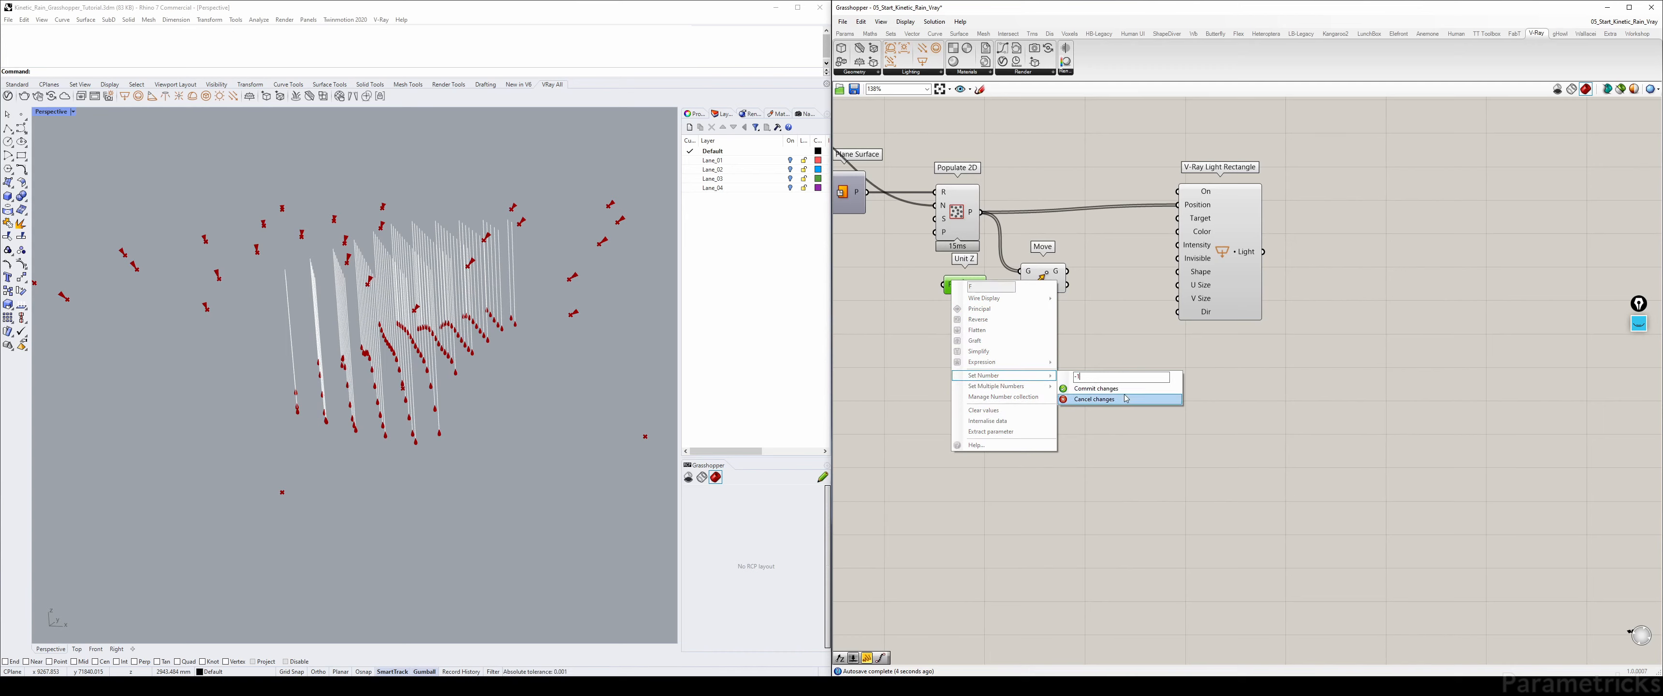
click(1095, 389)
- Use the moved points as the V-Ray Light Rectangle's Target and check the light directions in the viewports
drag(1066, 270, 1178, 218)
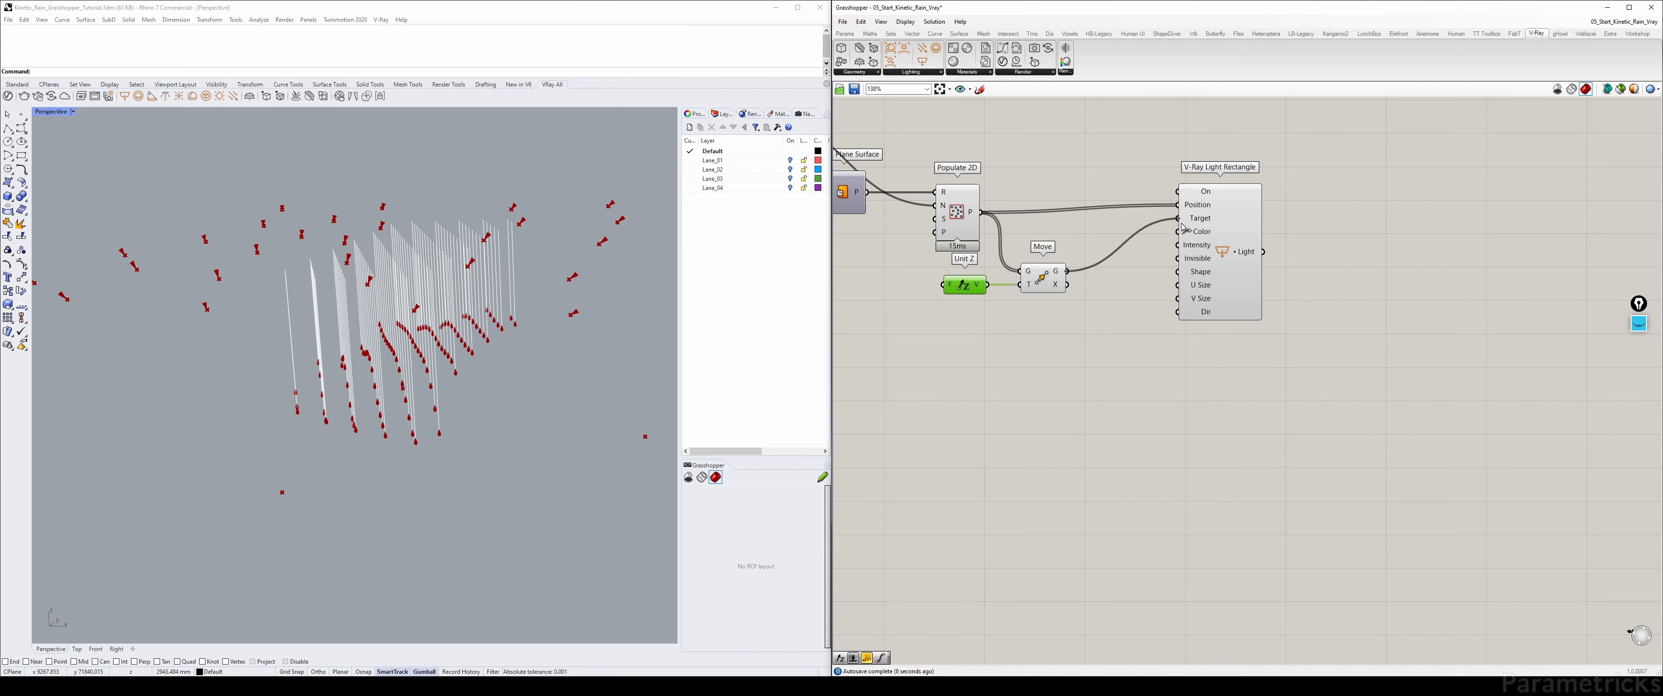
double_click(51, 112)
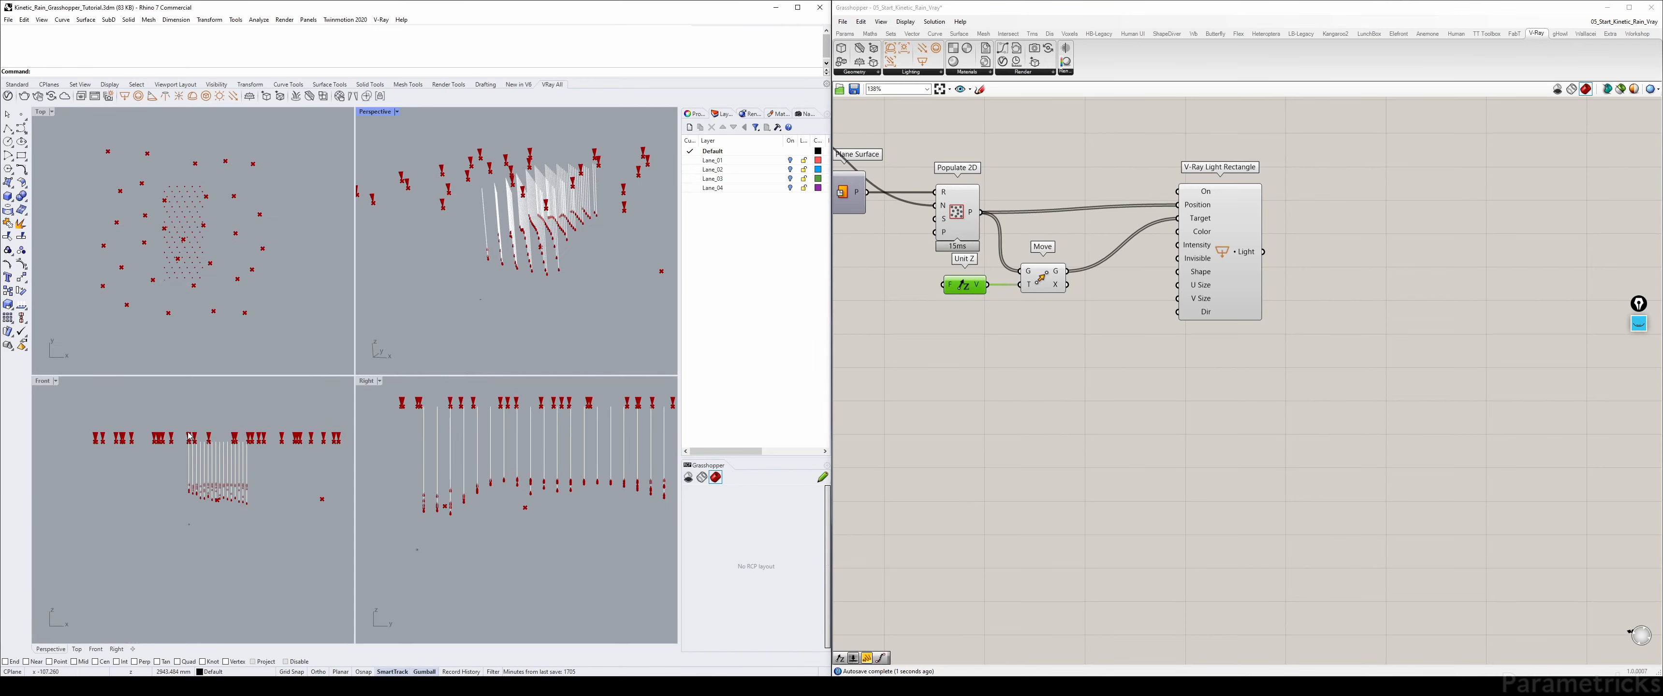
scroll(189, 426, up, 5)
double_click(371, 112)
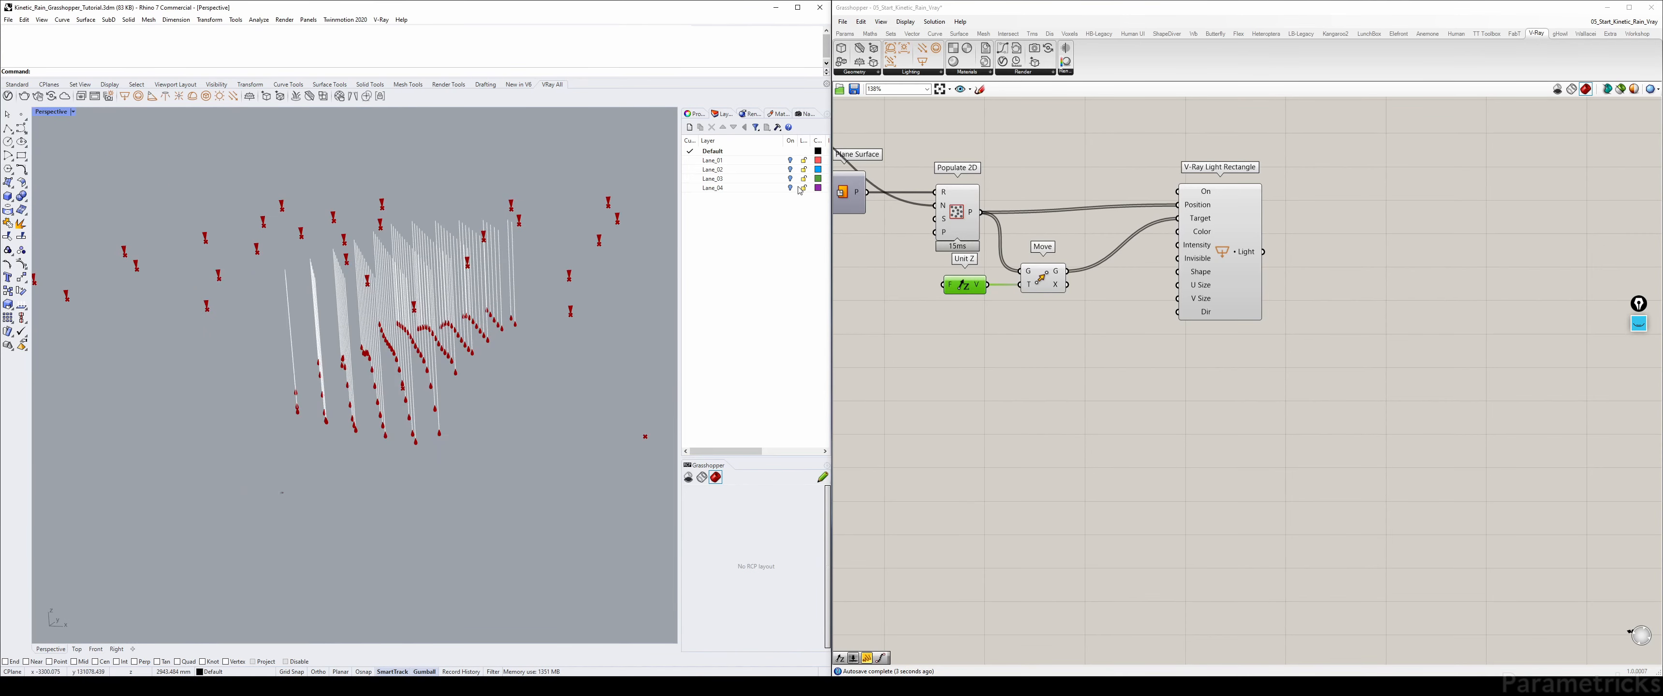
- Add a Colour Swatch component and connect it to the V-Ray Light Rectangle's Color input
right_drag(1212, 221, 1146, 238)
drag(1145, 257, 1171, 269)
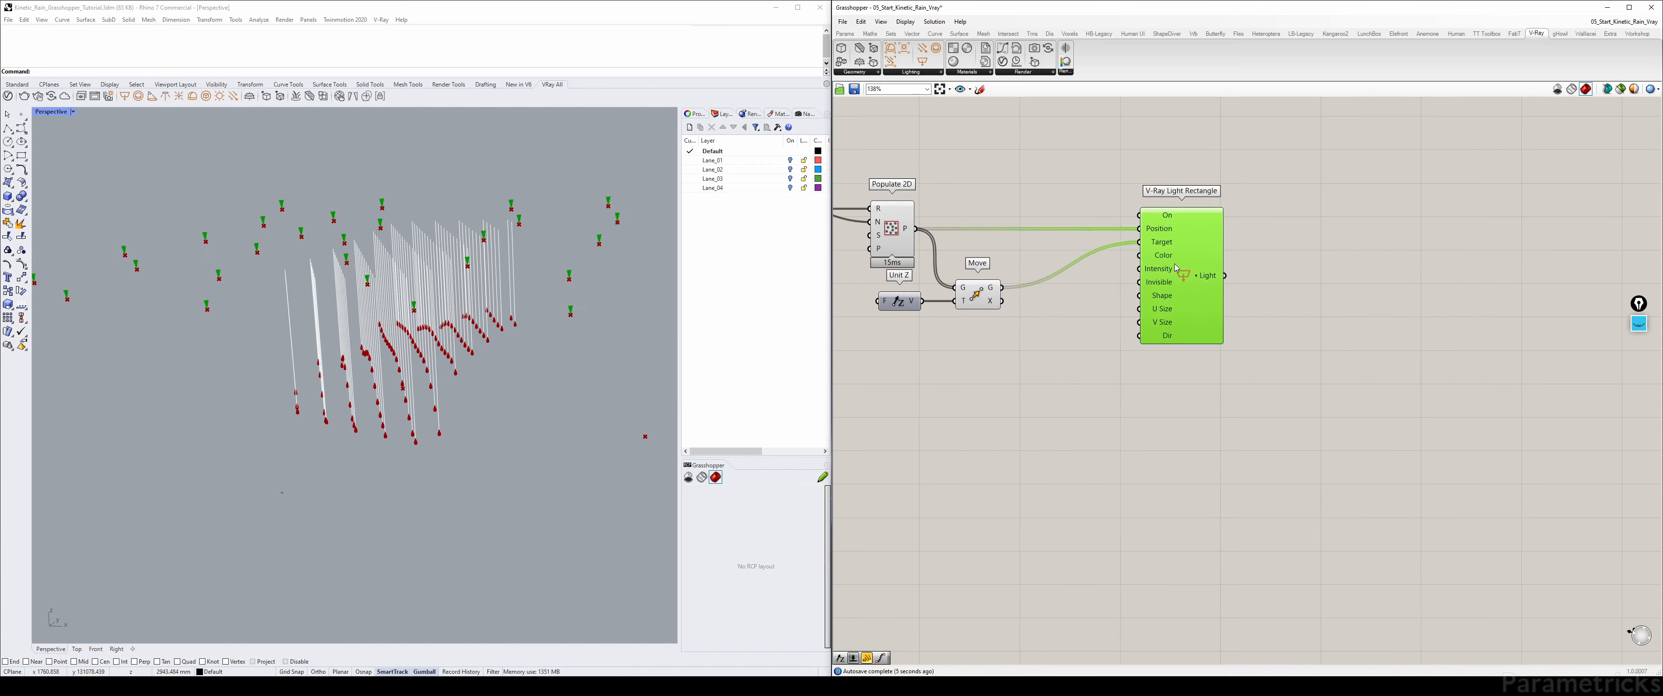
double_click(1050, 310)
text(swa)
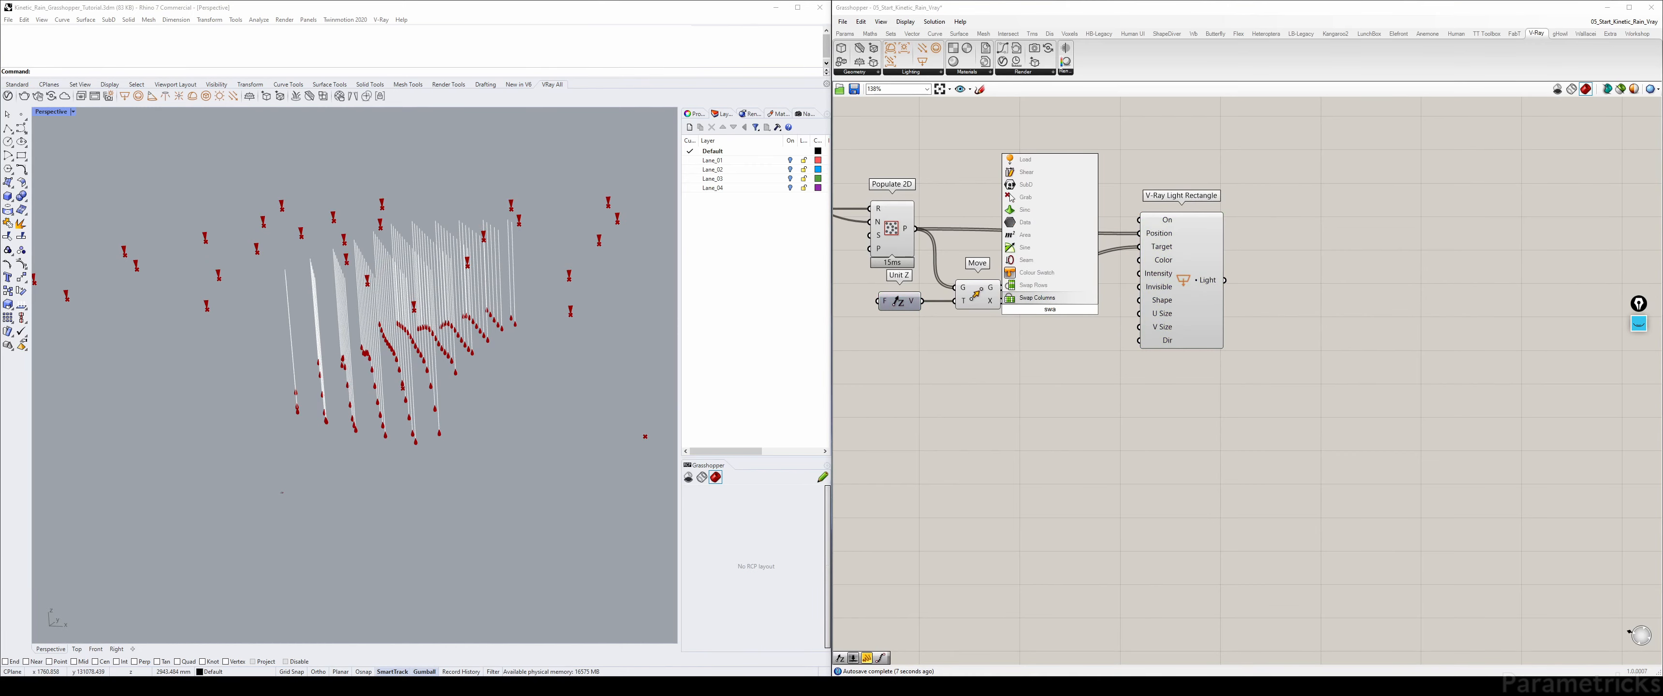
click(1033, 273)
drag(1082, 309, 1143, 259)
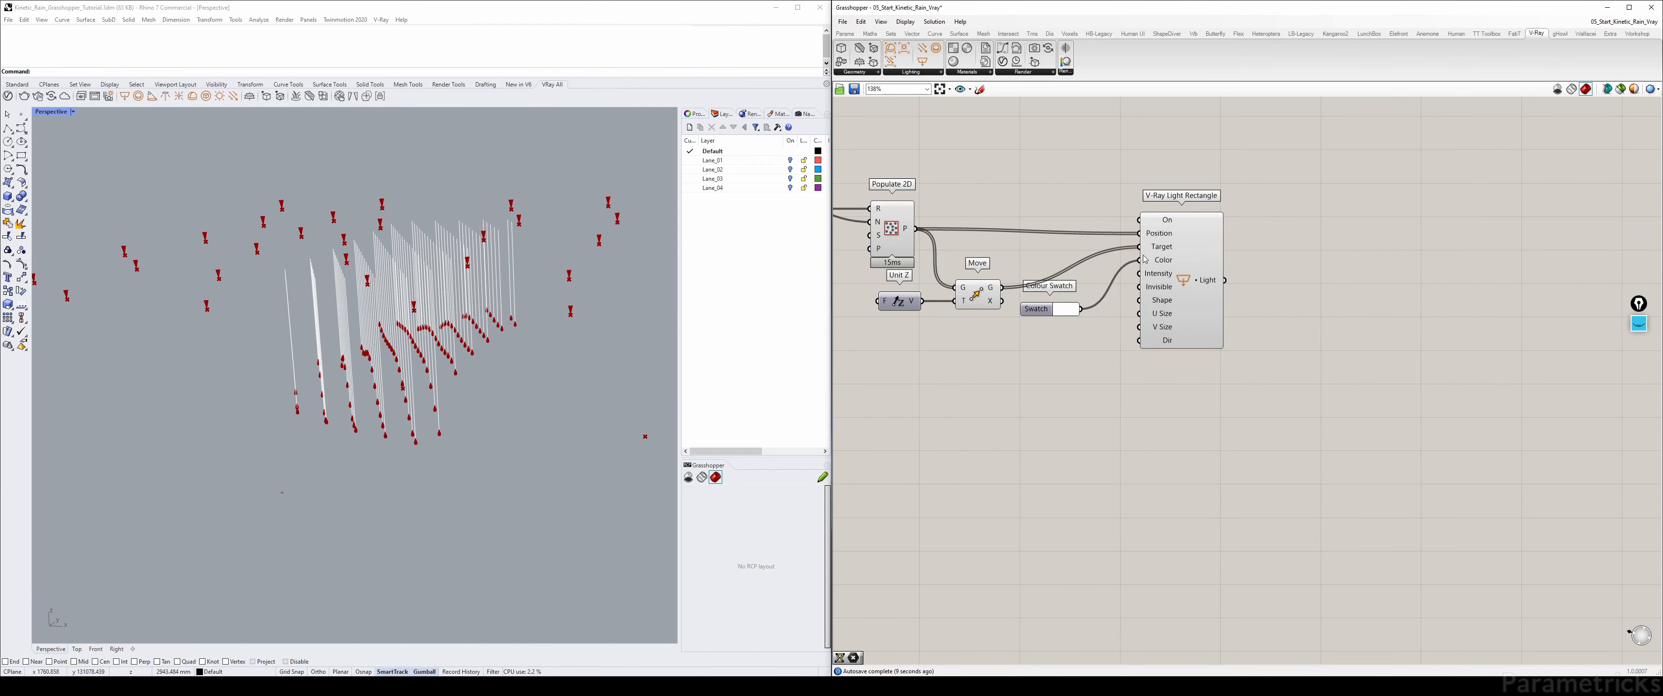
- Connect the V-Ray Light Rectangle's Light output to the existing setup higher up in the definition
scroll(1184, 231, down, 3)
right_drag(1224, 242, 1069, 327)
scroll(1062, 337, down, 3)
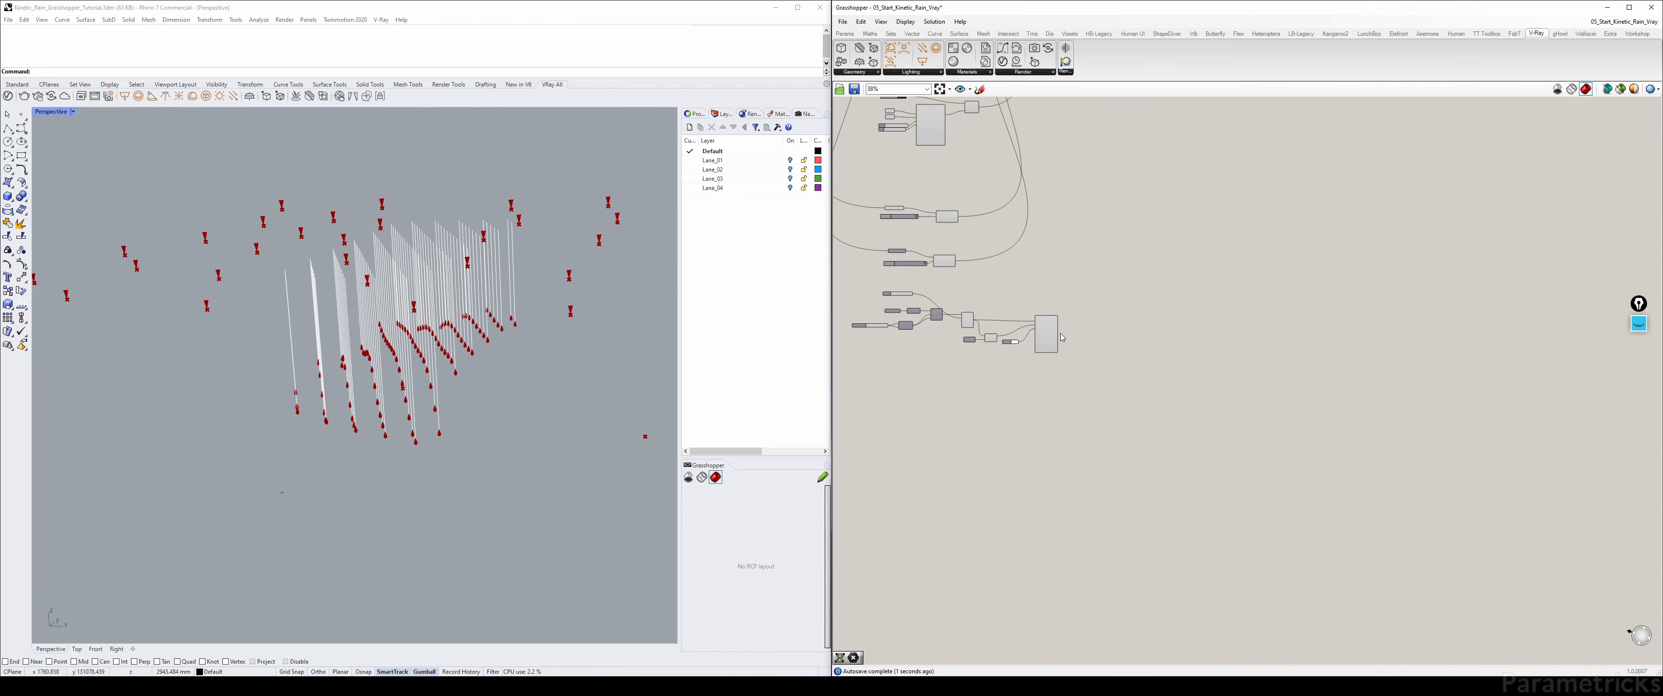
drag(1060, 335, 1161, 320)
scroll(1055, 337, up, 3)
scroll(1154, 346, down, 4)
drag(1065, 337, 1097, 232)
scroll(1154, 346, down, 2)
scroll(1170, 187, up, 2)
scroll(1100, 235, up, 4)
scroll(1162, 291, down, 3)
right_drag(1169, 510, 1162, 201)
scroll(1133, 334, up, 4)
right_drag(1112, 326, 1128, 222)
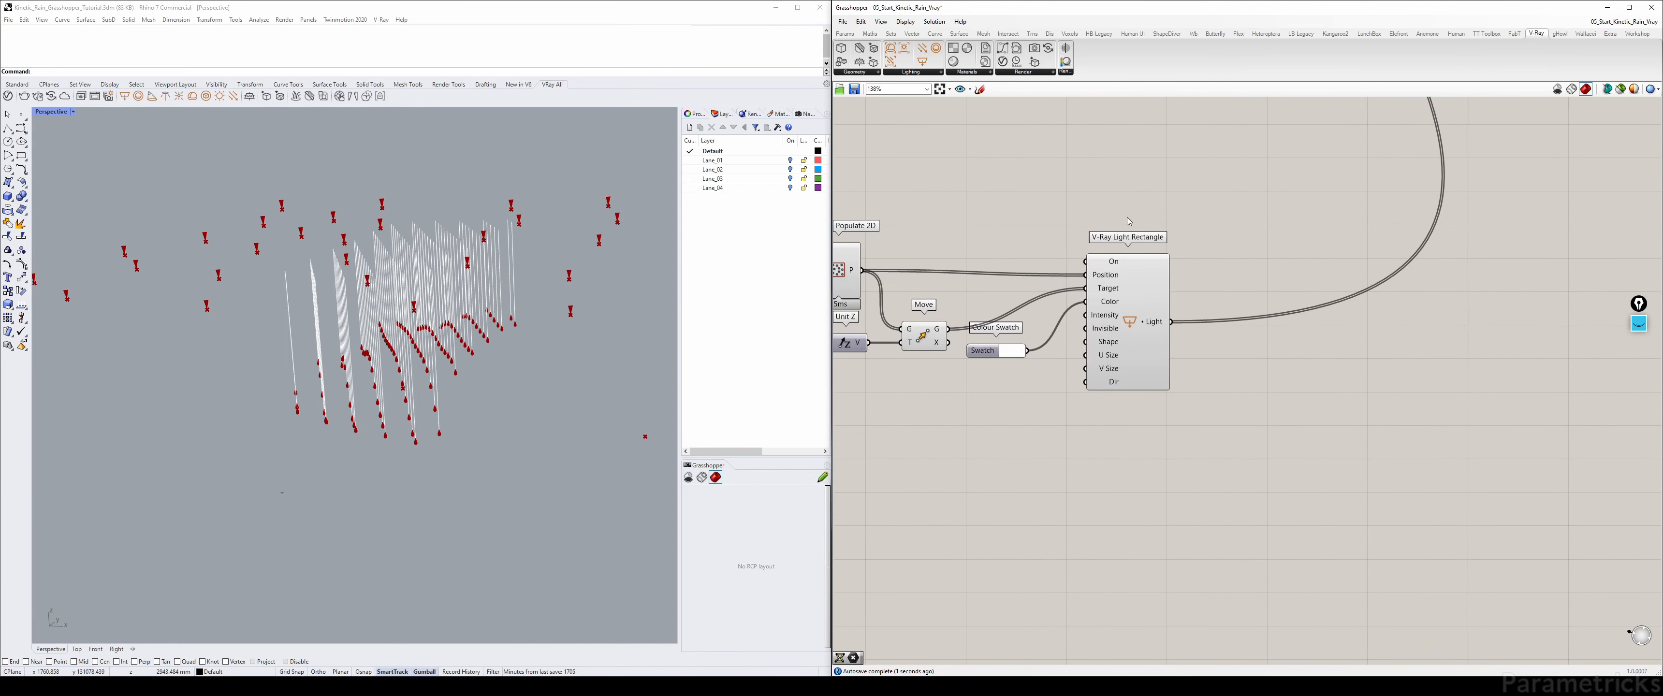
- Change the light's Colour Swatch to a pale blue
scroll(1128, 222, down, 3)
scroll(1027, 306, up, 5)
click(1110, 286)
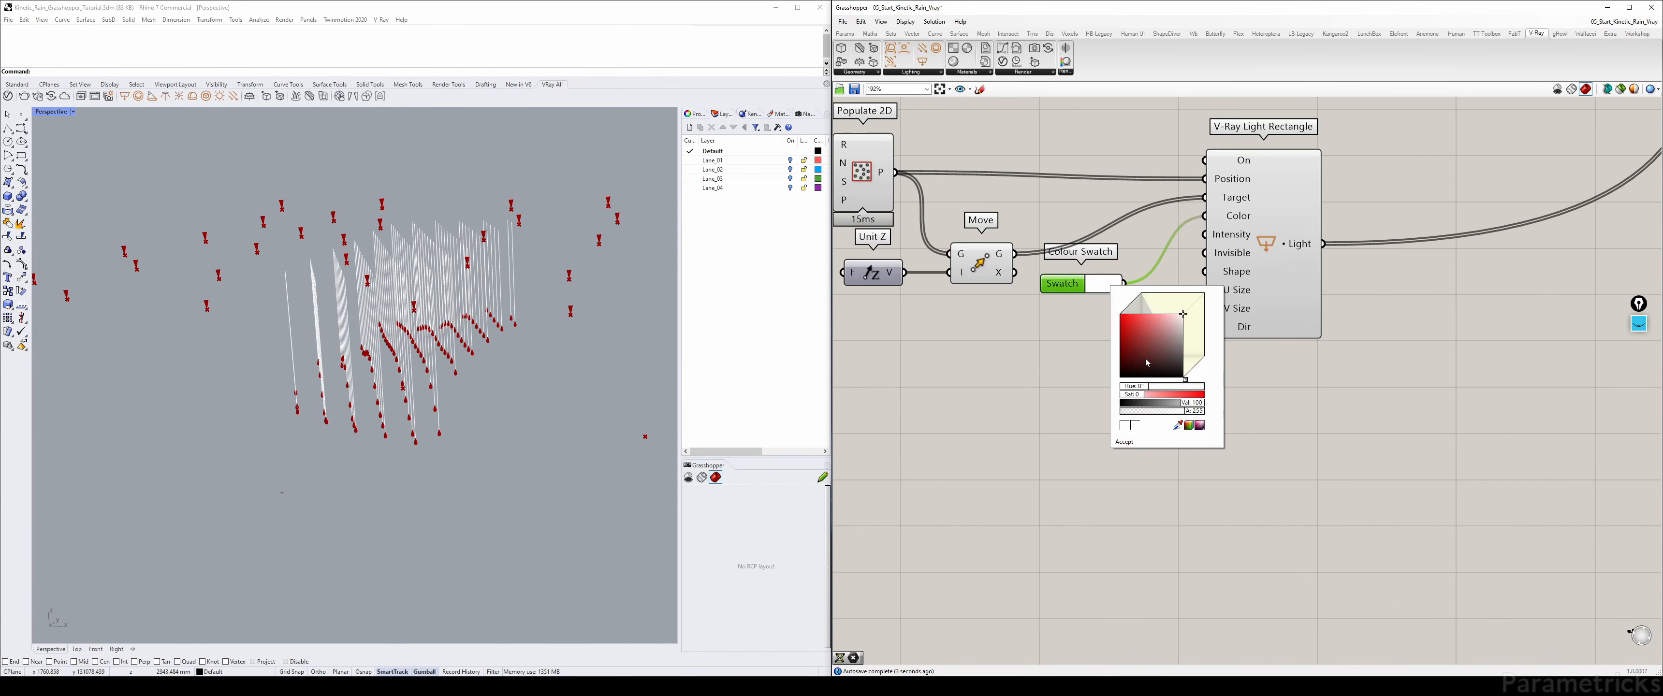
mouse_move(1136, 386)
mouse_down()
mouse_move(1167, 389)
mouse_move(1133, 395)
mouse_up()
click(1101, 336)
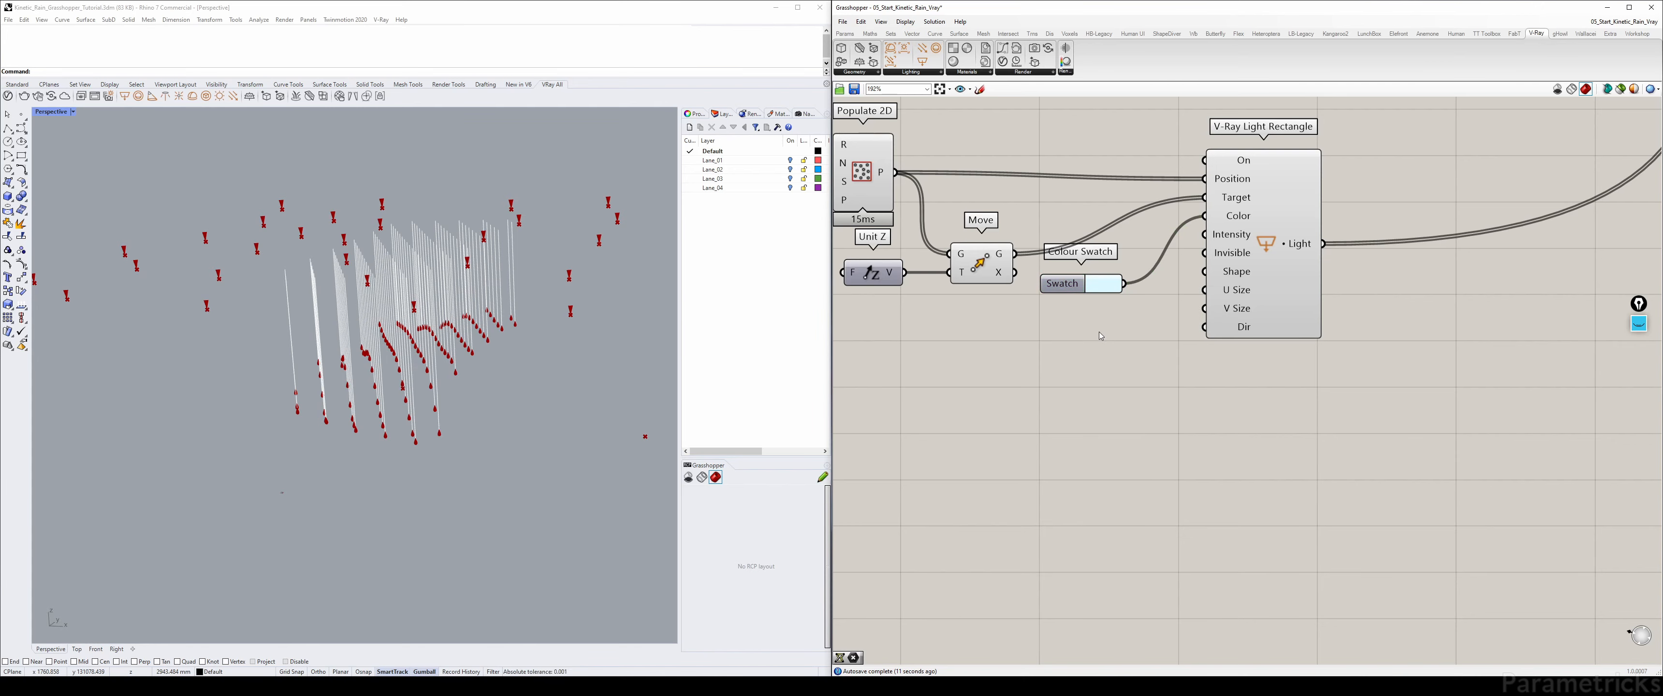
- Move the V-Ray Light Rectangle clear of its inputs, show its default input controls and place the On toggle above the rest
click(1103, 284)
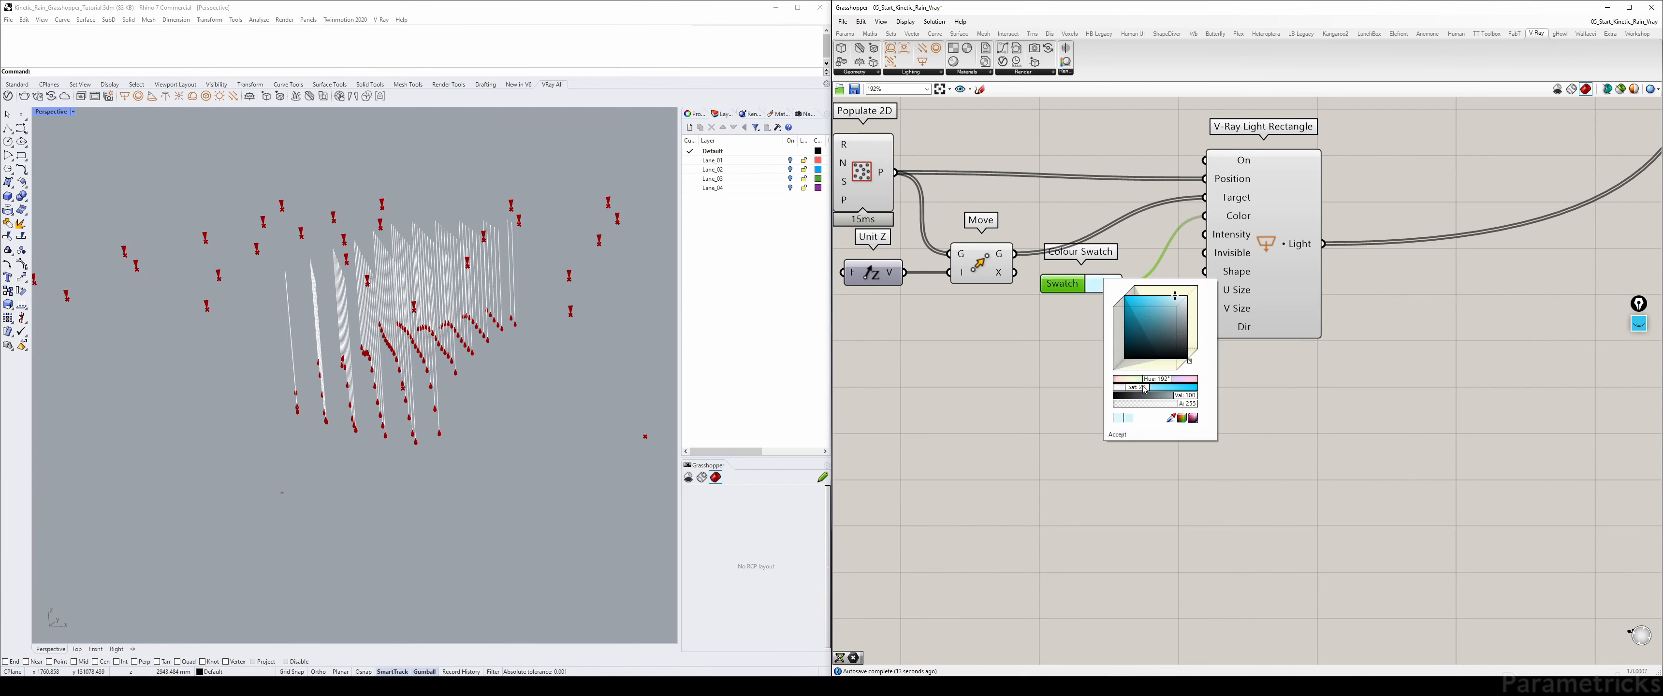
mouse_move(1234, 284)
mouse_down()
mouse_move(1251, 296)
mouse_move(1240, 289)
mouse_up()
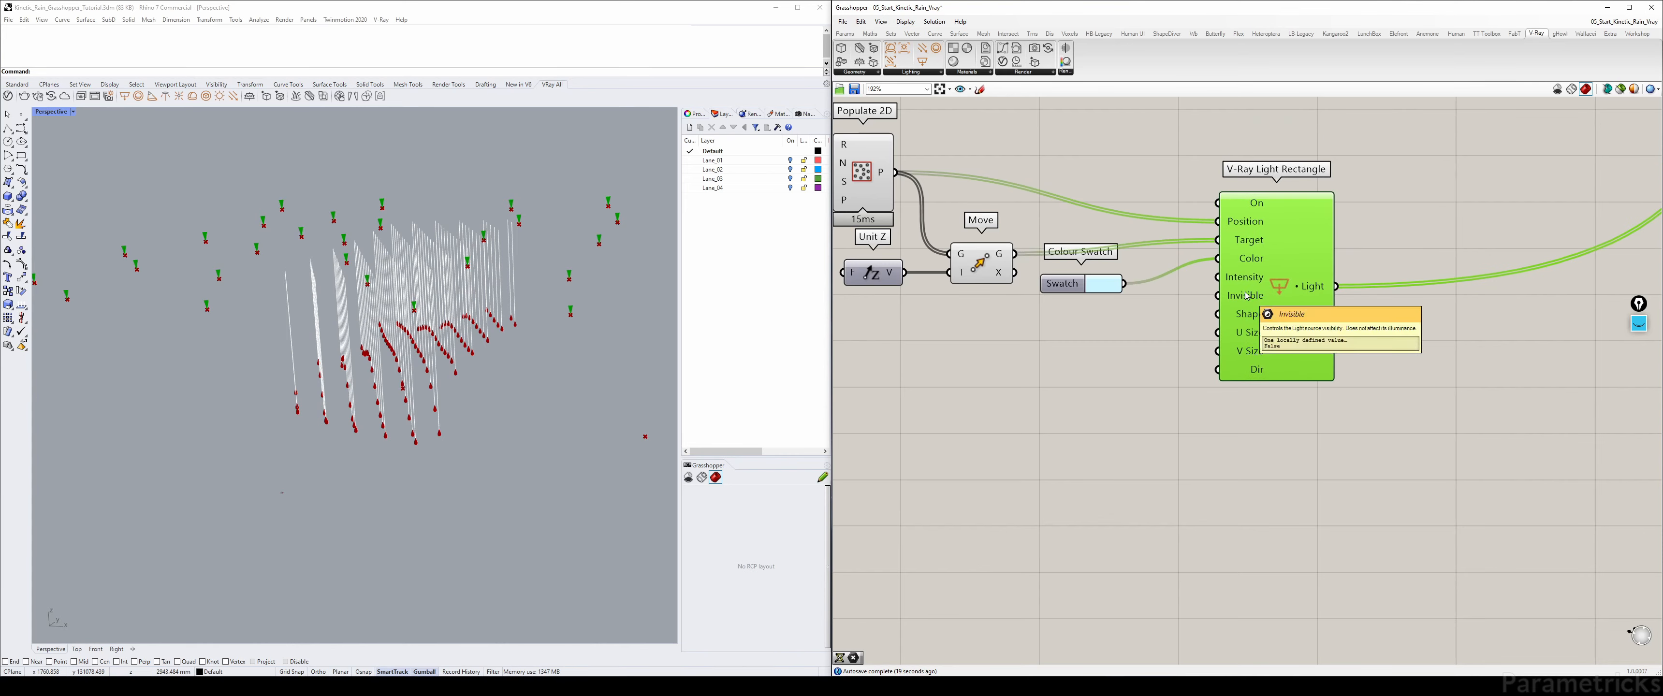
right_click(1282, 290)
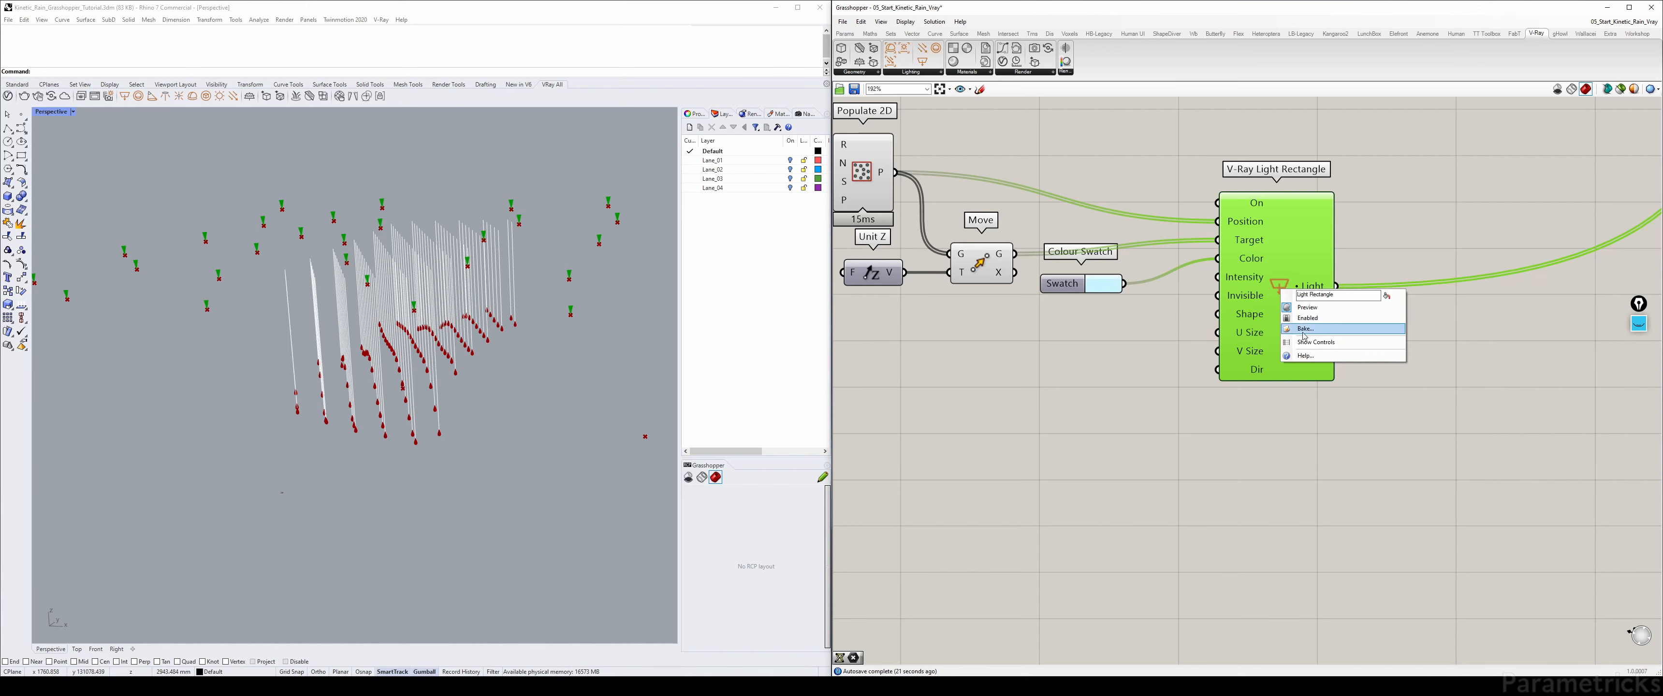
click(1314, 343)
drag(1141, 213, 1130, 172)
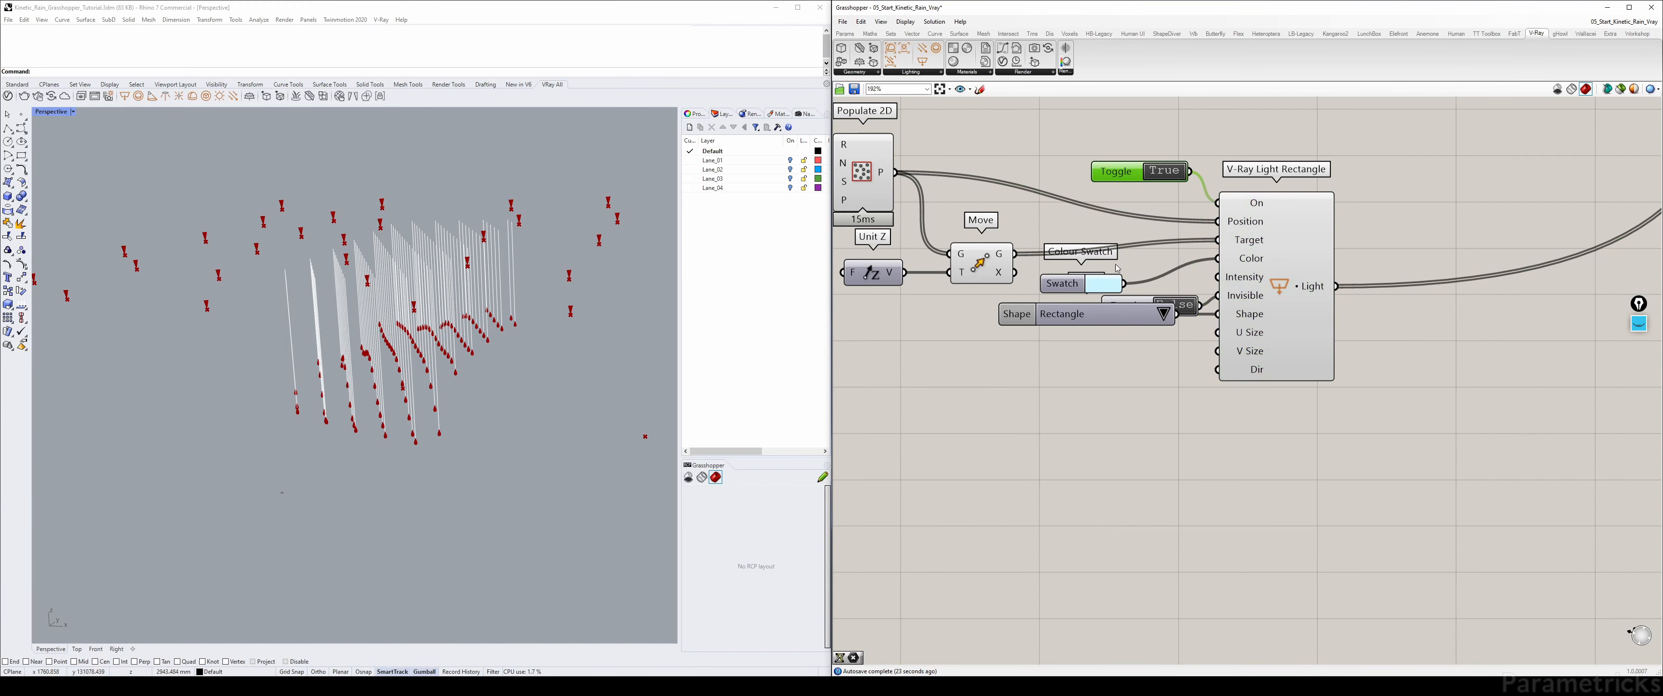
- Spread out the Shape list and the Invisible toggle, and set the light's Invisible toggle to True
drag(1098, 313, 1067, 293)
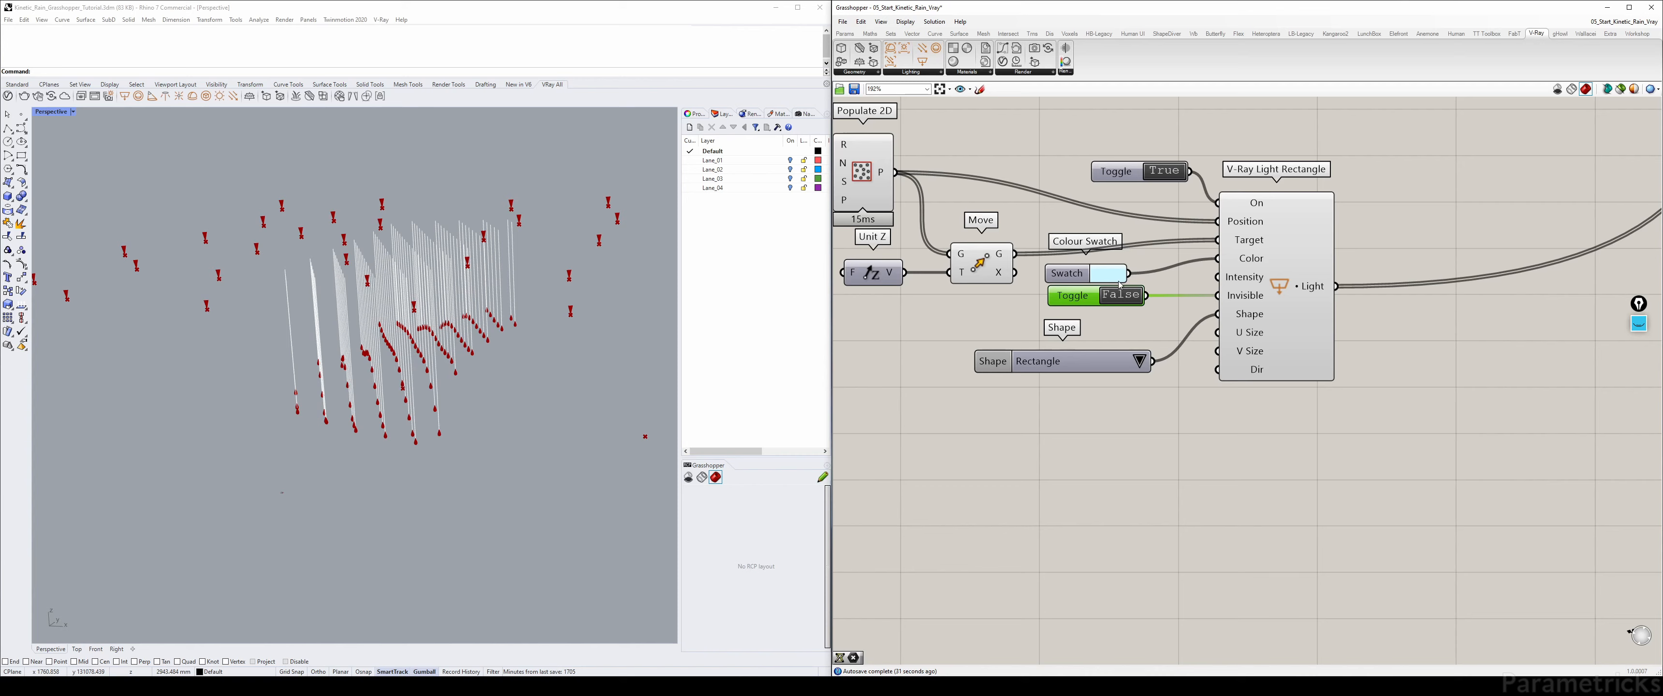
drag(1097, 304, 1080, 308)
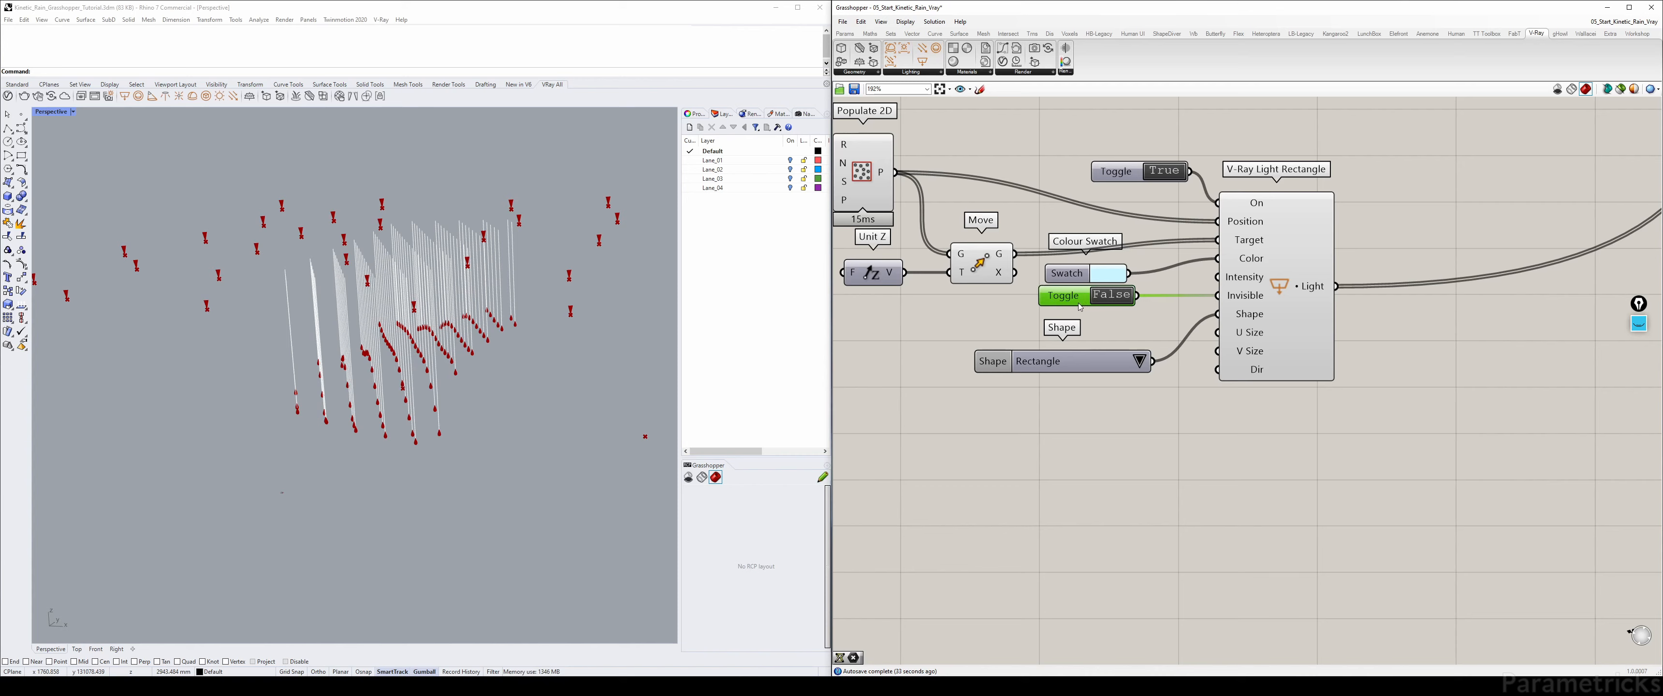
double_click(1118, 303)
click(1252, 321)
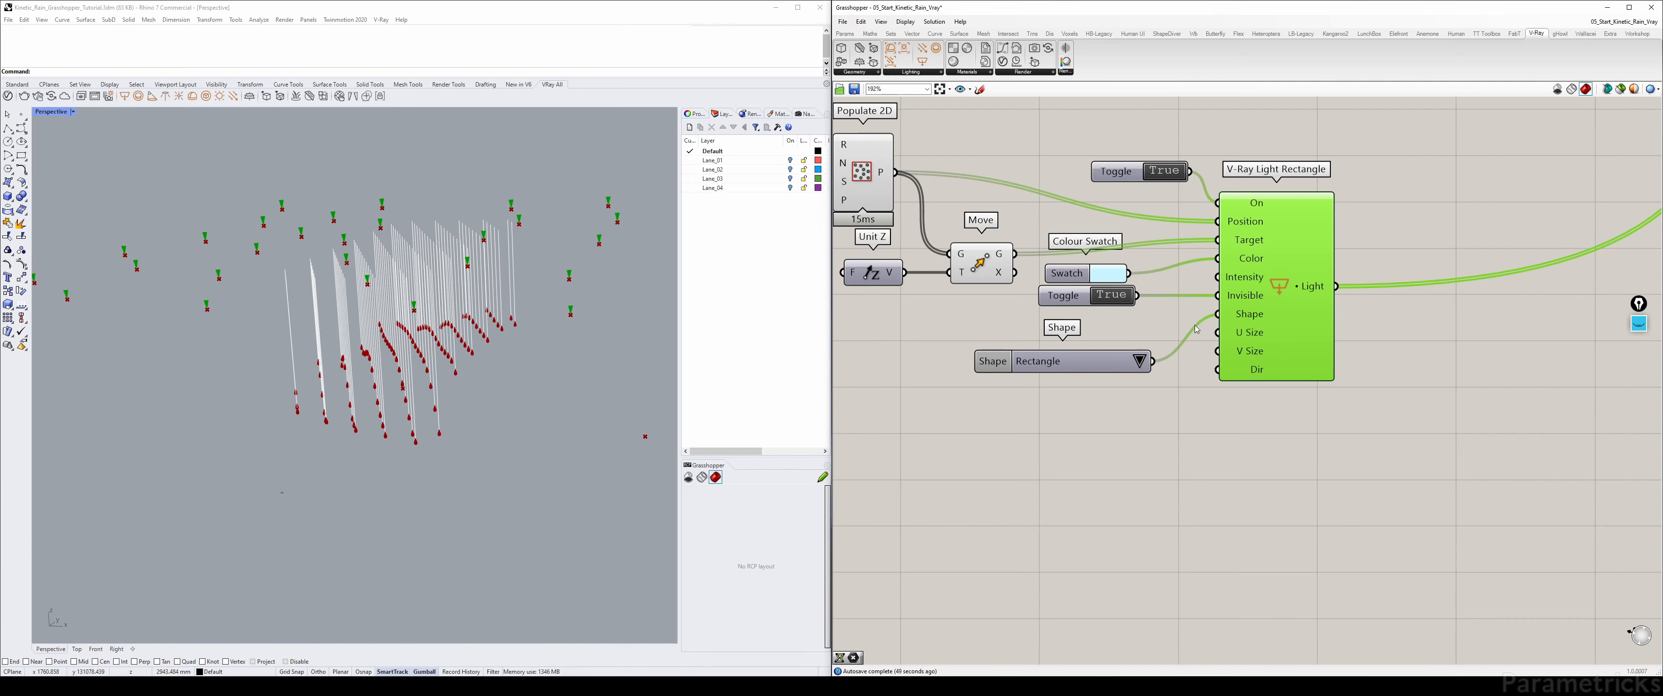
- Switch the light's Shape to Disc and back to Rectangle
click(1147, 365)
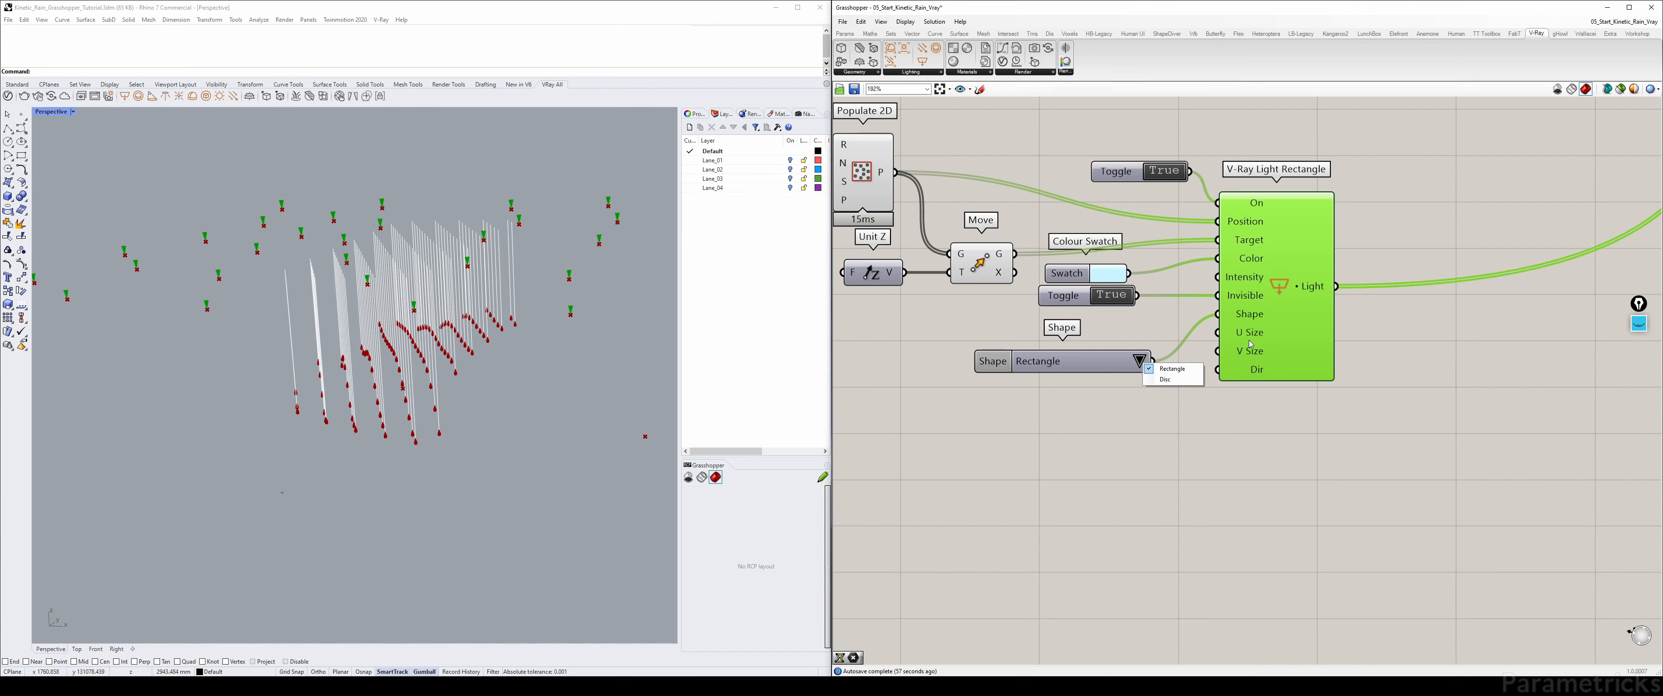
click(1165, 379)
click(1140, 362)
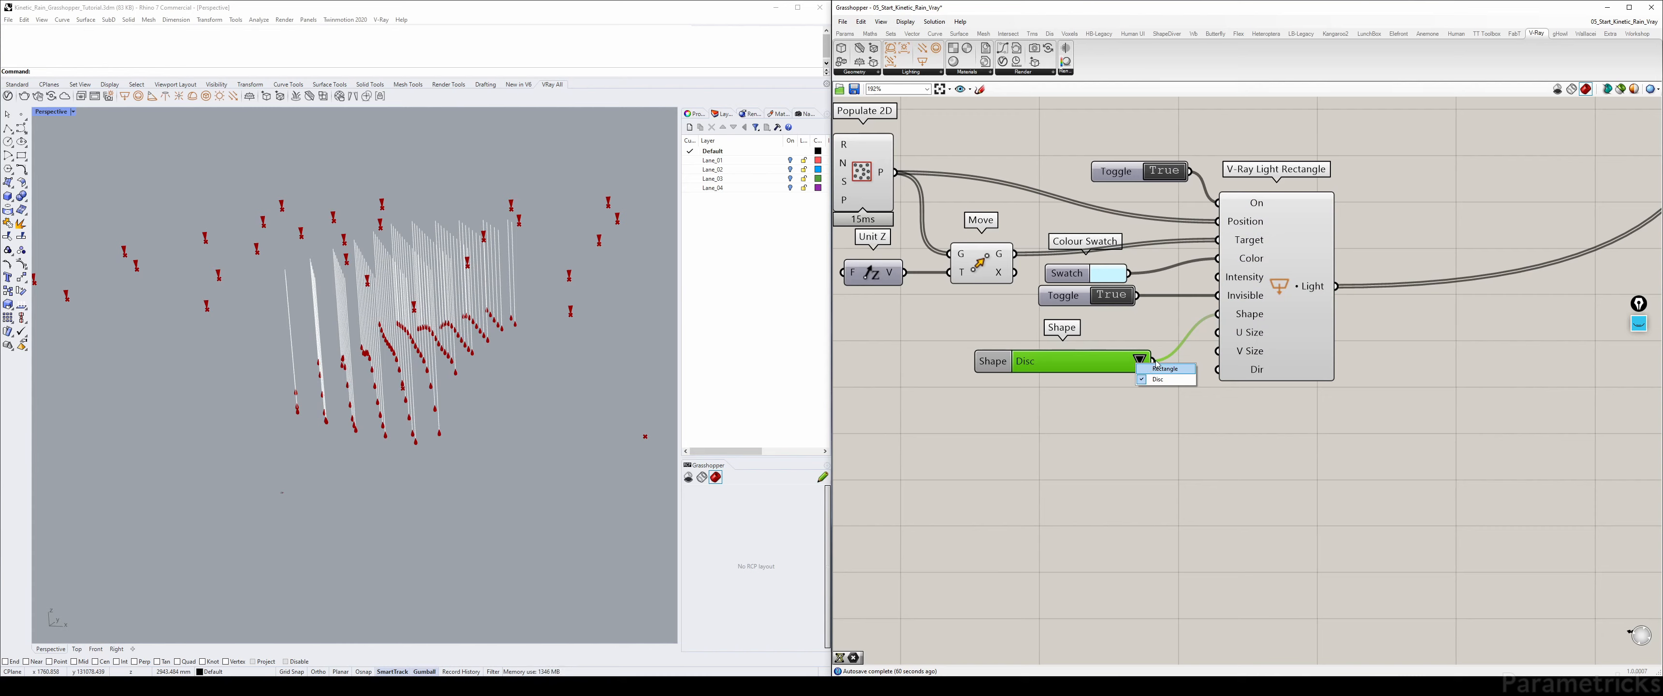
click(1159, 367)
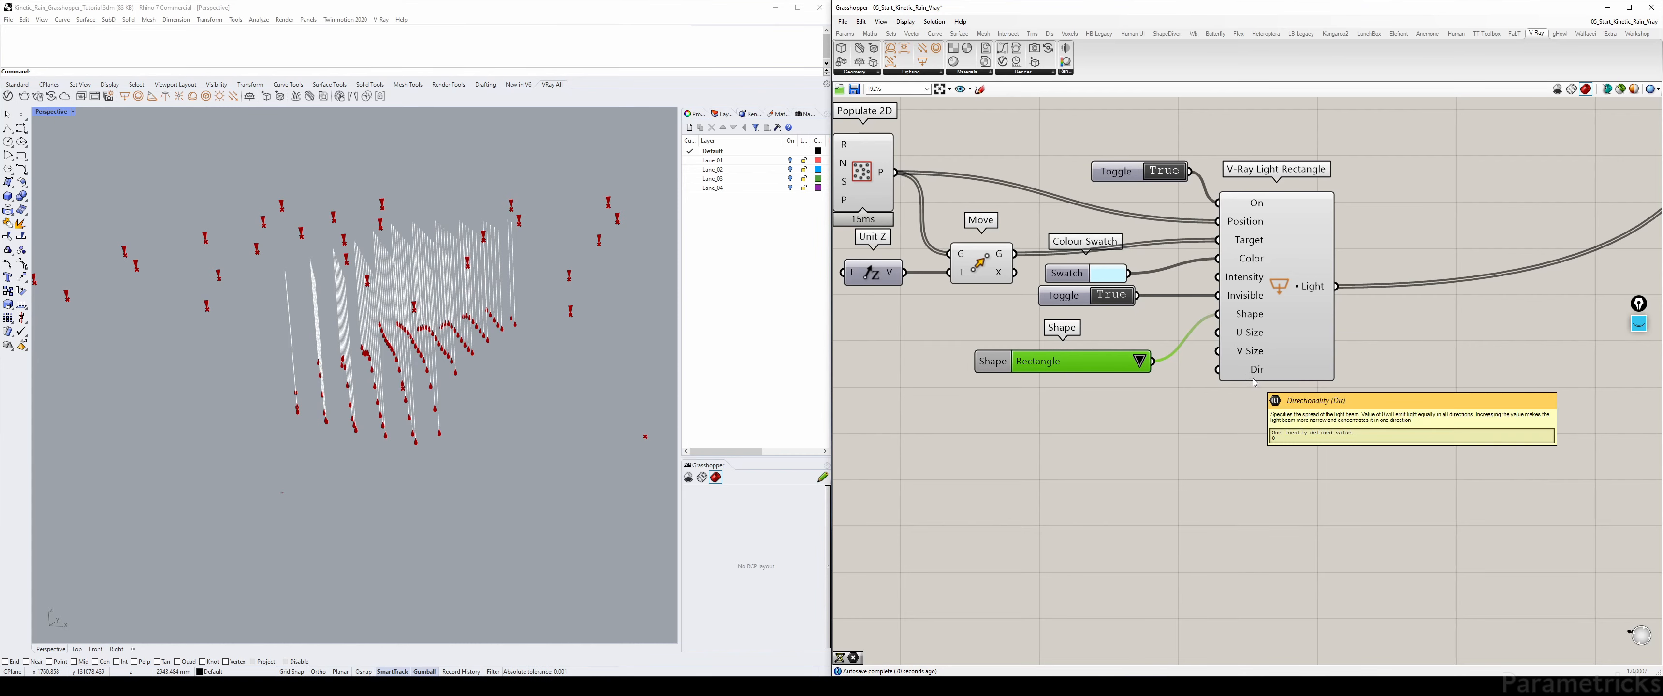
- Move the Shape list closer to the Move component and connect a new 0.2 number slider to the V-Ray Light Rectangle's Dir input
drag(1109, 369, 1029, 342)
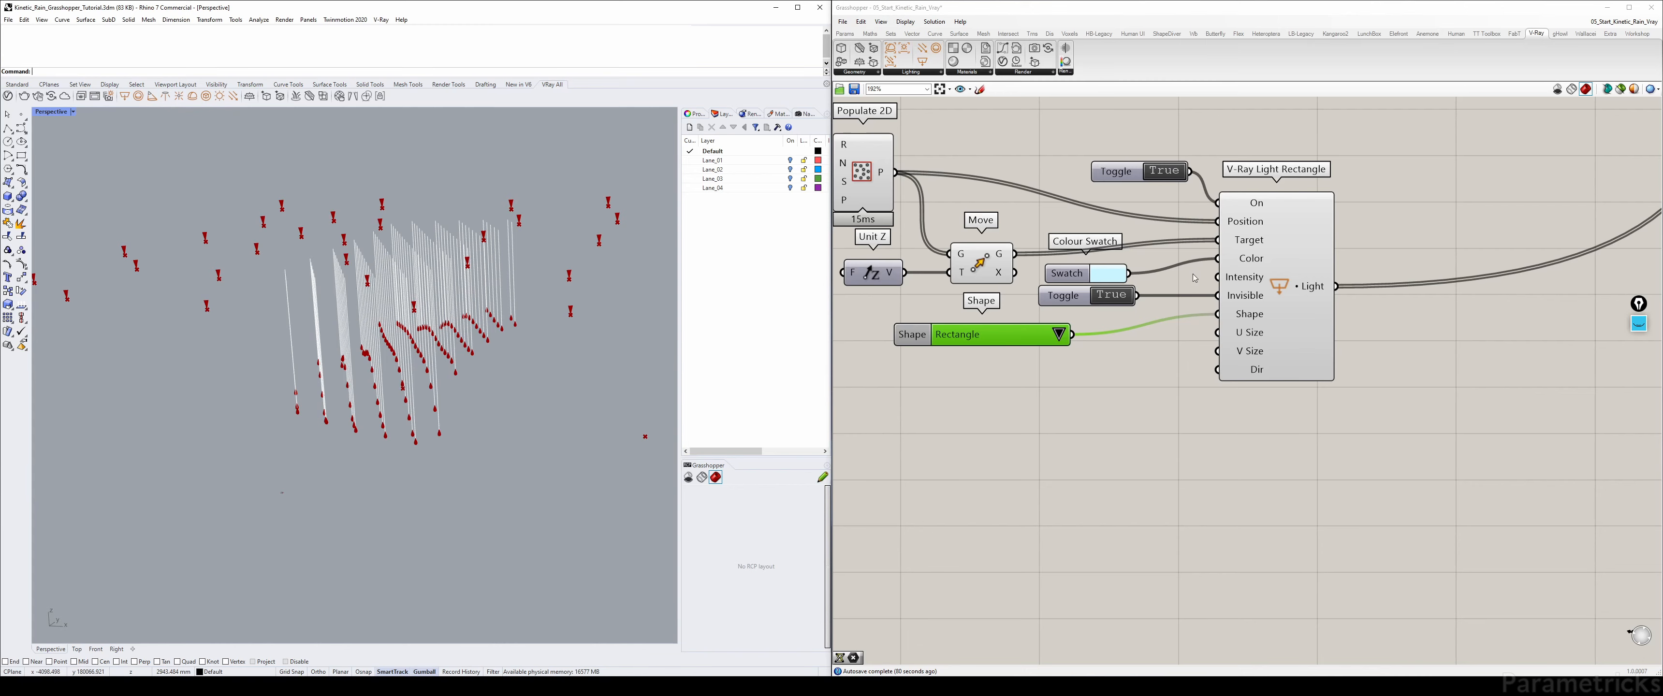
mouse_move(1022, 336)
mouse_down()
mouse_move(1094, 330)
mouse_move(1036, 332)
mouse_up()
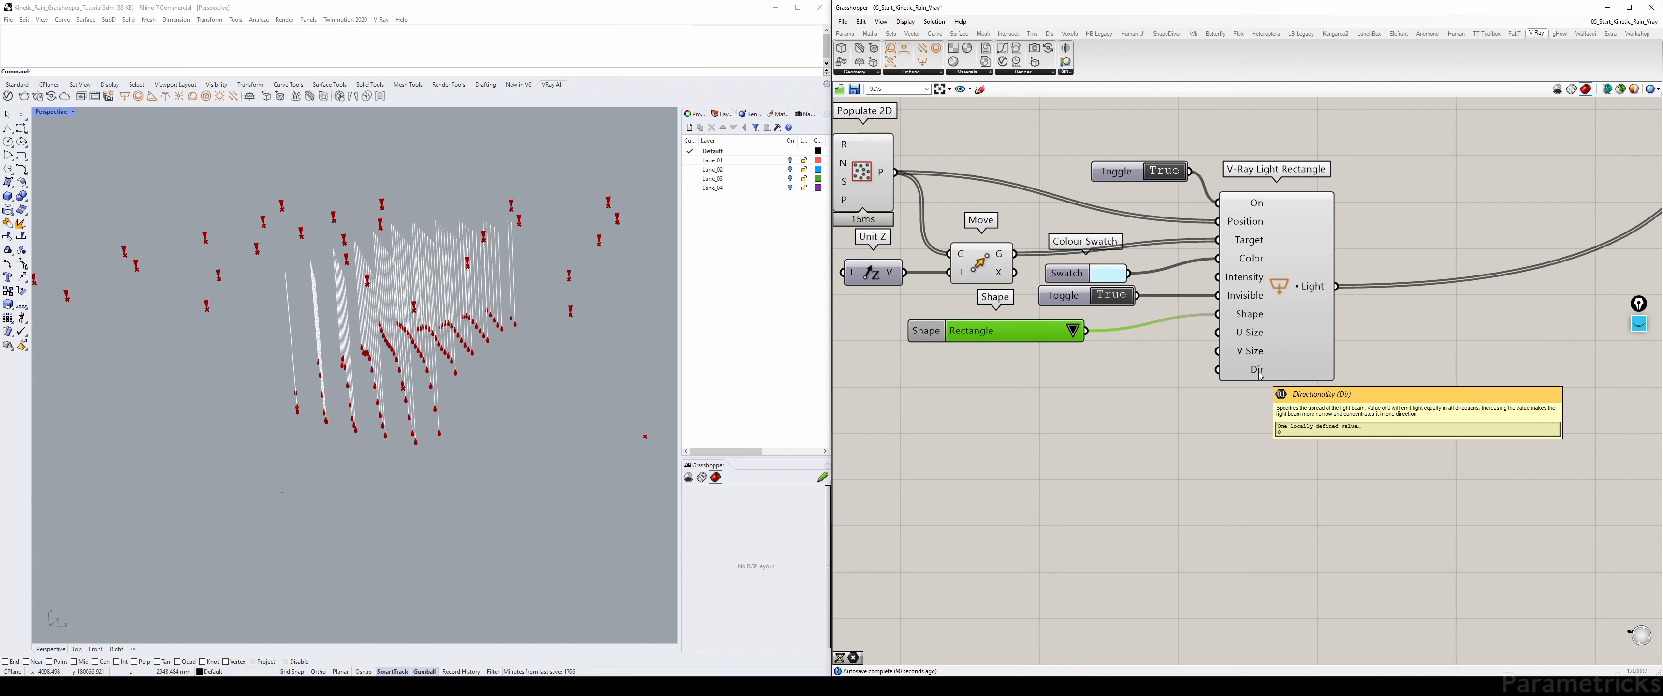
click(1033, 377)
double_click(1033, 377)
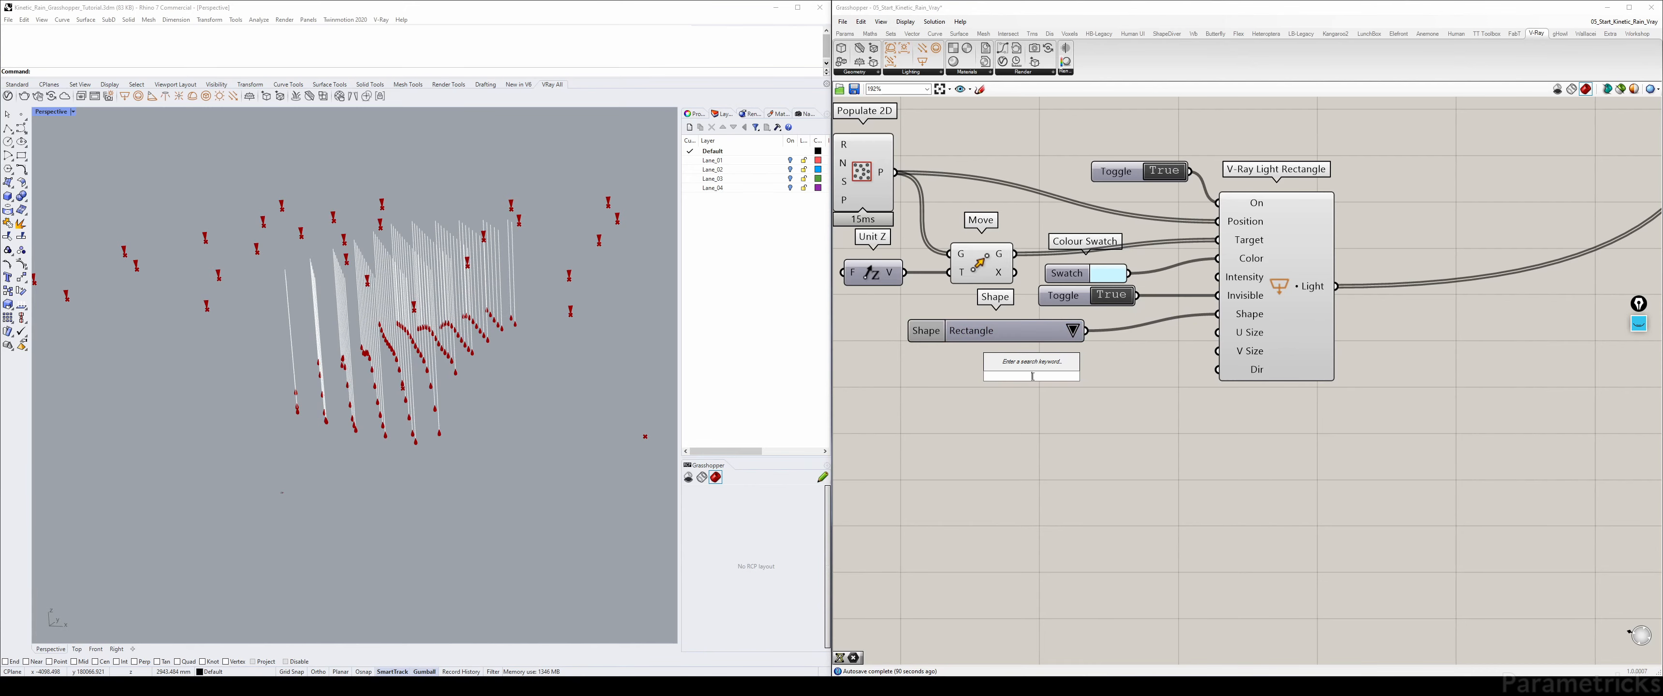
text(0.)
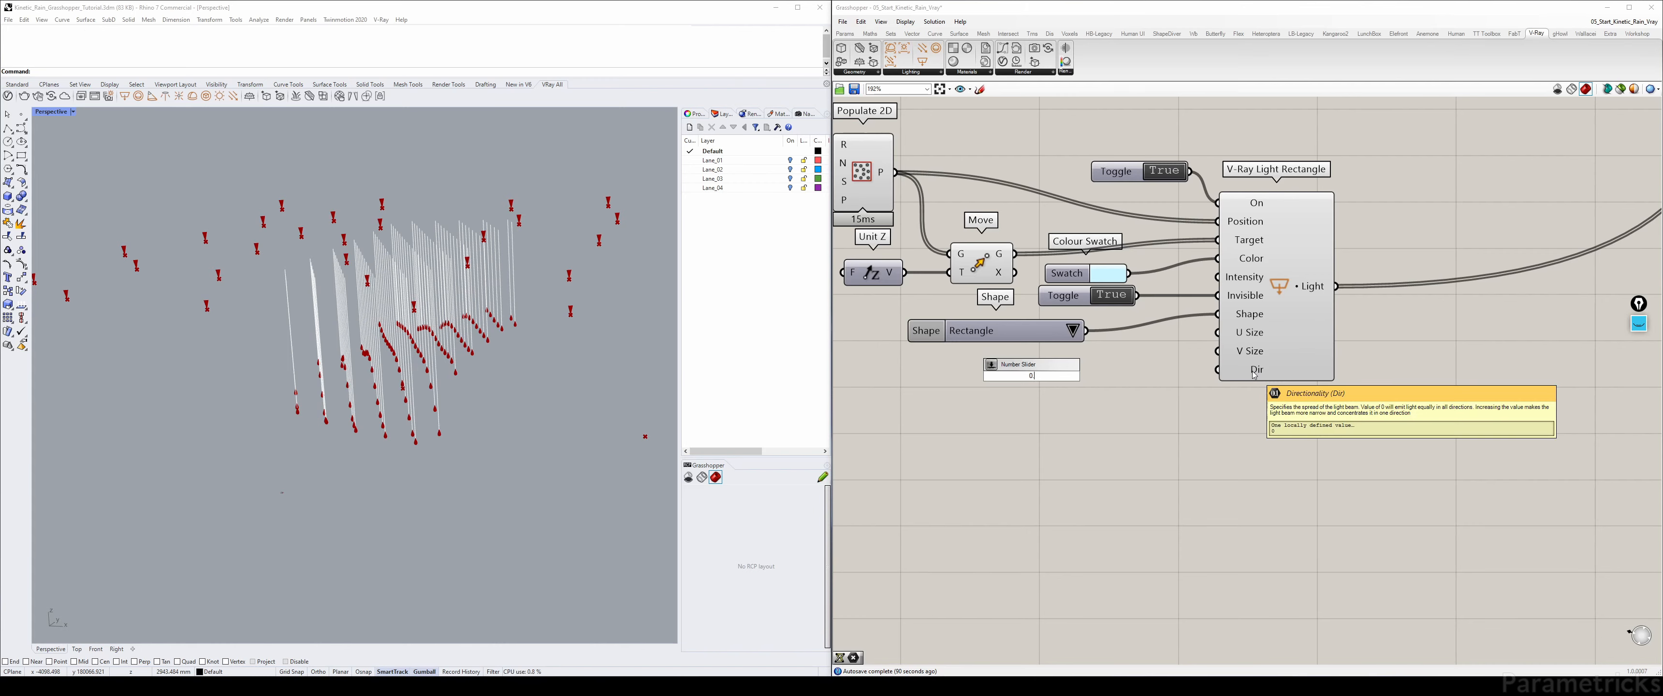
key(Return)
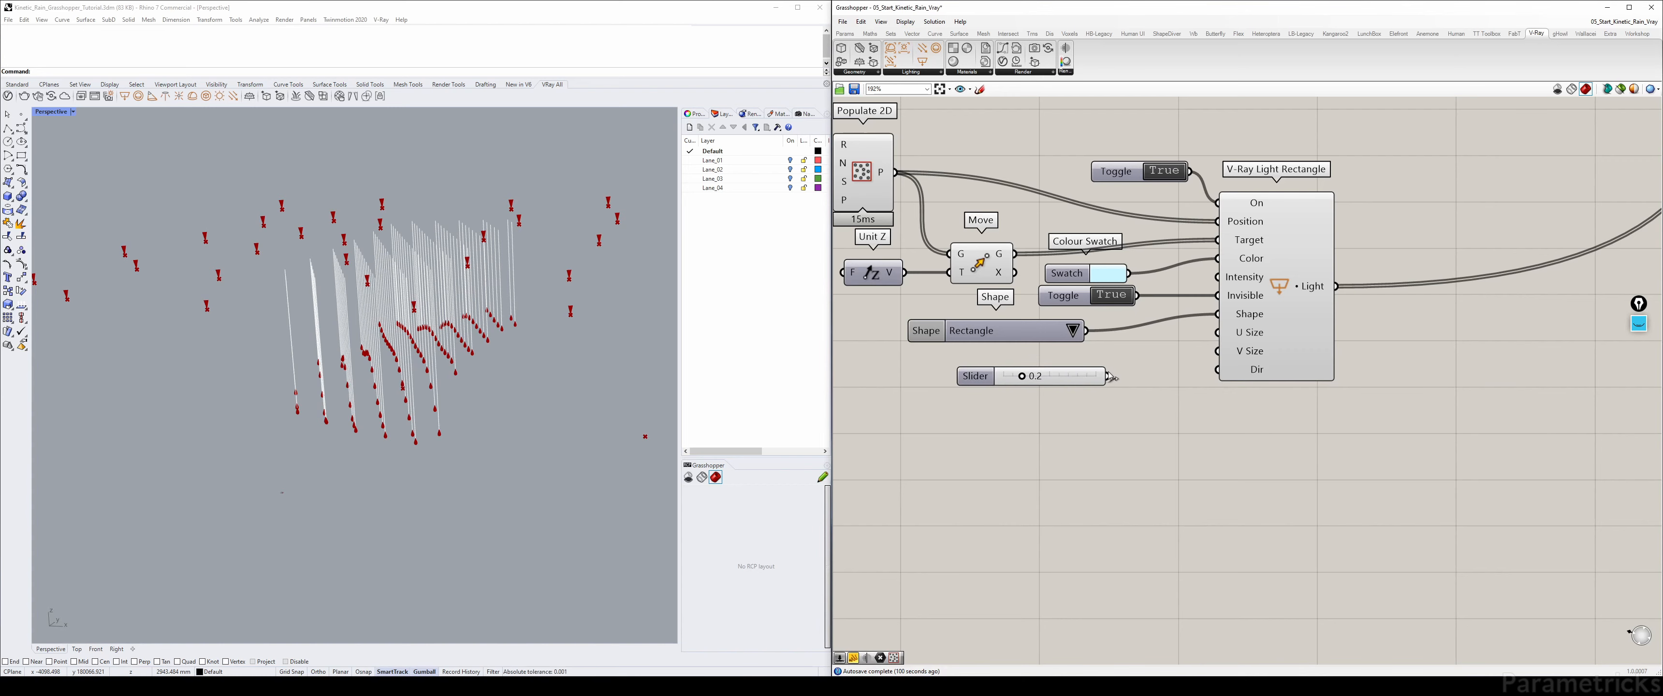
drag(999, 377, 953, 372)
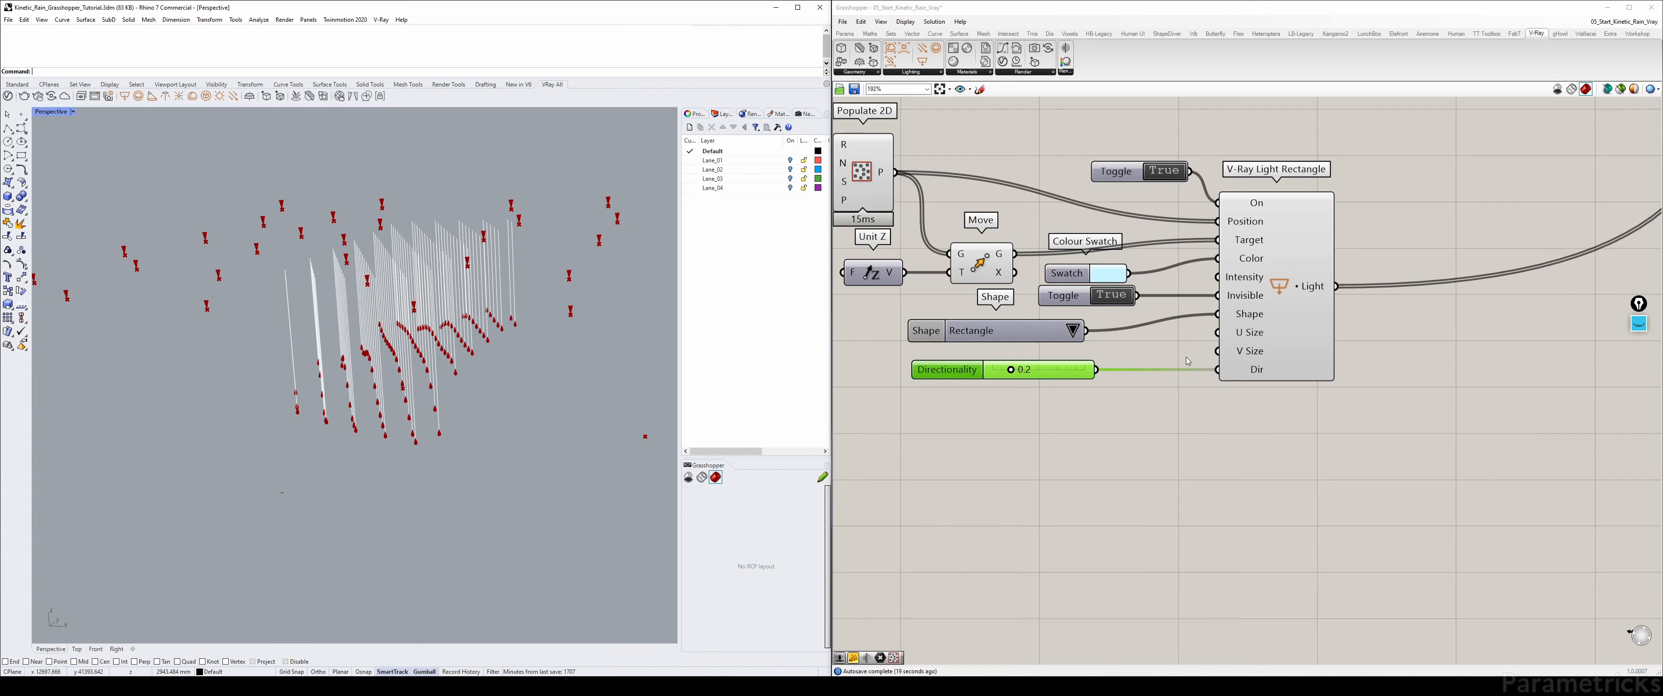
- Start a render from the render component in the VRAY Render group
scroll(1186, 361, down, 5)
scroll(1214, 290, up, 2)
scroll(1233, 233, down, 3)
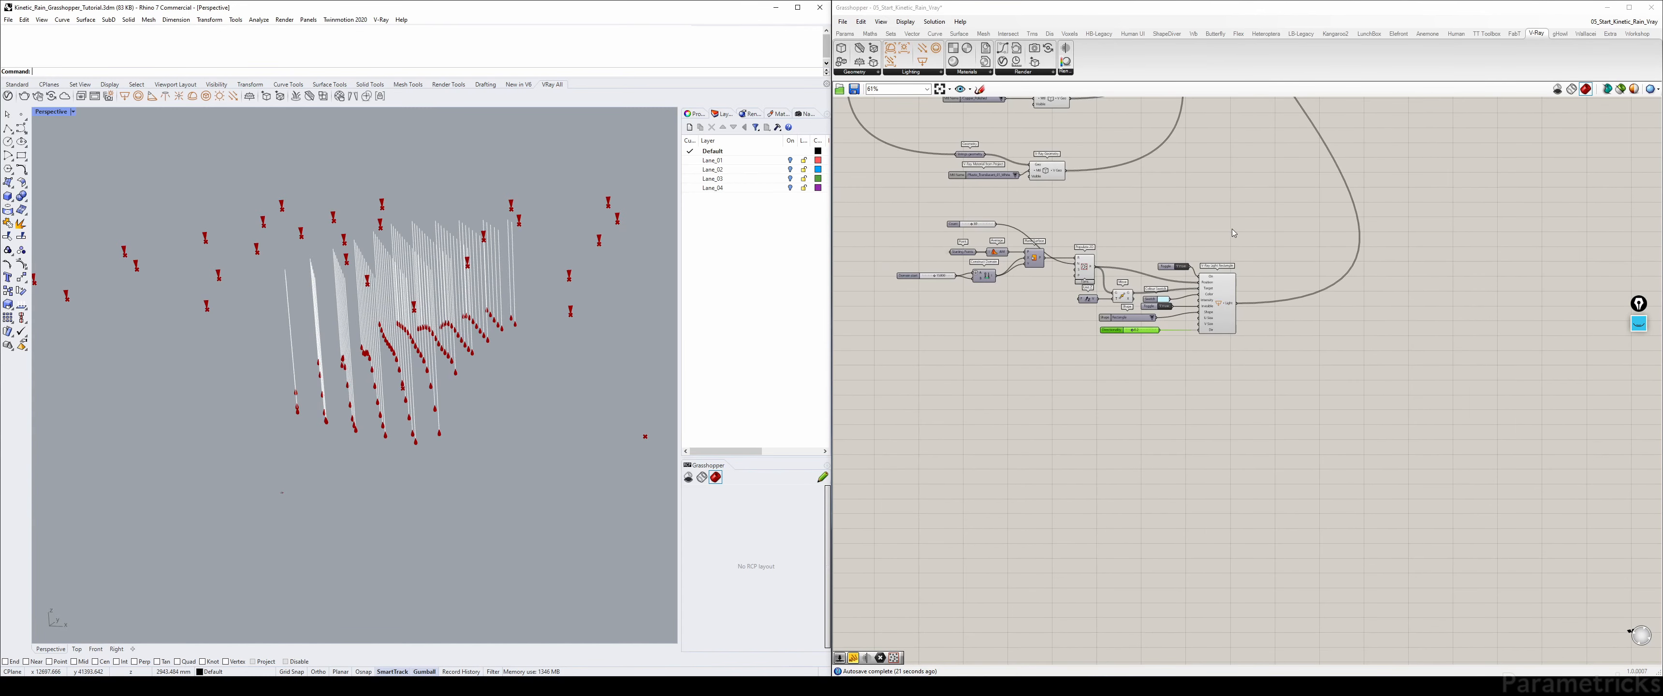
right_drag(1234, 233, 1107, 352)
scroll(1104, 239, down, 2)
right_drag(1168, 106, 1099, 361)
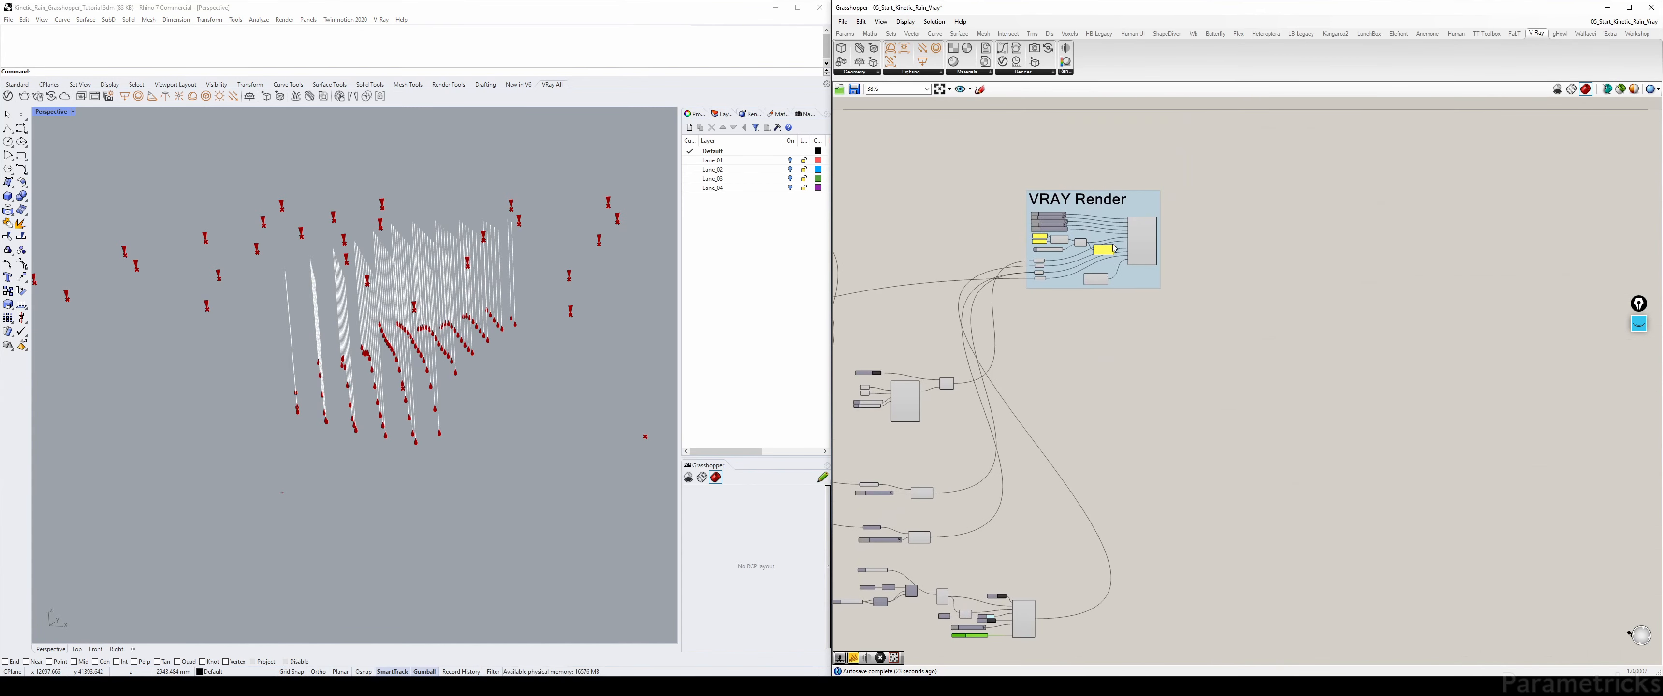
scroll(1116, 259, up, 2)
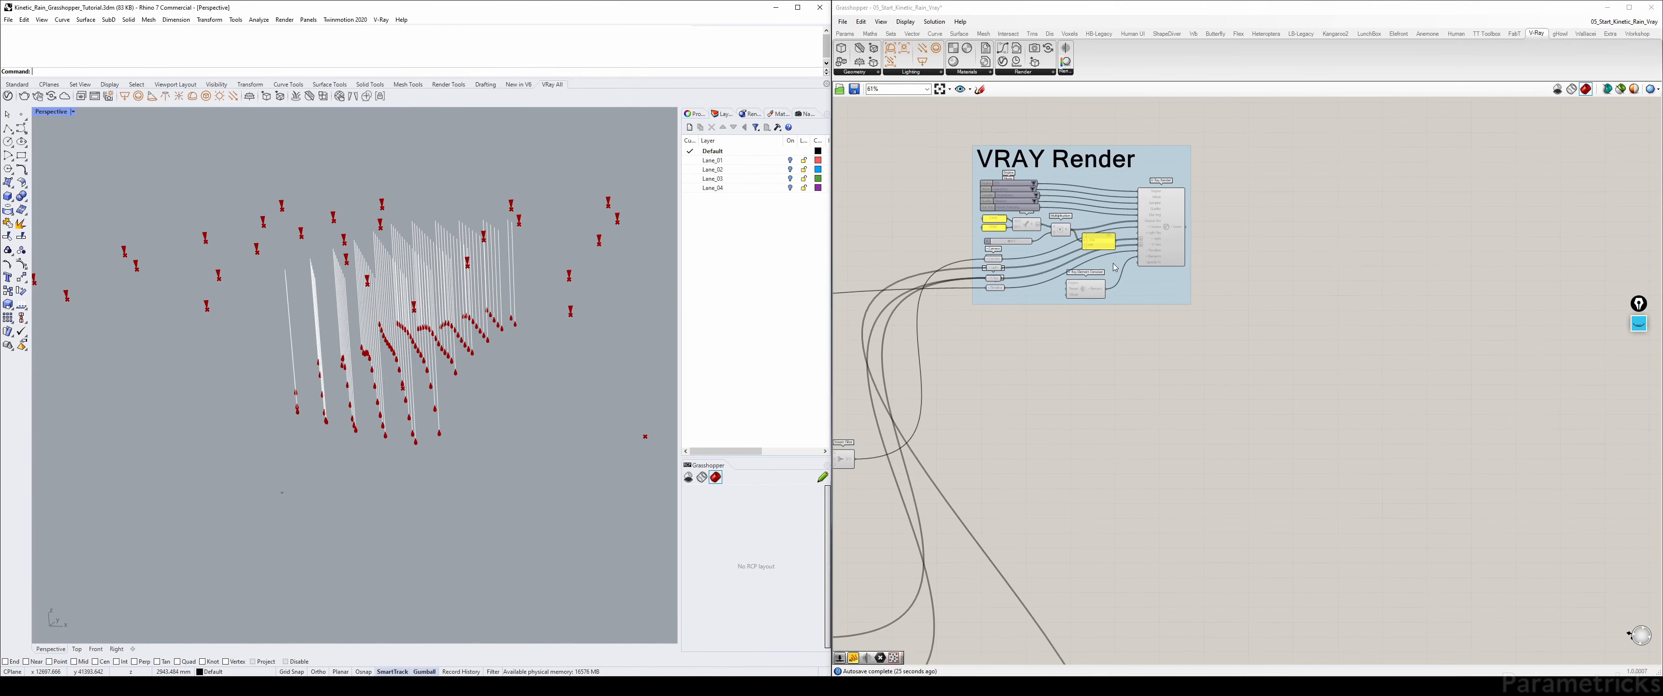
right_drag(855, 442, 1073, 316)
scroll(988, 348, up, 3)
right_drag(1458, 104, 1136, 383)
right_click(1414, 150)
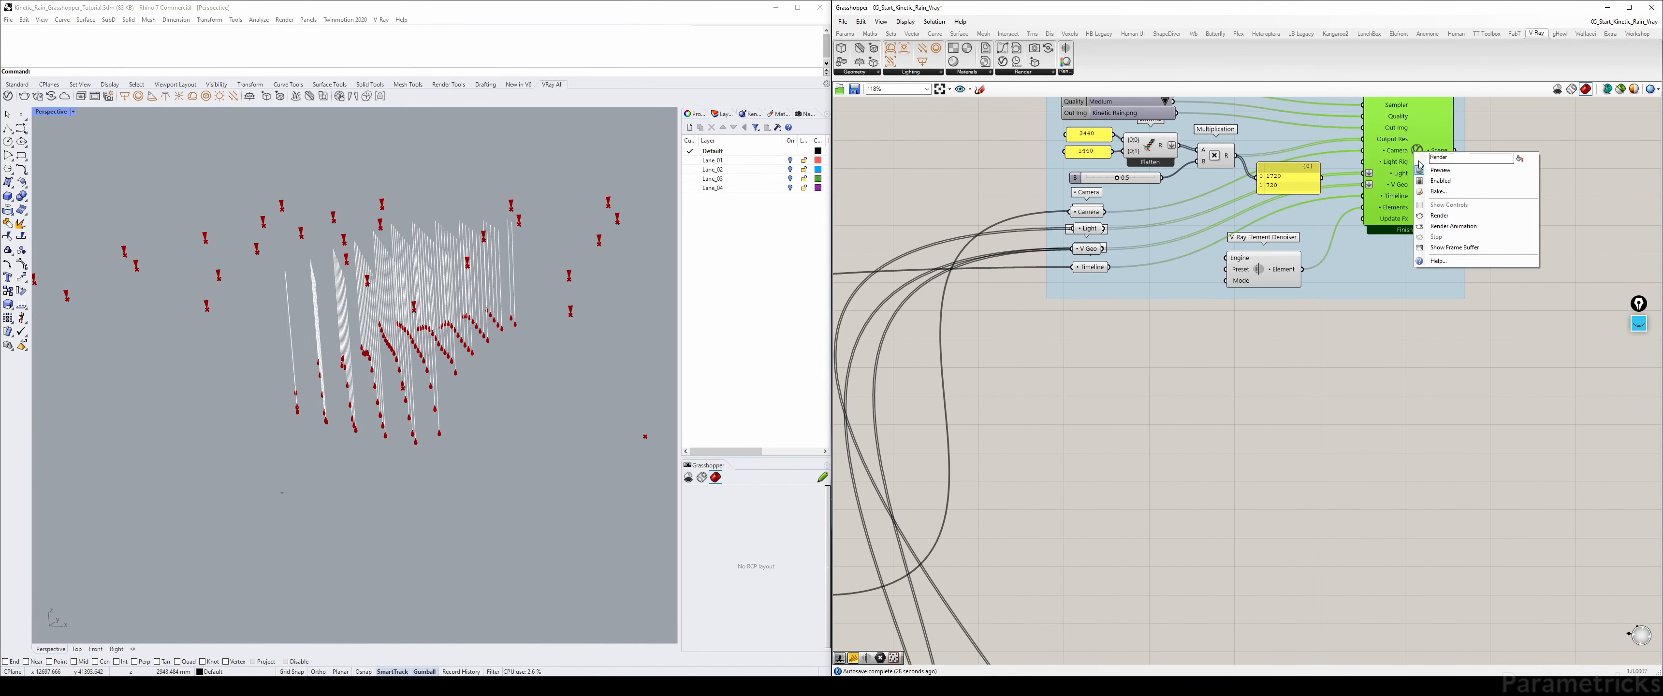
click(1447, 217)
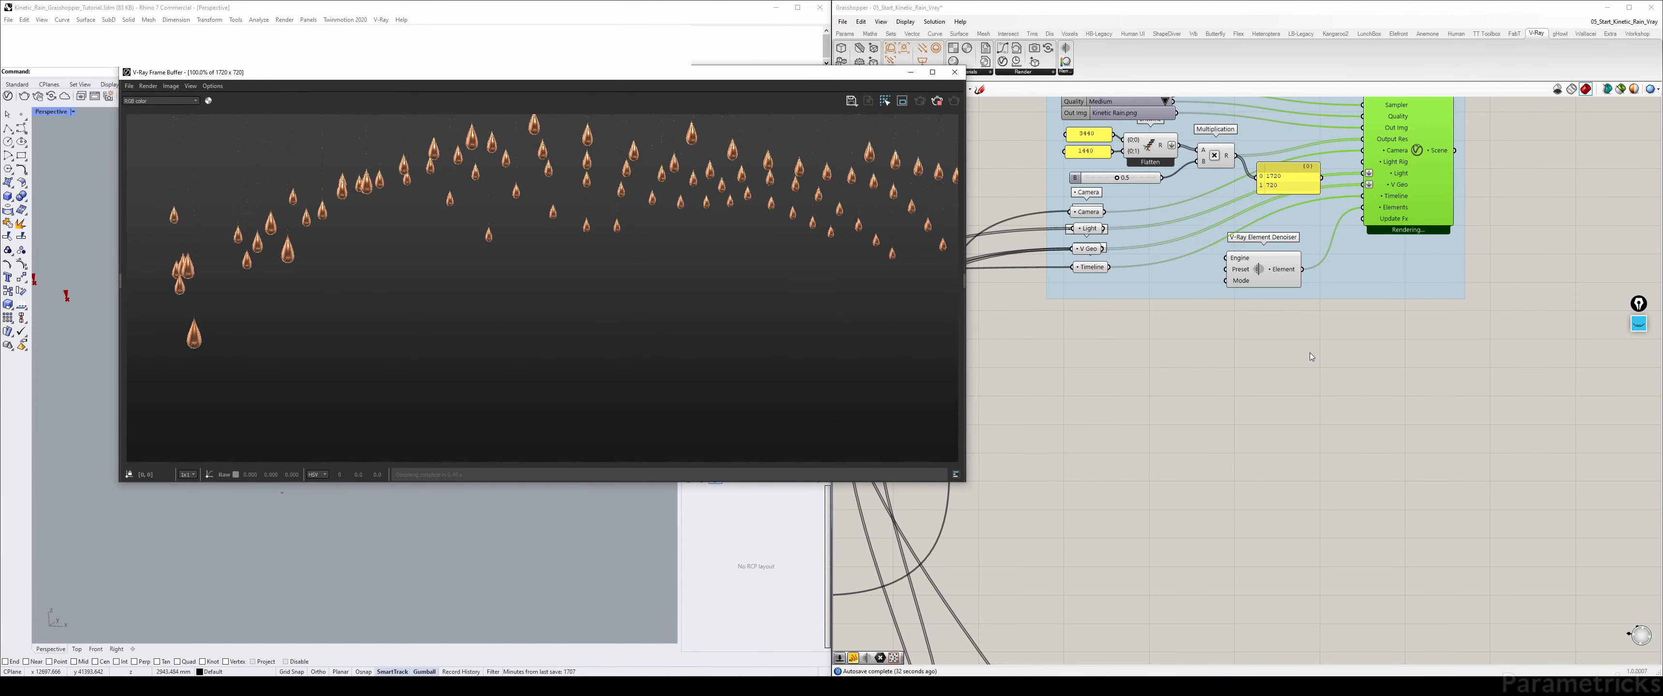
- Add a number slider, connect it to the V-Ray Light Rectangle's Intensity input and set it to 1000
scroll(1203, 401, down, 1)
scroll(1203, 402, down, 2)
right_drag(1202, 402, 1254, 286)
right_drag(1156, 543, 1304, 158)
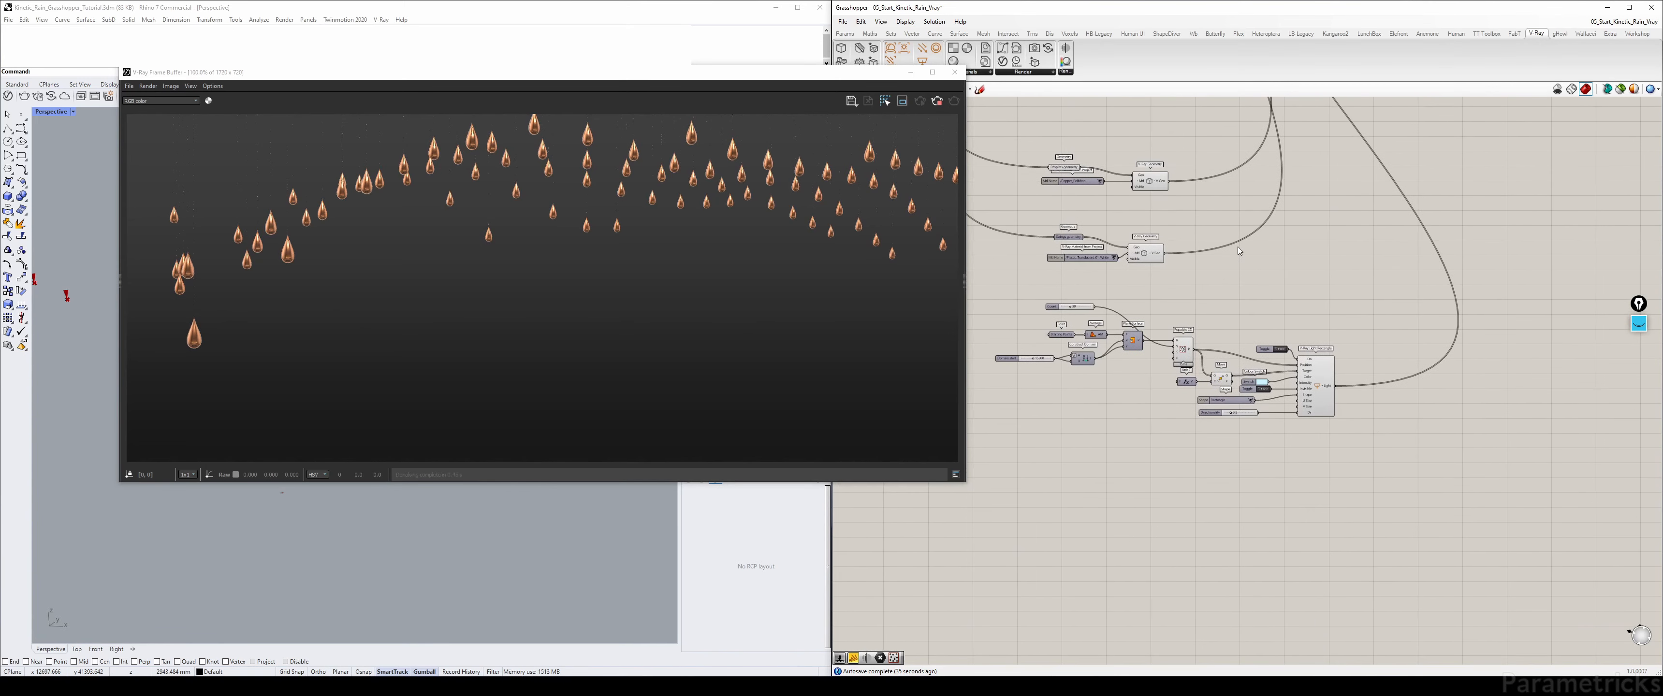
scroll(1217, 328, up, 2)
scroll(1259, 420, up, 3)
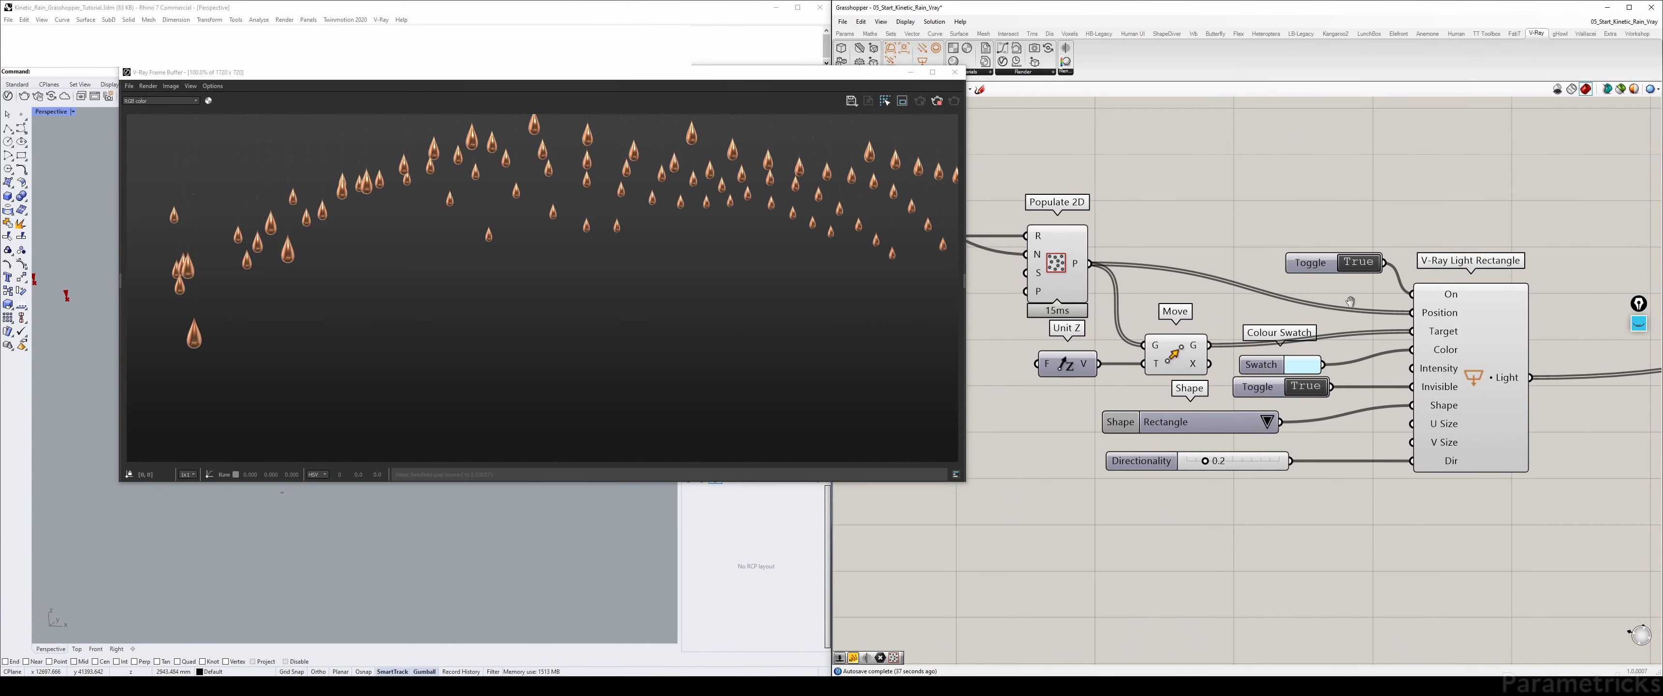
double_click(1120, 187)
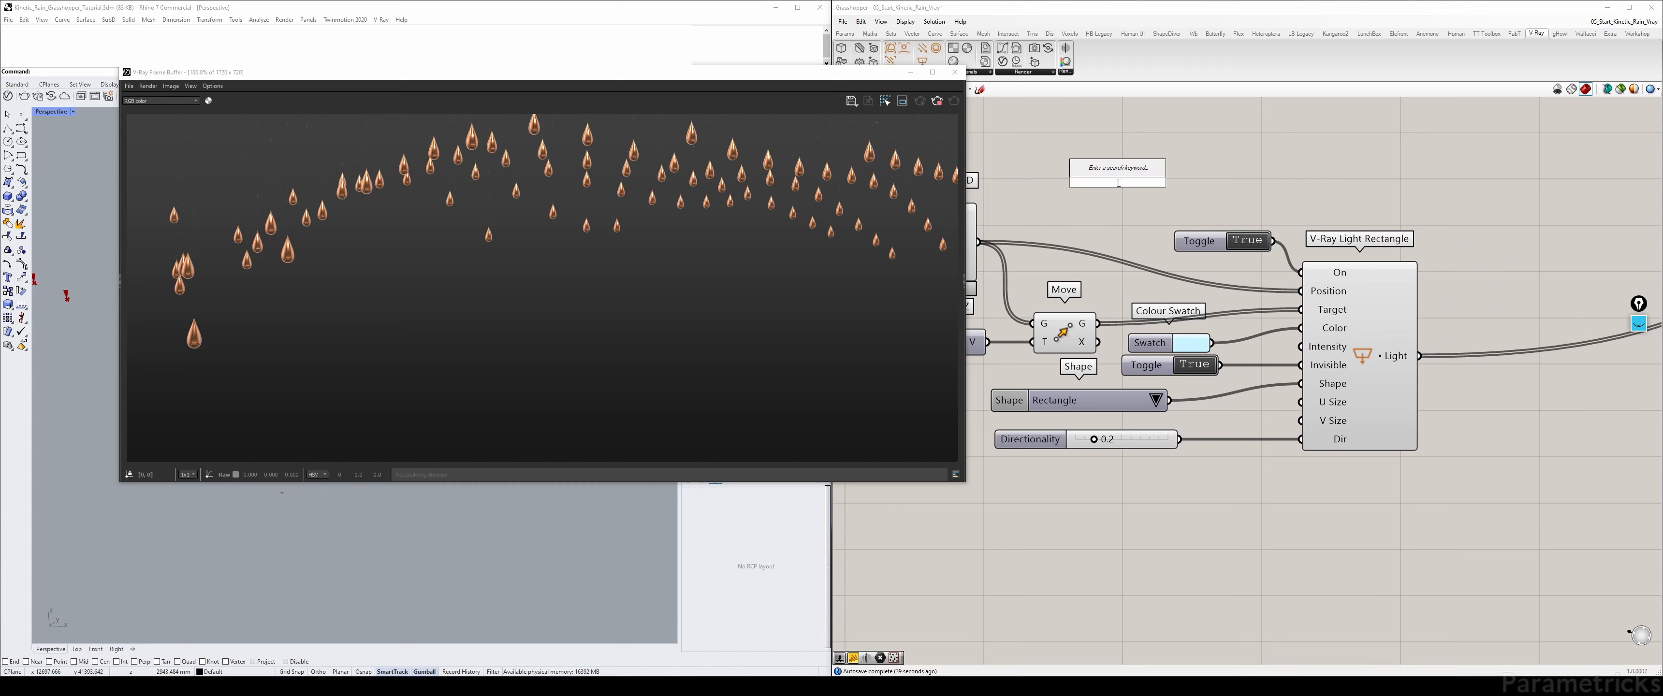
text(150)
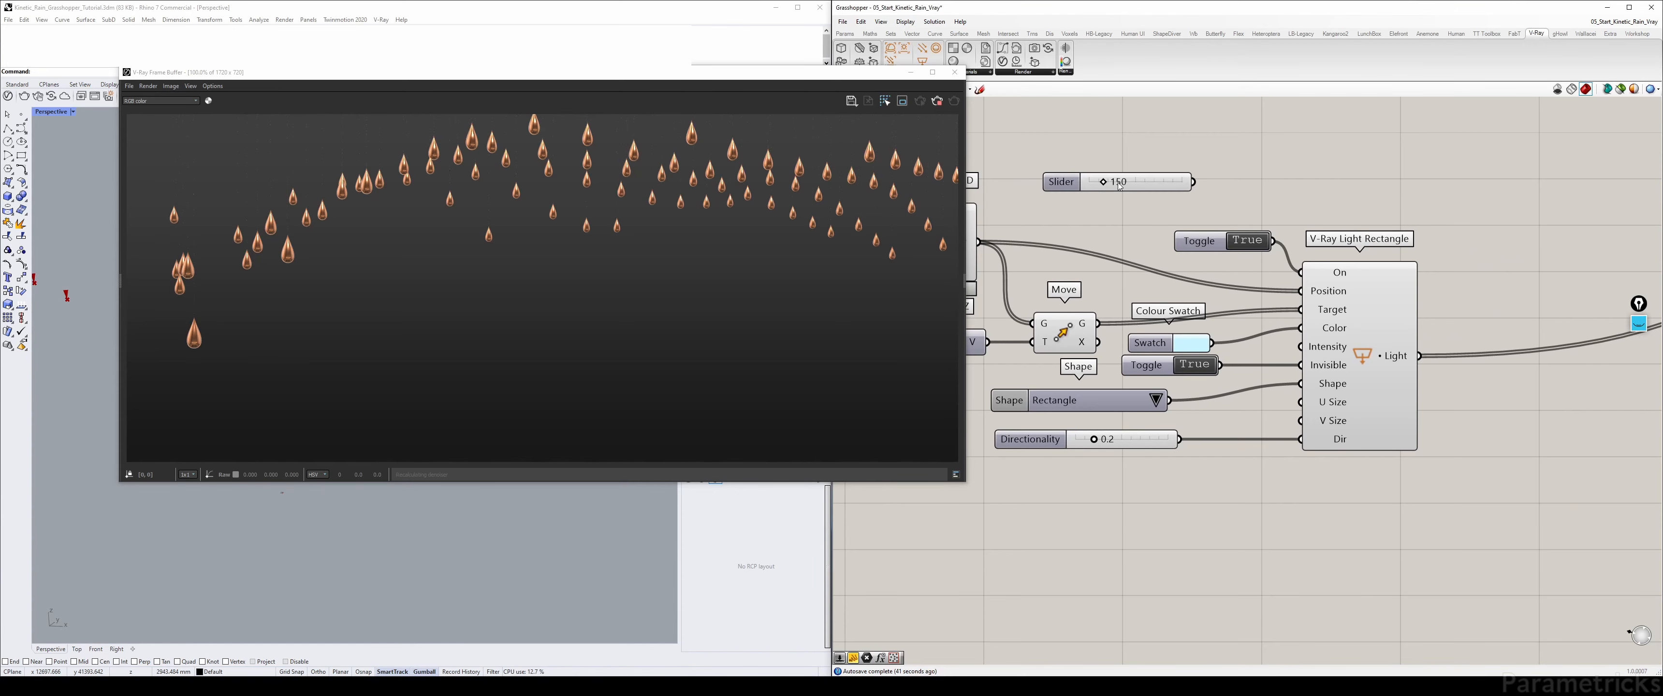
text(60)
key(Return)
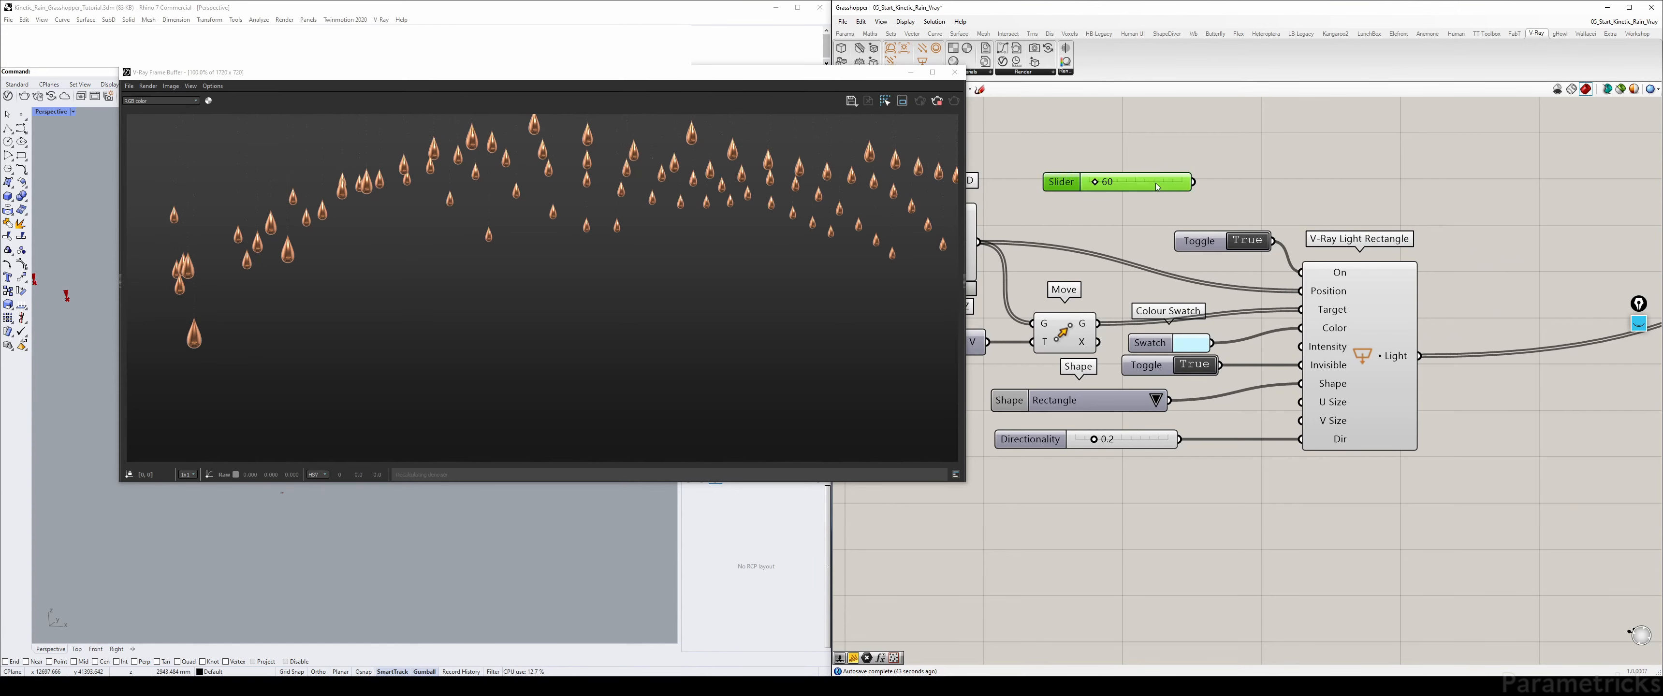
drag(1193, 182, 1301, 347)
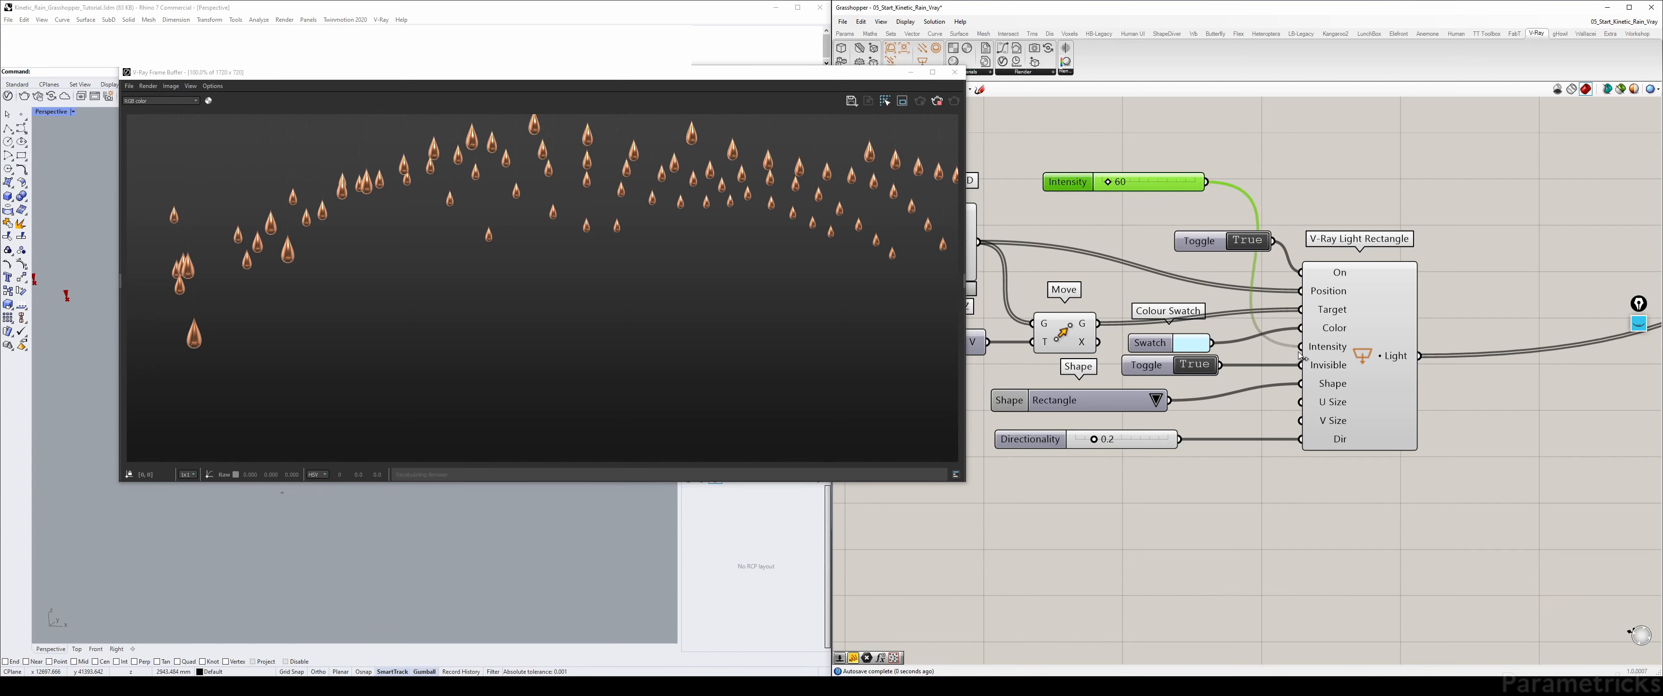
drag(1114, 187, 1272, 179)
- Check the light's U Size input and examine the size of the rectangle lights against the droplets in the Perspective viewport
right_drag(1078, 223, 1338, 172)
scroll(1166, 306, down, 3)
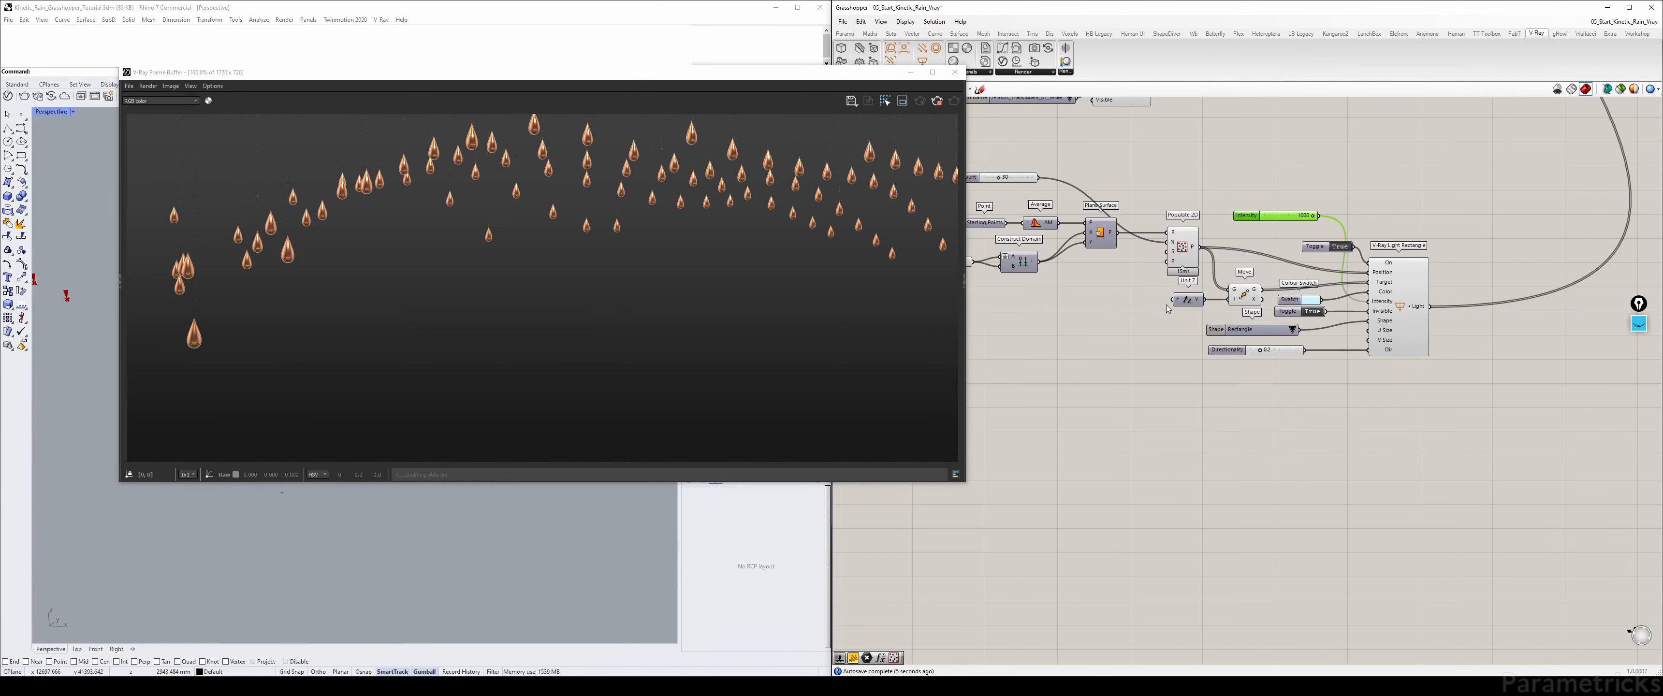
scroll(1369, 342, up, 3)
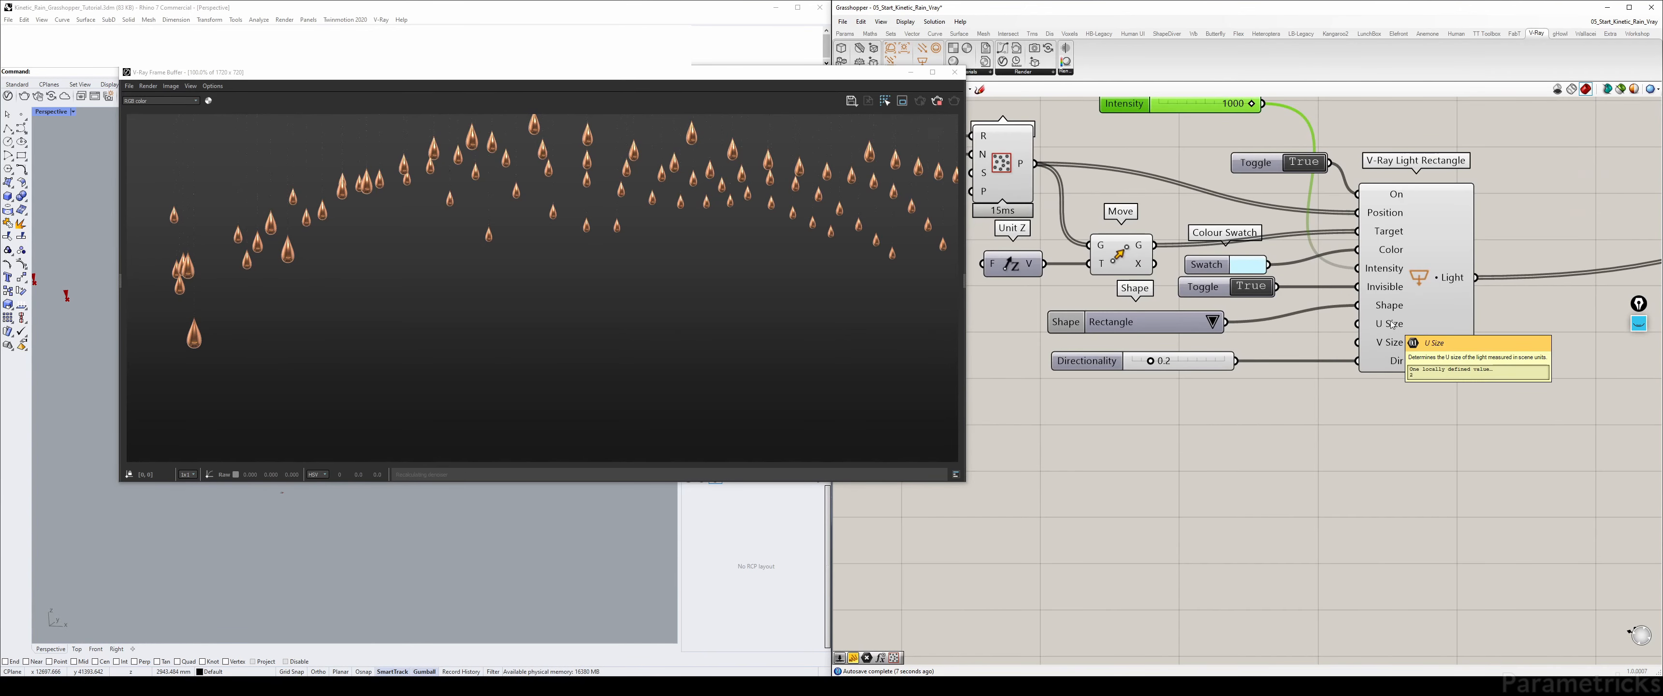
drag(531, 85, 857, 81)
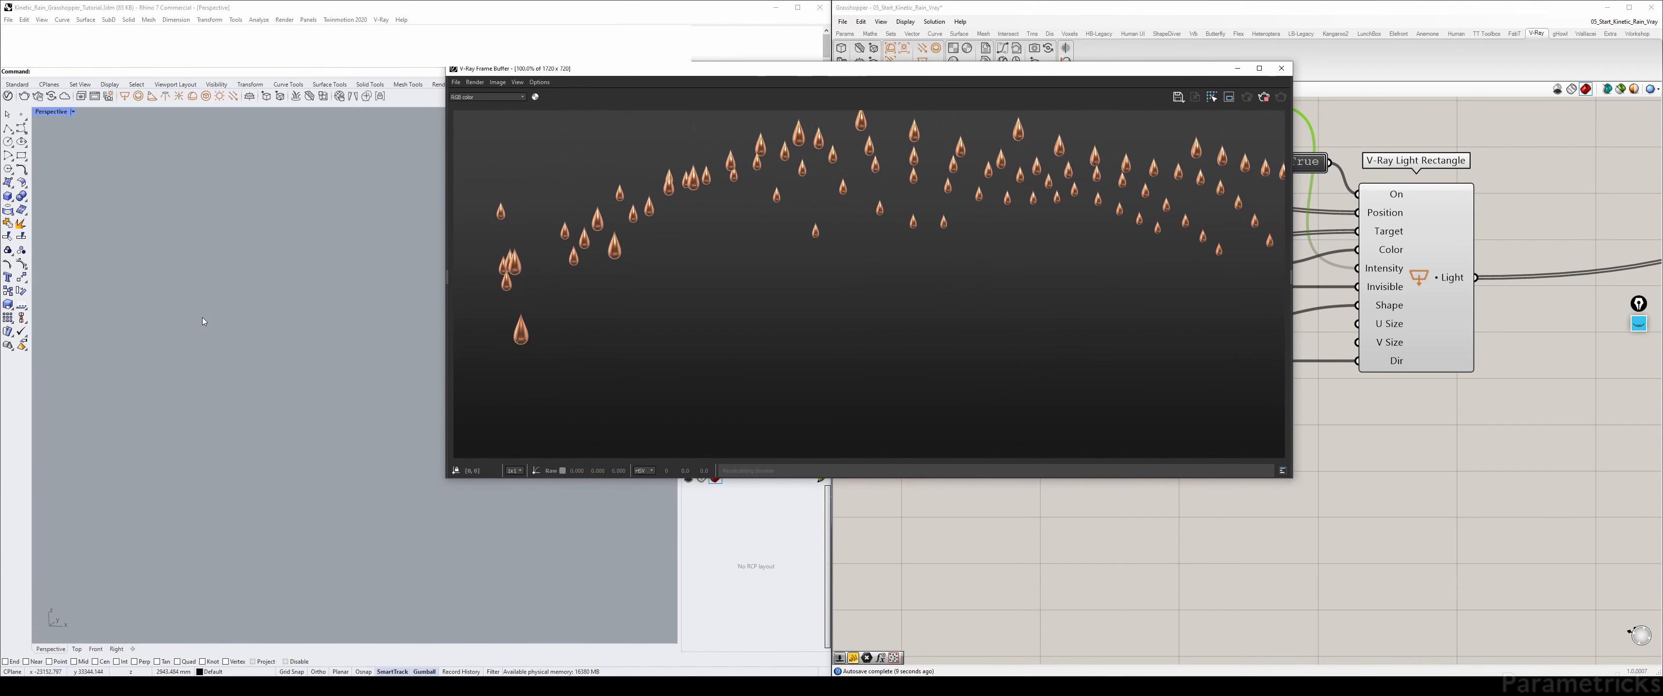
scroll(268, 295, down, 4)
right_drag(352, 284, 336, 292)
scroll(336, 291, up, 10)
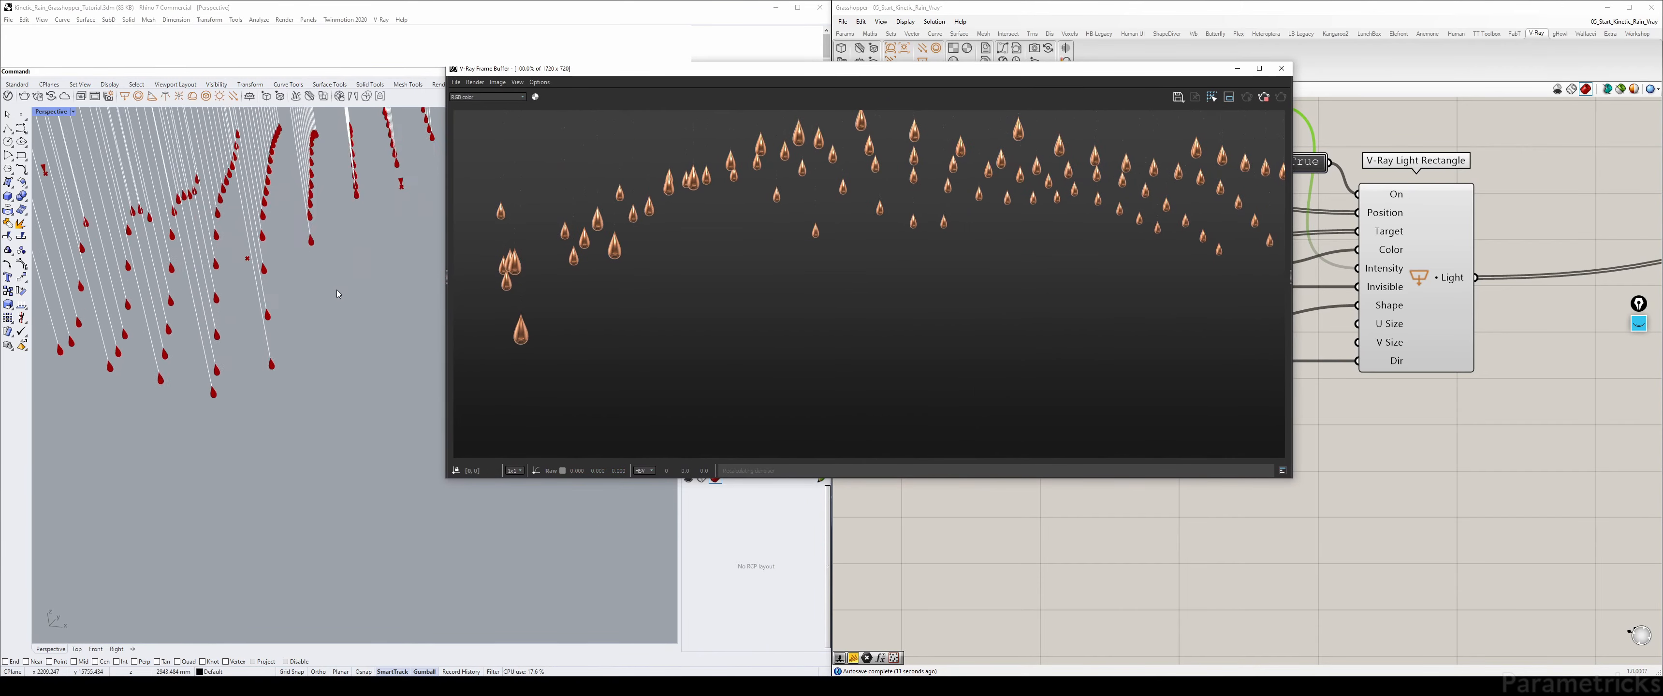
scroll(342, 287, down, 6)
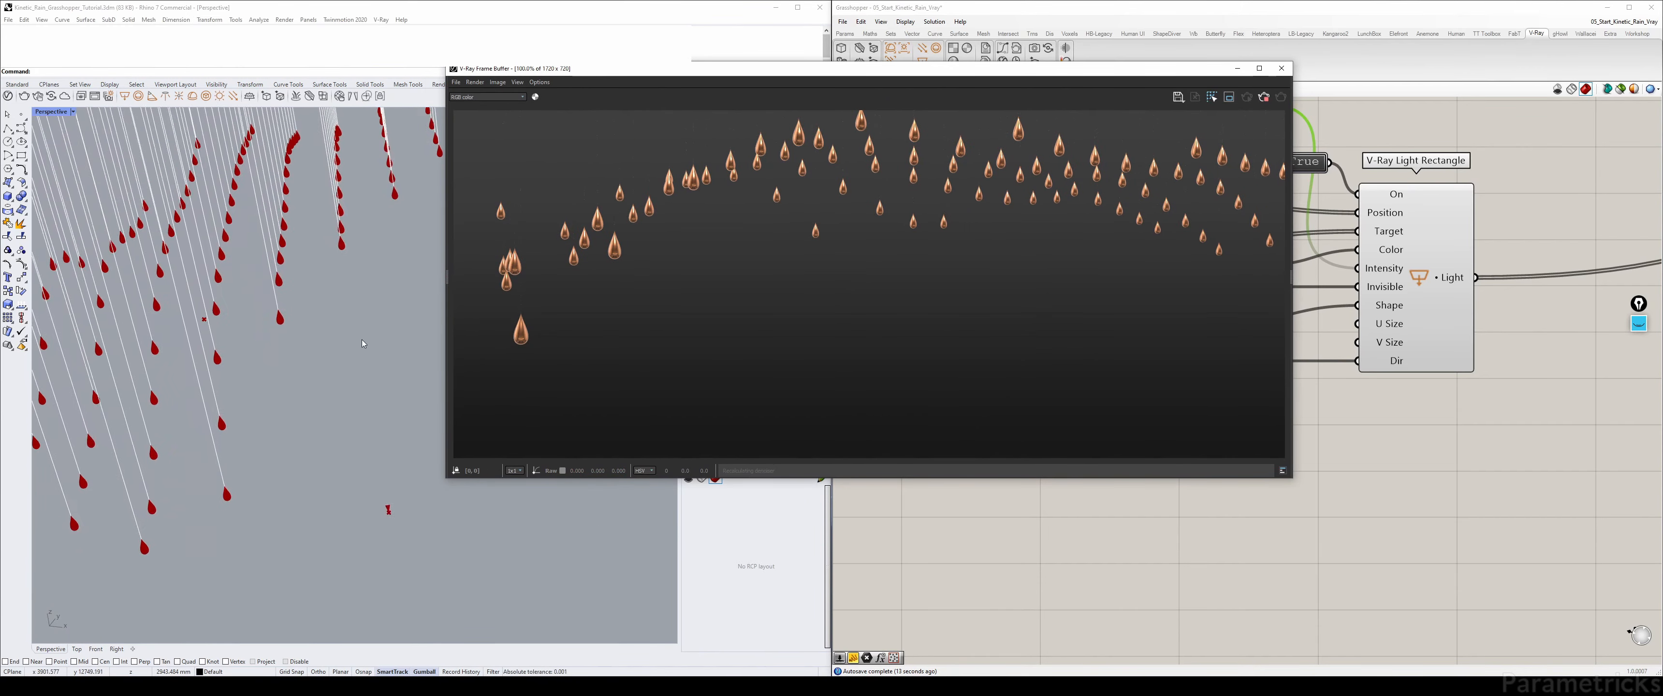
right_drag(399, 498, 378, 510)
scroll(381, 497, down, 8)
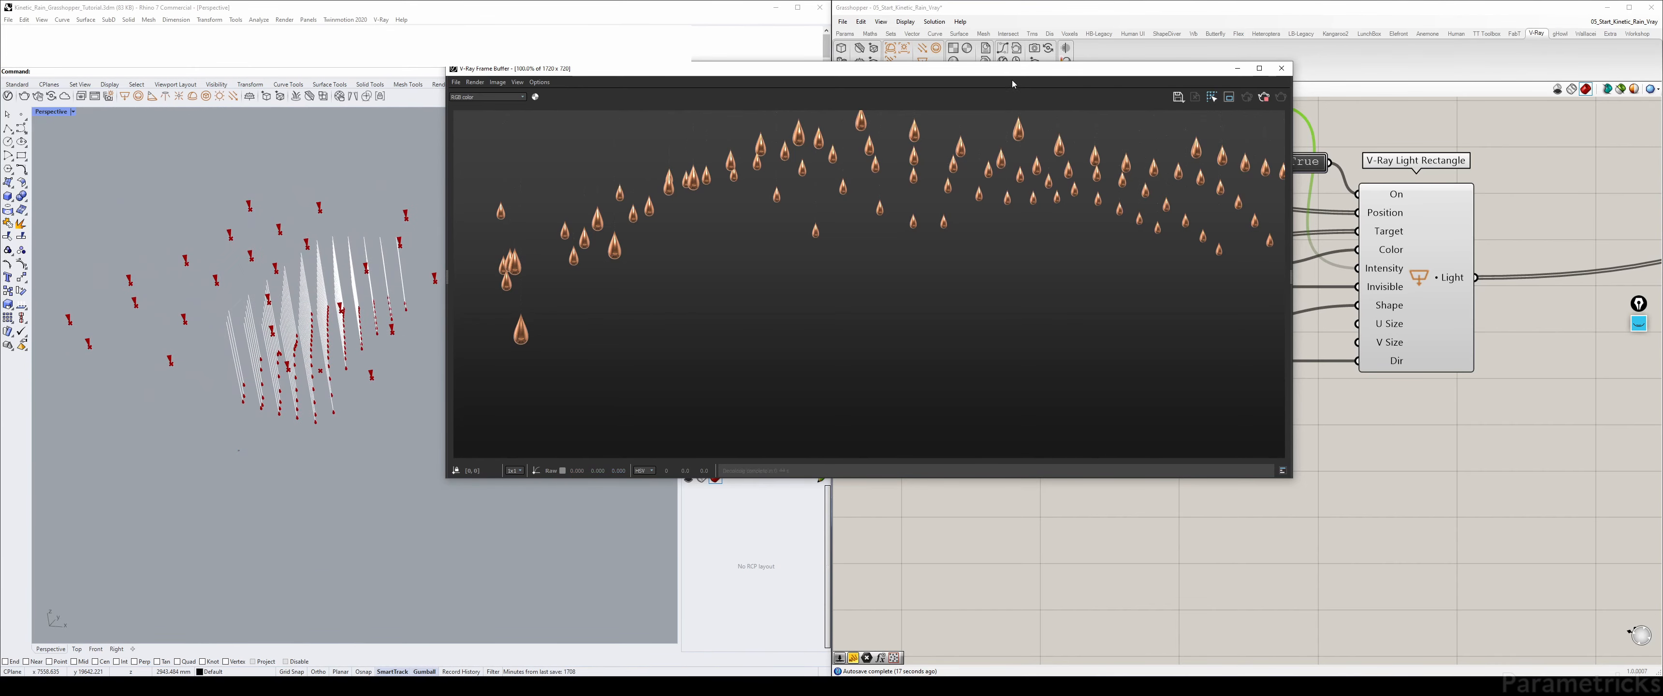
drag(1026, 69, 683, 114)
- Make room below the Shape list, add a number slider set to 150 and connect it to the light's U Size and V Size inputs
drag(1088, 360, 1088, 385)
drag(1072, 321, 1072, 311)
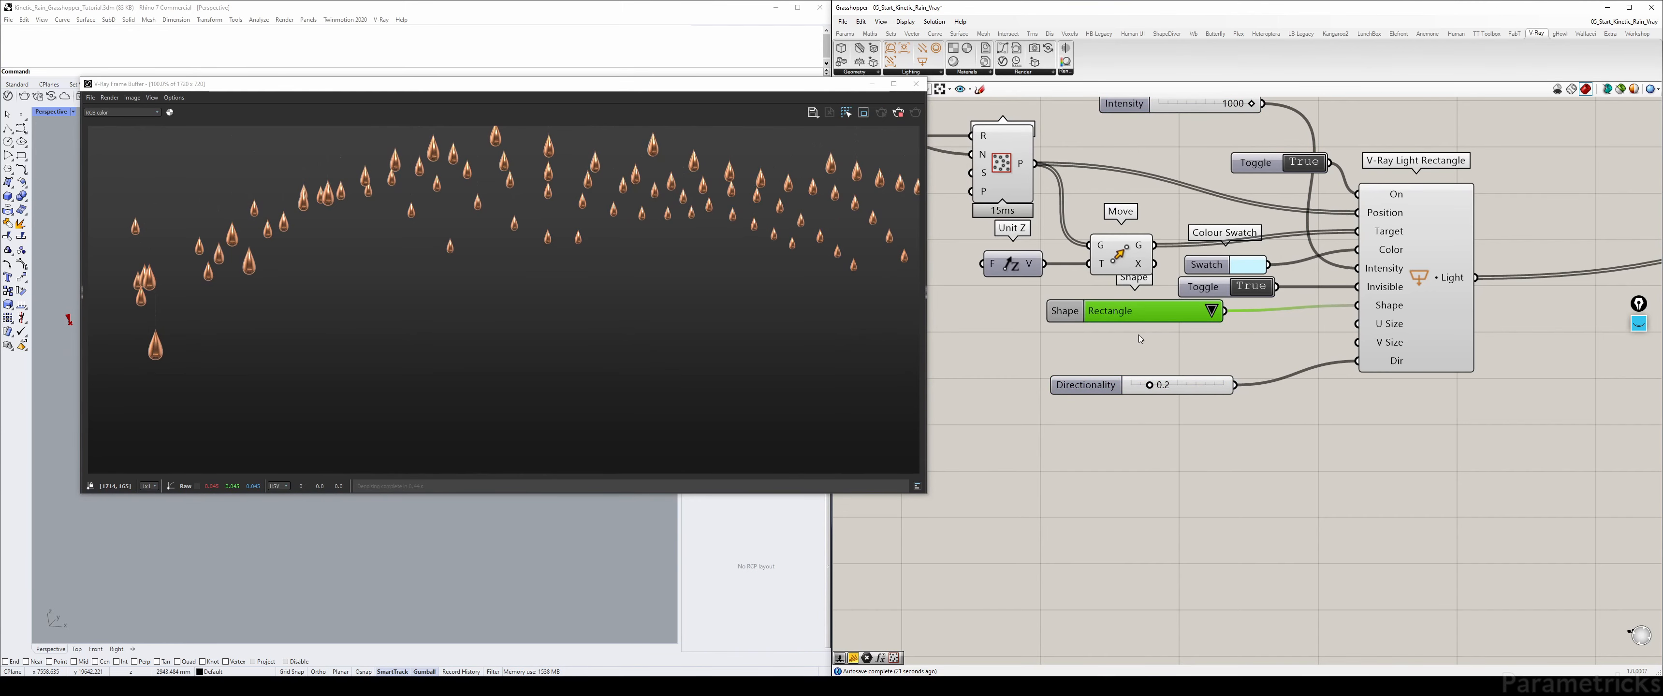
double_click(1081, 344)
text(150)
key(Return)
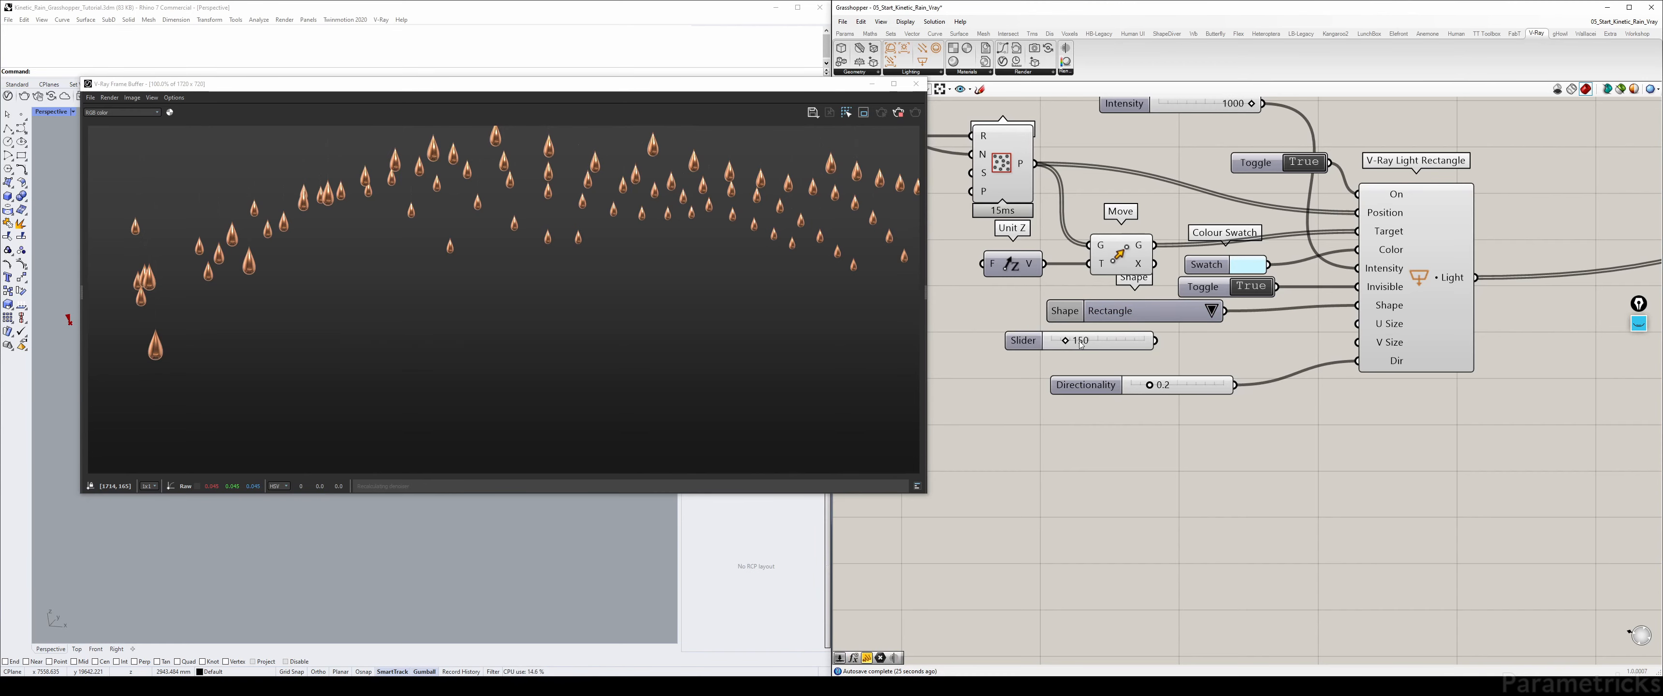
mouse_move(1155, 341)
mouse_down()
mouse_move(1357, 324)
mouse_move(1156, 341)
mouse_up()
- Show the rectangle lights in the Top viewport and set the U and V Size slider to 1000
drag(710, 83, 1003, 112)
drag(774, 113, 585, 107)
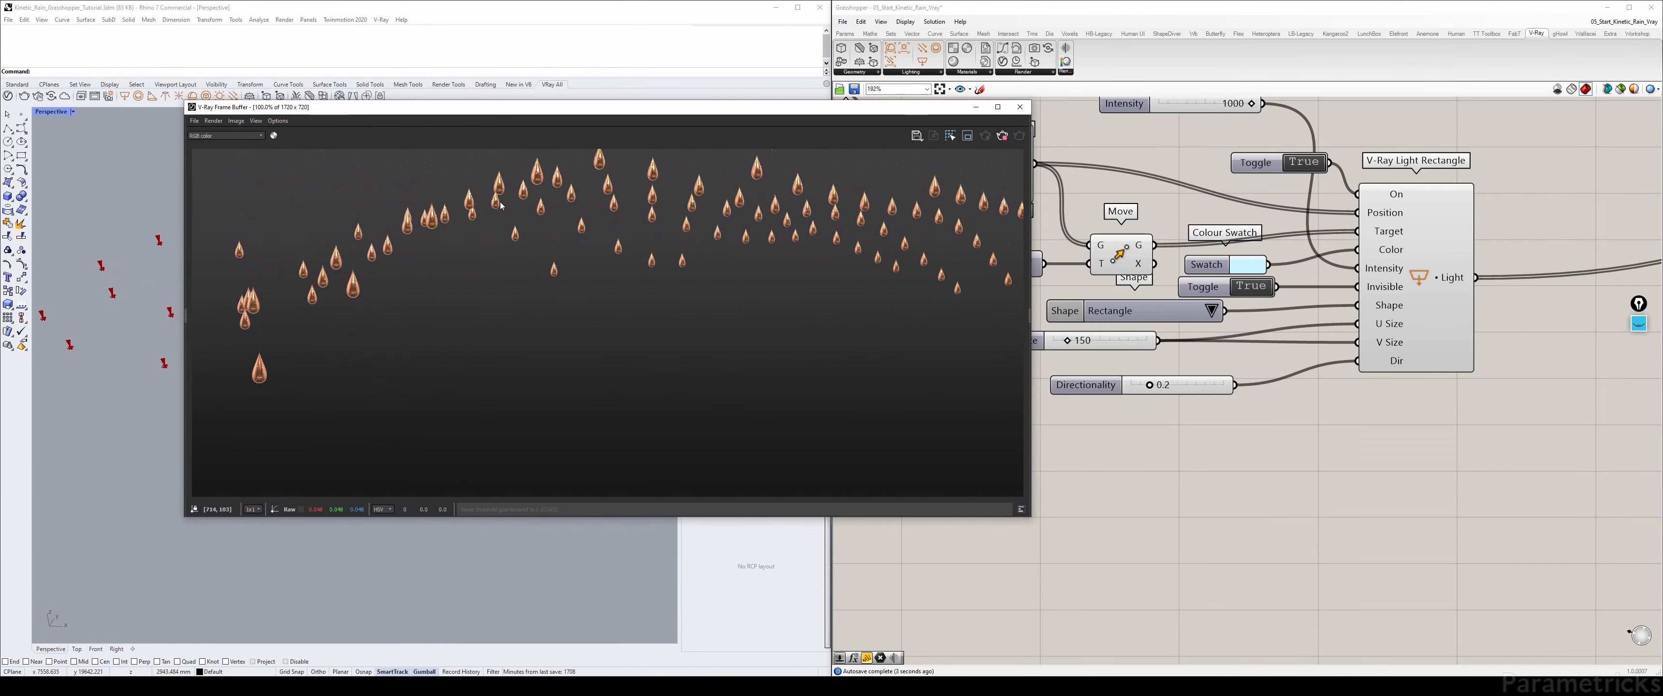
double_click(60, 114)
double_click(43, 112)
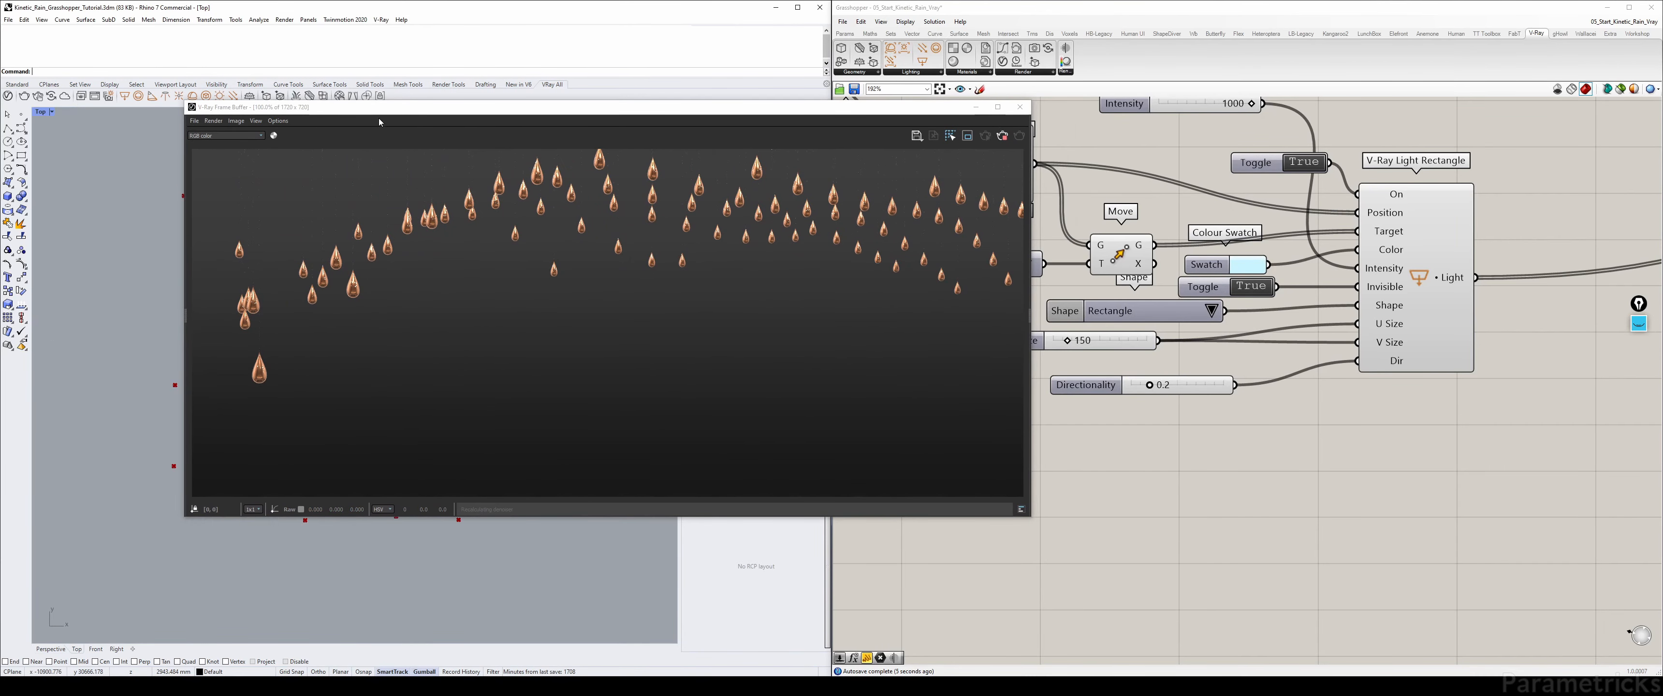
drag(382, 113, 521, 67)
scroll(259, 354, up, 1)
right_drag(316, 437, 289, 384)
scroll(289, 384, up, 1)
right_drag(1359, 360, 1611, 335)
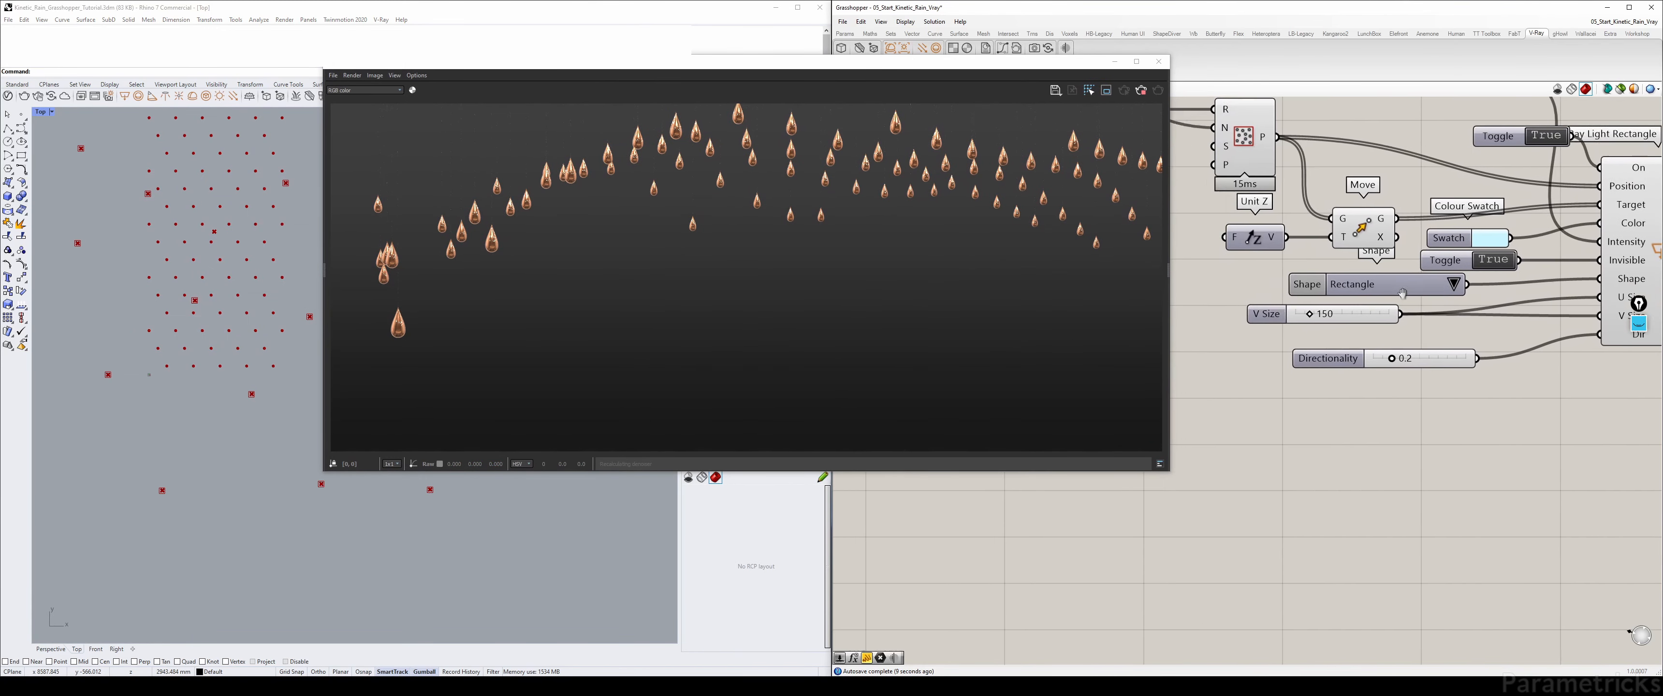
drag(1321, 315, 1401, 315)
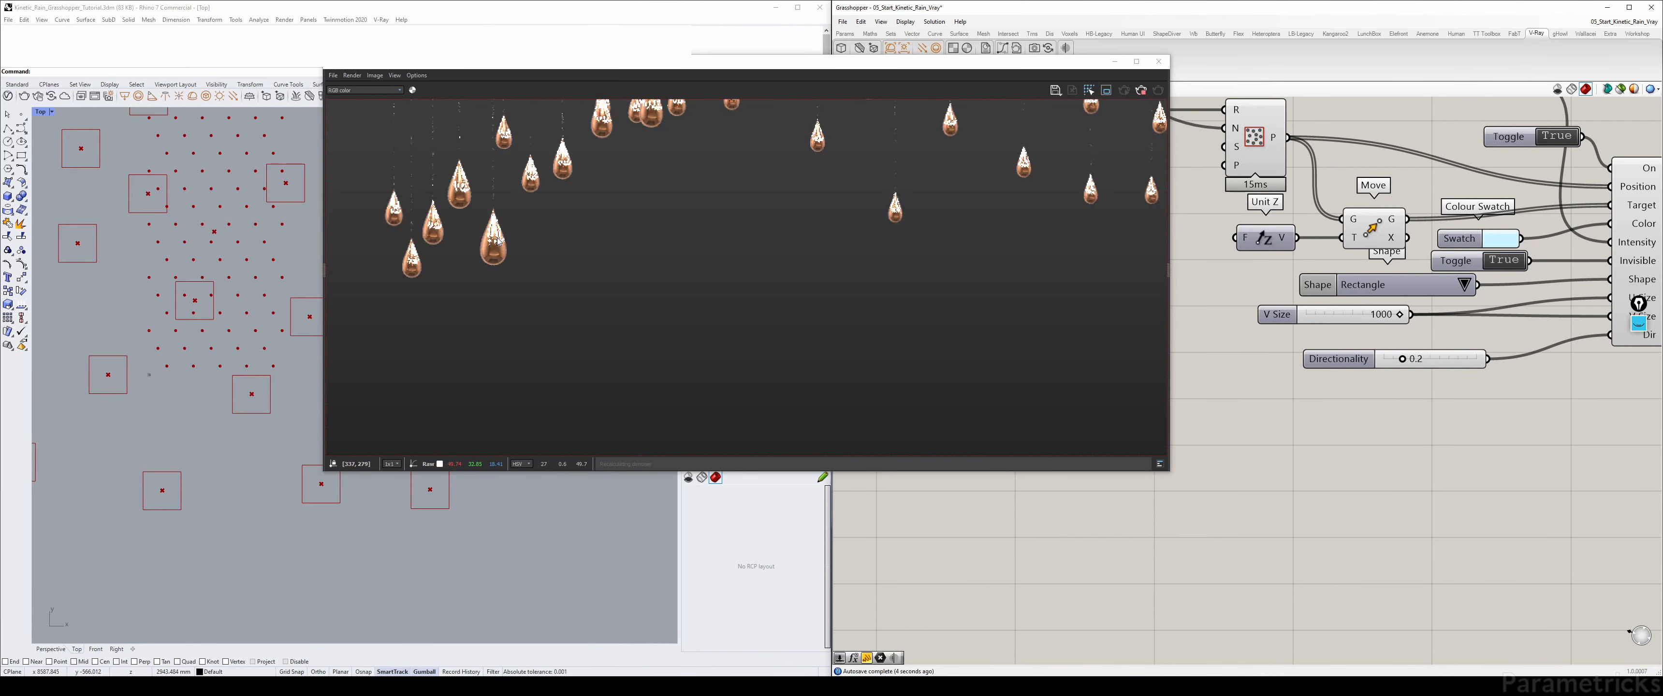
- Examine the rendered droplets up close and the spread of the rectangle lights around them in the Top viewport
scroll(495, 240, up, 4)
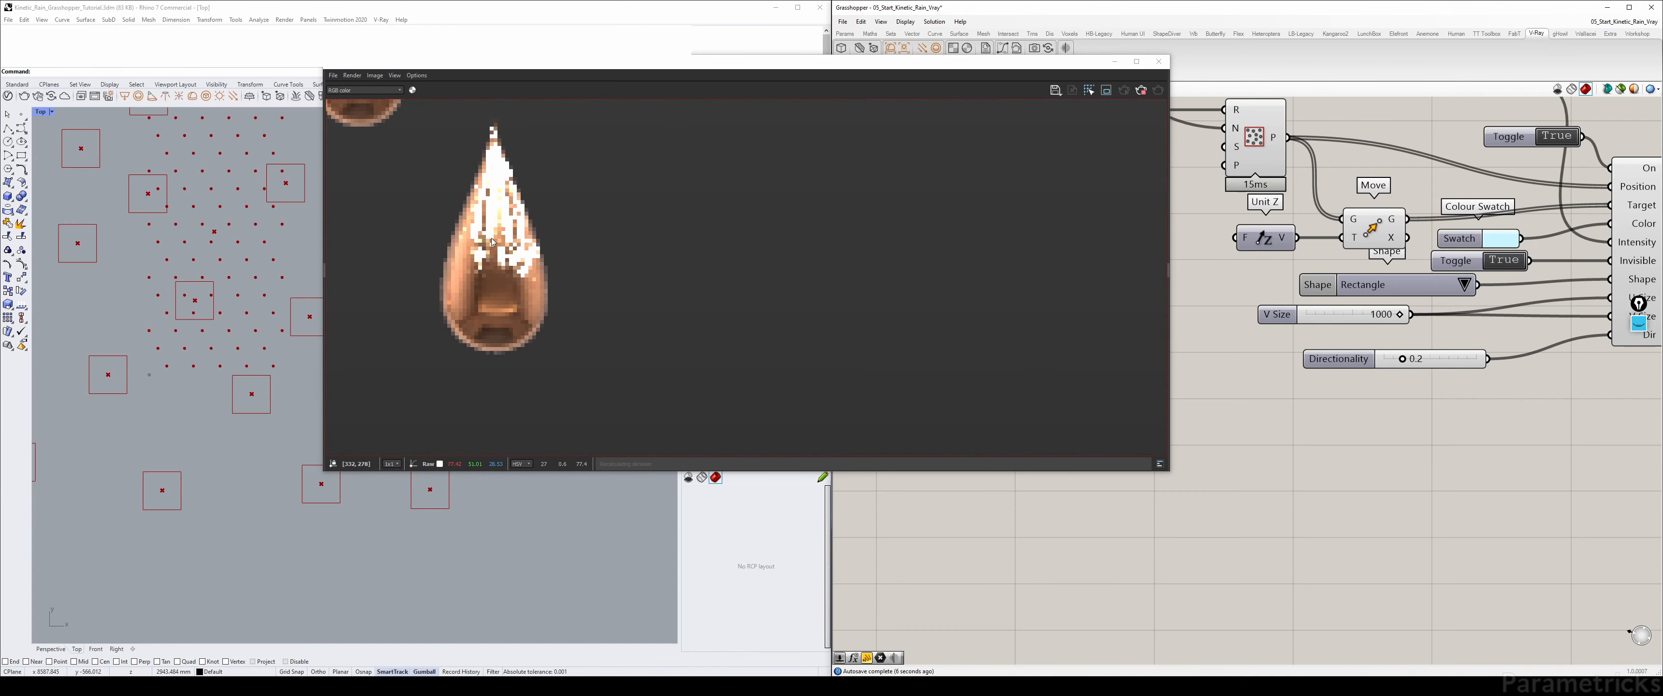
scroll(510, 225, down, 5)
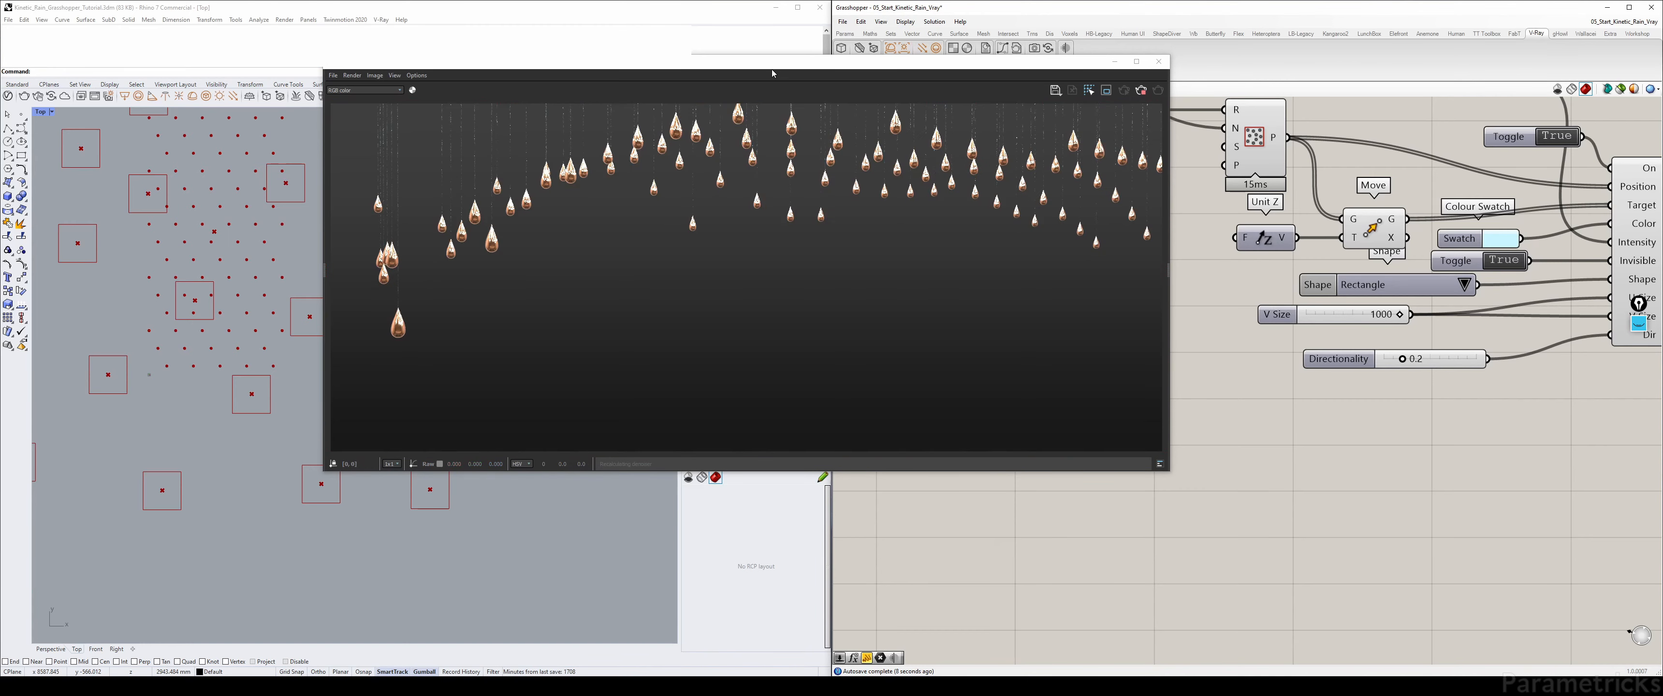
drag(773, 73, 577, 99)
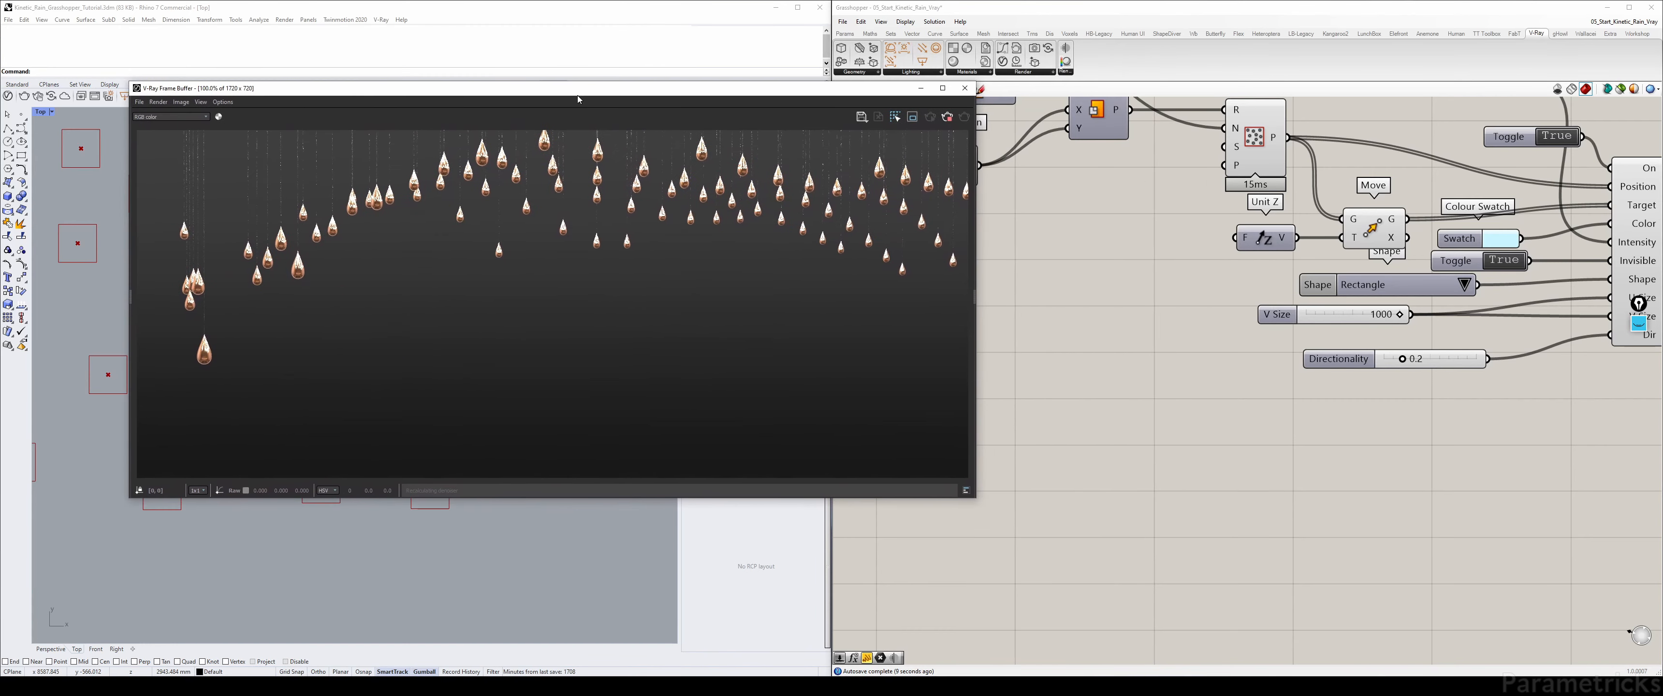
click(1057, 183)
scroll(1059, 185, down, 5)
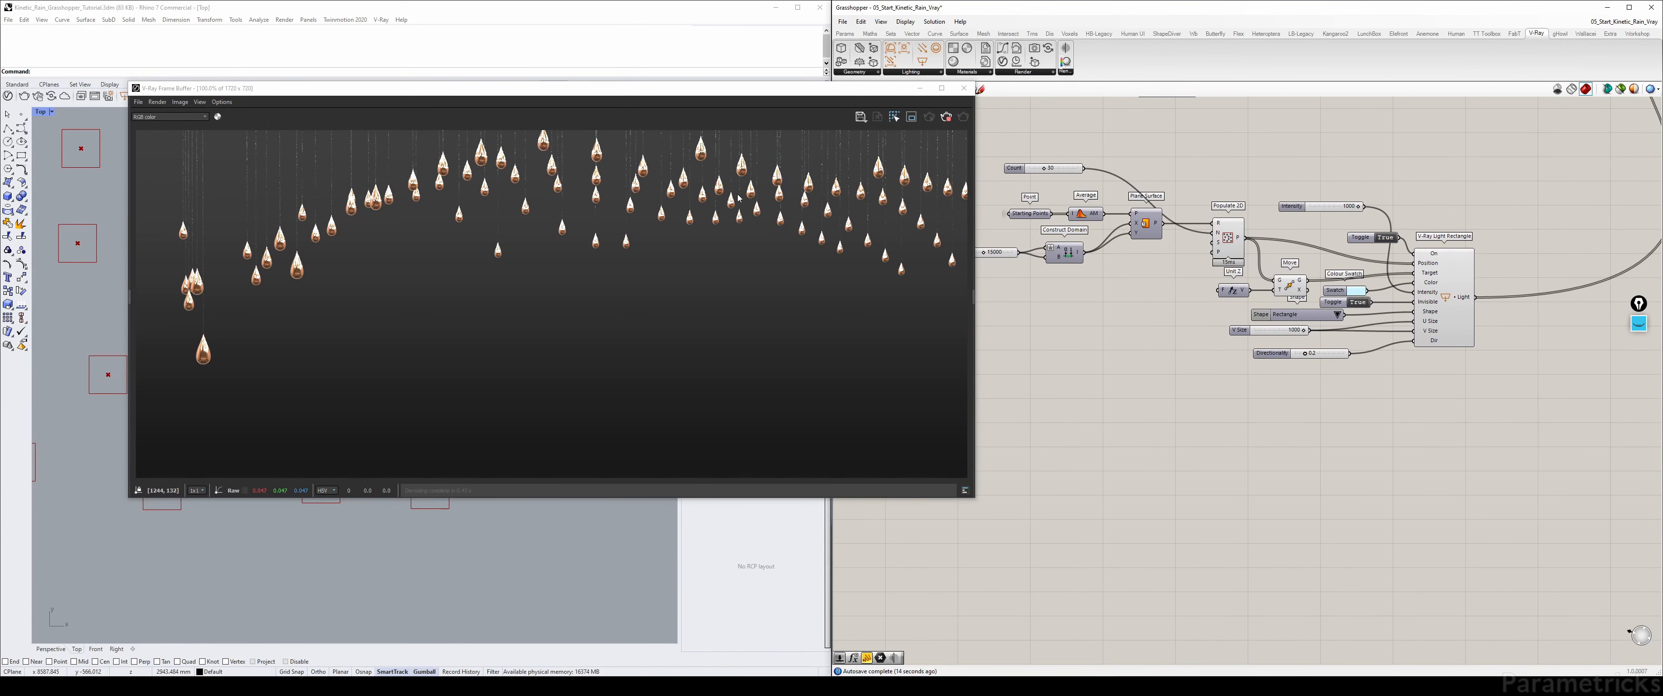
scroll(739, 198, up, 1)
scroll(1336, 318, up, 2)
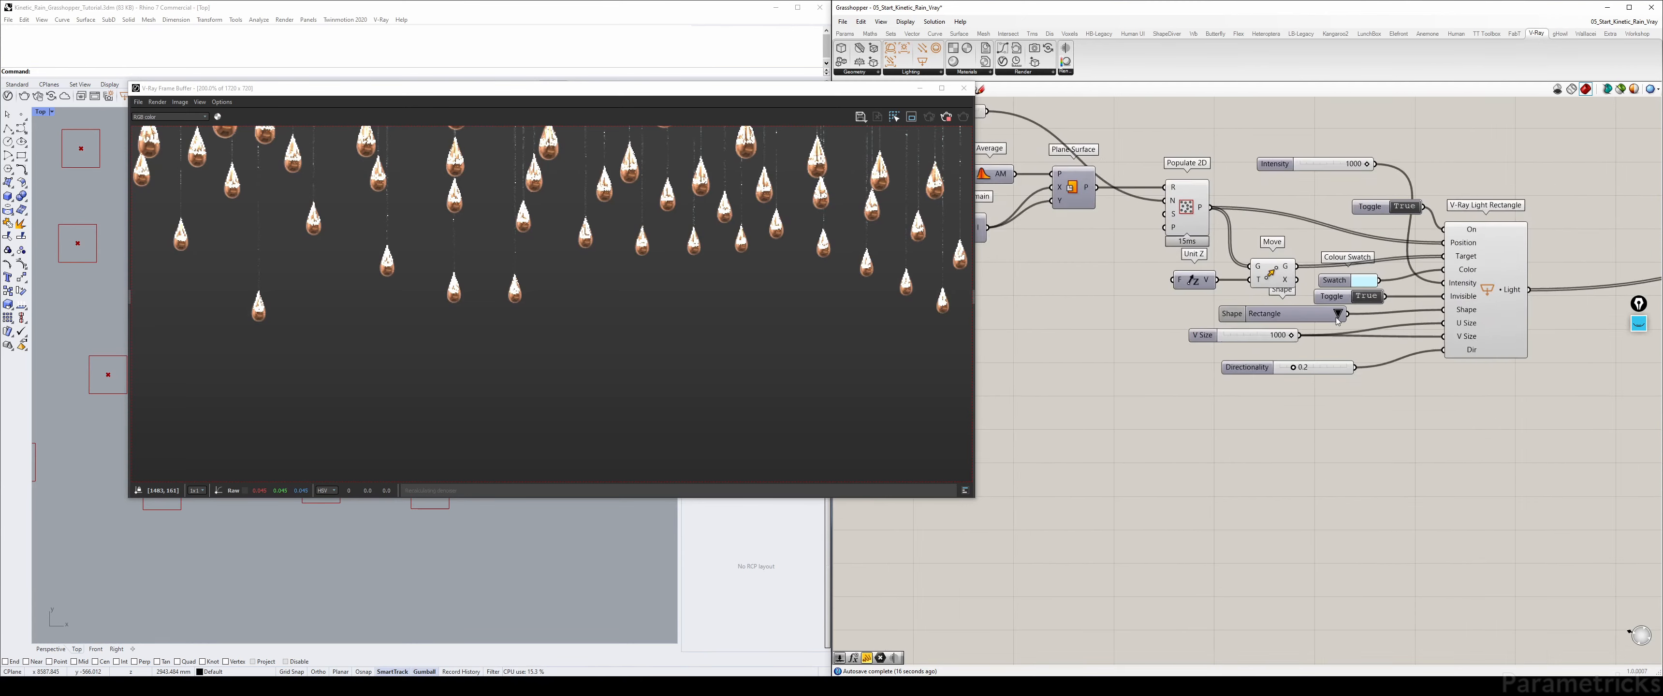
drag(523, 88, 620, 98)
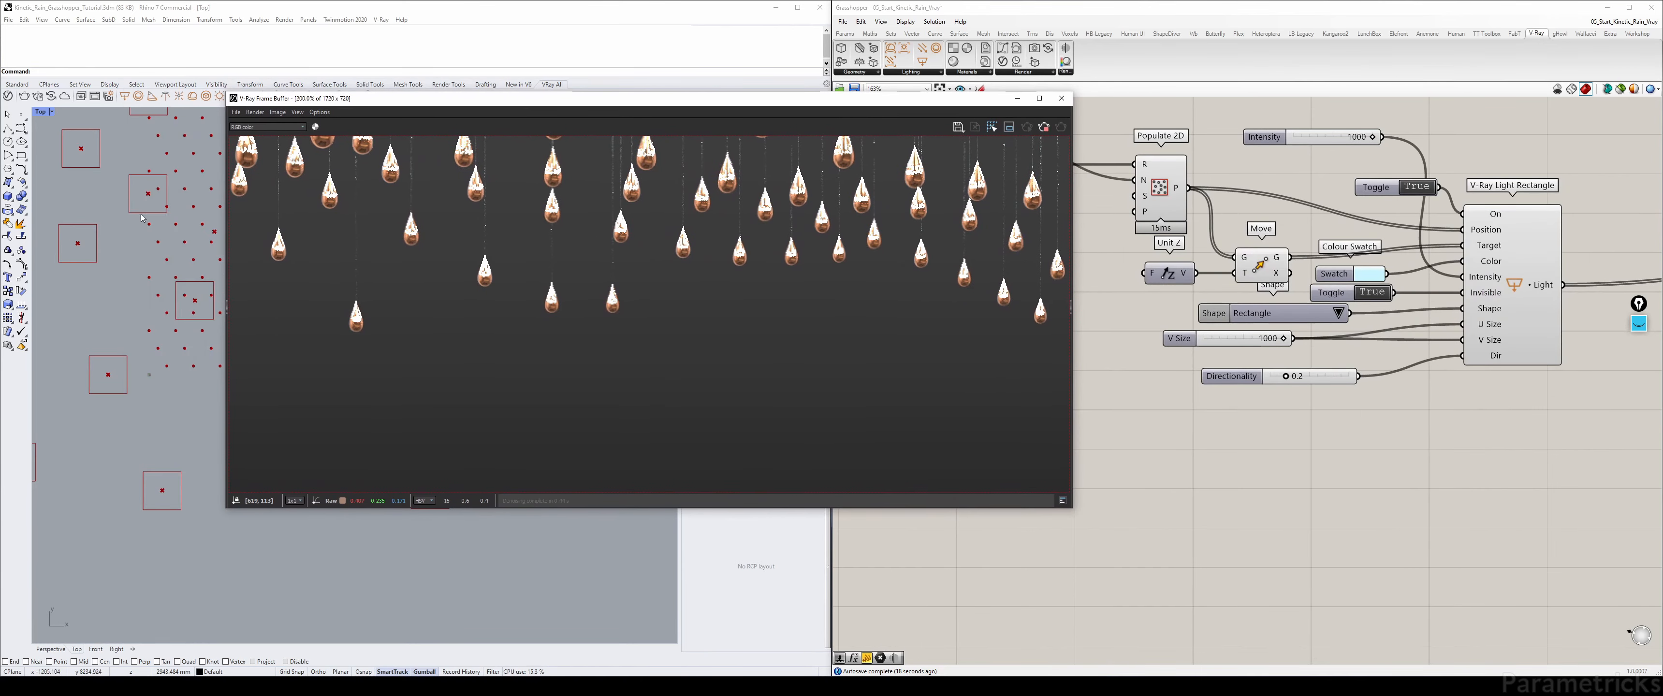
right_drag(137, 229, 104, 231)
drag(533, 102, 383, 109)
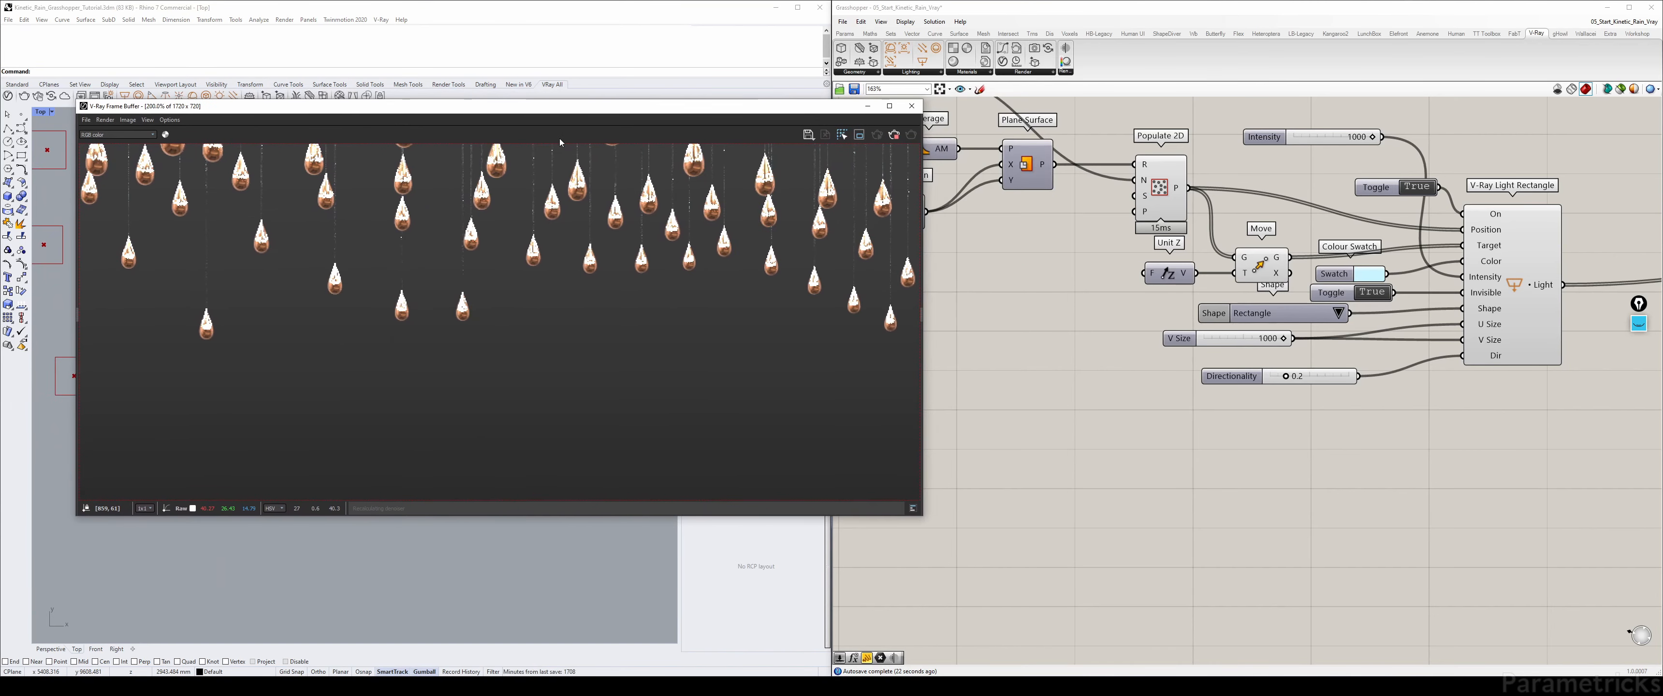
drag(643, 108, 800, 109)
right_drag(170, 244, 251, 235)
scroll(91, 262, down, 6)
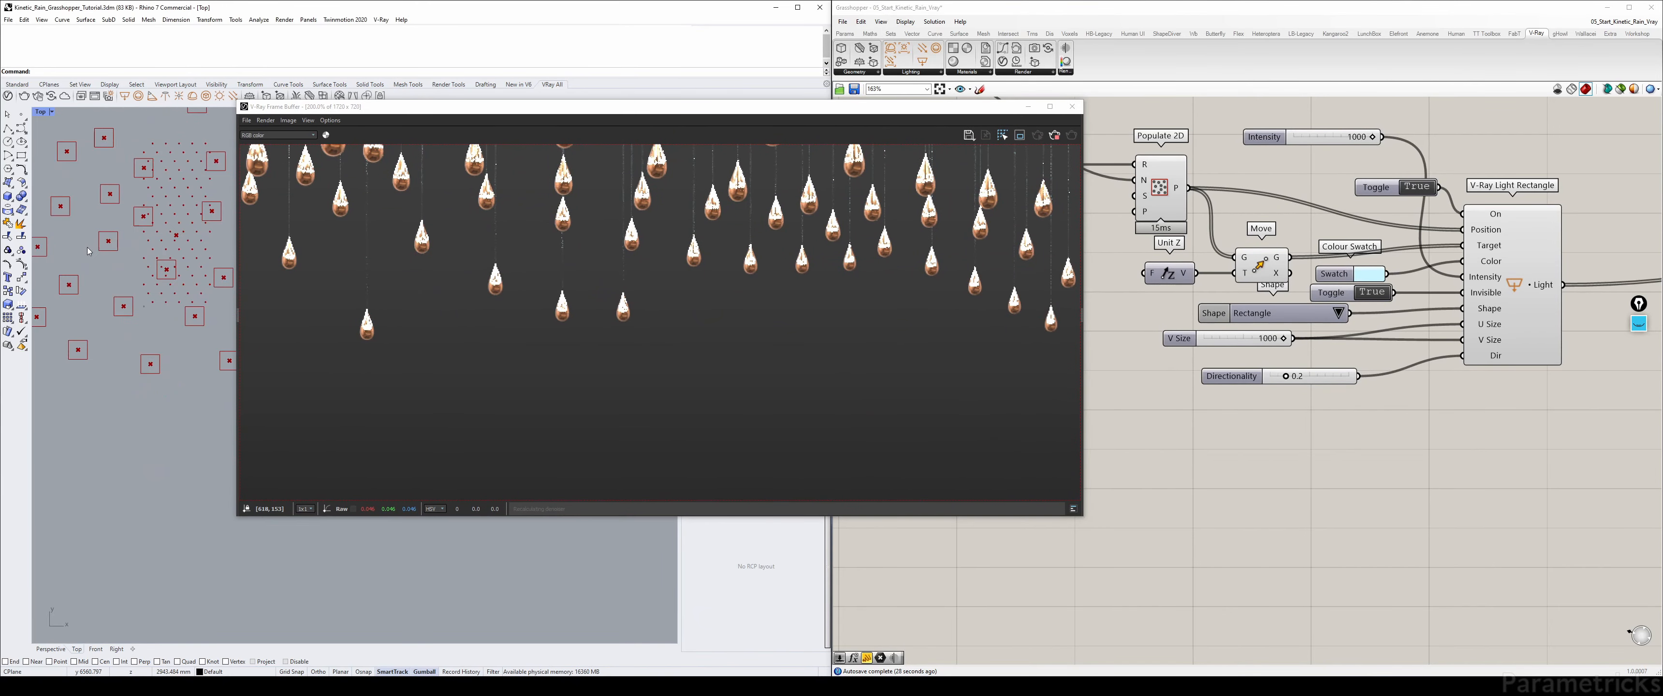
right_drag(87, 267, 64, 329)
drag(934, 115, 764, 117)
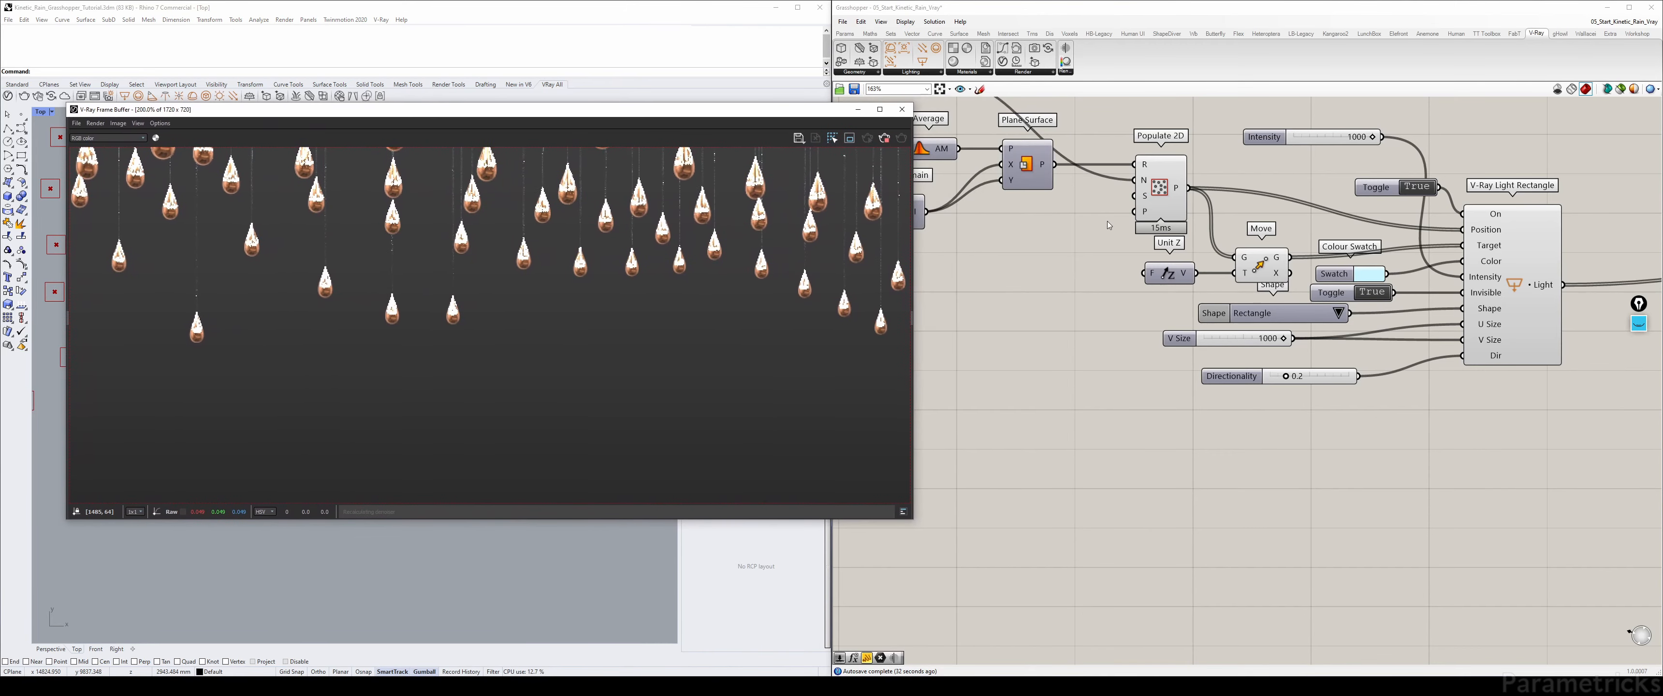
- Shift the Move component slightly upward, clear of the Shape list's label
click(1349, 228)
right_drag(1440, 407, 1398, 453)
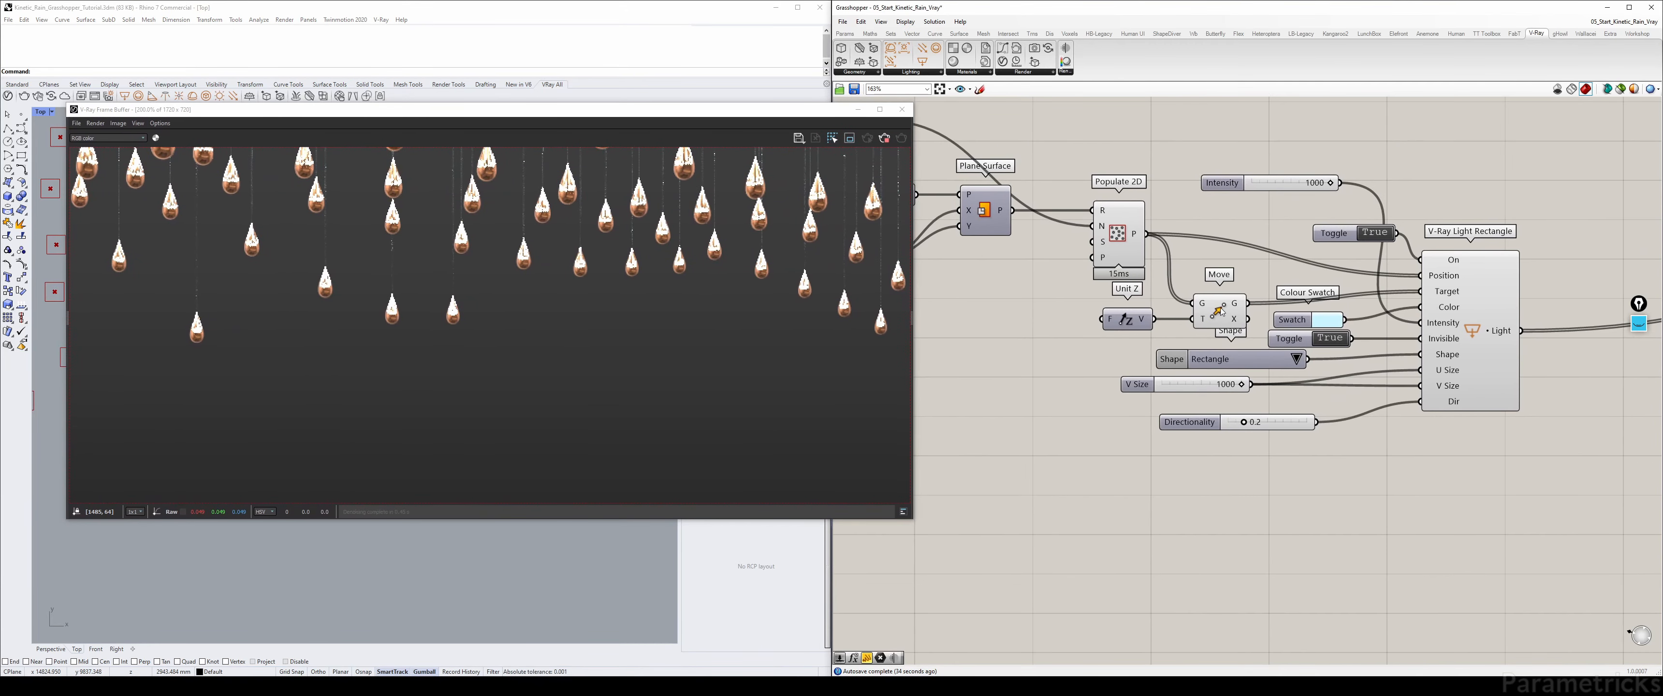
drag(1222, 310, 1217, 285)
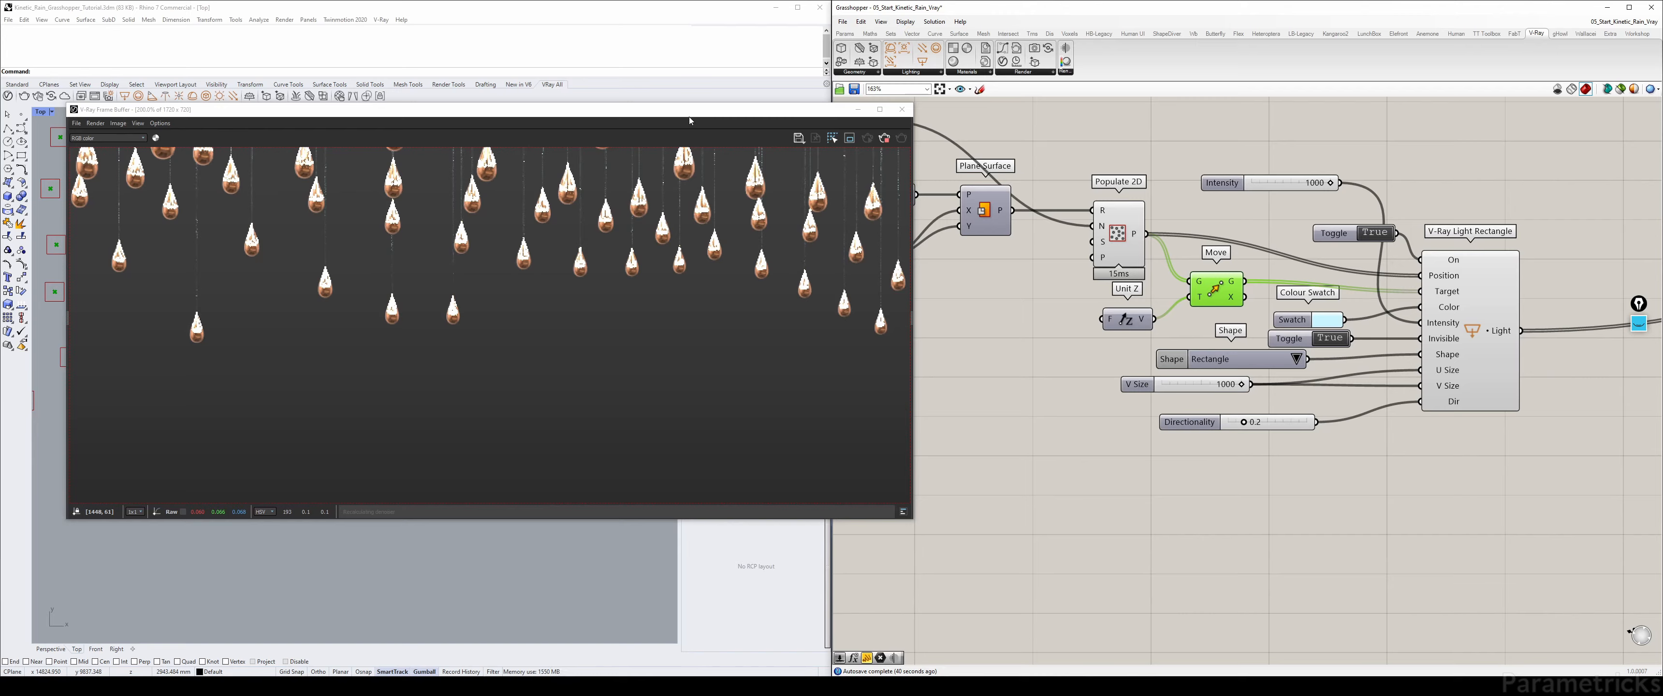
- Close the V-Ray frame buffer and connect the Average component's output to Move's G input, replacing the Populate 2D points
mouse_move(691, 111)
mouse_down()
mouse_move(913, 96)
mouse_move(668, 94)
mouse_up()
right_drag(994, 267, 1285, 323)
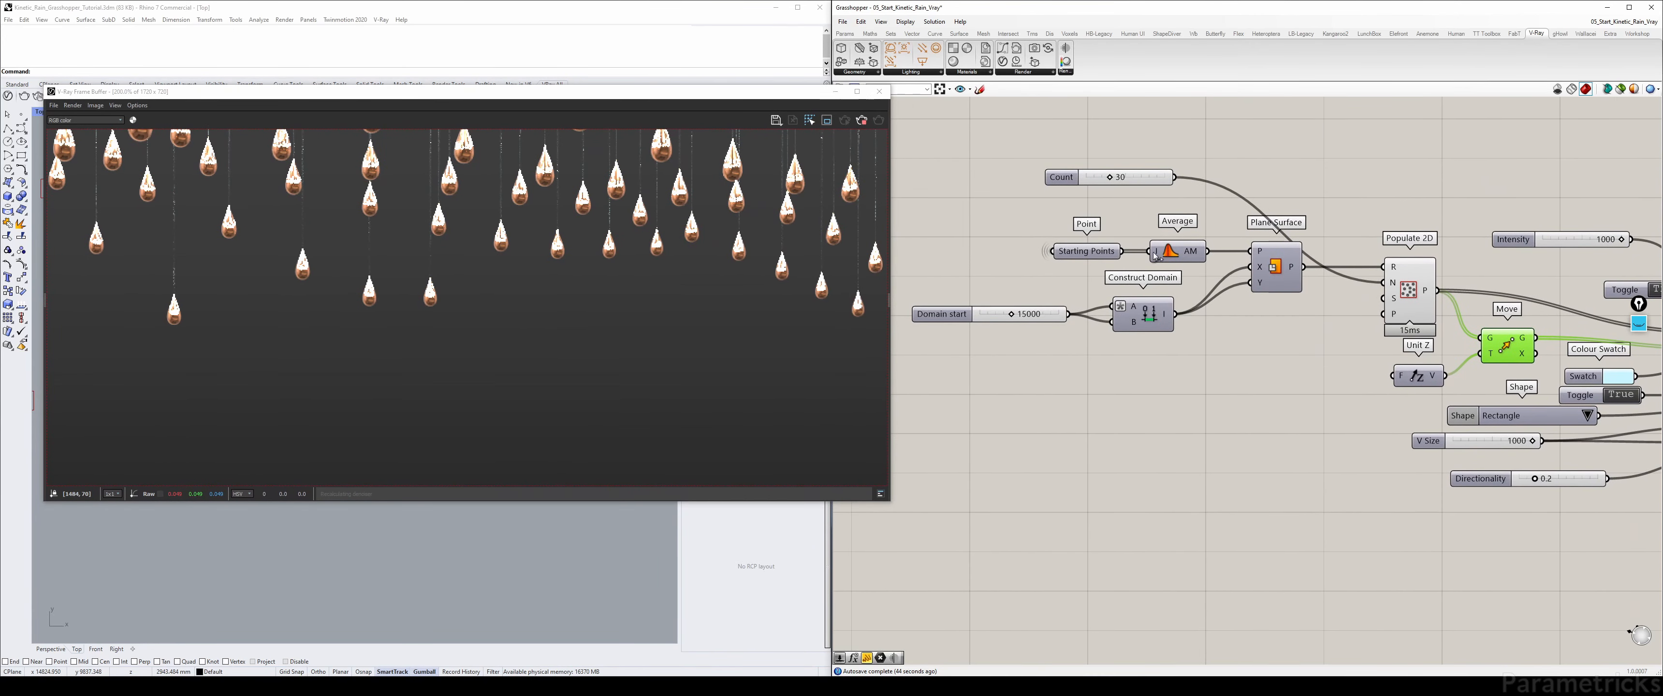
click(879, 91)
right_drag(1187, 250, 1081, 241)
click(1082, 241)
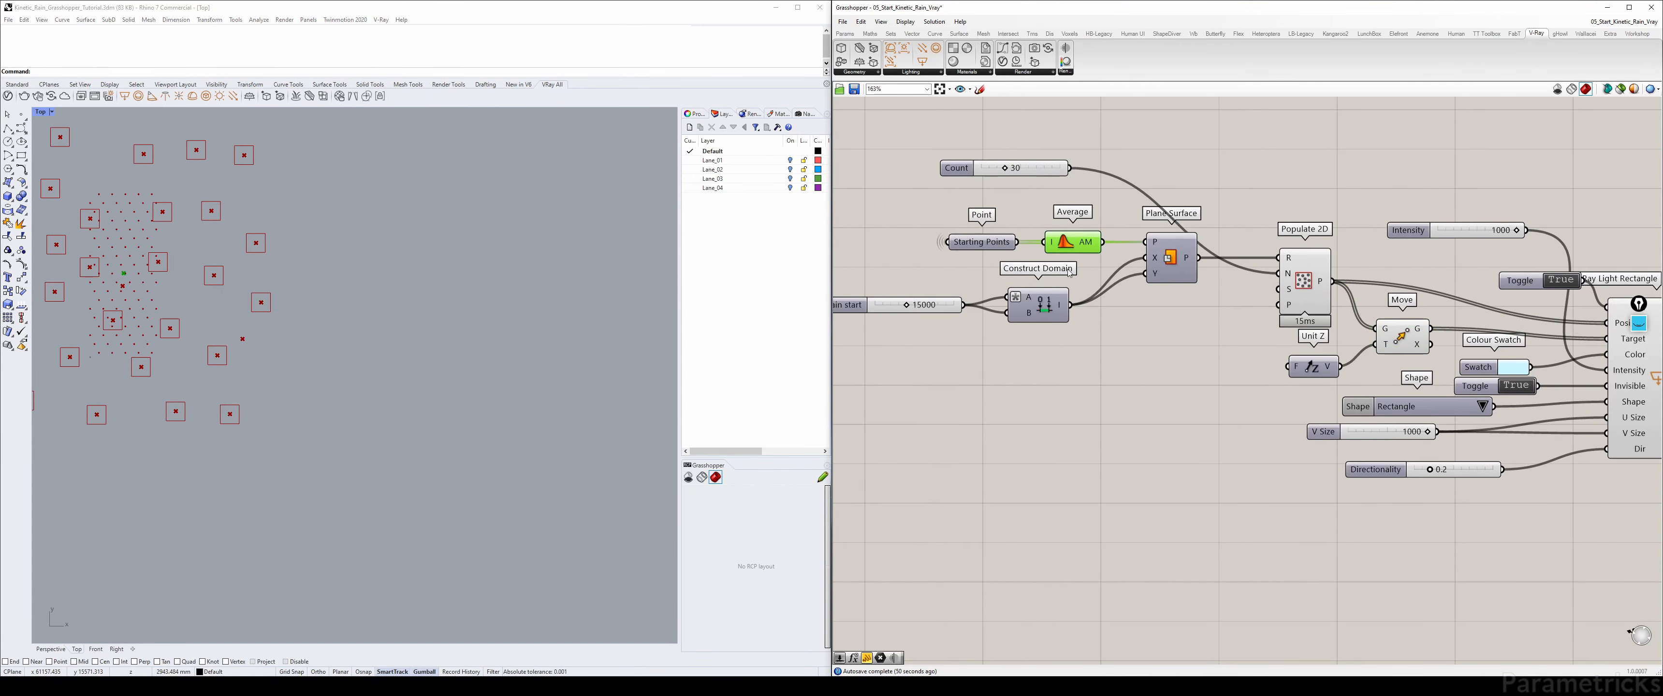
right_drag(1208, 339, 1126, 315)
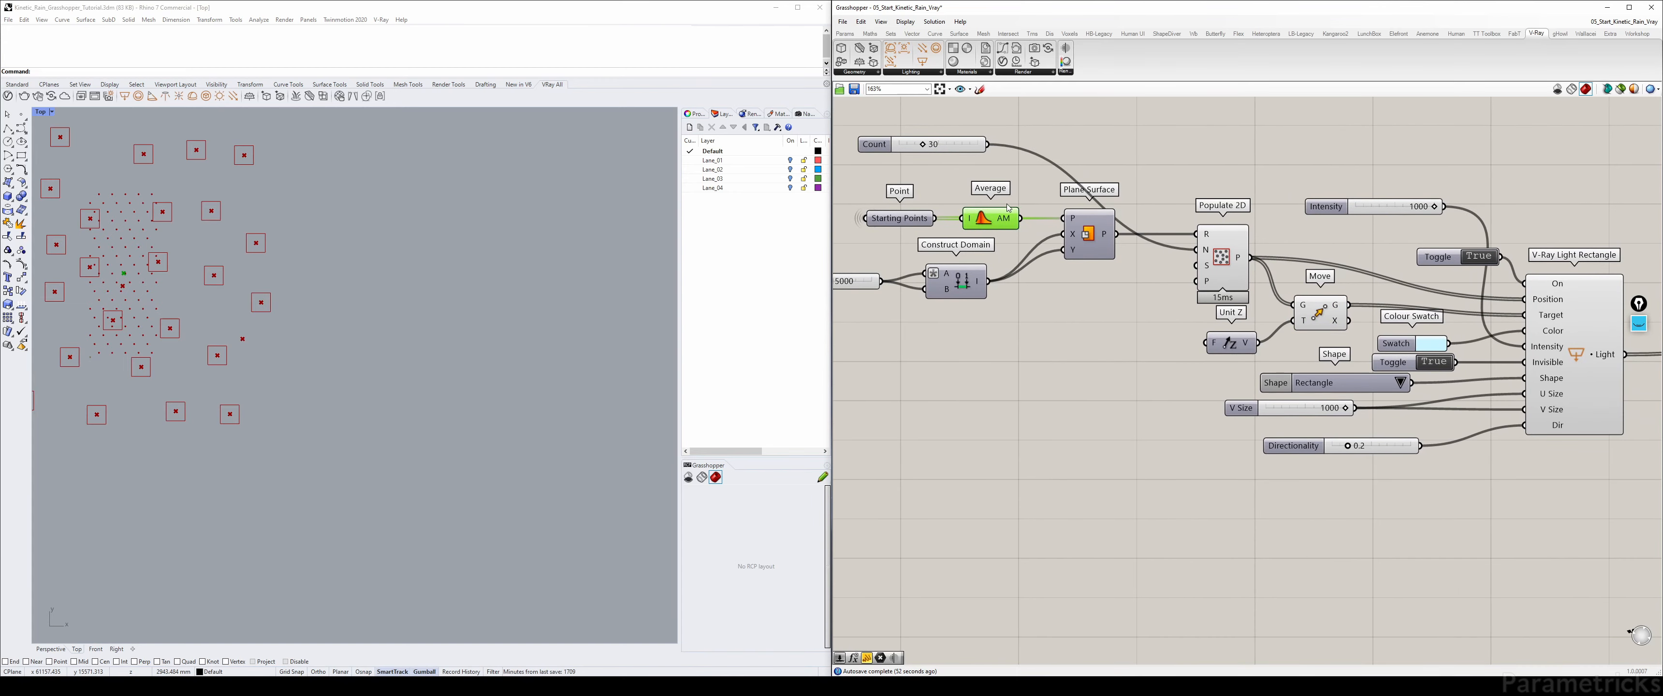
drag(1020, 219, 1293, 305)
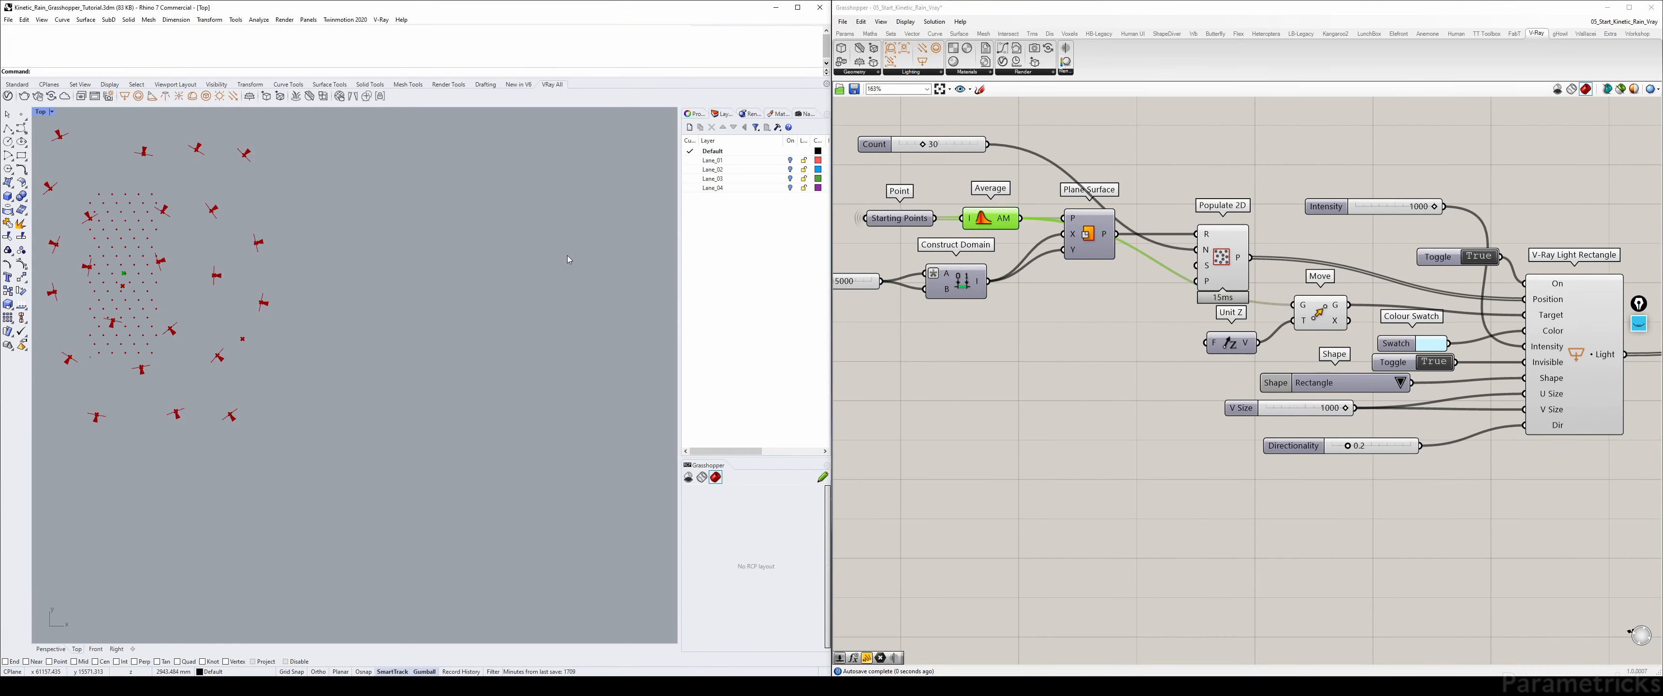
- Examine the orientation of the rectangle lights around the droplets in the Top and Perspective viewports
right_drag(260, 237, 420, 228)
scroll(270, 278, up, 5)
scroll(270, 278, down, 5)
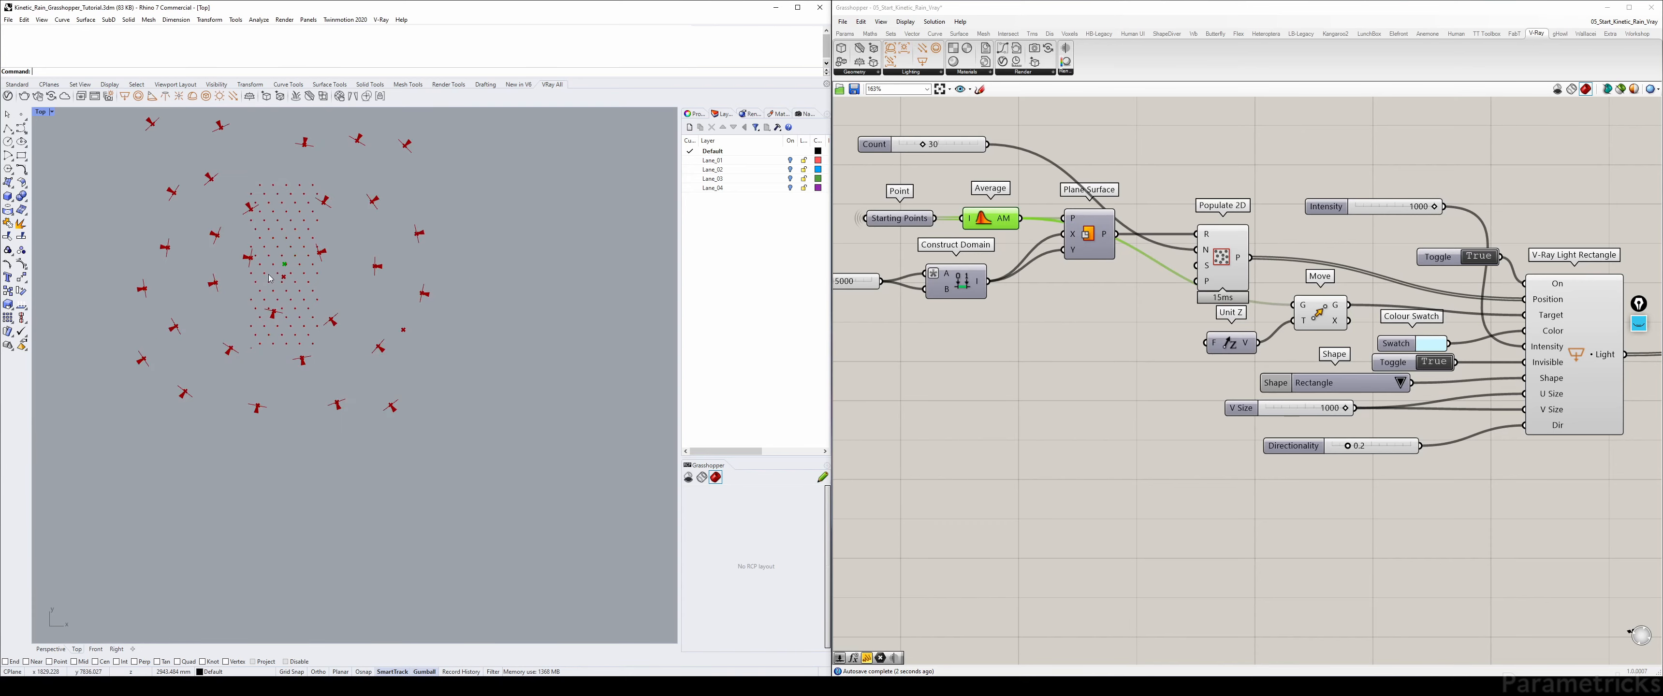
scroll(271, 265, up, 3)
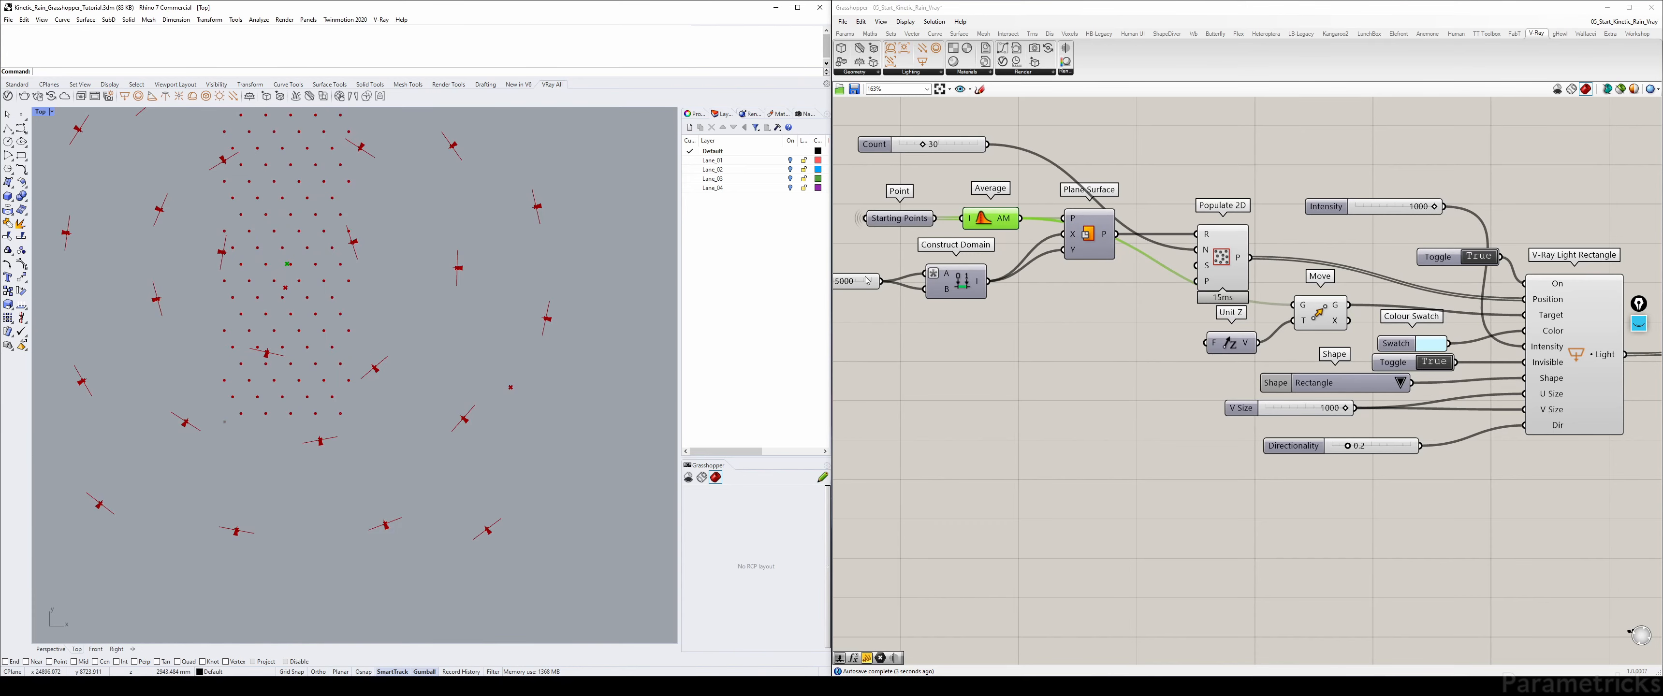
double_click(40, 112)
double_click(373, 111)
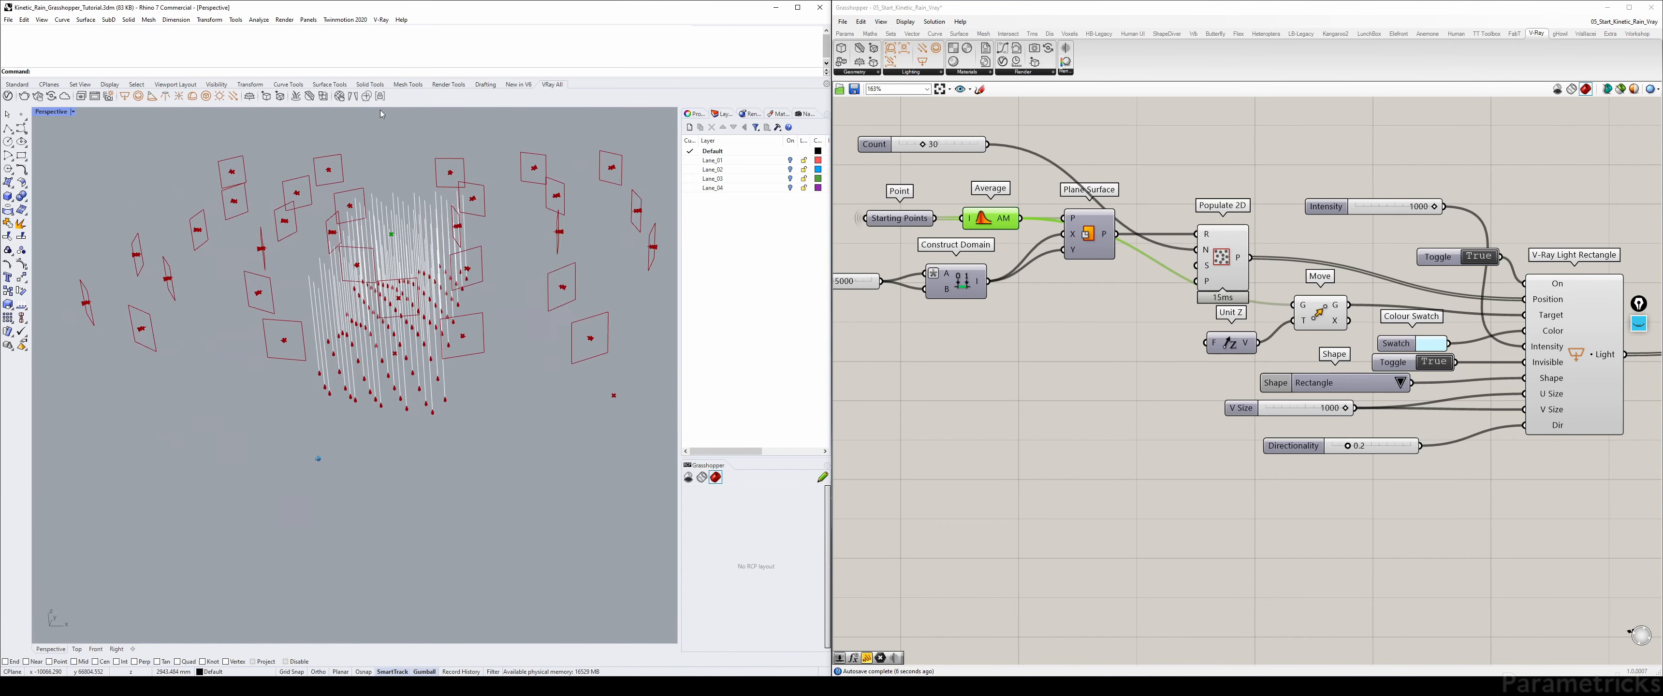
- Add a number slider ranging from 100 to 10000 and connect it to the Unit Z component's F input
double_click(998, 405)
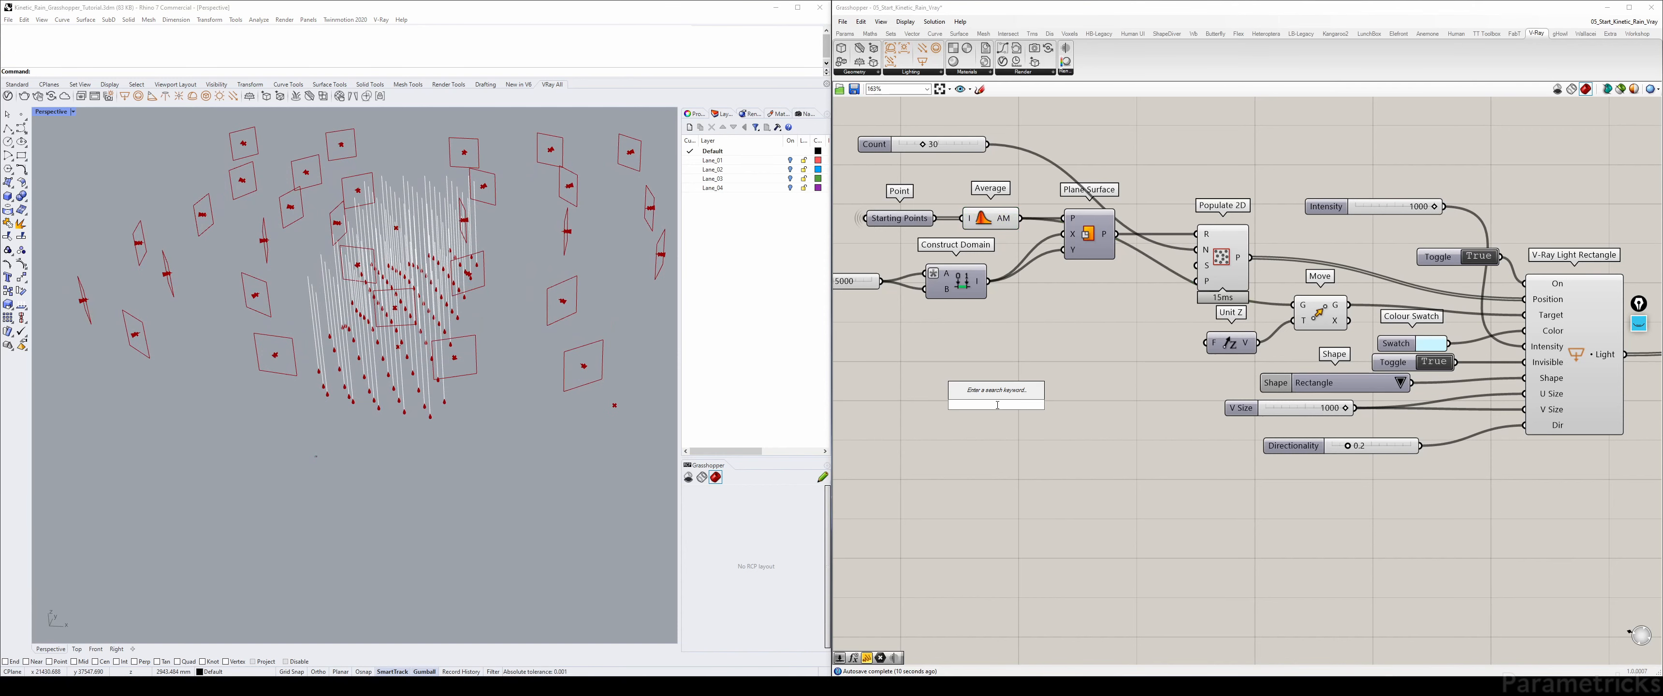
text(1)
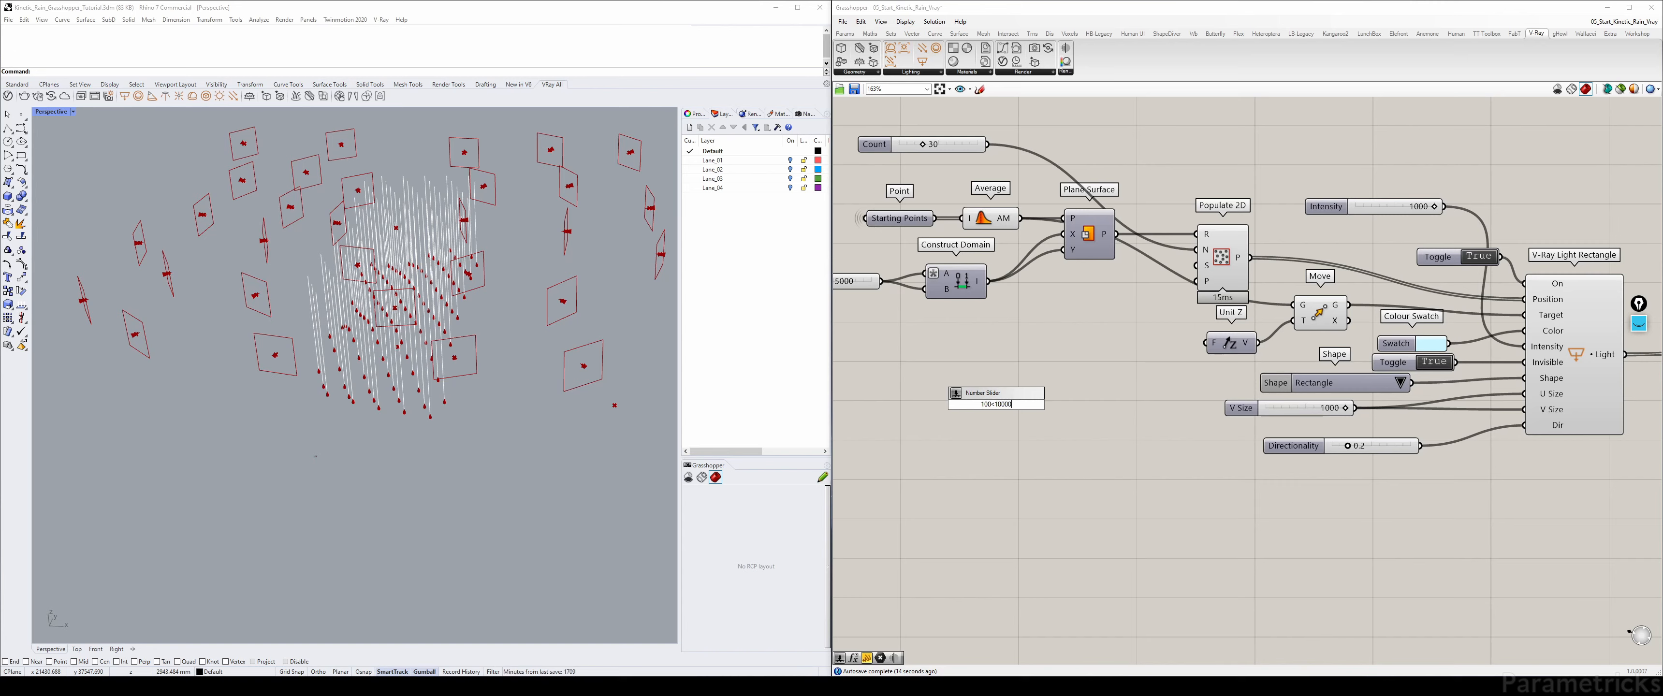
text(00<10000)
key(Return)
drag(1062, 405, 1213, 349)
- Apply the expression -x to the Unit Z factor input and set its Factor slider to 10000
right_click(1217, 348)
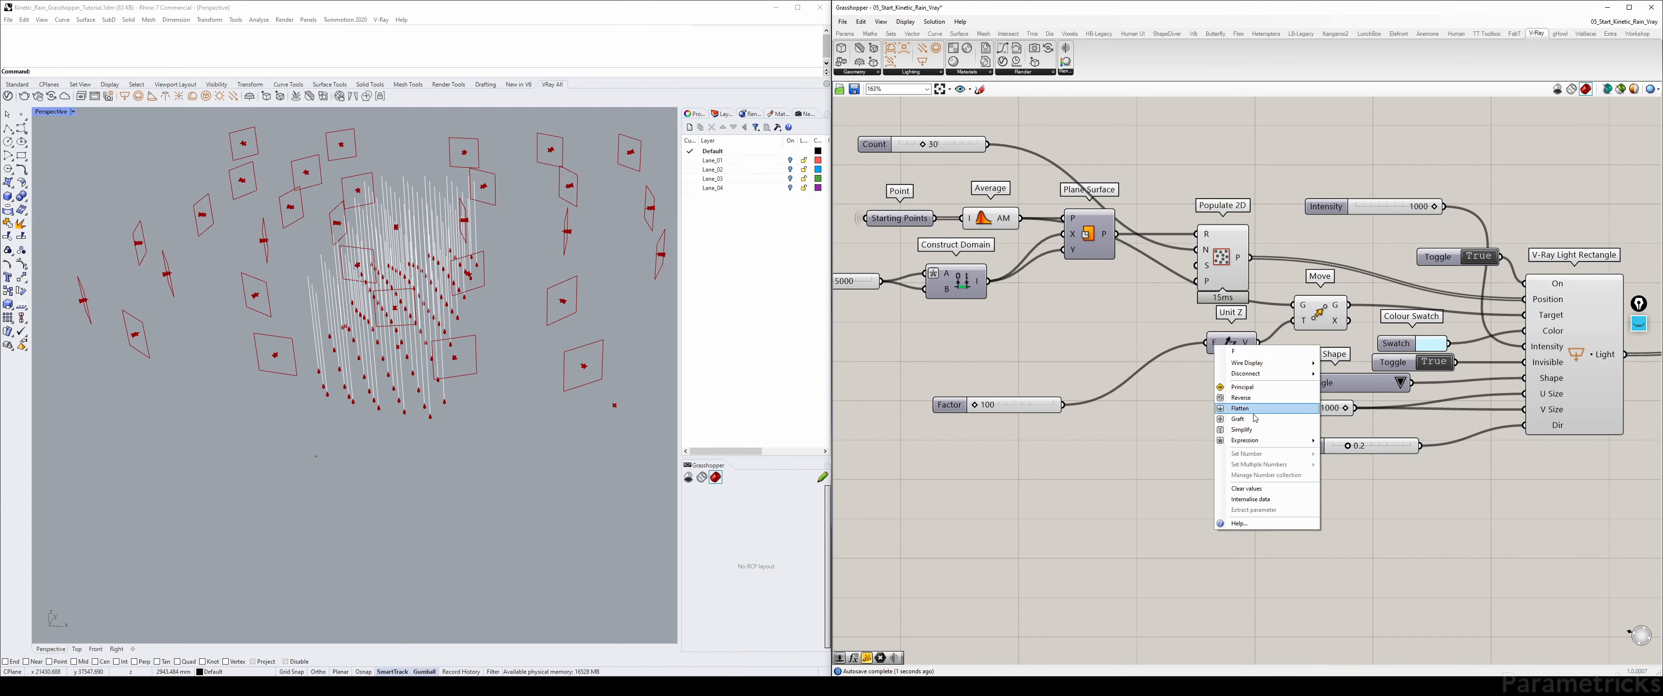
mouse_move(1285, 441)
text(-x)
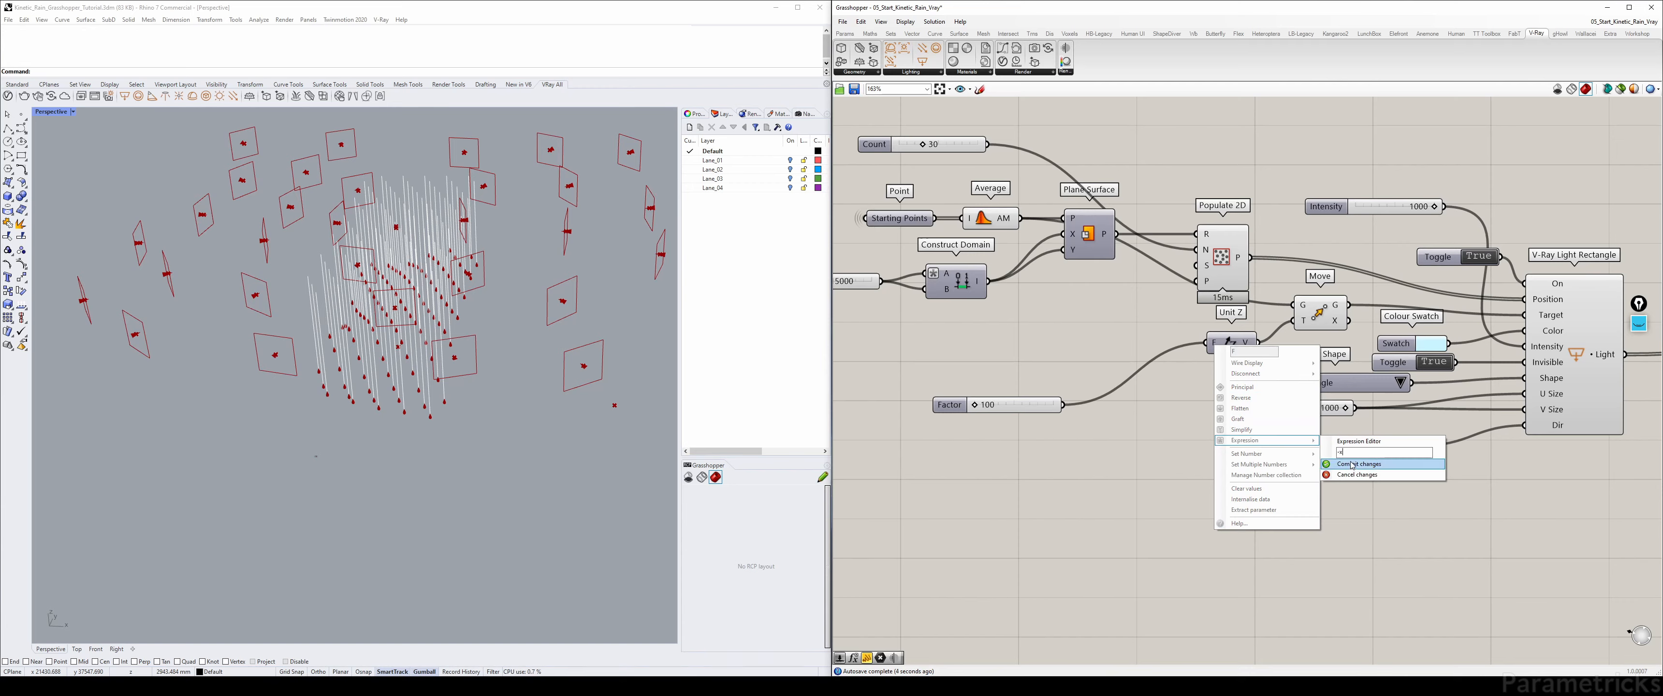
click(1360, 464)
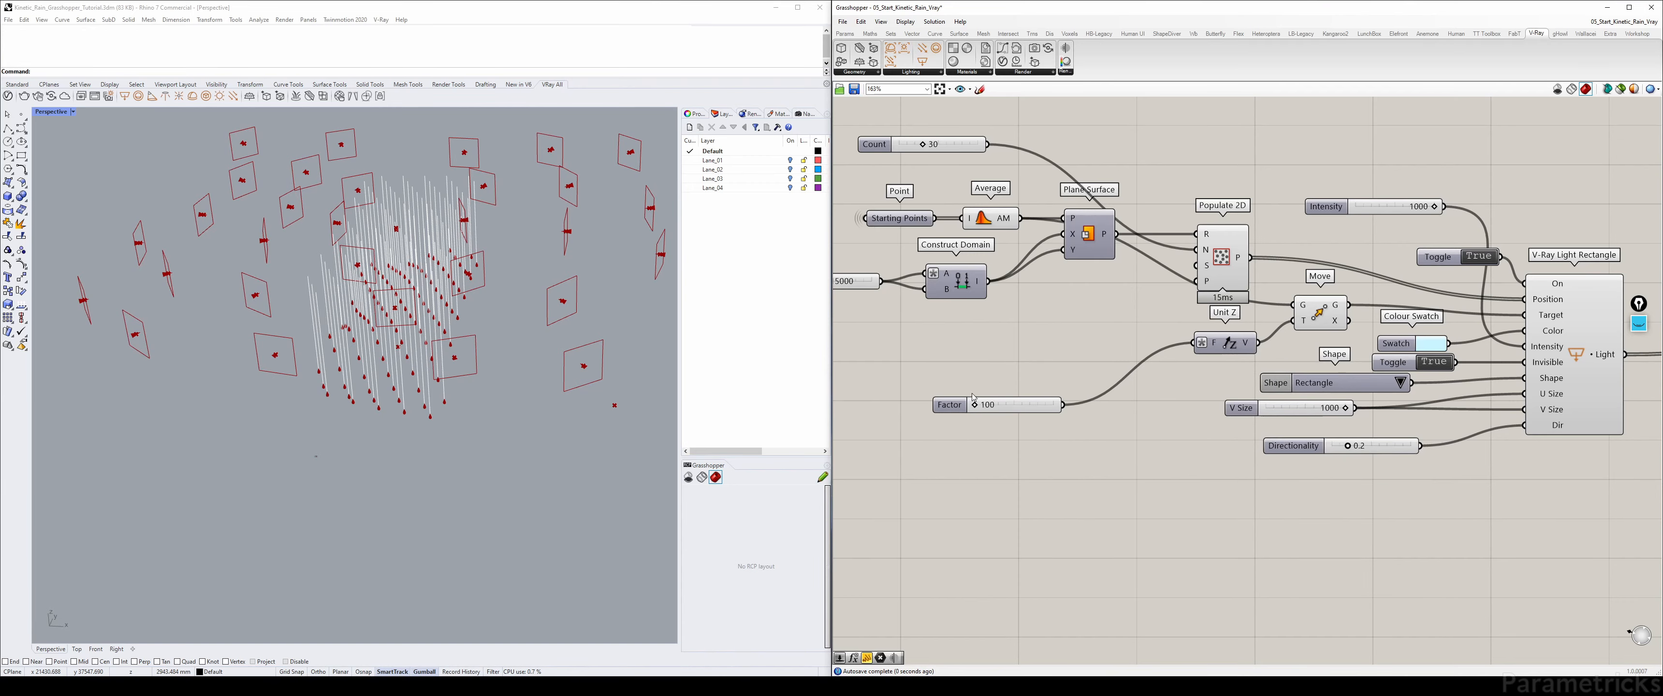
drag(974, 407, 1065, 417)
mouse_move(362, 336)
right_down()
mouse_move(420, 325)
mouse_move(373, 306)
mouse_move(399, 339)
right_up()
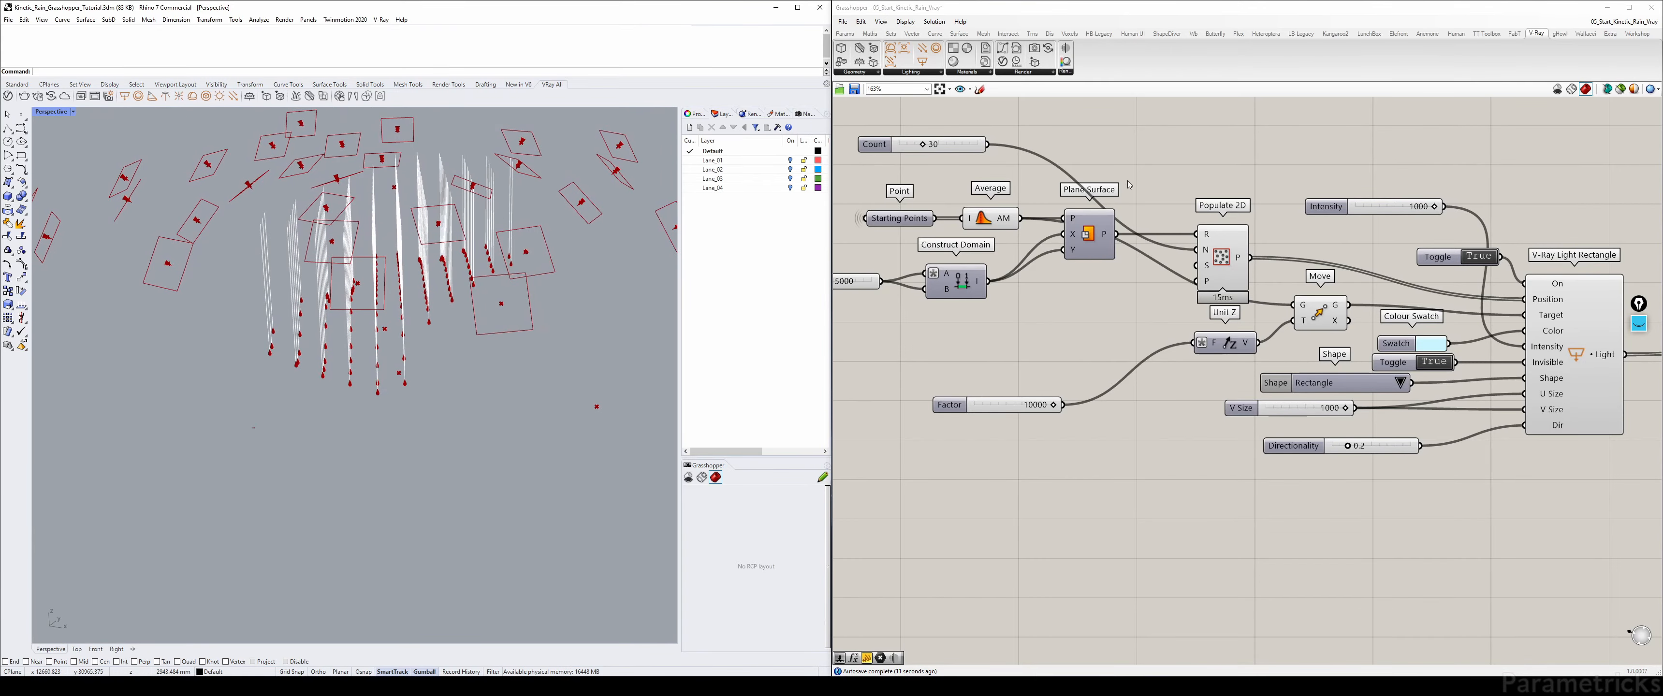
- Start a new render from the render component in the VRAY Render group with the re-aimed lights
scroll(1290, 190, down, 2)
scroll(1290, 190, down, 2)
right_drag(1500, 196, 1218, 248)
scroll(1218, 249, down, 4)
right_drag(1371, 120, 1080, 354)
right_drag(1188, 259, 1272, 354)
scroll(1137, 189, up, 3)
right_click(1115, 195)
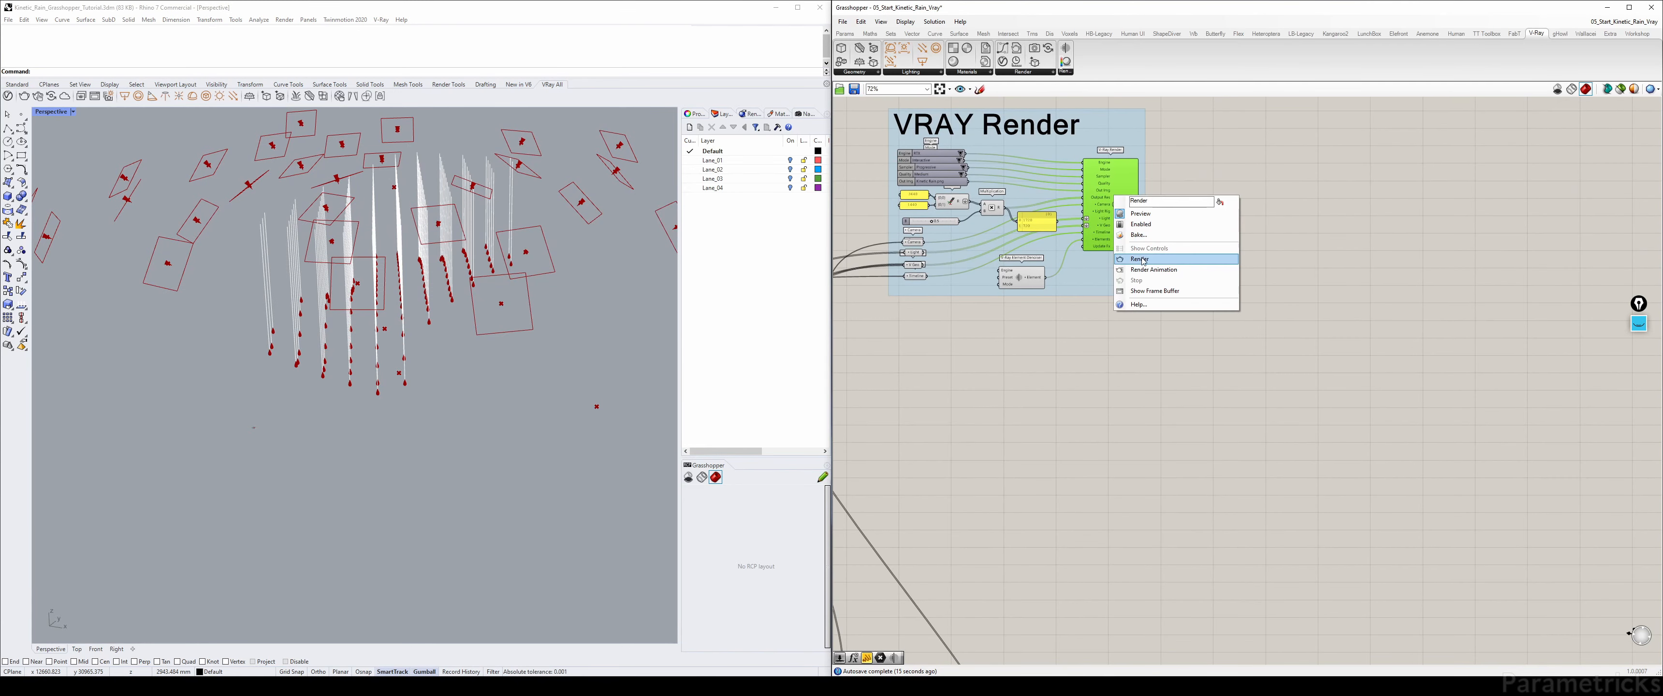
click(1142, 258)
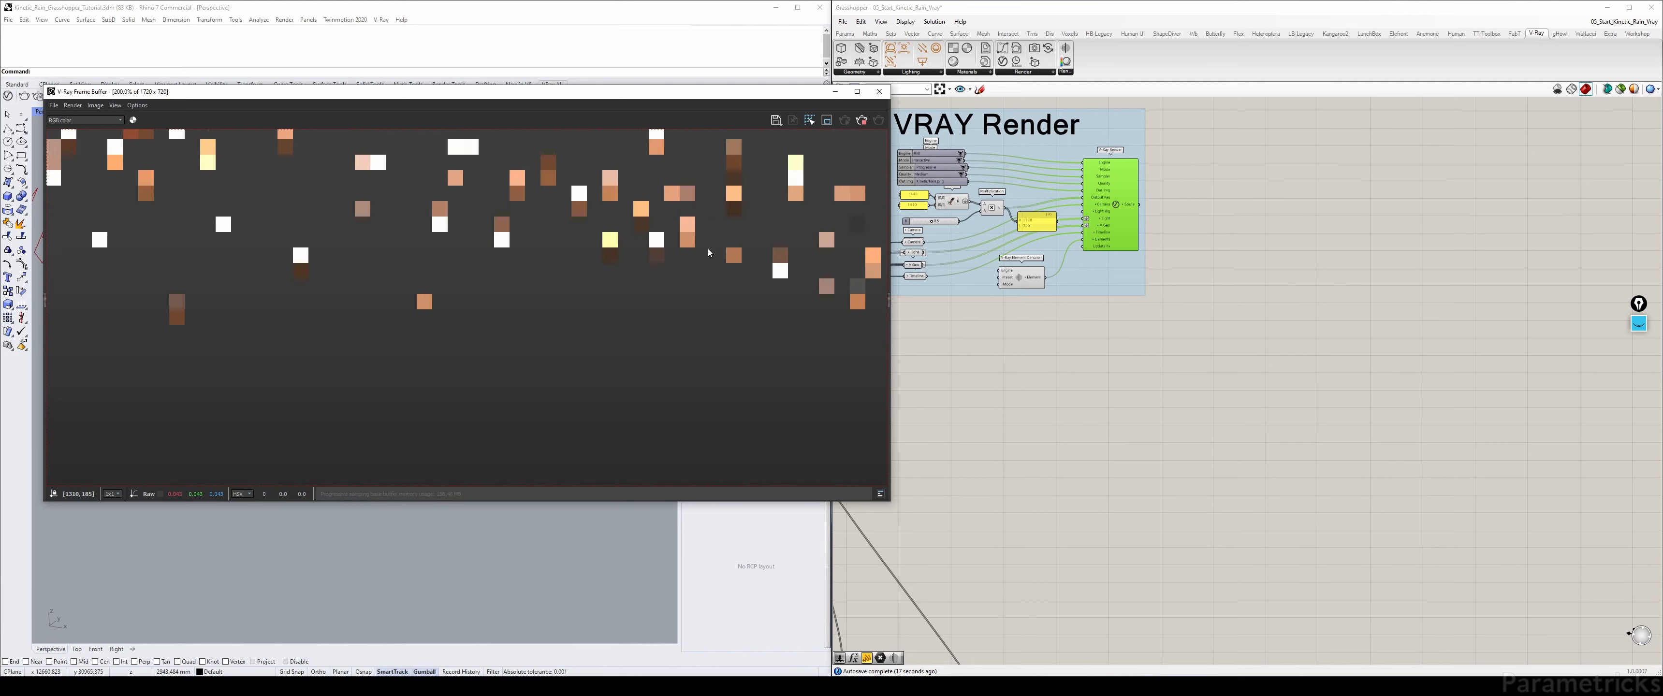
- Check the new render in the frame buffer and return to the V-Ray Light Rectangle and its input sliders
scroll(558, 232, down, 2)
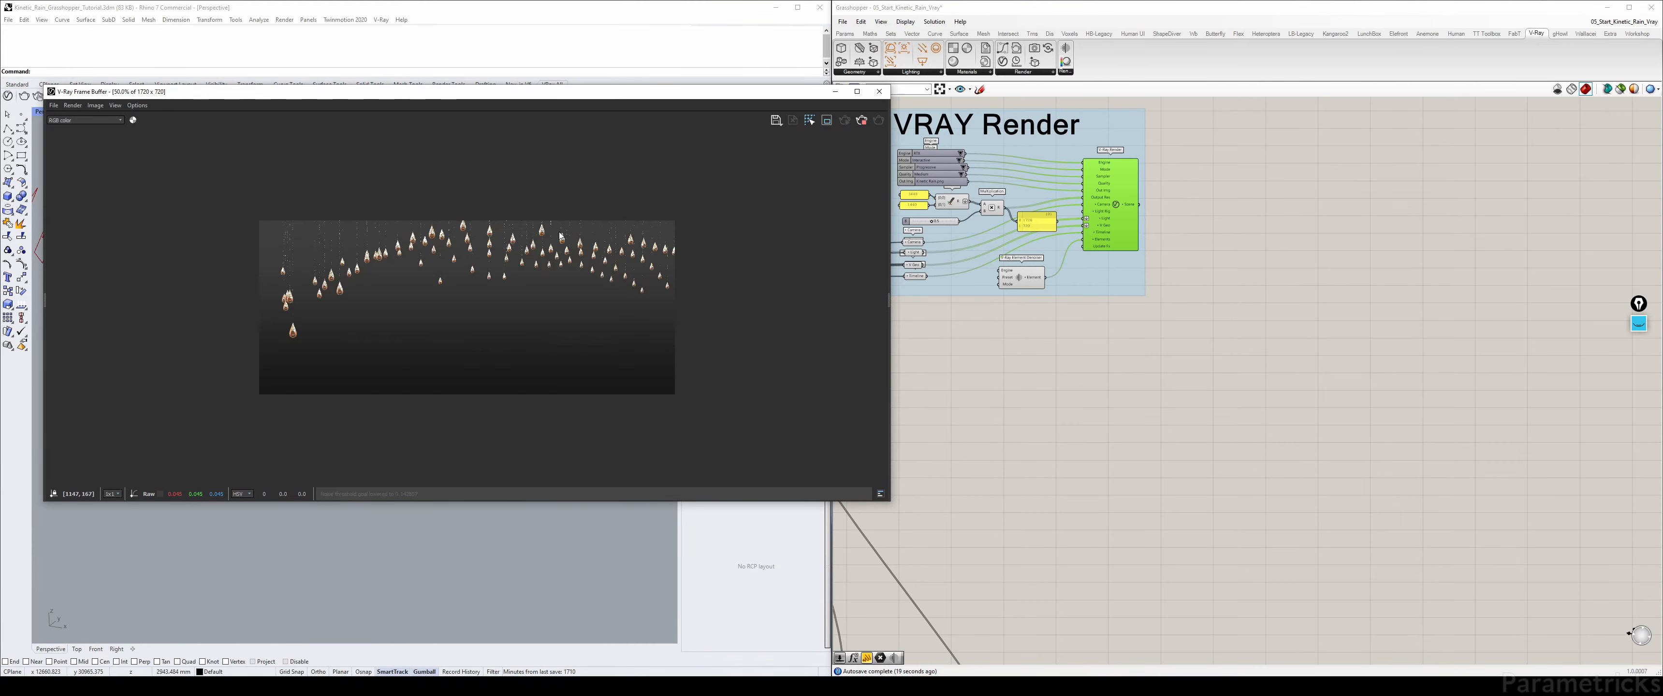
scroll(559, 231, up, 2)
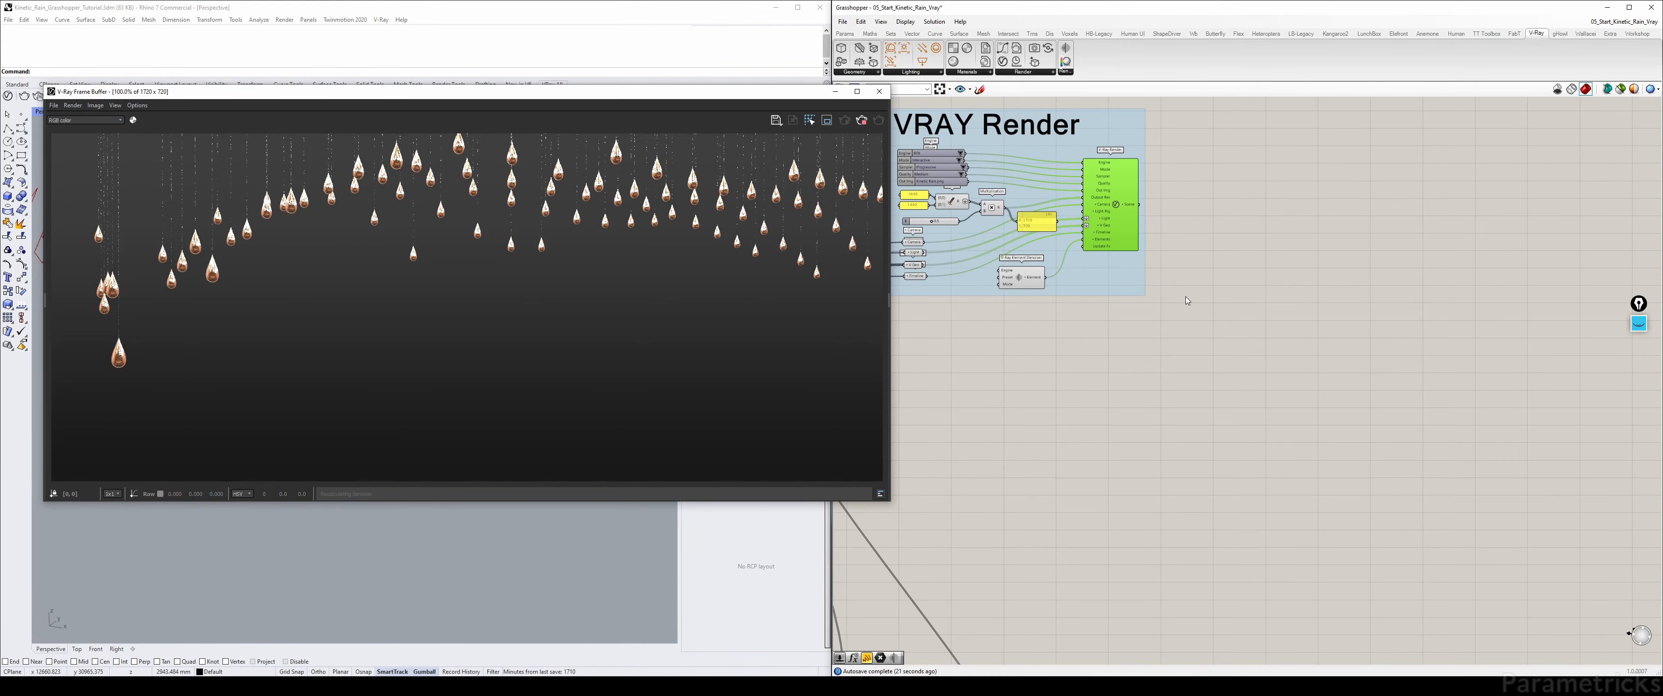
right_drag(1003, 581, 1173, 414)
right_drag(970, 618, 1135, 398)
scroll(1195, 365, up, 7)
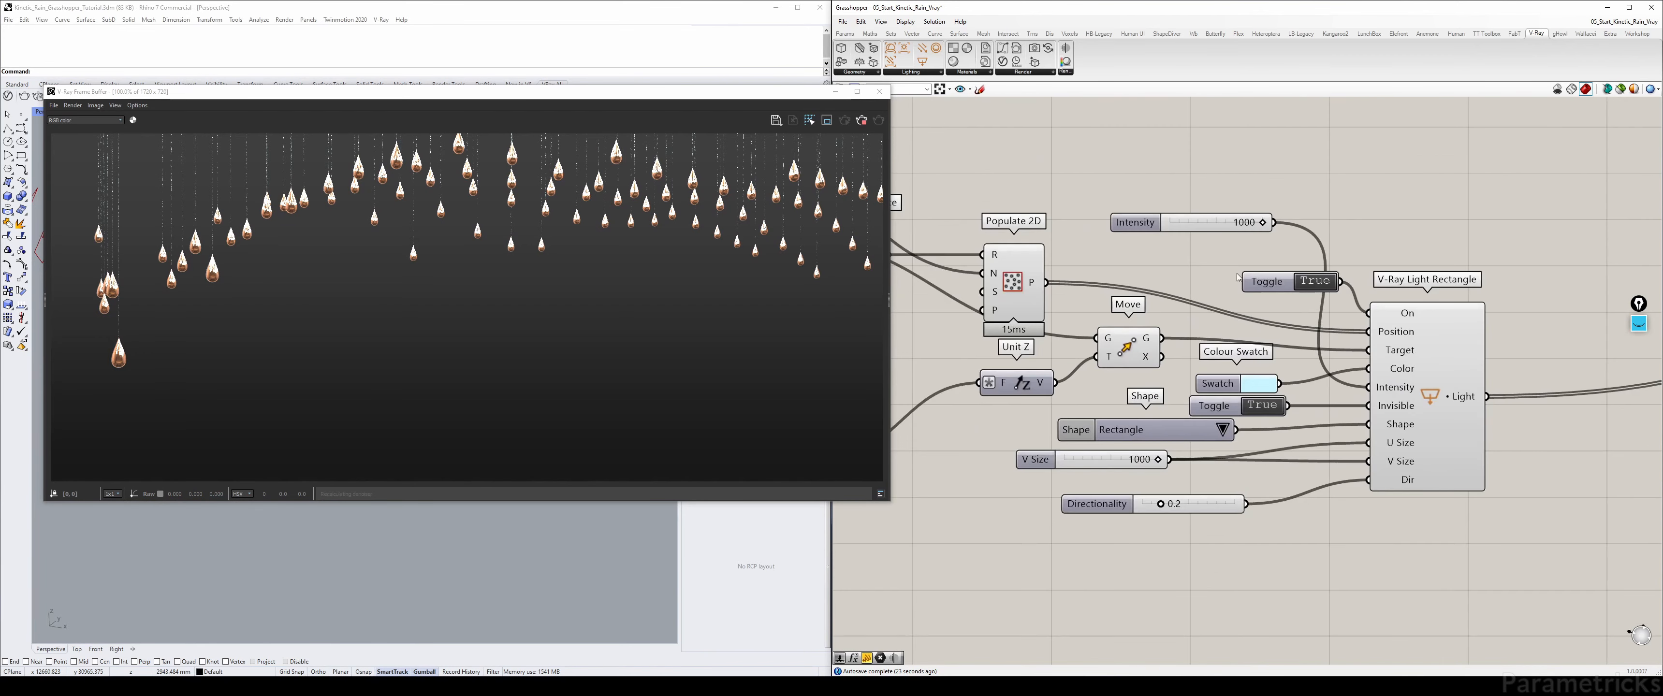
- Lower the V-Ray Light Rectangle's Intensity slider to 70 and then 60, checking the droplets in the render
drag(1269, 226, 1132, 228)
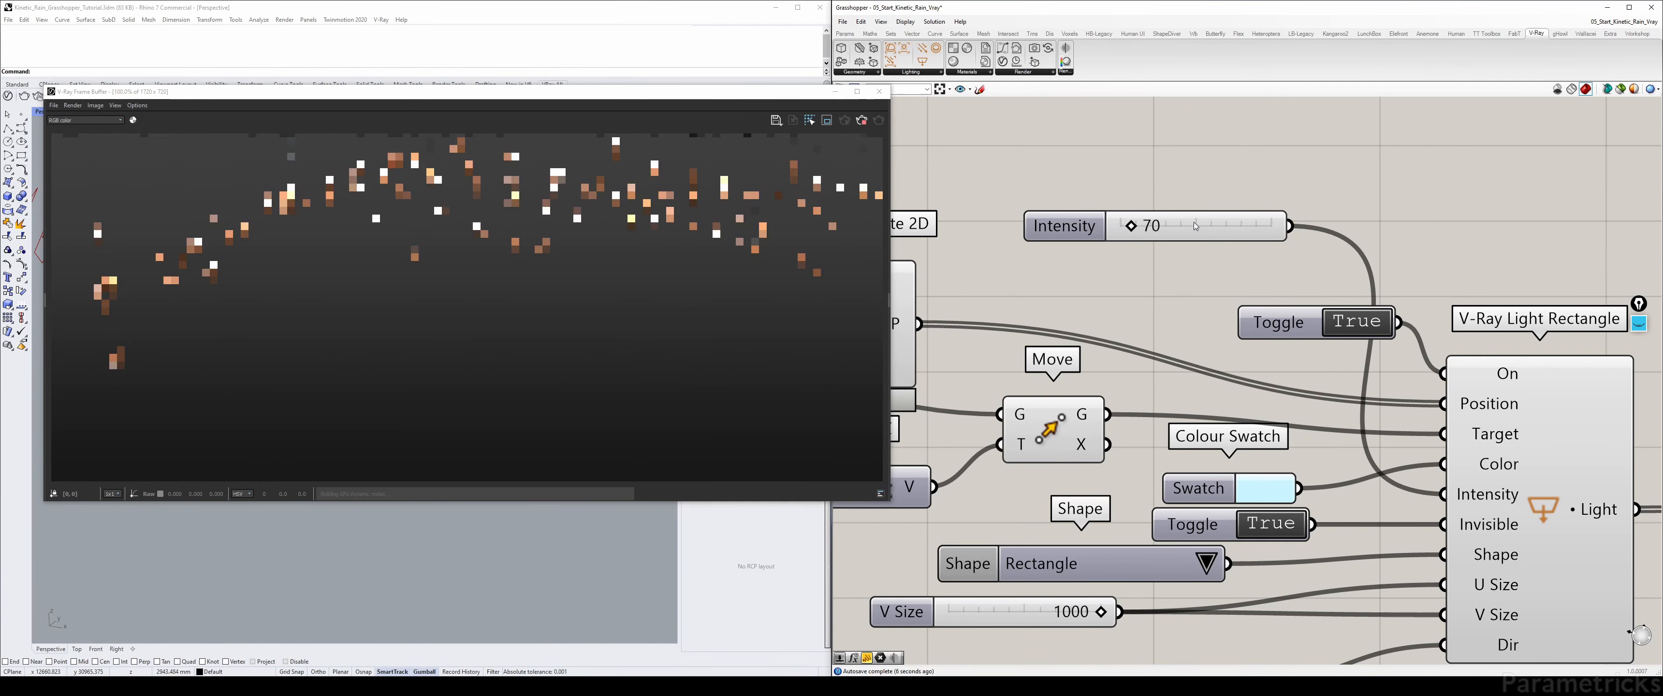
double_click(1194, 223)
text(60)
key(Return)
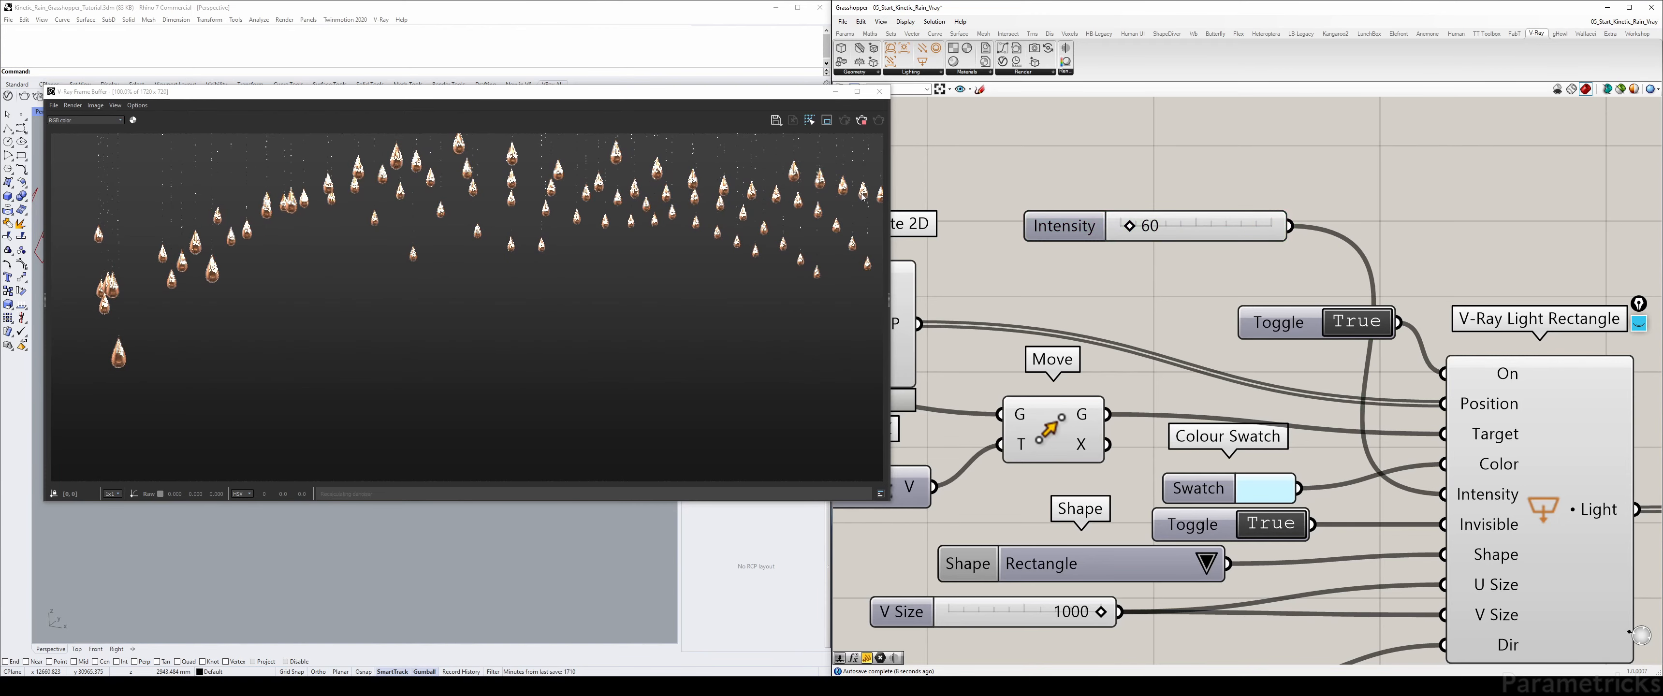
scroll(252, 246, up, 2)
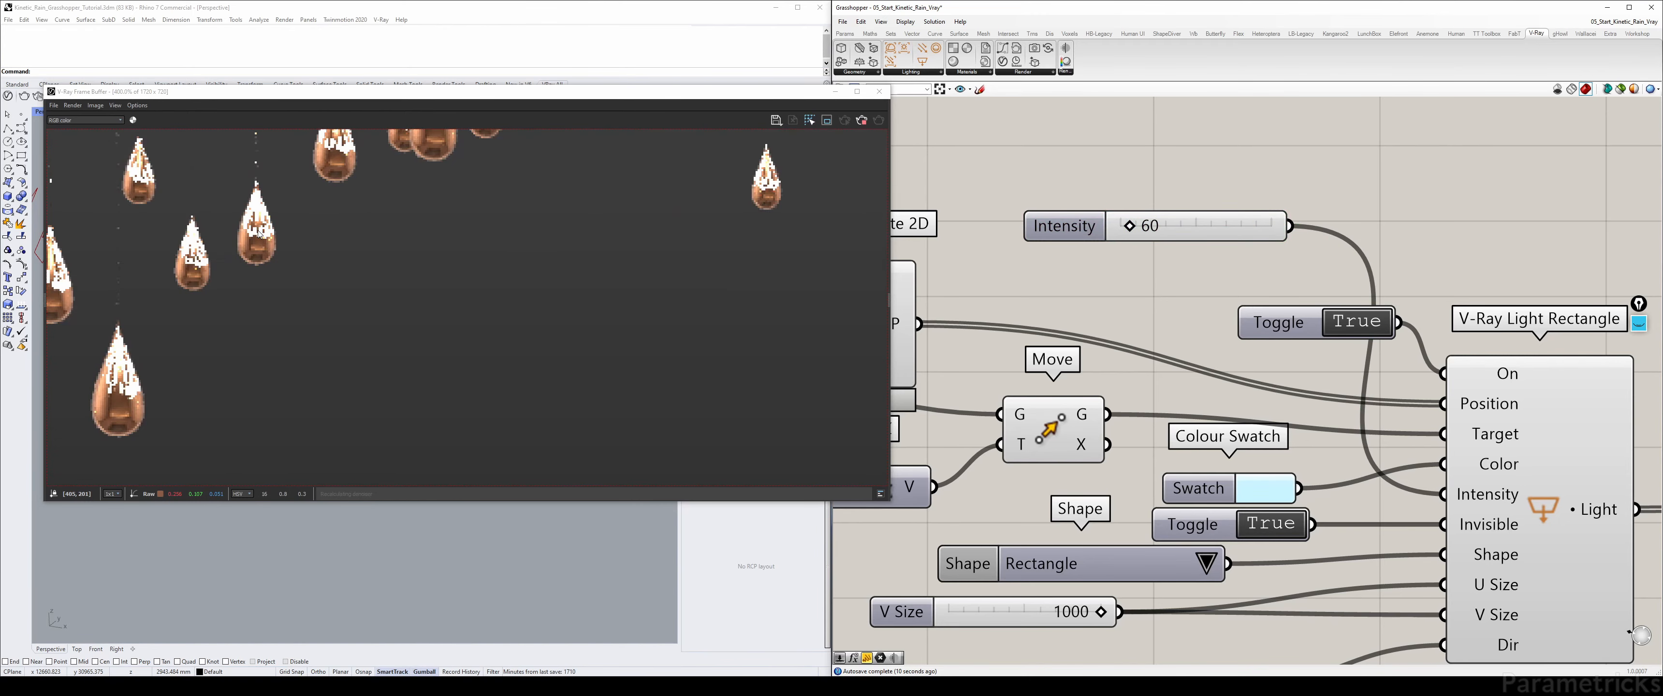
- Try a light size of 50 on the V Size slider, then set it to 500 and inspect the droplets in the render
right_drag(1082, 651, 1138, 367)
click(1072, 328)
double_click(1072, 327)
text(50)
key(Return)
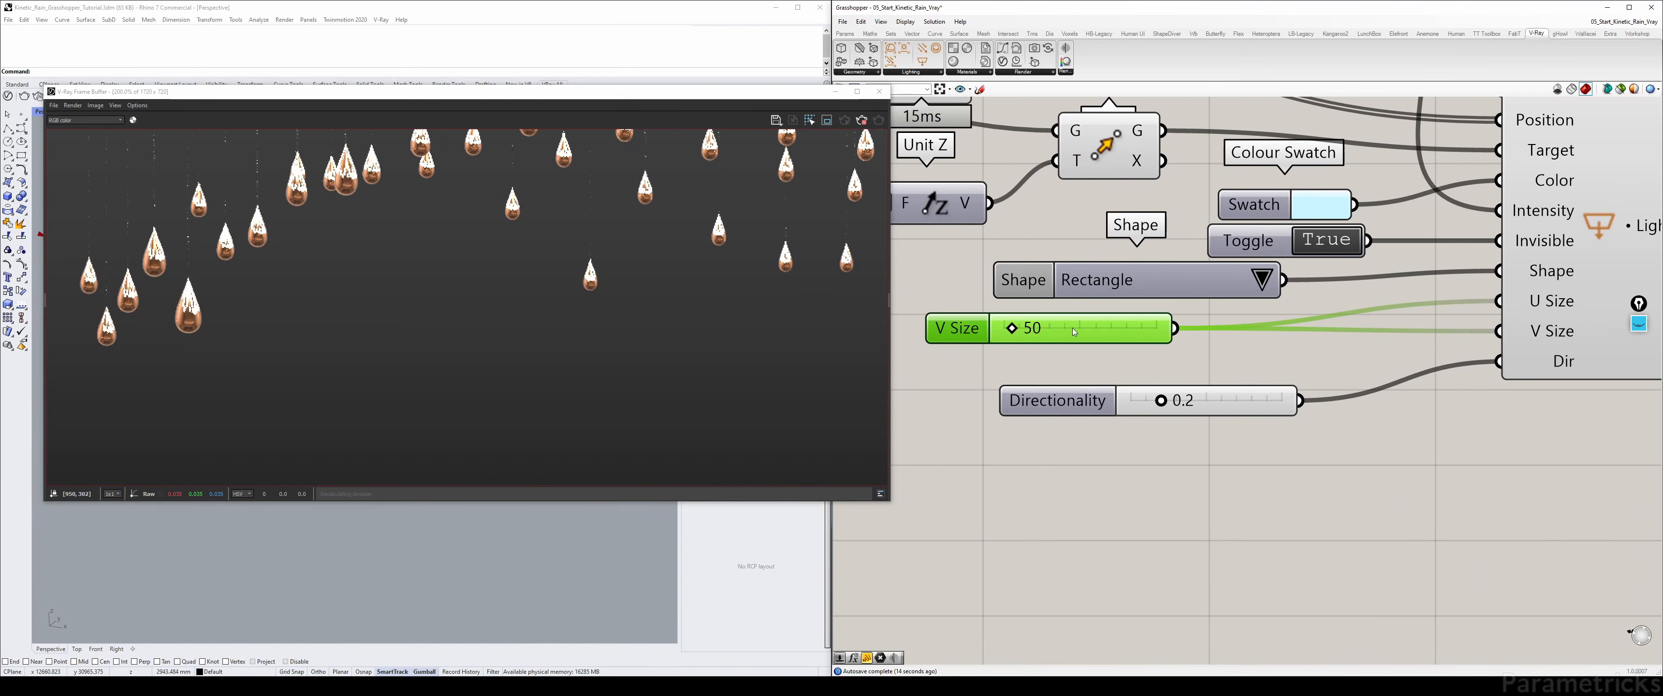
double_click(1072, 327)
text(500)
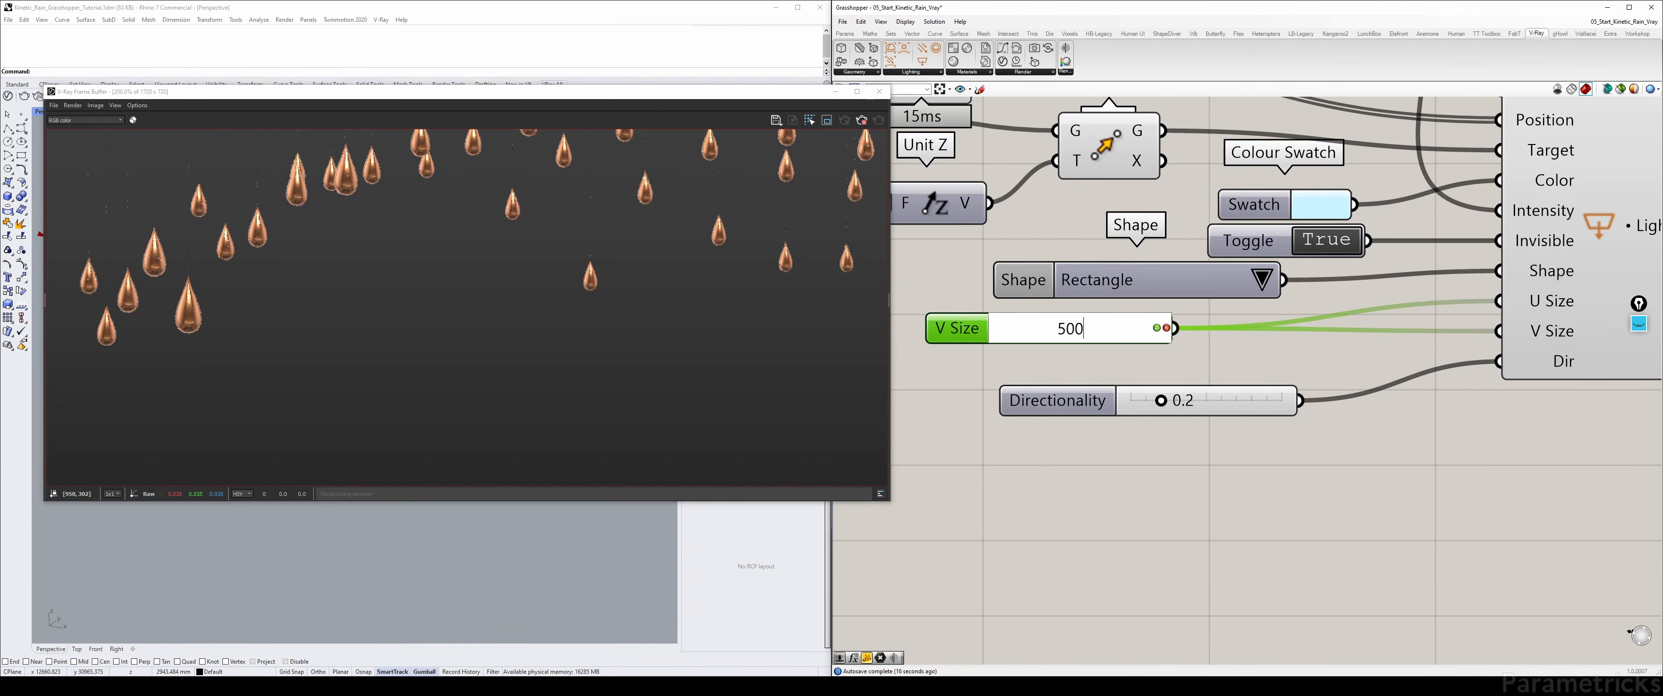
key(Return)
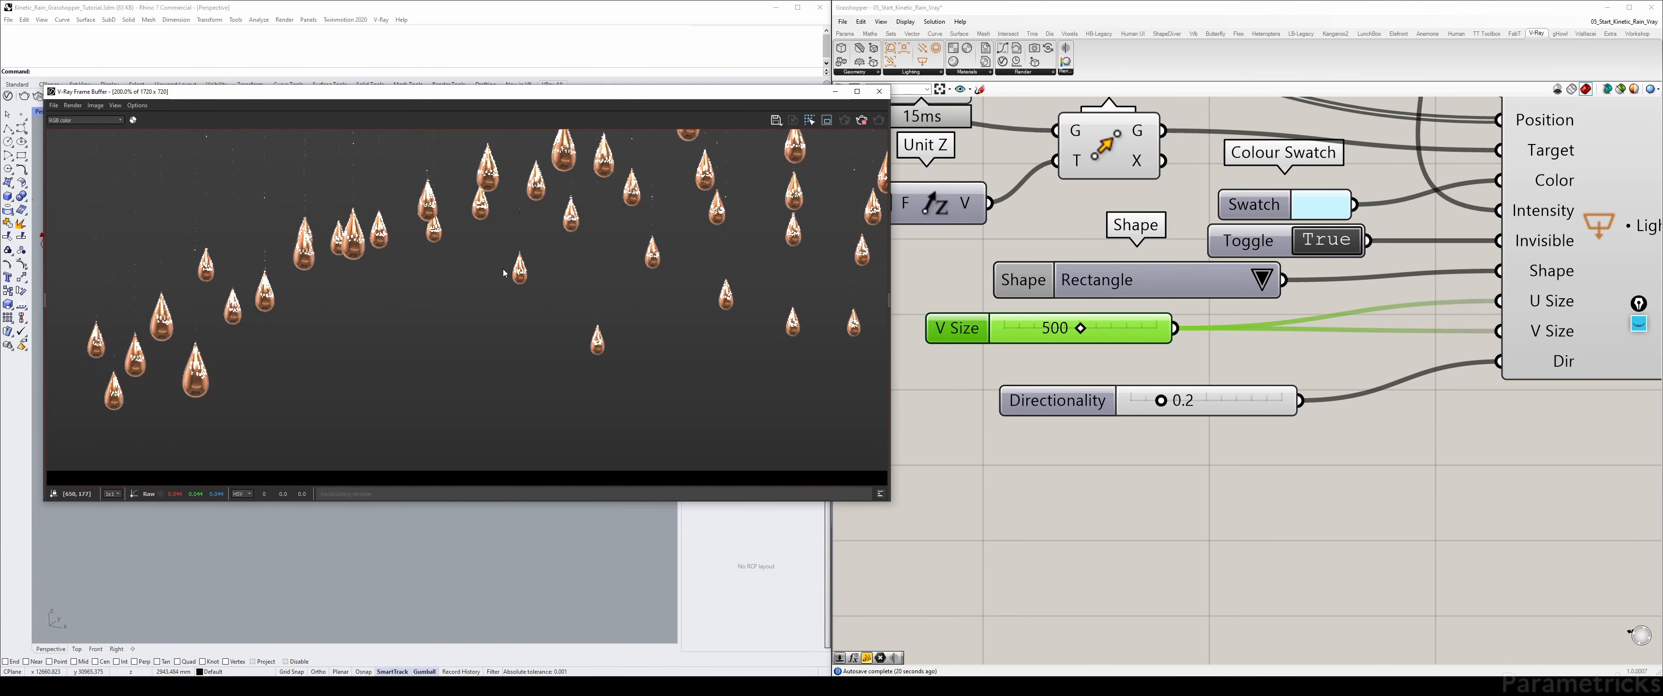
scroll(362, 241, up, 1)
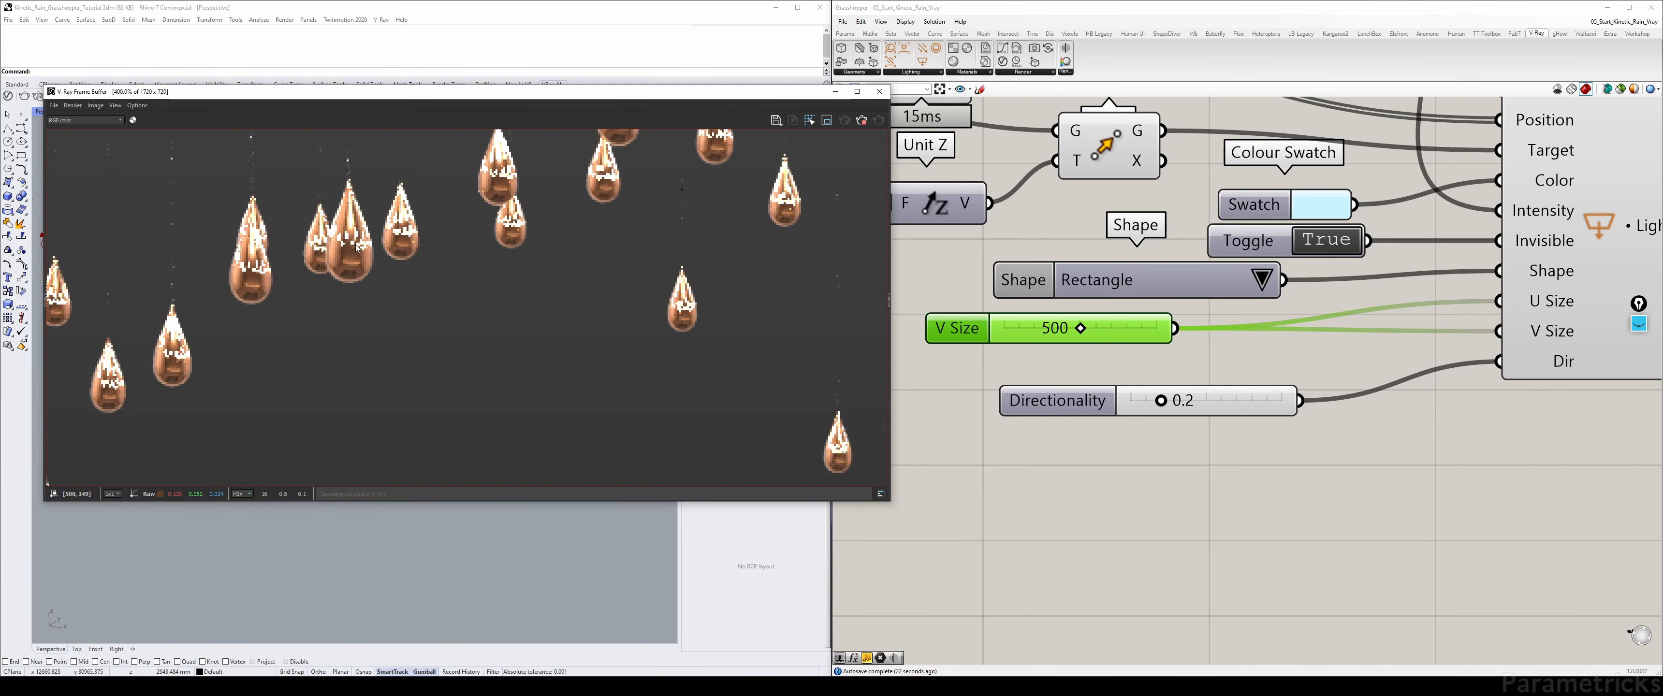
scroll(357, 246, down, 1)
- Set the V-Ray Light Rectangle's Intensity slider to 100
scroll(1082, 214, down, 3)
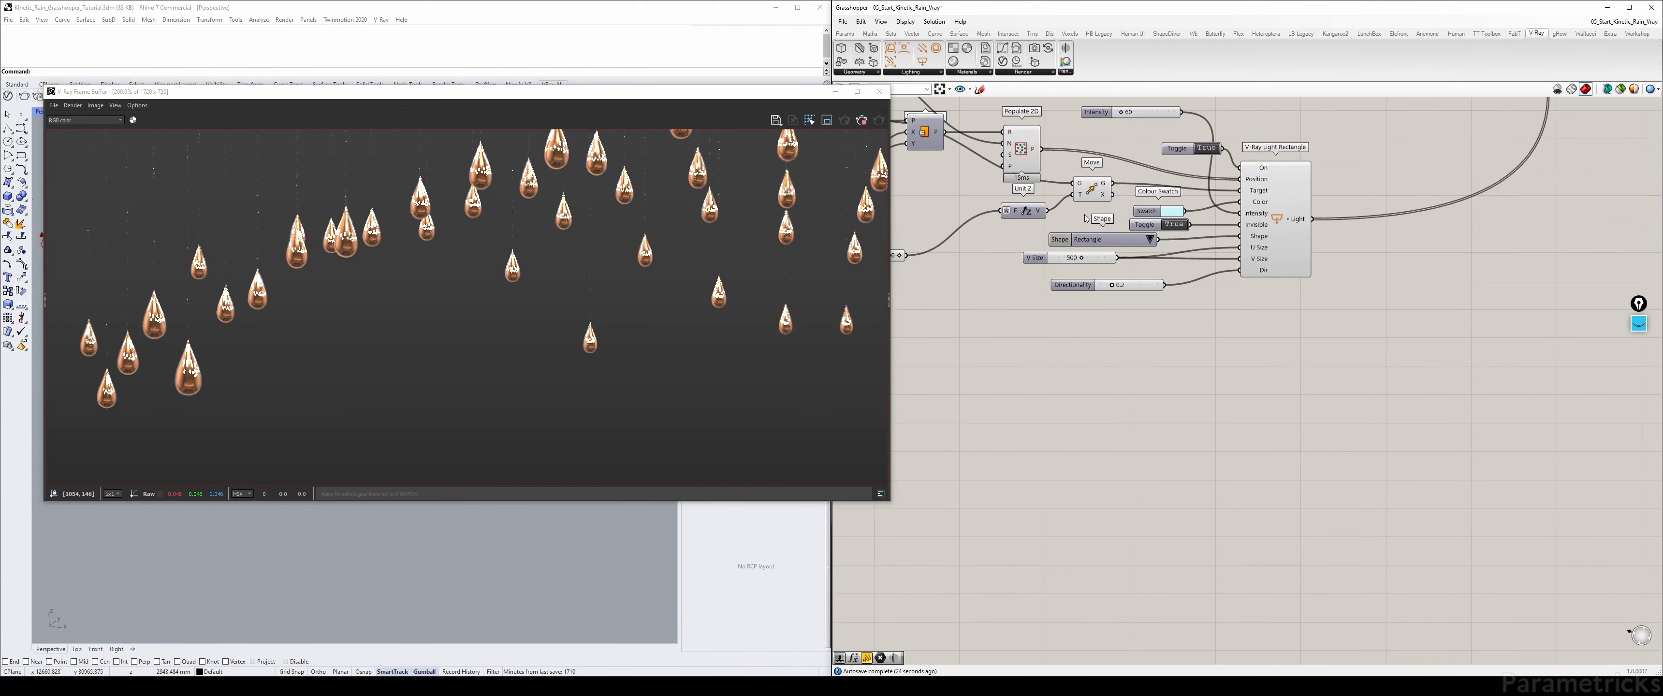
scroll(1085, 219, down, 1)
right_drag(1085, 219, 1147, 181)
scroll(1106, 211, down, 3)
right_drag(1251, 433, 1206, 303)
scroll(1205, 303, up, 4)
click(1122, 312)
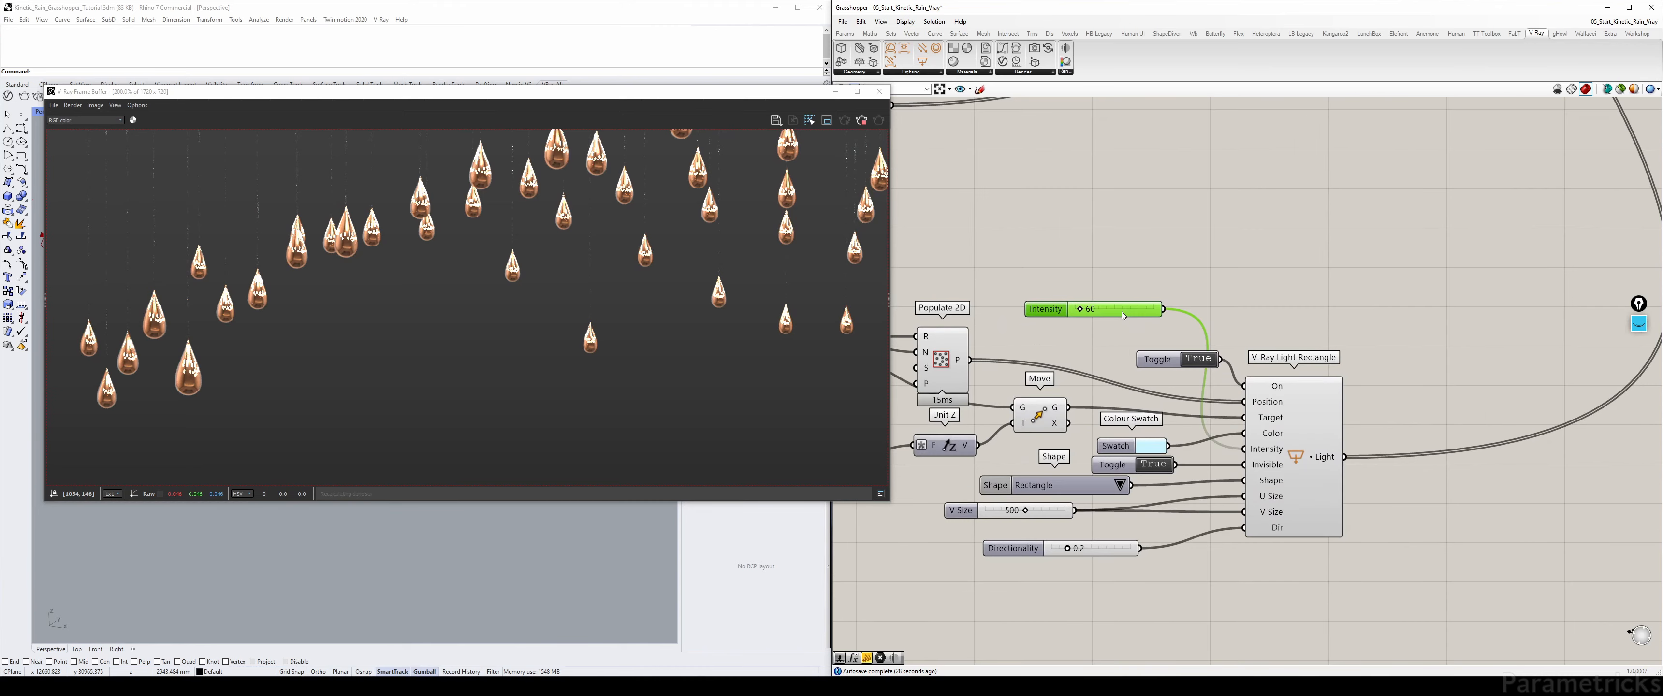
double_click(1122, 312)
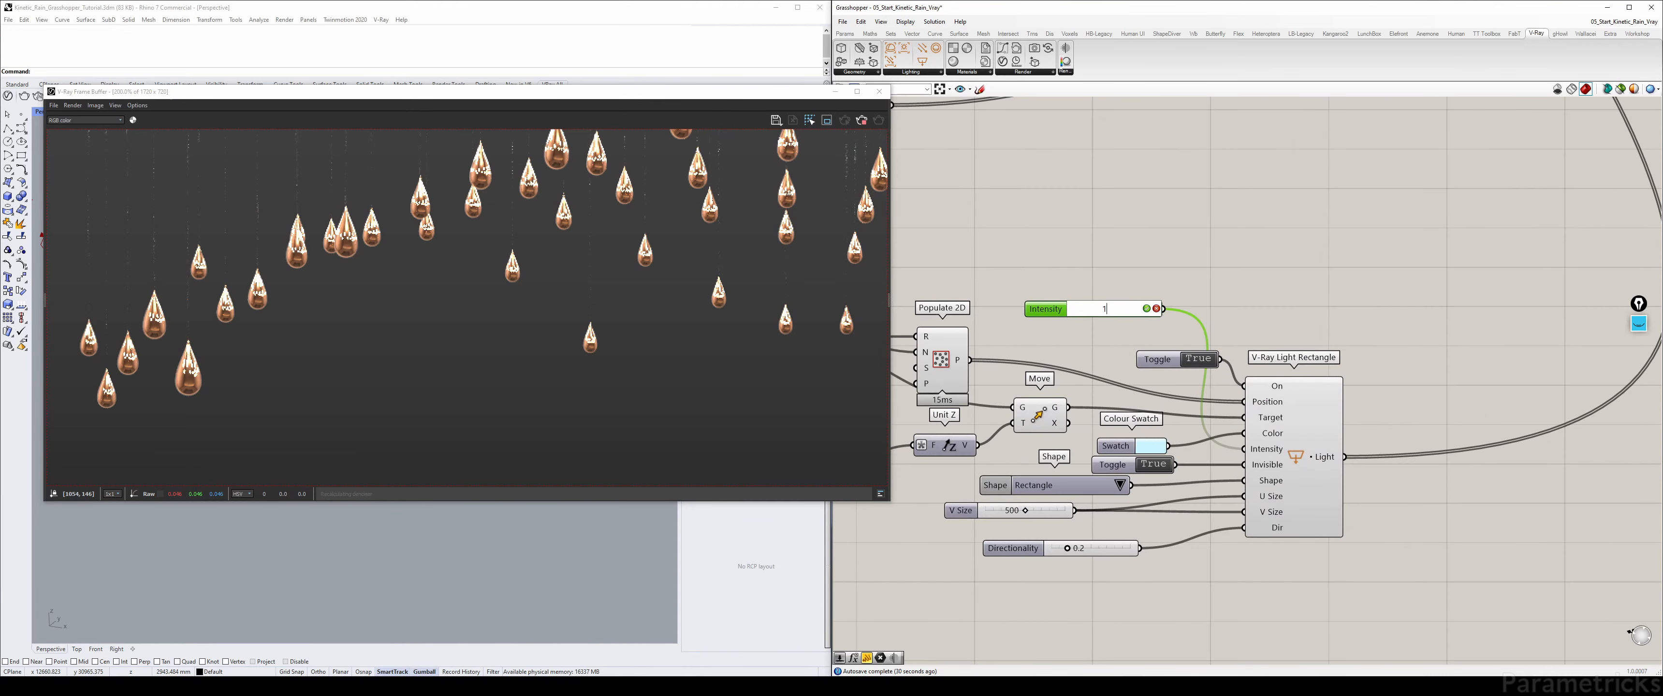
key(Return)
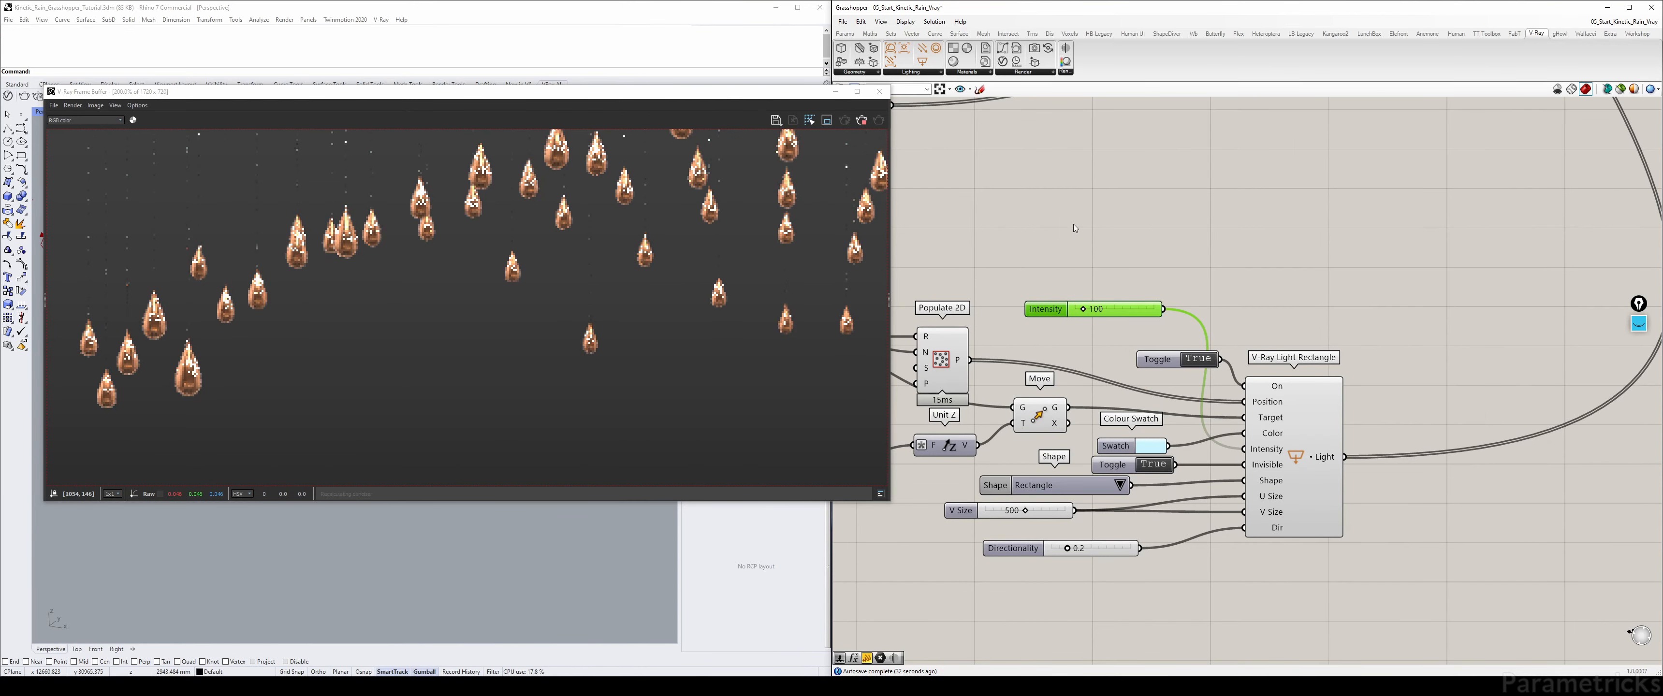
- Close the V-Ray frame buffer and turn off the preview of the Light Rectangle, Populate 2D and Move components
click(1192, 200)
scroll(1192, 200, down, 5)
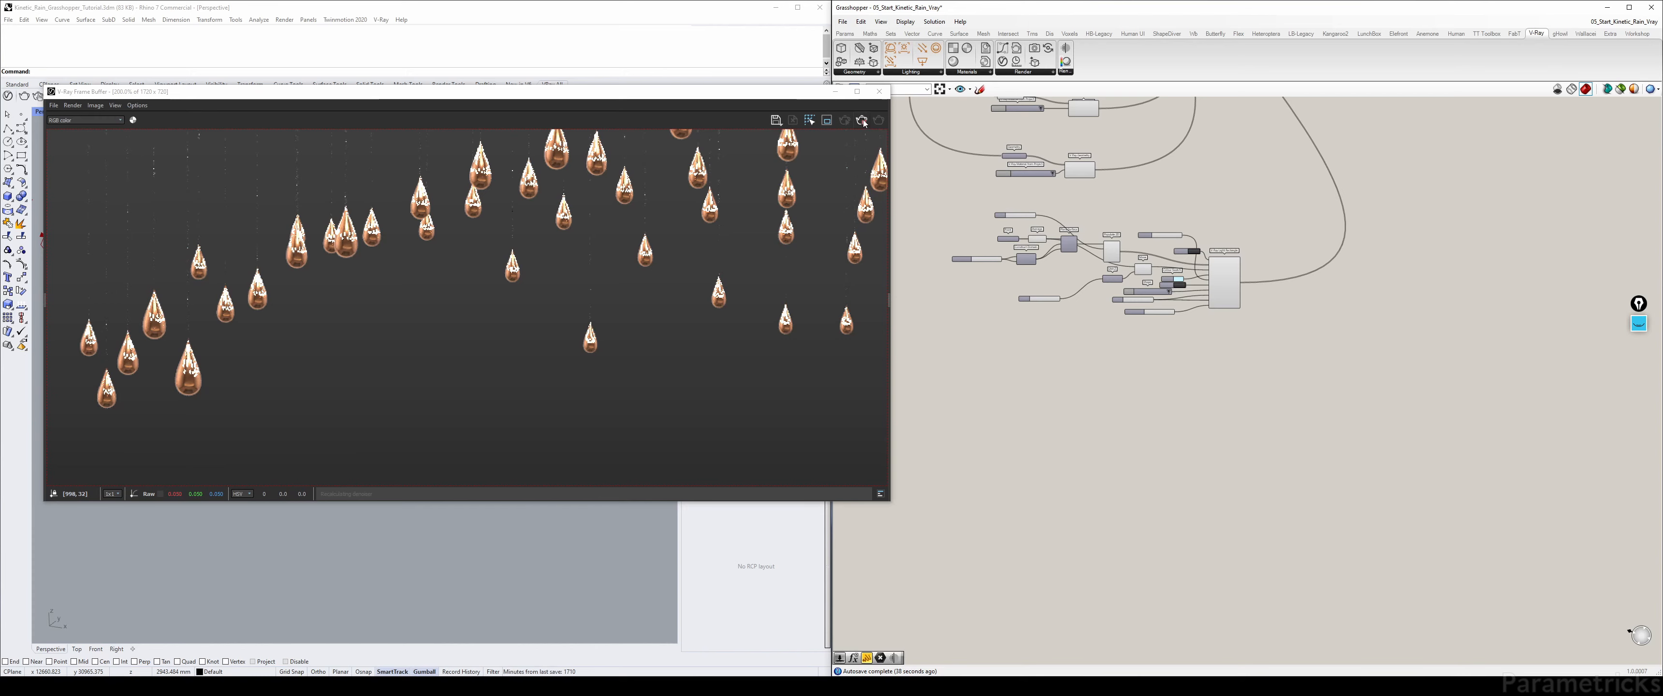
click(878, 91)
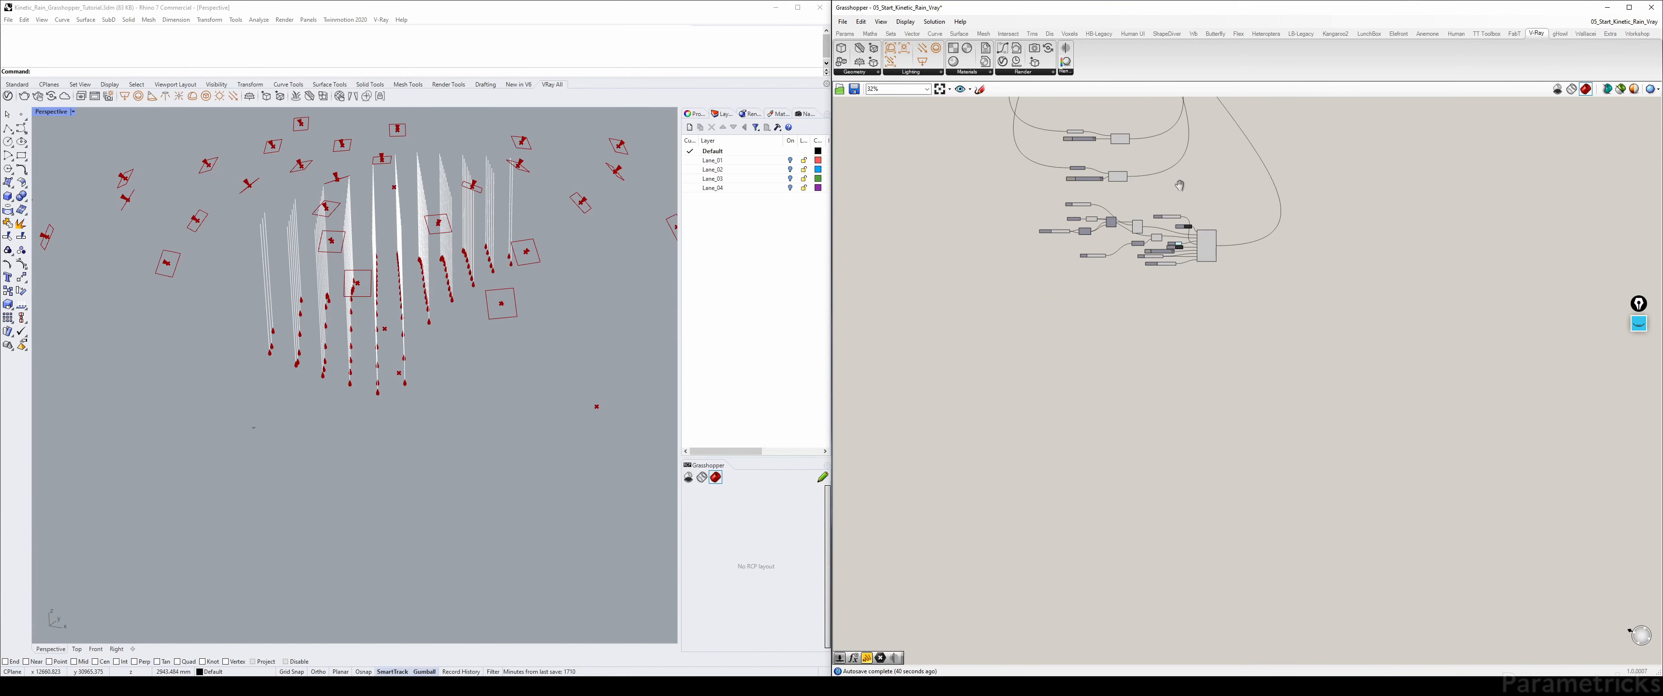
click(482, 291)
click(1068, 341)
scroll(1068, 341, up, 4)
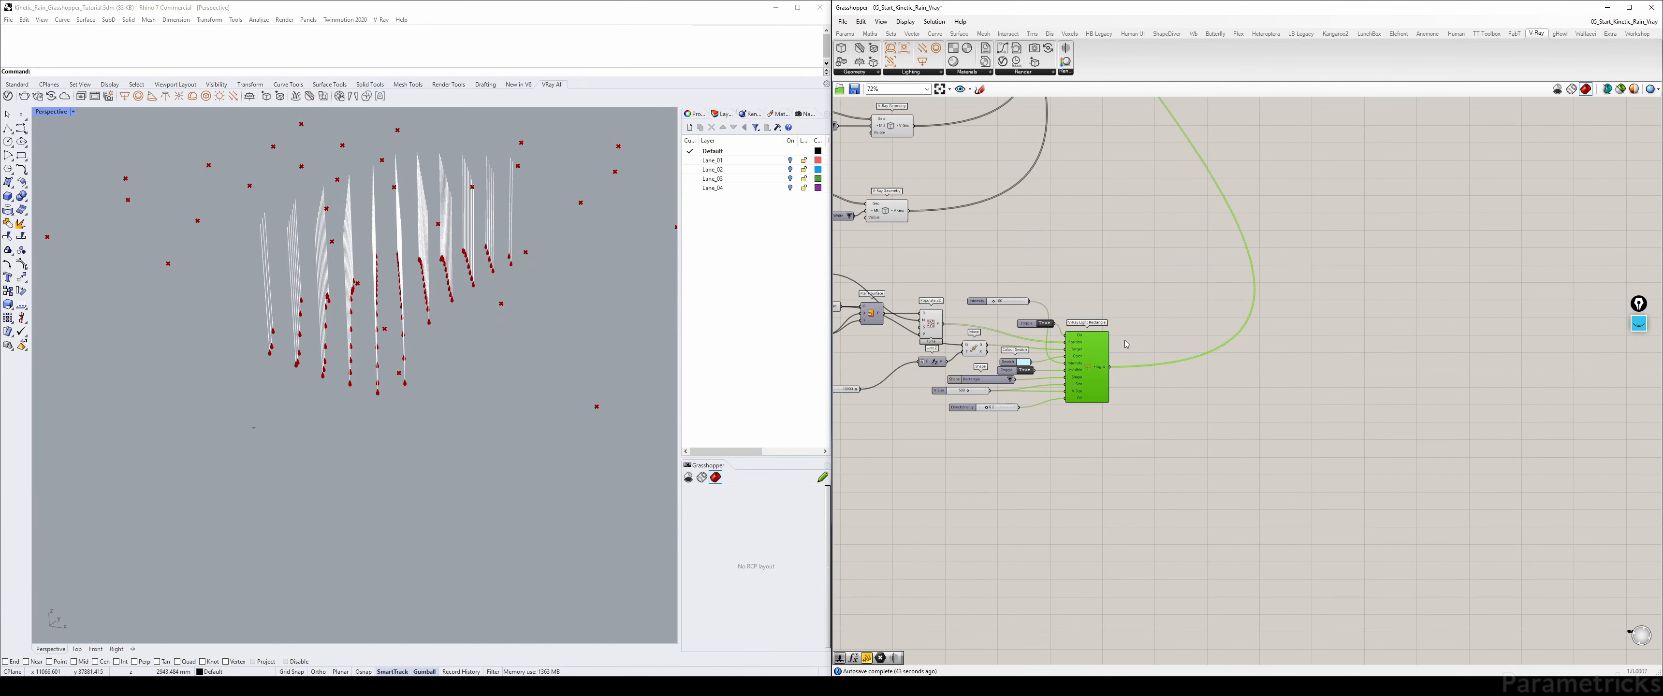
click(929, 327)
click(975, 348)
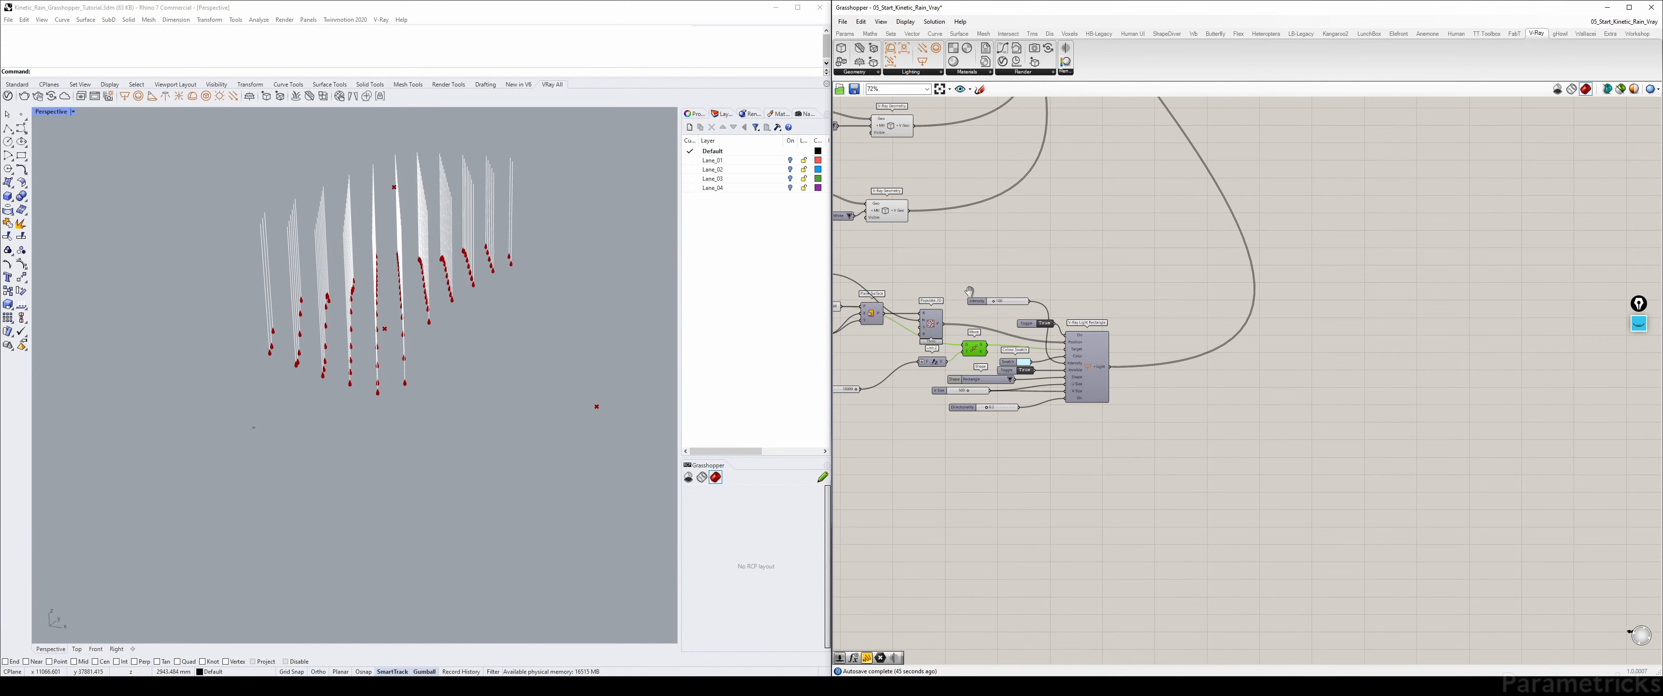
- Turn off the viewport preview of the remaining components in the rectangle light setup
right_drag(834, 332, 1035, 283)
click(1039, 259)
drag(1426, 402, 895, 202)
drag(1297, 307, 1243, 363)
click(1274, 252)
- Examine the V-Ray Timeline below the Animation Setup group and the inputs feeding the V-Ray Render component
scroll(1274, 252, down, 3)
right_drag(1259, 239, 1163, 335)
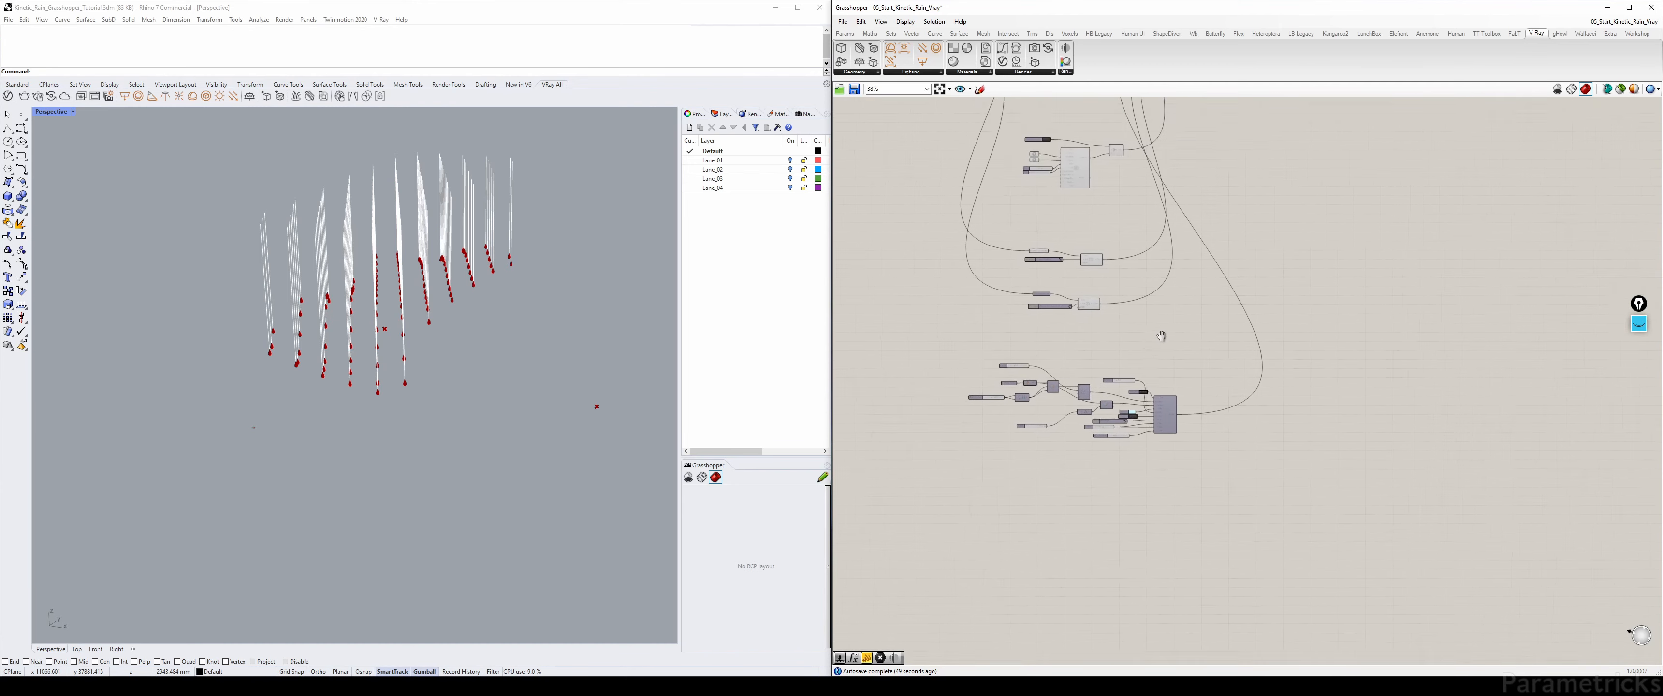
right_drag(1170, 272, 1114, 464)
right_drag(839, 262, 1101, 242)
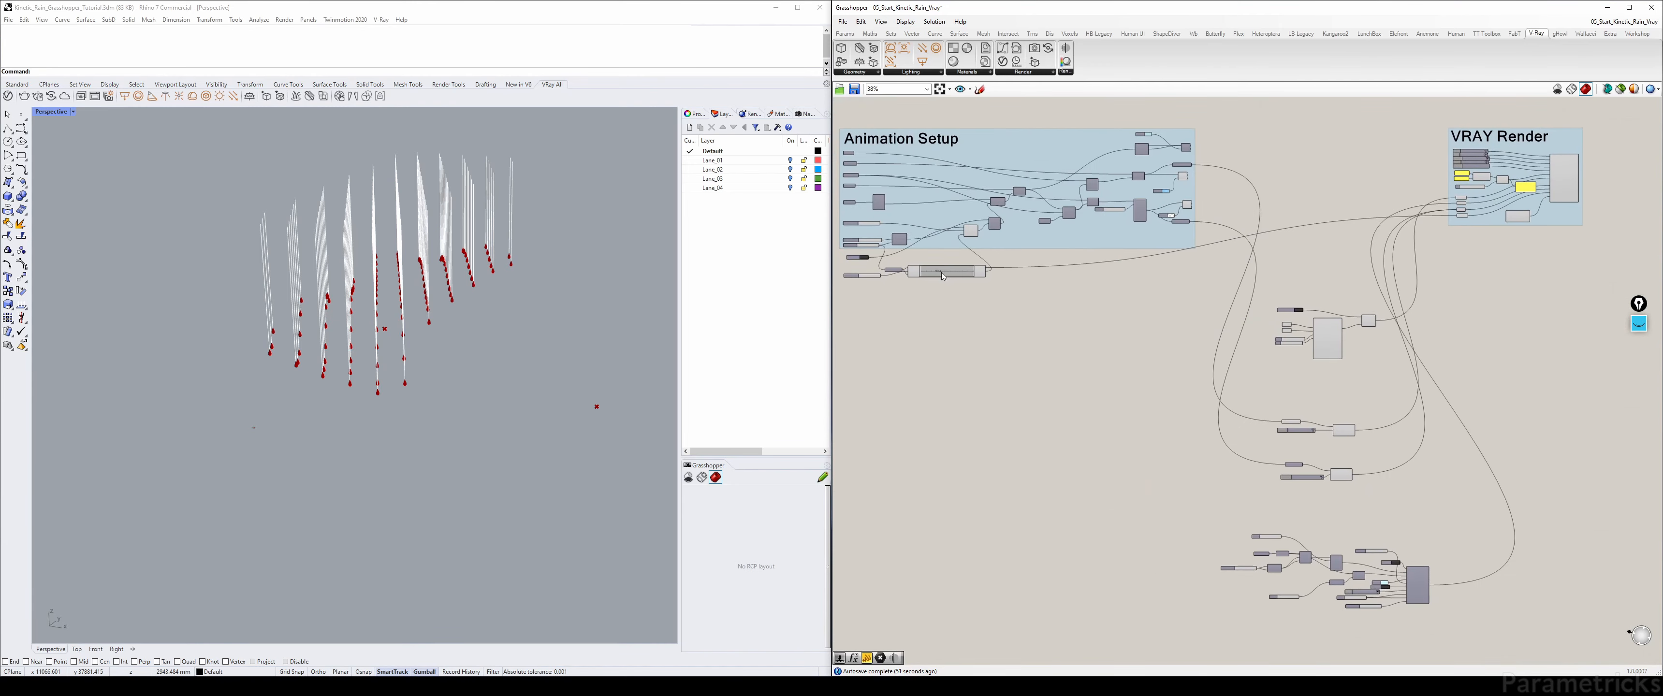
scroll(942, 276, up, 2)
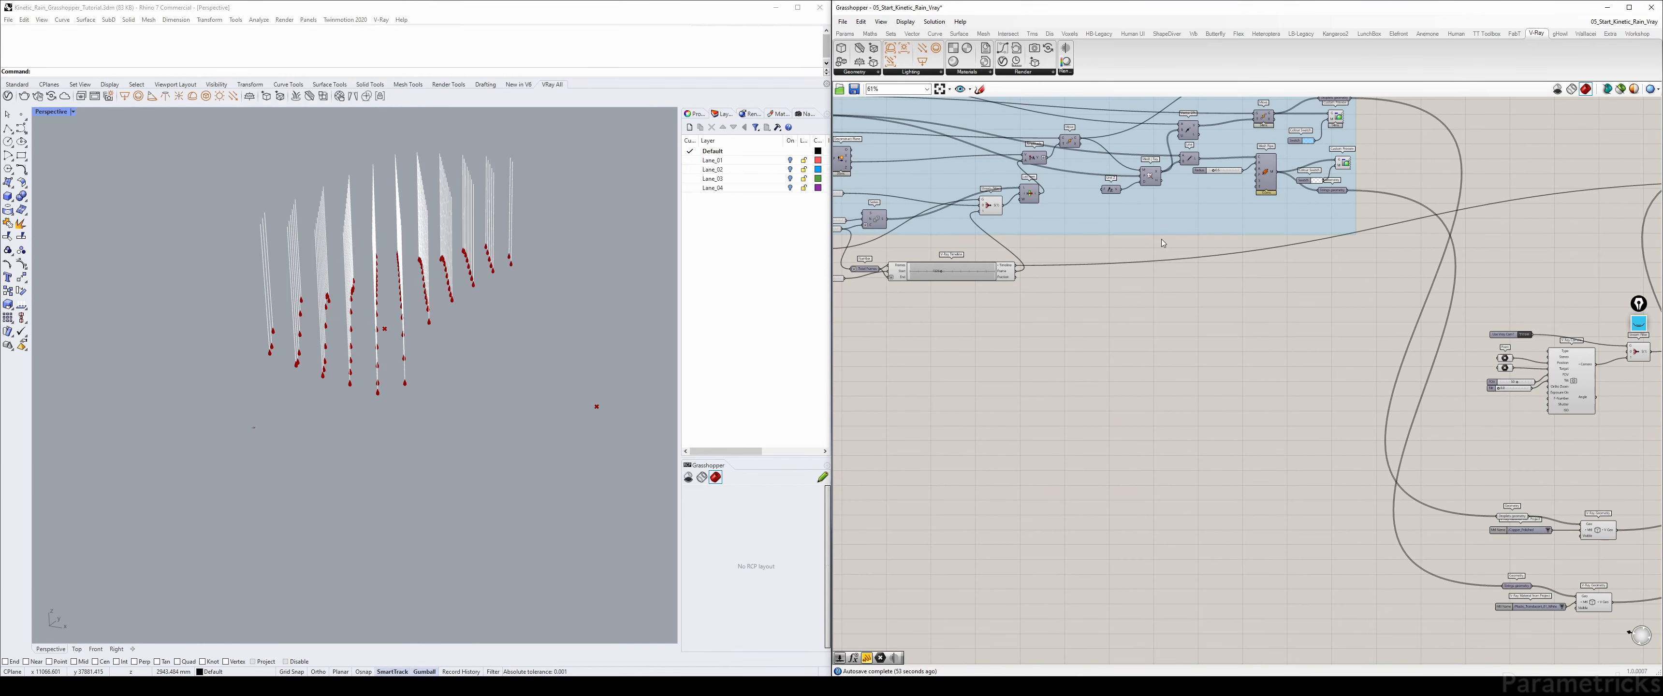
scroll(1020, 206, up, 1)
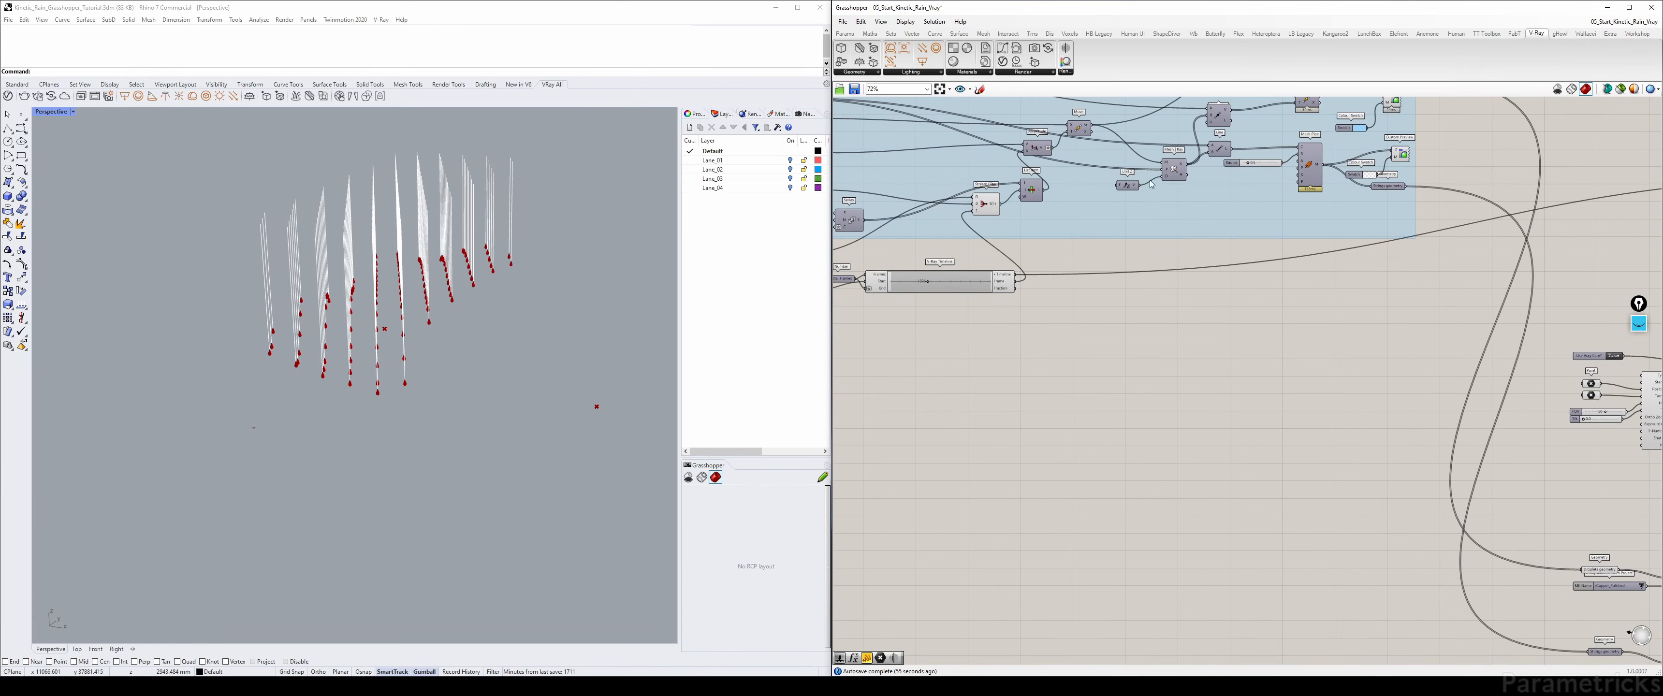
right_drag(1151, 185, 1153, 279)
right_drag(978, 278, 1266, 232)
right_drag(1201, 284, 983, 291)
scroll(1415, 374, down, 4)
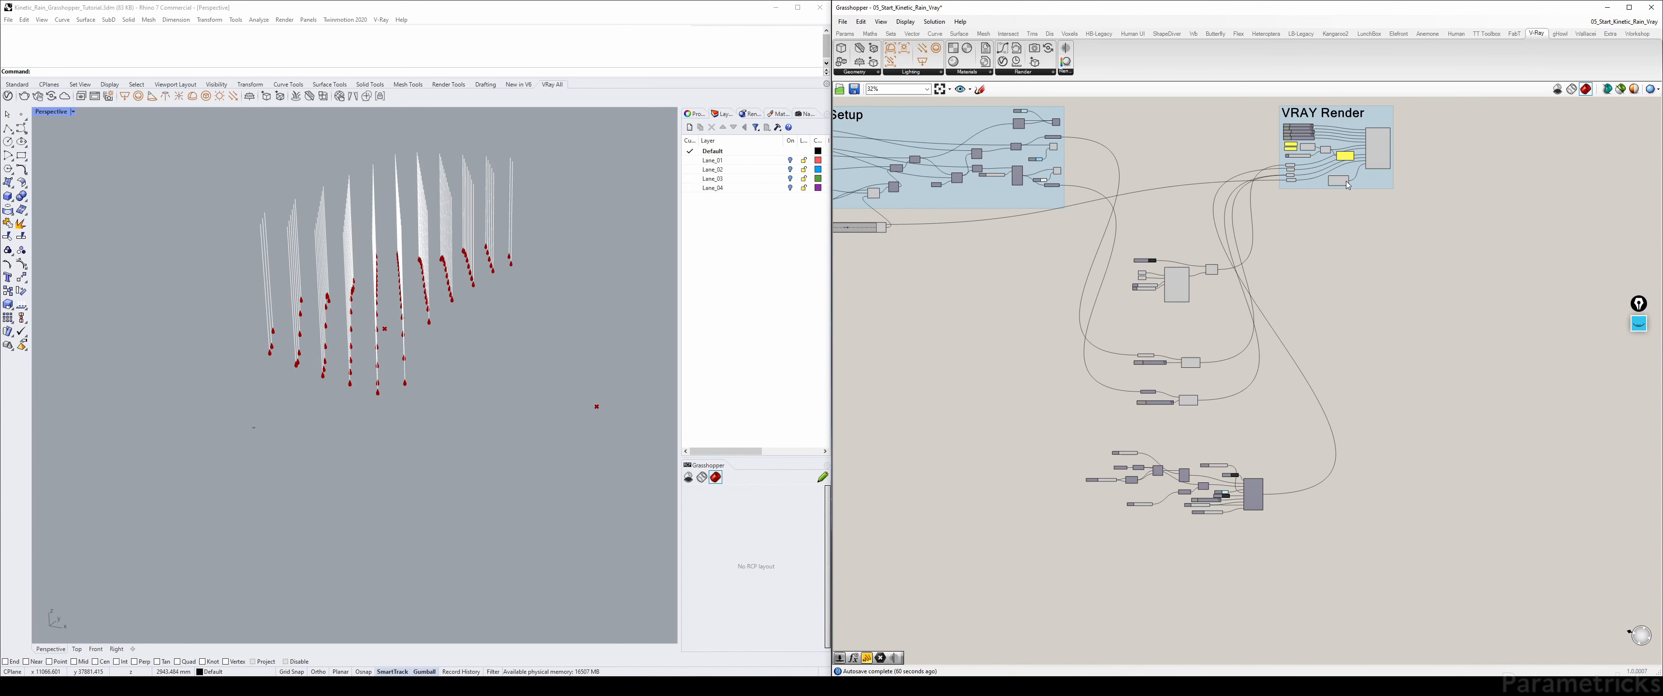
scroll(1348, 185, up, 3)
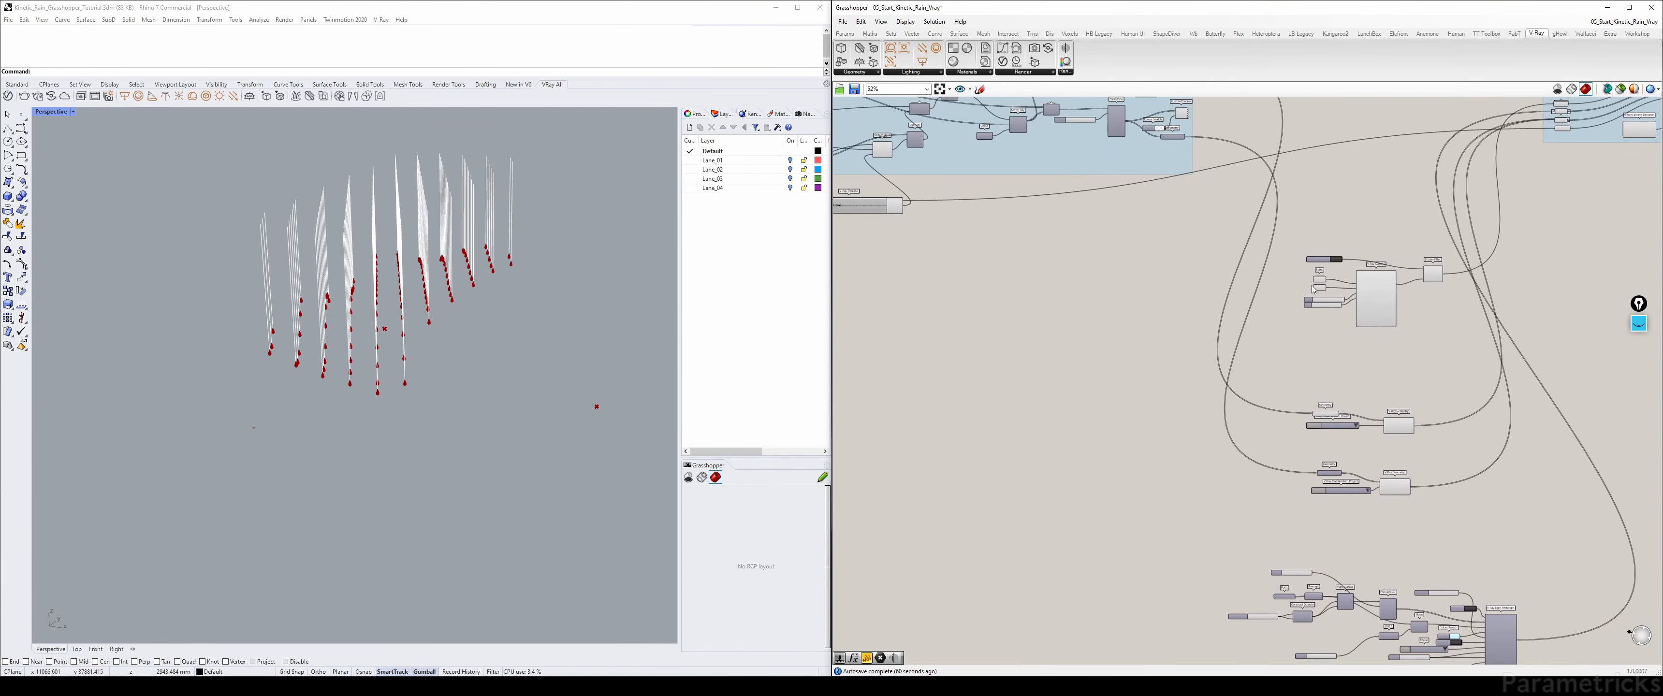
right_drag(1288, 240, 875, 356)
scroll(1317, 239, up, 2)
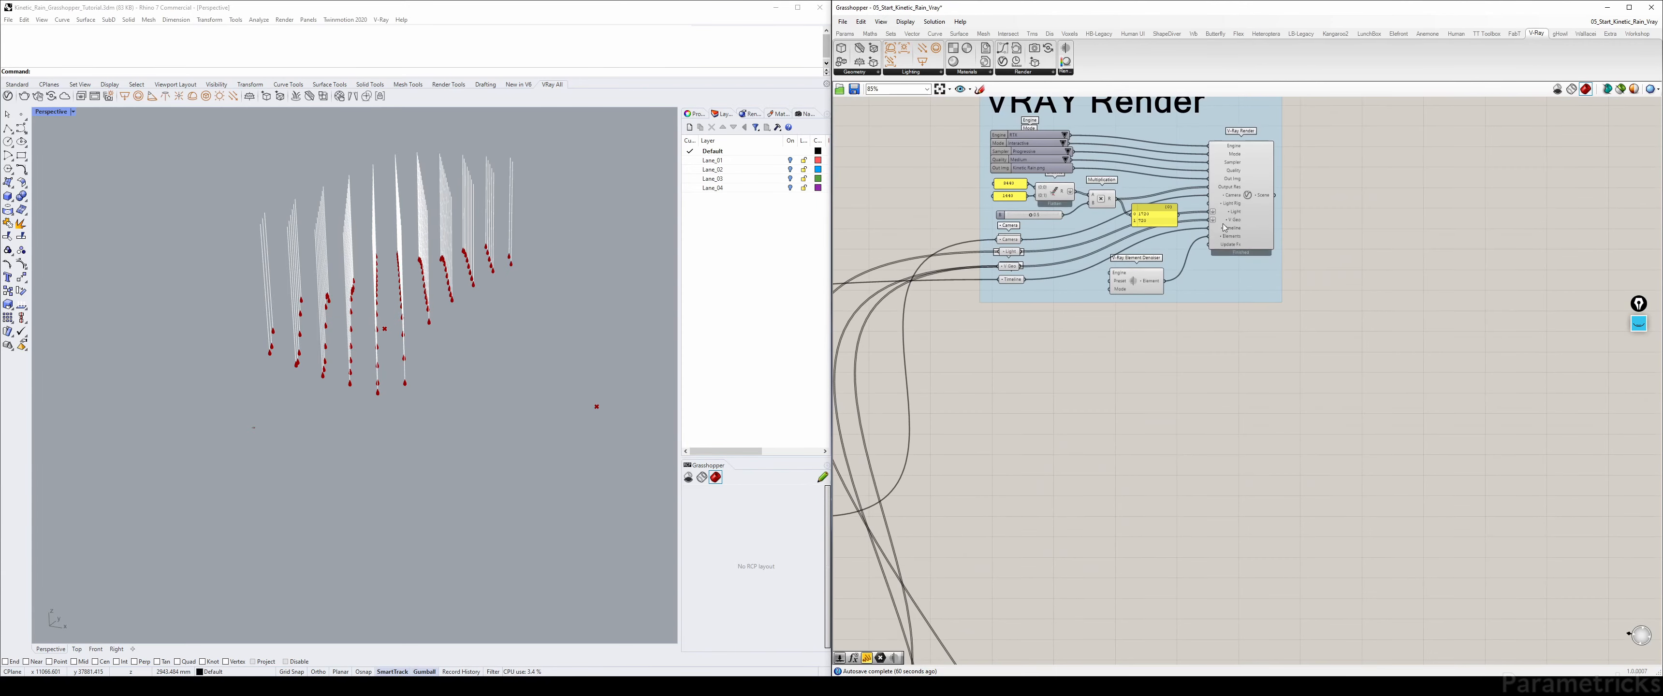
right_click(1251, 198)
click(1101, 364)
scroll(1072, 340, down, 4)
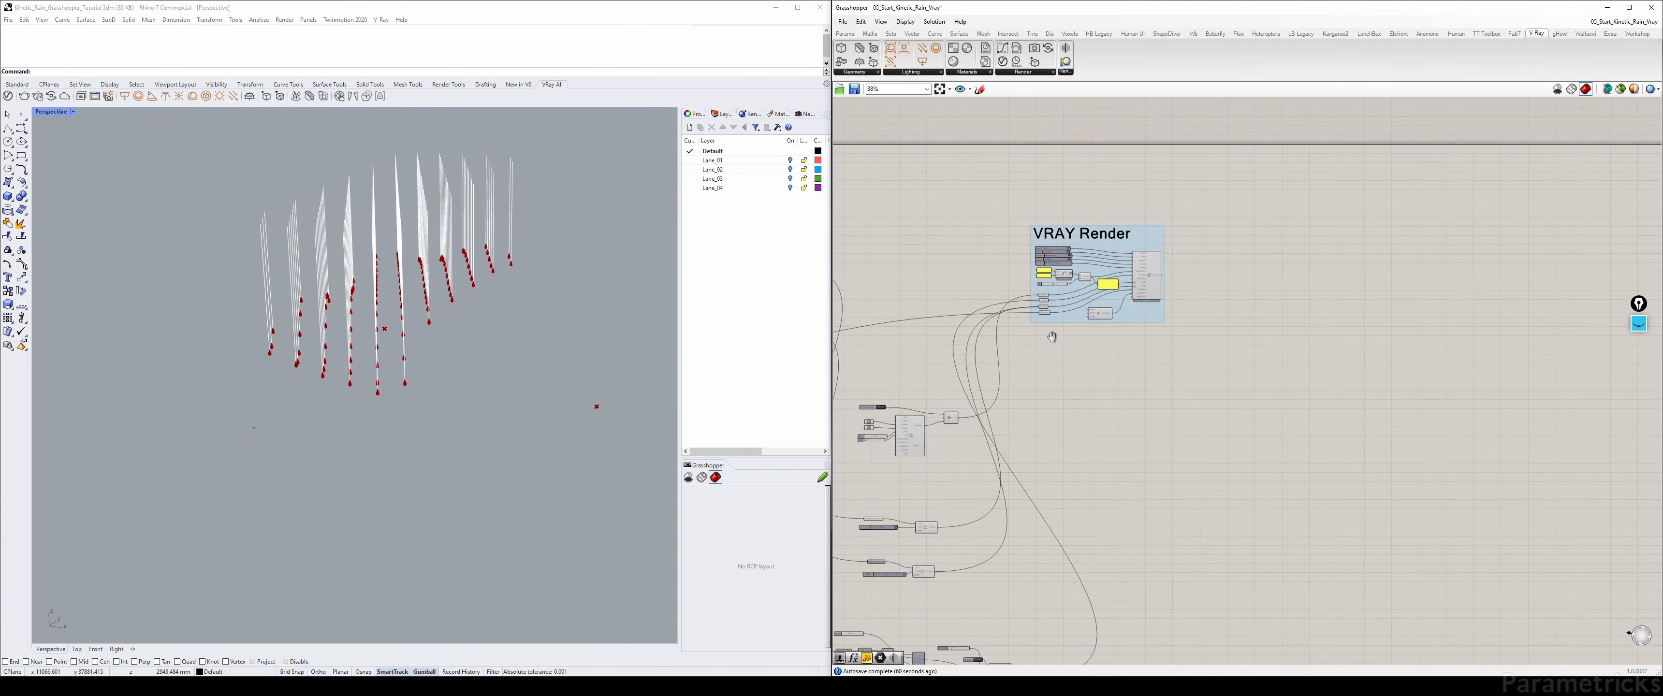
- Move the V-Ray Timeline back to its start, then to a frame past the middle of the animation
right_drag(1051, 335, 1298, 250)
scroll(1059, 207, up, 6)
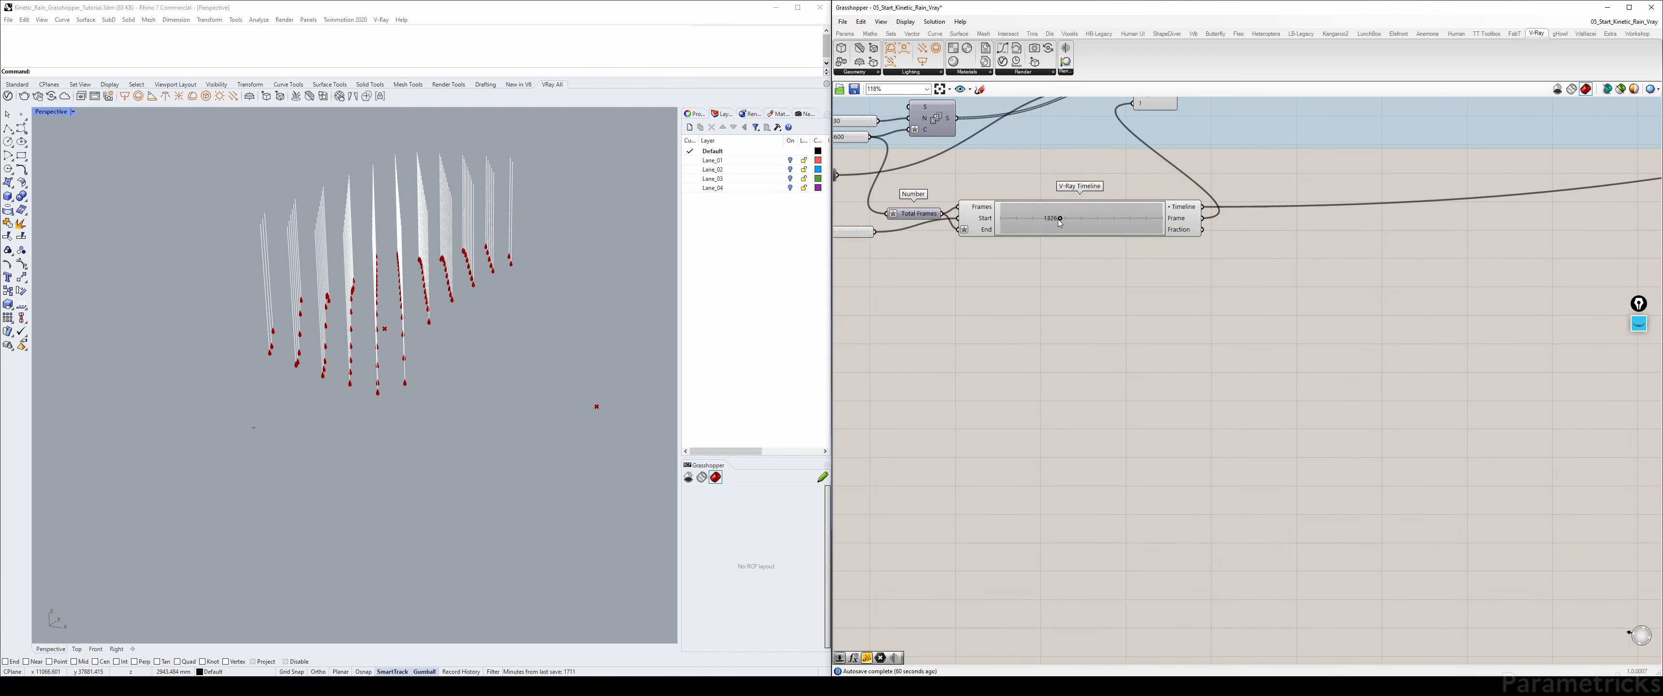
drag(1047, 214, 1016, 224)
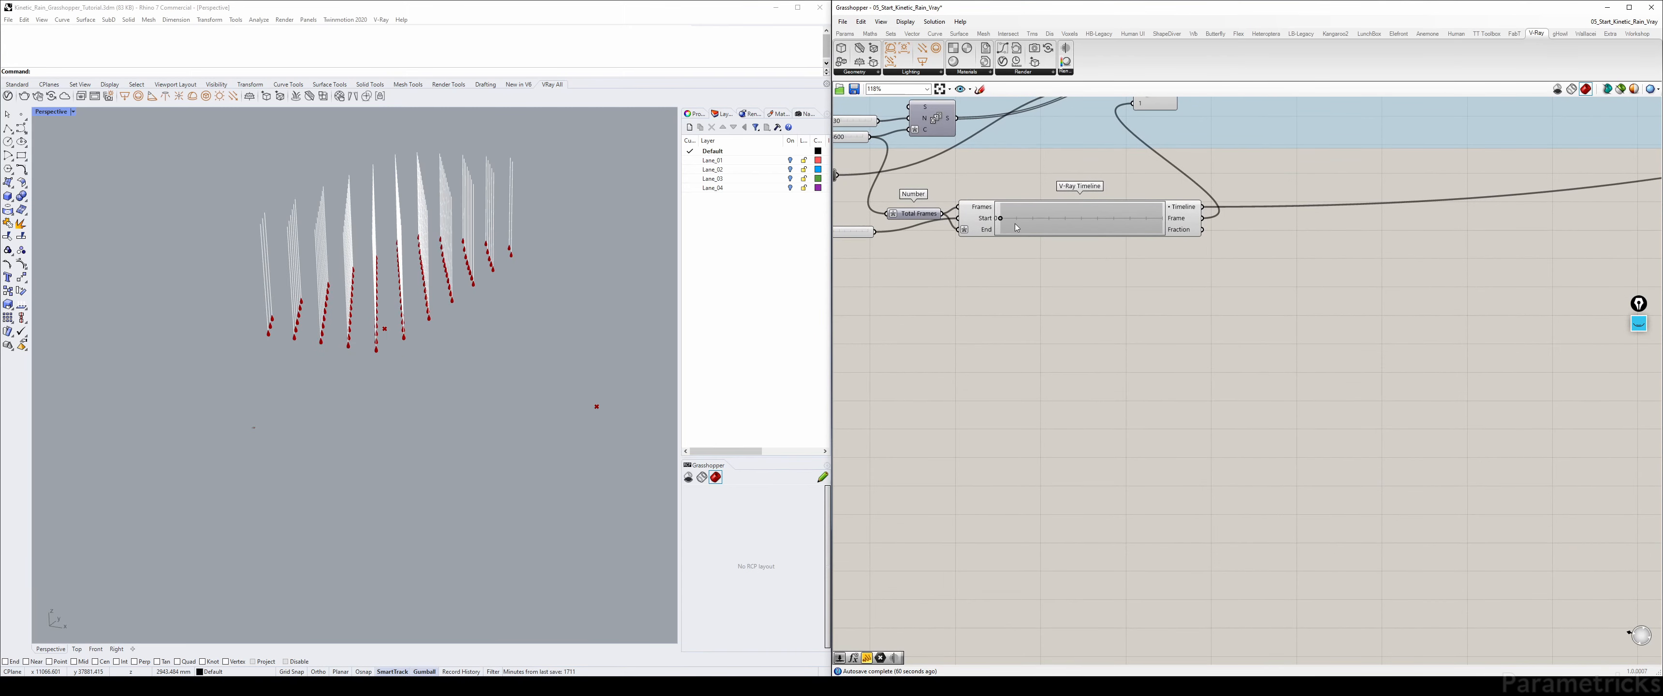
click(1093, 217)
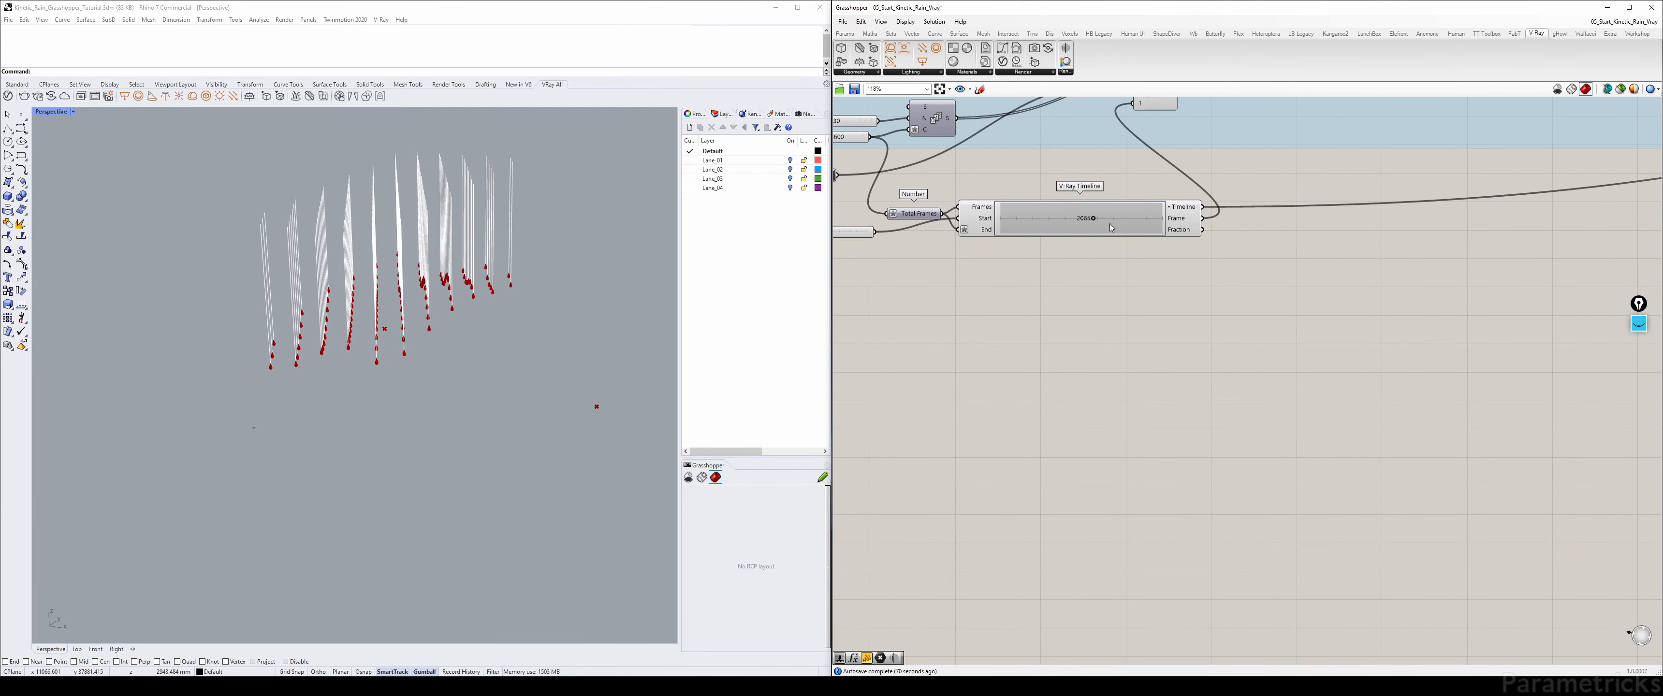
scroll(1000, 262, down, 6)
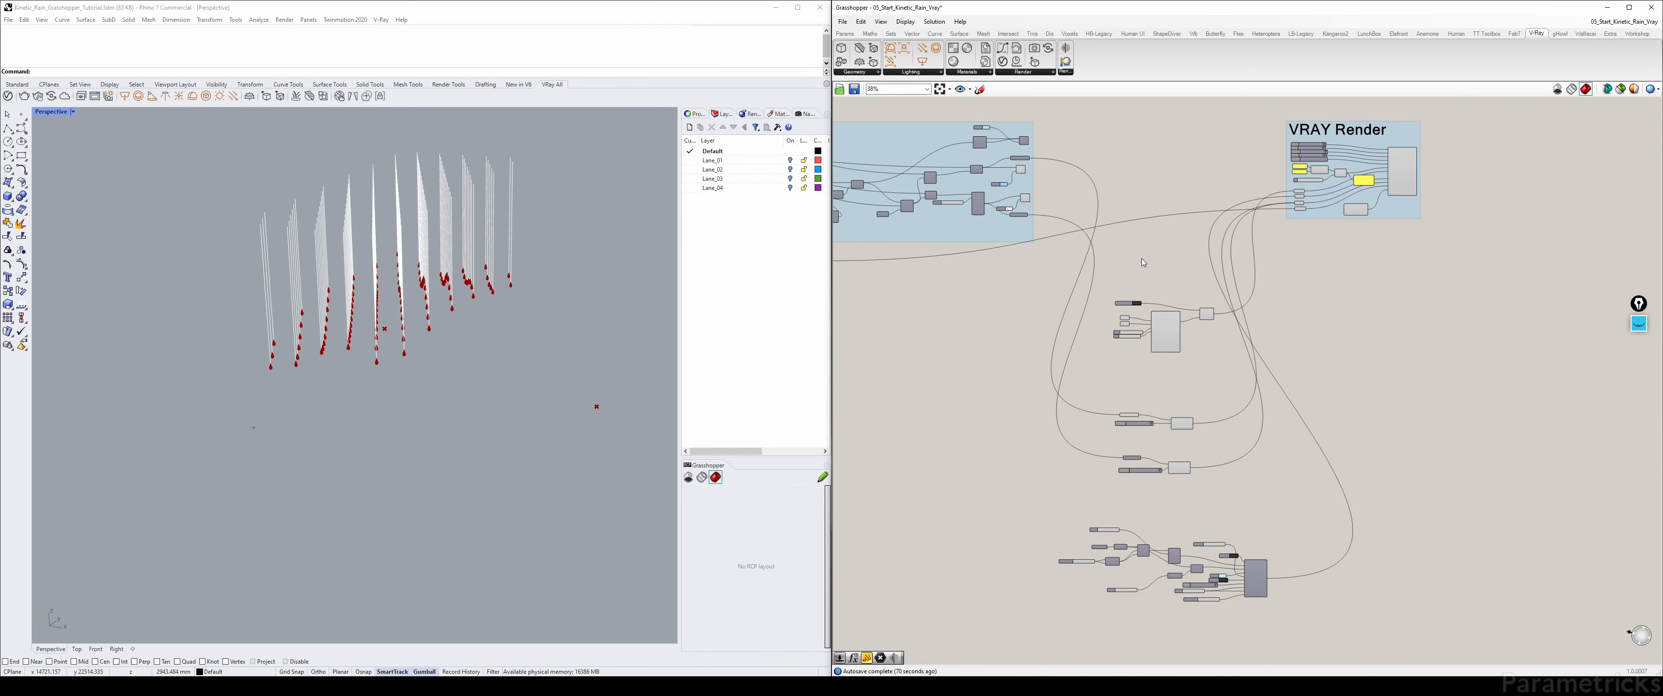
- Open the screen annotation tools and switch the Rhino viewport from Perspective to the Top view
right_drag(1273, 368, 1361, 419)
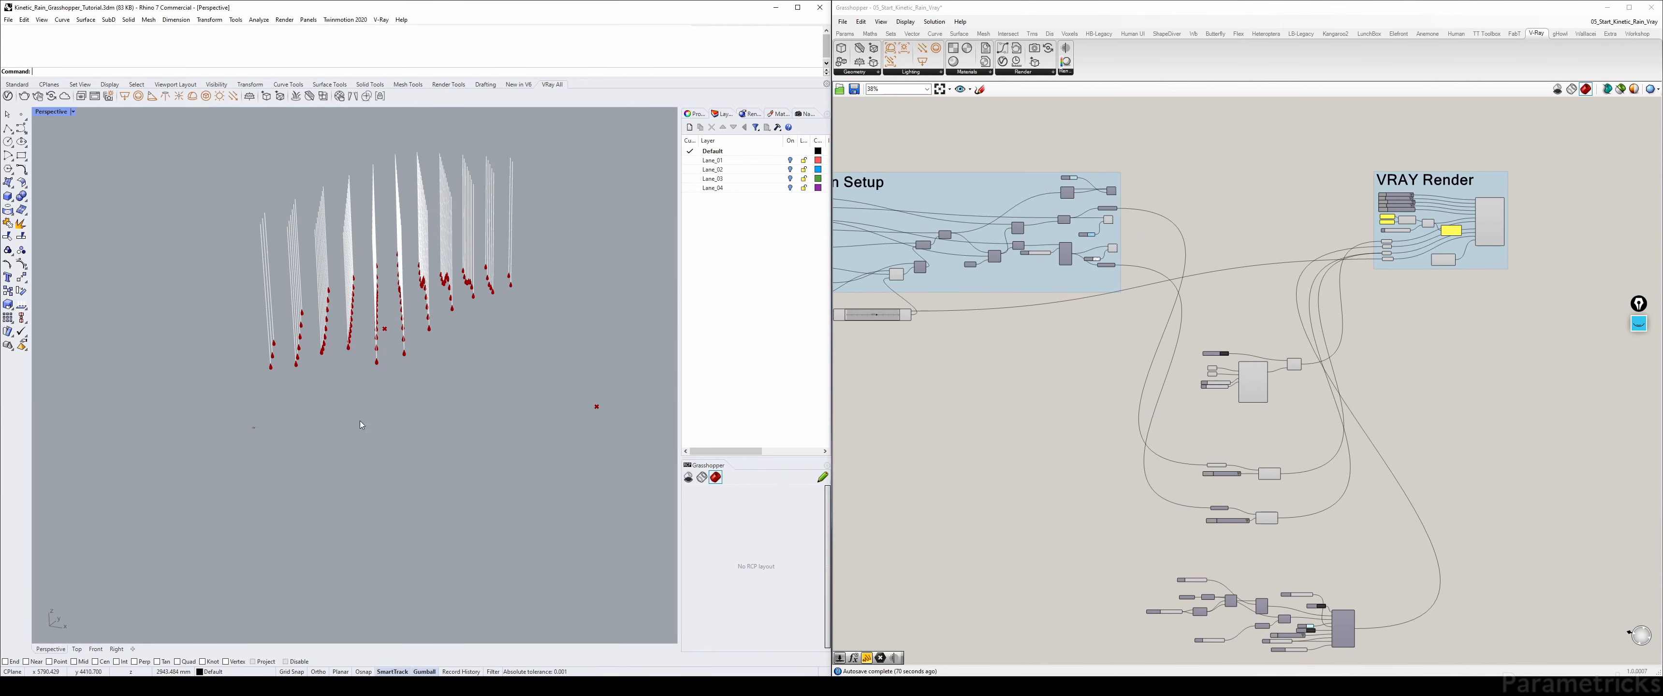
click(1639, 323)
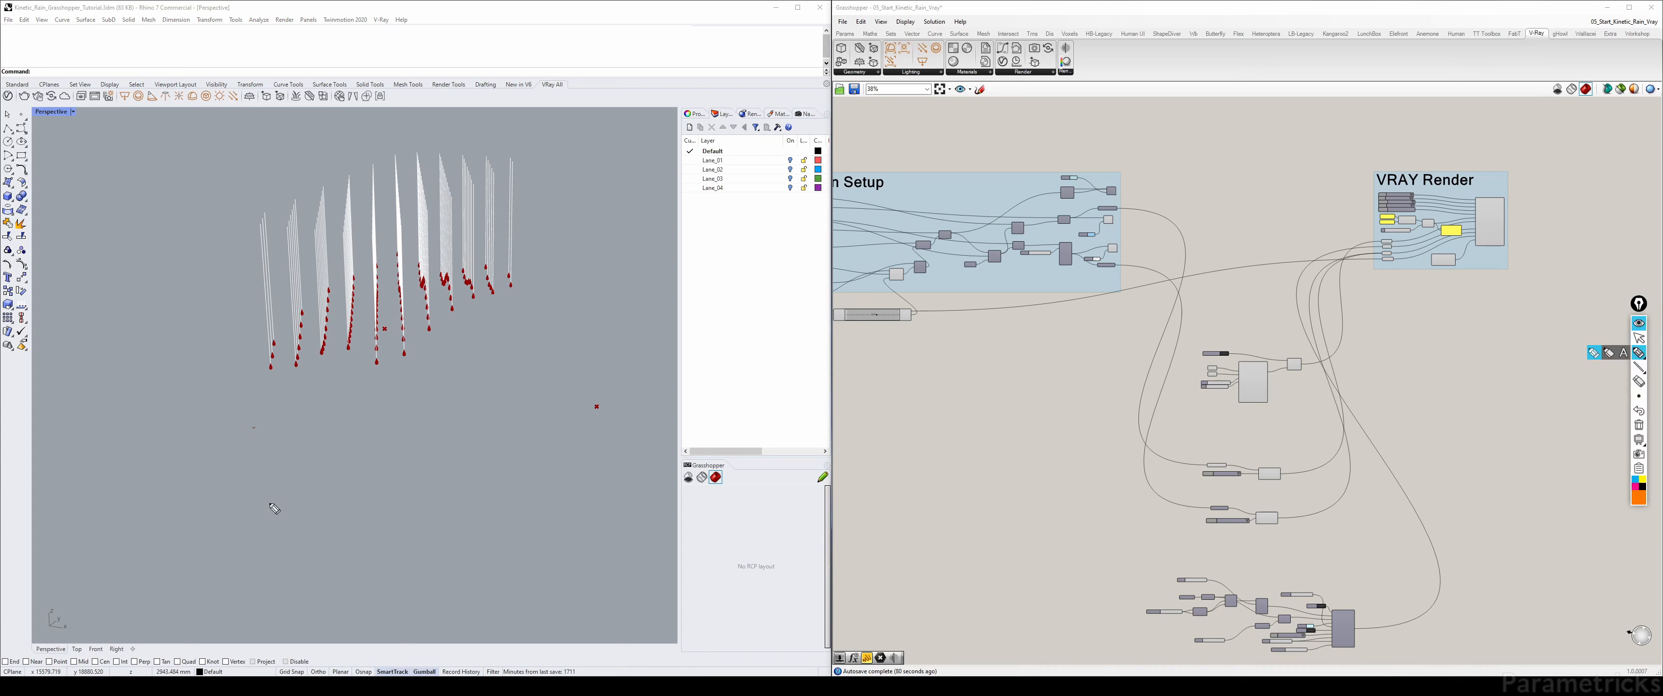
click(1639, 338)
double_click(40, 115)
double_click(40, 113)
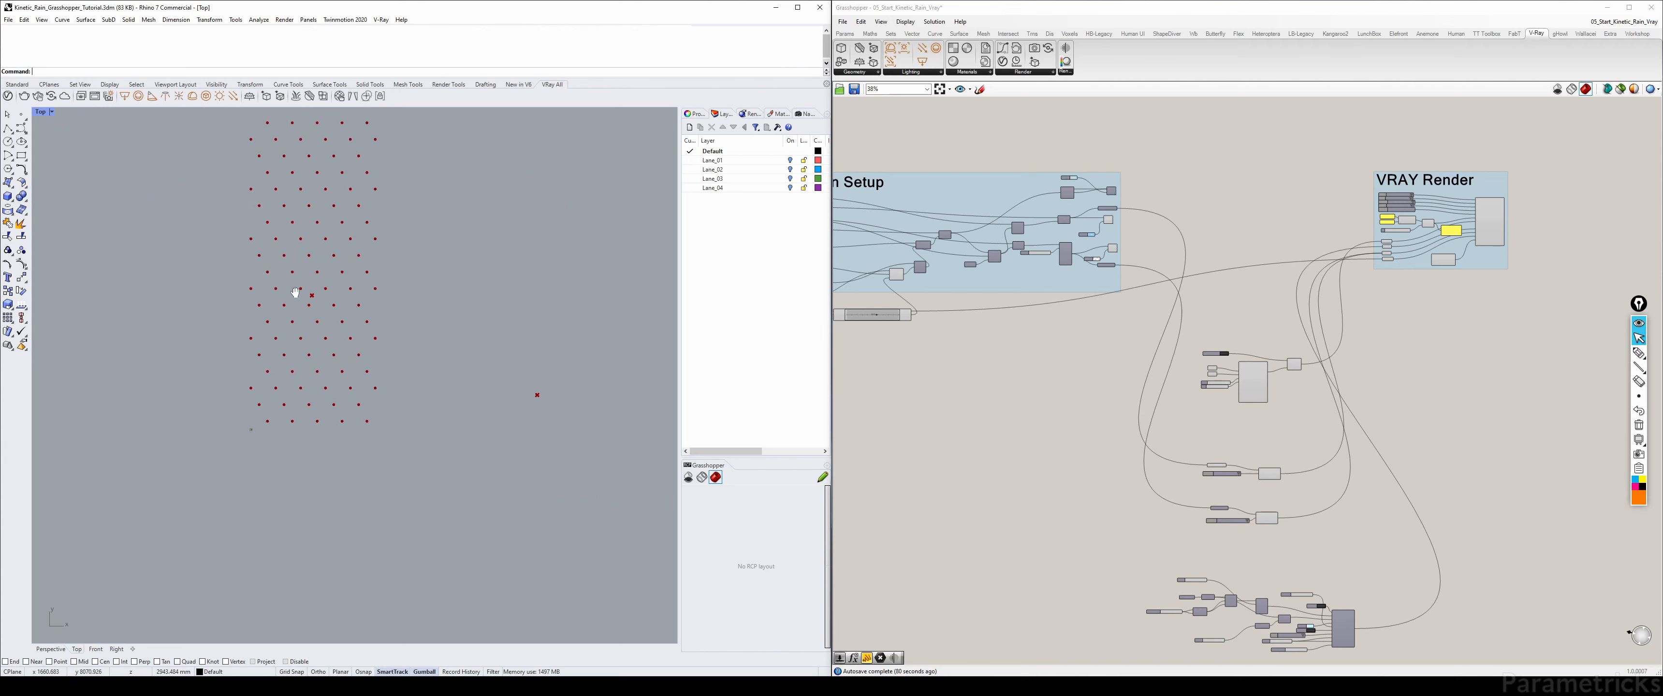
- Draw orange annotation arrows around the droplet grid in the Top view, pointing at it from below and from the right
click(1640, 352)
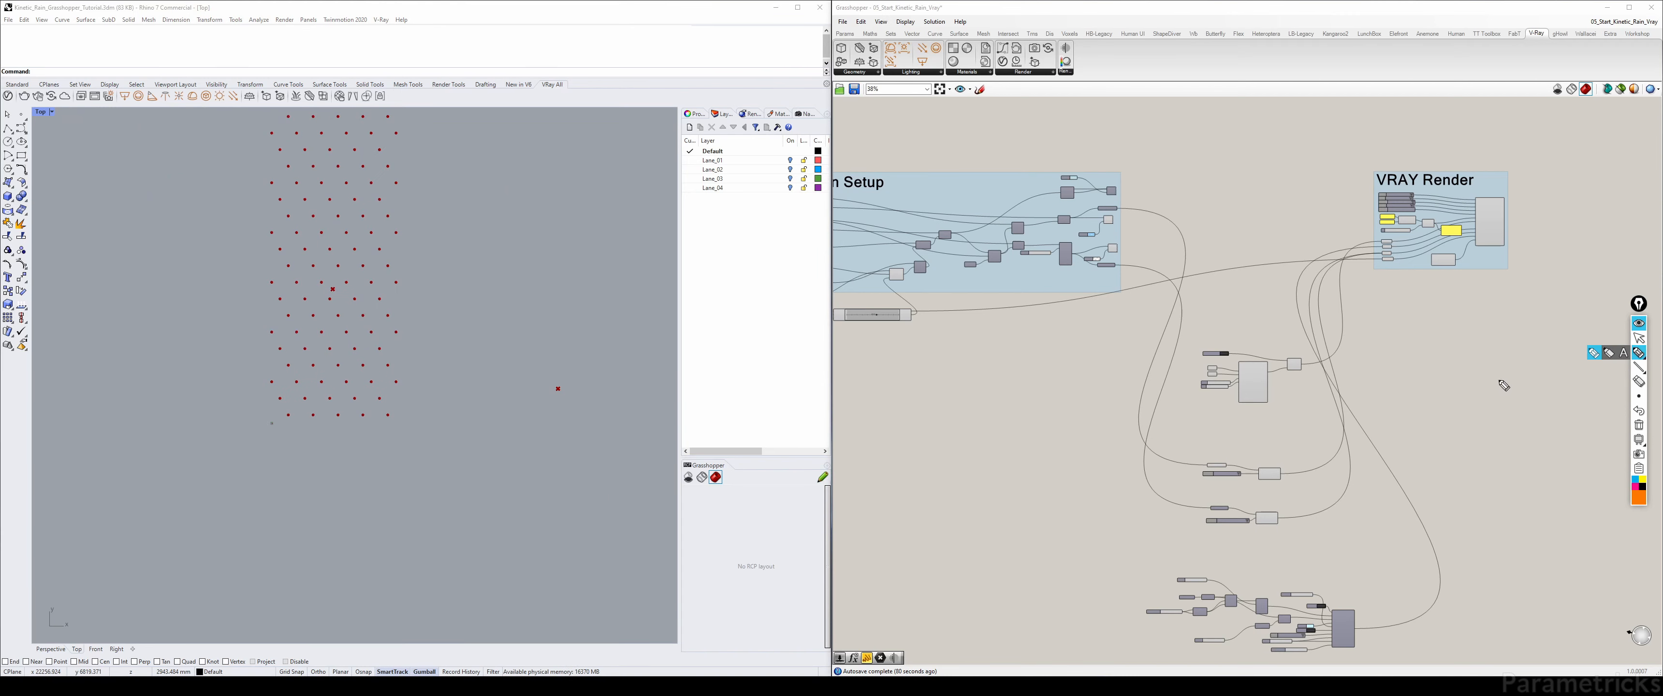
drag(349, 561, 332, 431)
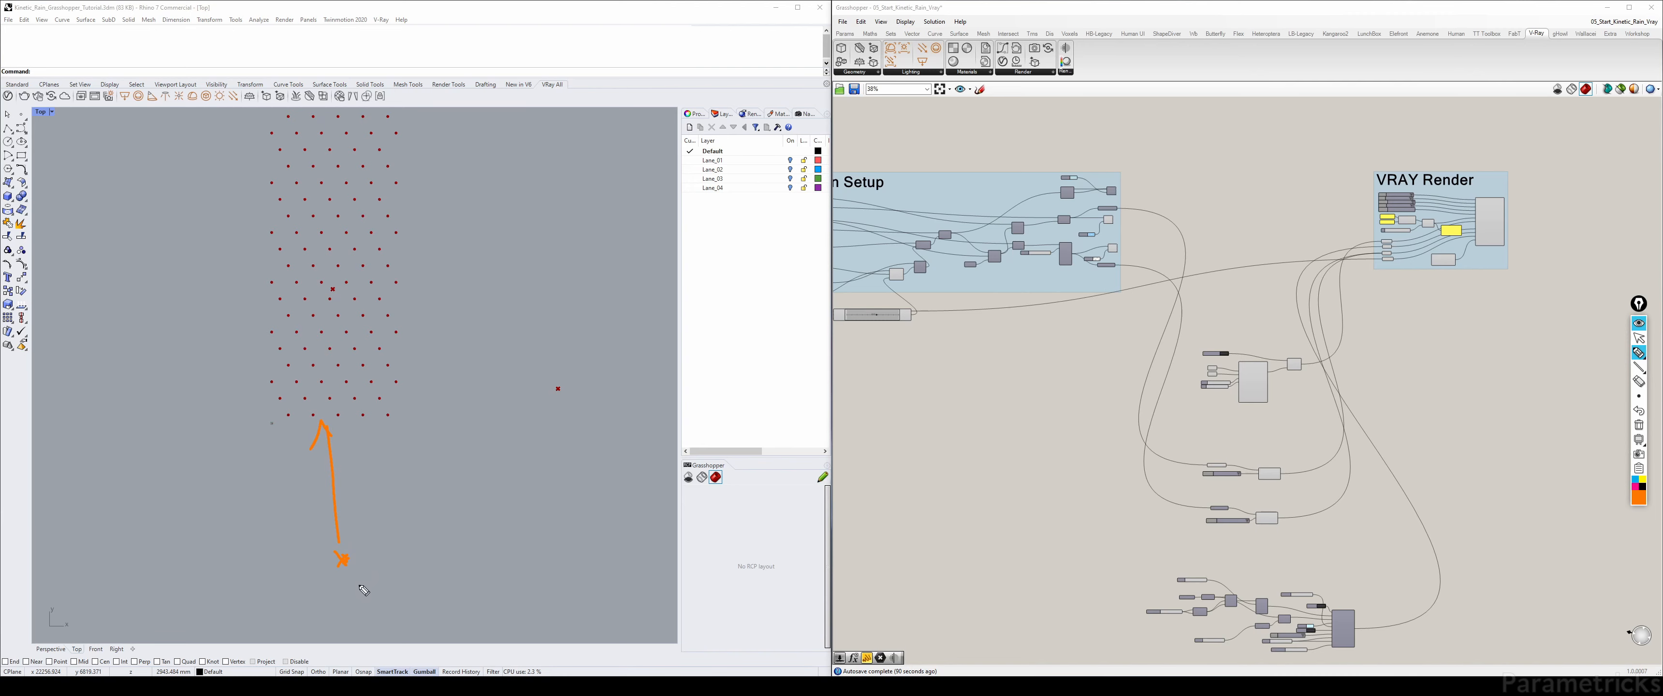
drag(371, 580, 449, 538)
drag(544, 360, 417, 266)
- Clear the drawn annotations, collapse the annotation tools and return the viewport to Perspective
click(1638, 426)
click(1639, 337)
click(1639, 323)
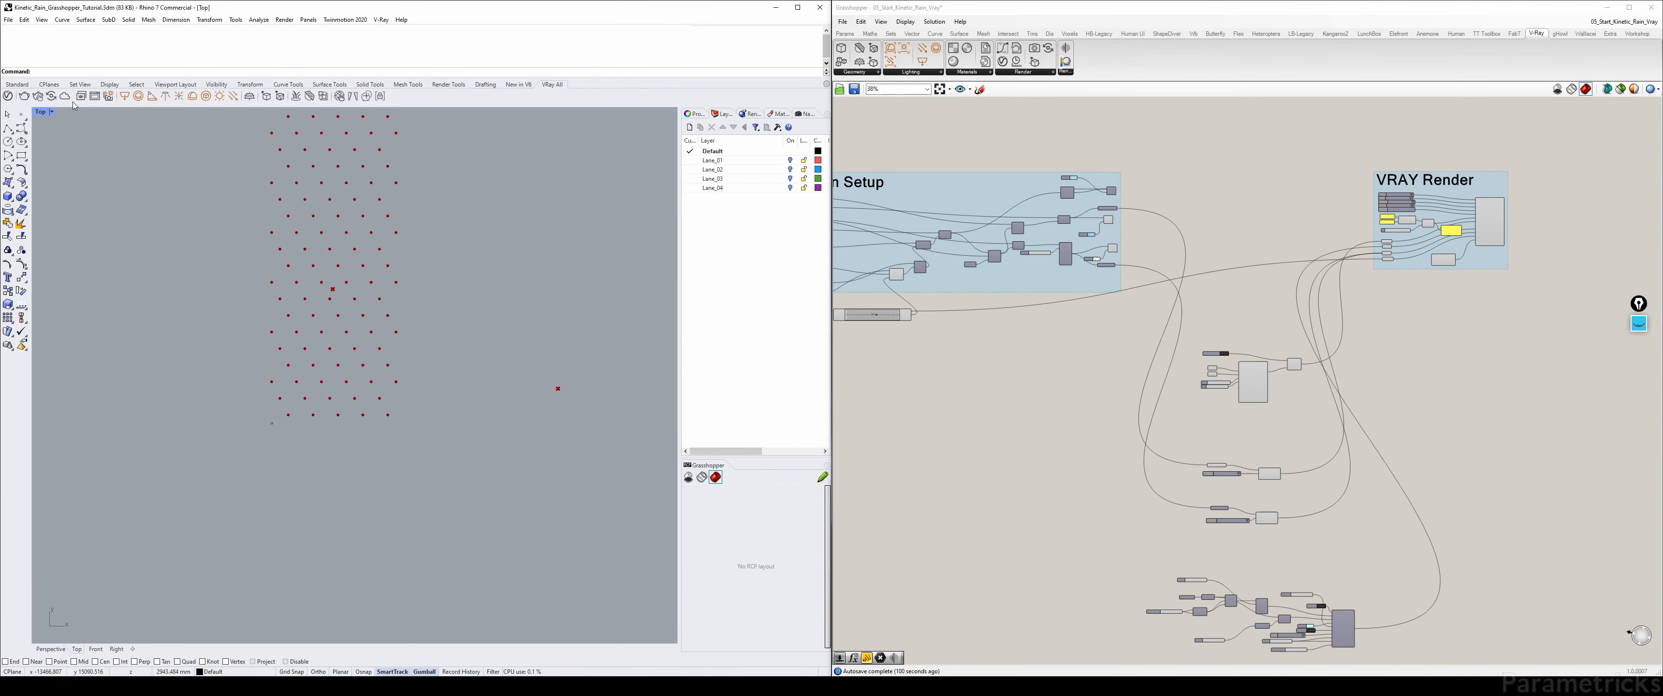
double_click(41, 113)
double_click(375, 114)
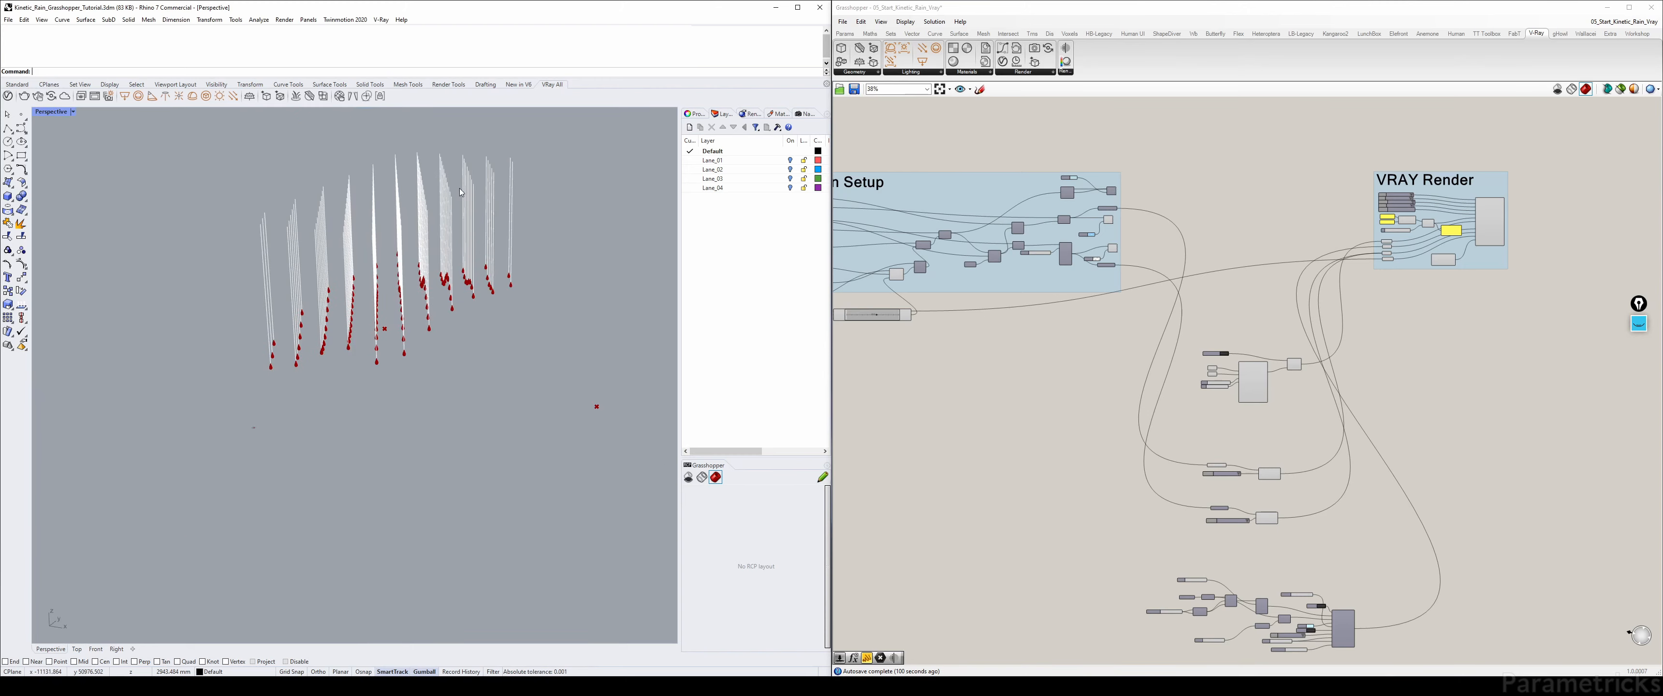
- Examine the V-Ray Camera with its position and target points, its Stream Filter and its link to the VRAY Render group
right_drag(535, 222, 507, 215)
click(1238, 223)
scroll(1238, 223, down, 2)
right_drag(1239, 223, 899, 174)
scroll(901, 295, up, 4)
right_drag(903, 296, 1030, 321)
scroll(999, 260, up, 3)
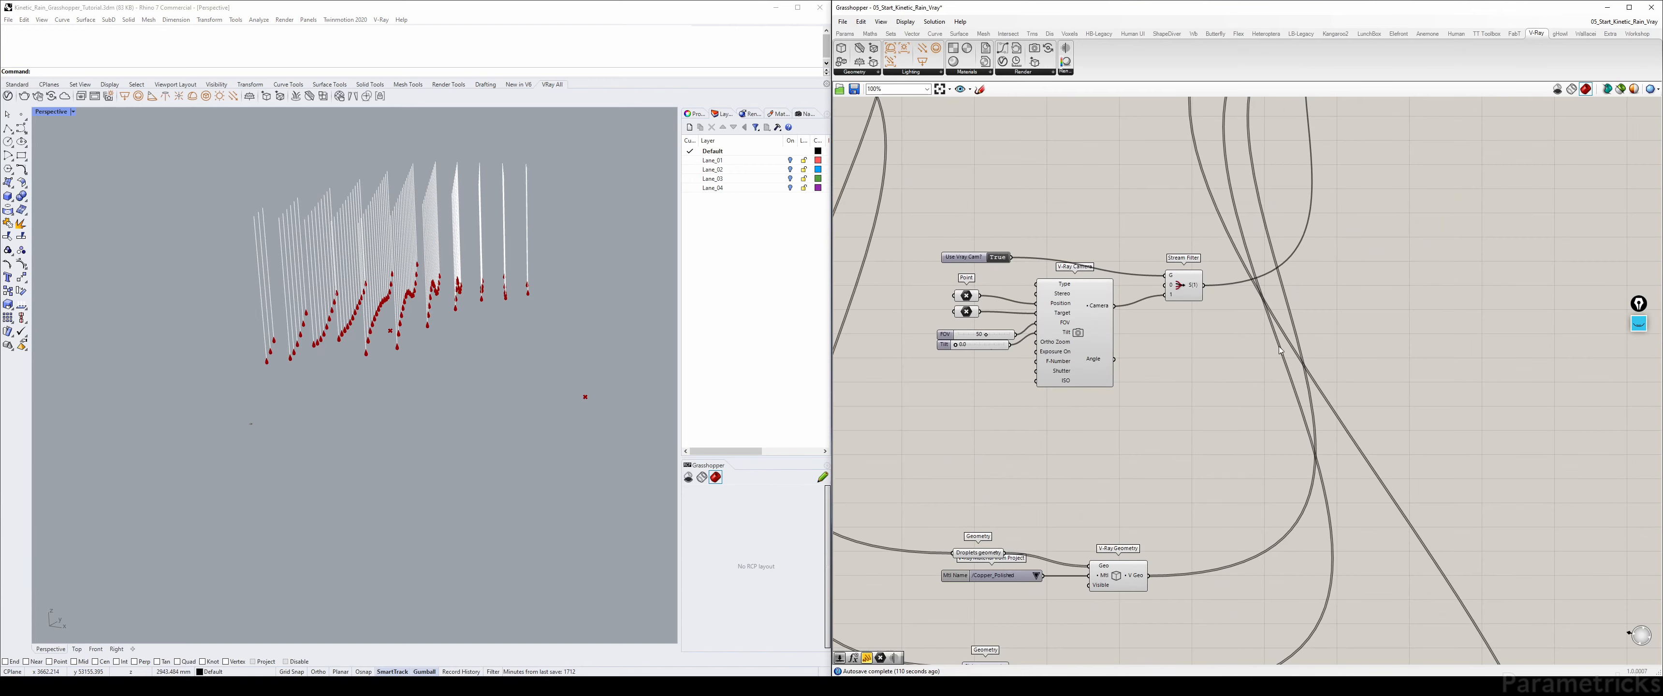
scroll(1201, 297, down, 3)
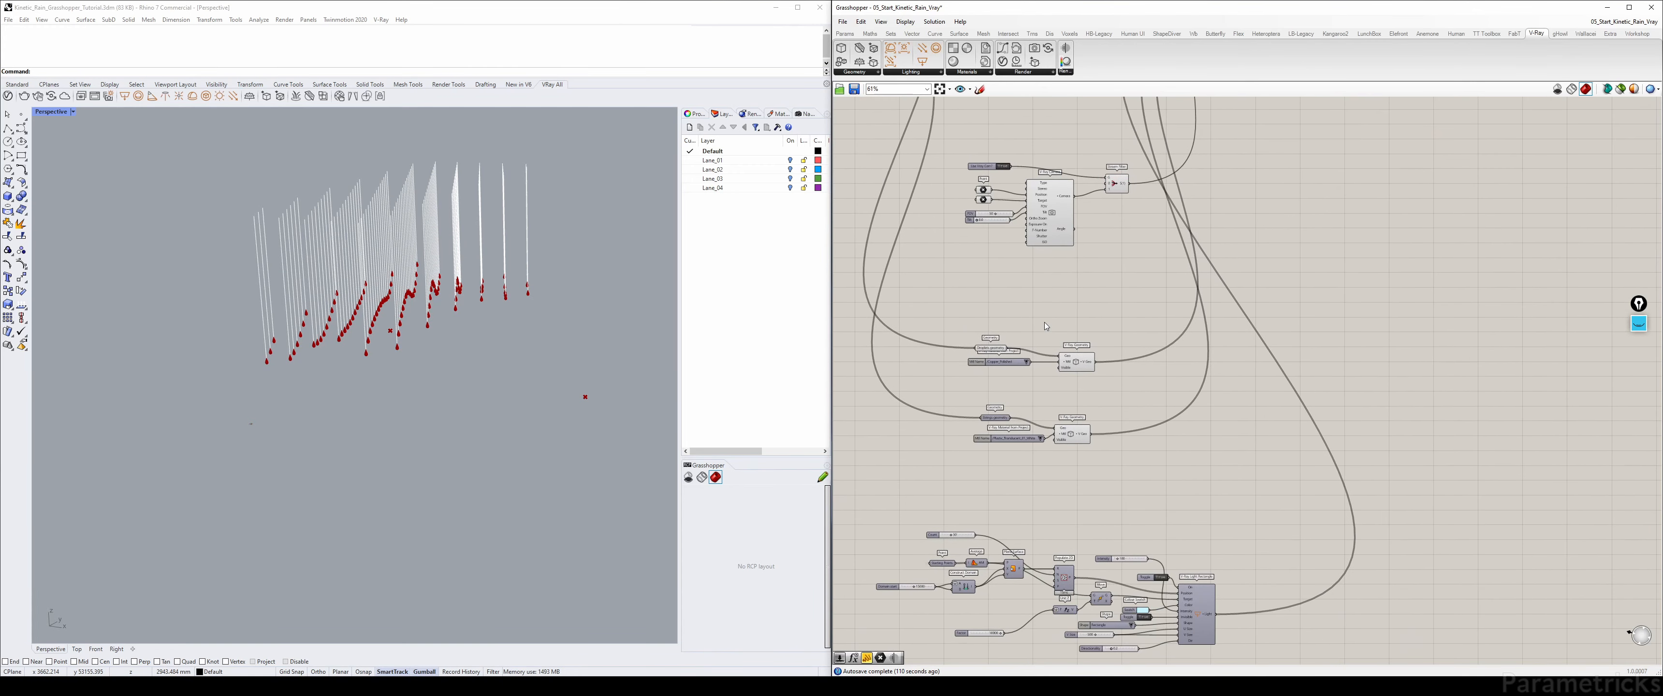
scroll(1045, 322, down, 4)
right_drag(1155, 137, 1188, 227)
scroll(1191, 227, up, 3)
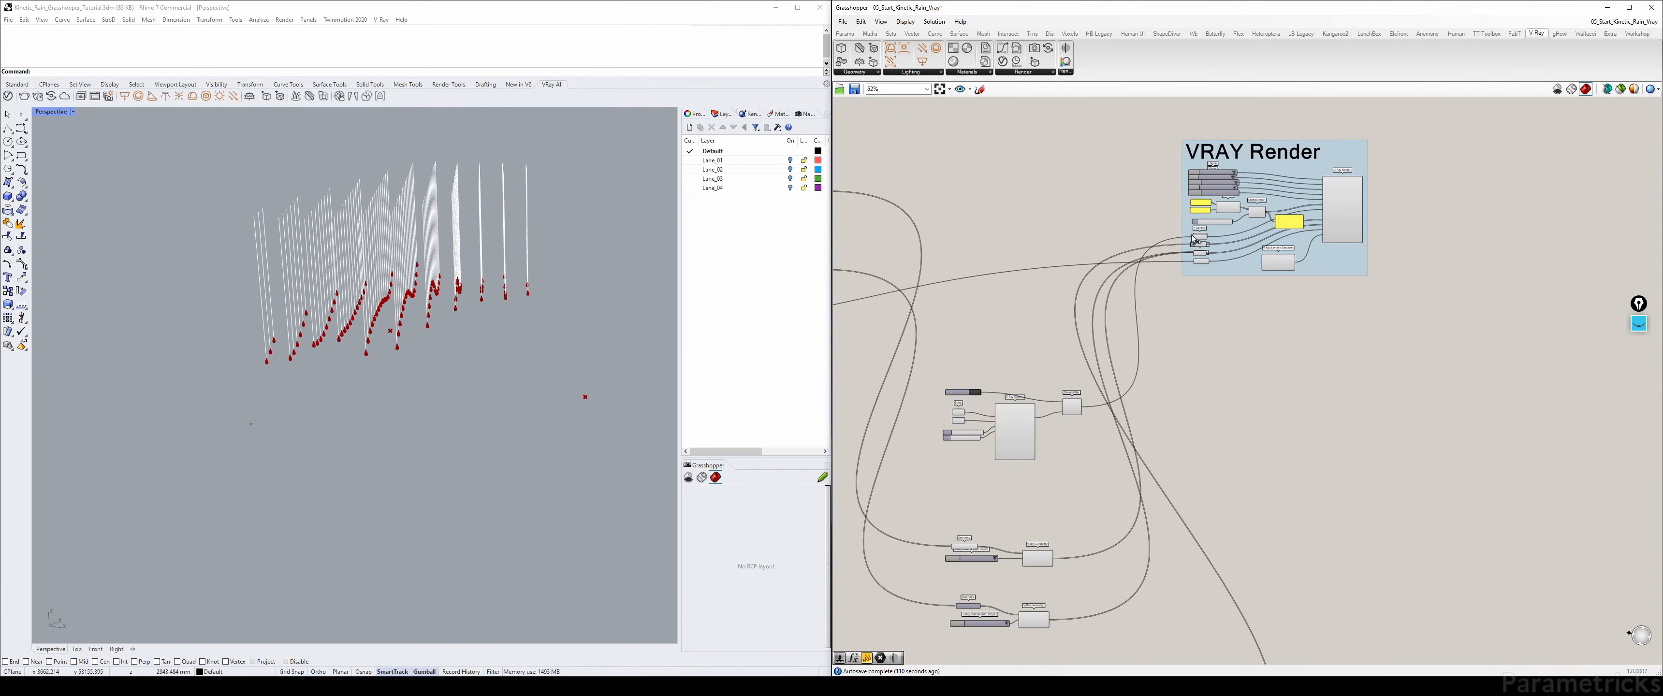
- Examine the V-Ray Timeline's connections to the Animation Setup group's Stream Filter and the overall definition
scroll(1096, 327, down, 4)
right_drag(1110, 367, 1379, 273)
scroll(974, 225, up, 3)
scroll(1130, 244, up, 4)
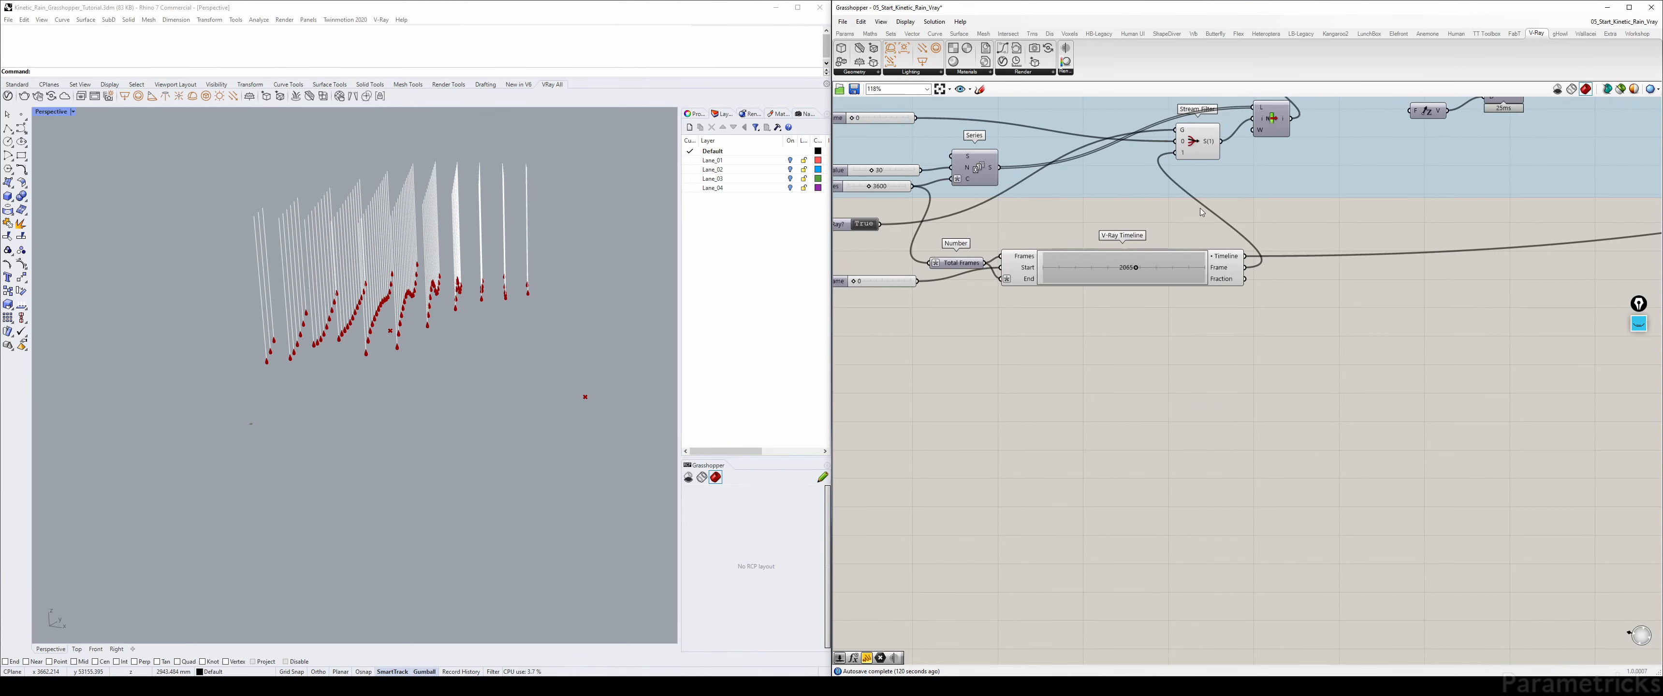
right_drag(1218, 155, 1099, 250)
scroll(1098, 250, down, 2)
scroll(1229, 200, down, 3)
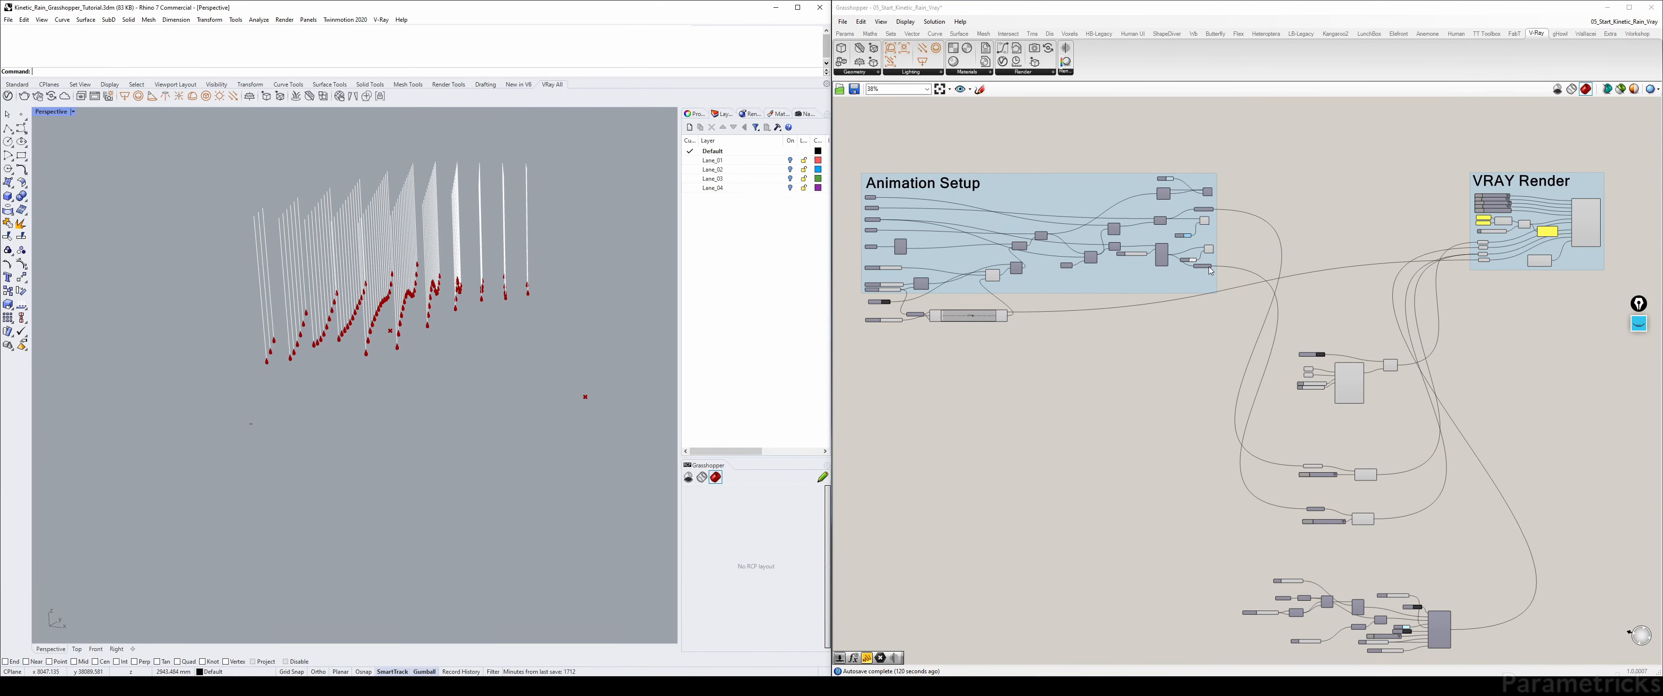
right_drag(1234, 372, 1059, 275)
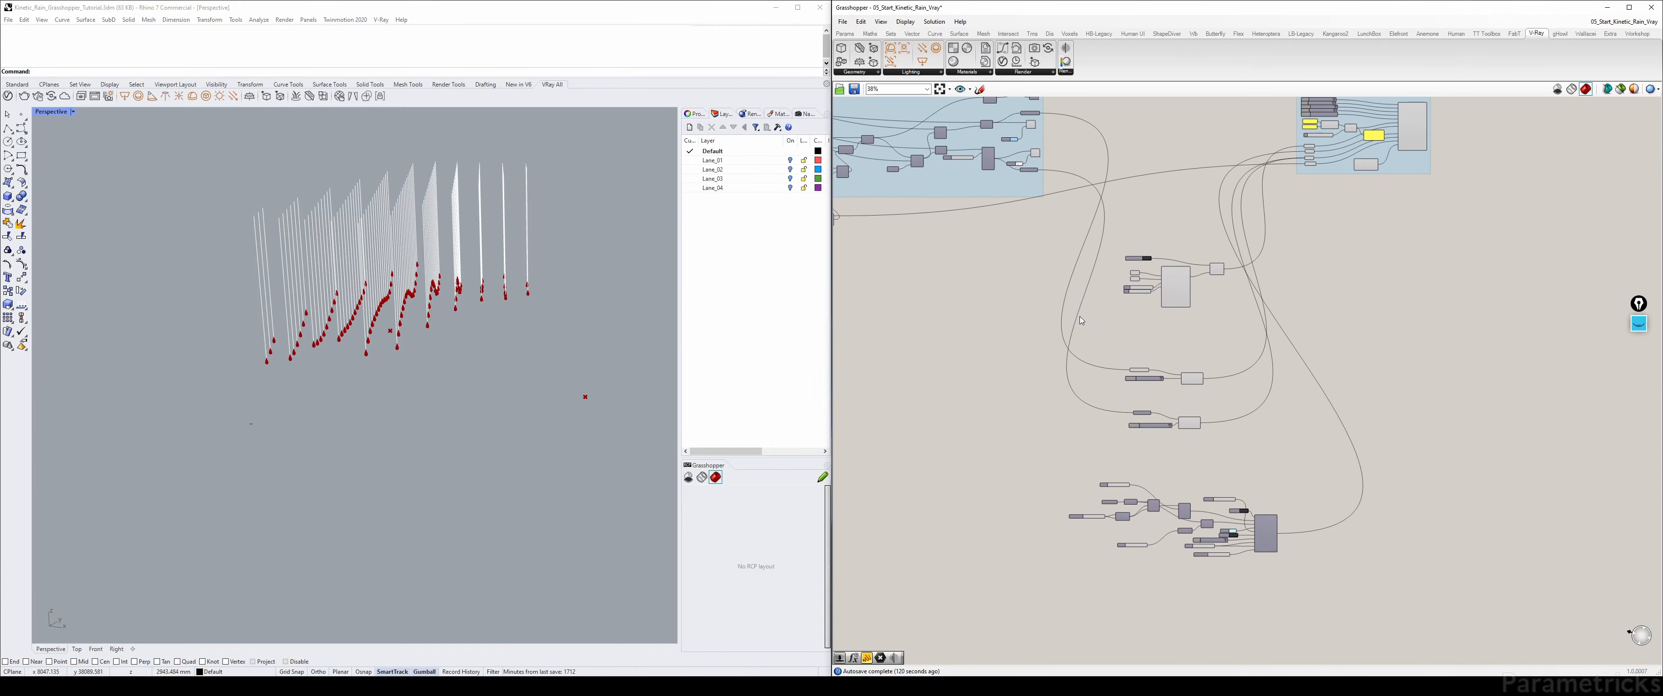